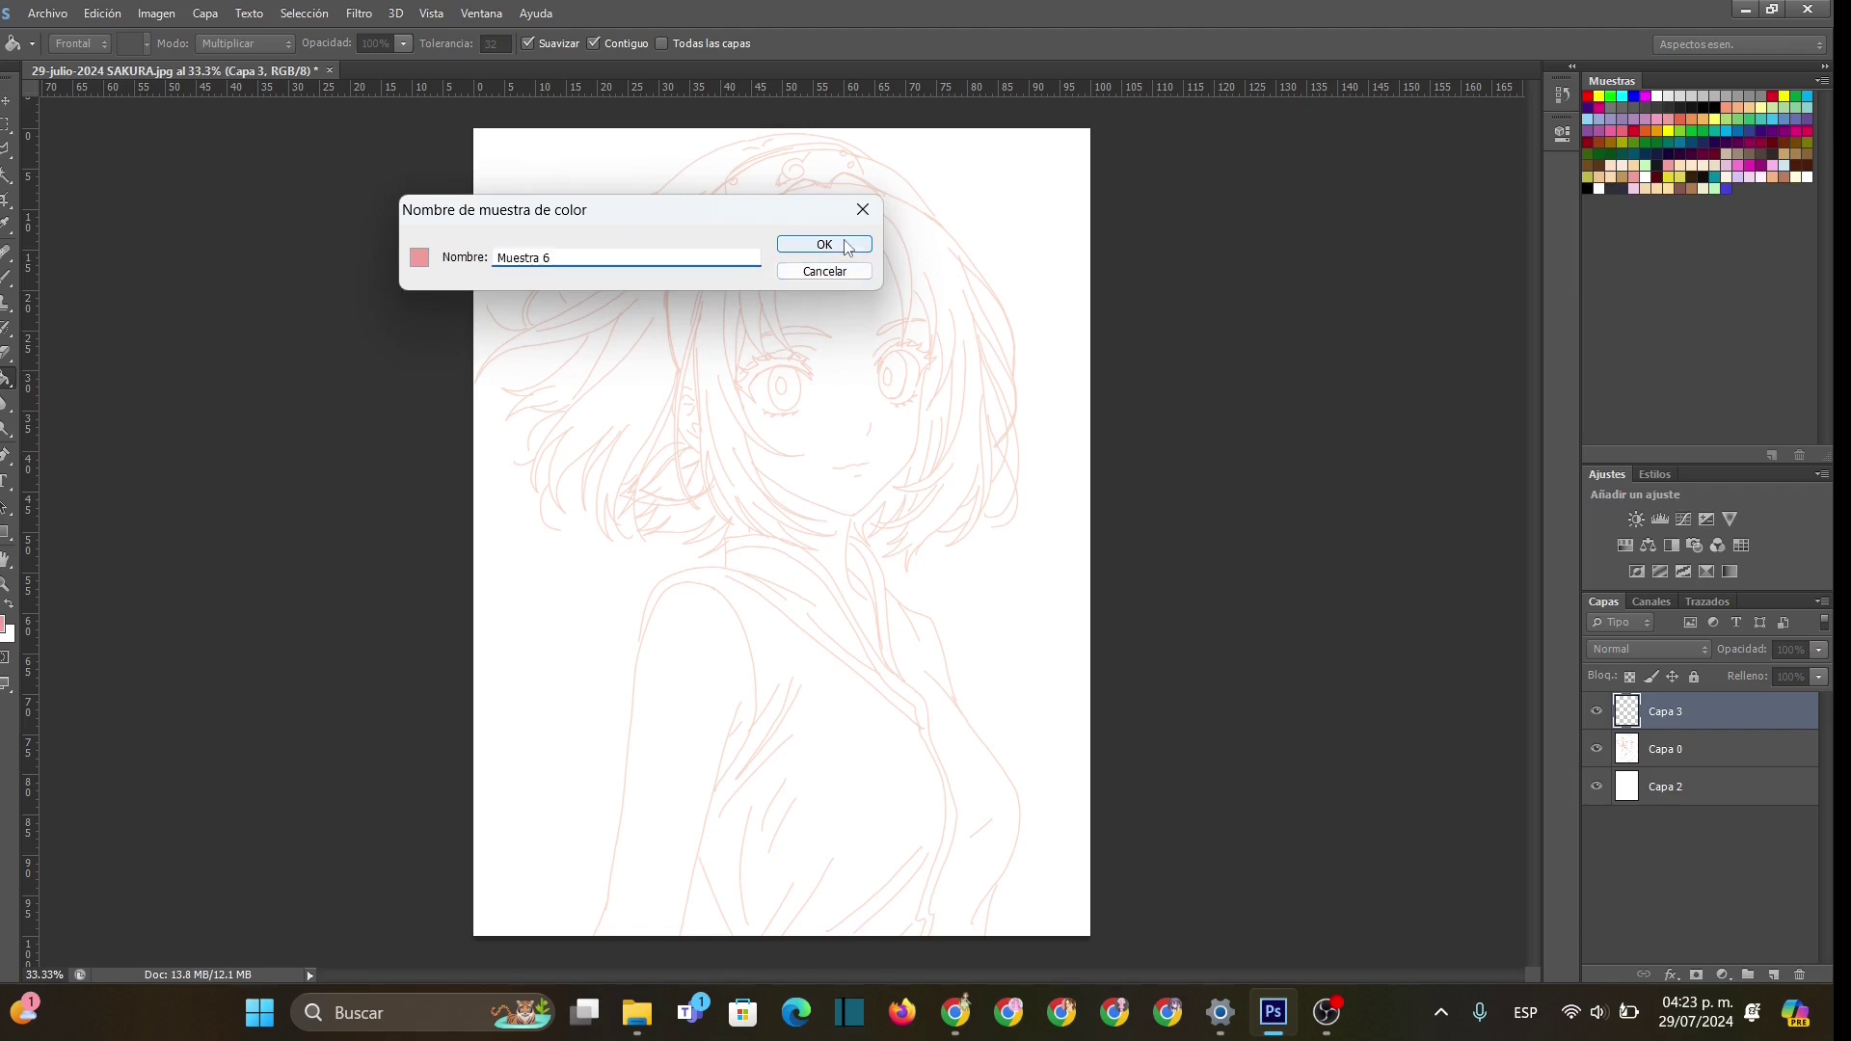
- Zoom in on the face to 100% and switch to the Brush for tracing the sketch
click(6, 584)
click(848, 420)
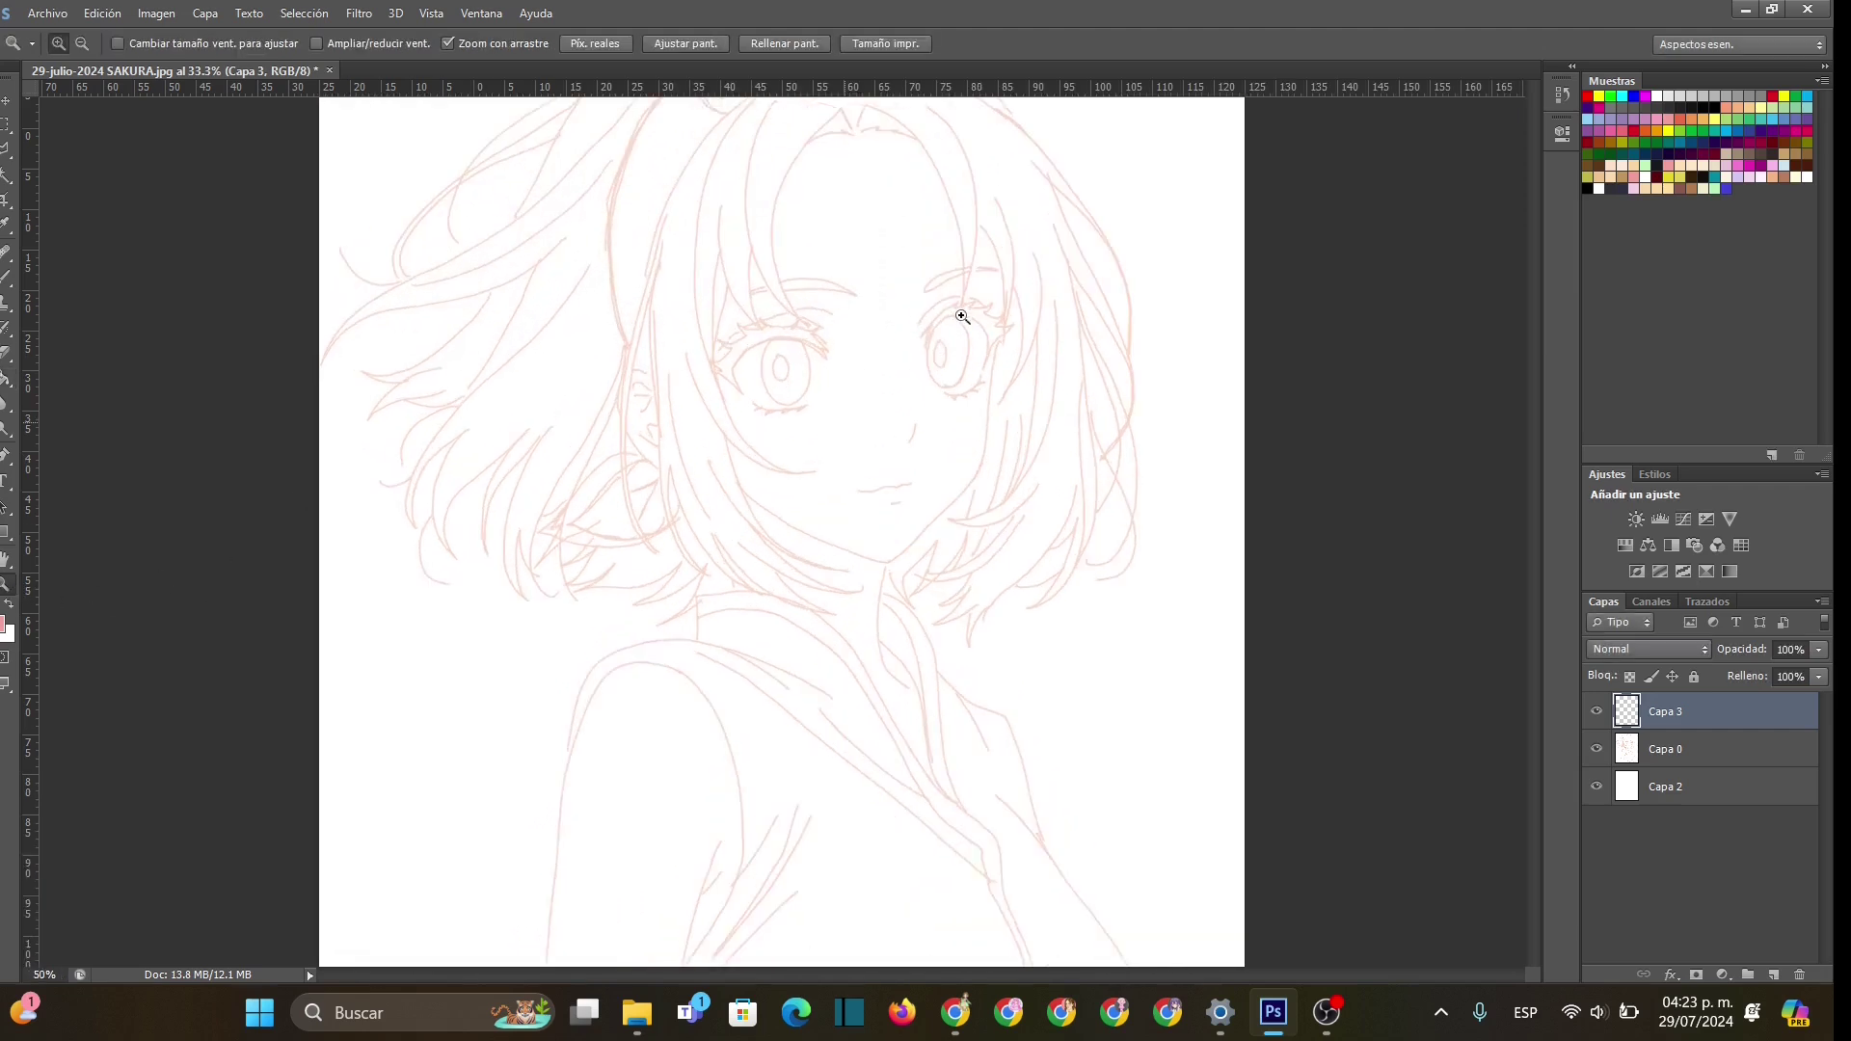
click(1035, 318)
click(825, 392)
key(b)
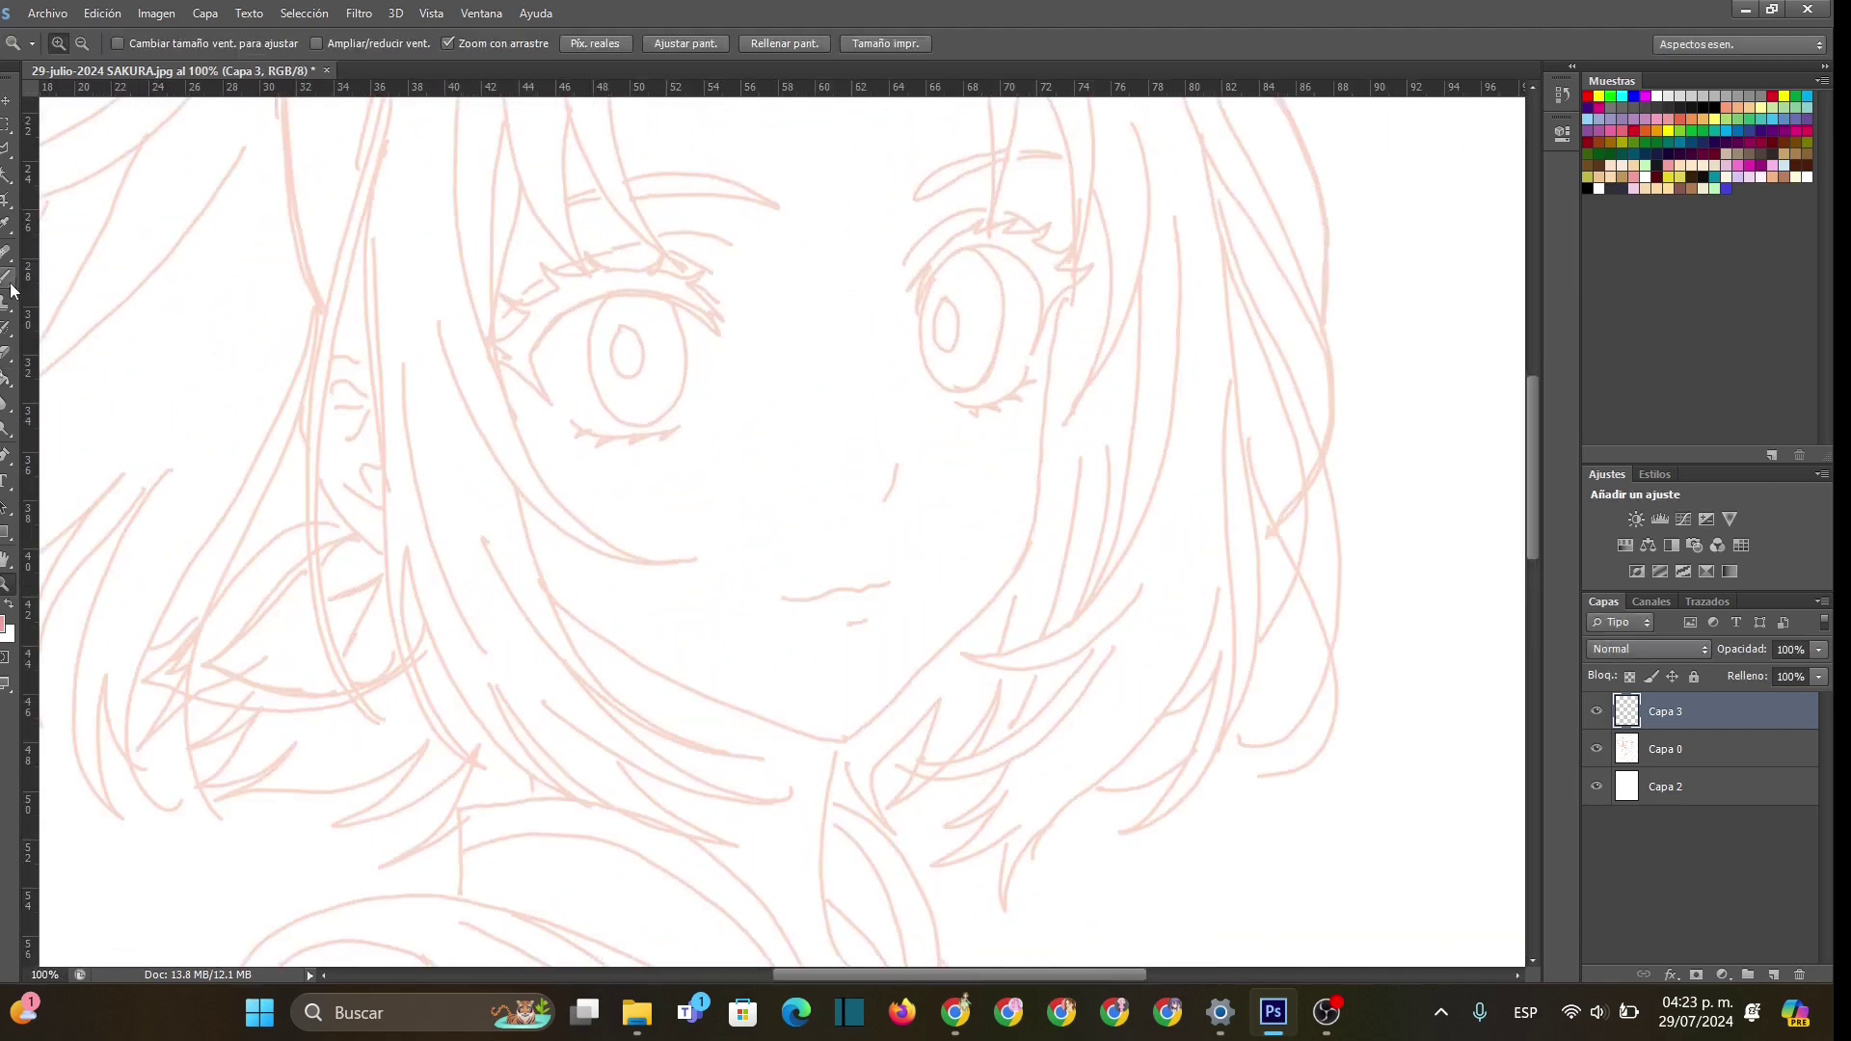
mouse_move(533, 355)
mouse_down()
mouse_move(542, 325)
mouse_move(612, 297)
mouse_move(721, 329)
mouse_up()
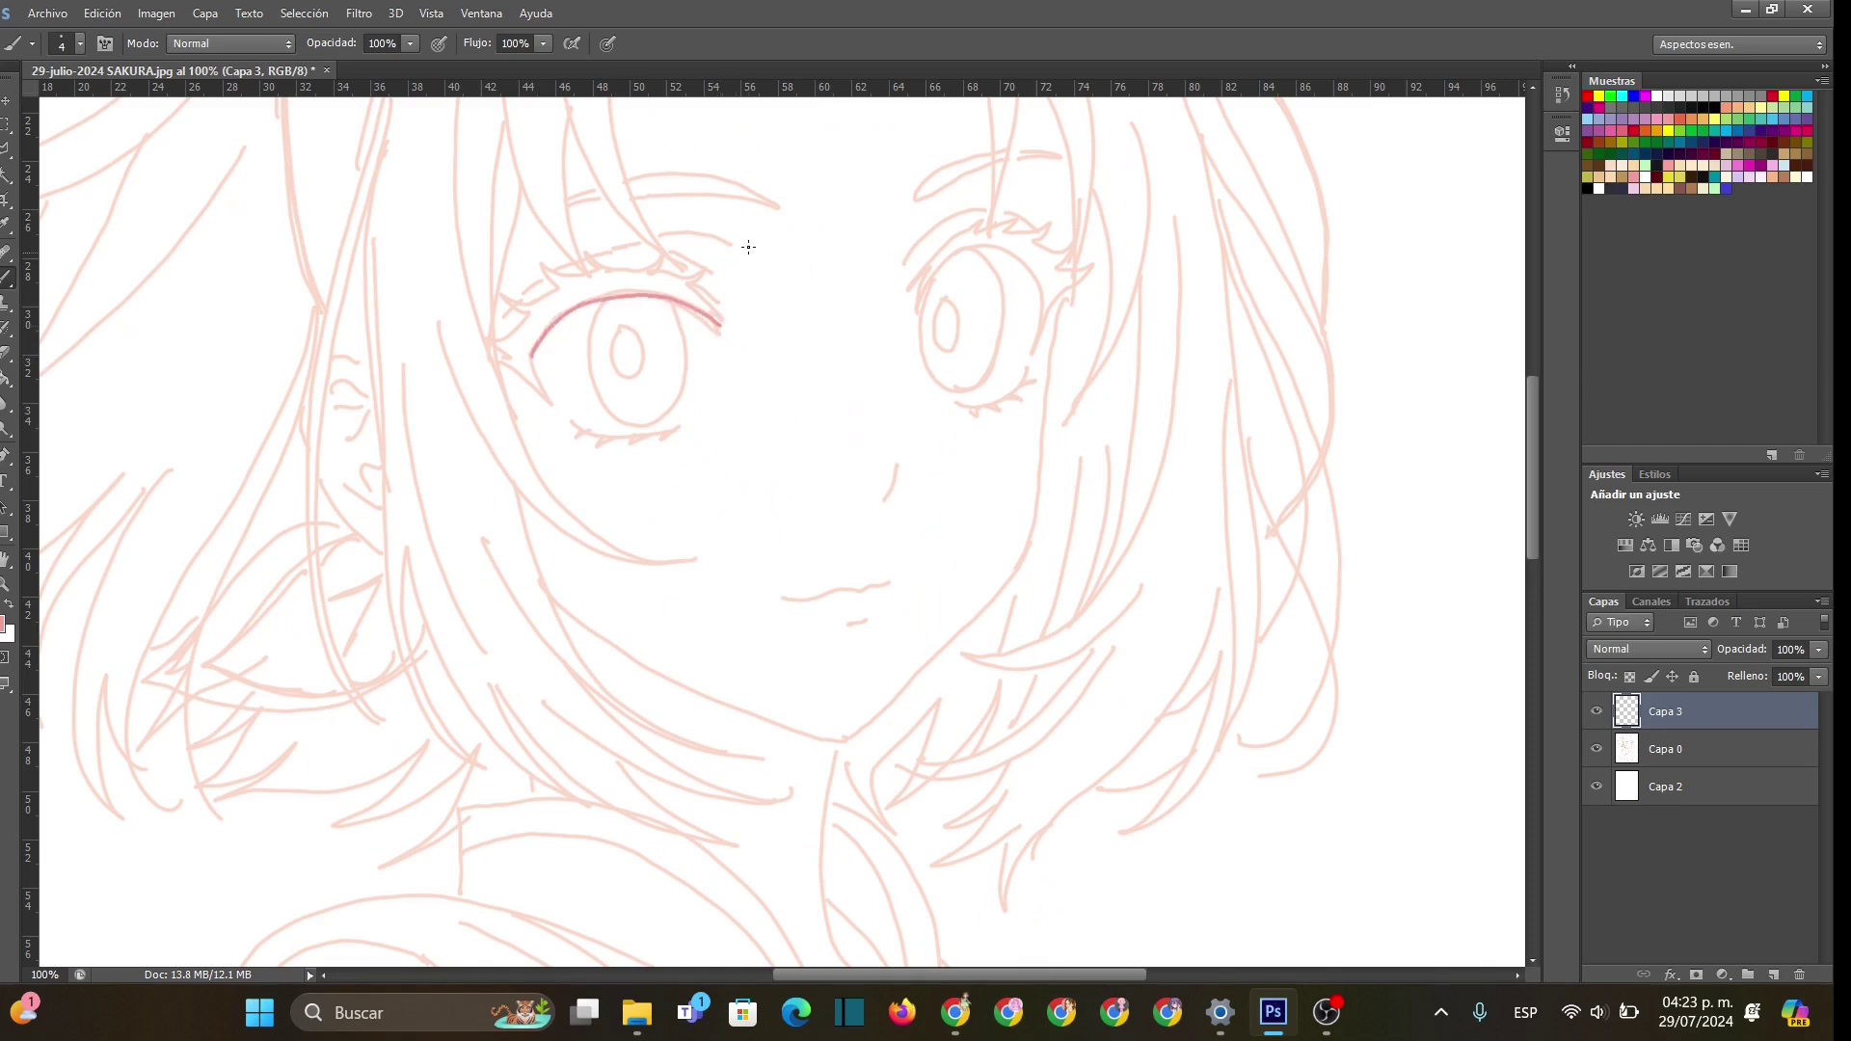
click(4, 354)
key(ctrl+z)
click(6, 278)
mouse_move(533, 359)
mouse_down()
mouse_move(552, 407)
mouse_move(548, 329)
mouse_move(579, 307)
mouse_move(731, 333)
mouse_up()
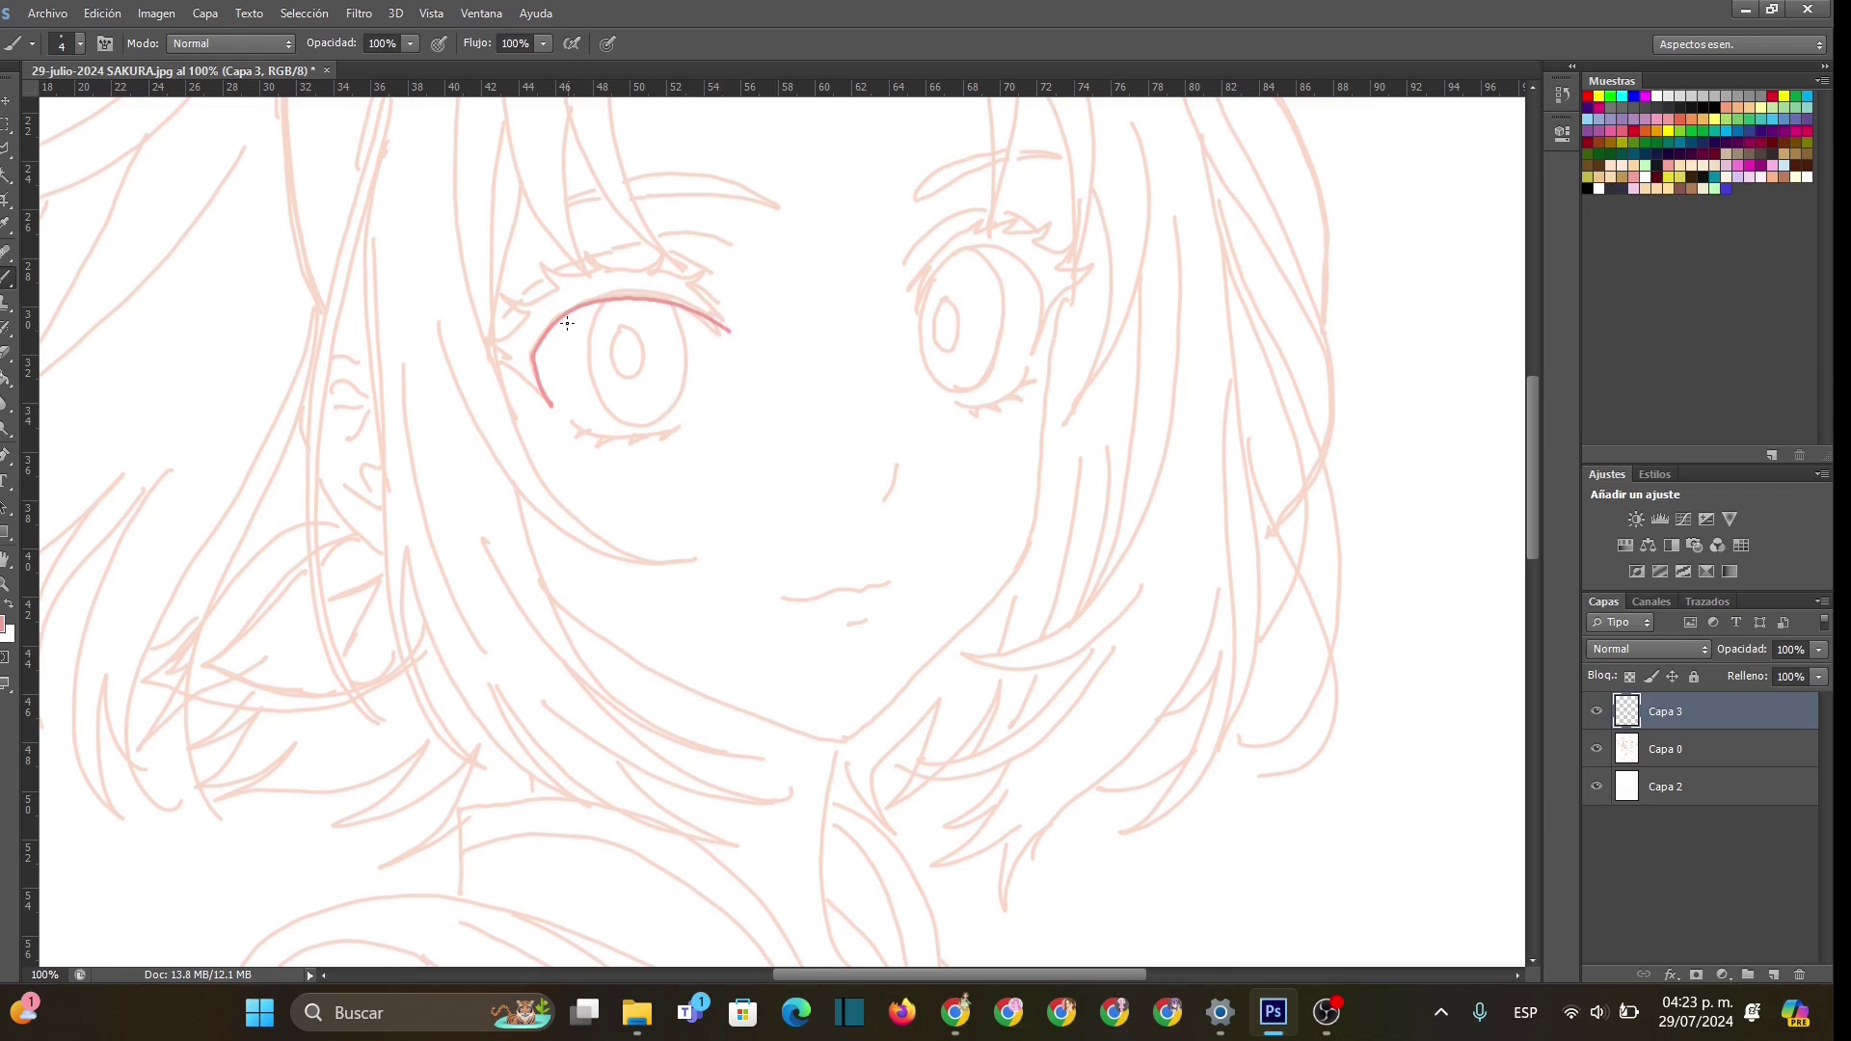
click(6, 352)
mouse_move(586, 309)
mouse_down()
mouse_move(506, 358)
mouse_move(526, 344)
mouse_move(534, 383)
mouse_move(617, 378)
mouse_up()
drag(686, 310, 760, 322)
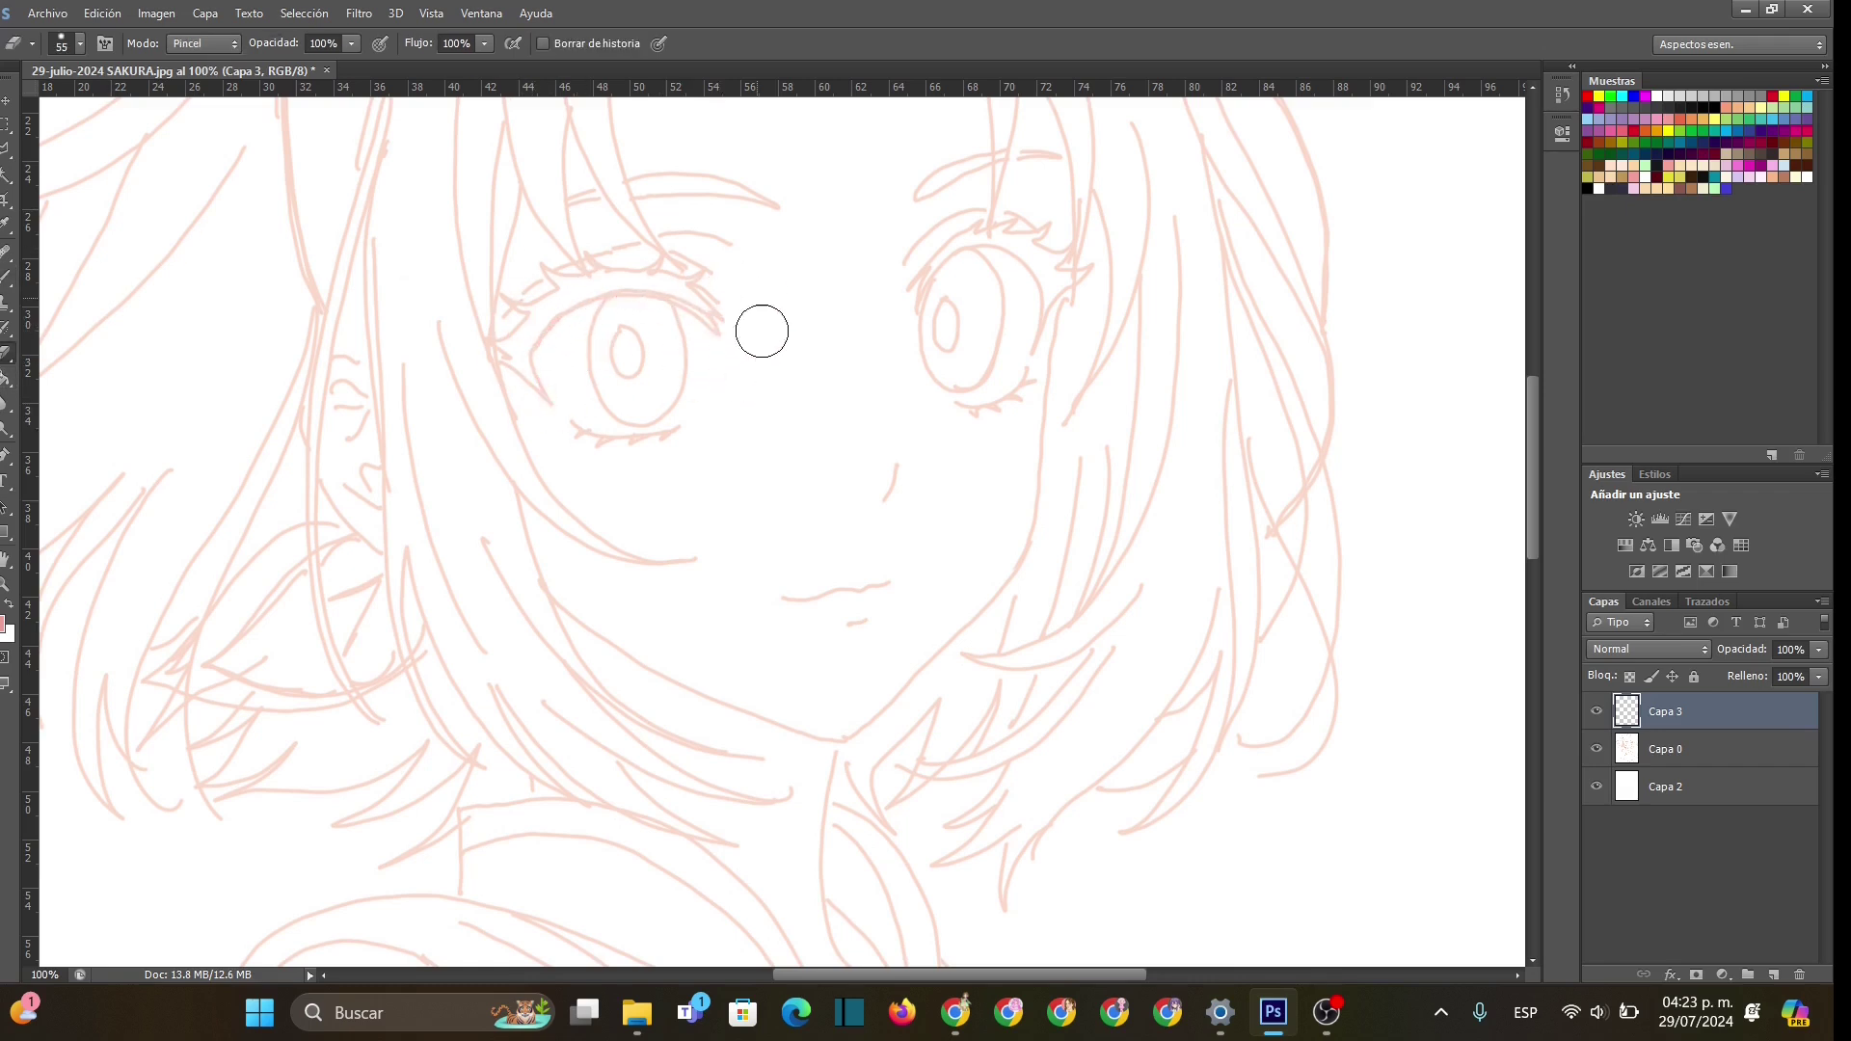
- Trace the upper lashes, eyelid line and lower lashes of the left eye with the pink brush on Capa 3
click(6, 279)
mouse_move(499, 361)
mouse_down()
mouse_move(535, 388)
mouse_move(489, 345)
mouse_move(526, 311)
mouse_move(500, 291)
mouse_move(555, 287)
mouse_move(541, 267)
mouse_move(584, 273)
mouse_move(583, 250)
mouse_move(702, 264)
mouse_move(690, 283)
mouse_move(717, 334)
mouse_up()
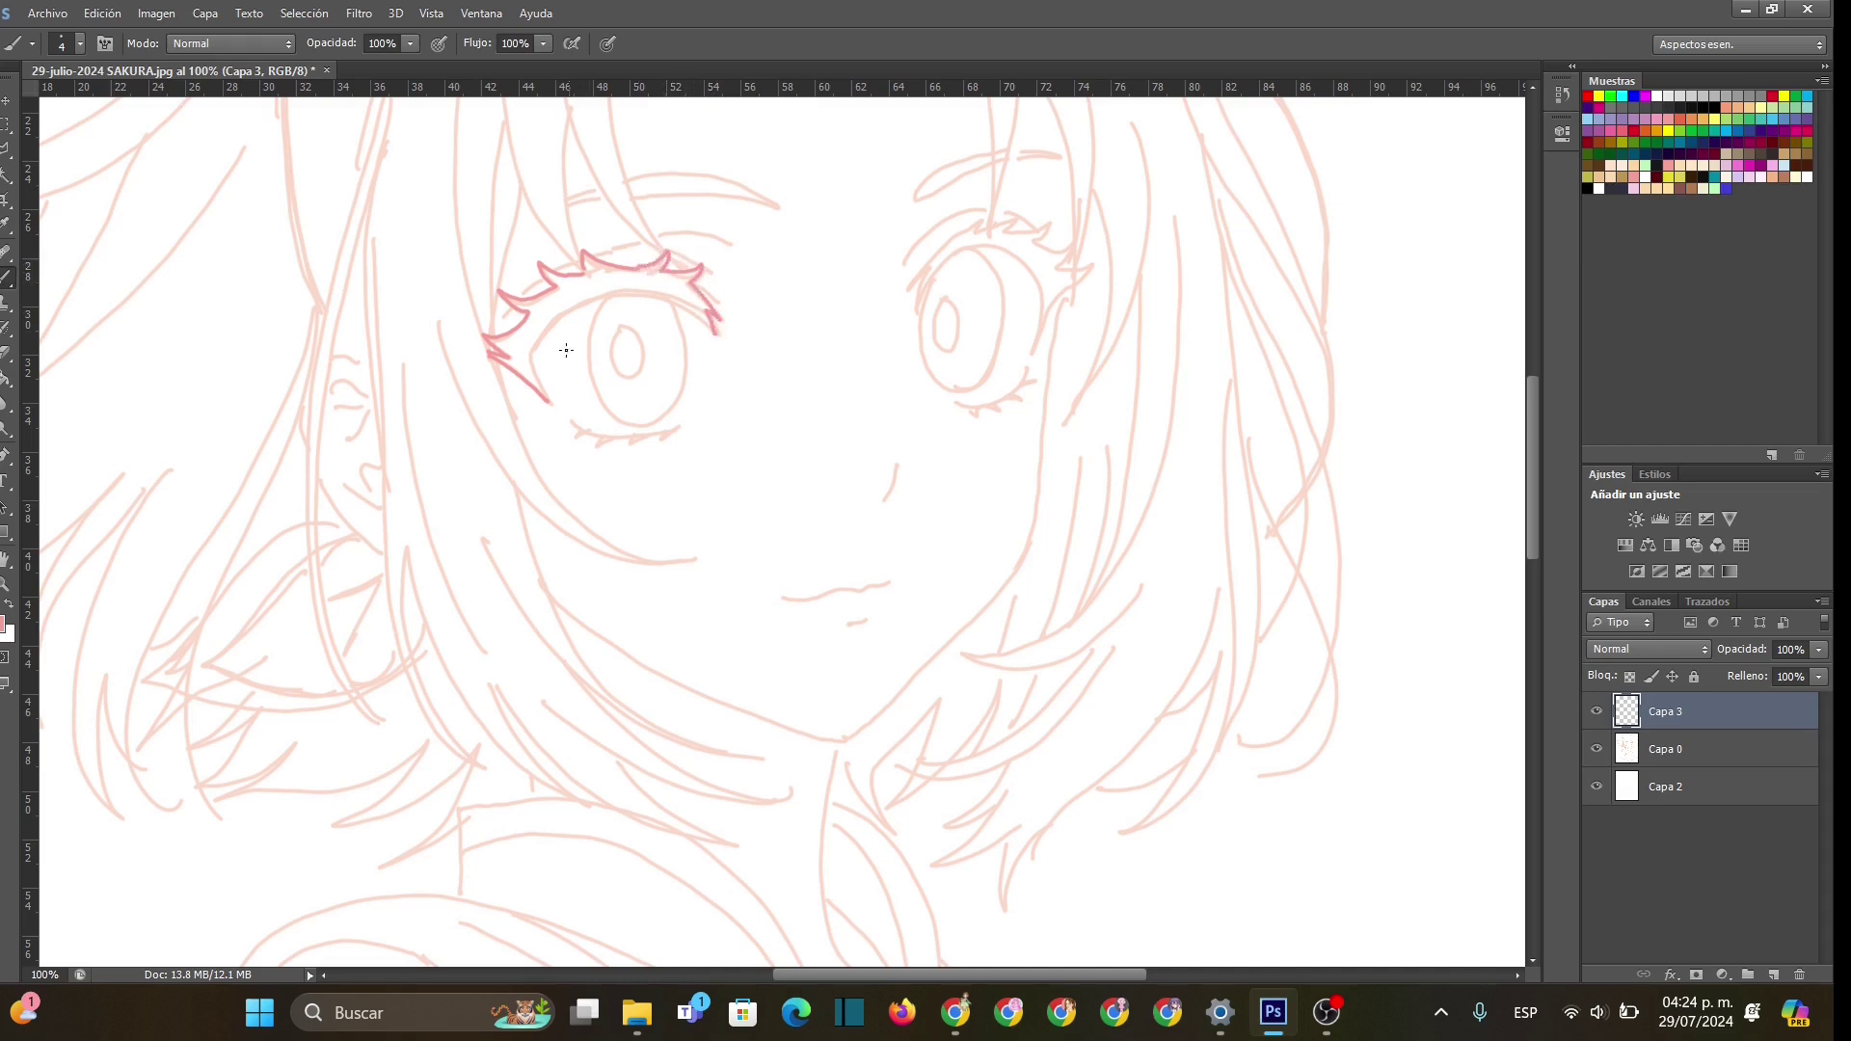
mouse_move(532, 348)
mouse_down()
mouse_move(639, 298)
mouse_move(717, 332)
mouse_up()
mouse_move(534, 369)
mouse_down()
mouse_move(609, 437)
mouse_move(678, 429)
mouse_move(589, 433)
mouse_move(654, 434)
mouse_up()
- Trace the nose, the mouth lines, and the iris and pupil of the left eye in pink
drag(898, 460, 885, 502)
drag(778, 597, 832, 592)
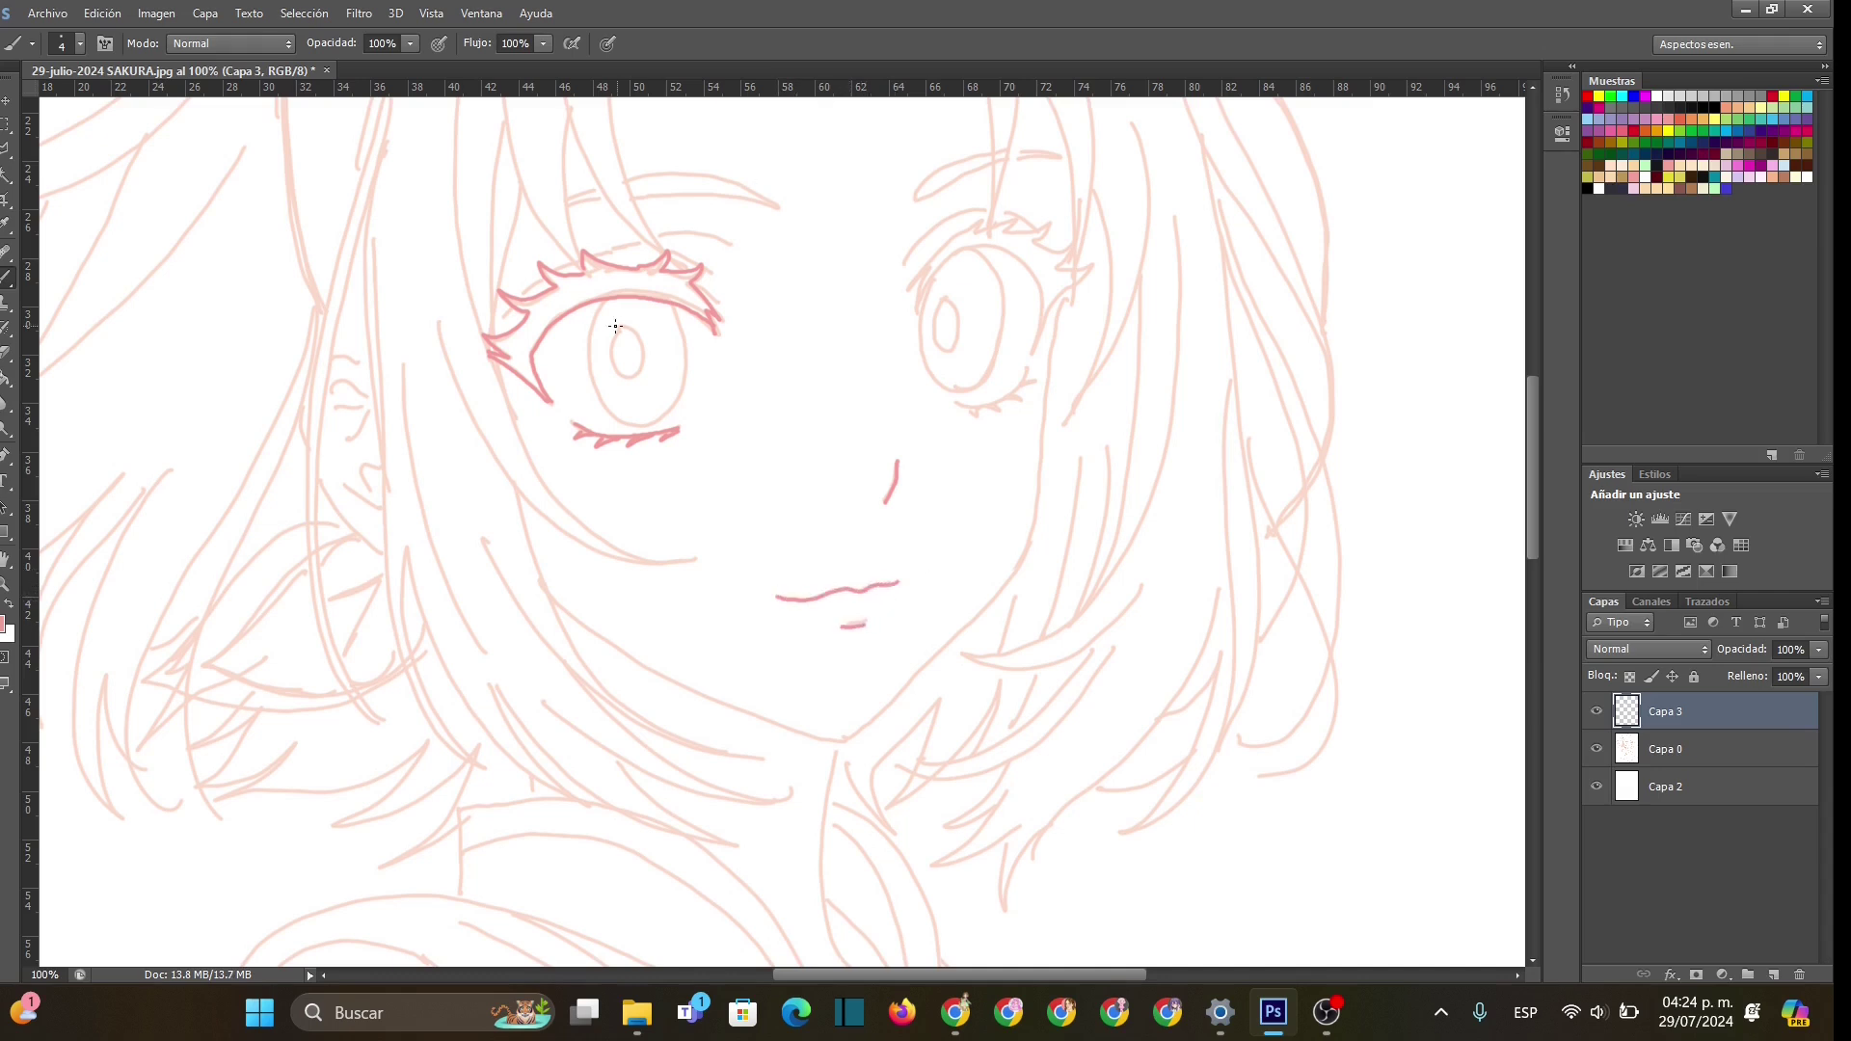
mouse_move(608, 299)
mouse_down()
mouse_move(603, 402)
mouse_move(644, 425)
mouse_move(680, 395)
mouse_move(684, 334)
mouse_move(664, 292)
mouse_move(613, 353)
mouse_move(622, 377)
mouse_move(629, 334)
mouse_up()
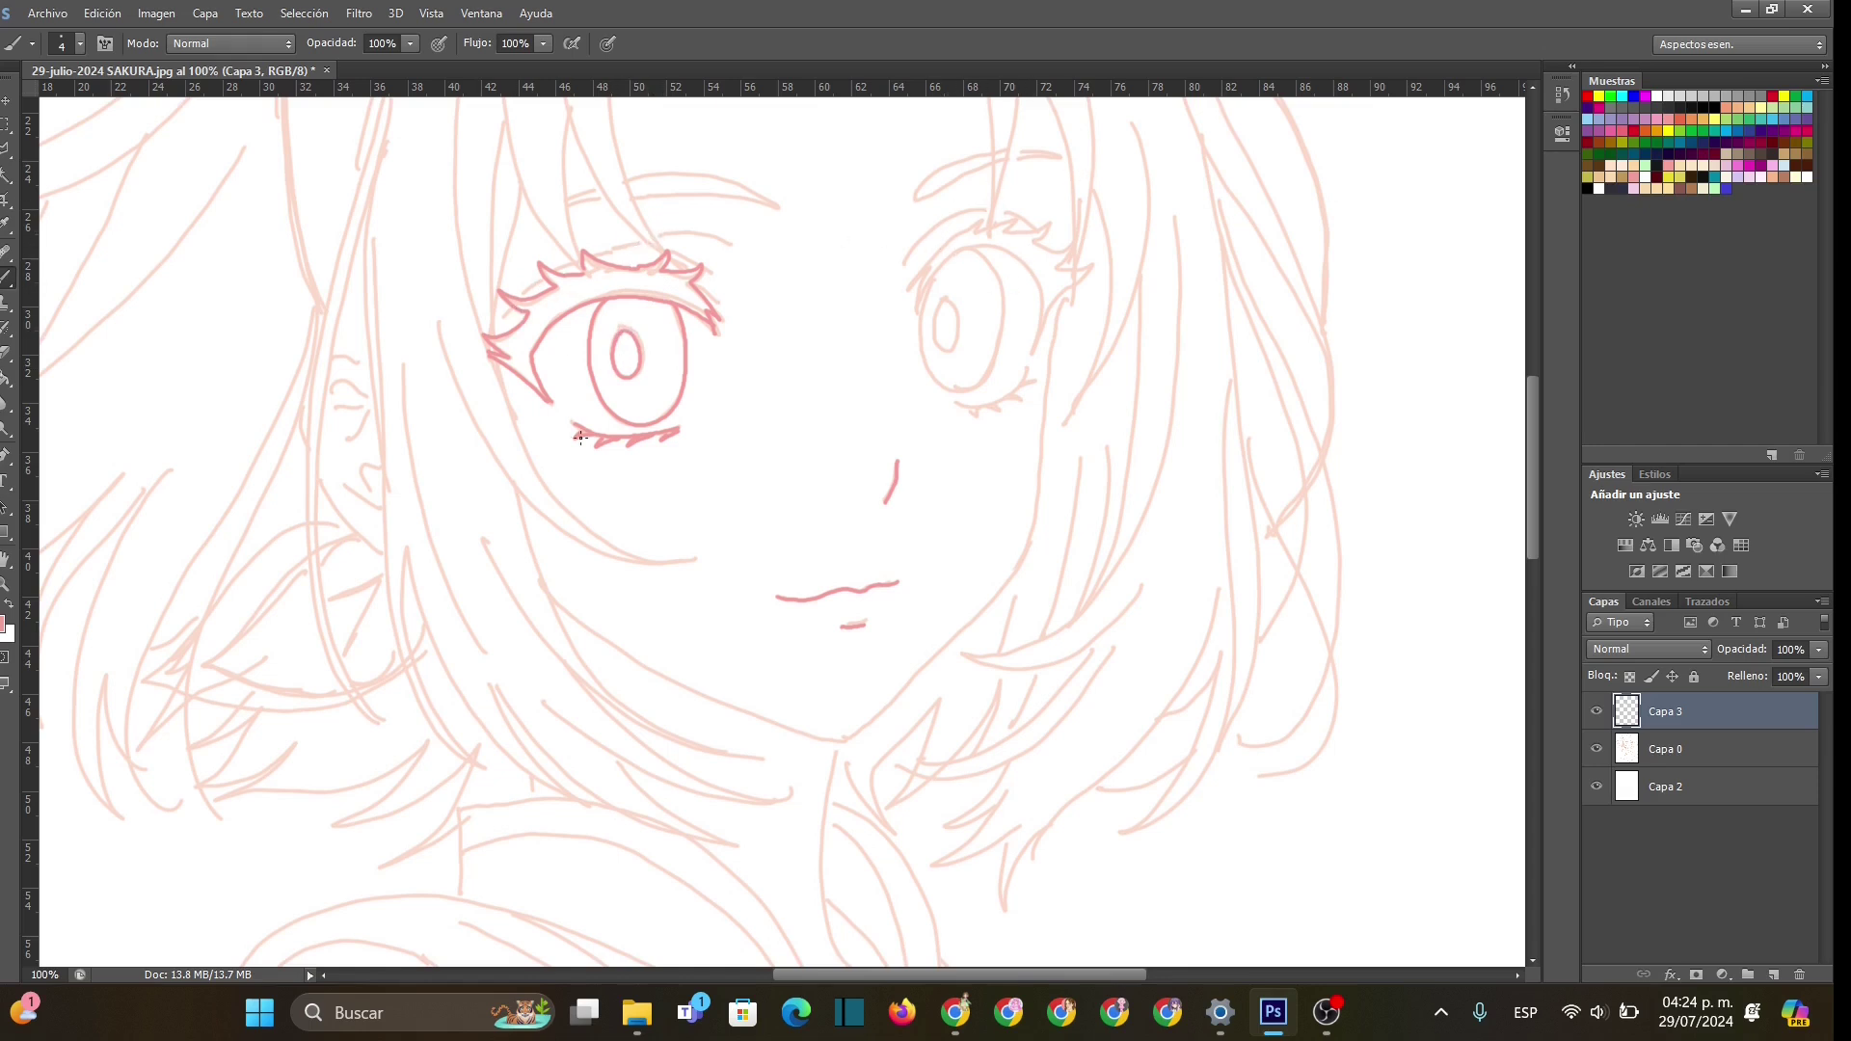
- Add a new layer above Capa 0 and trace both eyebrows, the eyelid creases and the line behind the left lashes on it
click(1652, 755)
click(1772, 977)
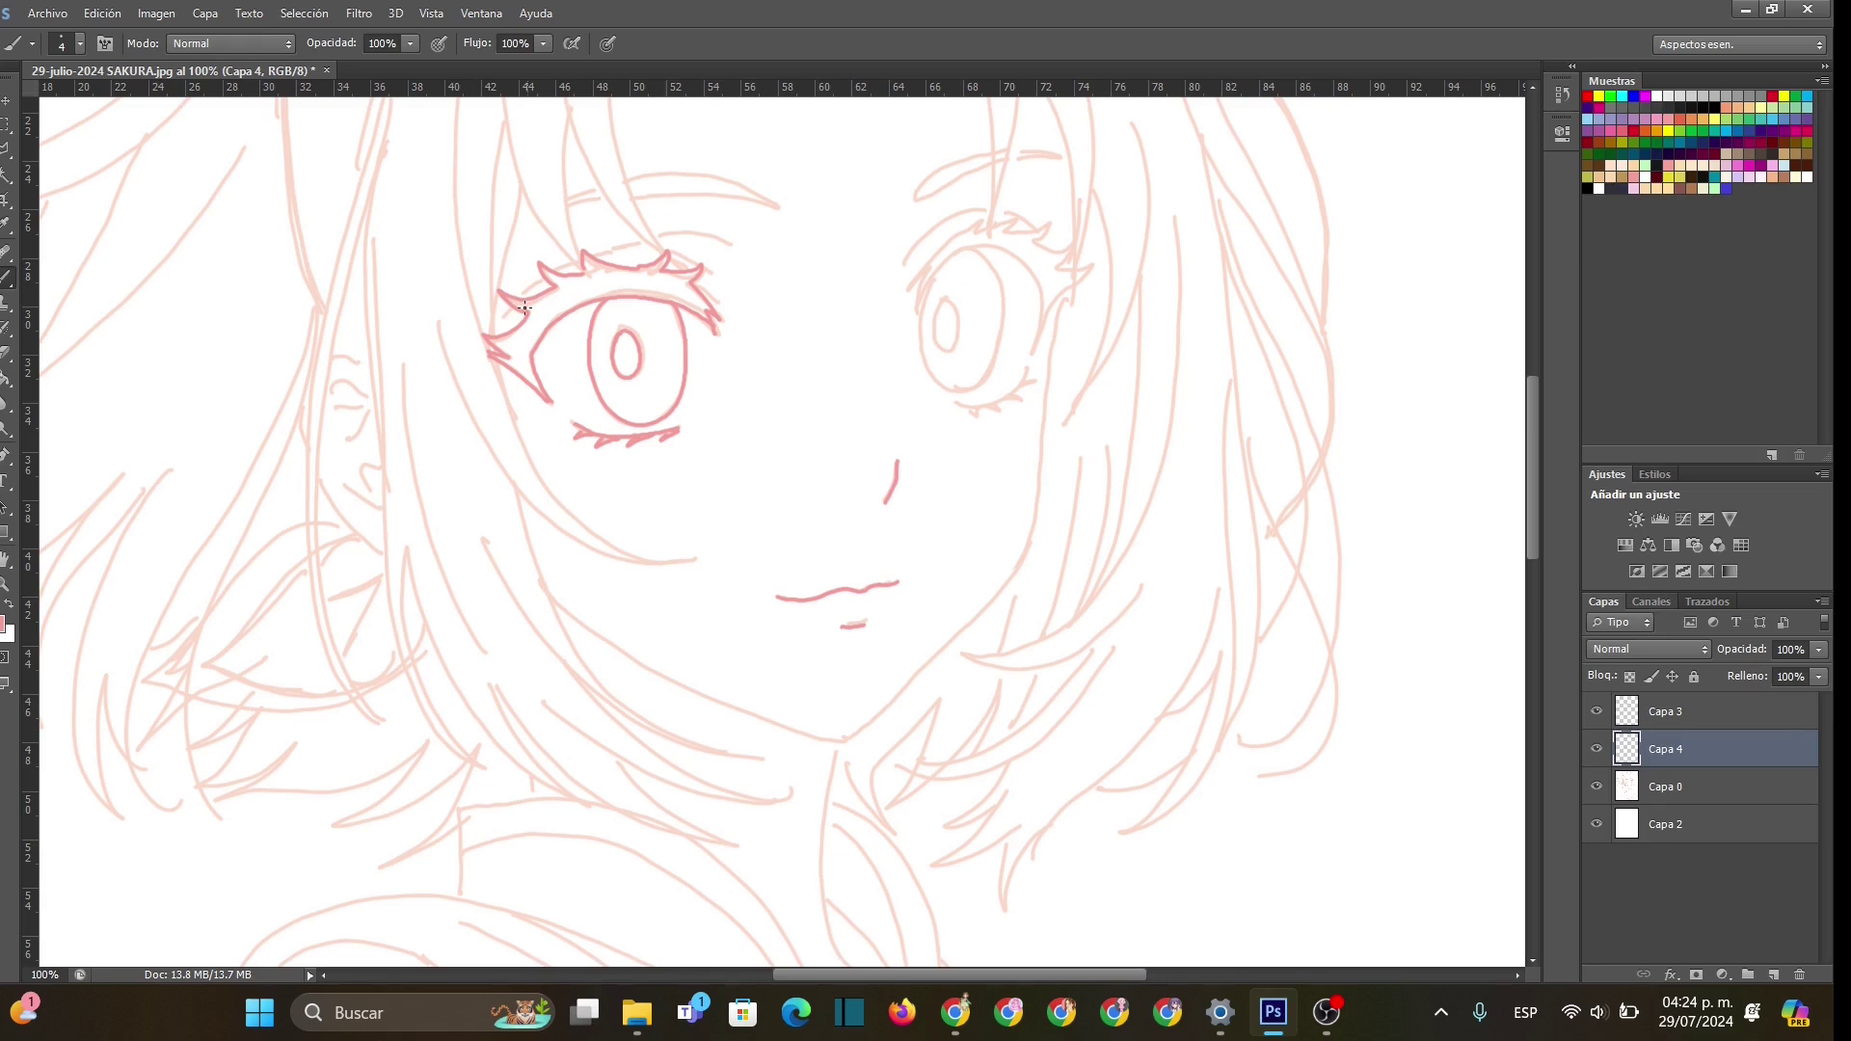
mouse_move(514, 300)
mouse_down()
mouse_move(615, 253)
mouse_move(715, 278)
mouse_move(685, 233)
mouse_move(598, 258)
mouse_up()
mouse_move(540, 218)
mouse_down()
mouse_move(631, 193)
mouse_move(778, 202)
mouse_move(645, 181)
mouse_move(519, 232)
mouse_up()
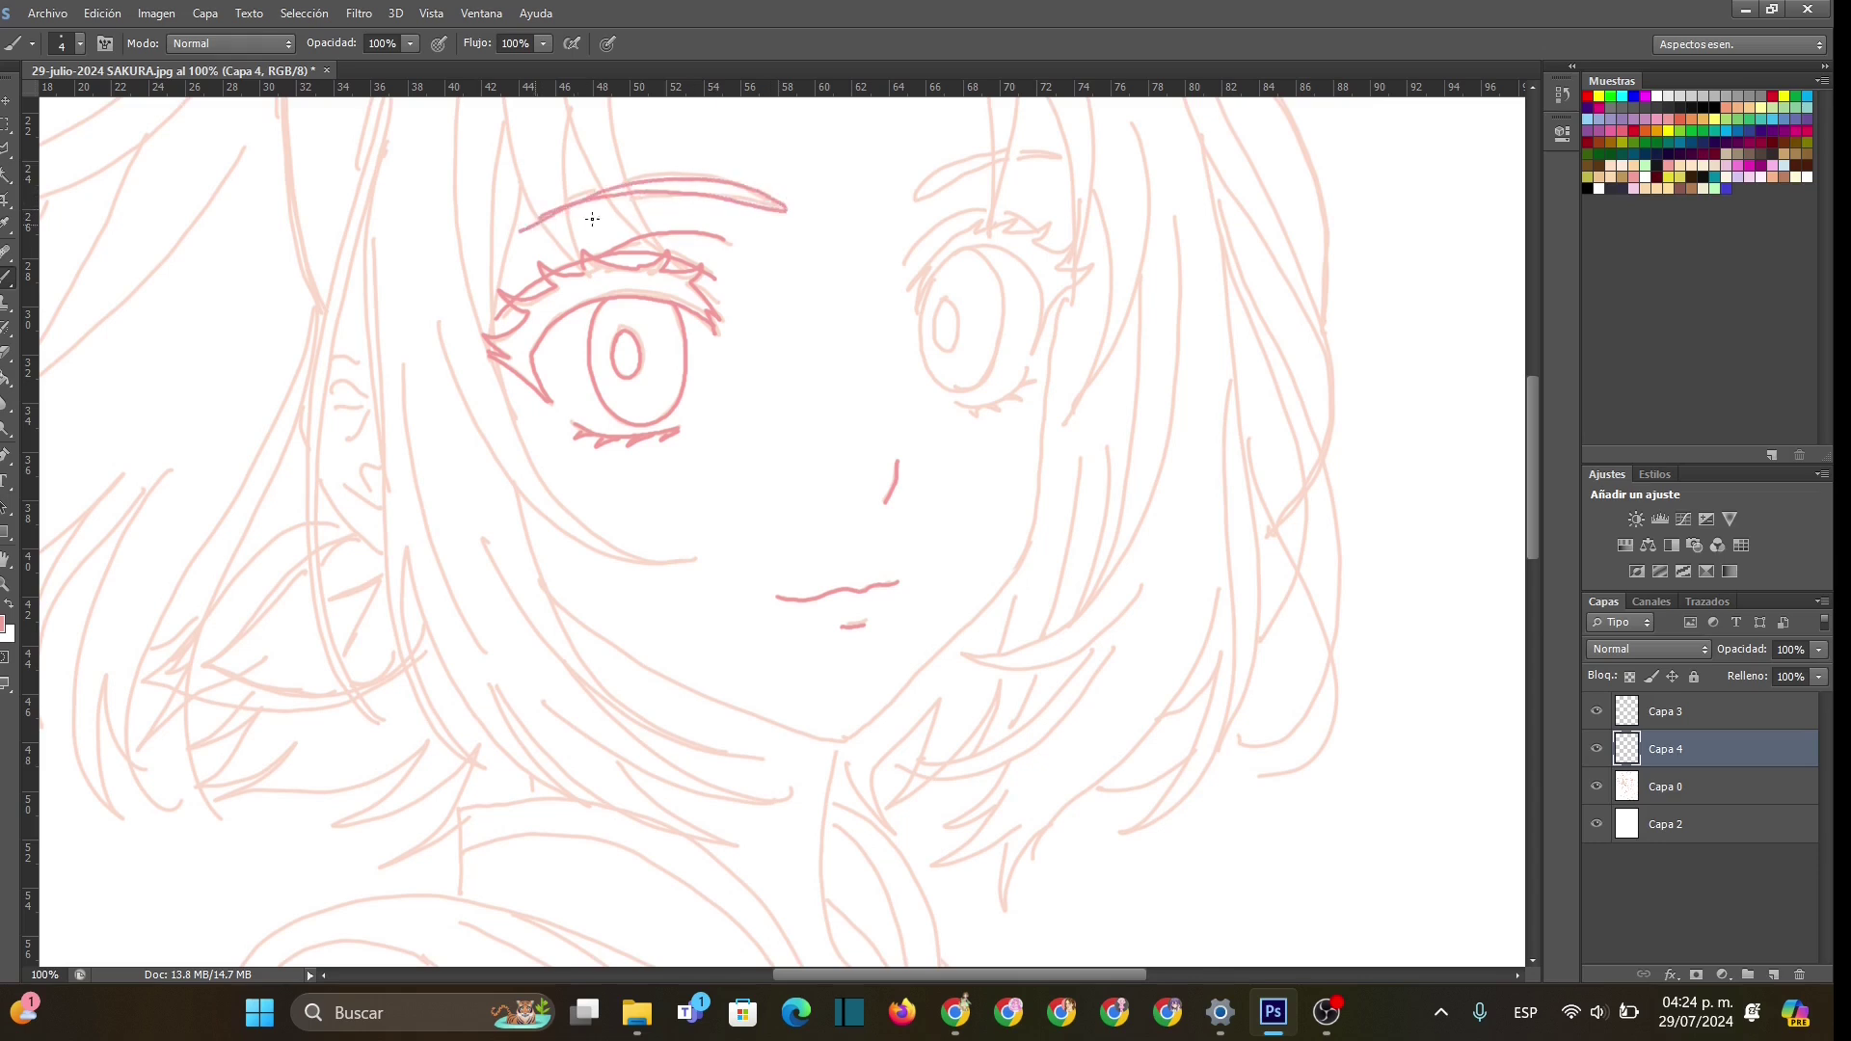
mouse_move(1059, 154)
mouse_down()
mouse_move(944, 172)
mouse_move(913, 205)
mouse_move(1070, 160)
mouse_up()
mouse_move(904, 266)
mouse_down()
mouse_move(940, 225)
mouse_move(1033, 220)
mouse_up()
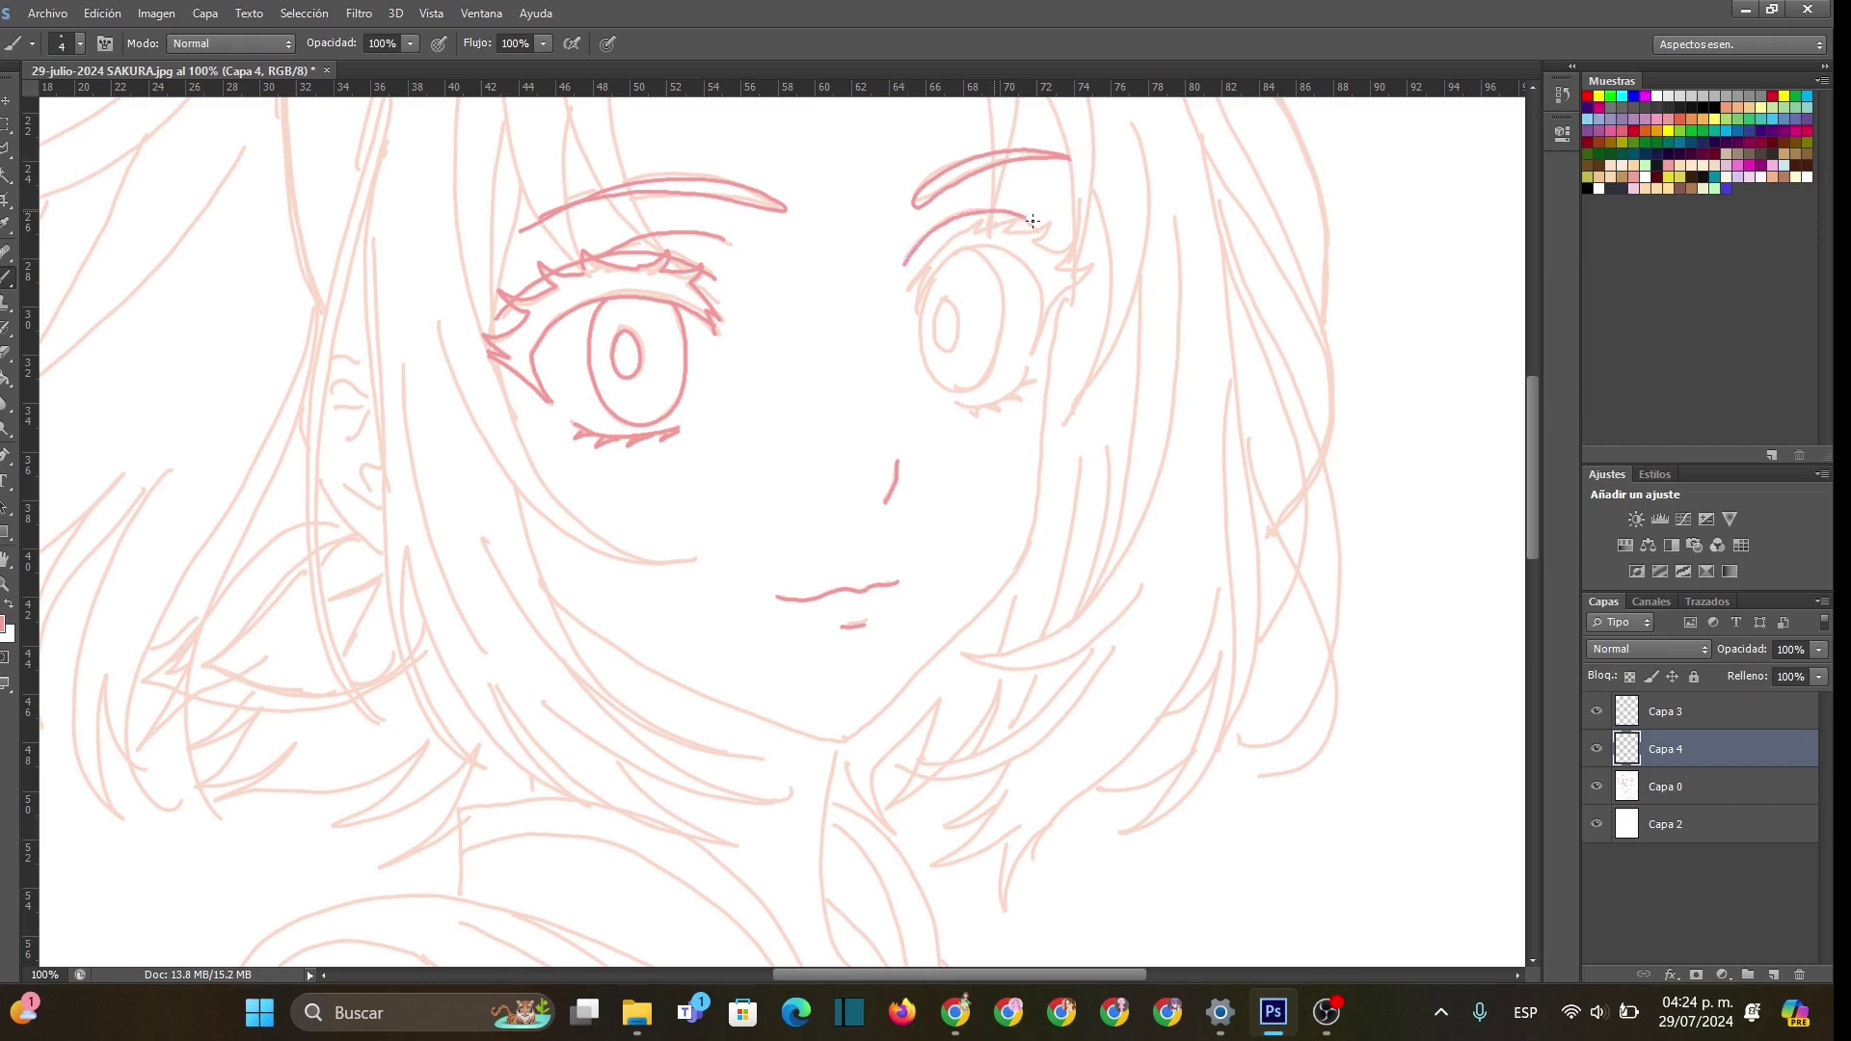
- Trace the upper lashes and eyelid line of the right eye on Capa 3
click(1641, 711)
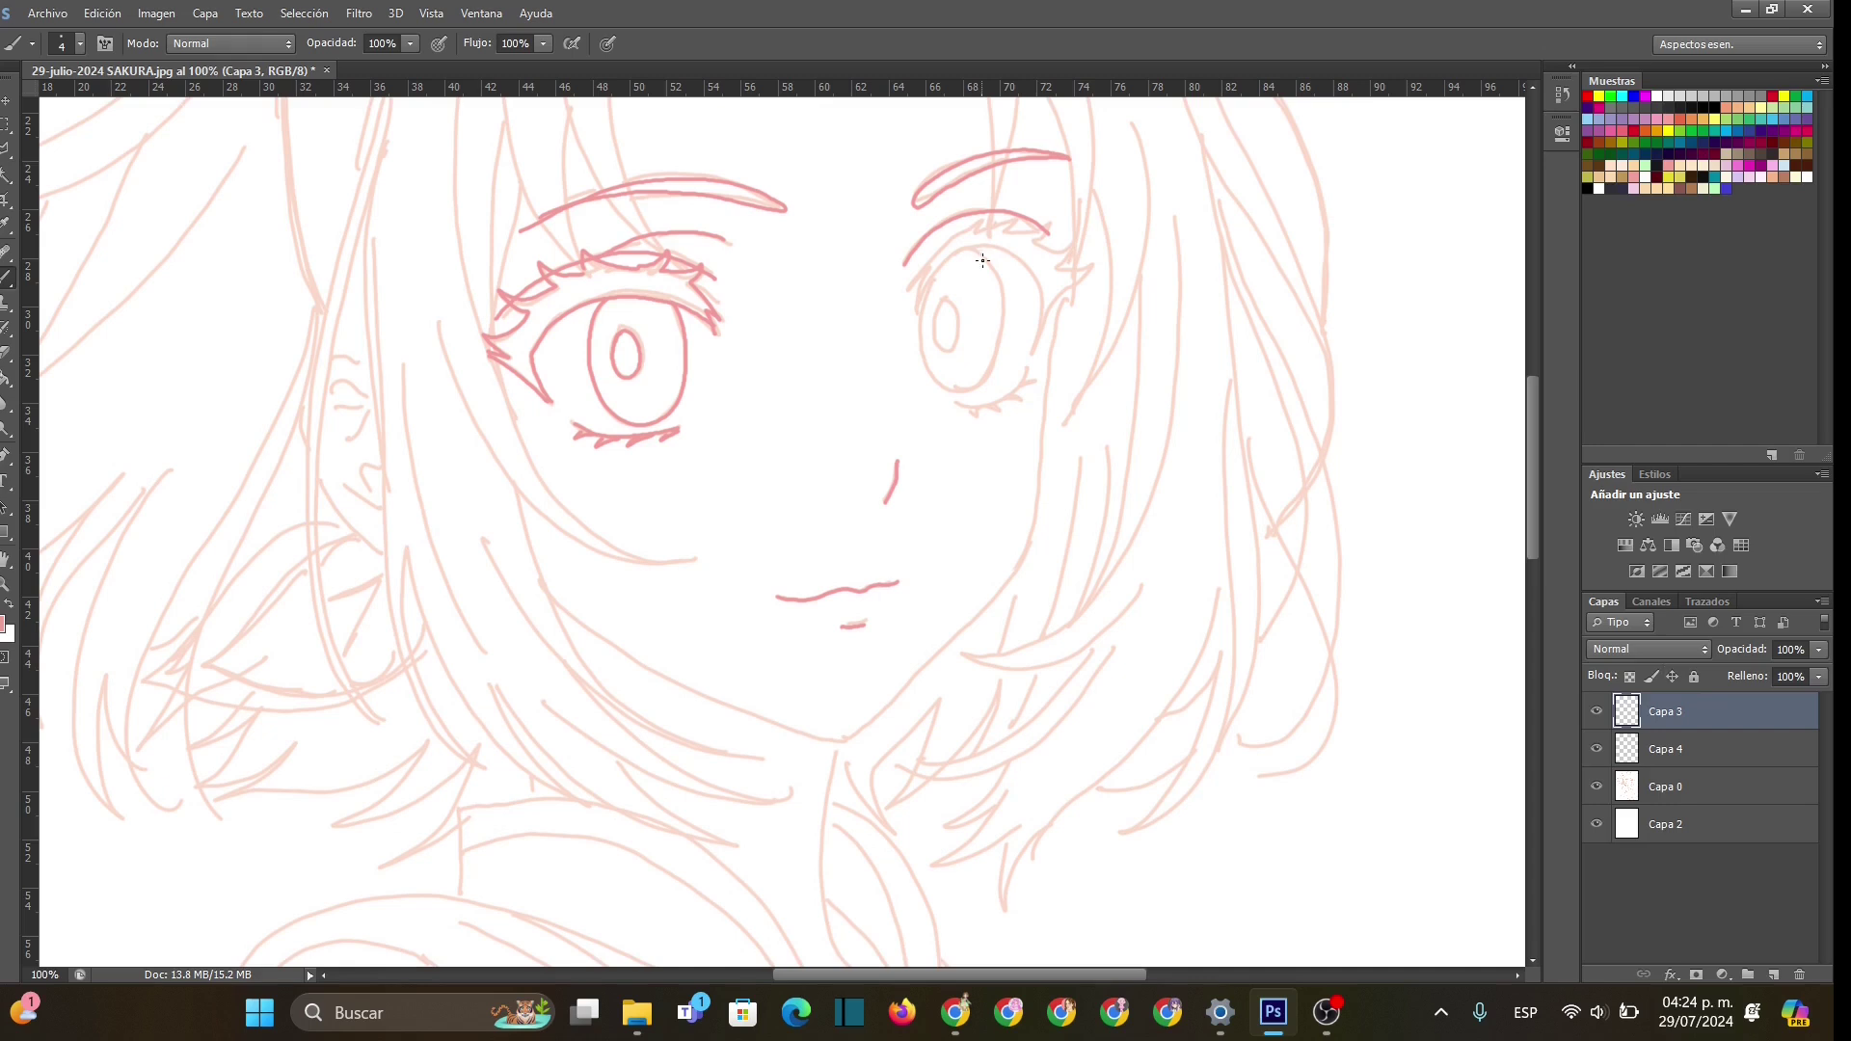
mouse_move(979, 220)
mouse_down()
mouse_move(917, 277)
mouse_move(916, 319)
mouse_move(958, 251)
mouse_move(986, 243)
mouse_move(1042, 287)
mouse_move(1034, 348)
mouse_move(1089, 271)
mouse_up()
mouse_move(977, 229)
mouse_down()
mouse_move(1052, 226)
mouse_move(1031, 241)
mouse_move(1091, 269)
mouse_up()
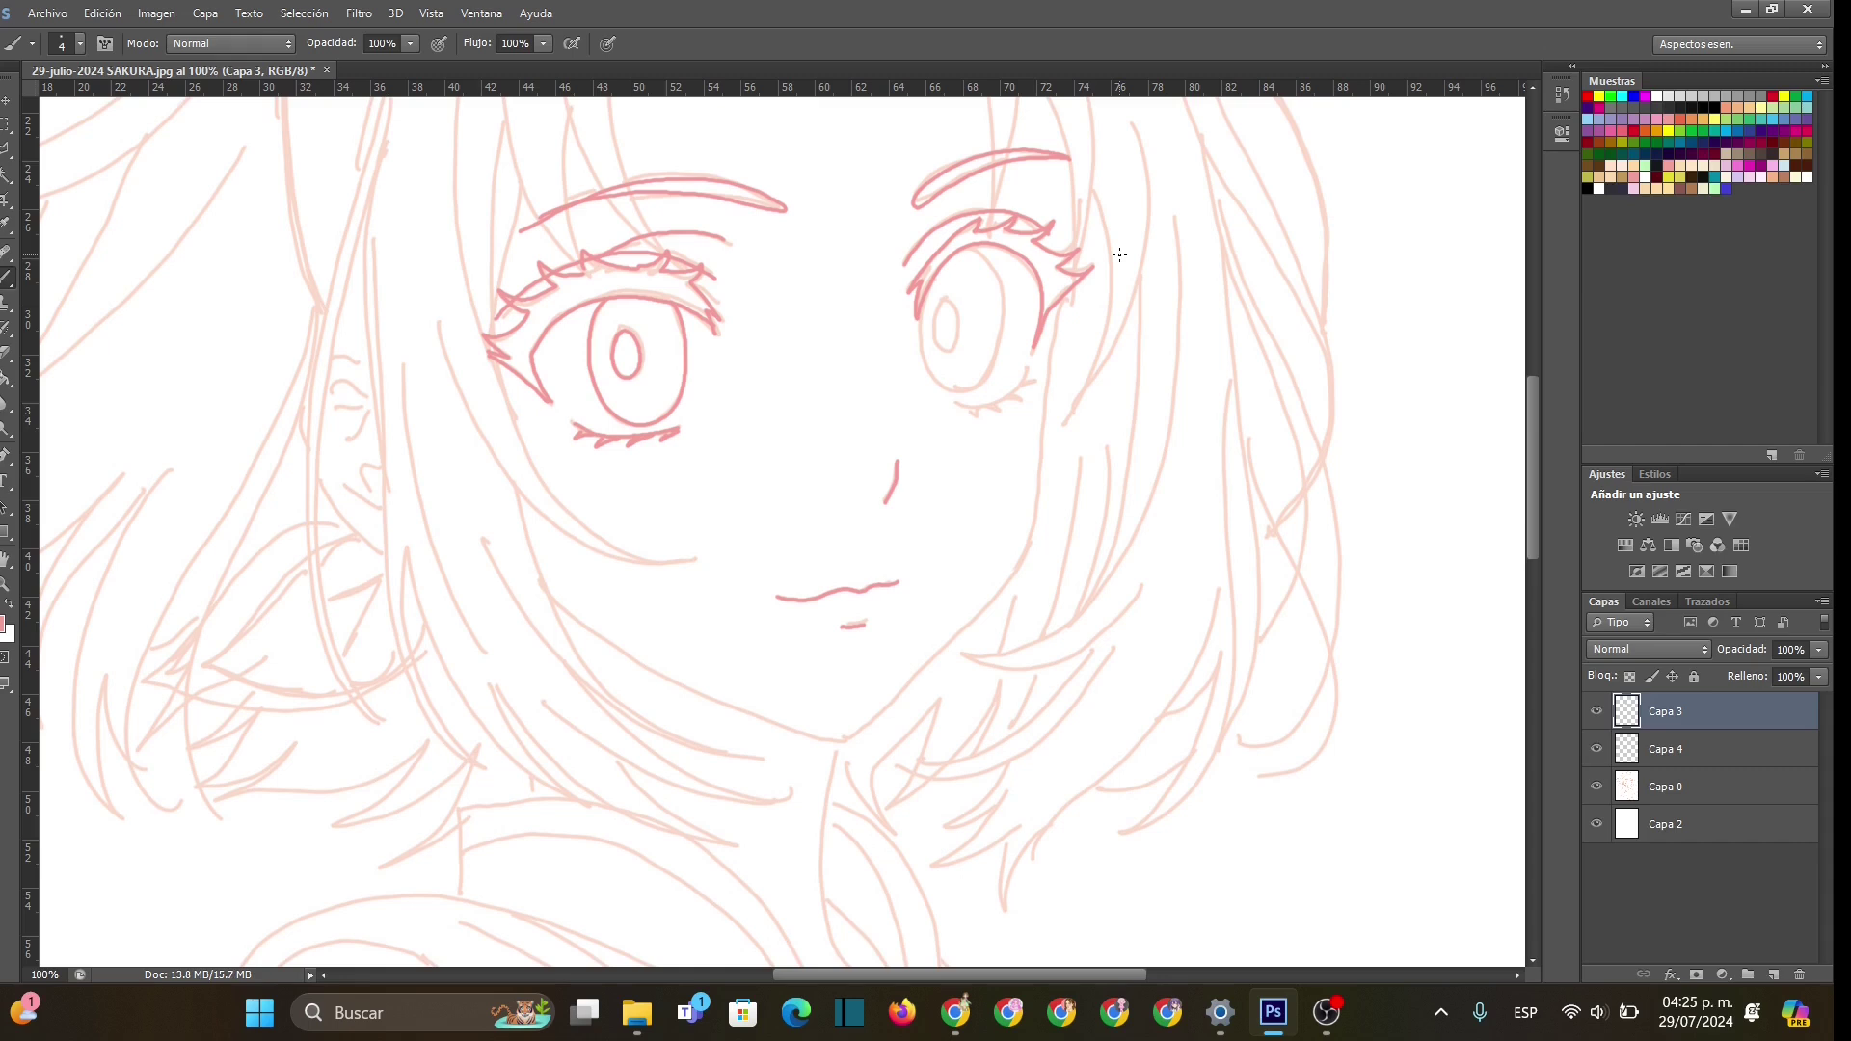
mouse_move(928, 287)
mouse_down()
mouse_move(944, 382)
mouse_move(974, 386)
mouse_move(998, 364)
mouse_move(1006, 294)
mouse_move(974, 250)
mouse_move(953, 258)
mouse_move(952, 343)
mouse_move(943, 297)
mouse_up()
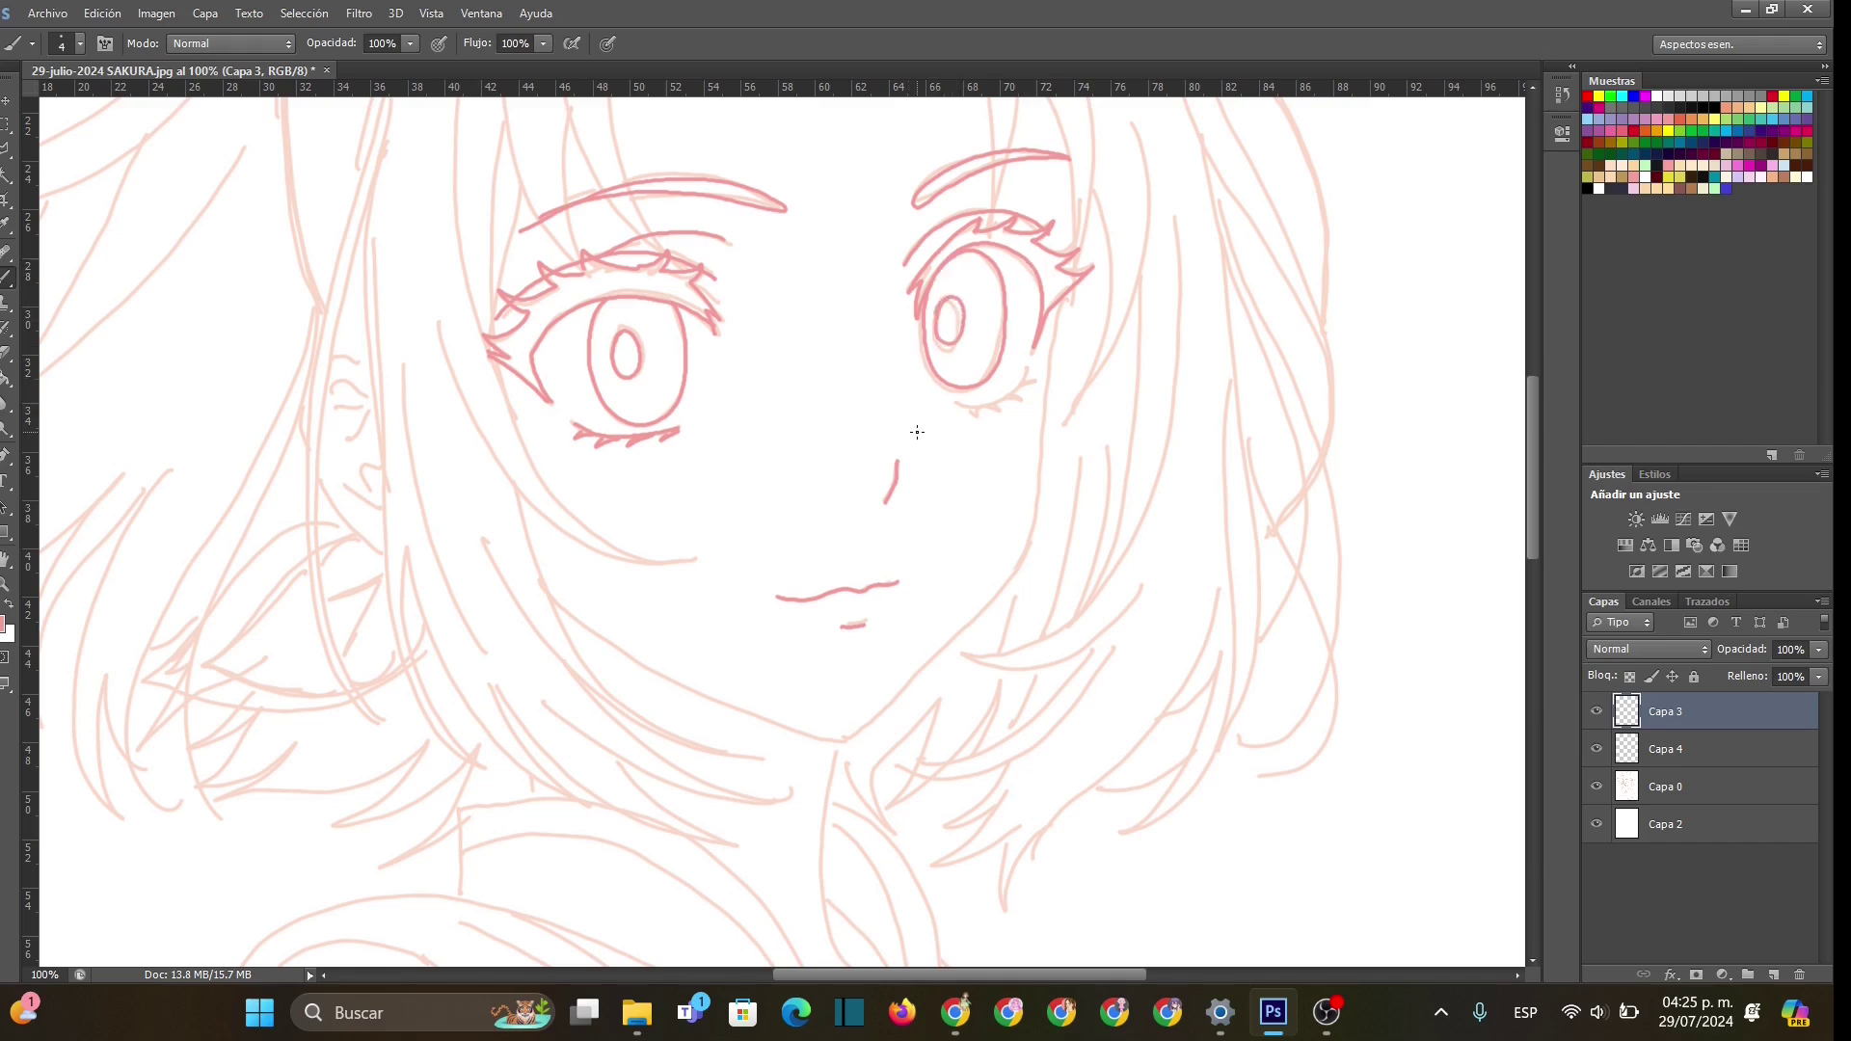
key(e)
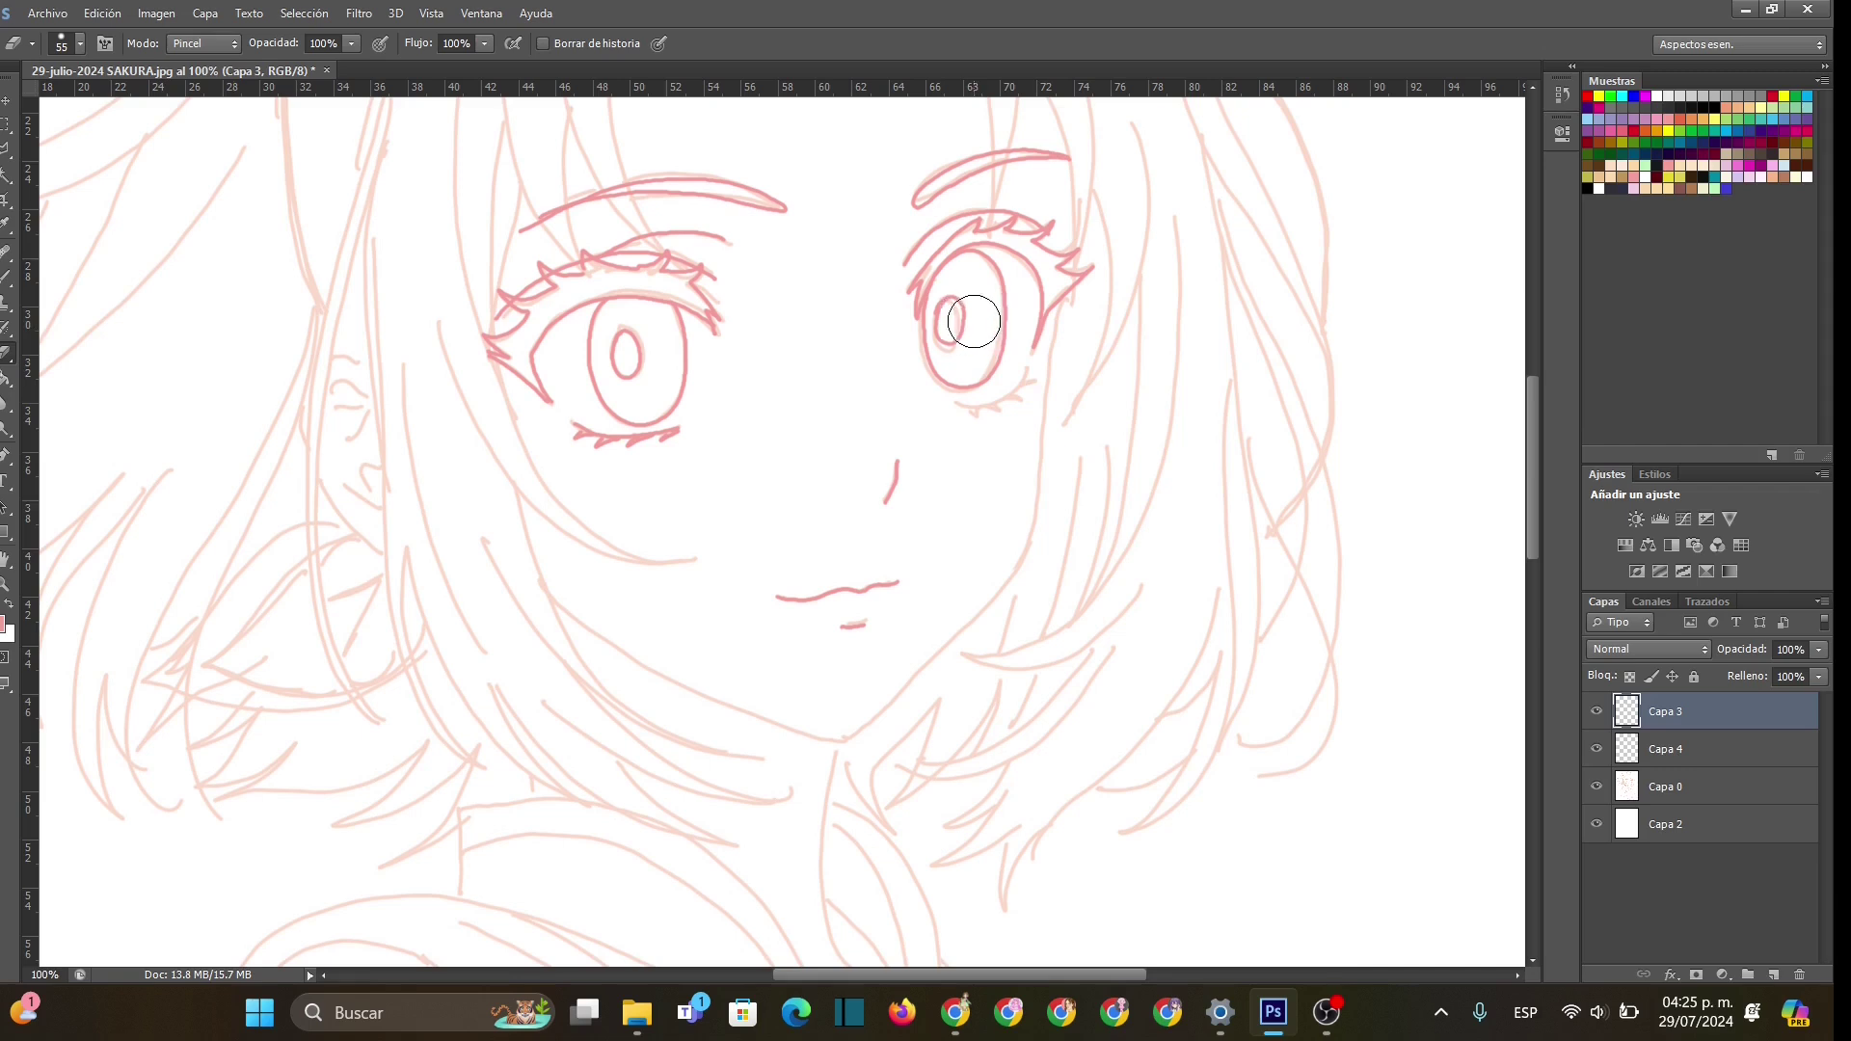
right_click(964, 322)
click(1024, 367)
mouse_move(953, 305)
mouse_down()
mouse_move(956, 346)
mouse_move(941, 302)
mouse_move(933, 322)
mouse_move(947, 284)
mouse_move(989, 266)
mouse_move(1008, 293)
mouse_move(992, 373)
mouse_move(945, 381)
mouse_move(931, 336)
mouse_move(993, 374)
mouse_up()
- Trace the iris, pupil and lower lashes of the right eye with the brush
click(8, 277)
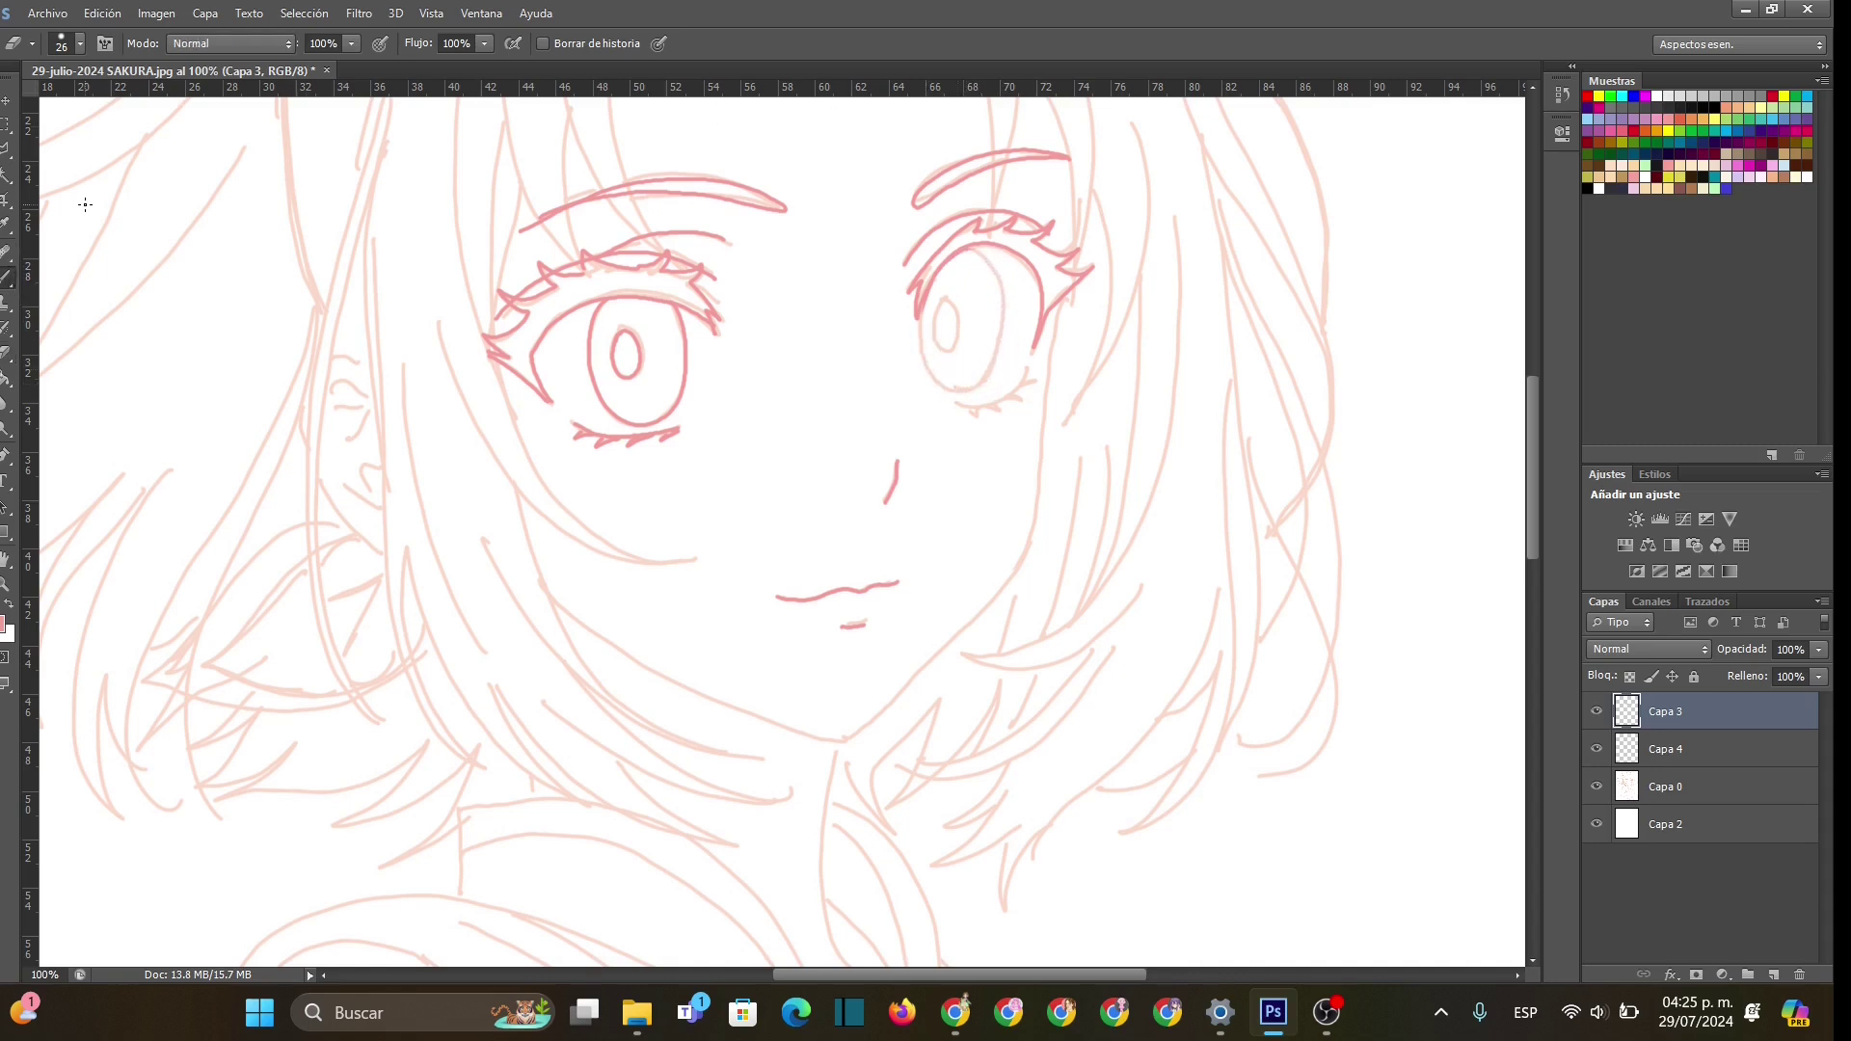
mouse_move(940, 309)
mouse_down()
mouse_move(937, 352)
mouse_move(960, 325)
mouse_move(925, 367)
mouse_move(971, 388)
mouse_move(1000, 347)
mouse_move(994, 270)
mouse_move(947, 255)
mouse_up()
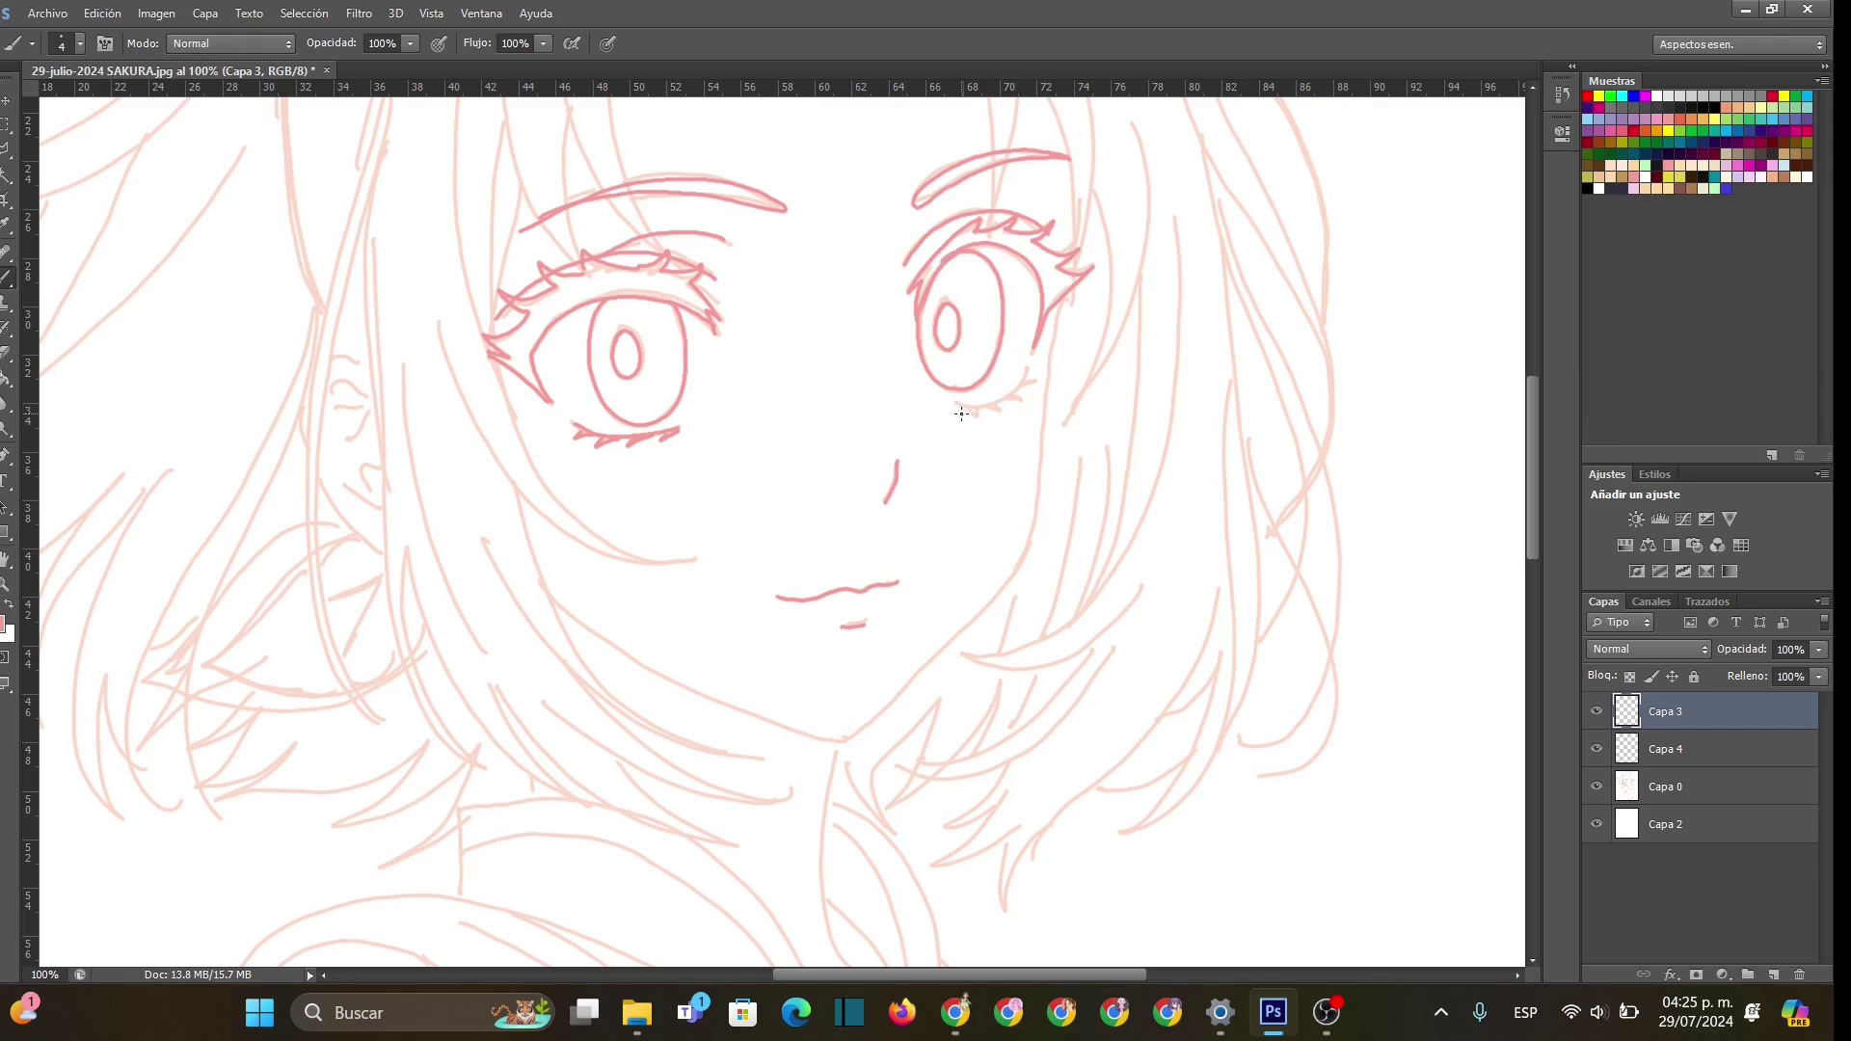
drag(958, 403, 1027, 374)
- Trace the wavy lower edge of the headband plate above the forehead
drag(1533, 485, 1560, 366)
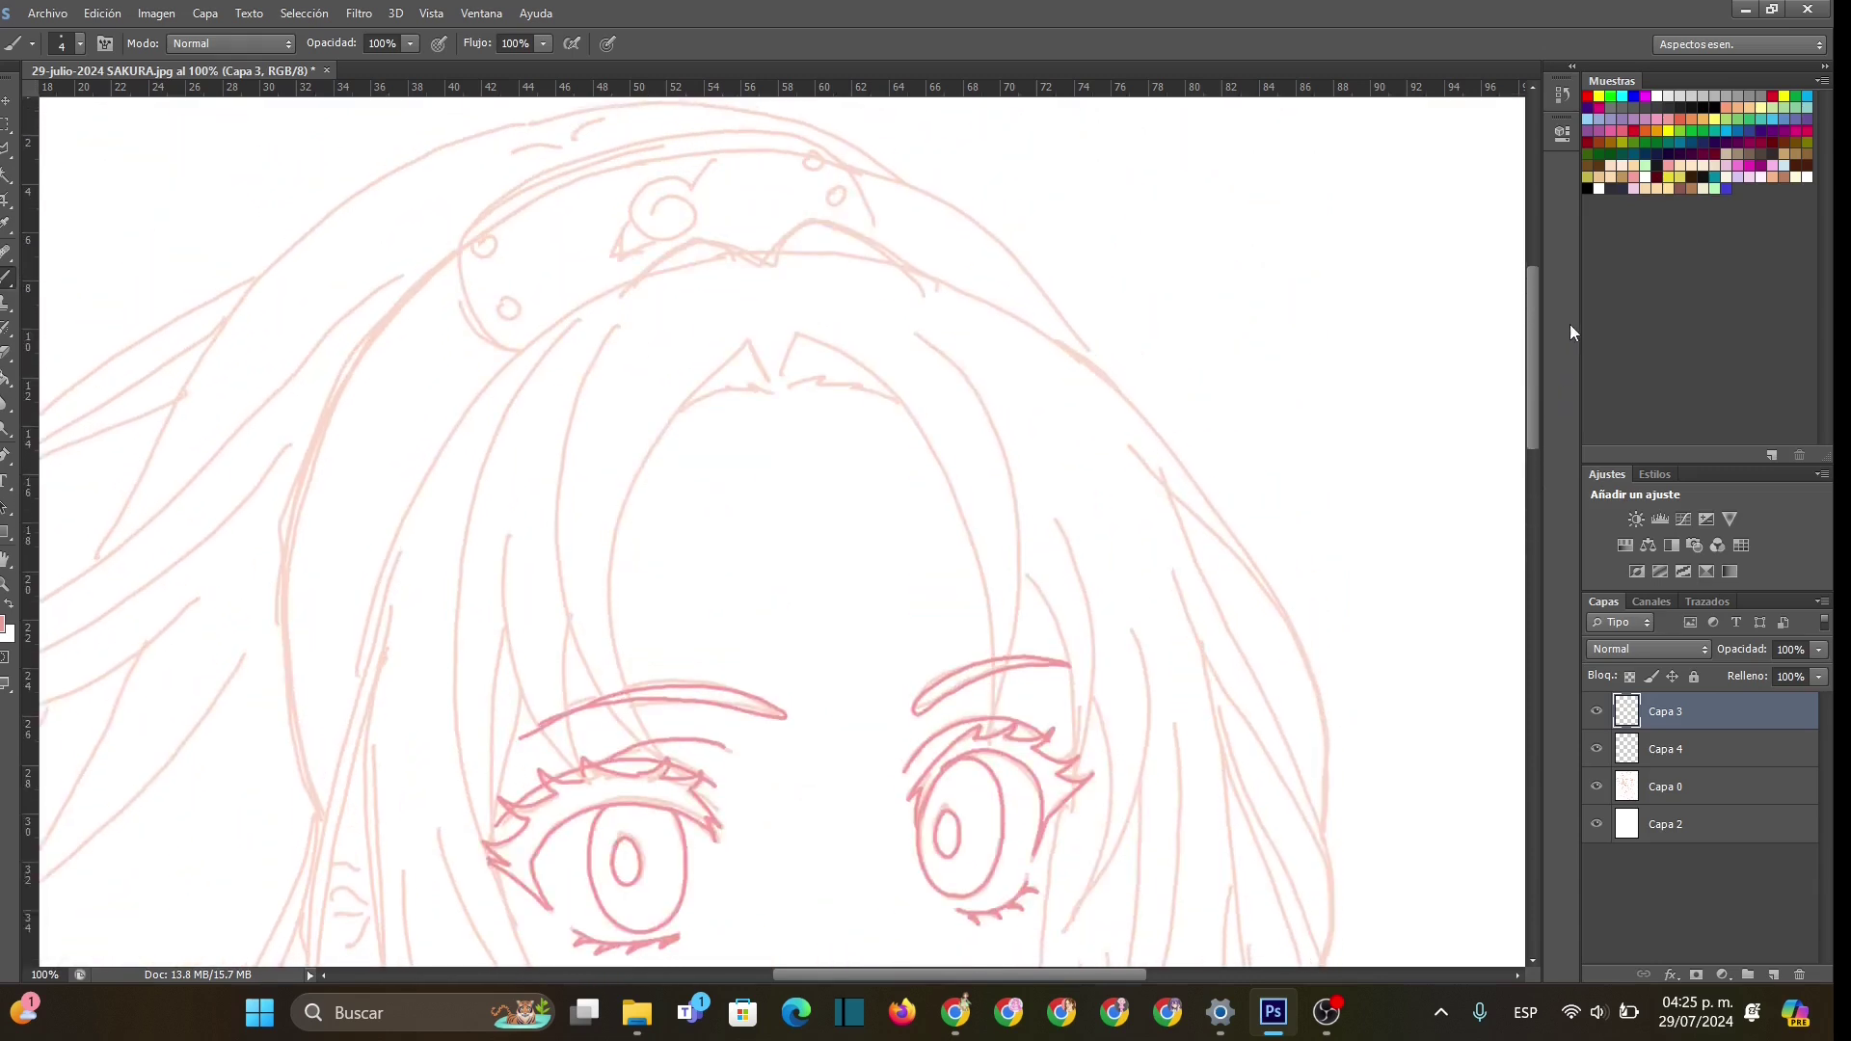
mouse_move(763, 275)
mouse_down()
mouse_move(698, 267)
mouse_move(628, 312)
mouse_up()
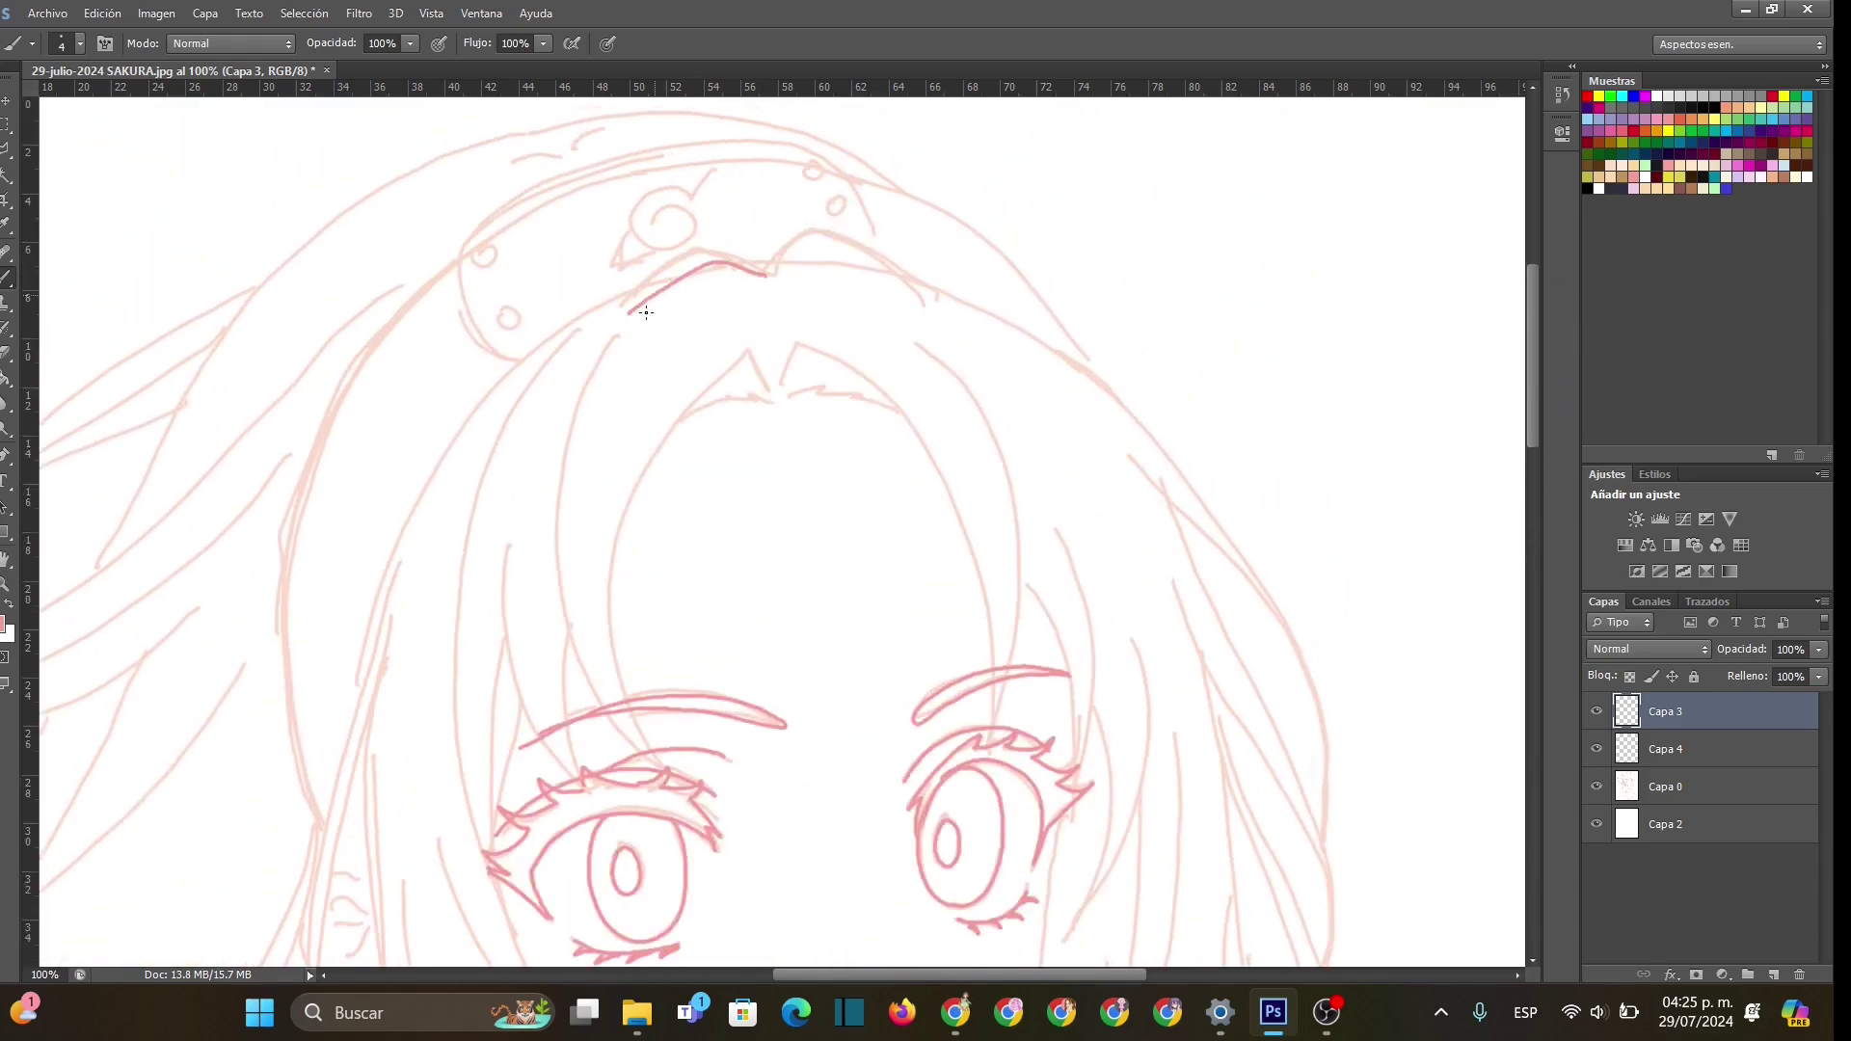
mouse_move(764, 275)
mouse_down()
mouse_move(834, 250)
mouse_move(915, 283)
mouse_up()
- Trace the hair locks framing both sides of the forehead and the fine strands around the central parting
mouse_move(620, 328)
mouse_down()
mouse_move(571, 395)
mouse_move(557, 583)
mouse_move(593, 680)
mouse_move(655, 759)
mouse_up()
mouse_move(776, 388)
mouse_down()
mouse_move(740, 350)
mouse_move(626, 488)
mouse_move(603, 599)
mouse_move(645, 738)
mouse_move(684, 771)
mouse_up()
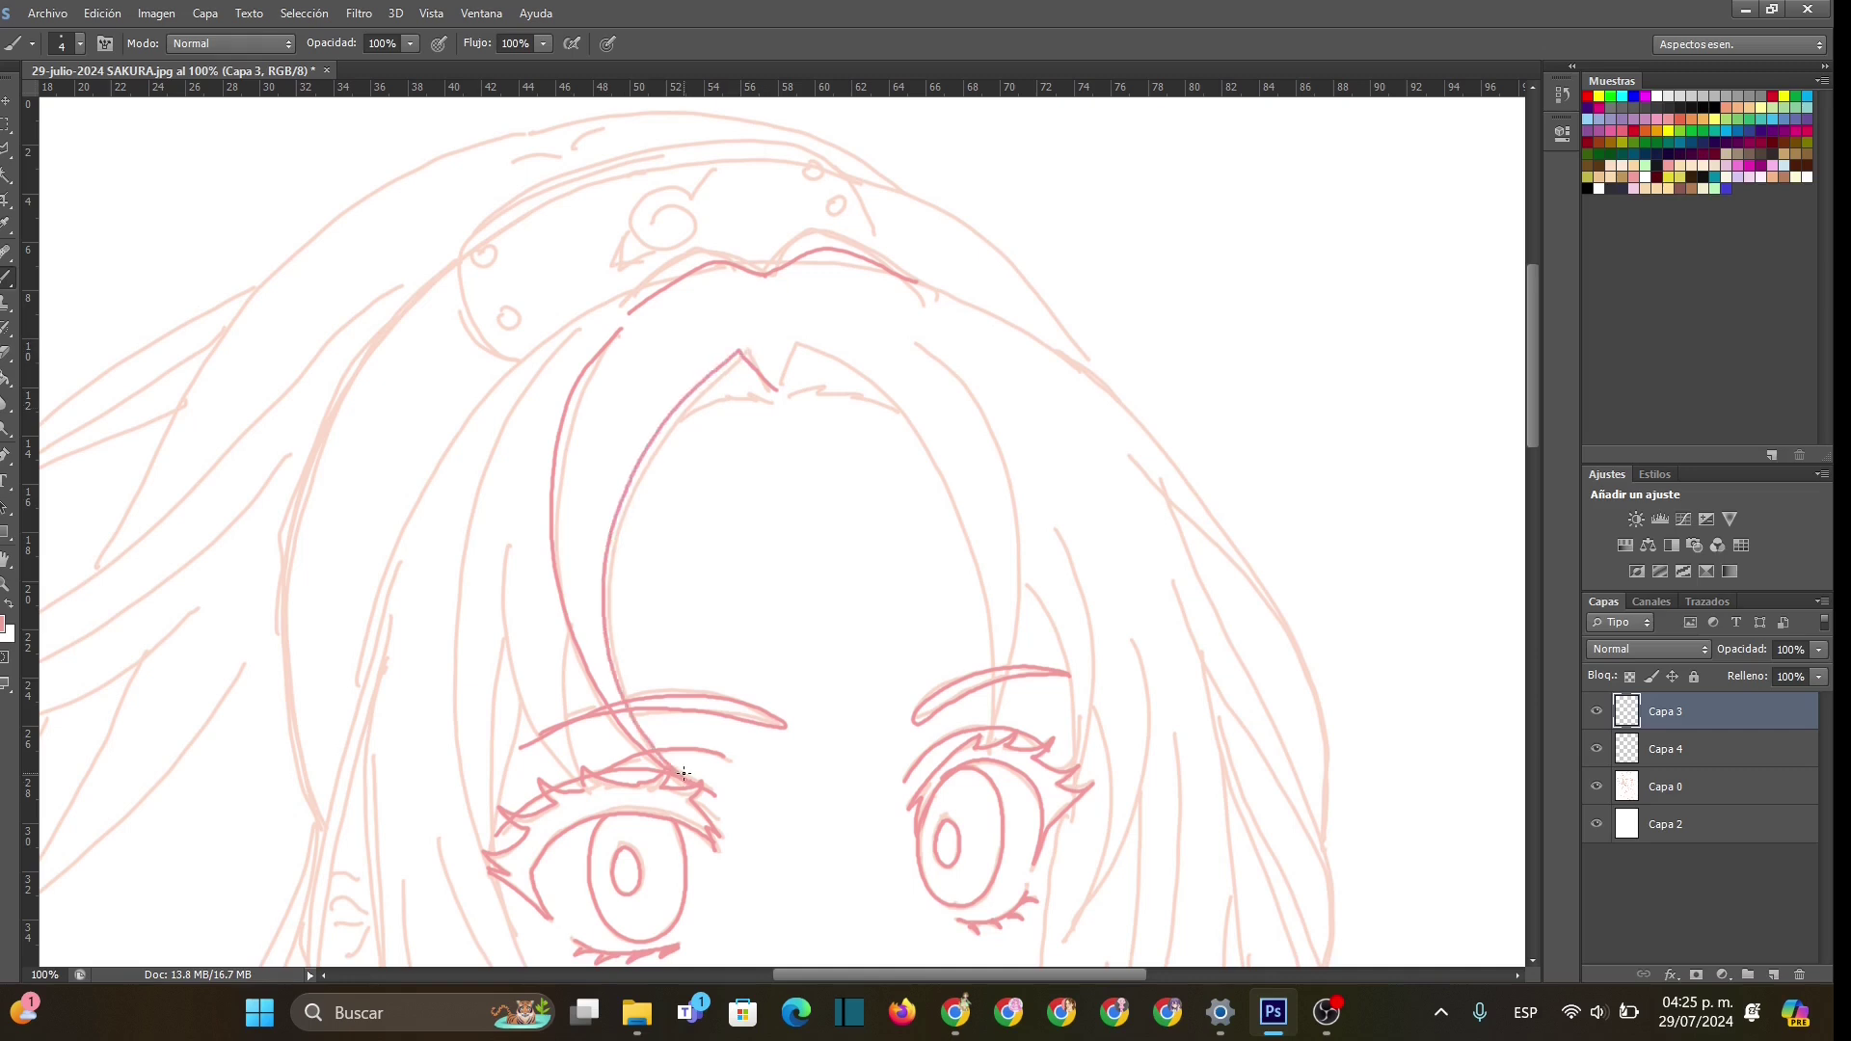
mouse_move(671, 421)
mouse_down()
mouse_move(736, 394)
mouse_move(870, 399)
mouse_move(721, 391)
mouse_move(727, 372)
mouse_move(762, 395)
mouse_move(812, 345)
mouse_move(868, 374)
mouse_move(948, 482)
mouse_move(998, 725)
mouse_up()
mouse_move(937, 340)
mouse_down()
mouse_move(1007, 432)
mouse_move(1033, 523)
mouse_move(998, 723)
mouse_up()
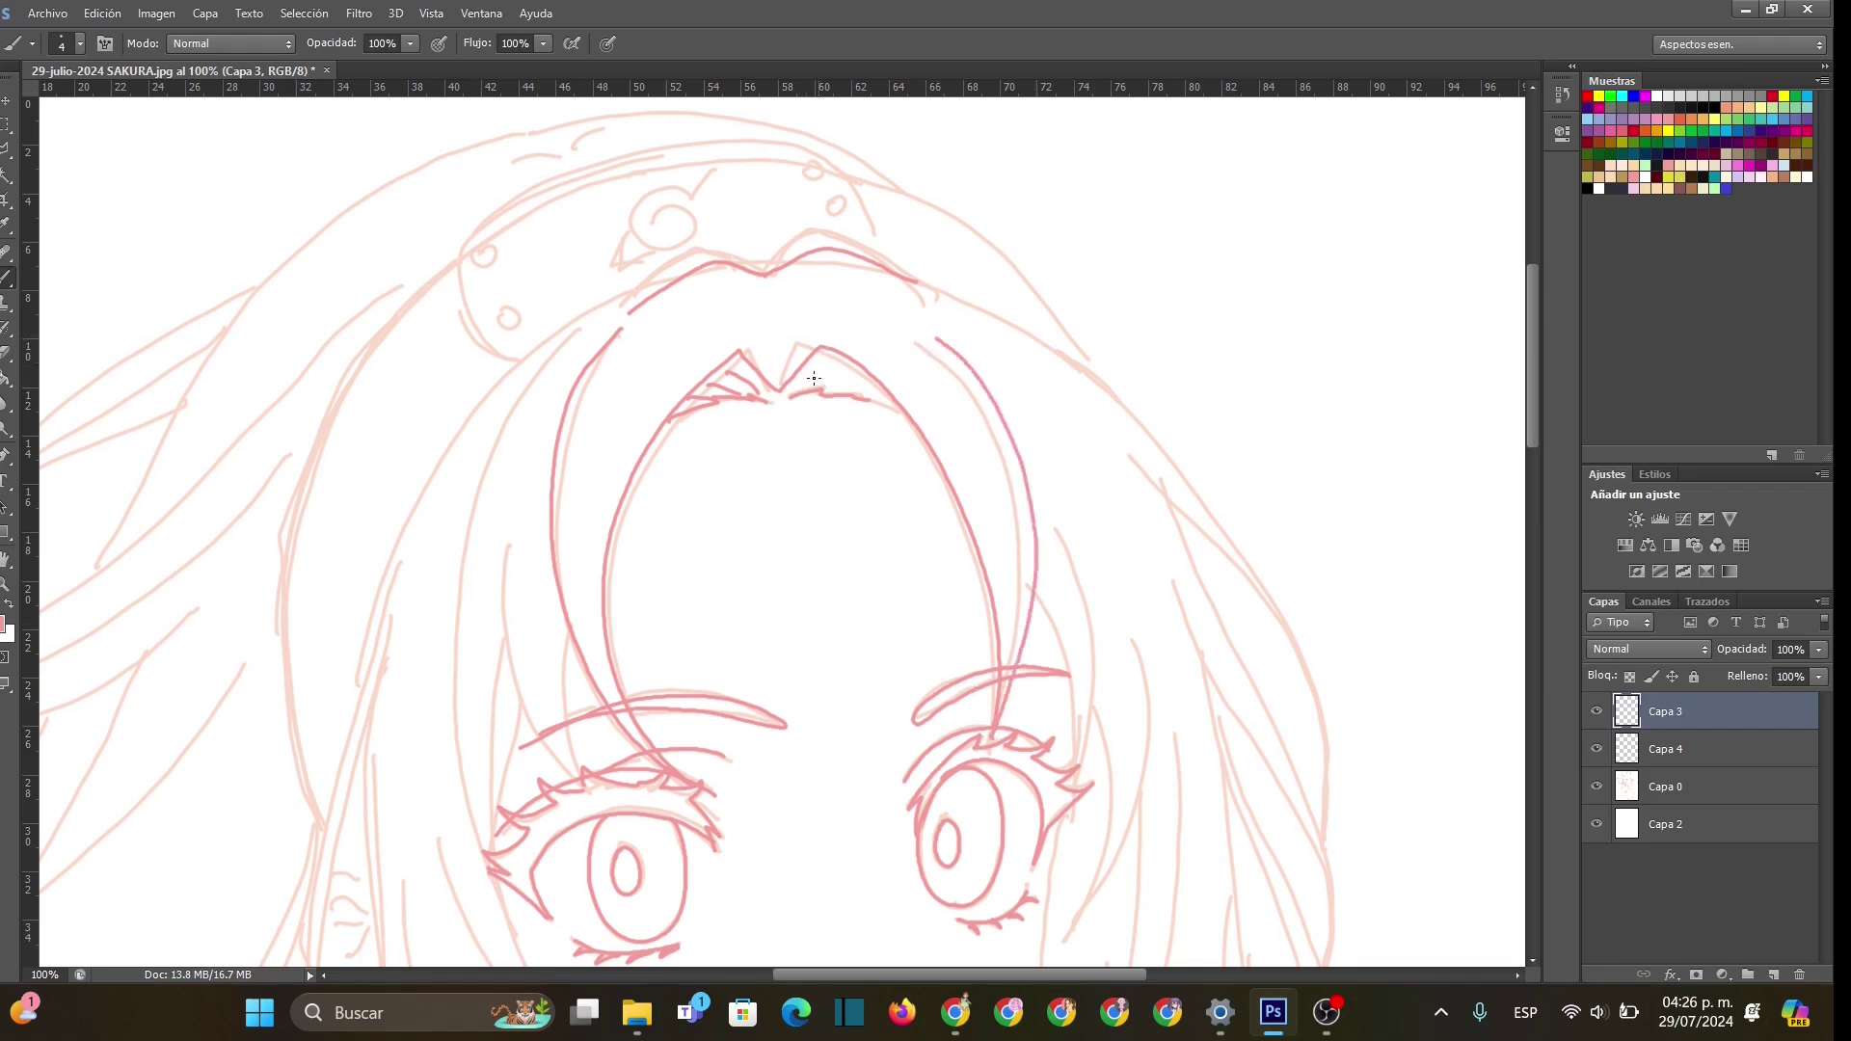
mouse_move(808, 378)
mouse_down()
mouse_move(848, 362)
mouse_move(898, 389)
mouse_up()
- Trace the left bangs with their tips over the eyebrow and lashes, and the long lock curving down to the cheek
mouse_move(1532, 416)
mouse_down()
mouse_move(1541, 555)
mouse_move(1554, 431)
mouse_up()
mouse_move(505, 415)
mouse_down()
mouse_move(538, 620)
mouse_move(578, 651)
mouse_up()
mouse_move(570, 499)
mouse_down()
mouse_move(565, 592)
mouse_move(590, 663)
mouse_up()
mouse_move(581, 199)
mouse_down()
mouse_move(510, 276)
mouse_move(463, 407)
mouse_move(469, 671)
mouse_move(549, 862)
mouse_move(630, 934)
mouse_move(718, 917)
mouse_up()
drag(496, 564, 486, 743)
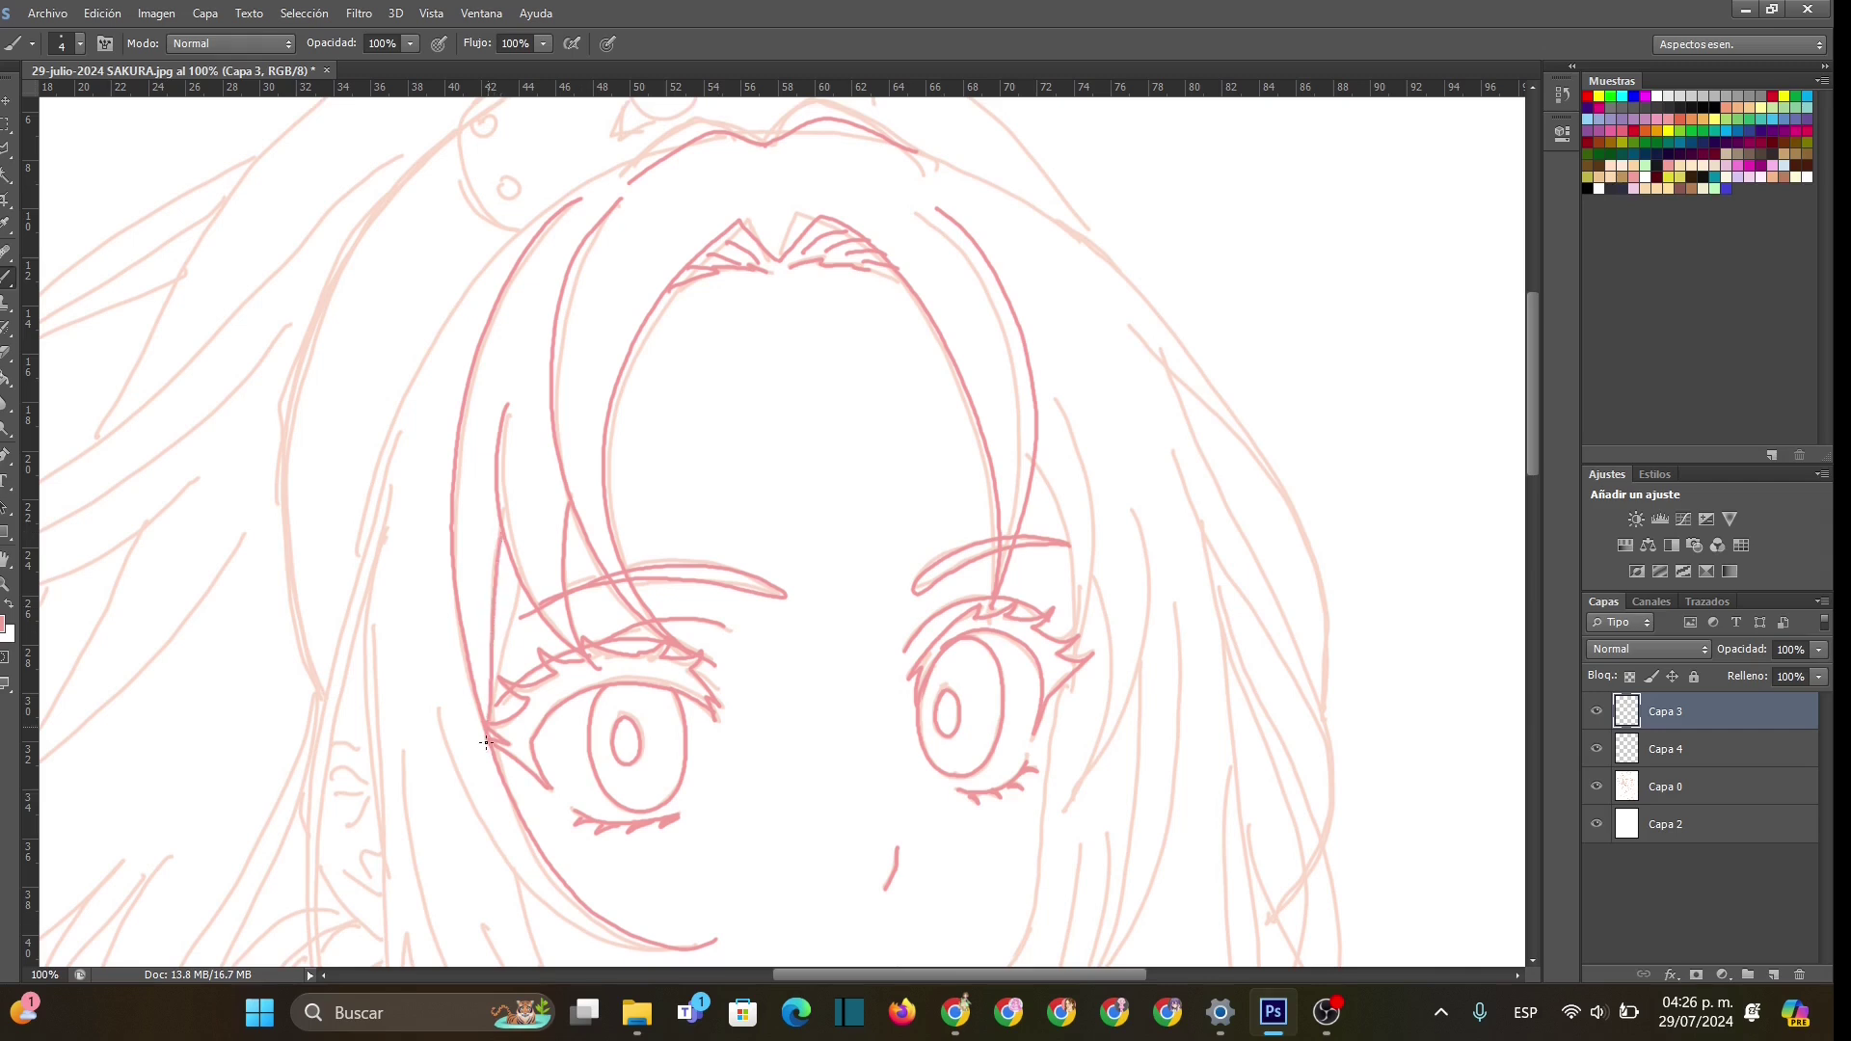
drag(524, 589, 497, 689)
- Trace the outer edge of the left cheek lock and erase the overshooting strokes at its tip
drag(1527, 439, 1537, 497)
mouse_move(433, 300)
mouse_down()
mouse_move(494, 461)
mouse_move(590, 542)
mouse_move(717, 557)
mouse_up()
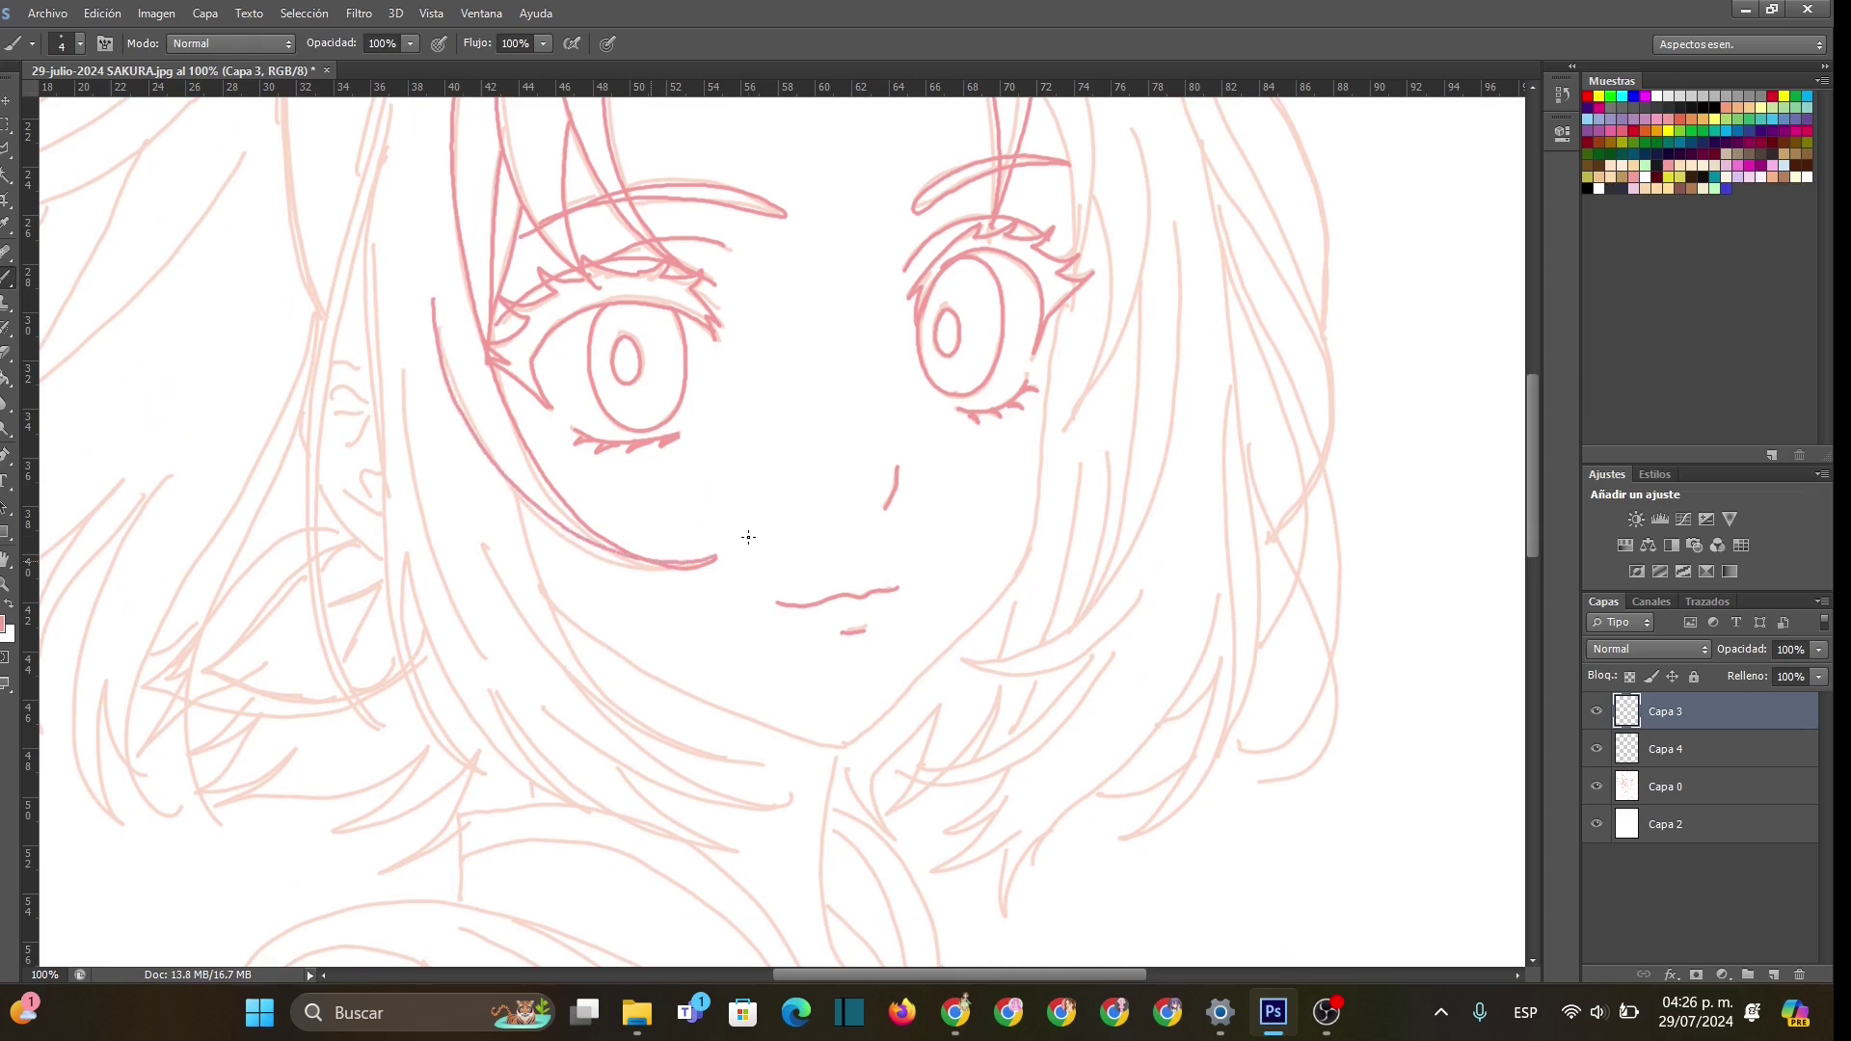
click(8, 354)
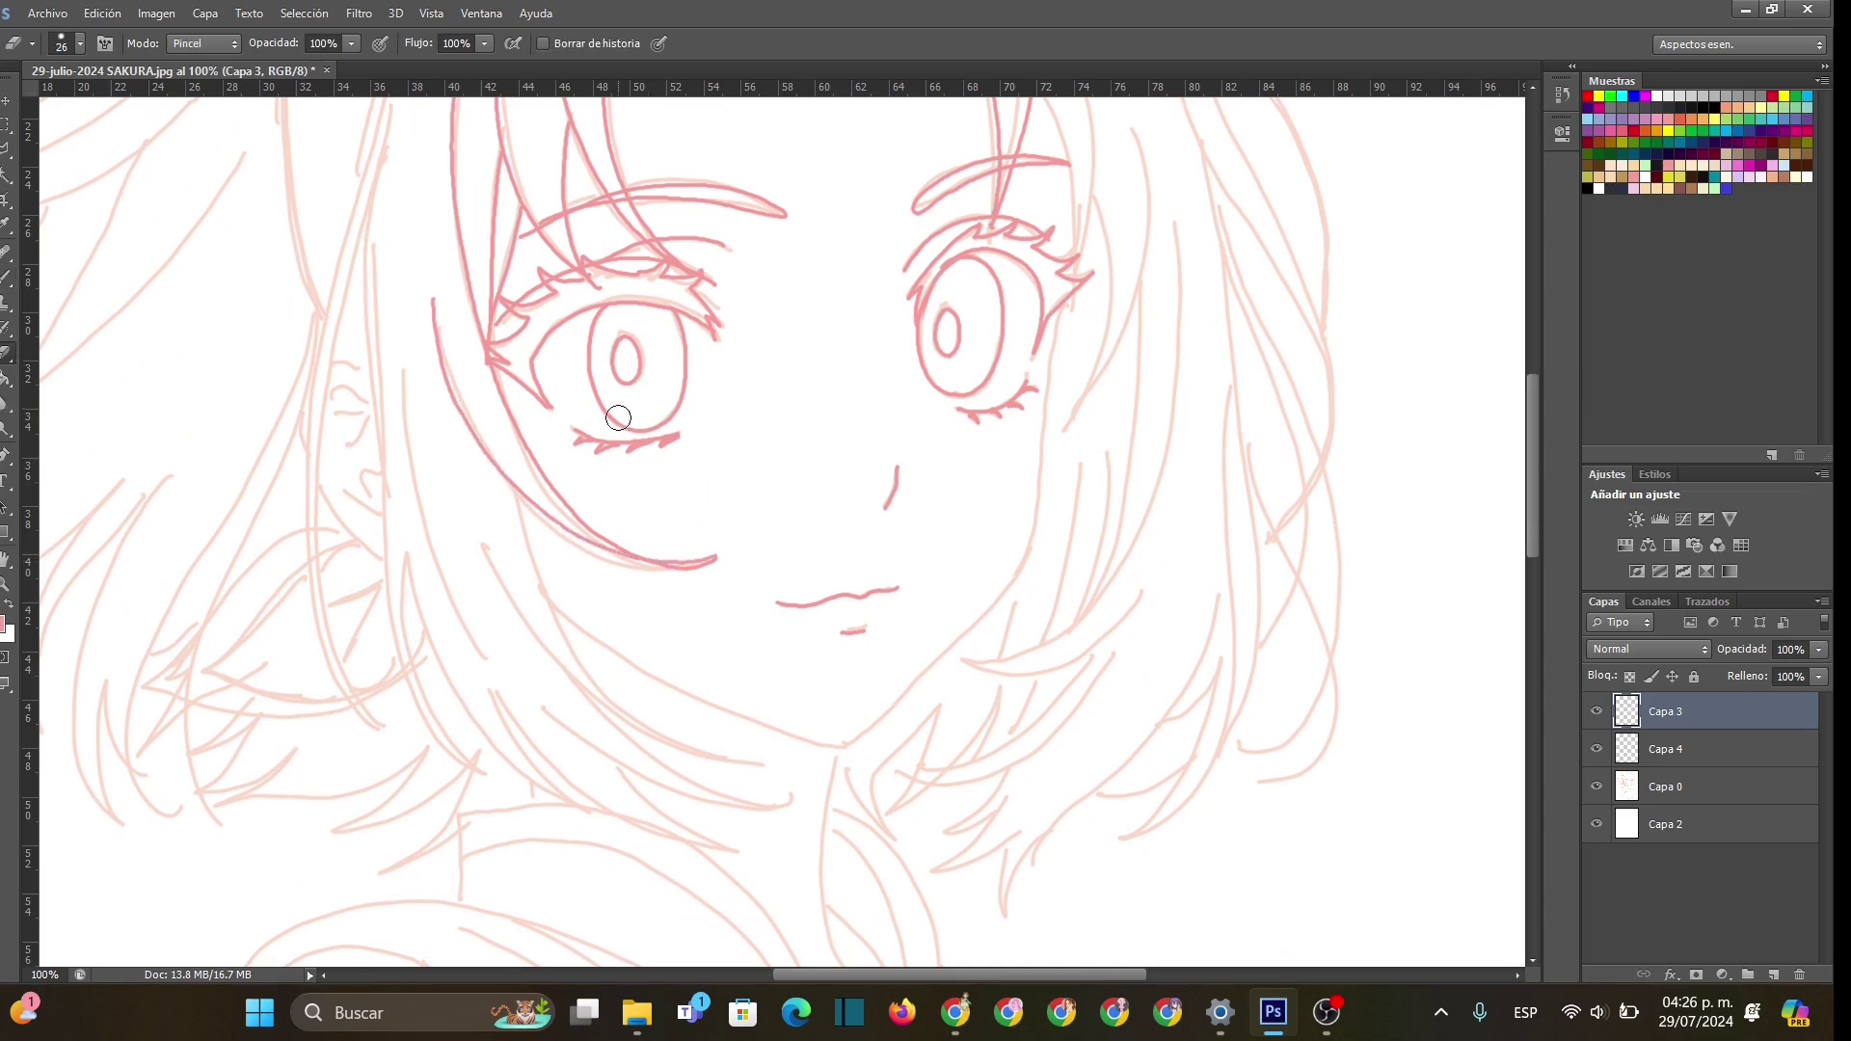
mouse_move(627, 566)
mouse_down()
mouse_move(685, 570)
mouse_move(752, 541)
mouse_up()
click(9, 277)
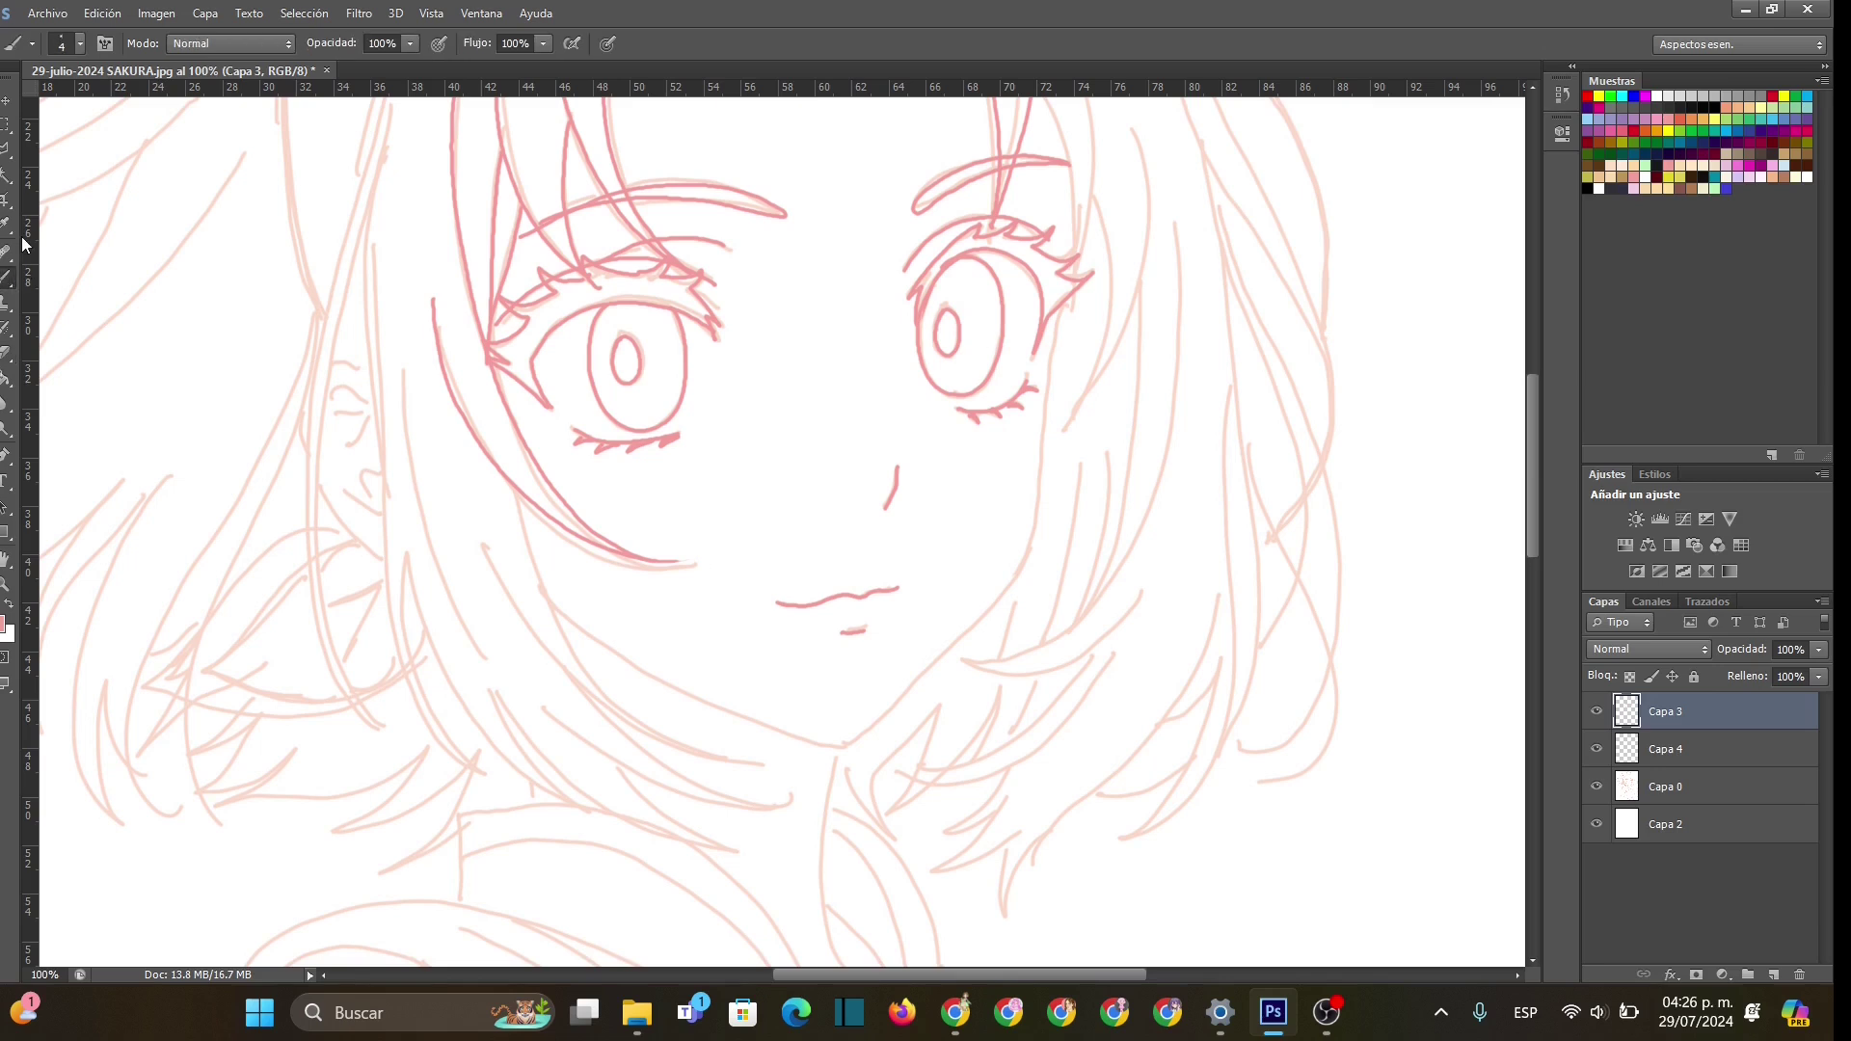
- Trace the pointed ribbon shape with its folds below the ear, plus the ear's outline and inner details
mouse_move(341, 528)
mouse_down()
mouse_move(315, 526)
mouse_move(128, 679)
mouse_move(214, 714)
mouse_move(350, 715)
mouse_move(428, 636)
mouse_up()
mouse_move(295, 613)
mouse_down()
mouse_move(382, 585)
mouse_move(334, 672)
mouse_up()
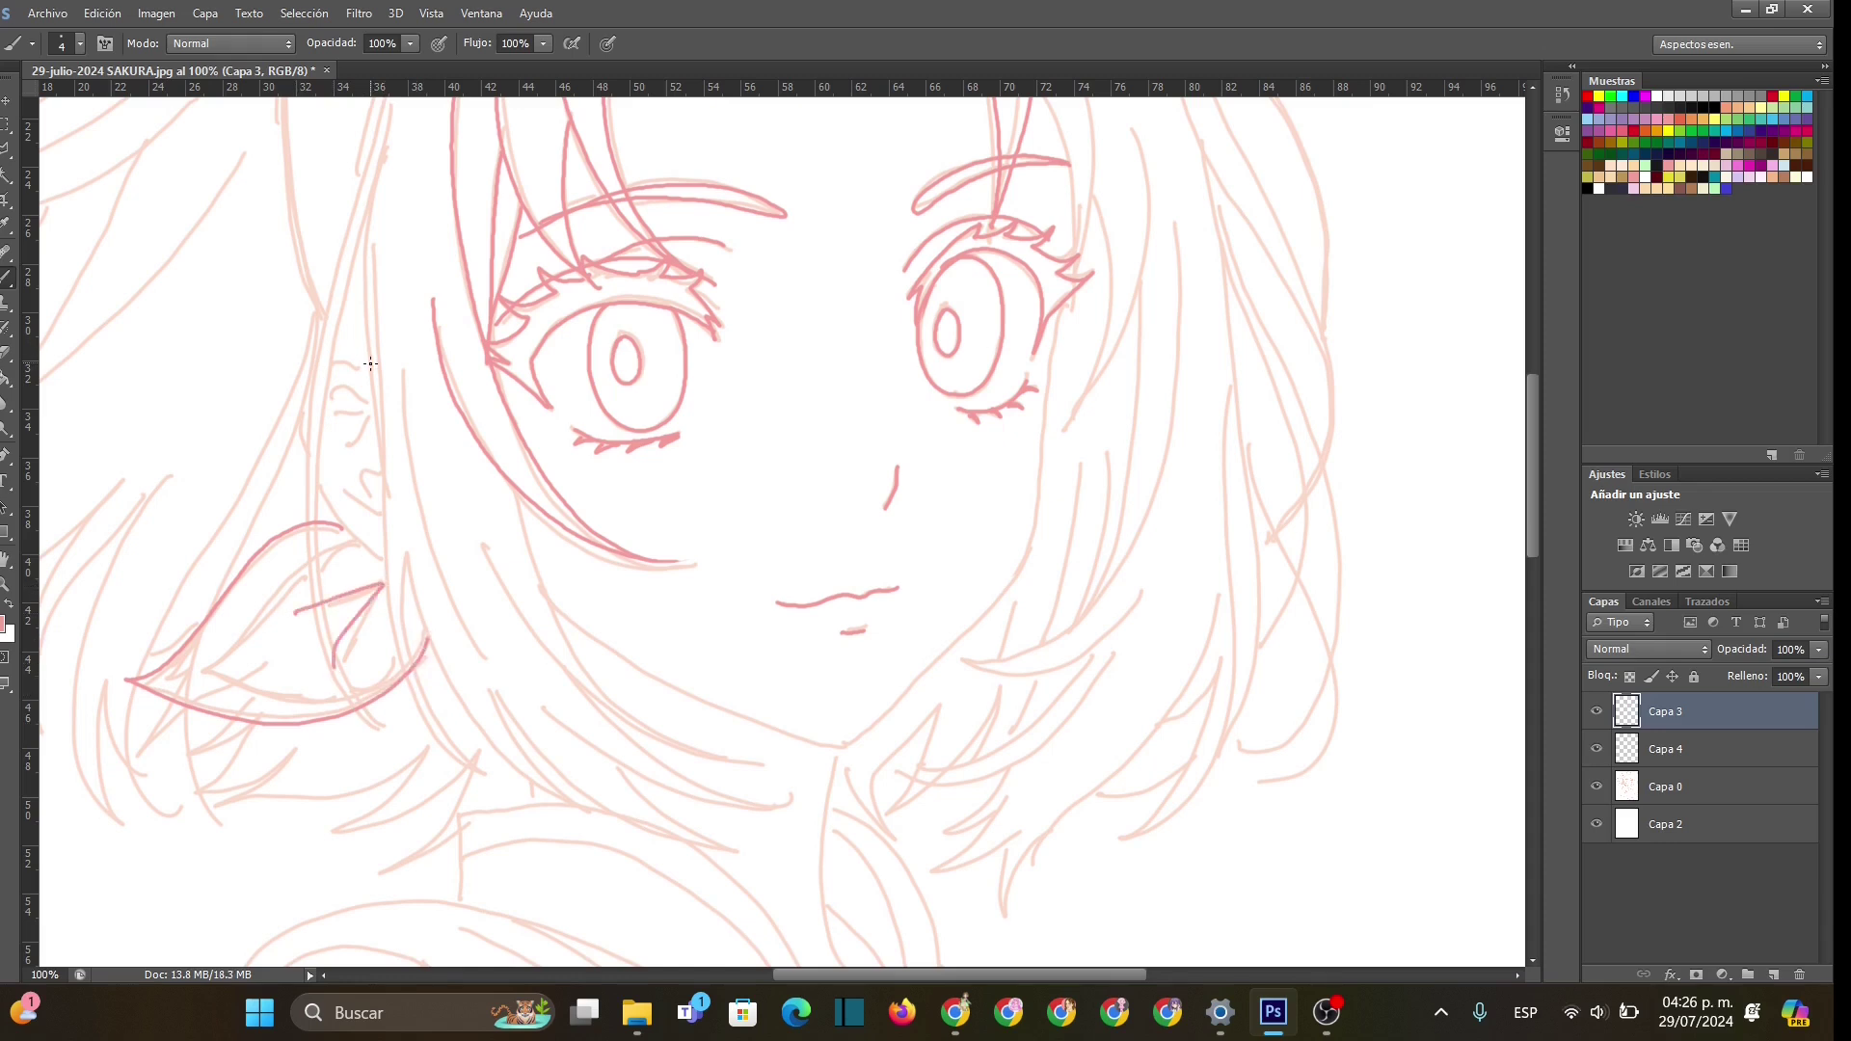
mouse_move(370, 371)
mouse_down()
mouse_move(337, 360)
mouse_move(301, 390)
mouse_move(298, 442)
mouse_move(384, 559)
mouse_up()
mouse_move(328, 395)
mouse_down()
mouse_move(372, 413)
mouse_move(335, 418)
mouse_move(355, 495)
mouse_move(381, 508)
mouse_up()
- Trace the hair edge falling from the headband on the left side and the outer outline of the headband plate
drag(1530, 476, 1552, 380)
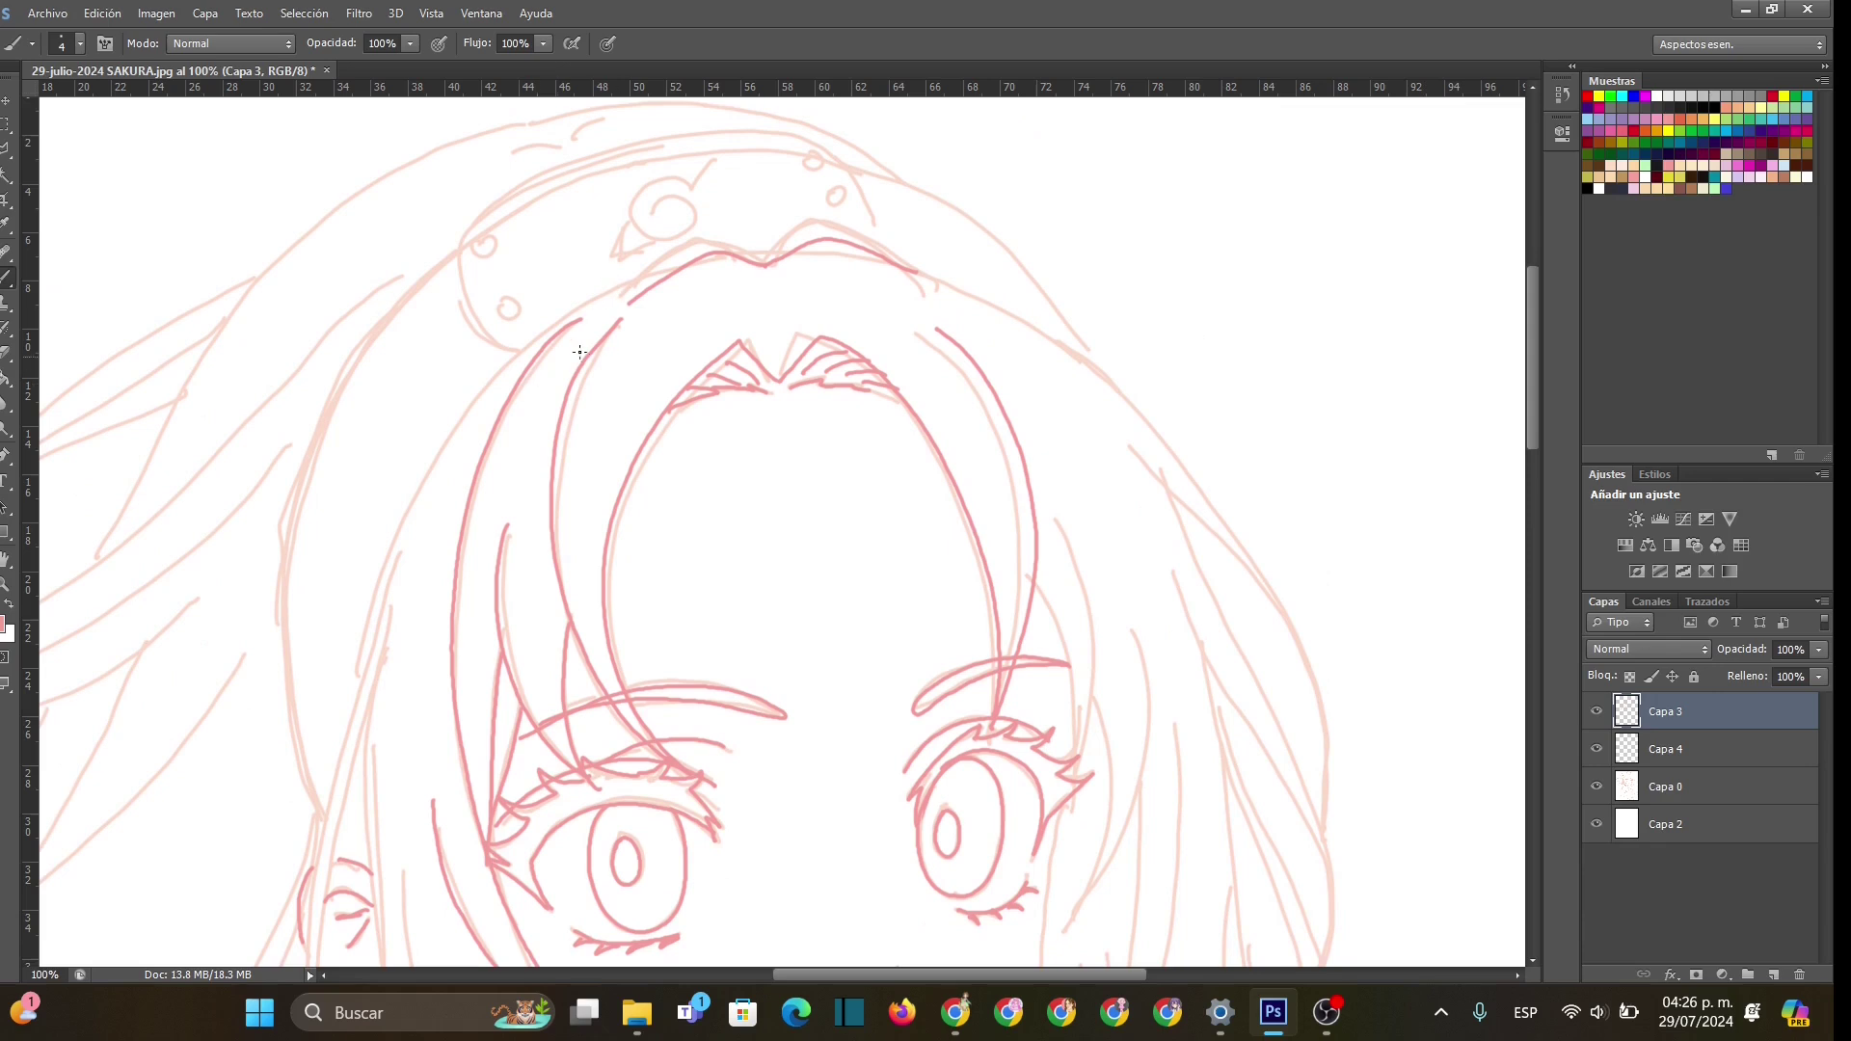
mouse_move(678, 267)
mouse_down()
mouse_move(573, 307)
mouse_move(466, 406)
mouse_move(371, 606)
mouse_move(356, 693)
mouse_up()
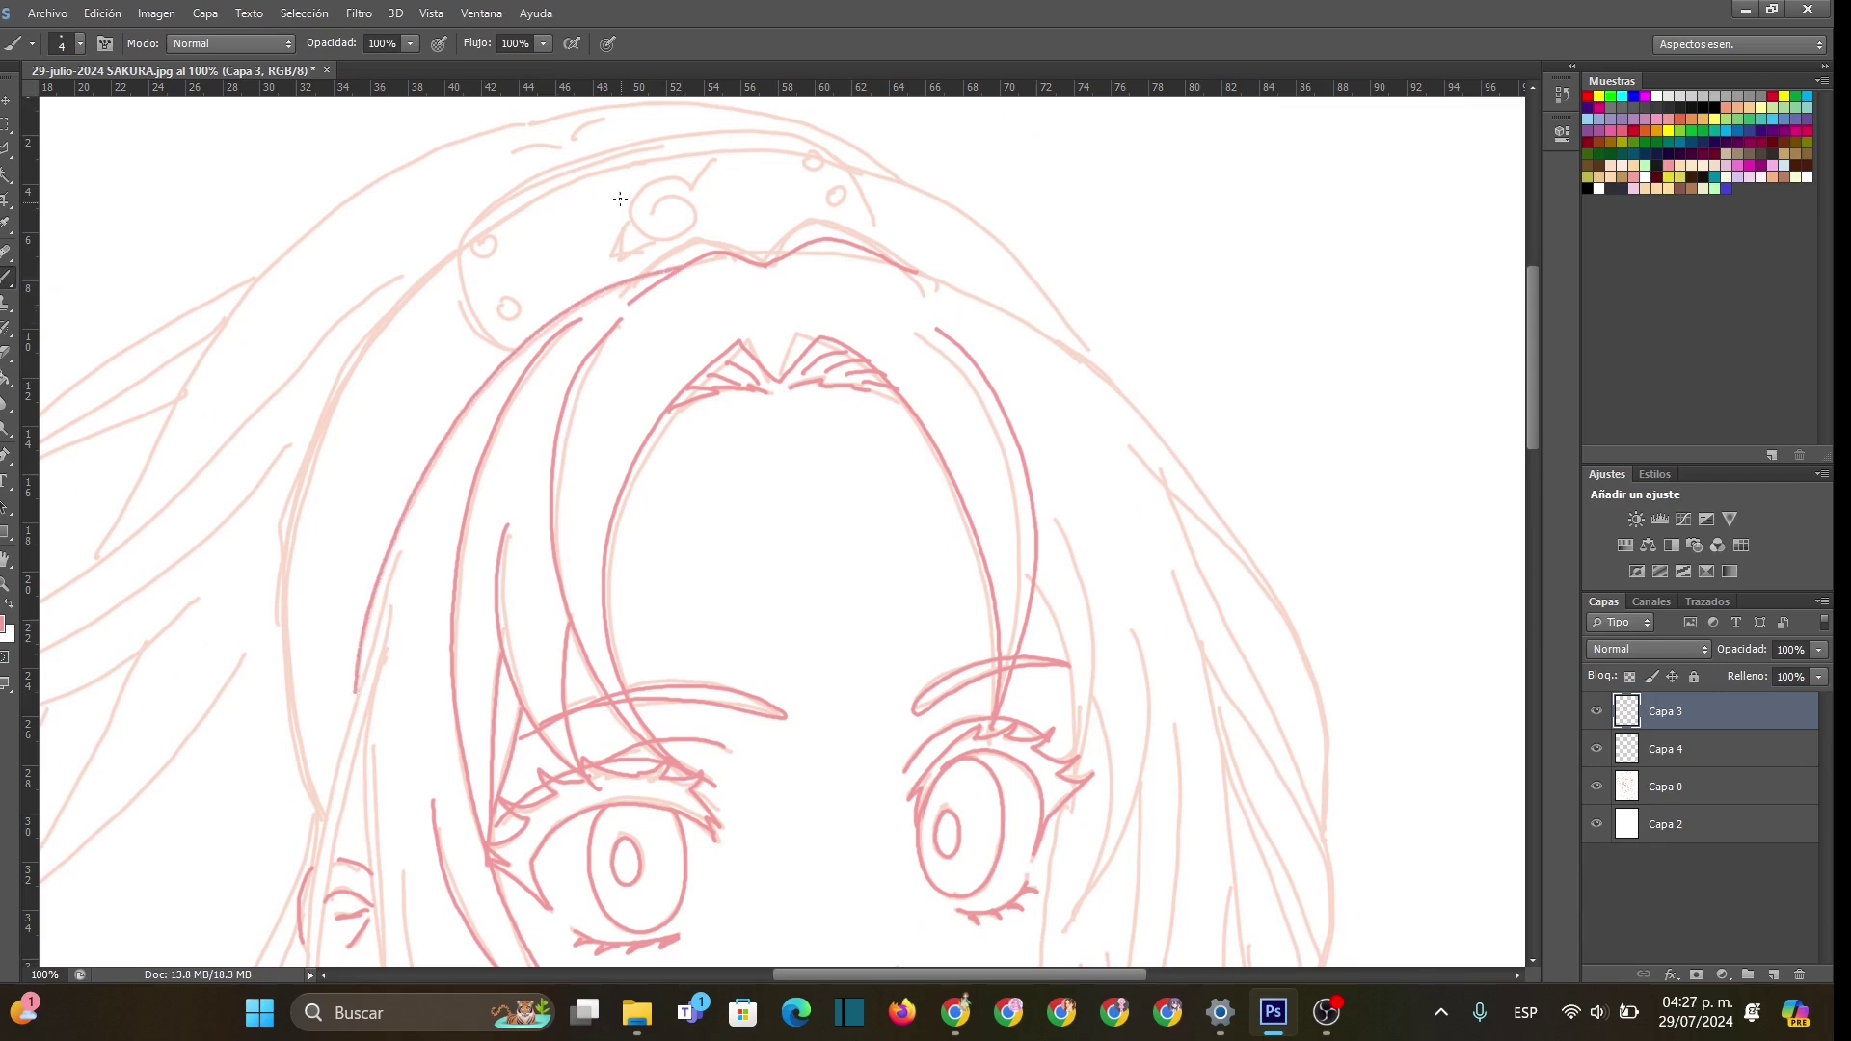
mouse_move(761, 127)
mouse_down()
mouse_move(630, 141)
mouse_move(500, 199)
mouse_move(465, 239)
mouse_move(498, 354)
mouse_up()
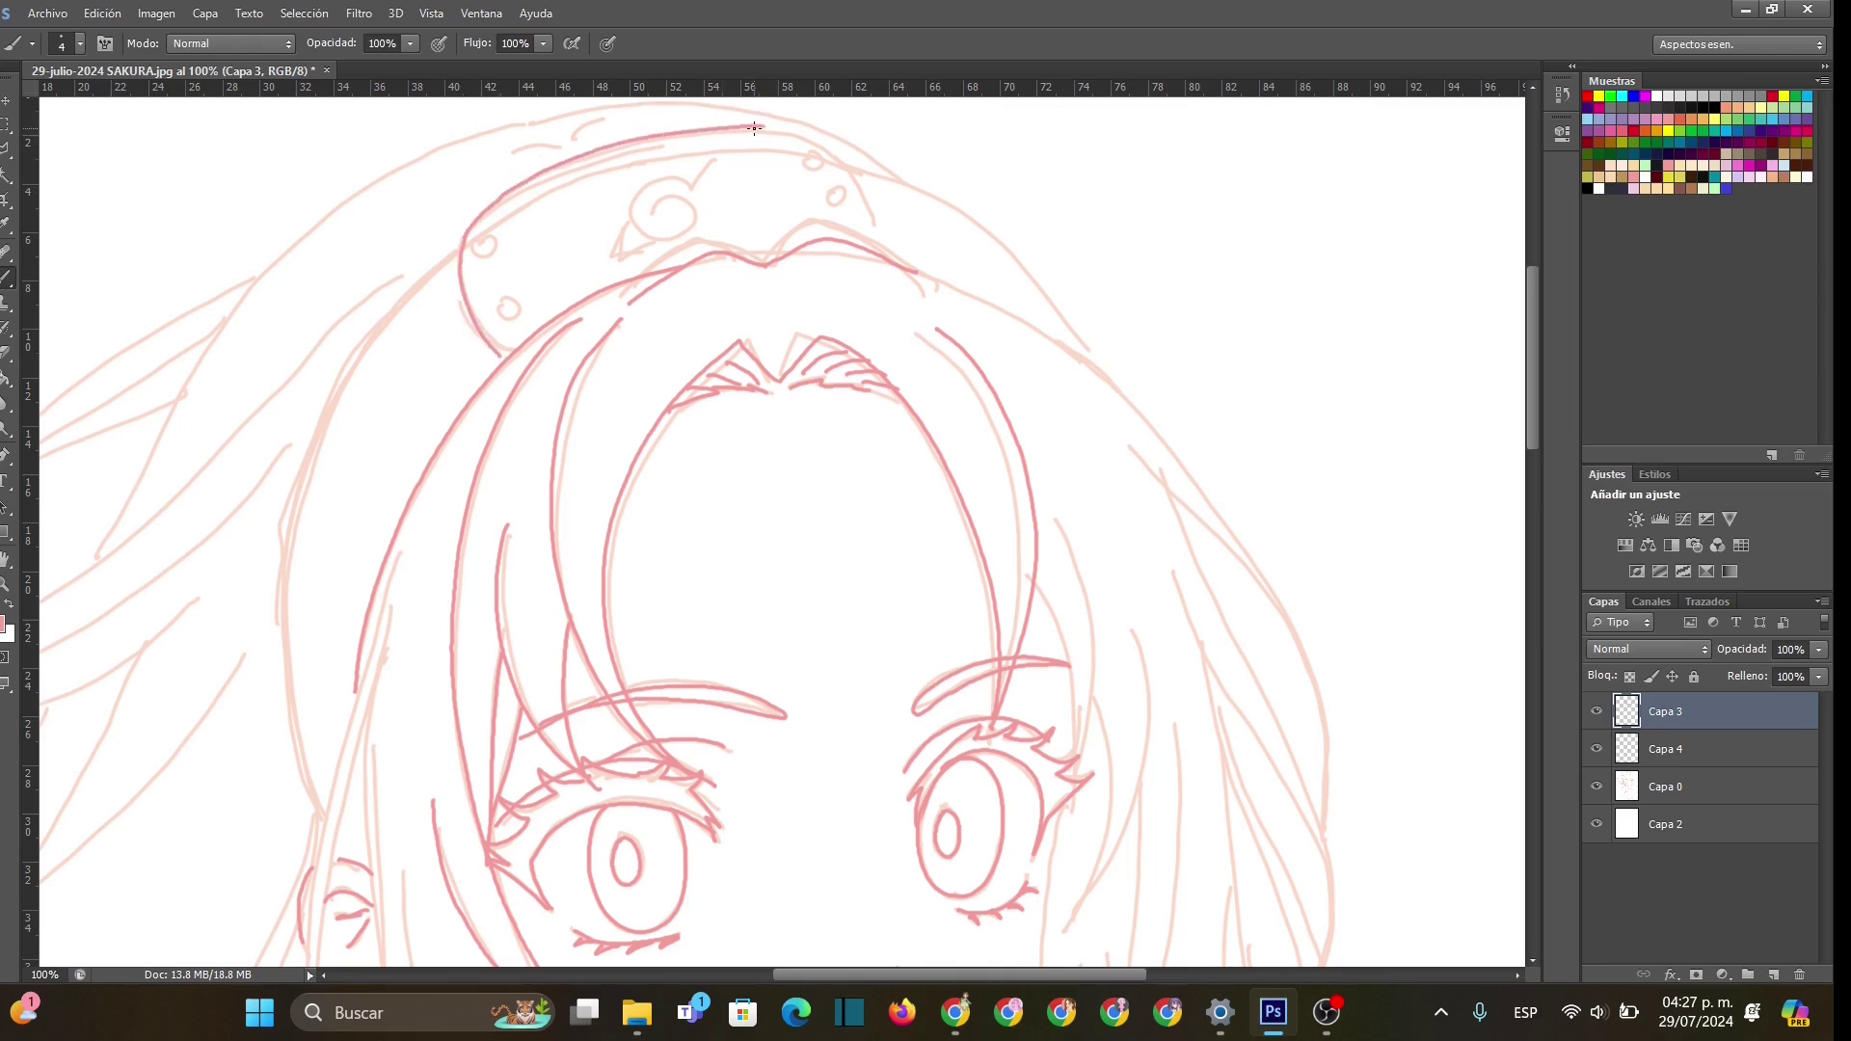
mouse_move(764, 127)
mouse_down()
mouse_move(853, 172)
mouse_move(879, 253)
mouse_up()
- Draw the four rivets and the spiral leaf emblem on the headband plate, plus short hair strokes above it
drag(488, 235, 481, 231)
drag(502, 313, 505, 307)
drag(806, 153, 806, 154)
drag(855, 218, 855, 219)
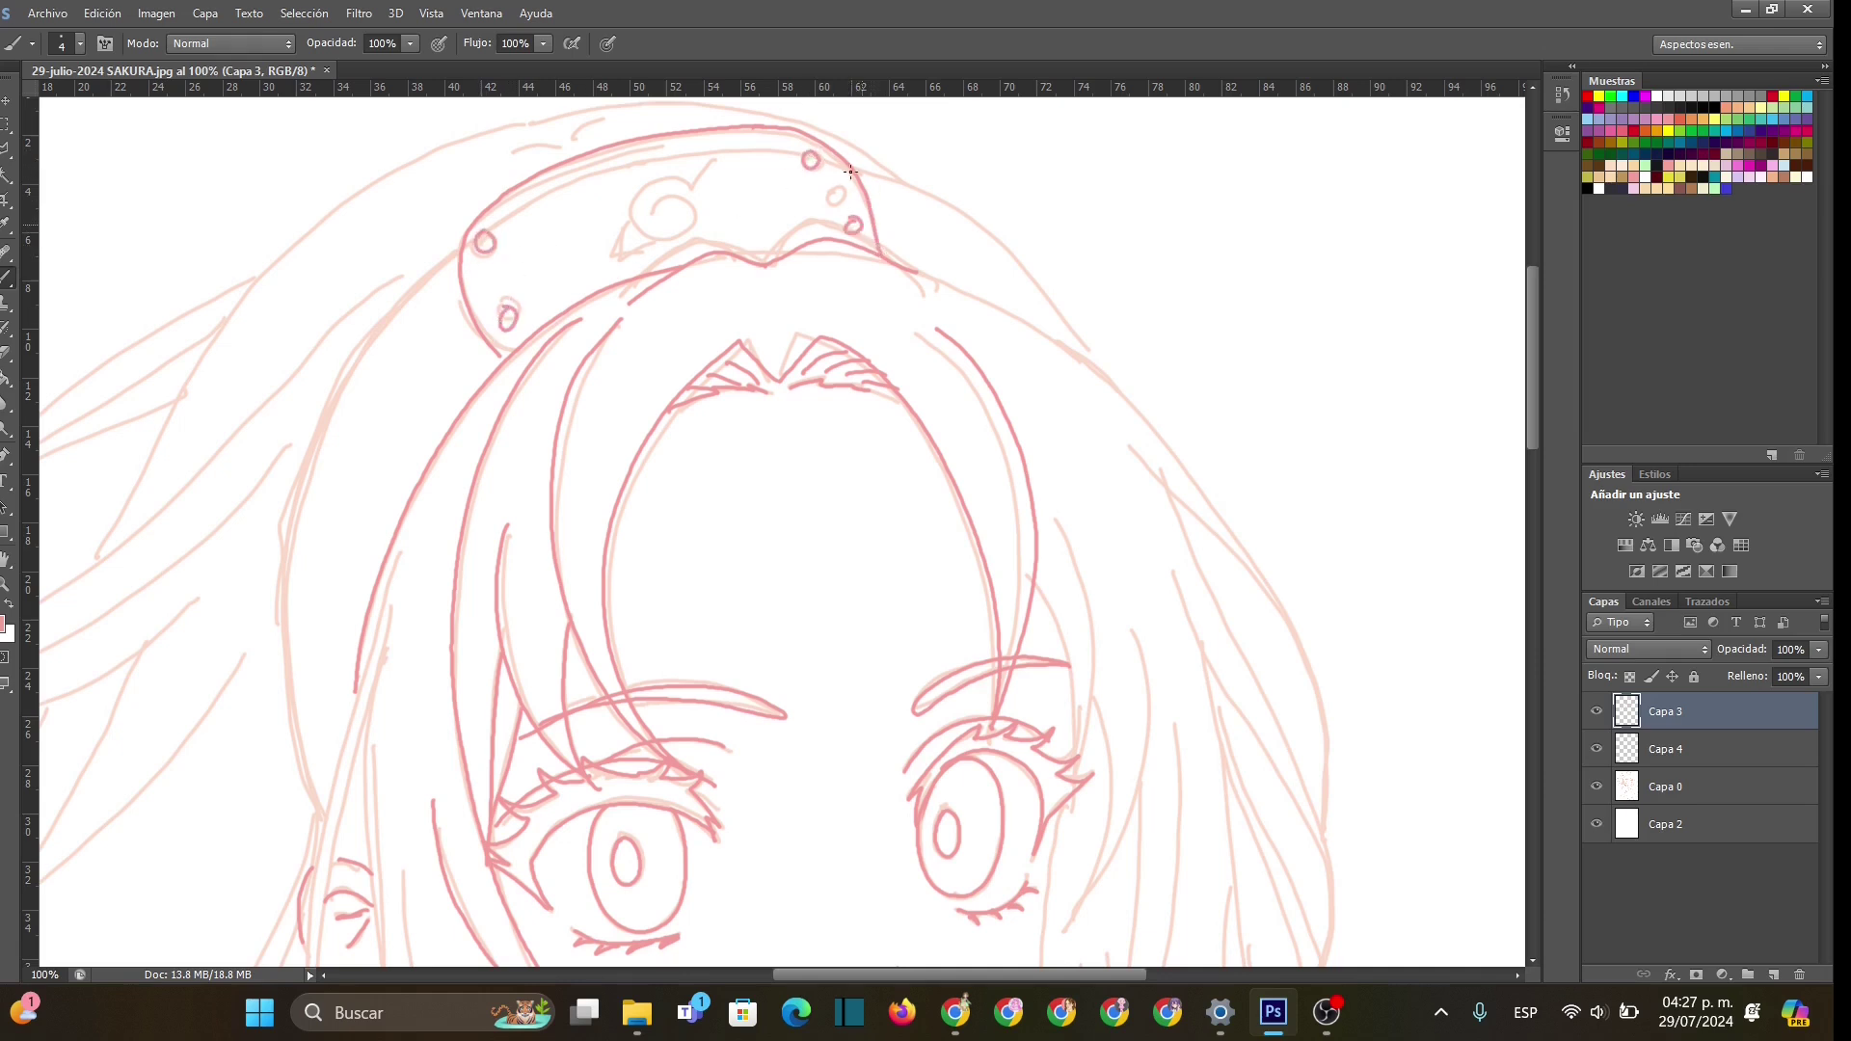
mouse_move(703, 159)
mouse_down()
mouse_move(651, 174)
mouse_move(632, 215)
mouse_move(668, 239)
mouse_move(696, 211)
mouse_move(661, 197)
mouse_move(652, 242)
mouse_up()
drag(530, 145, 603, 122)
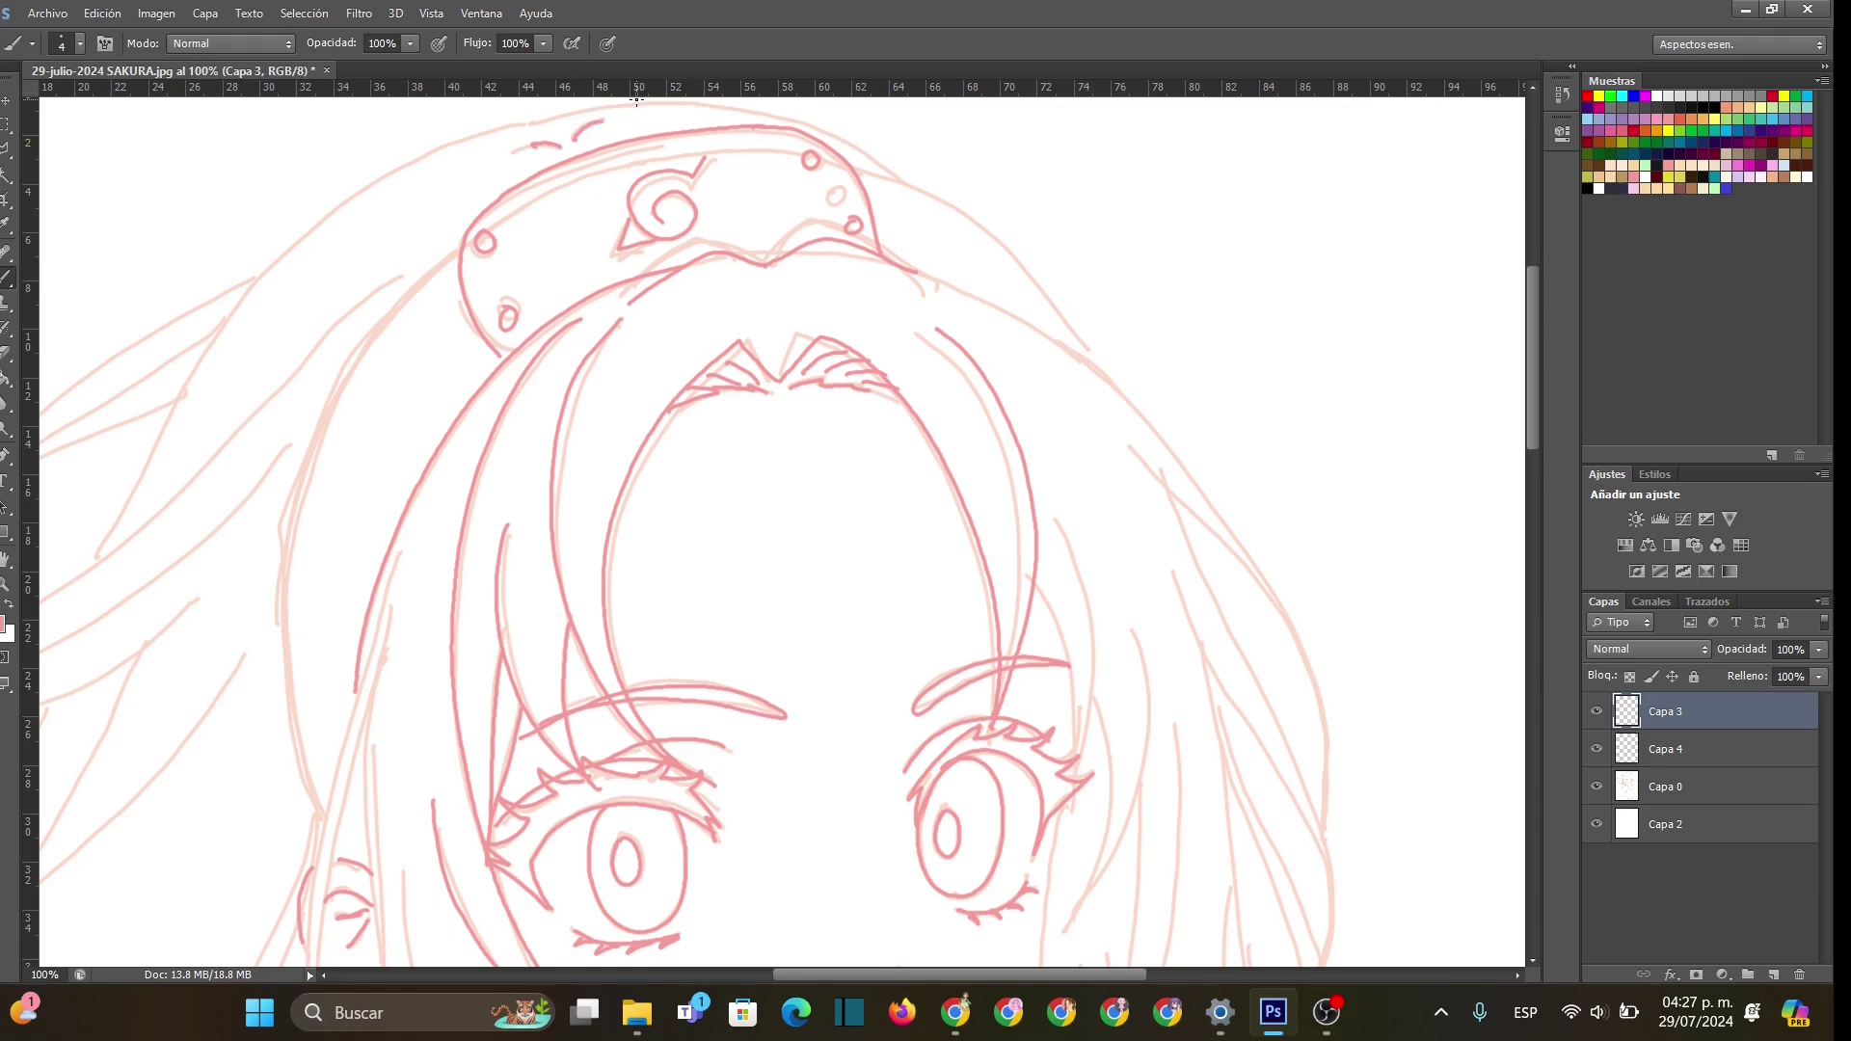
- Zoom out to 33.33% to examine the traced line art on the whole portrait
mouse_move(1529, 416)
mouse_down()
mouse_move(1527, 521)
mouse_move(1548, 402)
mouse_up()
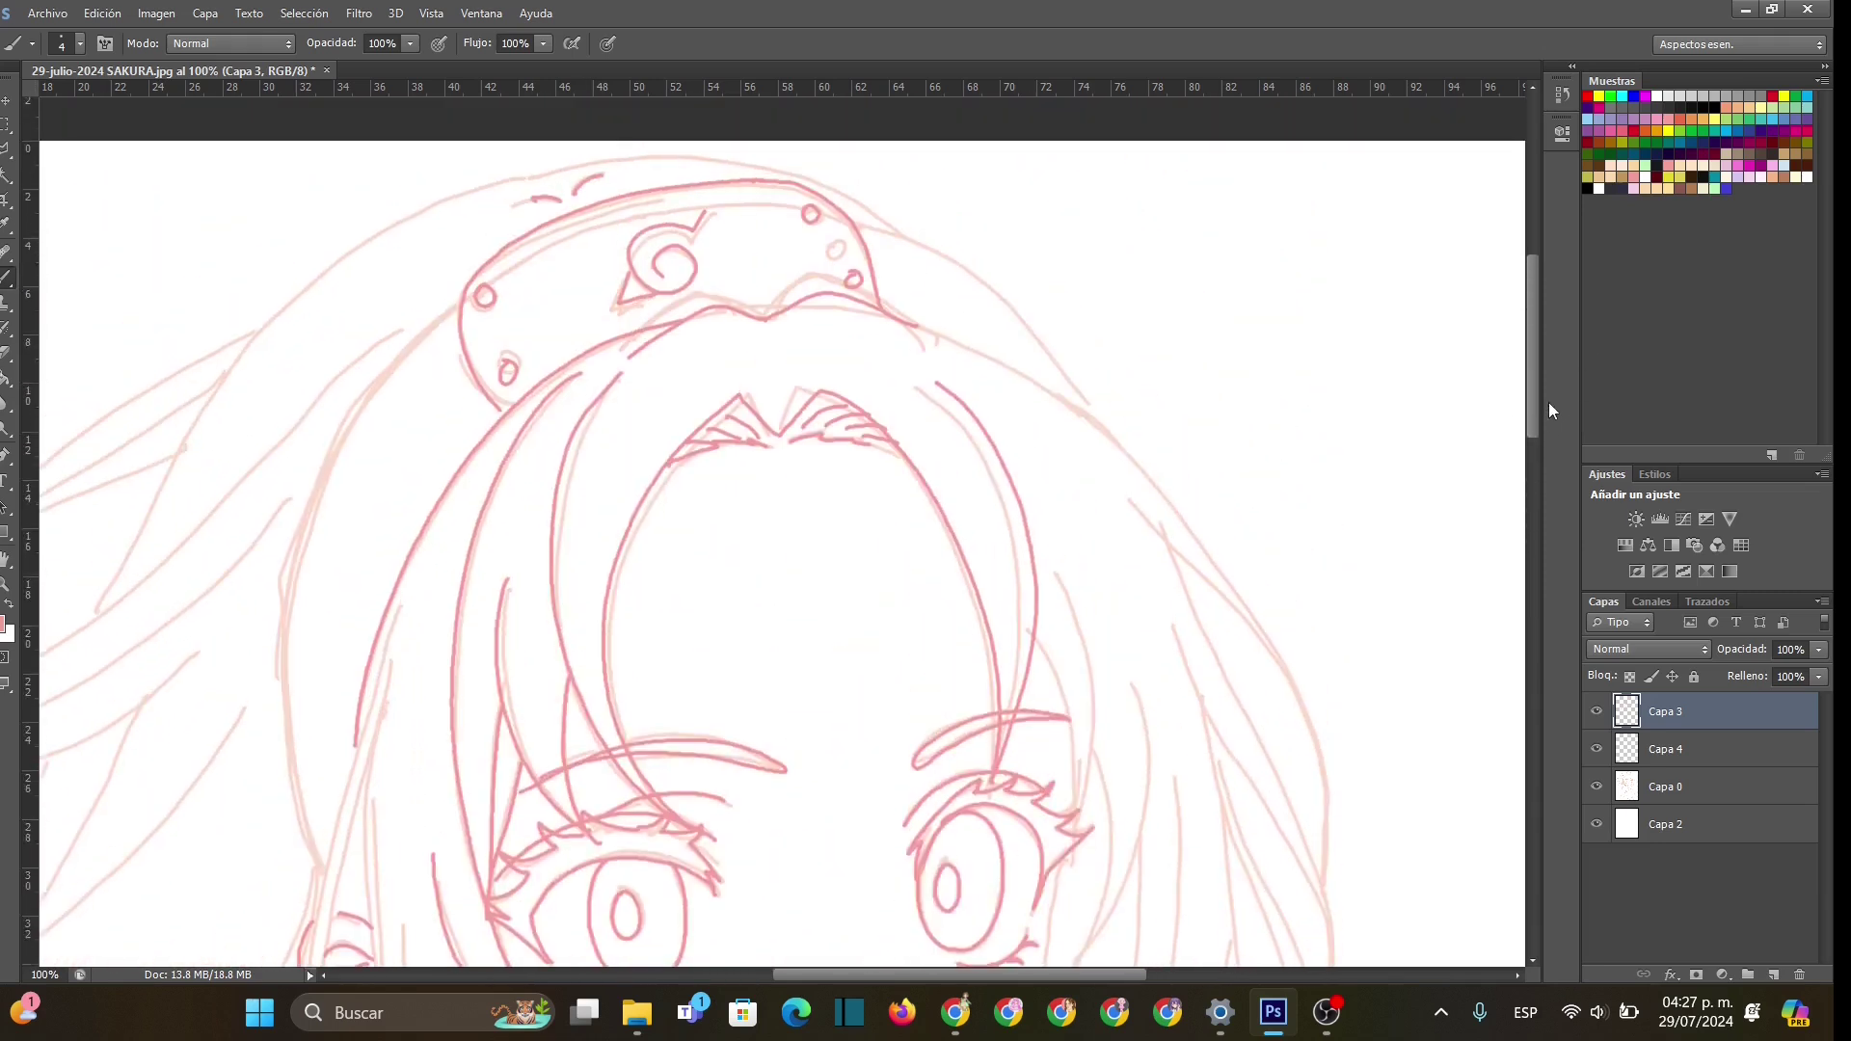
click(6, 584)
right_click(863, 461)
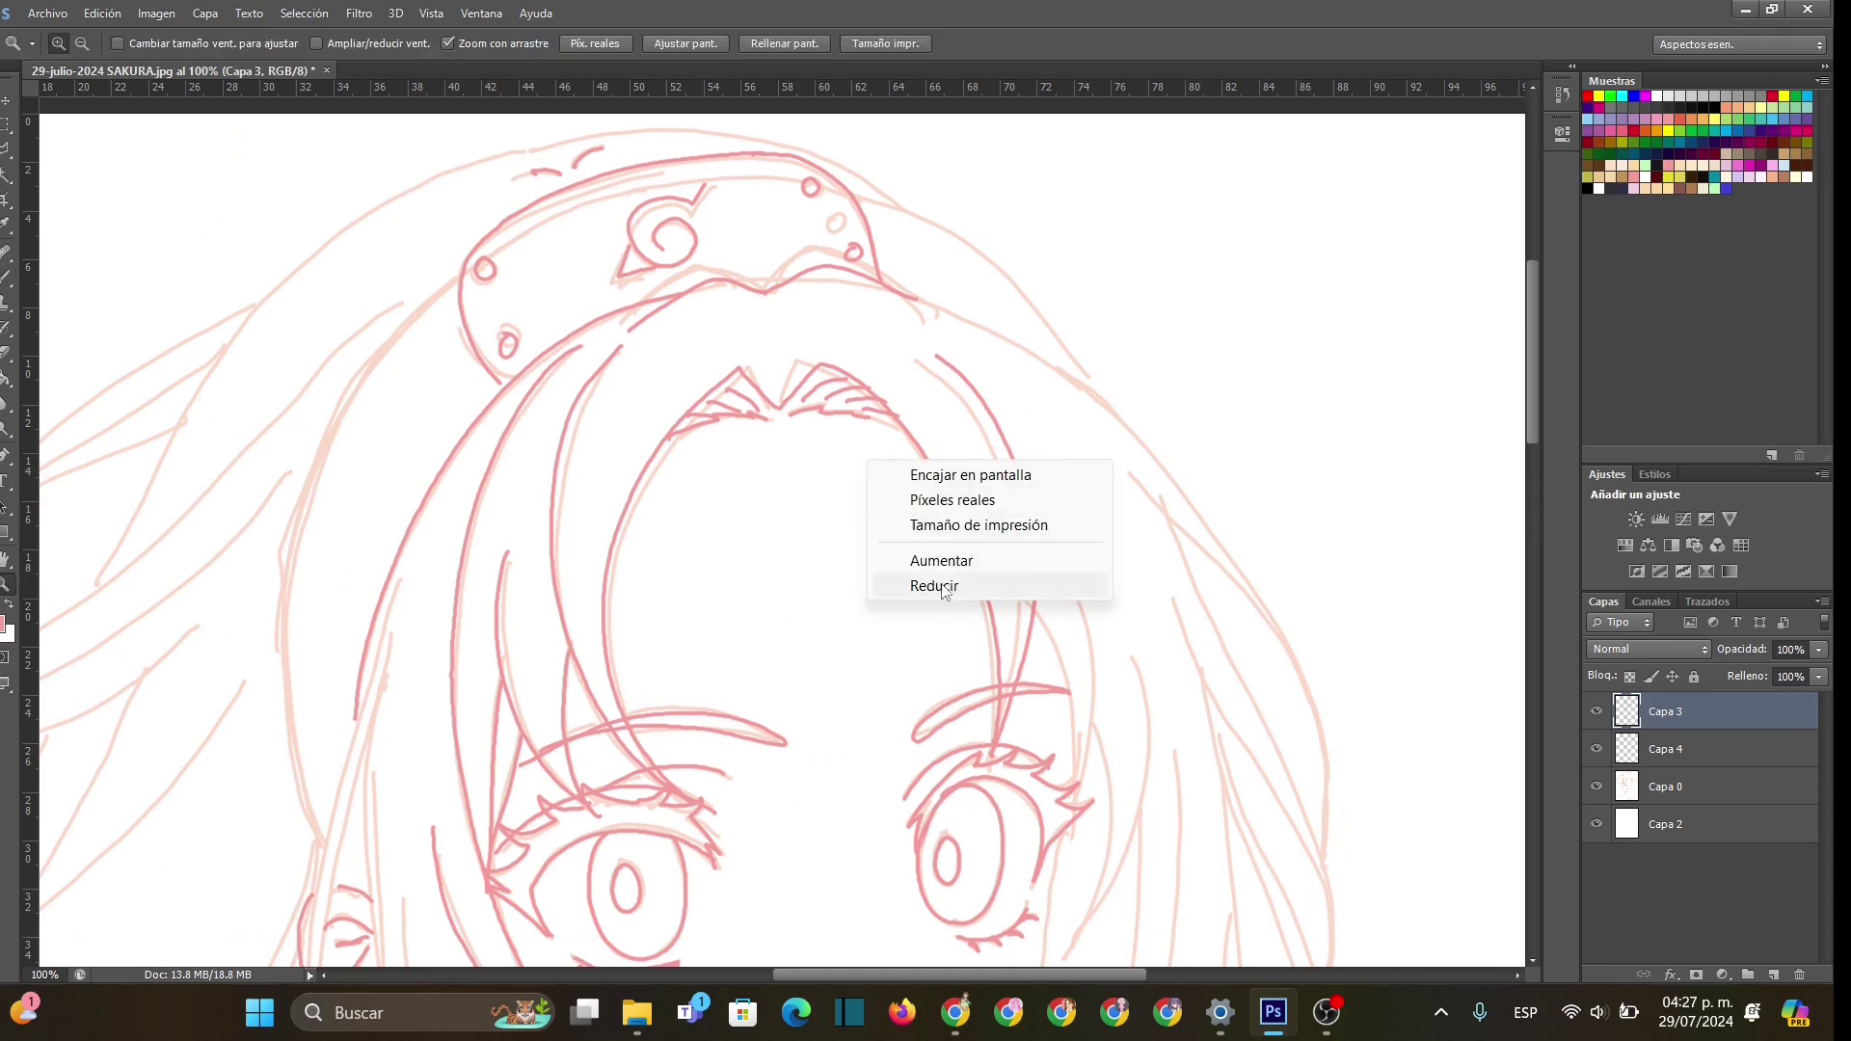
click(949, 587)
right_click(905, 511)
click(964, 637)
right_click(923, 565)
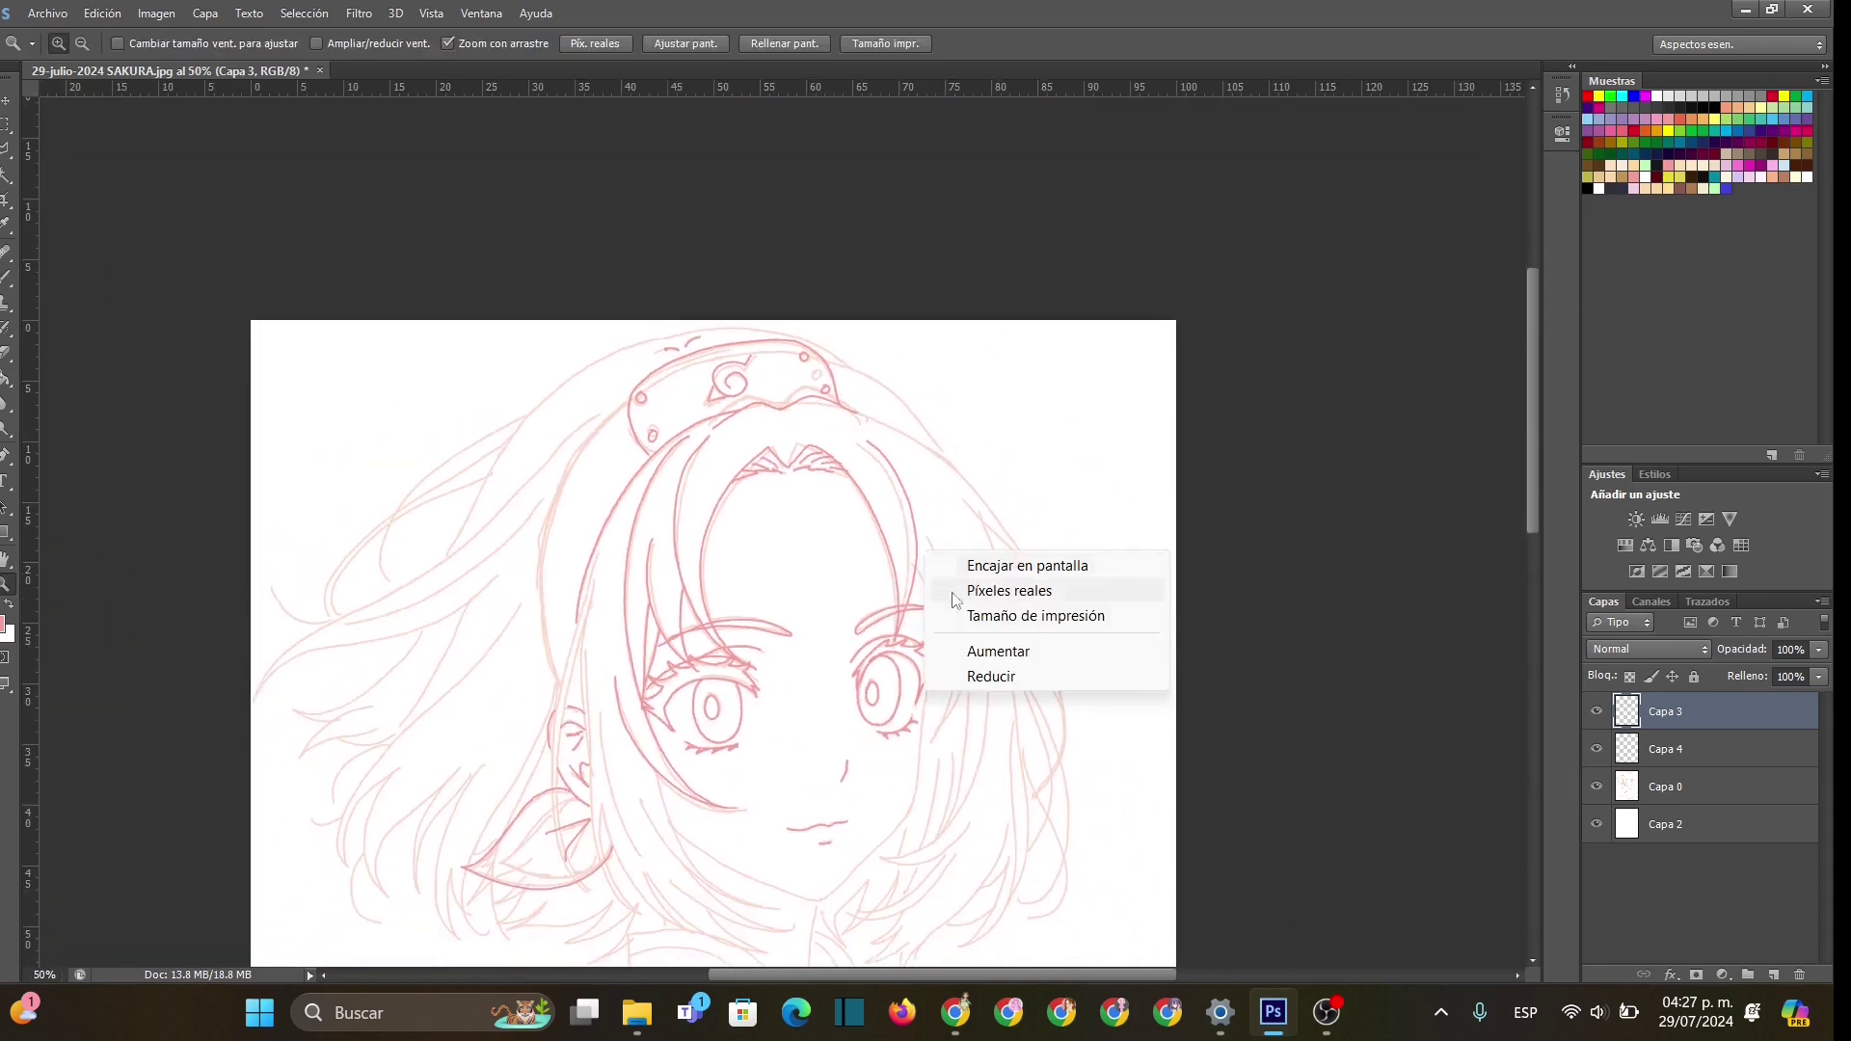
click(990, 673)
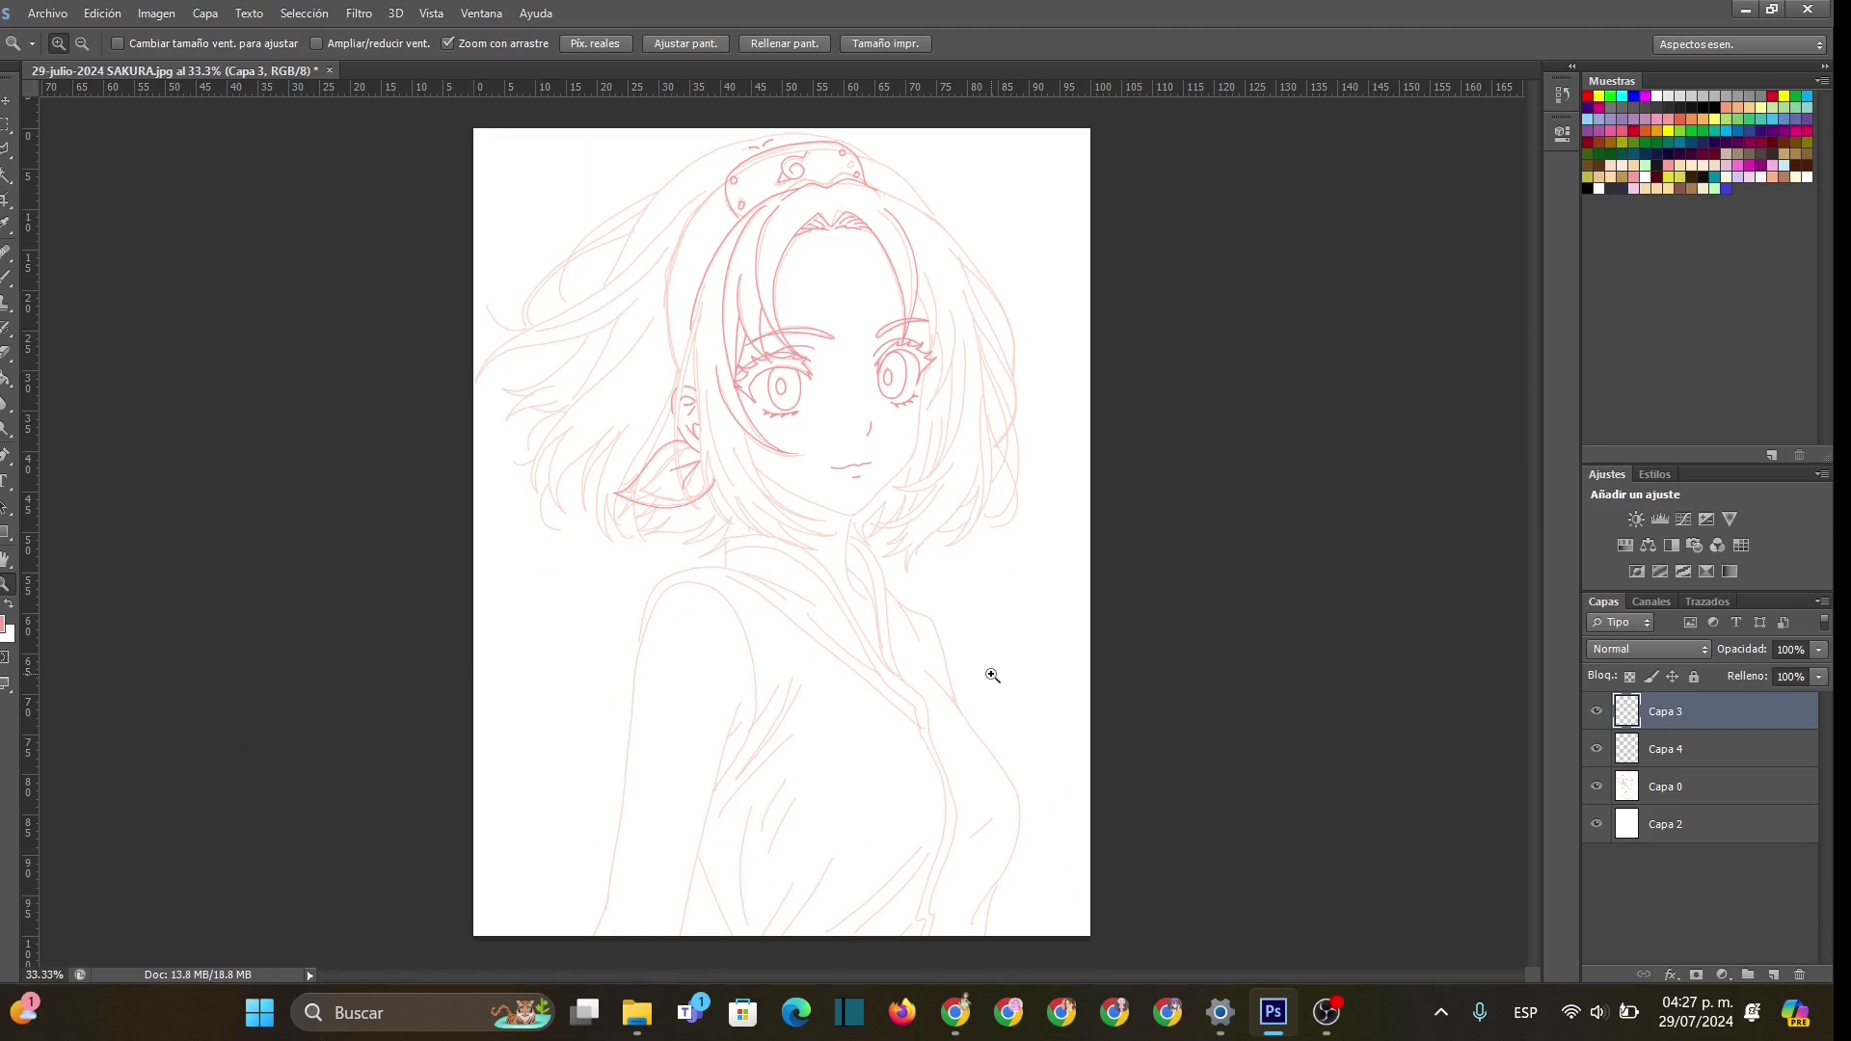
- Trace the hair contour falling from the headband past the ear and the crown outline curving down from the headband's right end
click(935, 376)
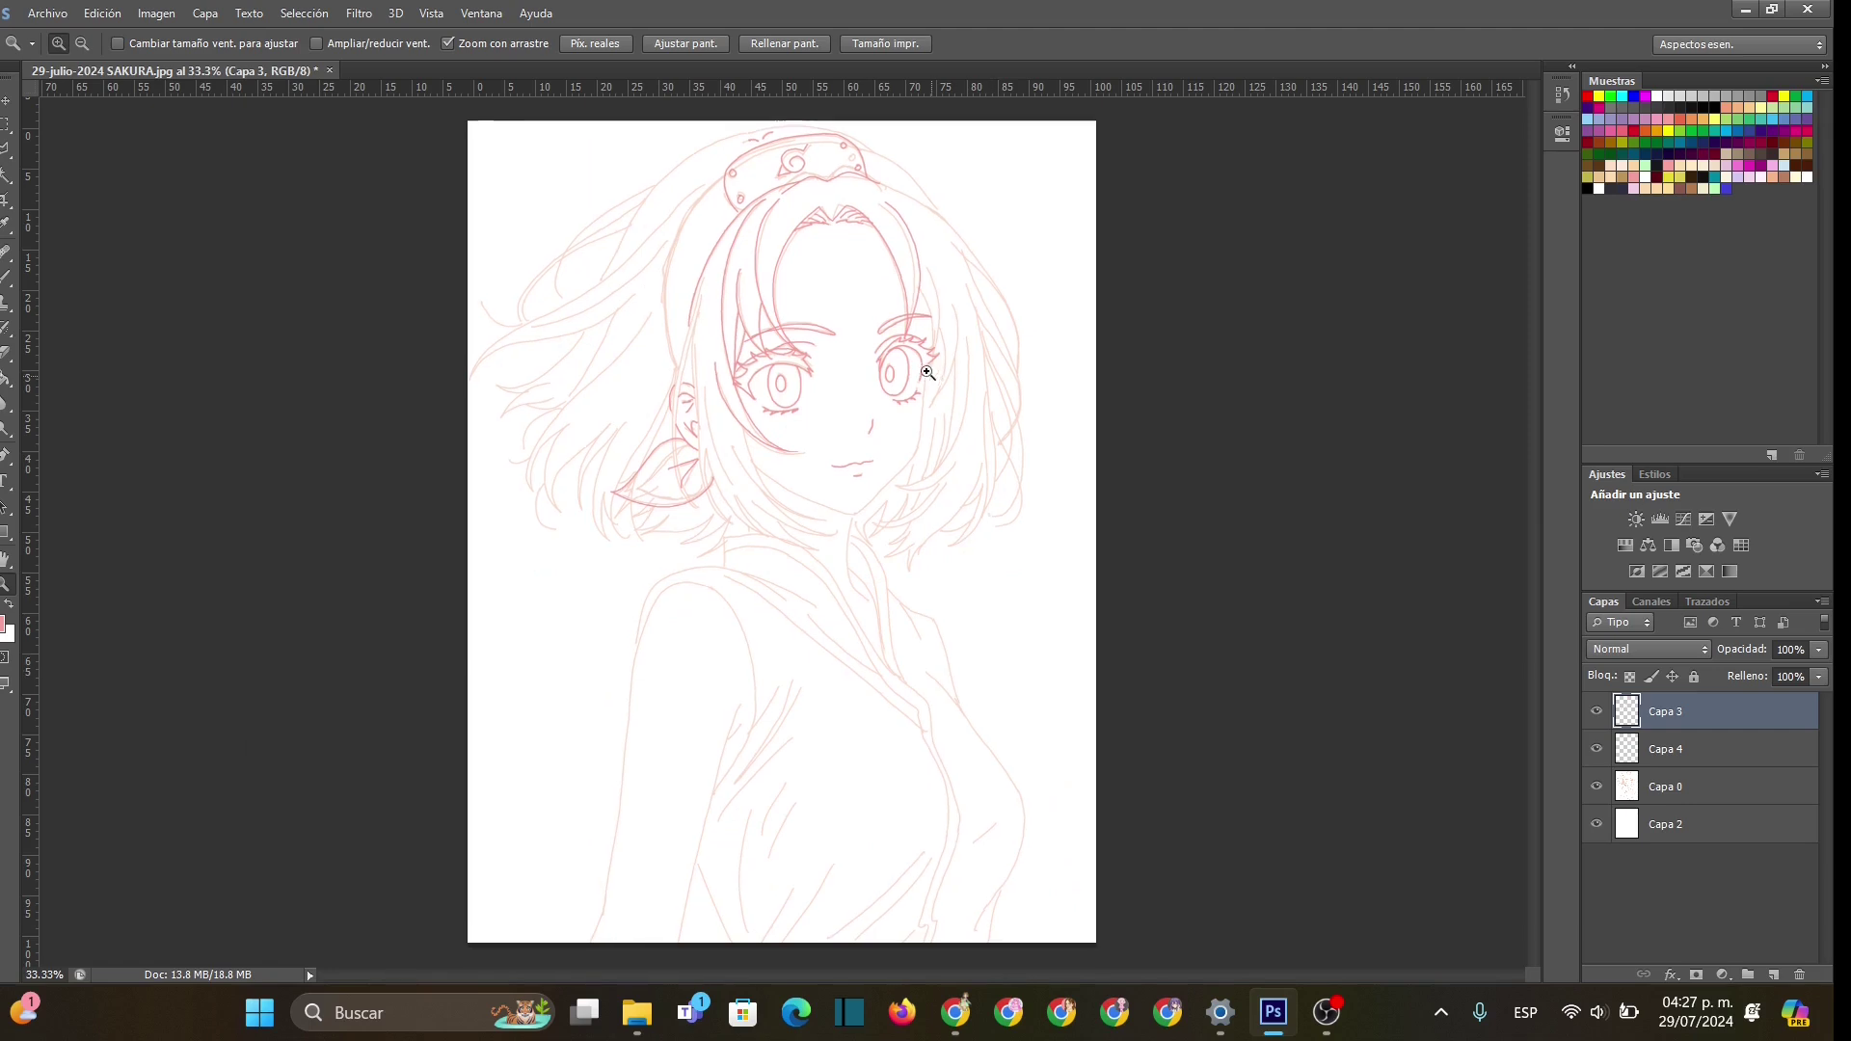
click(899, 326)
drag(1525, 493, 1527, 421)
key(b)
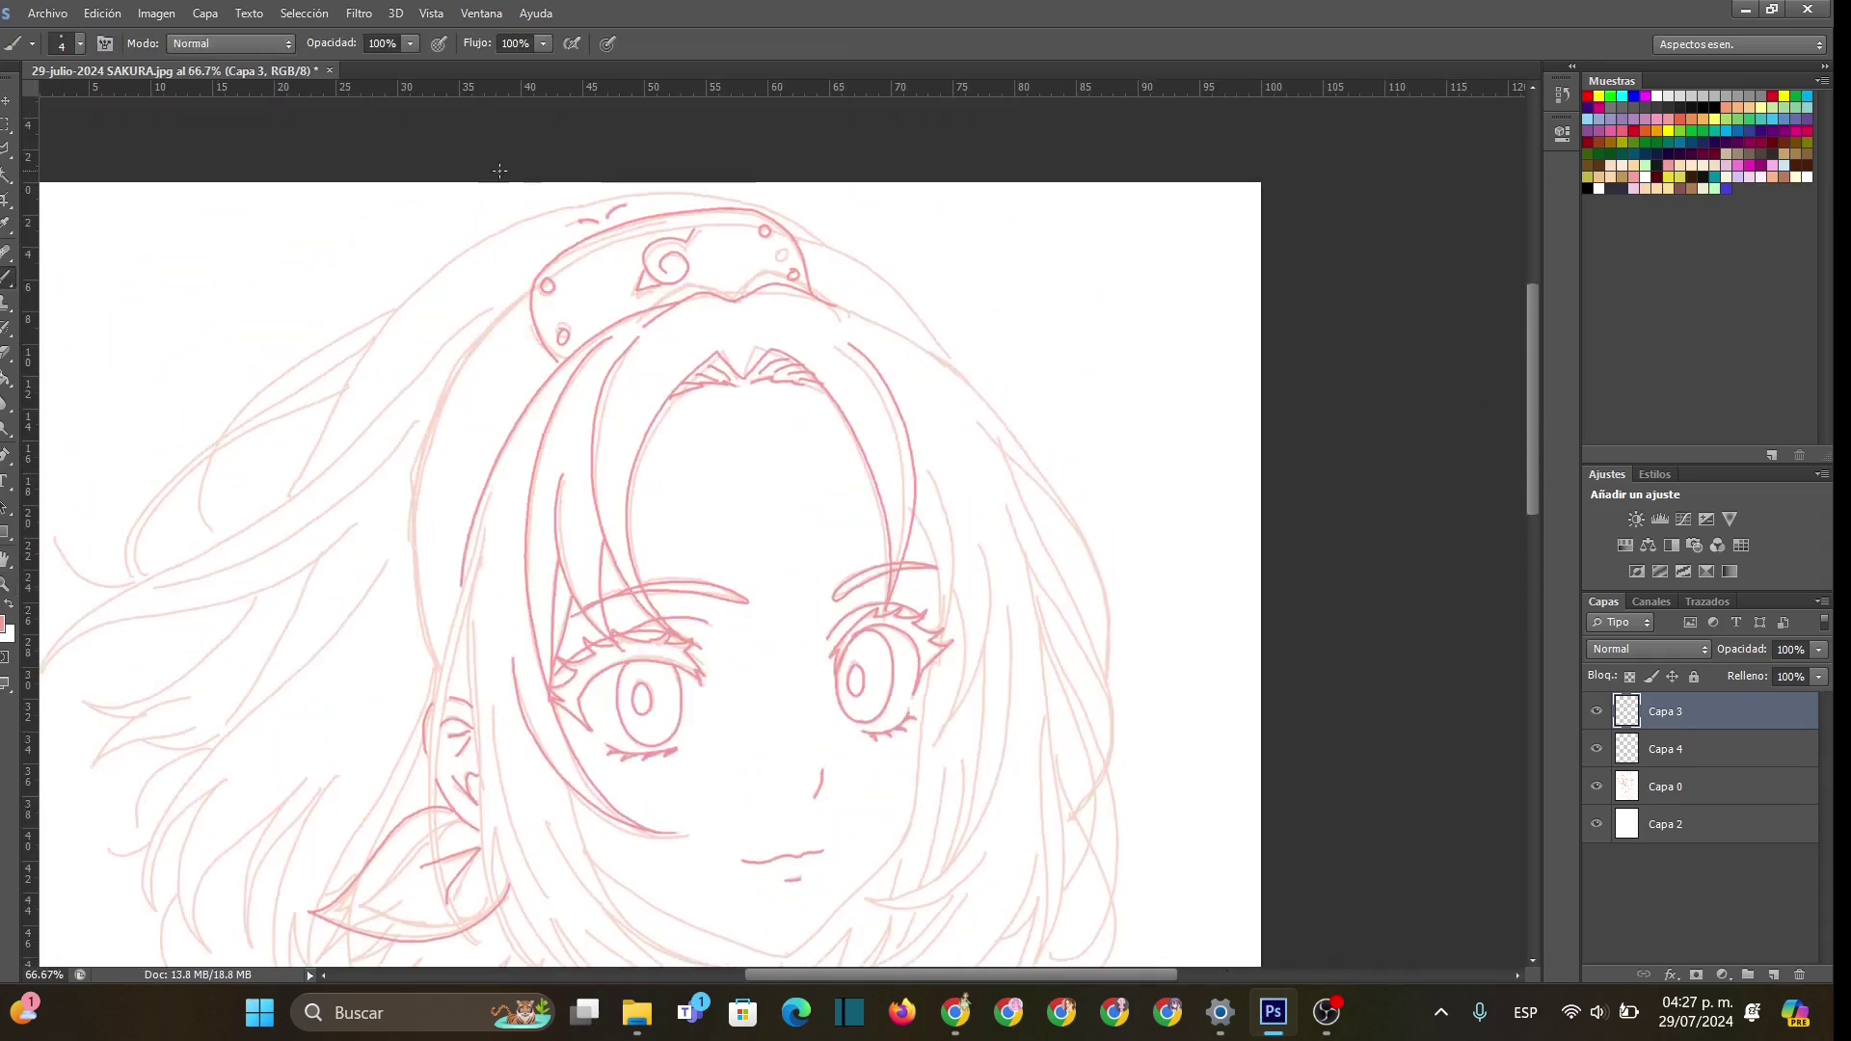
mouse_move(520, 306)
mouse_down()
mouse_move(425, 506)
mouse_move(431, 673)
mouse_up()
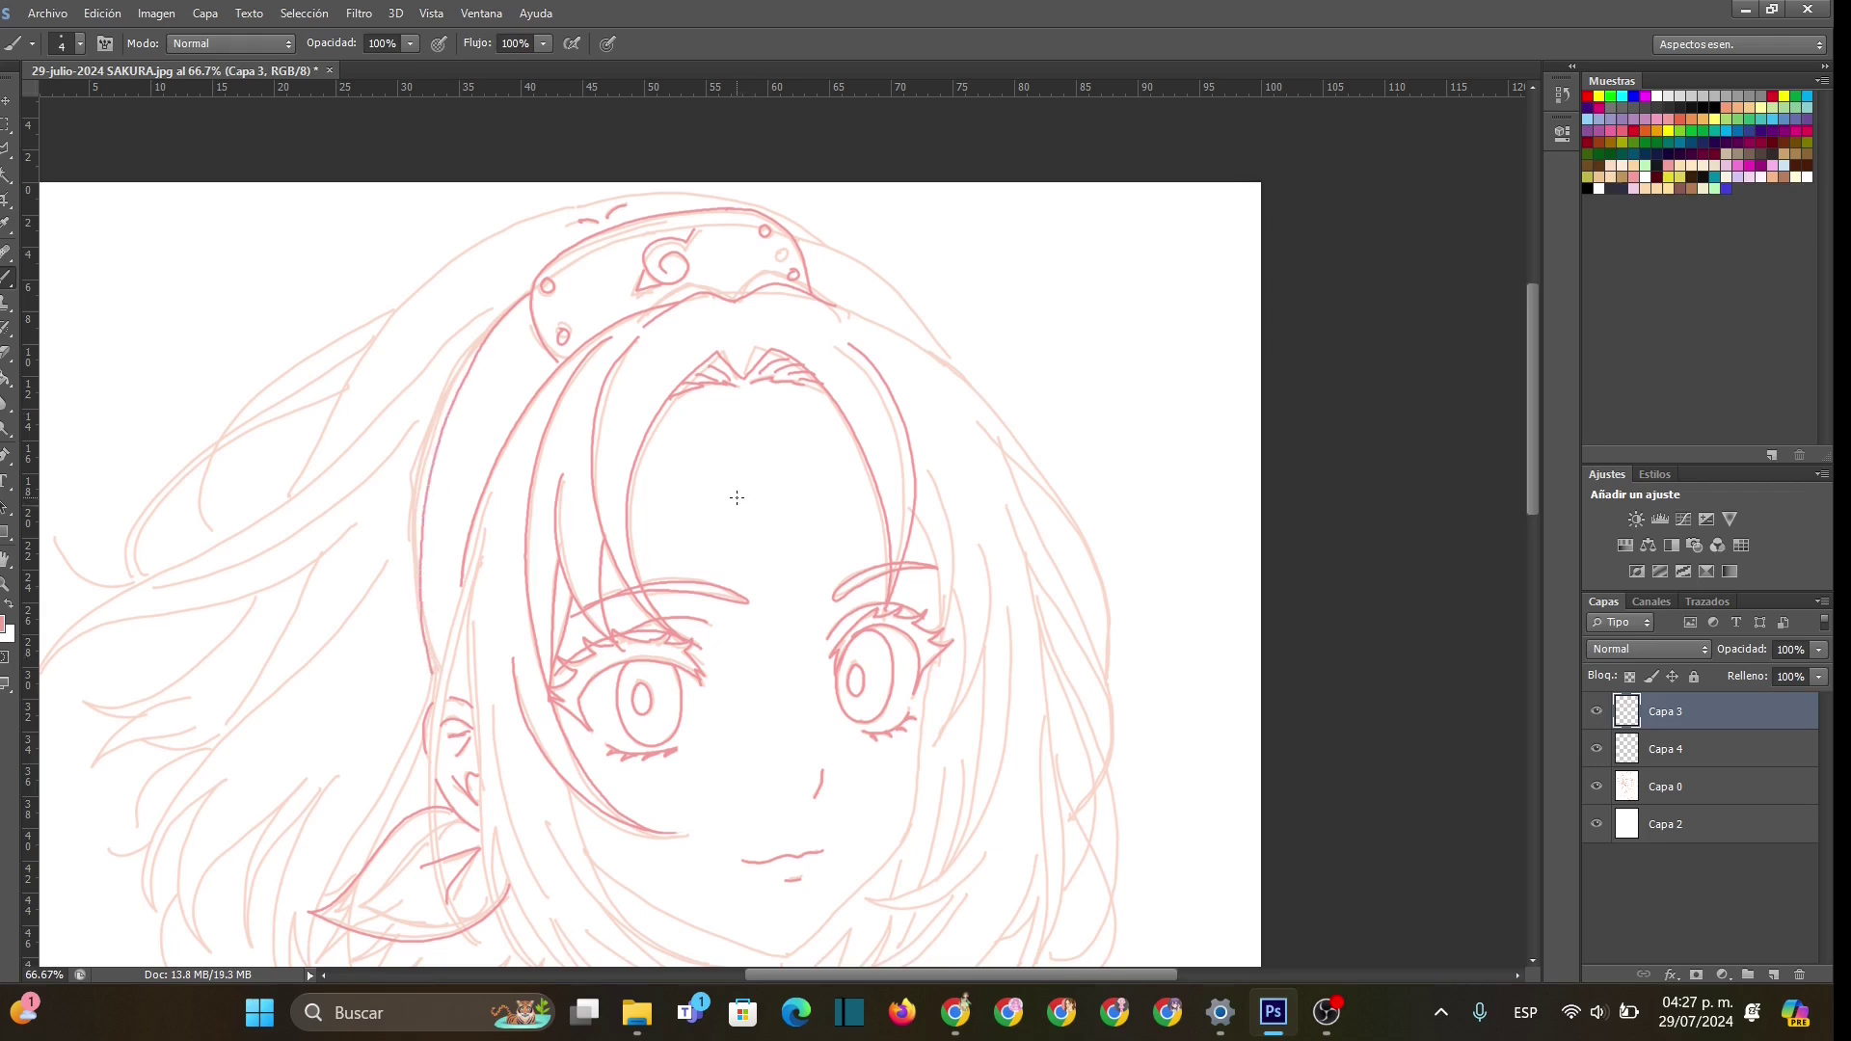
key(ctrl+z)
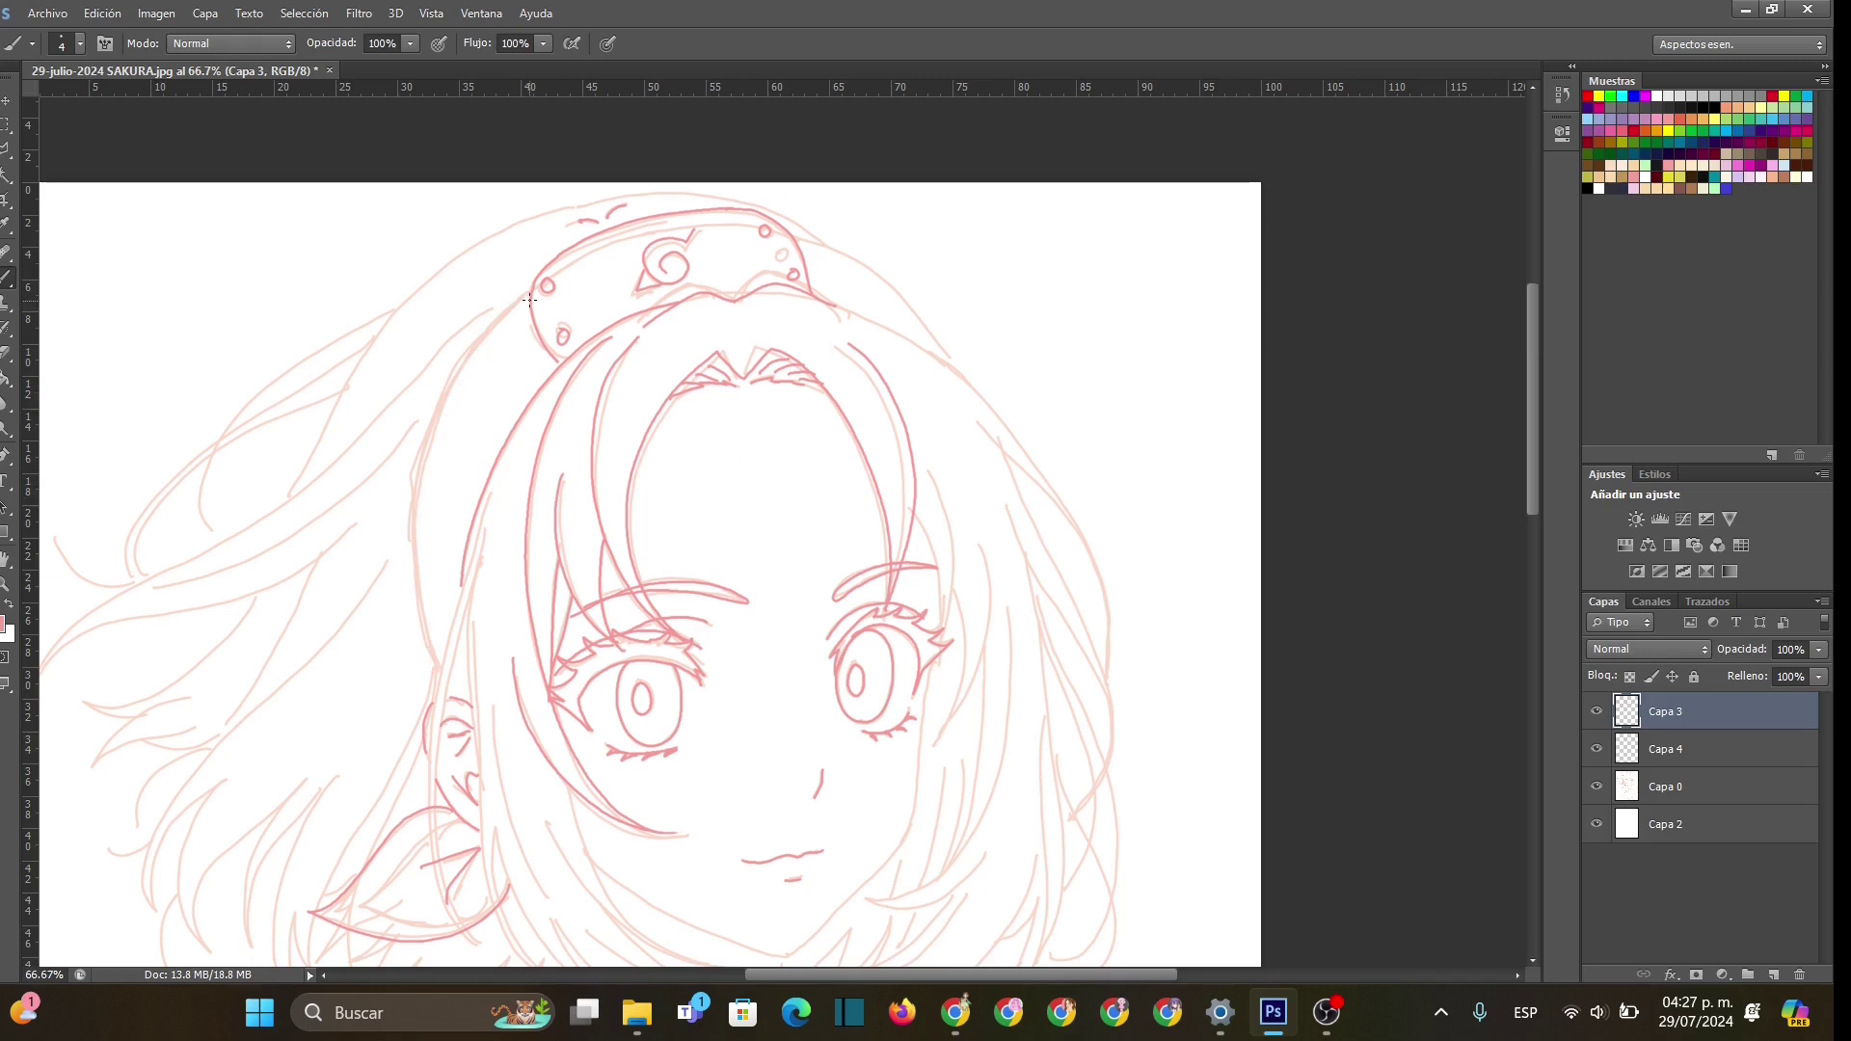
mouse_move(511, 310)
mouse_down()
mouse_move(459, 377)
mouse_move(418, 536)
mouse_move(433, 668)
mouse_up()
mouse_move(490, 501)
mouse_down()
mouse_move(427, 791)
mouse_move(490, 955)
mouse_up()
mouse_move(493, 503)
mouse_down()
mouse_move(444, 691)
mouse_move(436, 846)
mouse_move(470, 929)
mouse_move(506, 962)
mouse_up()
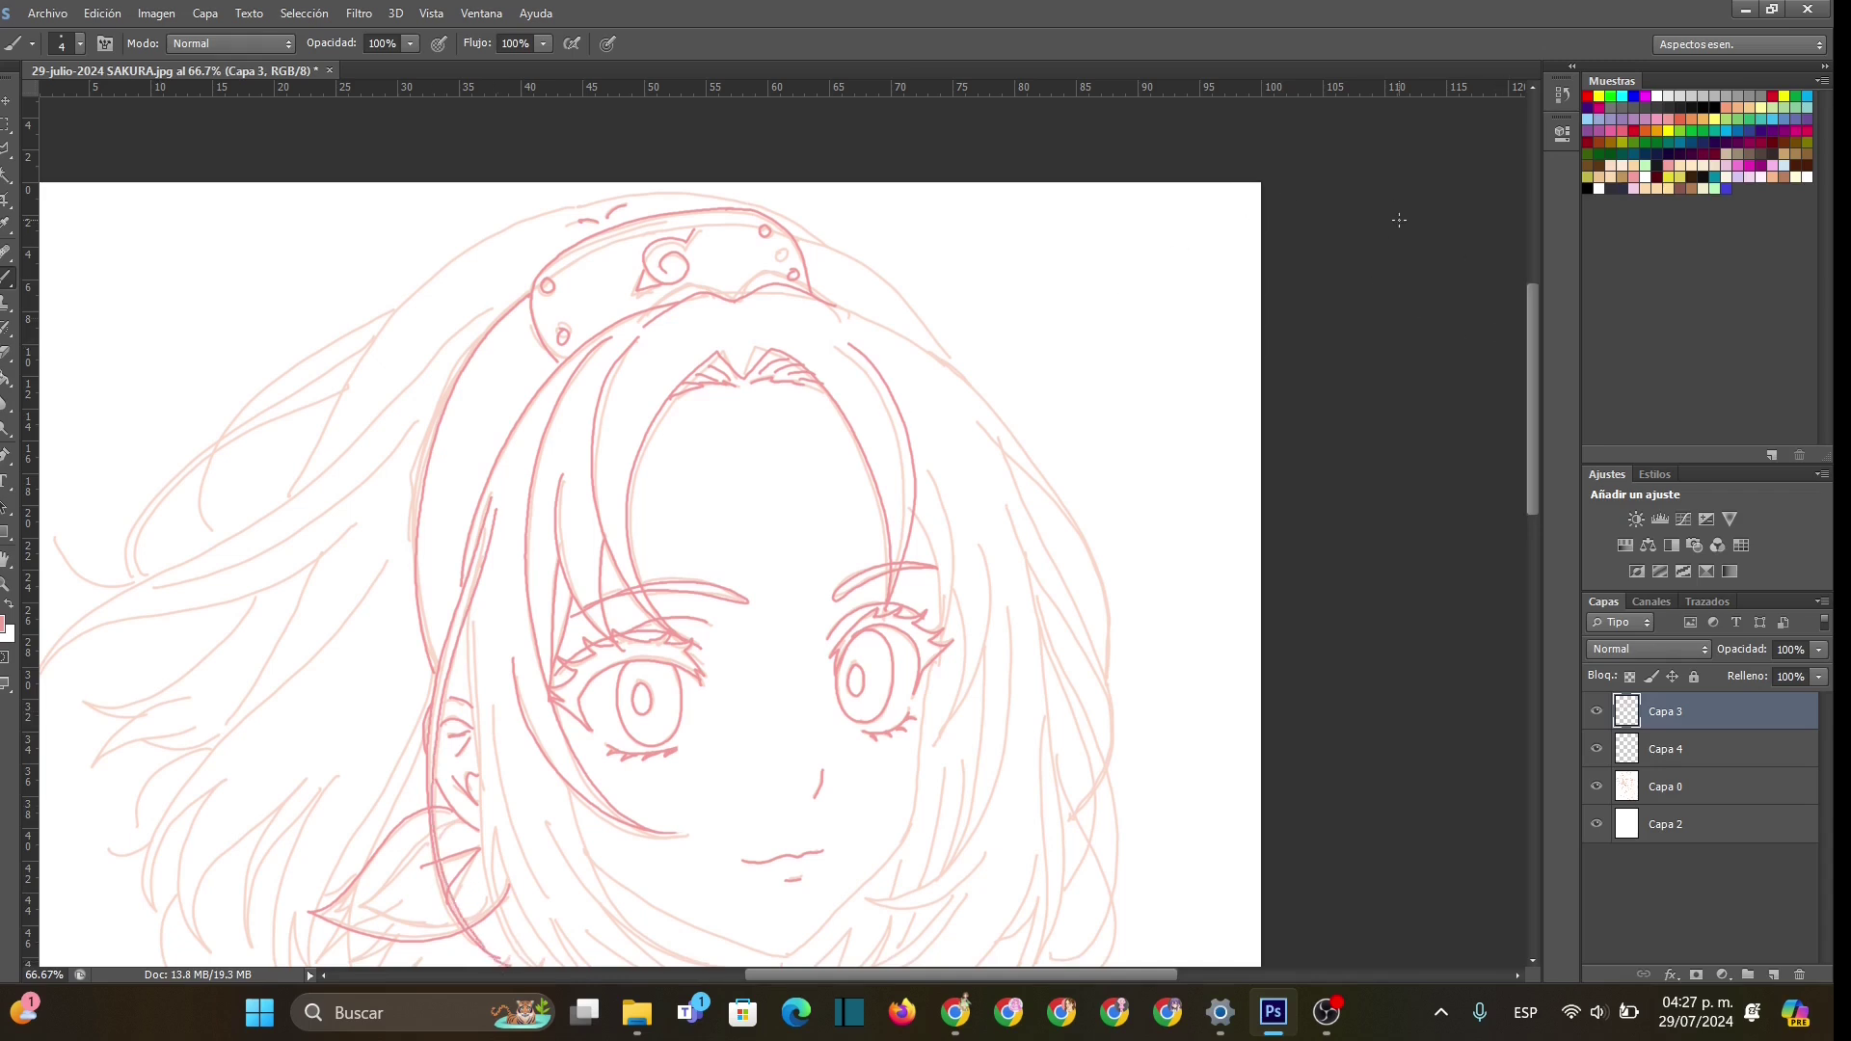
mouse_move(805, 241)
mouse_down()
mouse_move(879, 281)
mouse_move(986, 395)
mouse_up()
- Trace the long front hair strands in front of the ear, curving along the cheek to their tips below the jaw
drag(1531, 376, 1529, 482)
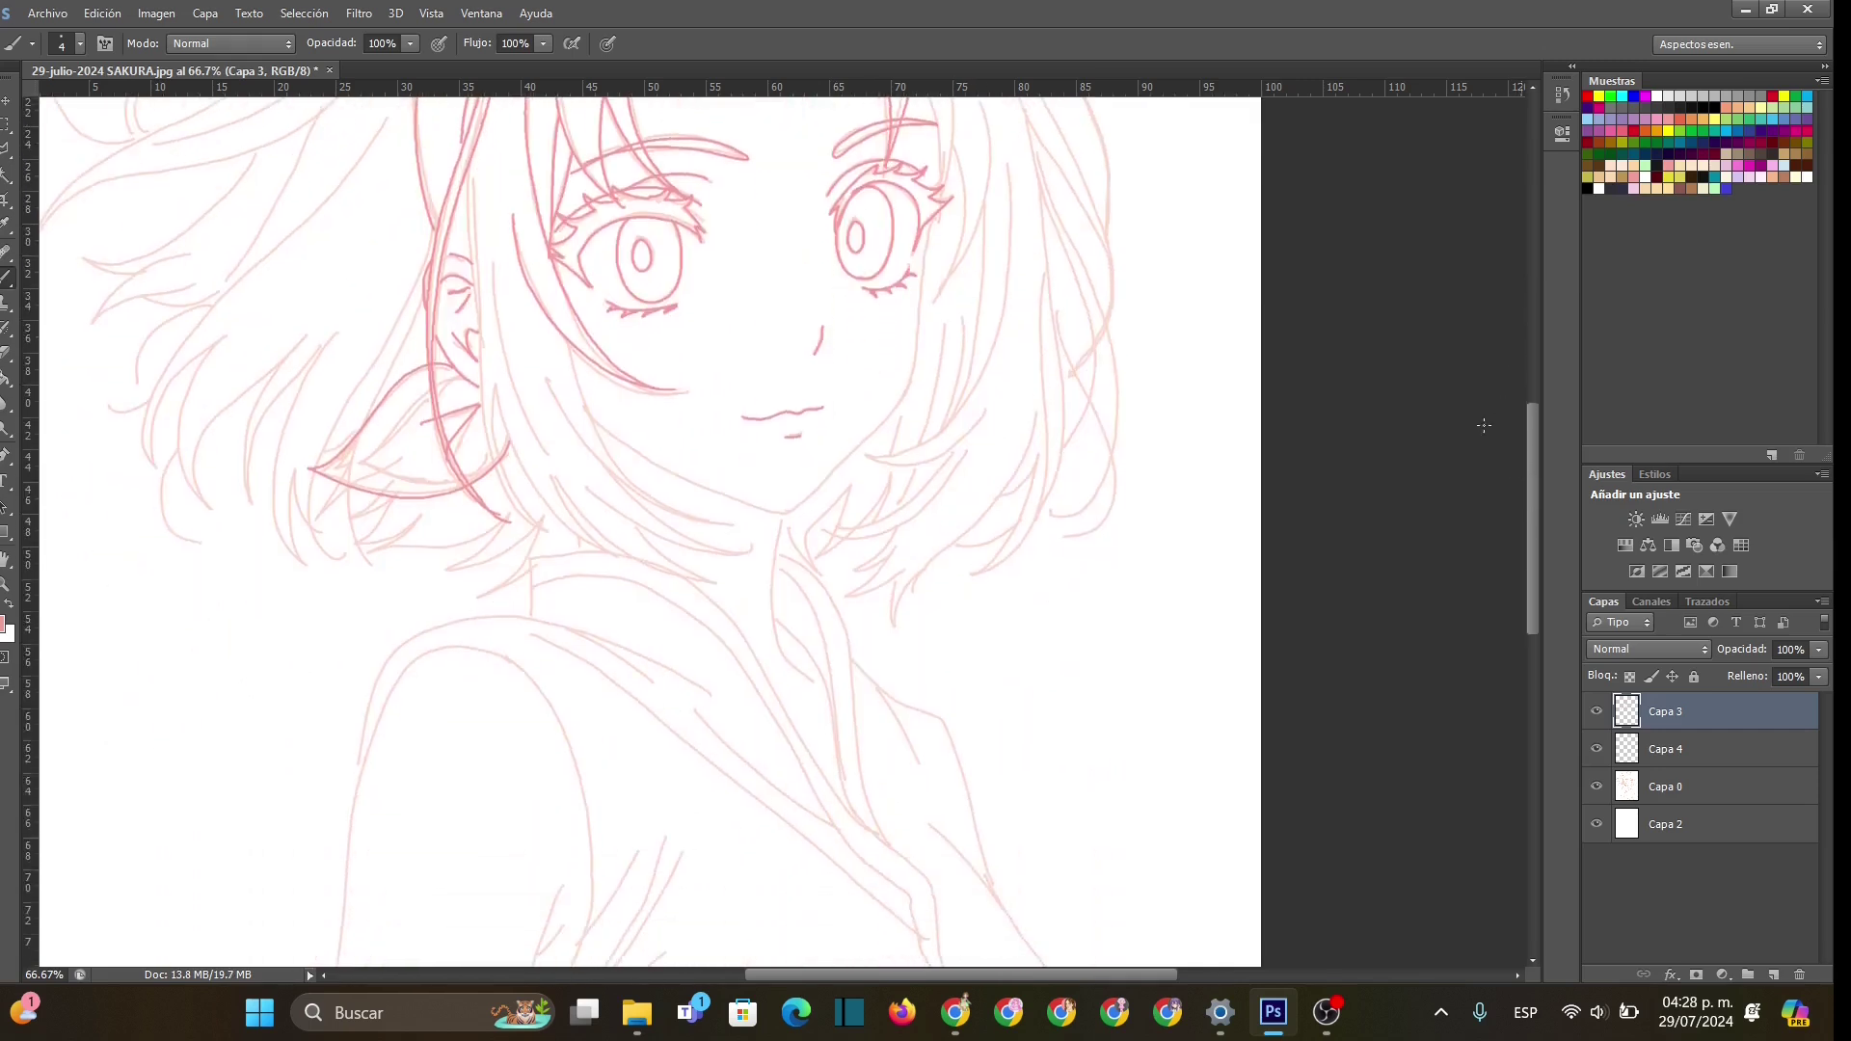
mouse_move(472, 177)
mouse_down()
mouse_move(485, 431)
mouse_move(504, 493)
mouse_move(550, 530)
mouse_up()
drag(493, 394, 539, 525)
mouse_move(495, 395)
mouse_down()
mouse_move(556, 511)
mouse_move(611, 552)
mouse_up()
mouse_move(542, 461)
mouse_down()
mouse_move(618, 554)
mouse_move(590, 520)
mouse_move(721, 583)
mouse_up()
mouse_move(583, 475)
mouse_down()
mouse_move(660, 541)
mouse_move(742, 549)
mouse_up()
mouse_move(610, 469)
mouse_down()
mouse_move(662, 530)
mouse_move(738, 552)
mouse_up()
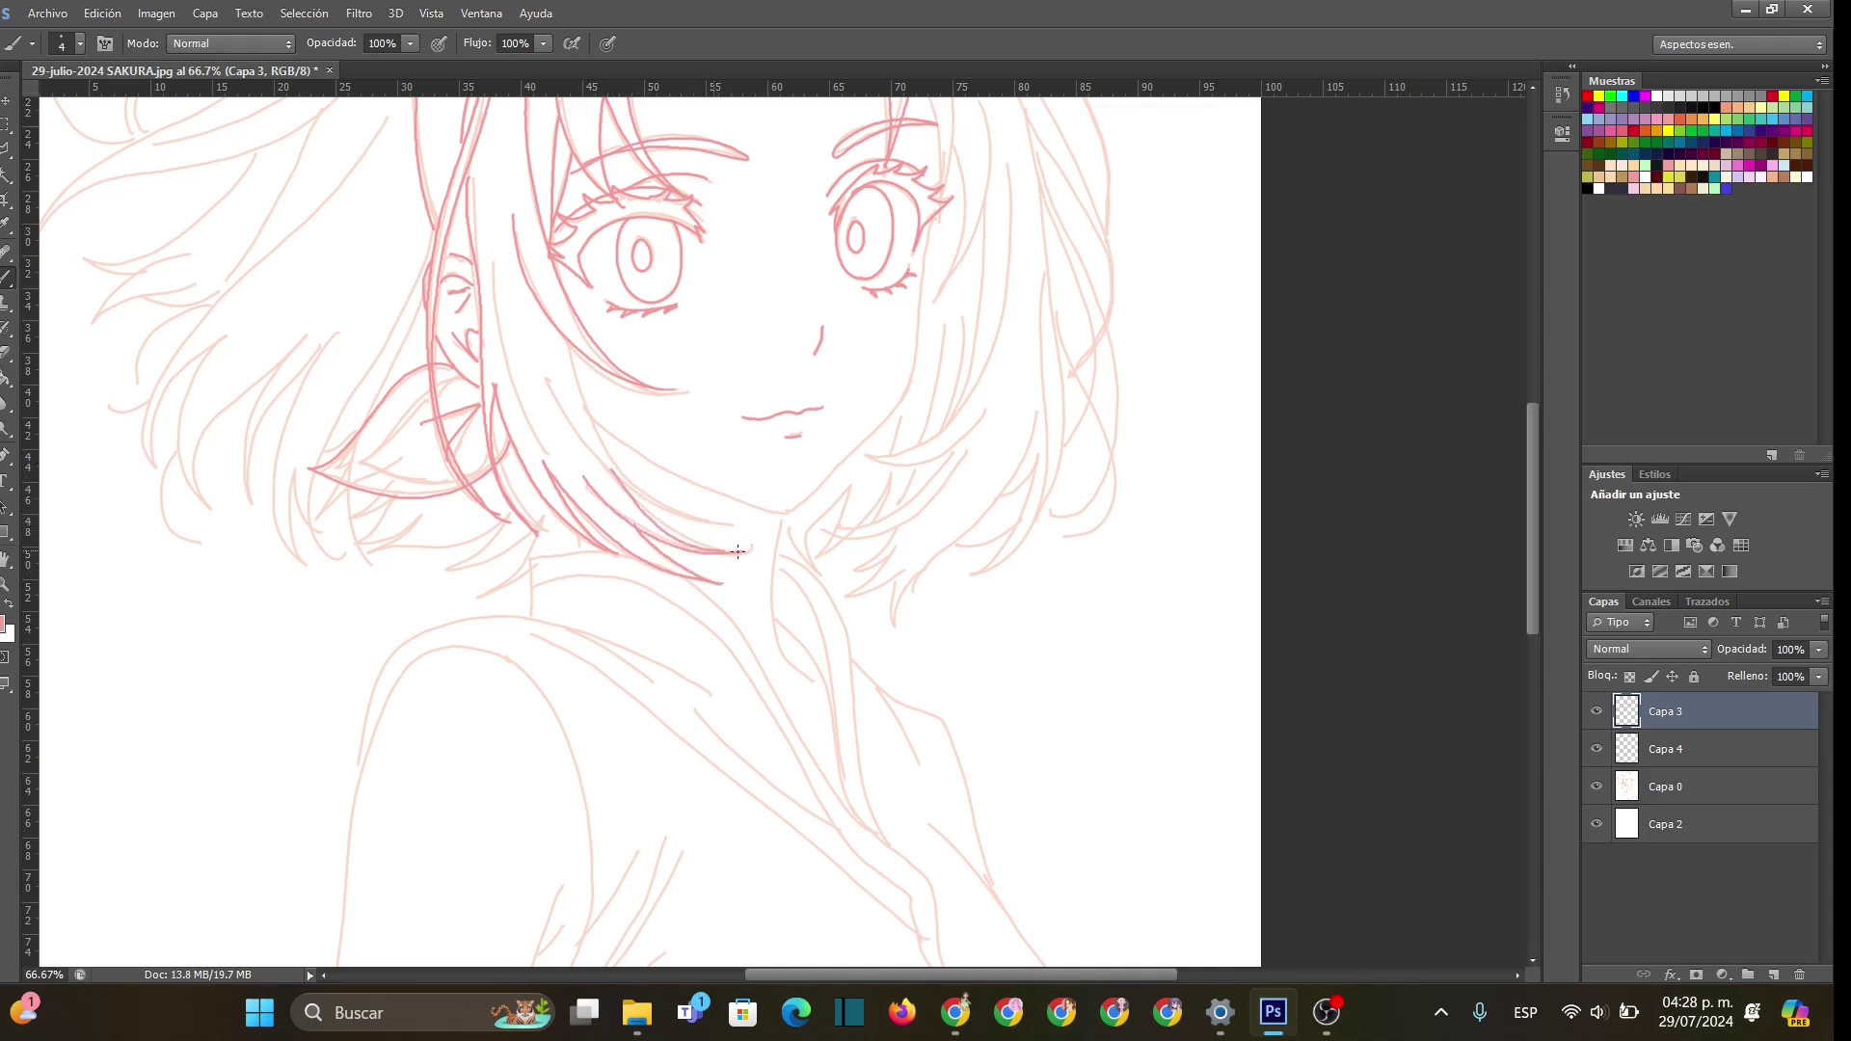
mouse_move(546, 374)
mouse_down()
mouse_move(571, 430)
mouse_move(744, 547)
mouse_up()
mouse_move(572, 346)
mouse_down()
mouse_move(655, 504)
mouse_move(749, 550)
mouse_up()
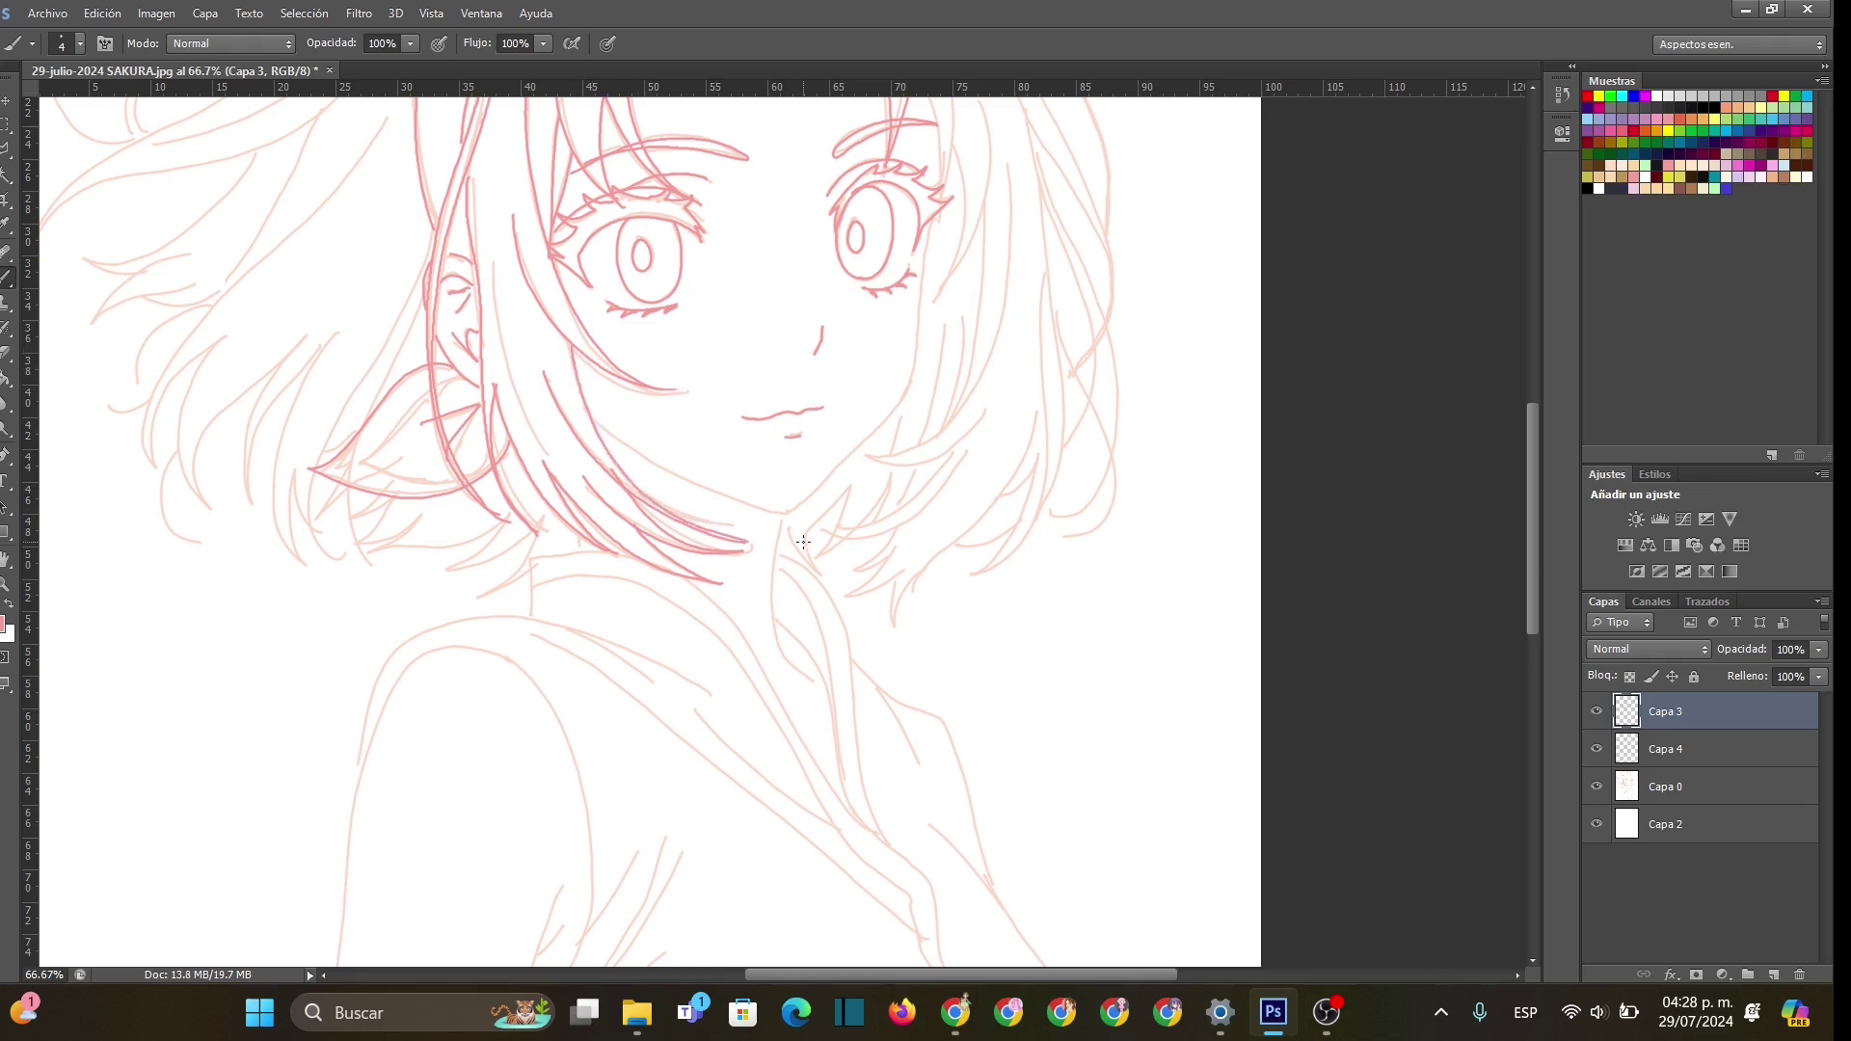
mouse_move(493, 243)
mouse_down()
mouse_move(514, 390)
mouse_move(554, 456)
mouse_up()
- Trace the crown's left outline and the long windblown locks sweeping to a point at the canvas's left edge
drag(1535, 465, 1548, 368)
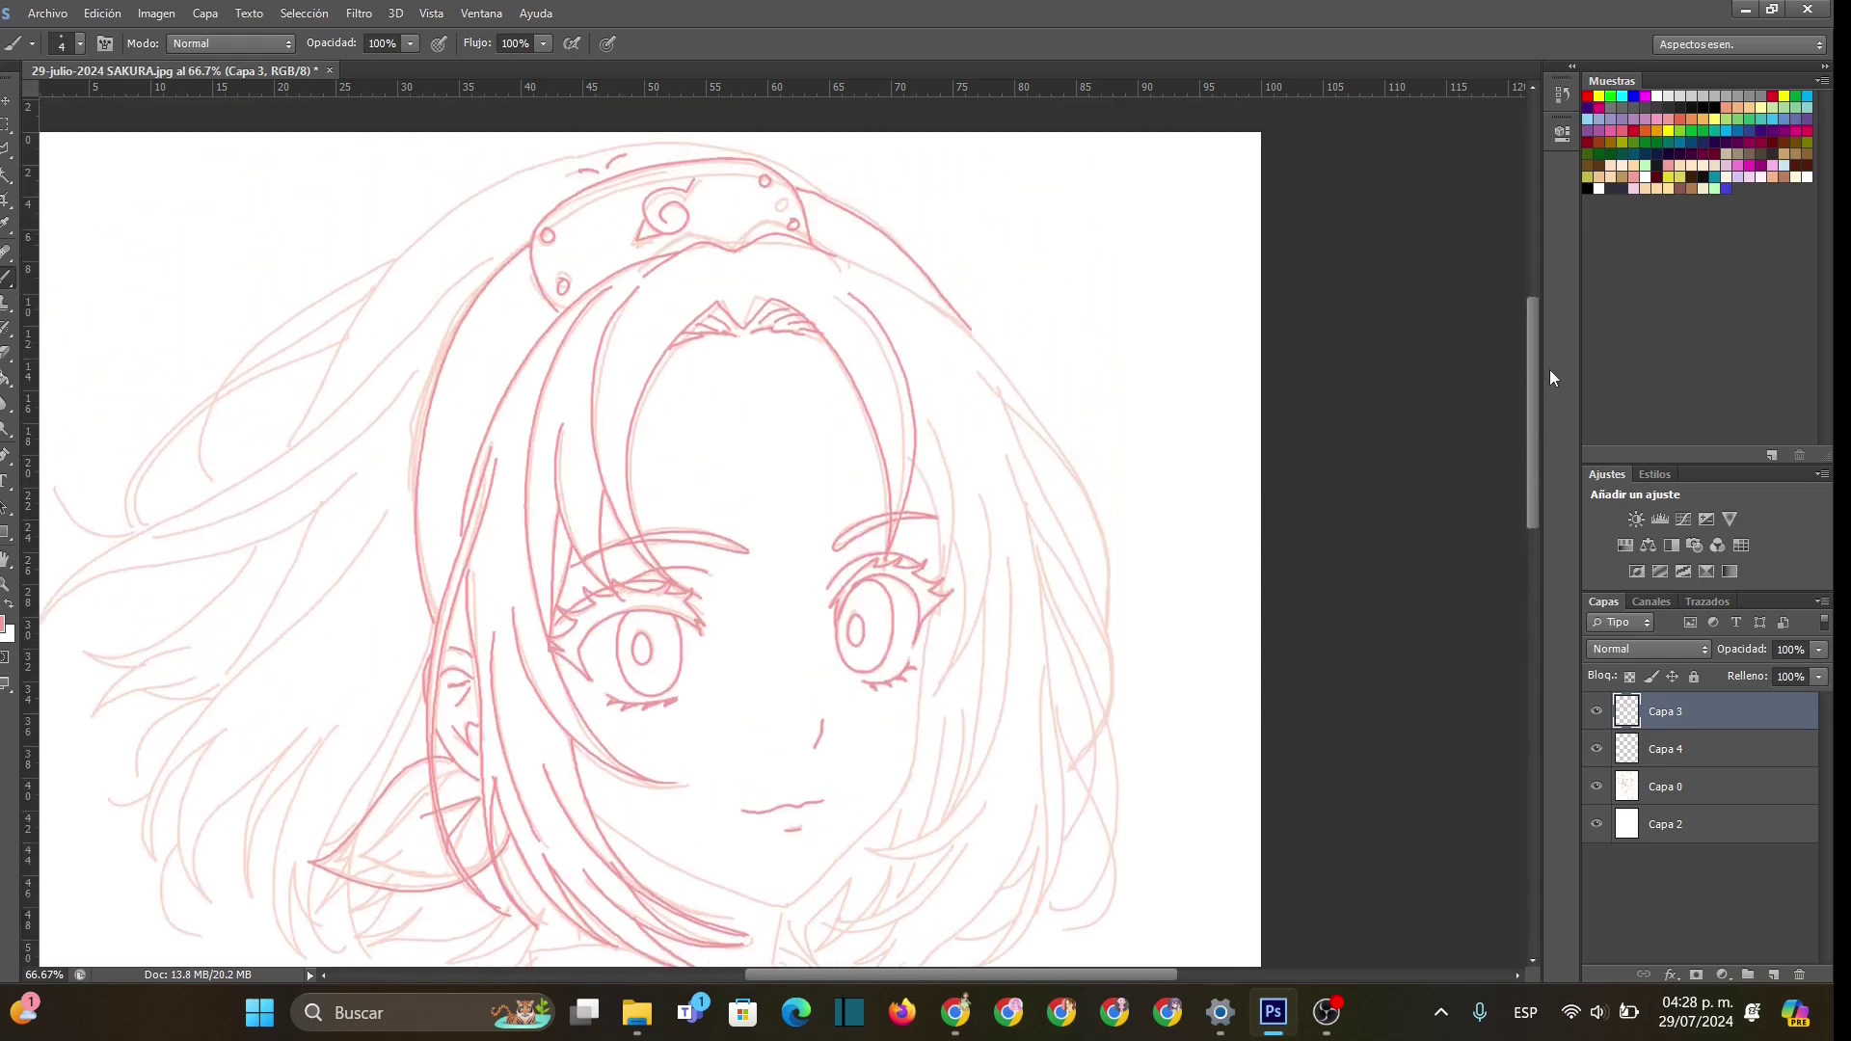
mouse_move(596, 158)
mouse_down()
mouse_move(449, 208)
mouse_move(368, 301)
mouse_move(291, 428)
mouse_up()
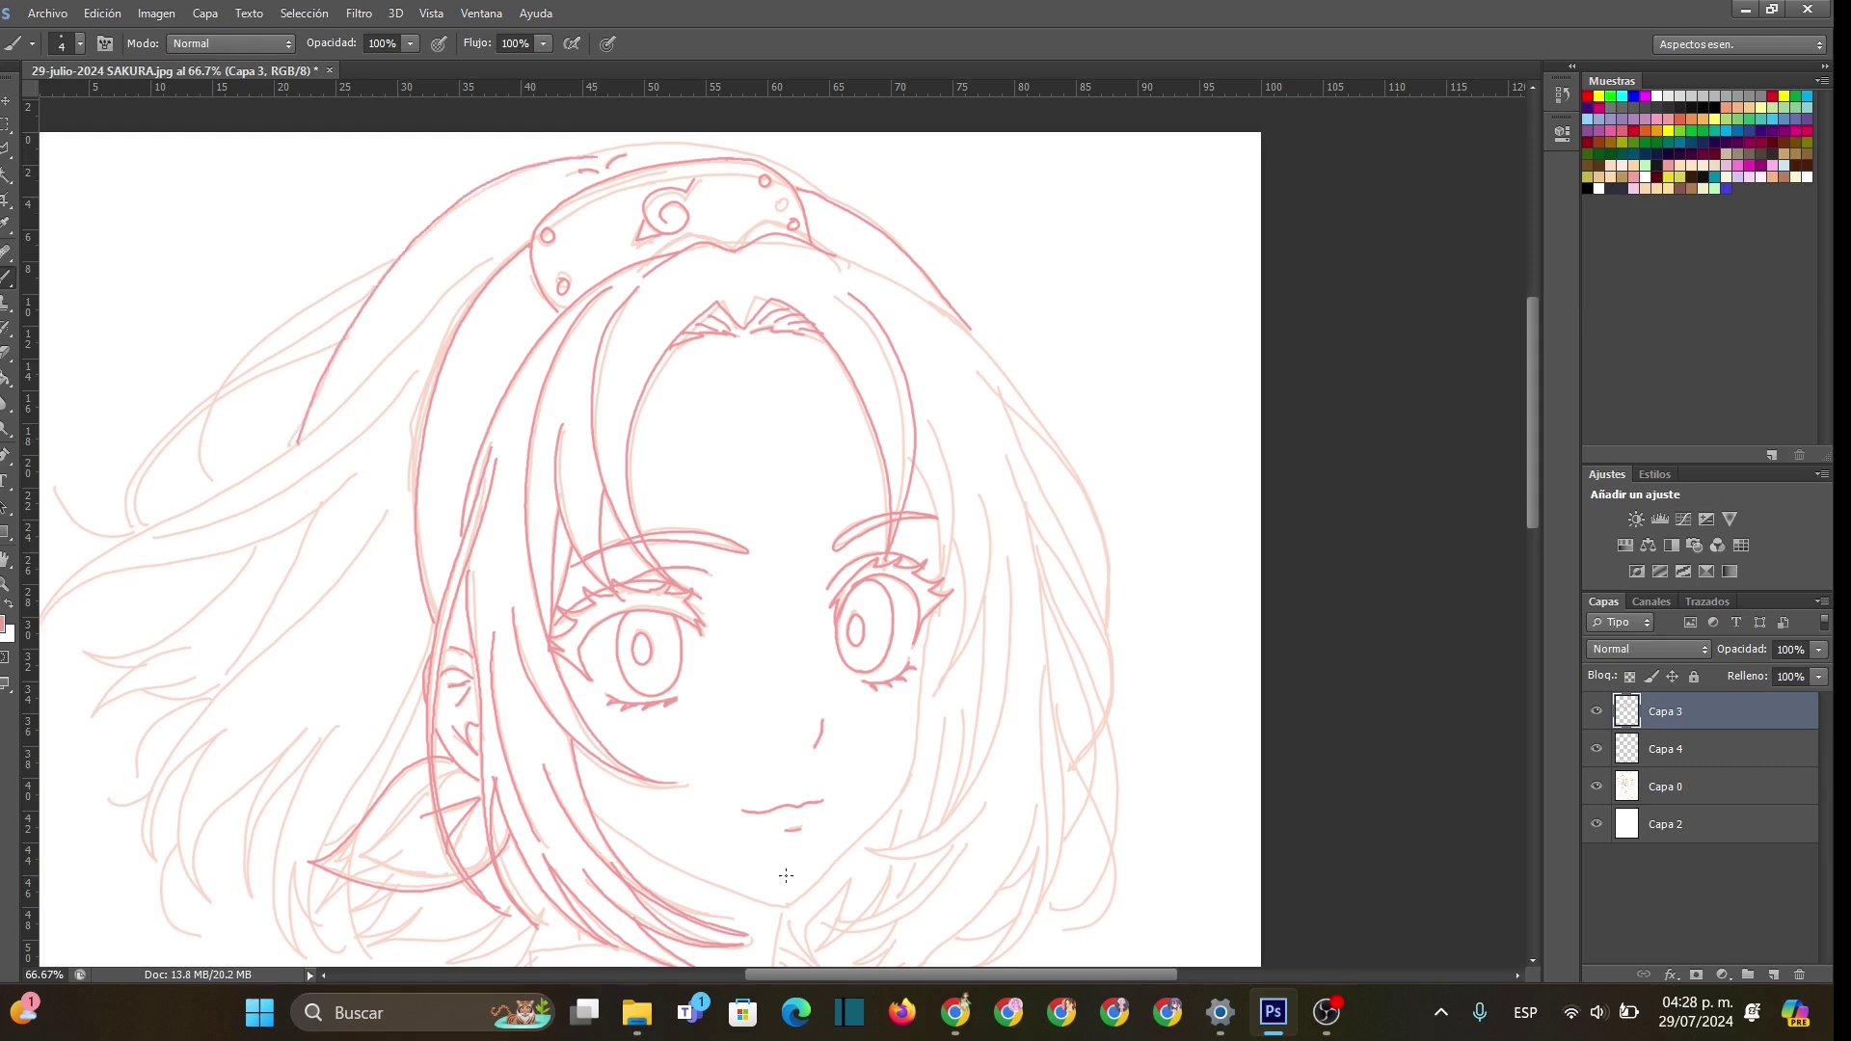
scroll(762, 873, left, 3)
mouse_move(128, 625)
mouse_down()
mouse_move(183, 559)
mouse_move(313, 496)
mouse_move(473, 377)
mouse_move(583, 248)
mouse_up()
mouse_move(127, 636)
mouse_down()
mouse_move(159, 596)
mouse_move(406, 517)
mouse_move(468, 466)
mouse_up()
mouse_move(228, 537)
mouse_down()
mouse_move(374, 498)
mouse_move(510, 384)
mouse_up()
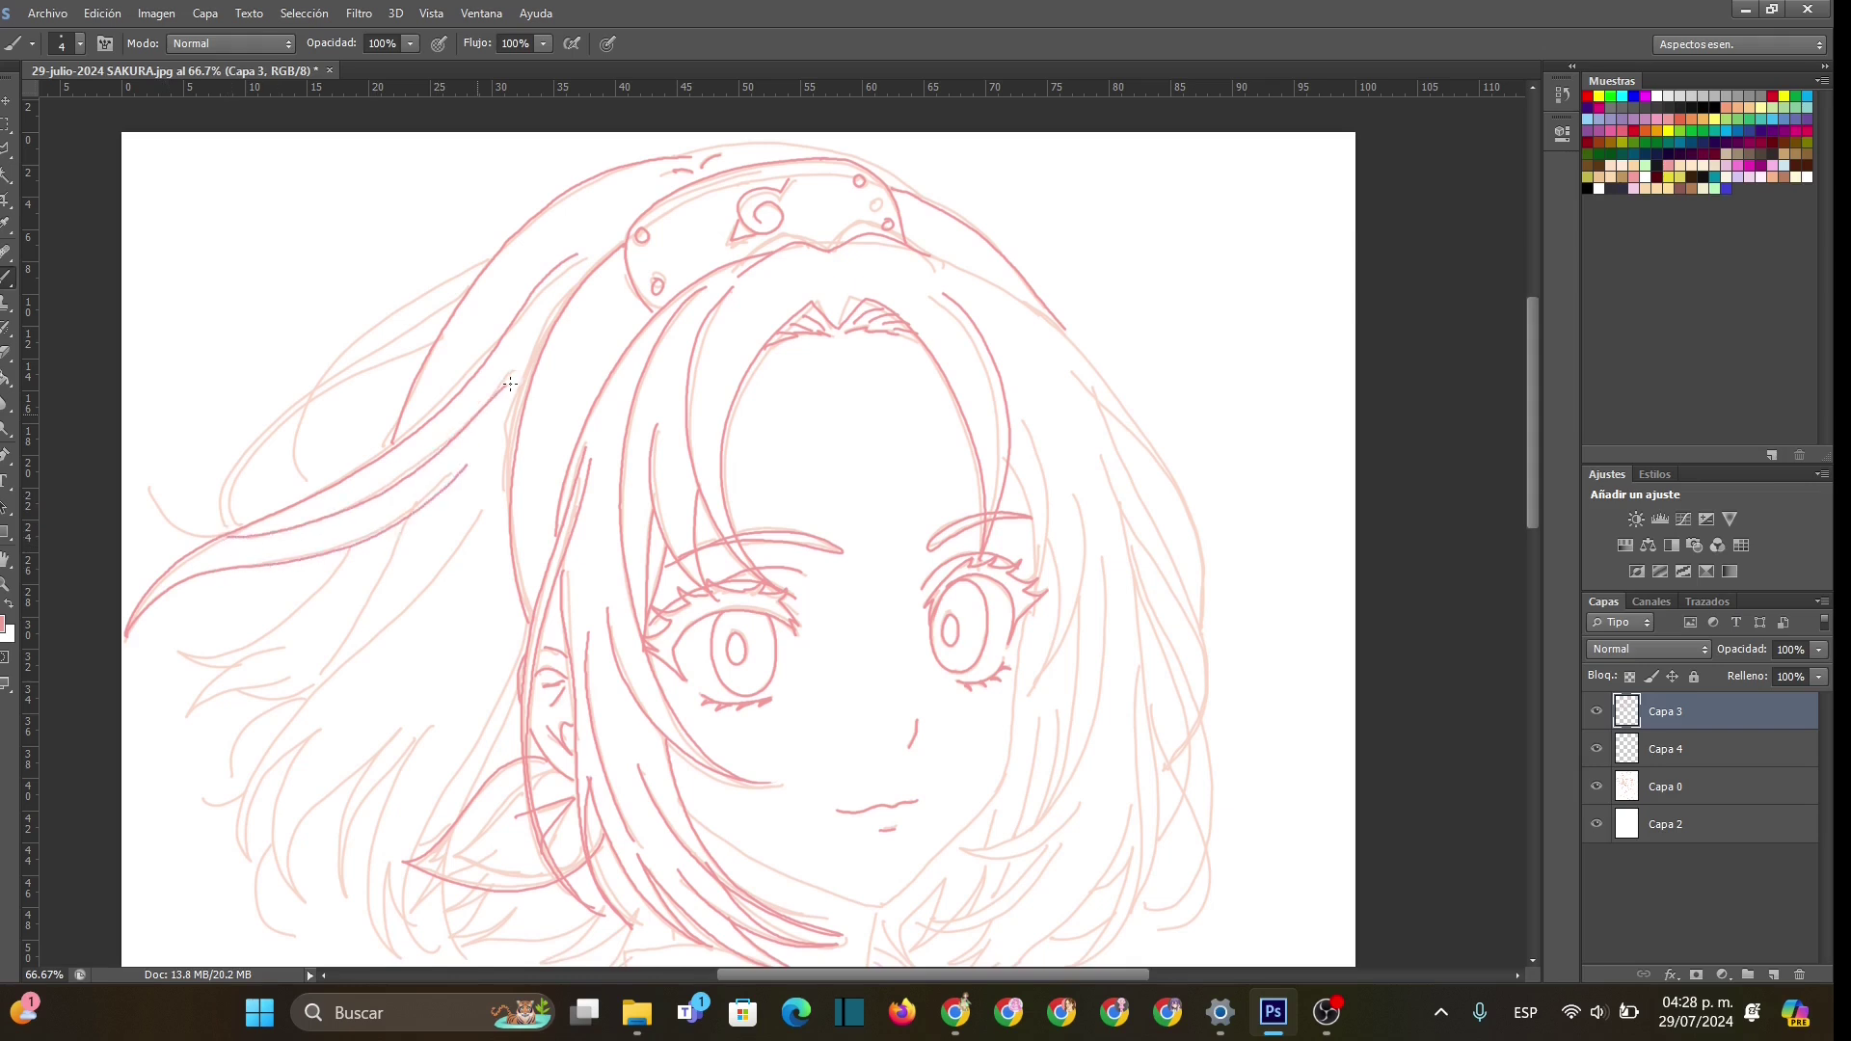
- Trace the looping locks above the long windblown strand, including the small curved tip at the far left
mouse_move(240, 527)
mouse_down()
mouse_move(286, 422)
mouse_move(425, 350)
mouse_move(456, 303)
mouse_move(297, 398)
mouse_move(220, 532)
mouse_up()
drag(311, 480, 296, 444)
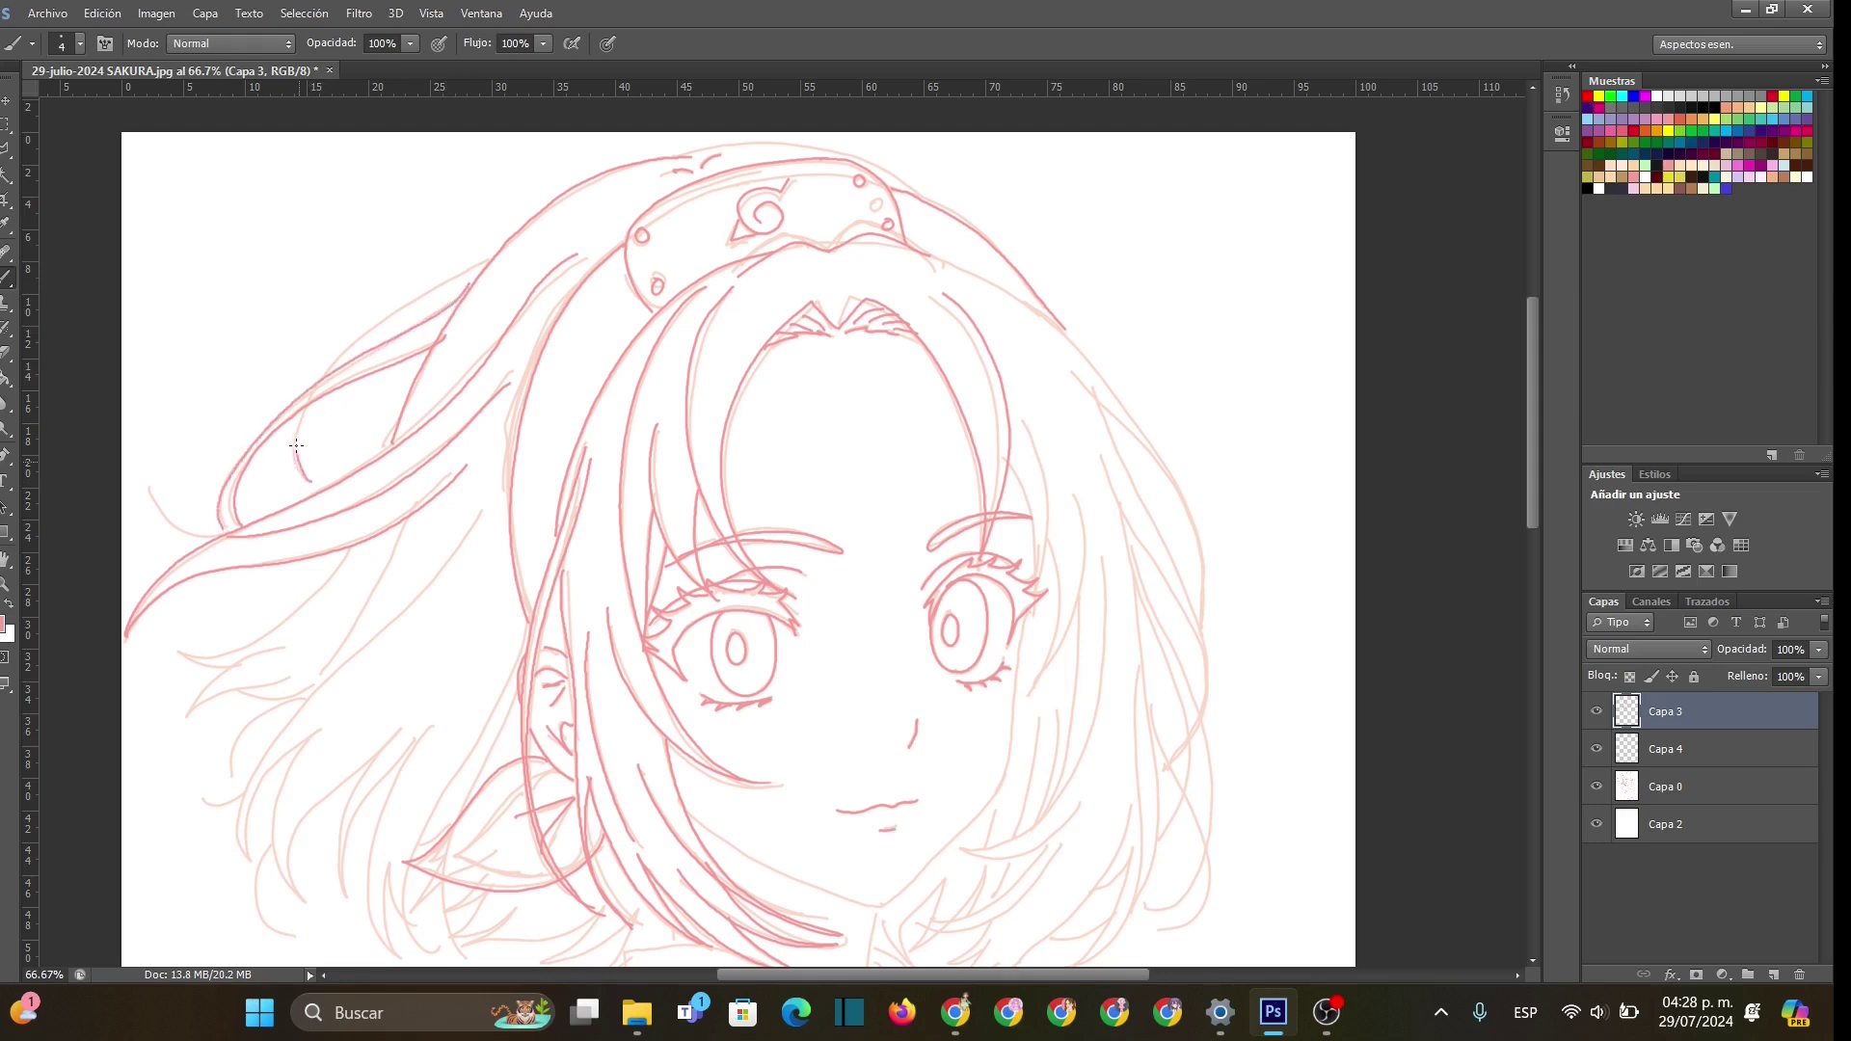
drag(322, 373, 496, 250)
mouse_move(153, 490)
mouse_down()
mouse_move(178, 527)
mouse_move(226, 528)
mouse_up()
key(ctrl+z)
mouse_move(154, 490)
mouse_down()
mouse_move(161, 515)
mouse_move(220, 536)
mouse_up()
- Trace the jagged locks and long inner strands beneath the main windblown lock on the left side
mouse_move(189, 656)
mouse_down()
mouse_move(271, 637)
mouse_move(348, 550)
mouse_up()
mouse_move(183, 658)
mouse_down()
mouse_move(285, 650)
mouse_move(190, 710)
mouse_move(295, 672)
mouse_up()
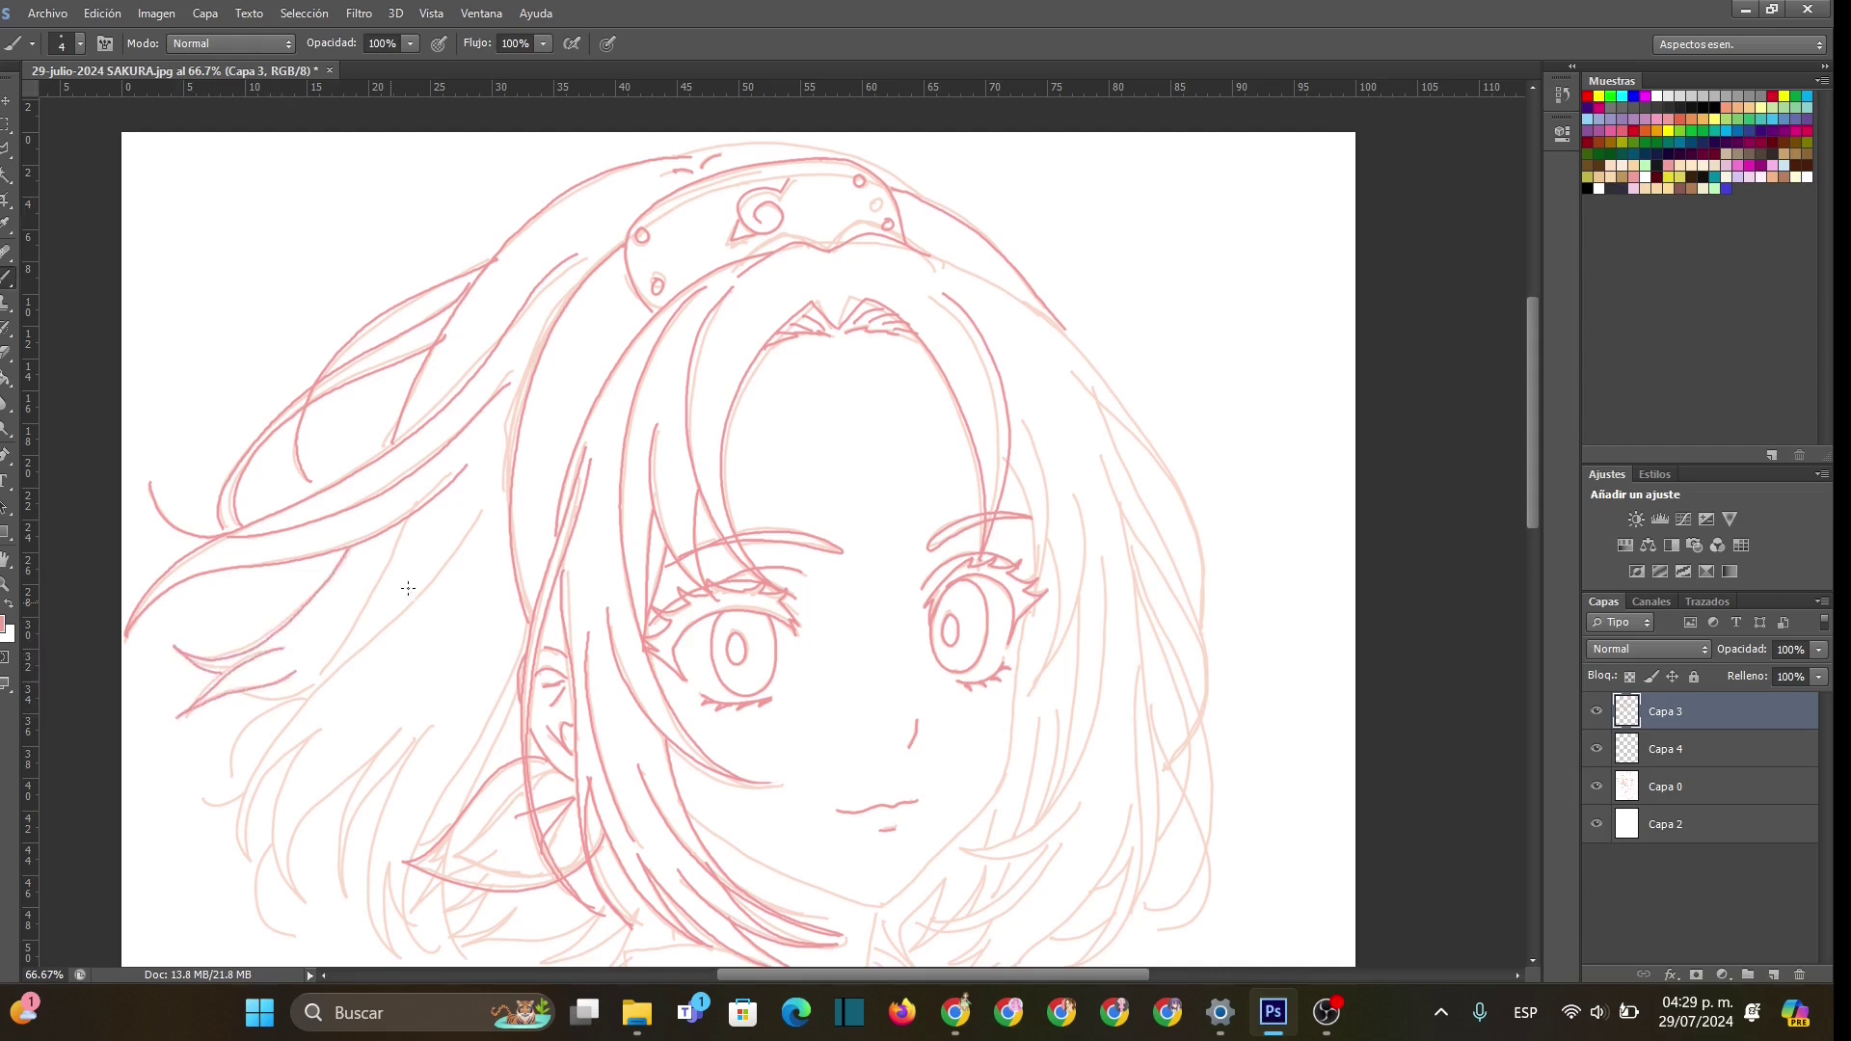
mouse_move(409, 529)
mouse_down()
mouse_move(324, 659)
mouse_move(257, 702)
mouse_move(241, 691)
mouse_move(316, 696)
mouse_up()
mouse_move(485, 501)
mouse_down()
mouse_move(294, 719)
mouse_move(253, 780)
mouse_move(243, 848)
mouse_move(279, 762)
mouse_move(322, 730)
mouse_move(235, 806)
mouse_move(288, 701)
mouse_move(243, 726)
mouse_move(219, 822)
mouse_move(201, 797)
mouse_move(243, 792)
mouse_up()
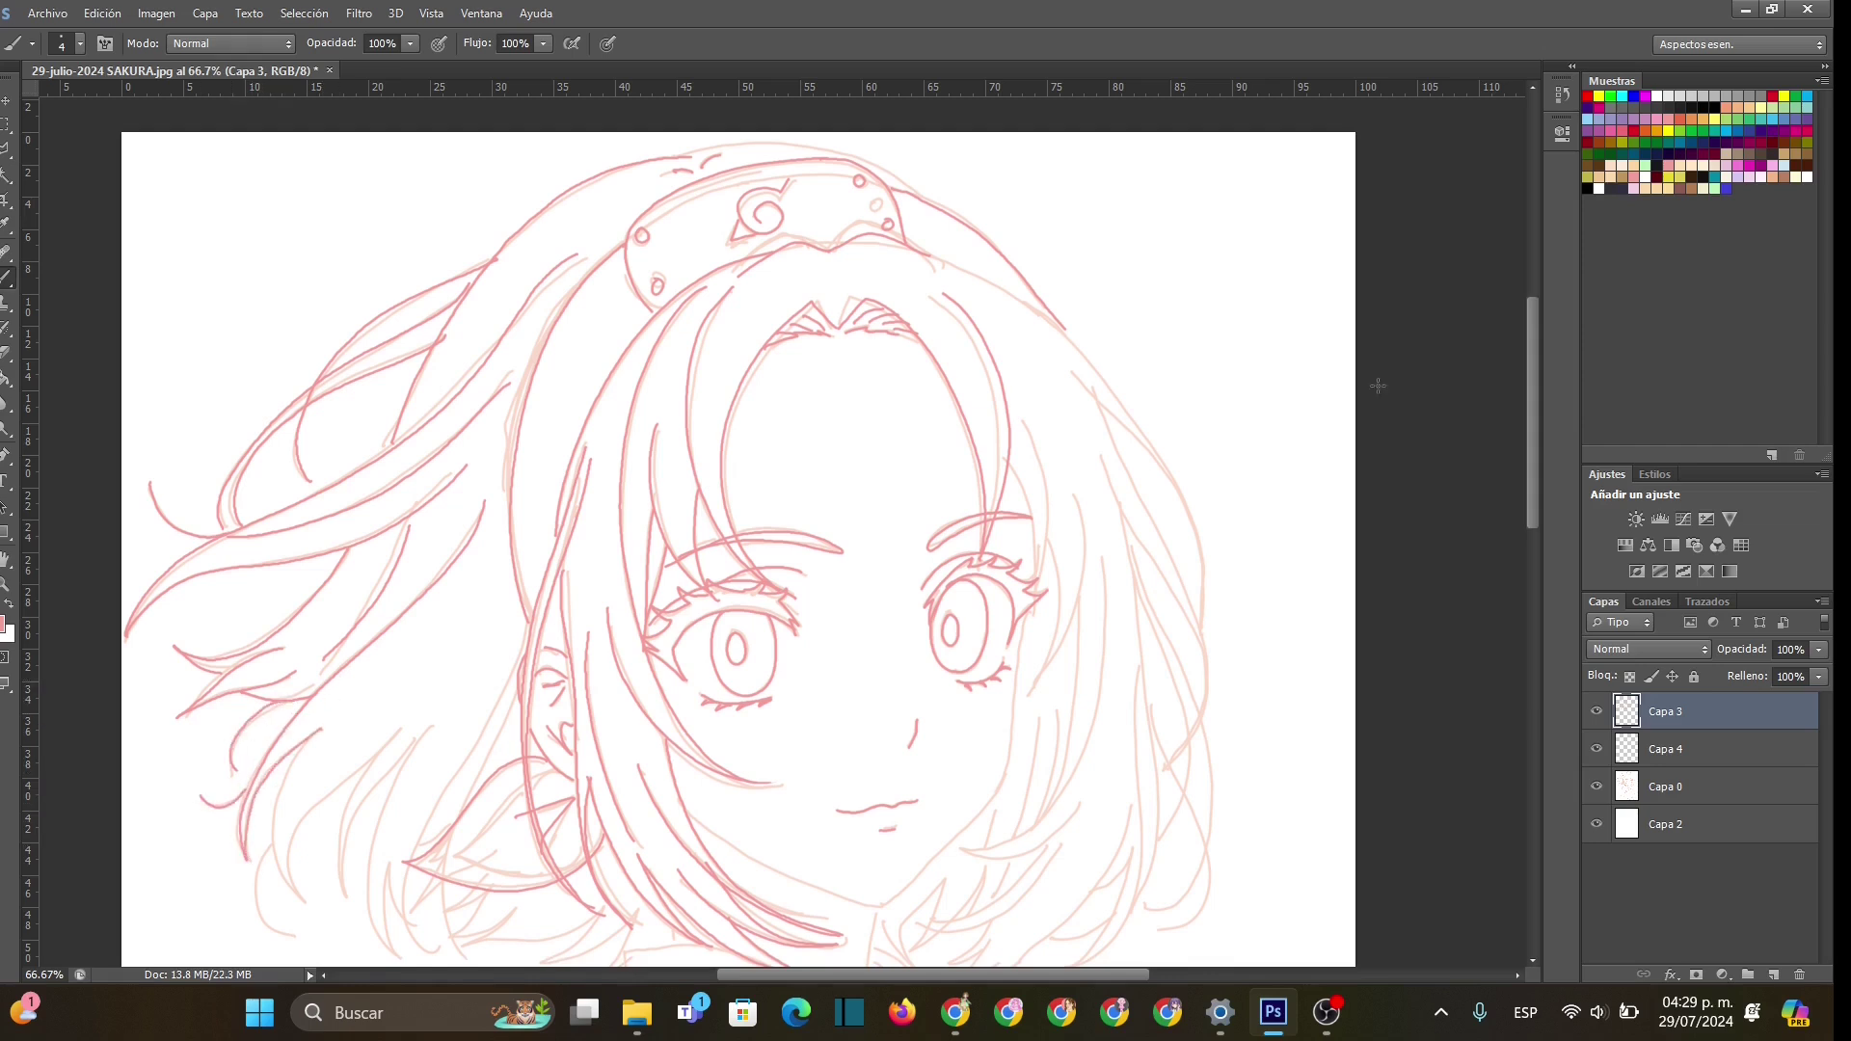
- Trace the curved lower tips of the windblown hair, from the outer left locks to the strands beside the ribbon
scroll(1532, 414, down, 5)
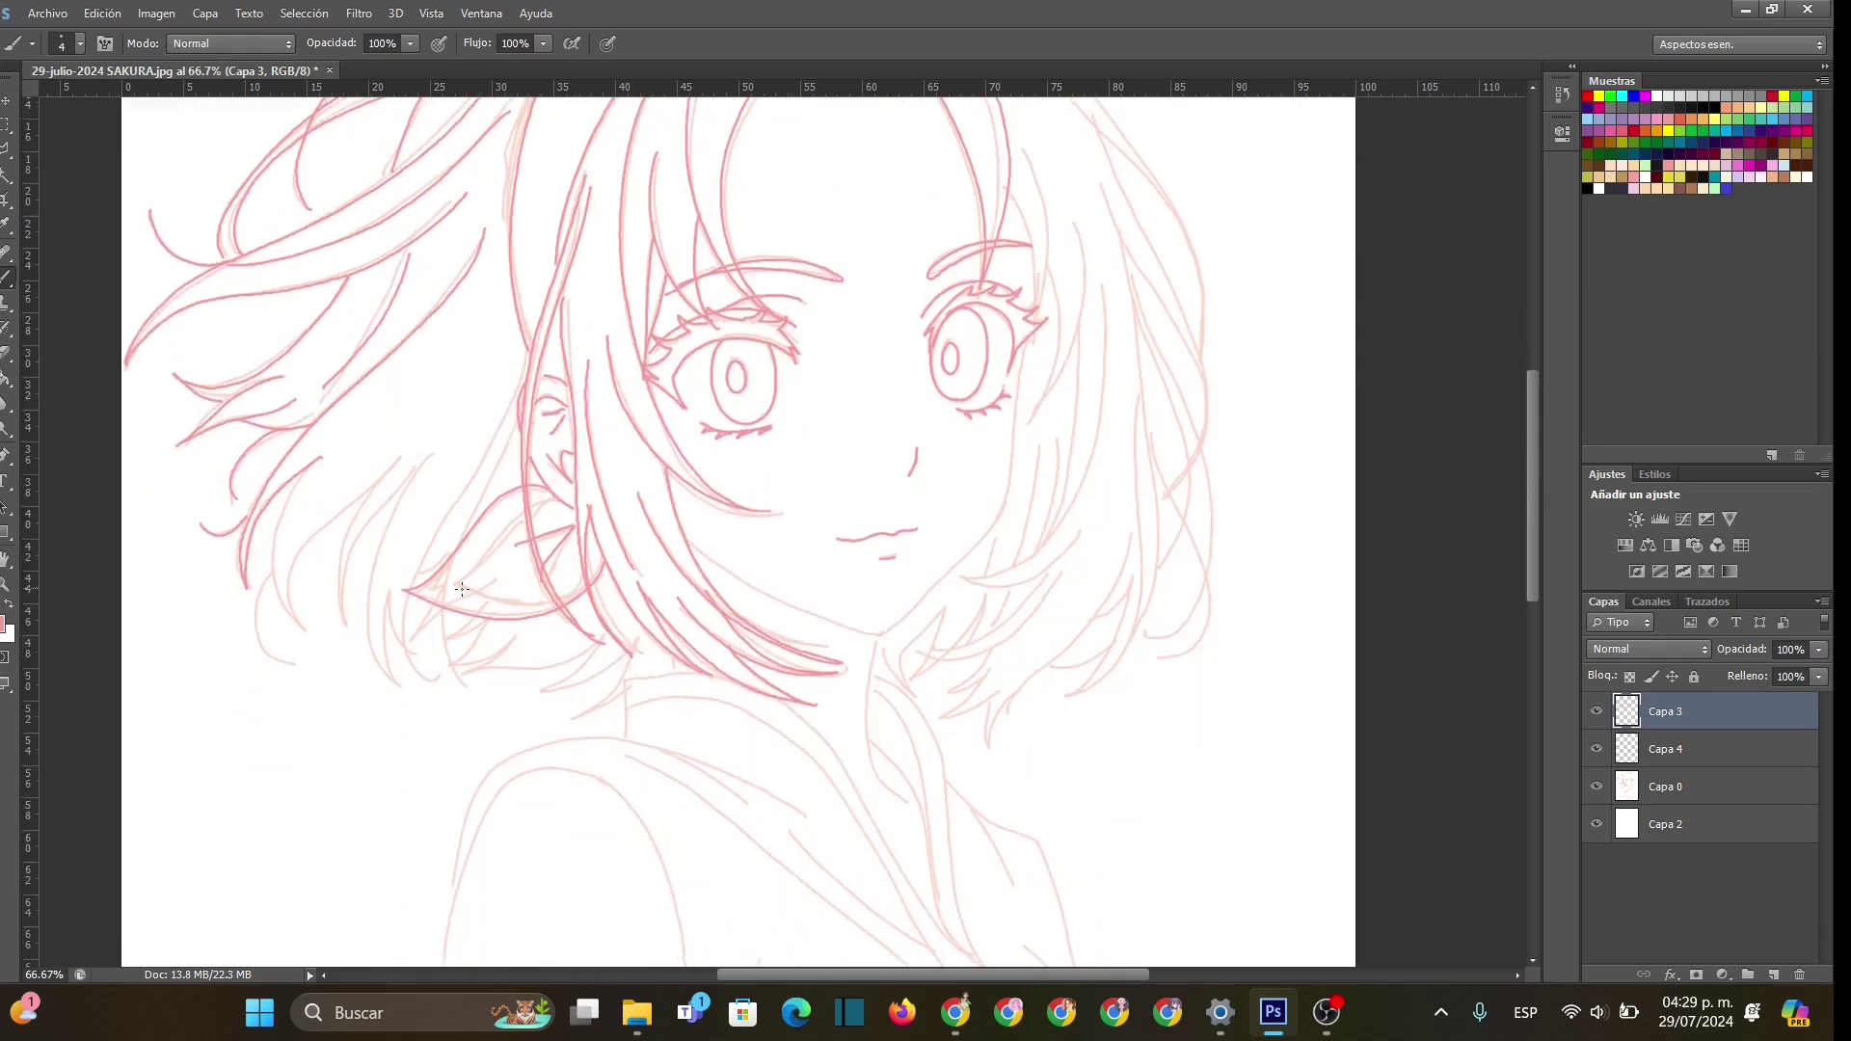
mouse_move(318, 461)
mouse_down()
mouse_move(276, 559)
mouse_move(304, 628)
mouse_move(330, 525)
mouse_move(414, 439)
mouse_up()
mouse_move(366, 498)
mouse_down()
mouse_move(344, 547)
mouse_move(347, 642)
mouse_up()
mouse_move(347, 642)
mouse_down()
mouse_move(379, 518)
mouse_move(440, 445)
mouse_up()
mouse_move(274, 568)
mouse_down()
mouse_move(257, 632)
mouse_move(303, 668)
mouse_up()
mouse_move(396, 503)
mouse_down()
mouse_move(365, 587)
mouse_move(397, 688)
mouse_up()
mouse_move(387, 596)
mouse_down()
mouse_move(416, 660)
mouse_move(401, 592)
mouse_move(531, 359)
mouse_up()
drag(401, 648, 442, 666)
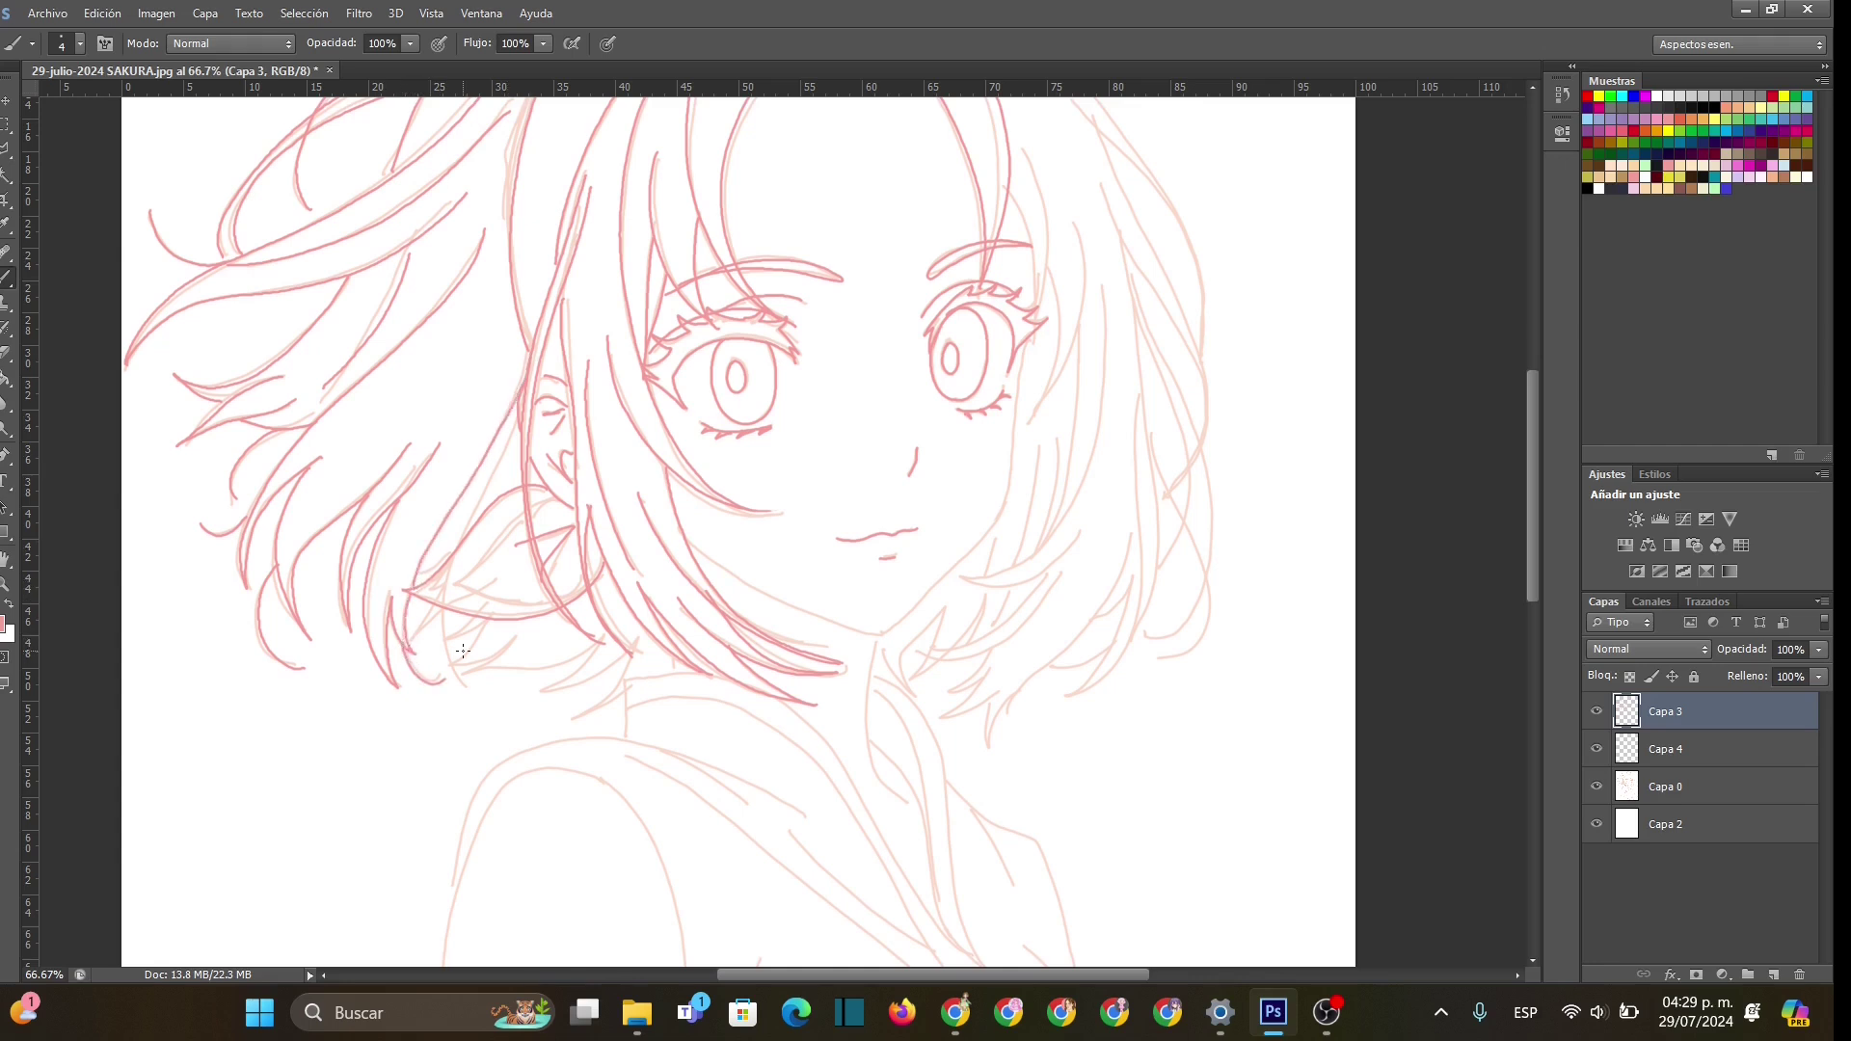
- Trace the strands around and below the ribbon and the short neck lines beneath them
drag(408, 581, 451, 554)
drag(530, 458, 467, 525)
mouse_move(414, 643)
mouse_down()
mouse_move(448, 609)
mouse_move(482, 622)
mouse_move(452, 662)
mouse_move(511, 642)
mouse_move(465, 673)
mouse_move(588, 652)
mouse_move(578, 677)
mouse_move(630, 649)
mouse_move(597, 706)
mouse_move(624, 738)
mouse_up()
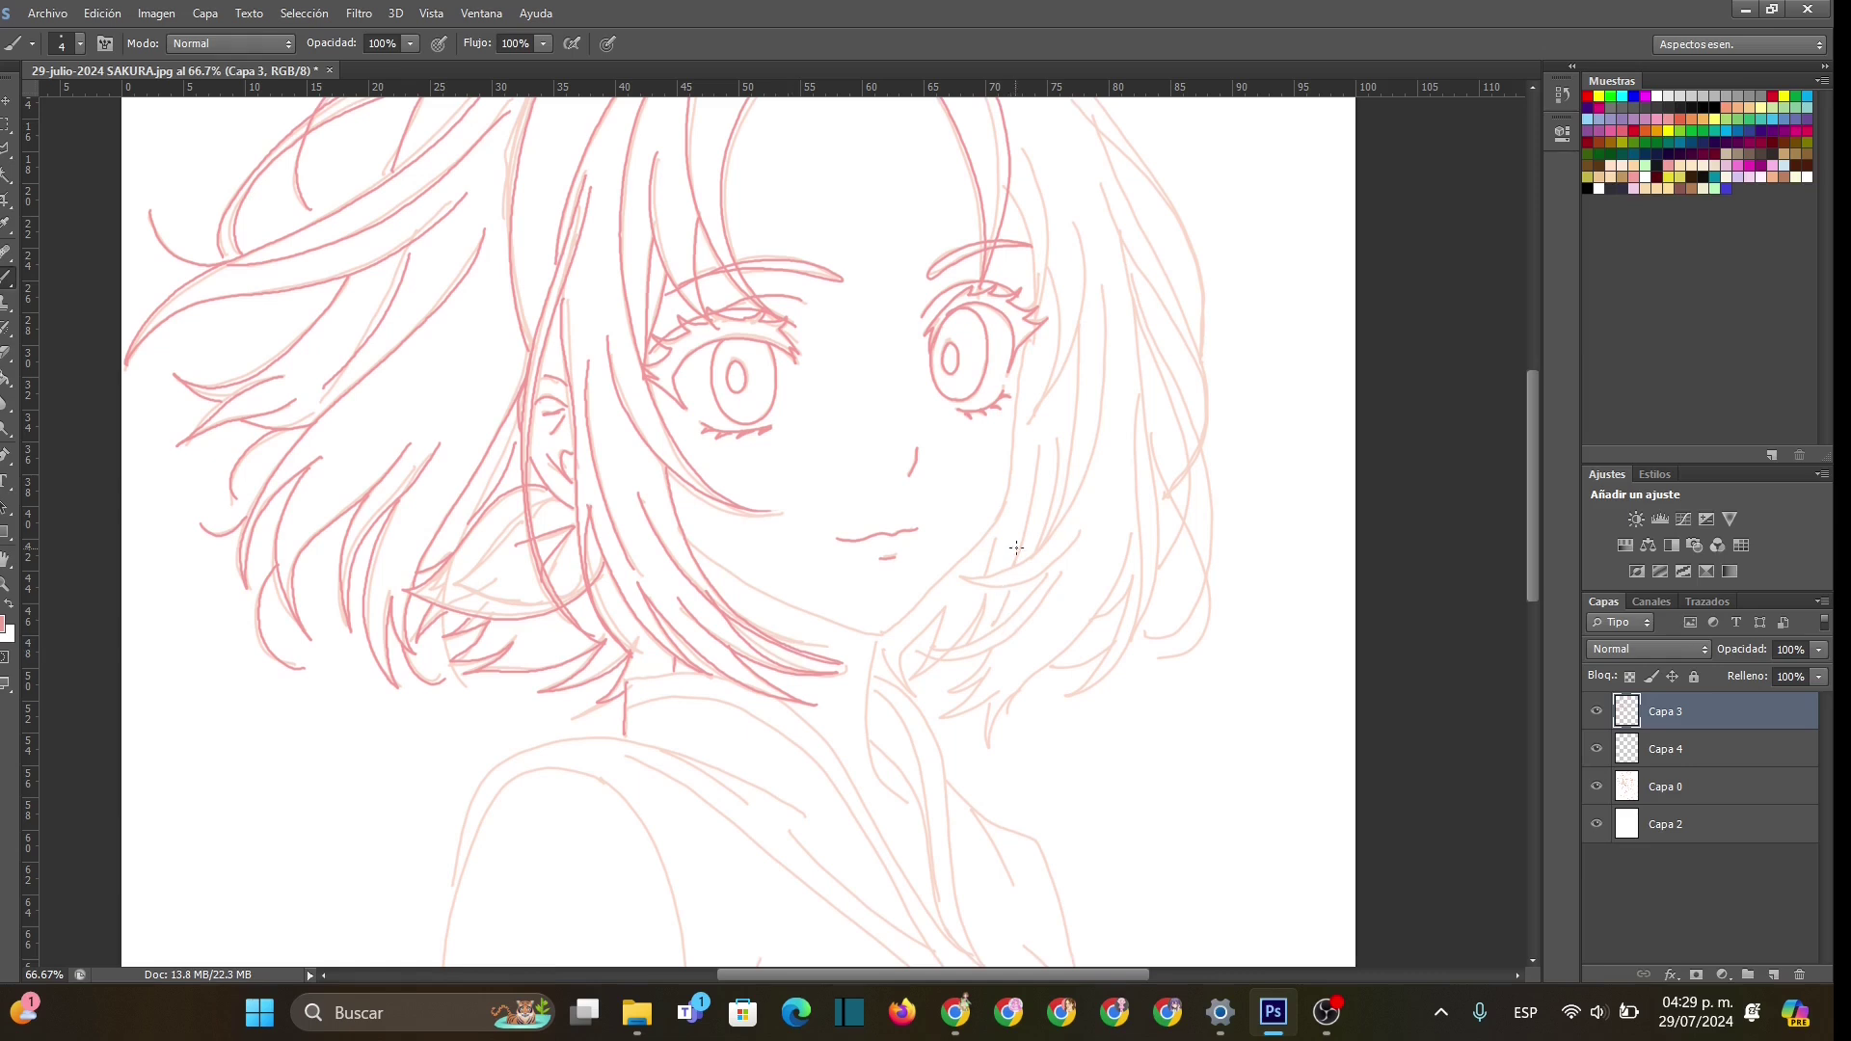
- Draw a narrow double-line band with rounded ends across the upper arm
drag(1531, 501, 1526, 605)
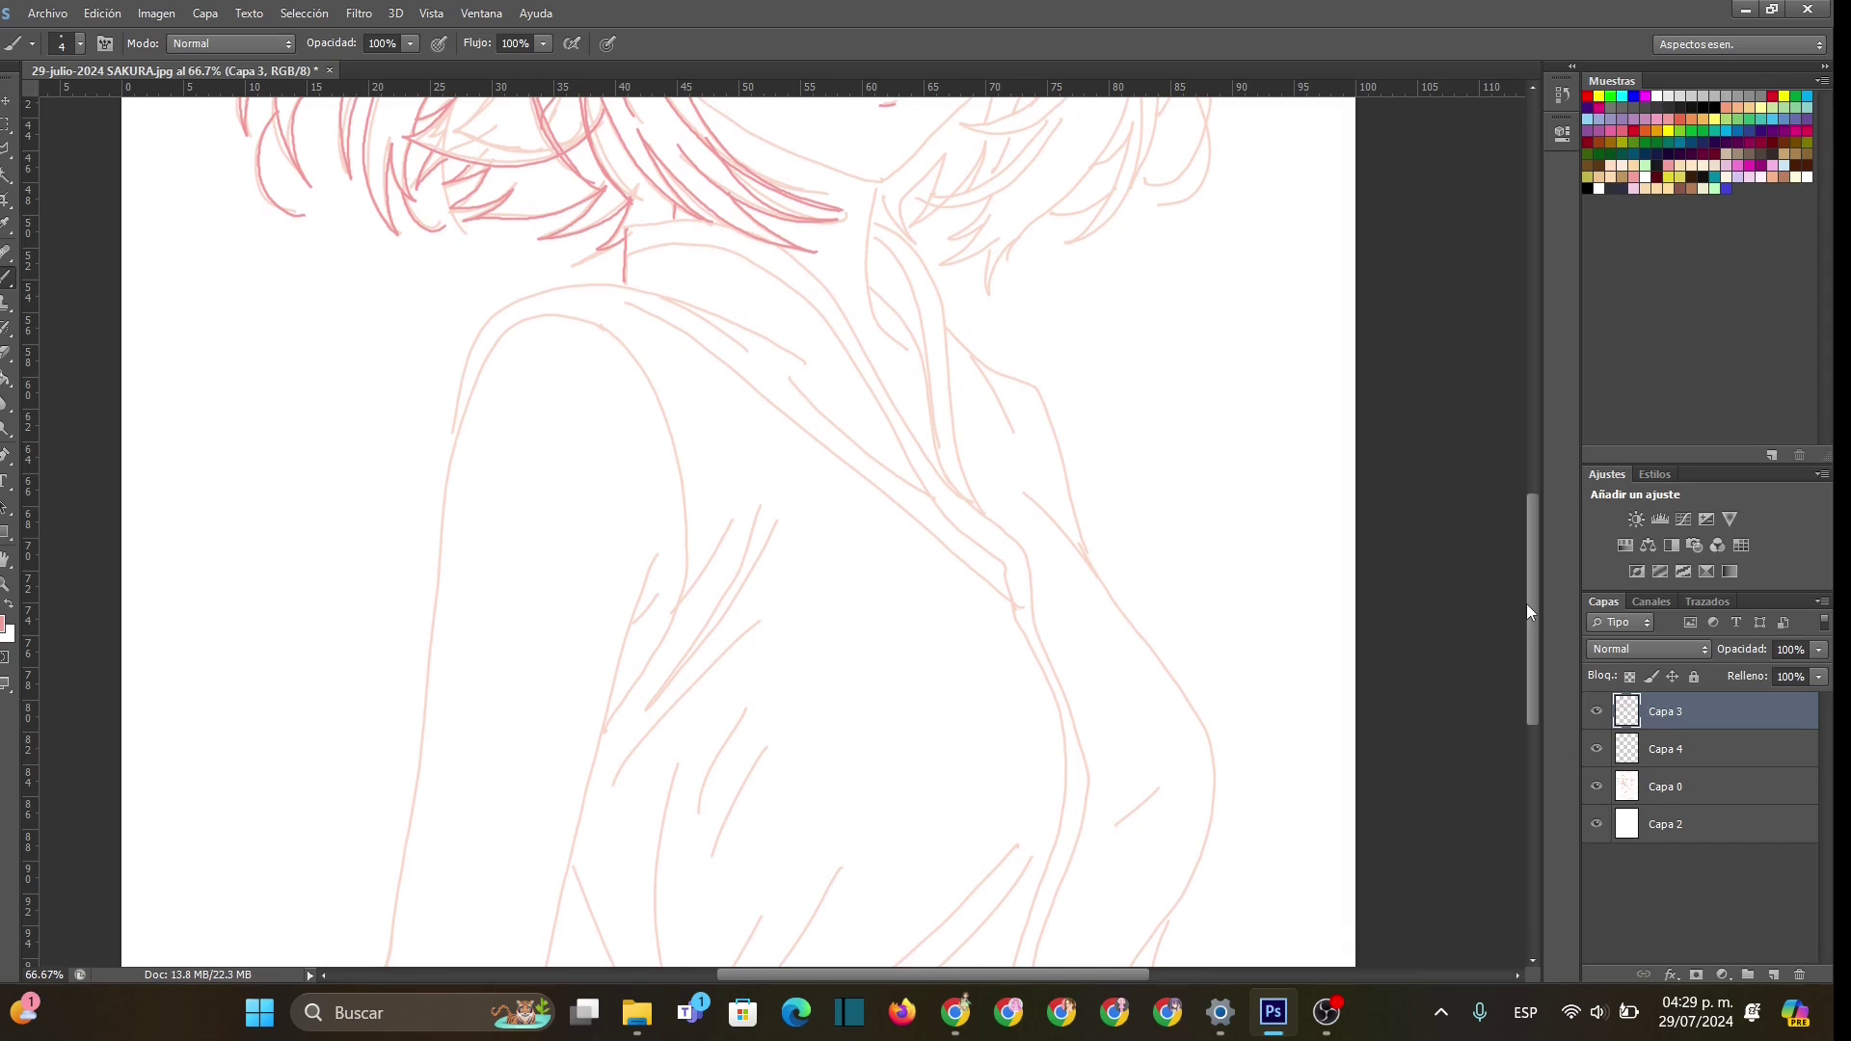
drag(1527, 609, 1536, 648)
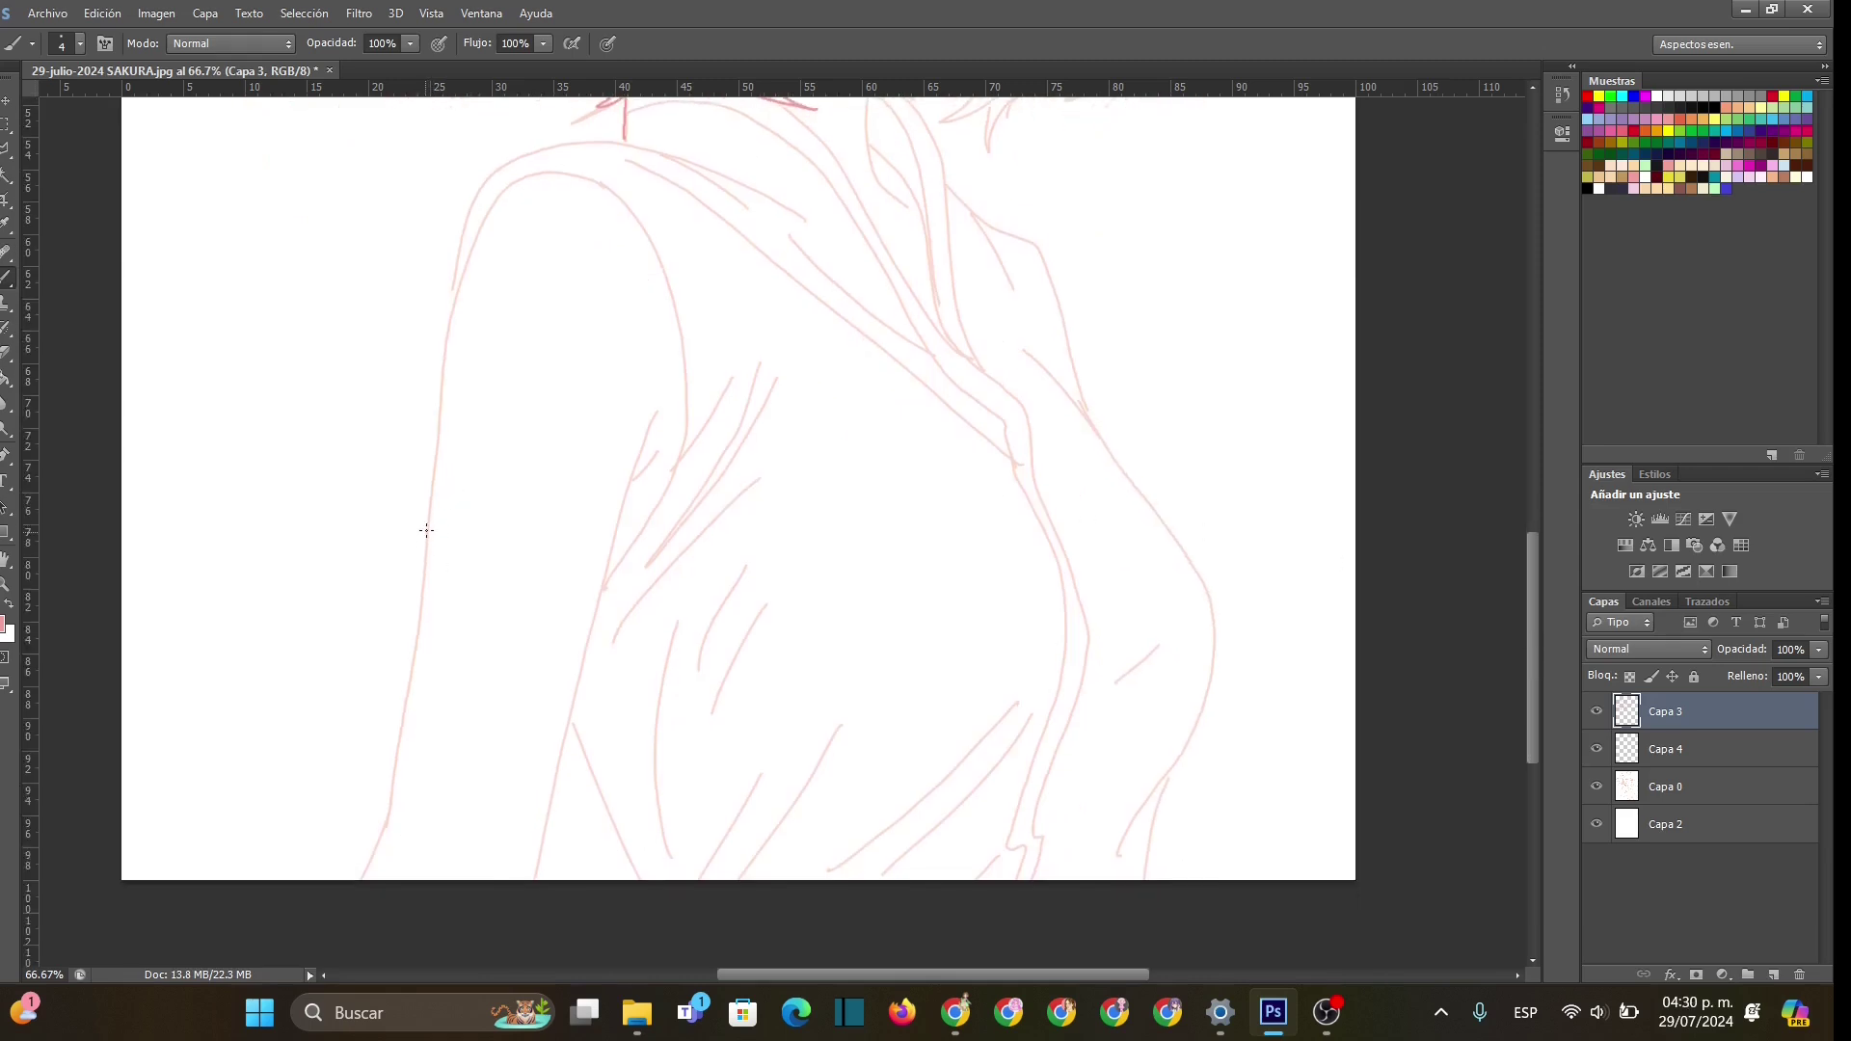
drag(423, 532, 616, 548)
mouse_move(427, 528)
mouse_down()
mouse_move(416, 537)
mouse_move(503, 567)
mouse_move(588, 571)
mouse_move(621, 547)
mouse_up()
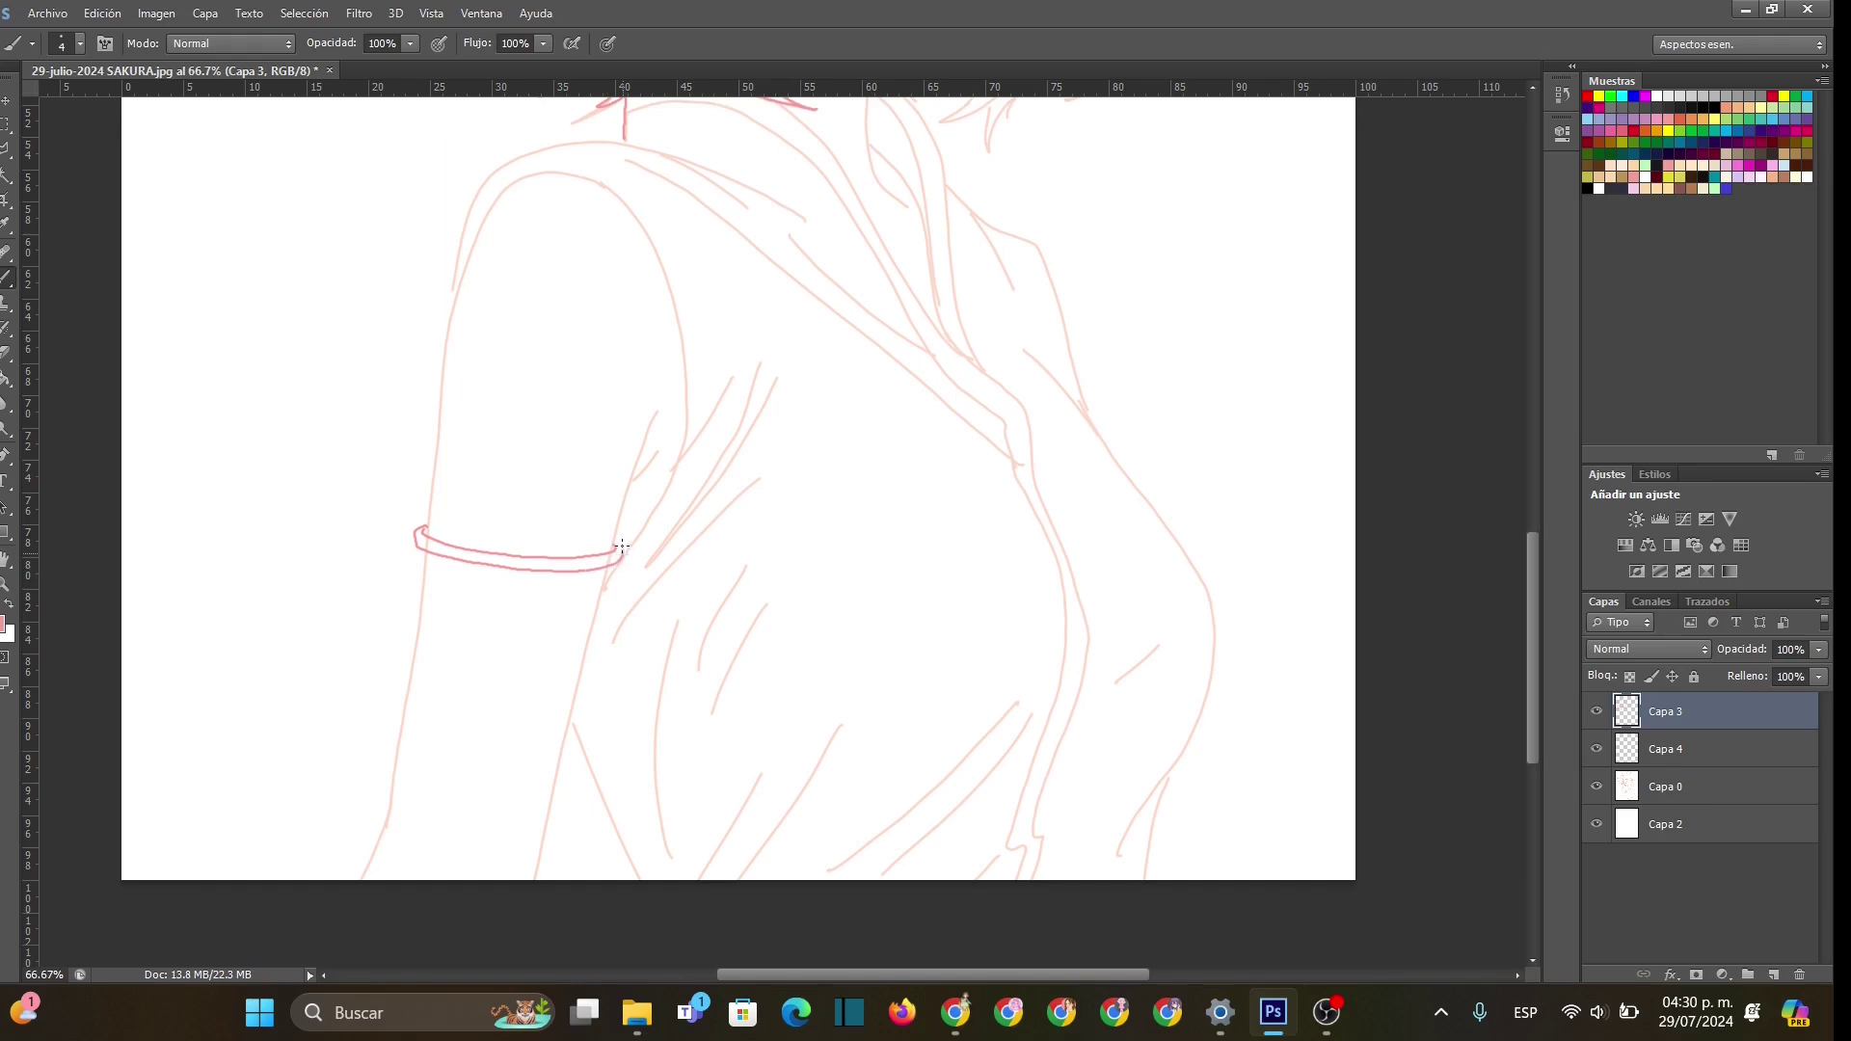
- Trace both sides of the arm below the band down to the canvas edge, plus the elbow folds and armpit creases
drag(418, 553, 345, 926)
drag(615, 567, 547, 885)
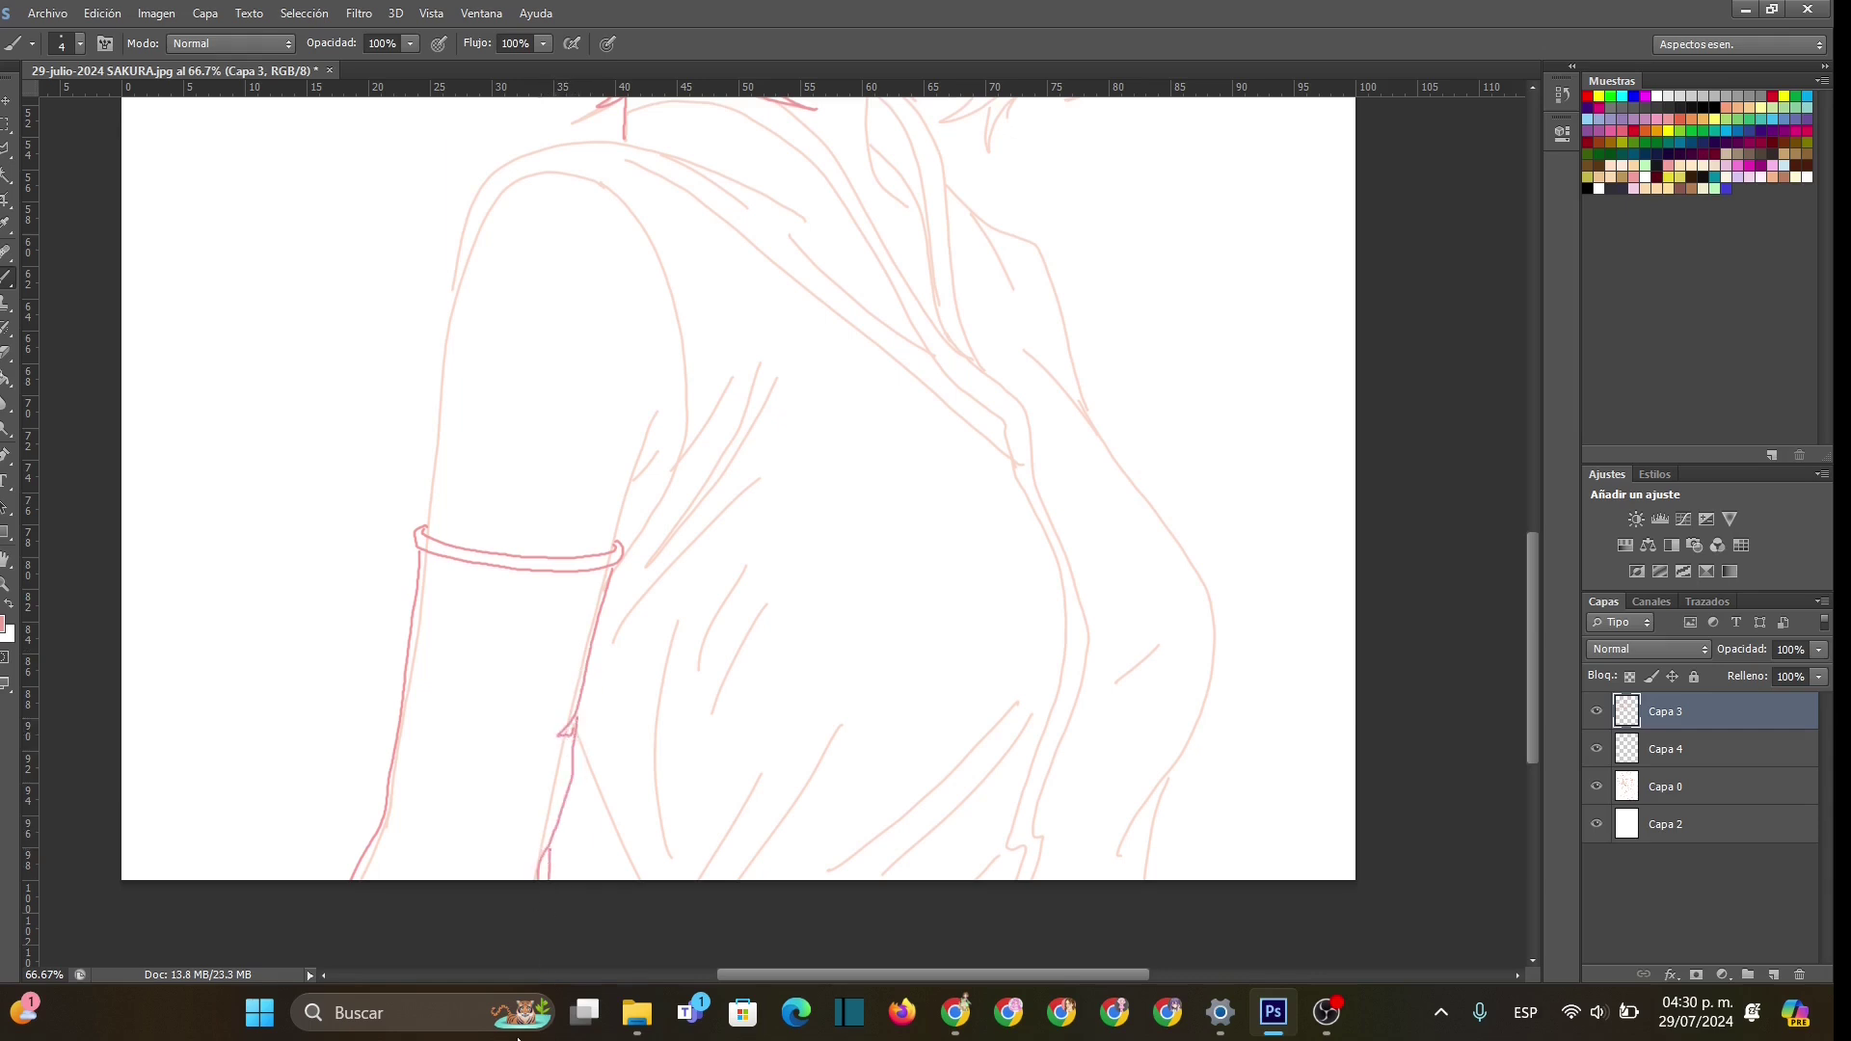
drag(389, 831, 393, 872)
drag(576, 735, 642, 879)
drag(660, 408, 610, 553)
drag(658, 449, 632, 488)
mouse_move(599, 181)
mouse_down()
mouse_move(521, 181)
mouse_move(483, 220)
mouse_move(440, 354)
mouse_move(424, 529)
mouse_up()
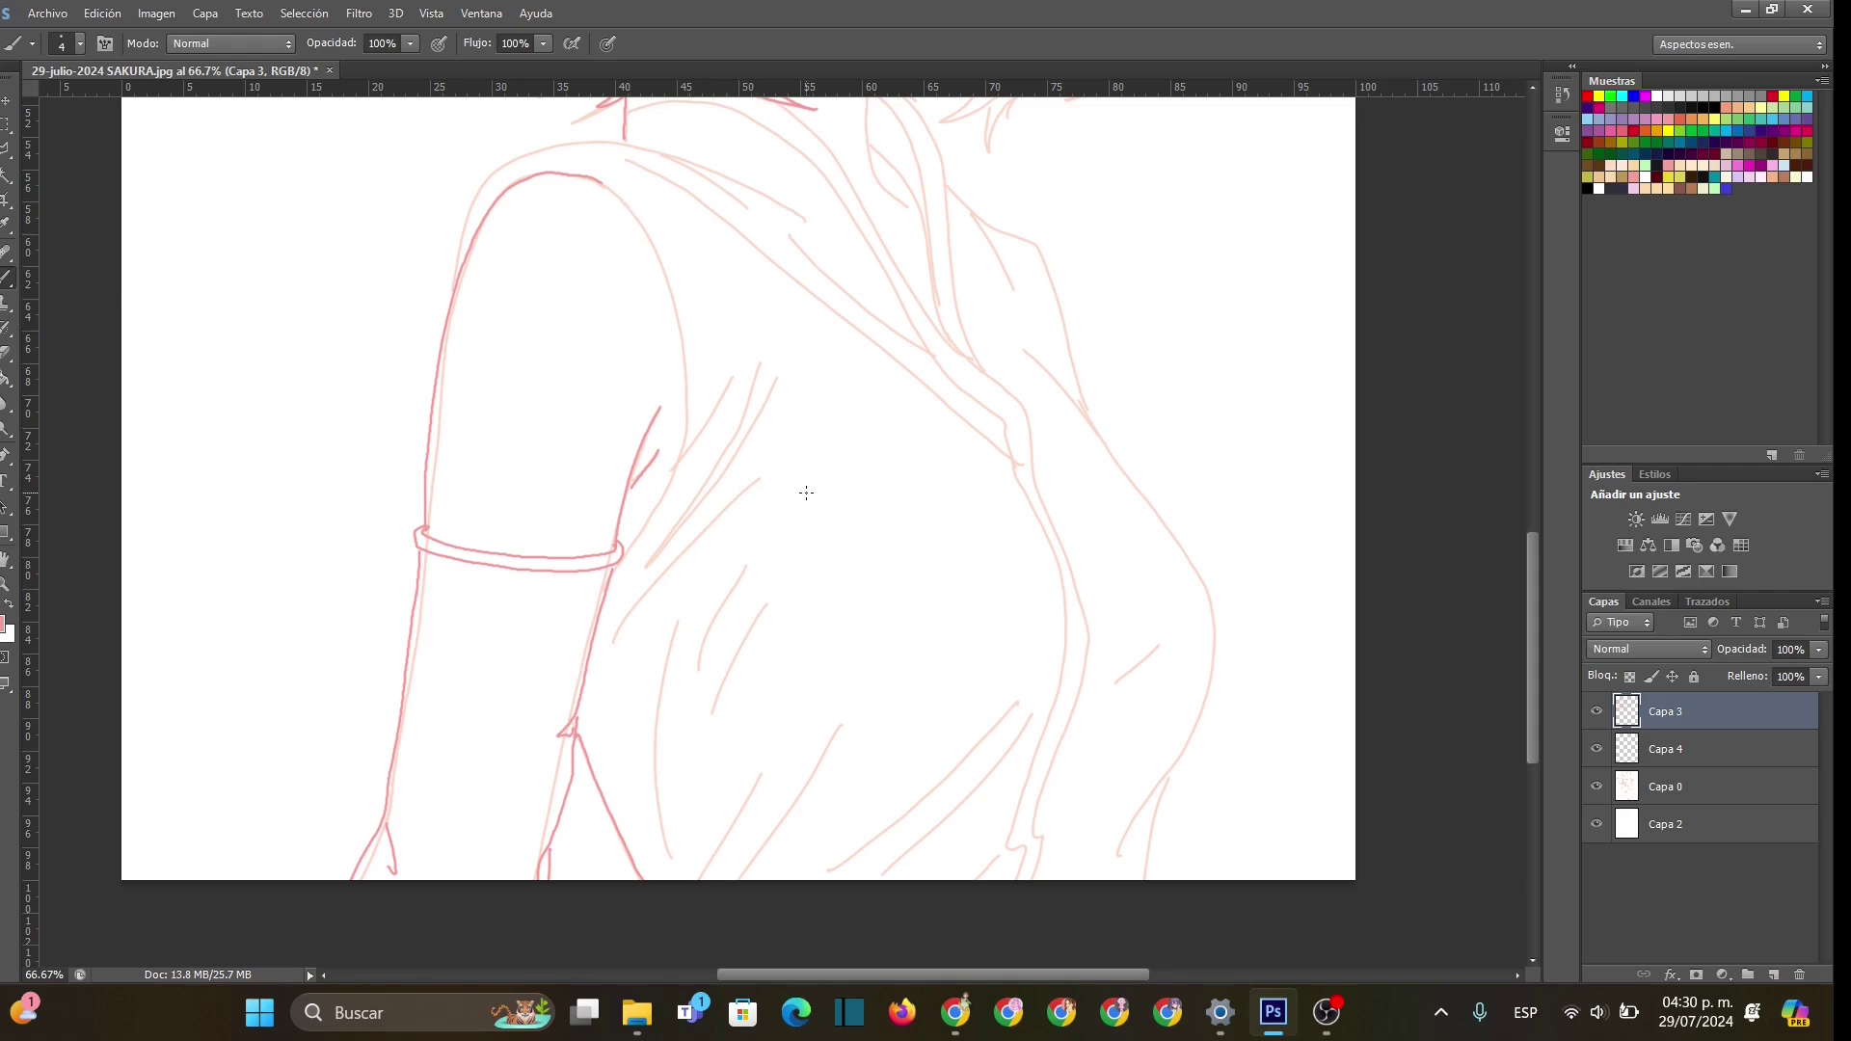
key(ctrl+z)
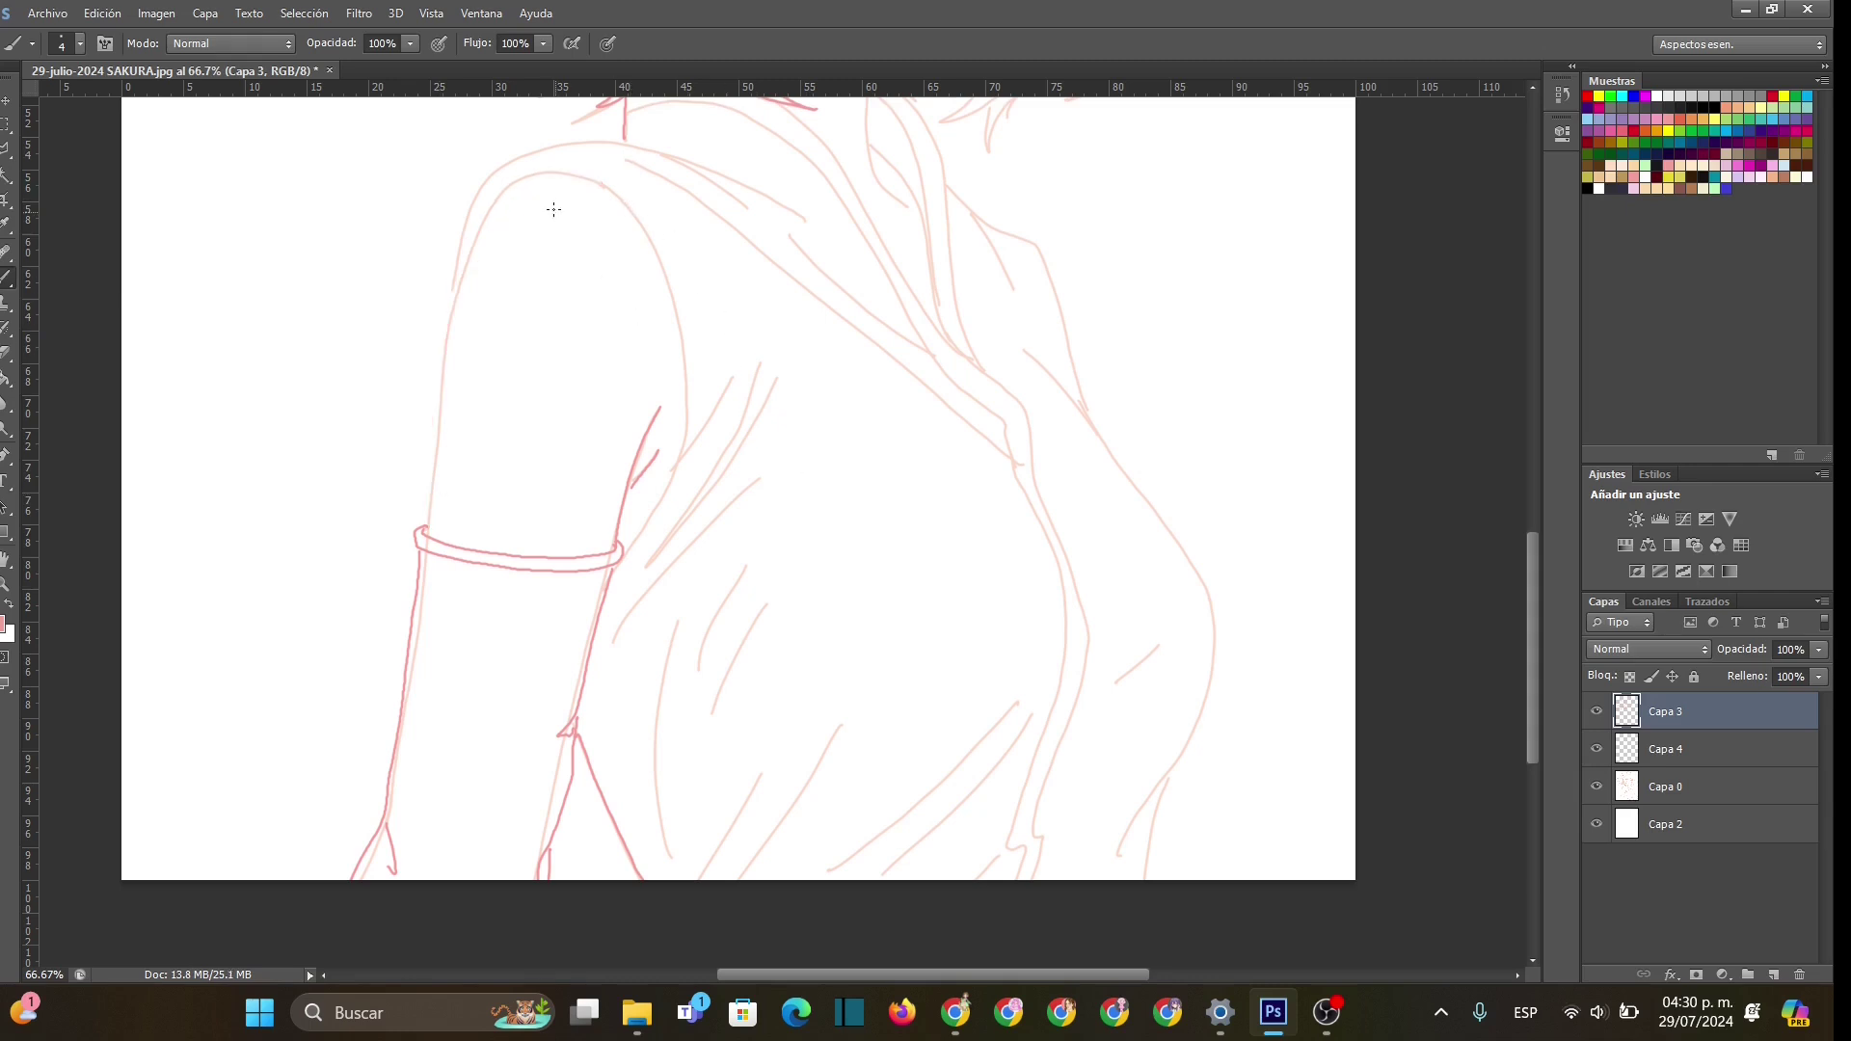
mouse_move(591, 179)
mouse_down()
mouse_move(501, 194)
mouse_move(474, 245)
mouse_move(433, 512)
mouse_up()
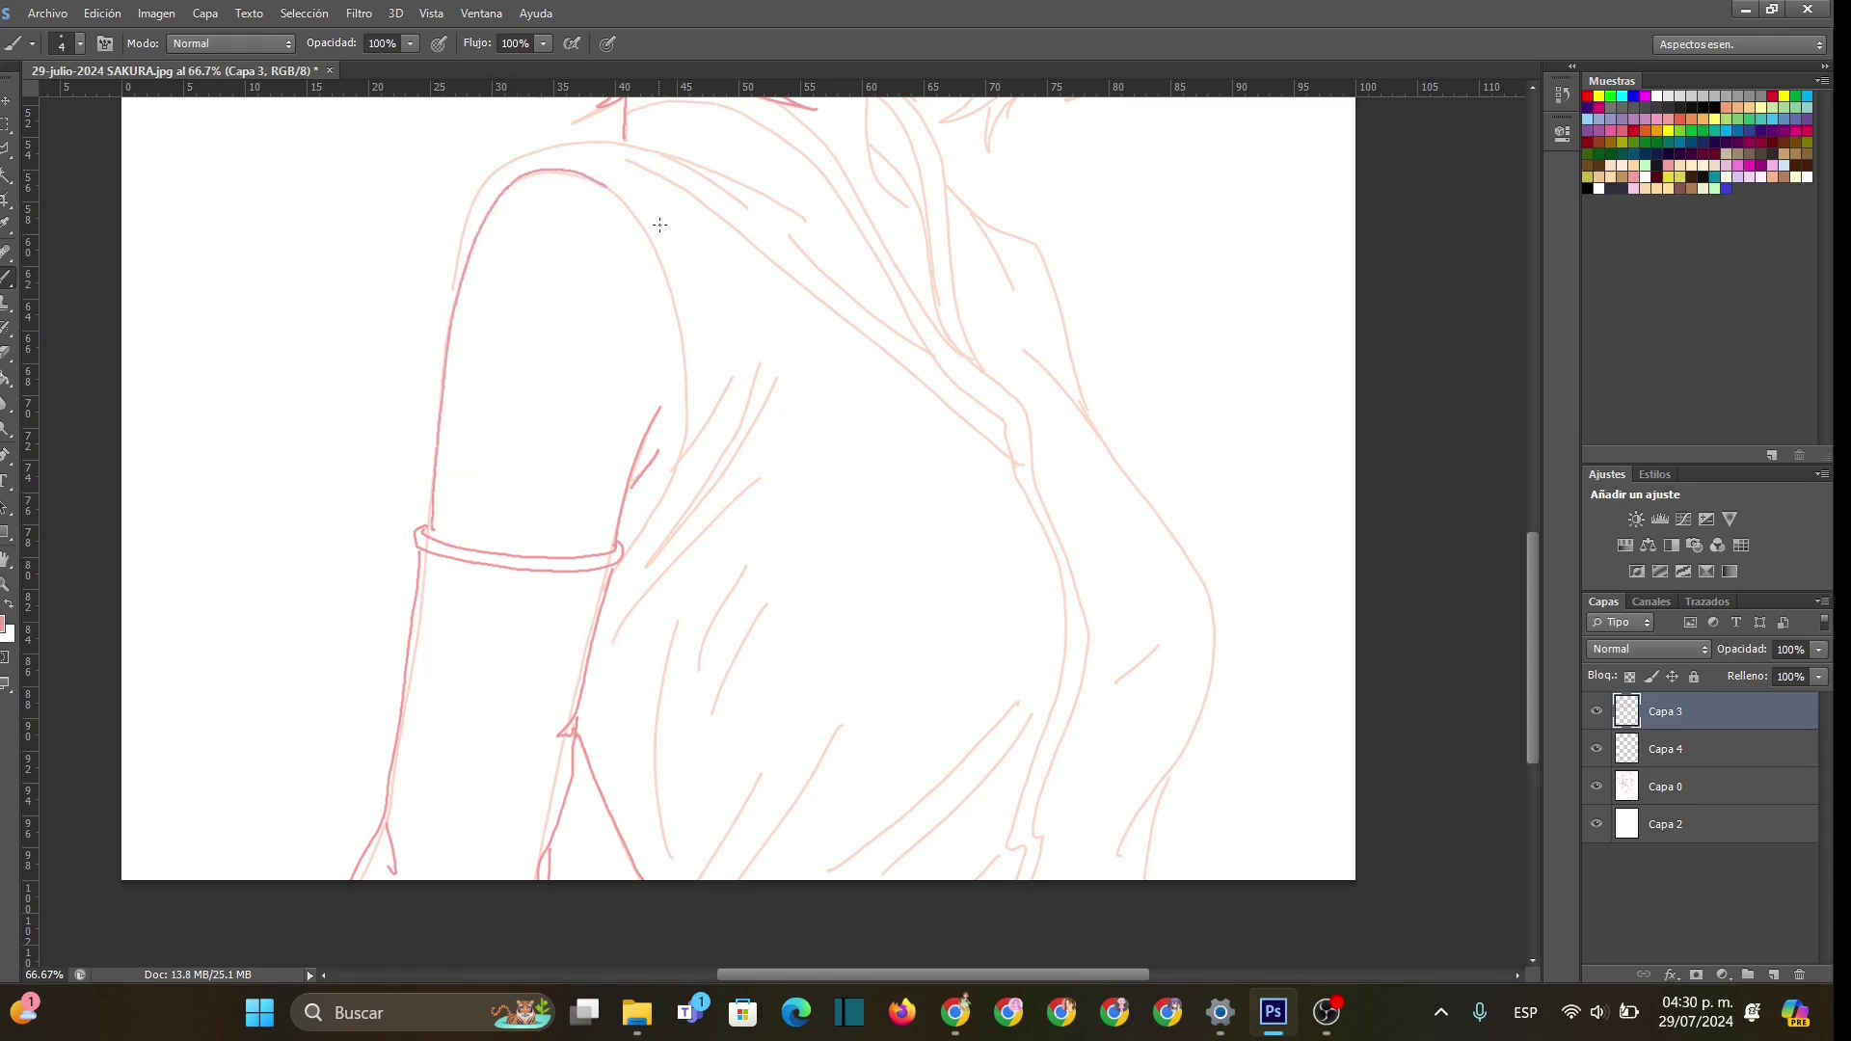
mouse_move(610, 191)
mouse_down()
mouse_move(664, 275)
mouse_move(690, 403)
mouse_up()
key(ctrl+z)
key(ctrl+z)
key(ctrl+z)
key(ctrl+z)
key(ctrl+z)
key(ctrl+z)
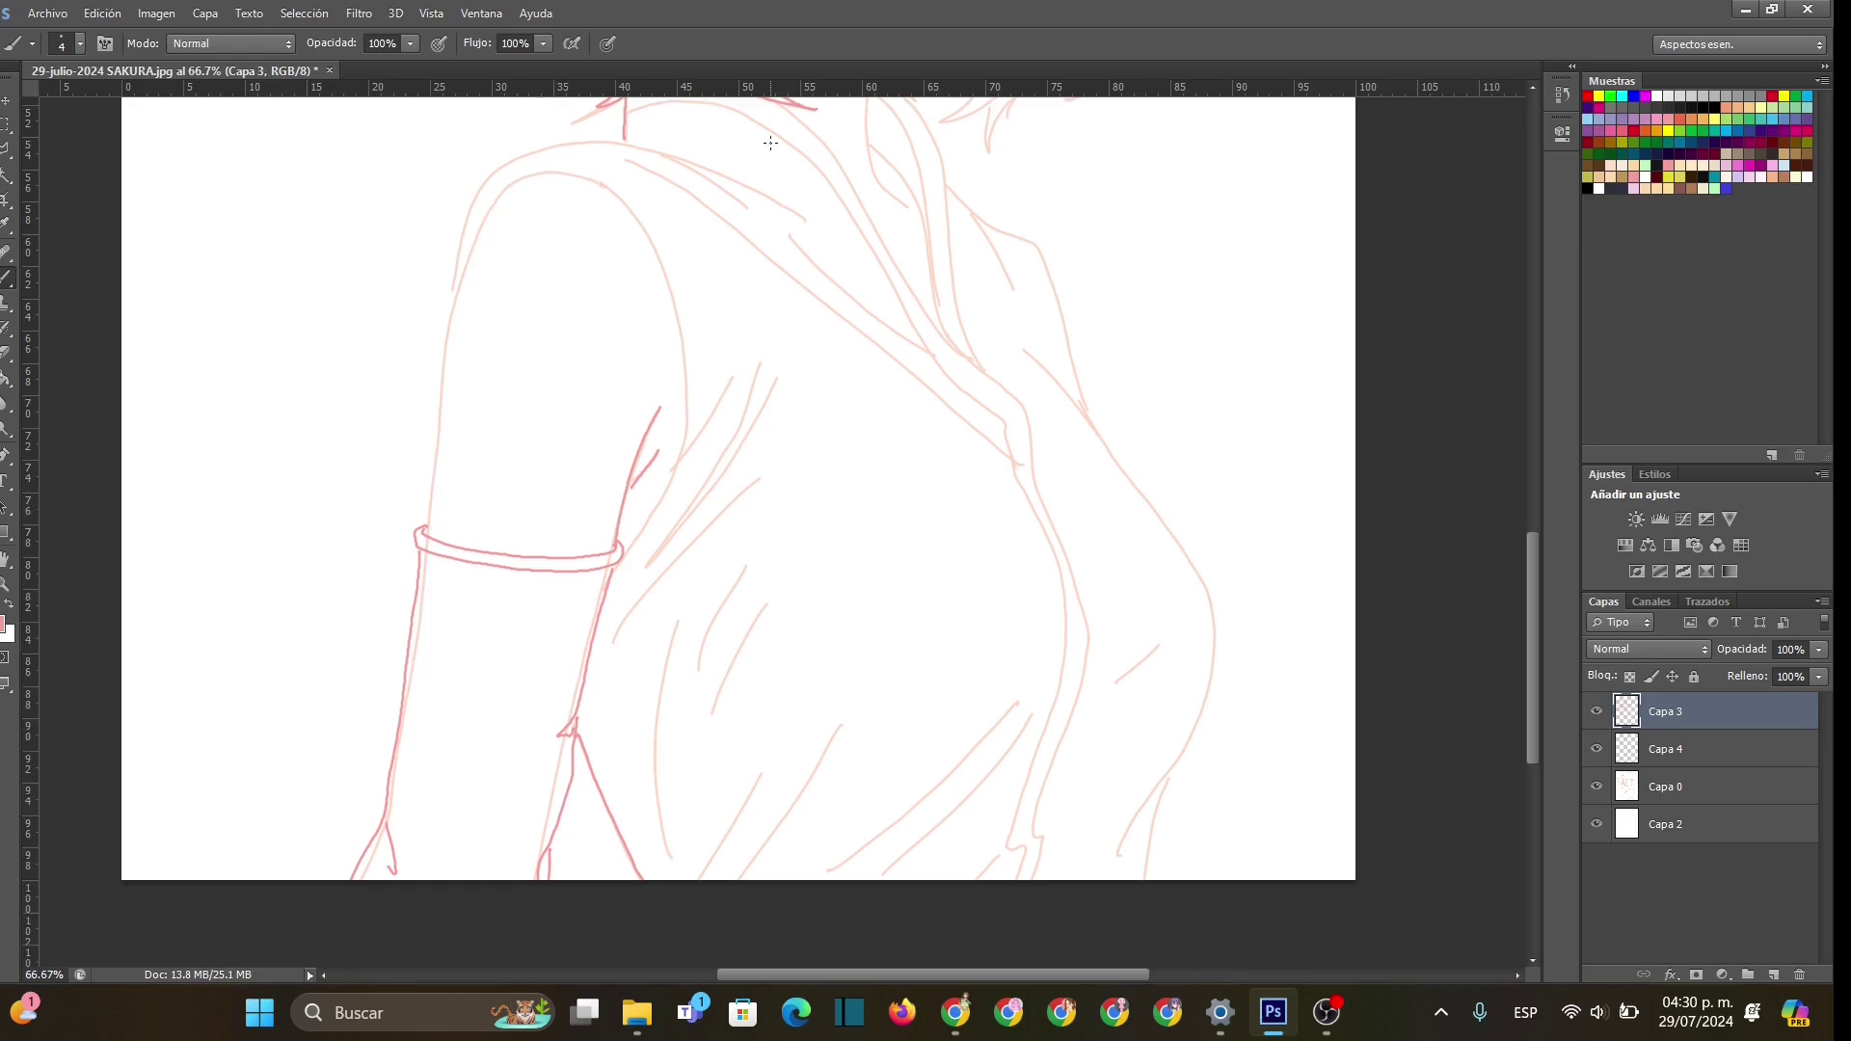
- Trace the rounded sleeve opening over the shoulder to the armpit and the arm's outer edge down to the band
mouse_move(452, 298)
mouse_down()
mouse_move(479, 227)
mouse_move(534, 173)
mouse_move(624, 205)
mouse_move(668, 291)
mouse_move(681, 398)
mouse_move(630, 548)
mouse_up()
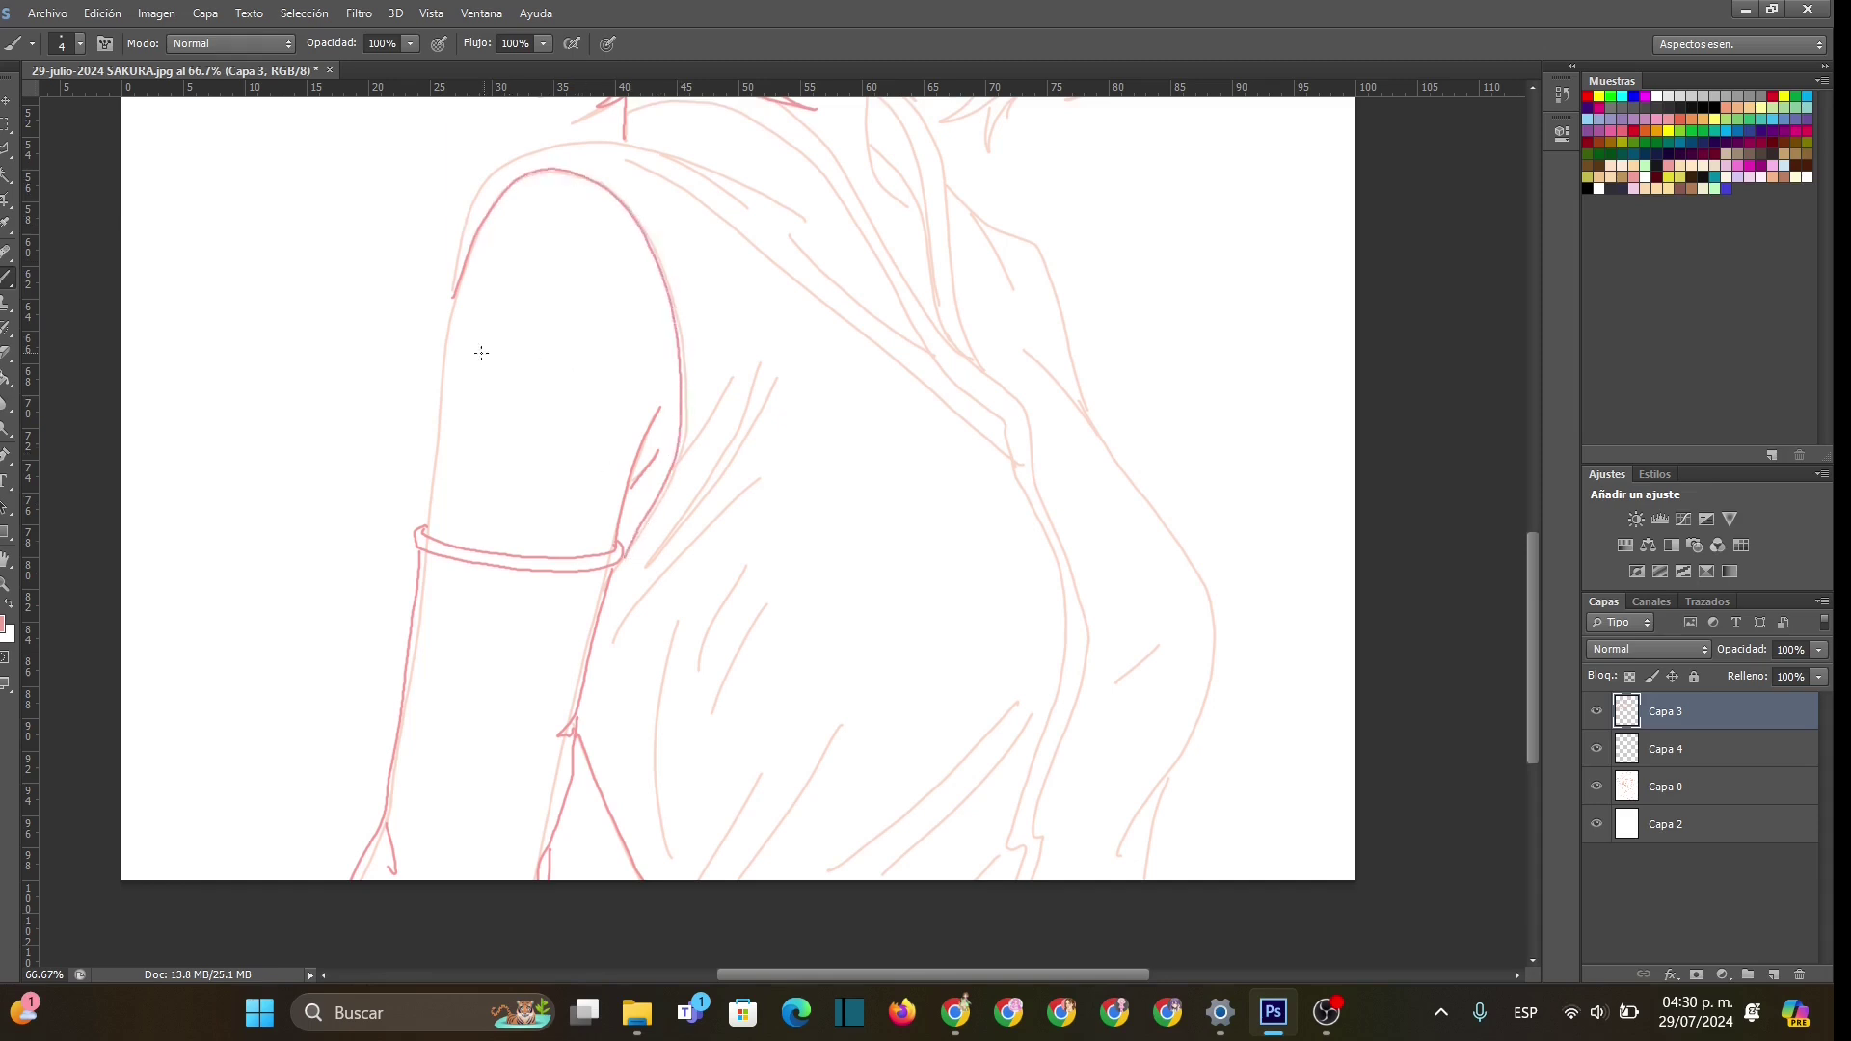
mouse_move(449, 328)
mouse_down()
mouse_move(425, 526)
mouse_move(432, 509)
mouse_up()
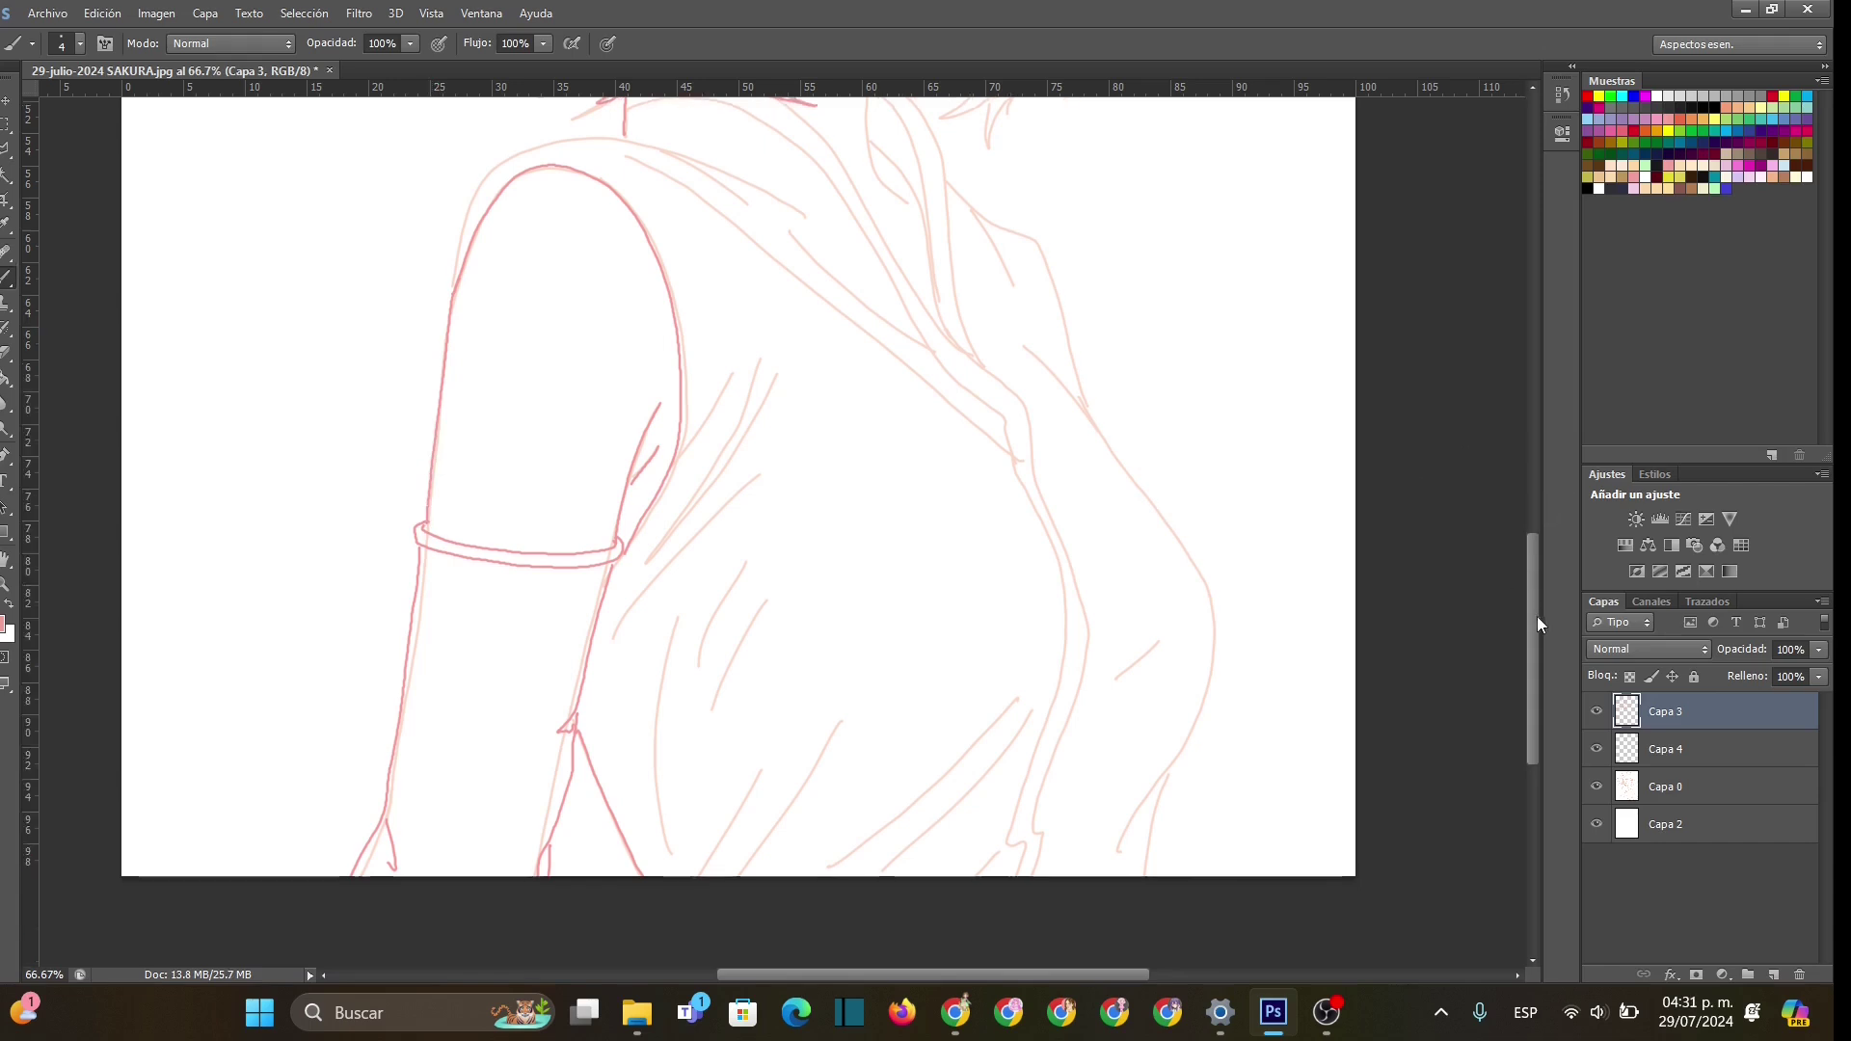
- Trace the outer contour of the far arm down to the canvas edge, with its elbow fold and short inner crease
scroll(1533, 597, down, 3)
mouse_move(1031, 217)
mouse_down()
mouse_move(1197, 440)
mouse_move(1218, 544)
mouse_move(1184, 631)
mouse_up()
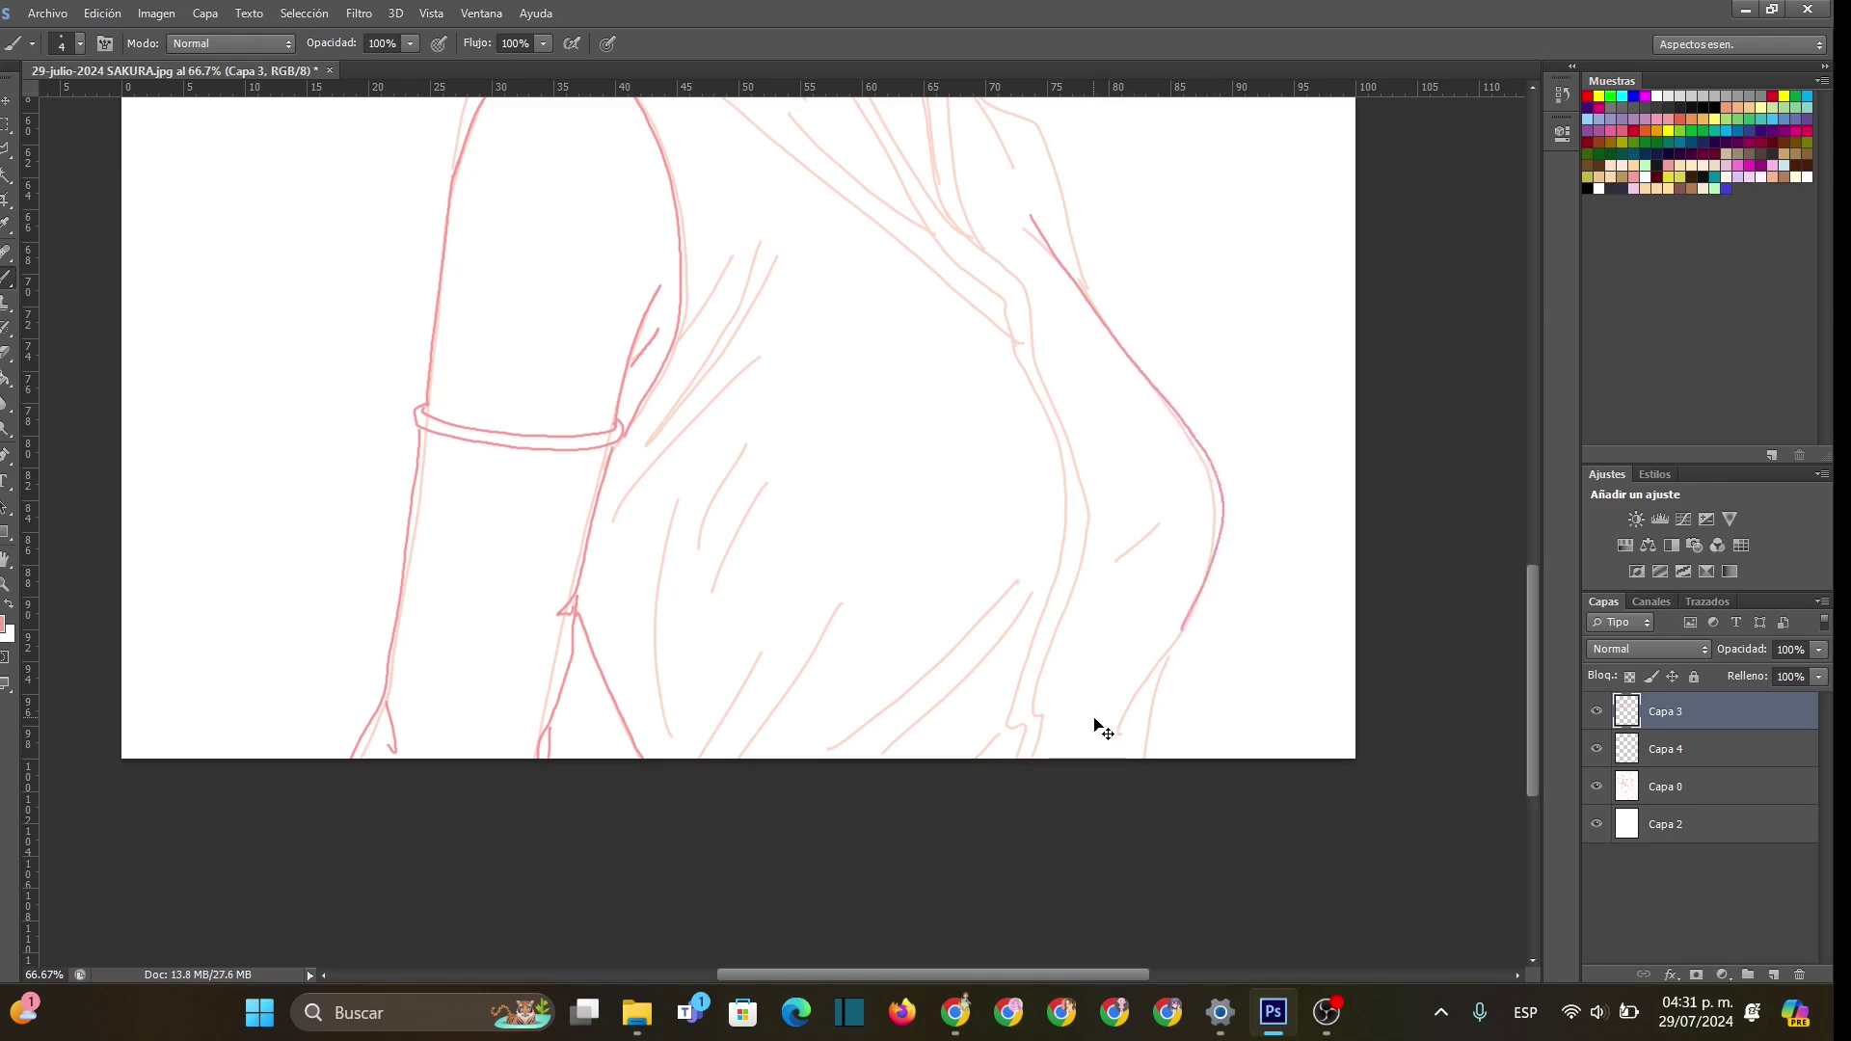
key(ctrl+z)
mouse_move(1037, 221)
mouse_down()
mouse_move(1207, 476)
mouse_move(1199, 604)
mouse_move(1119, 710)
mouse_move(1159, 676)
mouse_move(1143, 760)
mouse_up()
drag(1119, 557, 1156, 527)
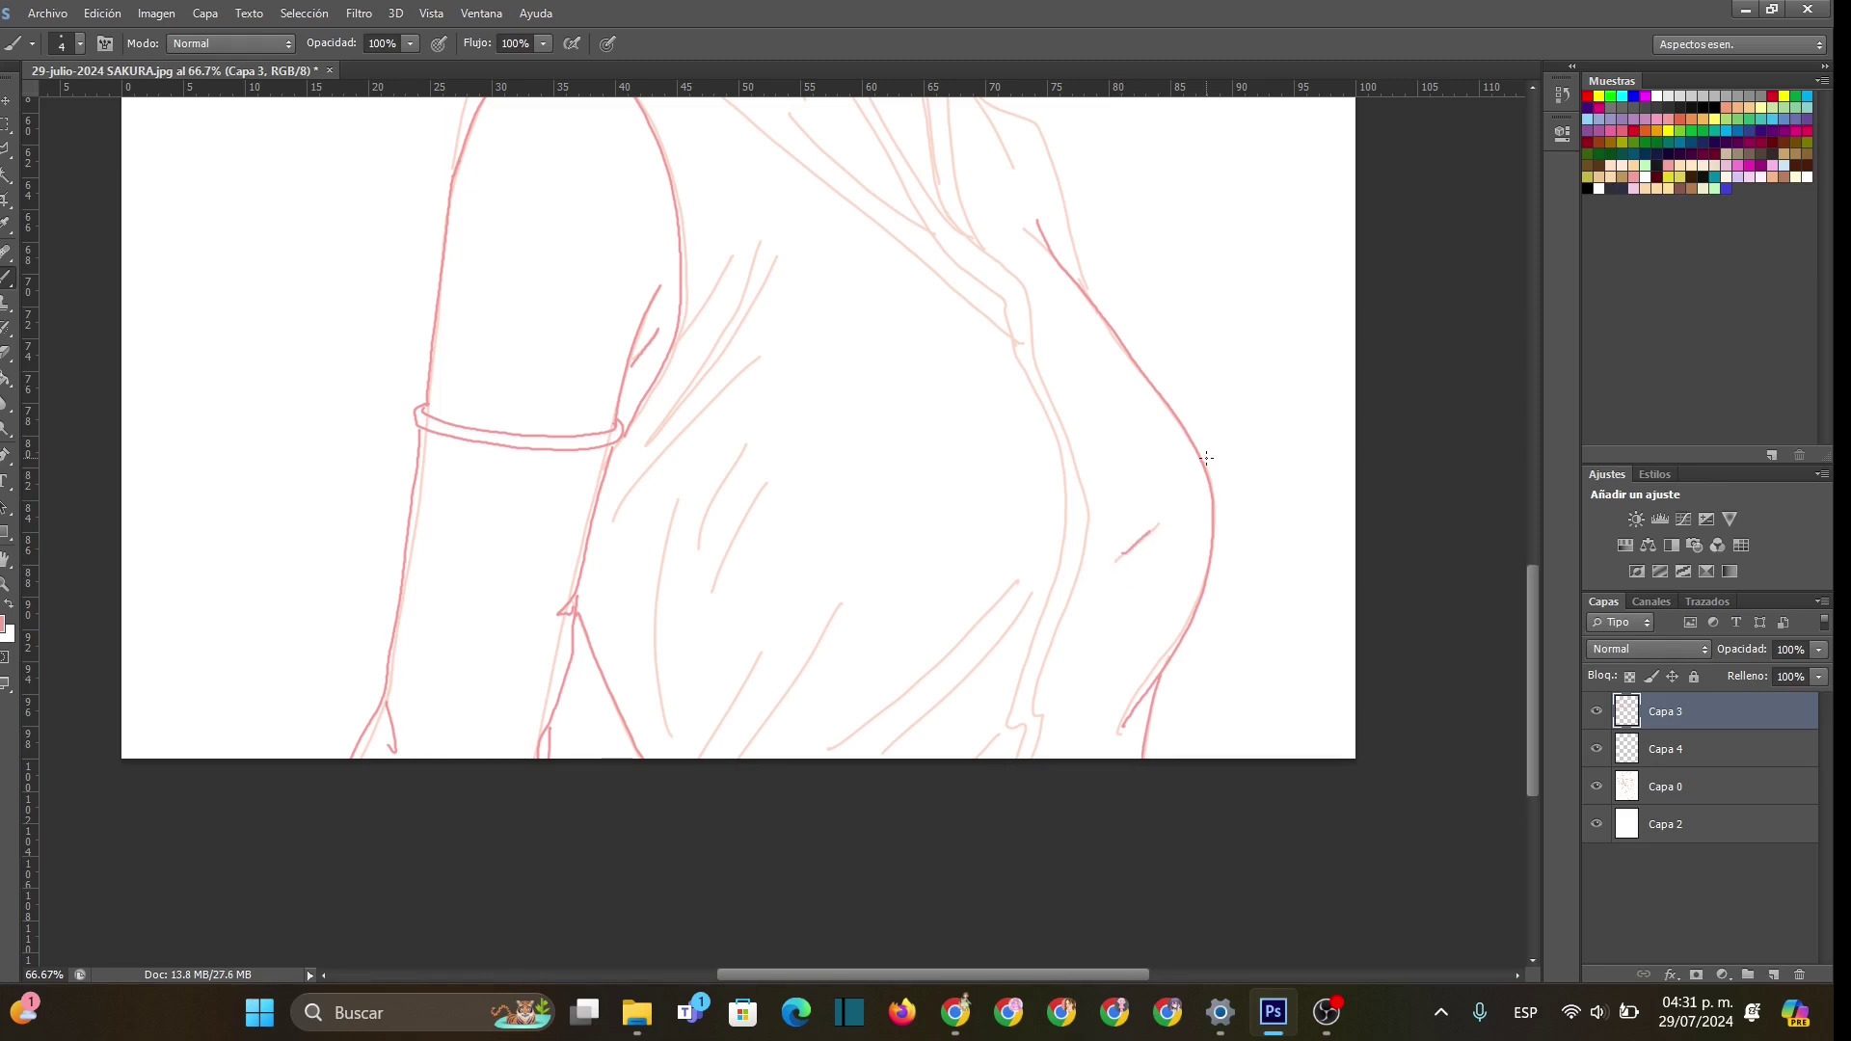
- Trace the diagonal fabric folds along the garment's lower edge and the long curved fold beside the arm
drag(975, 761, 970, 766)
drag(821, 753, 1012, 623)
drag(880, 745, 1022, 576)
drag(762, 652, 699, 758)
drag(838, 607, 745, 750)
drag(676, 502, 662, 730)
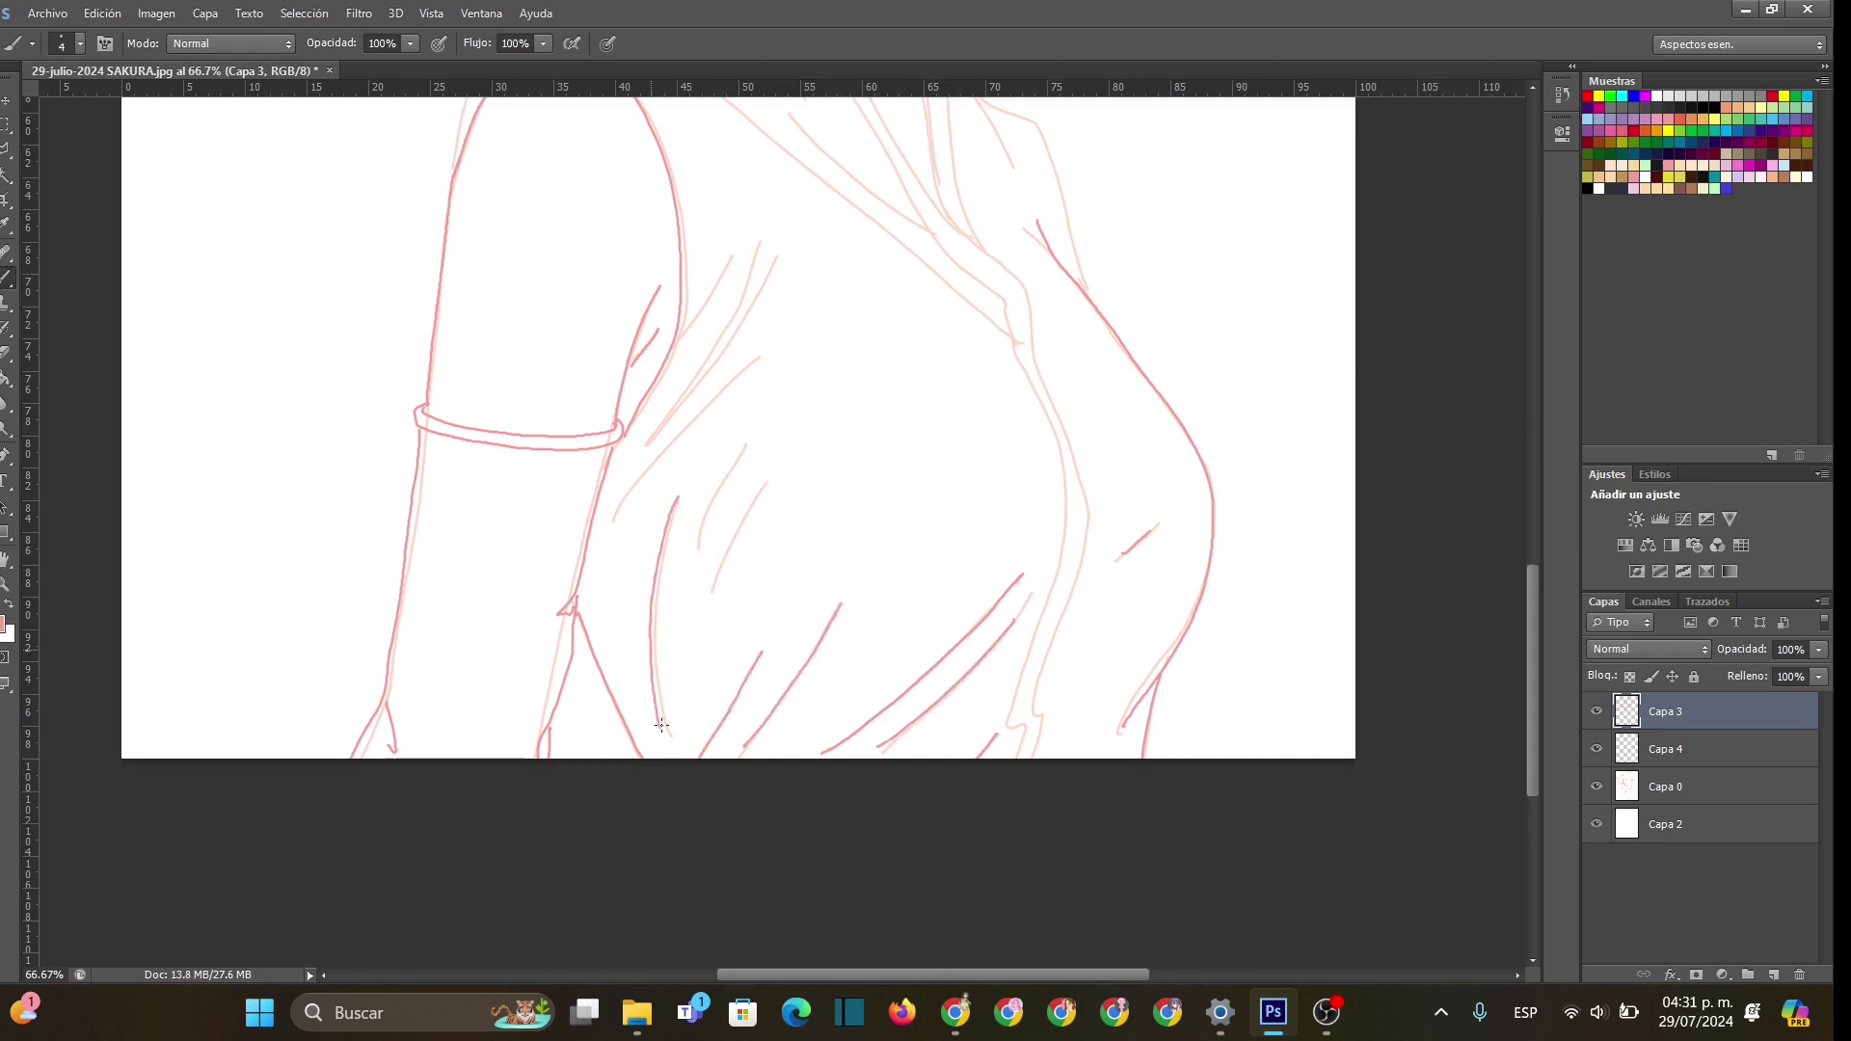
- Trace the short chest creases and the diagonal fabric folds radiating from the armpit
drag(696, 544, 753, 439)
drag(712, 587, 767, 483)
drag(616, 513, 770, 358)
mouse_move(646, 445)
mouse_down()
mouse_move(781, 252)
mouse_move(660, 428)
mouse_up()
drag(735, 247, 684, 331)
- Trace the far shoulder with its creases, and the neck and garment's front edge from the chin to the canvas bottom
scroll(1533, 544, up, 5)
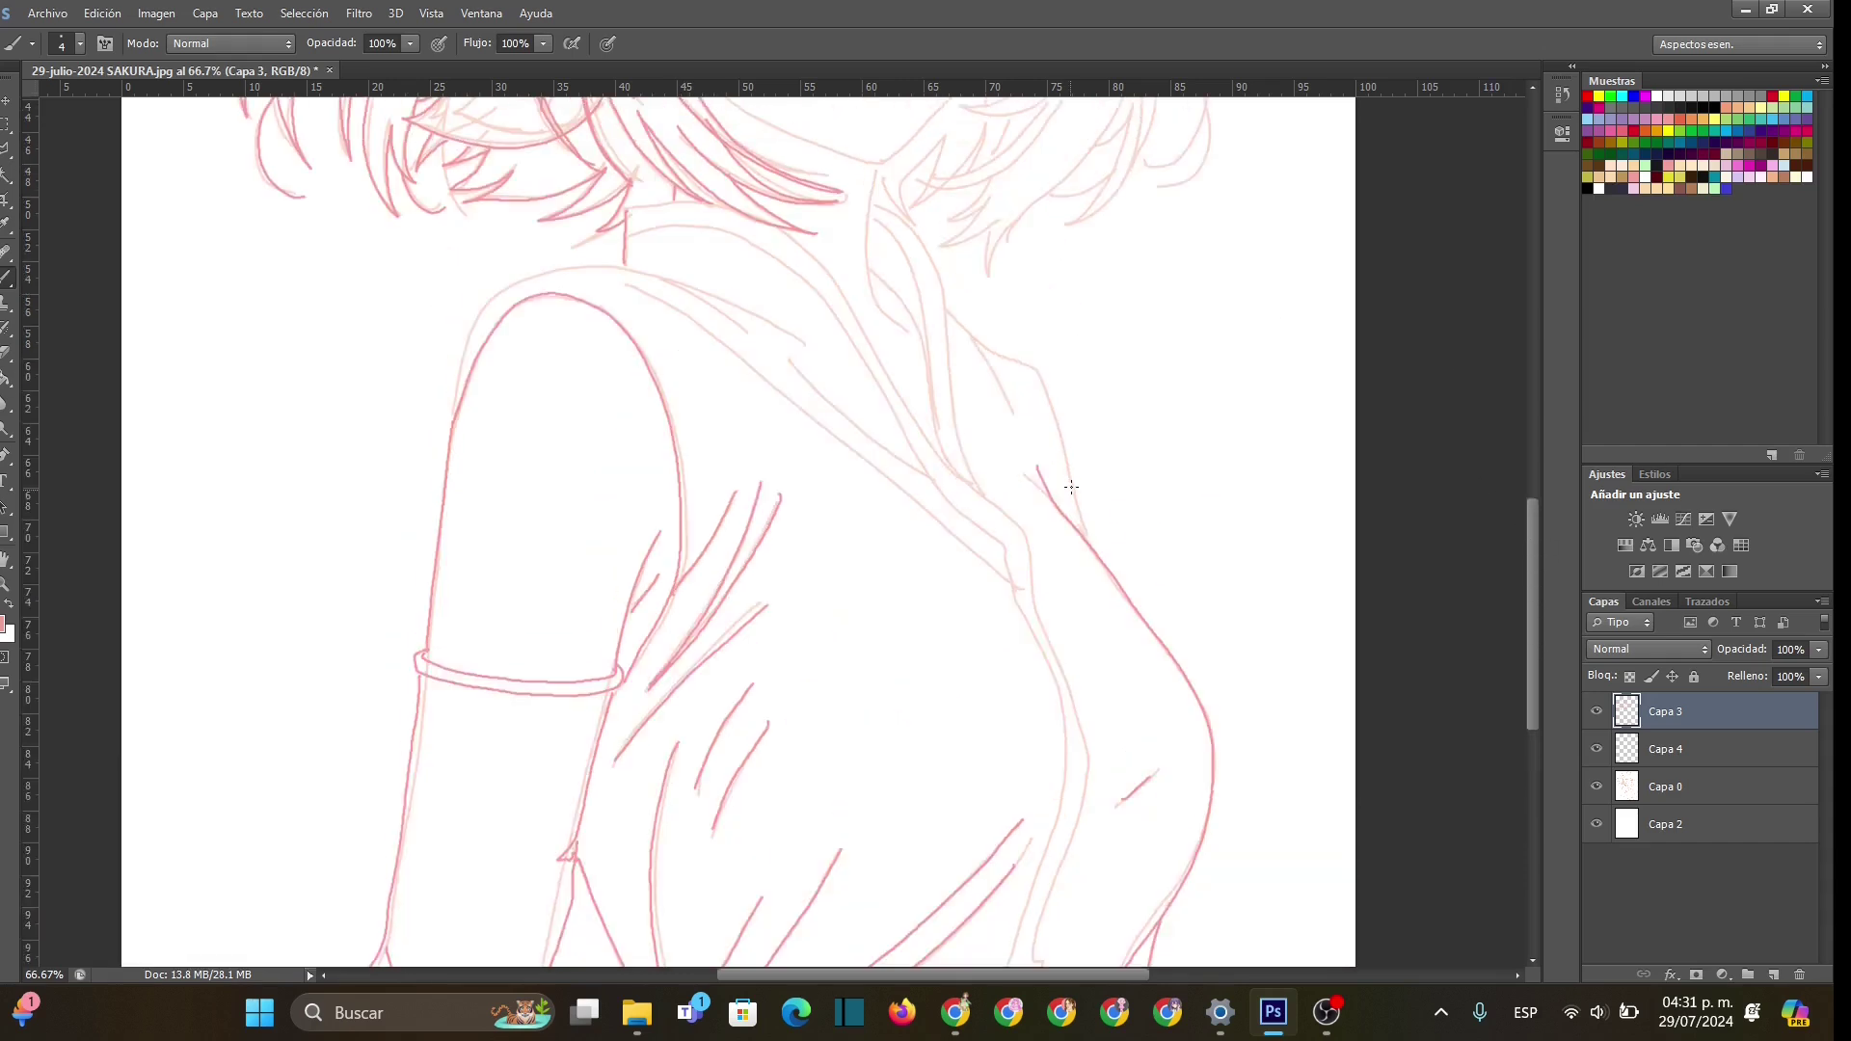
drag(1027, 467, 1046, 475)
mouse_move(950, 311)
mouse_down()
mouse_move(1047, 386)
mouse_move(1089, 537)
mouse_up()
drag(972, 334, 995, 383)
mouse_move(880, 164)
mouse_down()
mouse_move(876, 303)
mouse_move(913, 323)
mouse_move(876, 277)
mouse_move(963, 483)
mouse_move(1025, 528)
mouse_move(993, 506)
mouse_move(1029, 553)
mouse_move(1082, 732)
mouse_move(1089, 773)
mouse_move(1039, 945)
mouse_up()
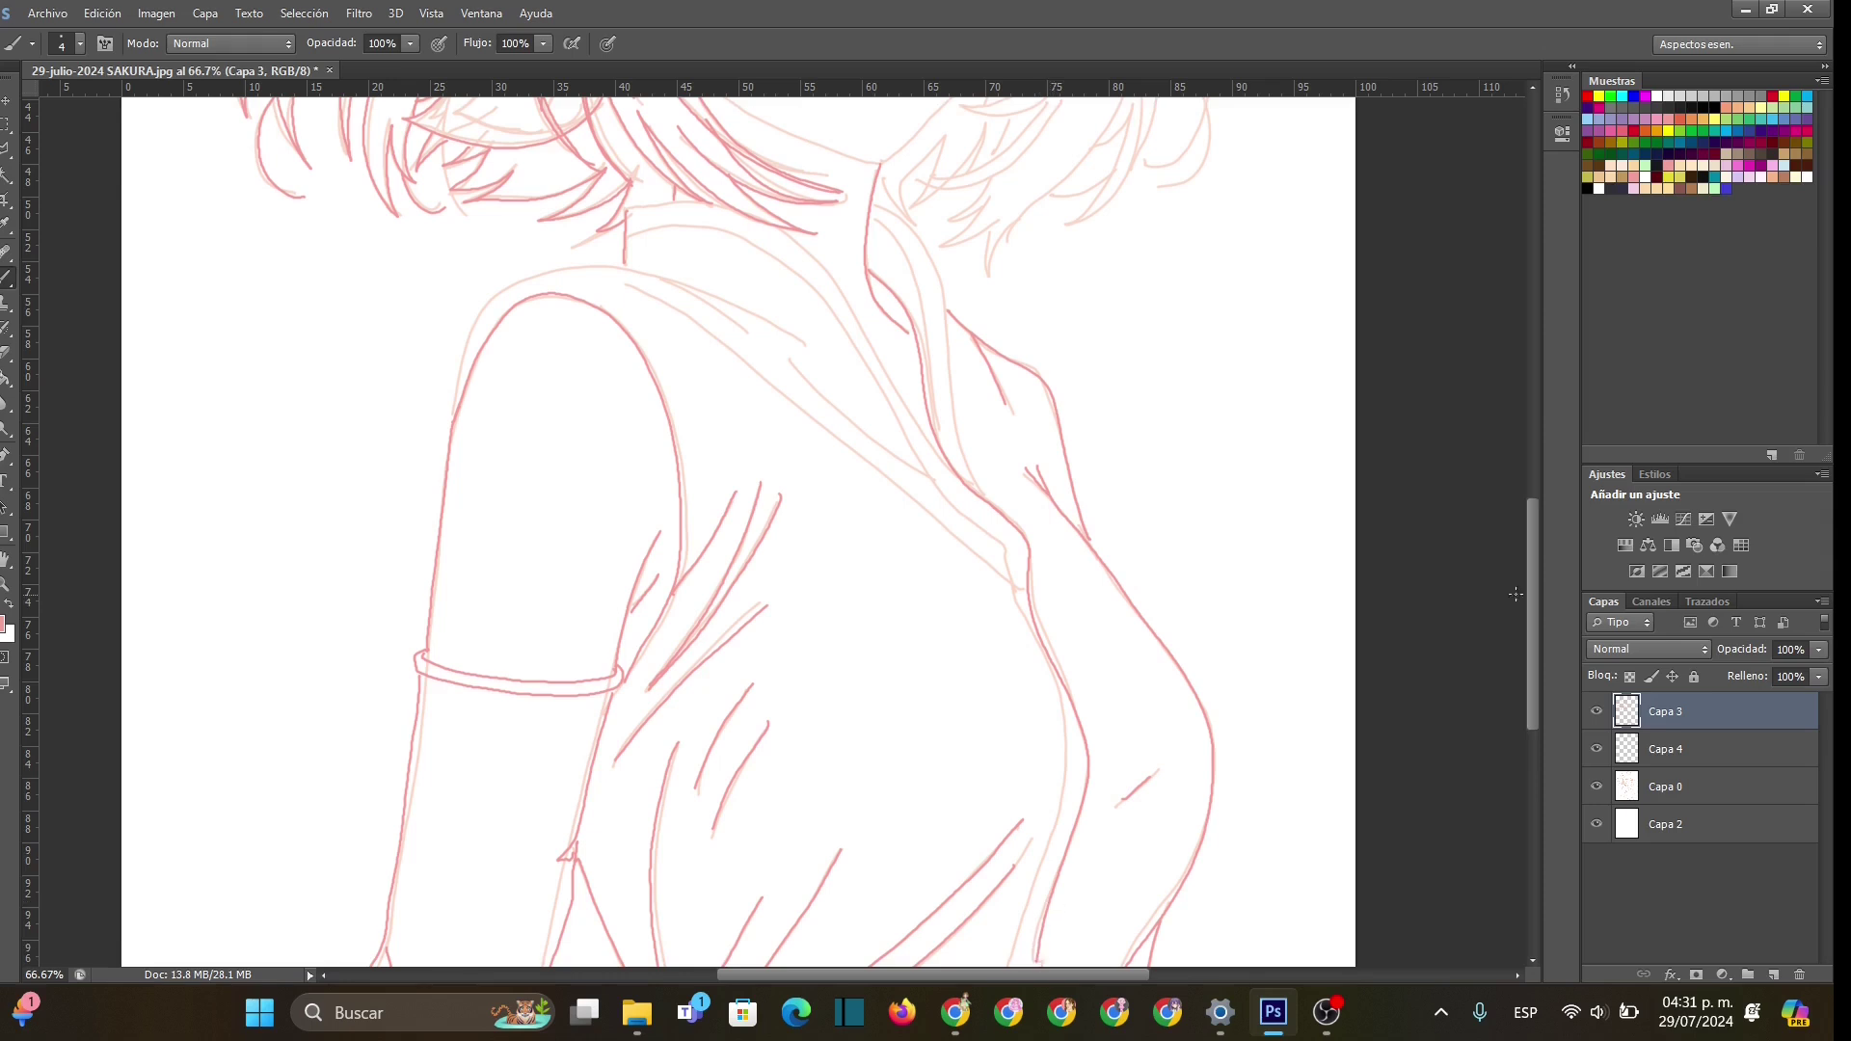
- Trace the near shoulder line, the diagonal folds across the chest and the collar's outer edge from the neck
drag(1532, 624, 1537, 496)
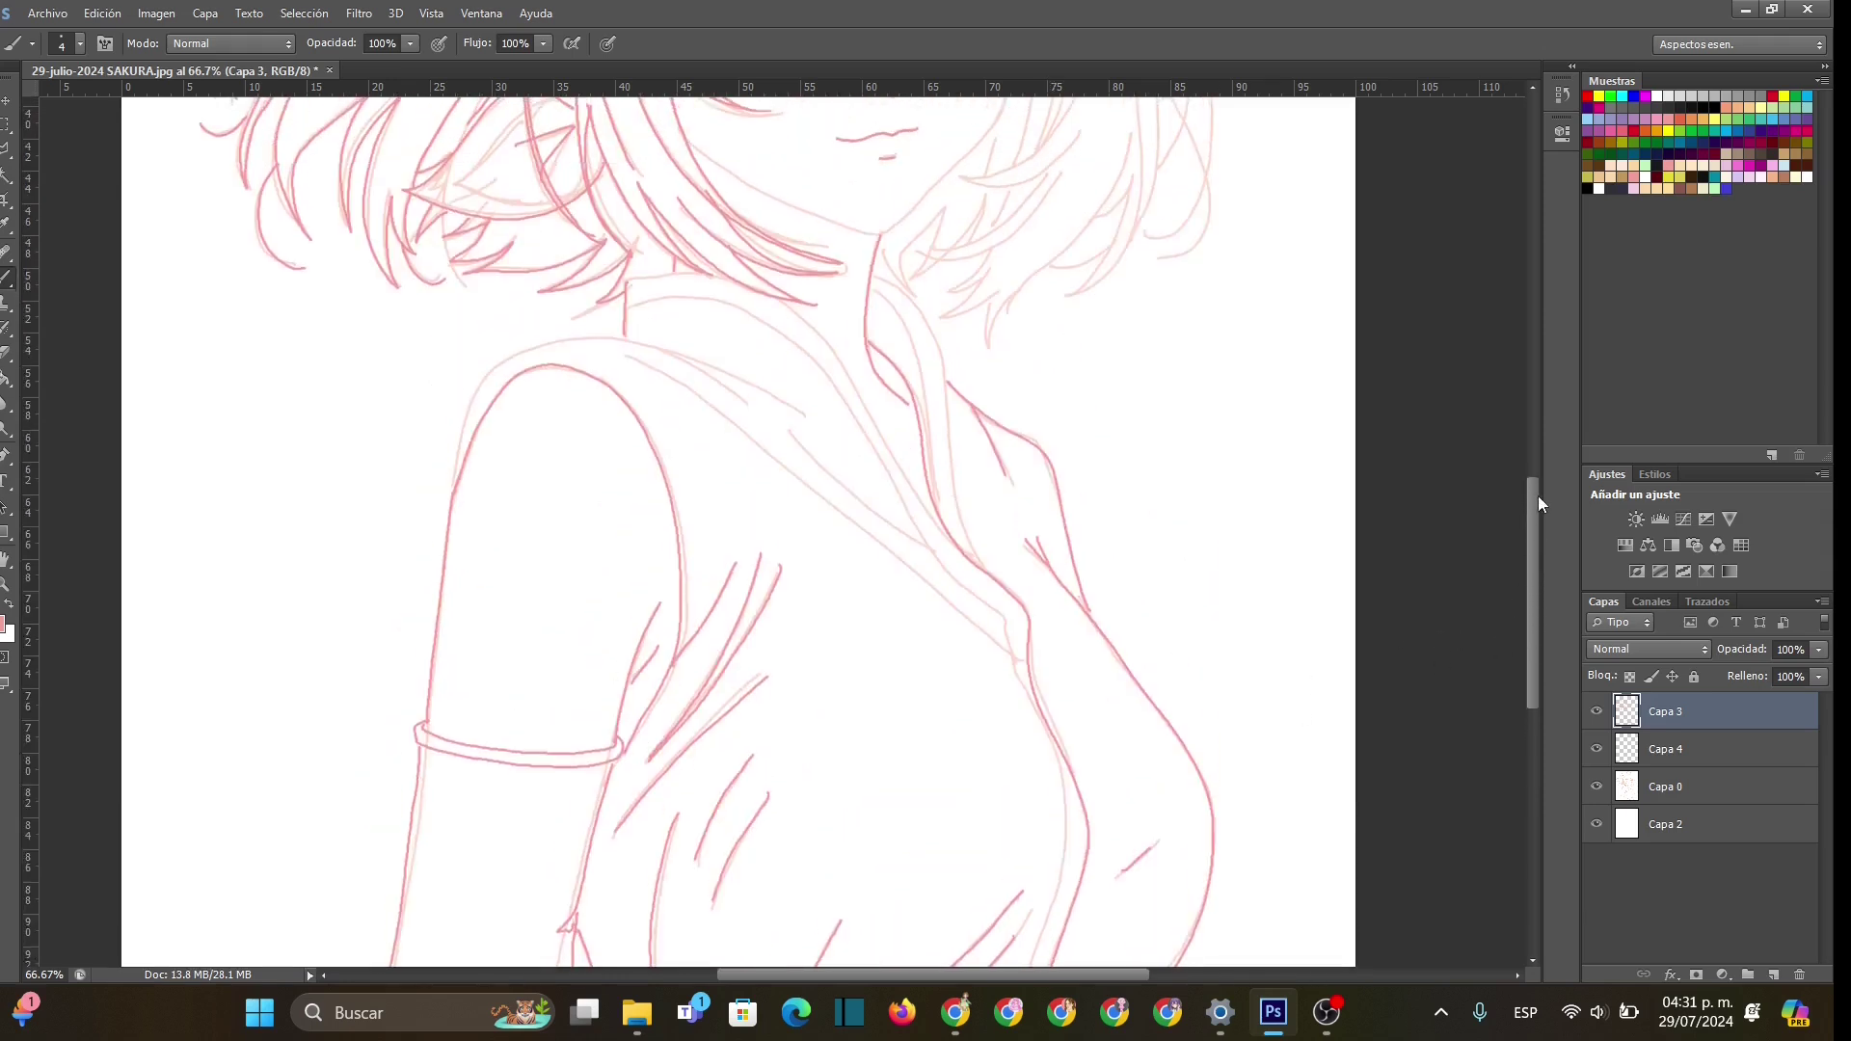
drag(632, 367, 962, 616)
drag(788, 435, 942, 555)
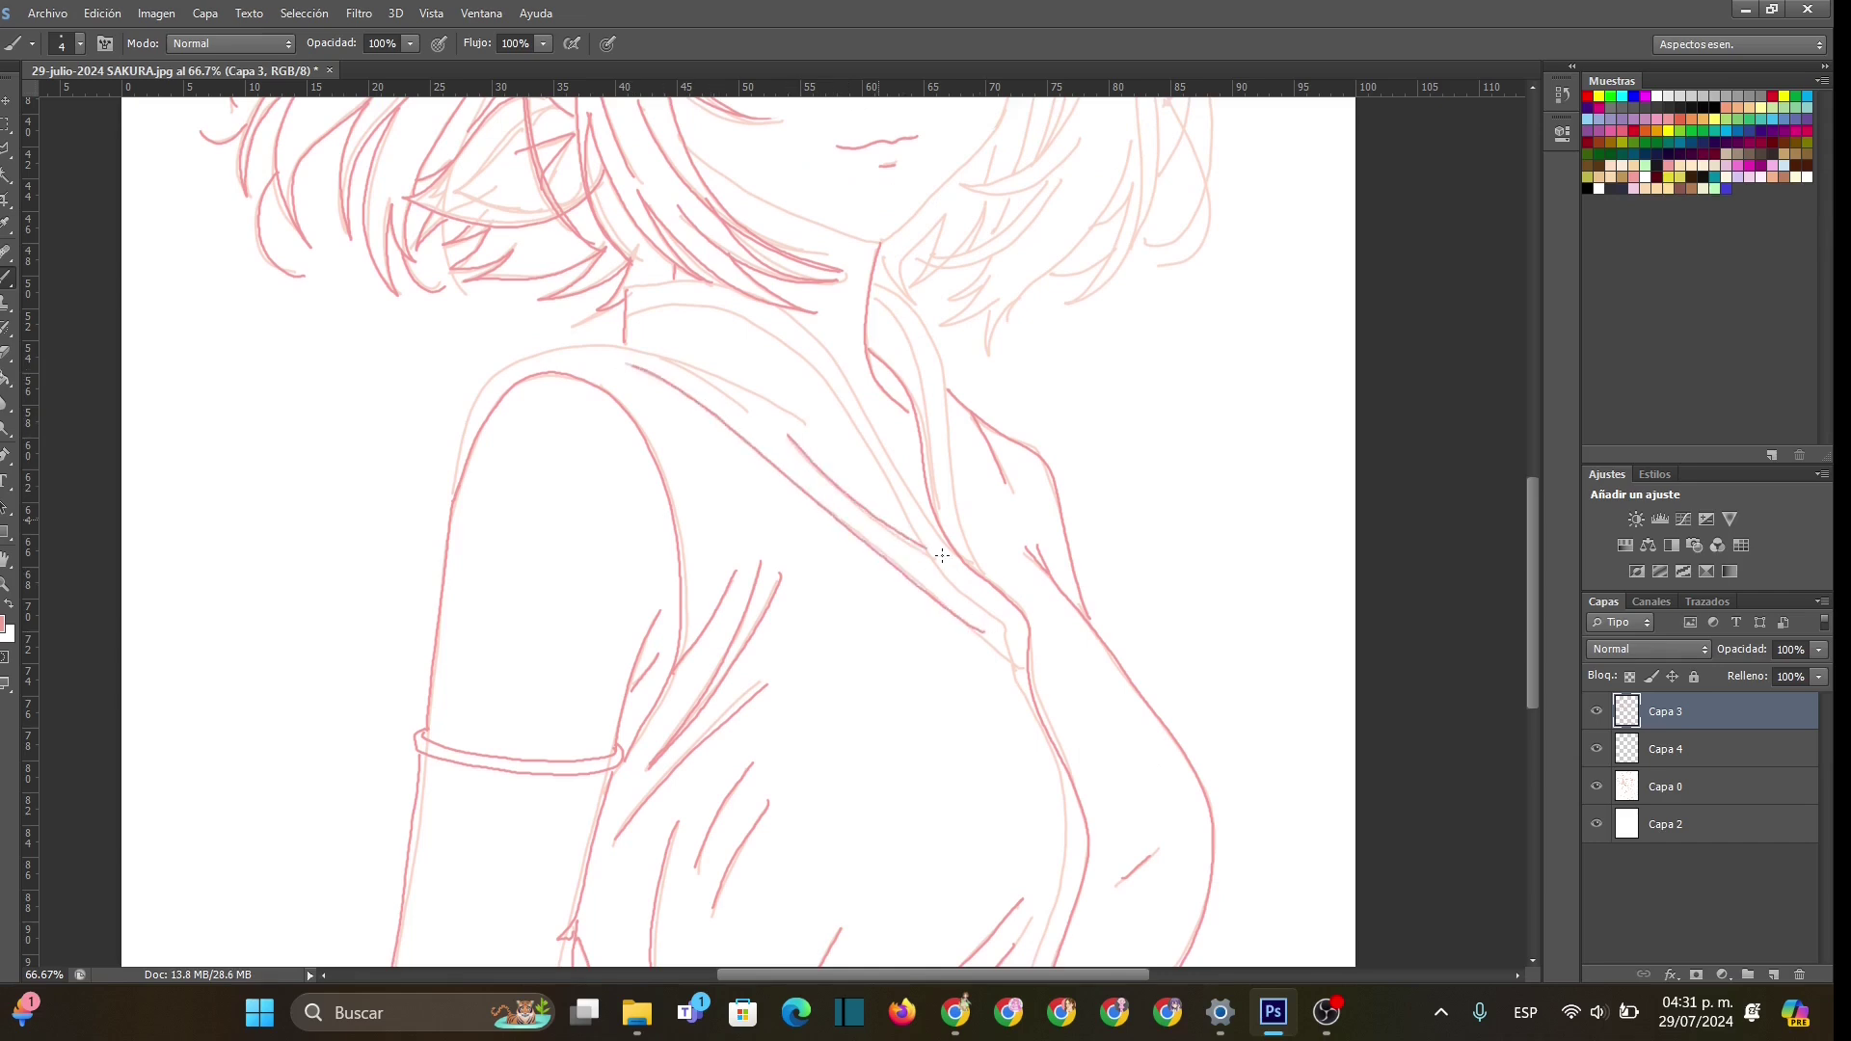
mouse_move(457, 498)
mouse_down()
mouse_move(469, 424)
mouse_move(509, 366)
mouse_move(639, 354)
mouse_move(808, 424)
mouse_up()
drag(704, 377, 732, 392)
mouse_move(625, 291)
mouse_down()
mouse_move(756, 288)
mouse_move(798, 324)
mouse_move(789, 307)
mouse_move(948, 544)
mouse_up()
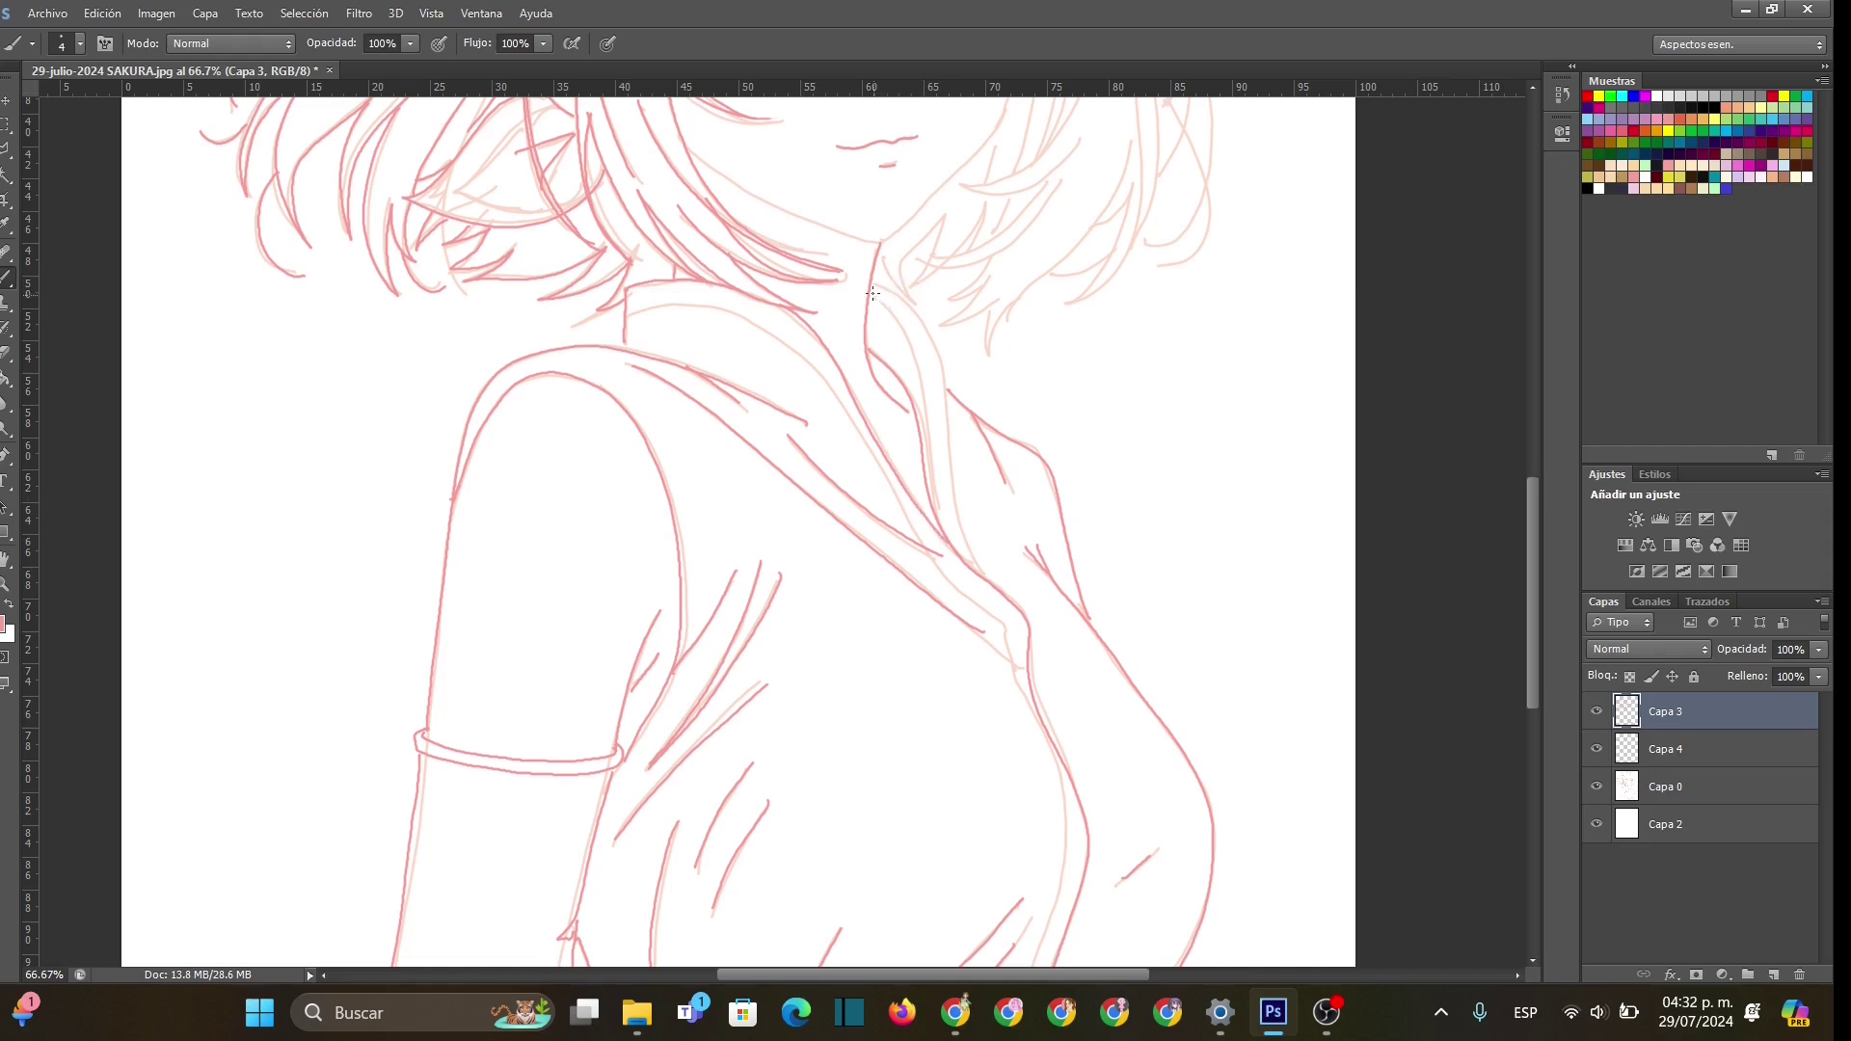
- Trace the collar's far edges beside the neck and the crown contour of the hair above the headband
mouse_move(889, 303)
mouse_down()
mouse_move(912, 337)
mouse_move(944, 534)
mouse_up()
mouse_move(872, 282)
mouse_down()
mouse_move(938, 352)
mouse_move(964, 495)
mouse_up()
drag(1530, 530, 1585, 283)
mouse_move(692, 268)
mouse_down()
mouse_move(848, 271)
mouse_move(970, 337)
mouse_up()
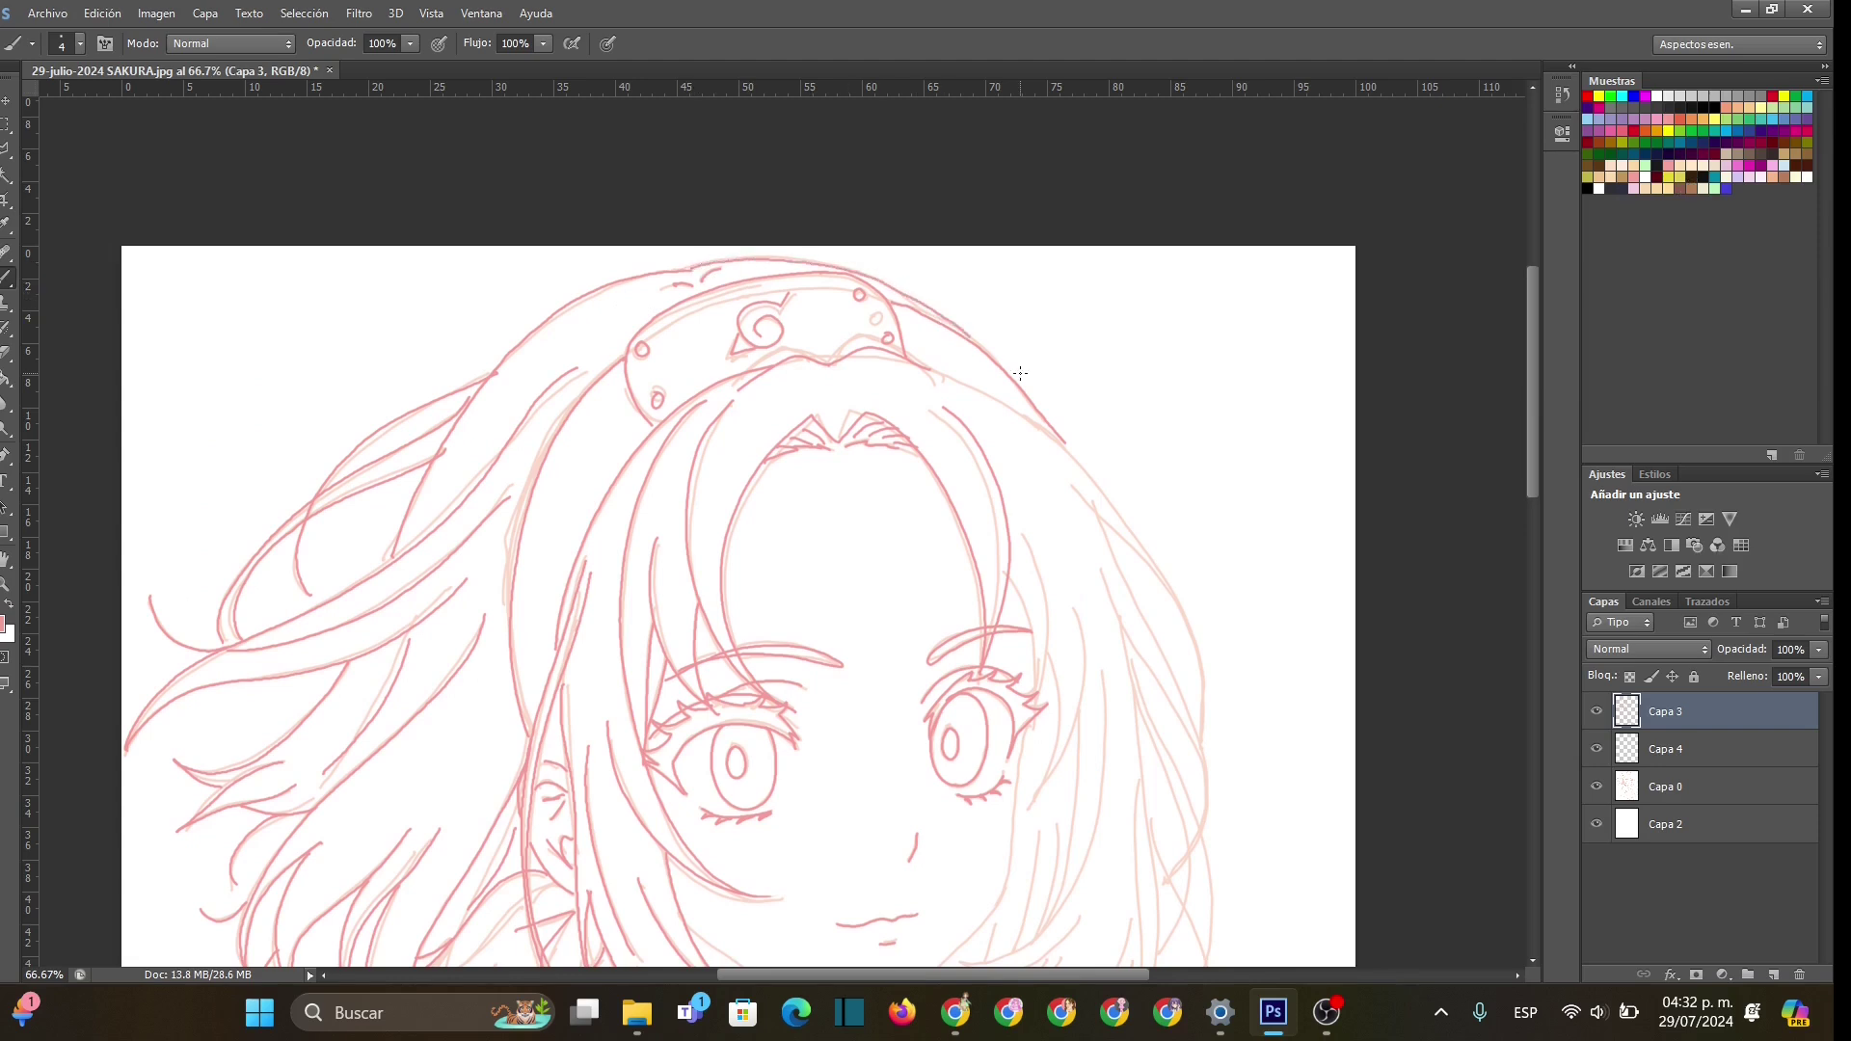
drag(896, 288, 976, 344)
- Trace the hair lock beside the far eye and the face contour from that eye around the cheek, chin and jaw
drag(1538, 417, 1534, 473)
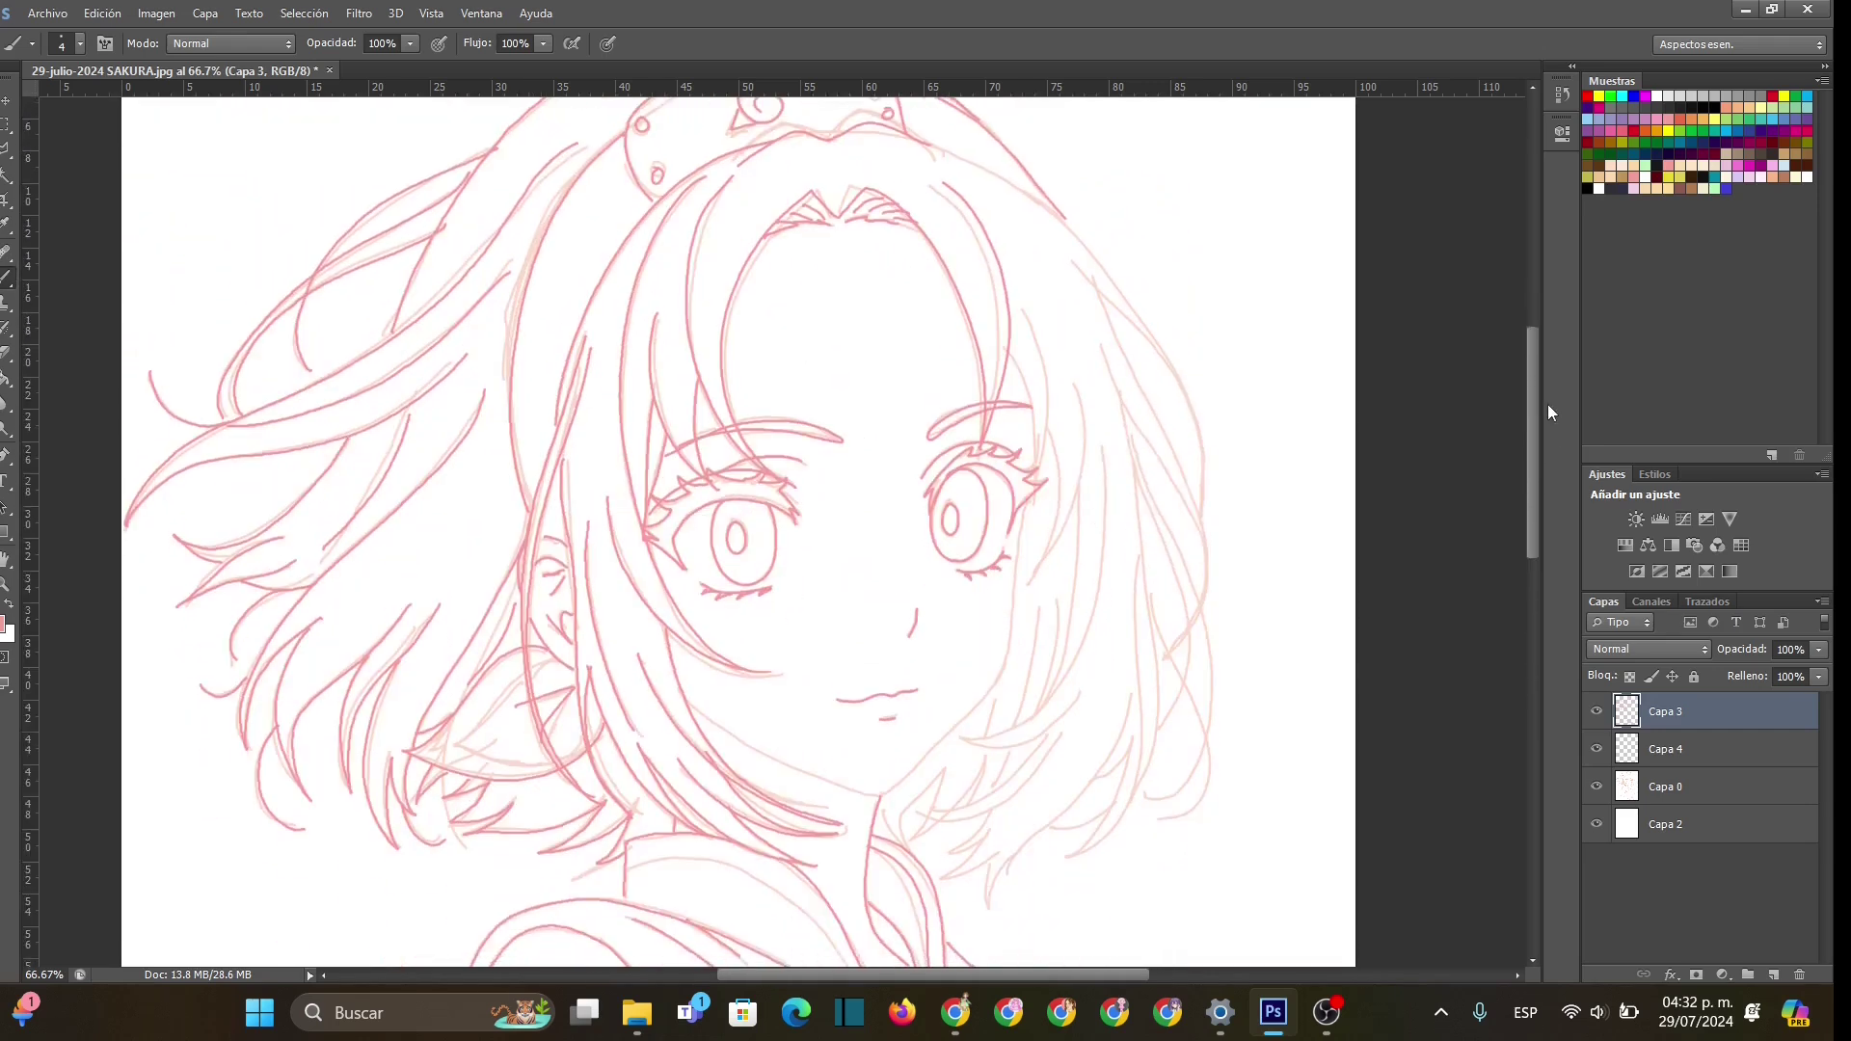
drag(1008, 353, 1036, 476)
mouse_move(1023, 306)
mouse_down()
mouse_move(1046, 367)
mouse_move(1033, 469)
mouse_up()
mouse_move(1028, 500)
mouse_down()
mouse_move(1002, 669)
mouse_move(884, 798)
mouse_up()
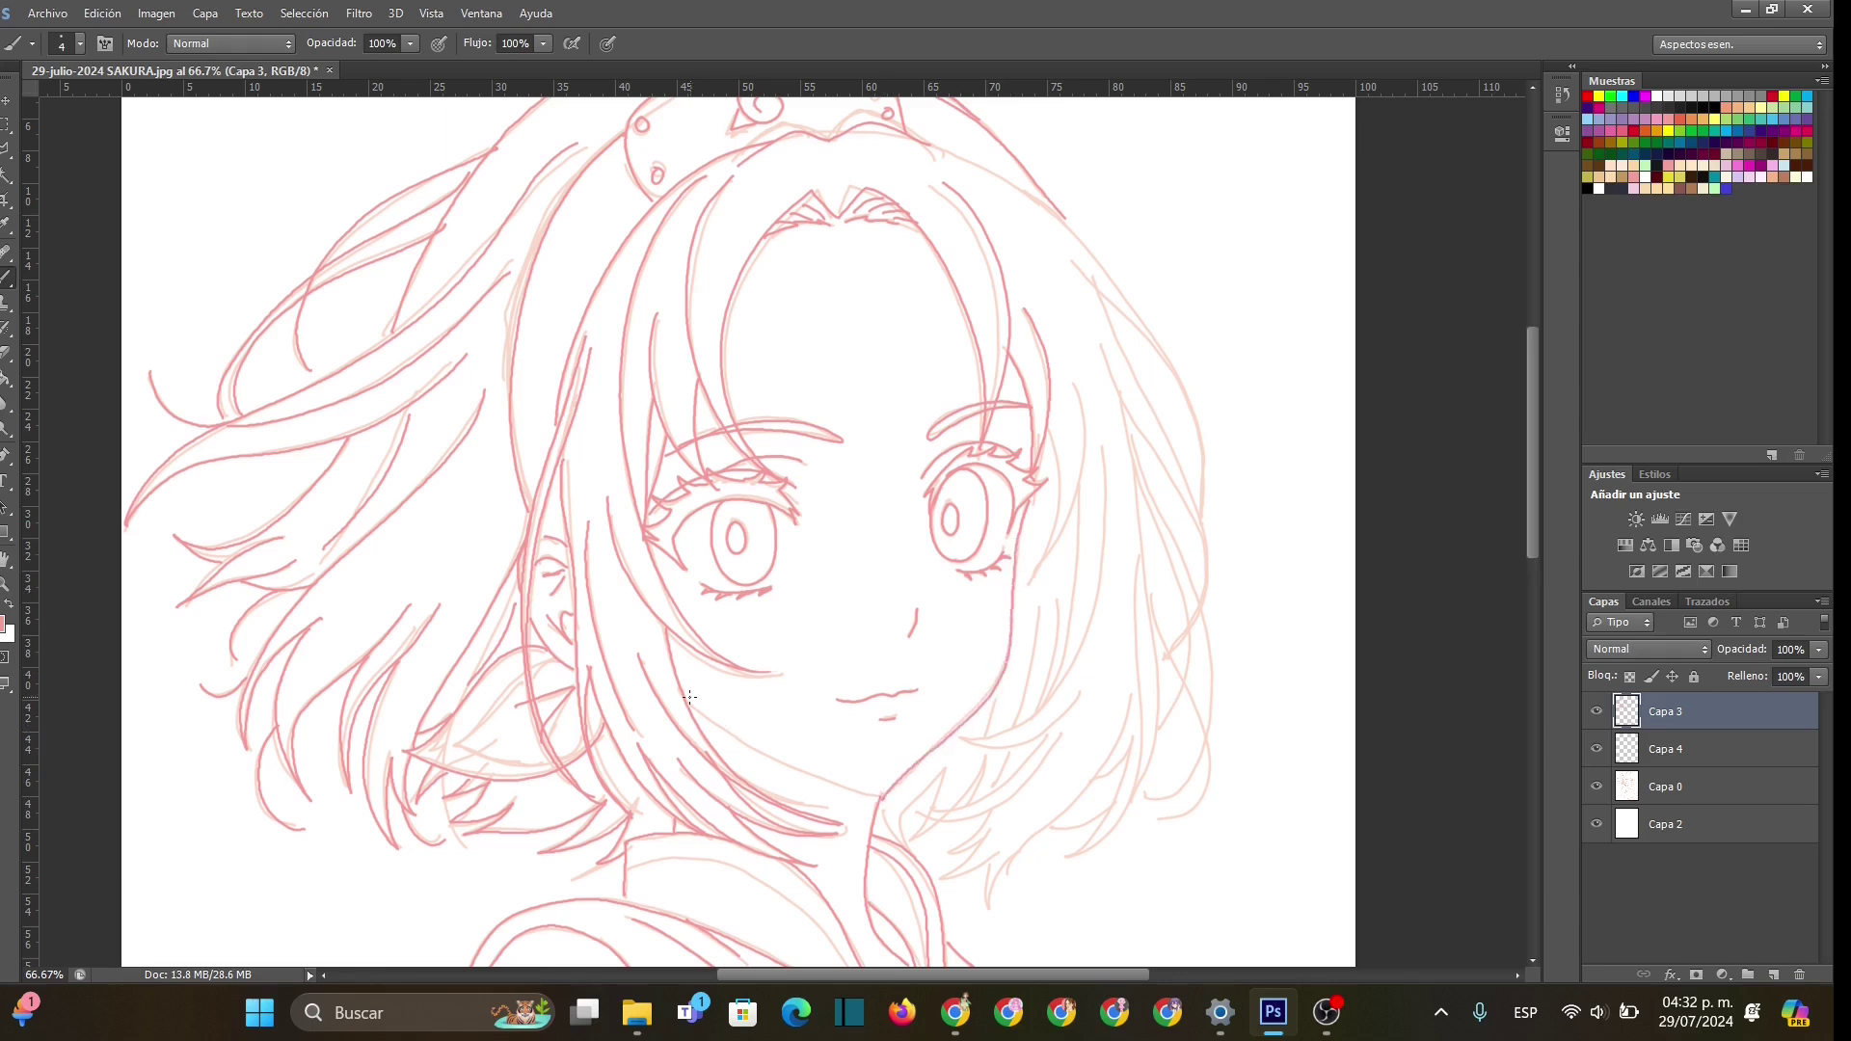
mouse_move(686, 703)
mouse_down()
mouse_move(752, 752)
mouse_move(885, 793)
mouse_up()
- Trace the hair tips beside the chin and the inner strands framing the far cheek and eye
scroll(1534, 522, down, 2)
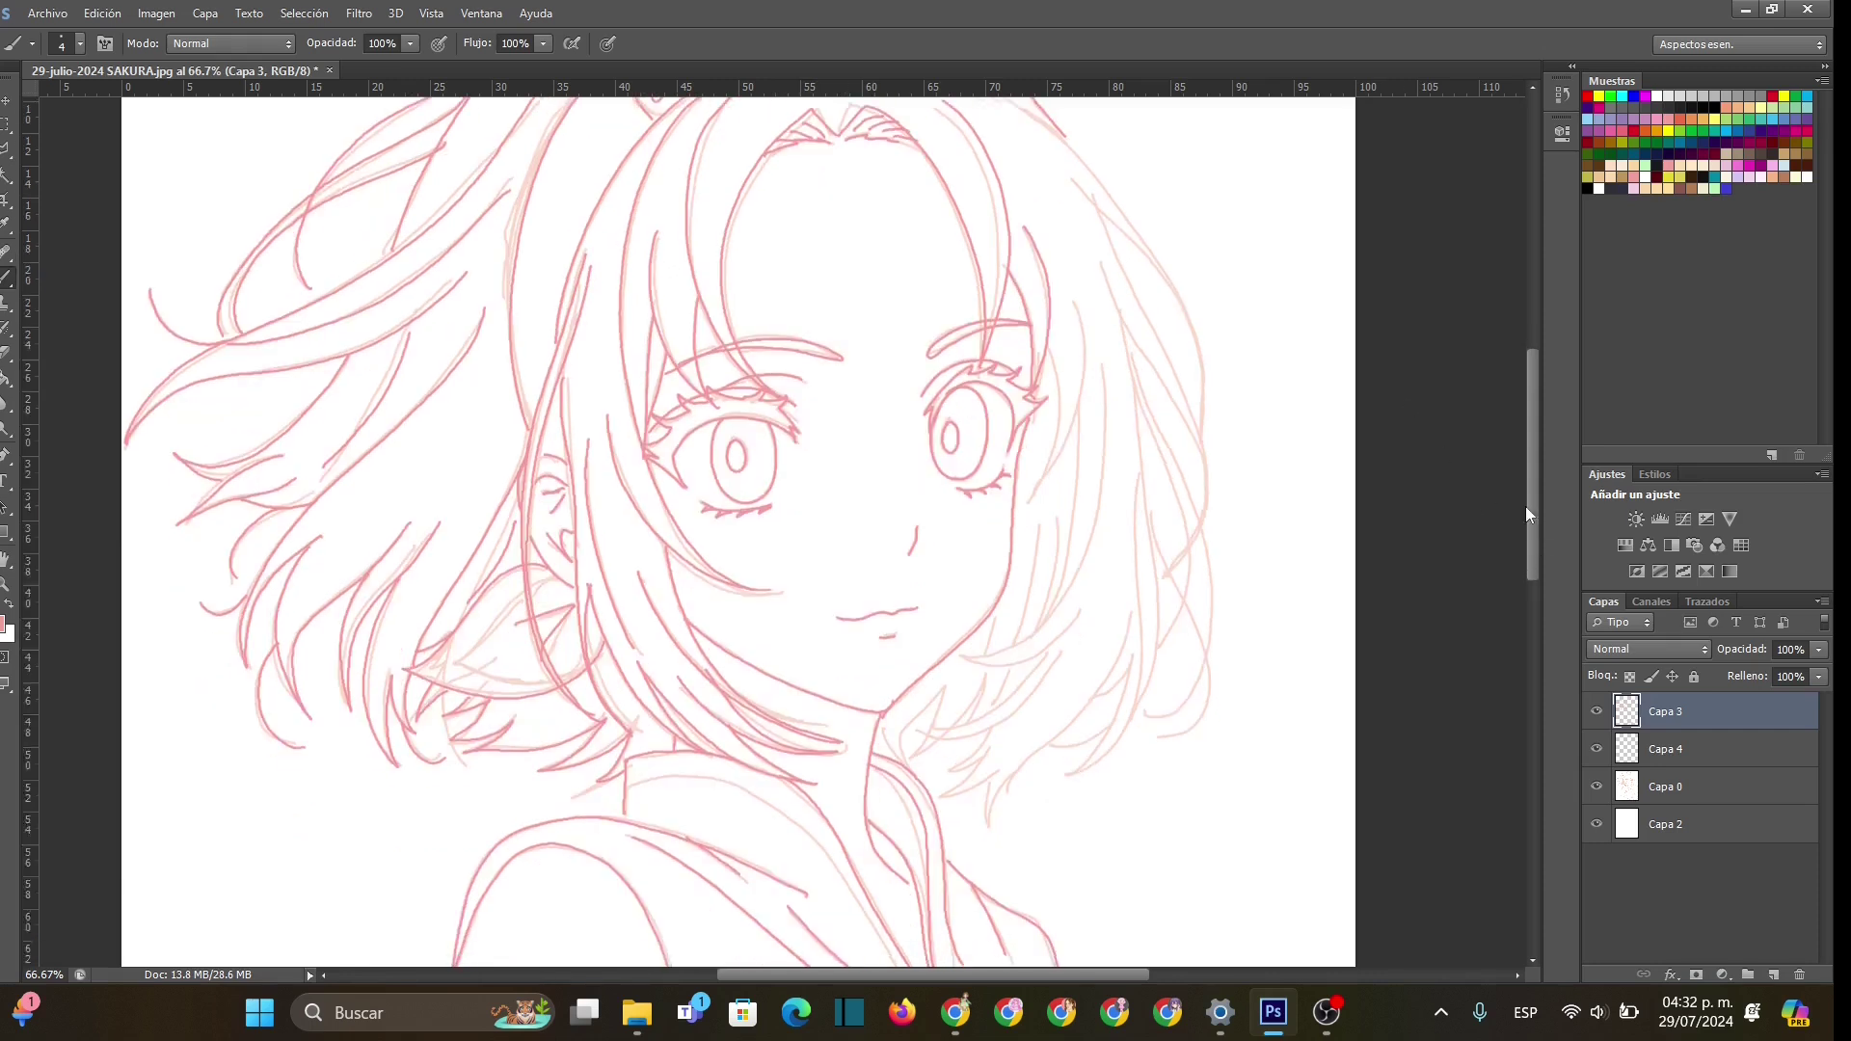
mouse_move(882, 721)
mouse_down()
mouse_move(891, 762)
mouse_move(911, 757)
mouse_move(952, 666)
mouse_move(959, 731)
mouse_move(931, 743)
mouse_move(1069, 668)
mouse_up()
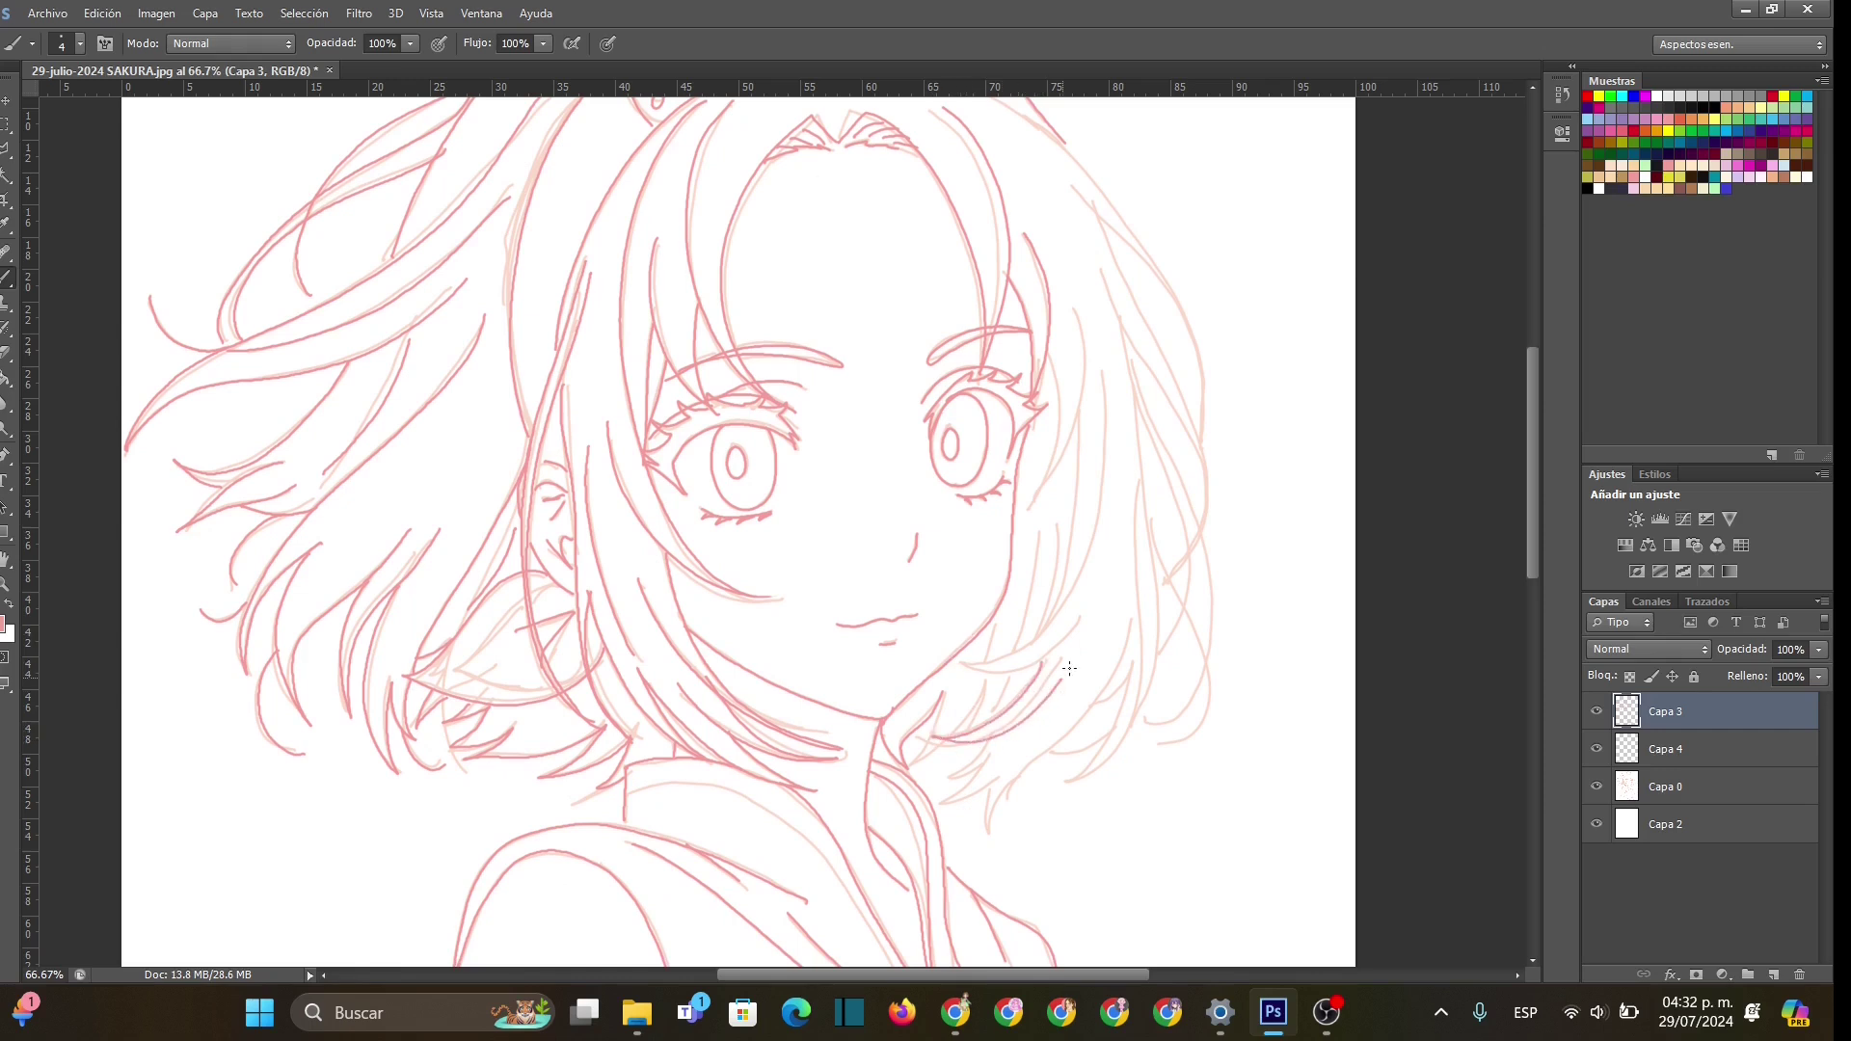
mouse_move(940, 713)
mouse_down()
mouse_move(911, 762)
mouse_move(964, 722)
mouse_move(955, 732)
mouse_move(985, 730)
mouse_up()
drag(1010, 617, 988, 655)
drag(1049, 356, 1028, 509)
mouse_move(1070, 291)
mouse_down()
mouse_move(1087, 342)
mouse_move(1067, 438)
mouse_move(1034, 476)
mouse_move(1018, 645)
mouse_up()
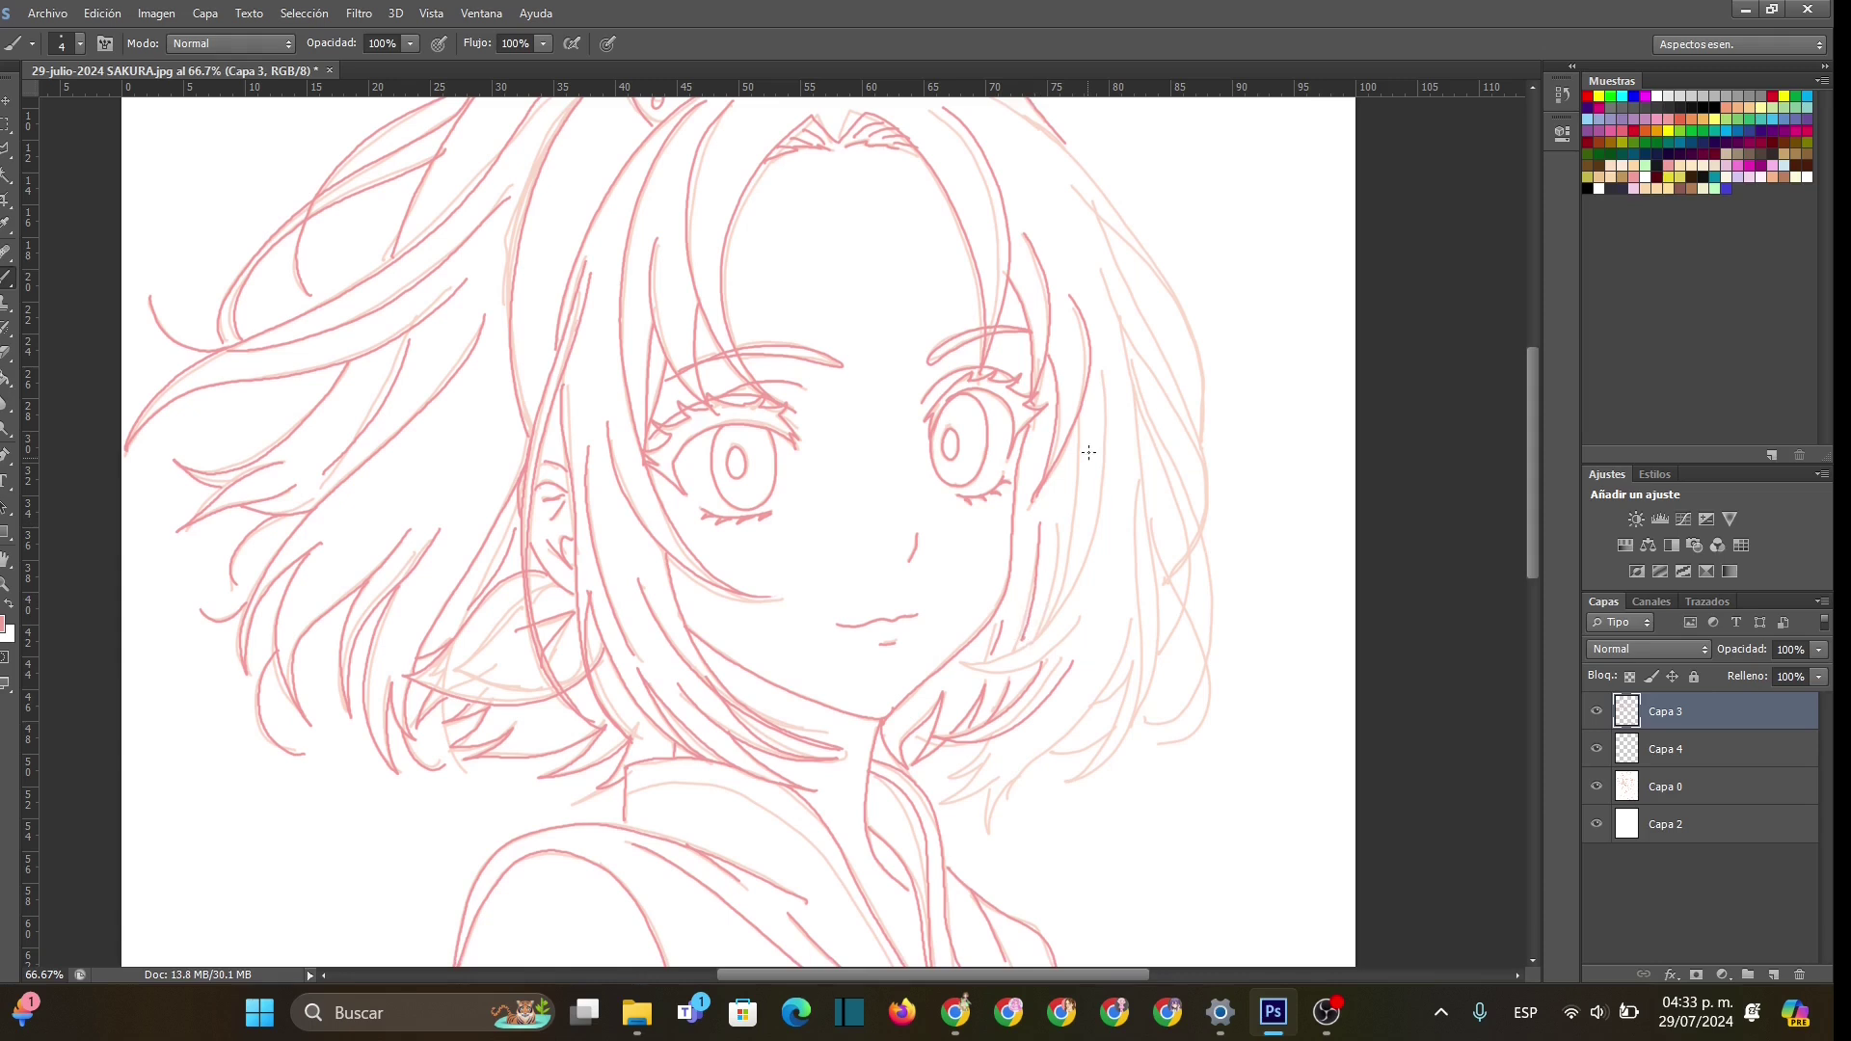
- Trace the long strands falling past the far cheek and the pointed hair tips above the far shoulder
mouse_move(1102, 378)
mouse_down()
mouse_move(1106, 482)
mouse_move(1054, 608)
mouse_move(960, 664)
mouse_move(1008, 667)
mouse_move(1093, 618)
mouse_up()
drag(1061, 521, 1050, 598)
drag(1084, 464, 1054, 611)
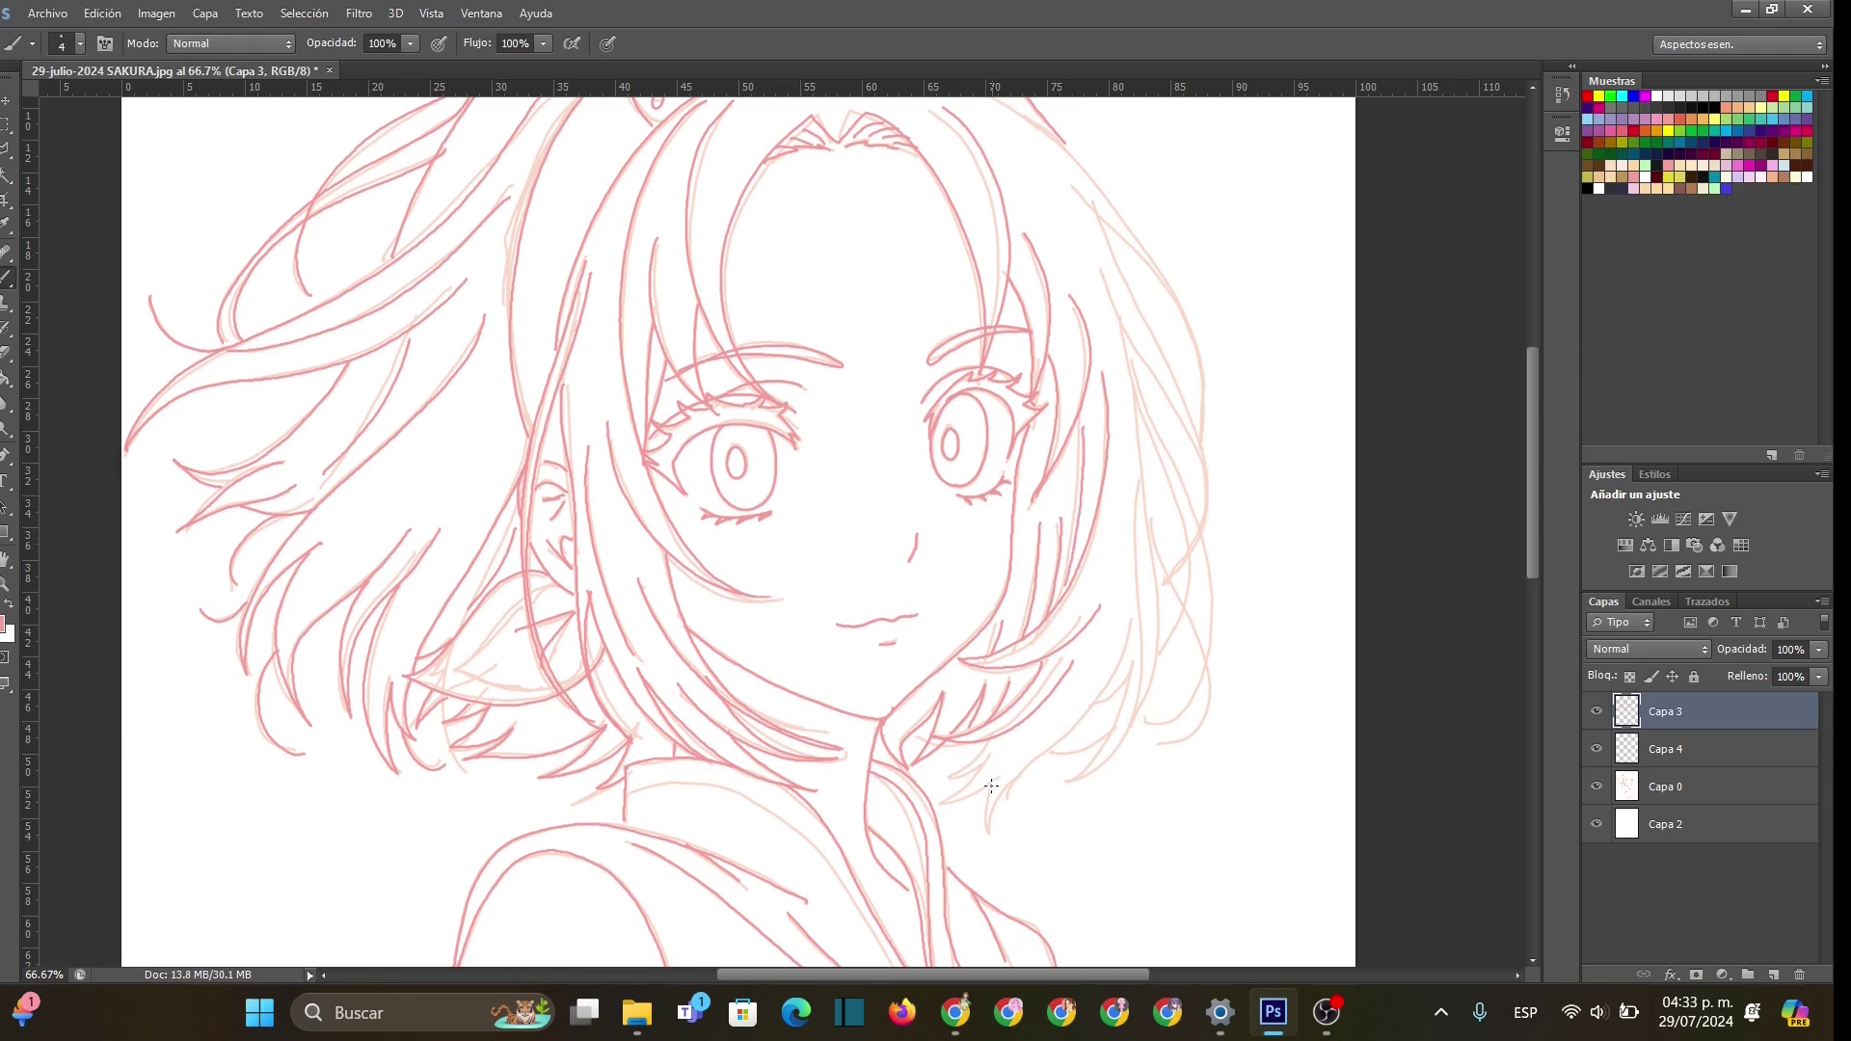
drag(988, 753, 953, 775)
mouse_move(953, 775)
mouse_down()
mouse_move(984, 764)
mouse_move(946, 799)
mouse_up()
mouse_move(946, 799)
mouse_down()
mouse_move(990, 787)
mouse_move(997, 820)
mouse_move(1072, 737)
mouse_move(1132, 624)
mouse_up()
- Trace the outer hair contour from the headband's far end down the far side of the head
drag(1533, 448, 1531, 406)
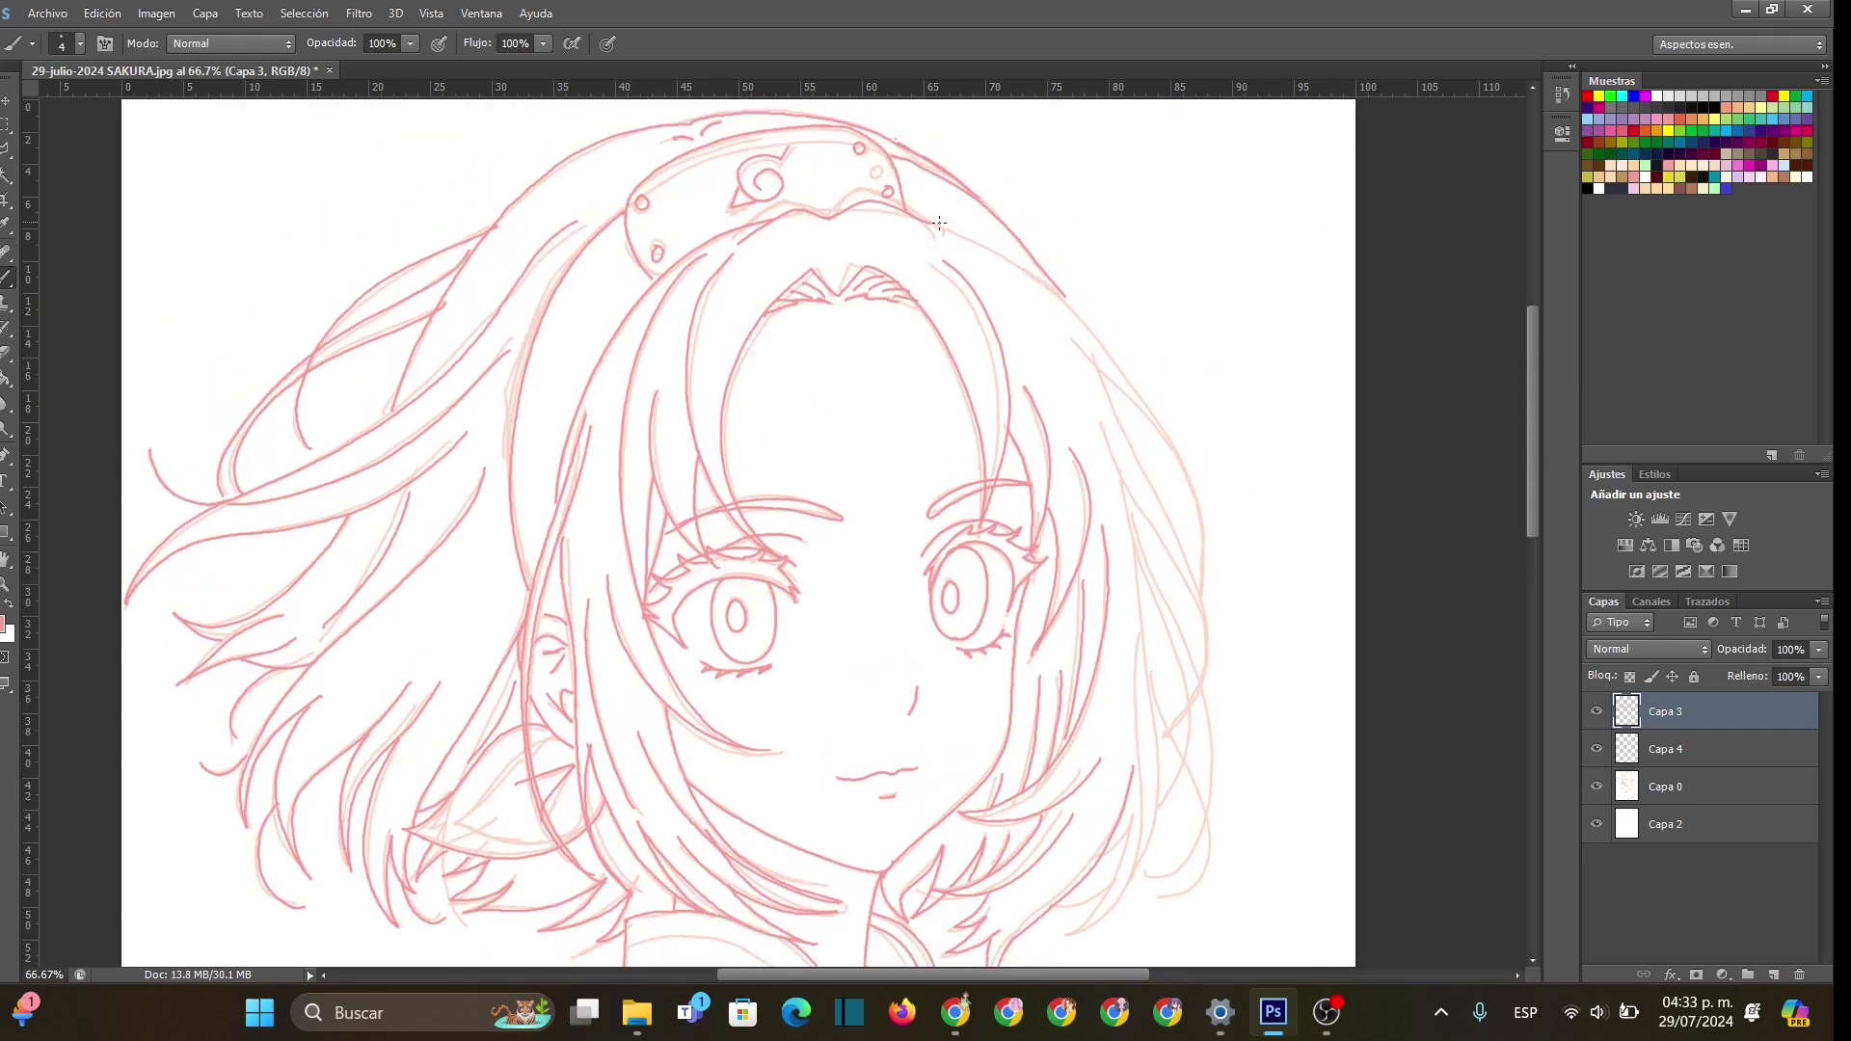
mouse_move(908, 210)
mouse_down()
mouse_move(1094, 331)
mouse_move(1186, 479)
mouse_move(1202, 595)
mouse_up()
mouse_move(1063, 337)
mouse_down()
mouse_move(1159, 434)
mouse_move(1209, 586)
mouse_up()
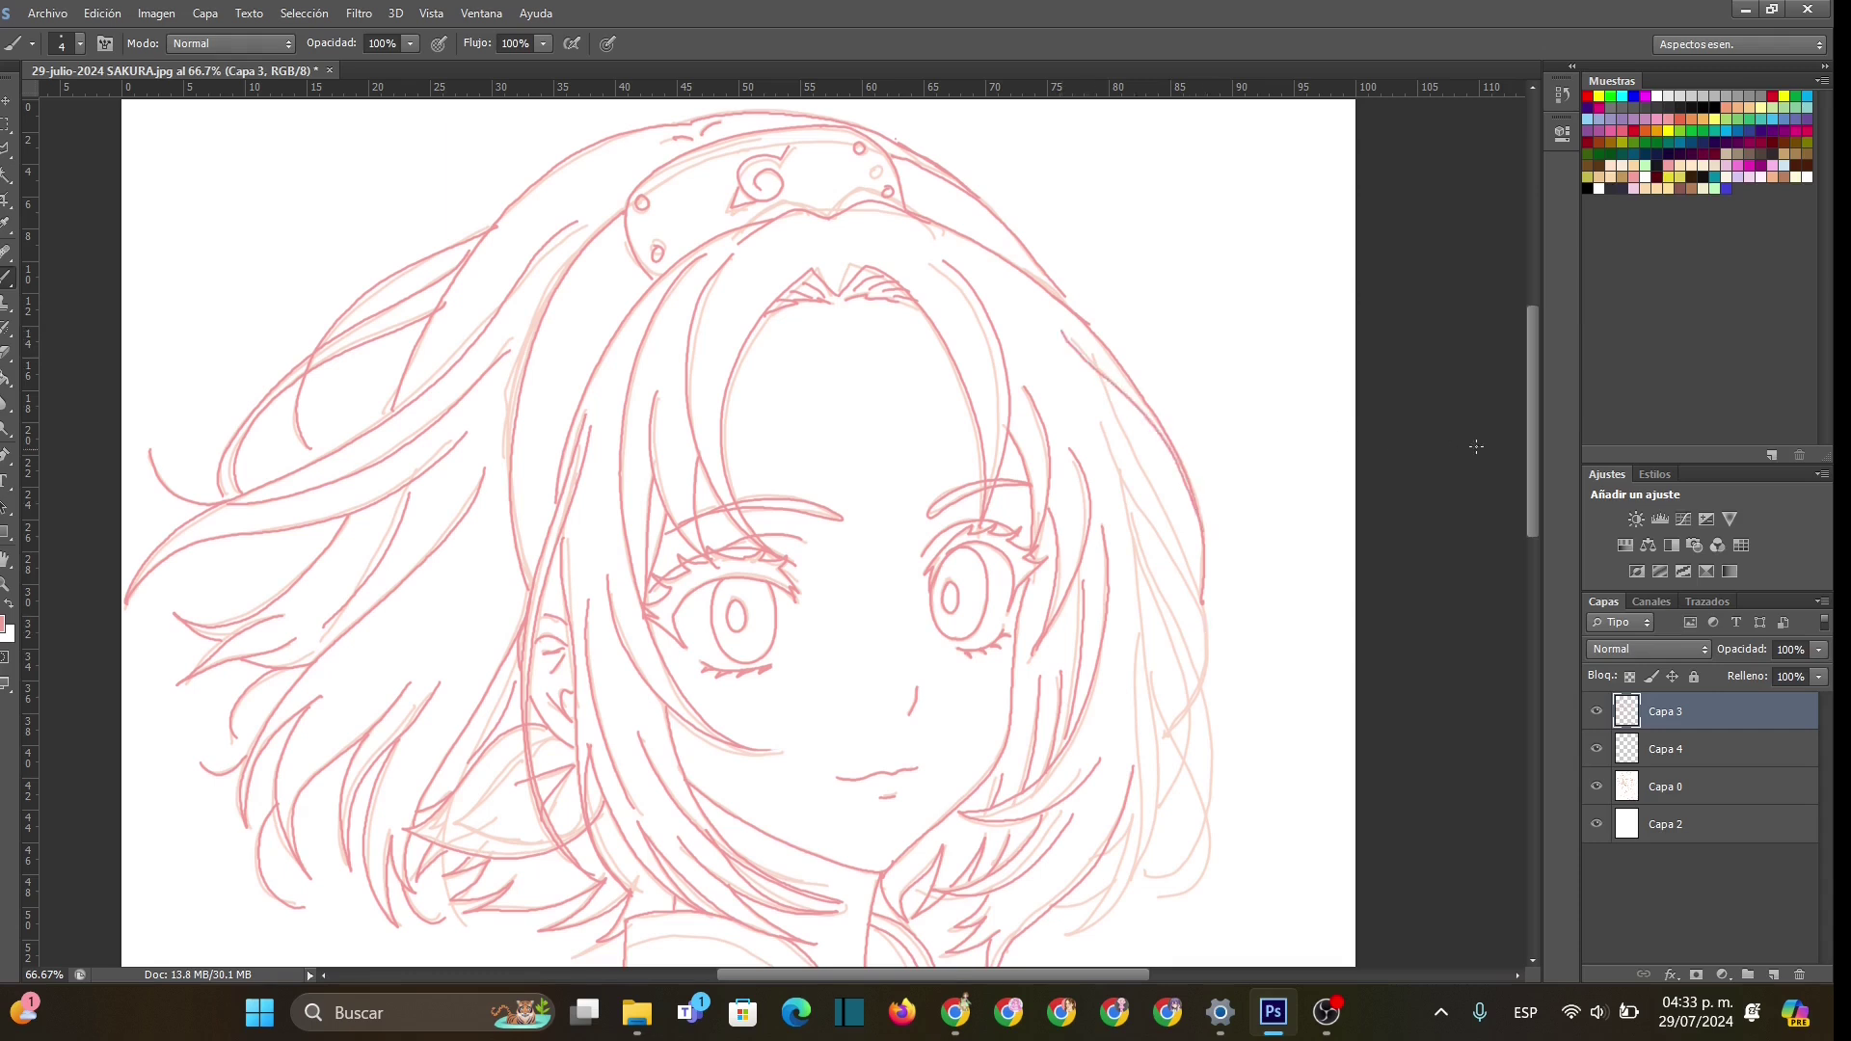
- Trace the long inner strands on the far side of the hair down to their pointed tips
scroll(1539, 443, down, 5)
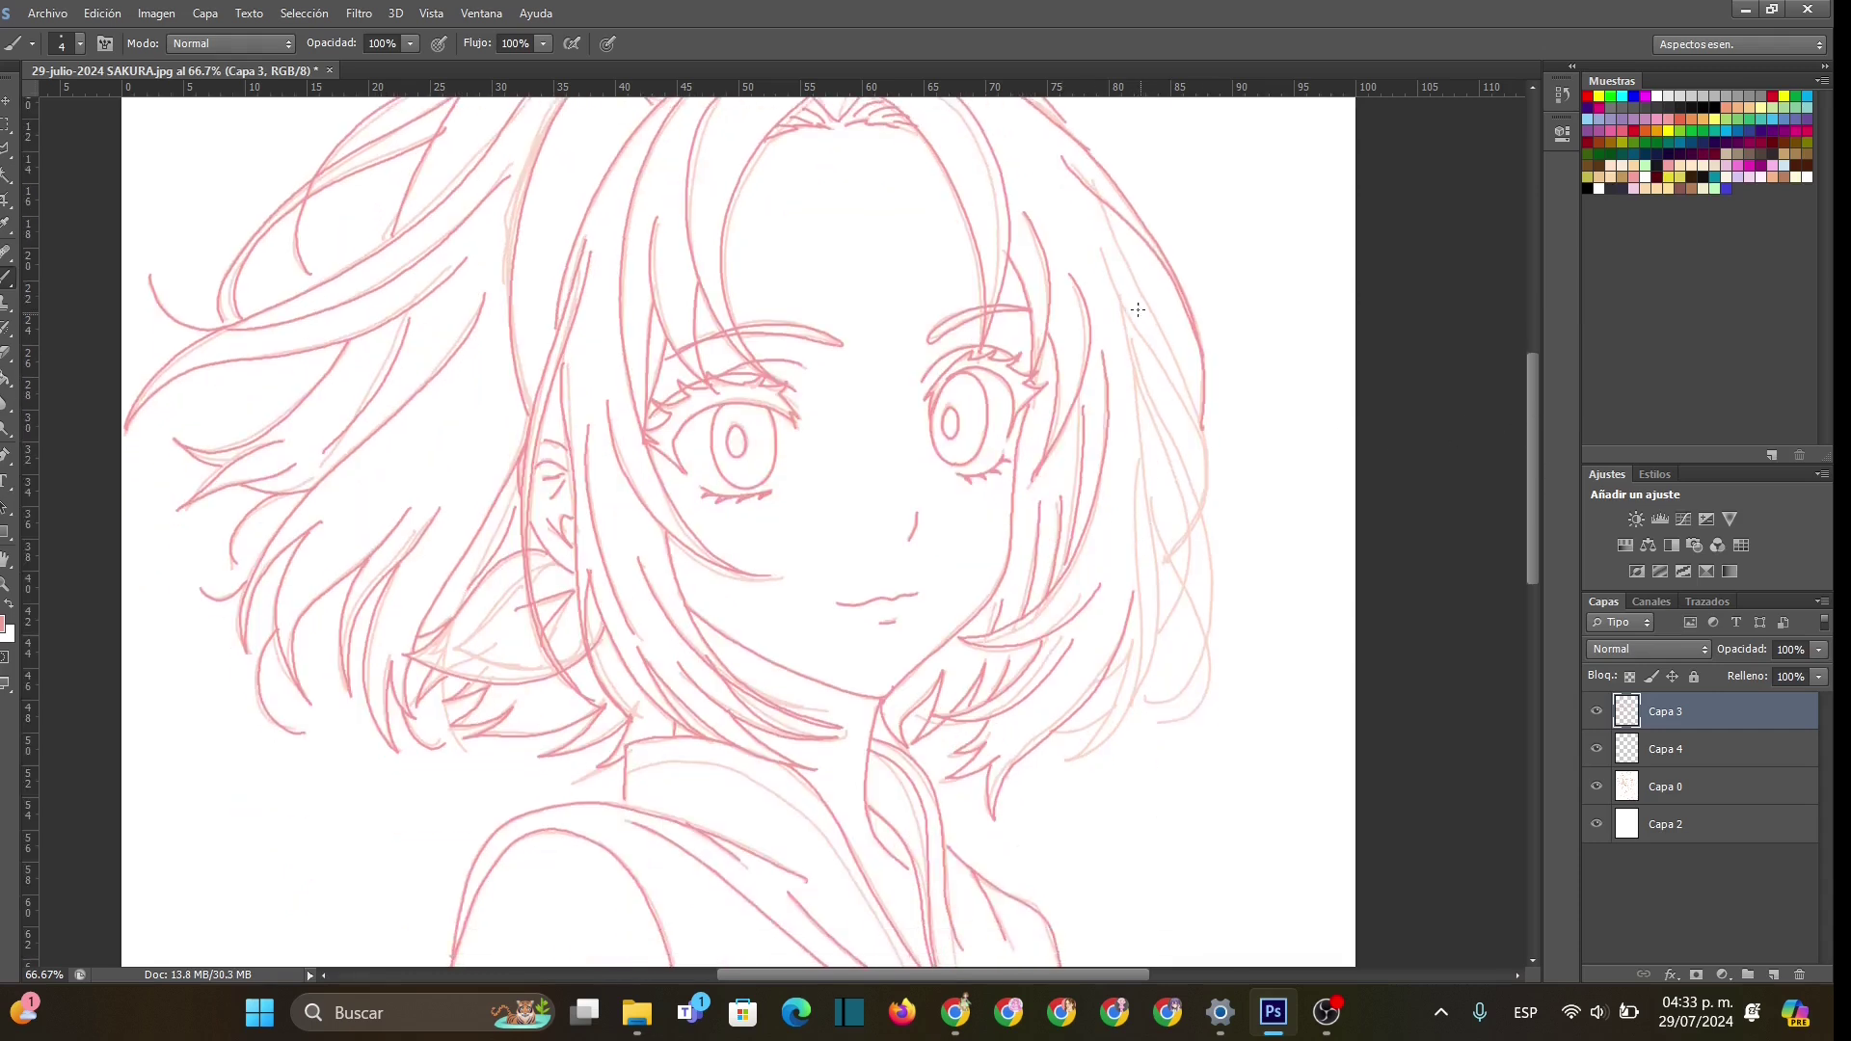
mouse_move(1130, 476)
mouse_down()
mouse_move(1141, 633)
mouse_move(1123, 720)
mouse_up()
drag(1137, 644, 1075, 756)
mouse_move(1140, 441)
mouse_down()
mouse_move(1161, 561)
mouse_move(1143, 688)
mouse_move(1088, 756)
mouse_up()
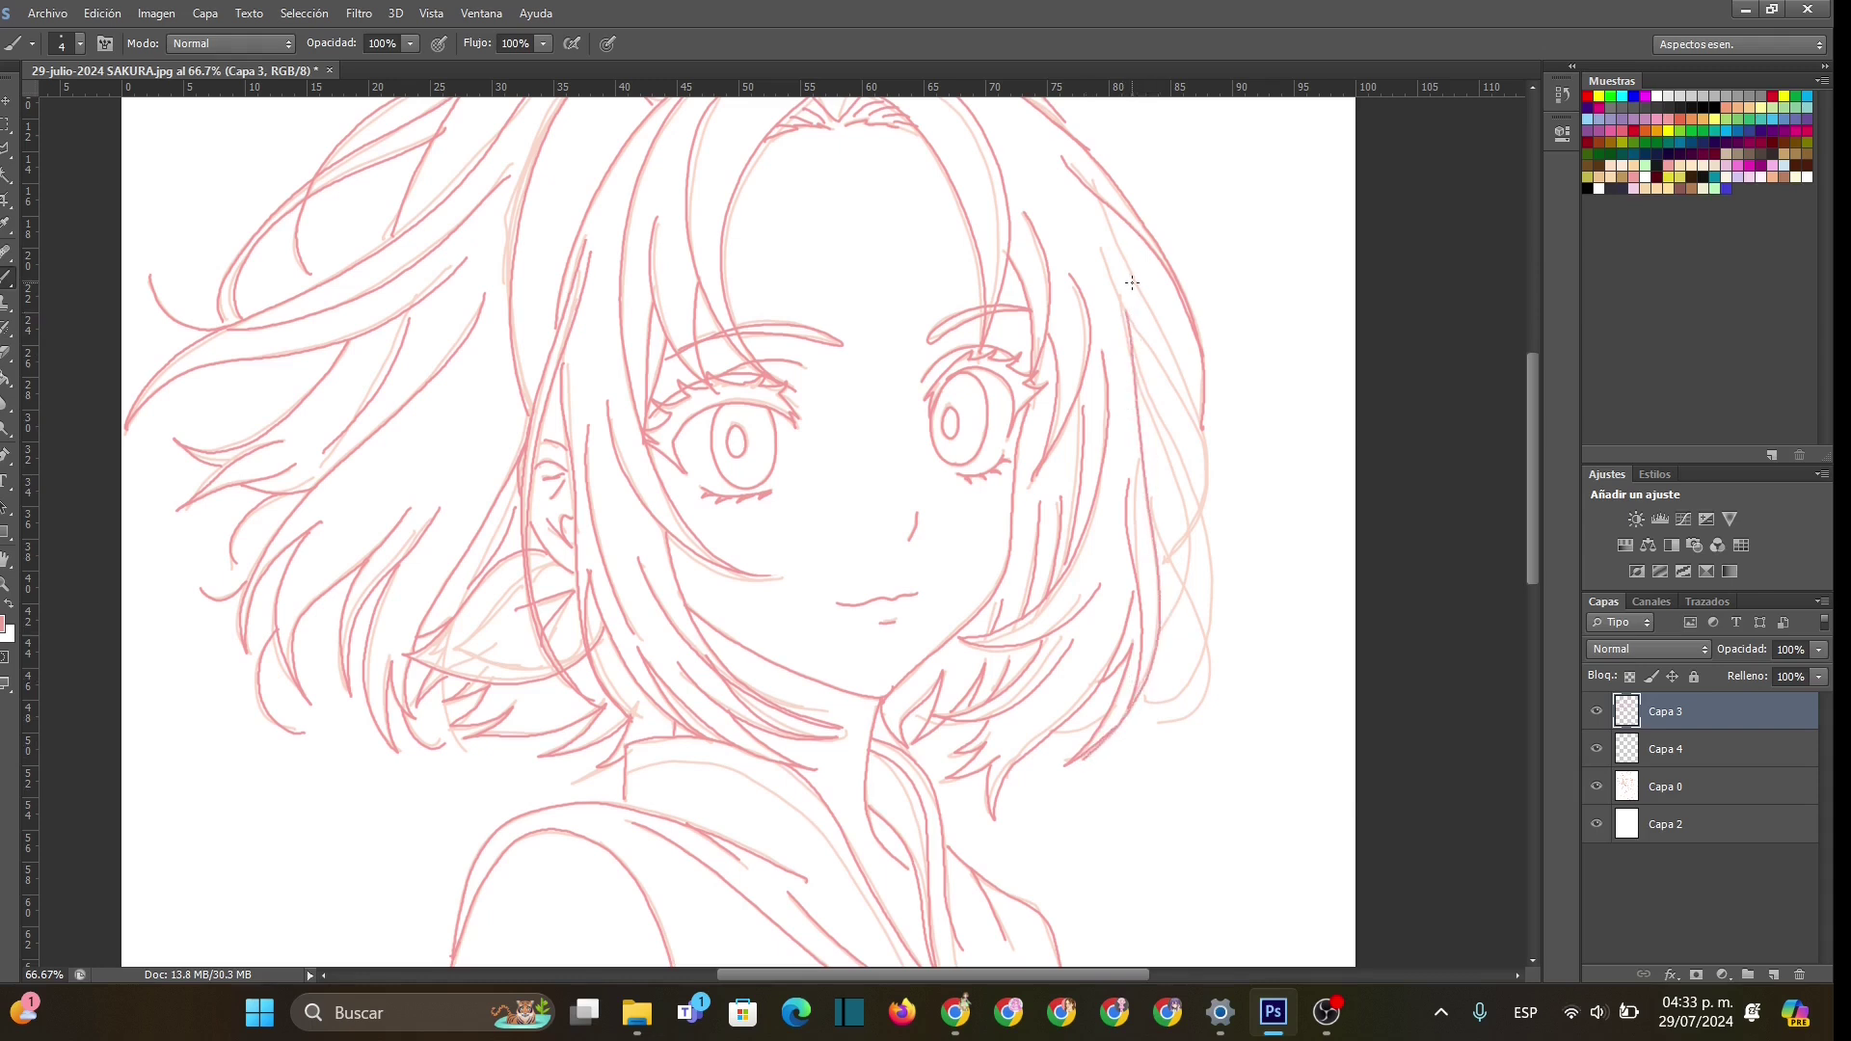
mouse_move(1100, 256)
mouse_down()
mouse_move(1208, 475)
mouse_move(1166, 555)
mouse_up()
drag(1115, 235, 1209, 458)
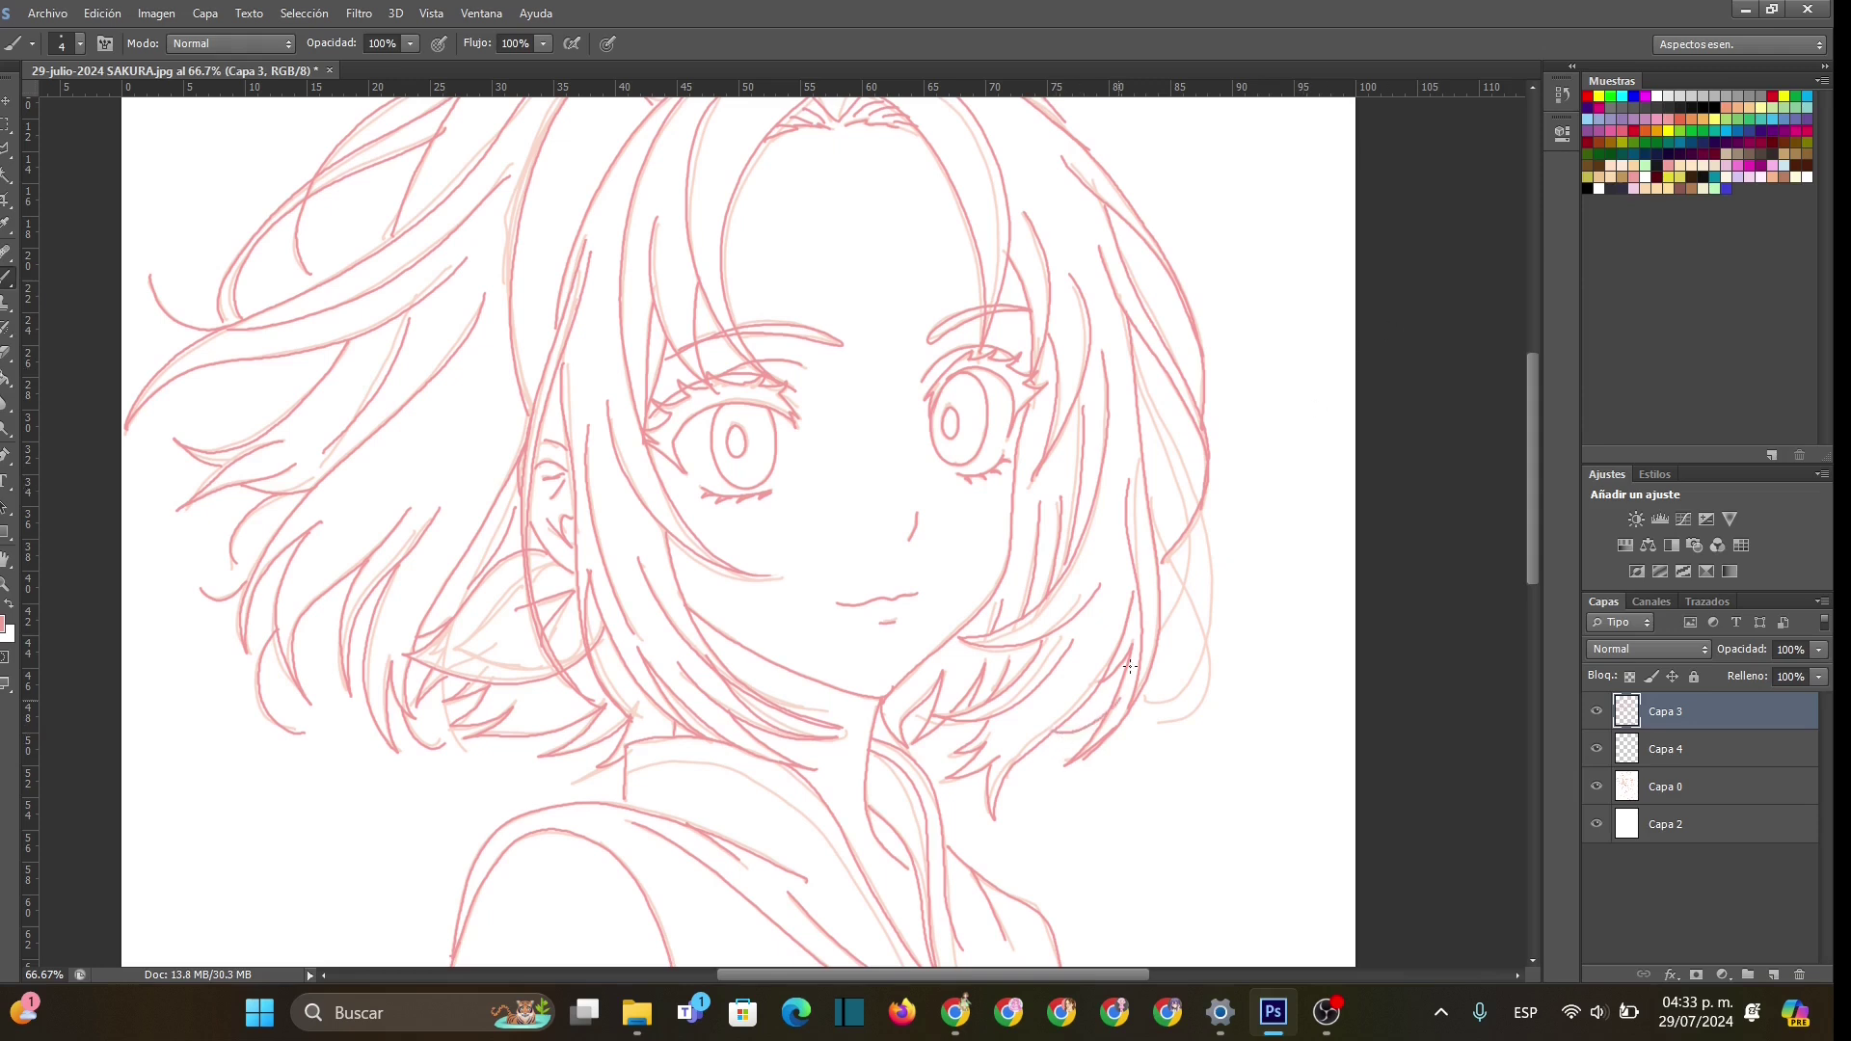
- Trace the outermost curls on the far side of the hair and one short strand below the ear on the near side
drag(1134, 352, 1209, 594)
drag(1184, 692, 1147, 678)
drag(1150, 498, 1174, 735)
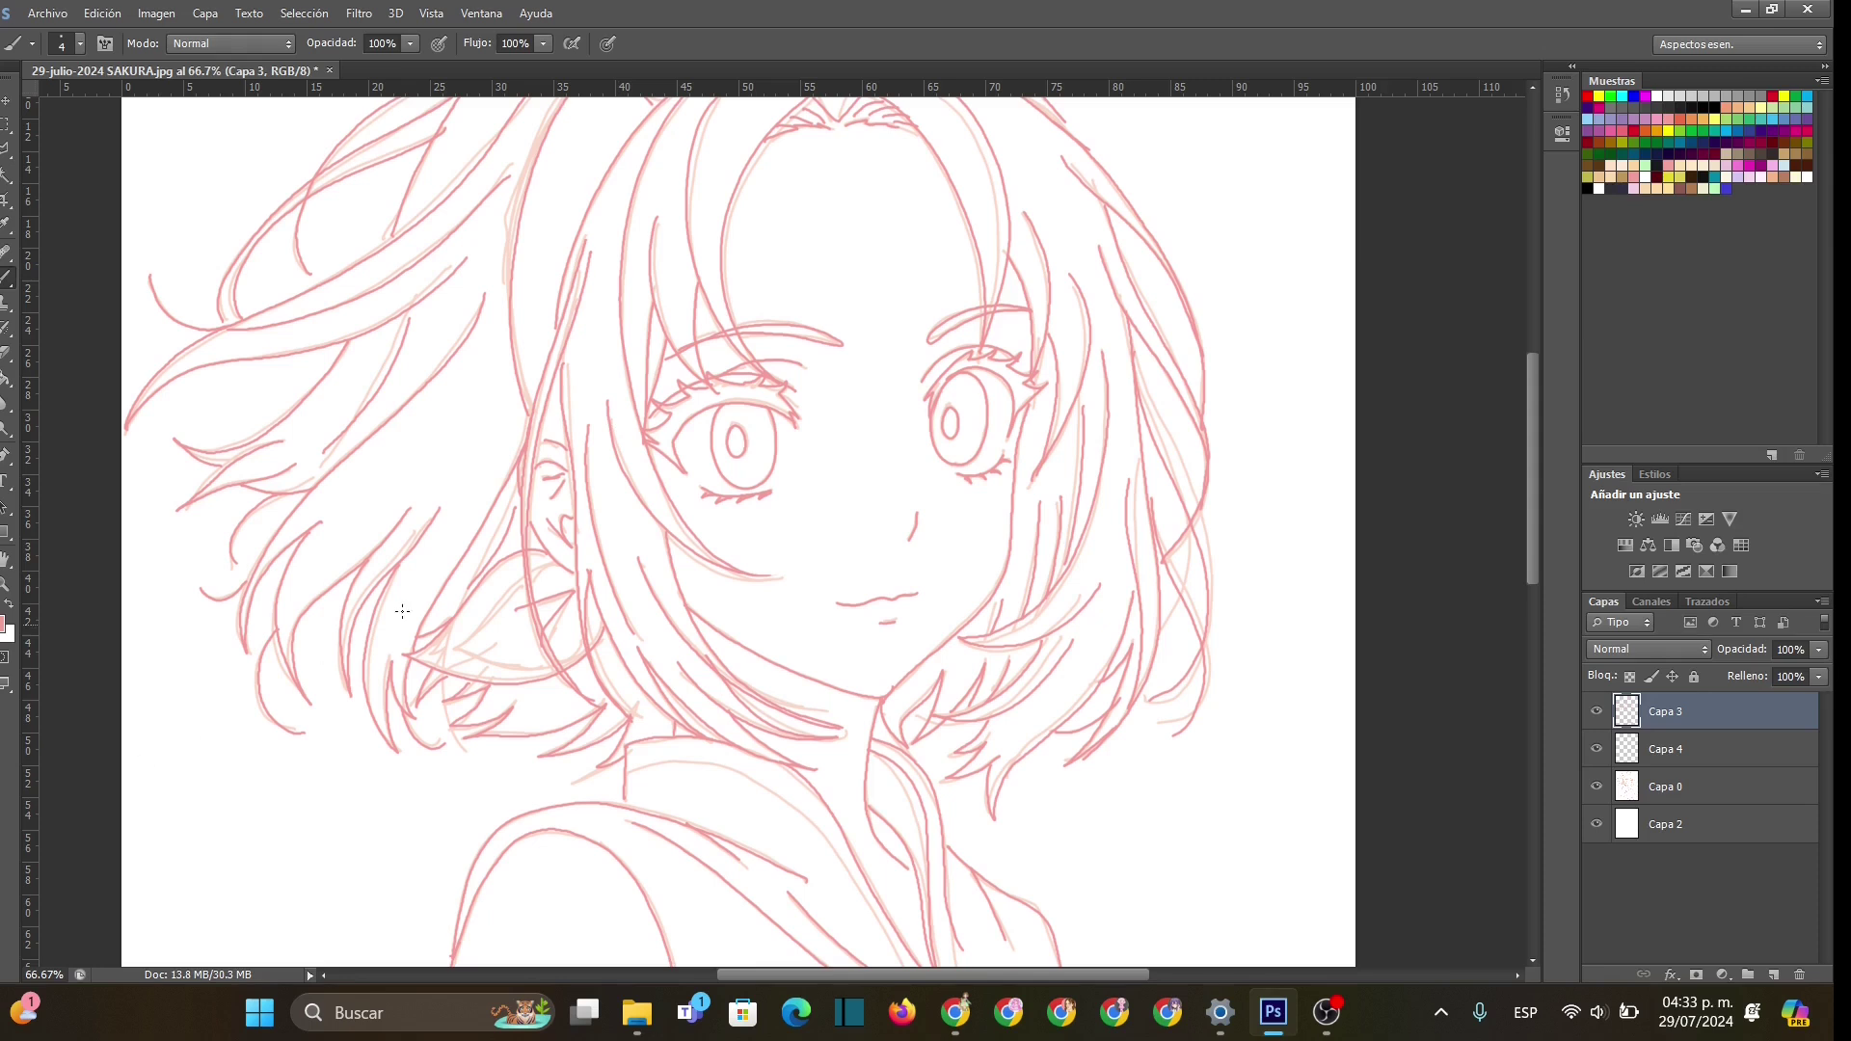
drag(446, 704, 487, 773)
drag(1186, 536, 1156, 624)
- Add a short brush stroke to the upper lash line of the far eye, working at 100% zoom
click(7, 584)
right_click(992, 469)
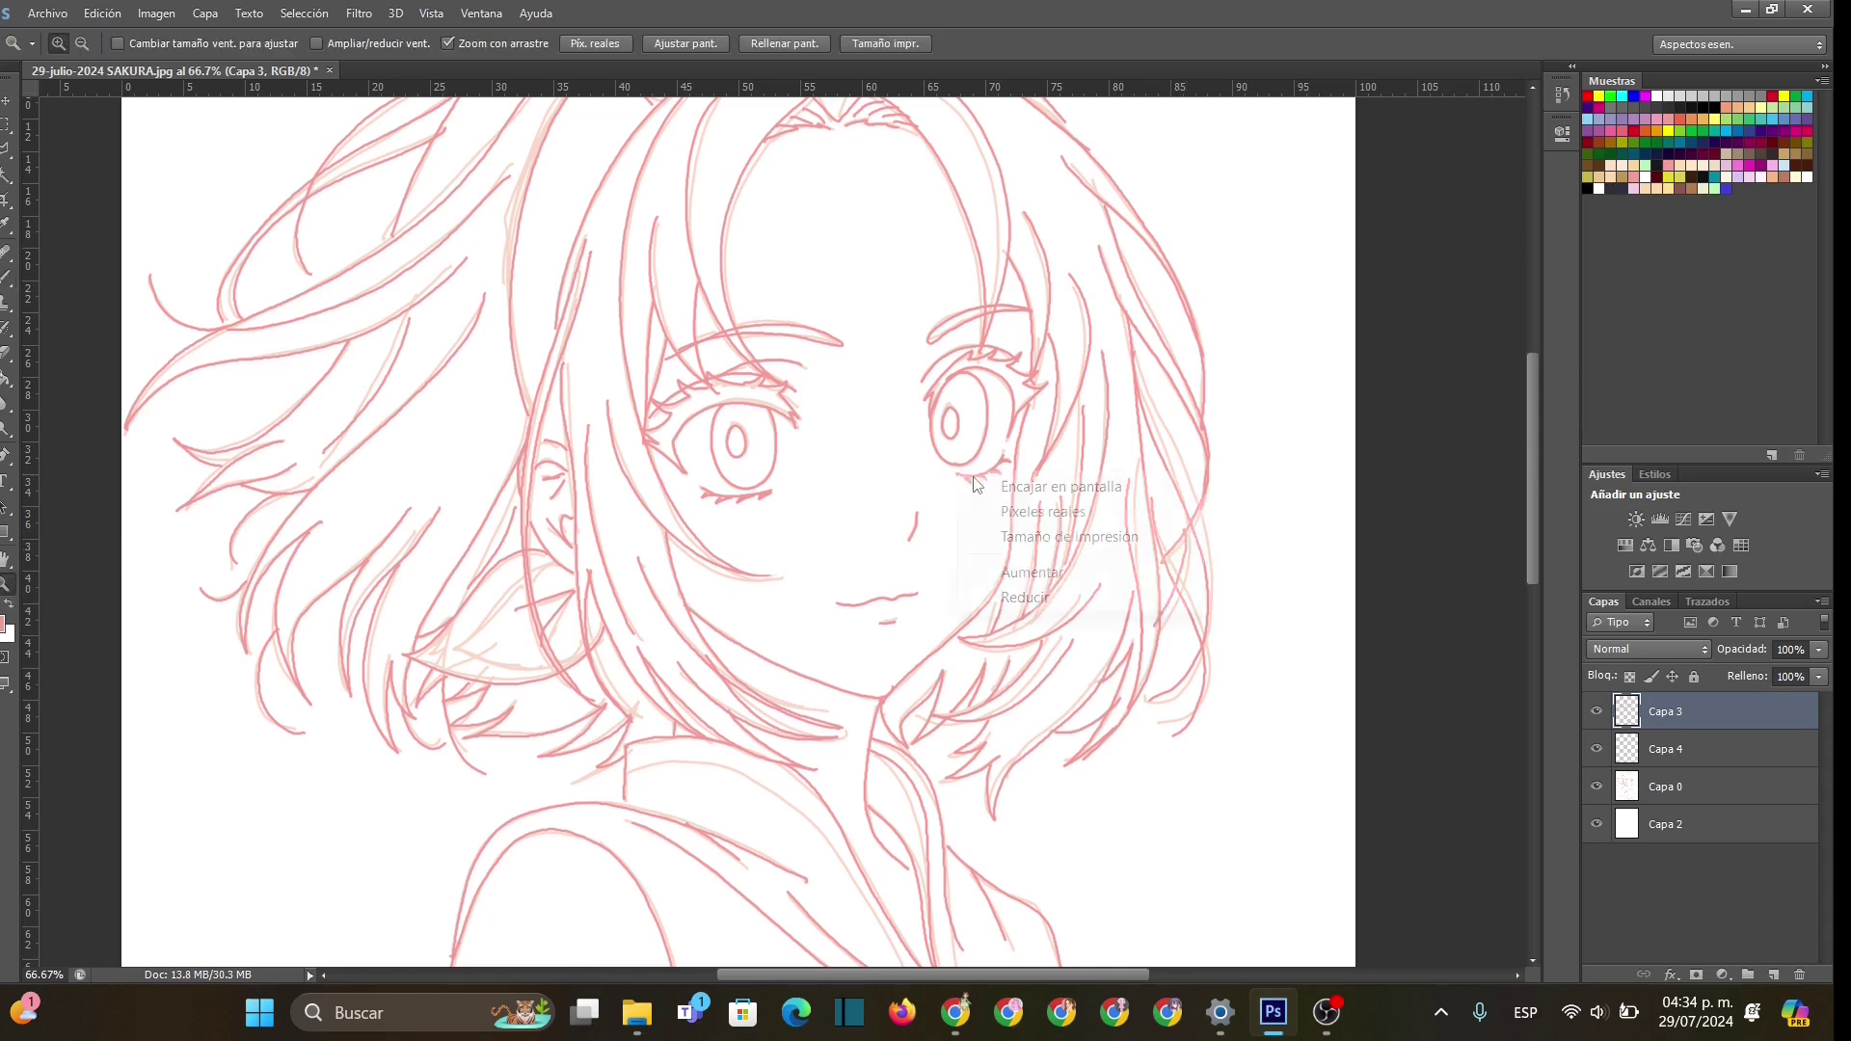
click(1024, 575)
right_click(1025, 446)
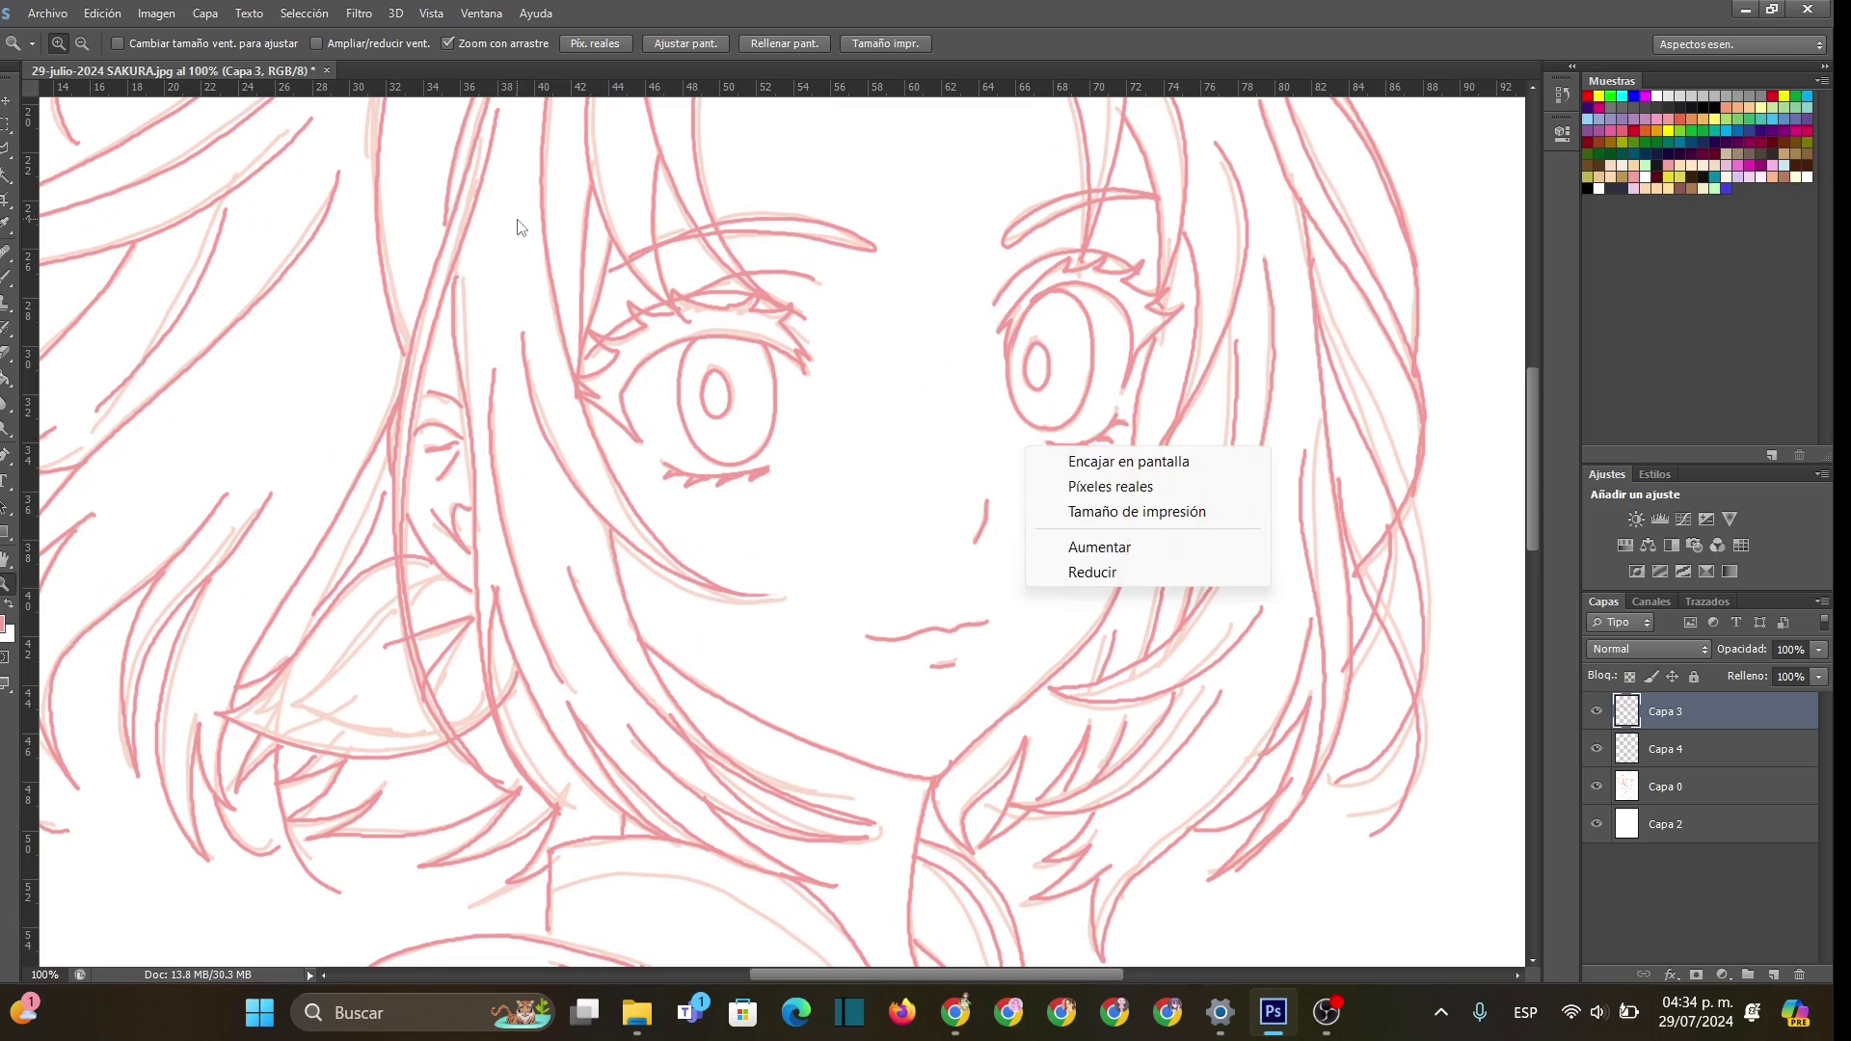
click(8, 277)
click(7, 280)
drag(997, 279, 1051, 253)
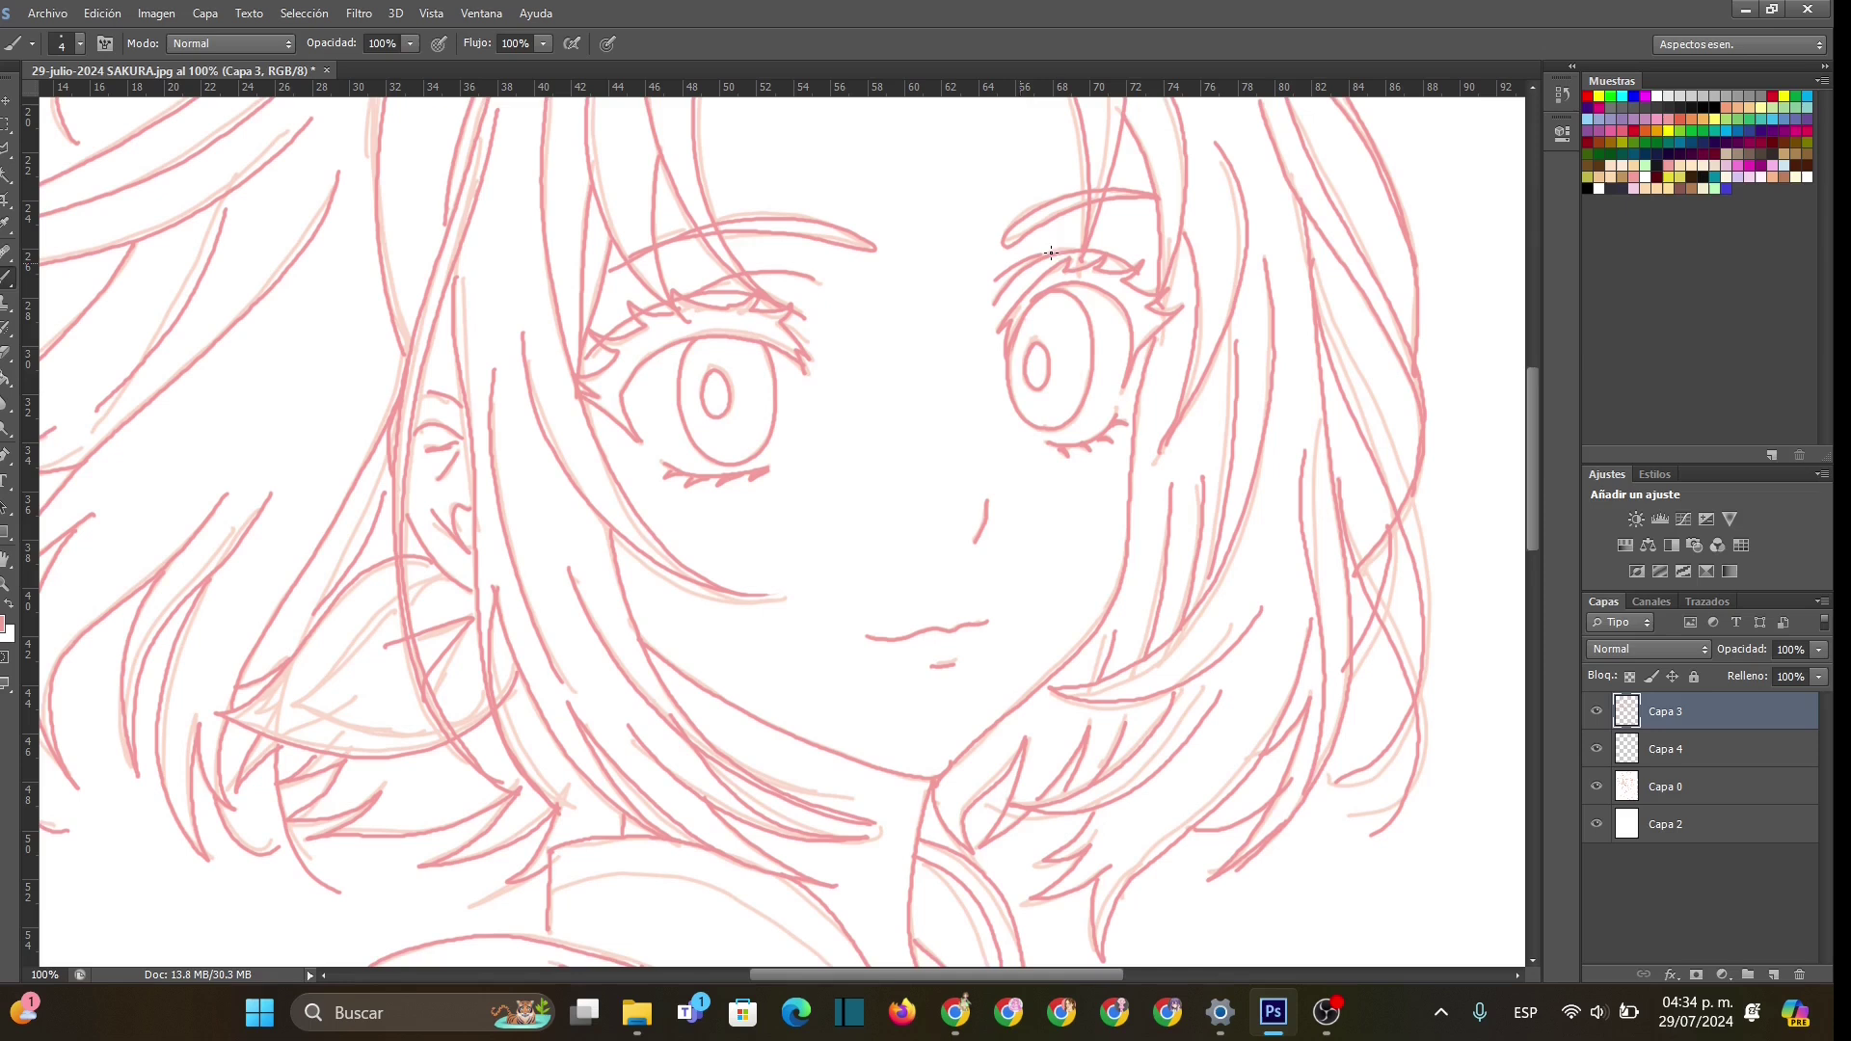
- Hide the sketch layer Capa 0 to show only the clean line art, with the whole drawing in view
click(8, 584)
right_click(1009, 407)
click(1087, 536)
right_click(1002, 515)
click(1080, 641)
right_click(999, 511)
click(1090, 649)
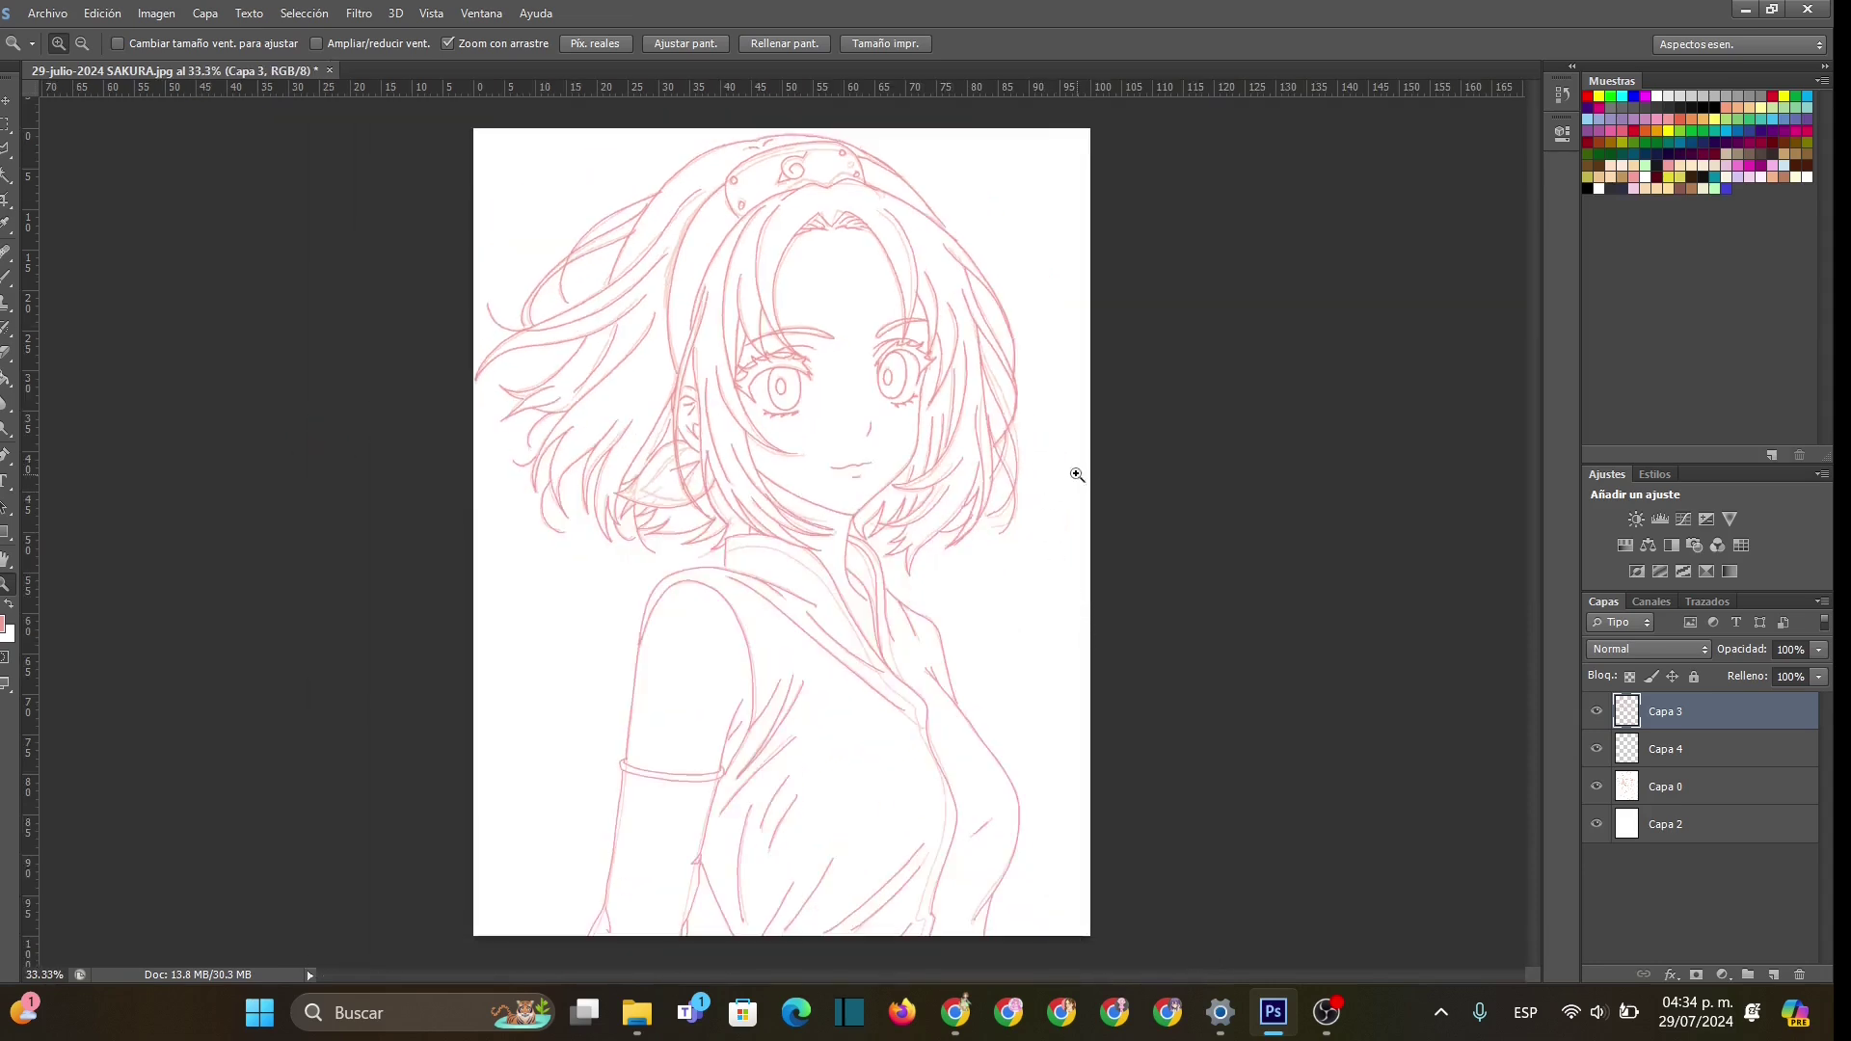
click(1597, 788)
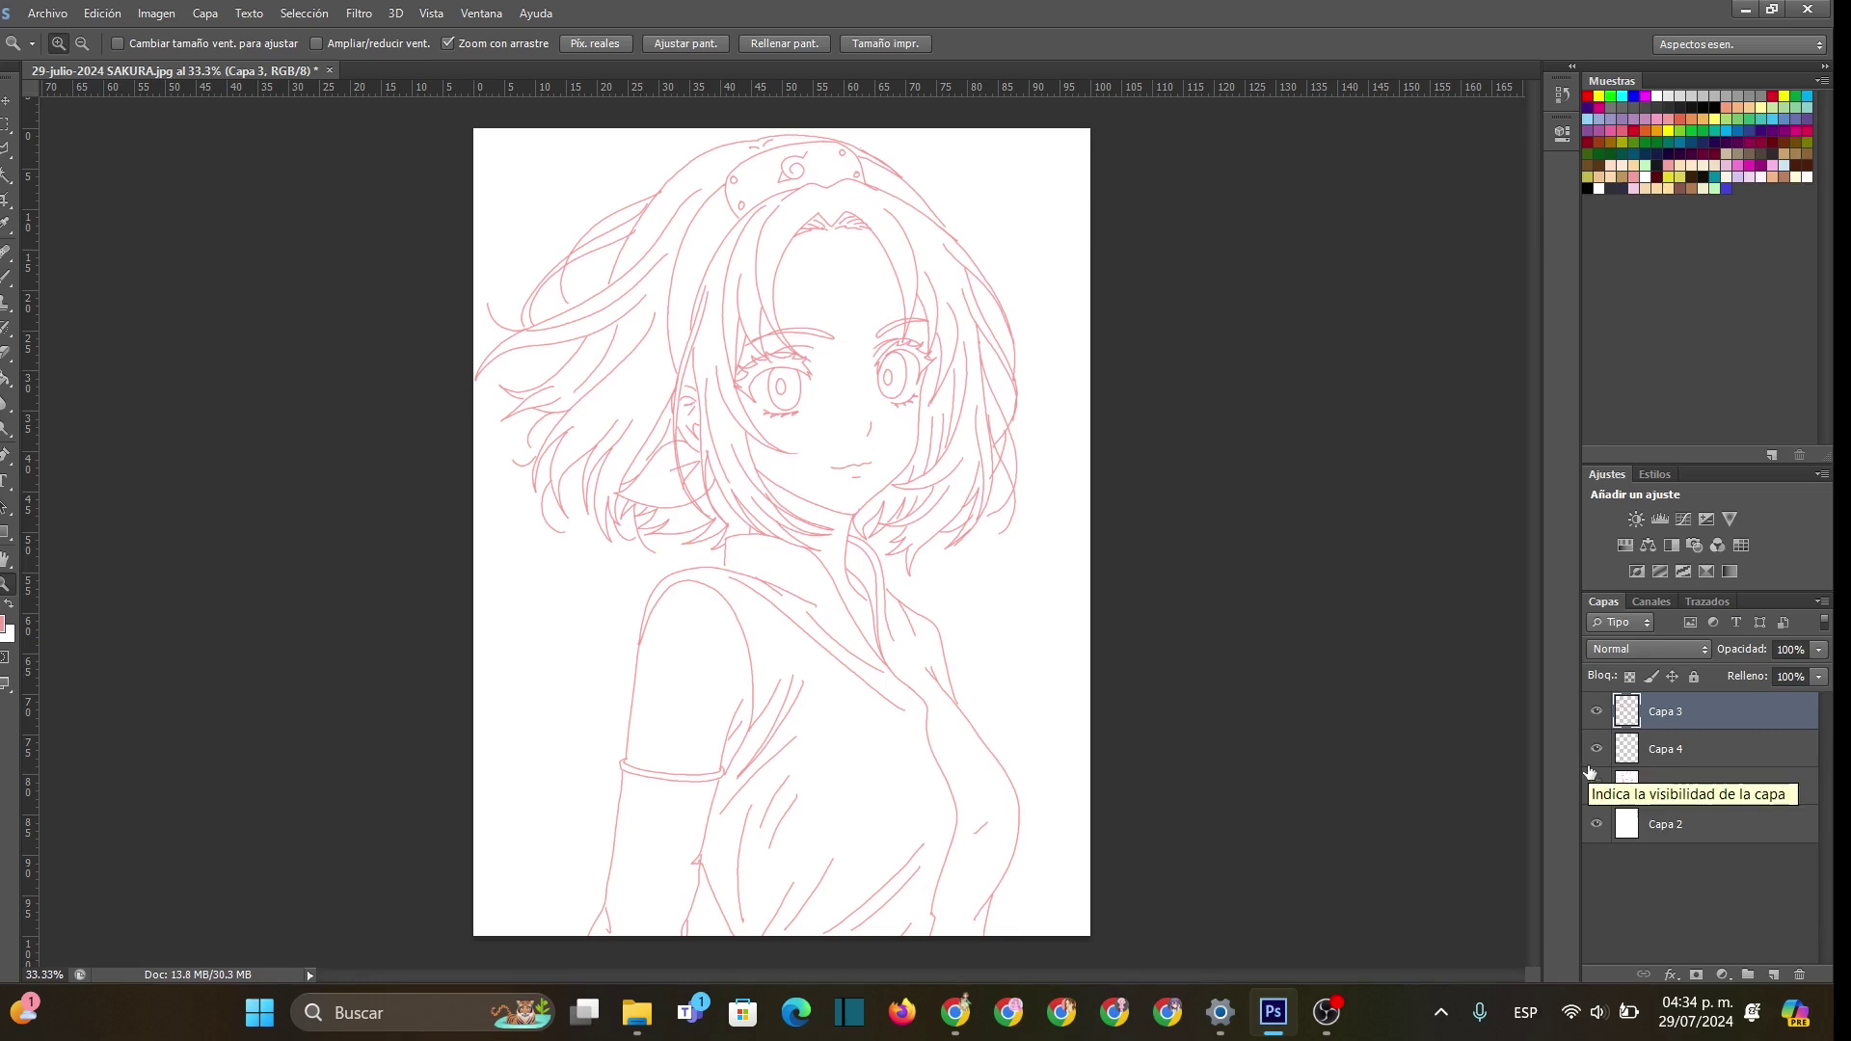
click(1588, 766)
click(1596, 749)
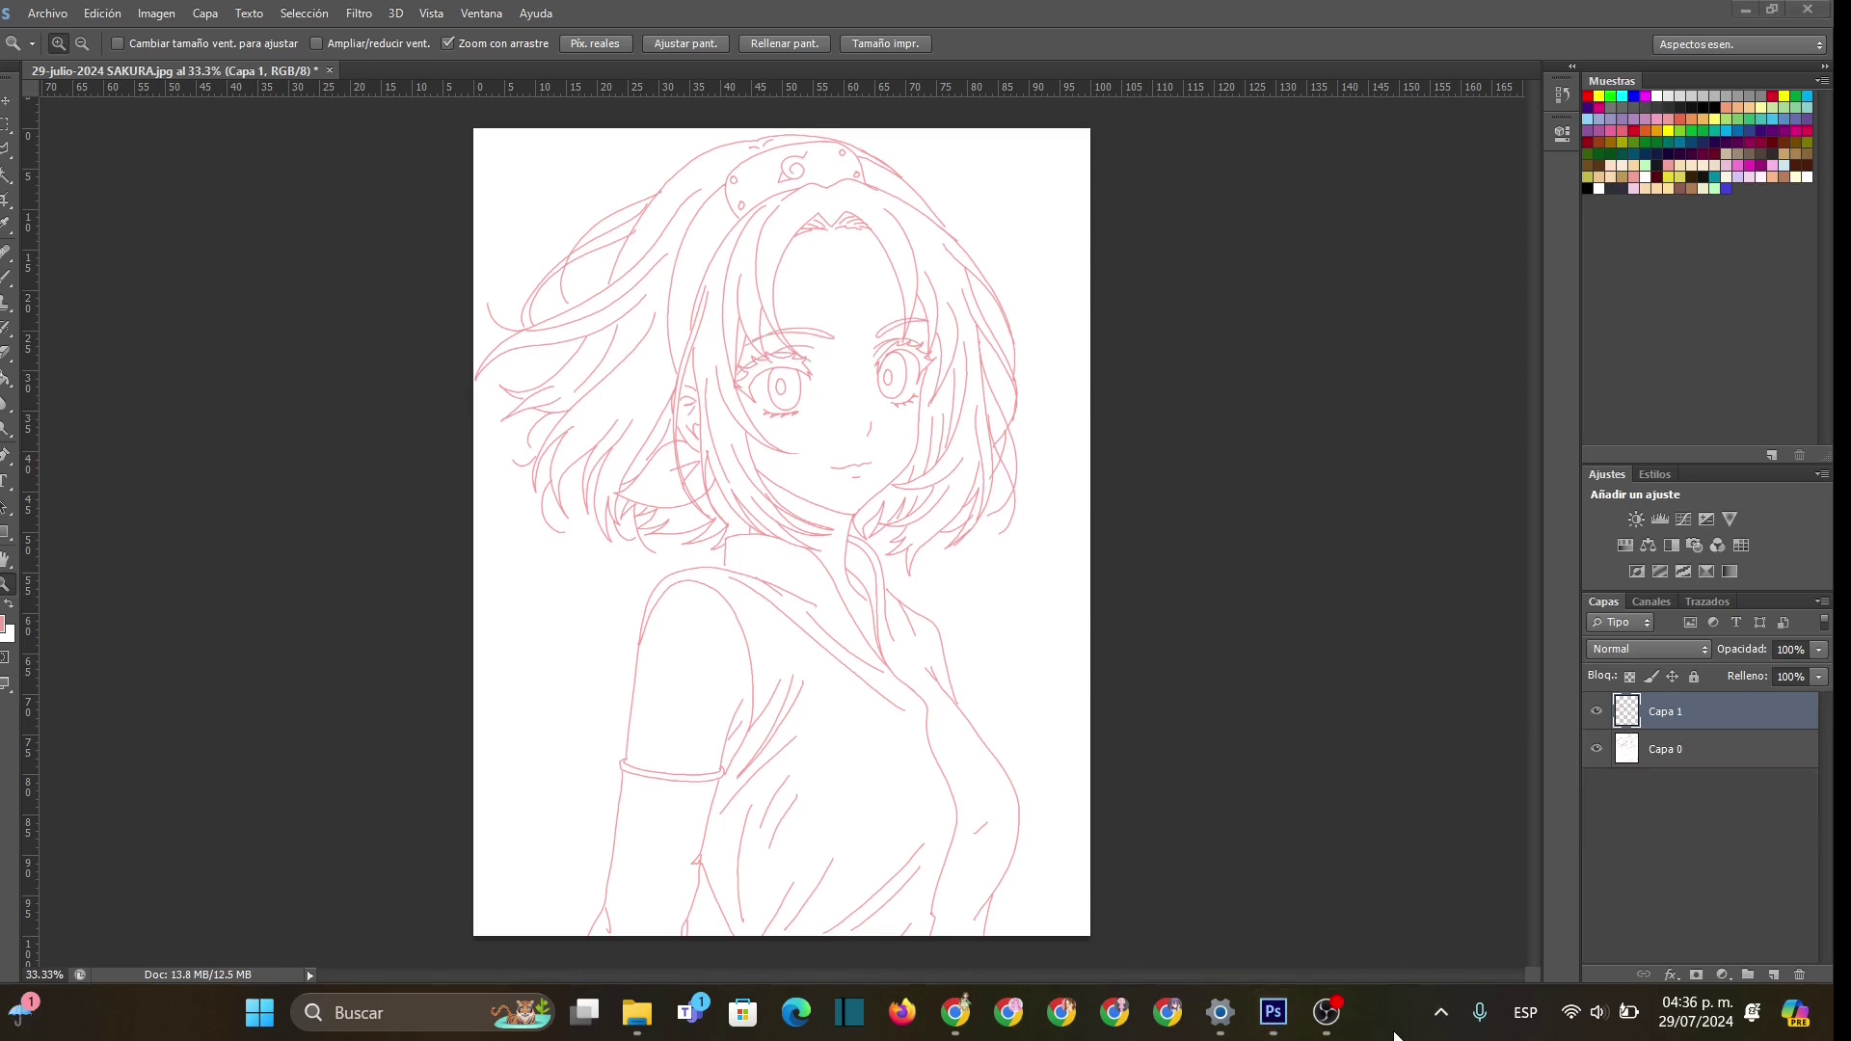
- Set layer Capa 1 to Multiplicar blending and choose a light skin-tone swatch as the painting colour
click(1686, 649)
click(1682, 104)
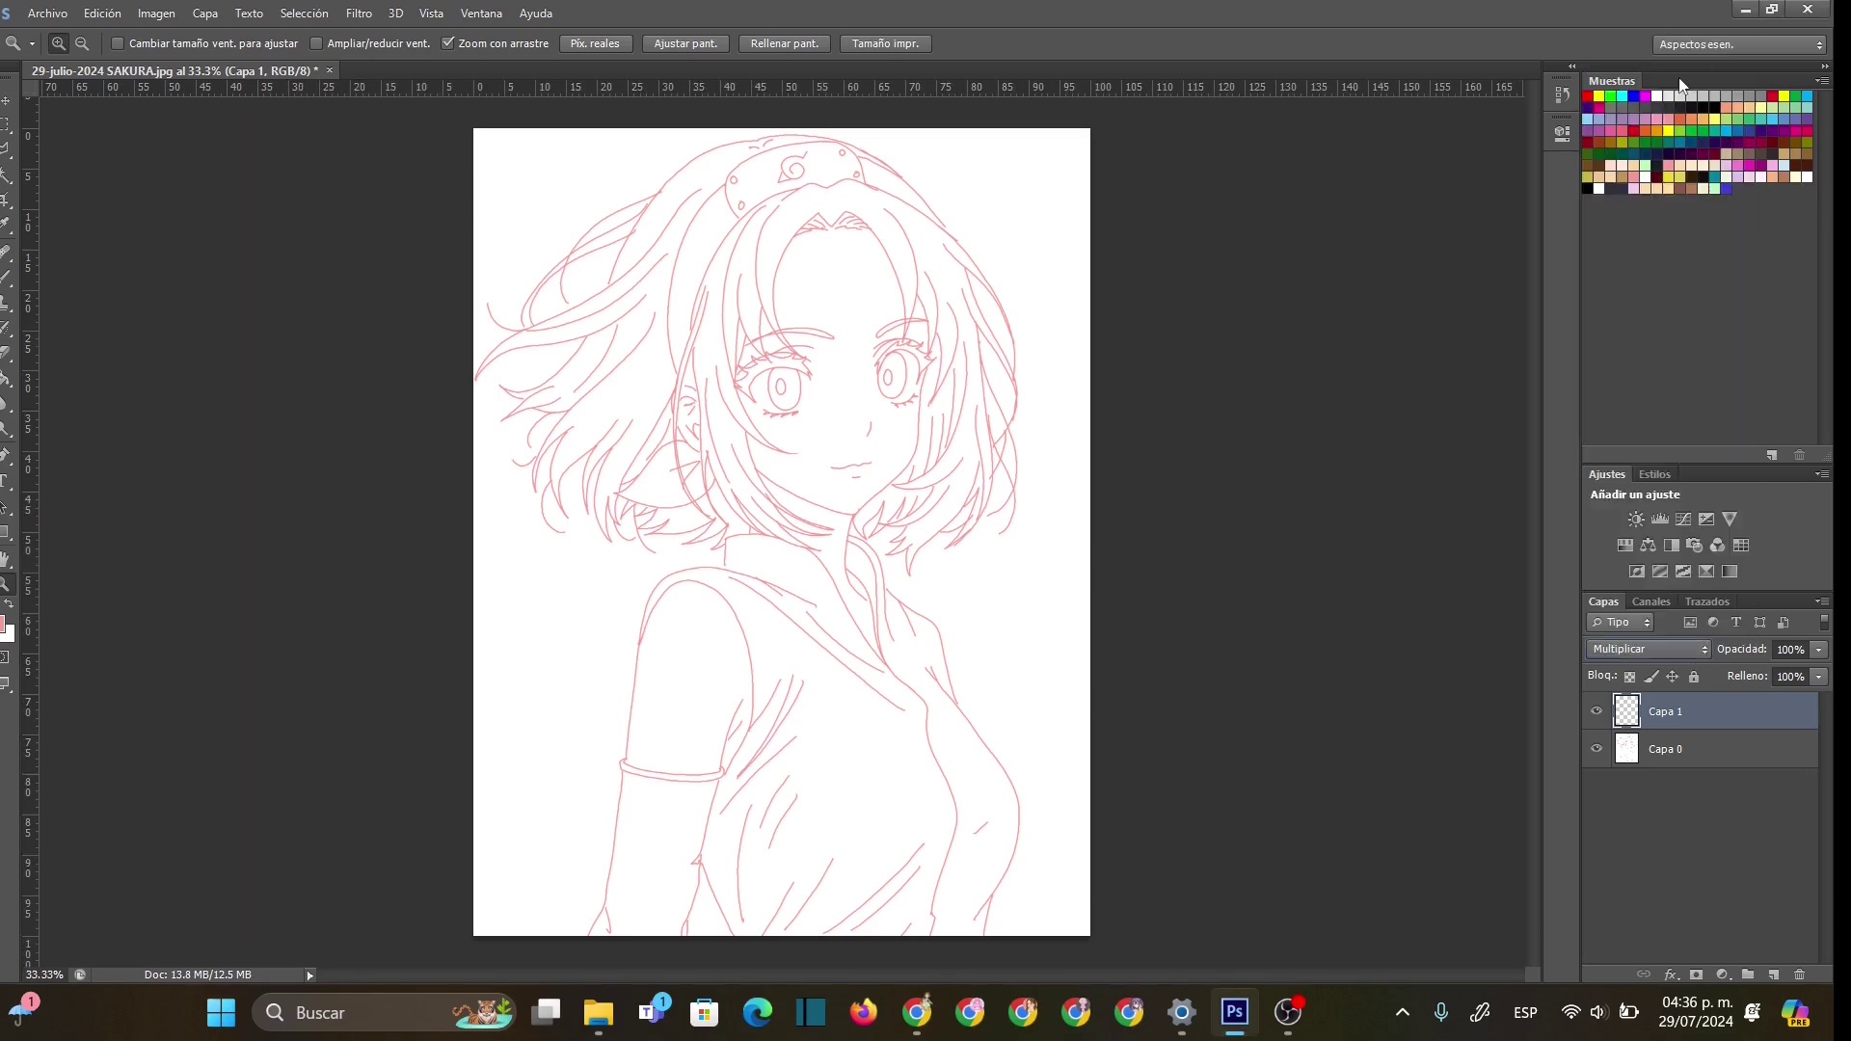
double_click(1687, 166)
click(826, 248)
click(652, 694)
click(727, 691)
- Paint the bare upper arm down to the armband in the skin tone, using 9 px and 10 px brushes for the edges
key(b)
drag(708, 606, 666, 666)
right_click(676, 663)
click(751, 704)
mouse_move(711, 550)
mouse_down()
mouse_move(663, 684)
mouse_move(650, 652)
mouse_move(683, 495)
mouse_move(622, 552)
mouse_move(584, 813)
mouse_move(604, 606)
mouse_move(603, 631)
mouse_move(668, 489)
mouse_move(732, 512)
mouse_move(774, 639)
mouse_move(730, 814)
mouse_move(781, 749)
mouse_move(784, 614)
mouse_move(745, 519)
mouse_move(781, 613)
mouse_move(765, 697)
mouse_move(705, 804)
mouse_move(629, 825)
mouse_move(628, 677)
mouse_move(642, 818)
mouse_move(635, 796)
mouse_move(666, 769)
mouse_move(694, 776)
mouse_move(731, 536)
mouse_move(651, 582)
mouse_move(630, 549)
mouse_move(704, 703)
mouse_move(703, 529)
mouse_up()
right_click(731, 742)
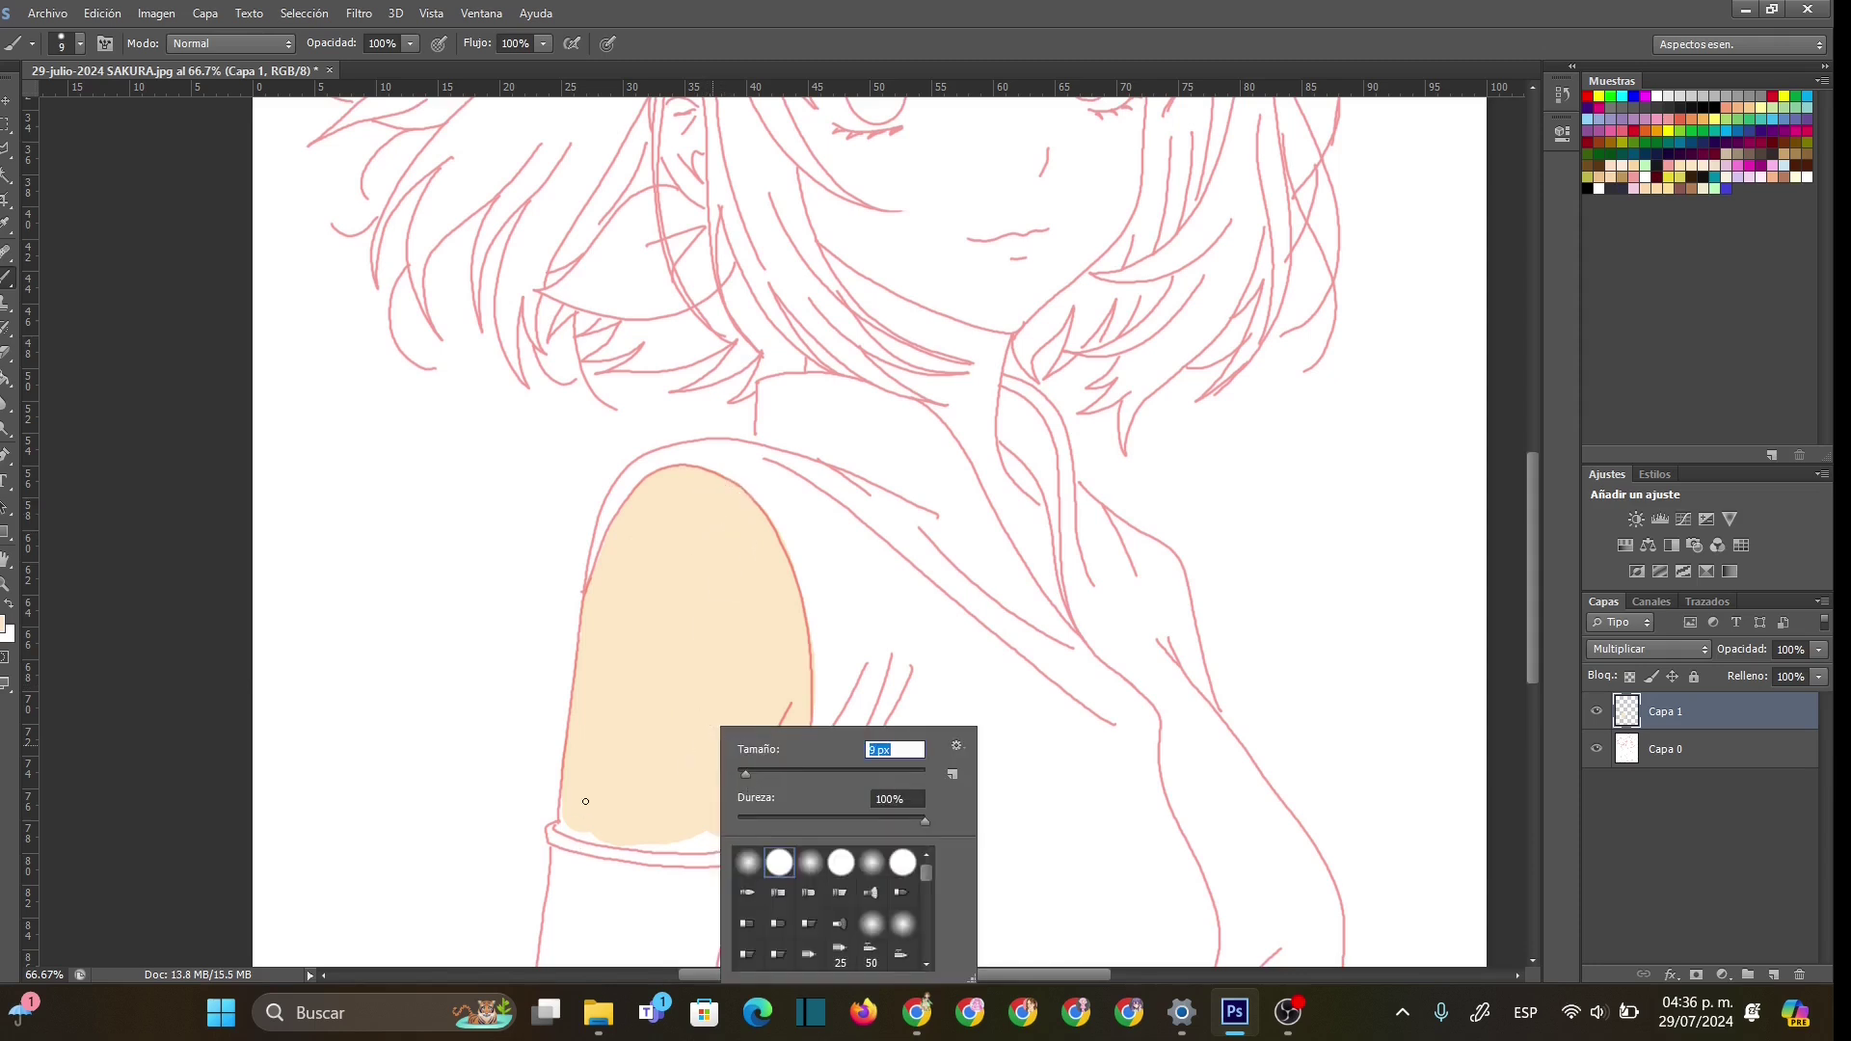
drag(750, 775, 756, 772)
mouse_move(568, 793)
mouse_down()
mouse_move(745, 831)
mouse_move(734, 842)
mouse_move(657, 844)
mouse_move(724, 825)
mouse_move(571, 827)
mouse_move(724, 813)
mouse_move(753, 833)
mouse_move(800, 749)
mouse_move(783, 735)
mouse_move(765, 810)
mouse_move(799, 773)
mouse_up()
right_click(765, 809)
click(796, 772)
click(757, 834)
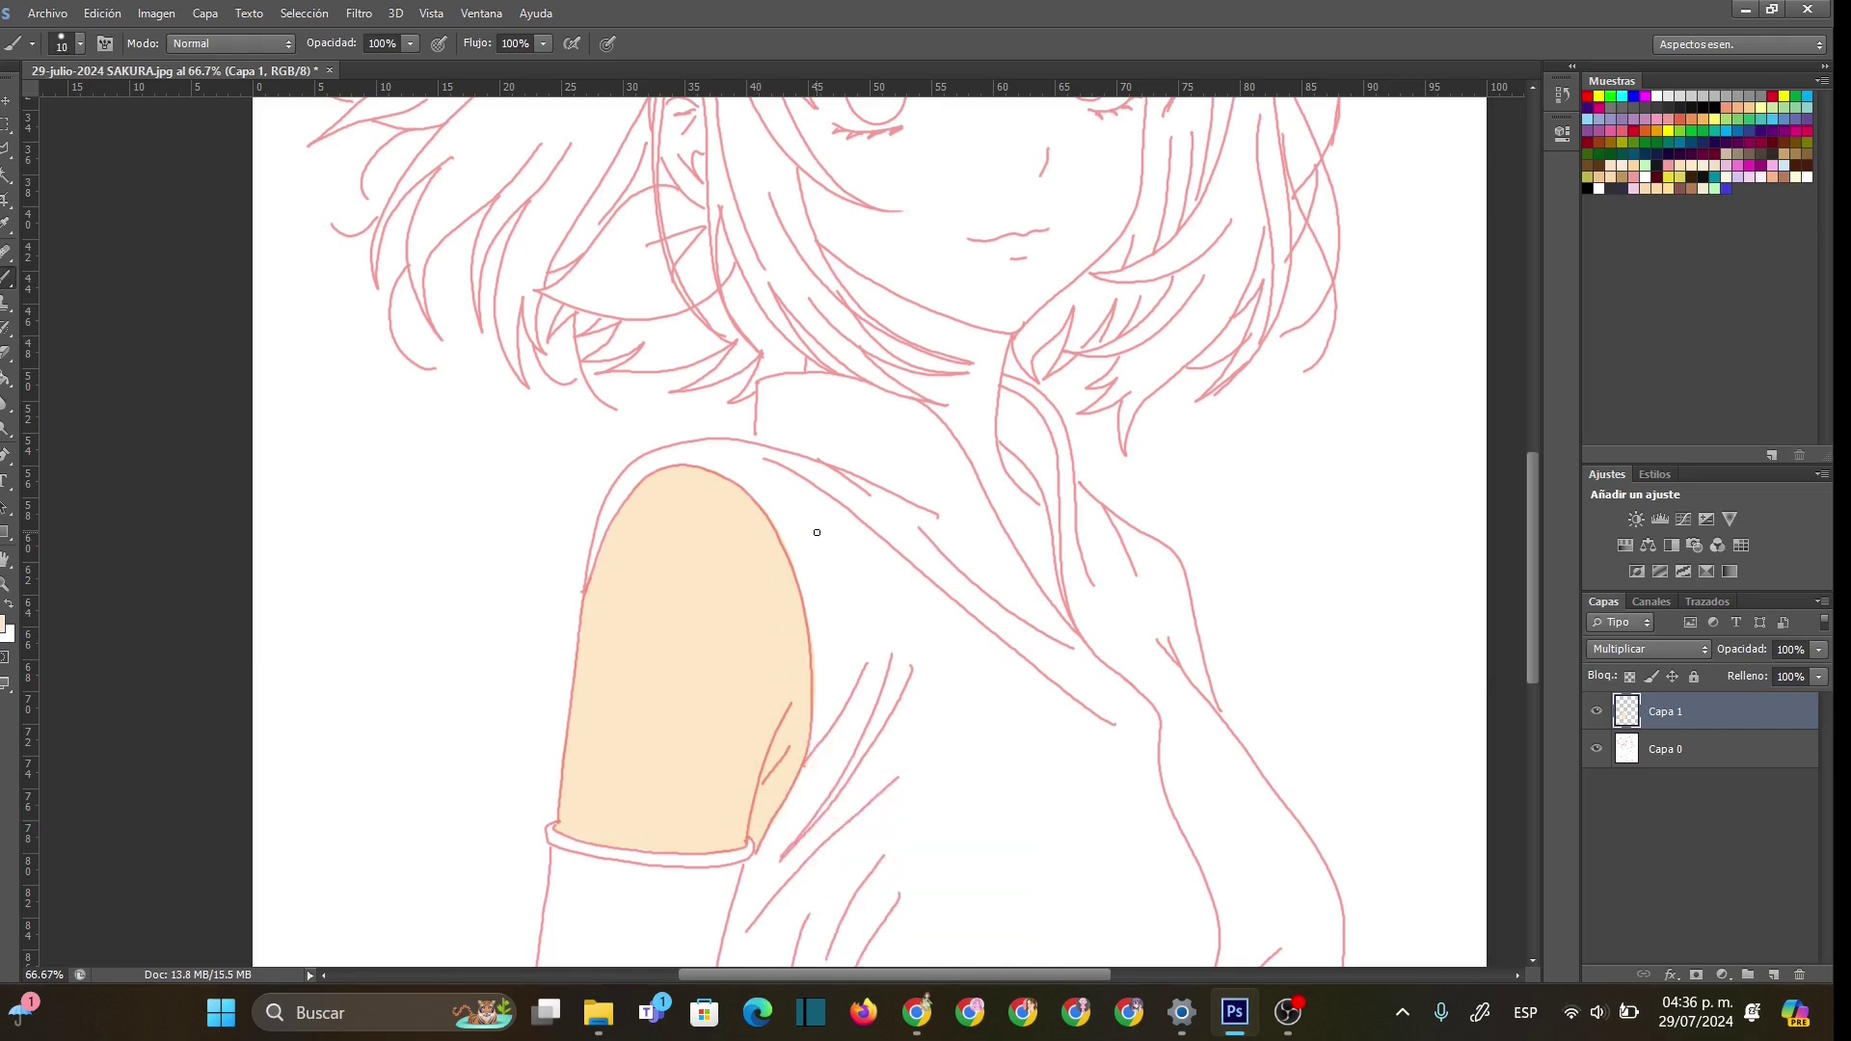
- Paint the ear in the skin tone, finishing with a 19 px brush
drag(1530, 534, 1532, 454)
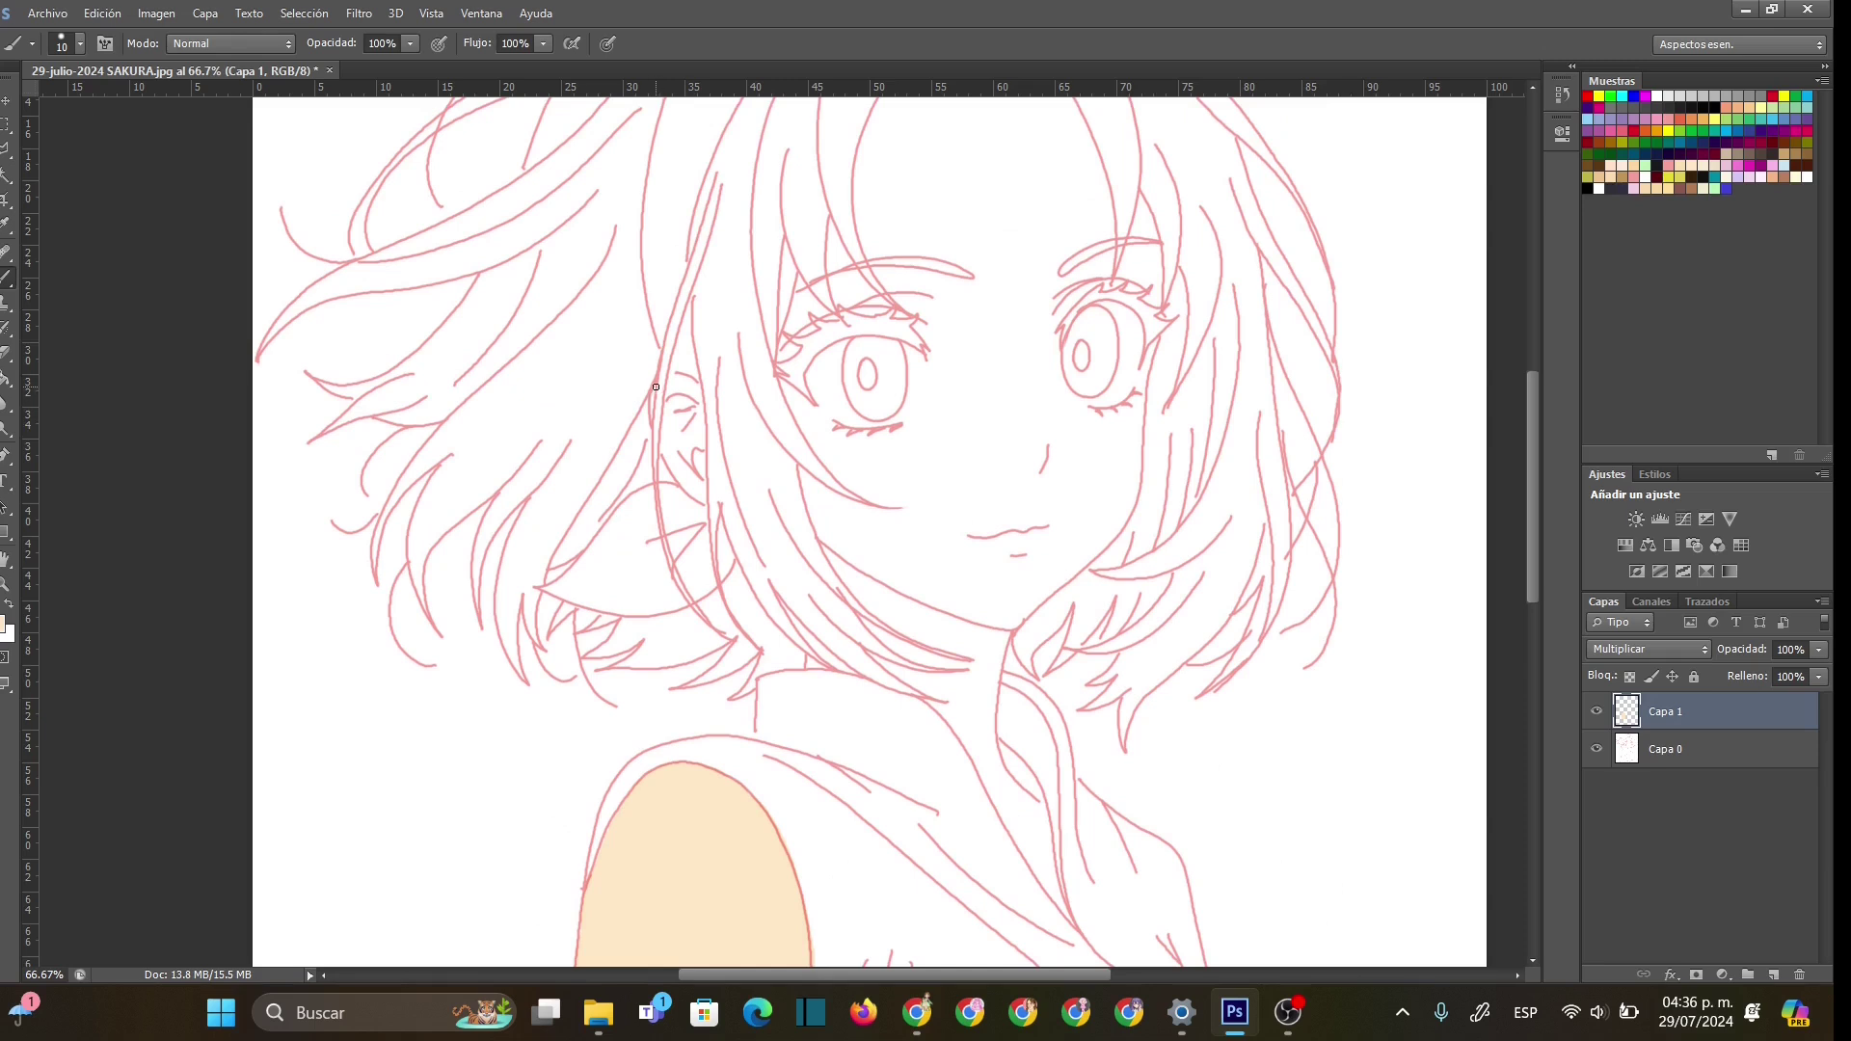
mouse_move(666, 456)
mouse_down()
mouse_move(702, 500)
mouse_move(698, 406)
mouse_move(674, 375)
mouse_move(727, 484)
mouse_move(676, 453)
mouse_move(698, 493)
mouse_move(689, 386)
mouse_move(684, 461)
mouse_up()
right_click(691, 433)
click(727, 482)
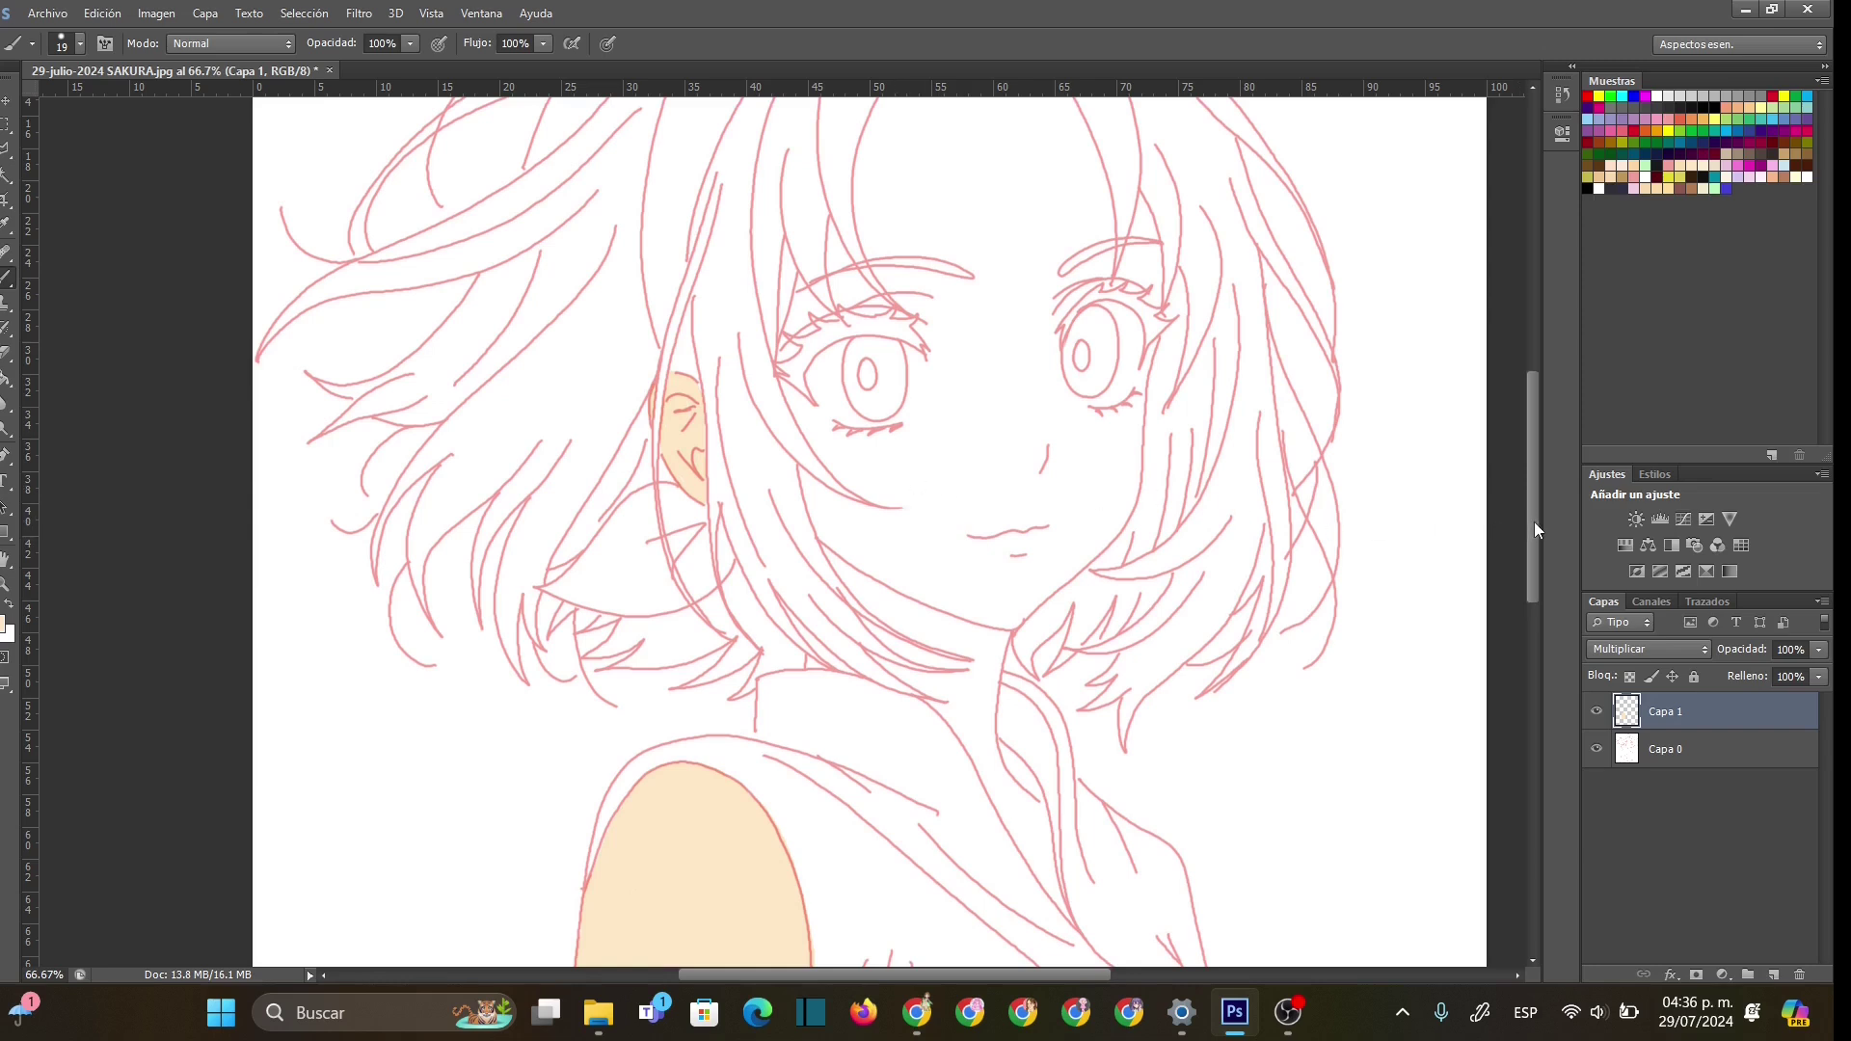
- Paint the neck gaps between the hair strands under the jaw in the skin tone with a 10 px brush
drag(1535, 522, 1535, 506)
right_click(851, 710)
drag(873, 733, 868, 733)
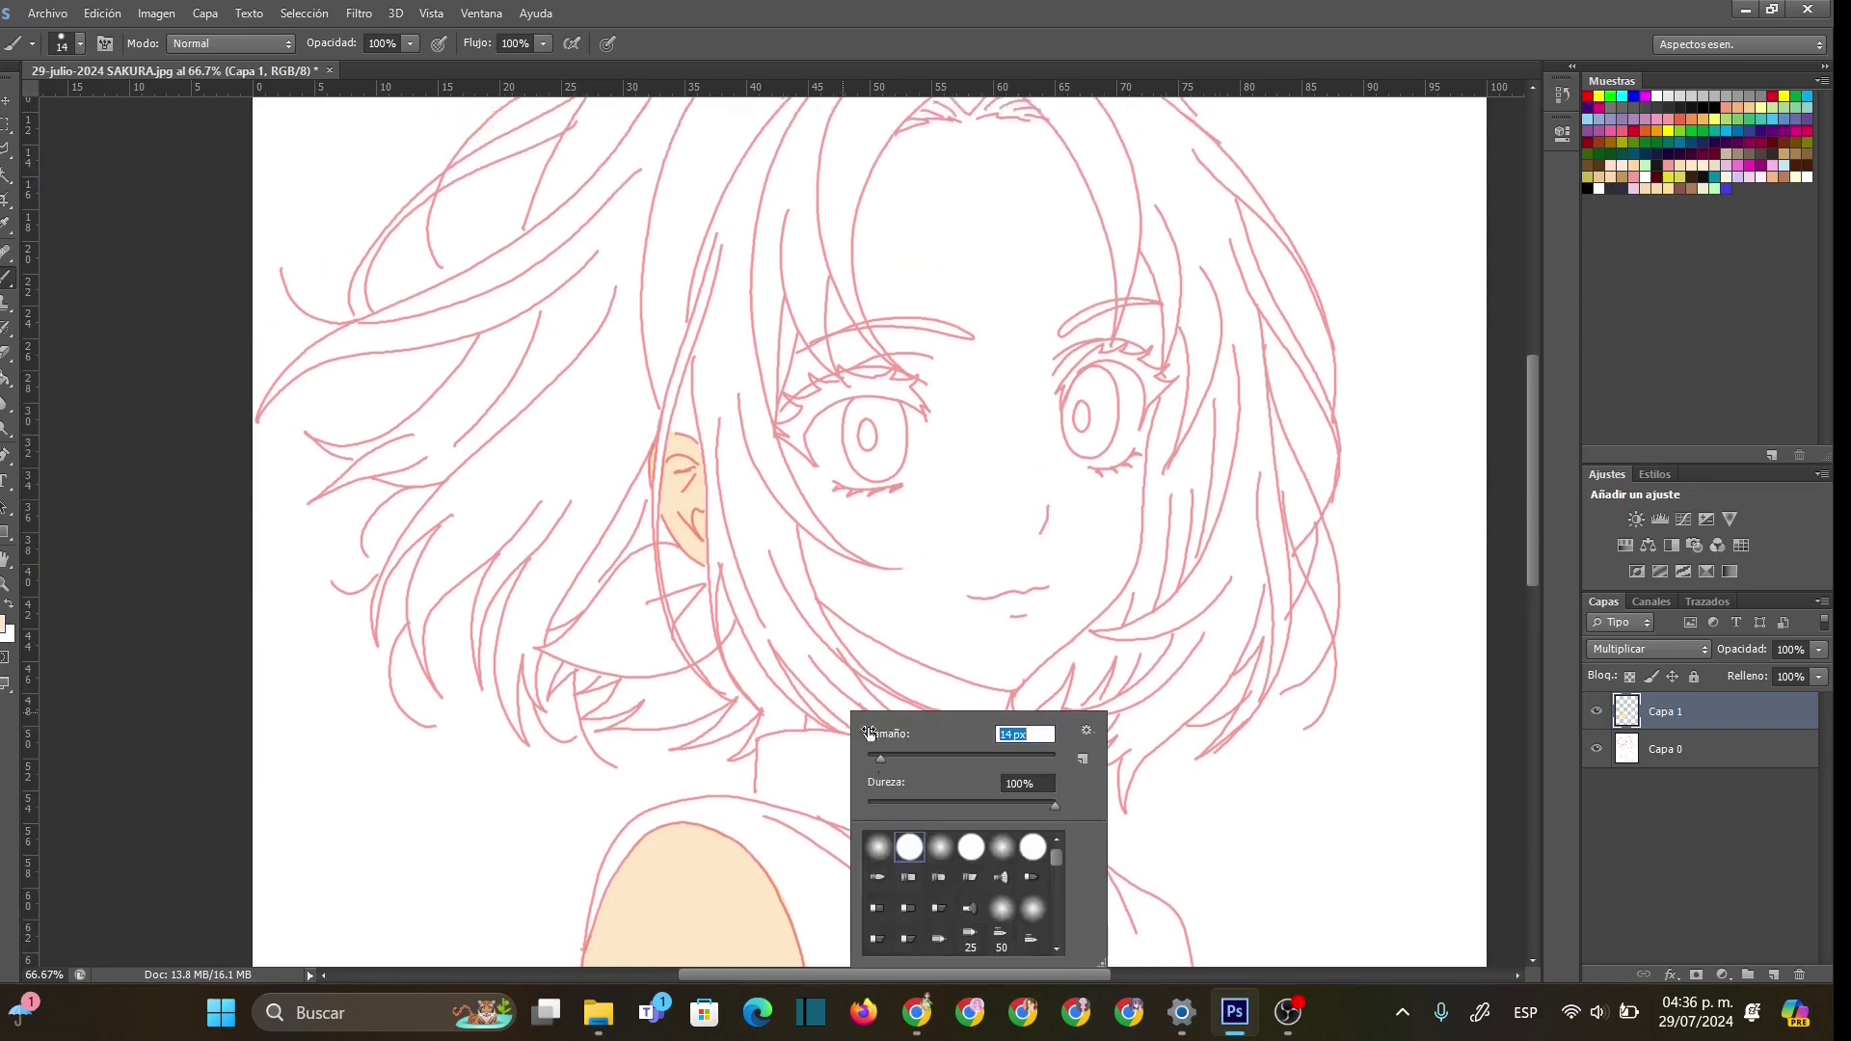
text(4)
key(Return)
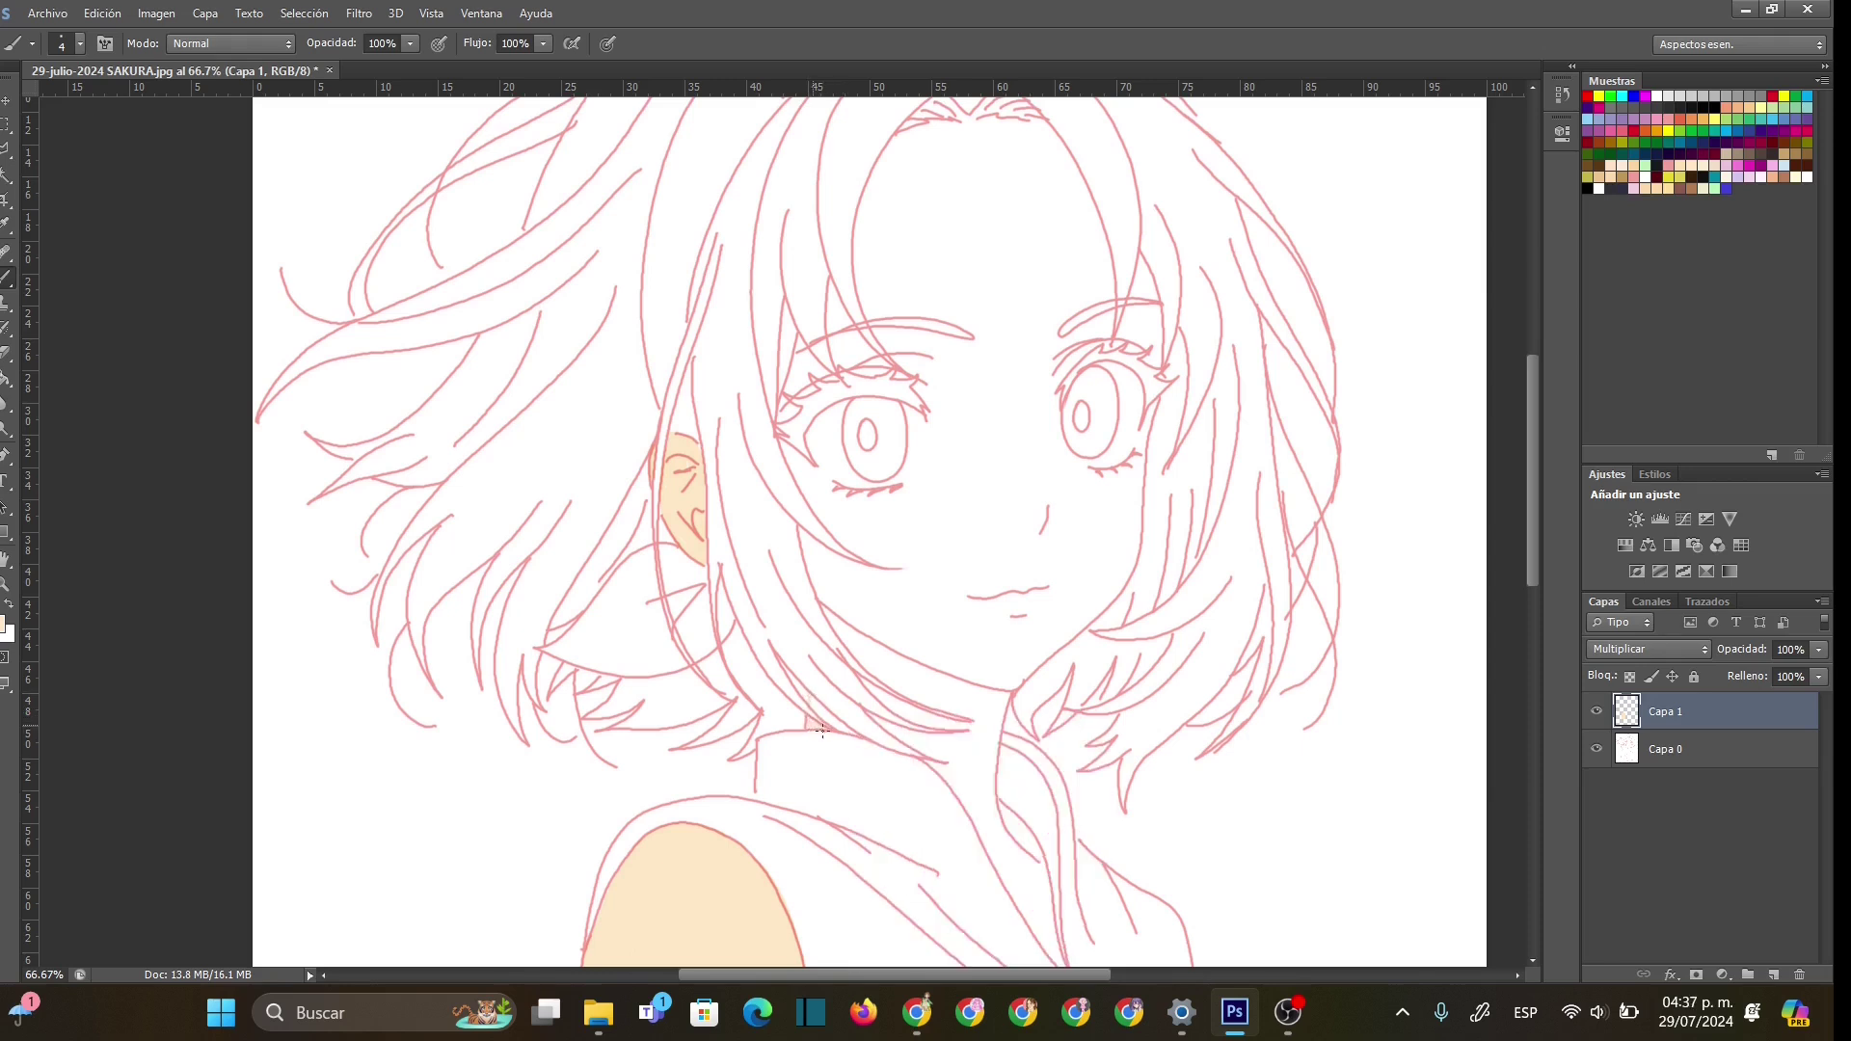
right_click(873, 714)
text(10)
key(Return)
mouse_move(860, 677)
mouse_down()
mouse_move(896, 712)
mouse_move(979, 728)
mouse_move(883, 692)
mouse_move(970, 727)
mouse_up()
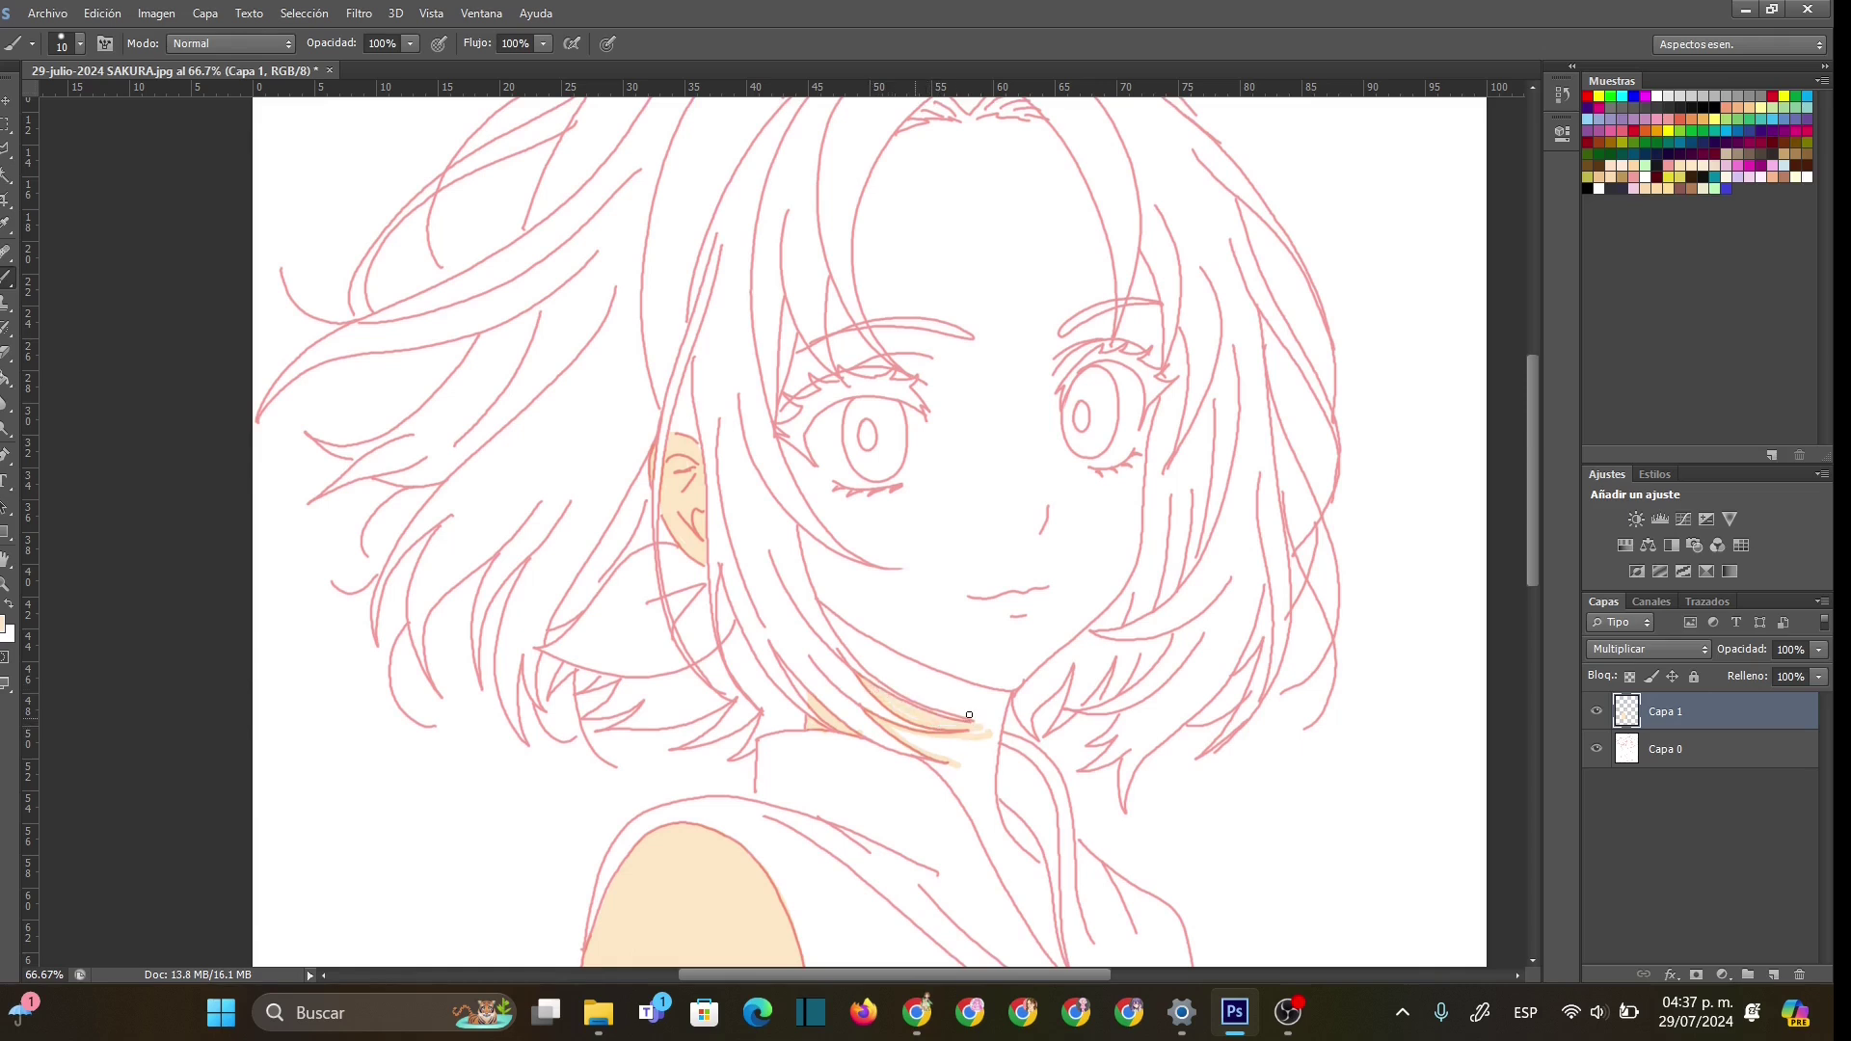
- Paint the lower neck and the skin inside the collar opening down to its point
drag(1534, 511, 1528, 553)
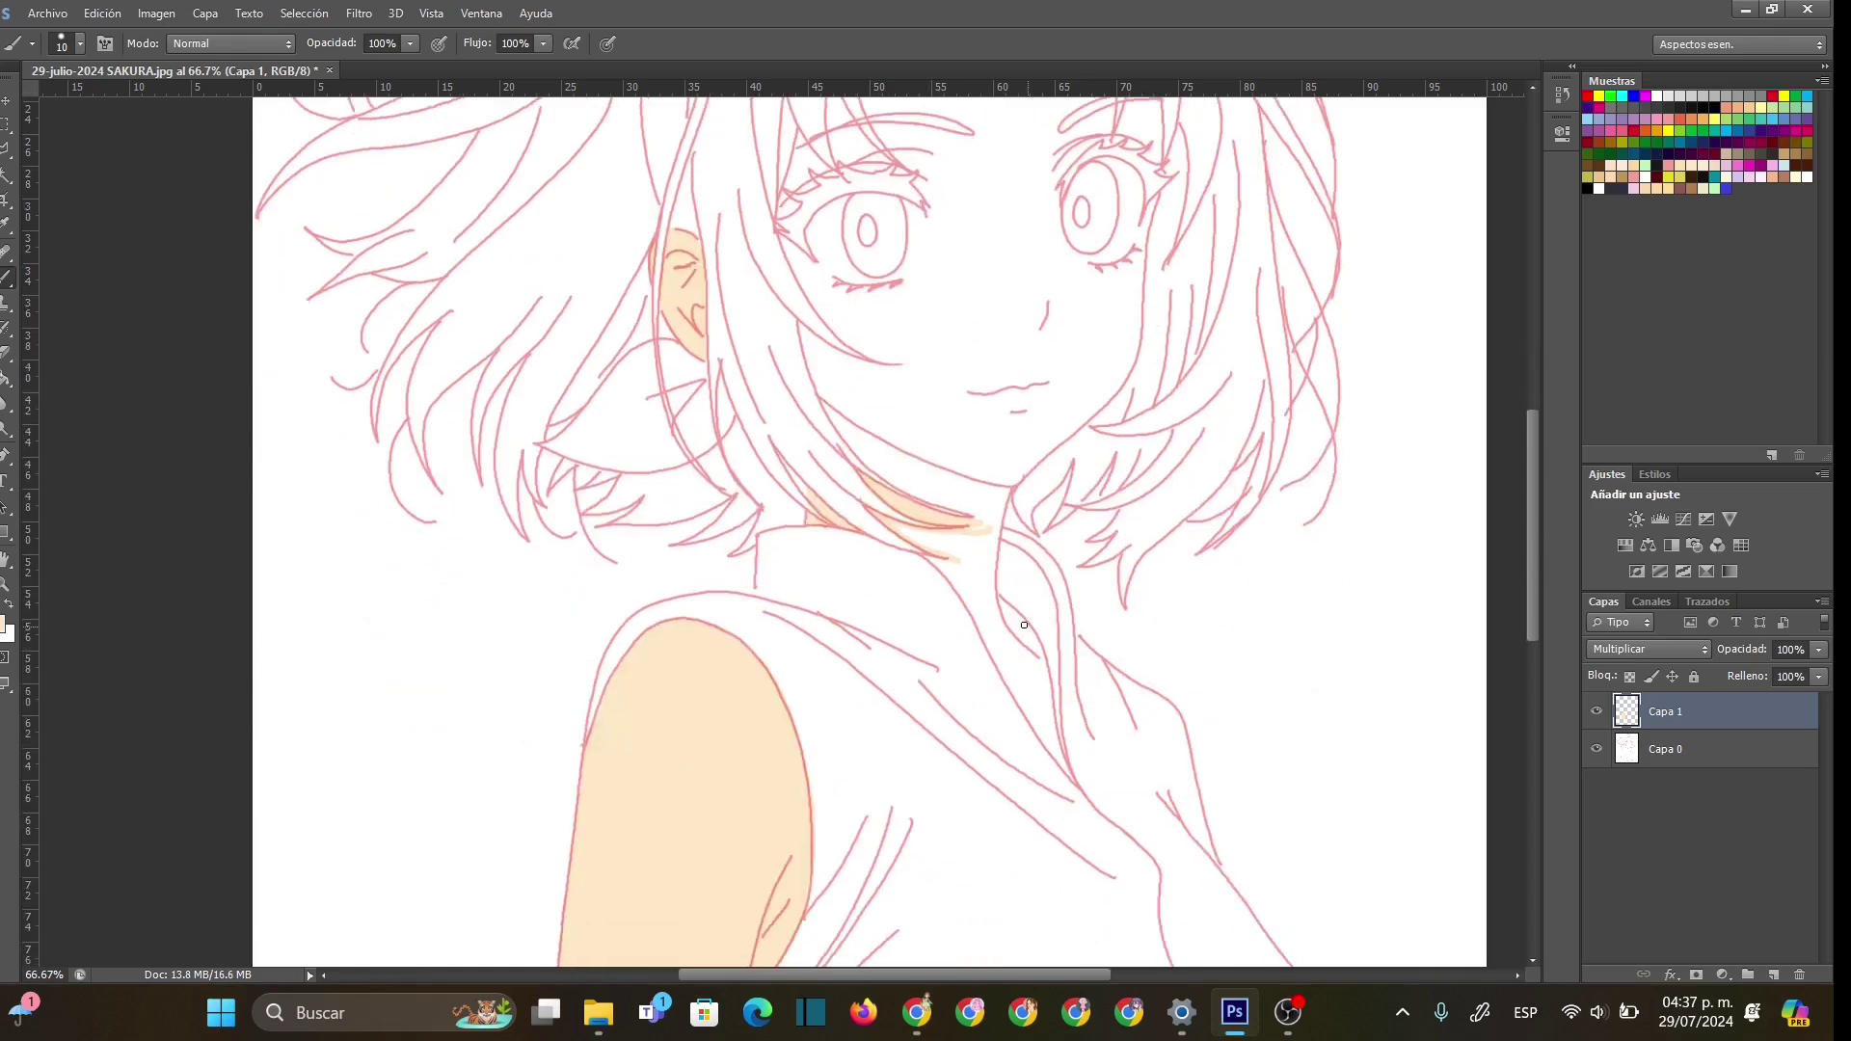
drag(1037, 646, 1065, 769)
mouse_move(935, 564)
mouse_down()
mouse_move(1045, 741)
mouse_move(1025, 663)
mouse_up()
click(976, 550)
- Paint the upper neck and a band along the jaw in the skin tone with a 30 px brush
right_click(977, 551)
drag(1007, 597, 1027, 597)
mouse_move(816, 352)
mouse_down()
mouse_move(857, 441)
mouse_move(979, 493)
mouse_up()
mouse_move(878, 450)
mouse_down()
mouse_move(954, 504)
mouse_move(983, 506)
mouse_move(1005, 470)
mouse_move(986, 585)
mouse_move(1038, 715)
mouse_move(948, 564)
mouse_move(1030, 697)
mouse_move(1007, 618)
mouse_move(1046, 734)
mouse_move(1033, 655)
mouse_move(965, 551)
mouse_move(988, 501)
mouse_move(976, 547)
mouse_move(961, 540)
mouse_up()
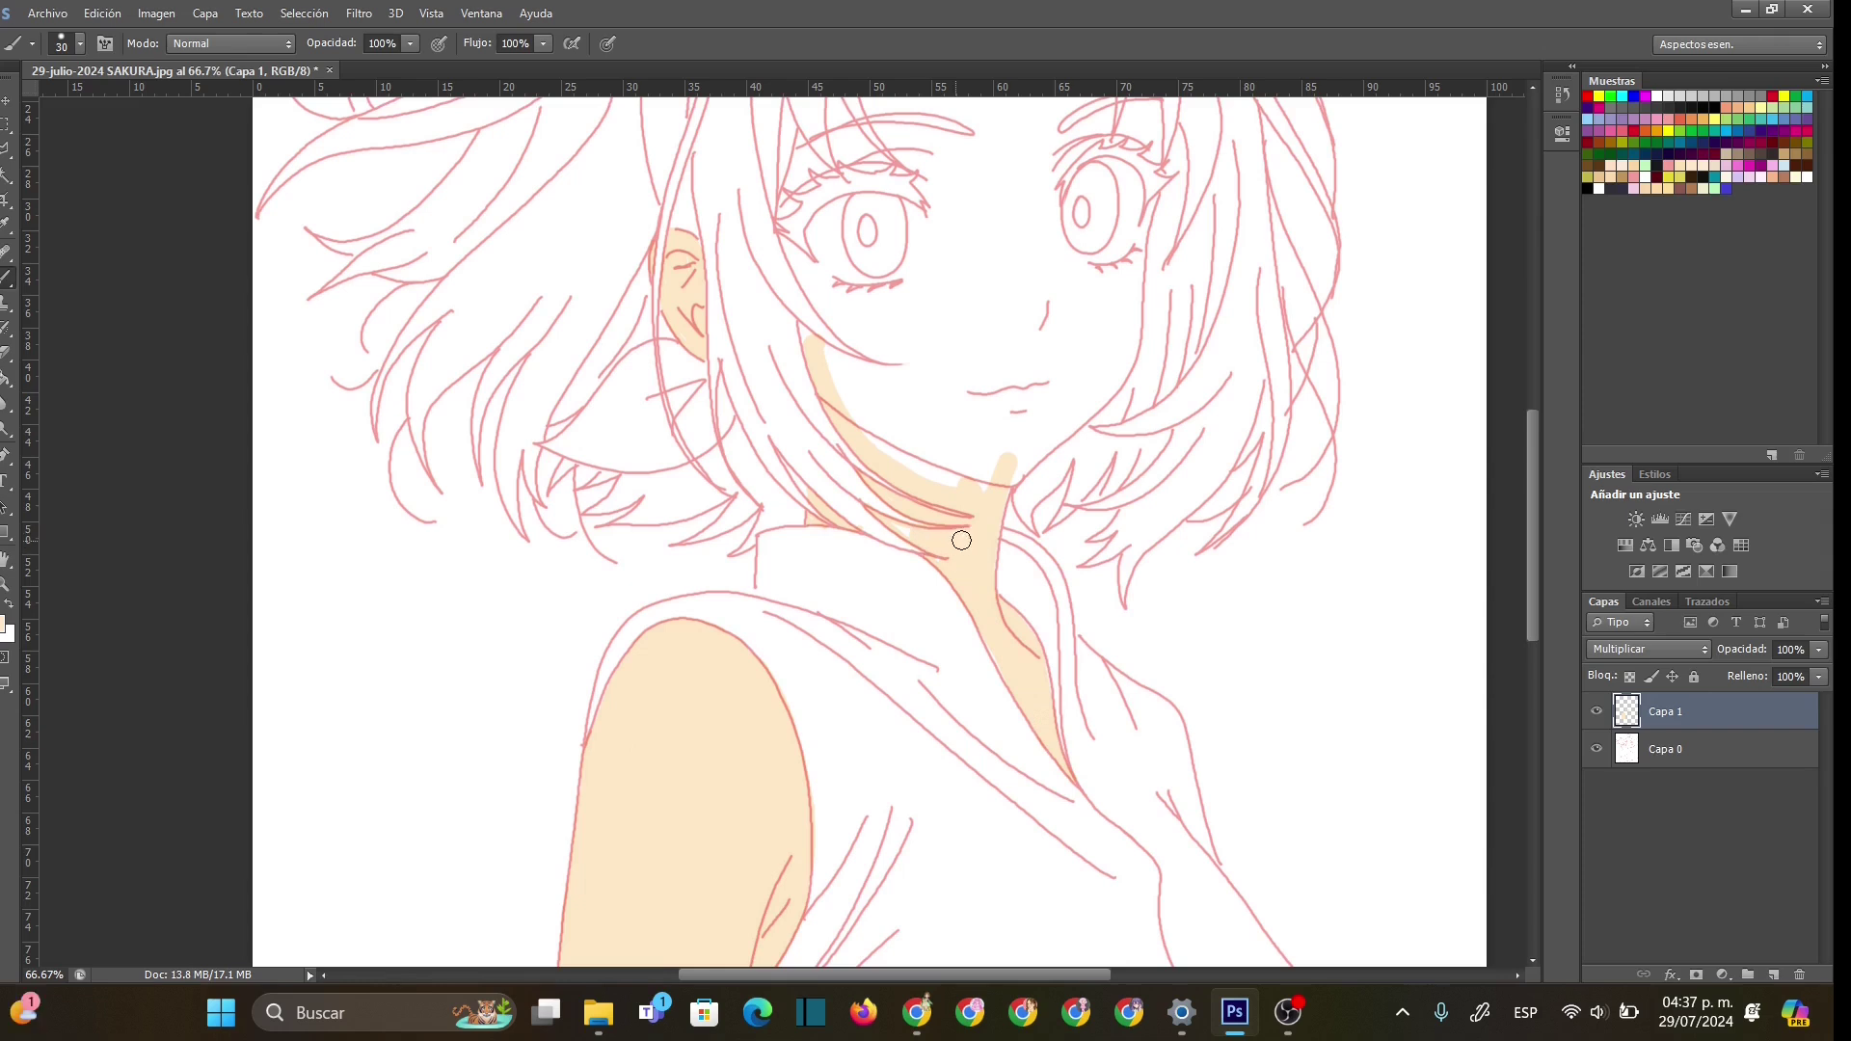
- Paint a skin-tone border around the forehead, along the hairline and above the eyebrows, with a 17 px brush
right_click(963, 541)
drag(1022, 605, 1012, 605)
key(Return)
drag(1531, 535, 1531, 419)
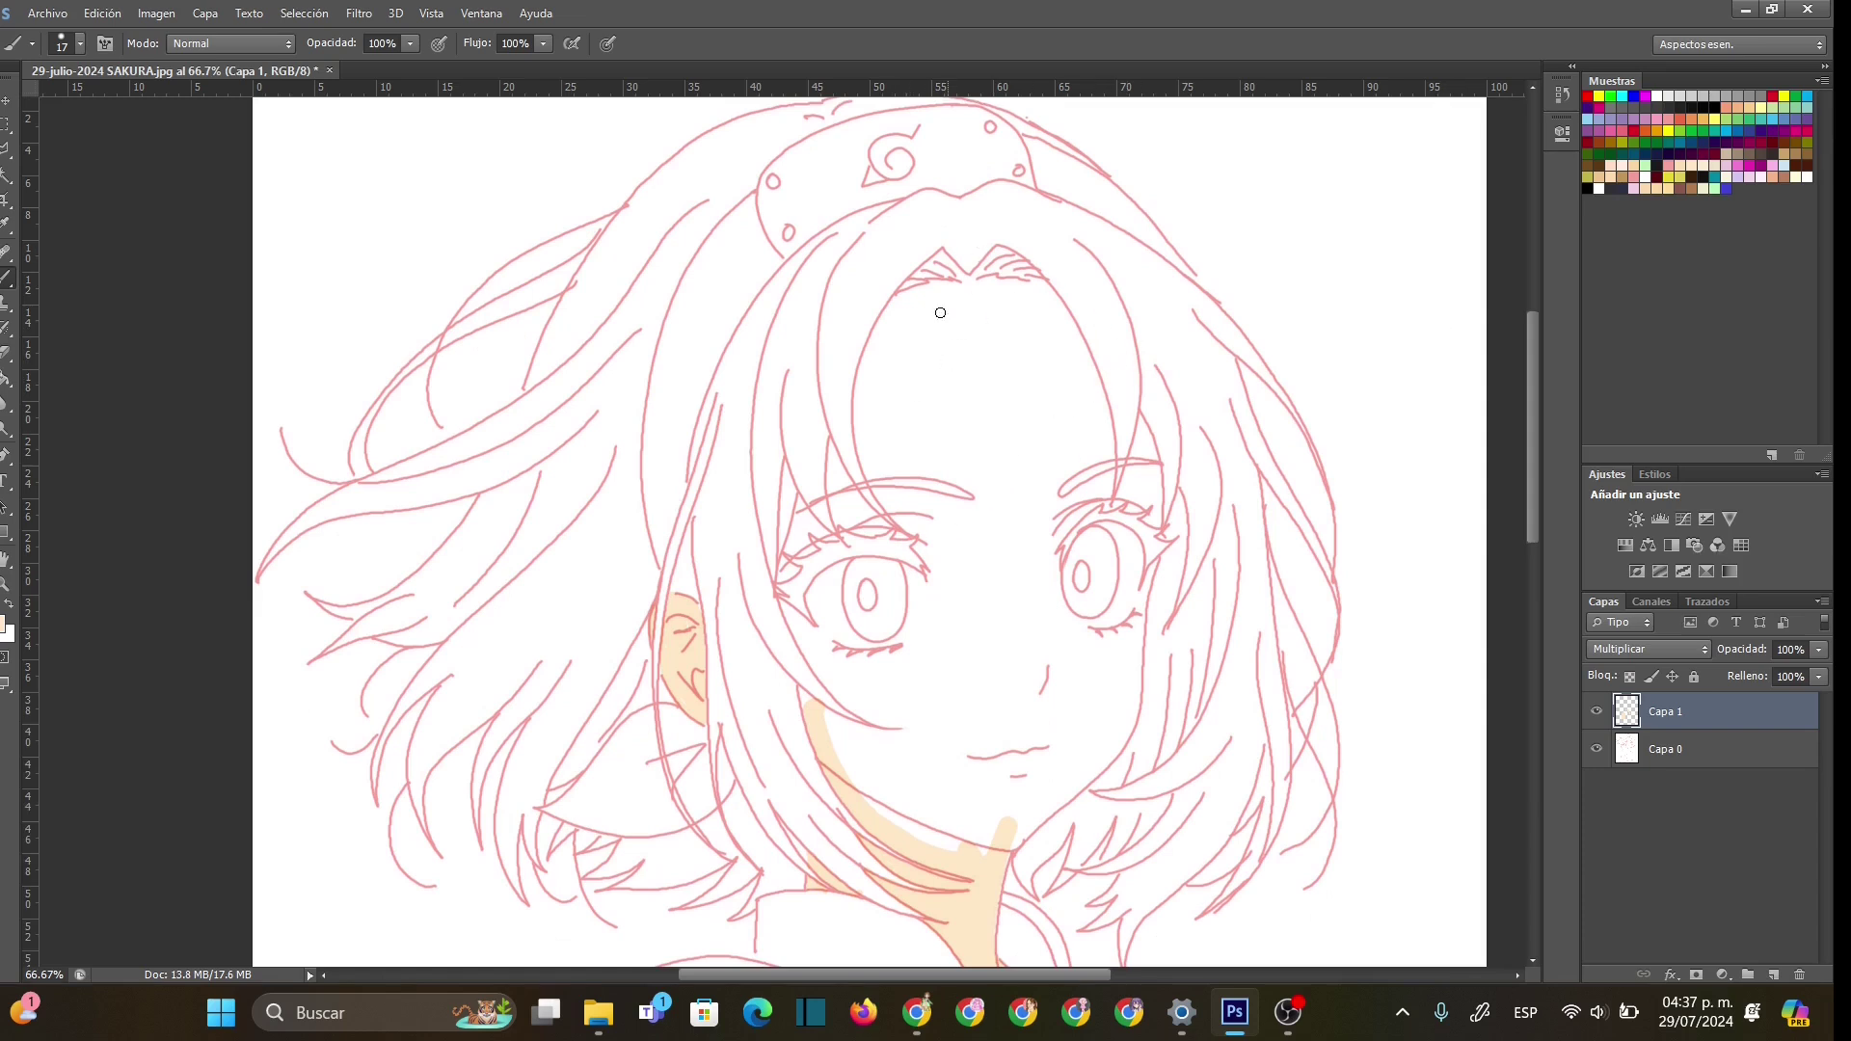
mouse_move(921, 293)
mouse_down()
mouse_move(894, 299)
mouse_move(1043, 287)
mouse_up()
mouse_move(899, 299)
mouse_down()
mouse_move(861, 389)
mouse_move(863, 478)
mouse_up()
drag(885, 324, 906, 307)
mouse_move(875, 472)
mouse_down()
mouse_move(1002, 499)
mouse_move(964, 490)
mouse_move(1028, 496)
mouse_move(1109, 453)
mouse_move(994, 507)
mouse_up()
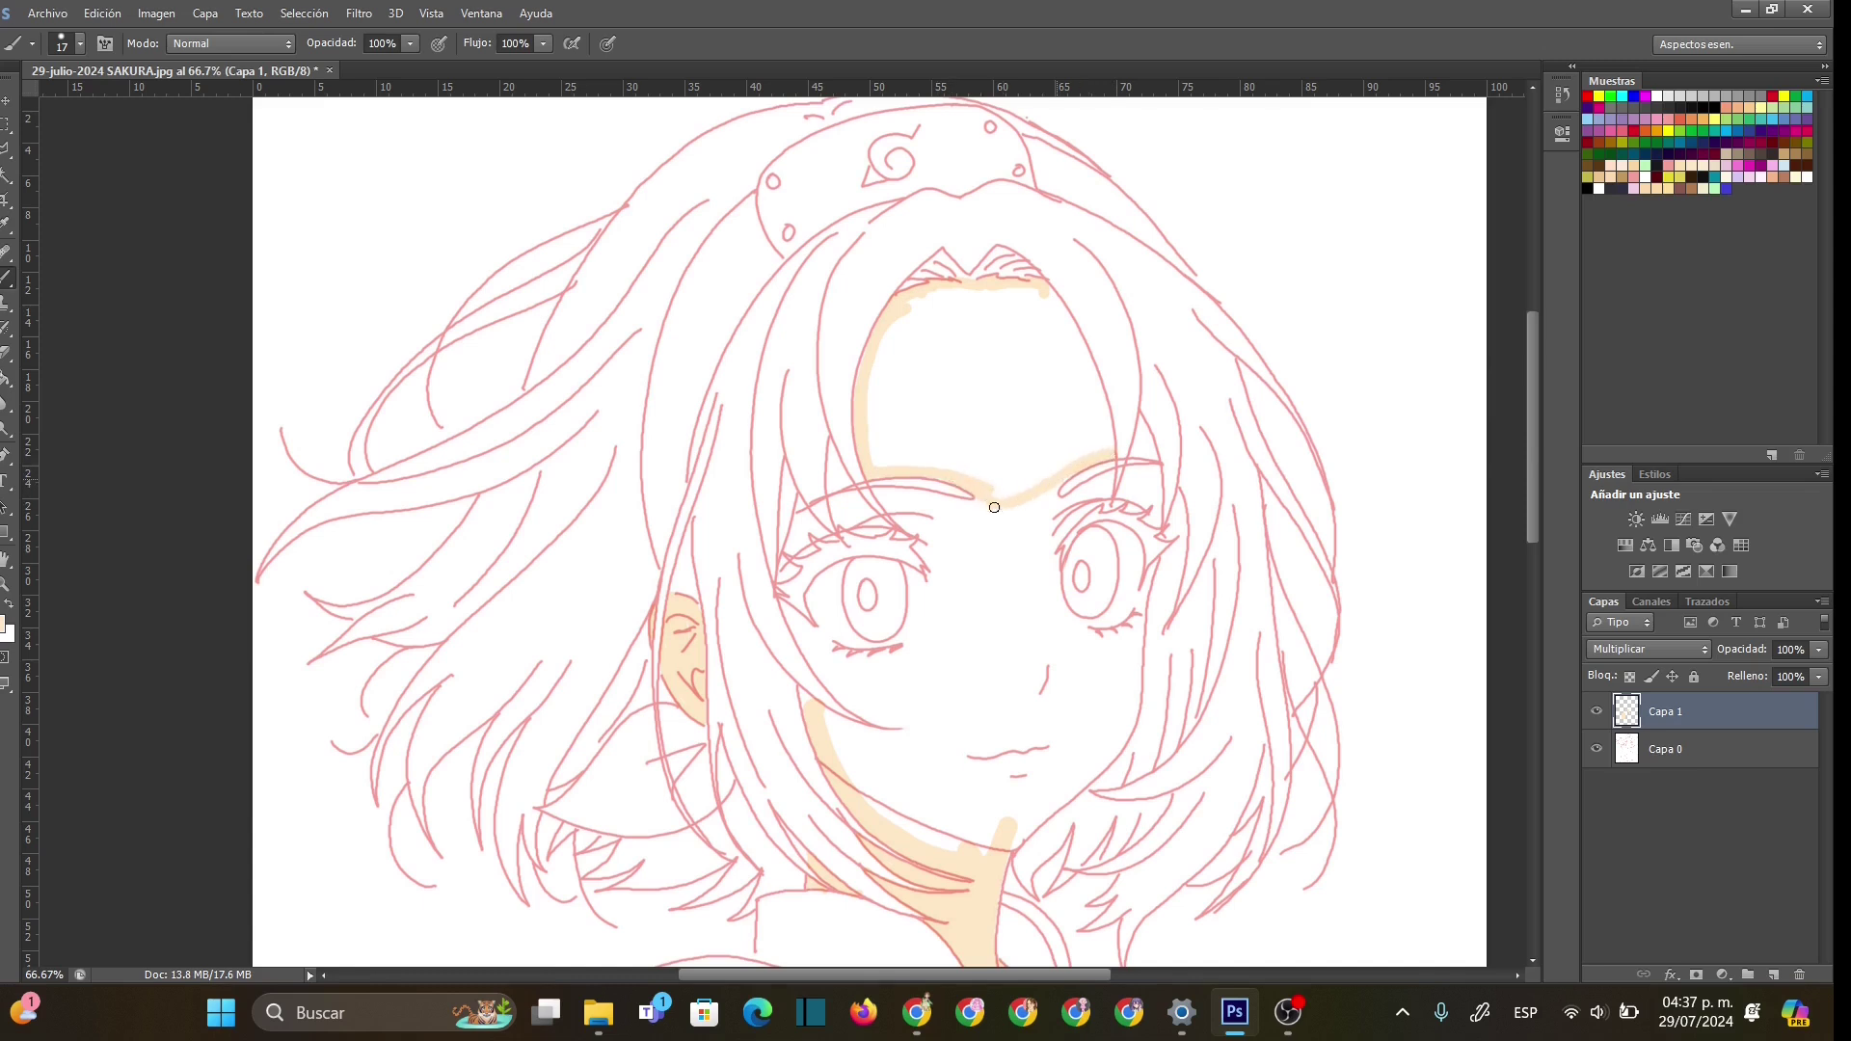
drag(1040, 291, 1113, 451)
drag(1089, 362, 1107, 416)
- Paint the near temple, cheeks, chin and nose area in the skin tone, using a 57 px brush for the large areas
mouse_move(801, 501)
mouse_down()
mouse_move(801, 555)
mouse_move(805, 515)
mouse_move(824, 534)
mouse_move(786, 579)
mouse_move(783, 557)
mouse_move(775, 591)
mouse_move(813, 616)
mouse_move(795, 638)
mouse_move(779, 604)
mouse_move(864, 716)
mouse_move(910, 725)
mouse_move(886, 740)
mouse_move(930, 719)
mouse_move(825, 713)
mouse_move(906, 736)
mouse_move(952, 723)
mouse_up()
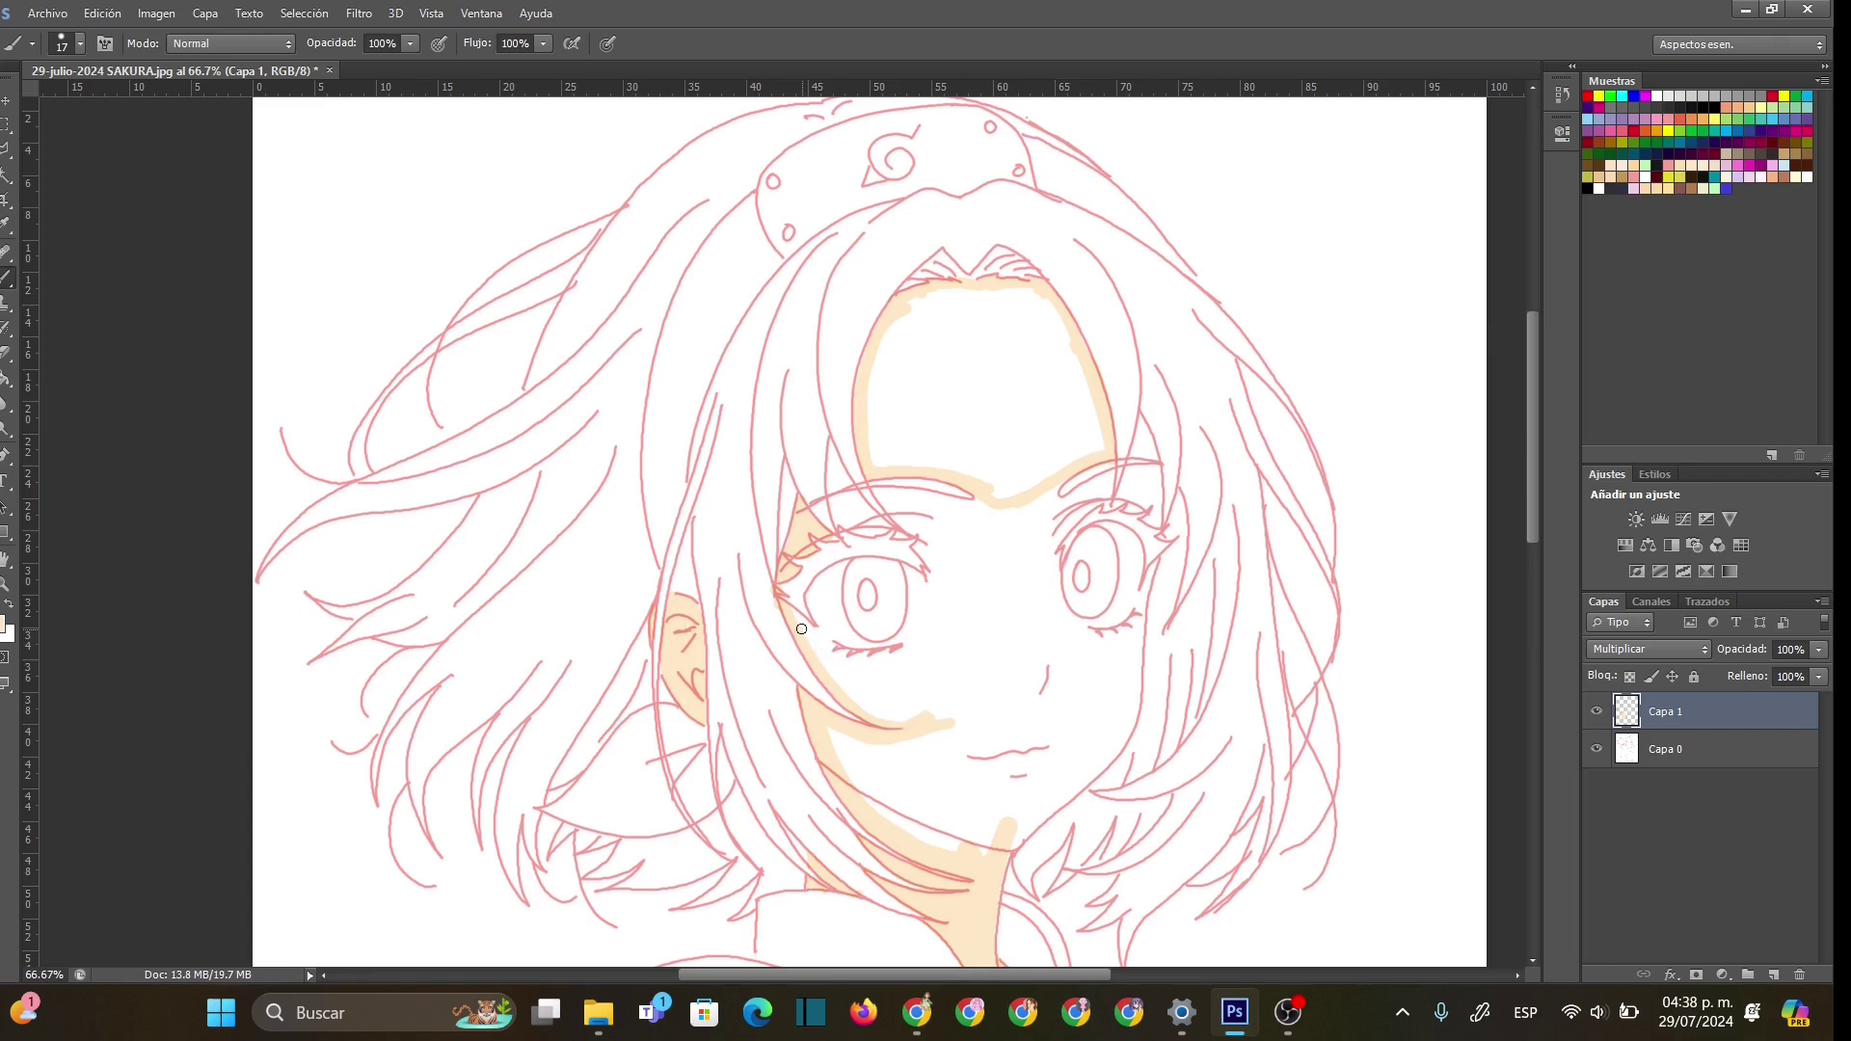
mouse_move(811, 638)
mouse_down()
mouse_move(899, 659)
mouse_move(853, 657)
mouse_move(1118, 632)
mouse_move(1154, 565)
mouse_move(1130, 721)
mouse_move(1012, 845)
mouse_up()
right_click(1019, 718)
drag(1083, 768, 1104, 769)
mouse_move(1049, 667)
mouse_down()
mouse_move(884, 678)
mouse_move(882, 713)
mouse_move(950, 681)
mouse_move(888, 653)
mouse_move(1110, 652)
mouse_move(1126, 709)
mouse_move(983, 835)
mouse_move(879, 796)
mouse_move(875, 750)
mouse_move(1056, 675)
mouse_move(1057, 748)
mouse_move(979, 805)
mouse_move(910, 765)
mouse_move(992, 806)
mouse_move(1038, 784)
mouse_up()
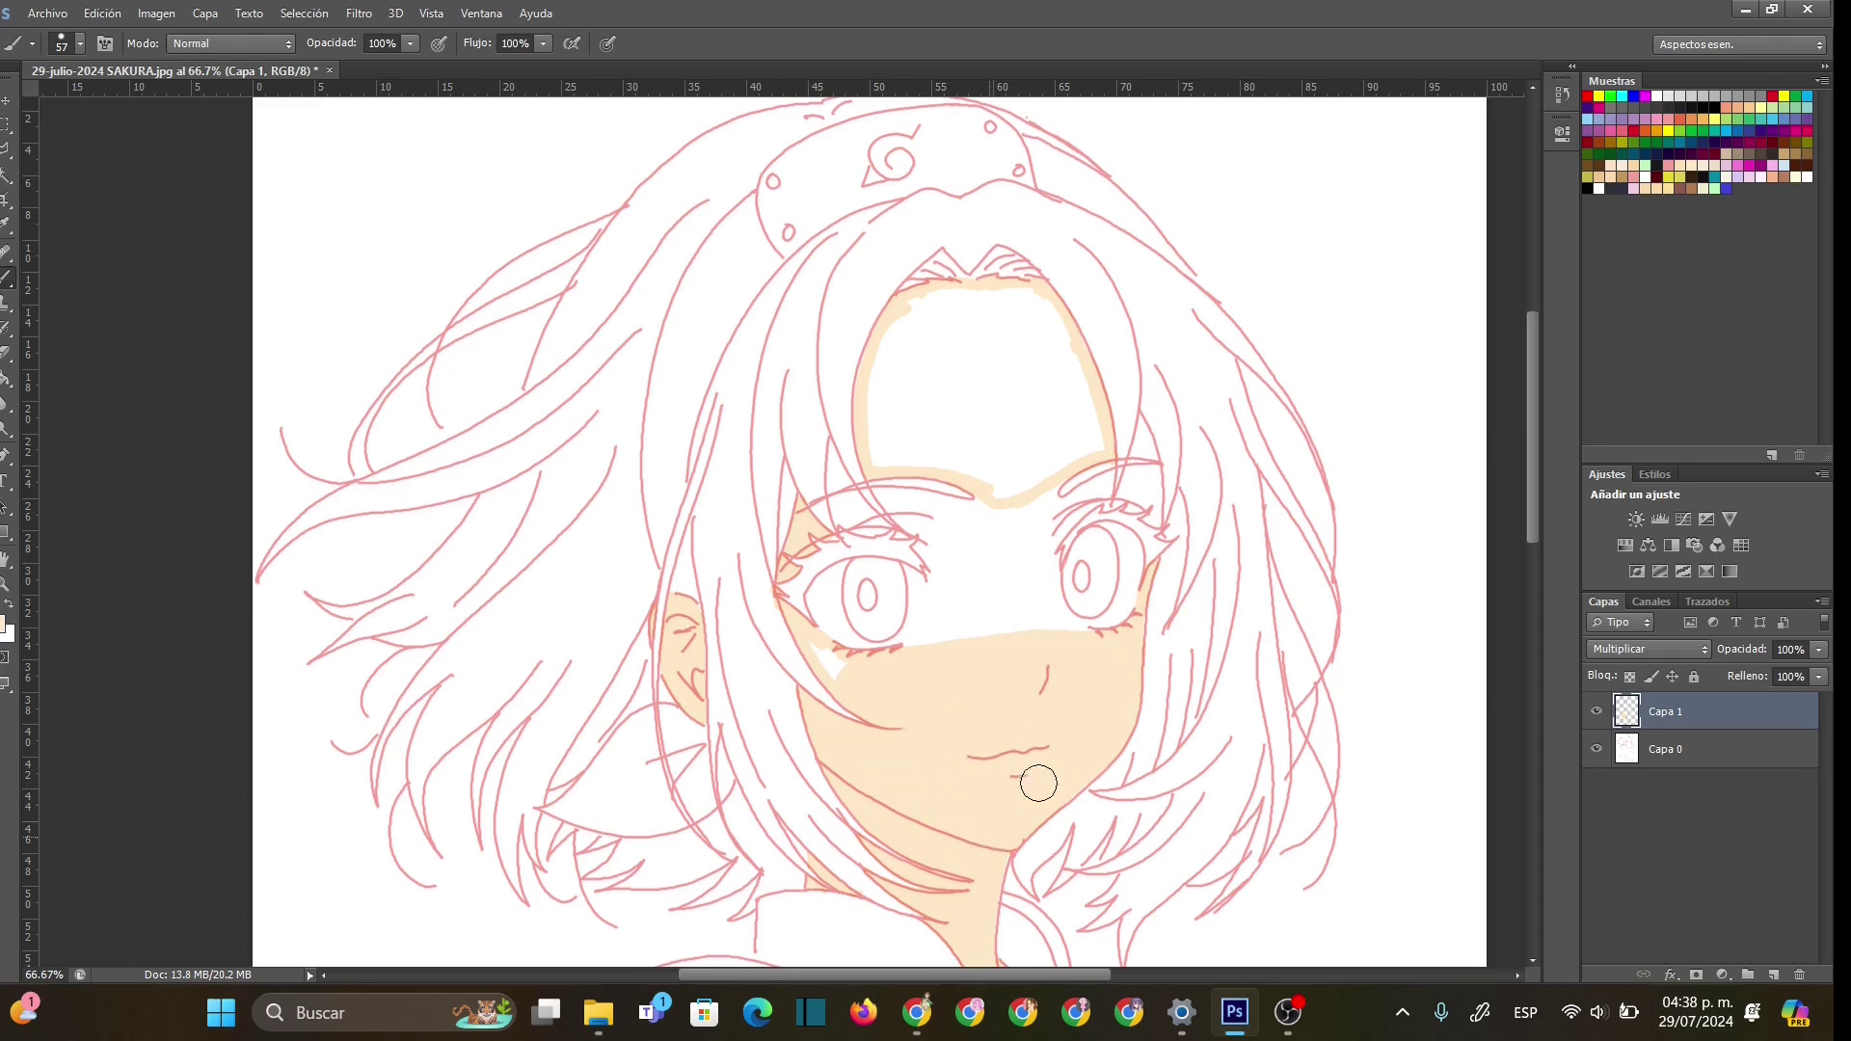
mouse_move(990, 540)
mouse_down()
mouse_move(983, 511)
mouse_move(929, 530)
mouse_move(942, 628)
mouse_up()
mouse_move(900, 668)
mouse_down()
mouse_move(998, 523)
mouse_move(1013, 582)
mouse_move(1047, 471)
mouse_move(1035, 556)
mouse_move(1042, 532)
mouse_move(1064, 652)
mouse_move(1041, 612)
mouse_move(1026, 537)
mouse_move(1045, 607)
mouse_move(1099, 651)
mouse_move(1004, 627)
mouse_up()
- Paint the skin between the eyebrows and above the far eye with a 32 px brush
right_click(1081, 522)
click(1128, 565)
click(1056, 509)
drag(1054, 508, 1098, 486)
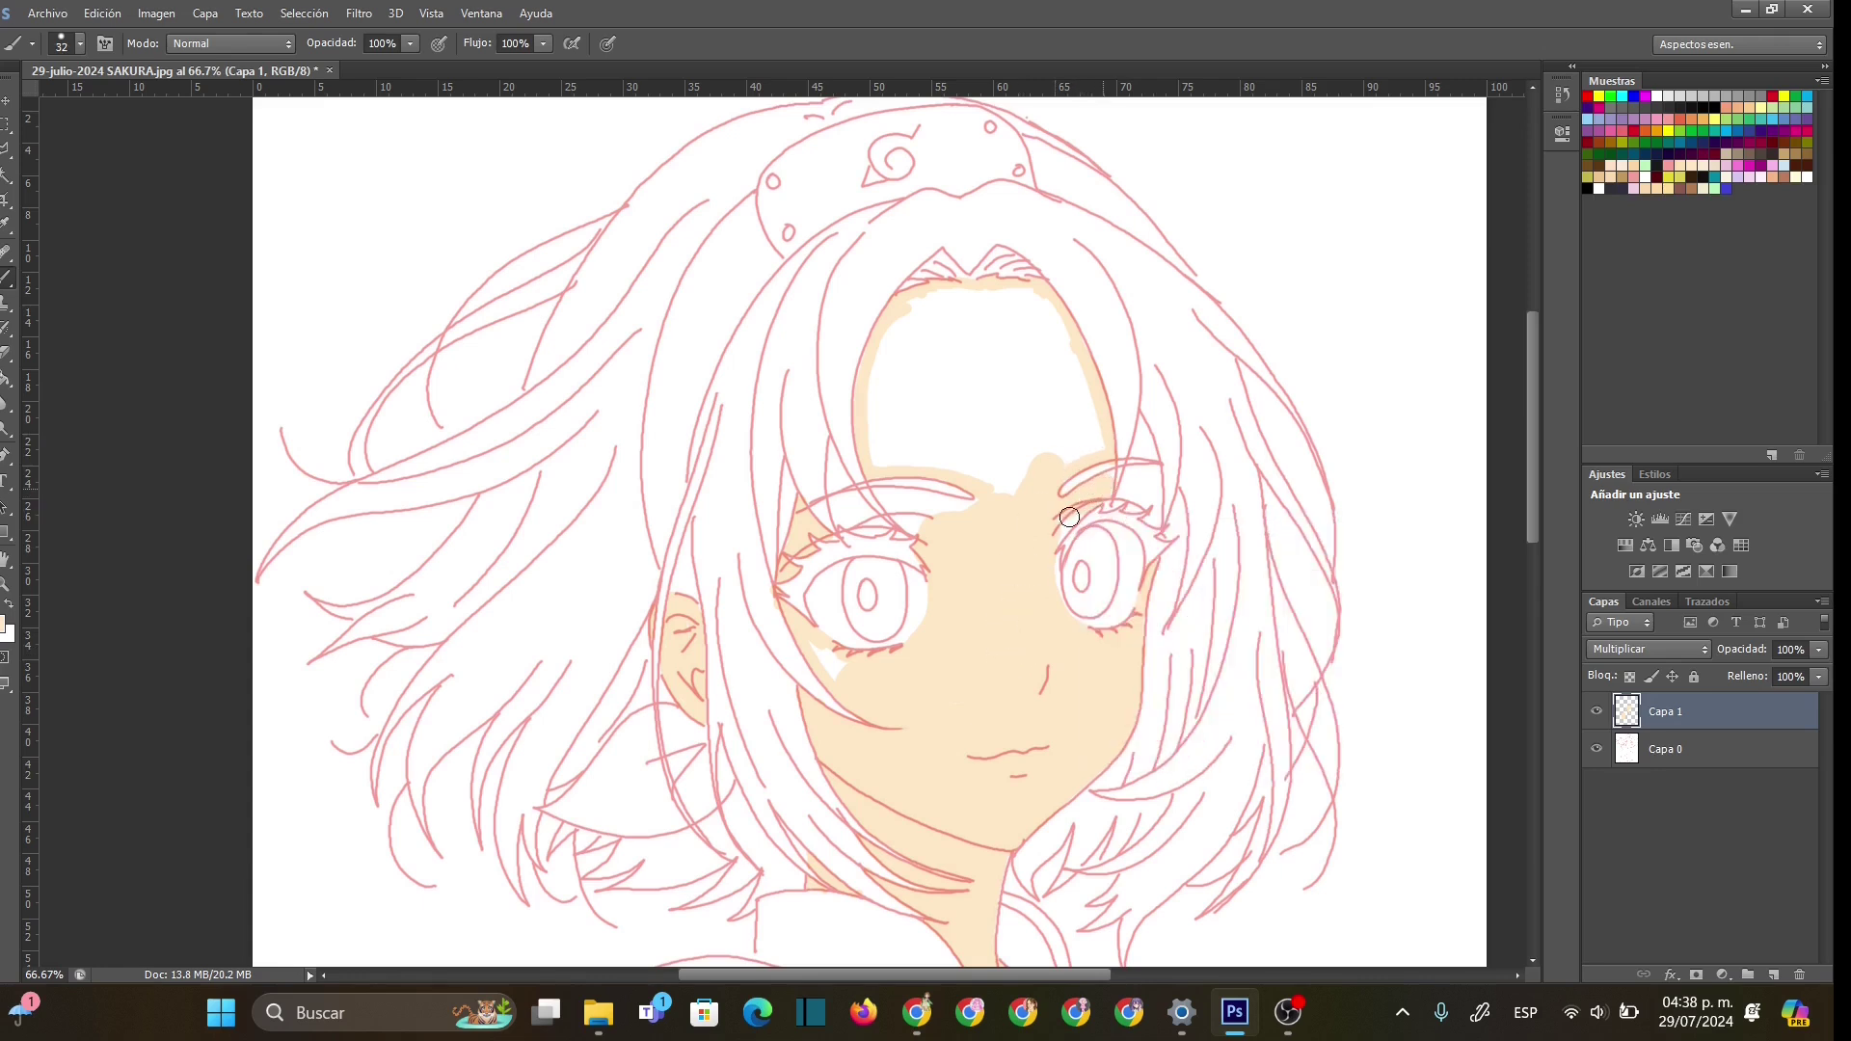
- Paint the skin above the far eye and on the far temple in the skin tone, using a 17 px brush
right_click(1110, 479)
text(9)
key(Return)
right_click(1129, 470)
text(17)
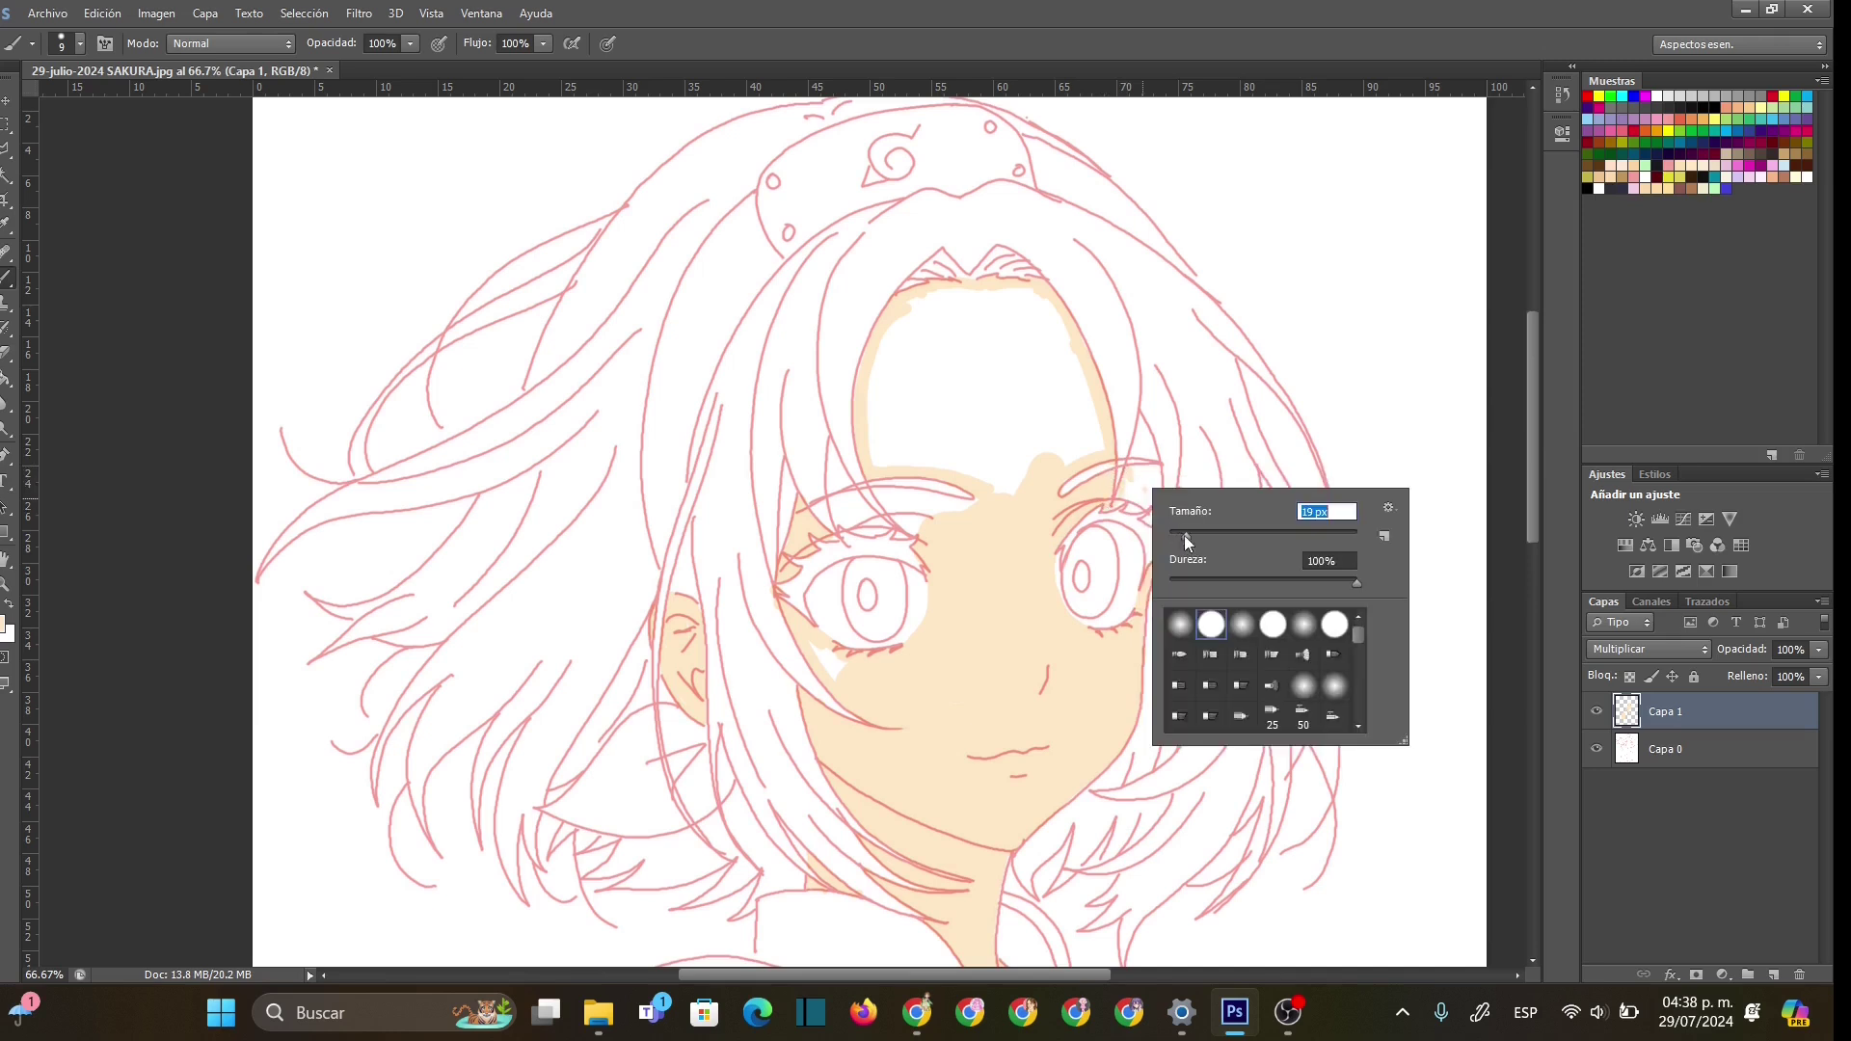
key(Return)
drag(1153, 525, 1155, 469)
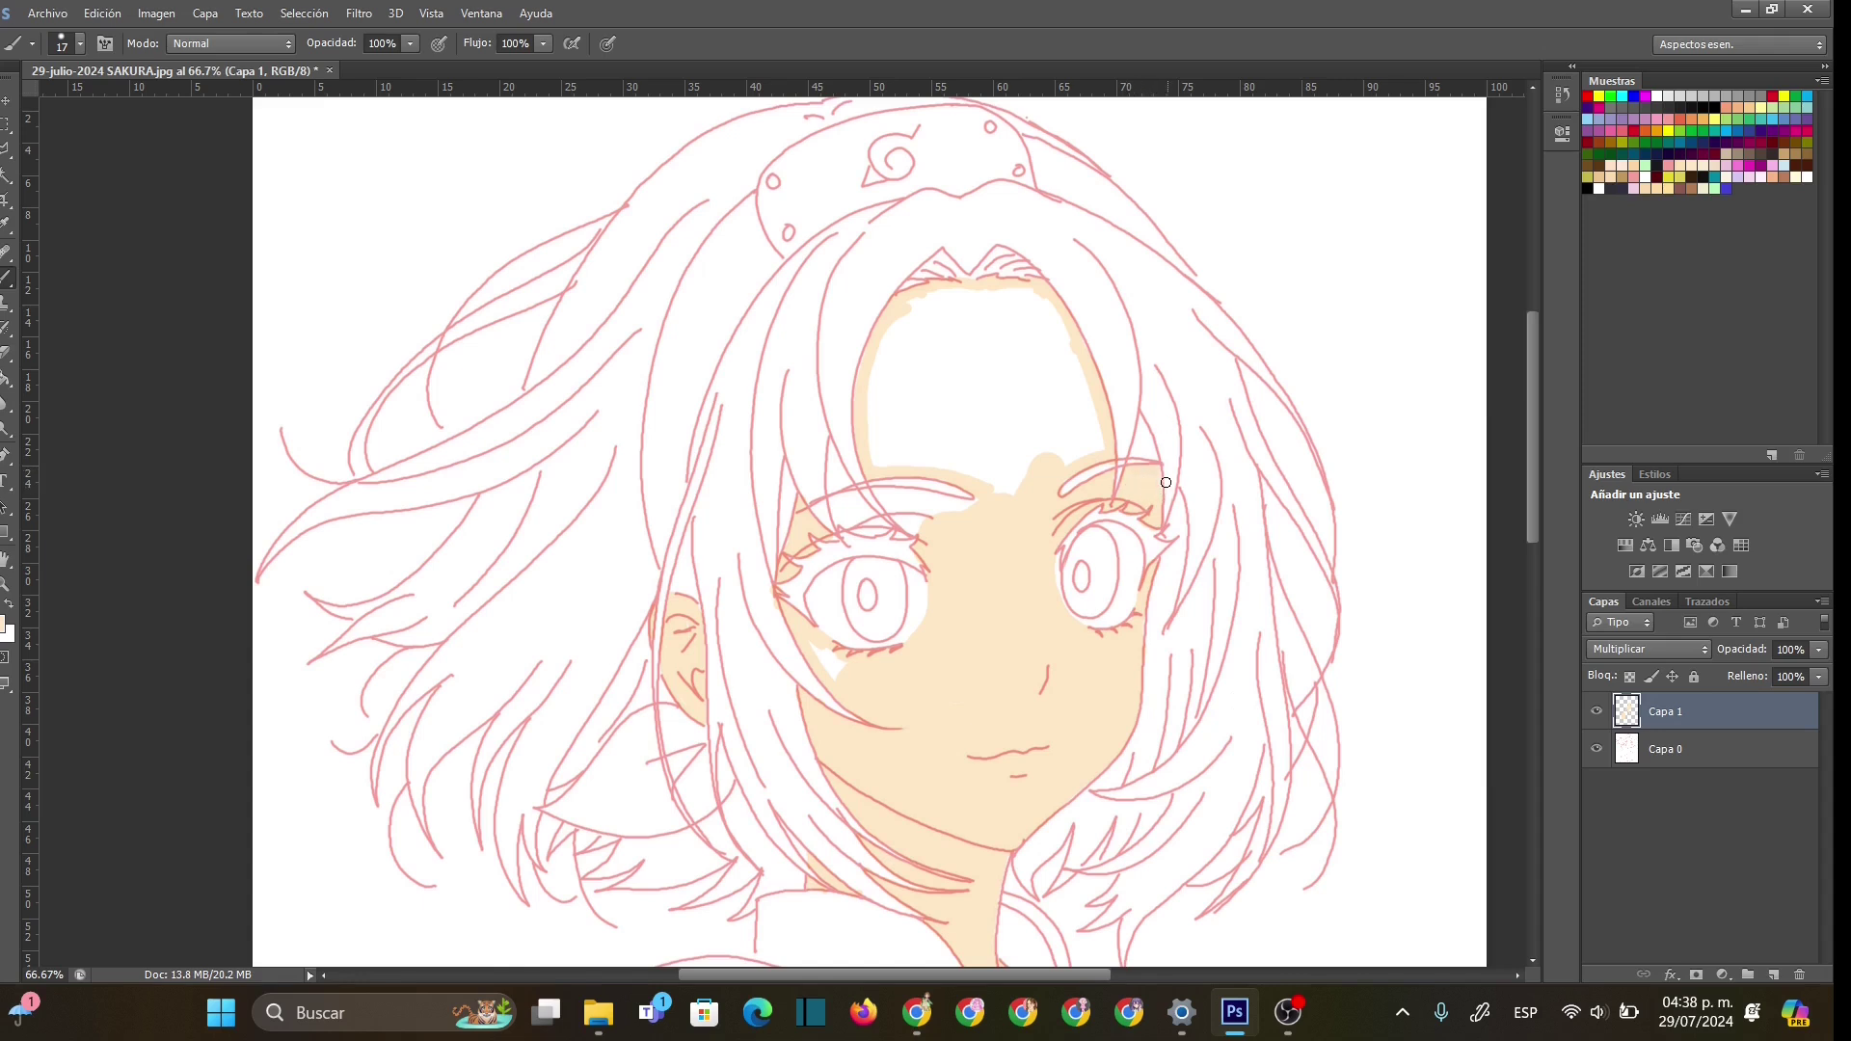
drag(1141, 431, 1153, 455)
- Fill the remaining skin gaps above and below the near eye and under its eyebrow with the 17 px brush
mouse_move(841, 521)
mouse_down()
mouse_move(882, 531)
mouse_move(858, 494)
mouse_up()
drag(835, 681, 869, 675)
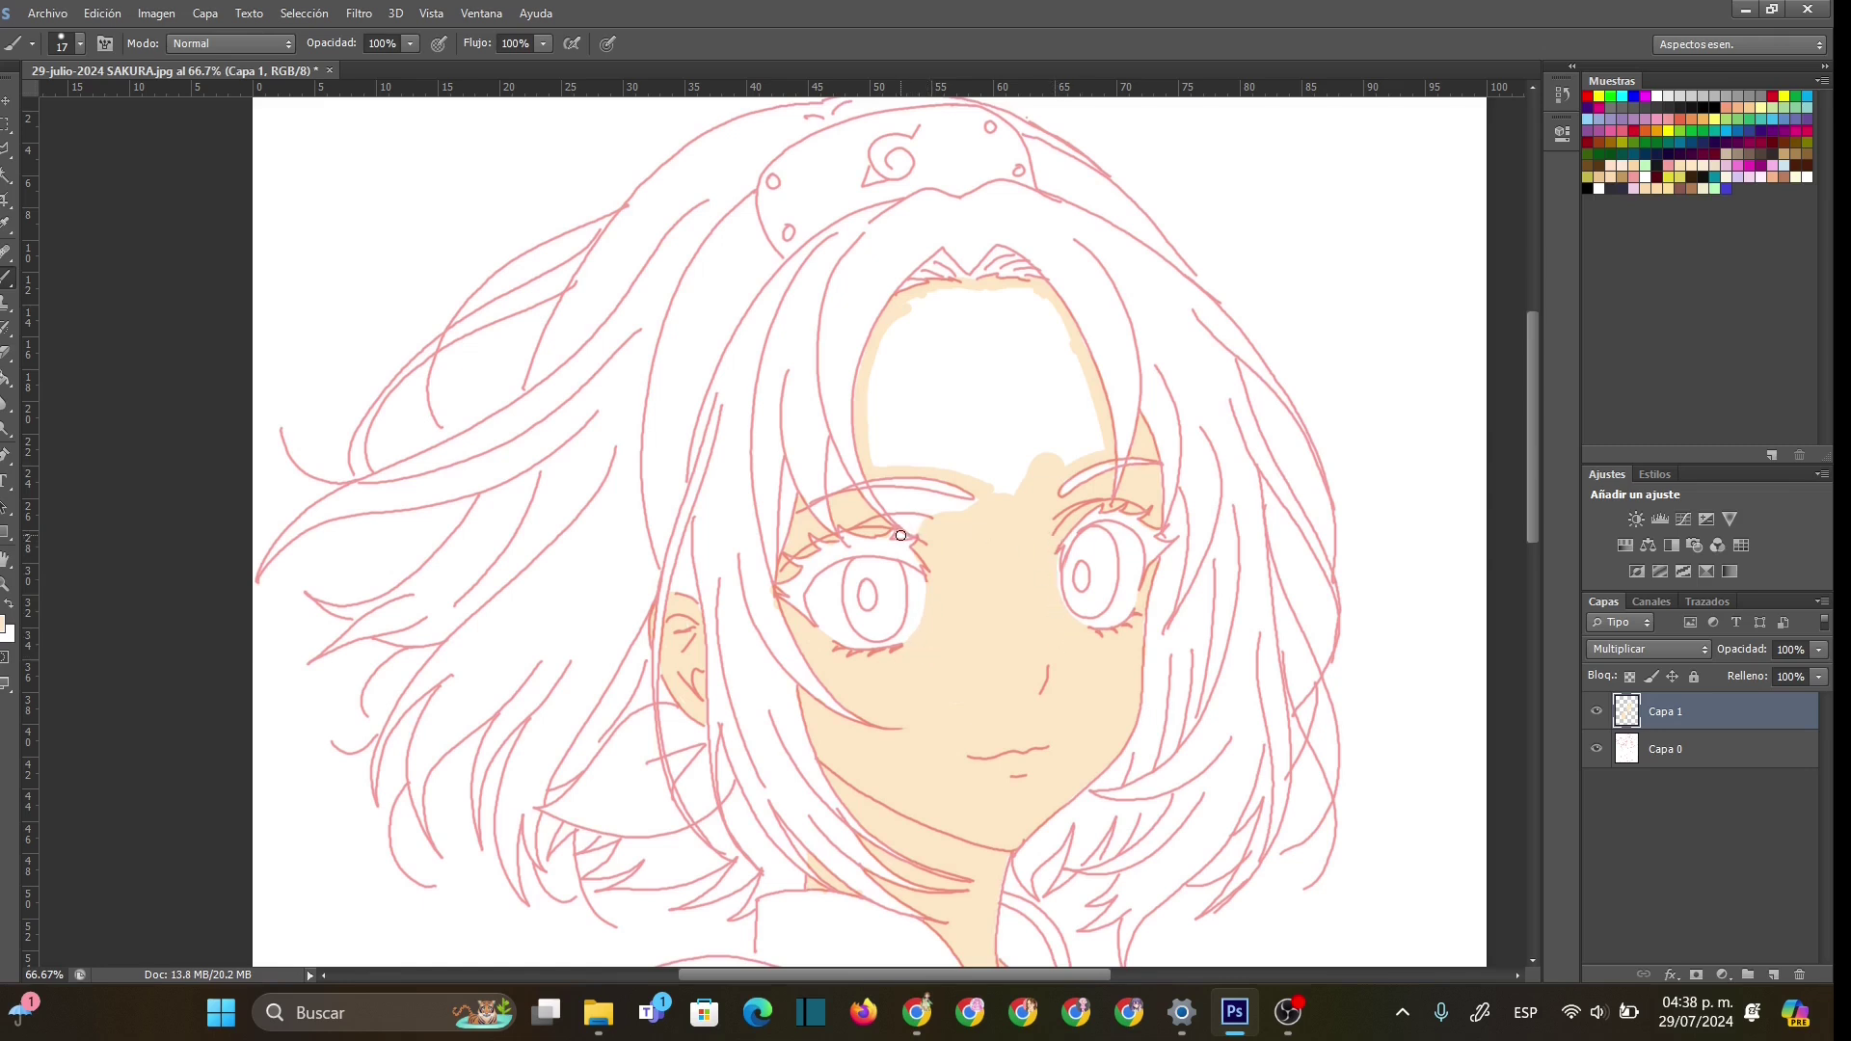
mouse_move(896, 513)
mouse_down()
mouse_move(897, 494)
mouse_move(981, 506)
mouse_up()
- Fill the unpainted centre of the forehead in the skin tone with a 49 px brush
right_click(988, 414)
click(1054, 457)
mouse_move(1024, 324)
mouse_down()
mouse_move(1033, 311)
mouse_move(926, 306)
mouse_move(879, 412)
mouse_move(882, 460)
mouse_move(1073, 450)
mouse_move(1083, 421)
mouse_move(1045, 347)
mouse_move(900, 379)
mouse_move(961, 339)
mouse_move(963, 421)
mouse_move(1056, 445)
mouse_move(1021, 327)
mouse_move(1051, 427)
mouse_up()
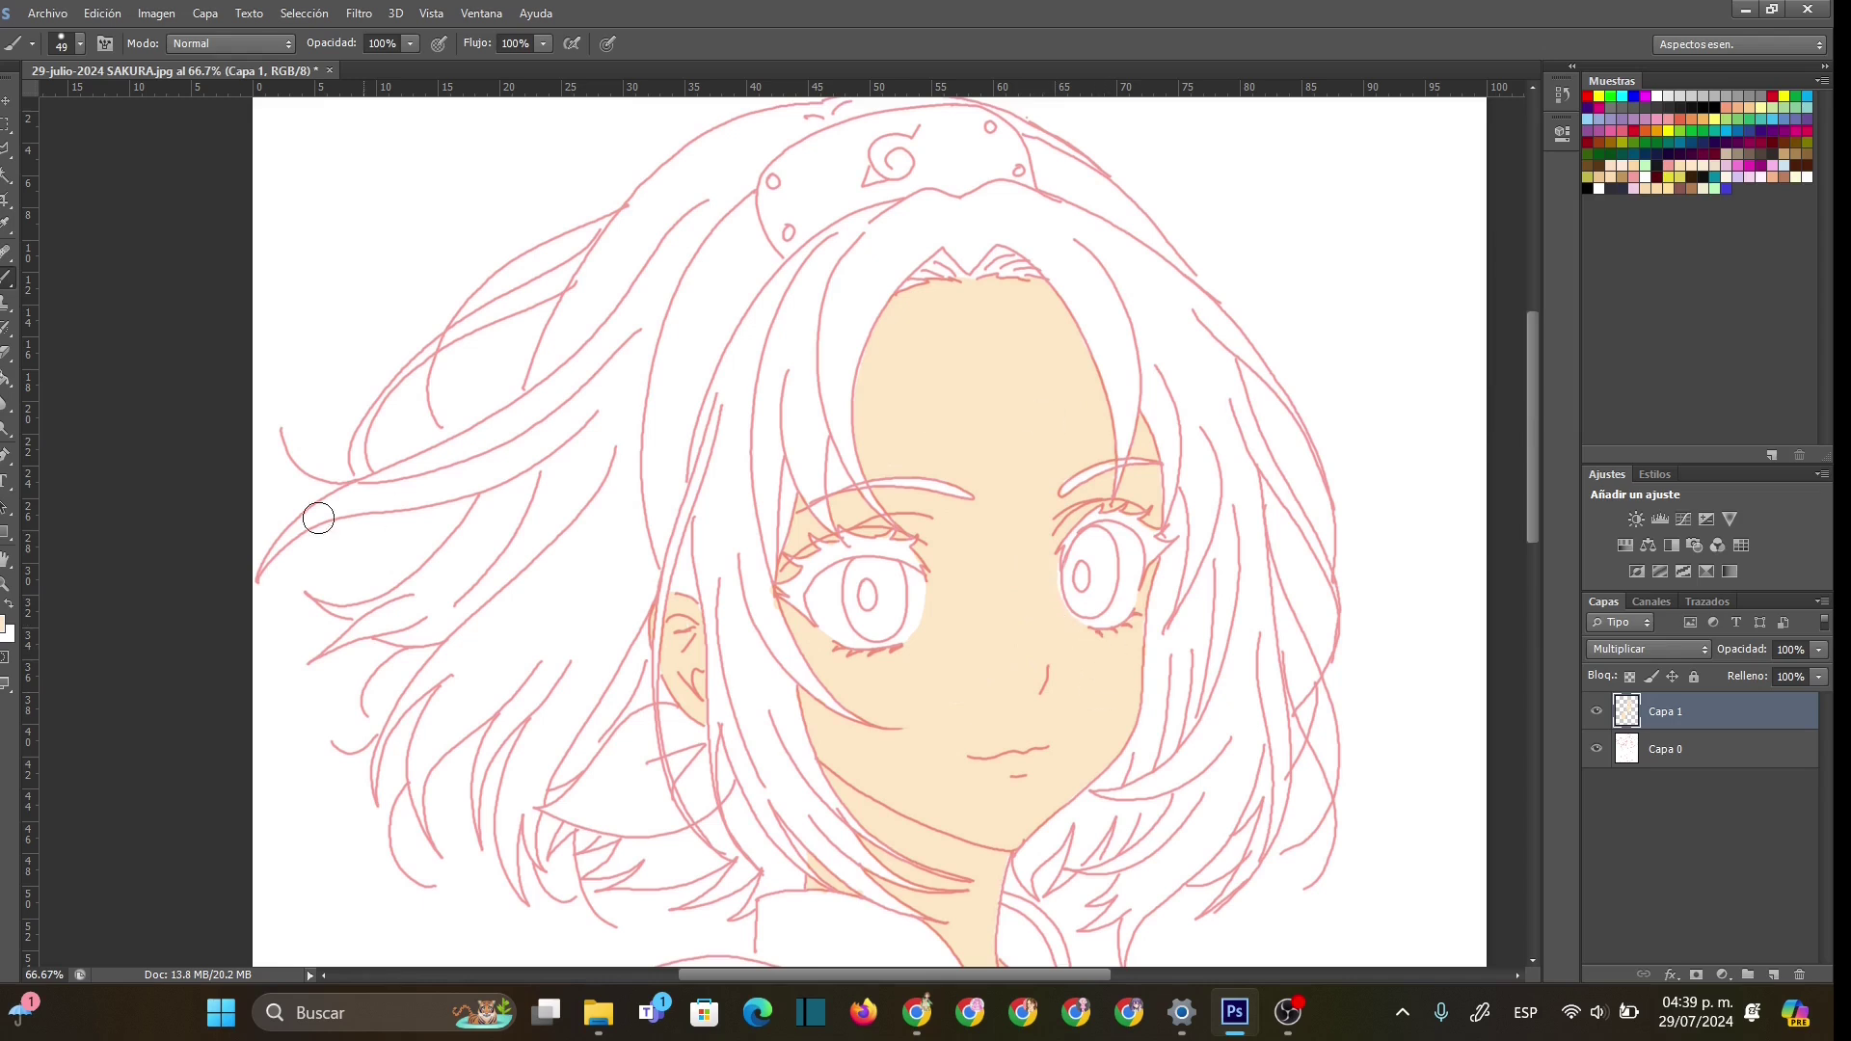
- Lower the opacity of the skin layer Capa 1 to 30%
click(7, 583)
right_click(1154, 592)
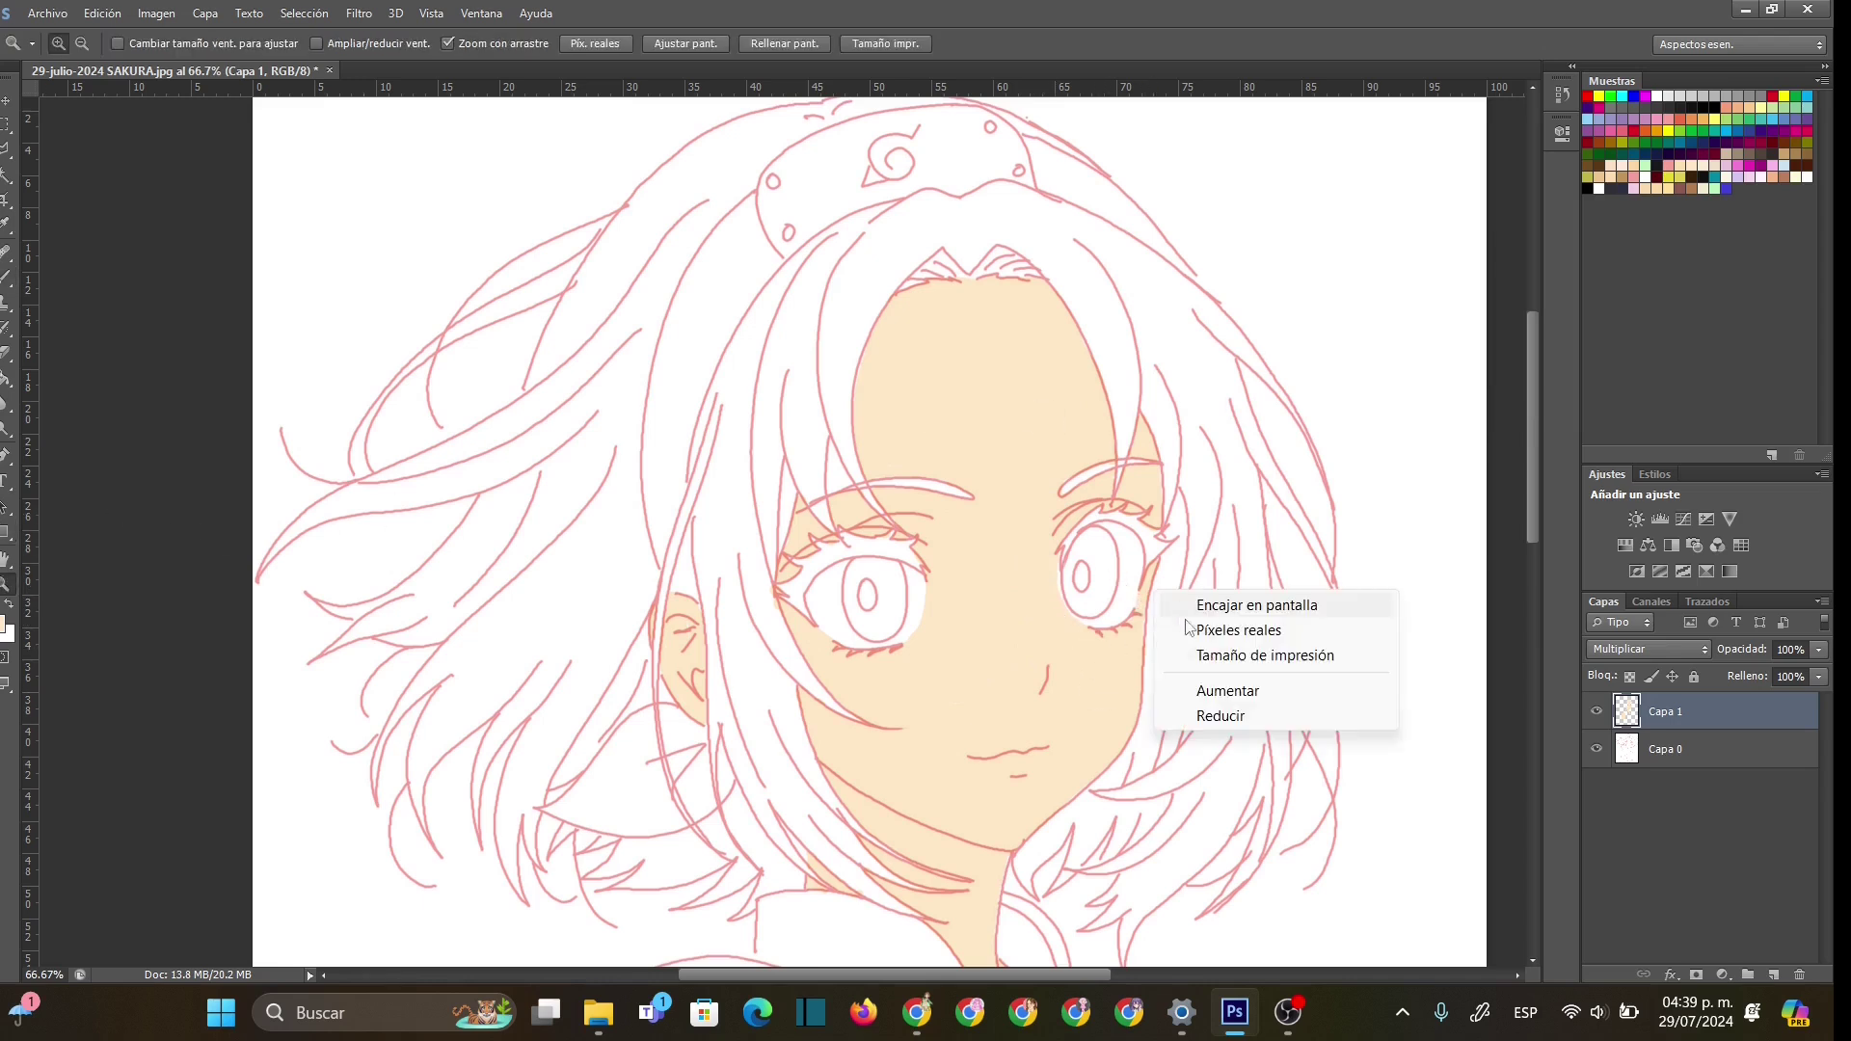
click(1220, 716)
right_click(1054, 687)
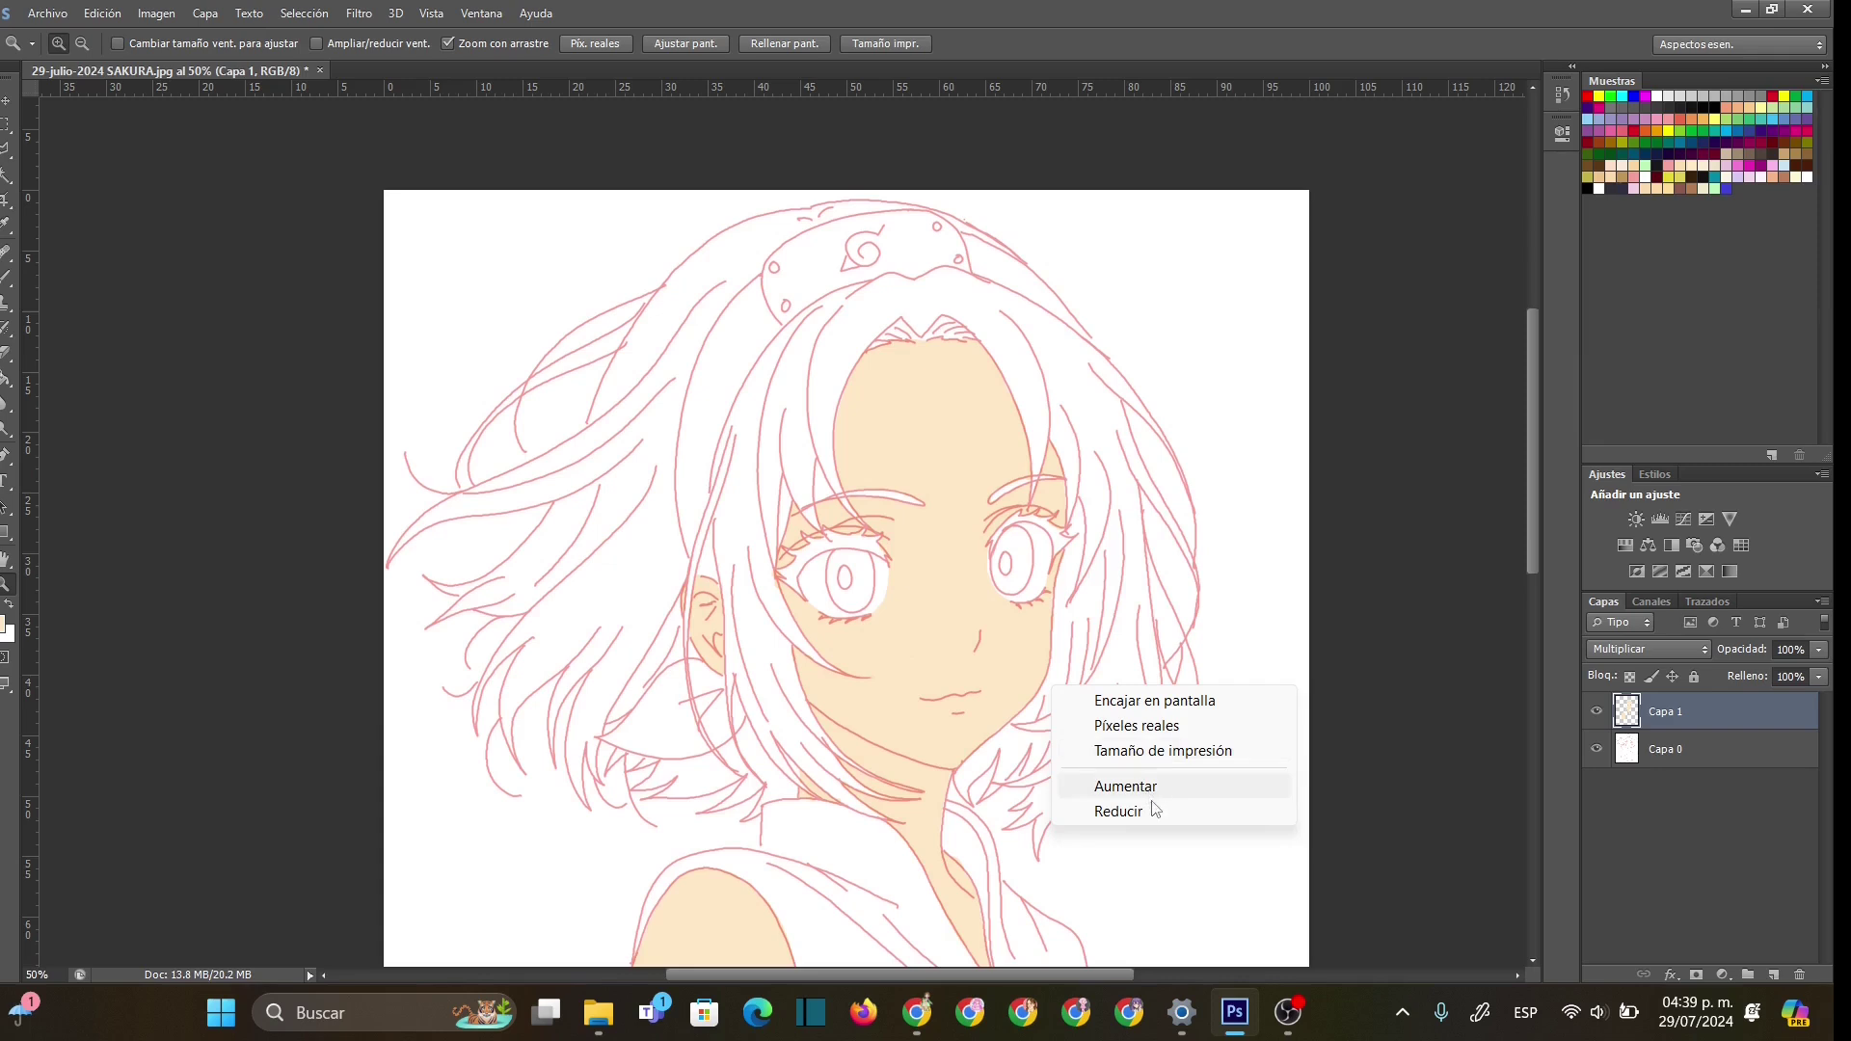
click(1118, 811)
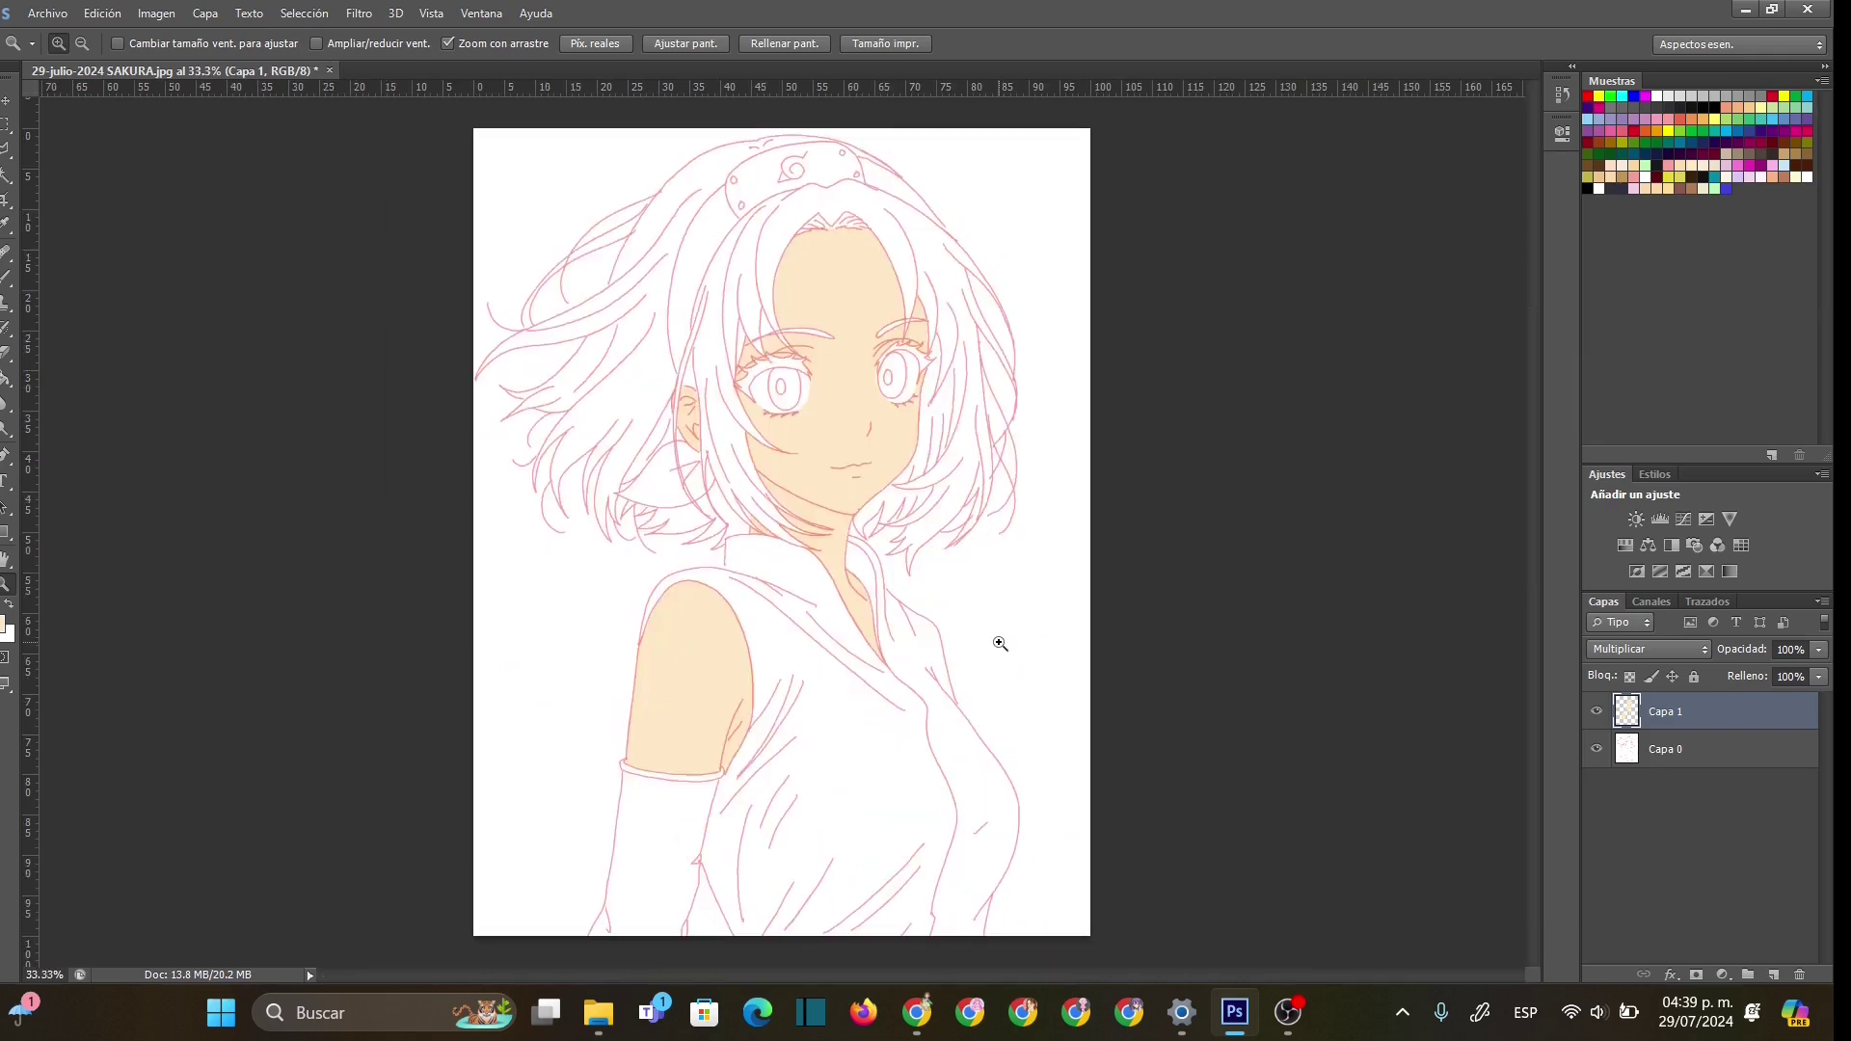
click(1818, 652)
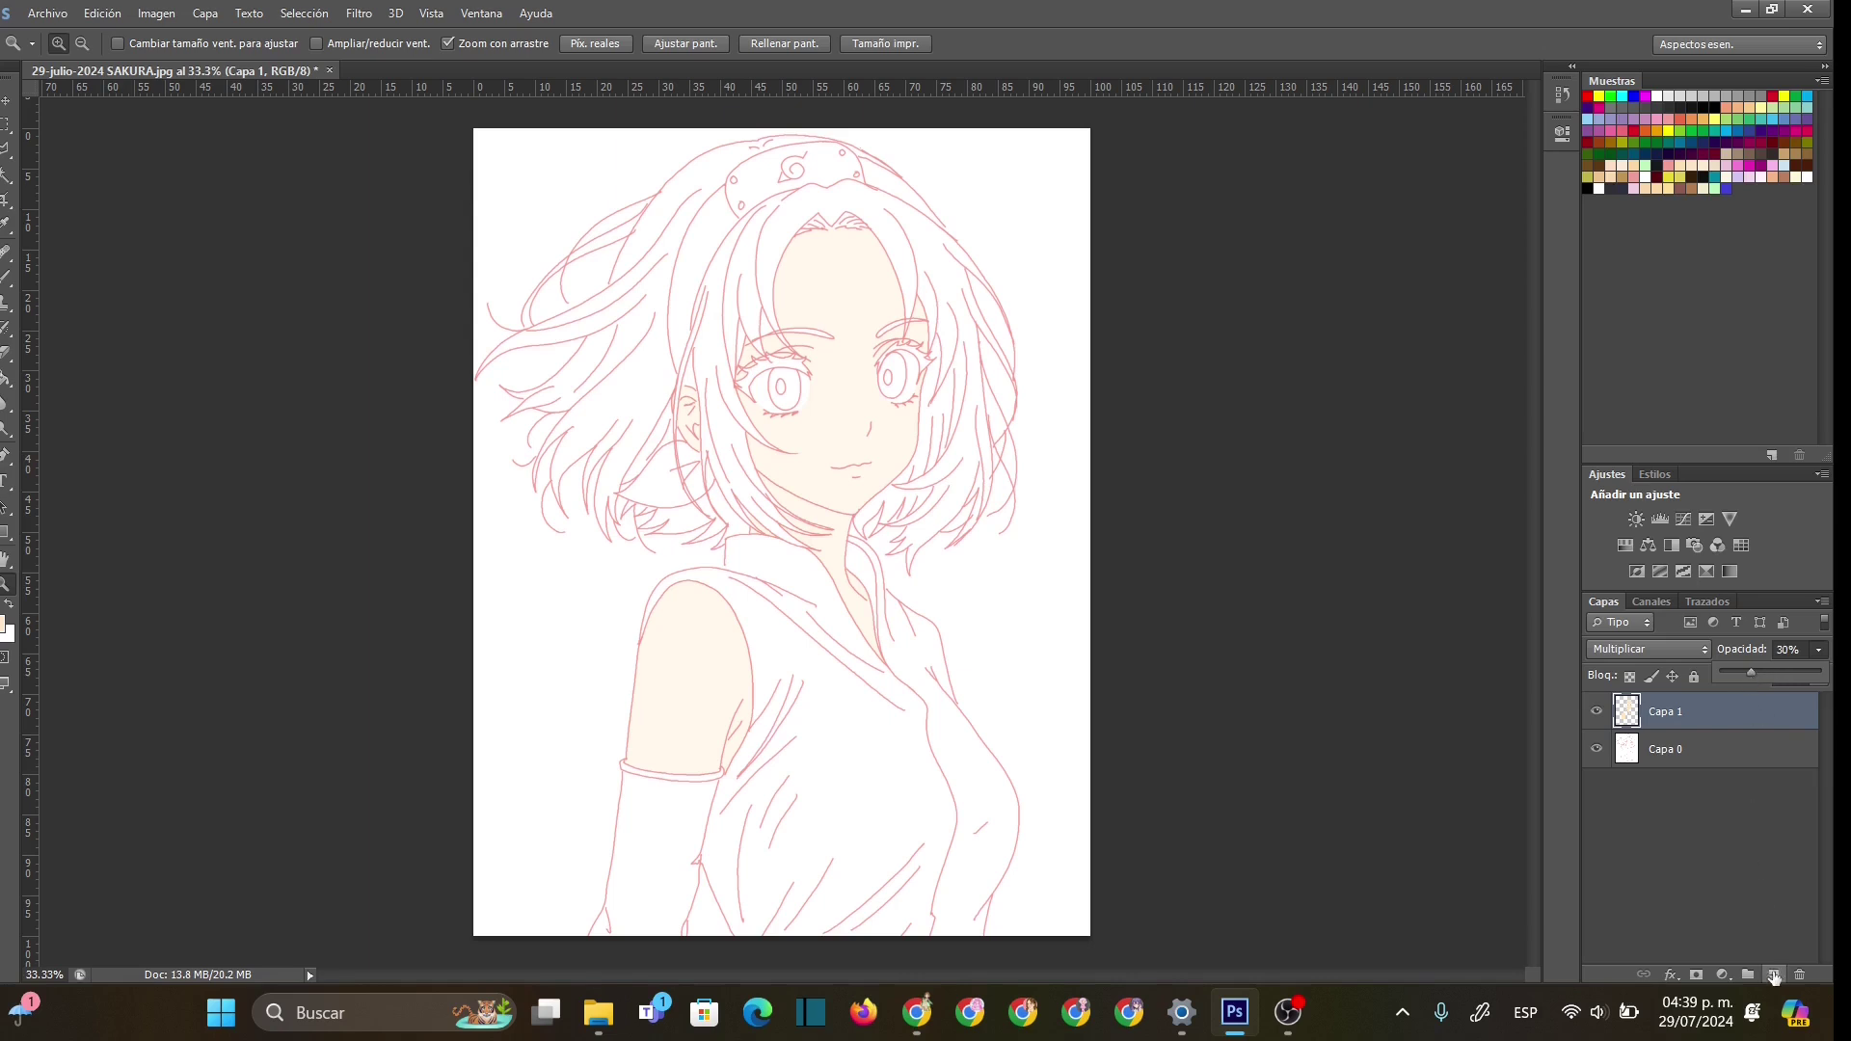
- Add a new layer above the skin layer and set its blending mode to Multiply (Multiplicar)
click(1773, 975)
click(1699, 644)
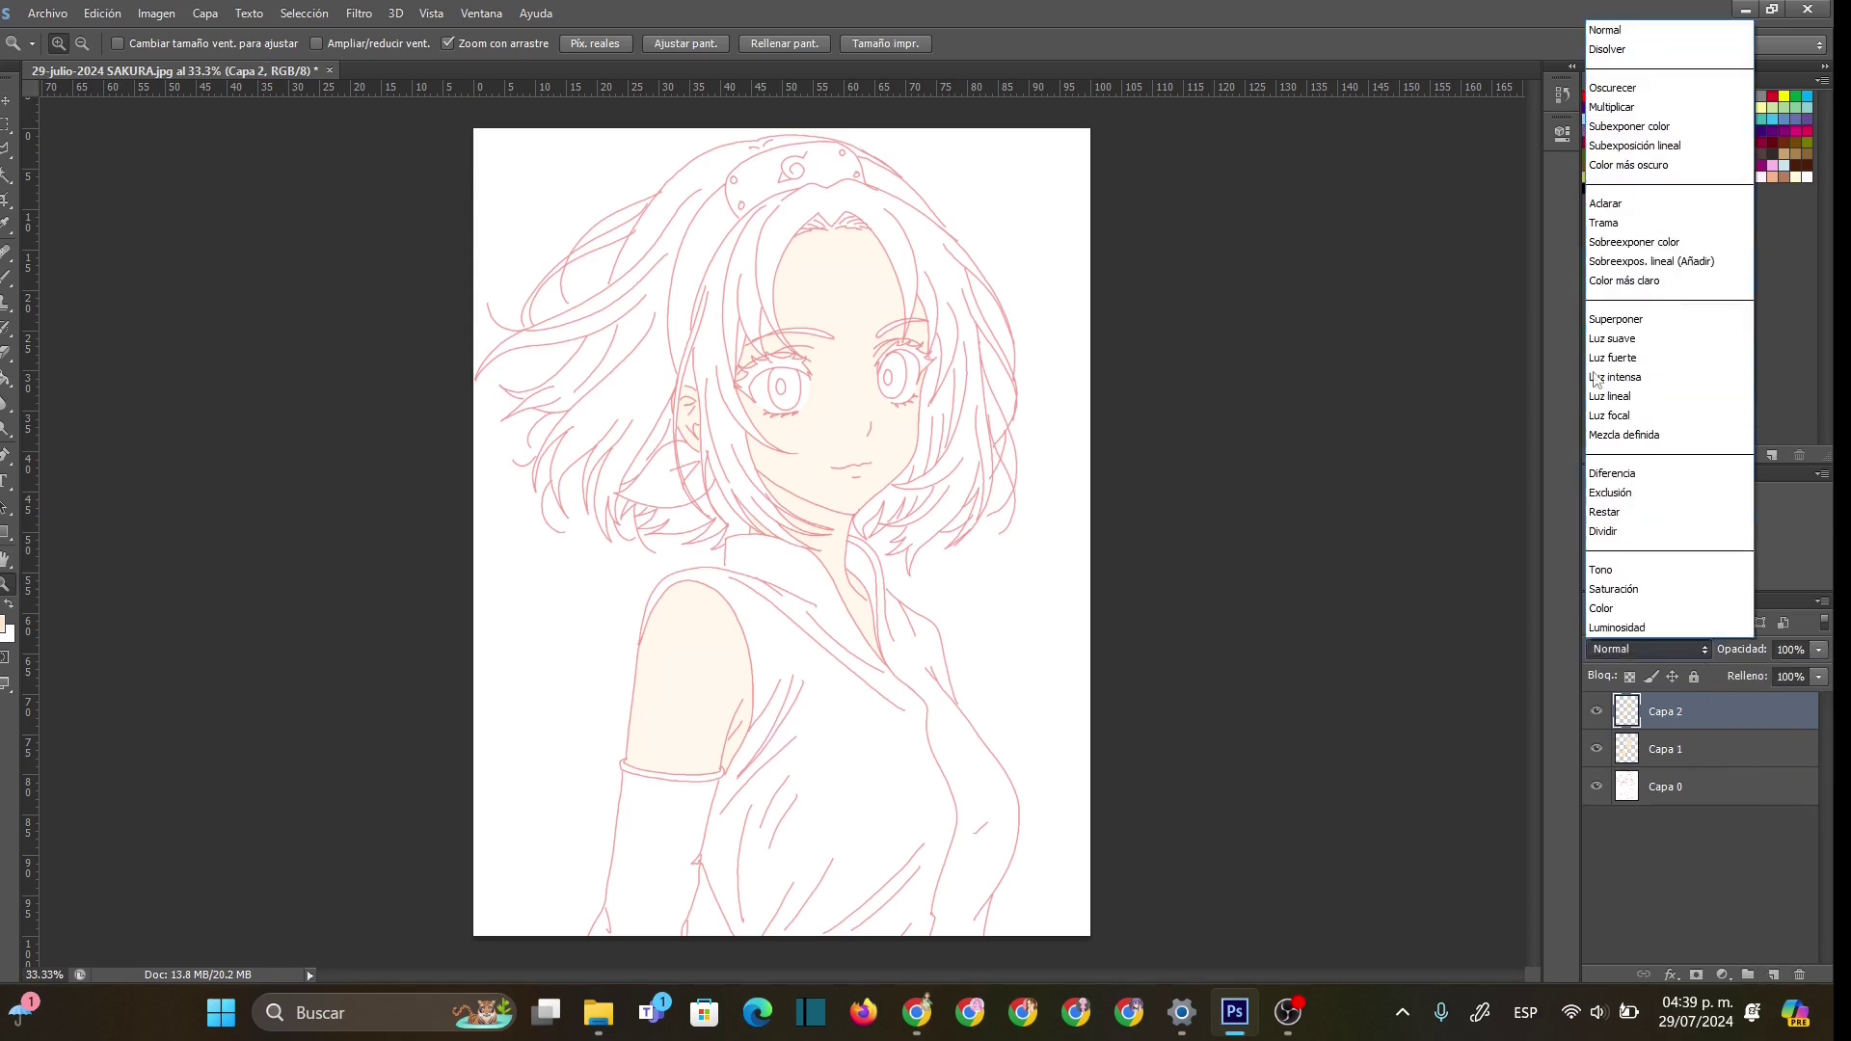
click(1608, 102)
- Paint skin shadow along the neck edges, the collar opening and beneath the jaw with a 14 px brush
click(898, 527)
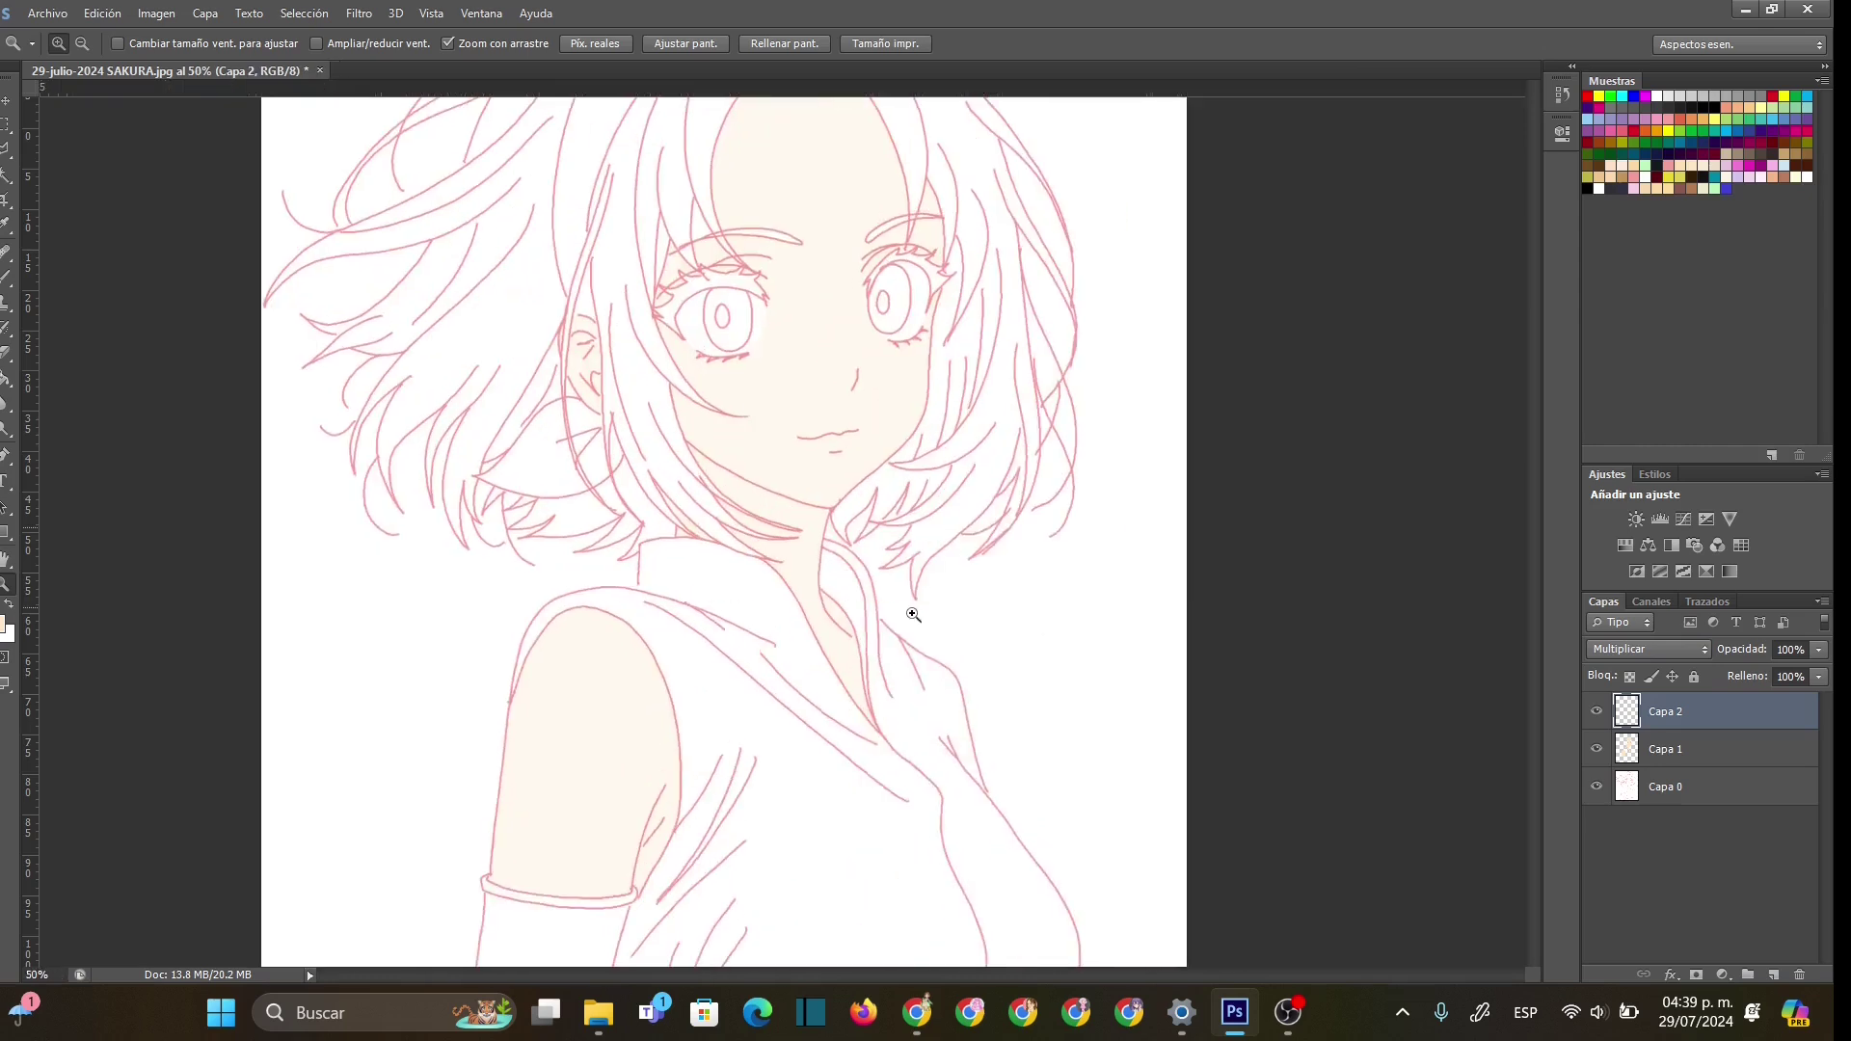
click(897, 527)
click(14, 284)
mouse_move(756, 529)
mouse_down()
mouse_move(762, 573)
mouse_move(801, 592)
mouse_move(743, 565)
mouse_move(841, 734)
mouse_move(827, 641)
mouse_move(789, 584)
mouse_move(834, 662)
mouse_up()
right_click(764, 550)
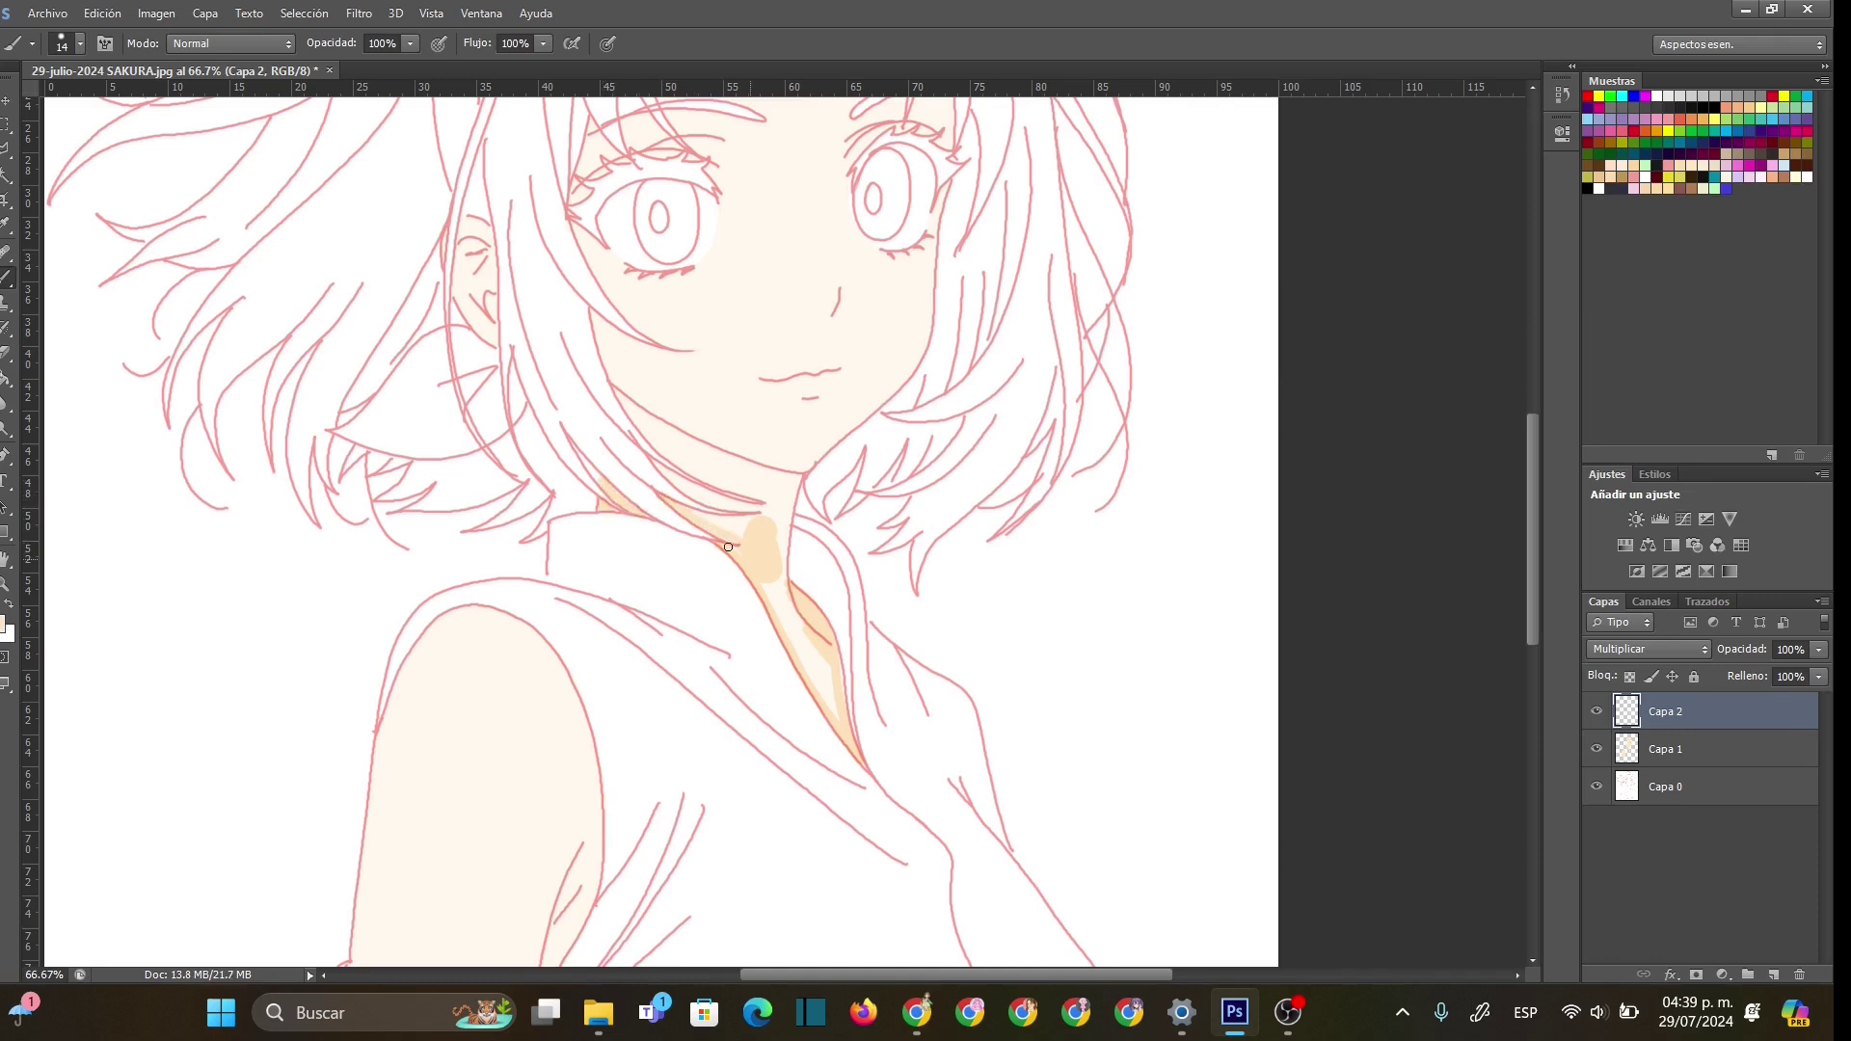
drag(688, 511, 760, 519)
drag(663, 467, 769, 505)
mouse_move(619, 391)
mouse_down()
mouse_move(669, 457)
mouse_move(758, 499)
mouse_up()
mouse_move(637, 412)
mouse_down()
mouse_move(770, 487)
mouse_move(662, 424)
mouse_move(800, 485)
mouse_up()
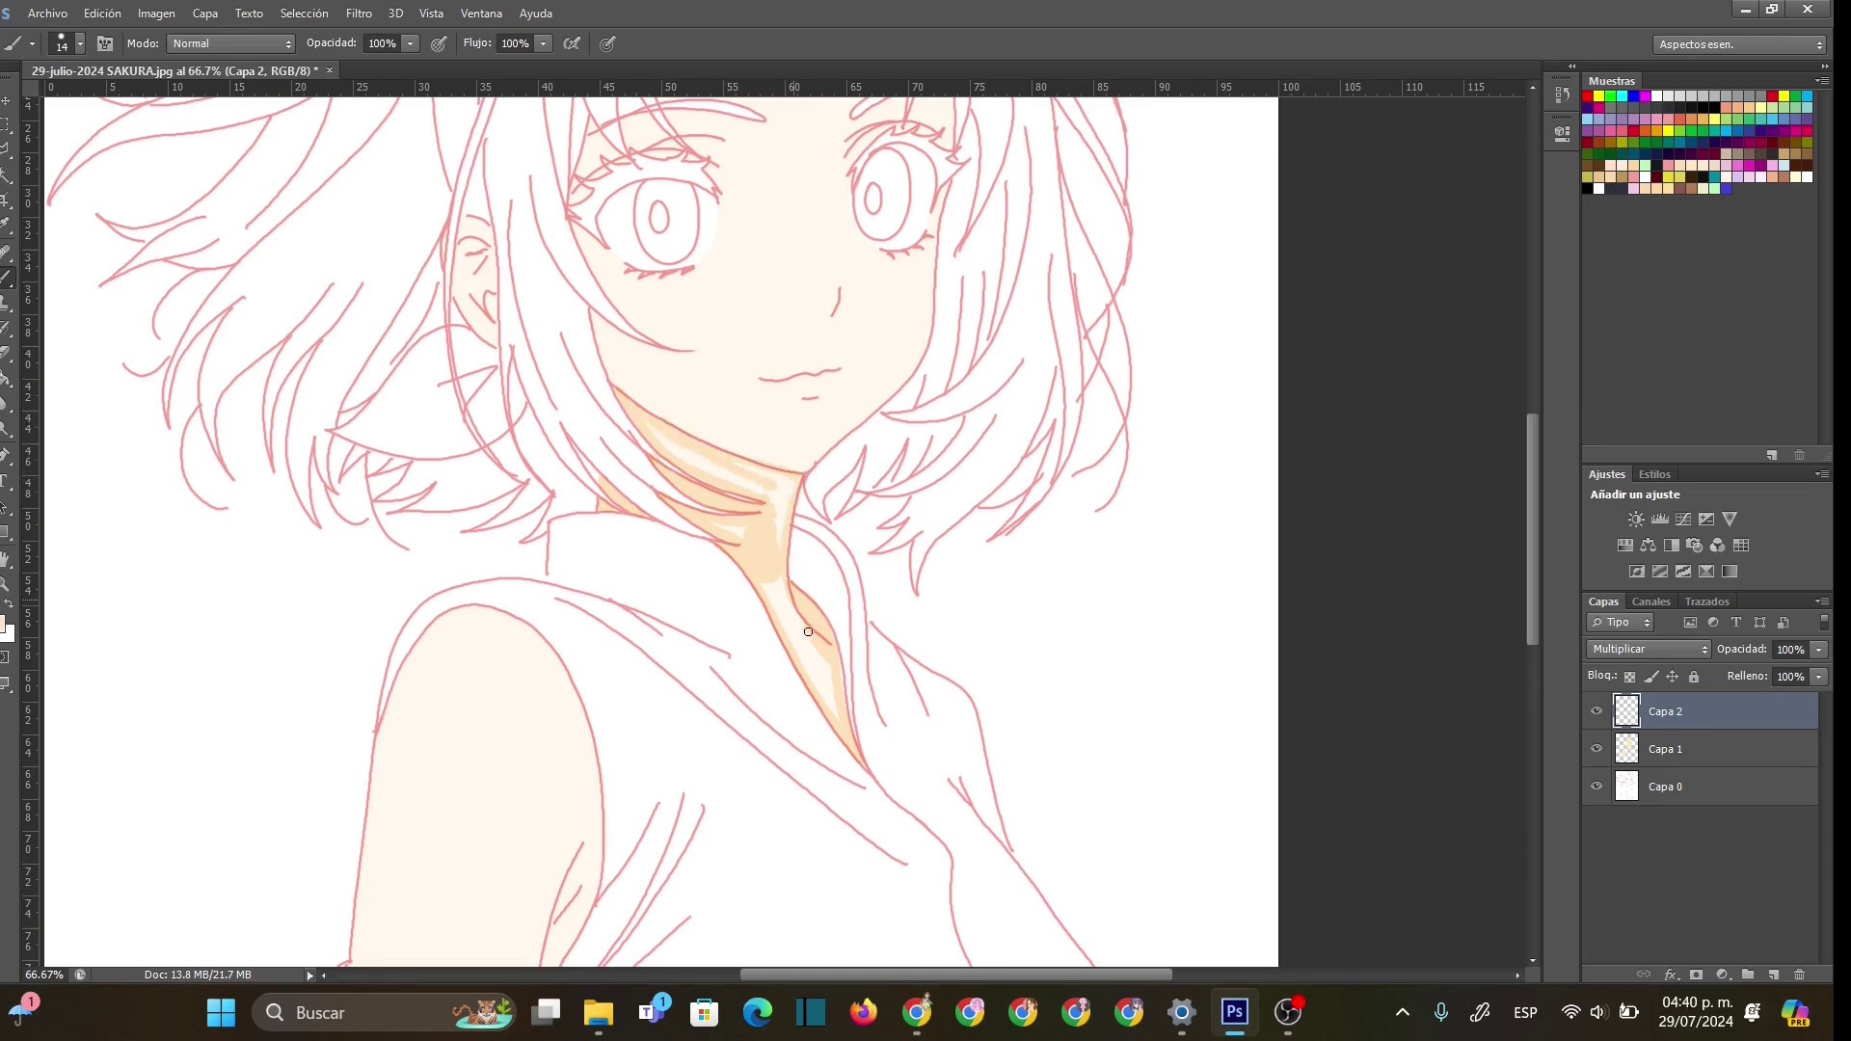
- Fill the rest of the neck shadow evenly with a 39 px brush
right_click(767, 511)
drag(783, 552, 812, 552)
click(733, 529)
mouse_move(656, 430)
mouse_down()
mouse_move(715, 474)
mouse_move(786, 487)
mouse_move(778, 535)
mouse_move(773, 488)
mouse_move(727, 466)
mouse_move(778, 491)
mouse_move(780, 590)
mouse_move(811, 654)
mouse_move(785, 610)
mouse_move(837, 706)
mouse_move(796, 567)
mouse_up()
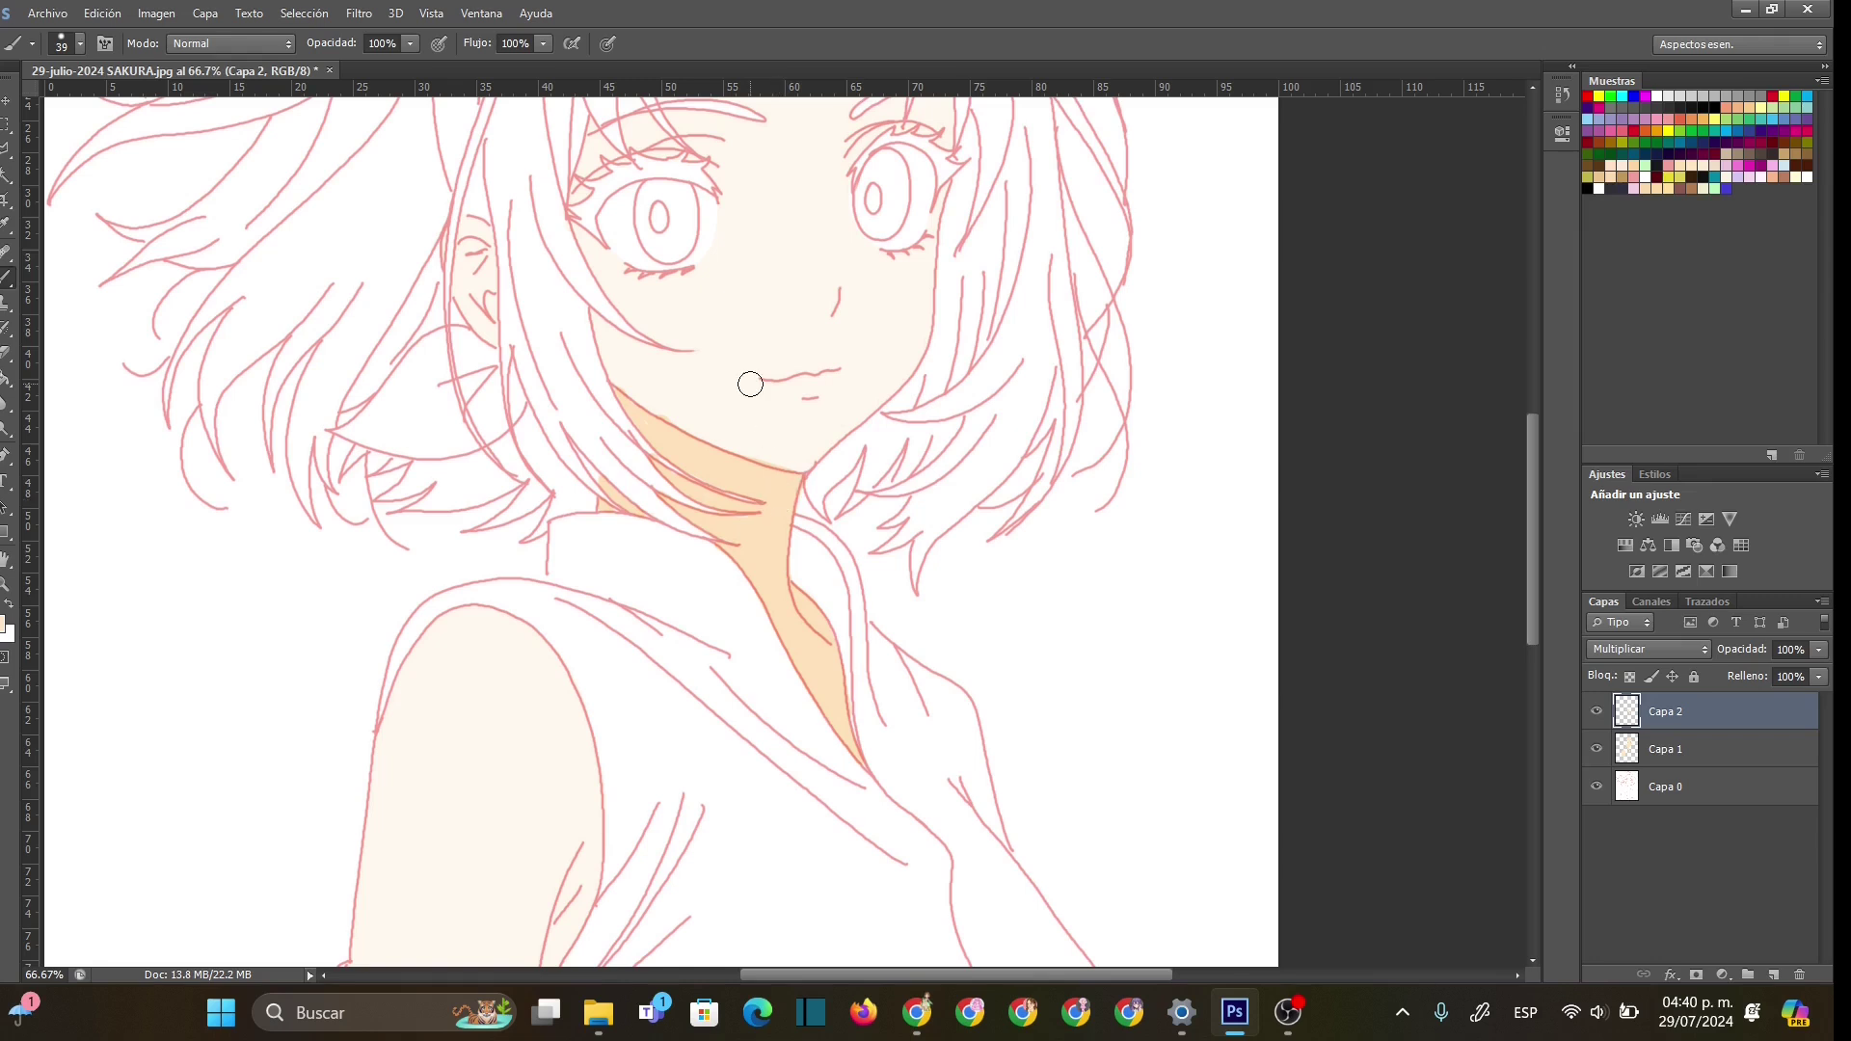
- Shade the whole ear in the skin shadow with a 17 px brush
right_click(512, 263)
click(553, 306)
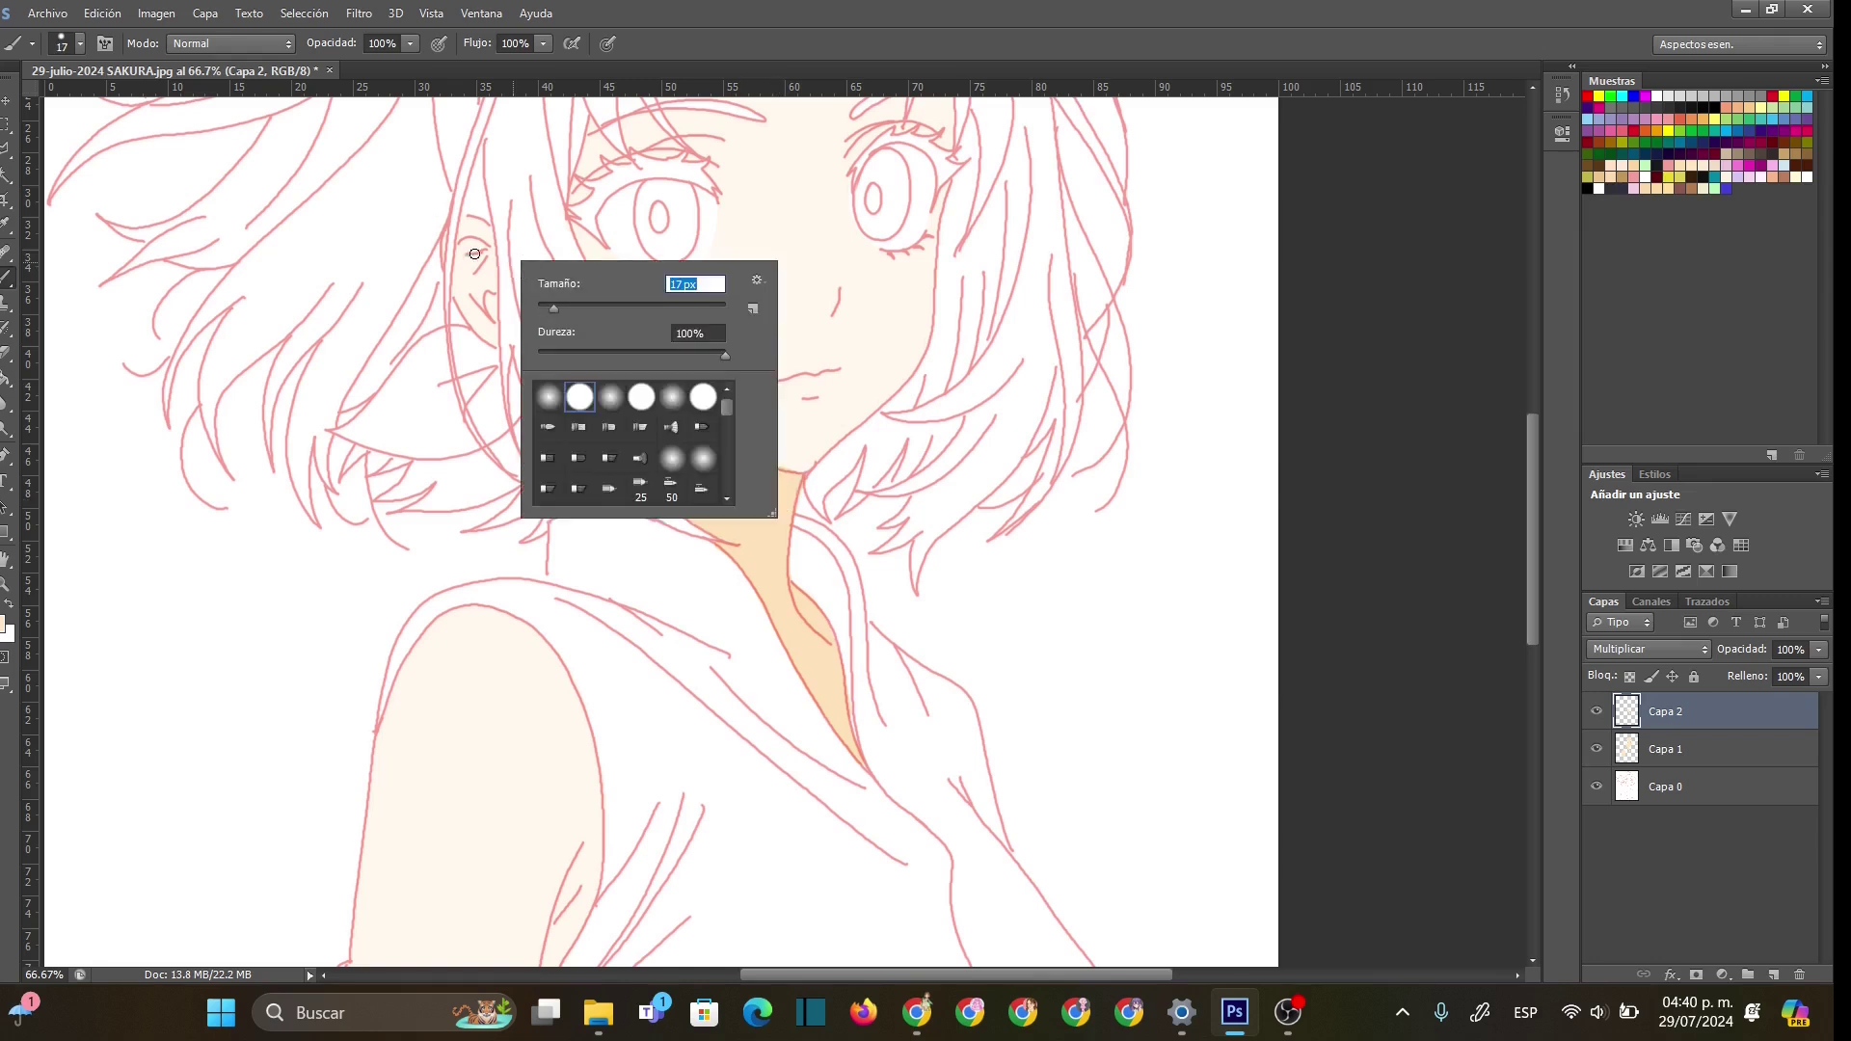
key(Return)
mouse_move(468, 225)
mouse_down()
mouse_move(459, 291)
mouse_move(493, 343)
mouse_move(477, 223)
mouse_move(464, 285)
mouse_move(471, 231)
mouse_move(485, 284)
mouse_move(491, 232)
mouse_move(446, 230)
mouse_move(444, 270)
mouse_up()
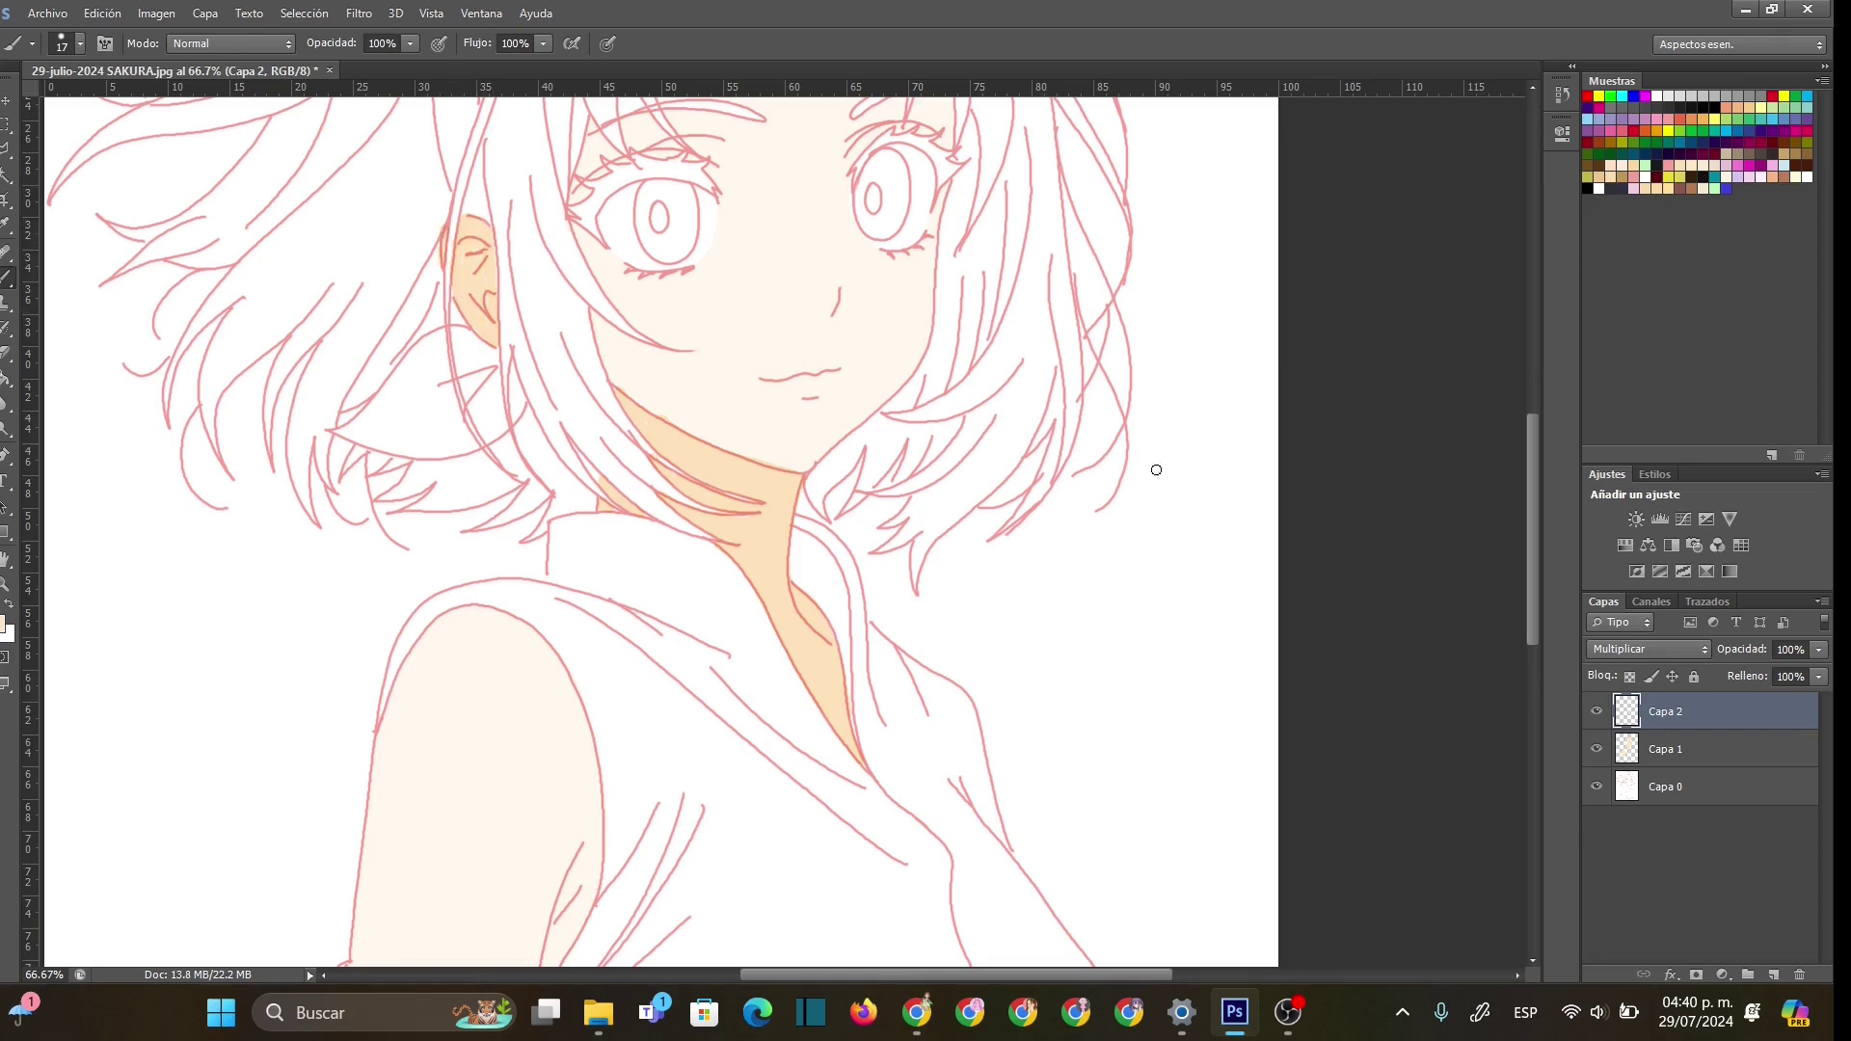
- Erase shadow overspill above the jaw line on the lower face, enlarging the eraser to 112 px
click(11, 356)
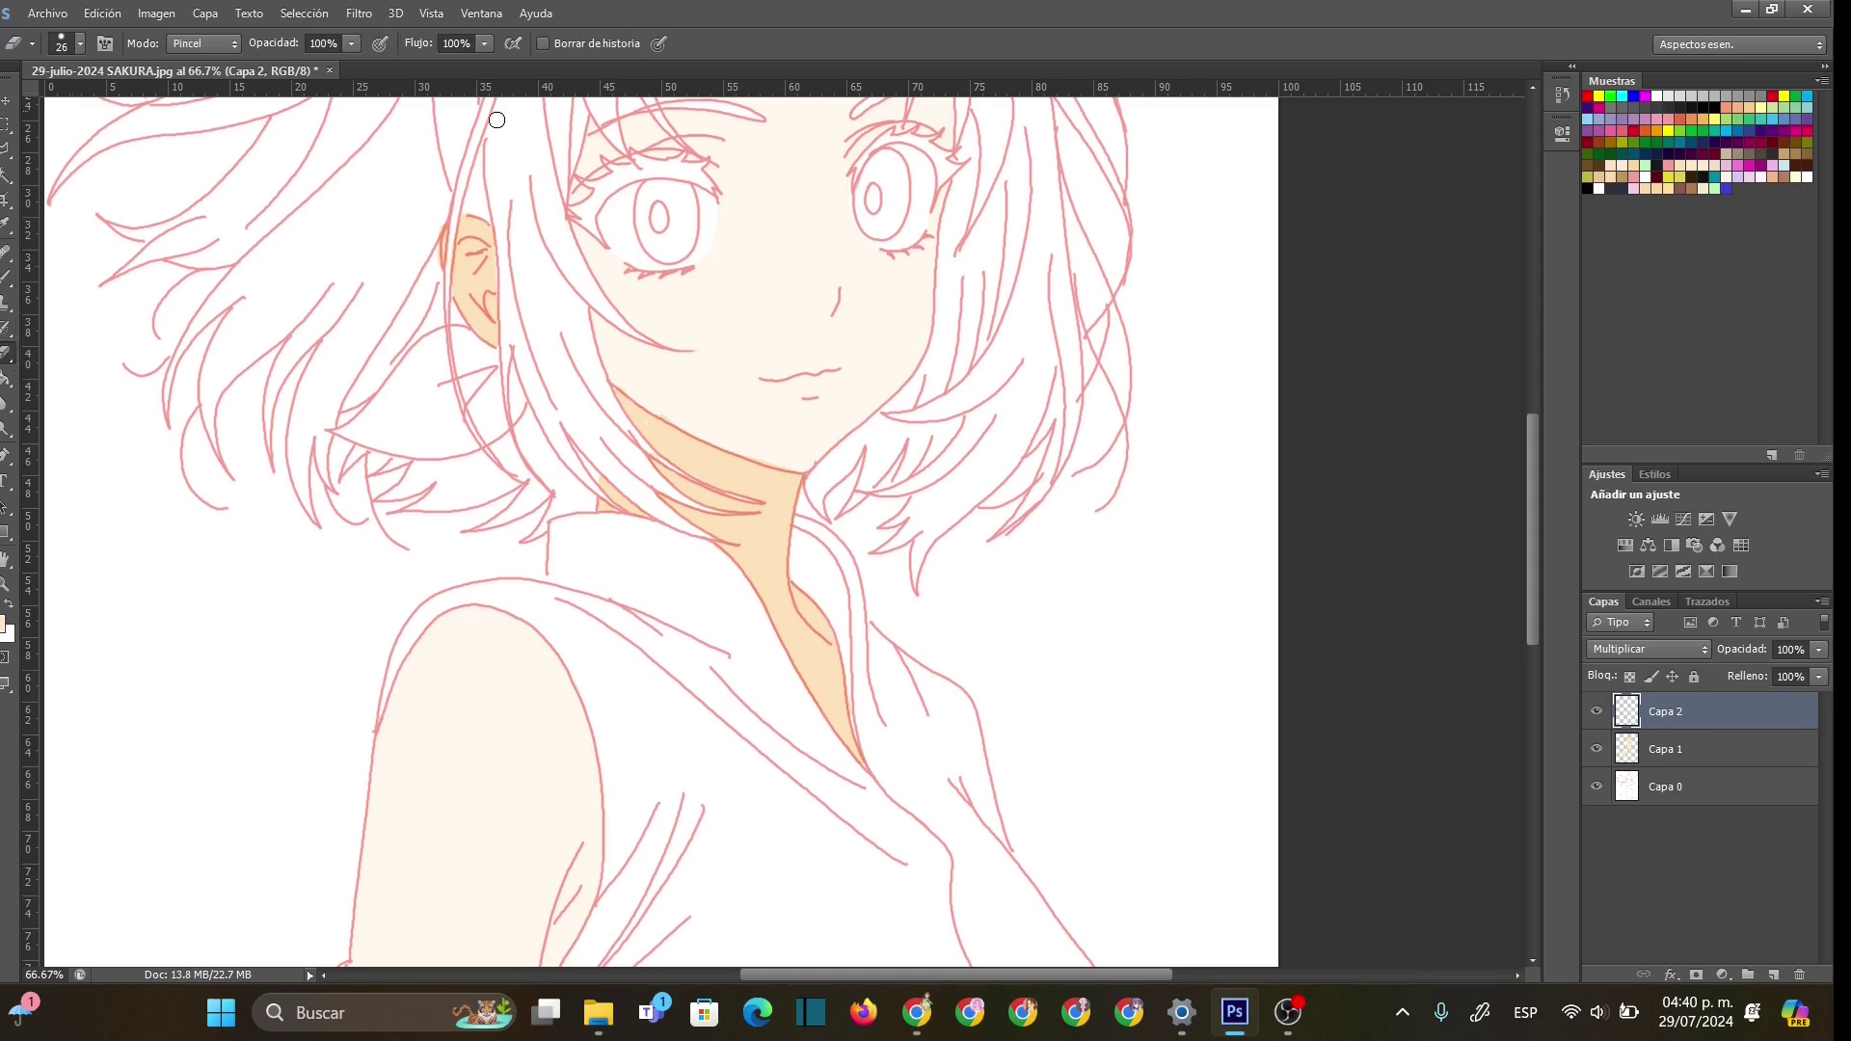
right_click(648, 374)
click(692, 412)
click(615, 355)
drag(615, 355, 781, 454)
right_click(723, 428)
click(843, 476)
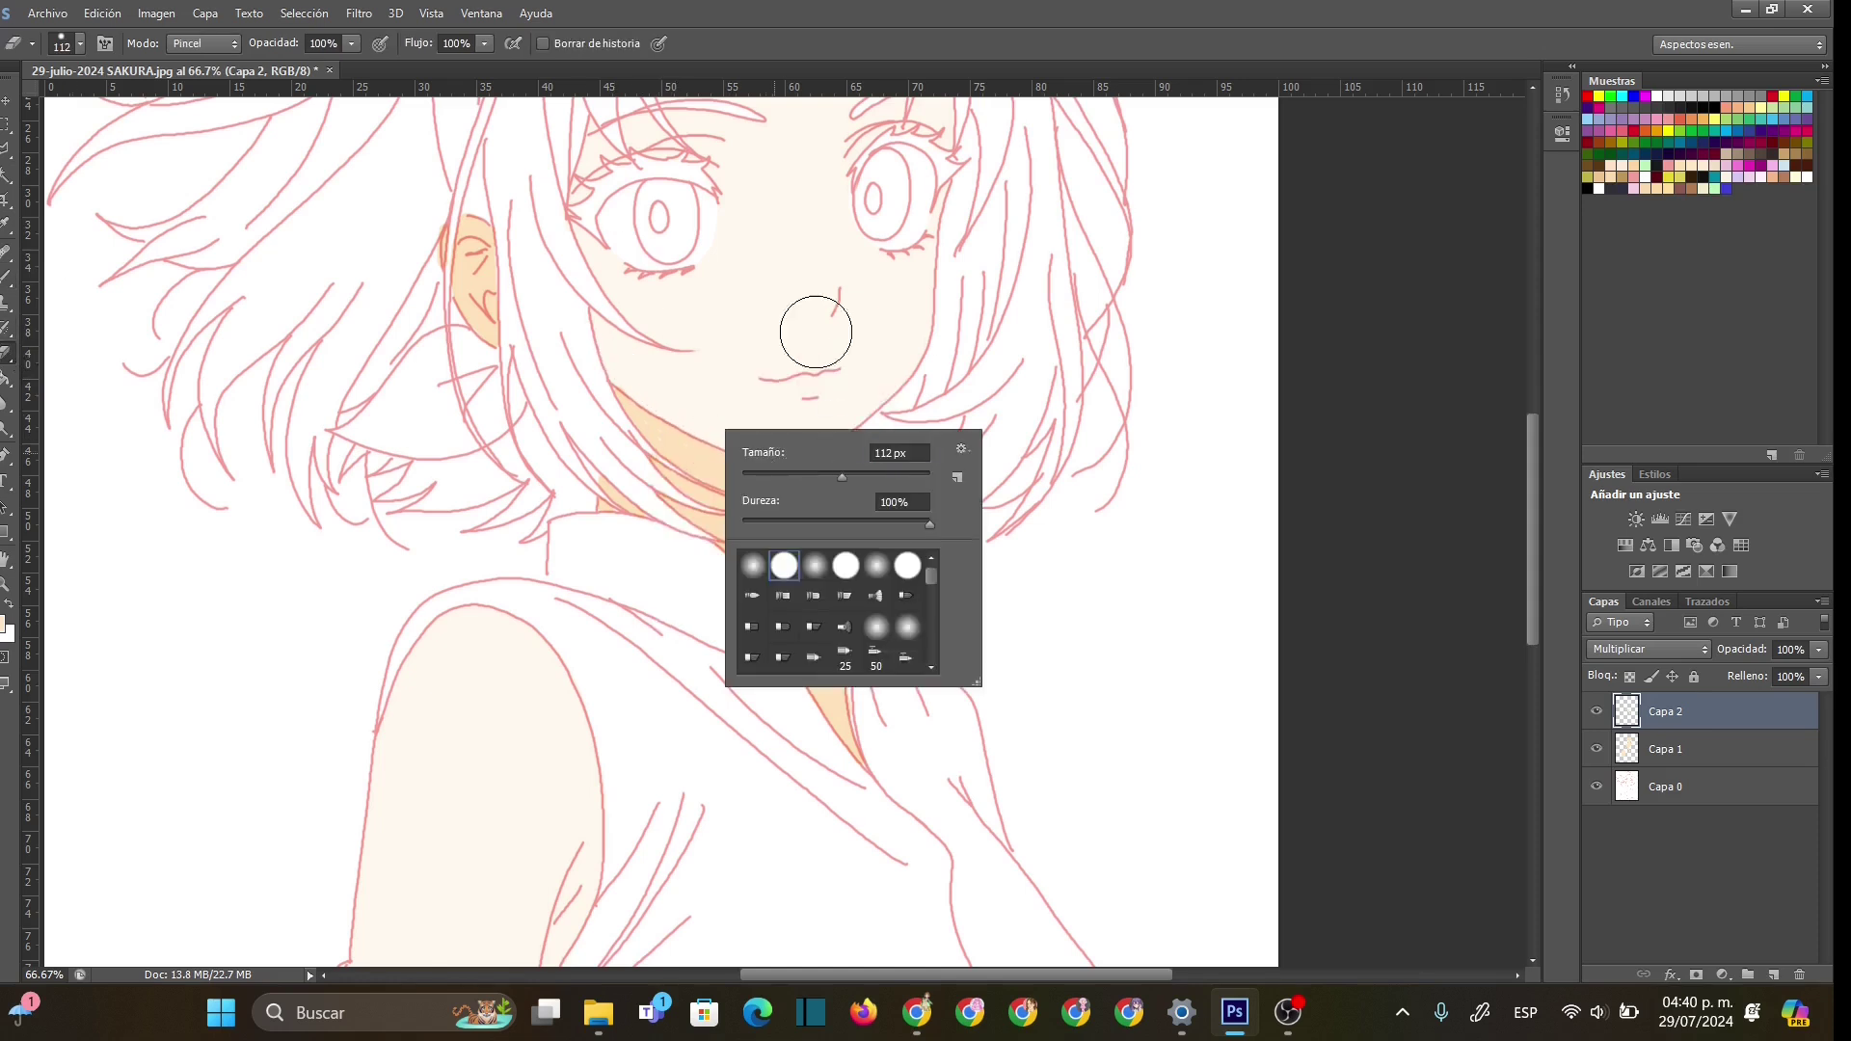
click(759, 399)
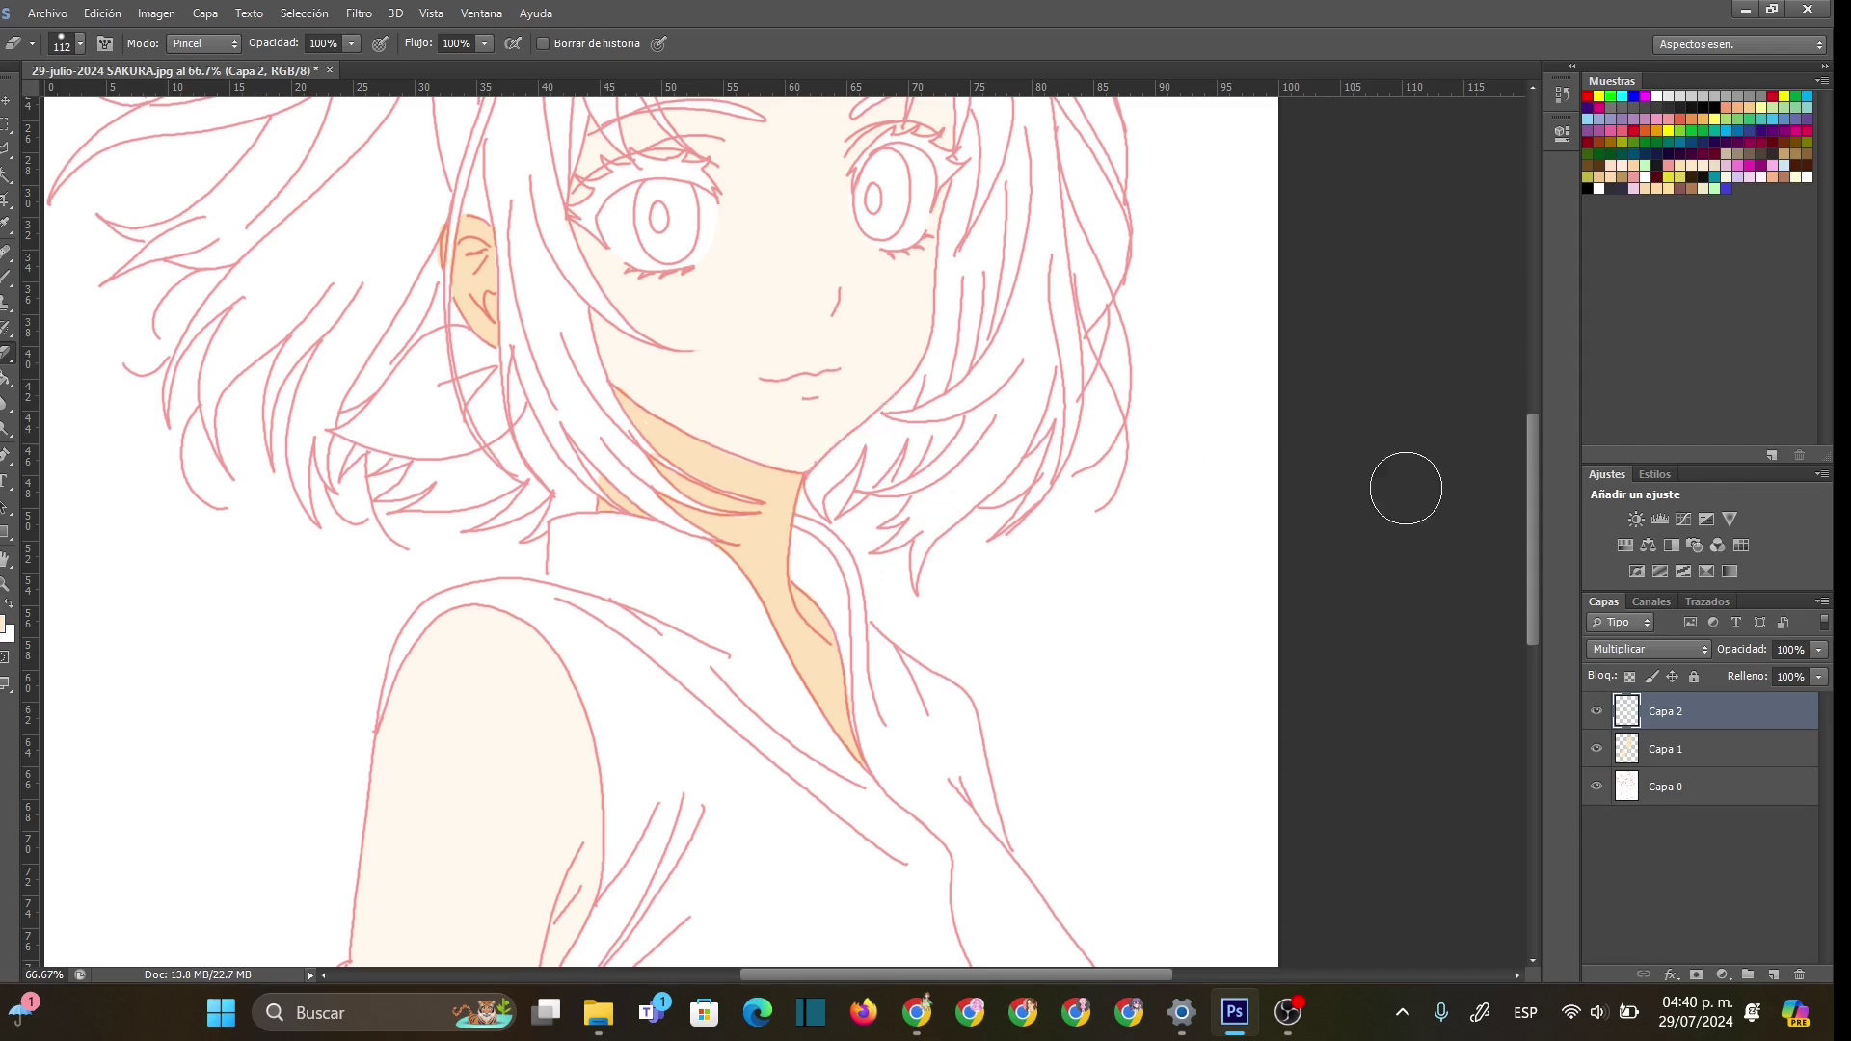
- Paint a shadow border inside the upper arm along the shoulder, both sides and the sleeve band, leaving the centre light
drag(1535, 535, 1537, 608)
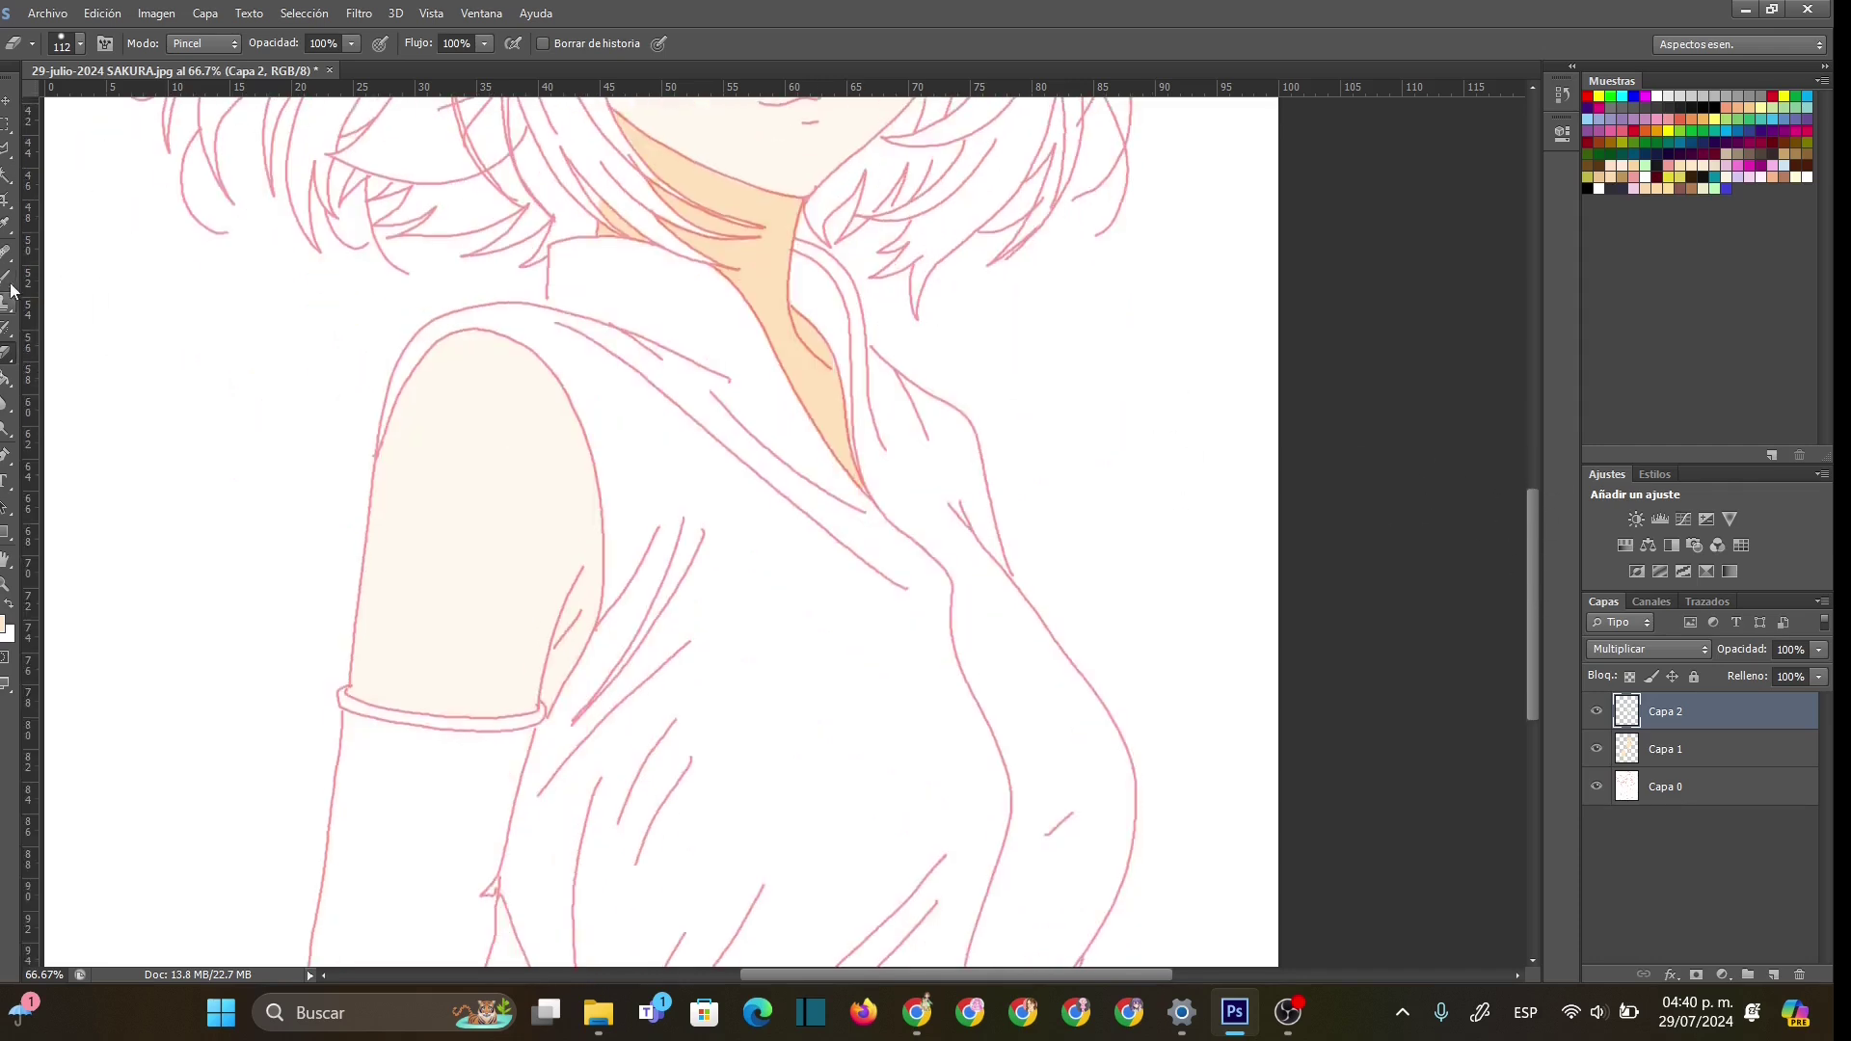
key(b)
right_click(575, 455)
drag(624, 496, 633, 495)
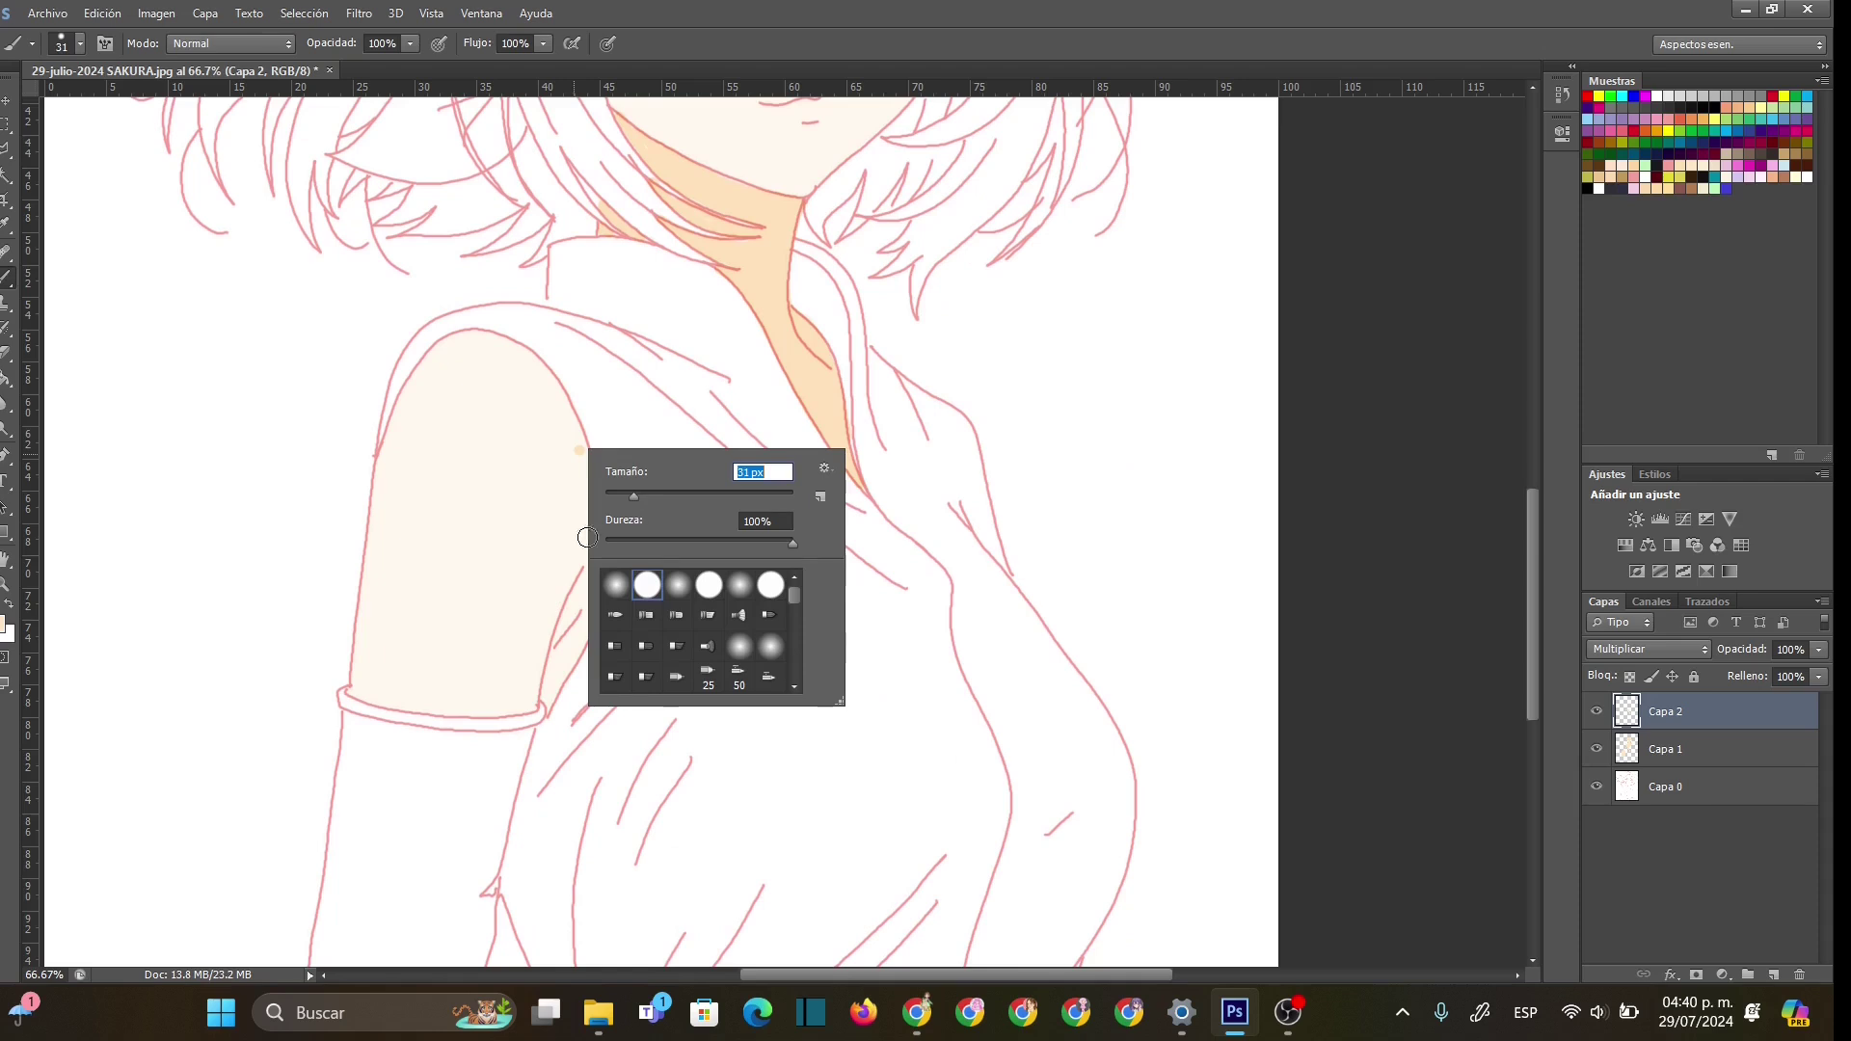
mouse_move(493, 337)
mouse_down()
mouse_move(414, 502)
mouse_move(386, 702)
mouse_move(362, 701)
mouse_move(395, 465)
mouse_move(424, 376)
mouse_move(467, 336)
mouse_move(495, 336)
mouse_move(426, 409)
mouse_move(395, 499)
mouse_move(434, 367)
mouse_move(386, 479)
mouse_move(378, 642)
mouse_move(464, 379)
mouse_move(507, 347)
mouse_move(557, 378)
mouse_move(517, 344)
mouse_move(562, 393)
mouse_move(602, 506)
mouse_move(547, 690)
mouse_move(602, 543)
mouse_move(585, 621)
mouse_move(577, 637)
mouse_move(599, 492)
mouse_up()
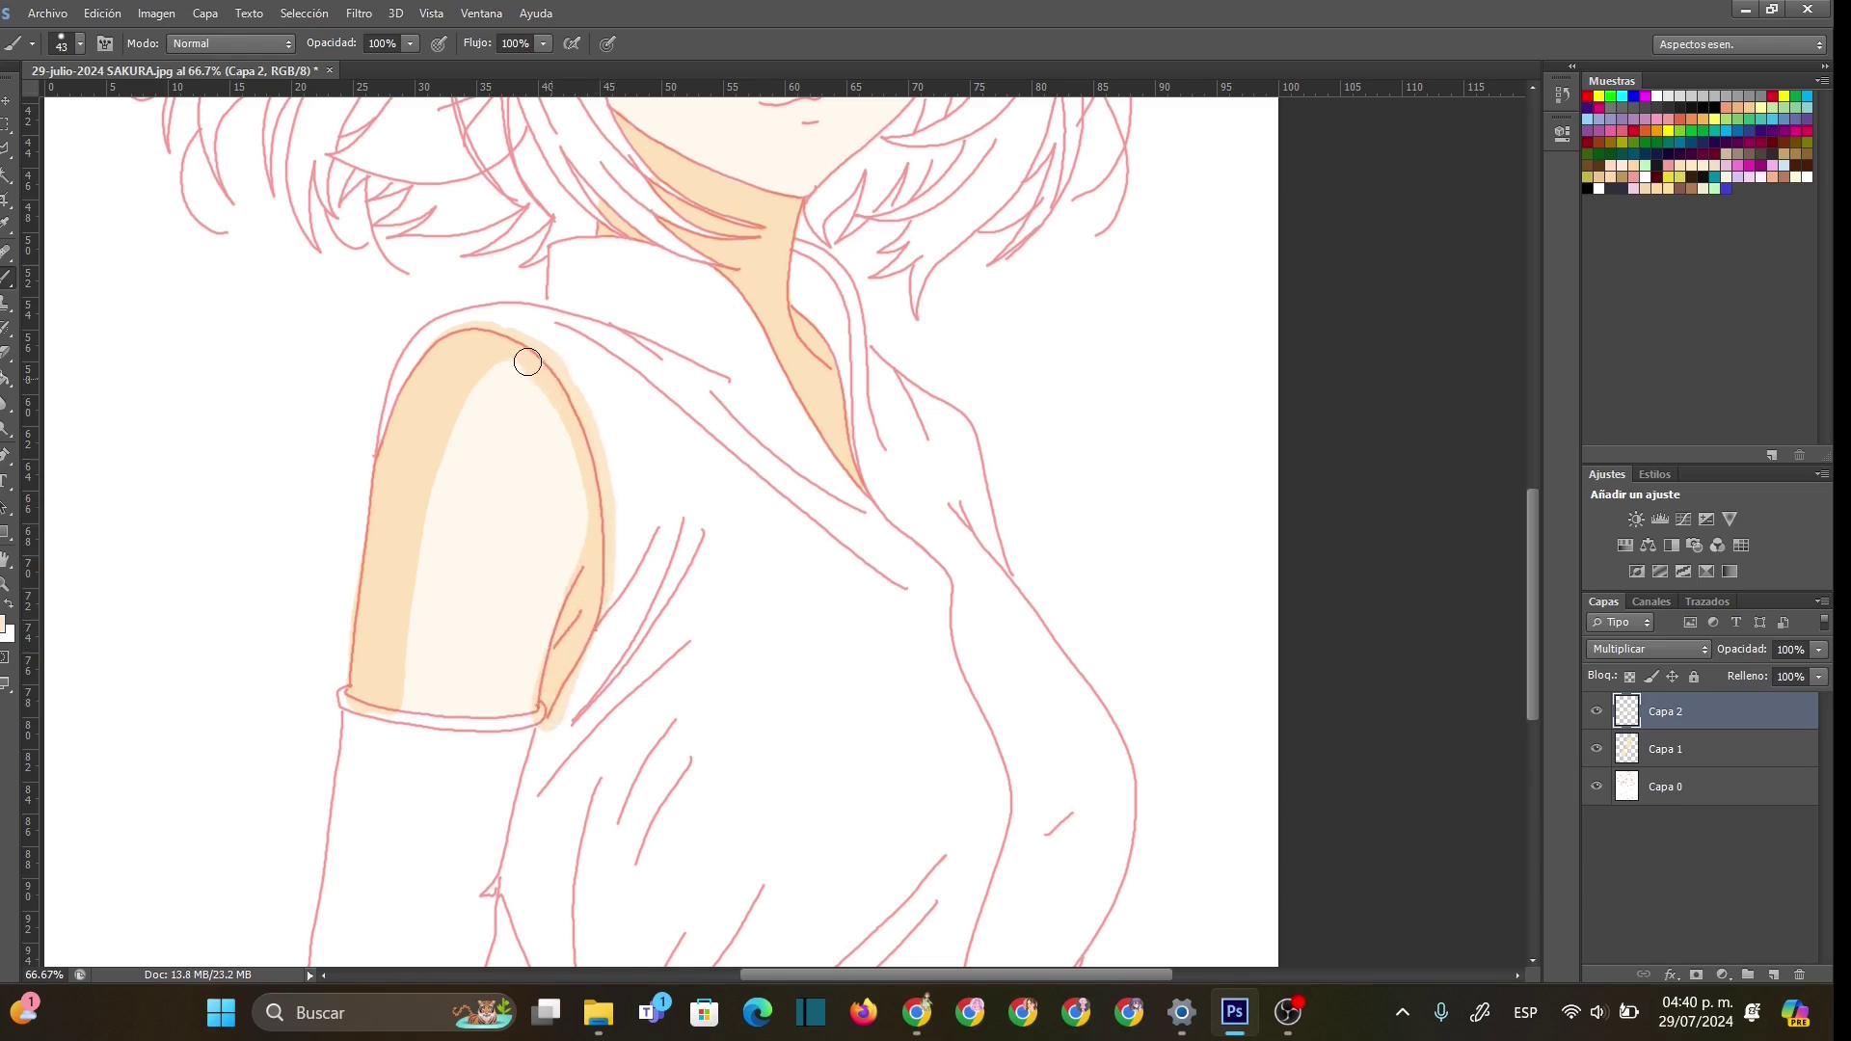
mouse_move(430, 433)
mouse_down()
mouse_move(405, 694)
mouse_move(462, 720)
mouse_move(555, 718)
mouse_move(401, 682)
mouse_up()
mouse_move(481, 417)
mouse_down()
mouse_move(412, 526)
mouse_move(406, 680)
mouse_move(420, 699)
mouse_move(419, 508)
mouse_move(476, 377)
mouse_move(525, 370)
mouse_move(564, 419)
mouse_move(585, 513)
mouse_move(560, 709)
mouse_up()
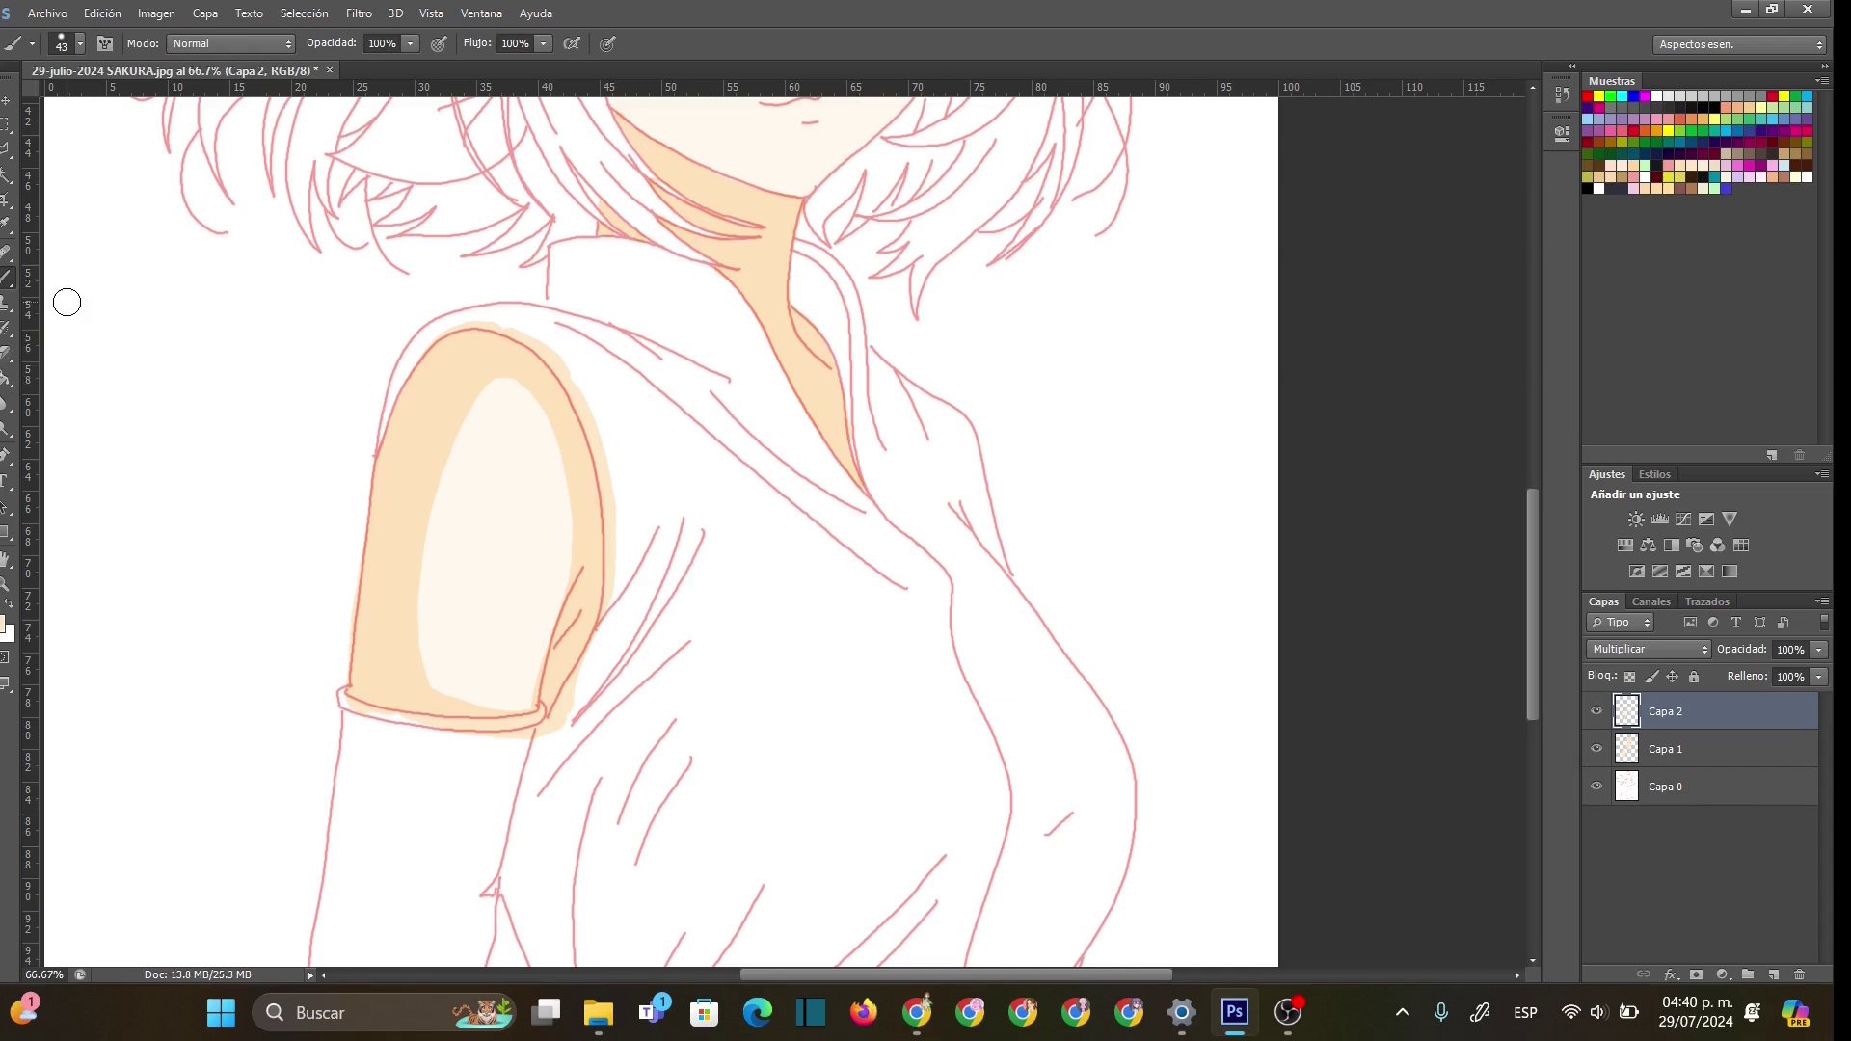
right_click(489, 302)
click(428, 326)
drag(429, 323, 443, 321)
- Erase the shadow overspill outside the shoulder, armpit and sleeve band outlines with a 17 px eraser
key(e)
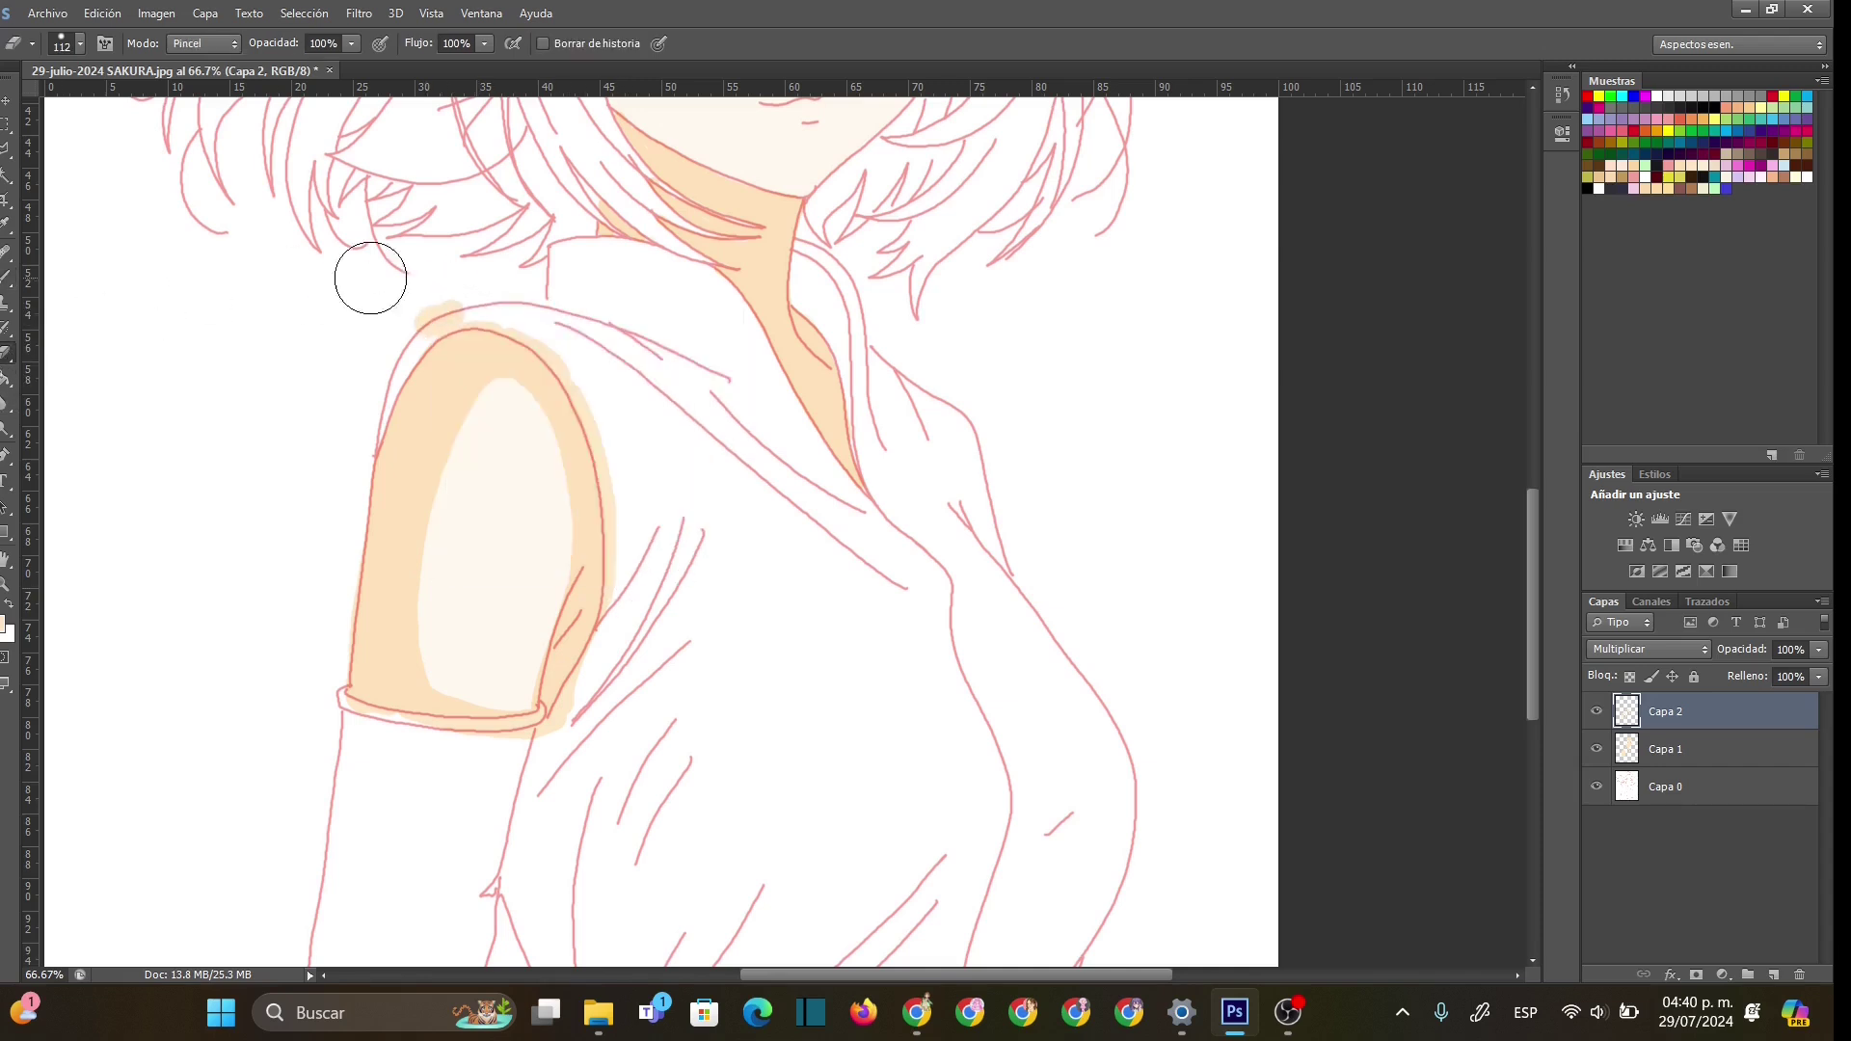
right_click(461, 286)
click(501, 330)
click(441, 275)
mouse_move(418, 326)
mouse_down()
mouse_move(545, 346)
mouse_move(567, 301)
mouse_move(535, 275)
mouse_move(522, 331)
mouse_move(508, 325)
mouse_move(567, 370)
mouse_move(594, 425)
mouse_move(615, 603)
mouse_up()
mouse_move(548, 736)
mouse_down()
mouse_move(592, 663)
mouse_move(569, 698)
mouse_up()
mouse_move(334, 698)
mouse_down()
mouse_move(534, 722)
mouse_move(551, 732)
mouse_move(491, 752)
mouse_move(590, 771)
mouse_move(539, 713)
mouse_up()
right_click(545, 759)
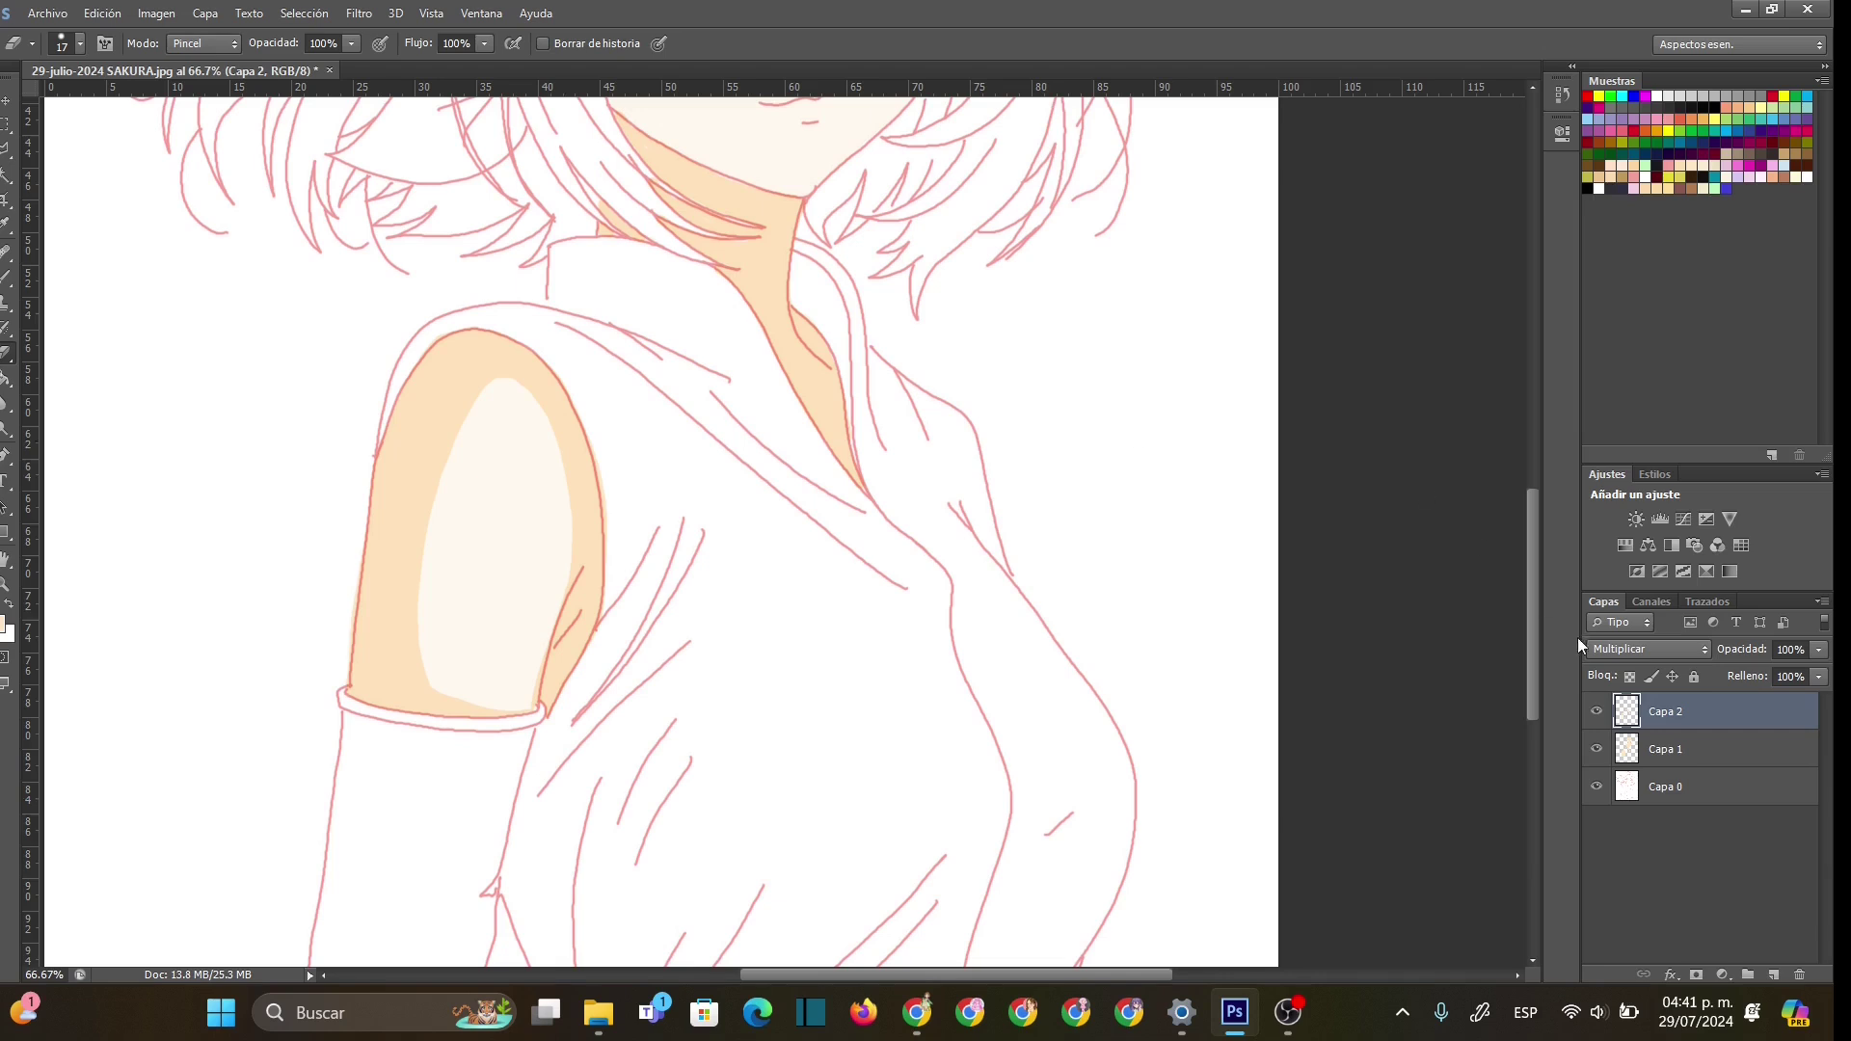
- Add small skin shadows beside the nose with a 16 px brush and around both eyes with an 8 px brush
drag(1525, 644, 1518, 489)
click(7, 279)
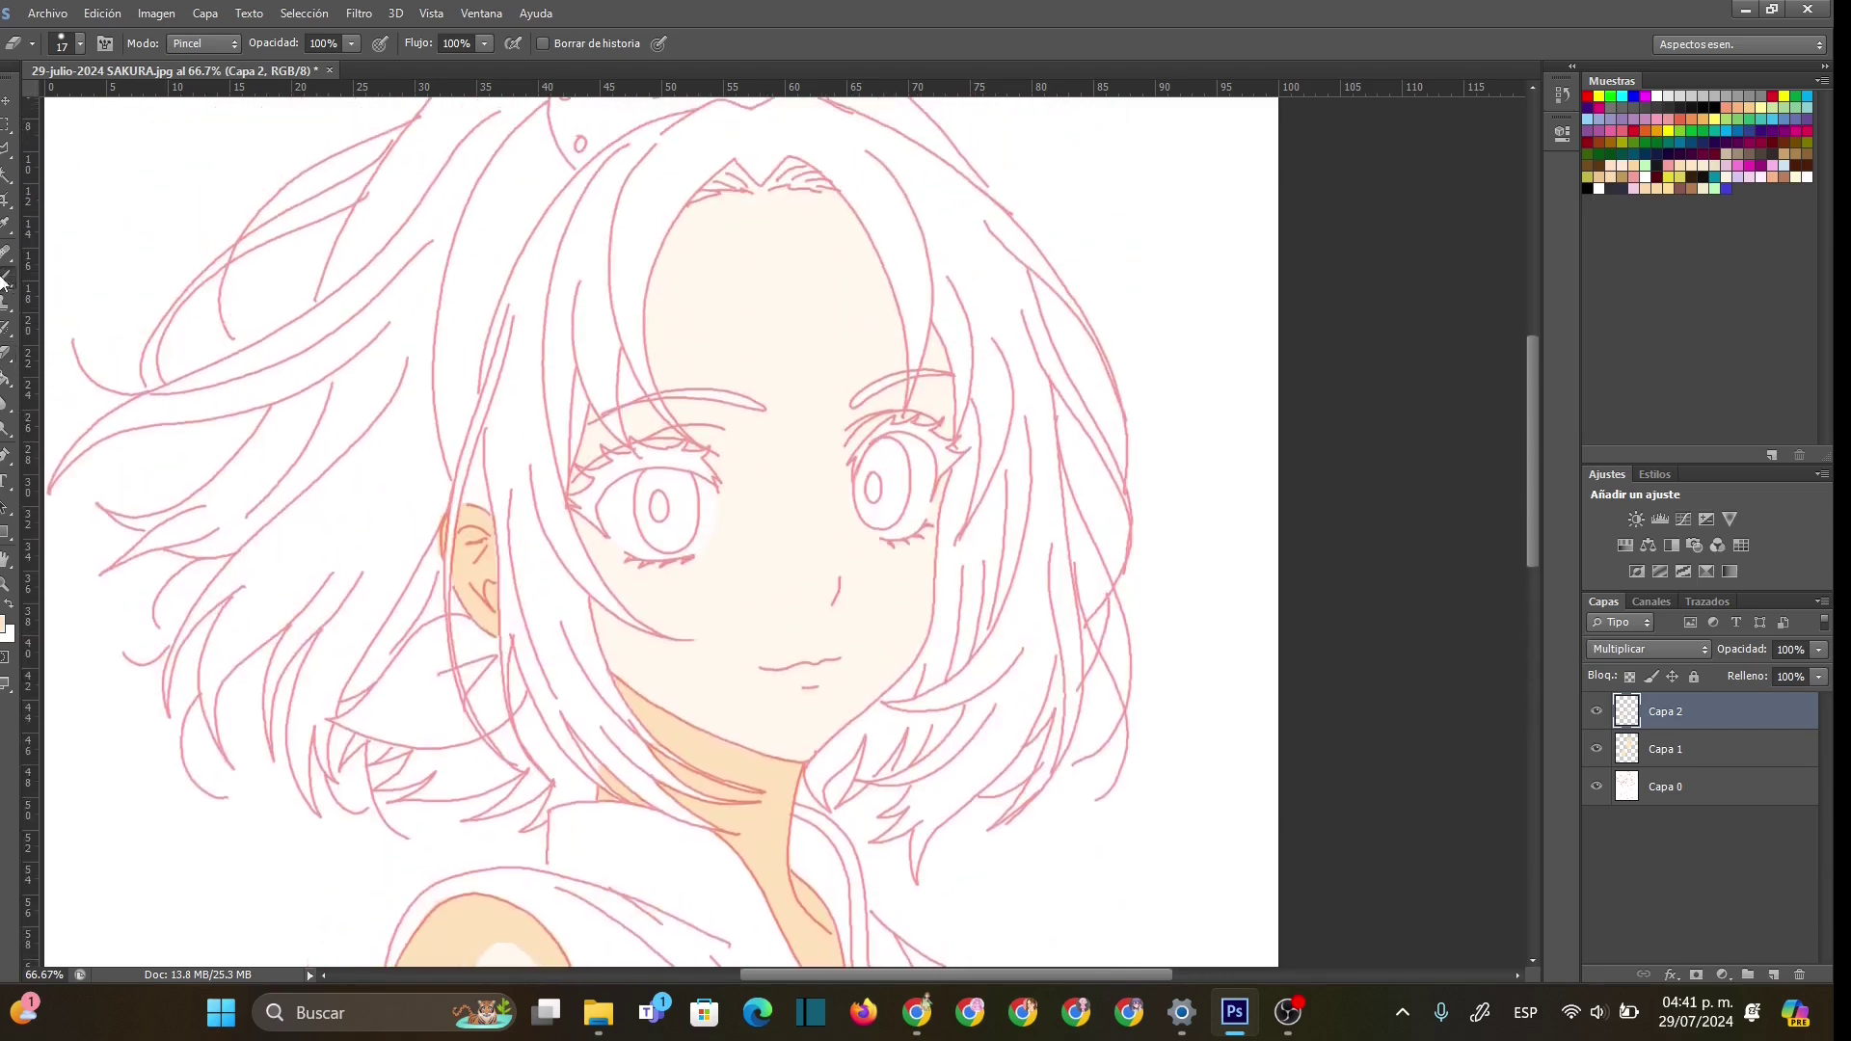
right_click(853, 591)
click(897, 637)
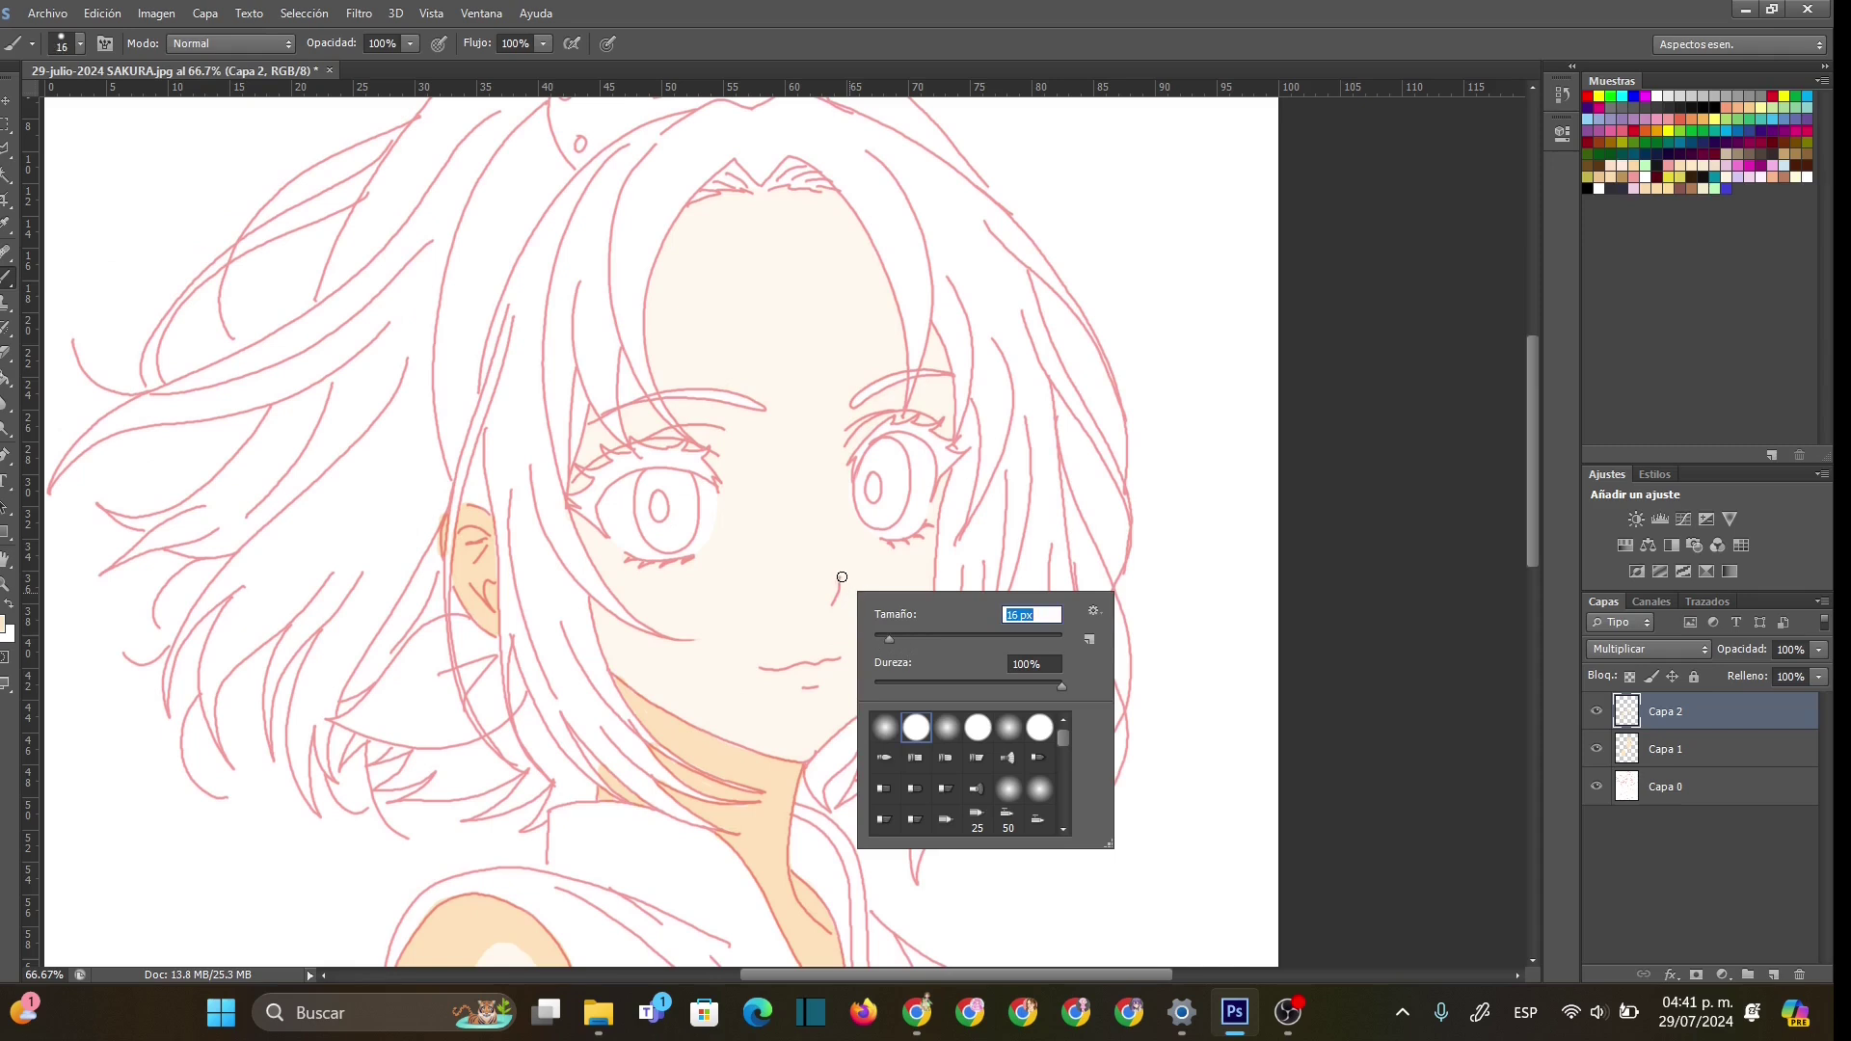
click(840, 576)
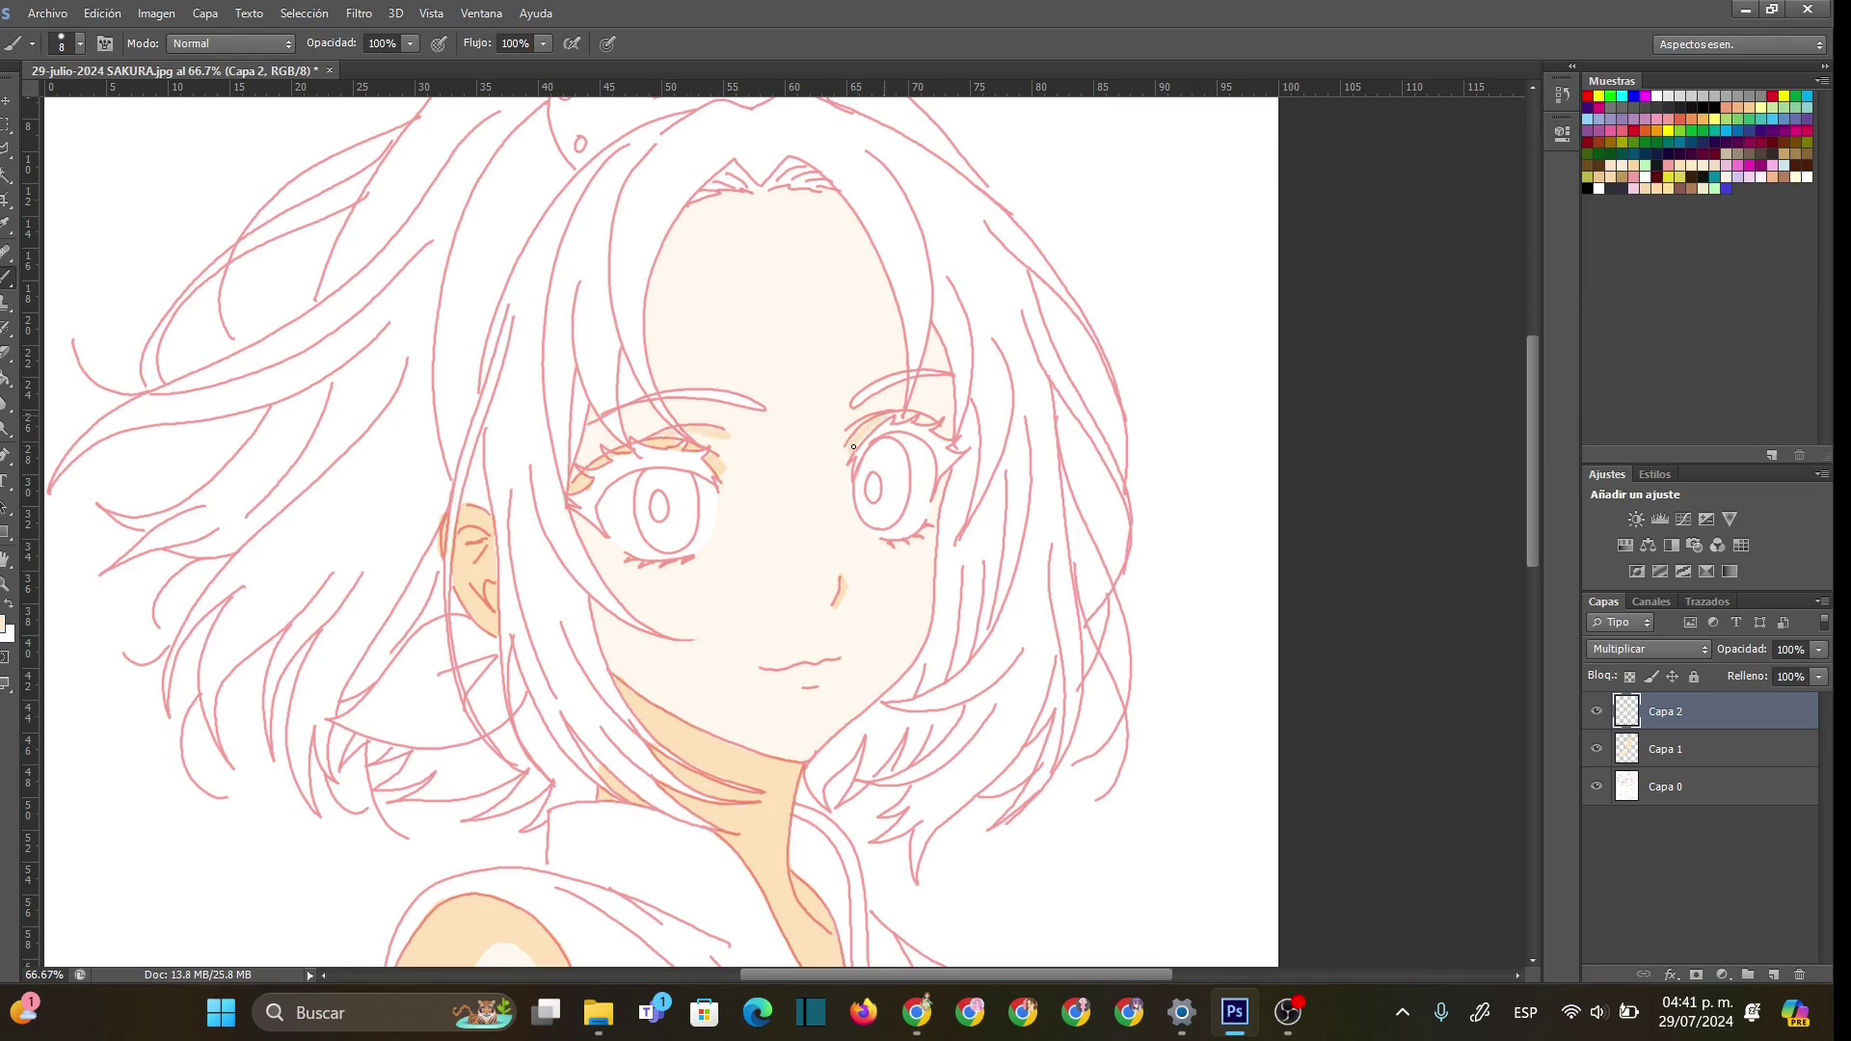
drag(915, 414, 938, 427)
- Paint a shadow on the near cheek beneath the hair strand with a 19 px brush and refine it with the eraser
right_click(923, 553)
drag(951, 597, 958, 599)
mouse_move(593, 606)
mouse_down()
mouse_move(726, 642)
mouse_move(650, 644)
mouse_move(706, 639)
mouse_up()
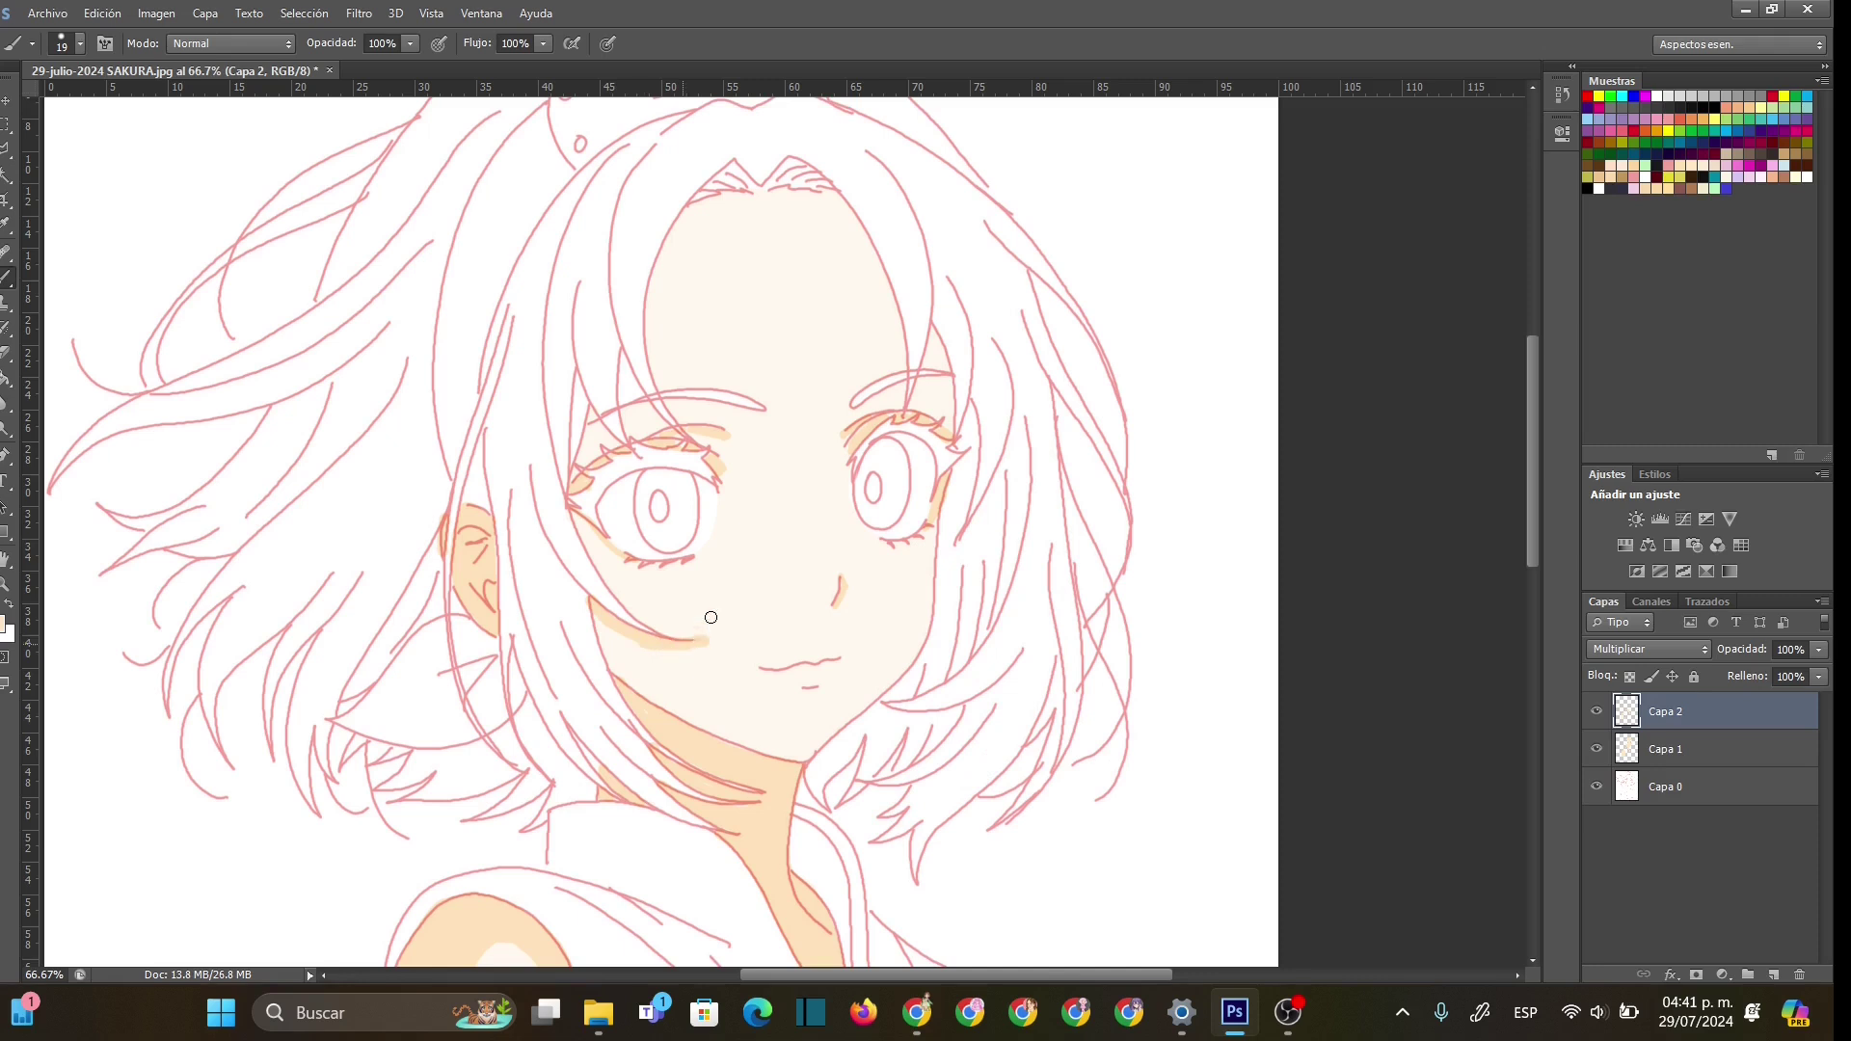
mouse_move(598, 616)
mouse_down()
mouse_move(666, 727)
mouse_move(691, 719)
mouse_move(620, 634)
mouse_move(715, 639)
mouse_up()
key(e)
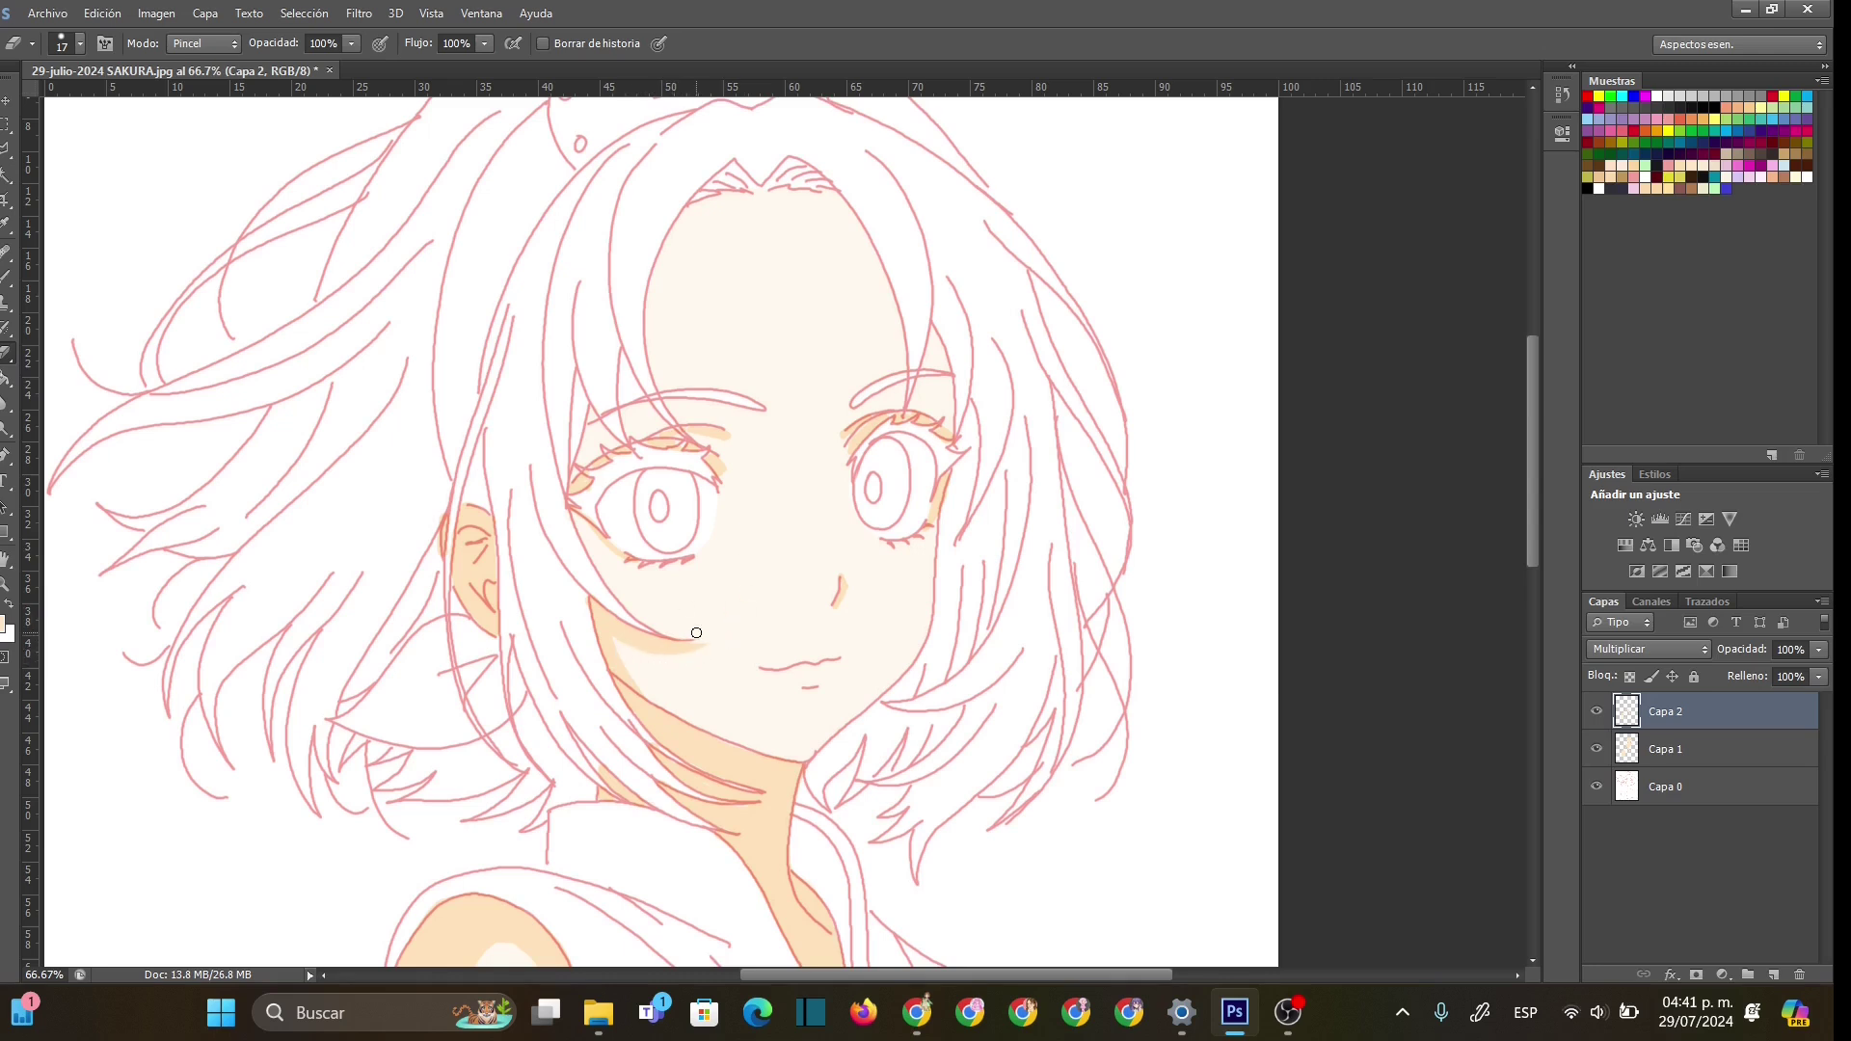
- Paint a shadow border along both sides and the hairline of the forehead with the 19 px brush
click(5, 279)
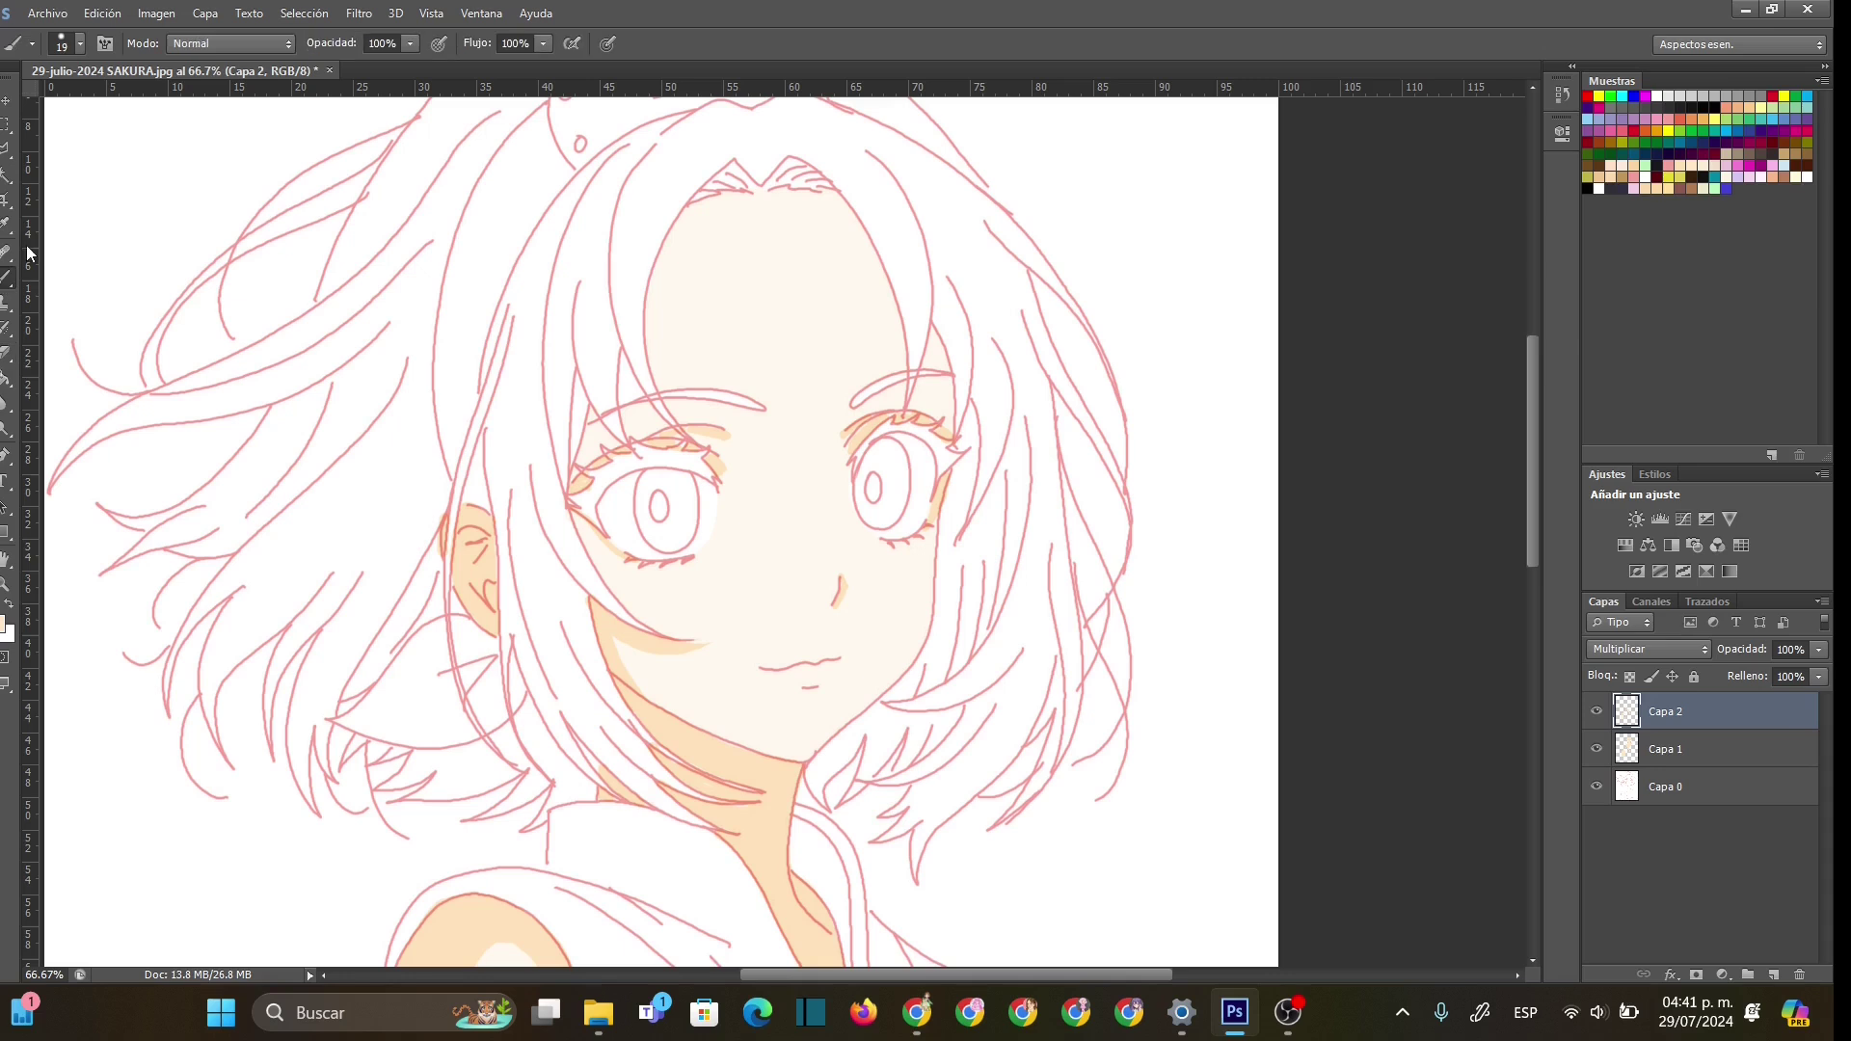
mouse_move(750, 204)
mouse_down()
mouse_move(729, 196)
mouse_move(659, 288)
mouse_move(659, 387)
mouse_up()
mouse_move(657, 289)
mouse_down()
mouse_move(694, 219)
mouse_move(744, 198)
mouse_move(673, 236)
mouse_up()
drag(659, 362, 701, 442)
mouse_move(765, 196)
mouse_down()
mouse_move(800, 195)
mouse_move(873, 256)
mouse_move(901, 366)
mouse_up()
mouse_move(817, 191)
mouse_down()
mouse_move(871, 260)
mouse_move(819, 194)
mouse_move(782, 190)
mouse_move(865, 277)
mouse_move(894, 414)
mouse_up()
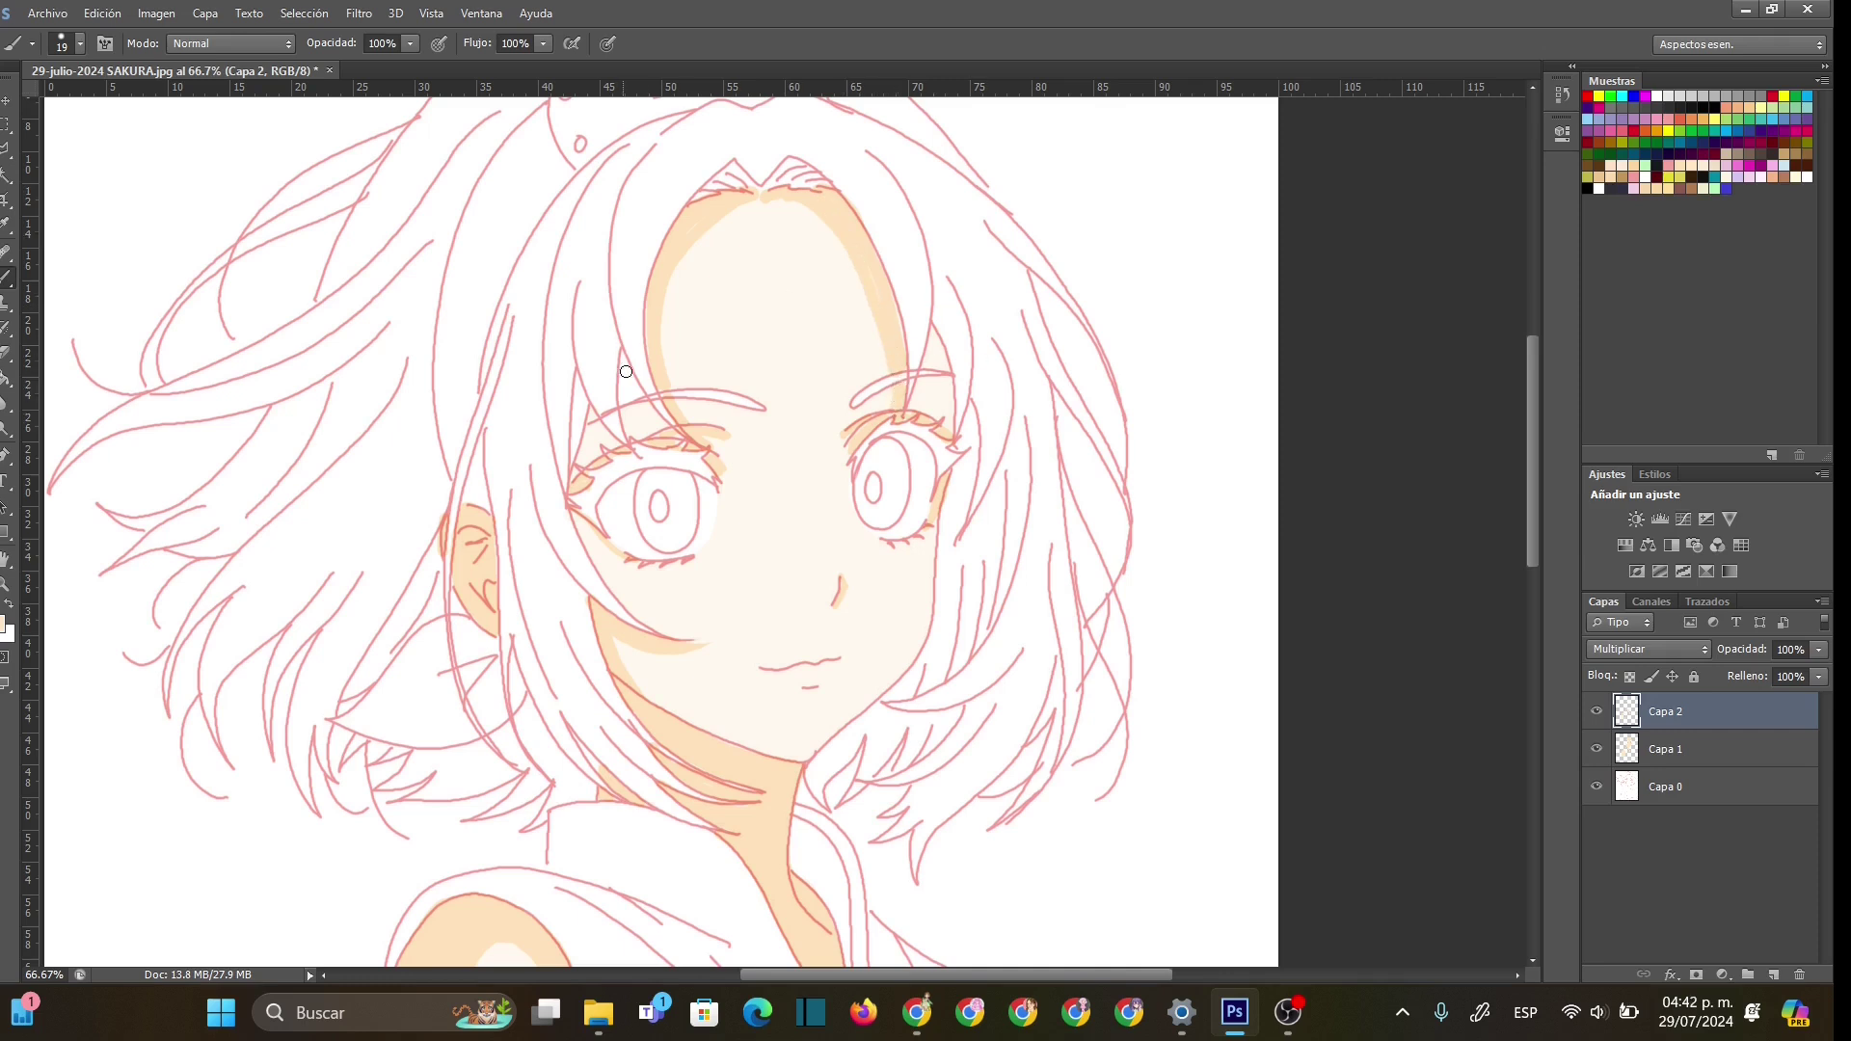
- Shade both temples beside the eyes, the mouth corners and the area under the lower lip with a 10 px brush
right_click(649, 416)
key(bracketleft)
key(Return)
drag(589, 414, 571, 482)
drag(933, 333, 947, 426)
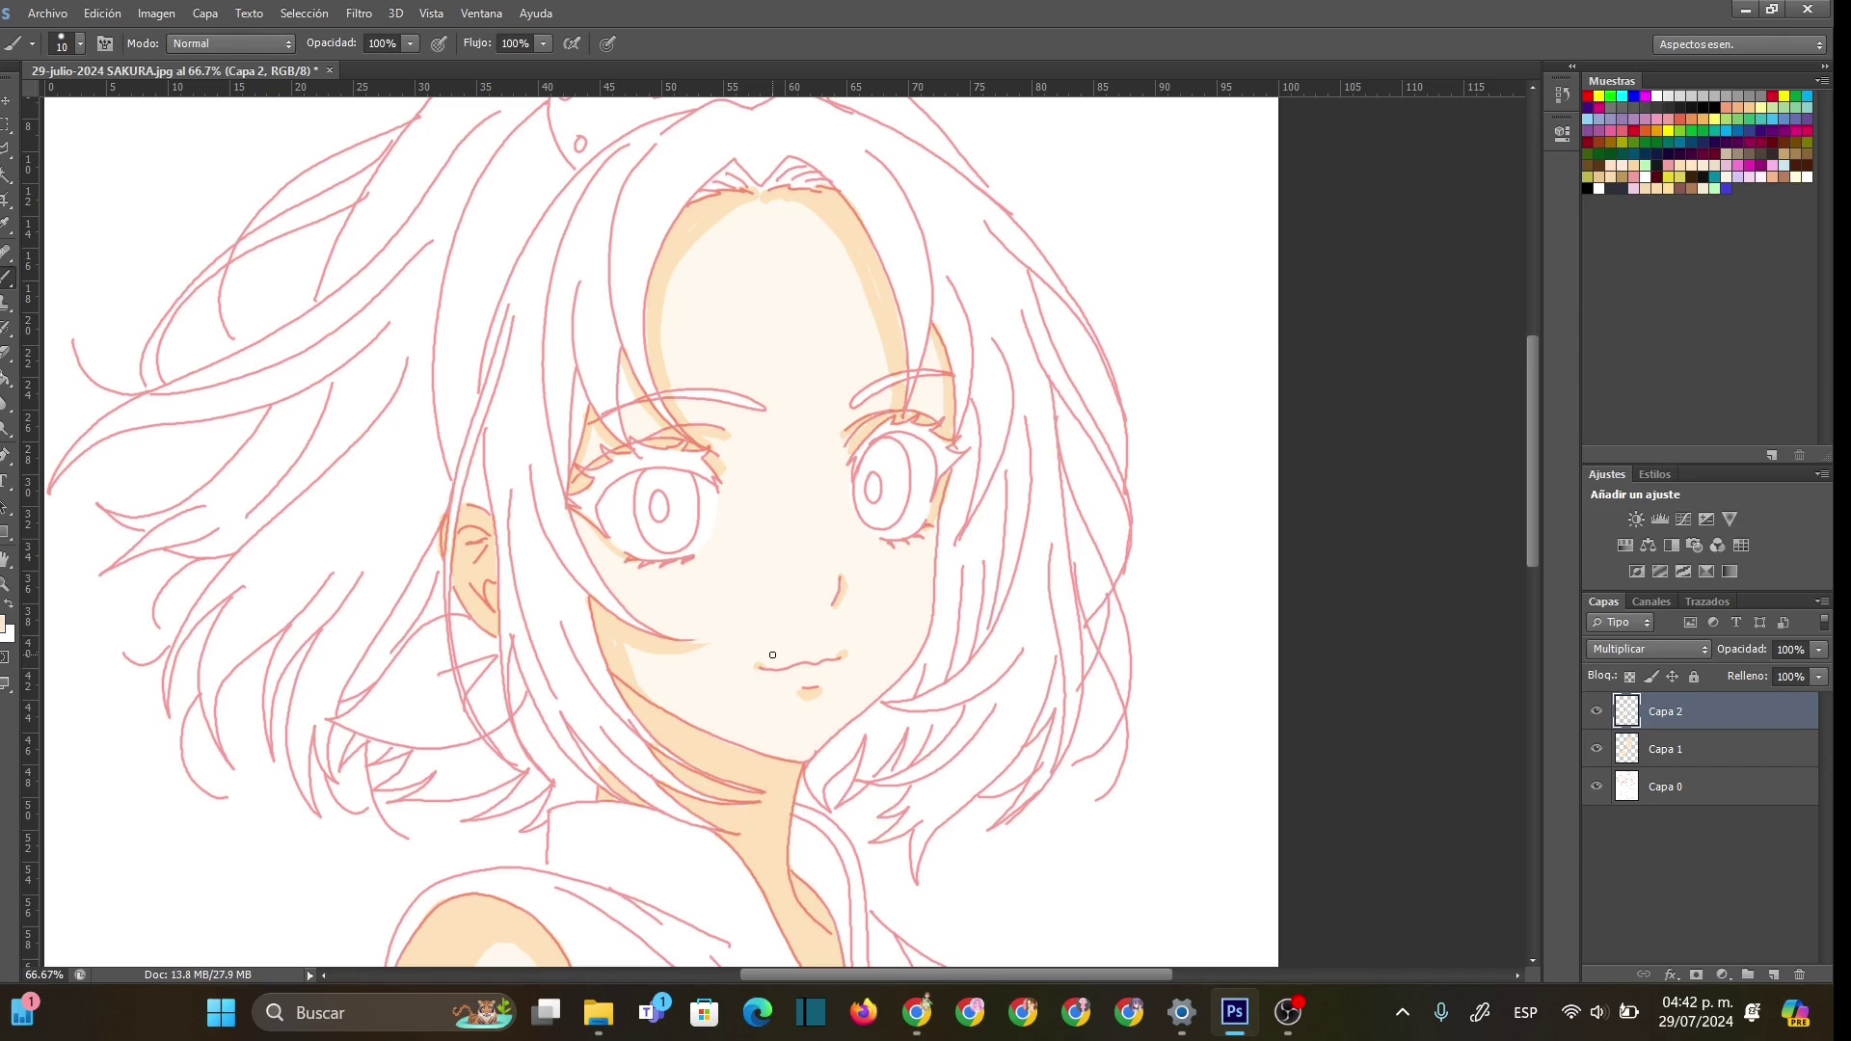
- Add another layer above the skin shadow layer and set its blending mode to Multiply (Multiplicar)
click(6, 584)
right_click(868, 465)
click(896, 590)
right_click(885, 537)
click(916, 666)
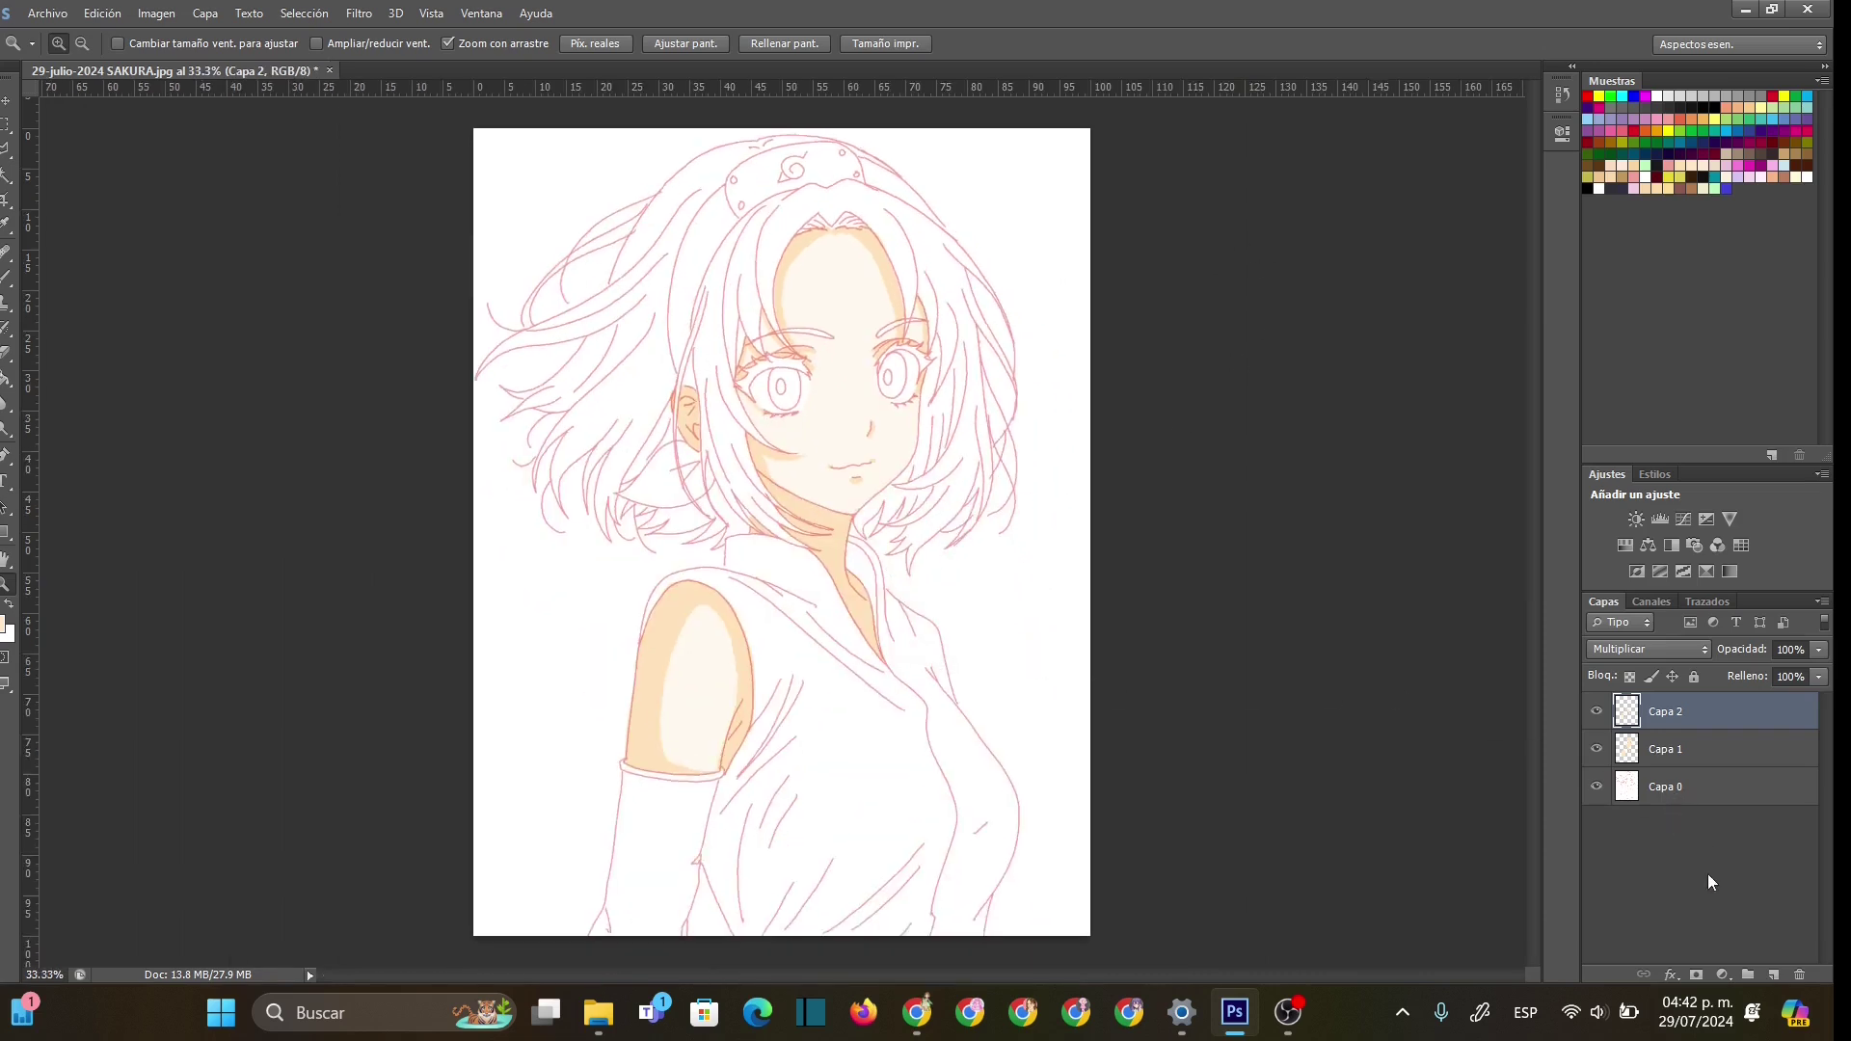
click(1773, 976)
click(1648, 649)
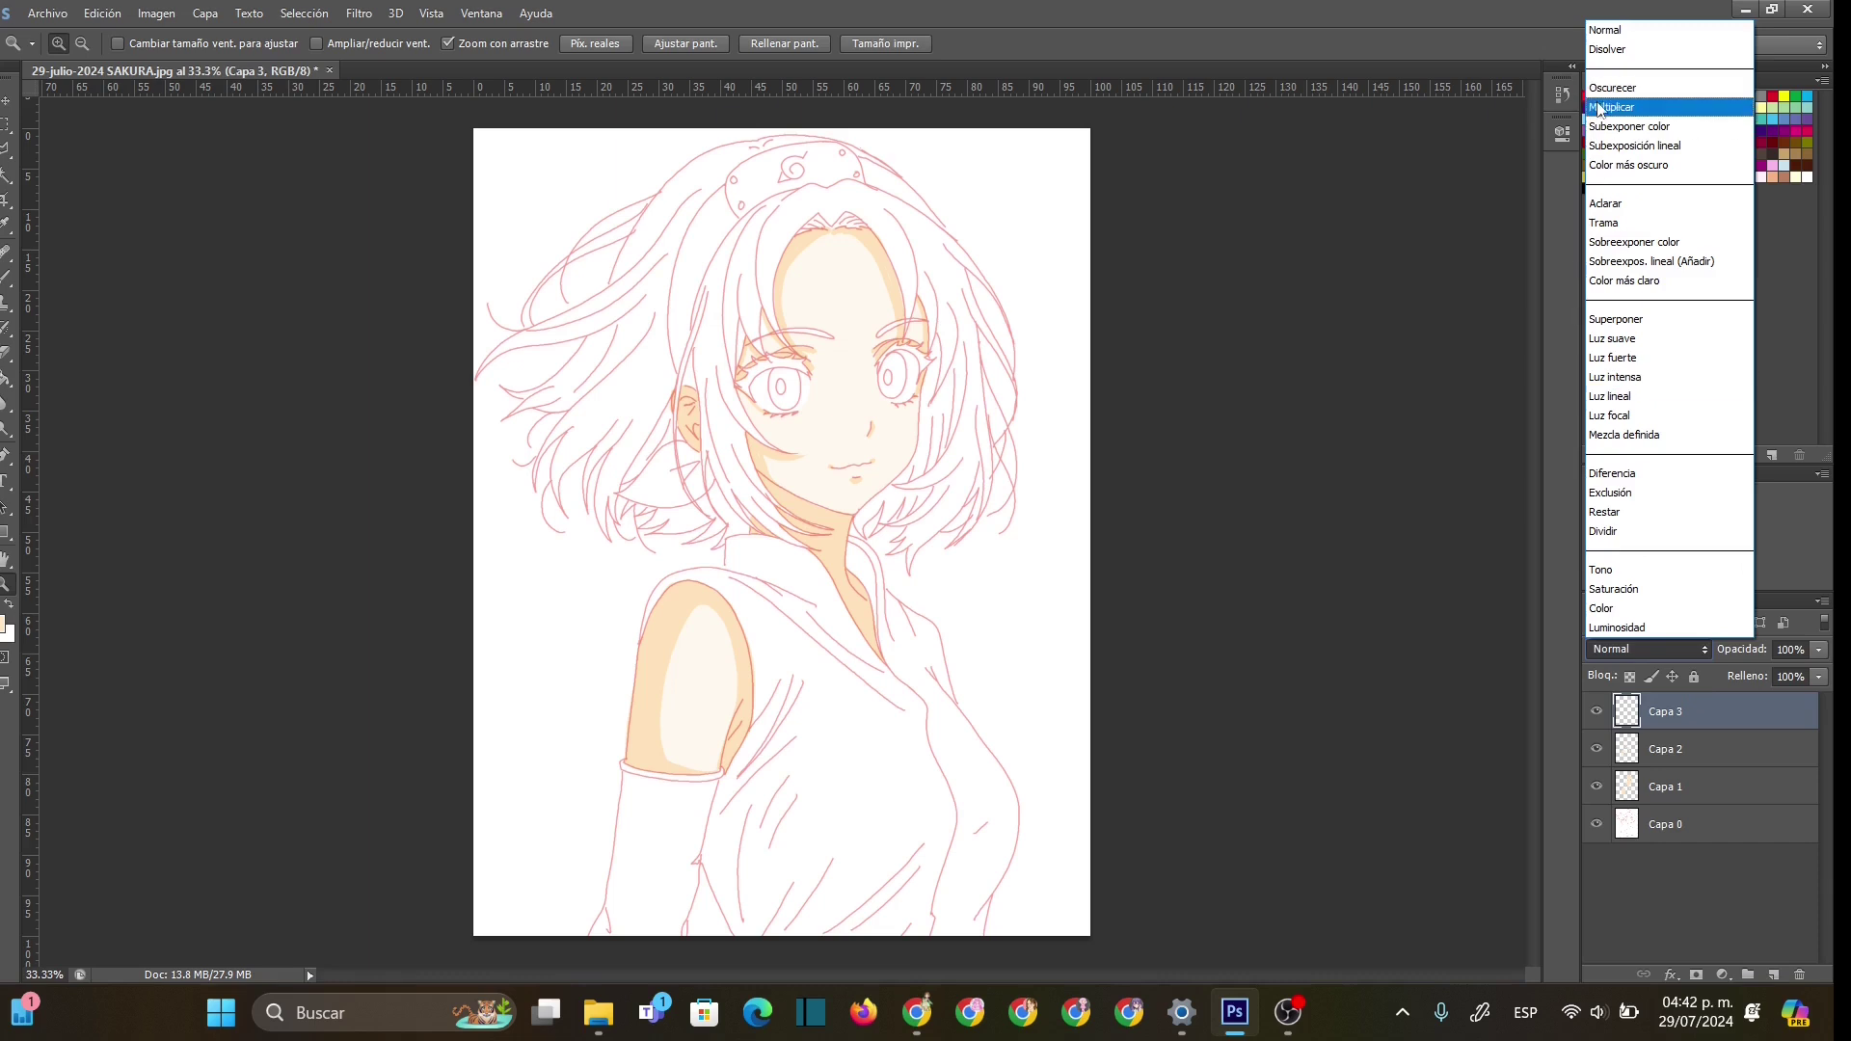
click(1658, 111)
- Shade the folds by the near armpit and both edges of the skin in the neckline opening with a 10 px brush
click(768, 713)
key(b)
key(b)
scroll(717, 526, down, 3)
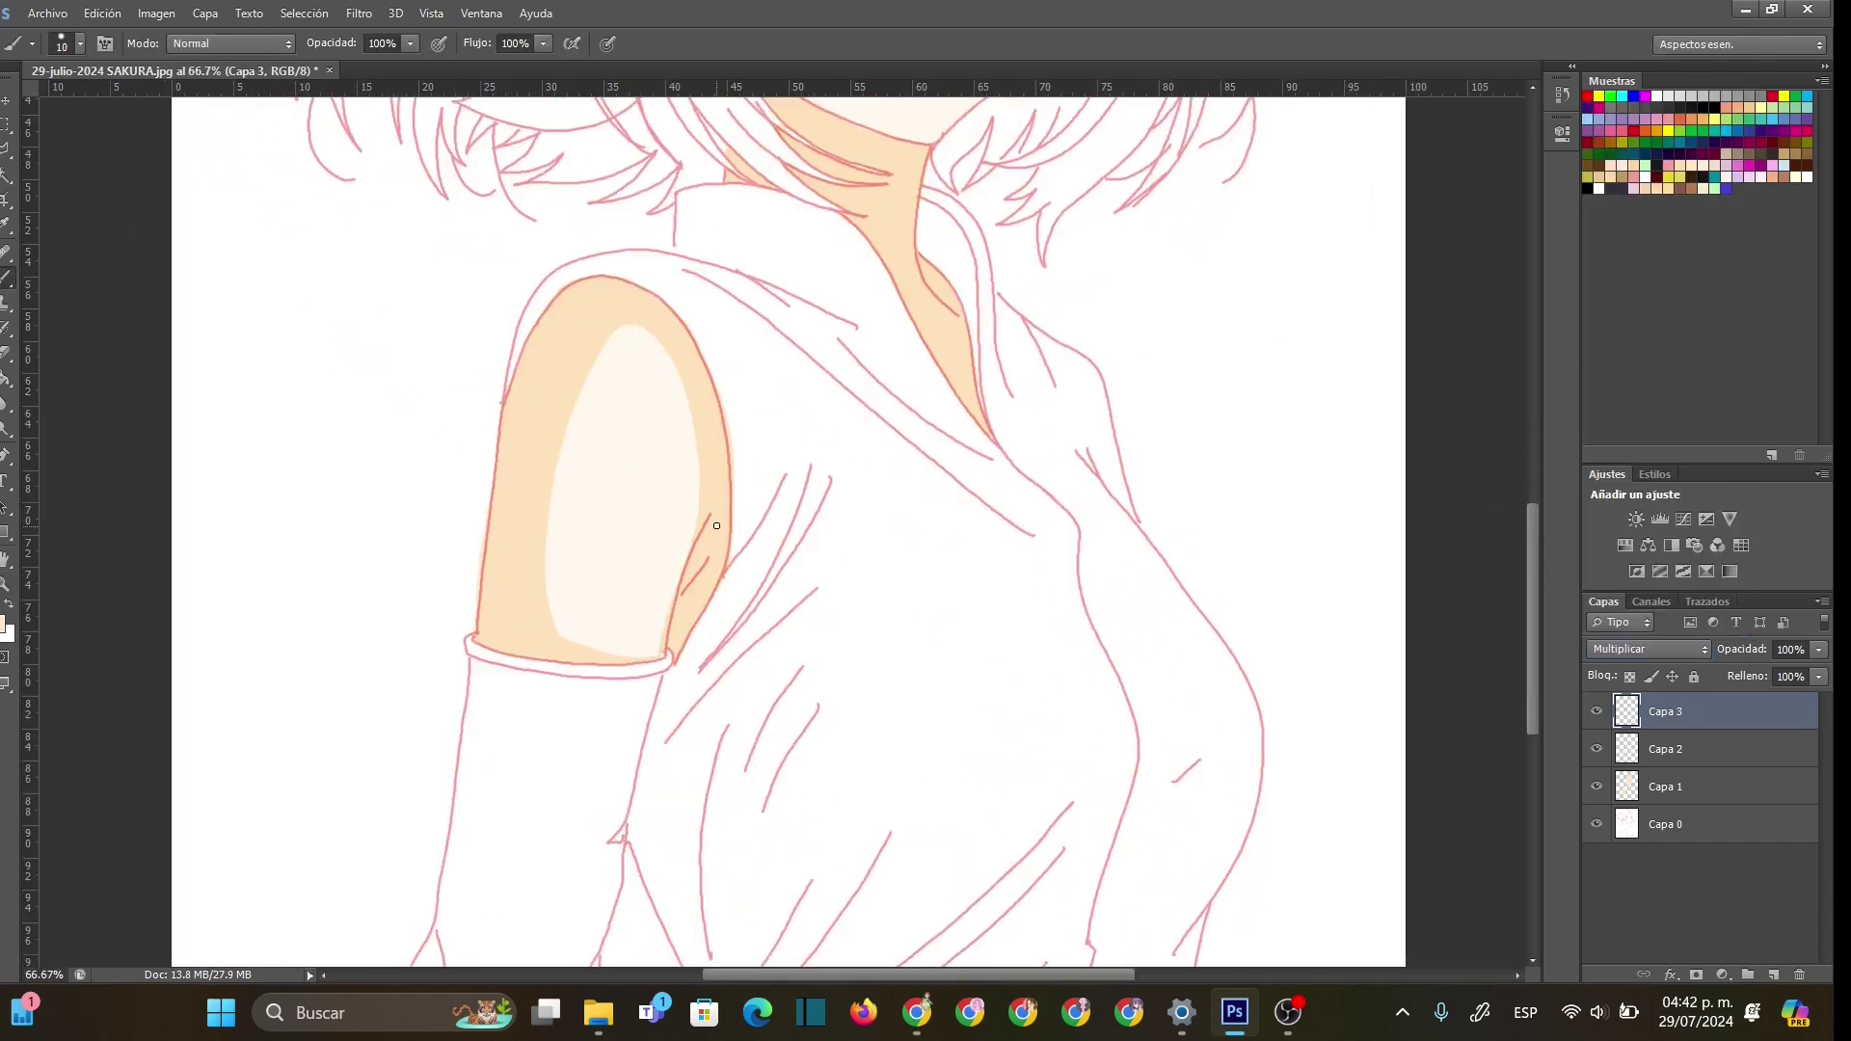
drag(709, 528, 682, 586)
drag(675, 659, 718, 580)
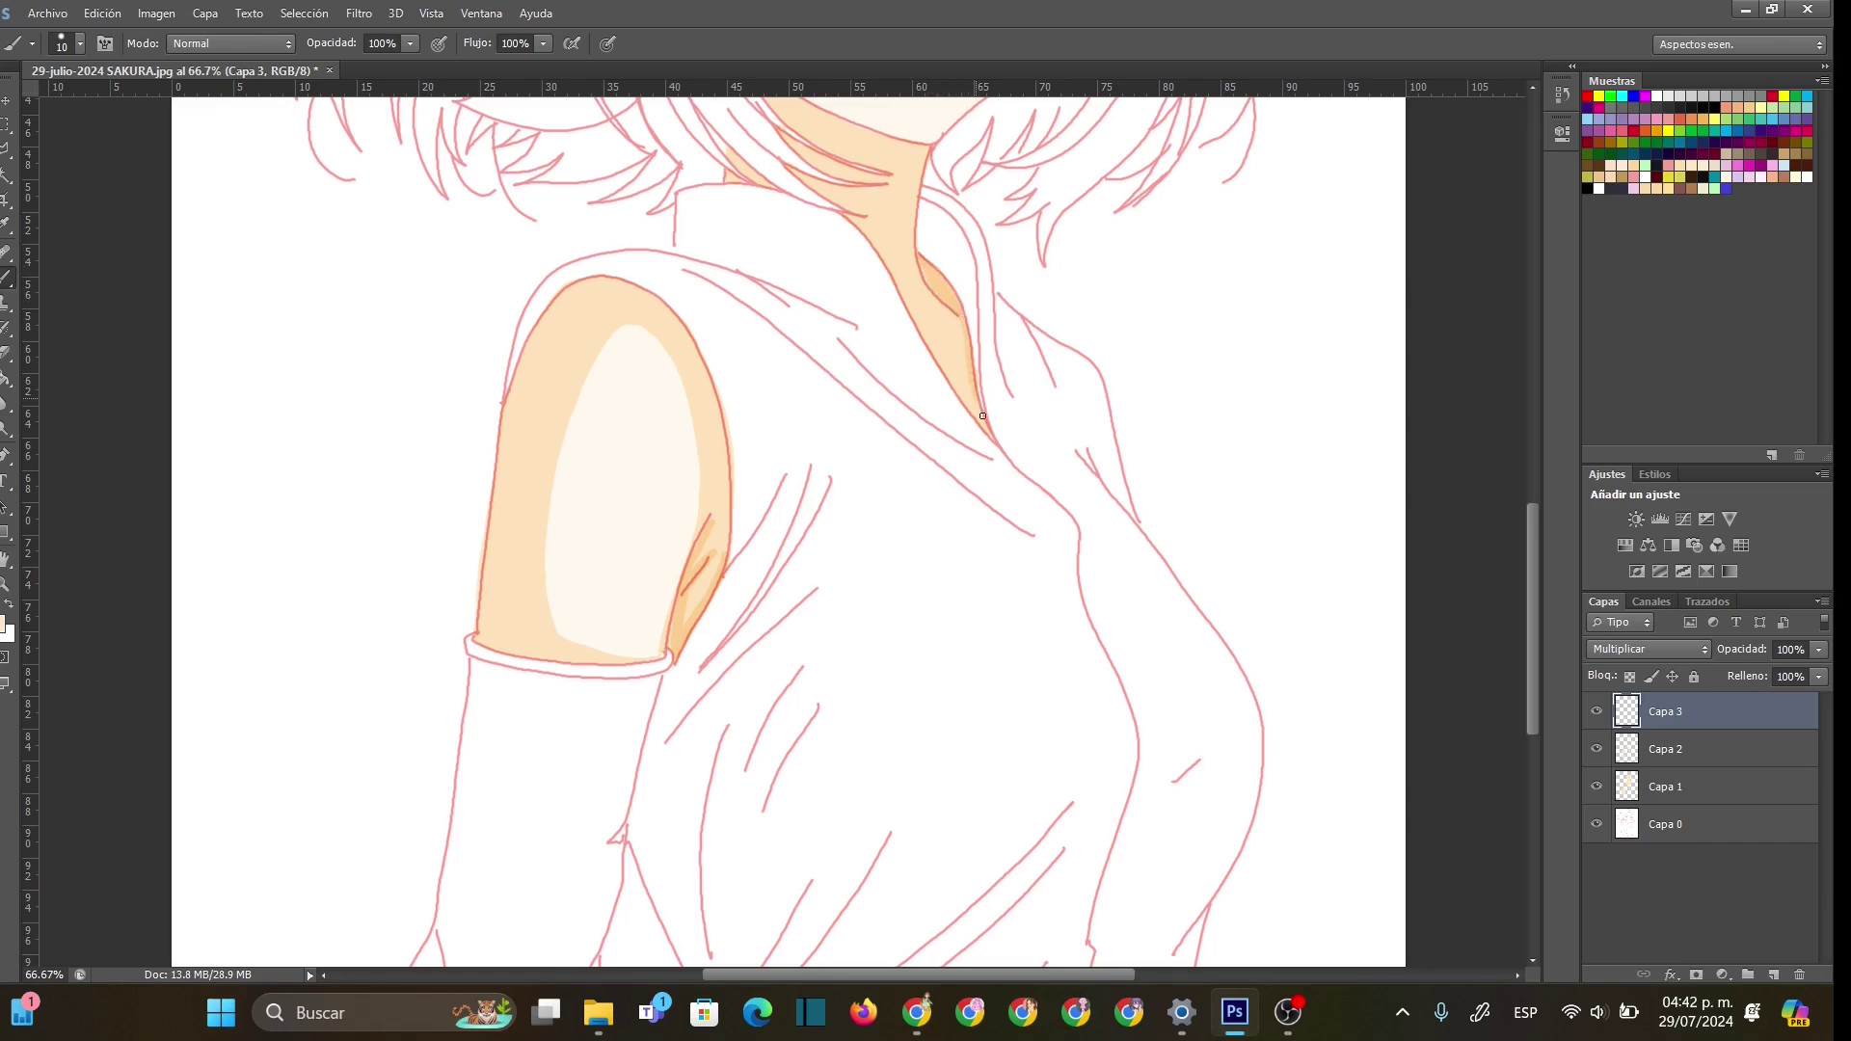
drag(853, 217, 967, 406)
drag(896, 268, 957, 410)
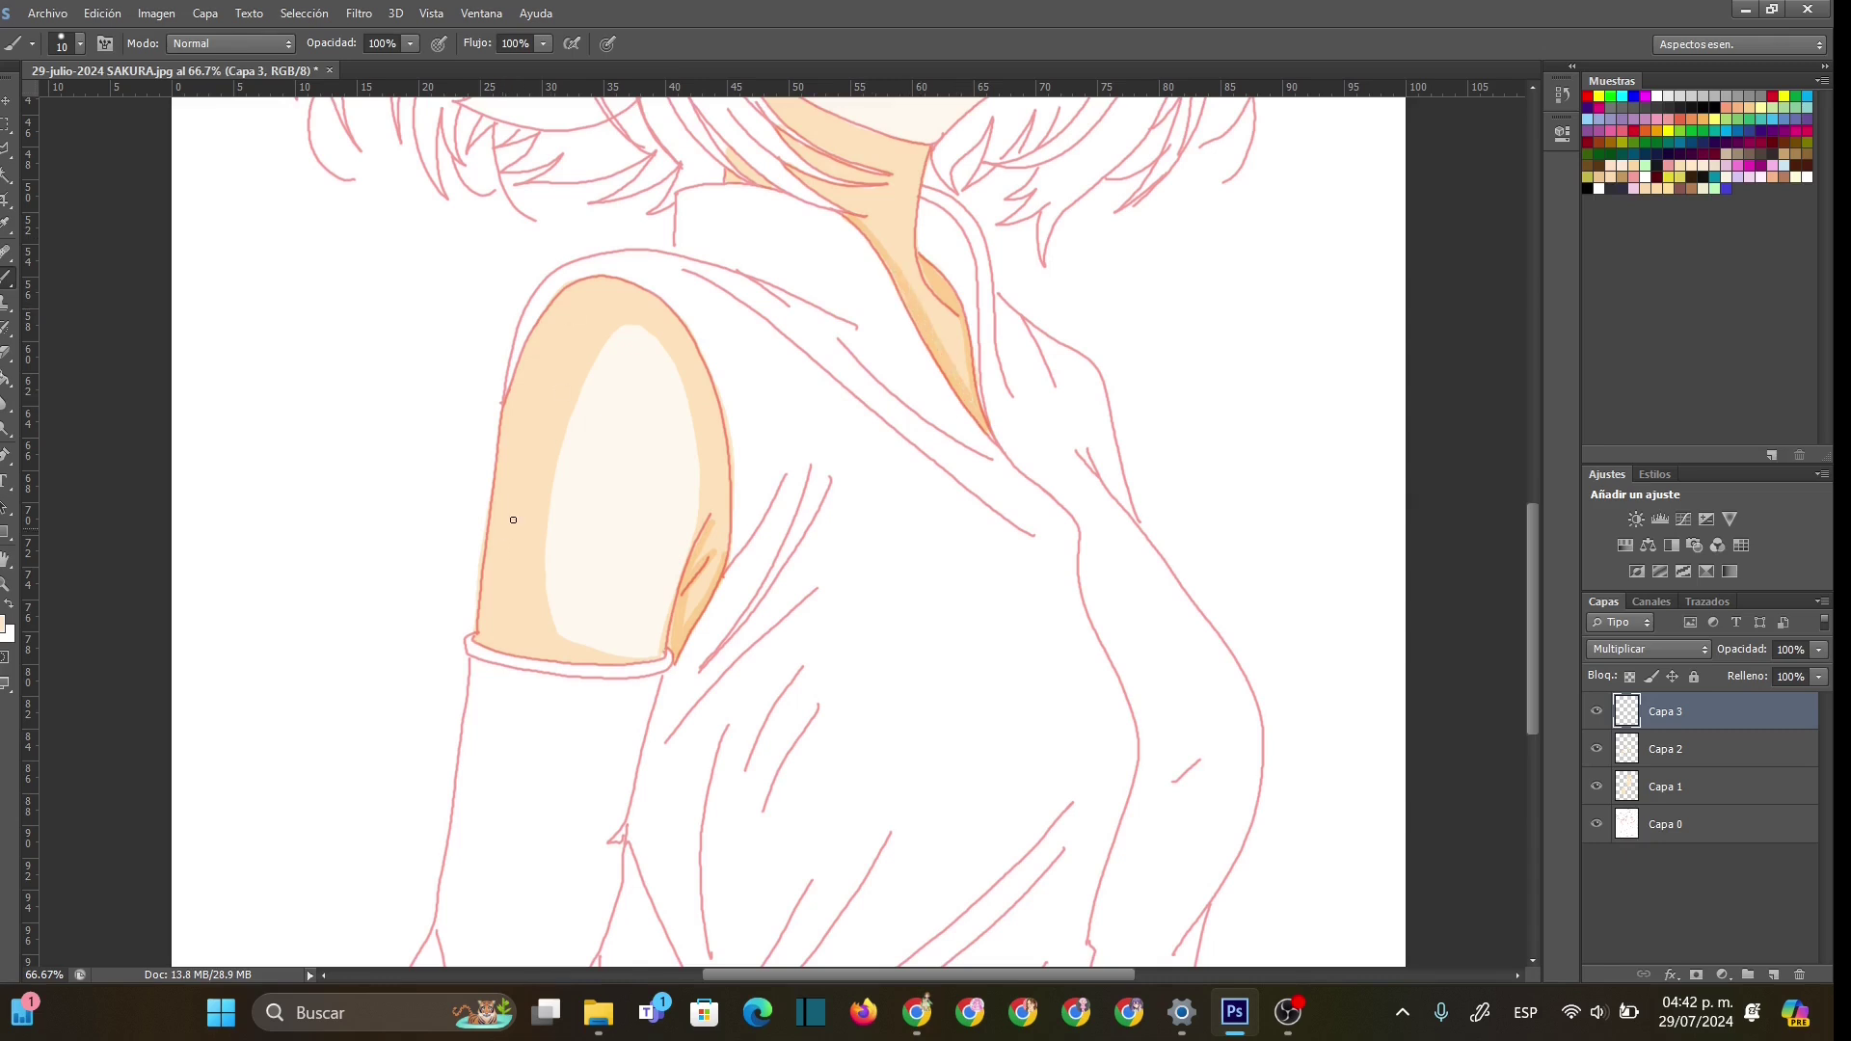
- Paint a deeper shadow border around the bare upper arm and along the sleeve cuff with a 19 px brush
right_click(529, 471)
click(562, 512)
mouse_move(580, 287)
mouse_down()
mouse_move(518, 372)
mouse_move(482, 641)
mouse_move(501, 482)
mouse_move(563, 310)
mouse_move(634, 287)
mouse_move(679, 331)
mouse_move(718, 429)
mouse_move(723, 544)
mouse_move(698, 595)
mouse_up()
drag(481, 638, 663, 658)
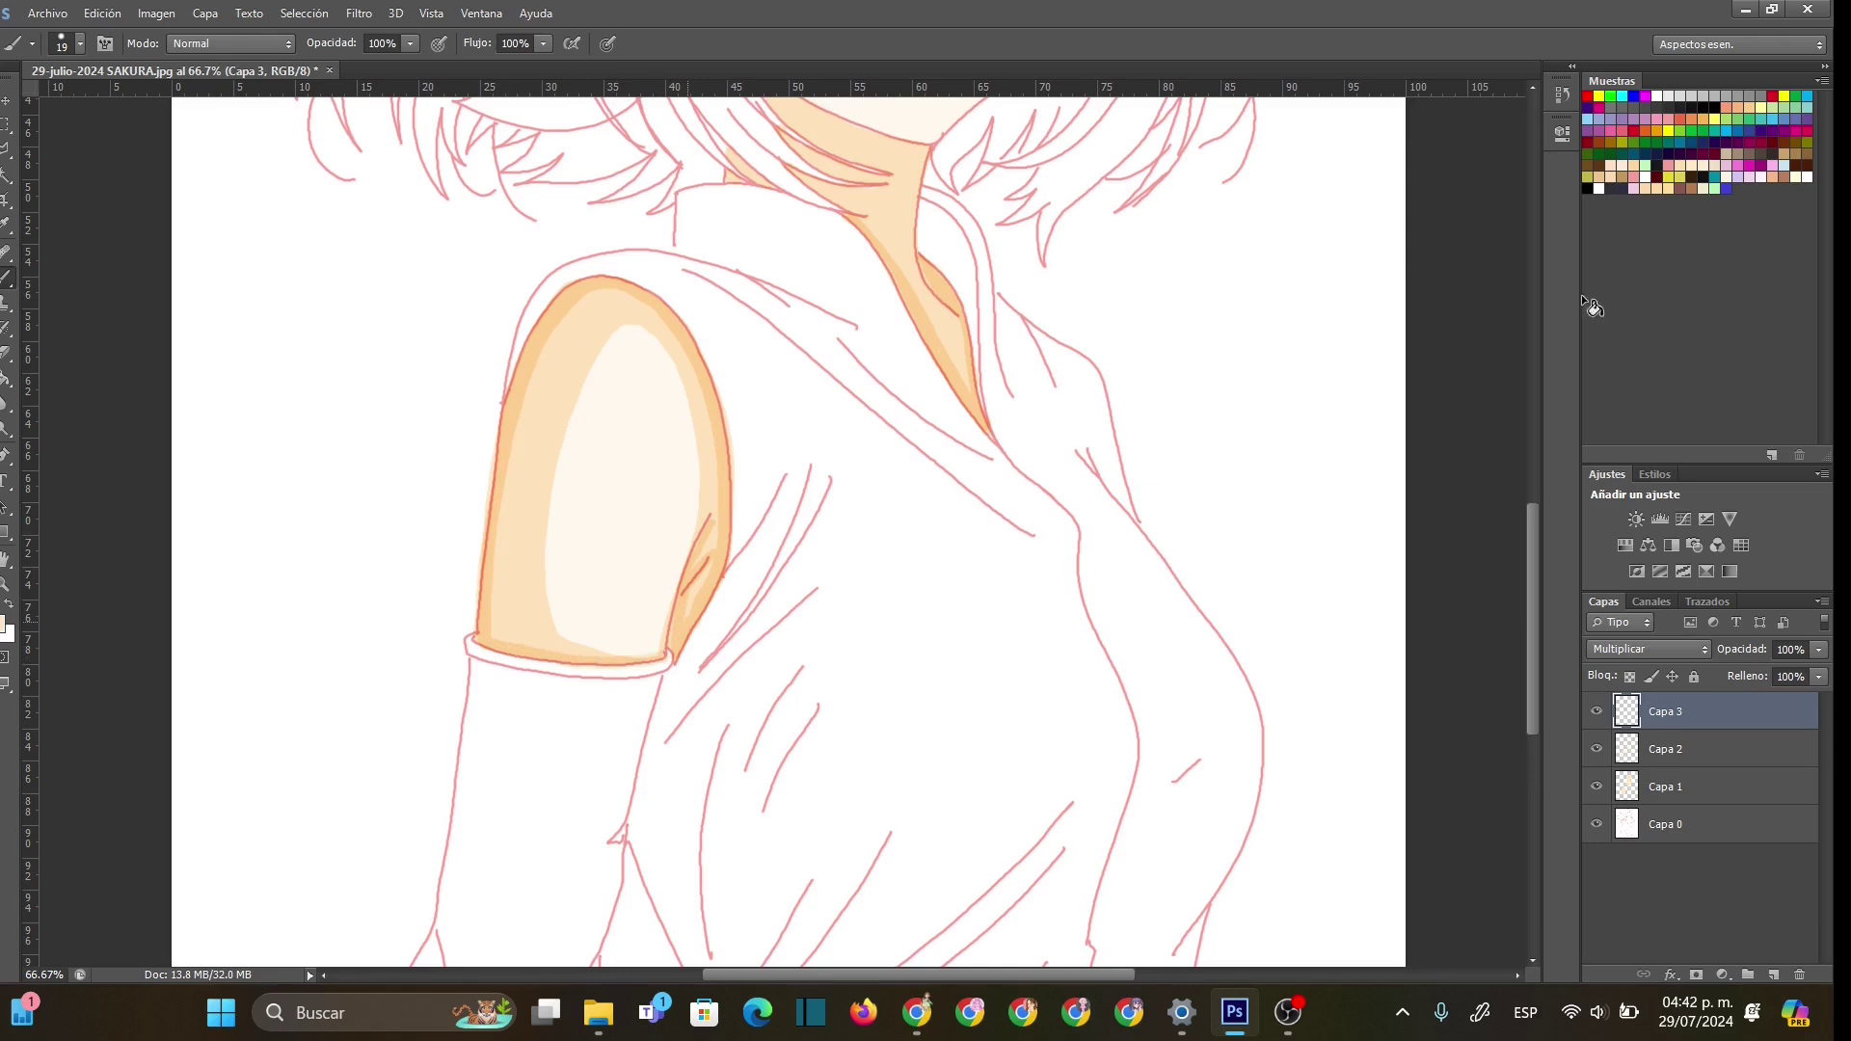
- Deepen the neck shadow beneath the jaw and hair strands, and shade inside the ear, with the 19 px brush
drag(1533, 610, 1534, 491)
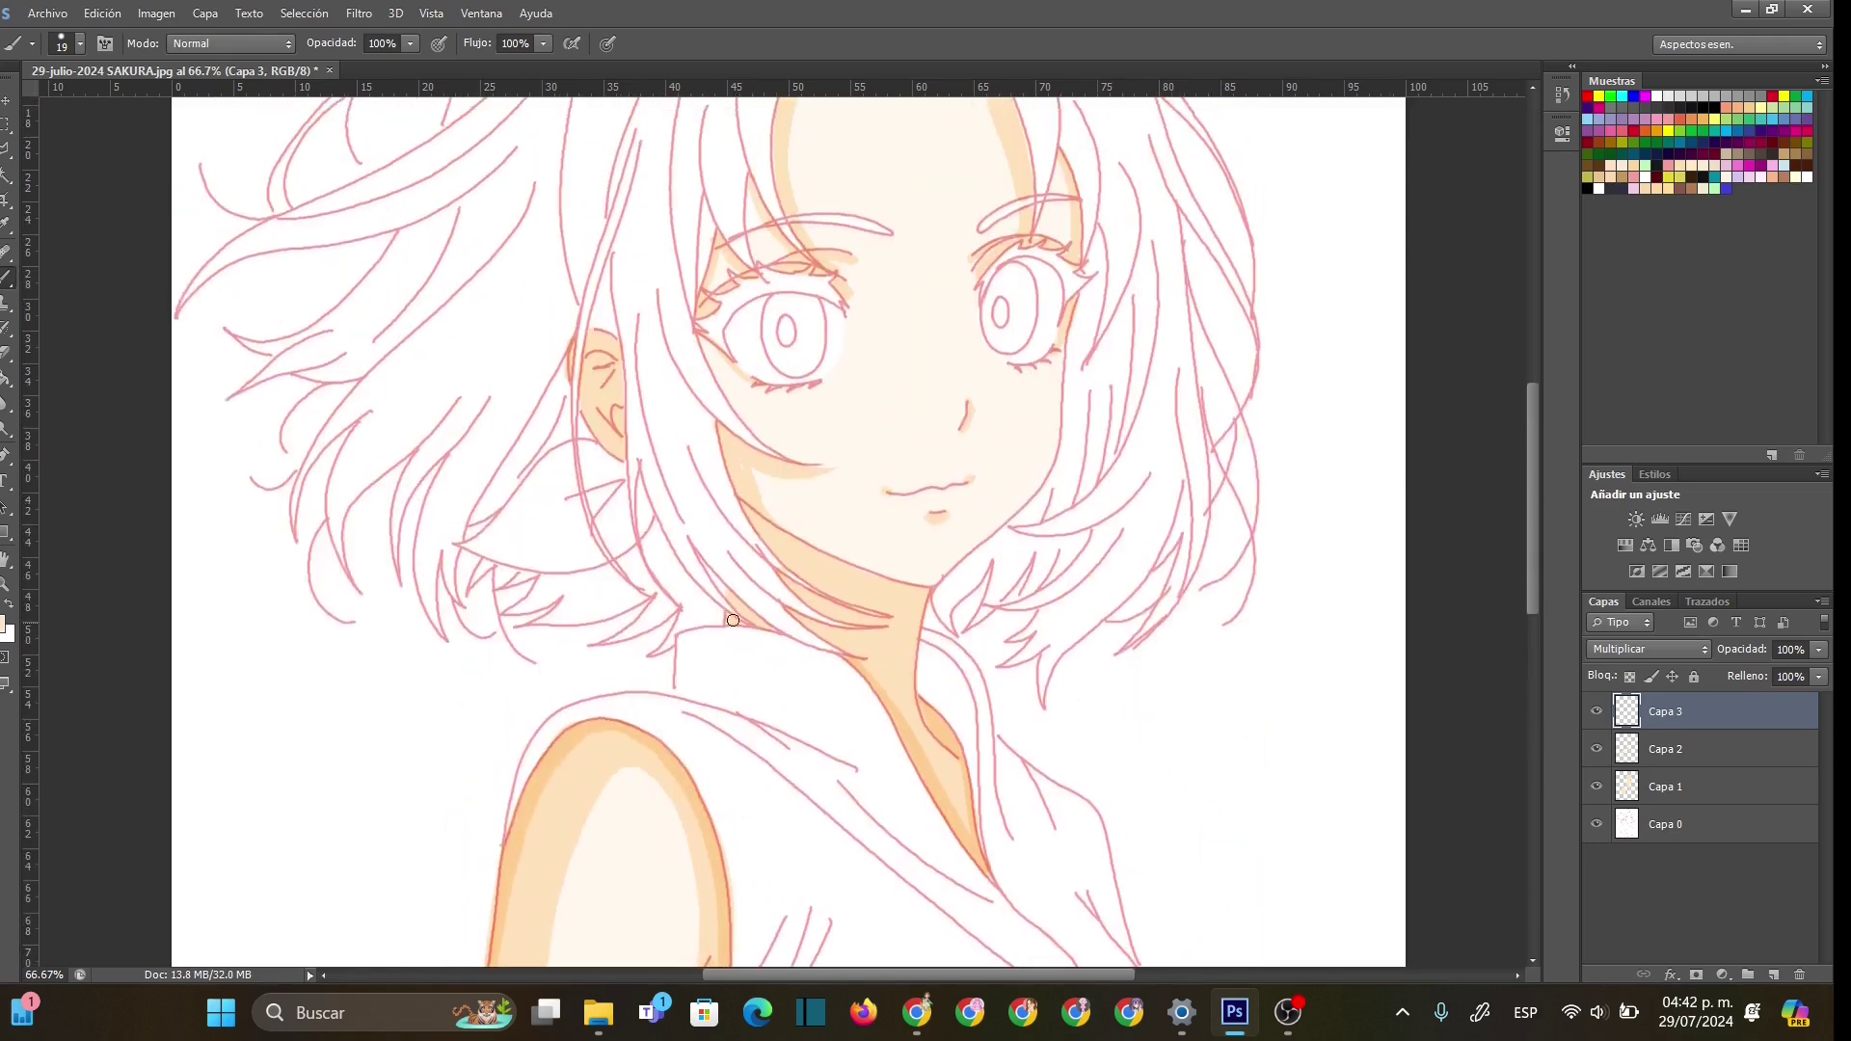
mouse_move(729, 619)
mouse_down()
mouse_move(771, 618)
mouse_move(732, 602)
mouse_move(769, 625)
mouse_move(868, 581)
mouse_move(902, 666)
mouse_move(814, 575)
mouse_move(836, 634)
mouse_move(784, 578)
mouse_move(881, 633)
mouse_move(919, 593)
mouse_up()
mouse_move(765, 522)
mouse_down()
mouse_move(807, 581)
mouse_move(762, 523)
mouse_move(918, 598)
mouse_move(806, 566)
mouse_move(890, 610)
mouse_move(830, 610)
mouse_move(917, 602)
mouse_move(821, 616)
mouse_move(804, 591)
mouse_move(892, 644)
mouse_up()
mouse_move(597, 363)
mouse_down()
mouse_move(605, 414)
mouse_move(612, 365)
mouse_move(585, 381)
mouse_move(613, 374)
mouse_up()
- Paint a second, darker shadow edge along the hairline and both sides of the forehead
drag(1532, 493, 1535, 430)
mouse_move(870, 239)
mouse_down()
mouse_move(805, 272)
mouse_move(777, 358)
mouse_up()
mouse_move(956, 252)
mouse_down()
mouse_move(913, 237)
mouse_move(969, 253)
mouse_move(992, 290)
mouse_move(956, 239)
mouse_move(1012, 345)
mouse_up()
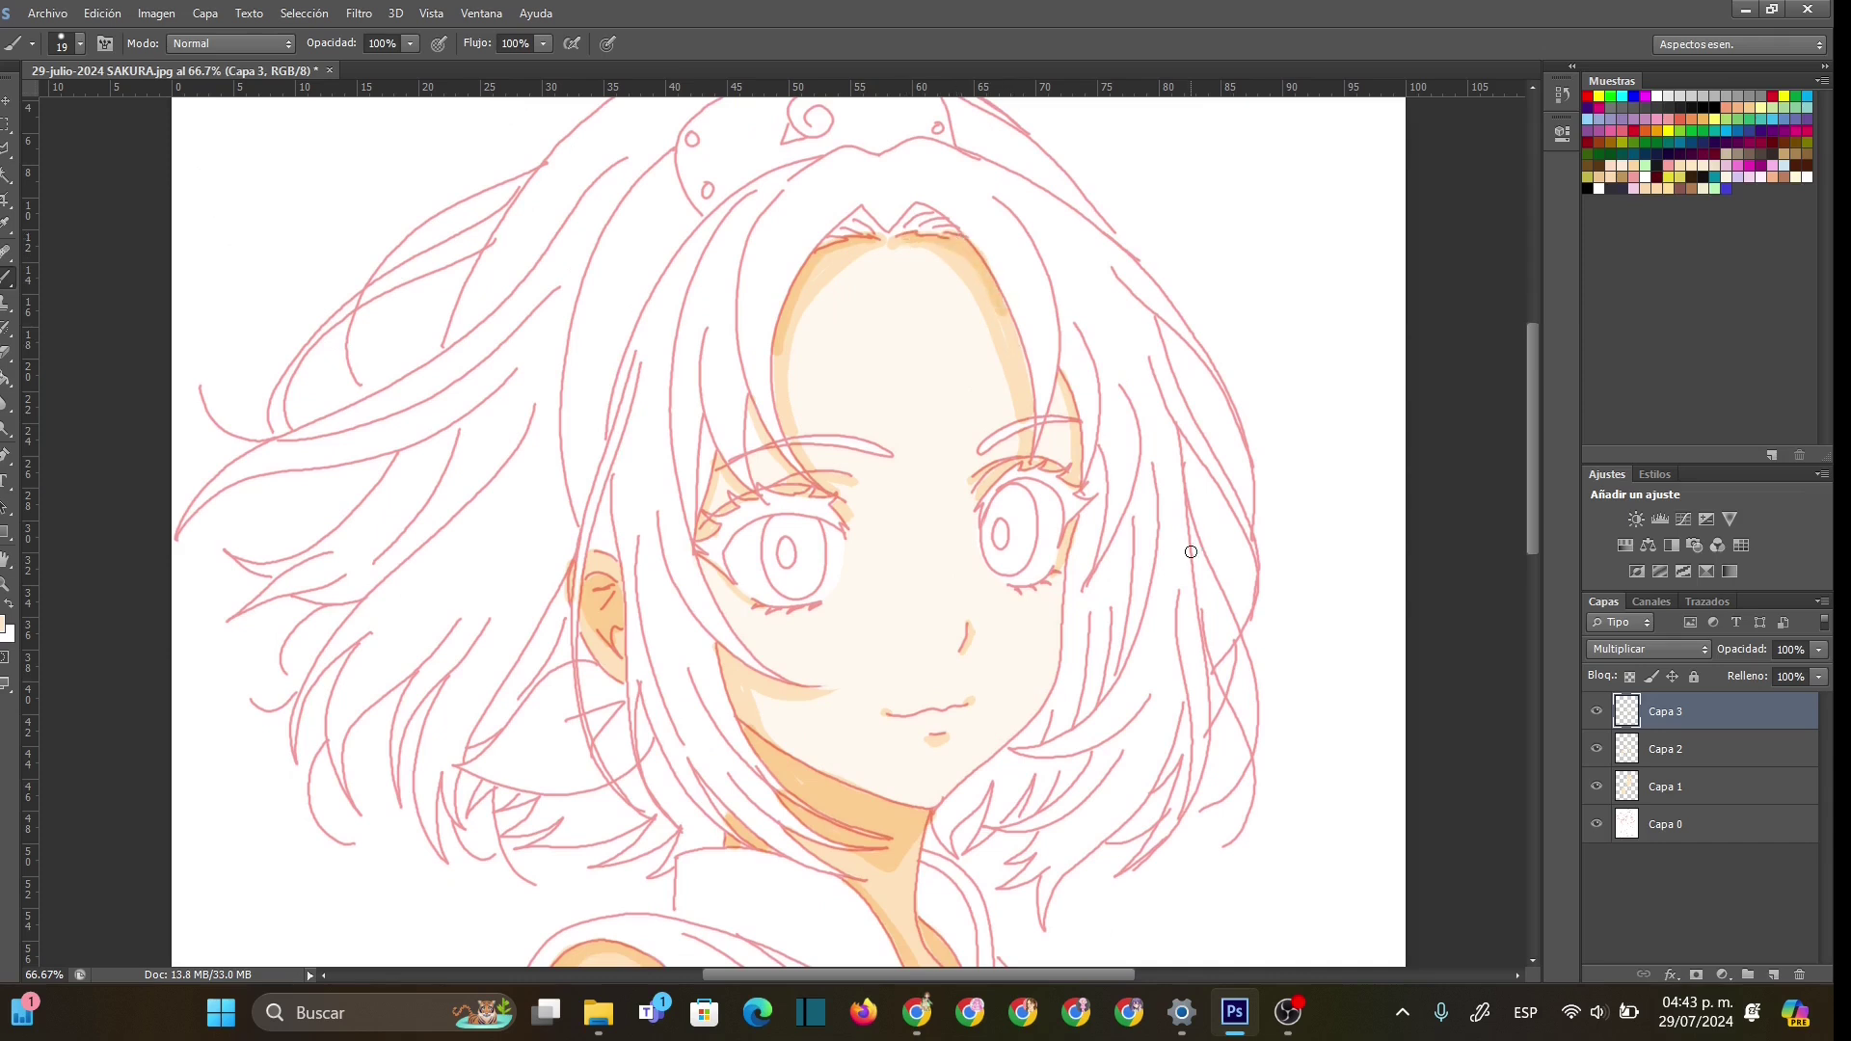
- Deepen the shadow on the near cheek beneath the hair strand with a 17 px brush
right_click(804, 677)
click(836, 728)
drag(725, 659, 741, 723)
drag(734, 660, 818, 688)
click(9, 582)
right_click(1069, 526)
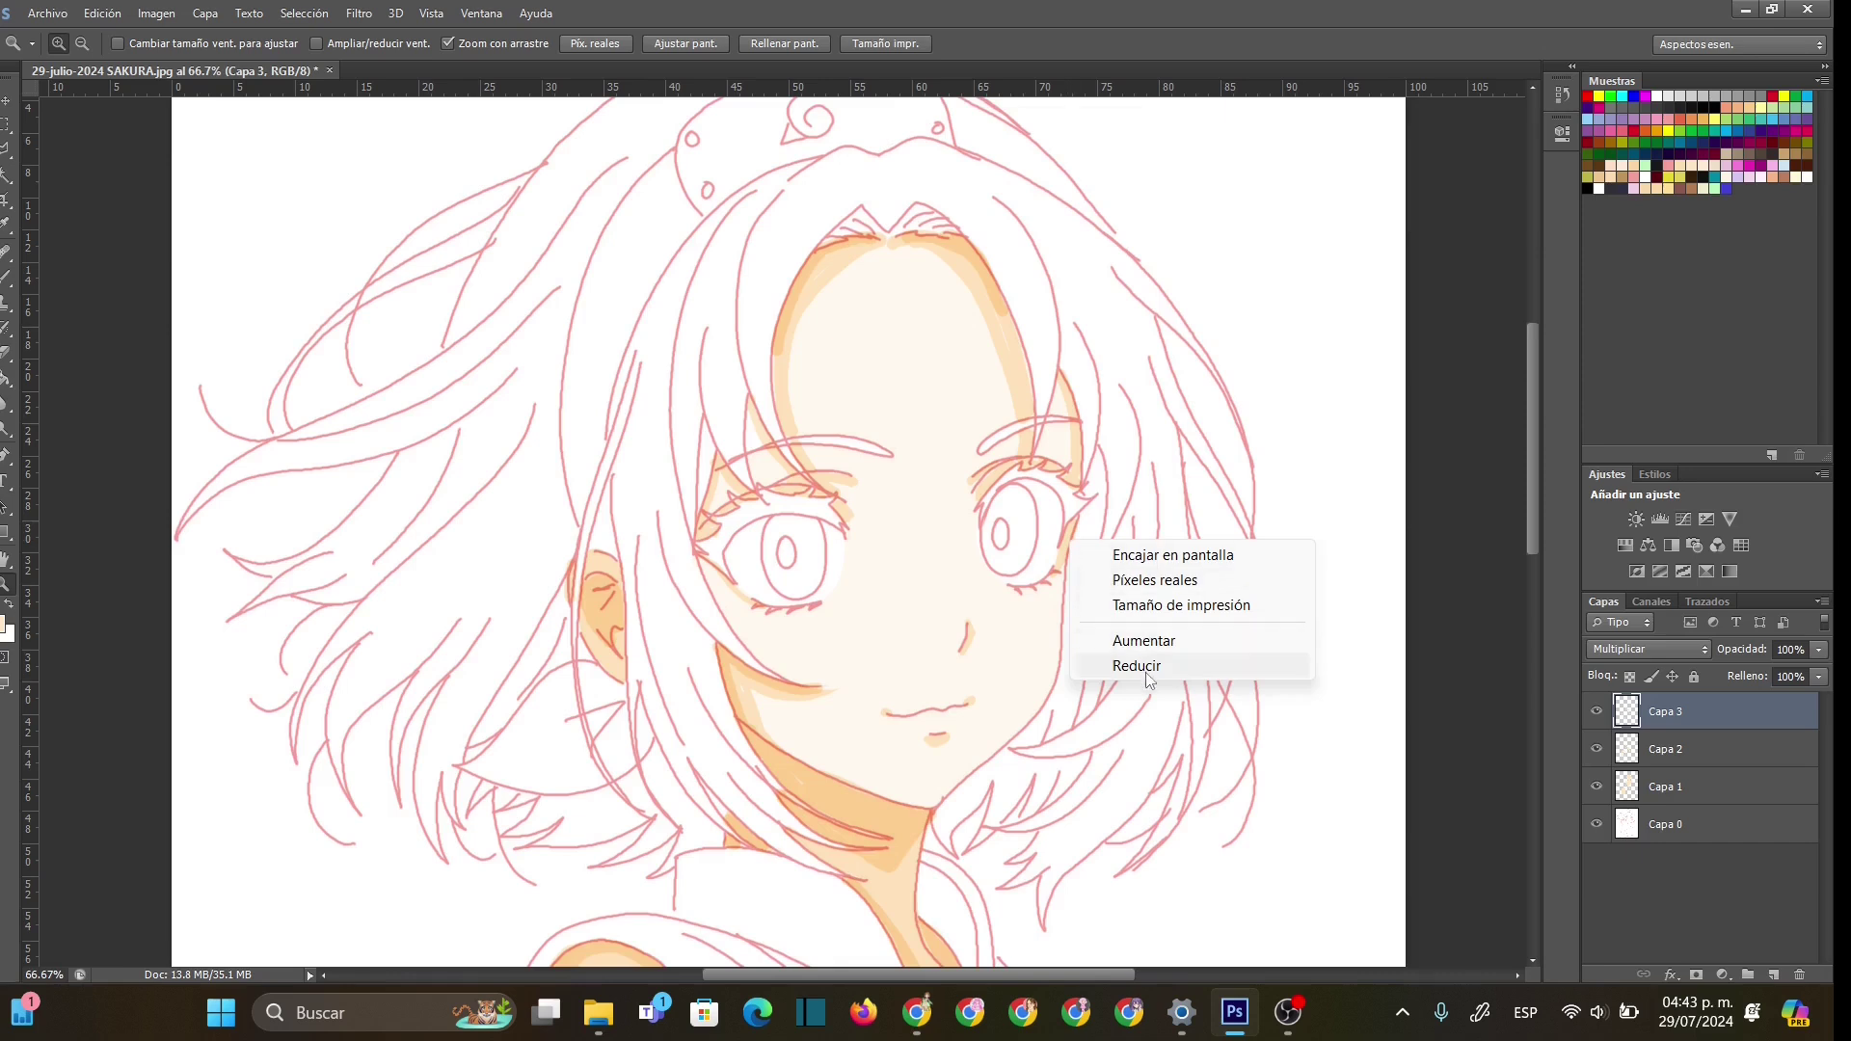
click(1147, 666)
right_click(1056, 547)
click(1108, 678)
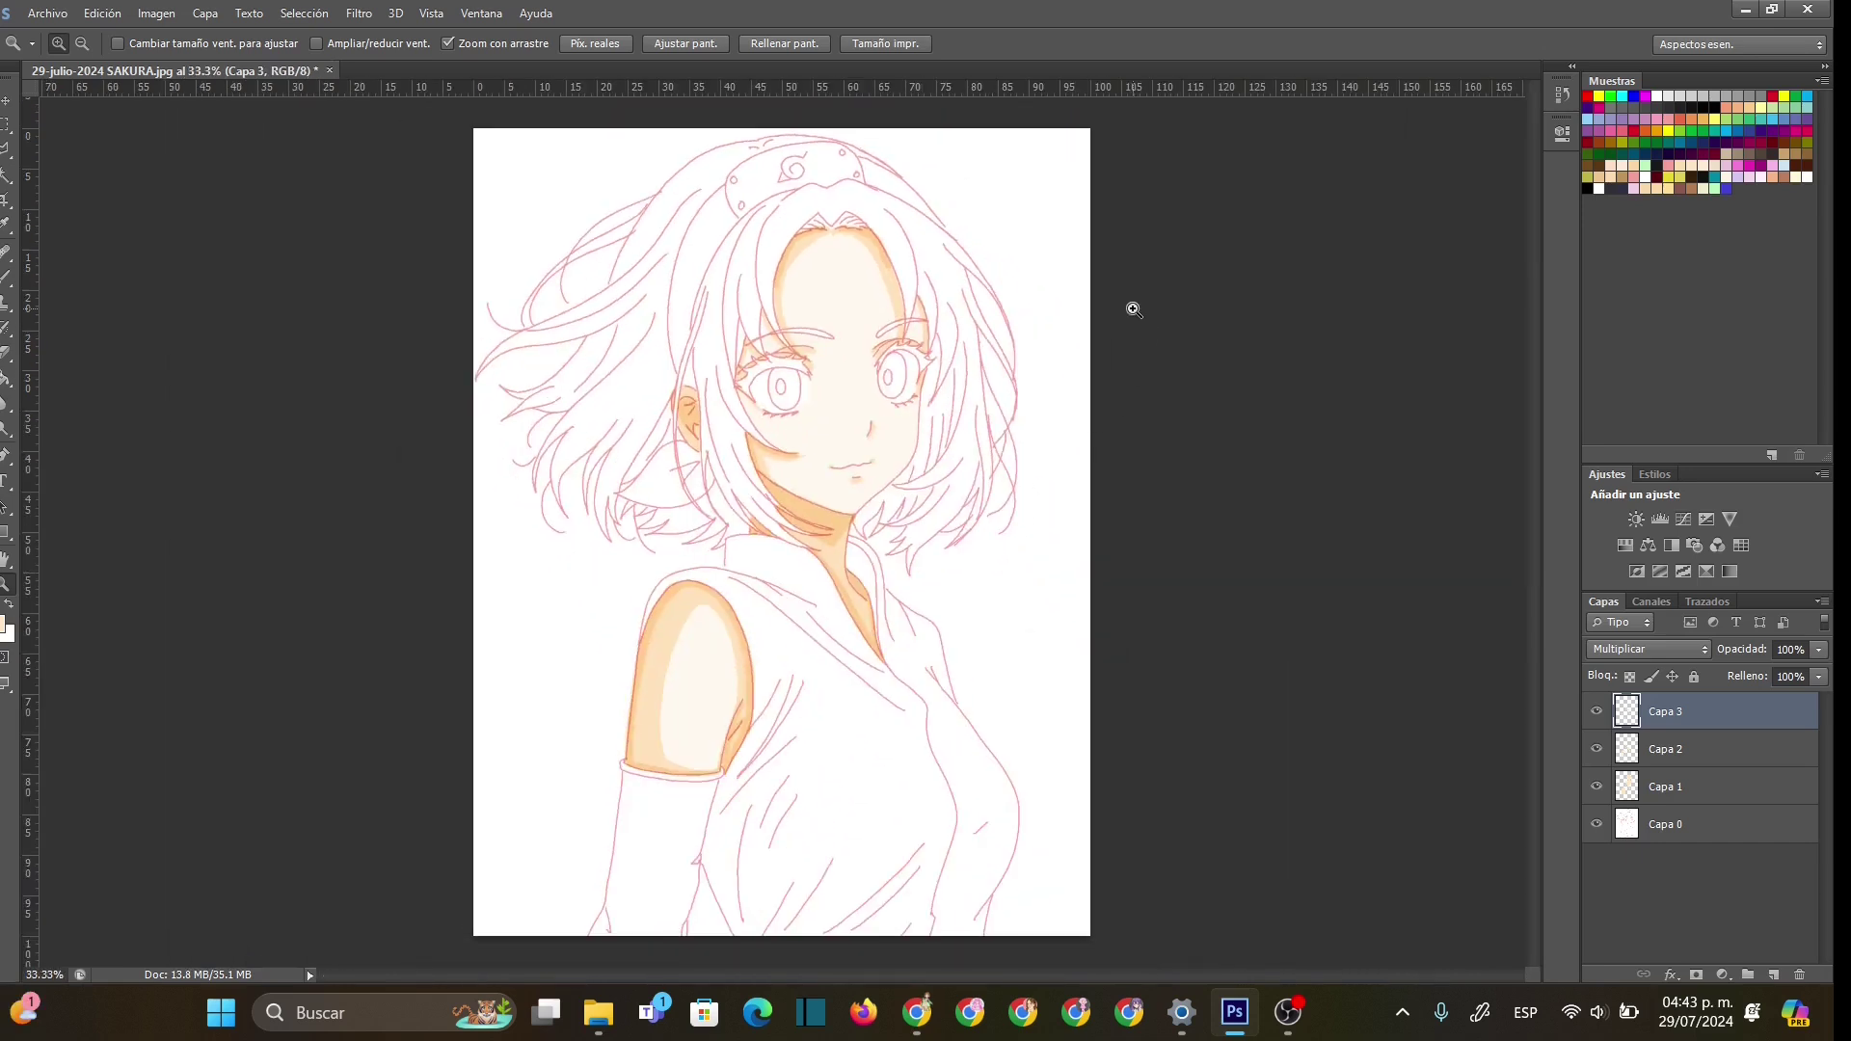
- Add another layer in Multiply (Multiplicar) mode and pick a pink swatch for the blush
click(1772, 974)
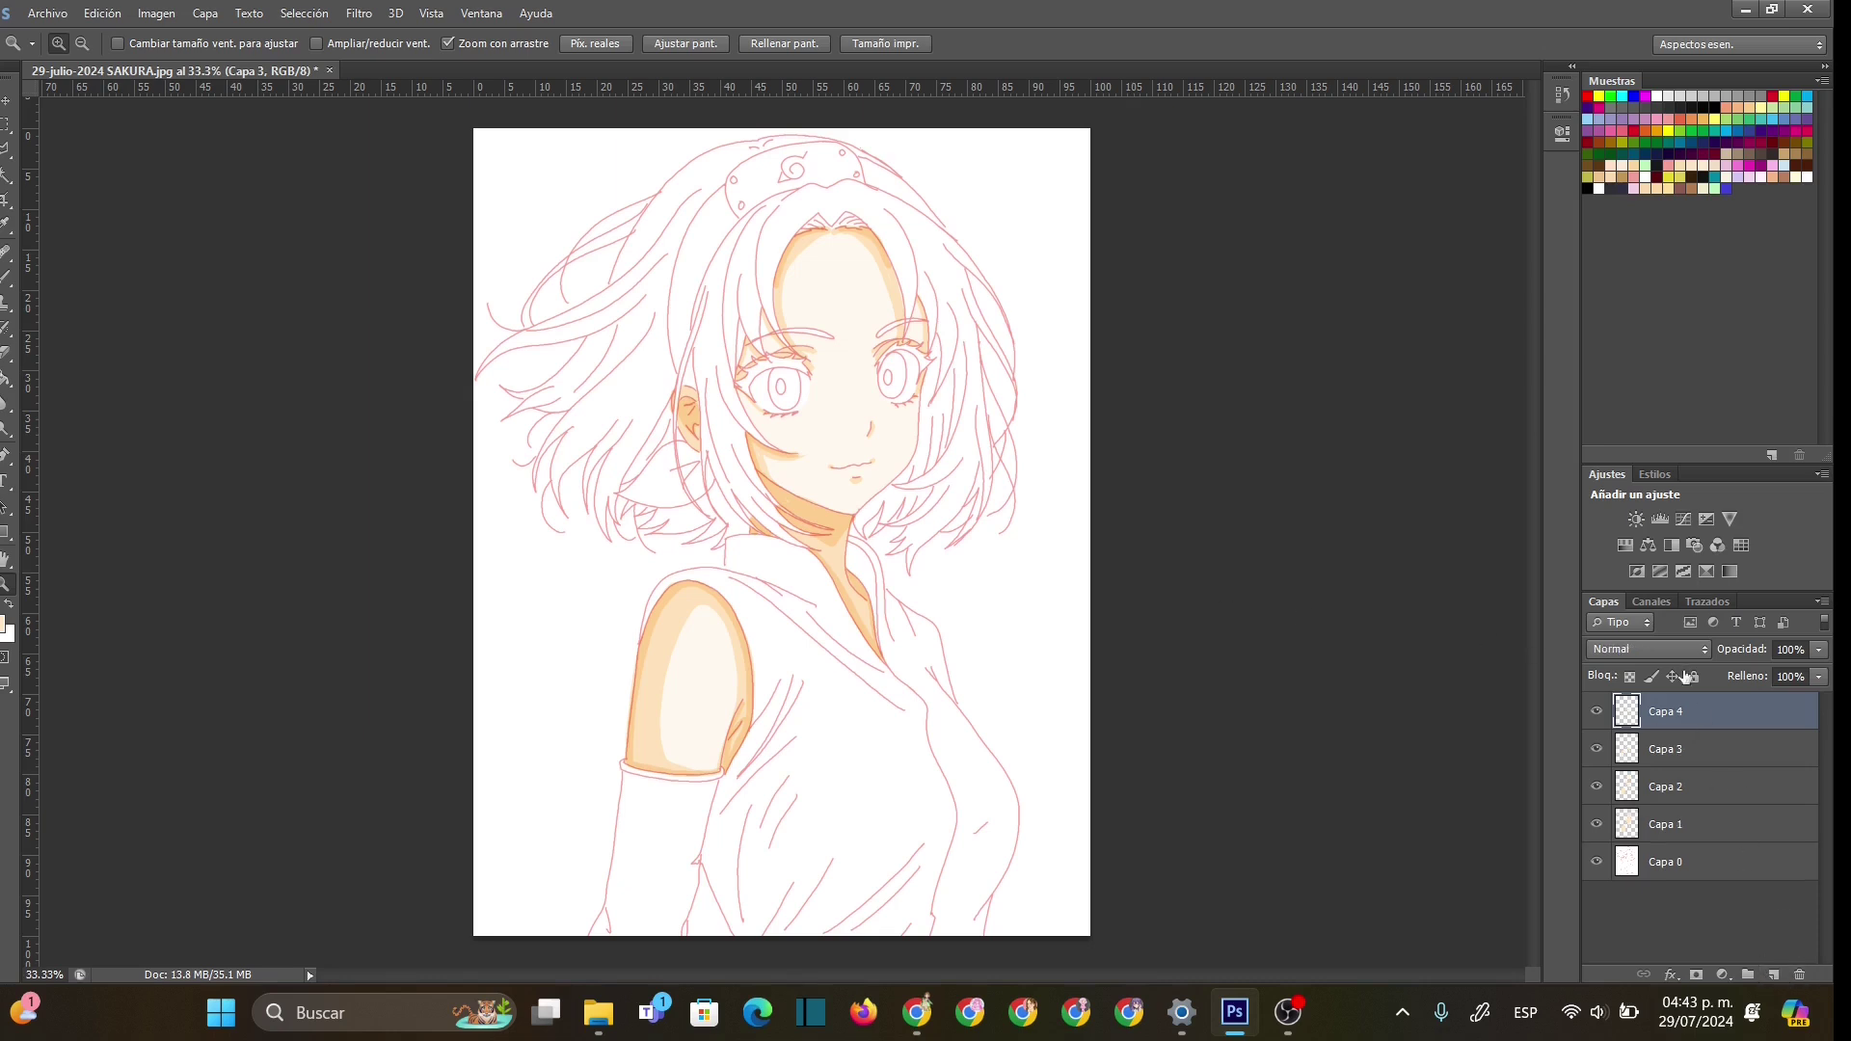
click(1649, 649)
click(1701, 111)
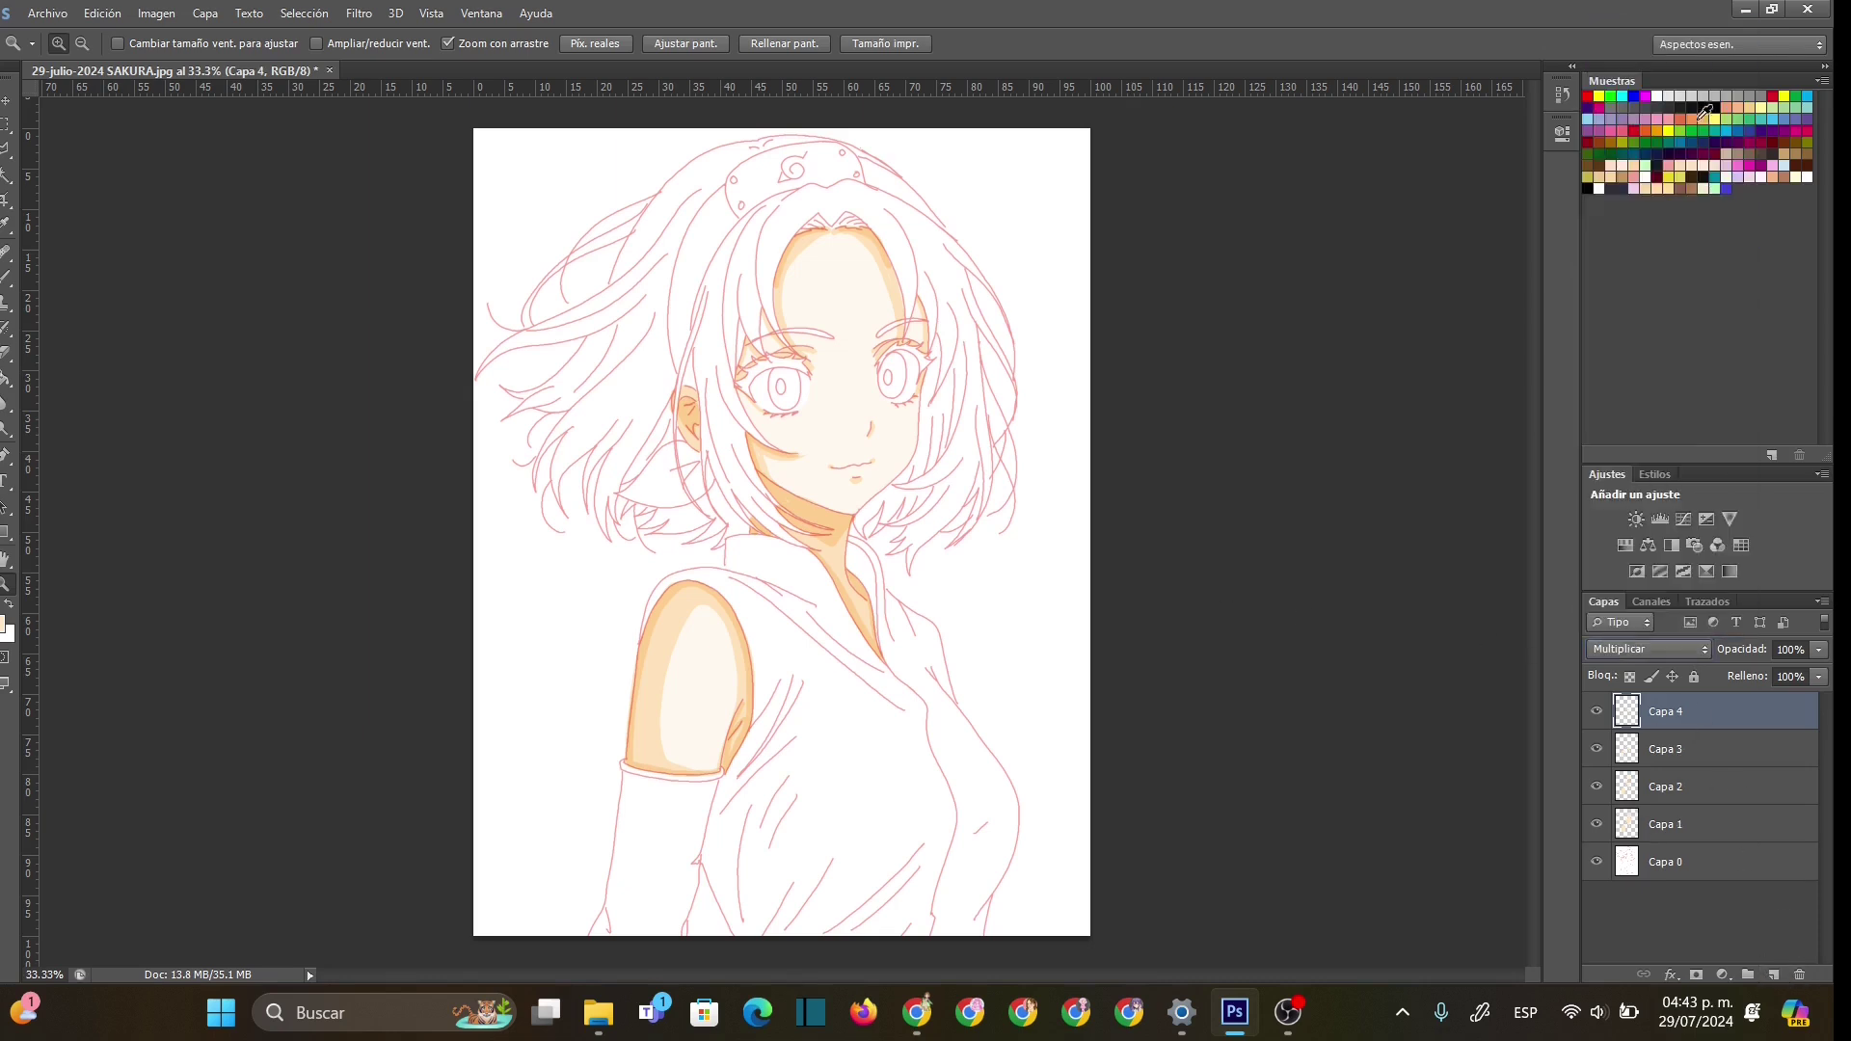
double_click(1667, 166)
click(857, 245)
- Paint blush on both cheeks with a 288 px soft round brush at 0% hardness and set the layer's opacity to 45%
click(929, 413)
click(930, 415)
key(b)
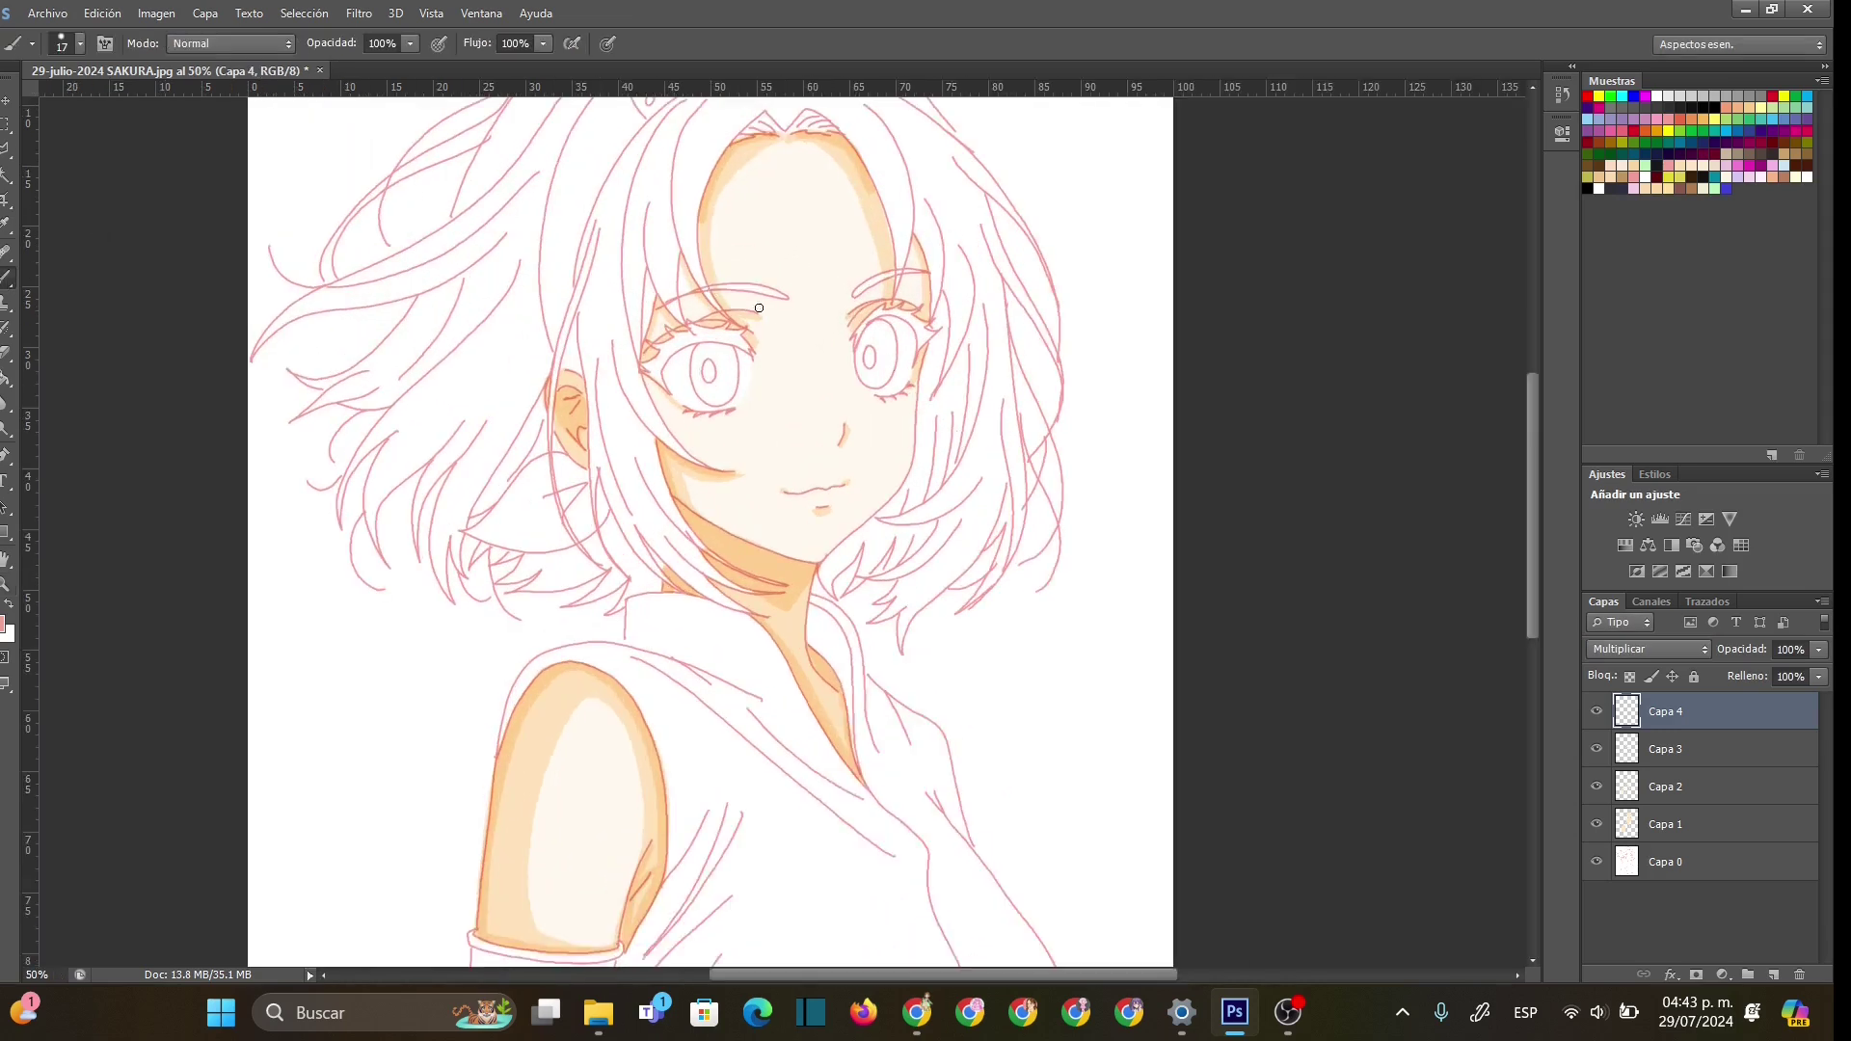
right_click(921, 472)
click(959, 601)
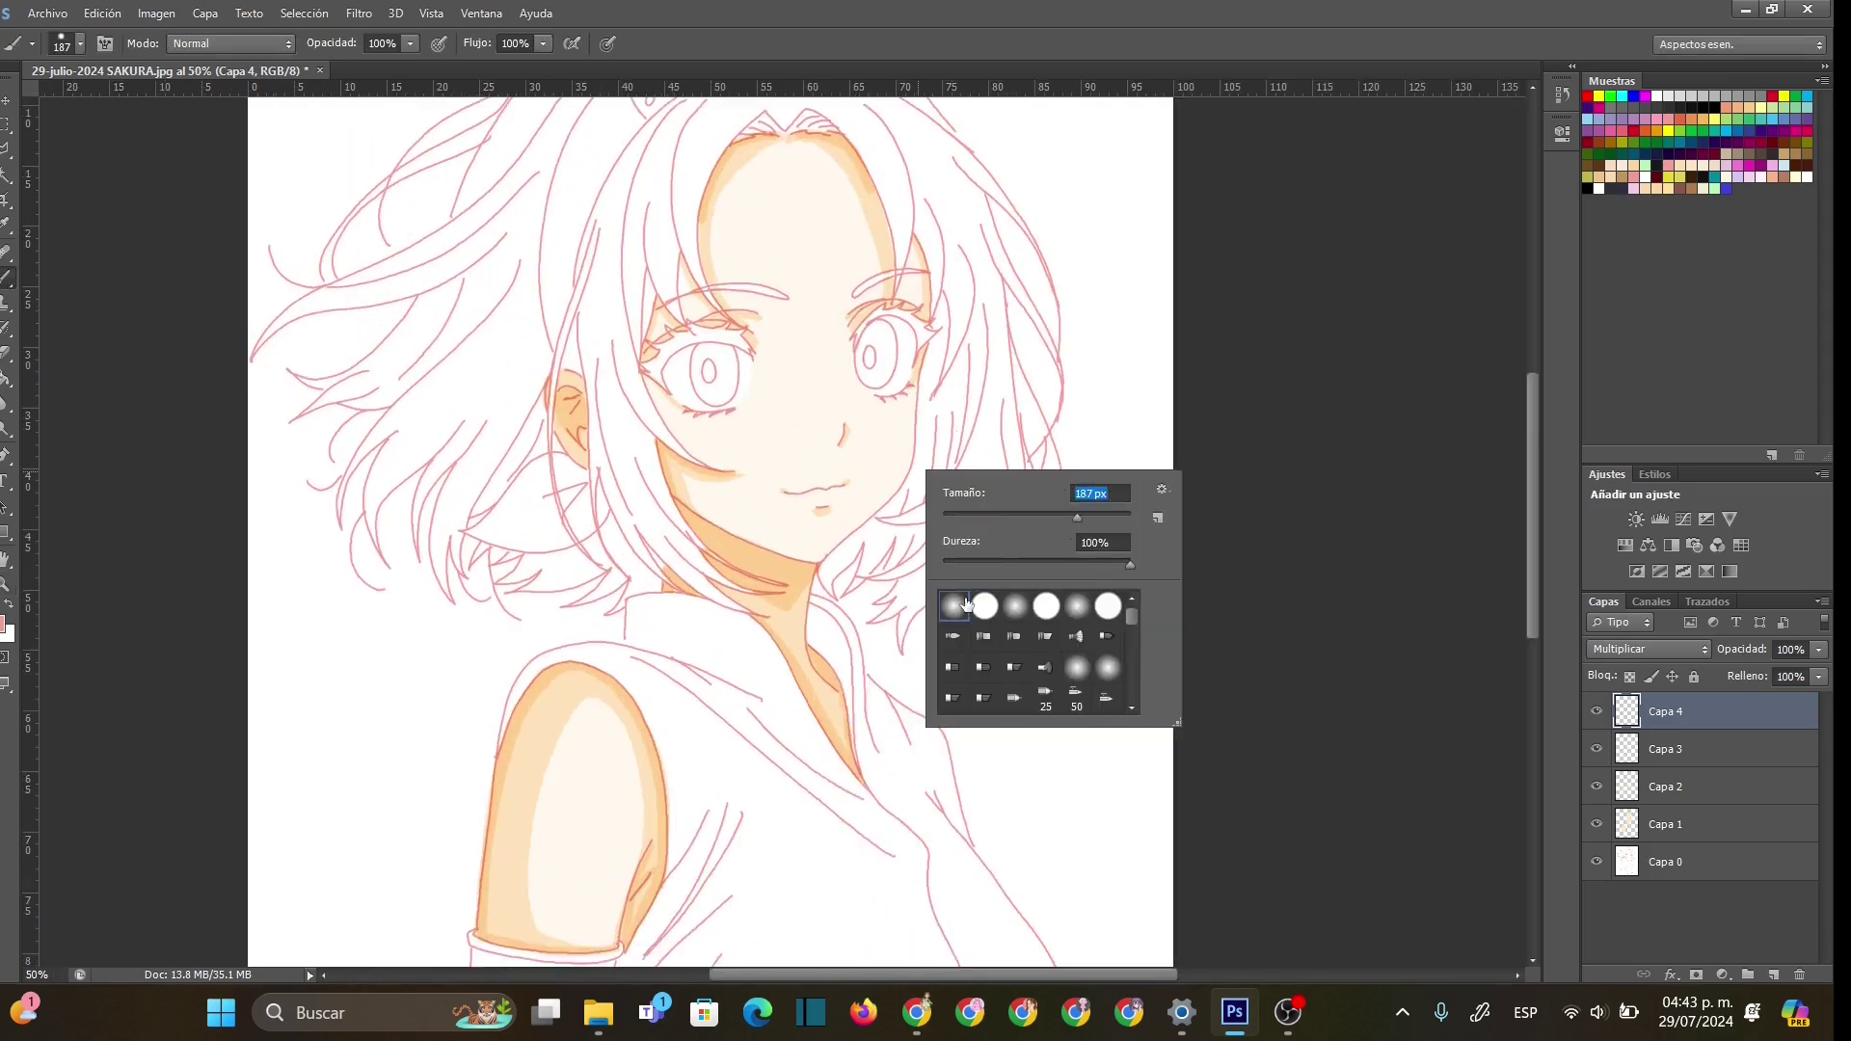
click(1074, 520)
click(1089, 517)
click(715, 436)
drag(868, 416, 897, 425)
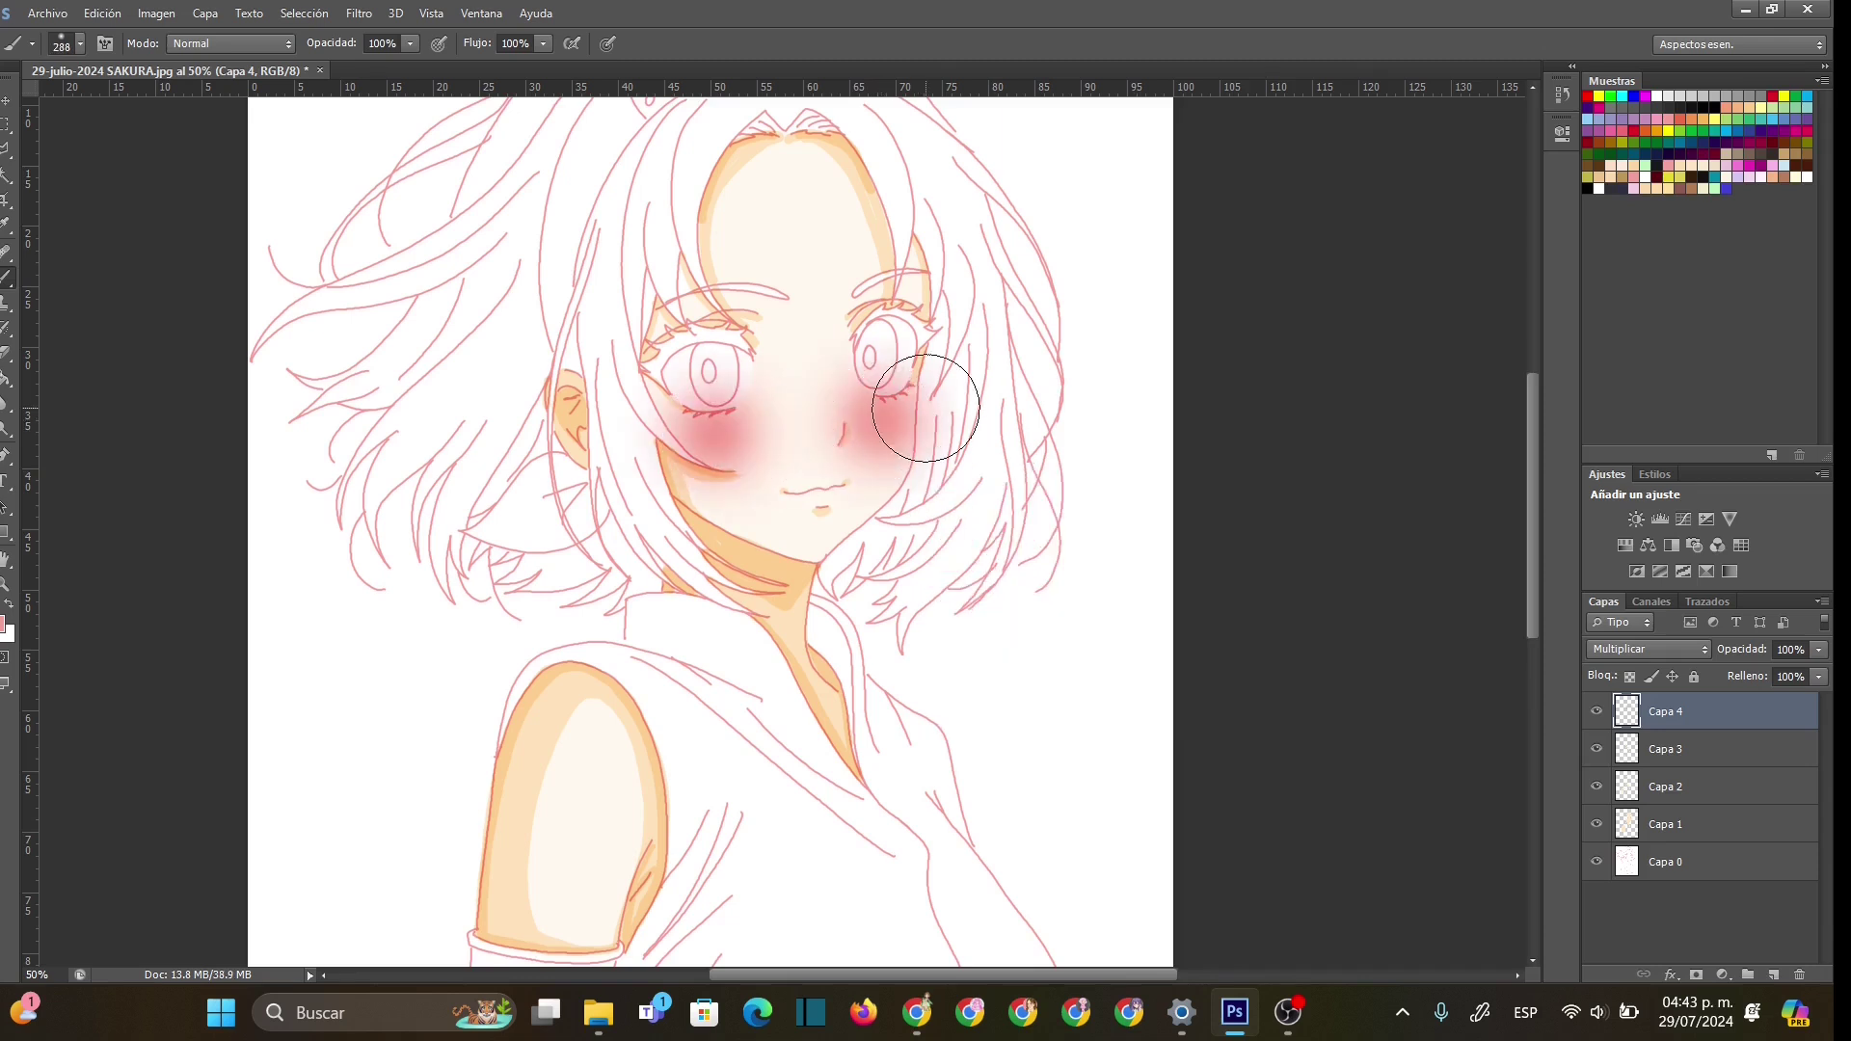
click(1818, 650)
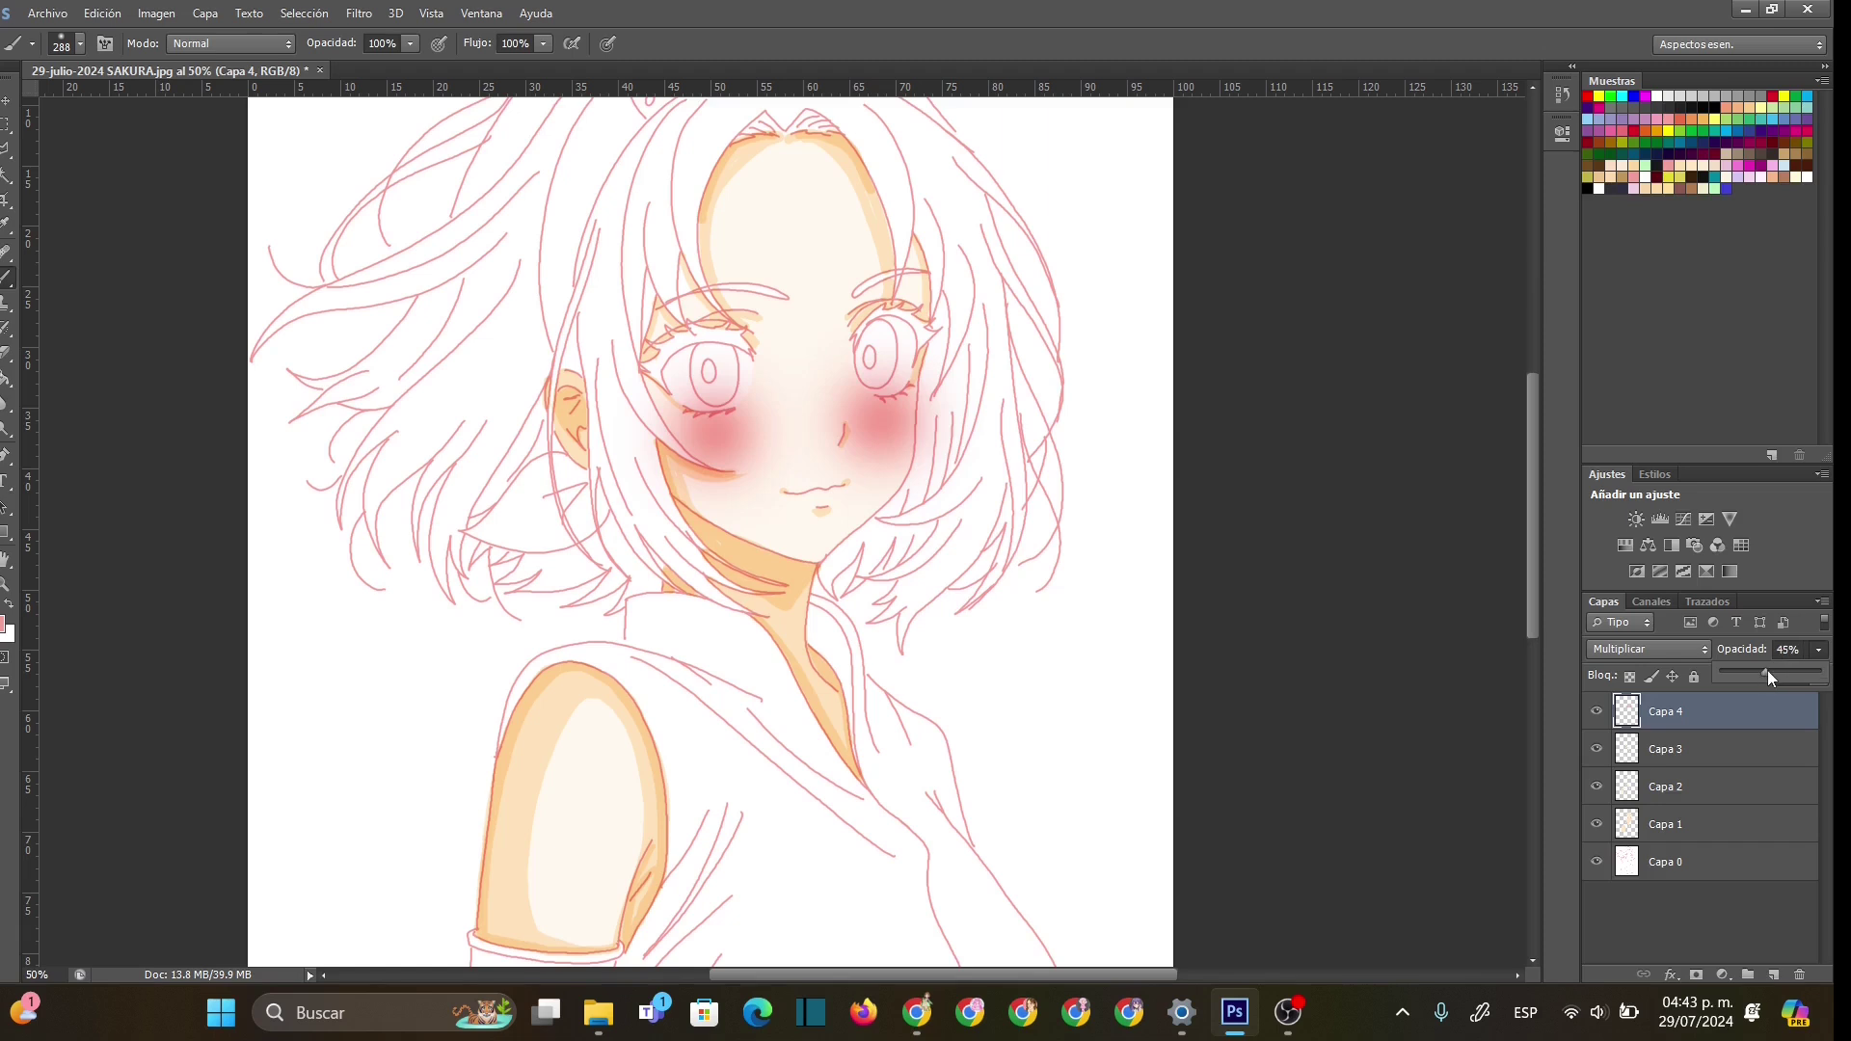
drag(1767, 669, 1769, 673)
- Erase the blush spilling beyond the far cheek and inside both eyes with an 82 px eraser
key(e)
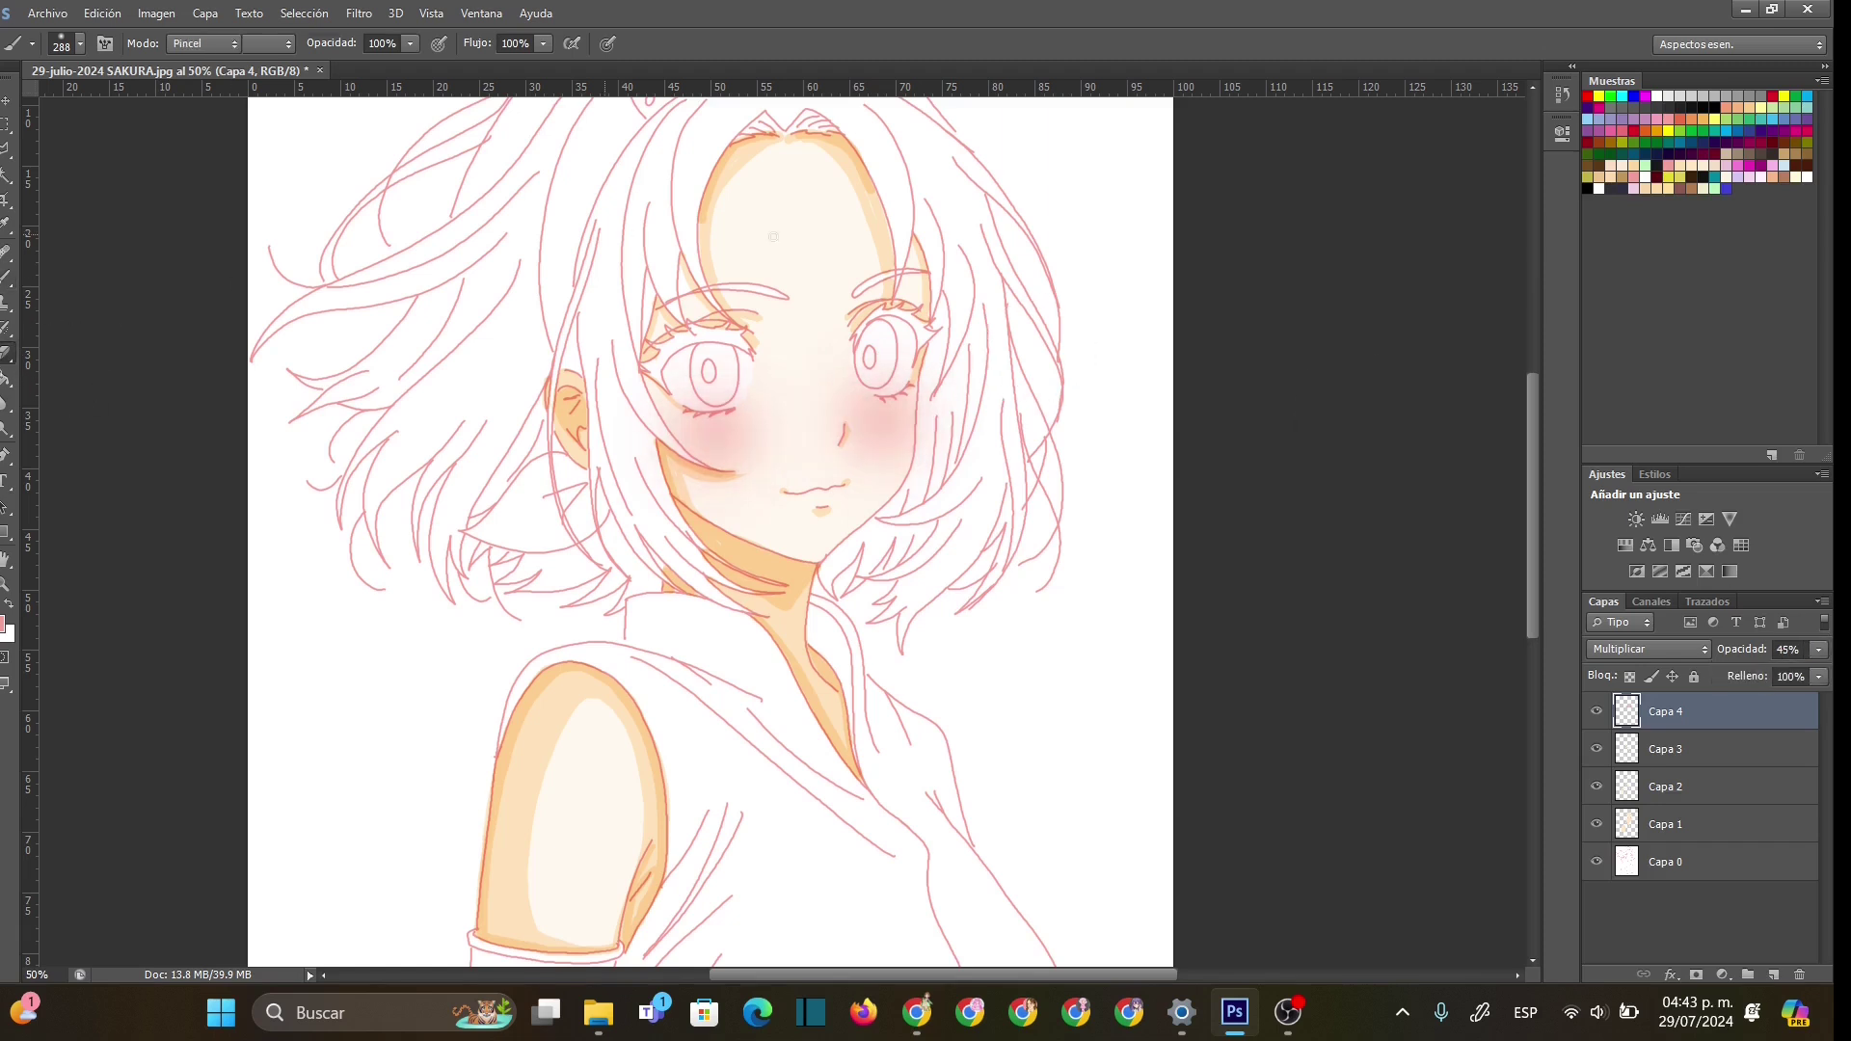
right_click(1009, 407)
click(1097, 448)
drag(947, 349, 913, 501)
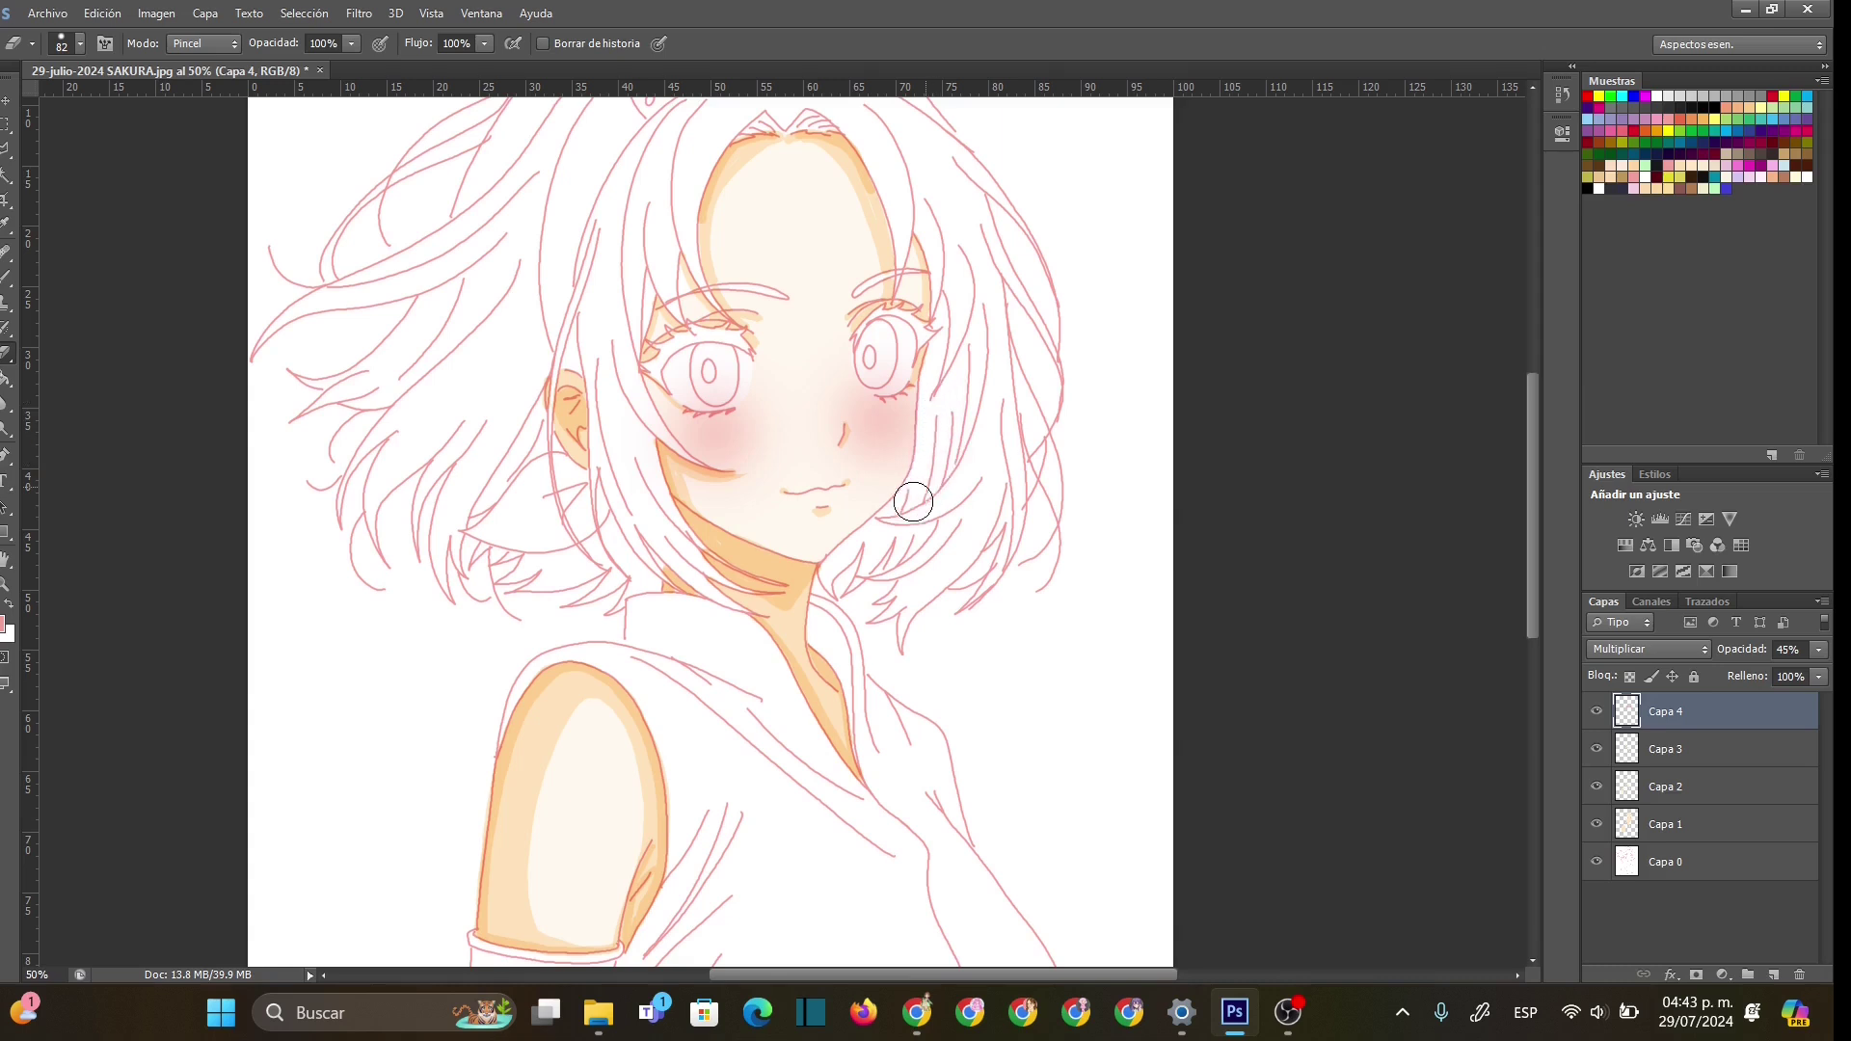
mouse_move(694, 389)
mouse_down()
mouse_move(718, 390)
mouse_move(732, 359)
mouse_up()
mouse_move(895, 346)
mouse_down()
mouse_move(876, 349)
mouse_move(880, 376)
mouse_move(896, 332)
mouse_move(883, 373)
mouse_up()
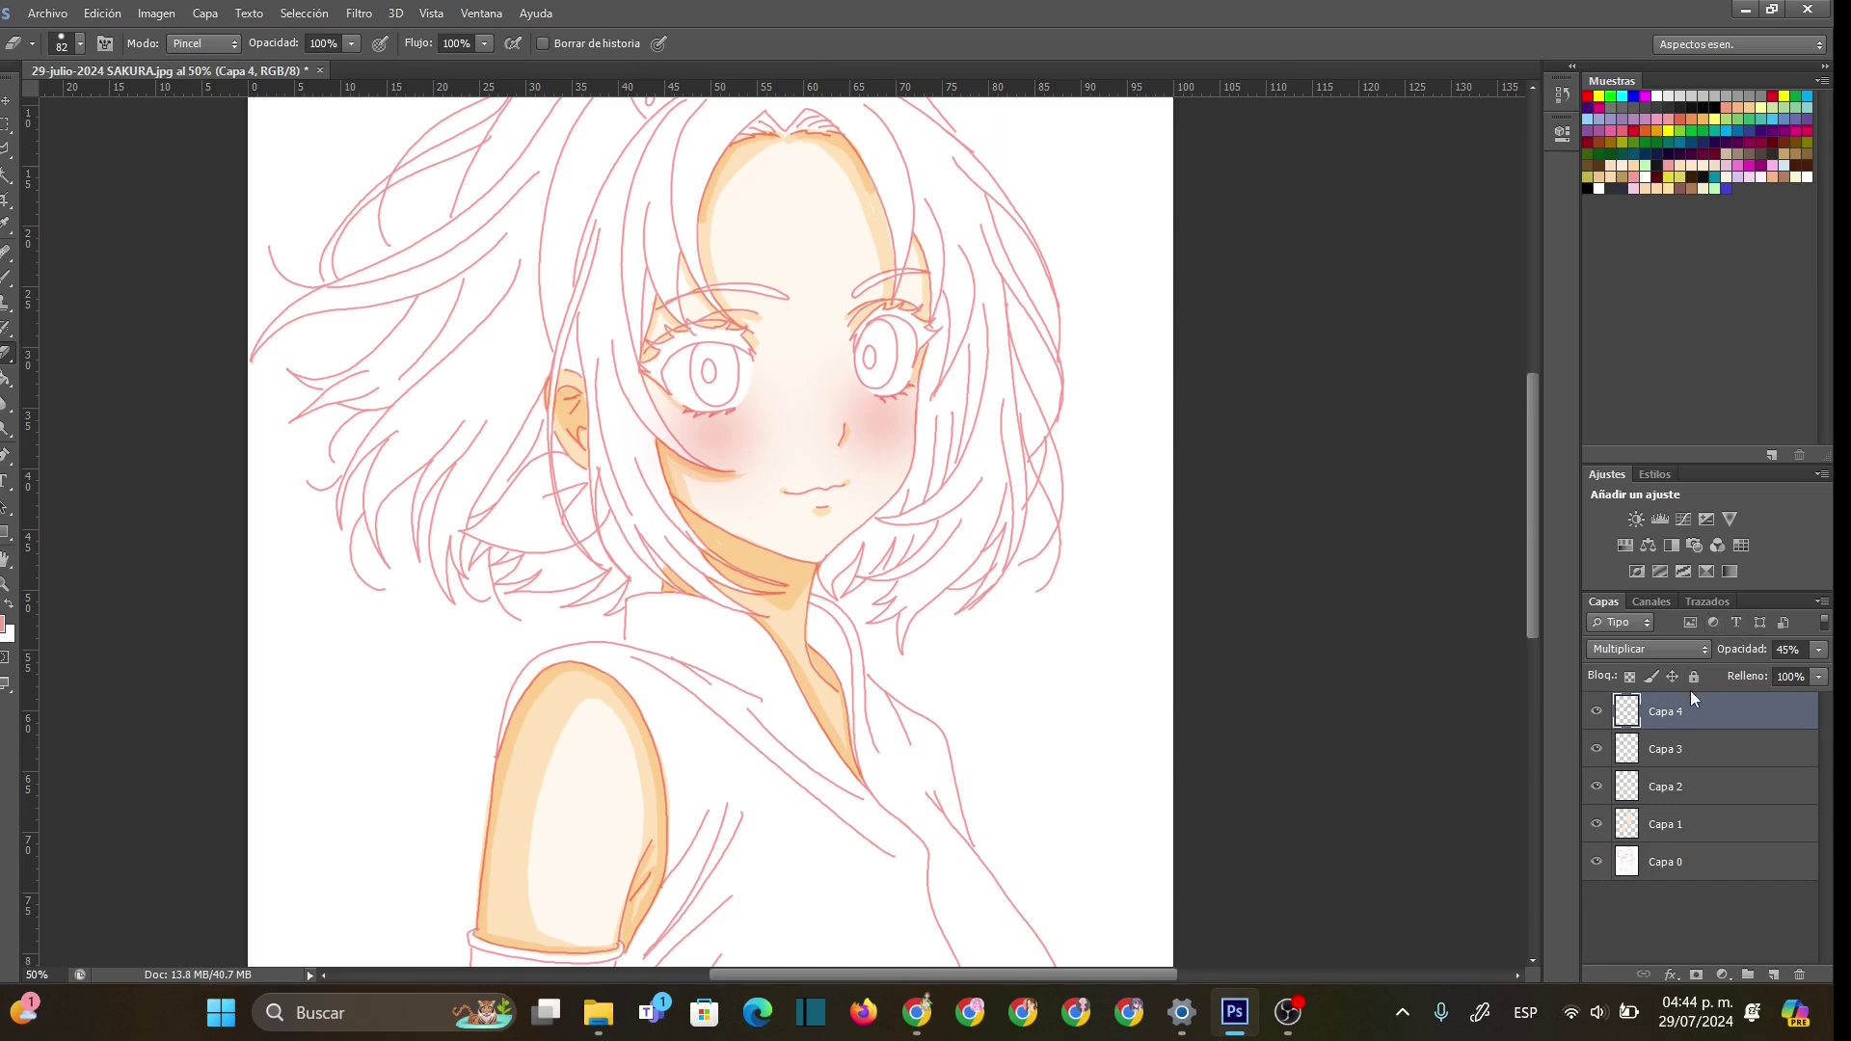
- Add another layer in Multiply (Multiplicar) mode and choose the brown swatch Muestra 36
click(1772, 975)
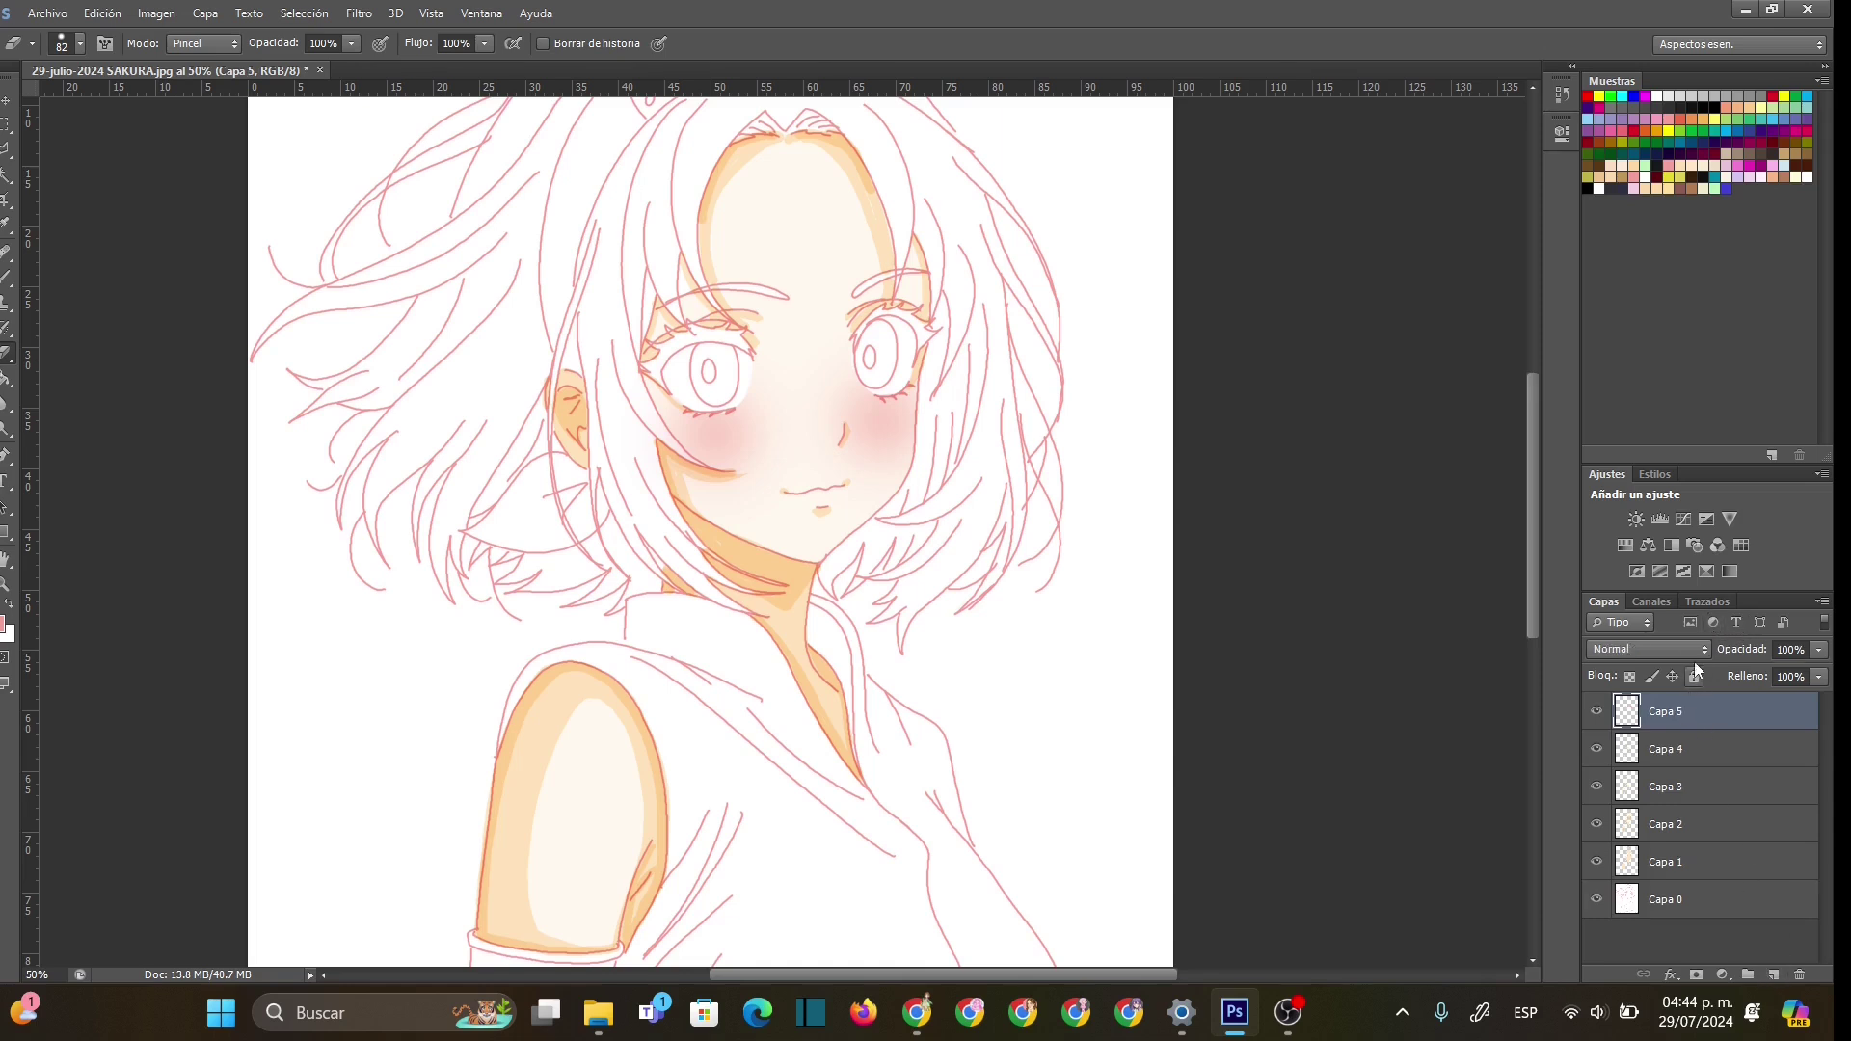
click(1693, 649)
click(1697, 106)
double_click(1783, 176)
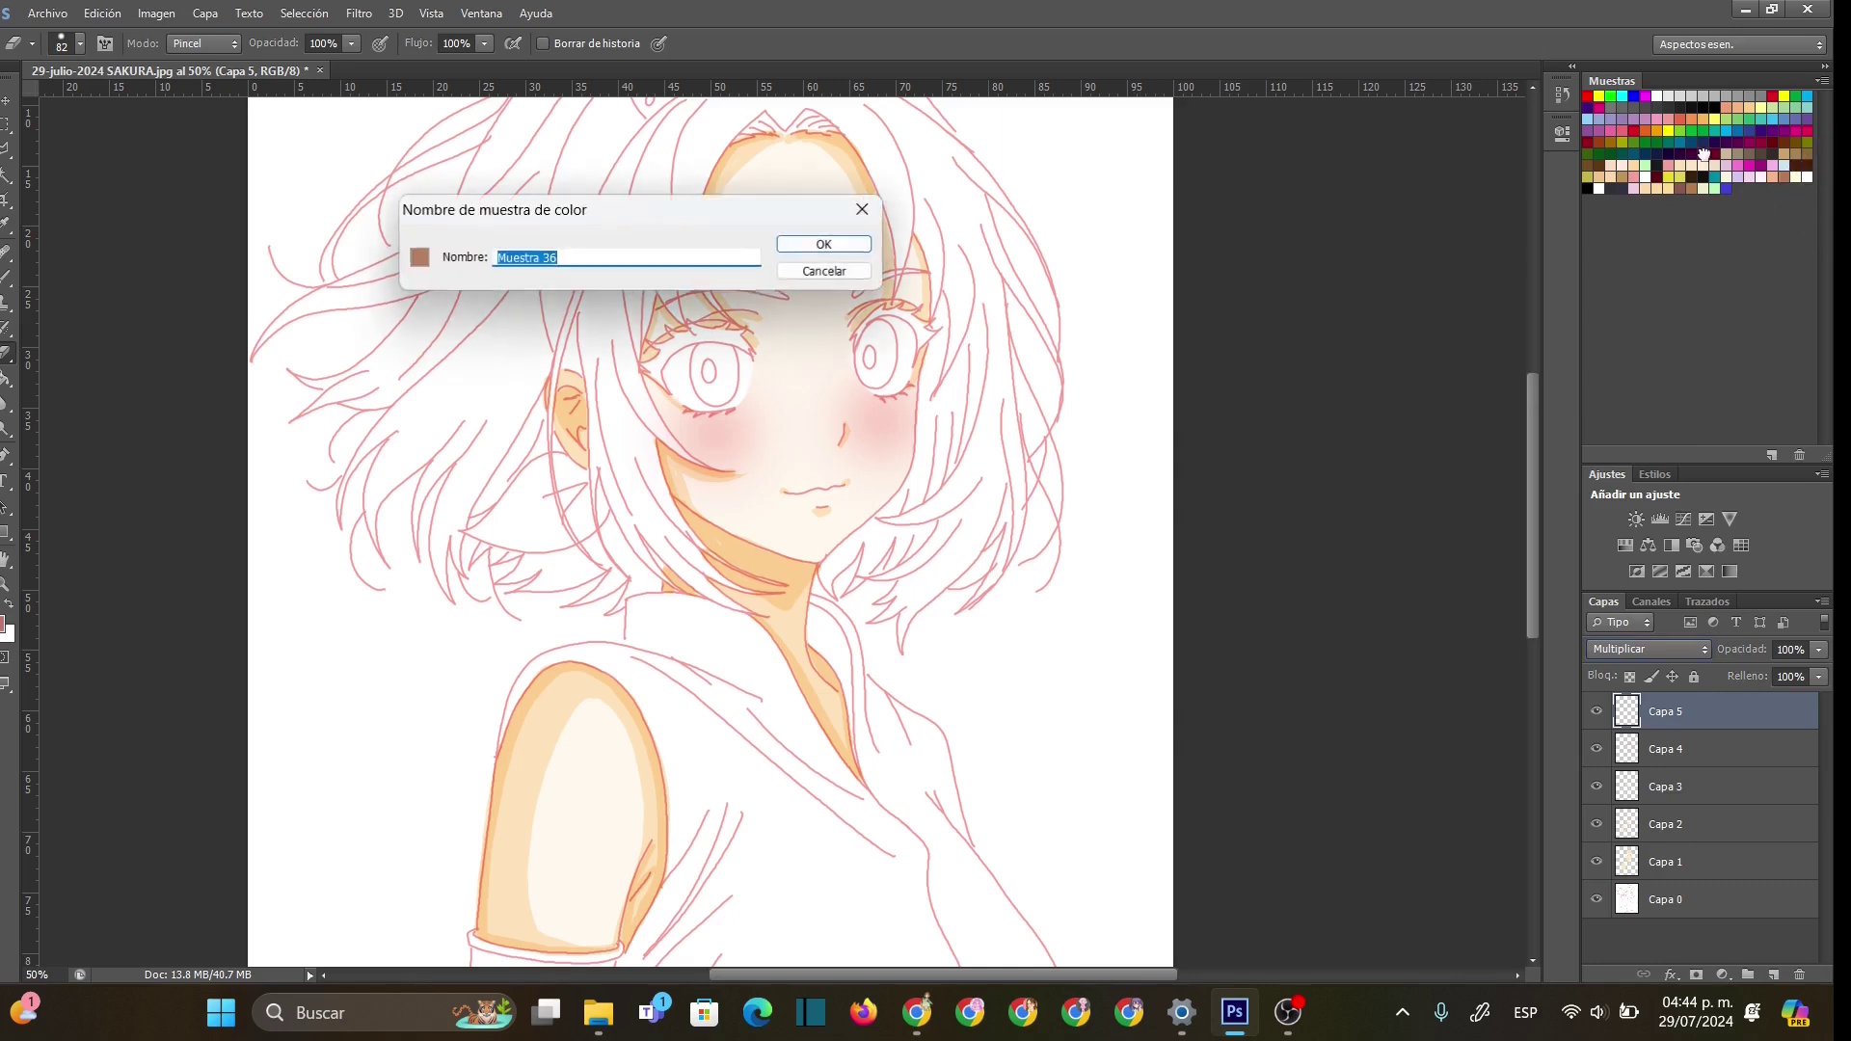
key(Return)
- Paint a brown cast shadow on the neck beneath the jaw with a 16 px brush, setting the layer's opacity to 31%
key(b)
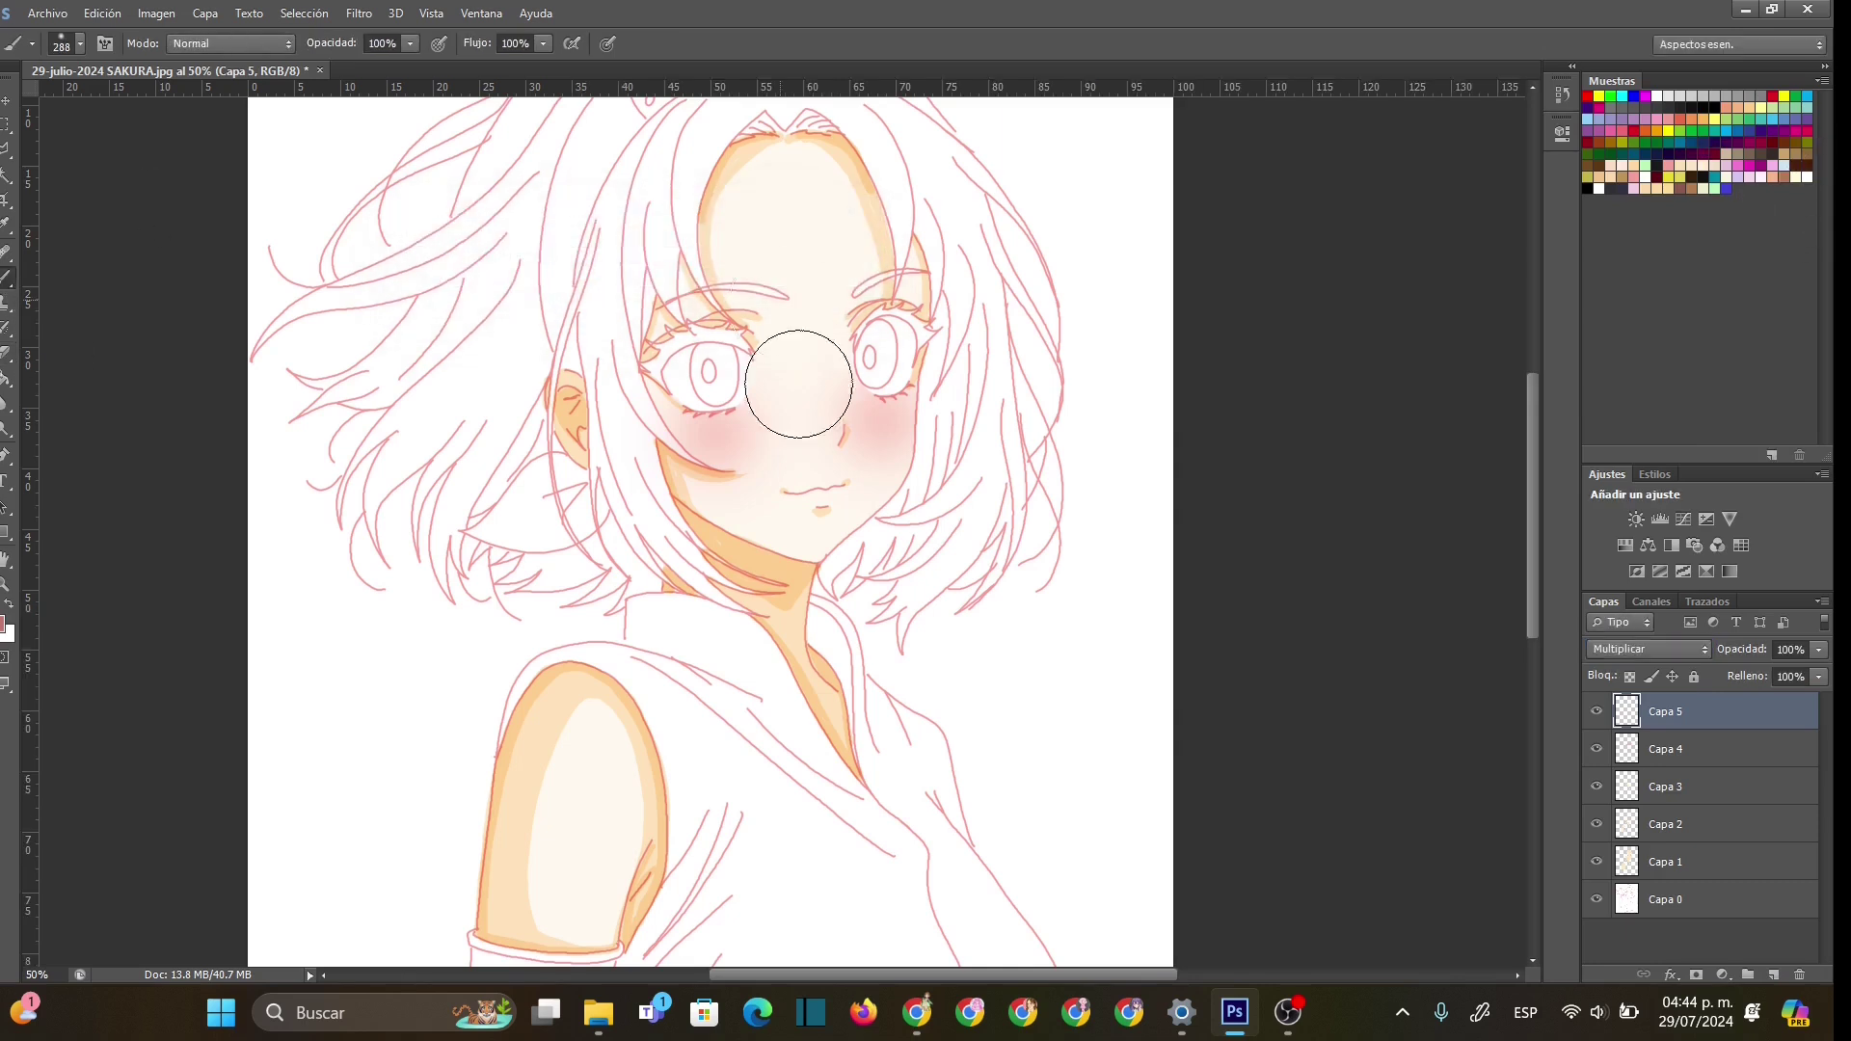
right_click(807, 592)
drag(848, 635, 818, 634)
click(862, 726)
drag(676, 504, 802, 585)
click(1819, 650)
drag(1733, 673, 1755, 673)
click(677, 505)
drag(740, 546, 806, 571)
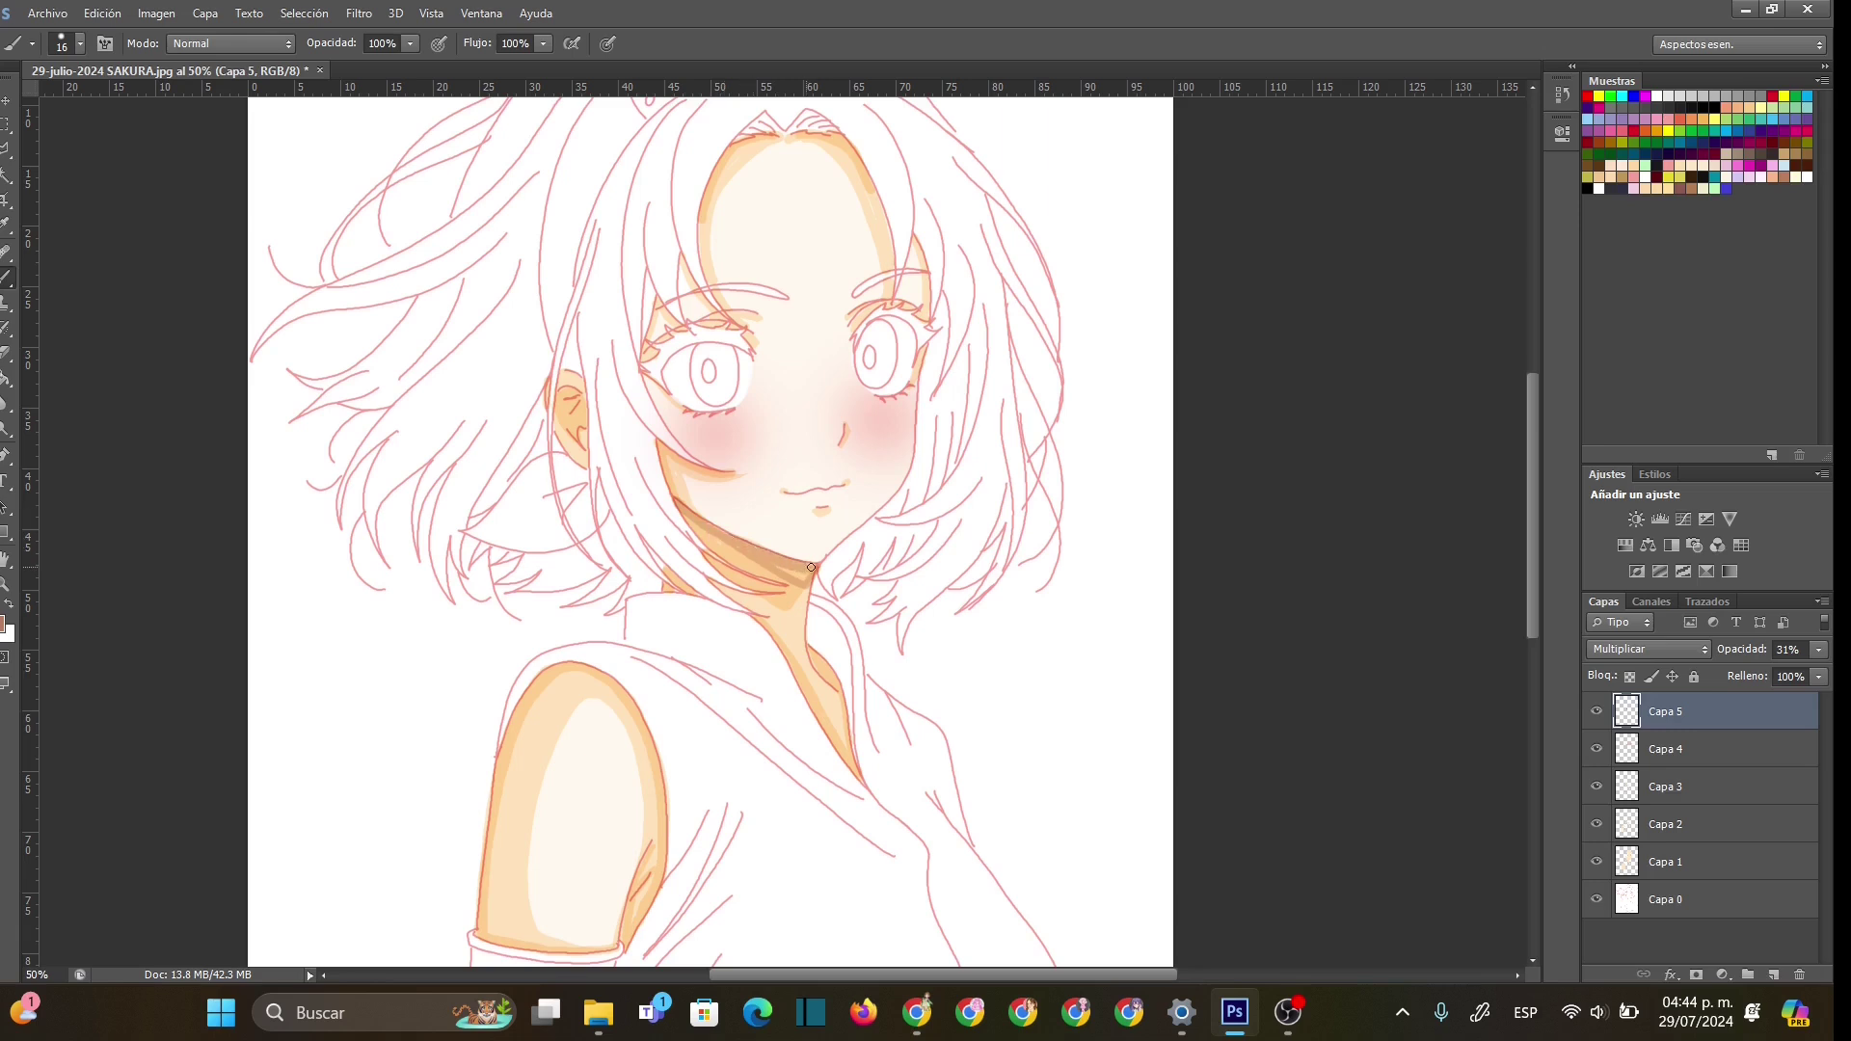
drag(682, 512, 750, 545)
drag(700, 526, 775, 573)
- Clean up the edges of the brown jaw shadow along the neck and hair strands with a 19 px eraser
key(e)
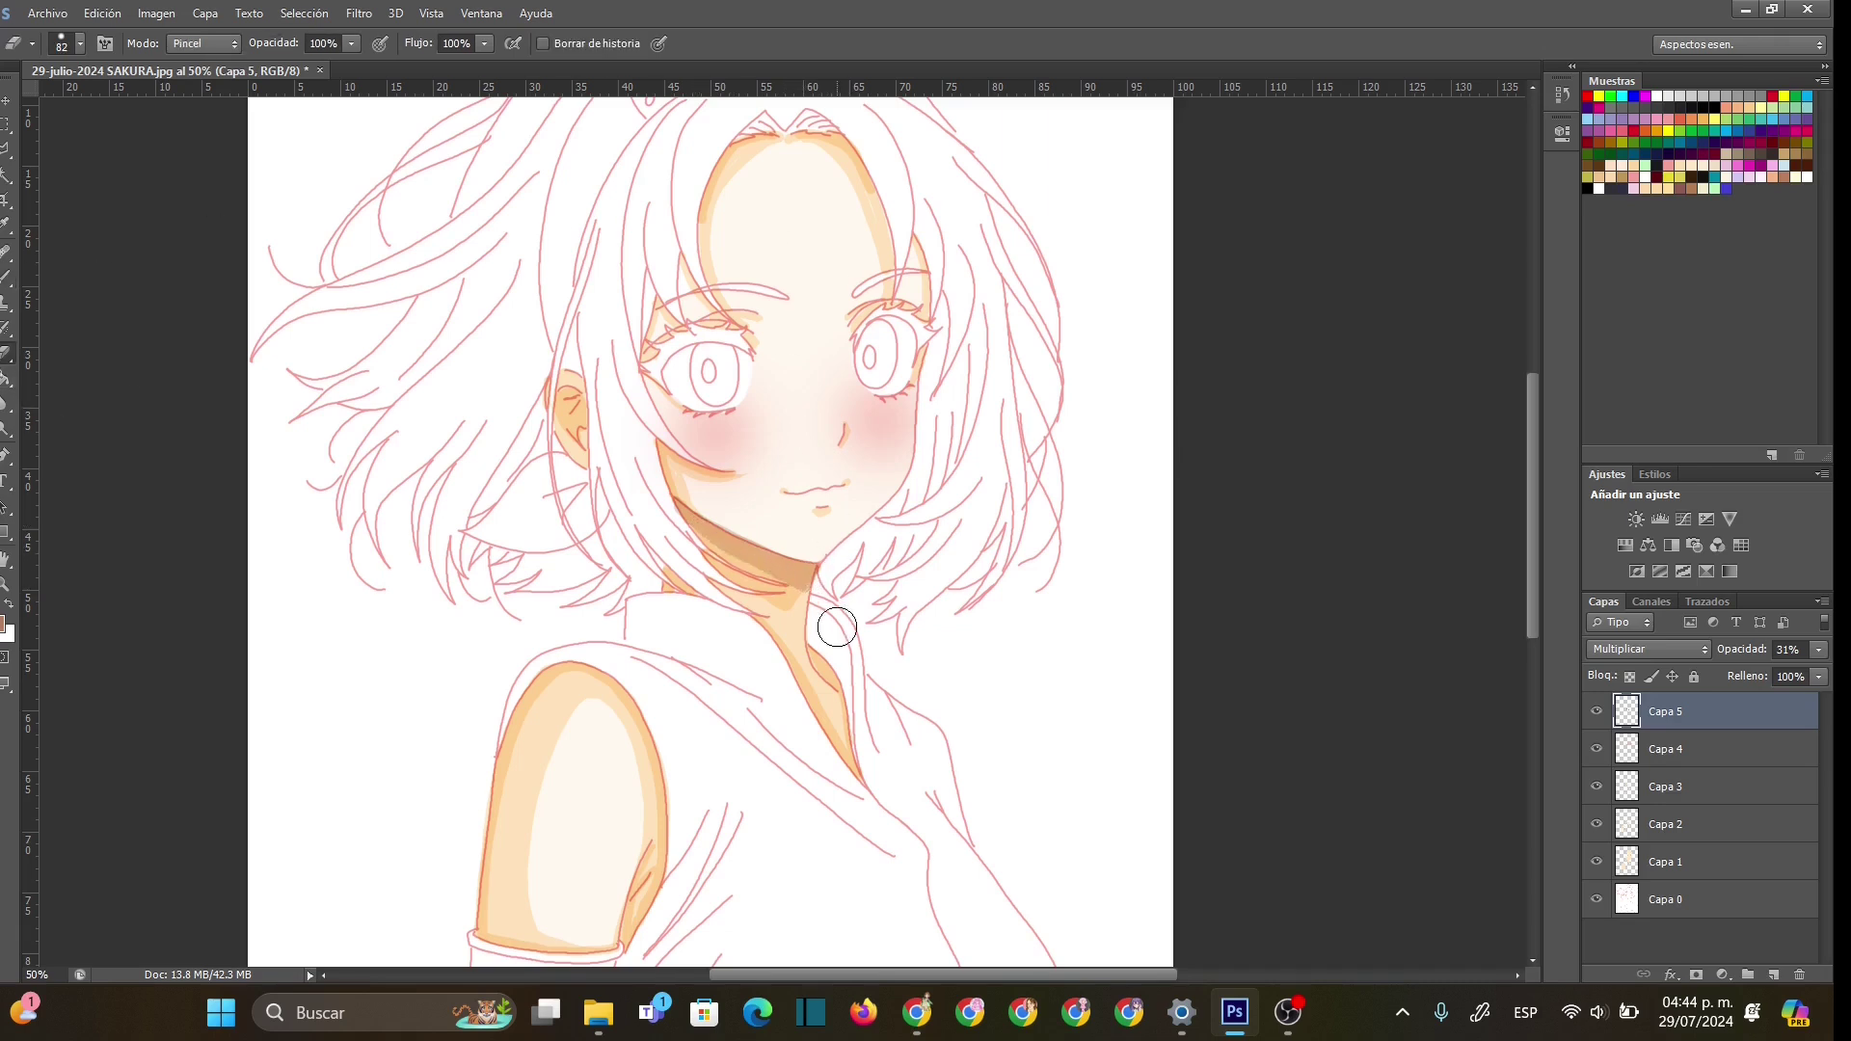
right_click(884, 637)
click(894, 646)
drag(819, 588, 781, 614)
drag(667, 496, 781, 582)
- Reduce the opacity of the brown neck shadow layer to 16%
click(1818, 649)
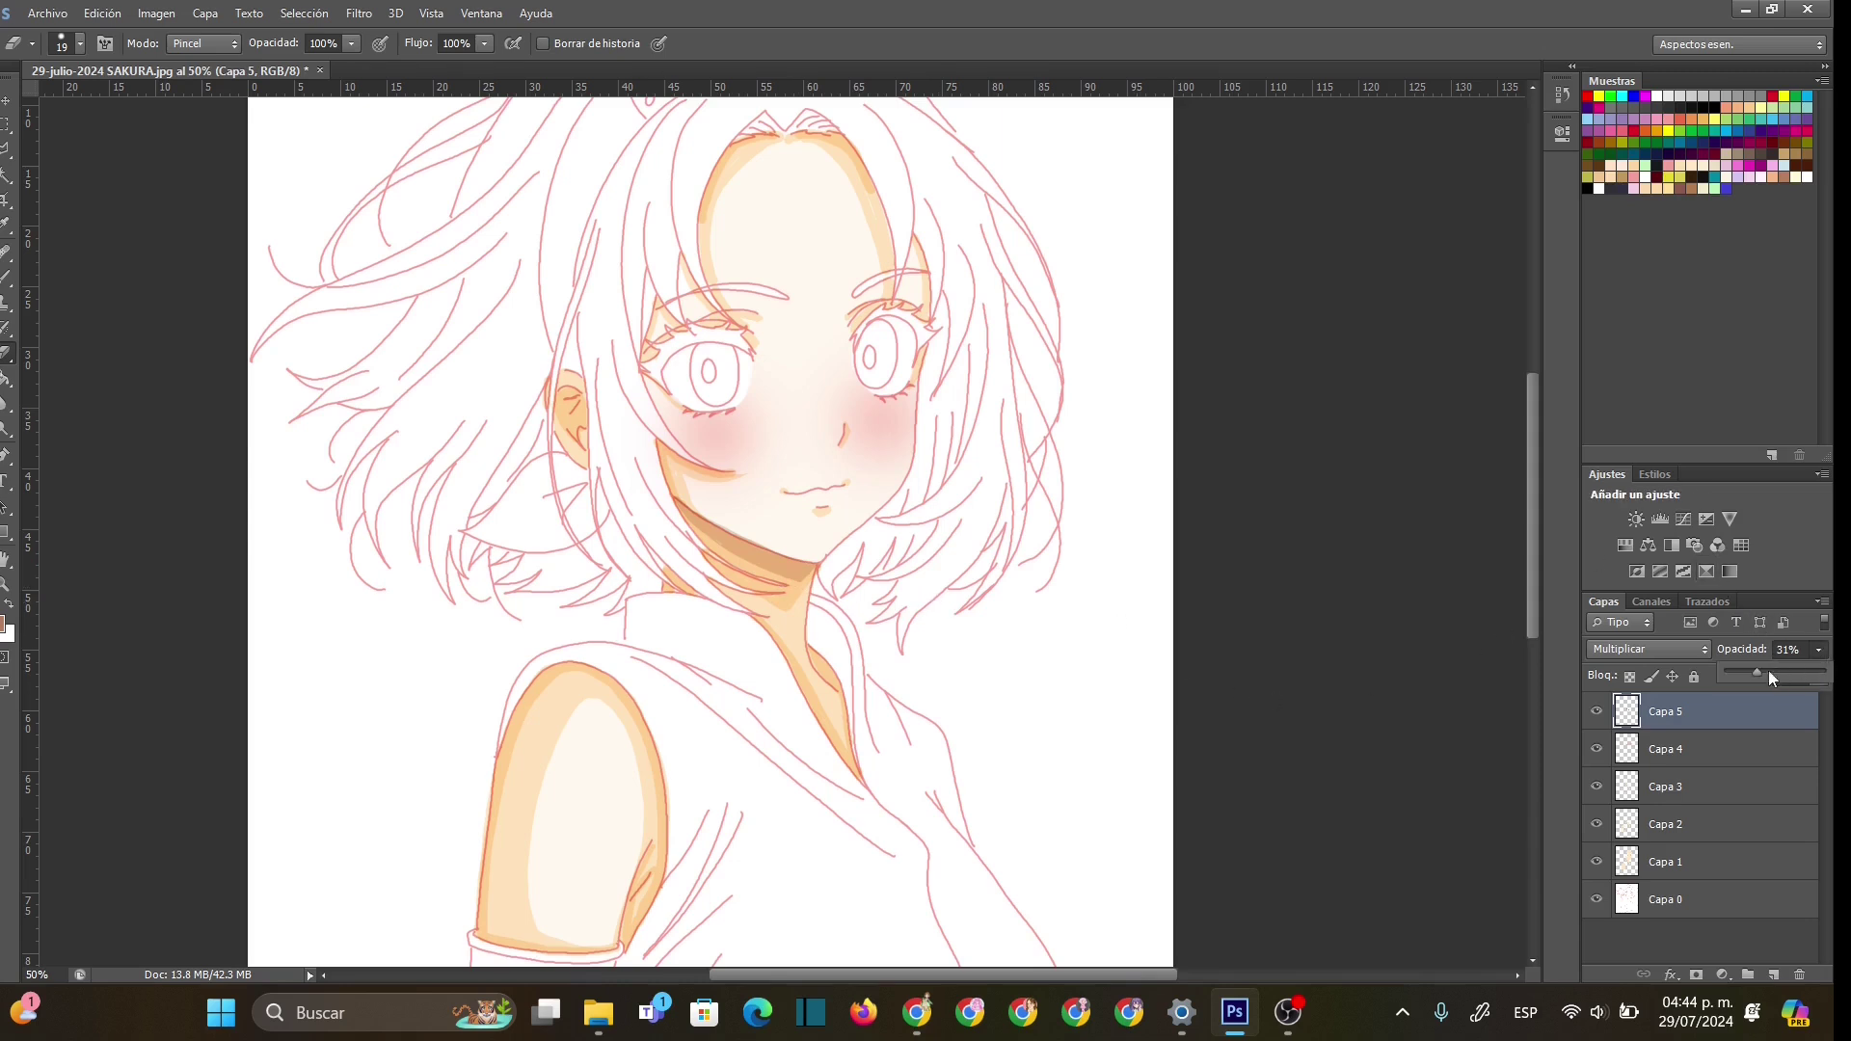
key(z)
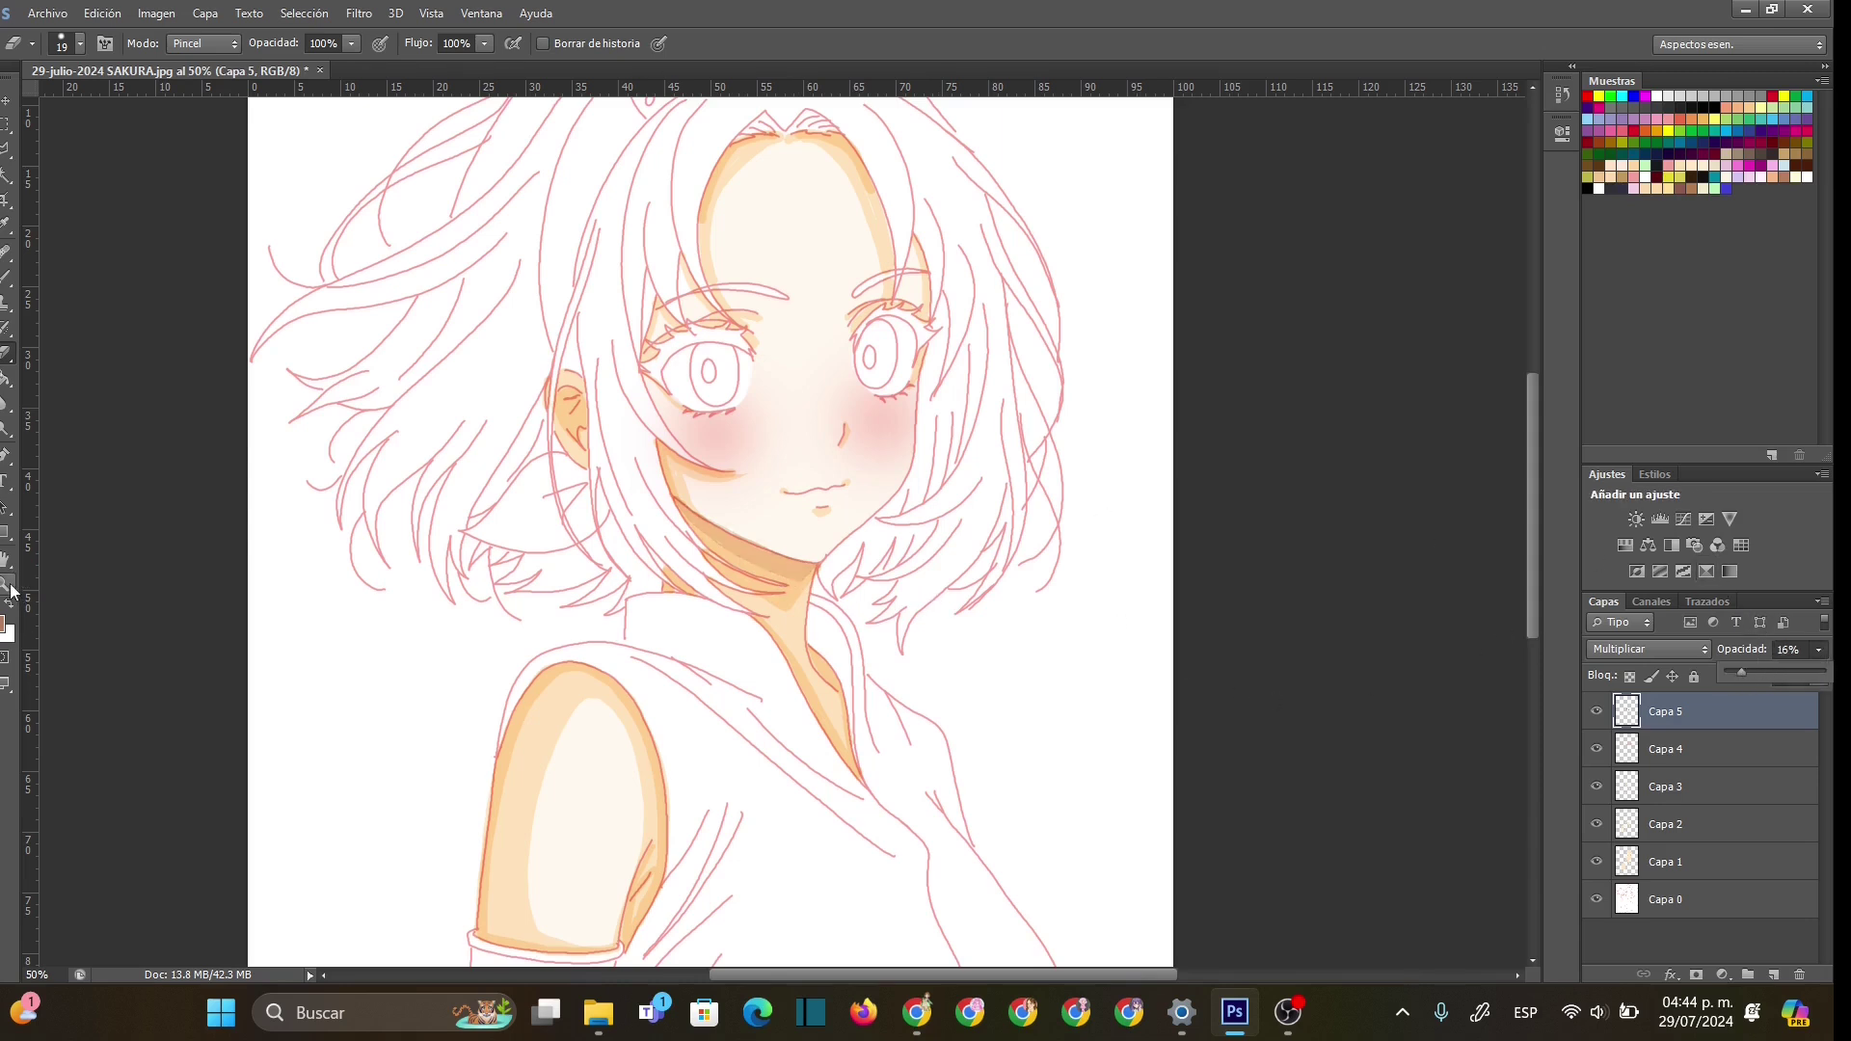
right_click(906, 530)
click(1002, 655)
right_click(882, 609)
click(973, 730)
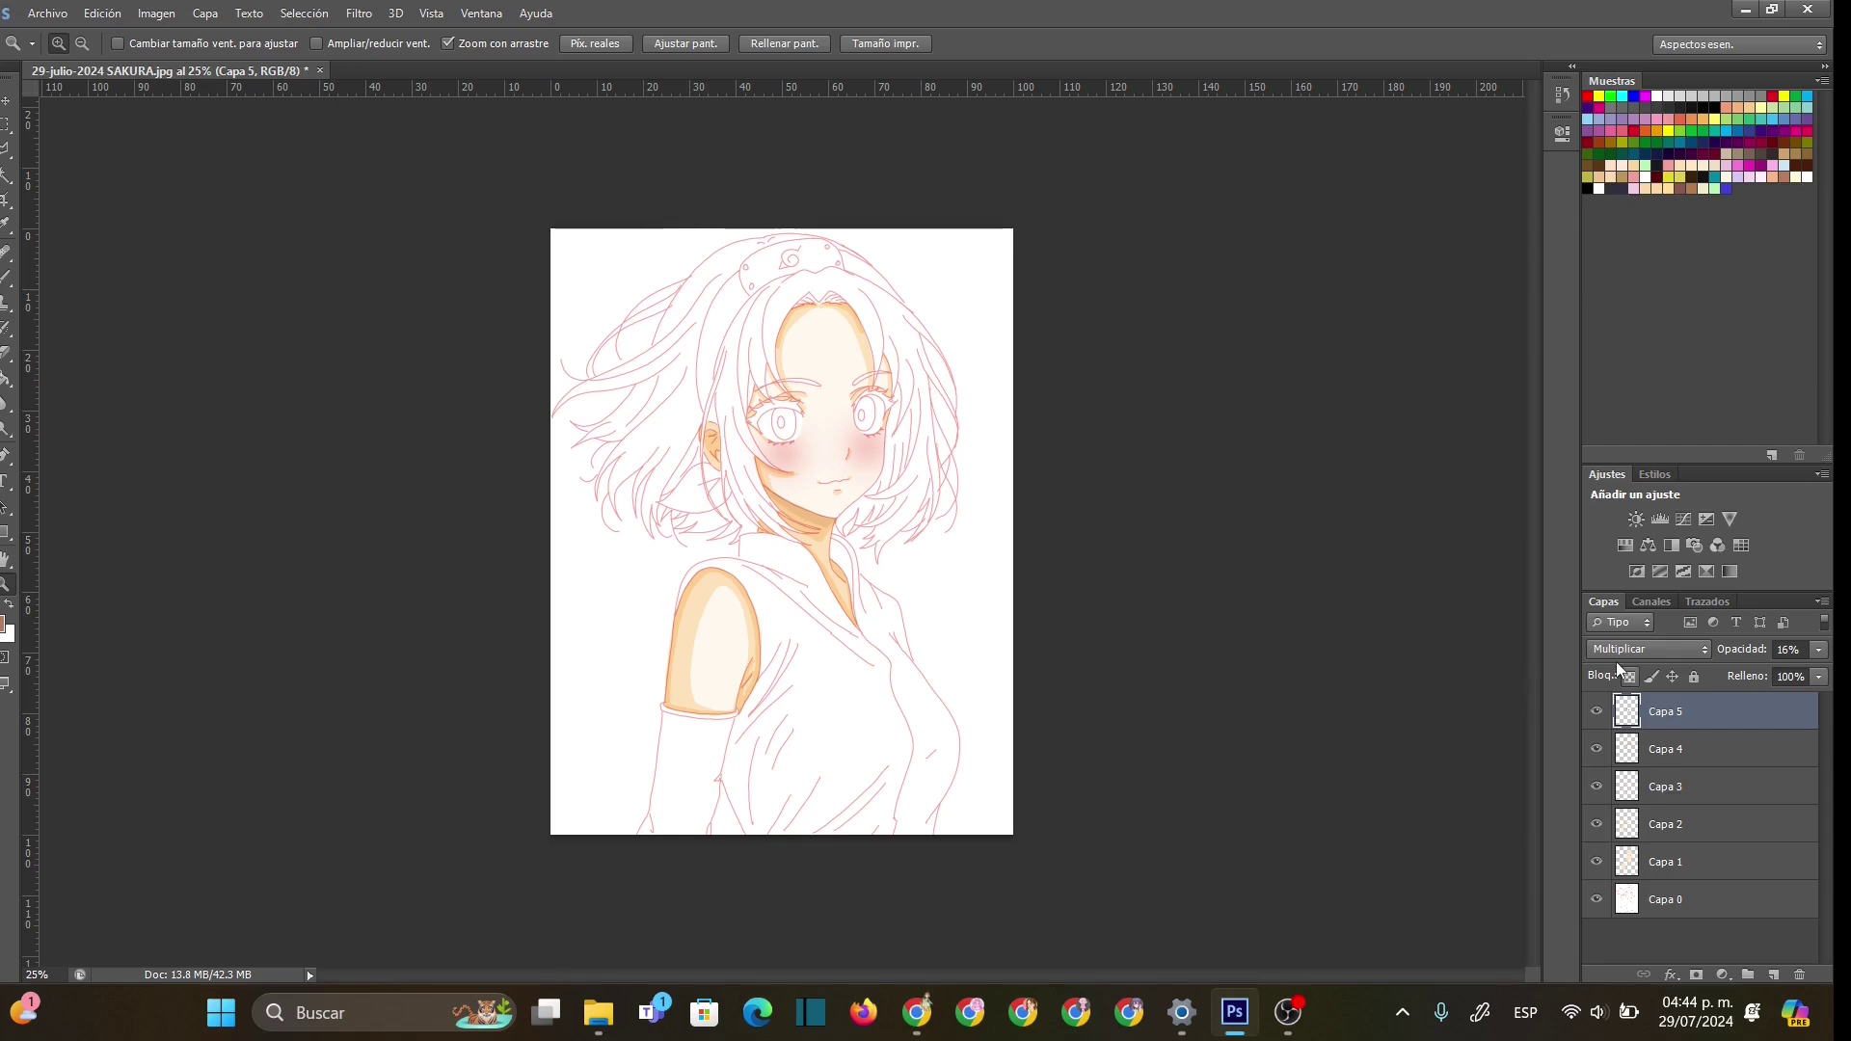
- Toggle the visibility of Capa 4, Capa 3 and Capa 2 to compare them, and lower Capa 2's opacity to about 55%
click(1596, 749)
click(1597, 749)
click(1596, 787)
click(1597, 787)
click(1628, 787)
click(1597, 824)
click(1596, 825)
click(1627, 824)
click(1818, 650)
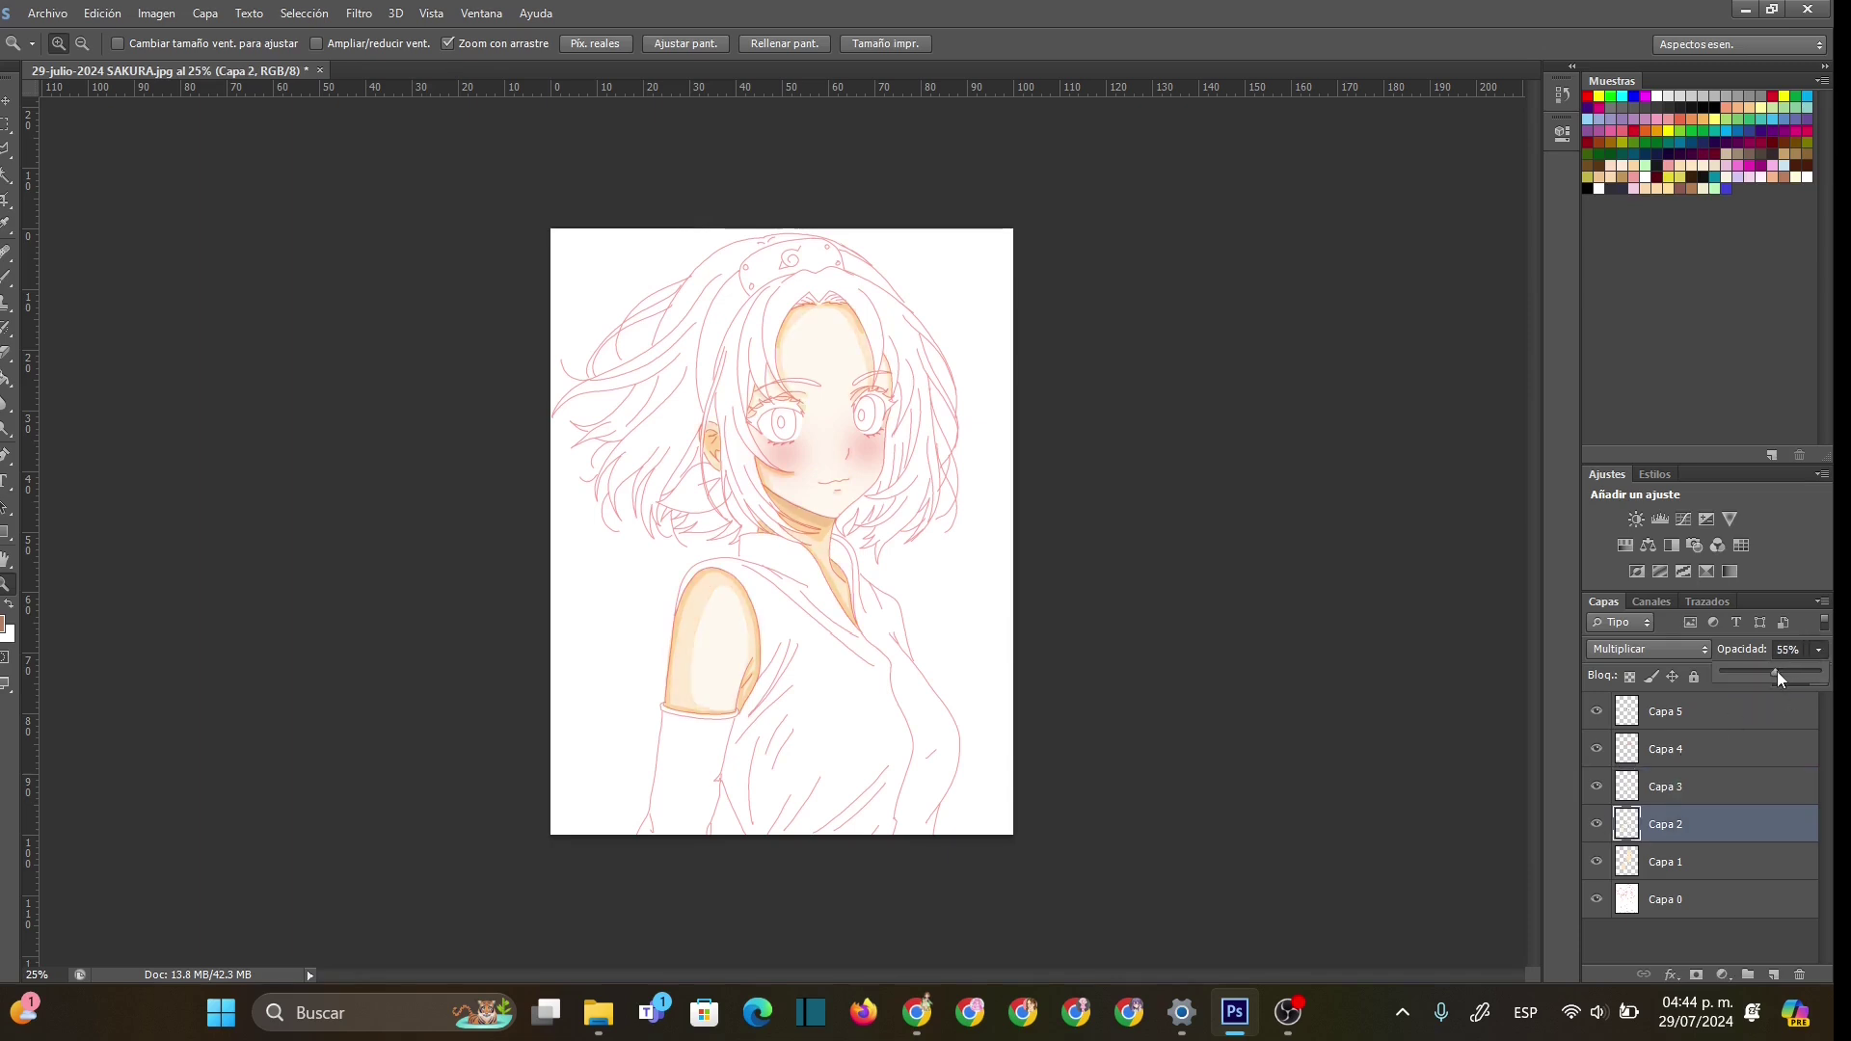
drag(1778, 673, 1779, 673)
- Examine what Capa 3, Capa 5 and Capa 4 each contribute by hiding and showing them in turn
click(1707, 787)
click(1597, 787)
click(1596, 786)
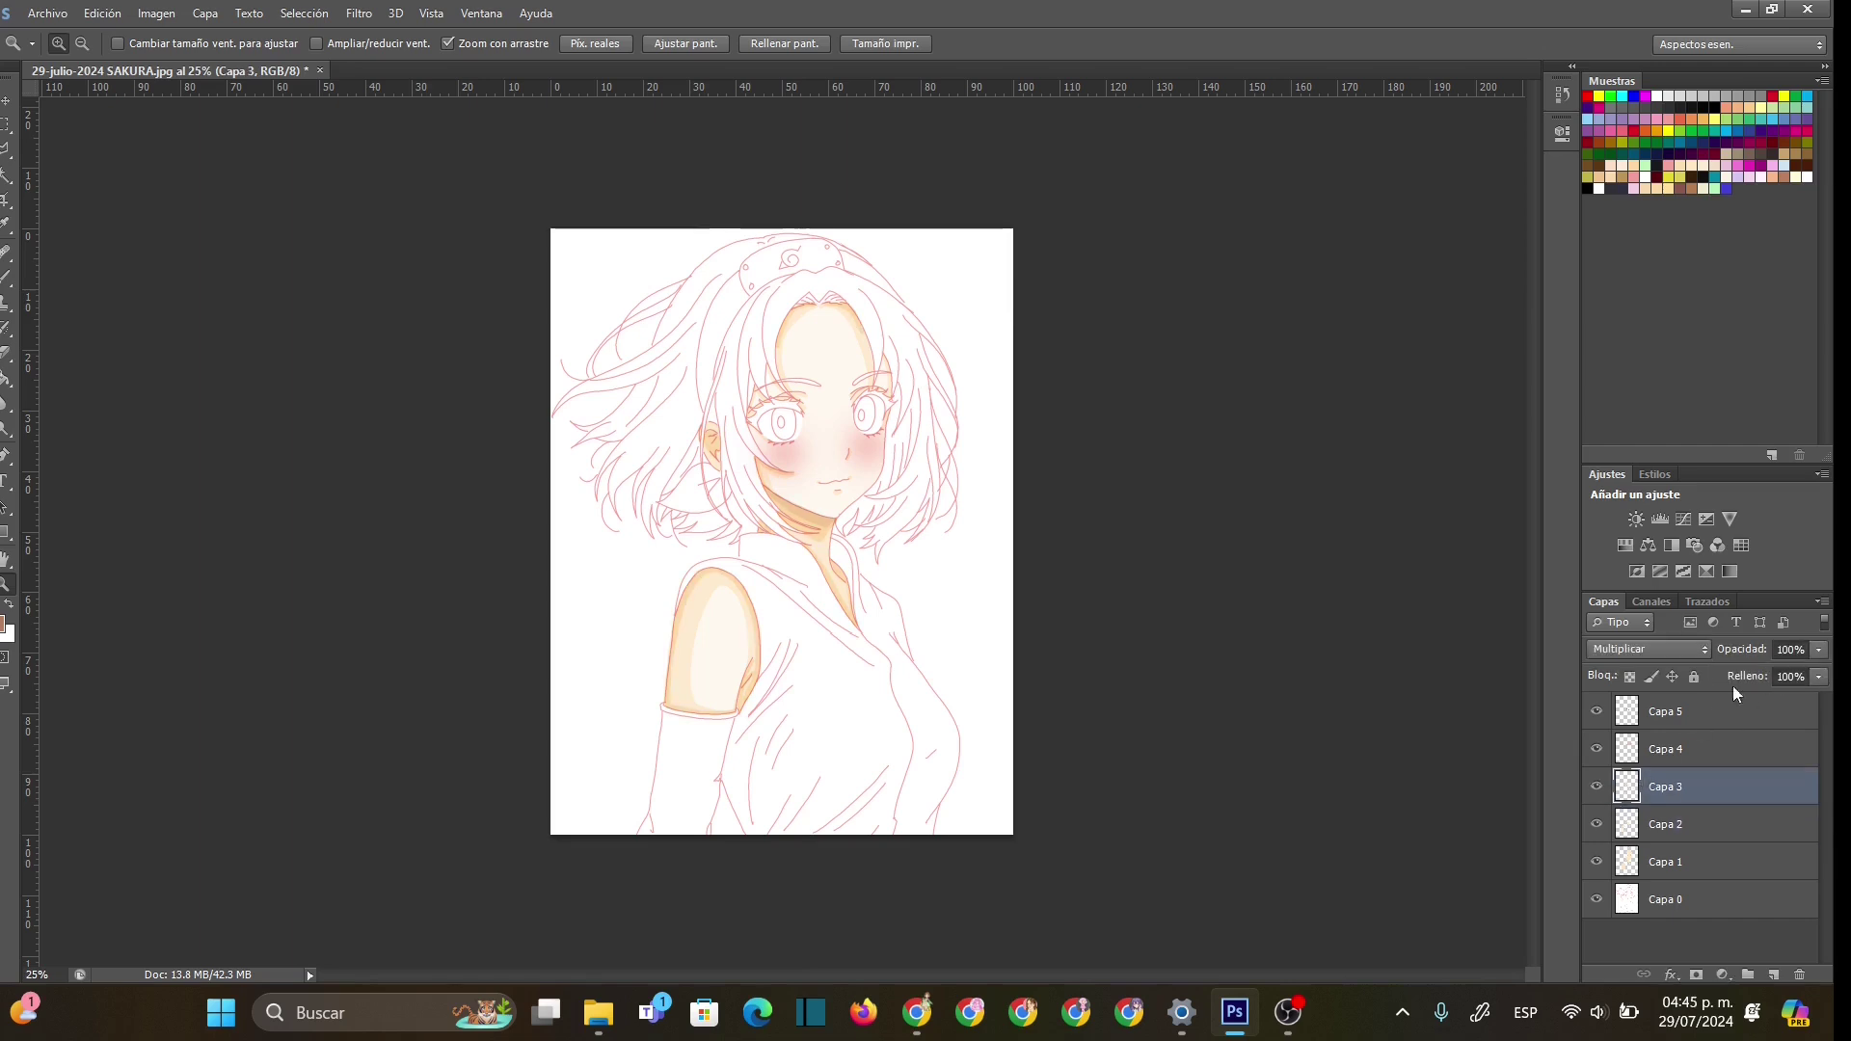
click(1819, 650)
click(1596, 713)
click(1600, 712)
click(1644, 725)
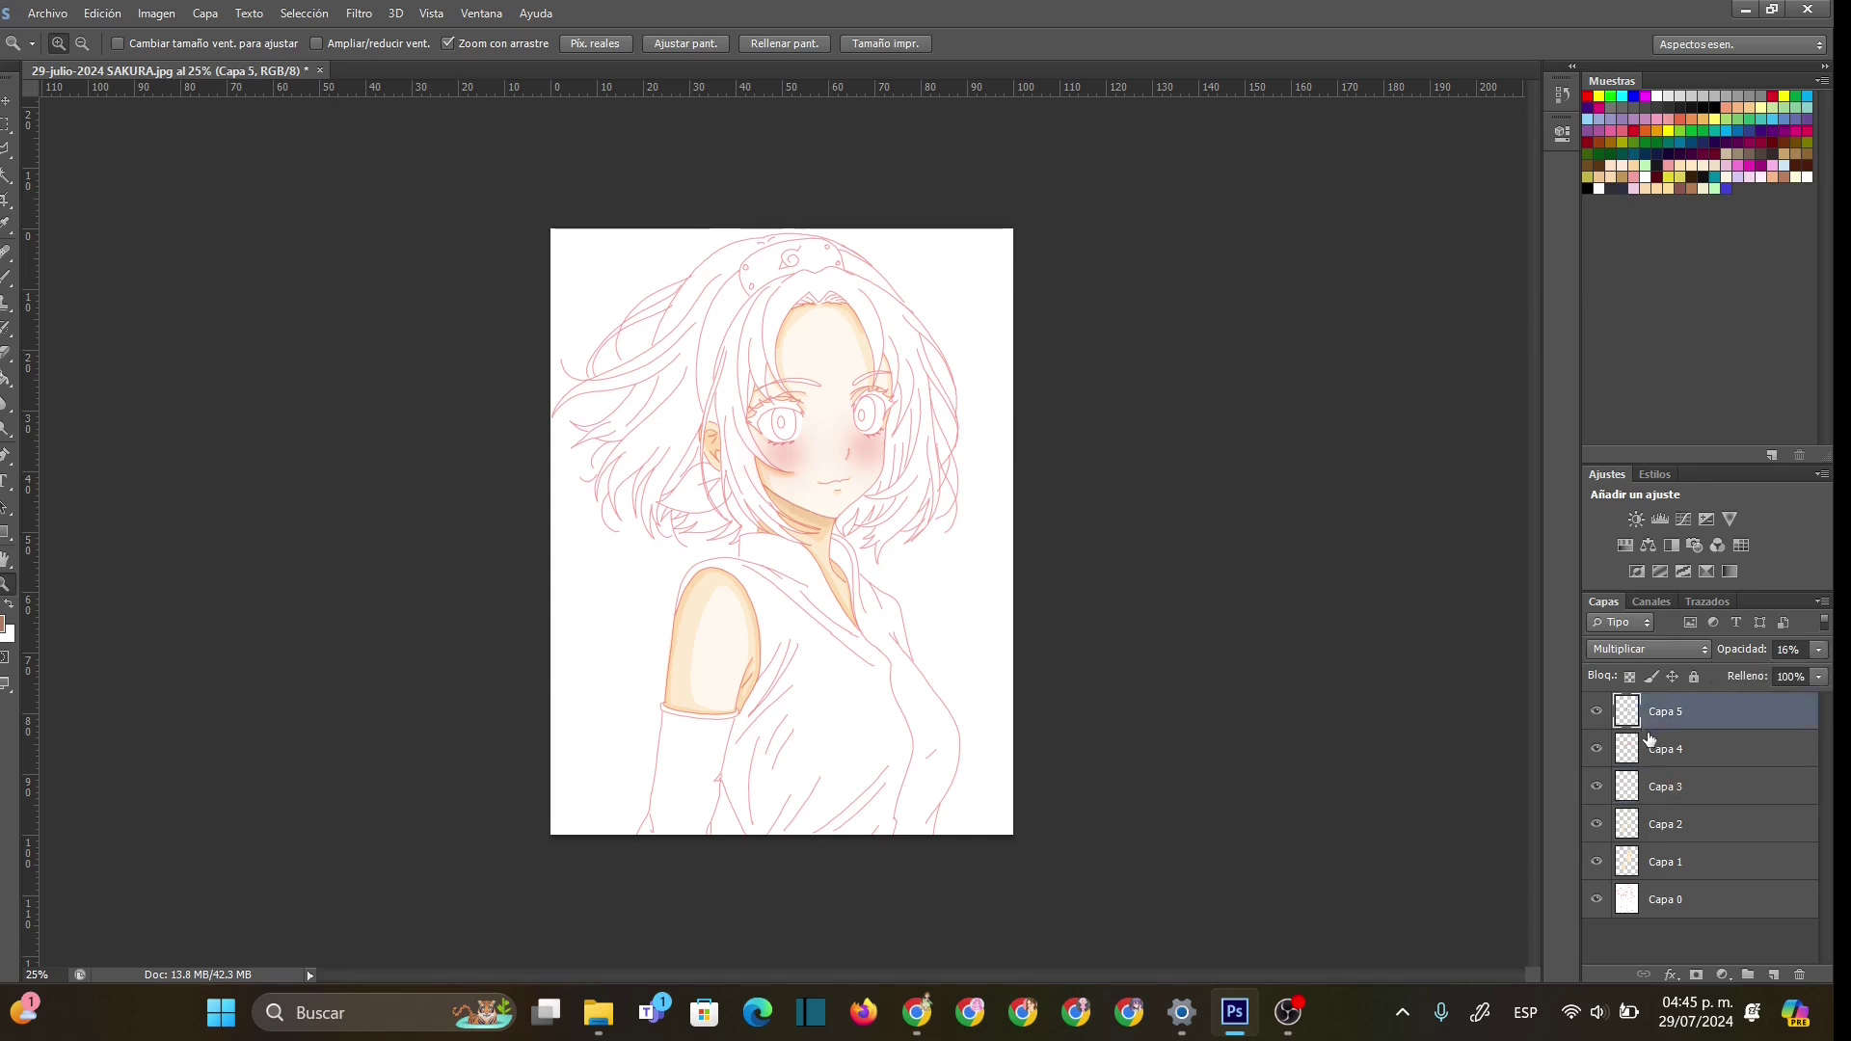
click(1596, 750)
click(1596, 750)
click(1644, 752)
- Add a layer above Capa 5 in Multiply (Multiplicar) mode and choose the pink swatch Muestra 15 for the hair
click(1687, 723)
click(1773, 975)
click(1697, 649)
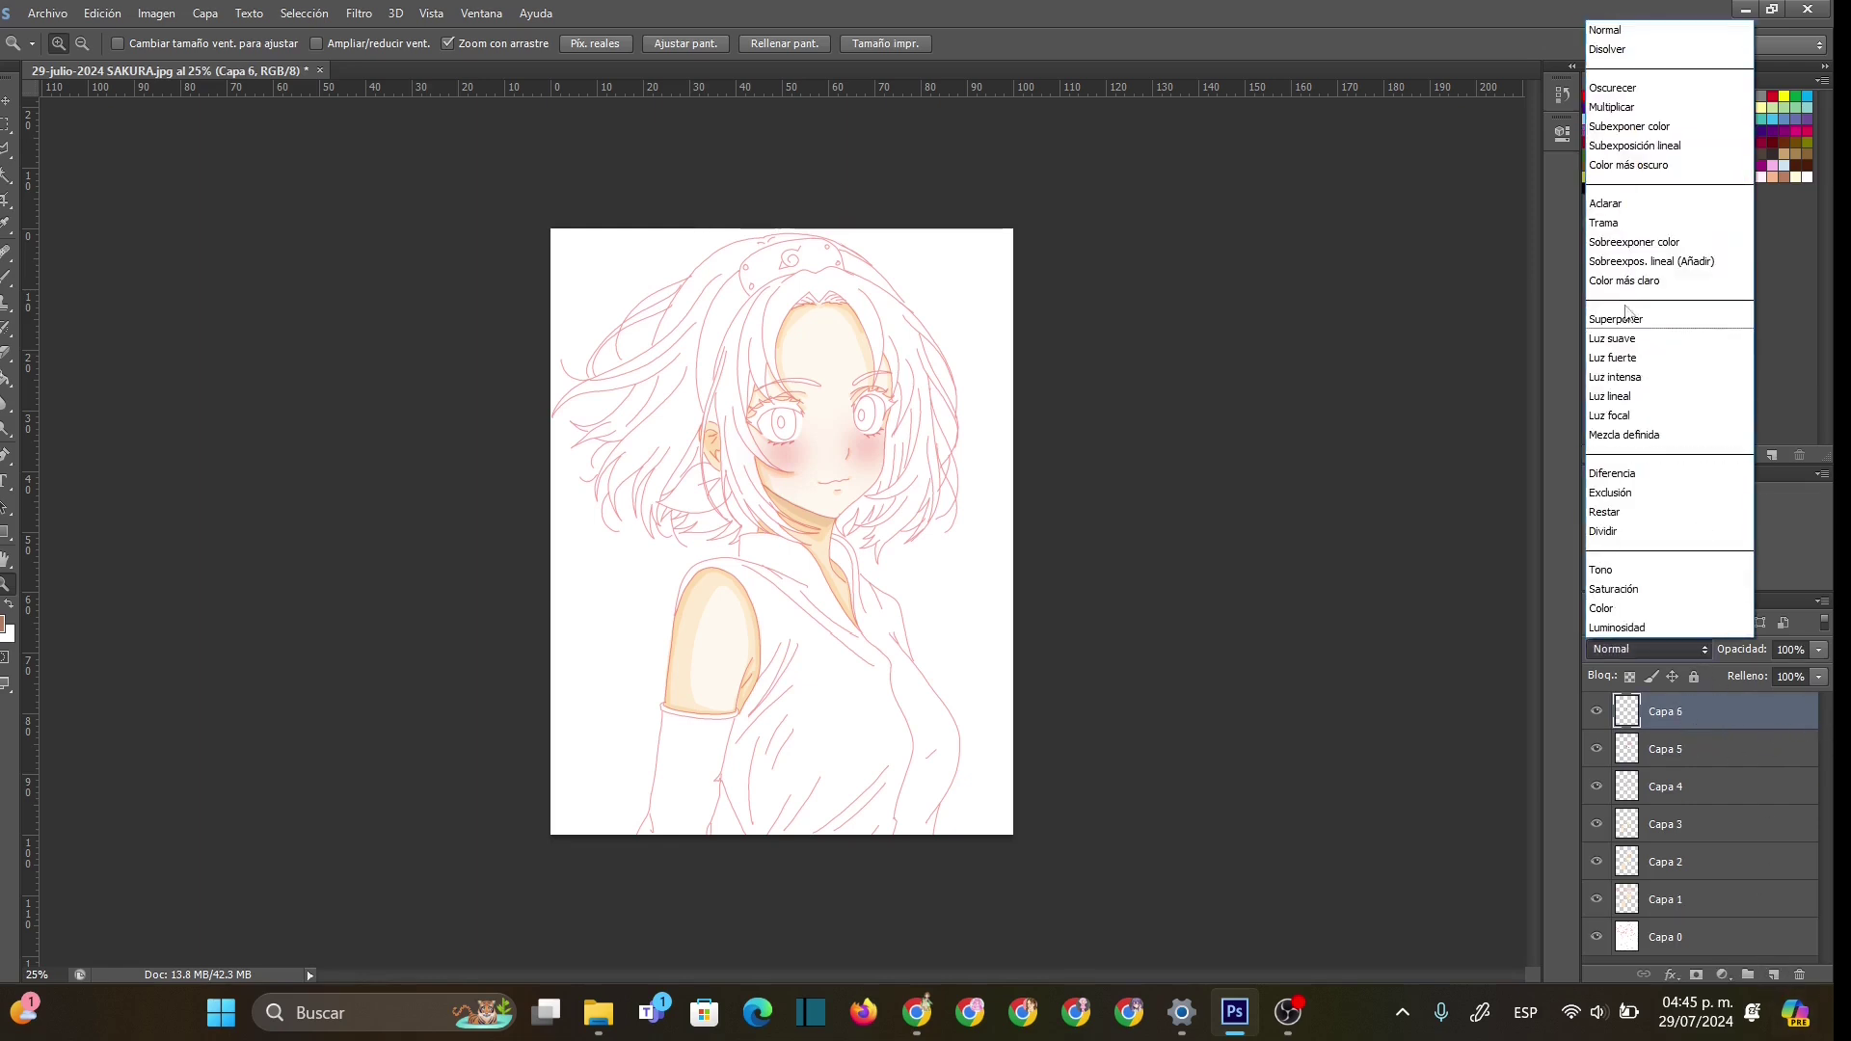
click(1619, 107)
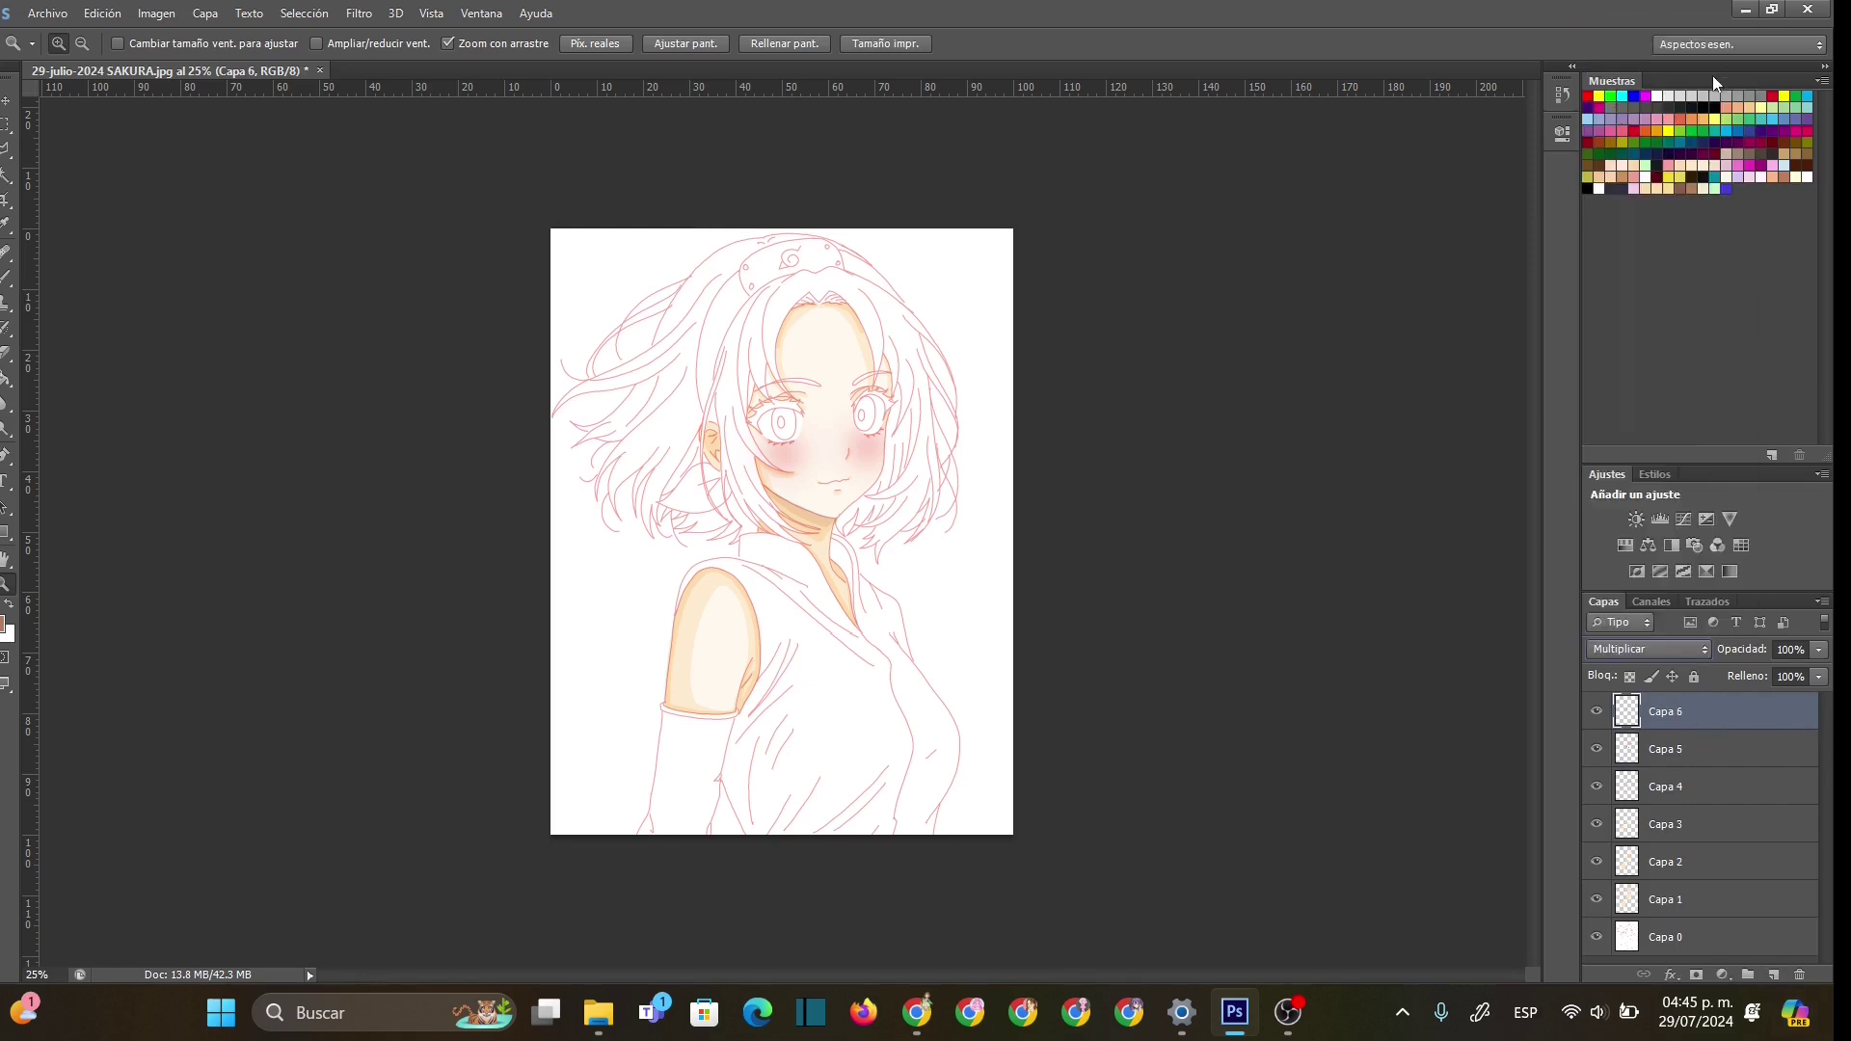
double_click(1771, 166)
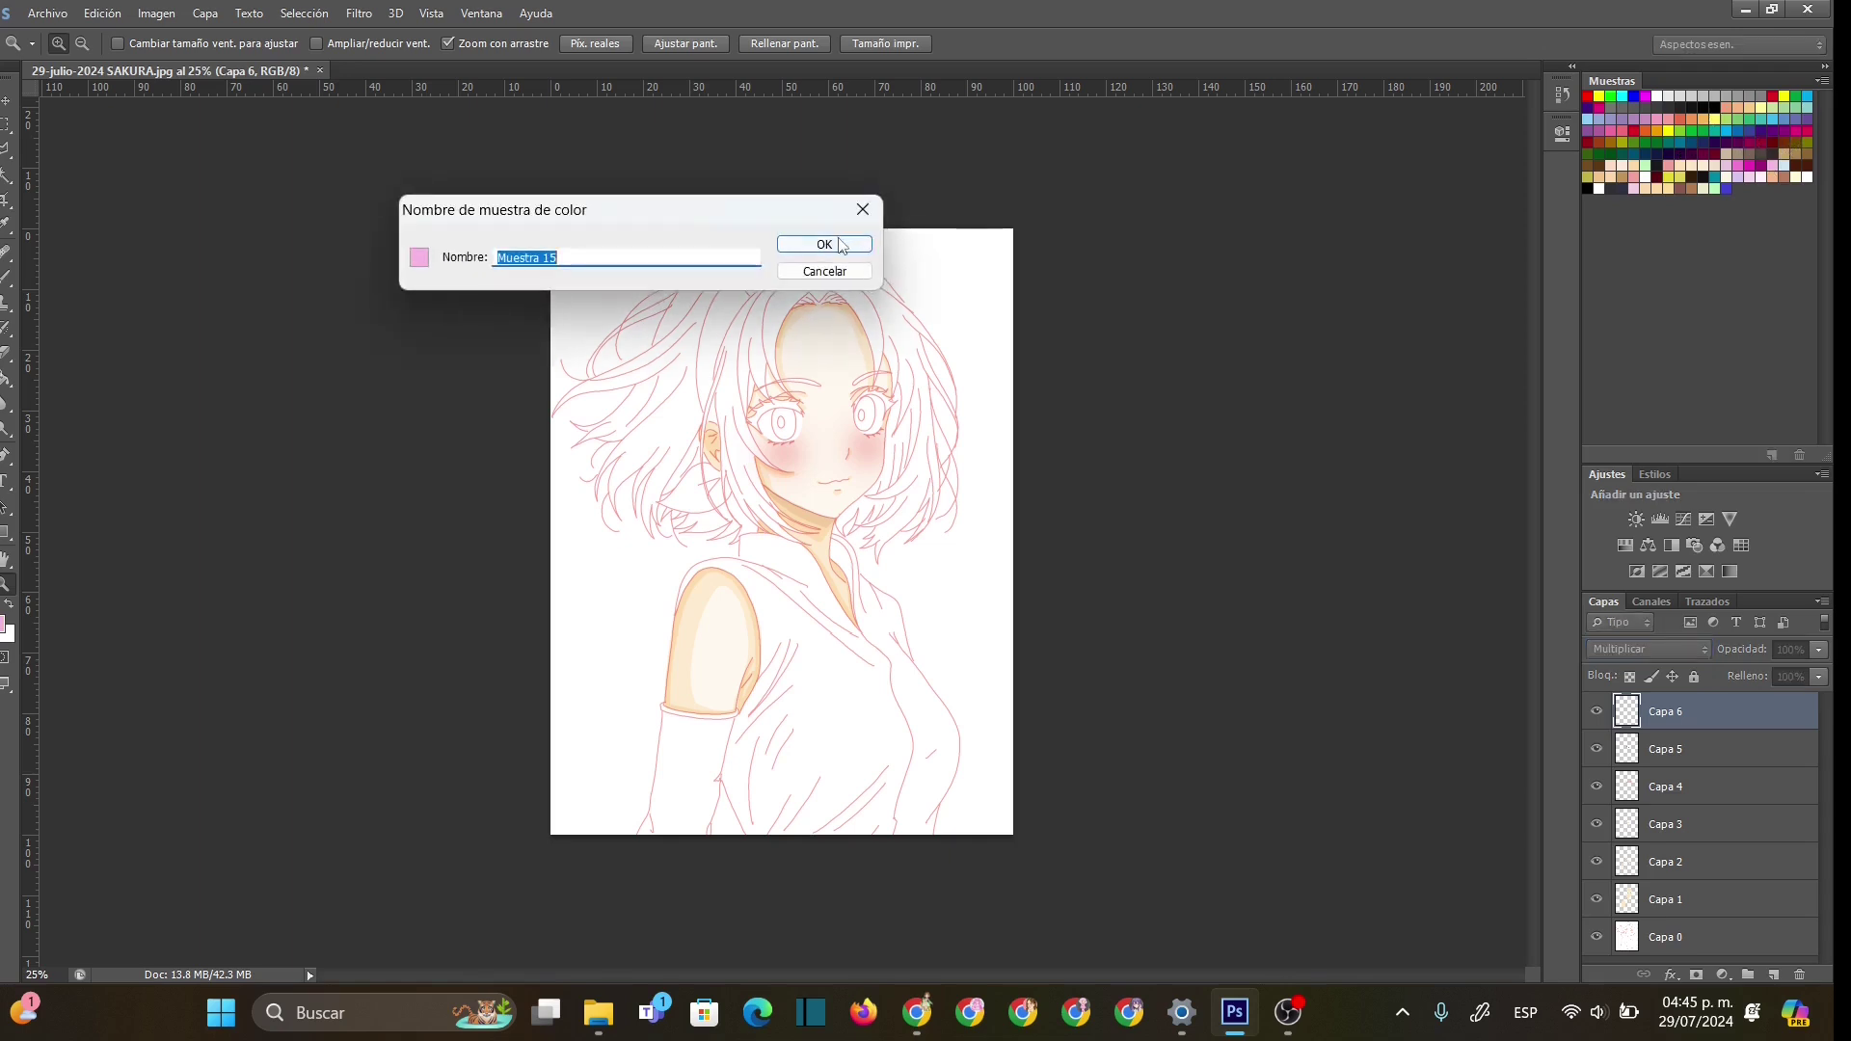
click(839, 245)
- Paint a first pink patch on the hair behind the ear with a 77 px brush and set the layer's opacity to 60%
click(7, 278)
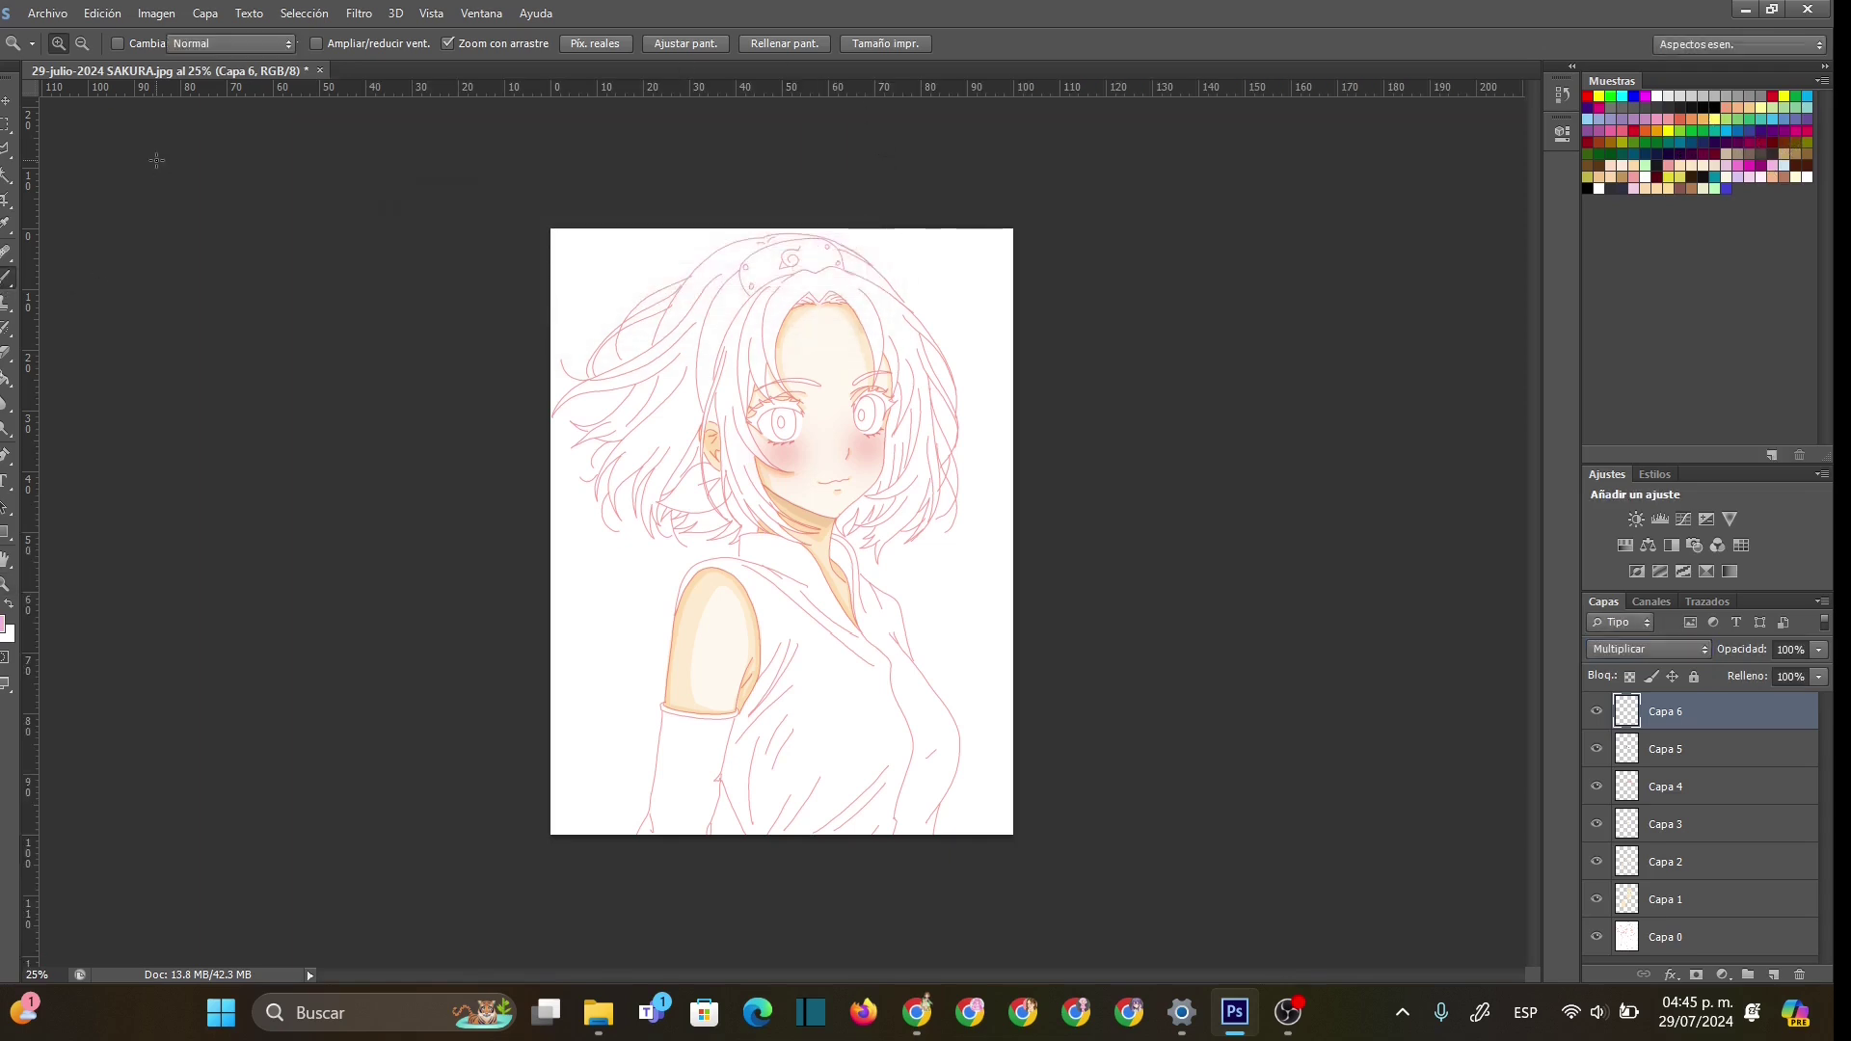
right_click(707, 419)
click(800, 463)
mouse_move(686, 374)
mouse_down()
mouse_move(648, 425)
mouse_move(721, 330)
mouse_up()
click(1819, 650)
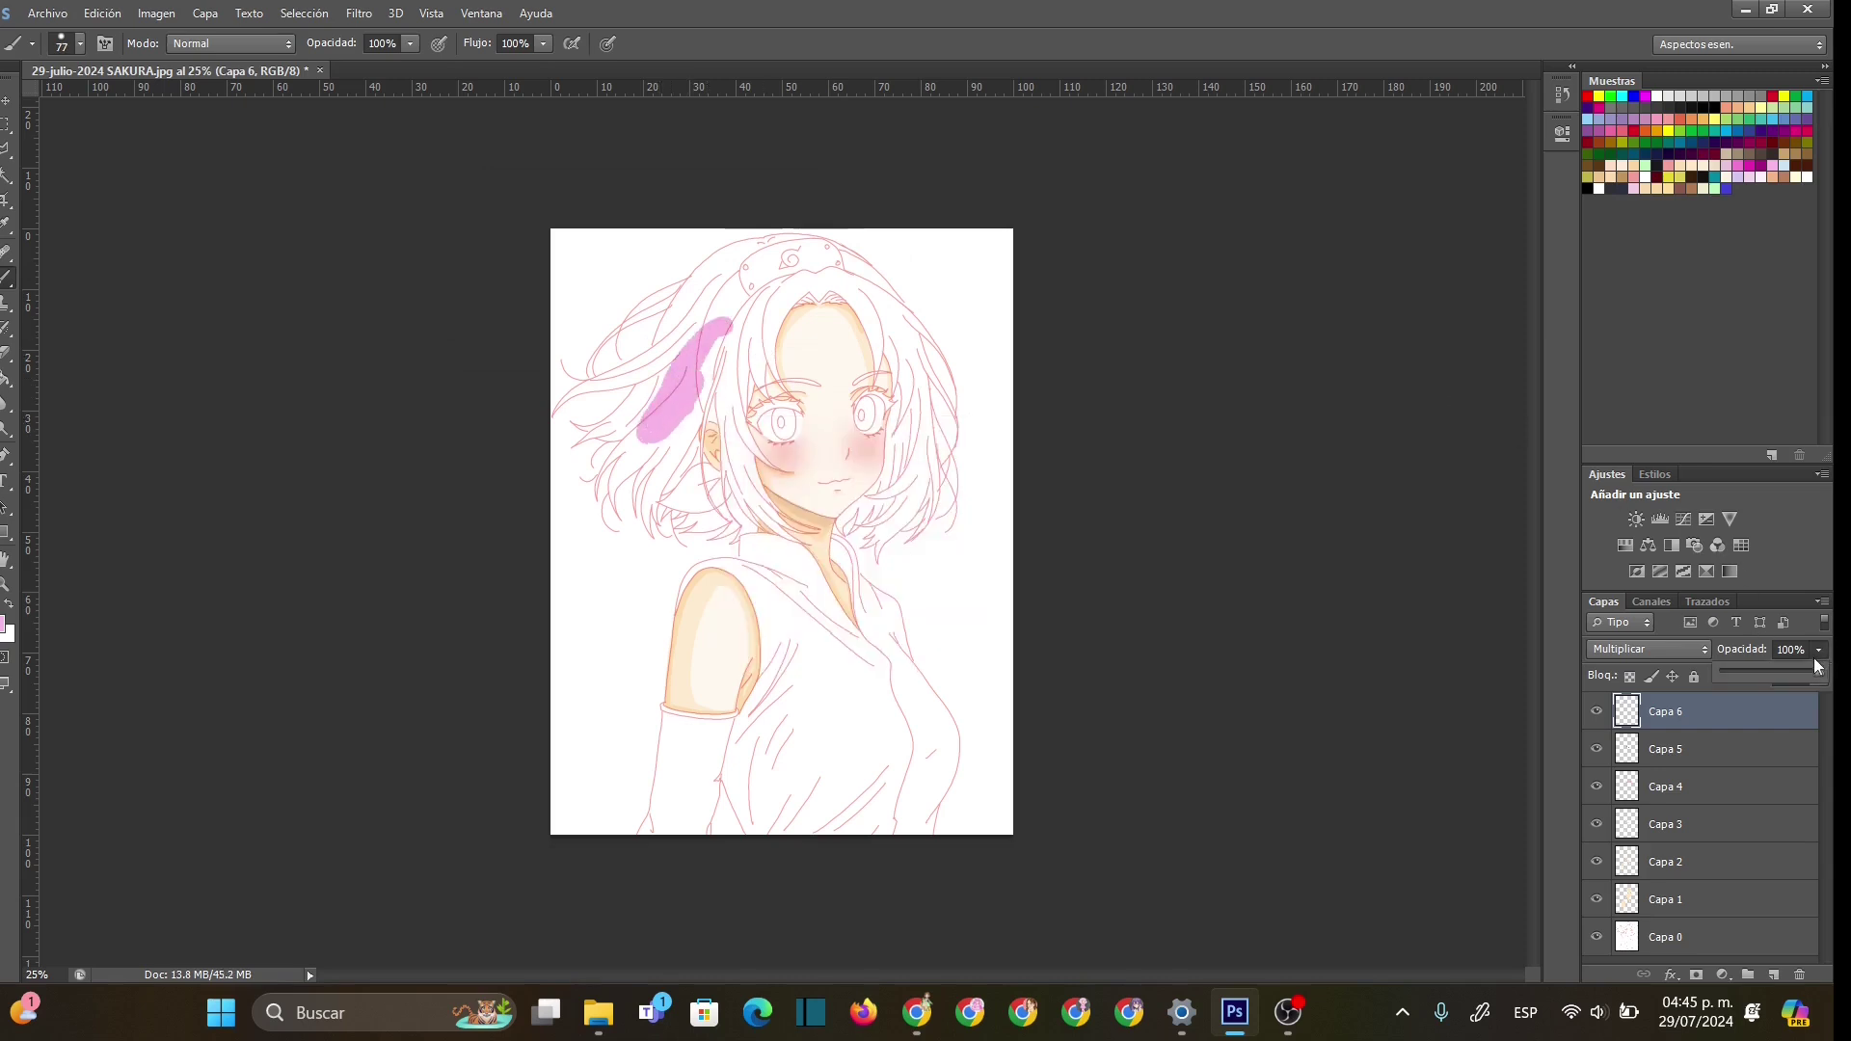
drag(1795, 673, 1783, 671)
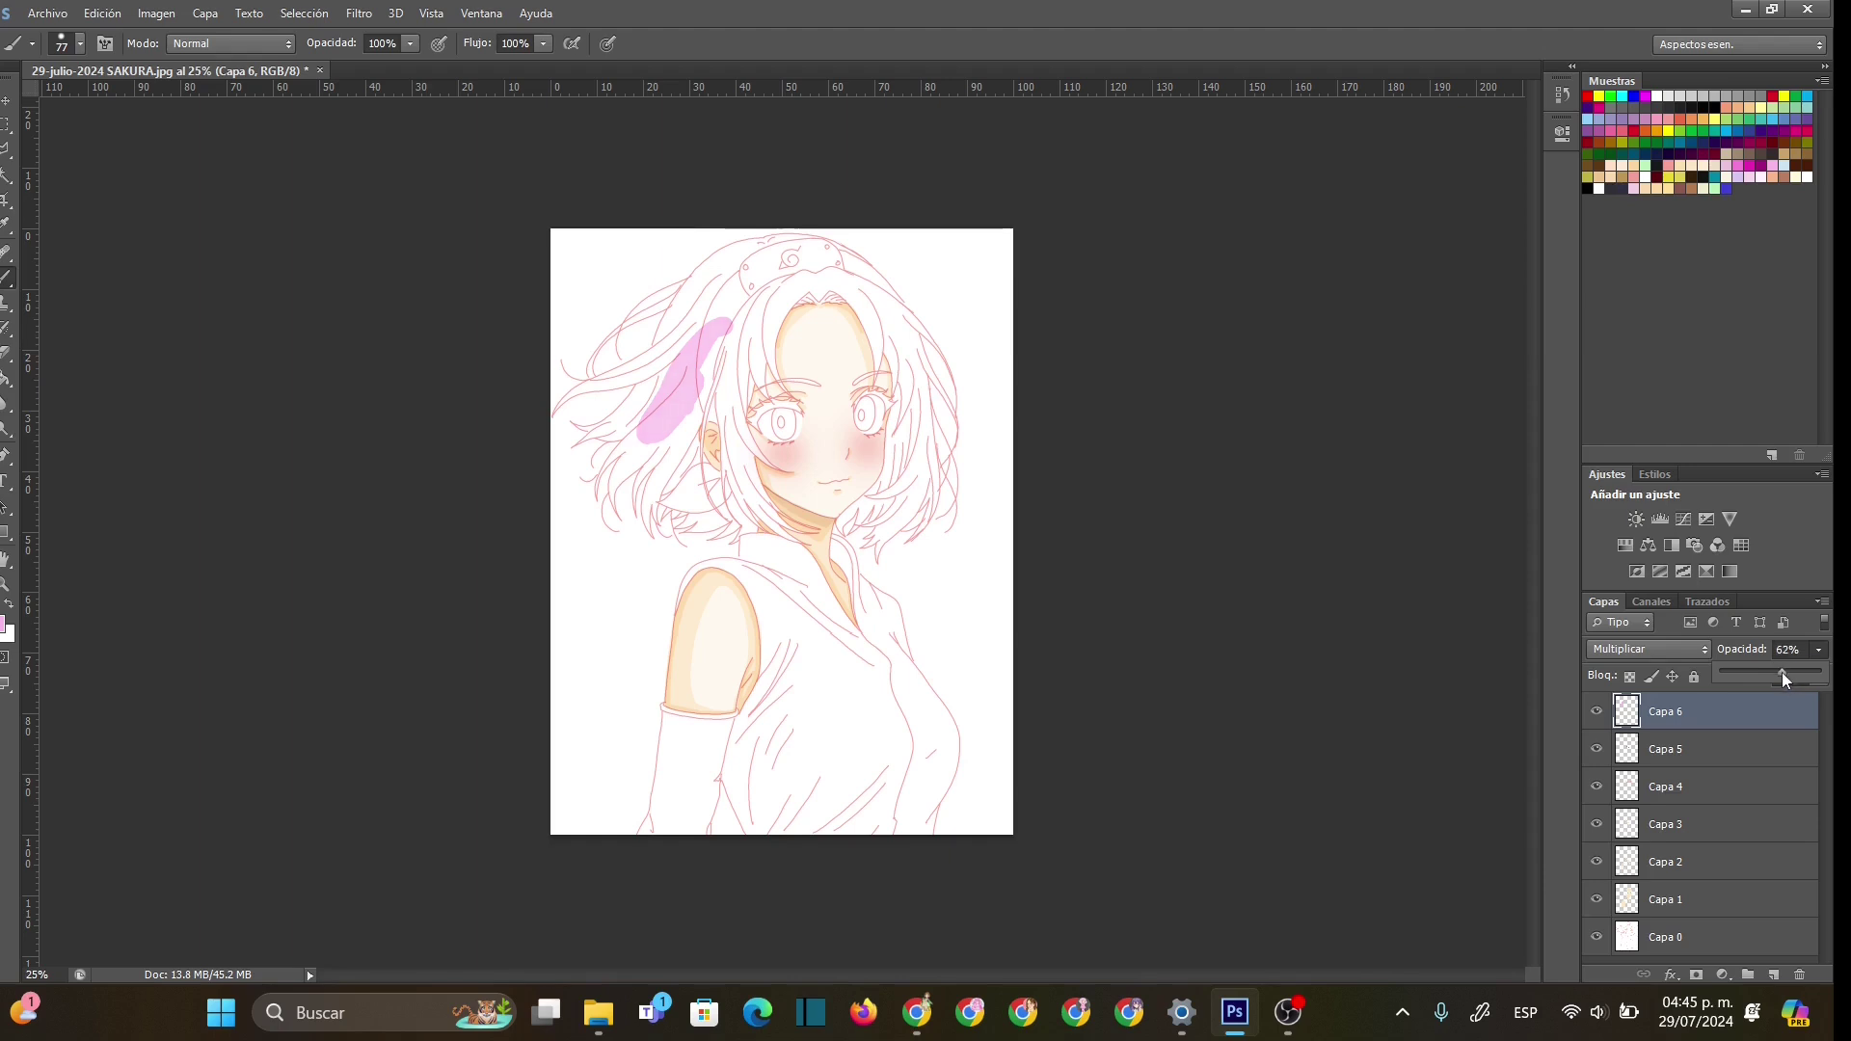
drag(1784, 674, 1782, 674)
- Block in the hair behind the headband and the front section up to the centre parting with broad pink strokes
mouse_move(715, 343)
mouse_down()
mouse_move(696, 388)
mouse_move(735, 307)
mouse_move(703, 280)
mouse_move(755, 336)
mouse_move(719, 371)
mouse_move(739, 324)
mouse_move(718, 280)
mouse_move(684, 373)
mouse_move(737, 252)
mouse_move(692, 293)
mouse_move(627, 457)
mouse_move(681, 404)
mouse_move(671, 468)
mouse_move(687, 409)
mouse_move(718, 375)
mouse_move(730, 407)
mouse_move(751, 330)
mouse_move(734, 405)
mouse_move(799, 281)
mouse_move(745, 340)
mouse_move(764, 309)
mouse_move(802, 316)
mouse_move(813, 290)
mouse_move(778, 303)
mouse_move(840, 288)
mouse_up()
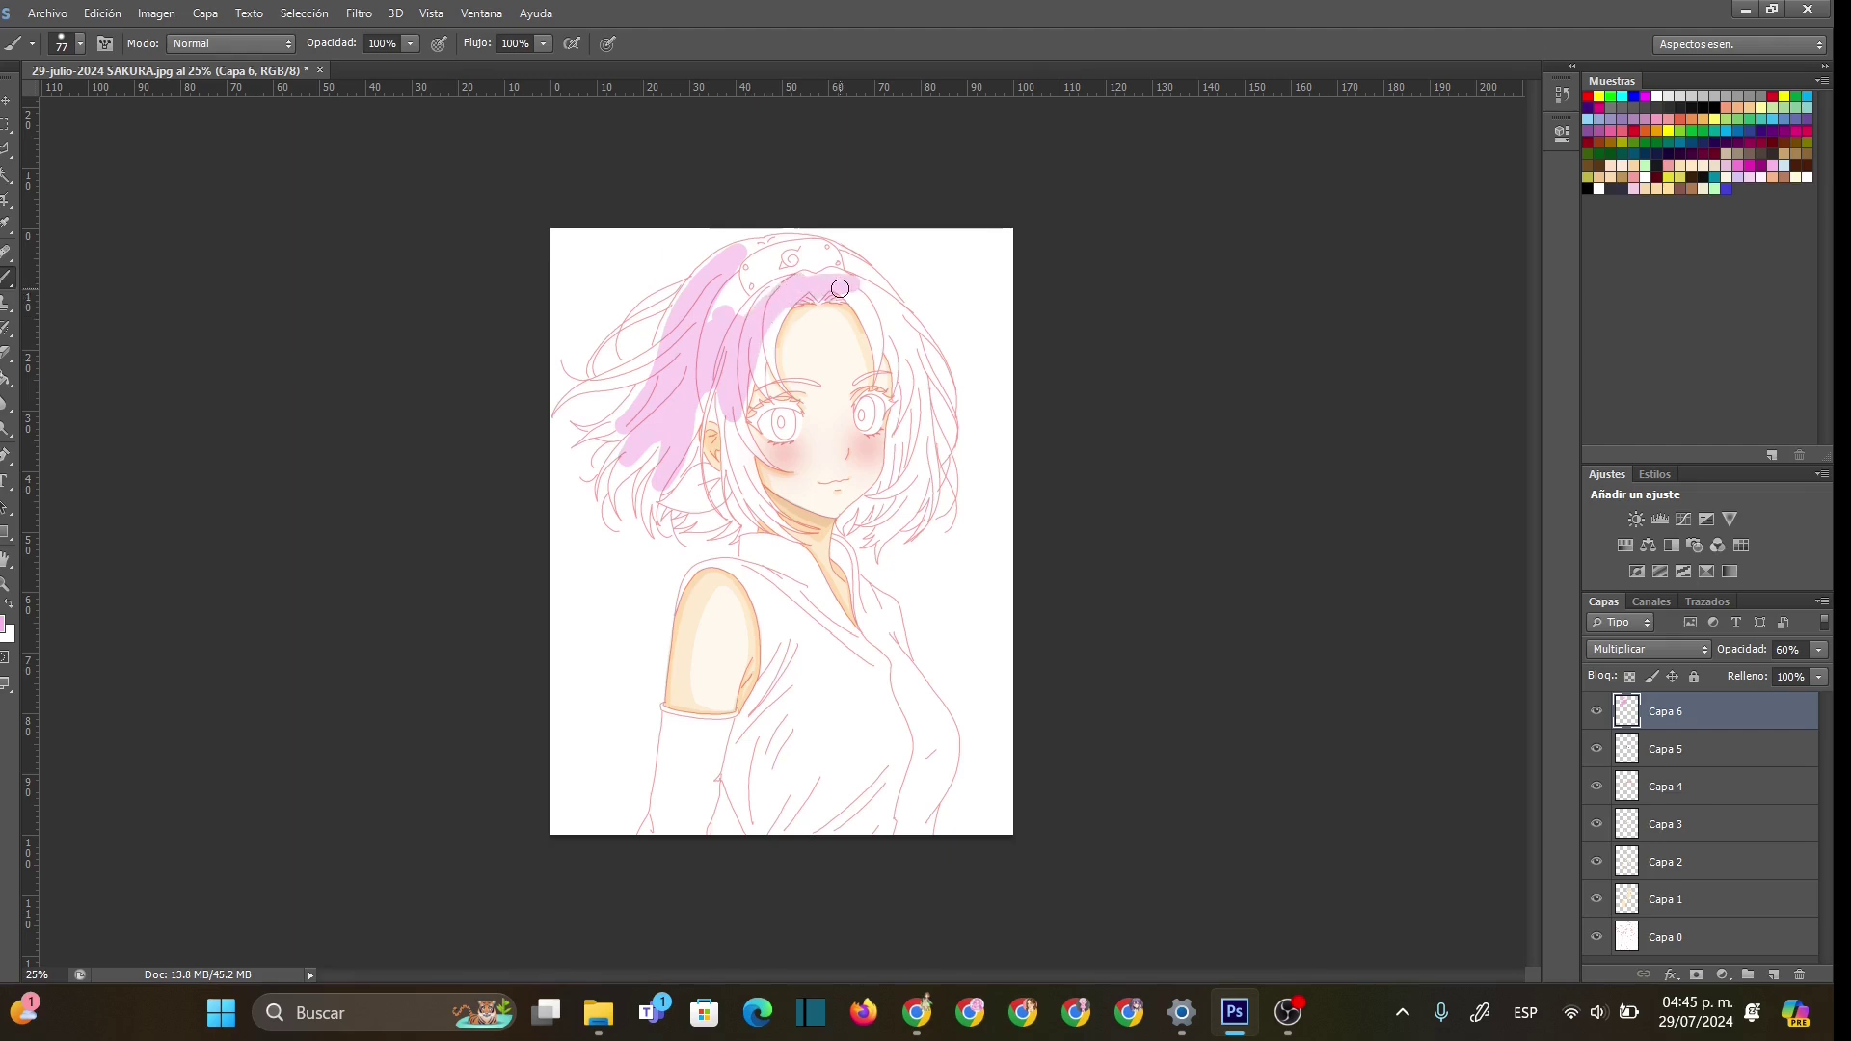
- Erase the pink spilled onto the headband's strap beside the front hair, finishing with a 39 px eraser
click(5, 584)
click(779, 318)
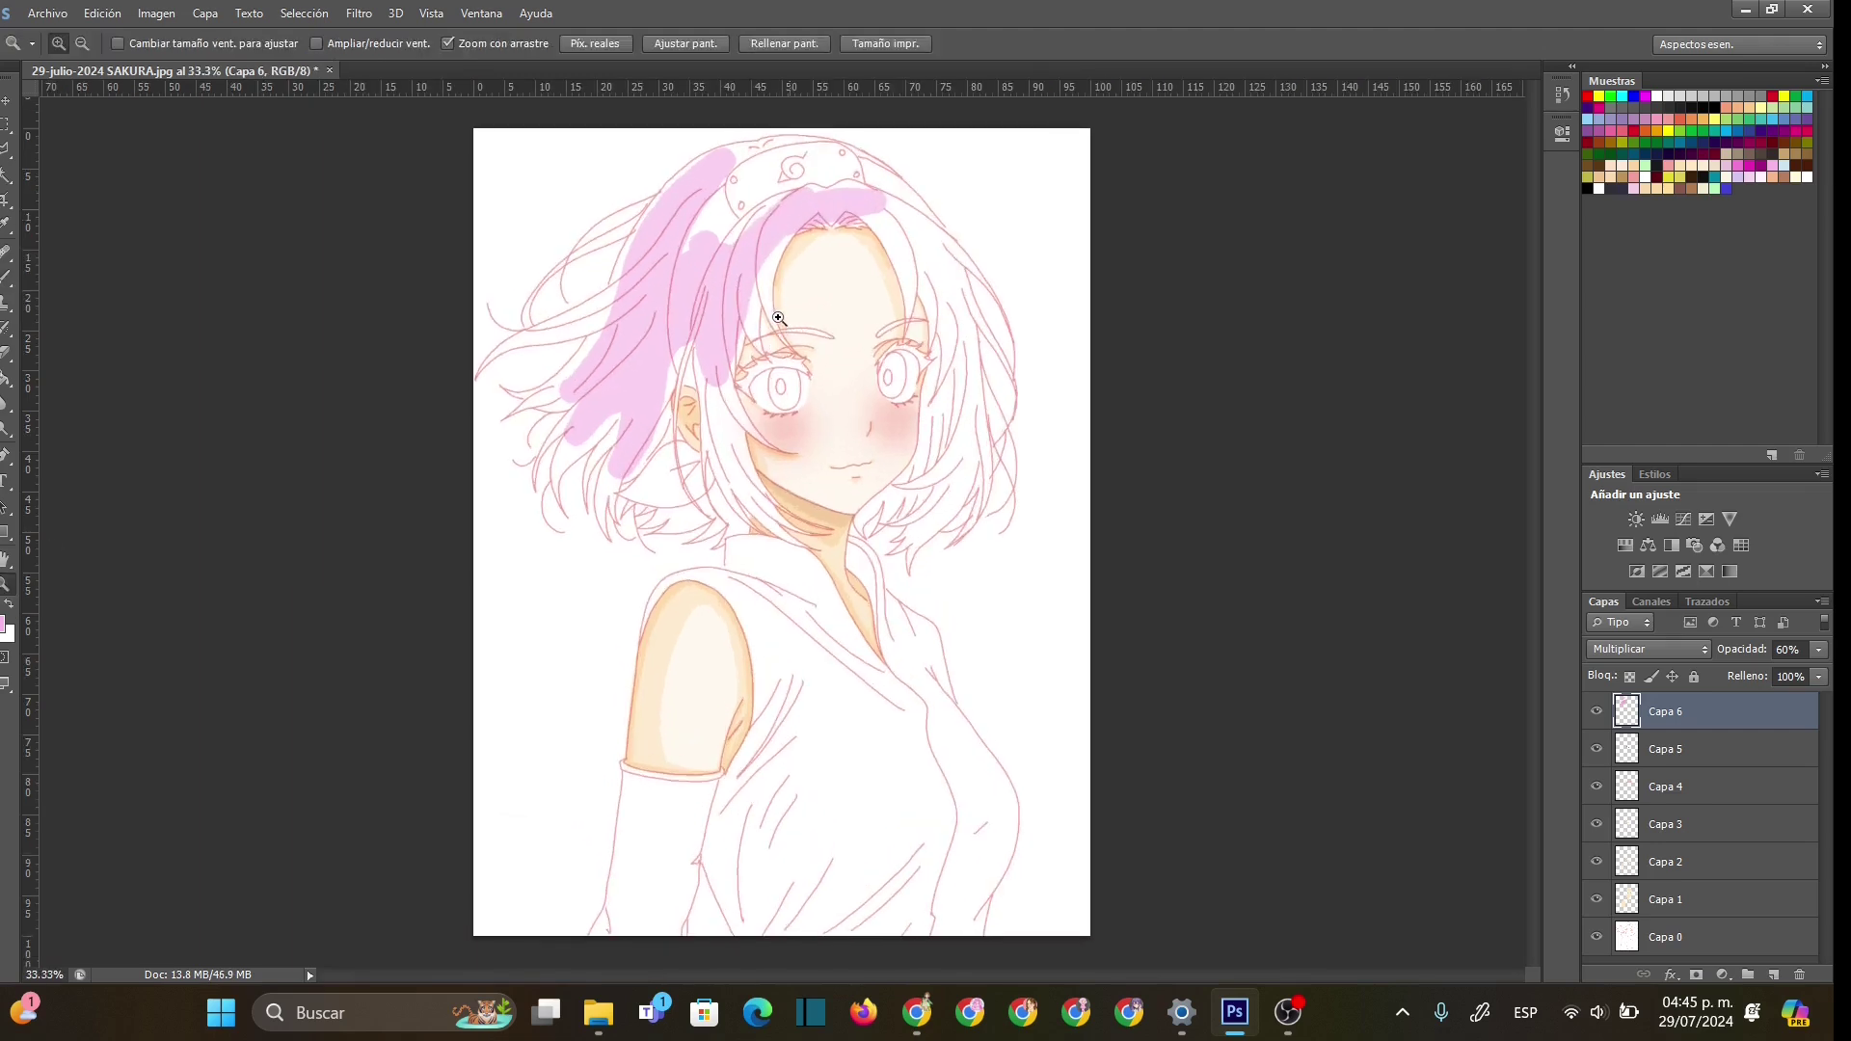
click(779, 318)
drag(1536, 441, 1540, 403)
click(6, 352)
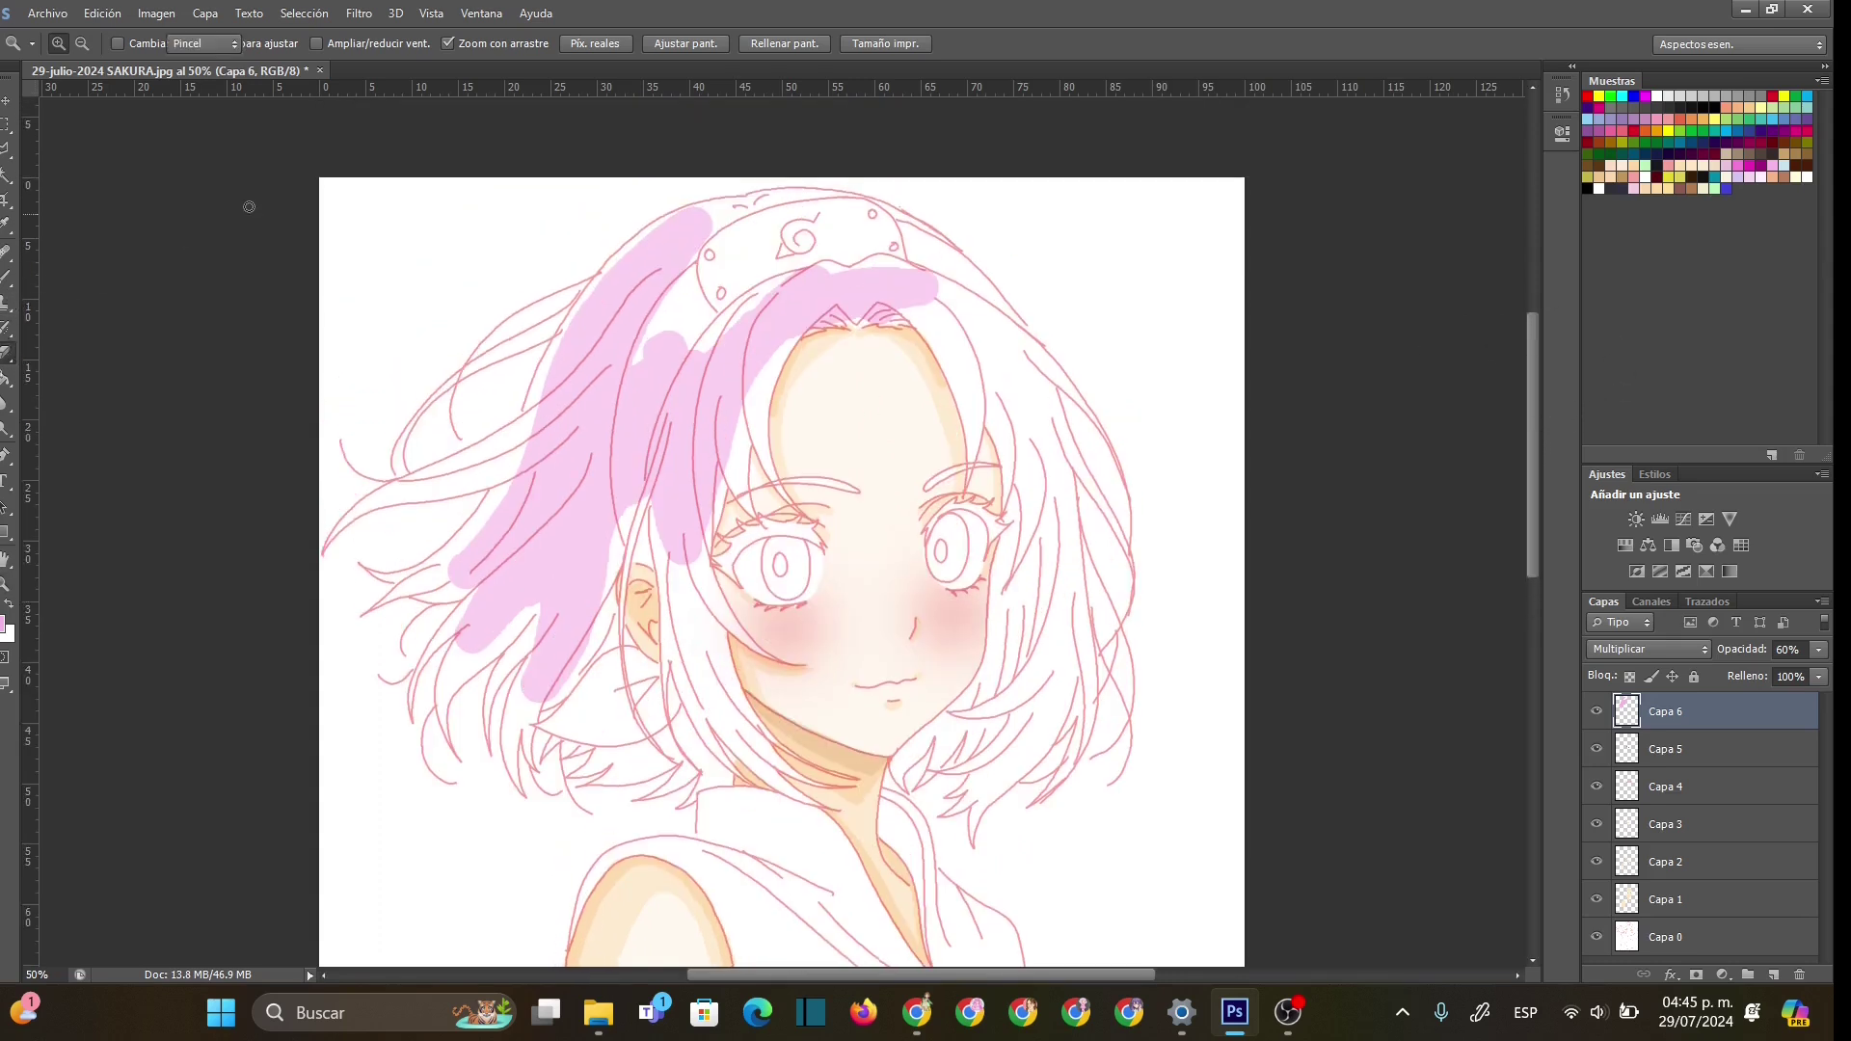
right_click(729, 287)
drag(691, 338, 640, 493)
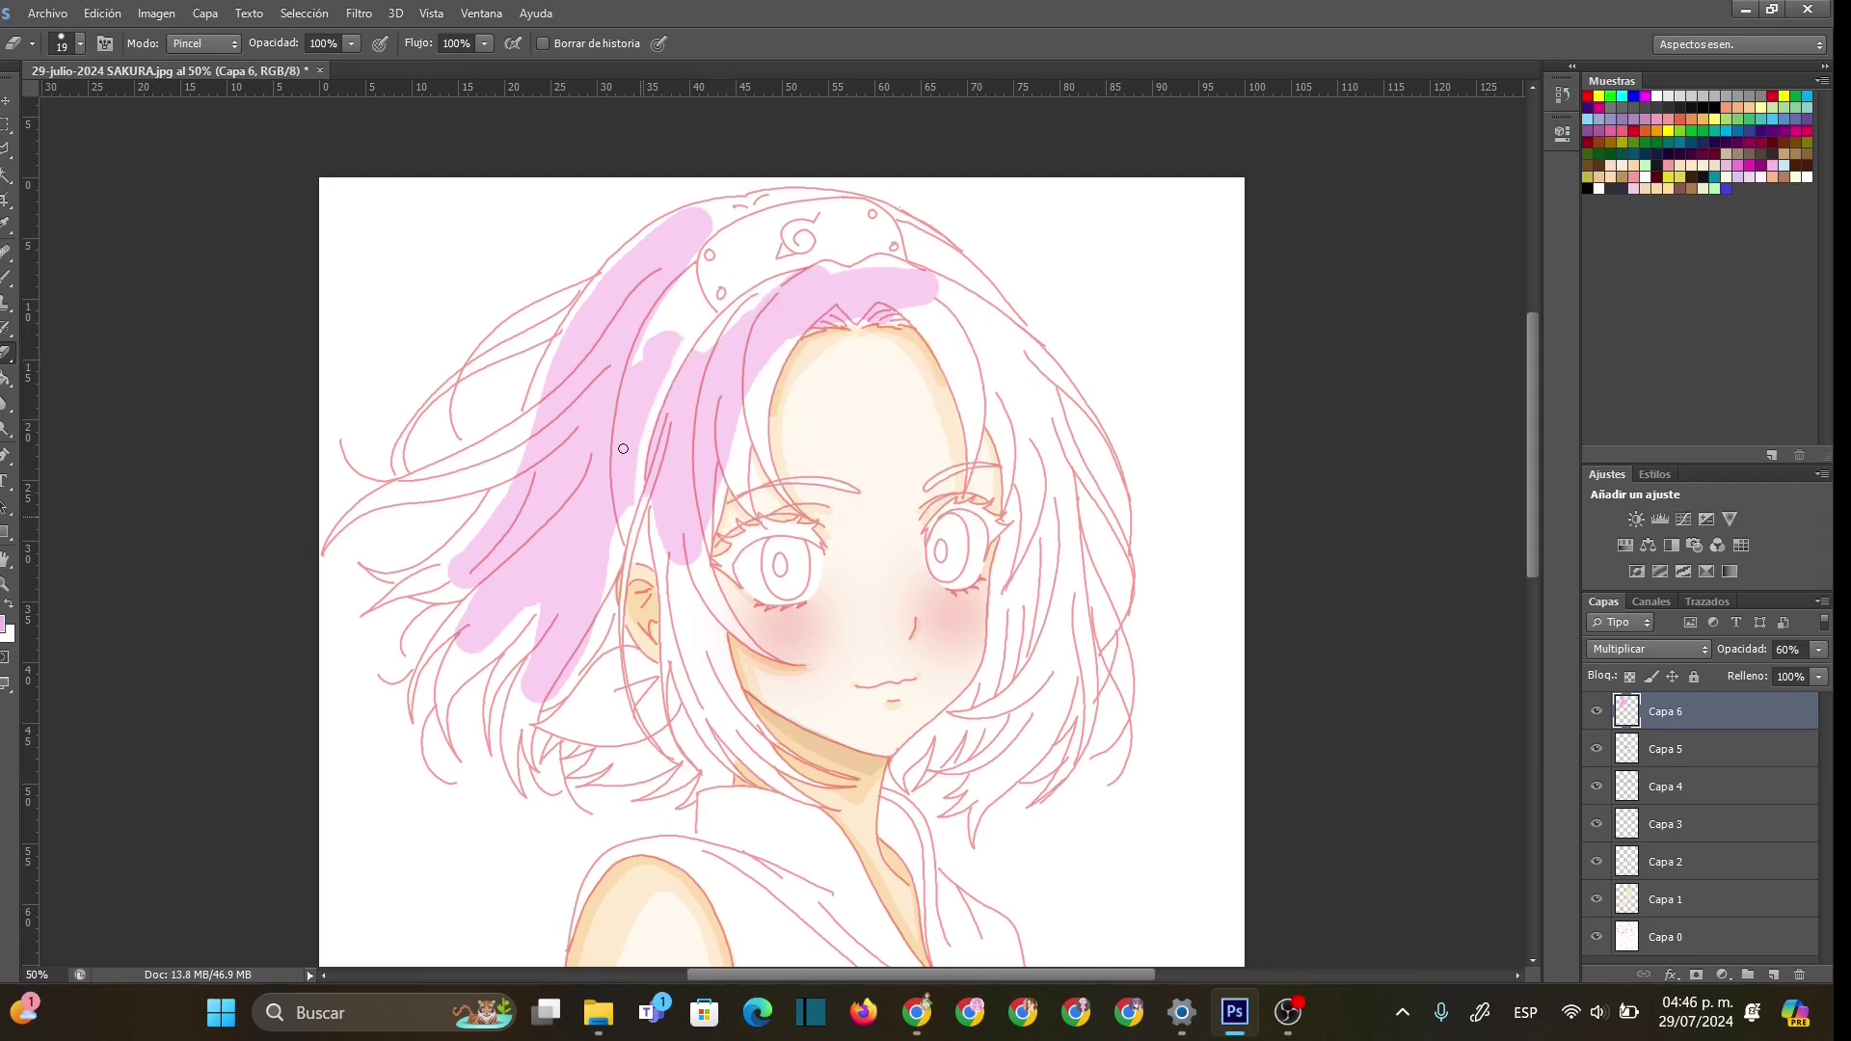
mouse_move(700, 267)
mouse_down()
mouse_move(641, 341)
mouse_move(618, 475)
mouse_up()
right_click(676, 379)
click(729, 427)
drag(671, 330, 635, 531)
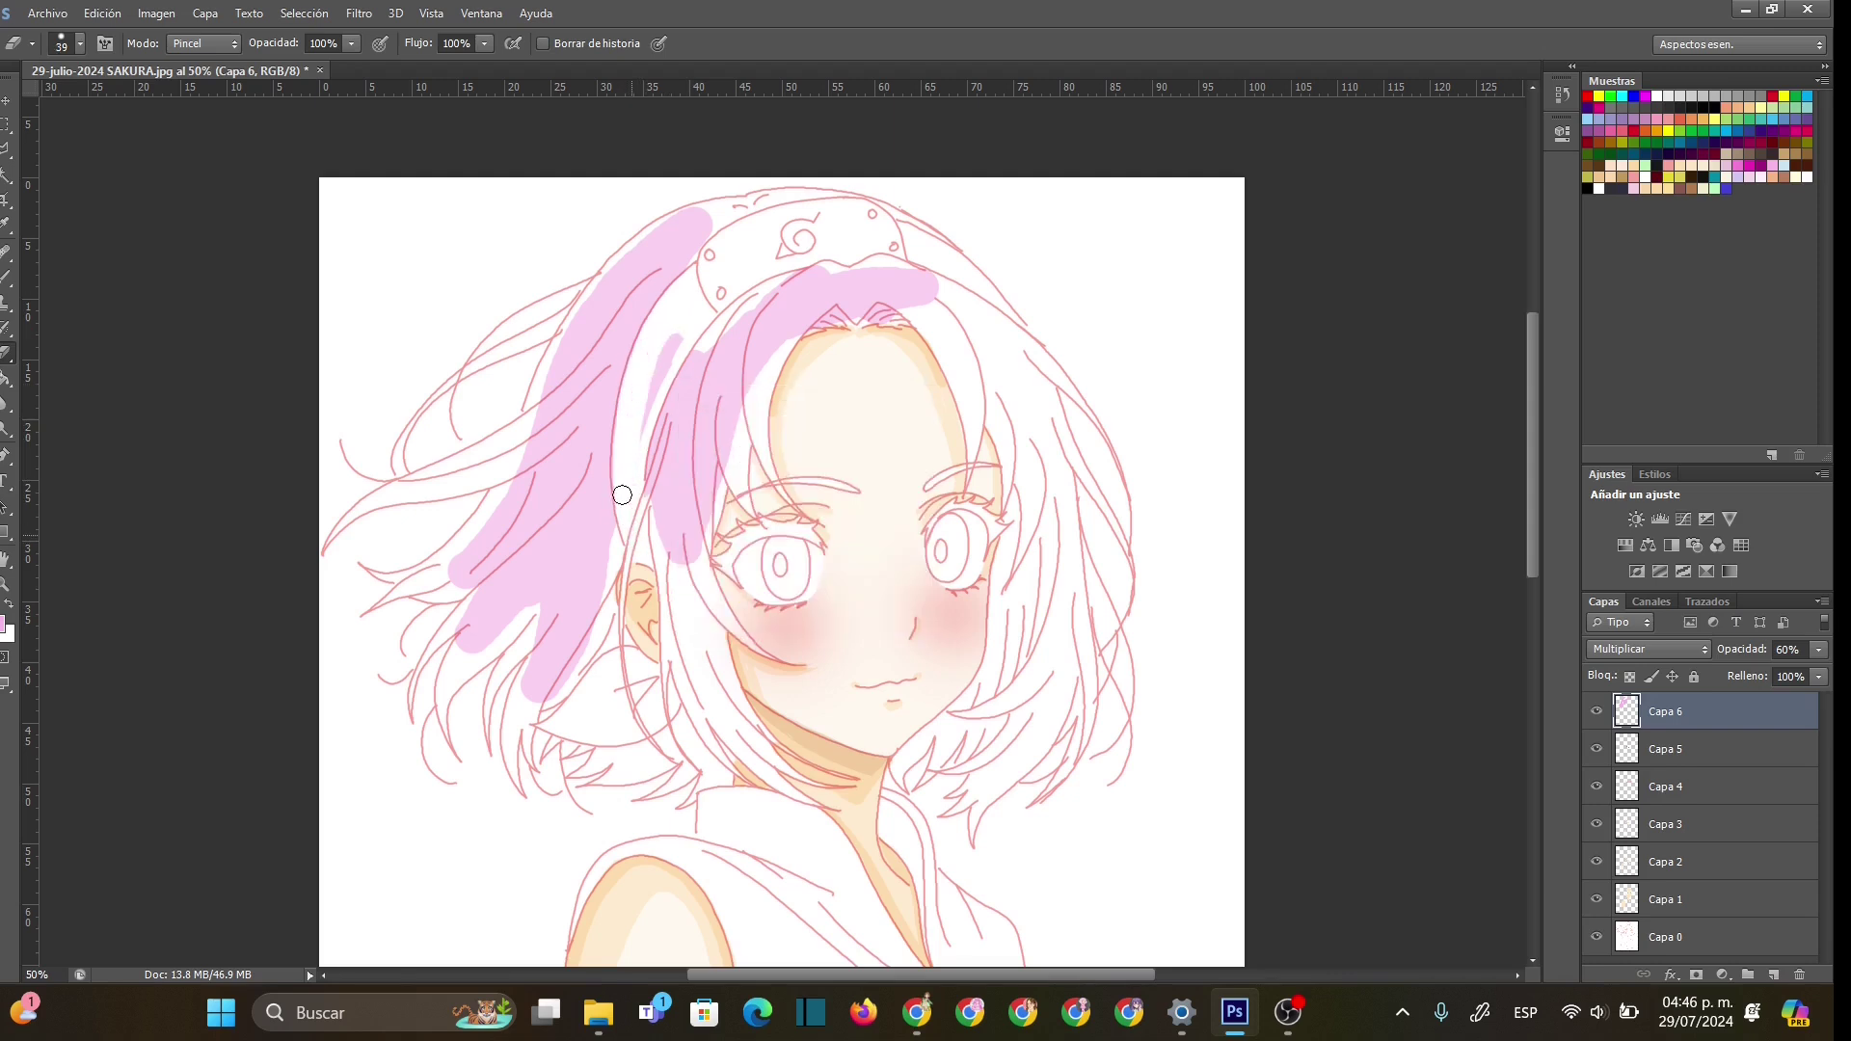
drag(675, 339, 648, 419)
- Paint the crown, the outer edge of the back hair and the thin curved loose strand pink with a 14 px brush
click(8, 284)
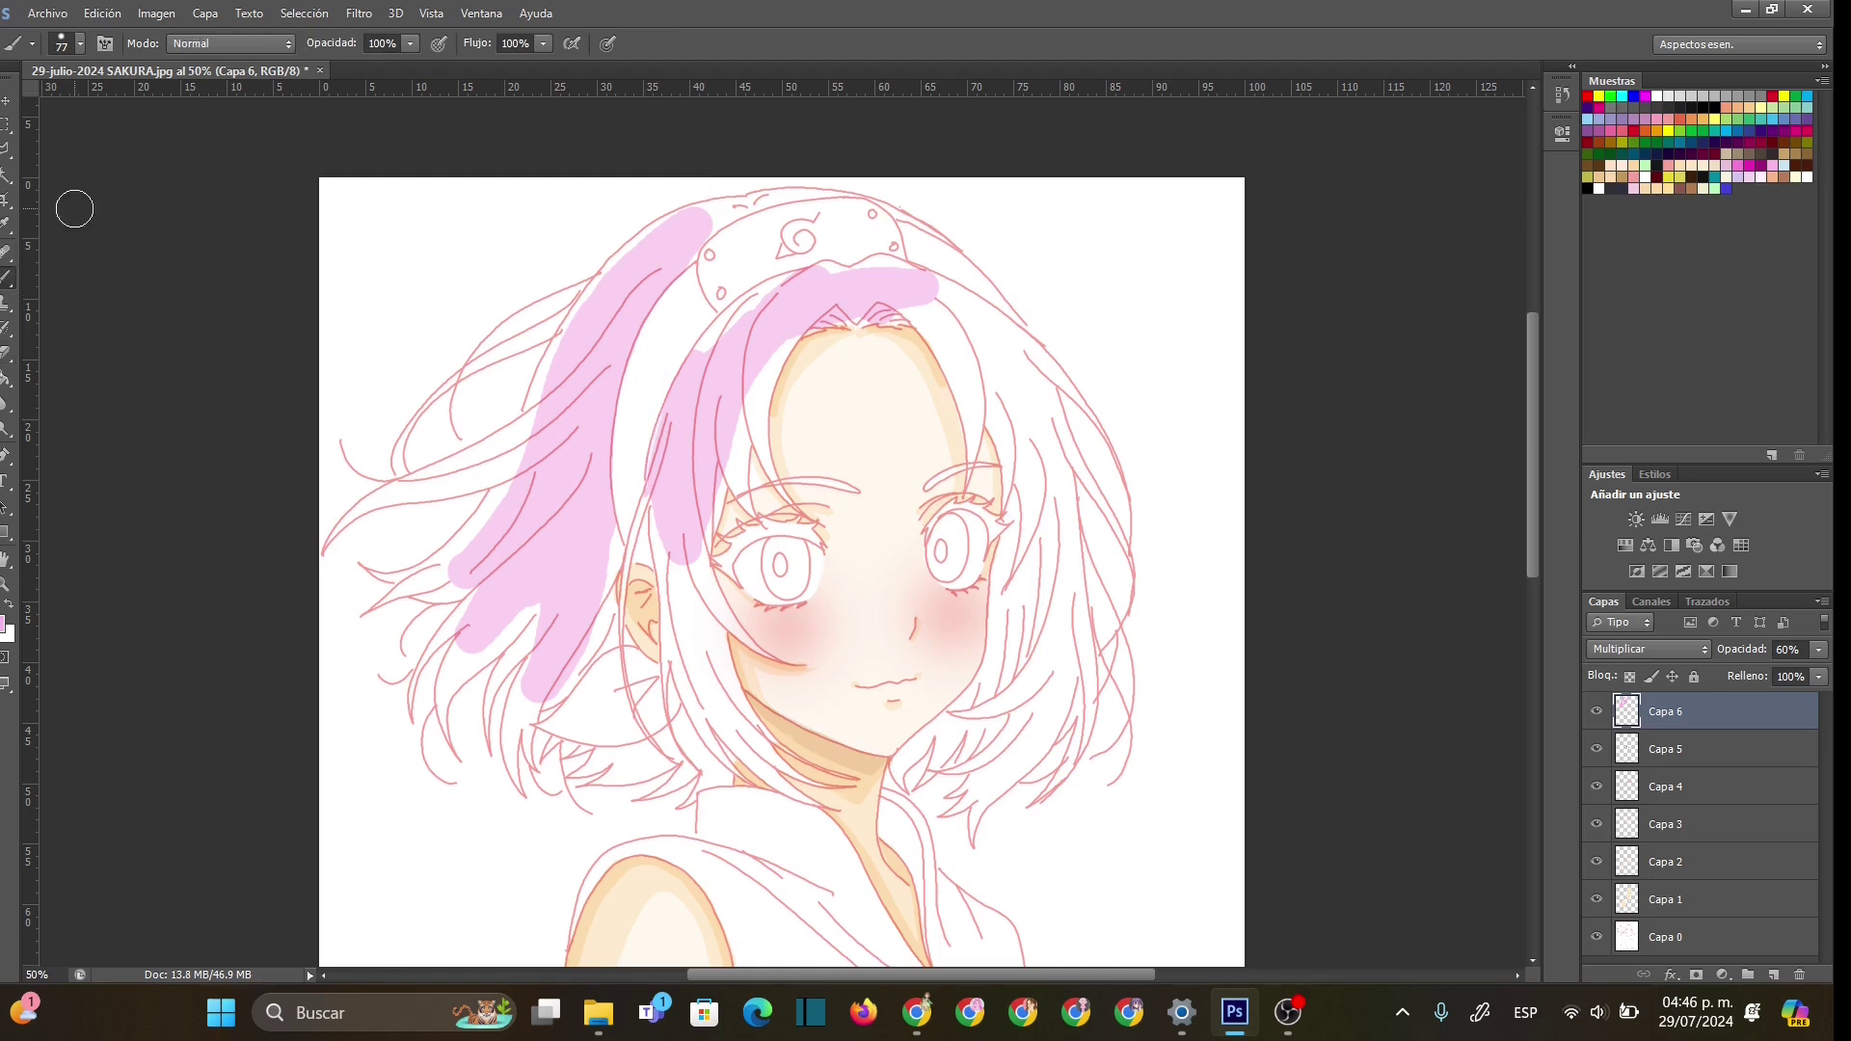
right_click(689, 252)
drag(725, 303, 717, 297)
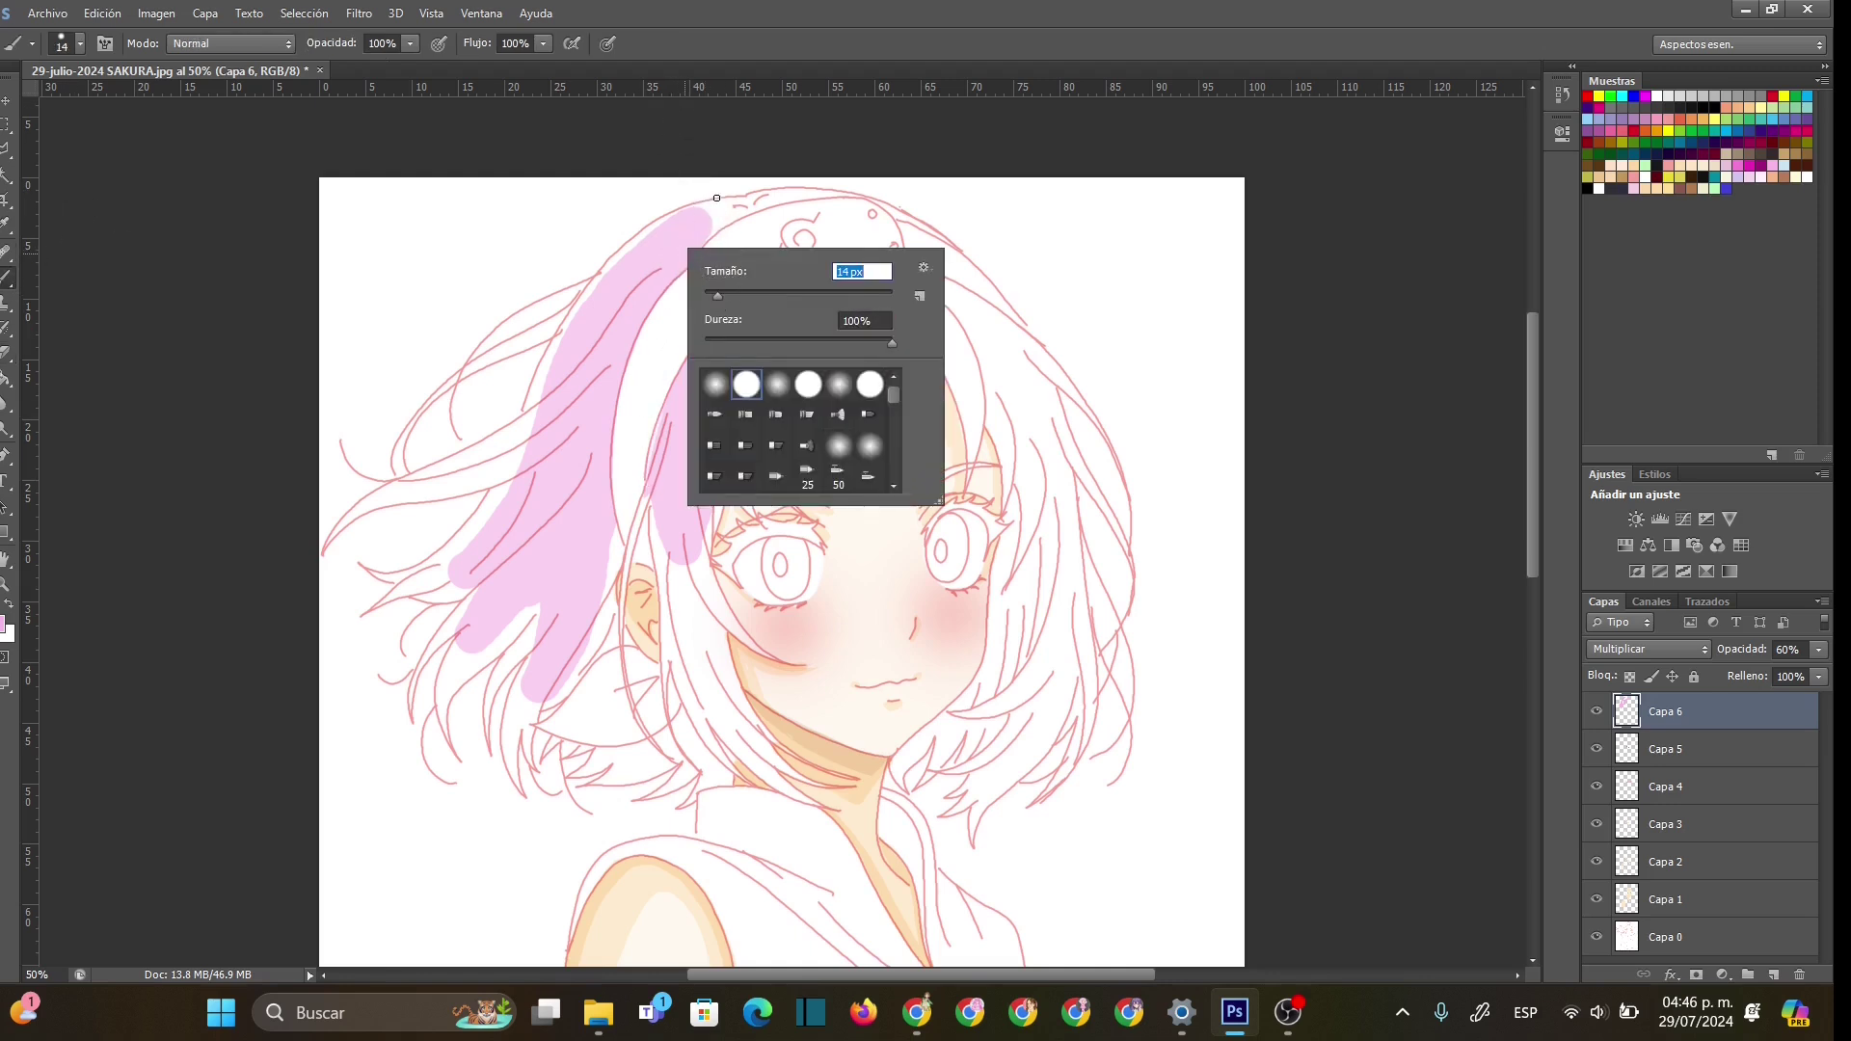
mouse_move(756, 204)
mouse_down()
mouse_move(693, 260)
mouse_move(720, 226)
mouse_move(800, 196)
mouse_up()
mouse_move(665, 221)
mouse_down()
mouse_move(585, 297)
mouse_move(526, 429)
mouse_up()
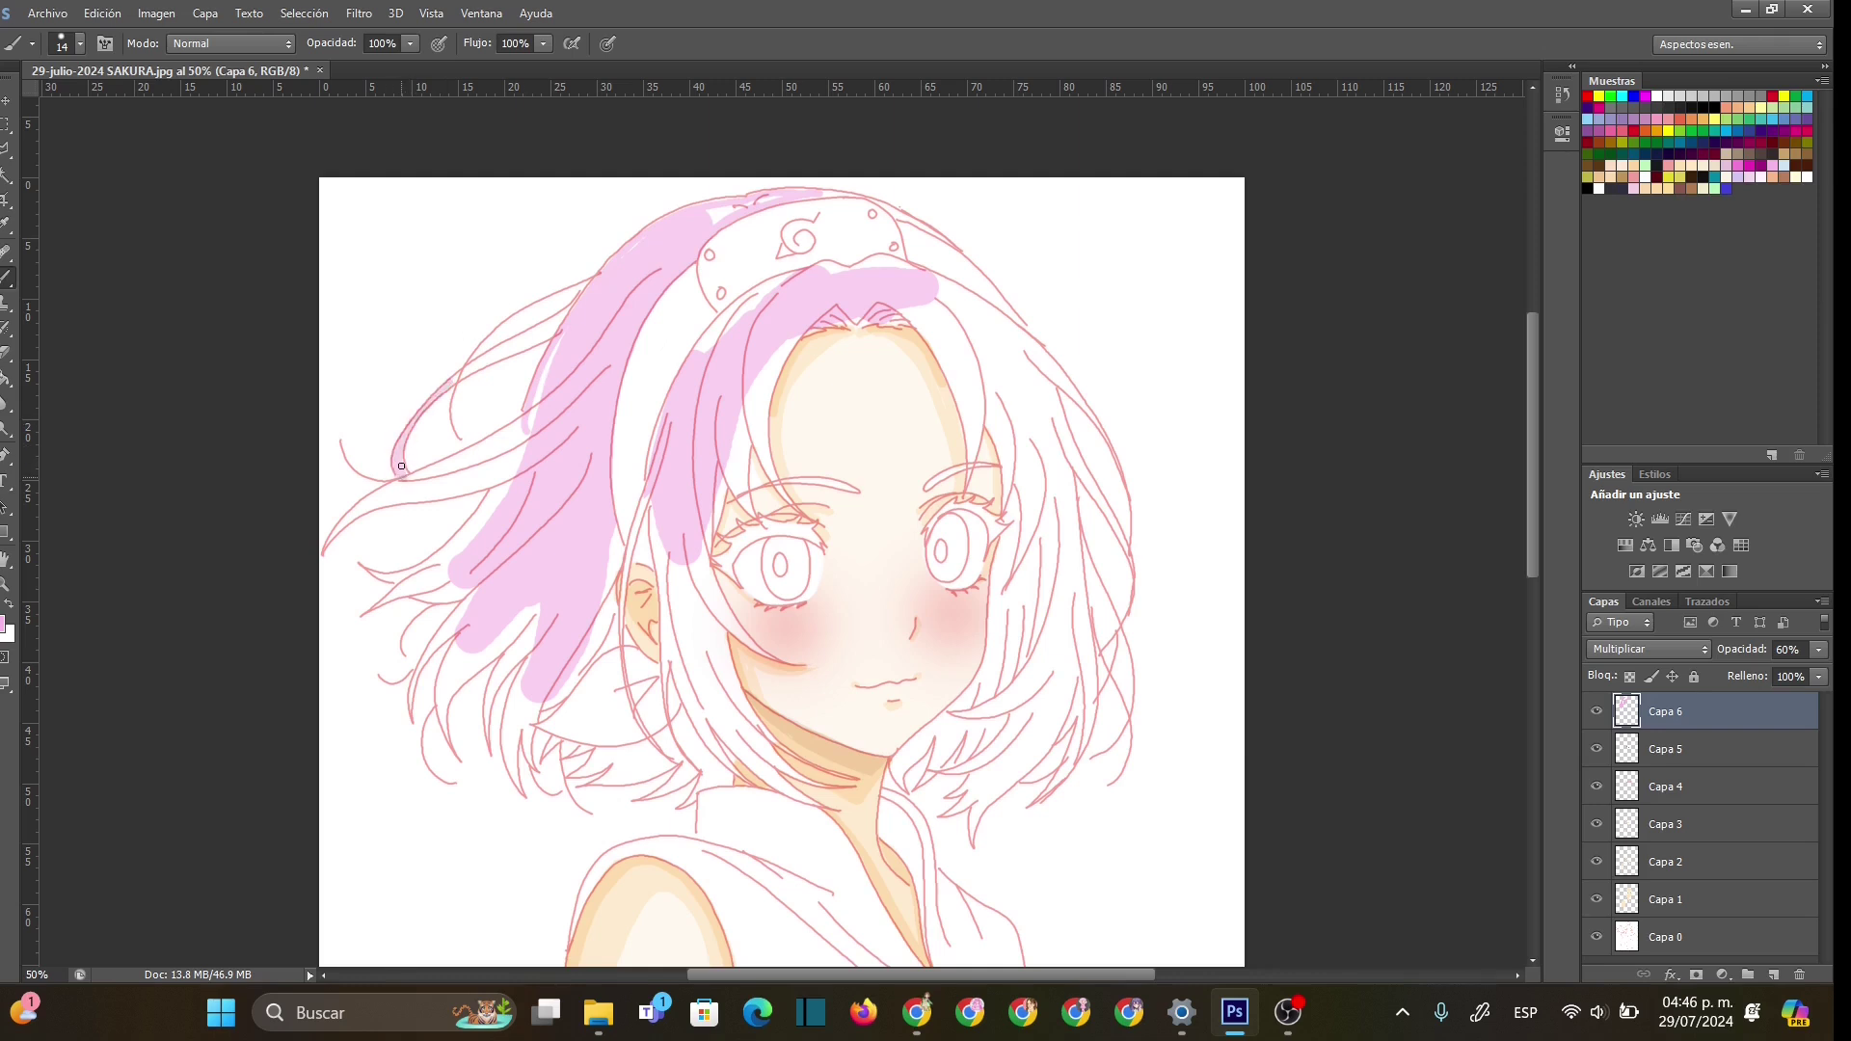
drag(421, 409, 601, 286)
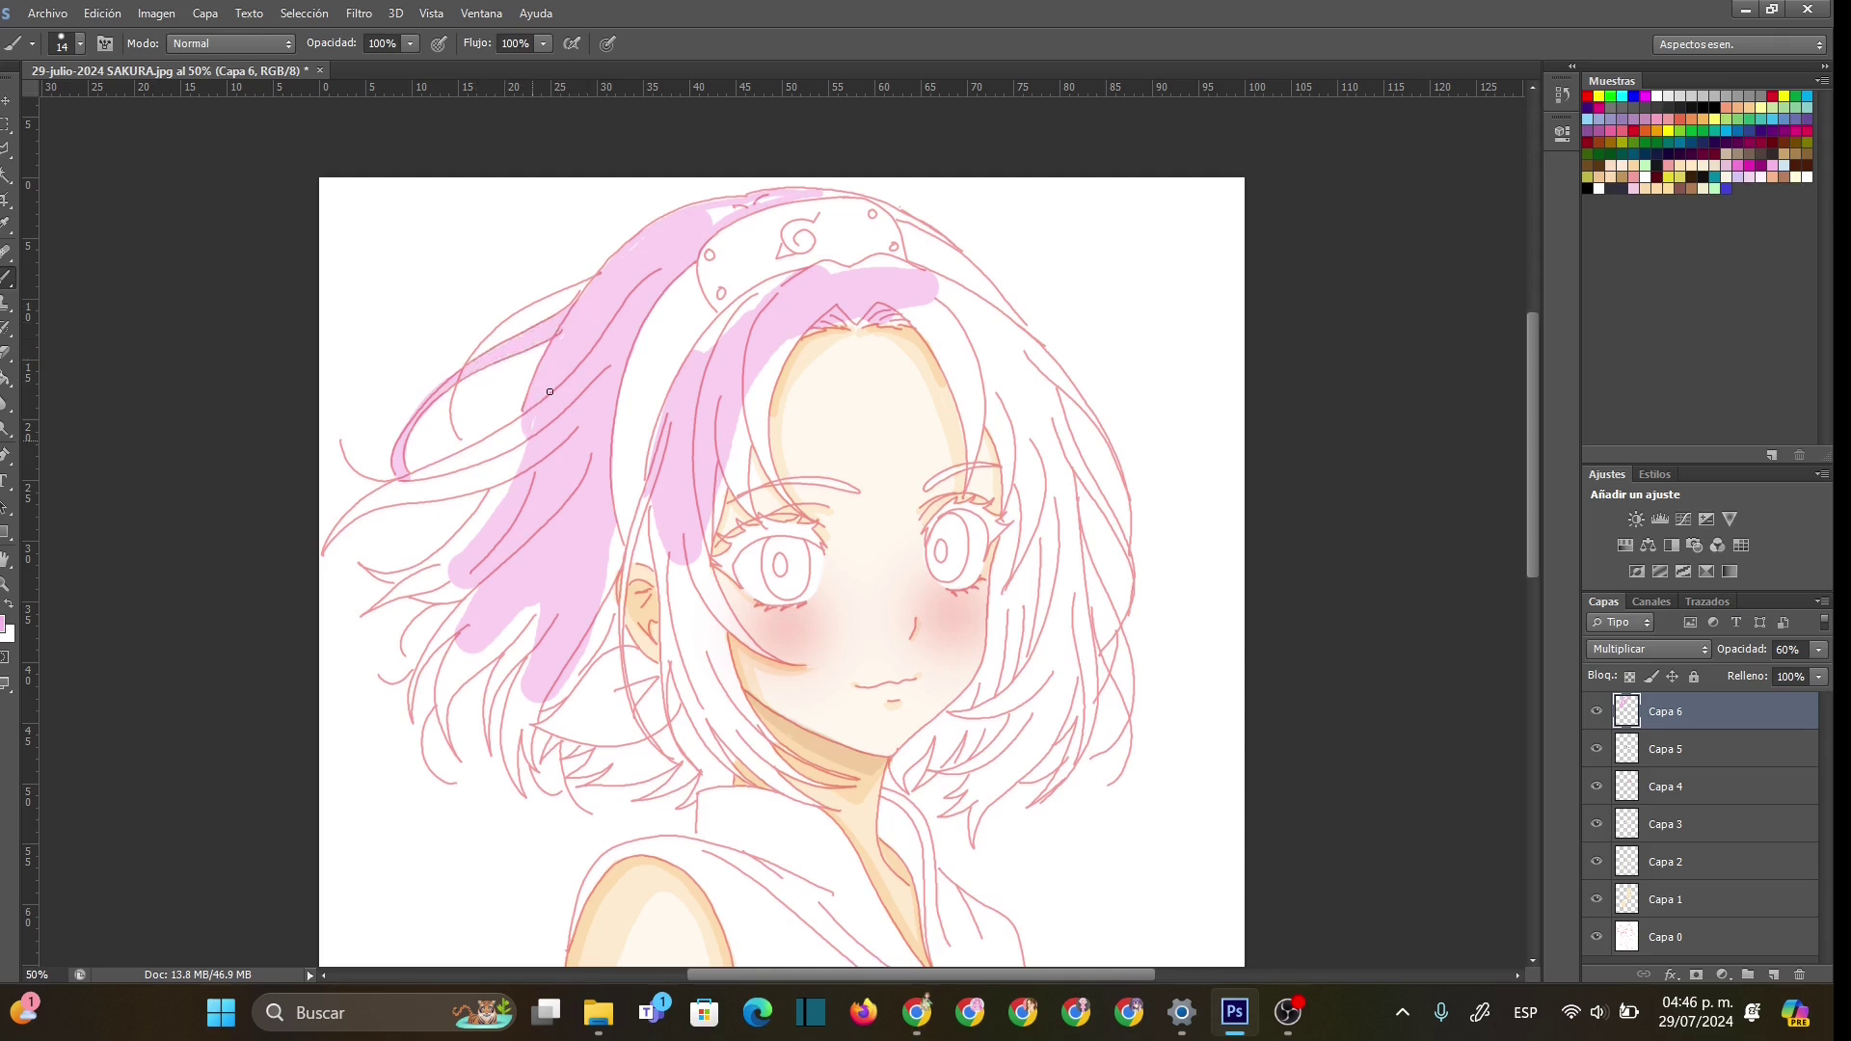
- Fill the gap beside the forehead protector and extend the pink over the top of the head with a 17 px brush
right_click(694, 253)
click(747, 305)
drag(719, 228, 773, 196)
right_click(809, 230)
text(17)
key(Return)
mouse_move(822, 202)
mouse_down()
mouse_move(882, 183)
mouse_move(828, 195)
mouse_move(944, 236)
mouse_up()
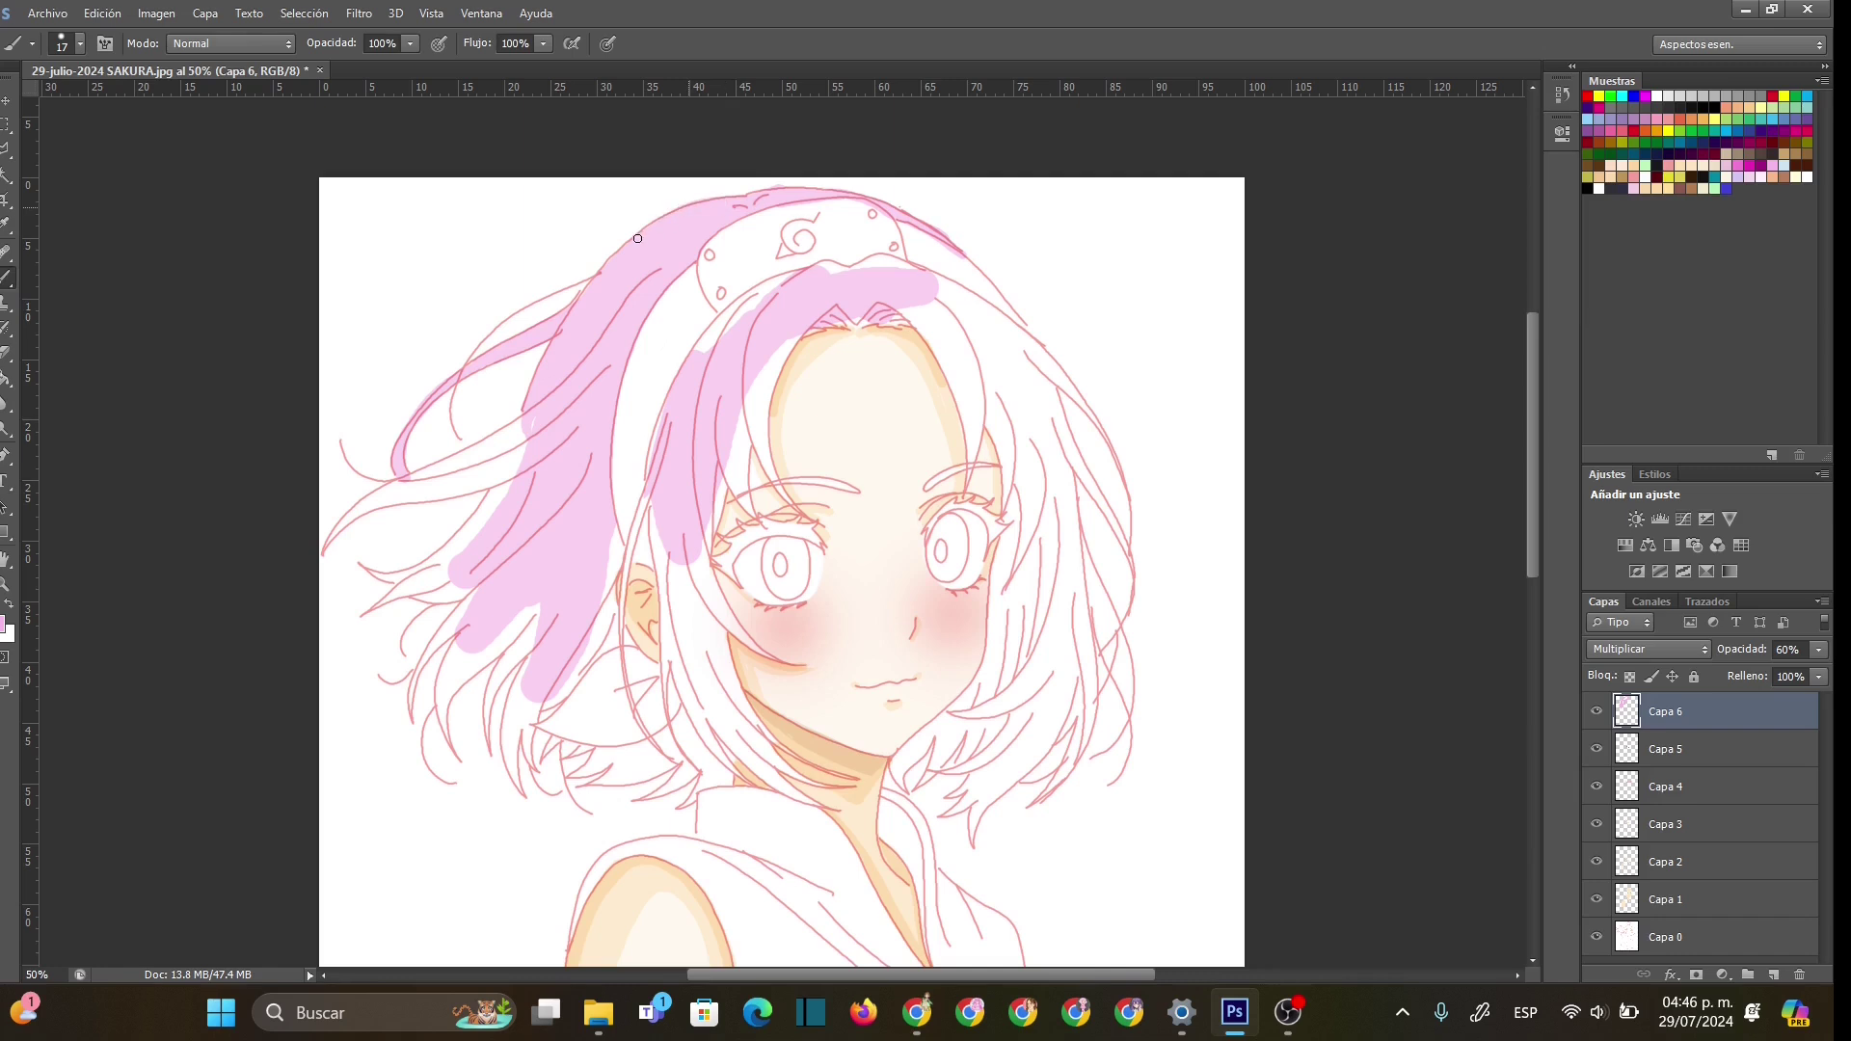
- Erase the pink overrun outside the contour at the top of the head
click(8, 354)
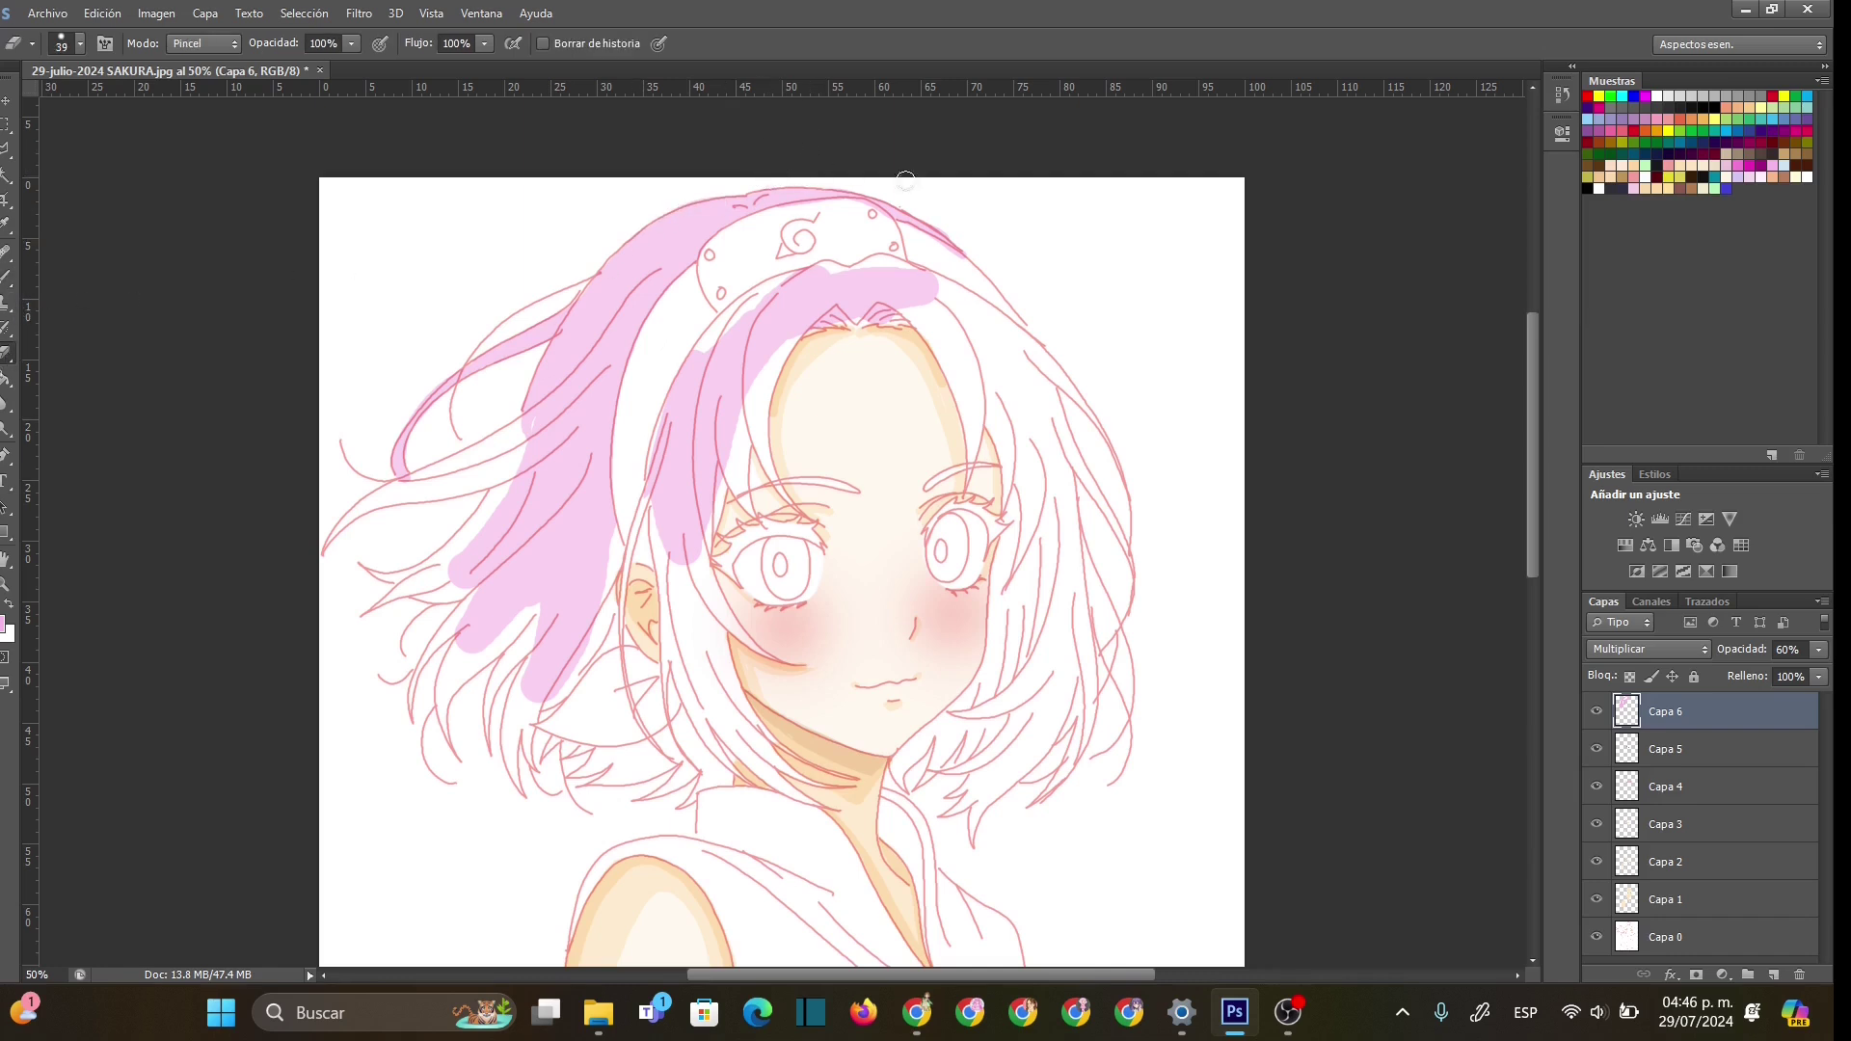
right_click(948, 199)
click(873, 181)
- Paint the long wind-blown strand pink from its pointed tip to the back hair, using a 29 px brush for the wider part
click(8, 278)
mouse_move(325, 545)
mouse_down()
mouse_move(390, 493)
mouse_move(521, 456)
mouse_move(487, 439)
mouse_move(361, 507)
mouse_move(525, 453)
mouse_move(477, 487)
mouse_move(371, 504)
mouse_move(502, 450)
mouse_move(478, 481)
mouse_up()
right_click(554, 426)
key(Return)
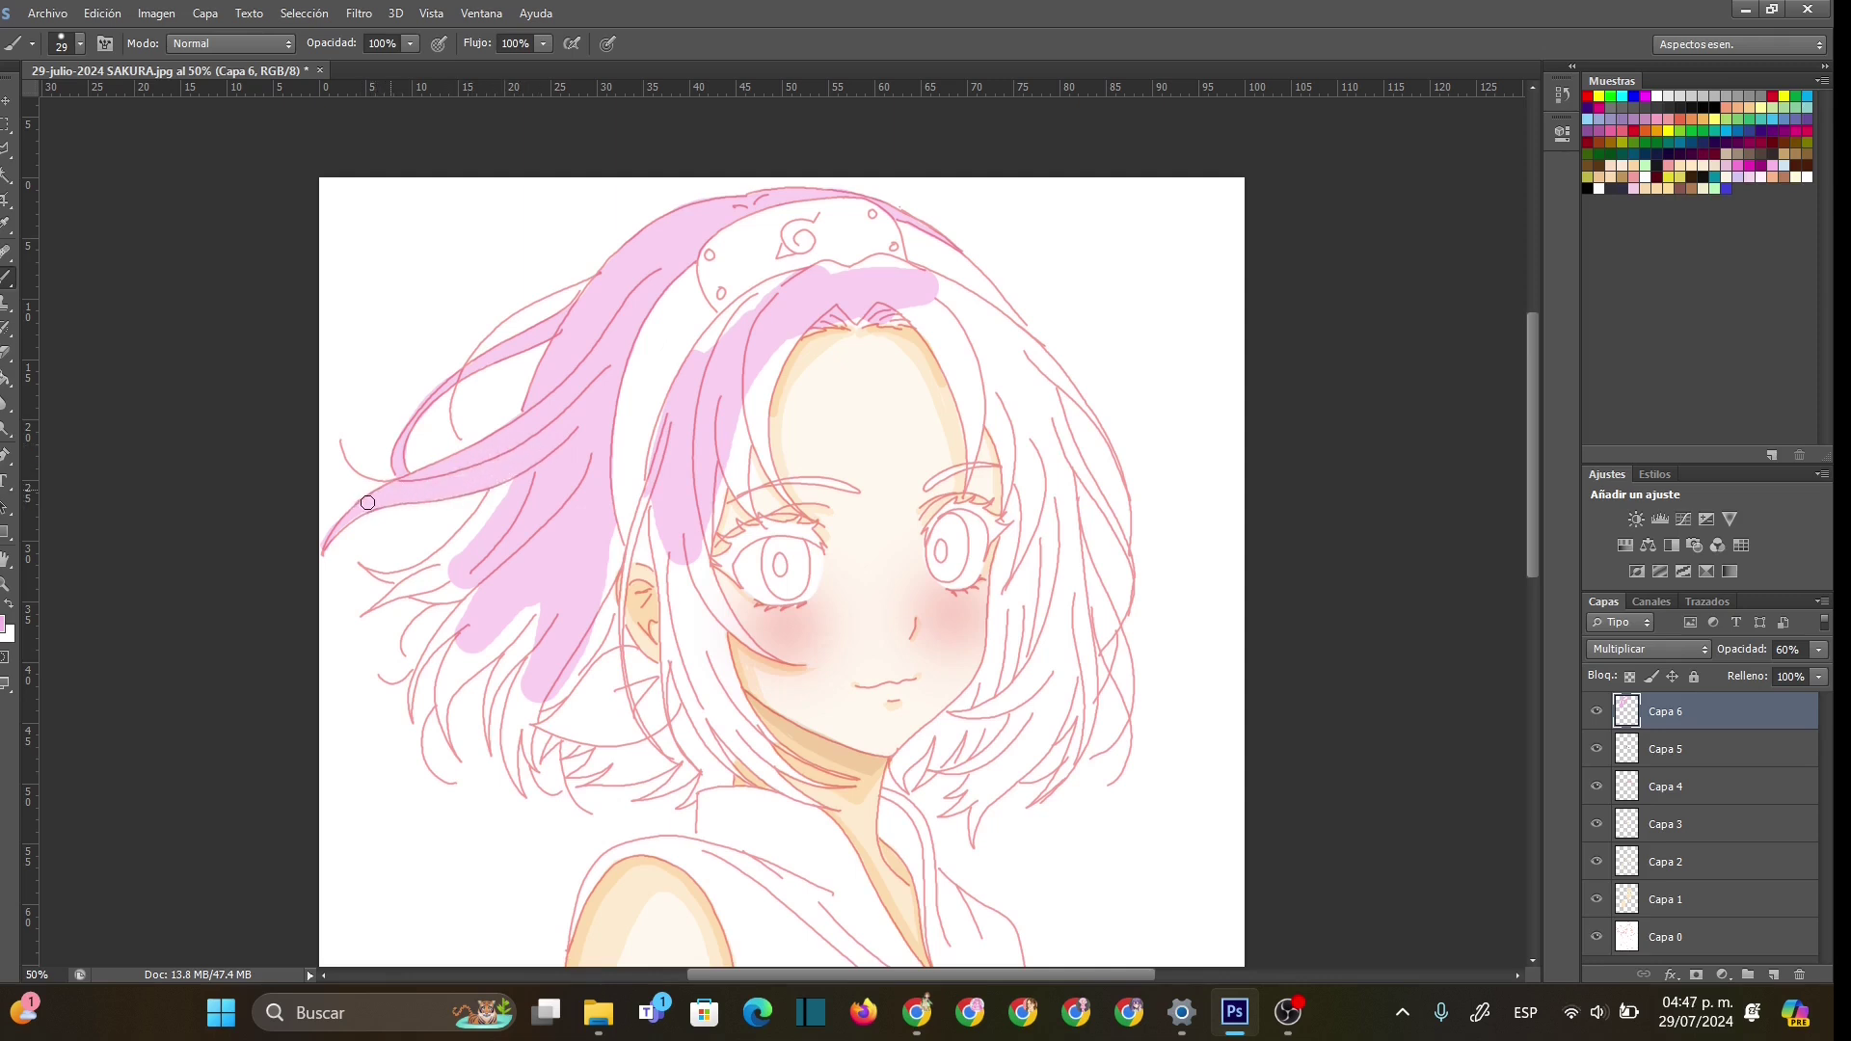
- Paint the pointed lock tips below the long strand pink with a 15 px brush, erasing the overrun at their ends
right_click(450, 470)
click(479, 516)
key(Return)
mouse_move(371, 571)
mouse_down()
mouse_move(413, 582)
mouse_move(383, 575)
mouse_move(485, 503)
mouse_up()
drag(432, 563, 388, 578)
click(6, 357)
mouse_move(381, 561)
mouse_down()
mouse_move(403, 557)
mouse_move(385, 550)
mouse_up()
key(b)
mouse_move(433, 585)
mouse_down()
mouse_move(412, 595)
mouse_move(455, 602)
mouse_up()
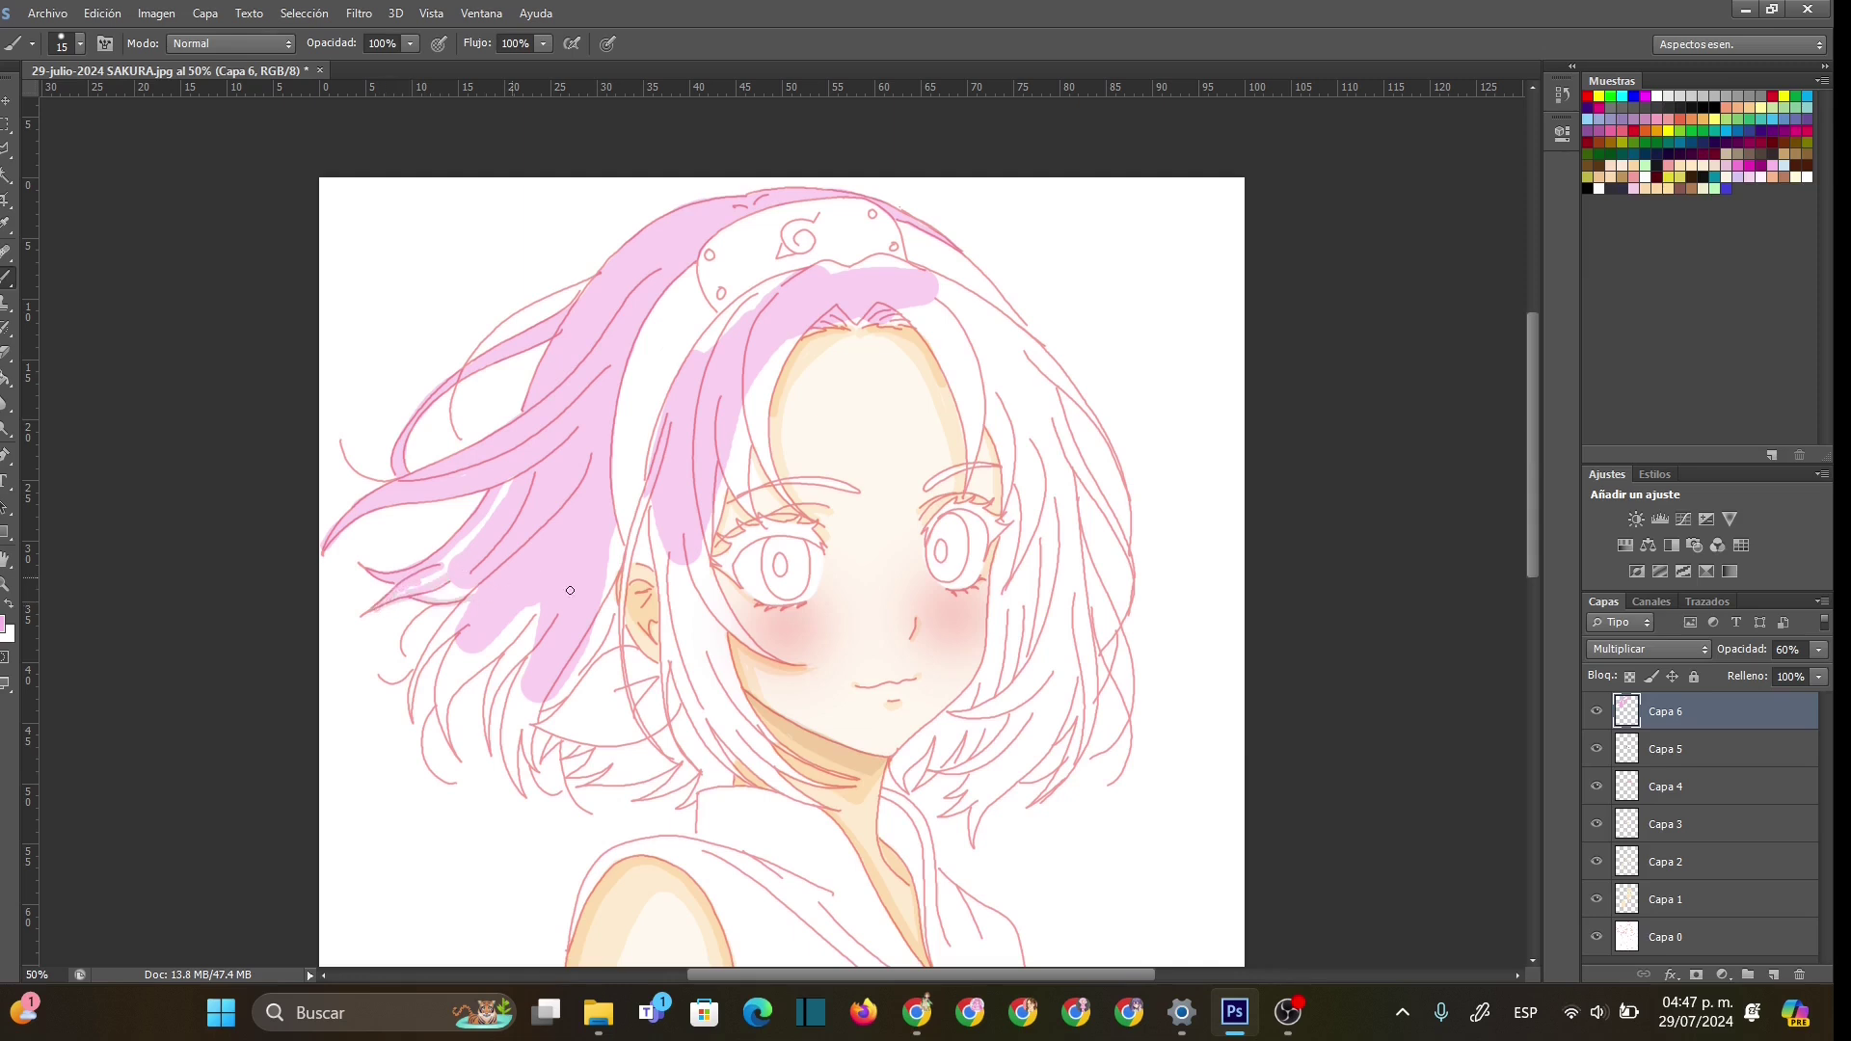
- Fill the white gaps in the back hair with a 43 px brush and paint the downward-curving lock below with a smaller one
right_click(522, 594)
click(584, 637)
drag(523, 493, 404, 592)
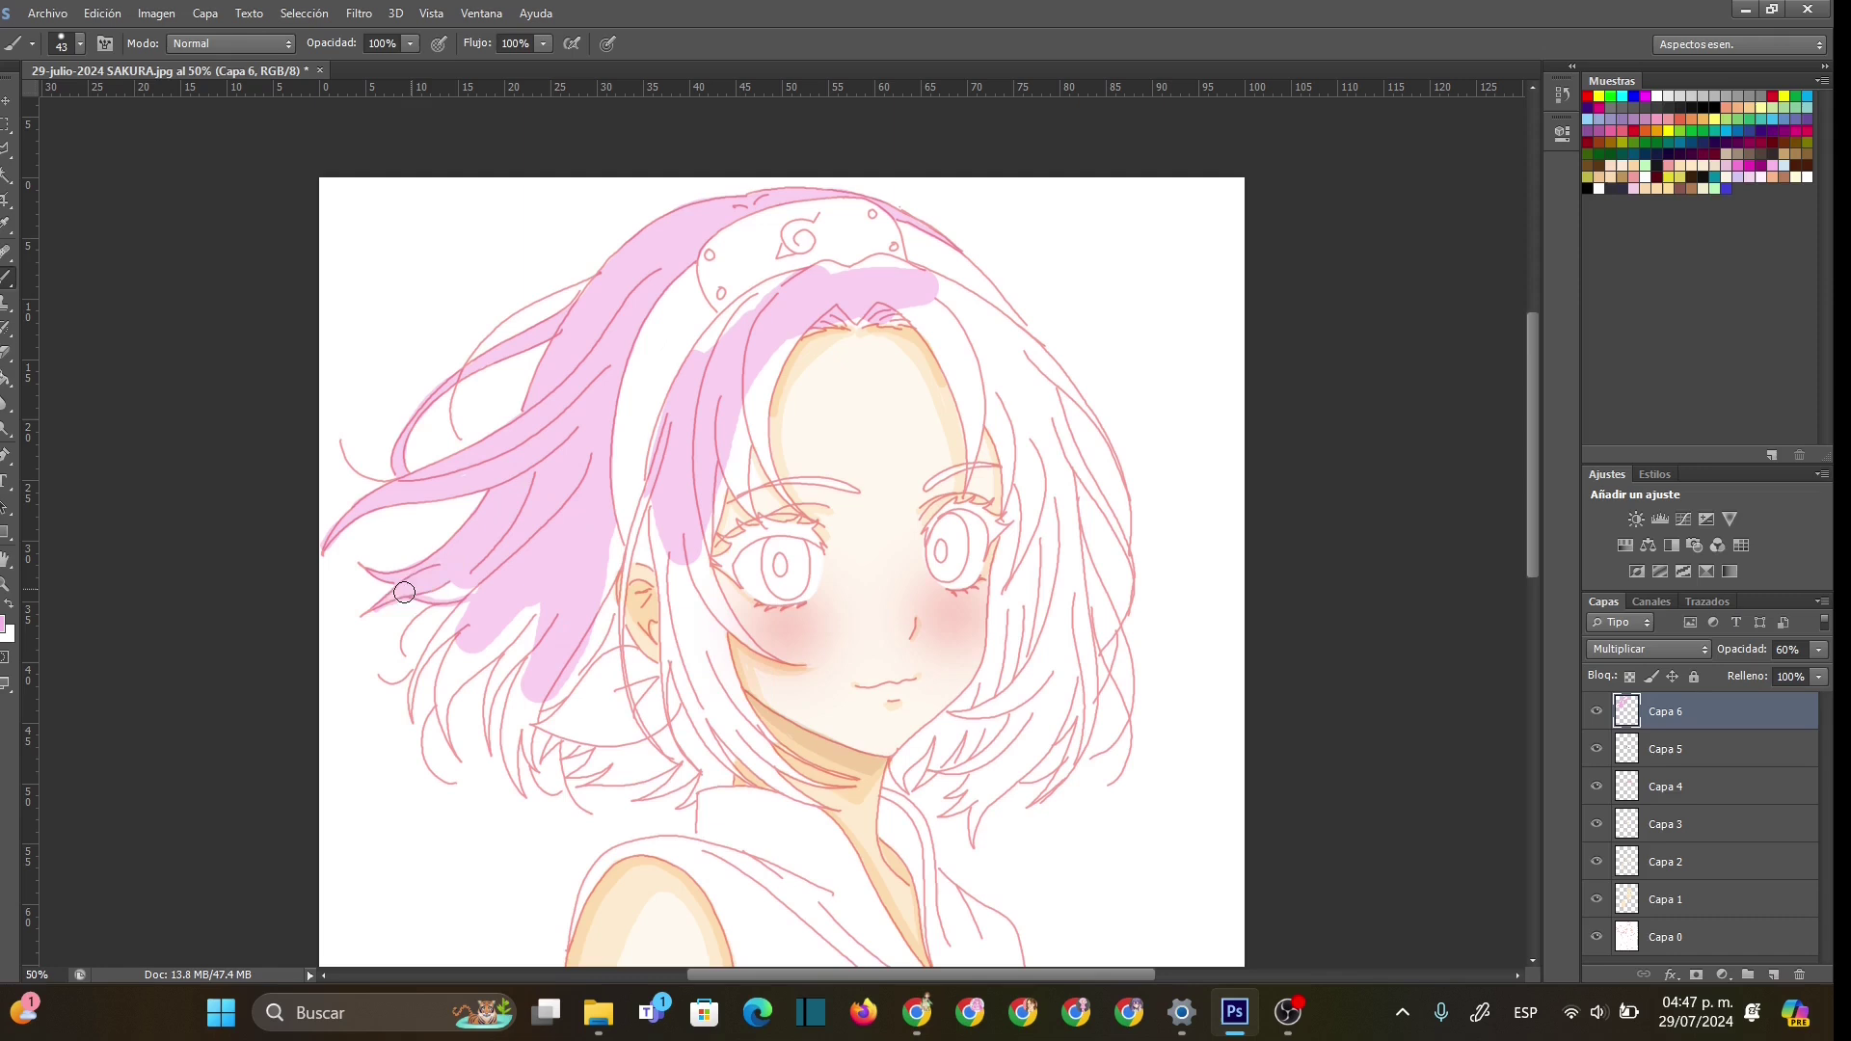
right_click(472, 605)
click(513, 652)
mouse_move(461, 609)
mouse_down()
mouse_move(410, 685)
mouse_move(438, 648)
mouse_up()
- Clean the pink edges around the downward-curving lock tip with the eraser, at 5 px and then 13 px
key(e)
right_click(406, 645)
drag(462, 690, 442, 690)
right_click(418, 607)
text(5)
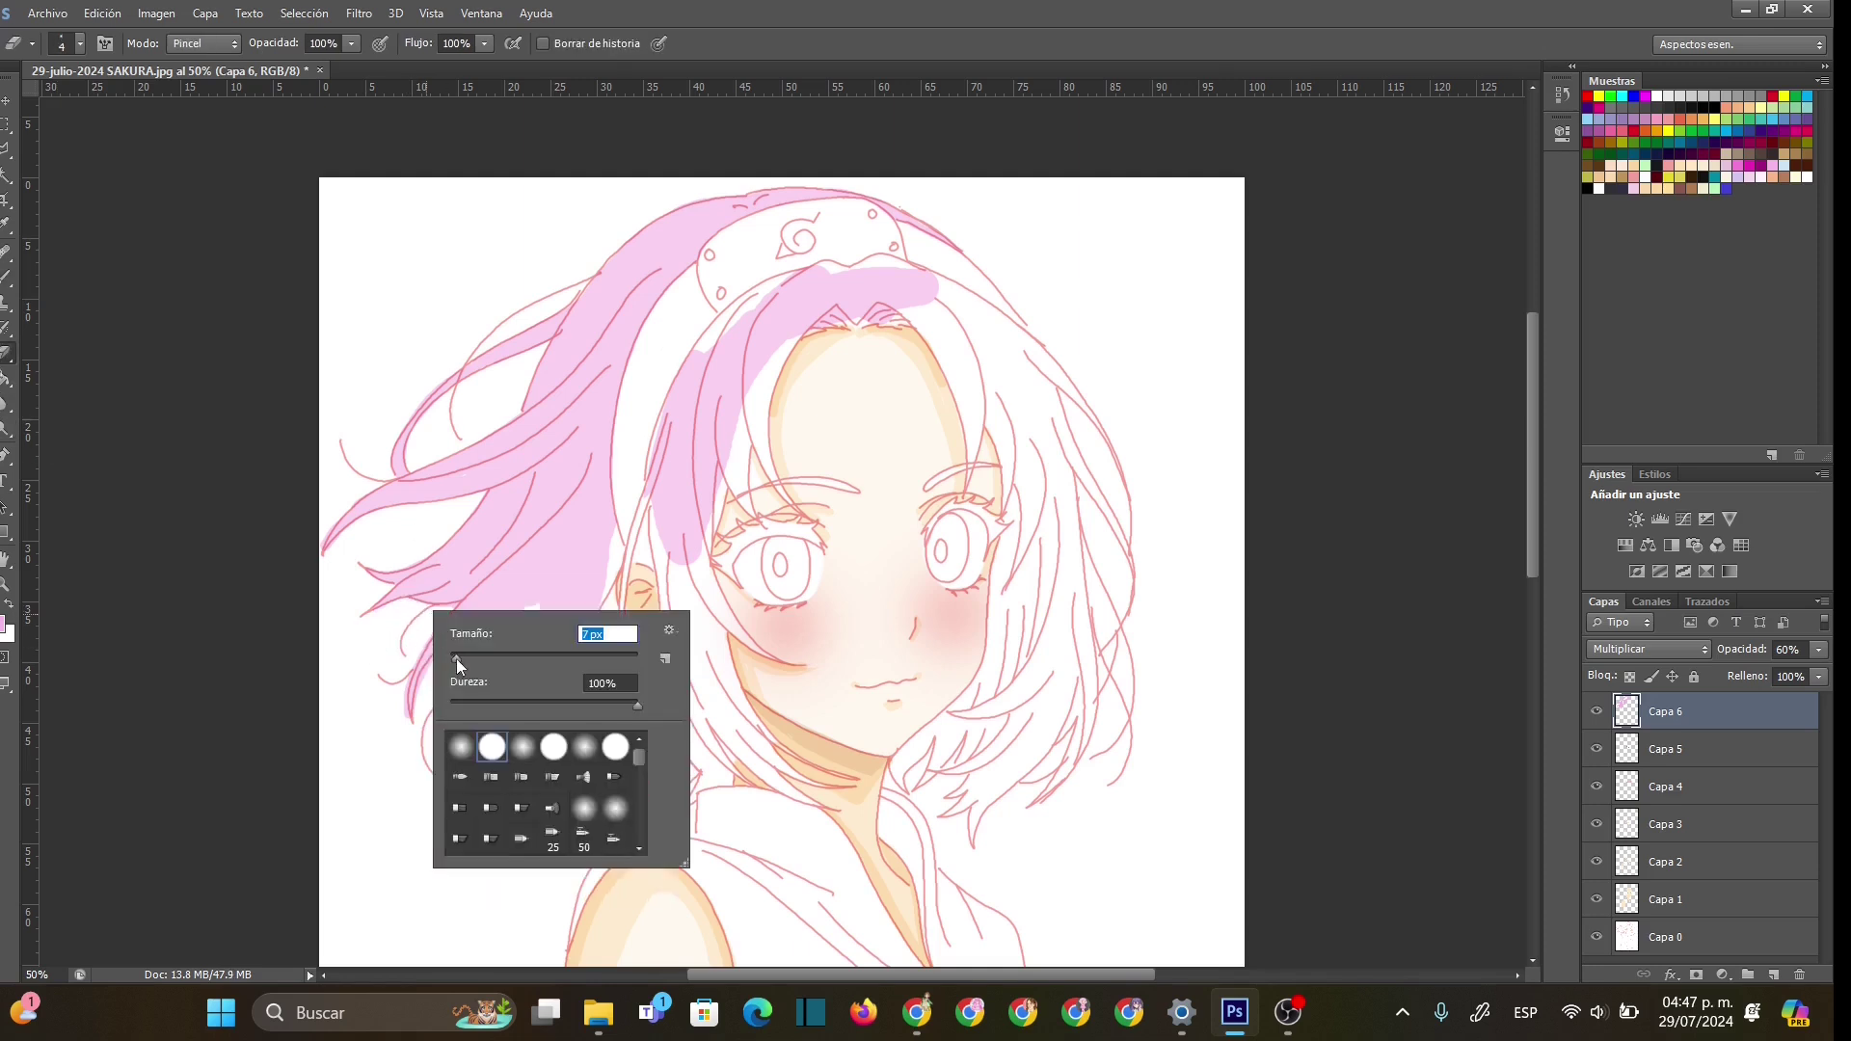
key(Return)
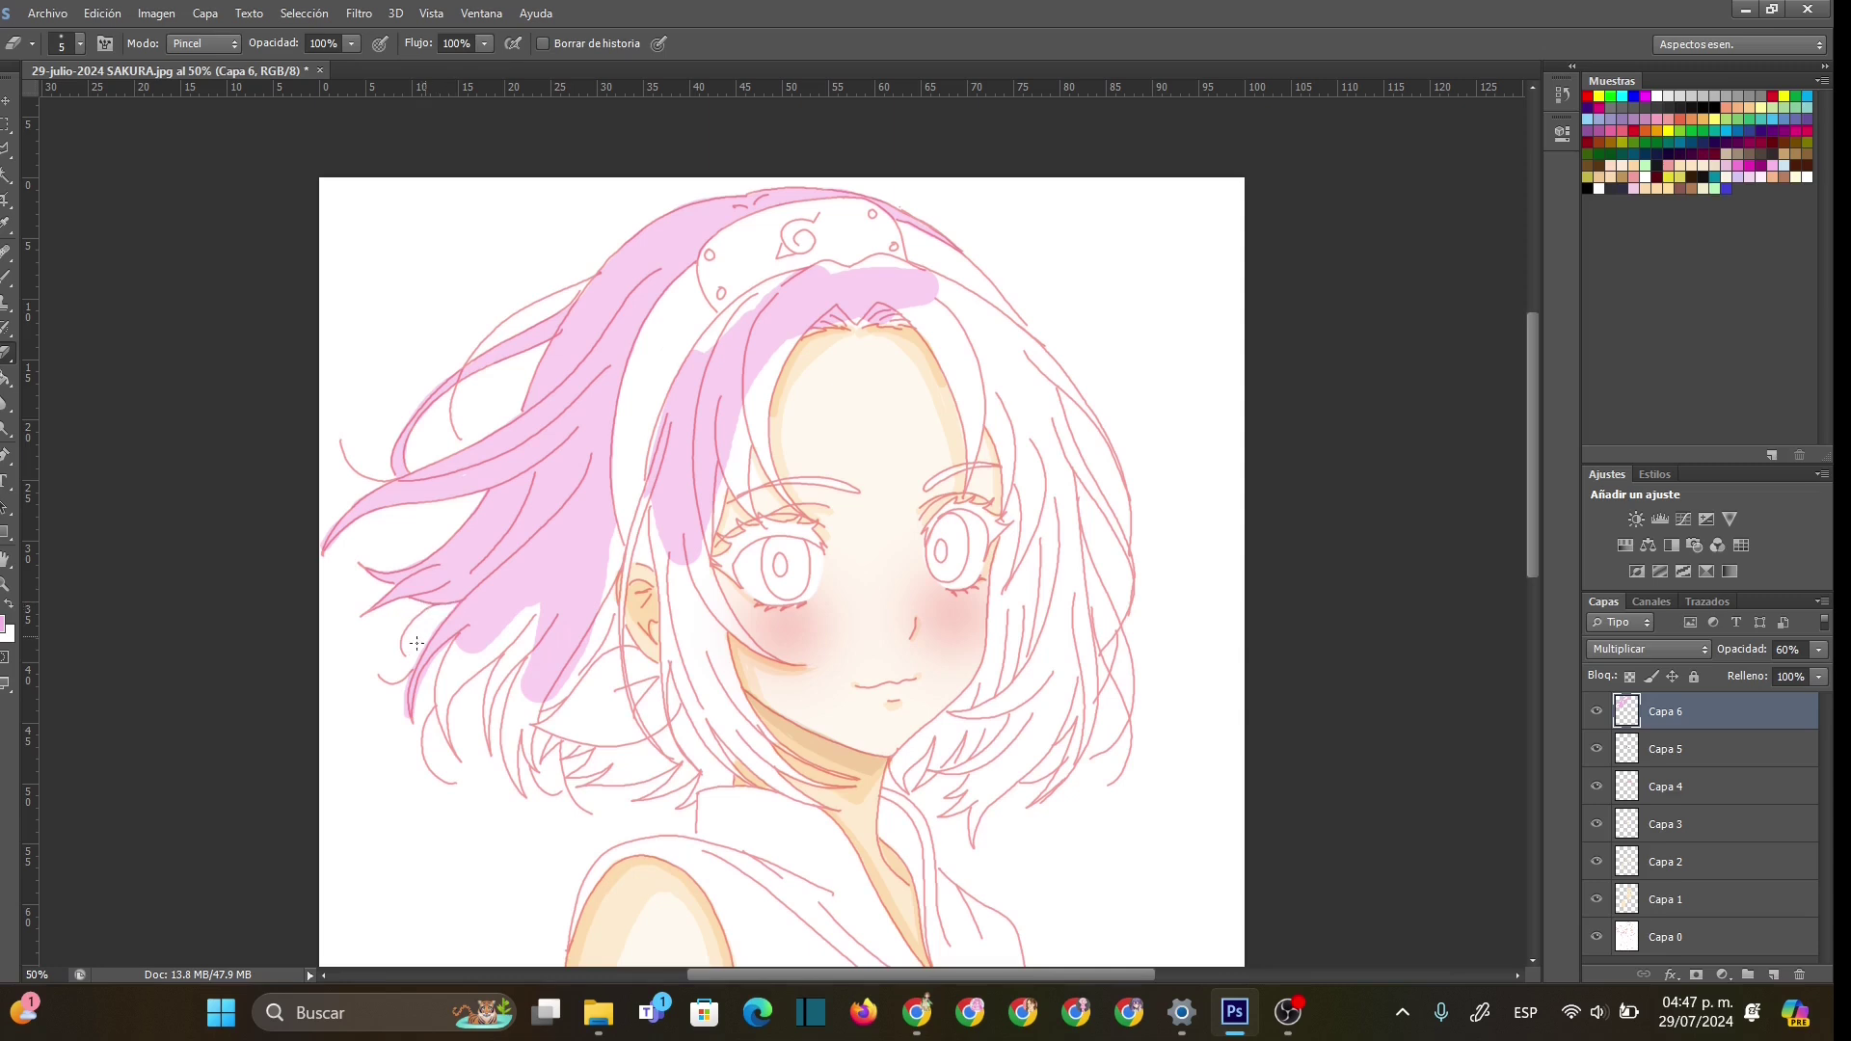
right_click(416, 643)
text(13)
key(Return)
- Fill the outer edge of the front hair and outline the long lock beside the face in pink with a 20 px brush
click(8, 277)
mouse_move(725, 492)
mouse_down()
mouse_move(714, 525)
mouse_move(718, 499)
mouse_up()
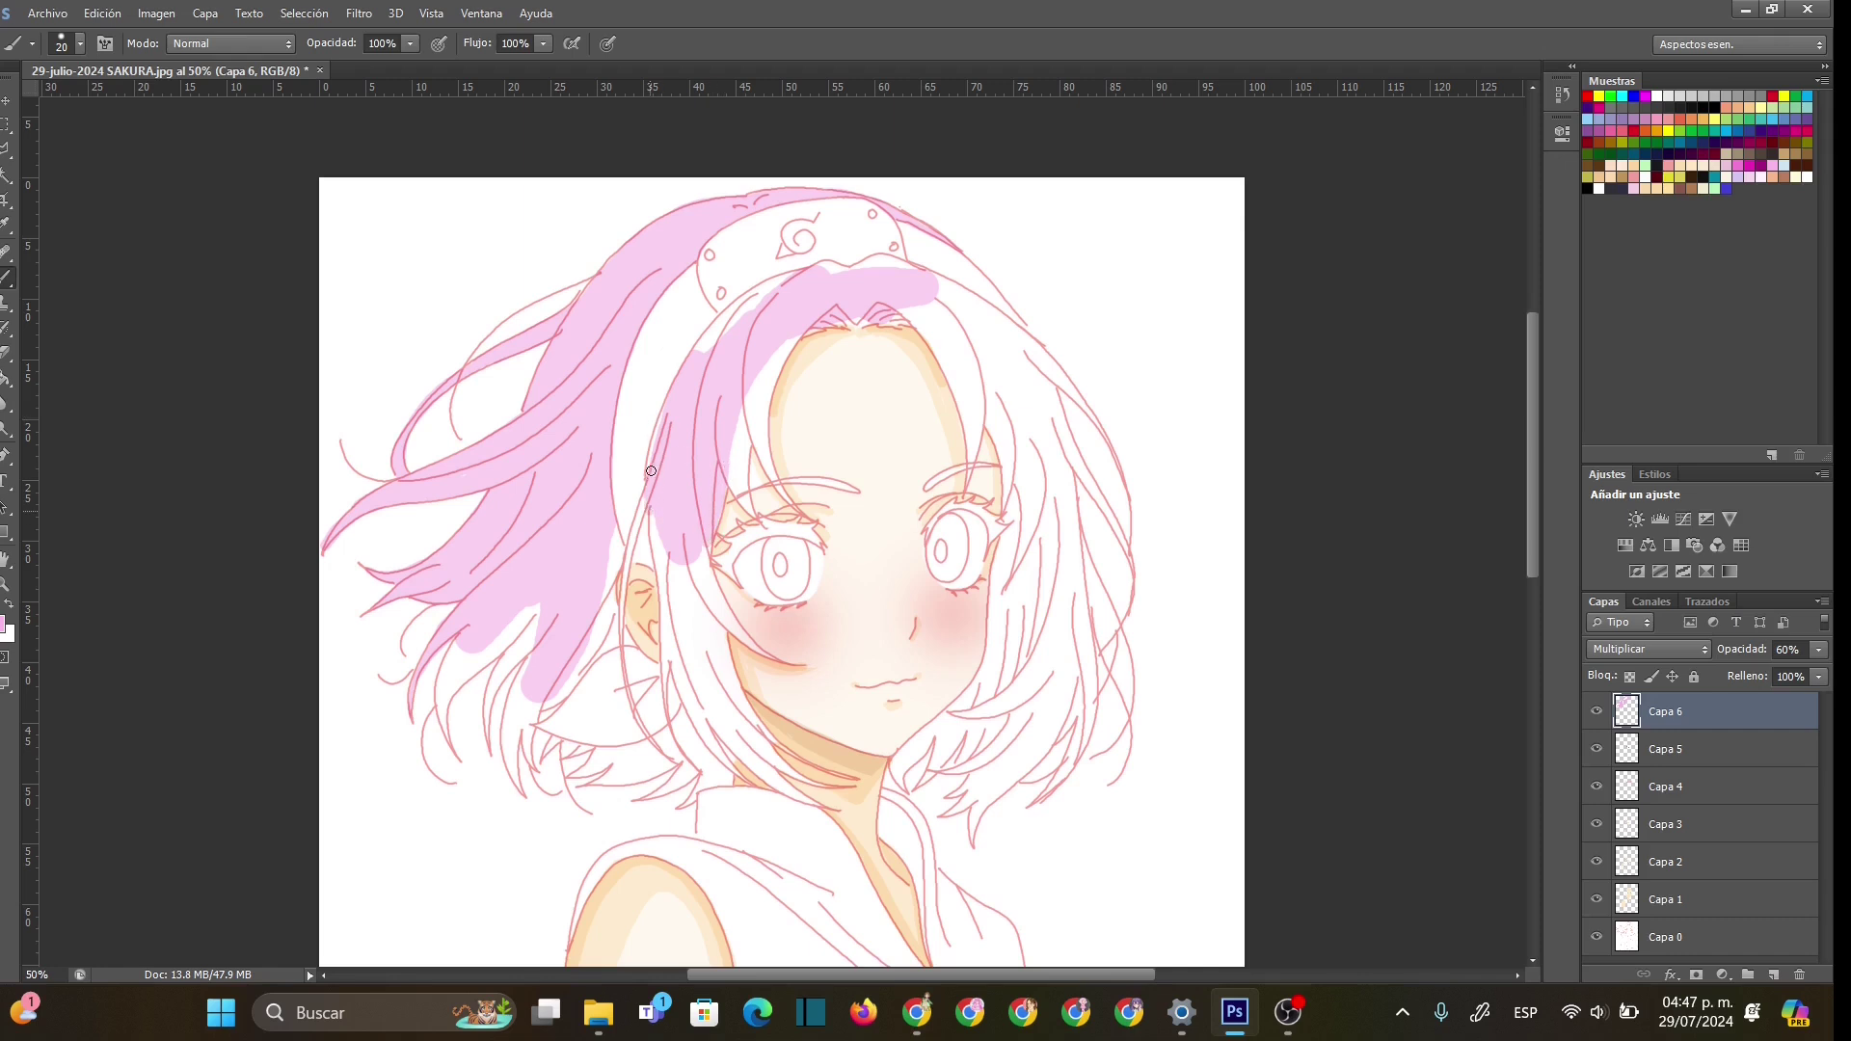
mouse_move(682, 385)
mouse_down()
mouse_move(746, 303)
mouse_move(805, 272)
mouse_move(745, 298)
mouse_move(685, 369)
mouse_move(752, 318)
mouse_up()
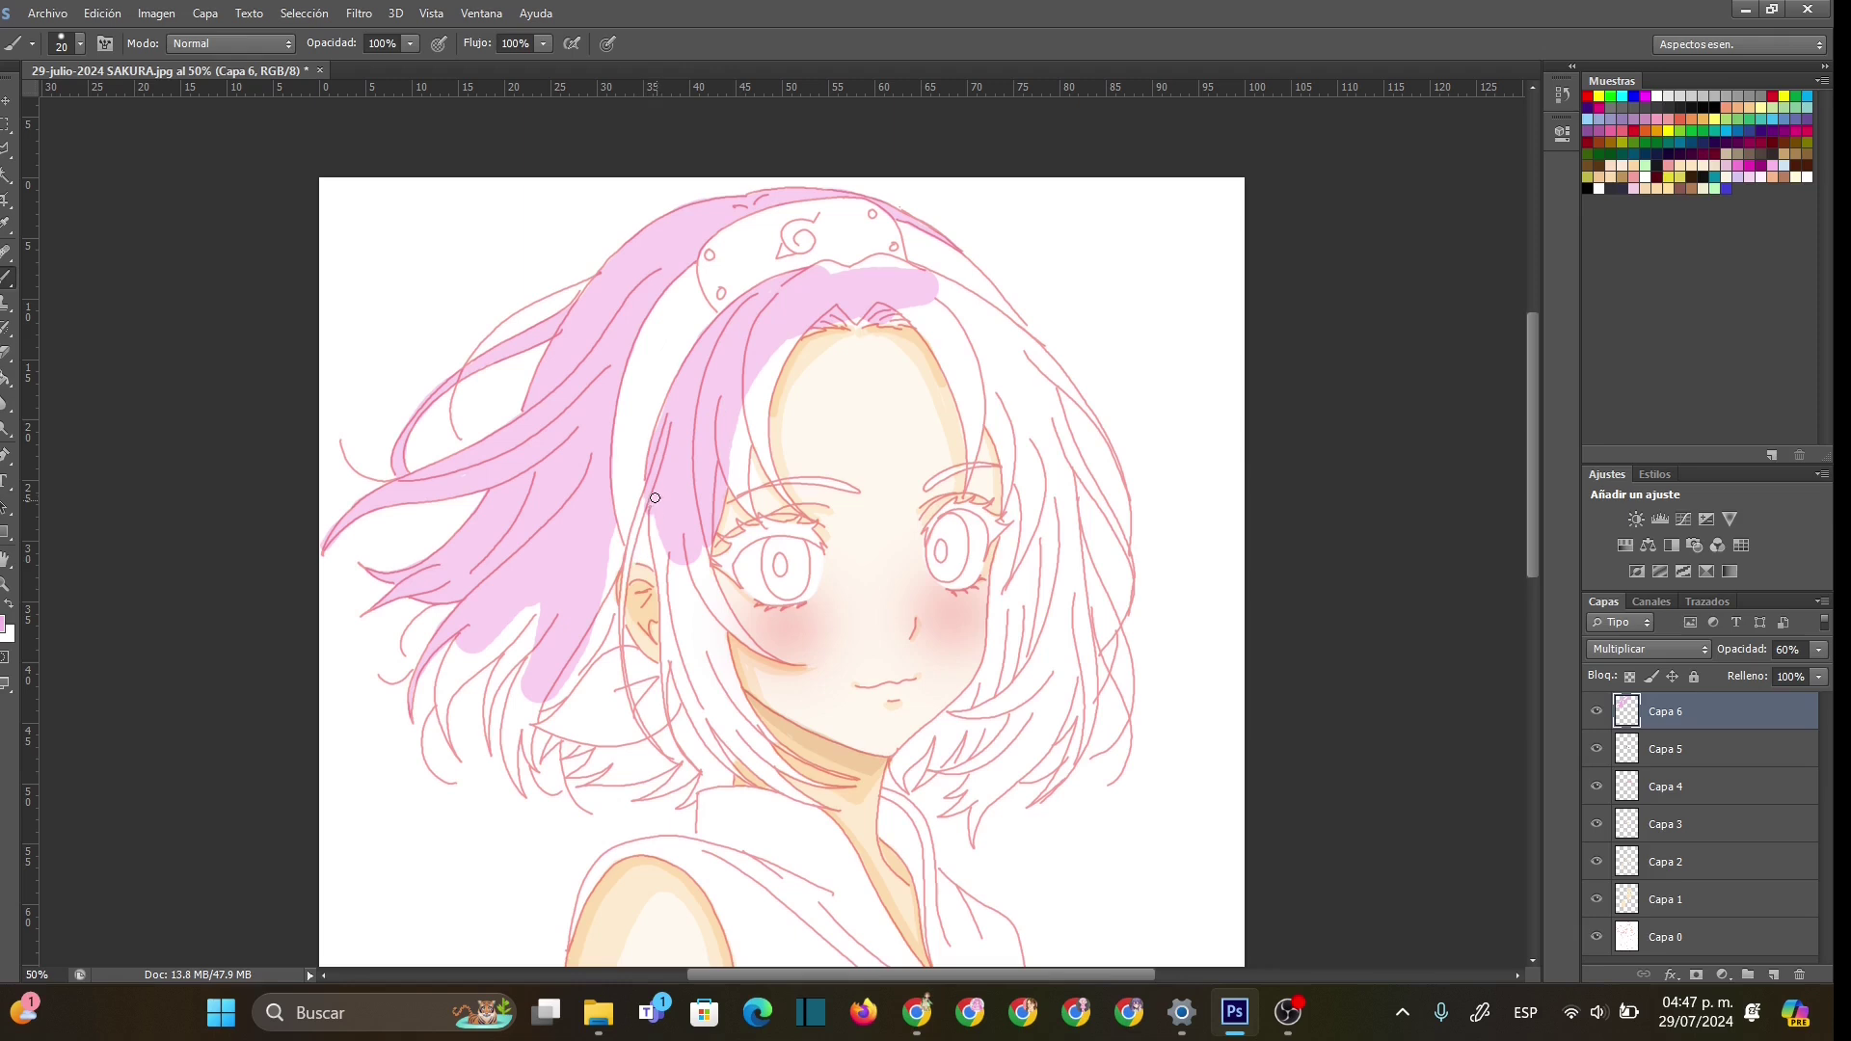
mouse_move(663, 536)
mouse_down()
mouse_move(679, 674)
mouse_move(729, 776)
mouse_move(721, 725)
mouse_move(728, 777)
mouse_move(690, 430)
mouse_move(725, 759)
mouse_move(721, 634)
mouse_move(689, 544)
mouse_move(739, 633)
mouse_move(705, 532)
mouse_move(711, 644)
mouse_up()
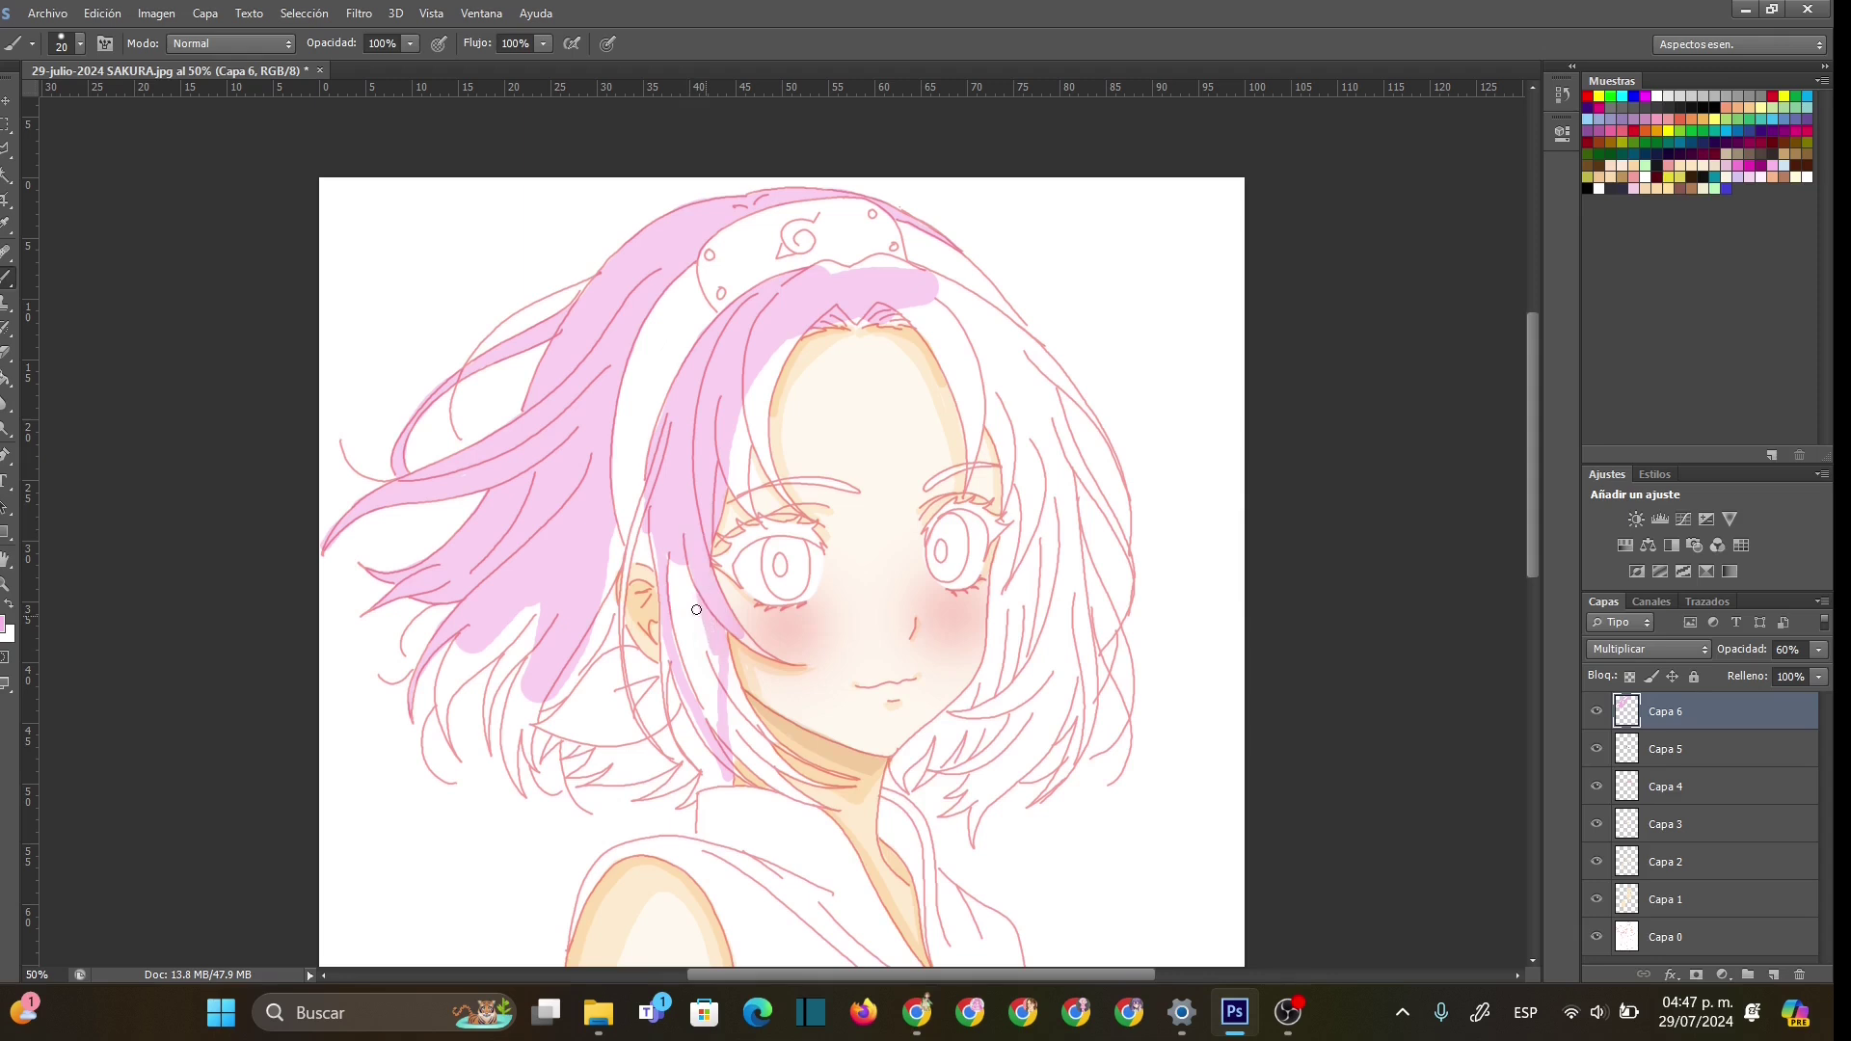
- Fill the inside of the long lock beside the face with a larger brush and refine its cheek edge at 10 px
right_click(698, 607)
click(744, 652)
click(663, 520)
mouse_move(660, 543)
mouse_down()
mouse_move(674, 736)
mouse_move(682, 616)
mouse_move(709, 716)
mouse_move(675, 535)
mouse_move(699, 670)
mouse_move(675, 589)
mouse_move(672, 644)
mouse_move(660, 525)
mouse_move(710, 693)
mouse_move(753, 754)
mouse_move(687, 592)
mouse_move(724, 649)
mouse_up()
right_click(768, 632)
click(808, 680)
click(723, 620)
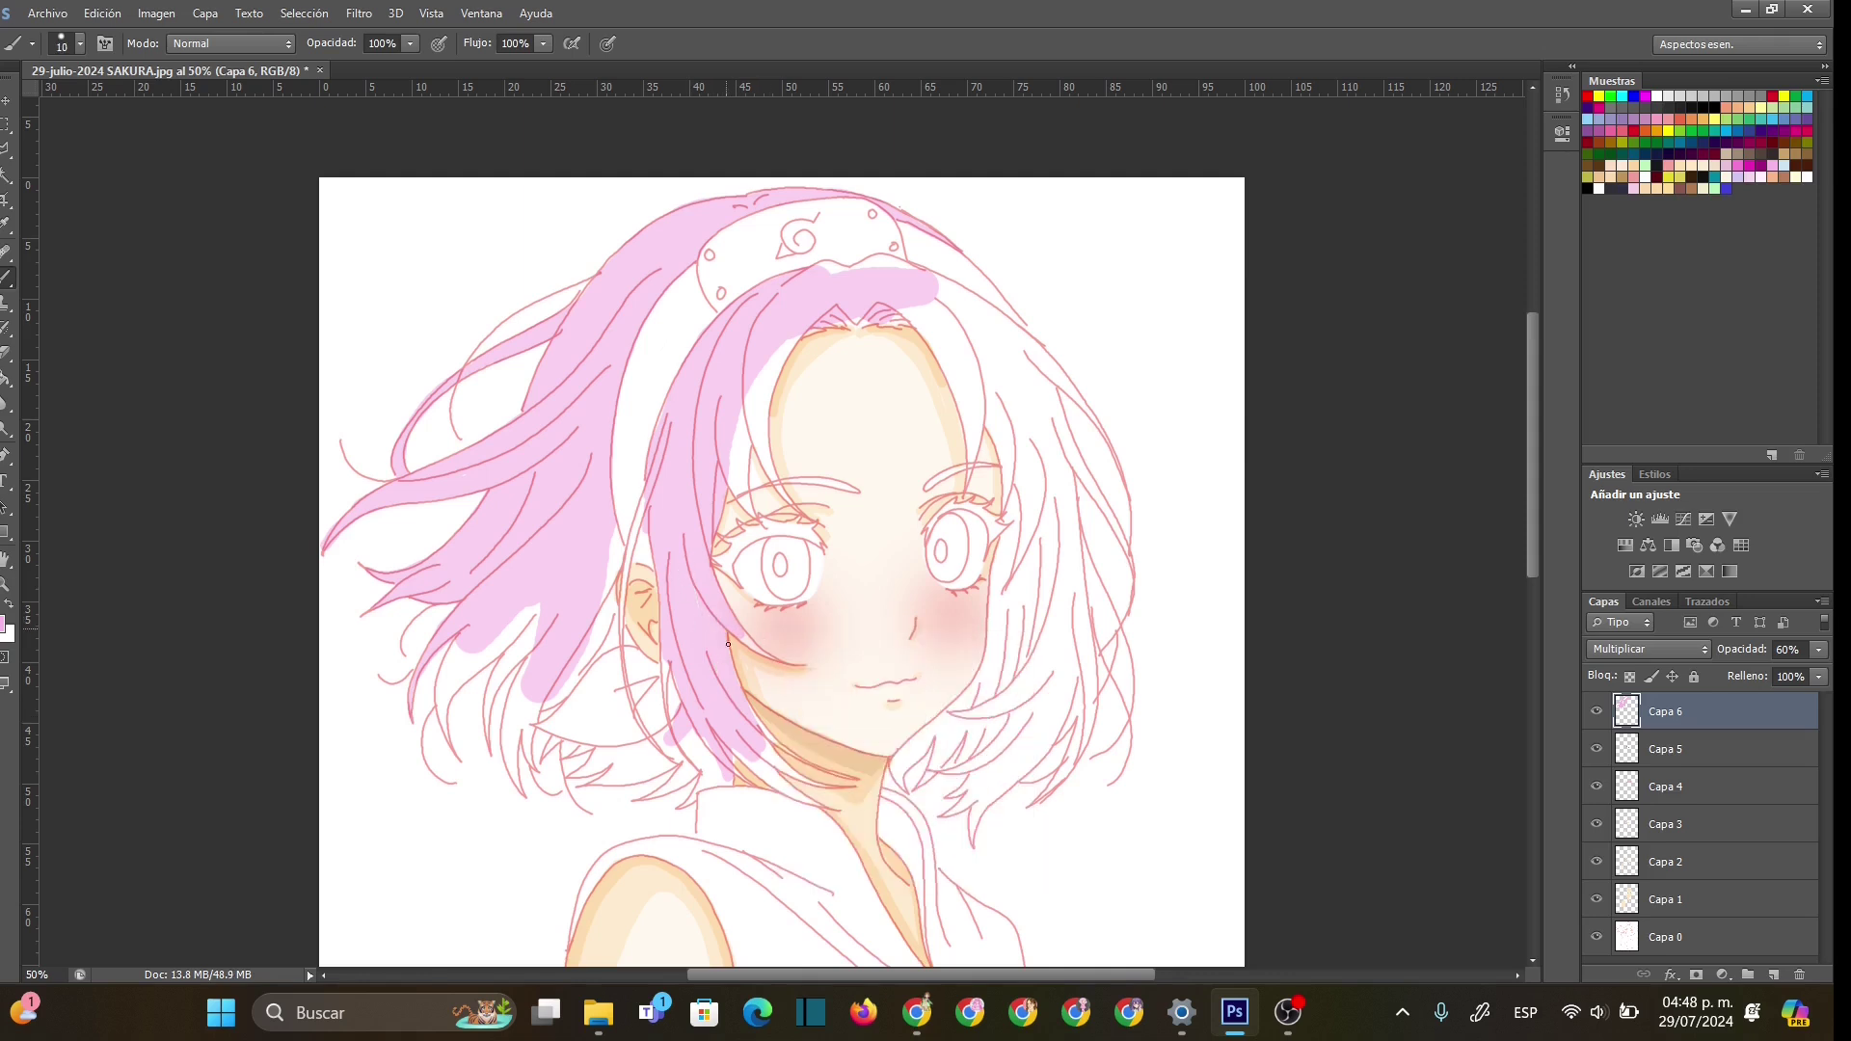
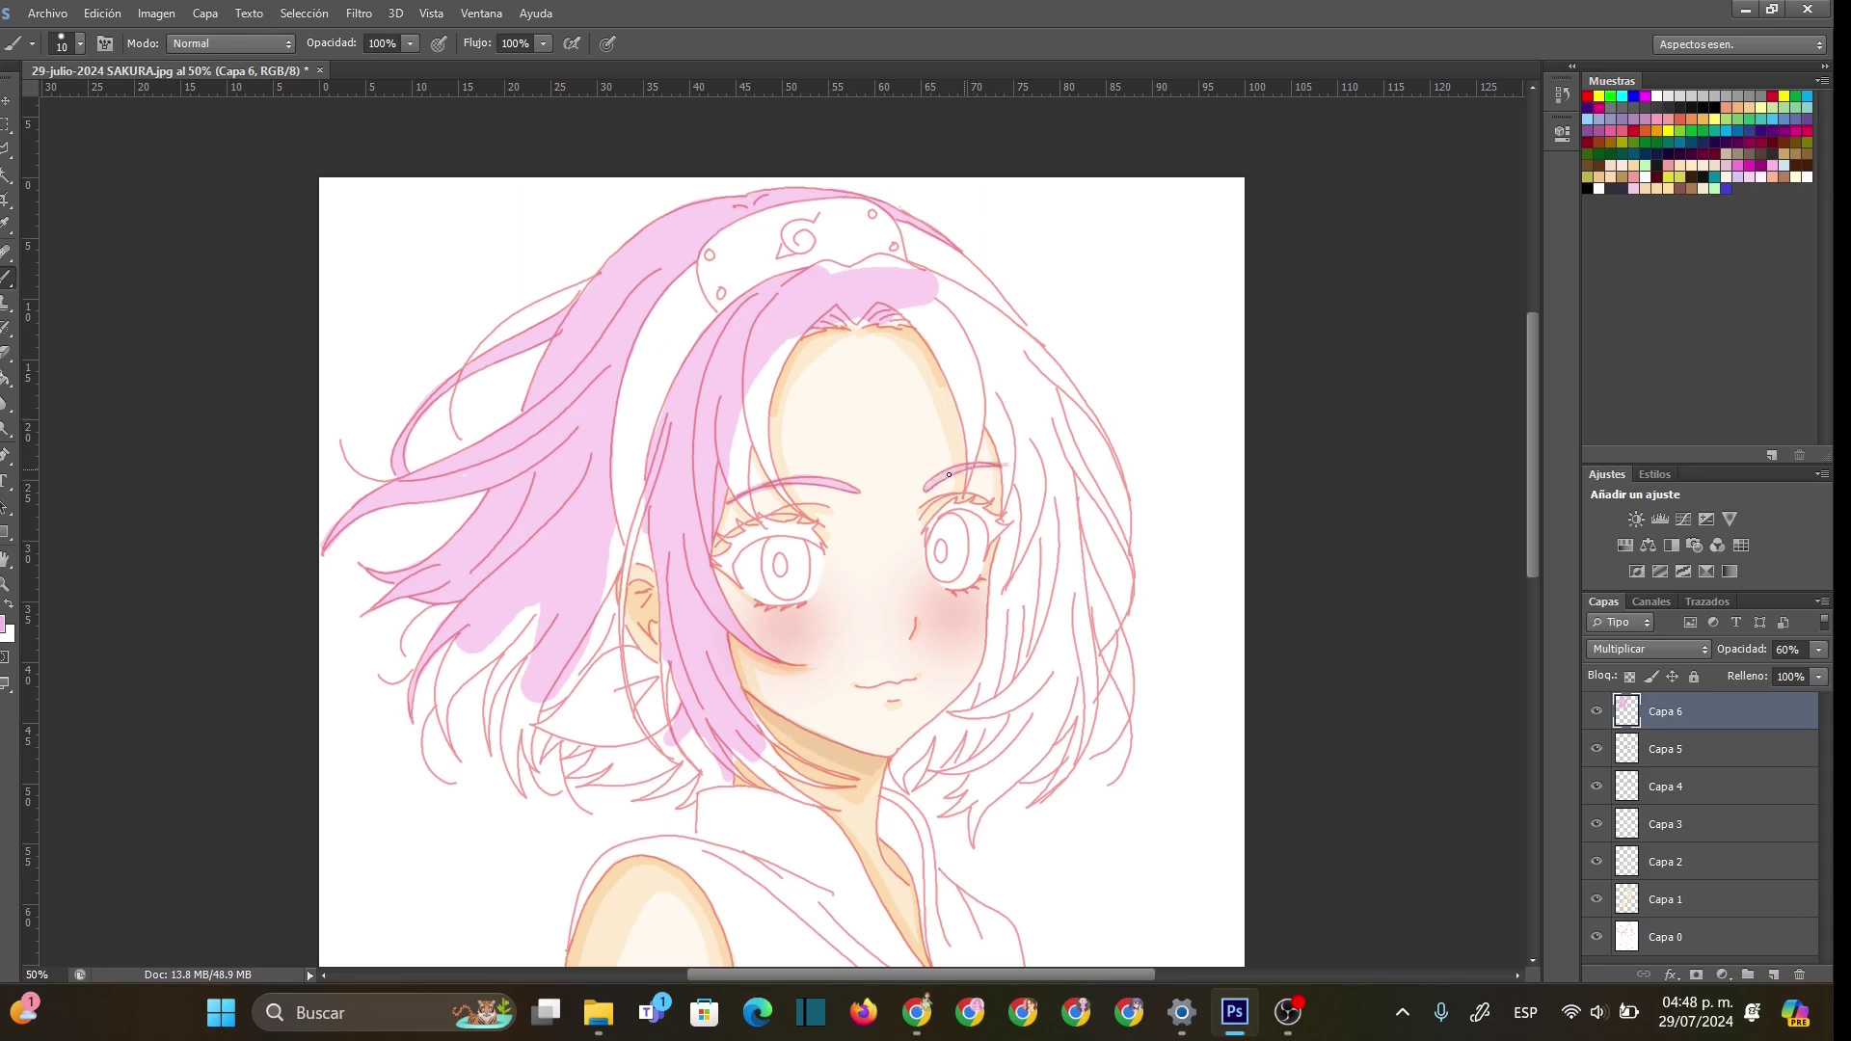
- Paint the thin strand passing in front of the ear in pink with the 10 px brush
click(7, 584)
click(819, 819)
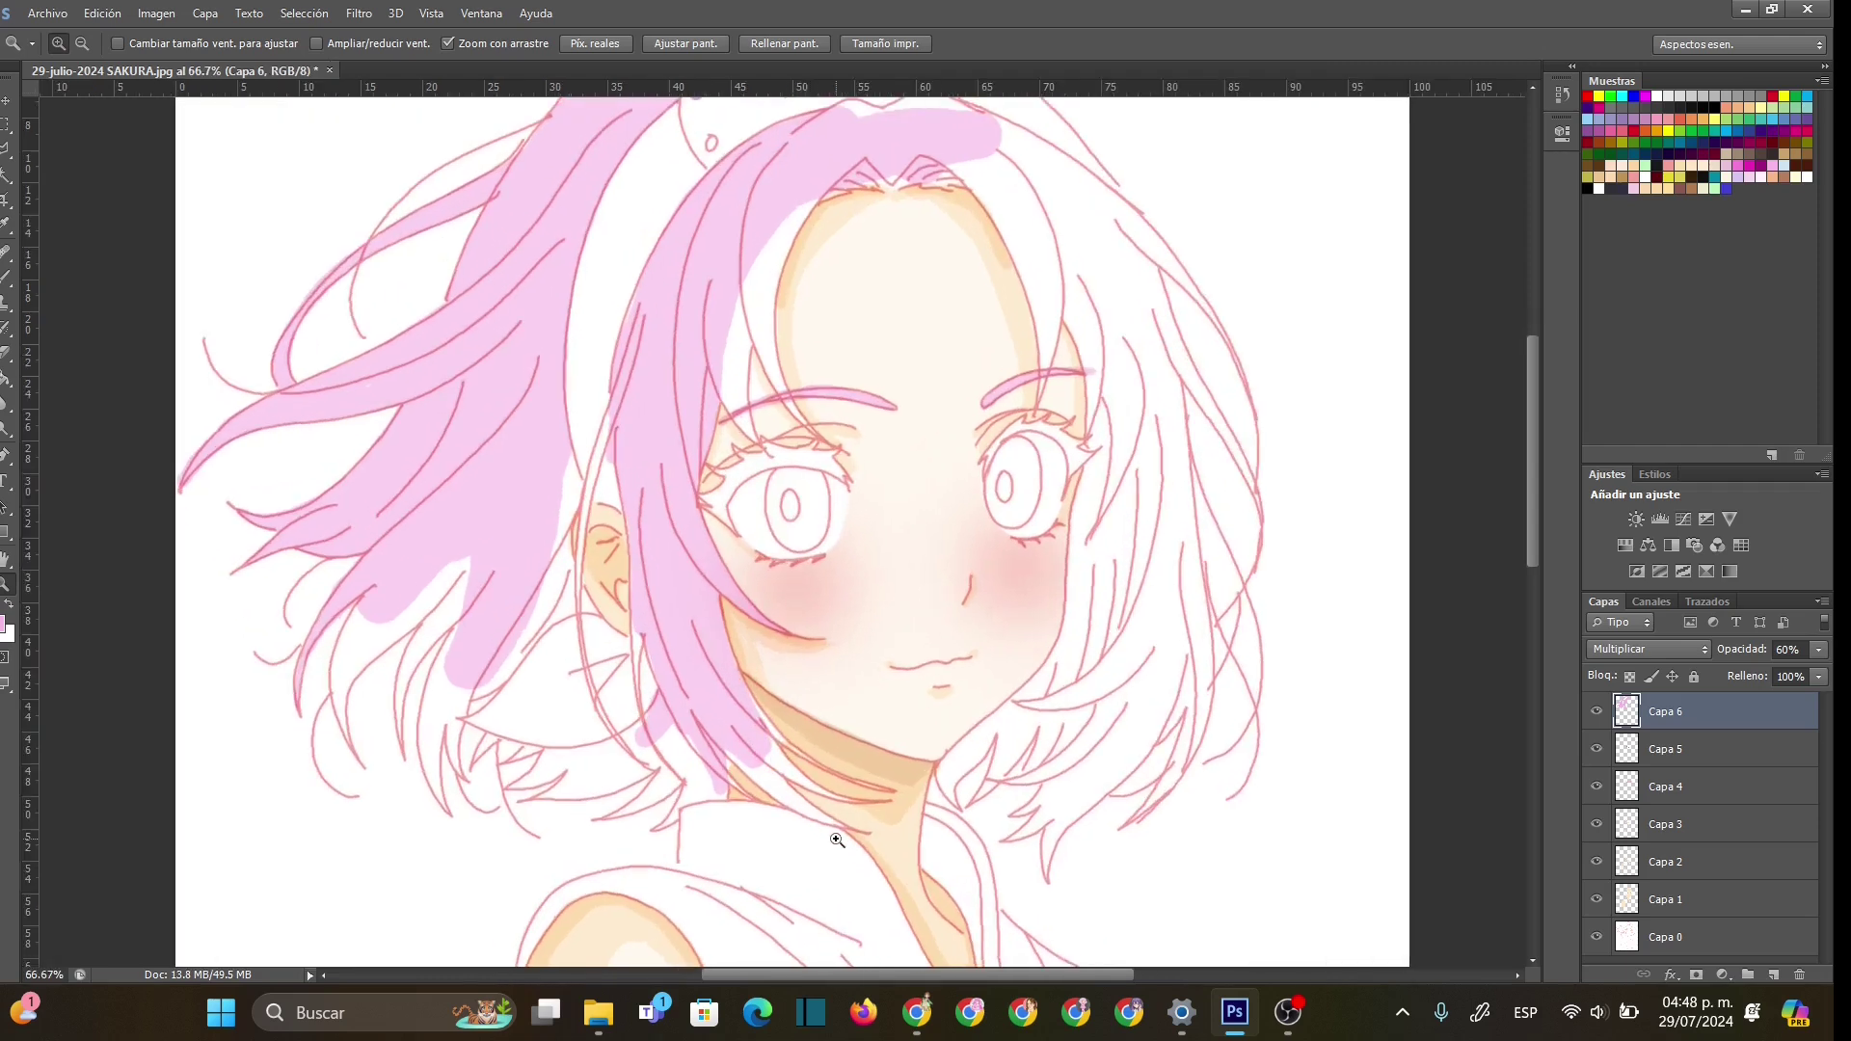
click(827, 836)
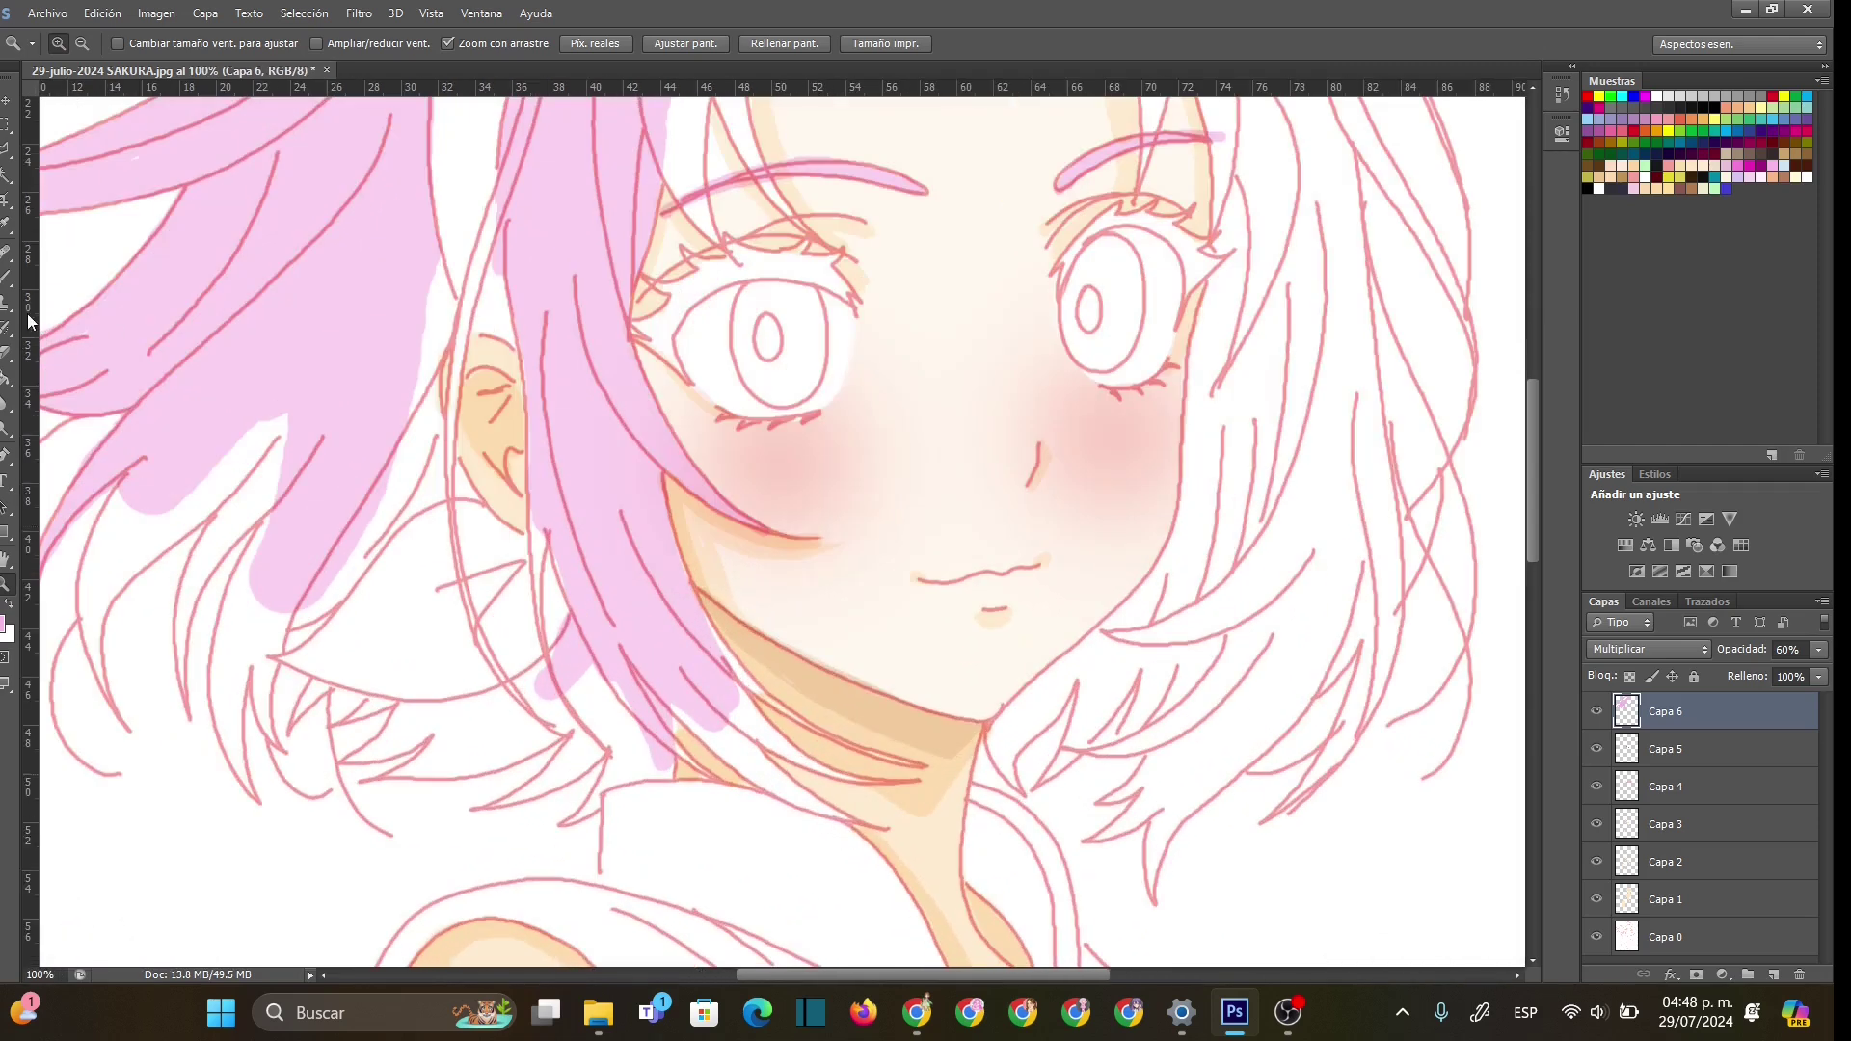
key(b)
drag(535, 525, 558, 684)
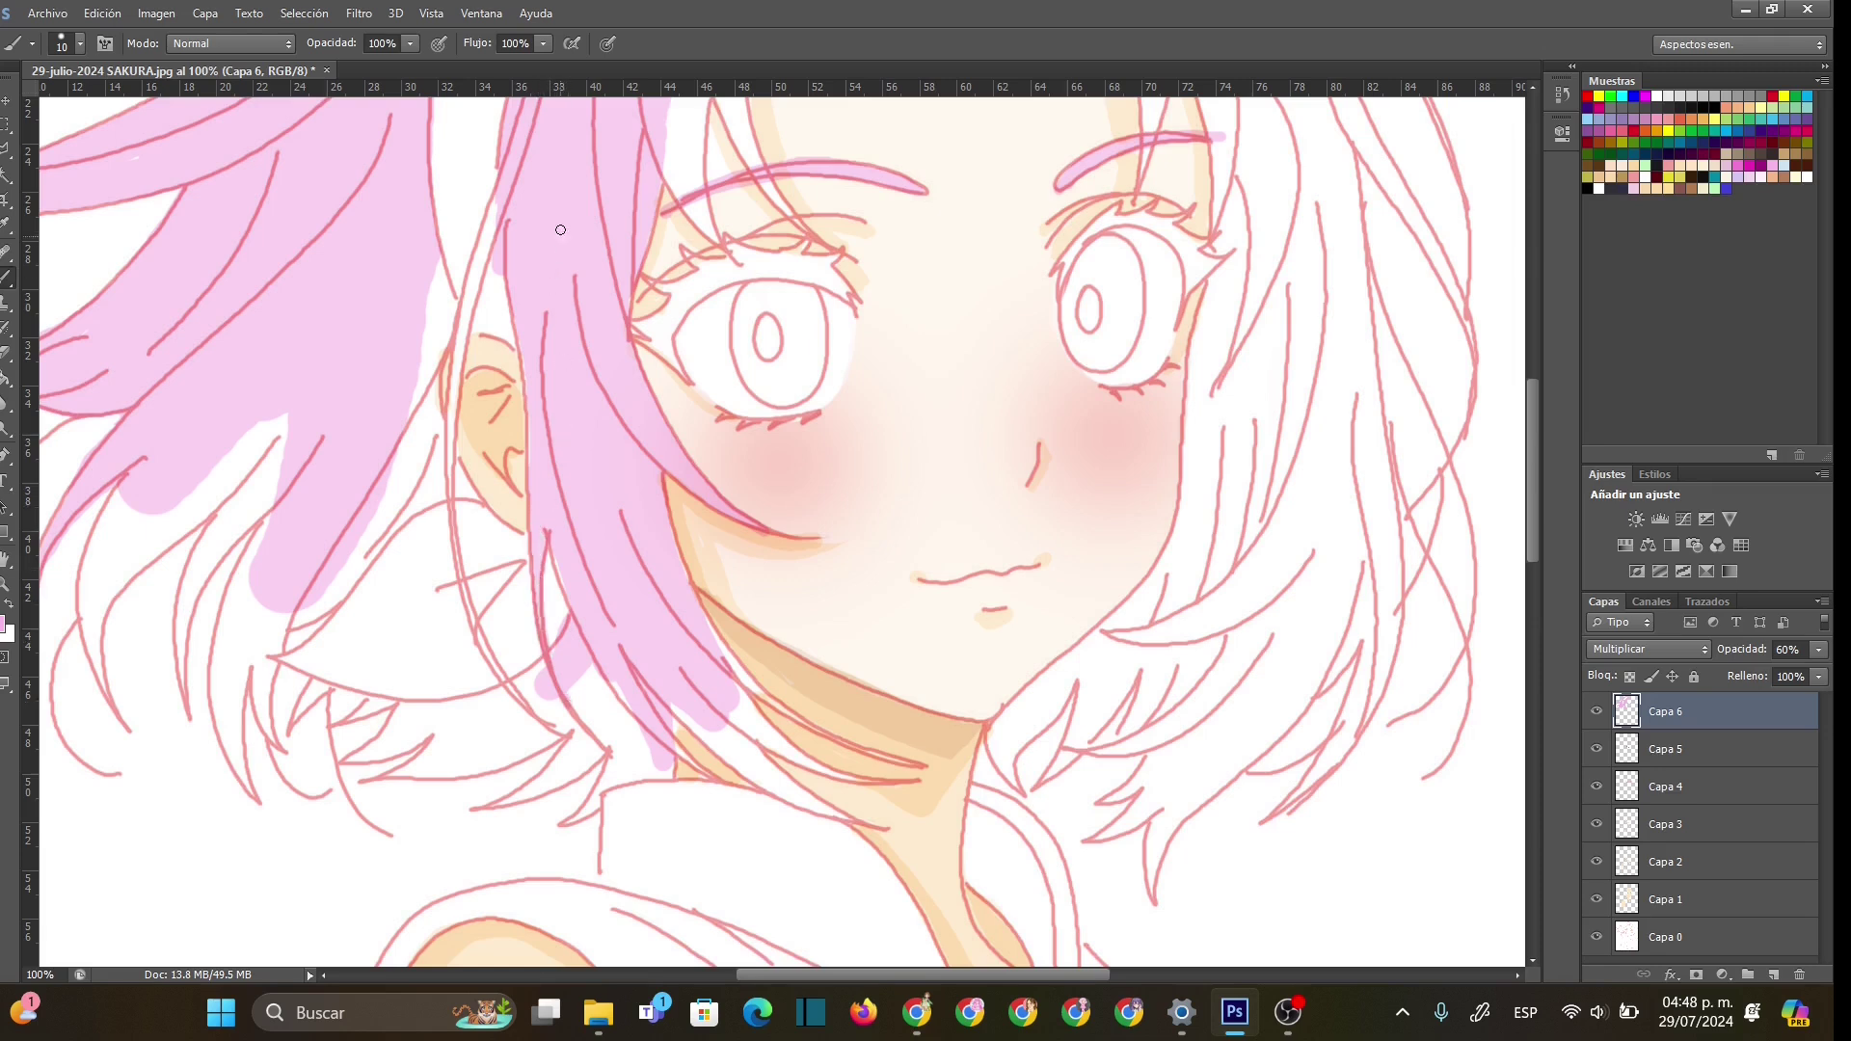
mouse_move(488, 221)
mouse_down()
mouse_move(448, 467)
mouse_move(483, 257)
mouse_move(525, 160)
mouse_up()
- Erase the stray pink between the thin strand and the front hair above the ear
key(e)
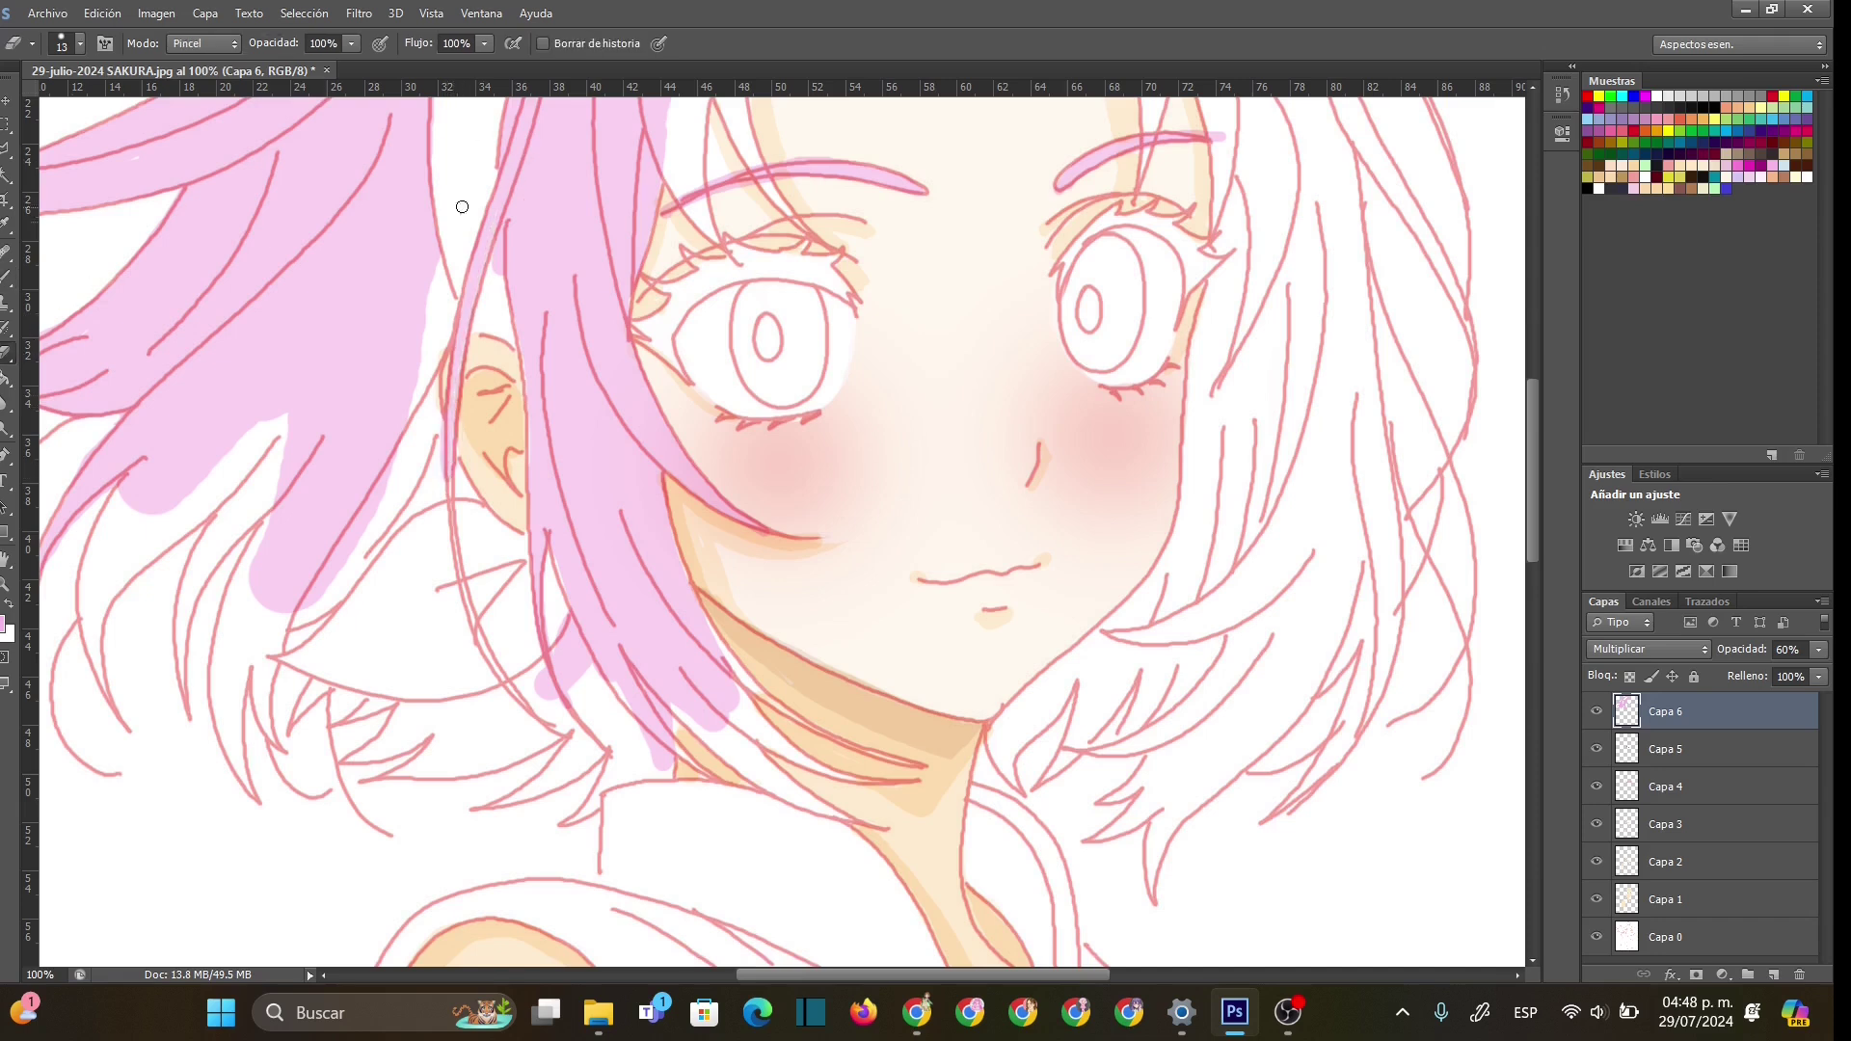
right_click(509, 276)
click(531, 318)
drag(491, 275, 502, 231)
- Fill the back hair behind the ear down to the white ribbon with a 26 px brush
click(7, 278)
right_click(460, 363)
click(498, 405)
mouse_move(431, 278)
mouse_down()
mouse_move(421, 238)
mouse_move(449, 318)
mouse_move(429, 415)
mouse_move(450, 480)
mouse_move(294, 617)
mouse_move(429, 477)
mouse_up()
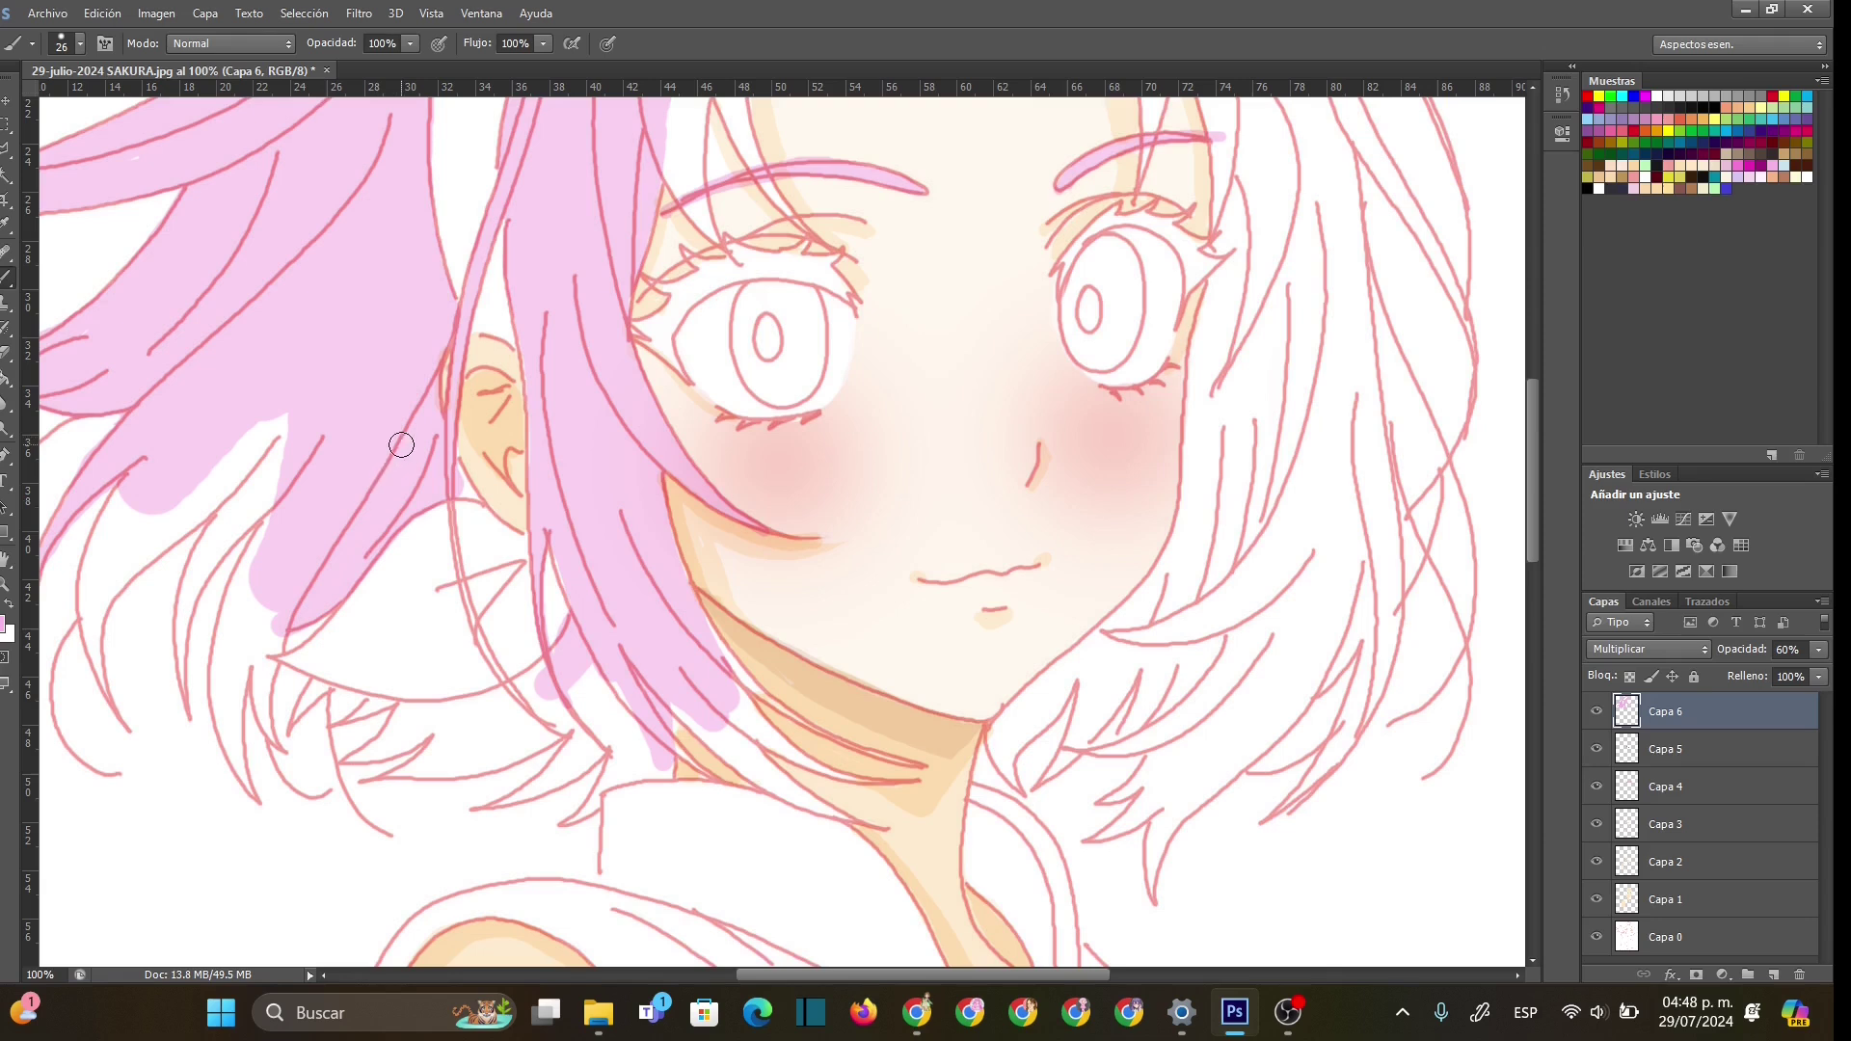
- Fill the hair lock beneath the white ribbon in pink with a 15 px brush
right_click(465, 494)
text(15)
key(Return)
mouse_move(354, 757)
mouse_down()
mouse_move(406, 703)
mouse_move(505, 691)
mouse_move(583, 642)
mouse_move(402, 743)
mouse_move(442, 710)
mouse_move(482, 762)
mouse_move(583, 718)
mouse_move(537, 736)
mouse_move(606, 671)
mouse_move(453, 737)
mouse_move(500, 727)
mouse_move(455, 762)
mouse_up()
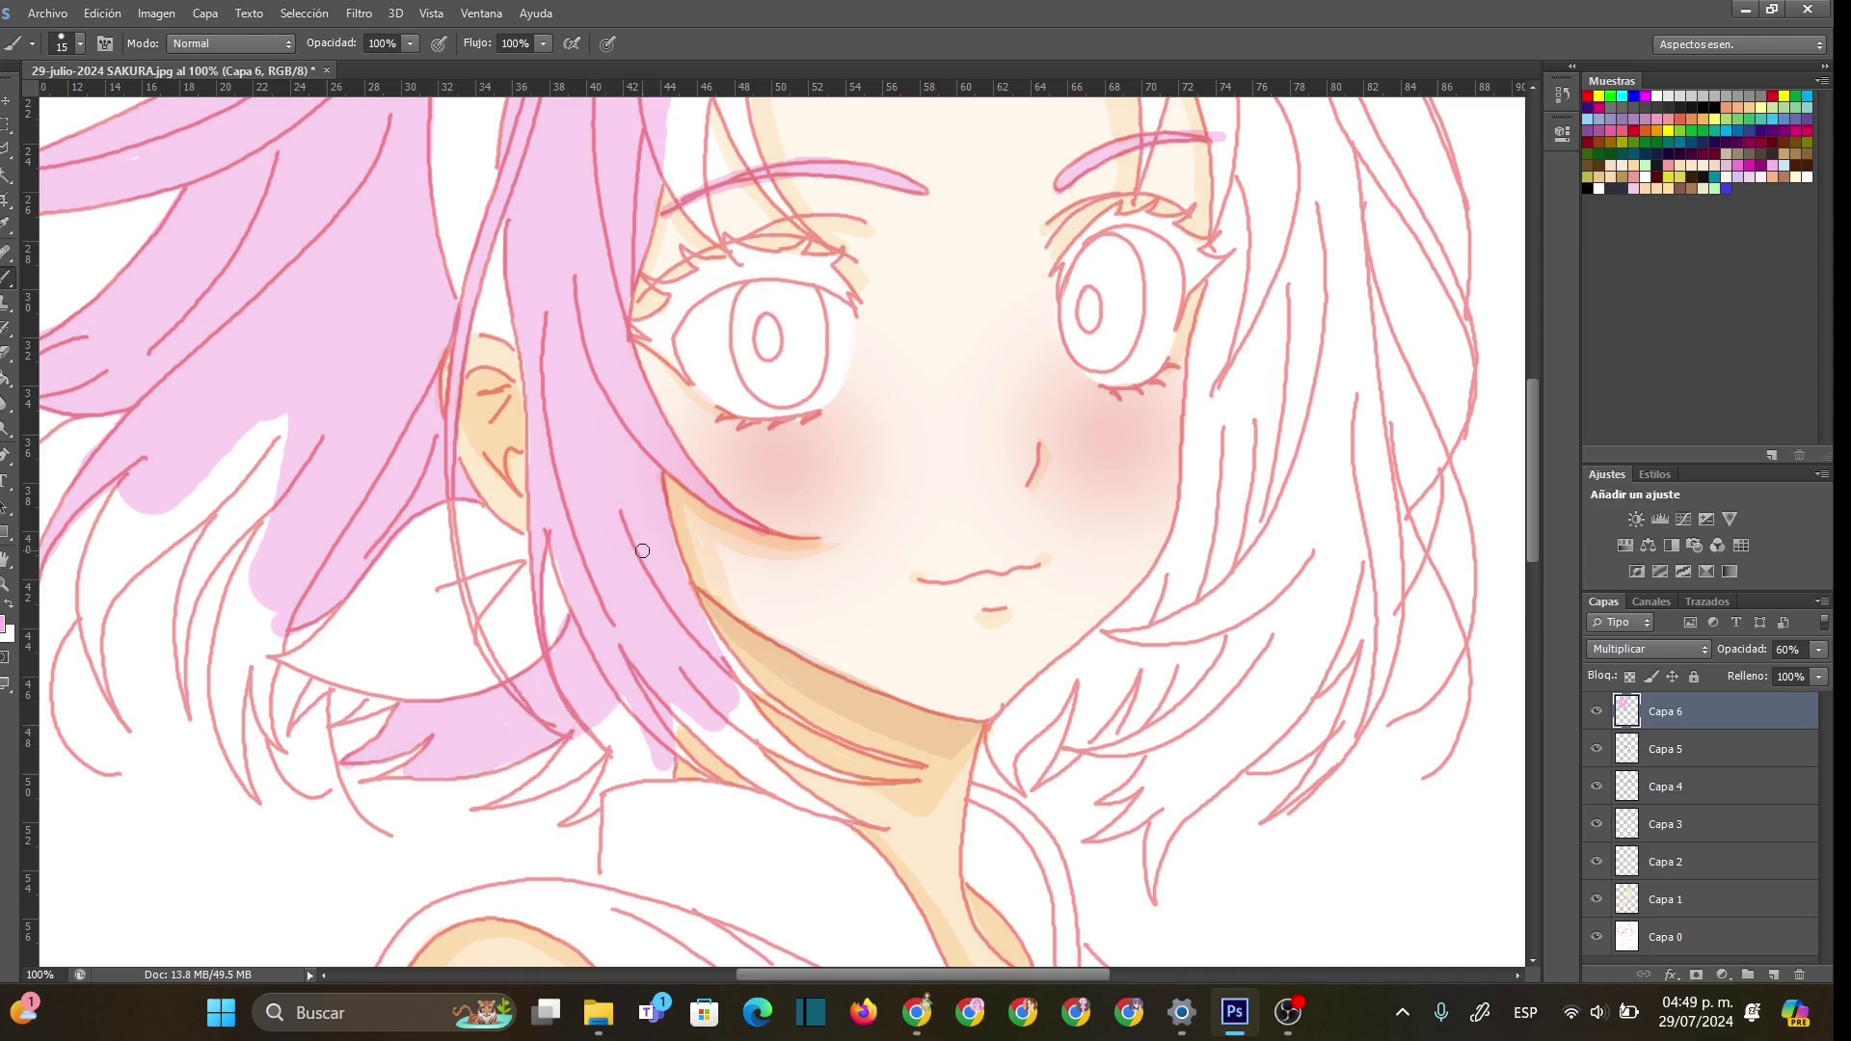
- Paint the pointed hair tips above the shoulder at 8 px and fill the gaps between them at 24 px
right_click(523, 675)
click(547, 721)
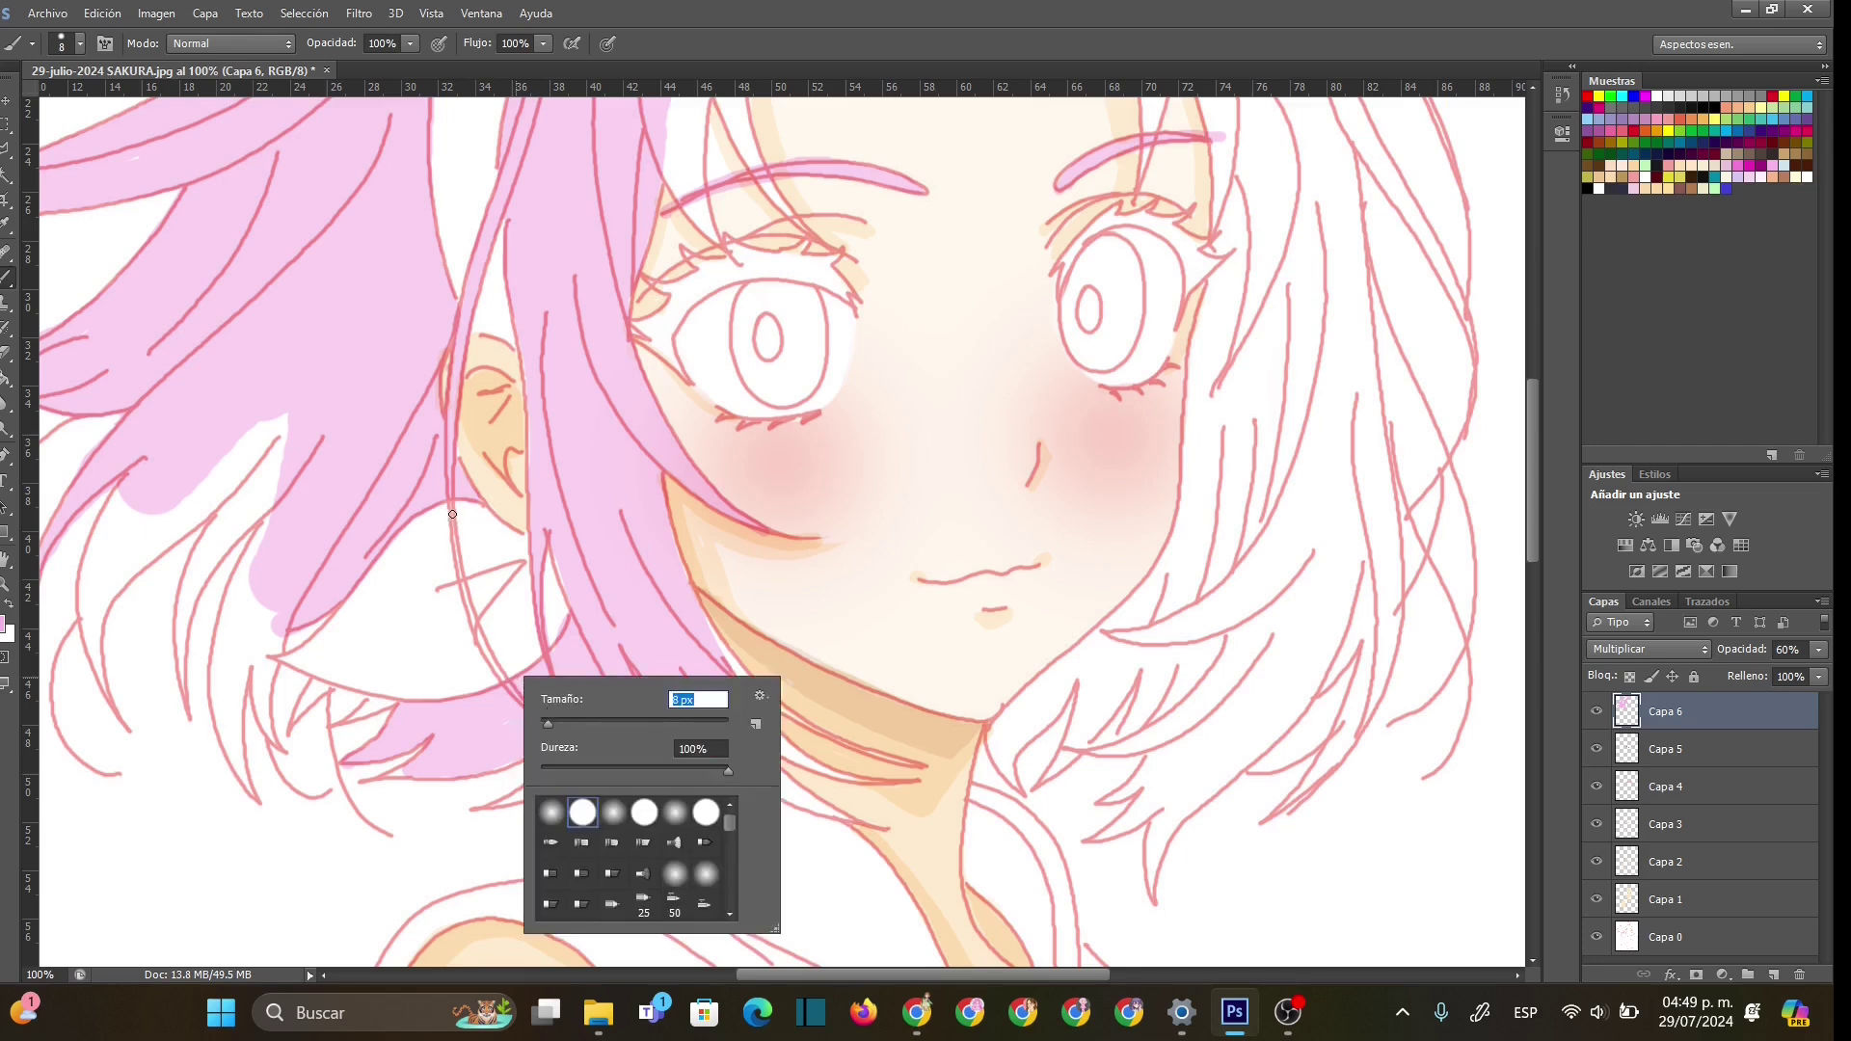
key(Return)
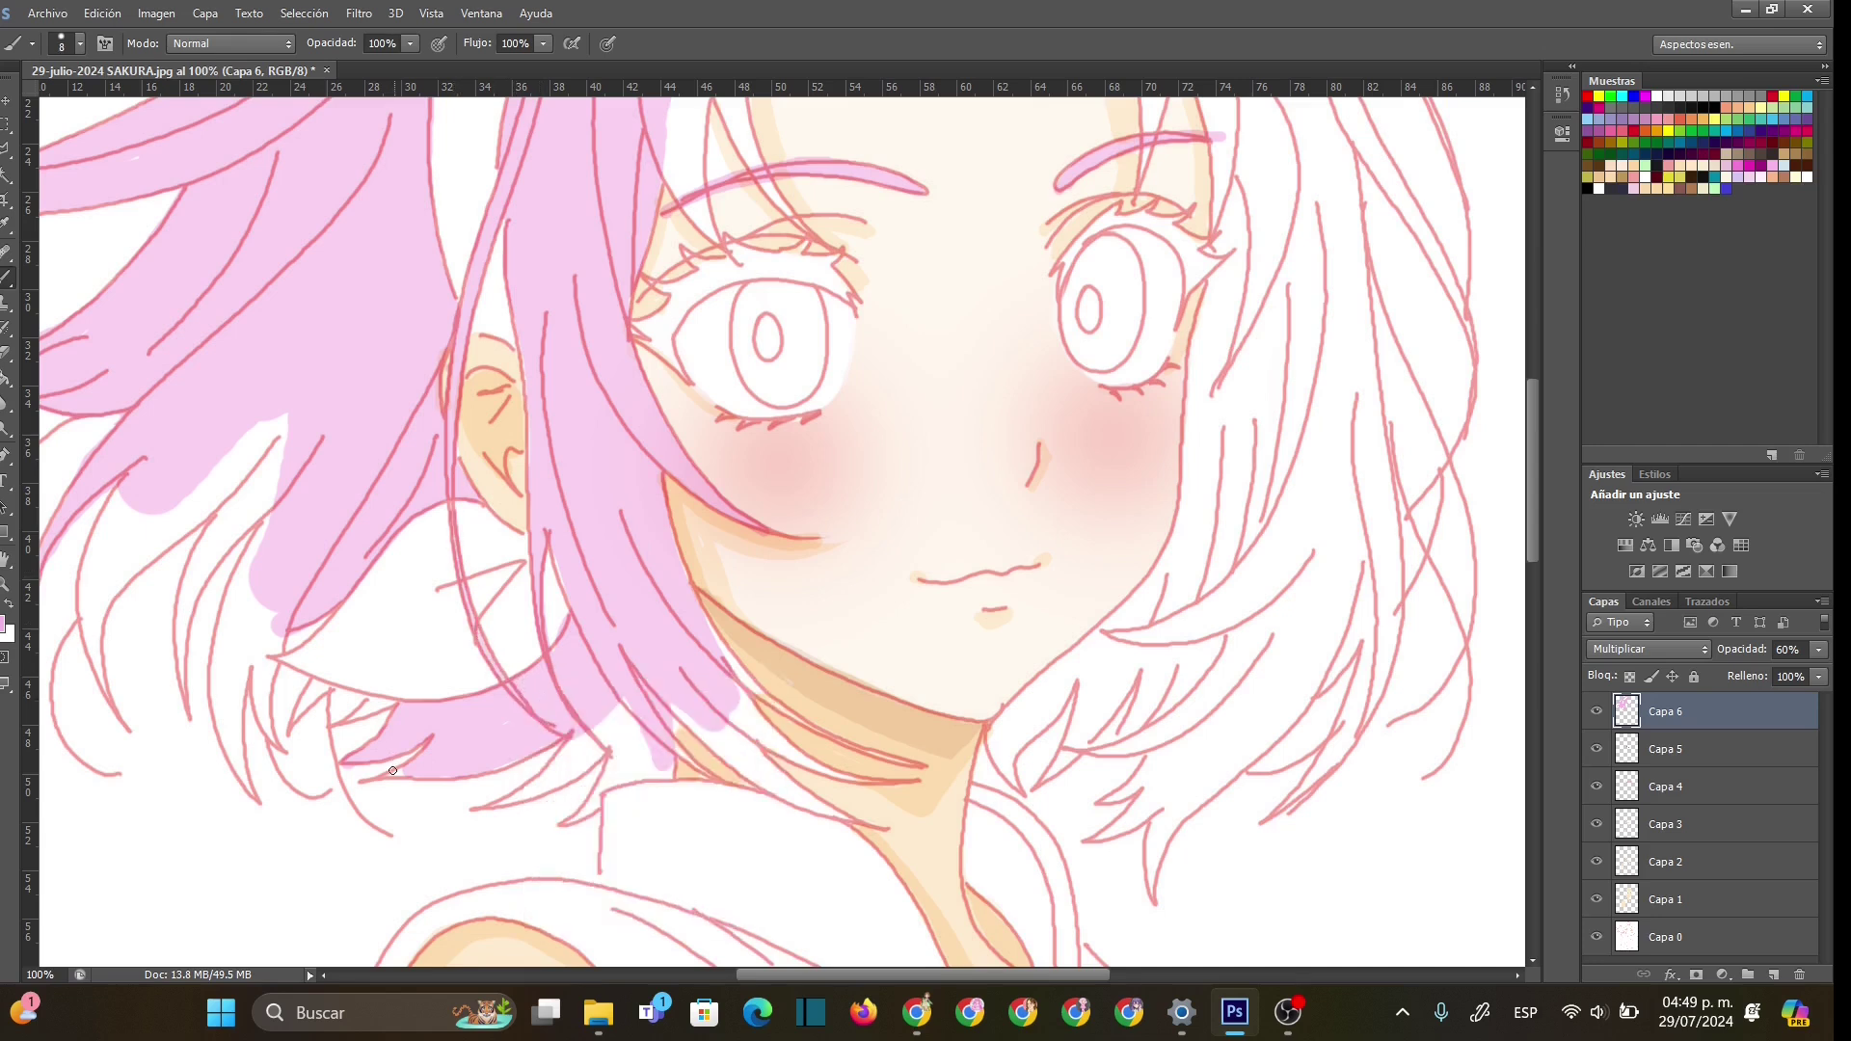
mouse_move(573, 738)
mouse_down()
mouse_move(496, 807)
mouse_move(622, 741)
mouse_up()
drag(495, 806, 510, 755)
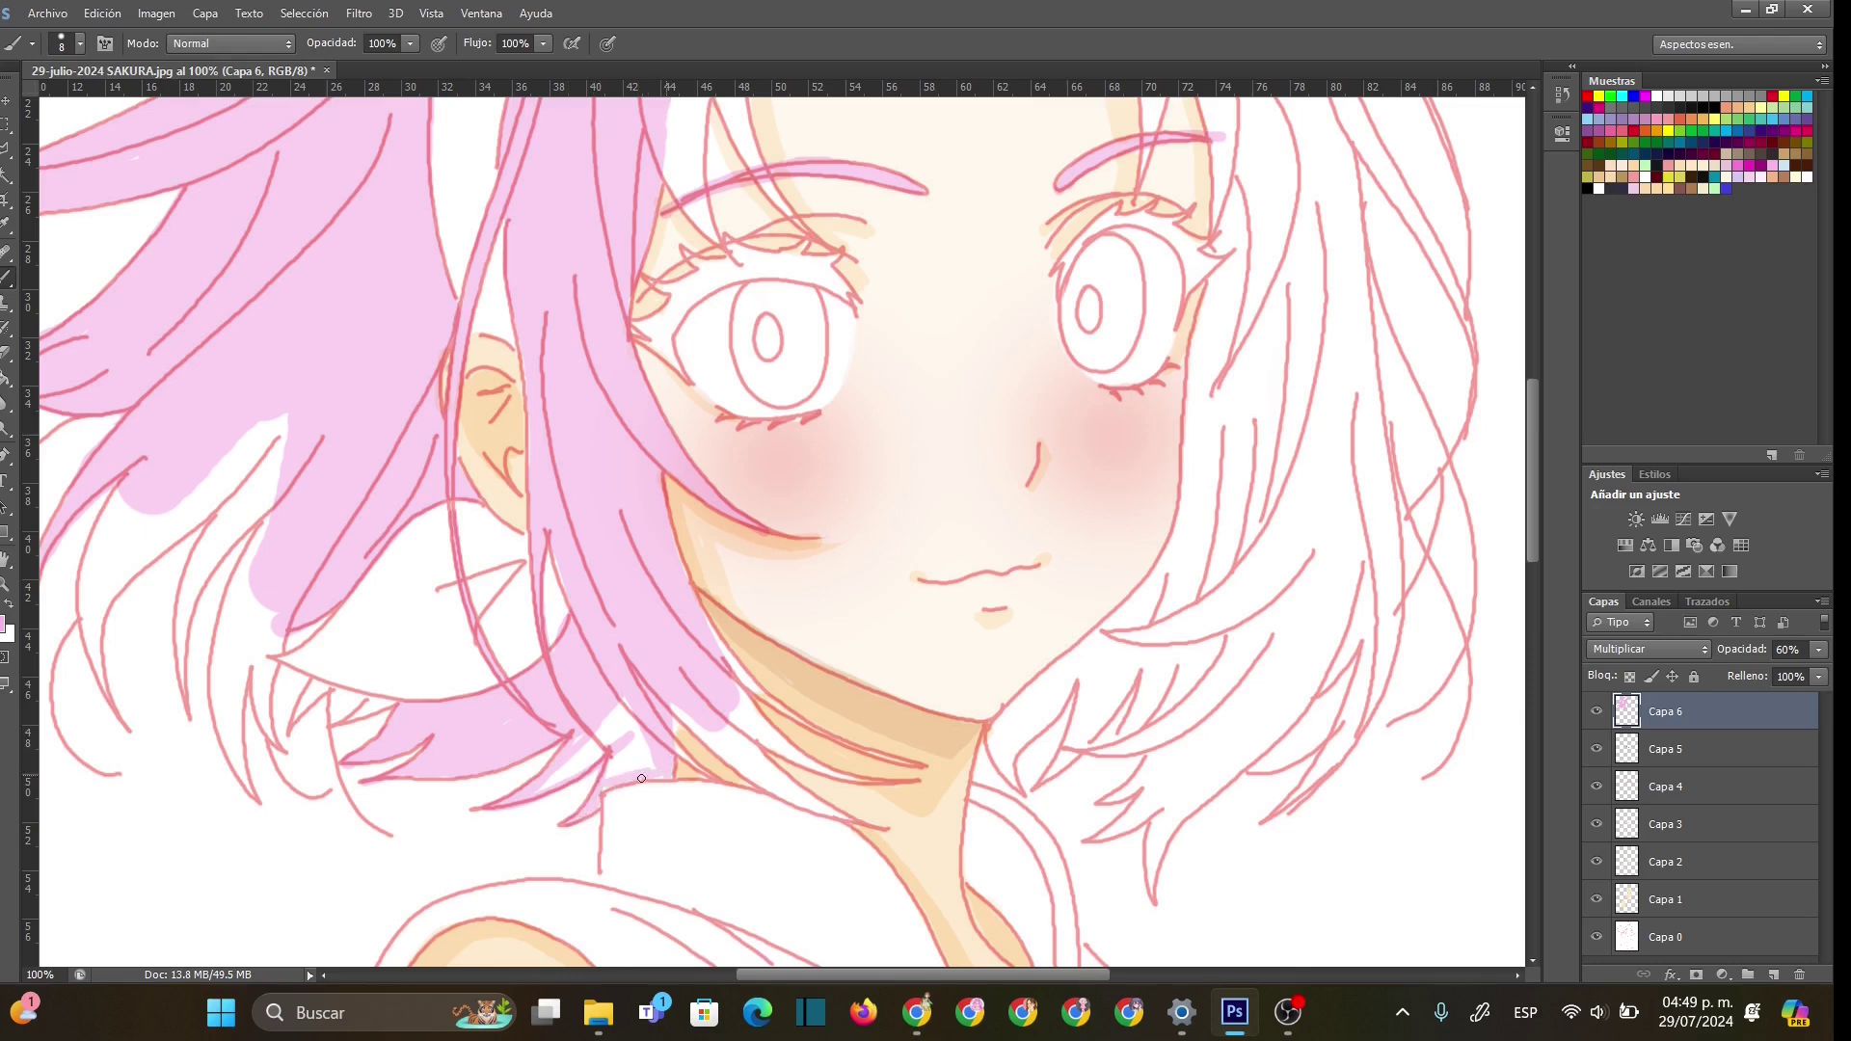
click(698, 775)
mouse_move(611, 739)
mouse_down()
mouse_move(595, 731)
mouse_move(542, 784)
mouse_move(606, 731)
mouse_move(638, 742)
mouse_move(609, 779)
mouse_move(631, 770)
mouse_up()
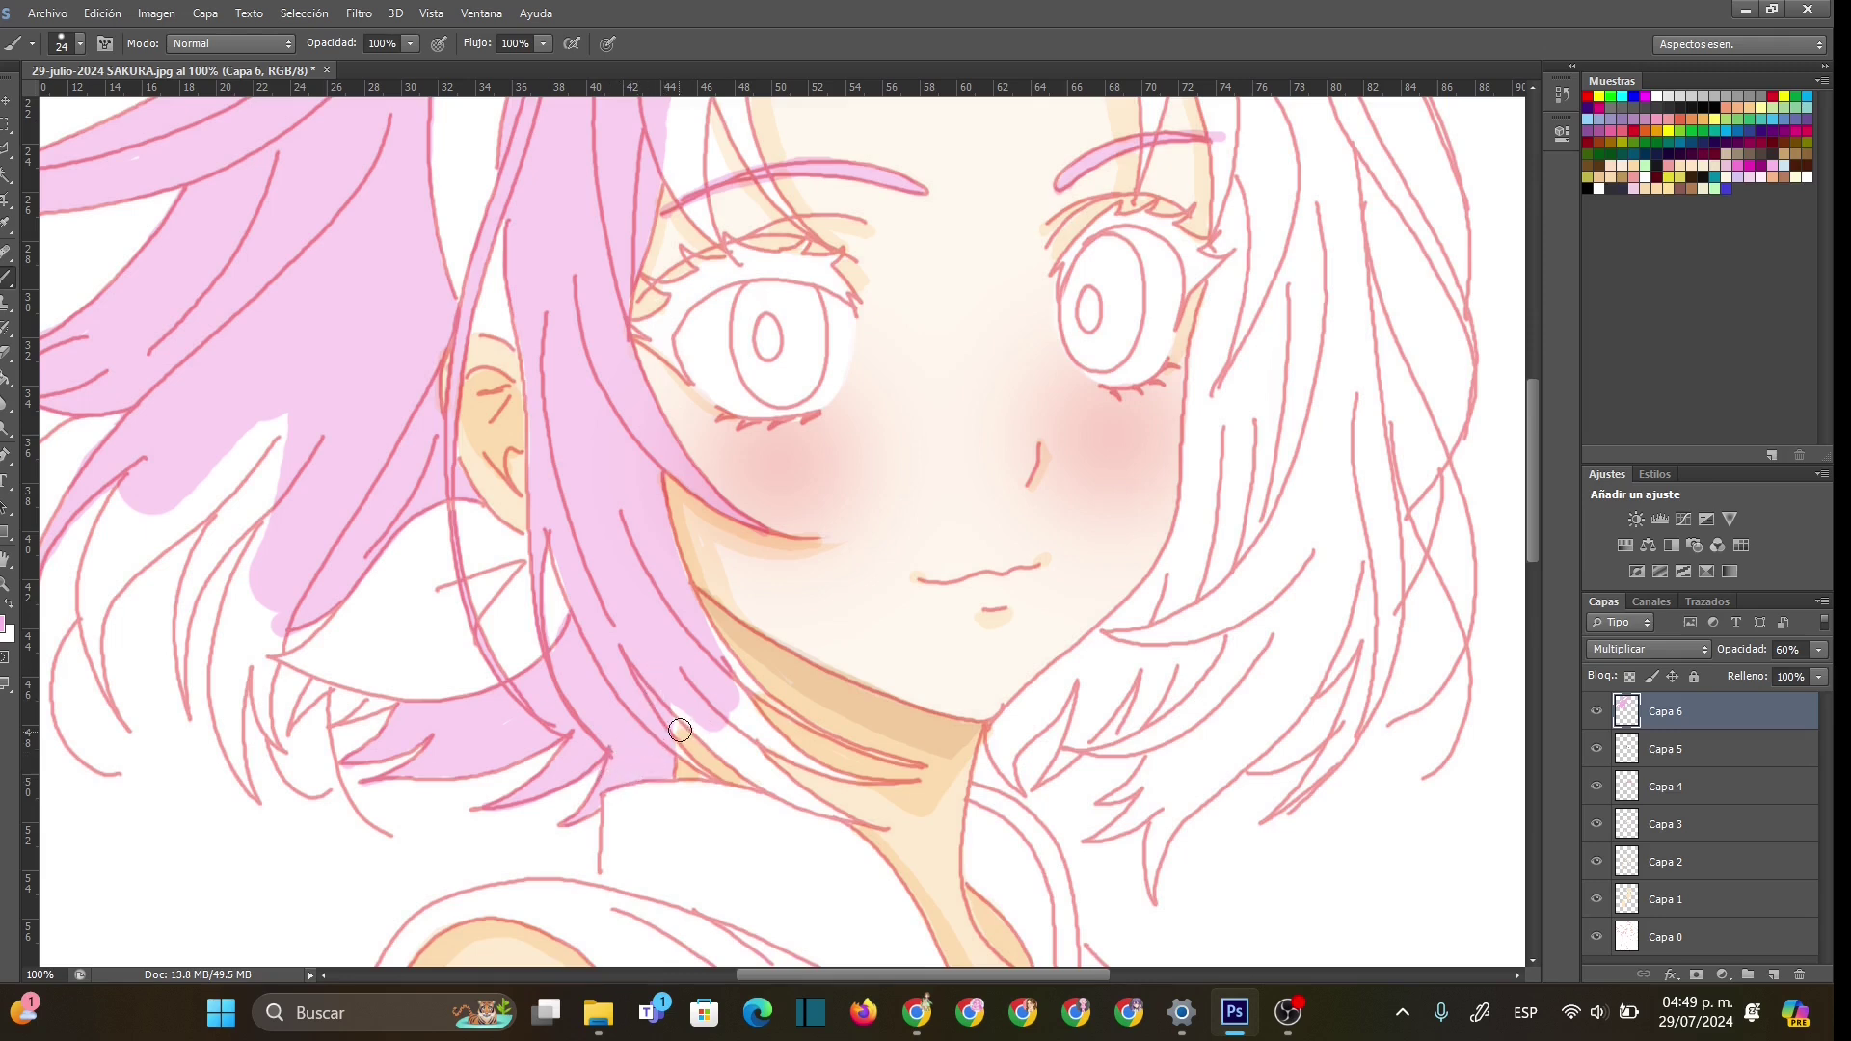
- Outline the lock ends crossing the neck with an 8 px brush and fill them at 15 px
right_click(692, 725)
click(722, 768)
key(Return)
drag(674, 704, 814, 811)
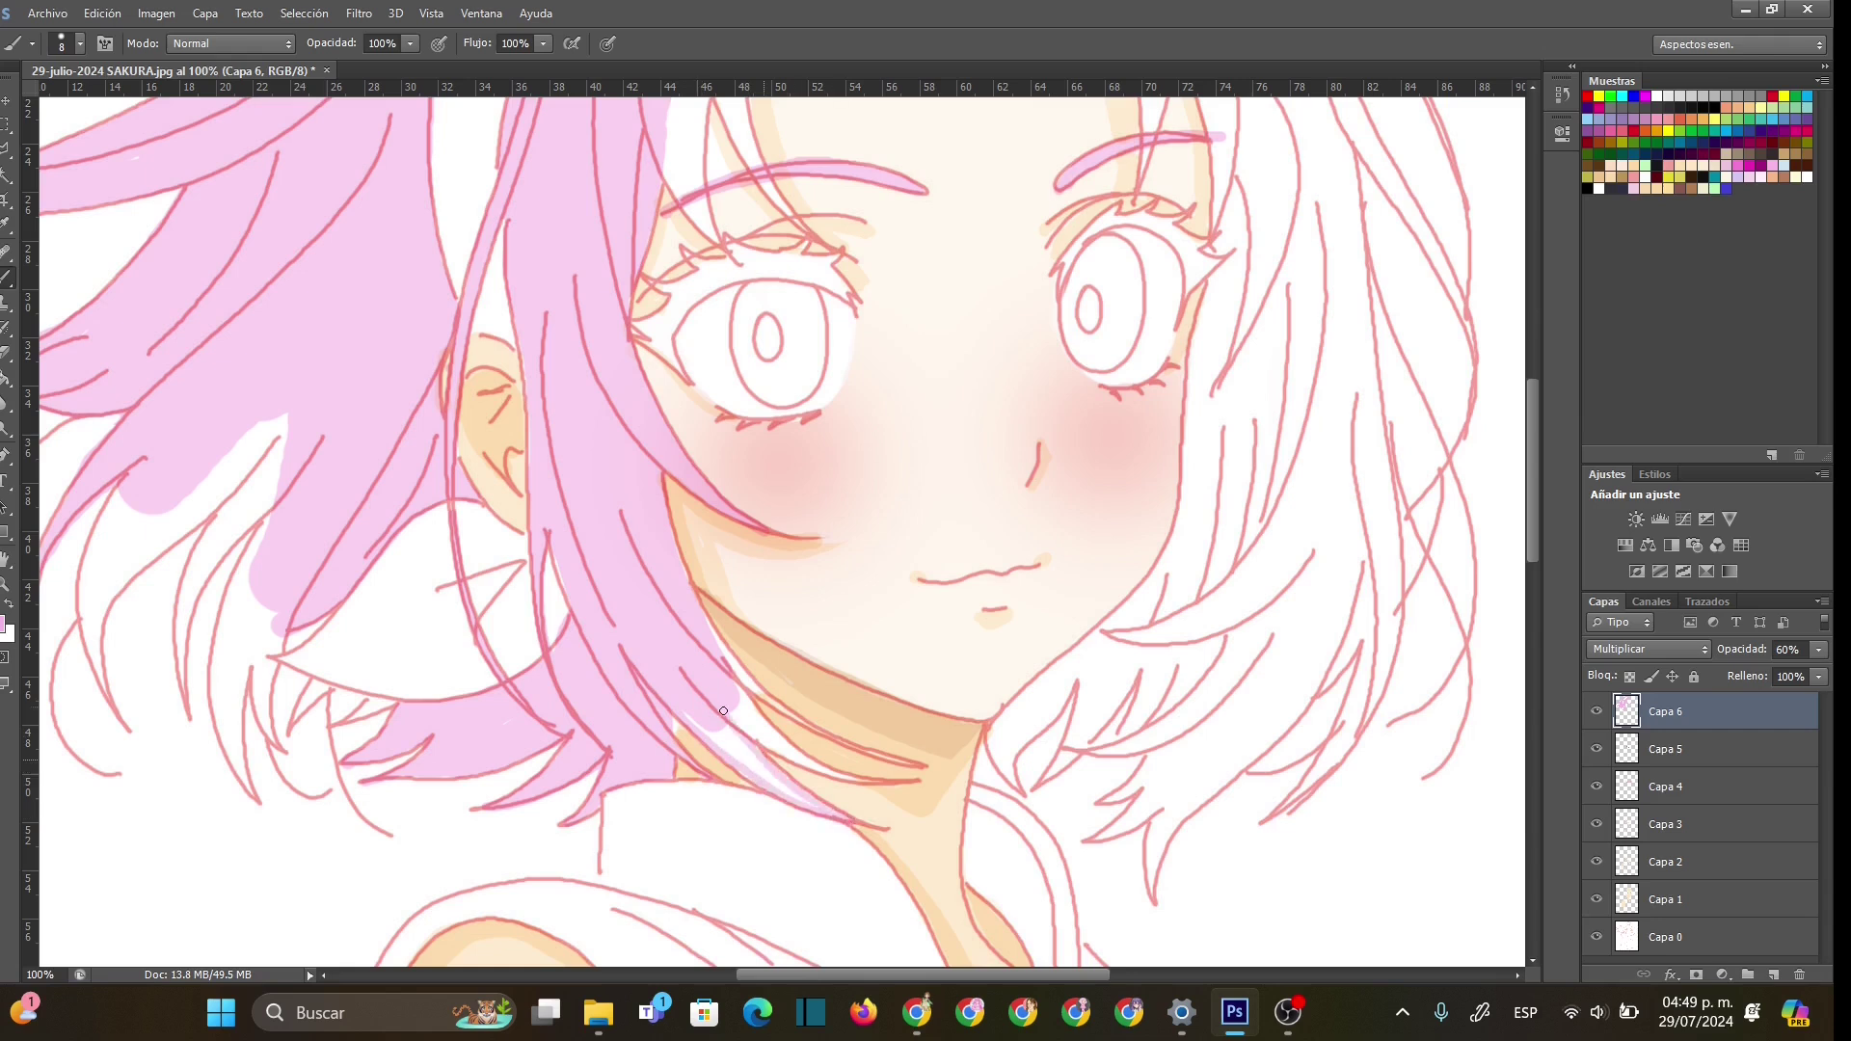
right_click(749, 730)
text(15)
key(Return)
mouse_move(741, 758)
mouse_down()
mouse_move(777, 784)
mouse_move(702, 690)
mouse_move(775, 743)
mouse_move(712, 685)
mouse_up()
- Refine the lock ends over the neck with 4 px and 13 px brushes and paint the small tips under the ribbon at 5 px
right_click(751, 695)
text(1)
key(Return)
right_click(758, 691)
text(4)
key(Return)
right_click(759, 691)
text(13)
key(Return)
right_click(804, 763)
text(5)
key(Return)
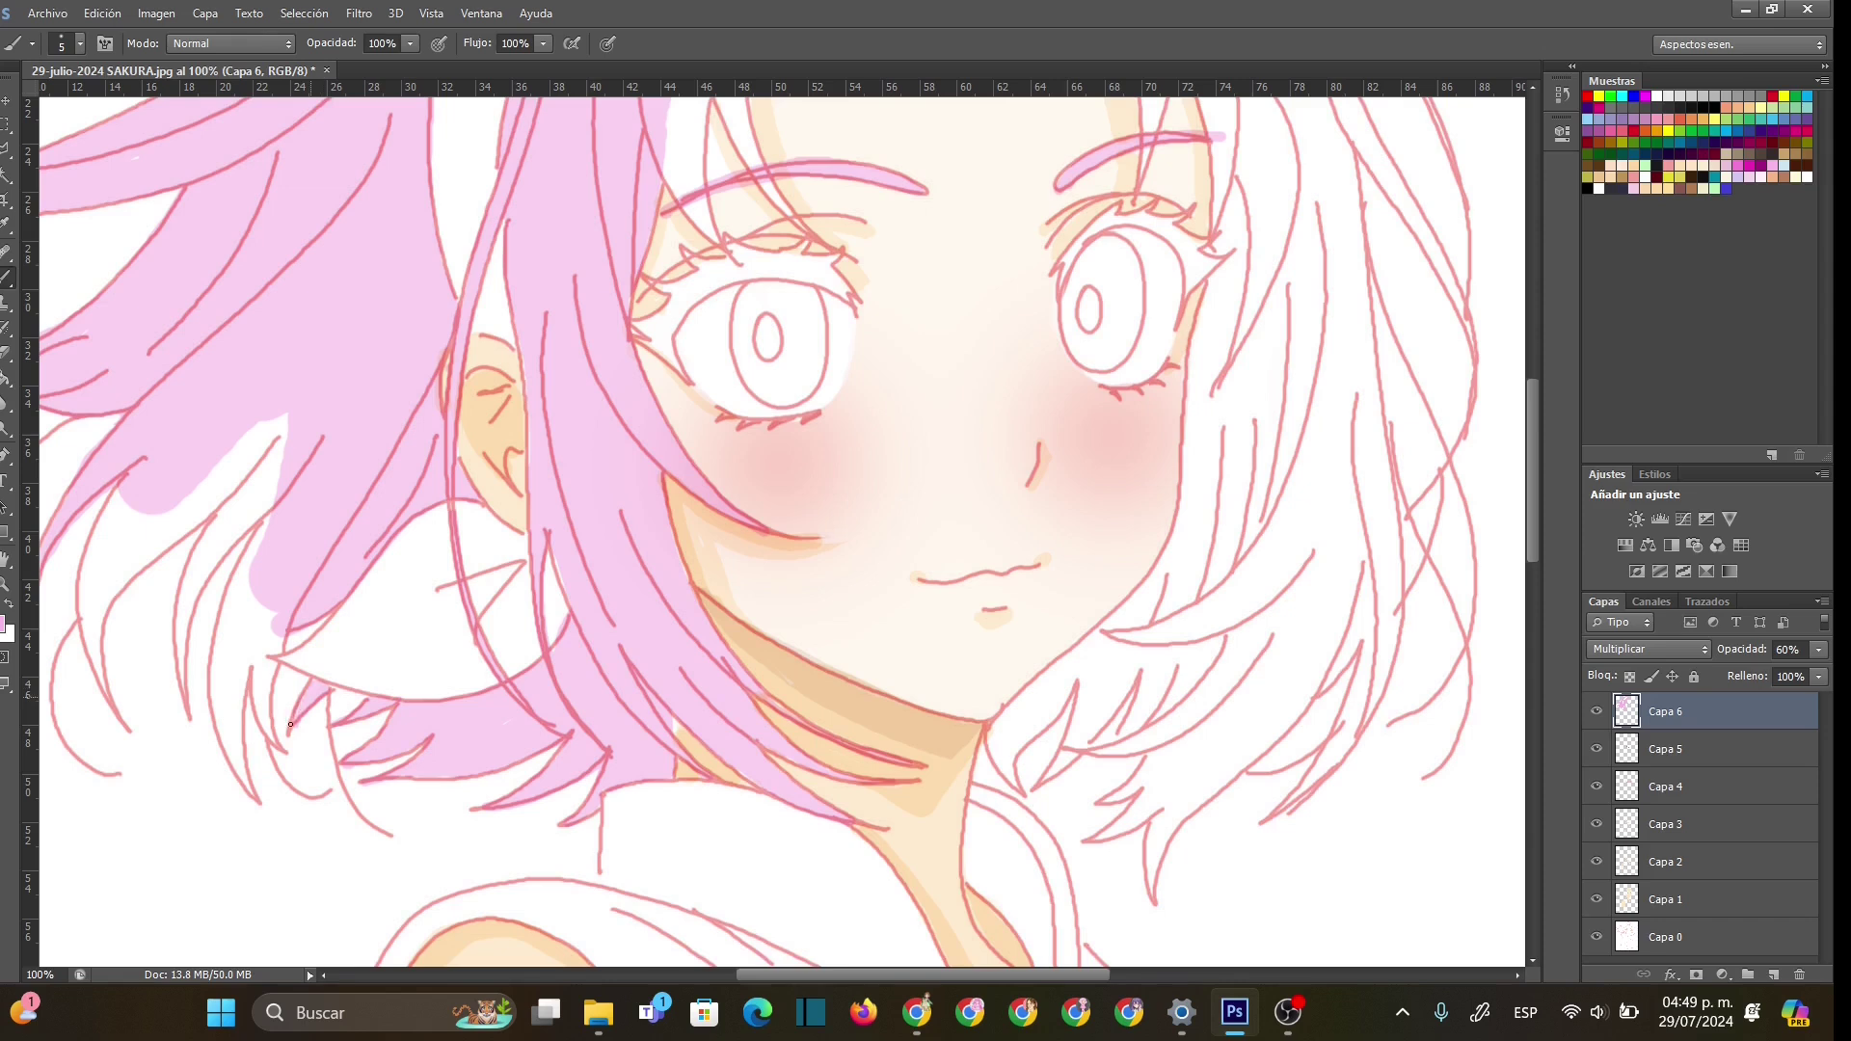
- Outline the hair mass on the far side of the face in pink with a 26 px brush
right_click(1093, 701)
click(1129, 758)
mouse_move(1243, 205)
mouse_down()
mouse_move(1226, 240)
mouse_move(1234, 180)
mouse_move(1239, 261)
mouse_move(1201, 390)
mouse_move(1198, 358)
mouse_move(1184, 533)
mouse_move(1089, 667)
mouse_move(1066, 653)
mouse_move(1137, 583)
mouse_move(1231, 425)
mouse_up()
mouse_move(1070, 672)
mouse_down()
mouse_move(1201, 643)
mouse_move(1263, 603)
mouse_up()
mouse_move(1166, 641)
mouse_down()
mouse_move(1125, 744)
mouse_move(1151, 637)
mouse_move(1189, 598)
mouse_move(1189, 627)
mouse_up()
mouse_move(1138, 742)
mouse_down()
mouse_move(1229, 744)
mouse_move(1291, 707)
mouse_move(1377, 616)
mouse_move(1388, 547)
mouse_up()
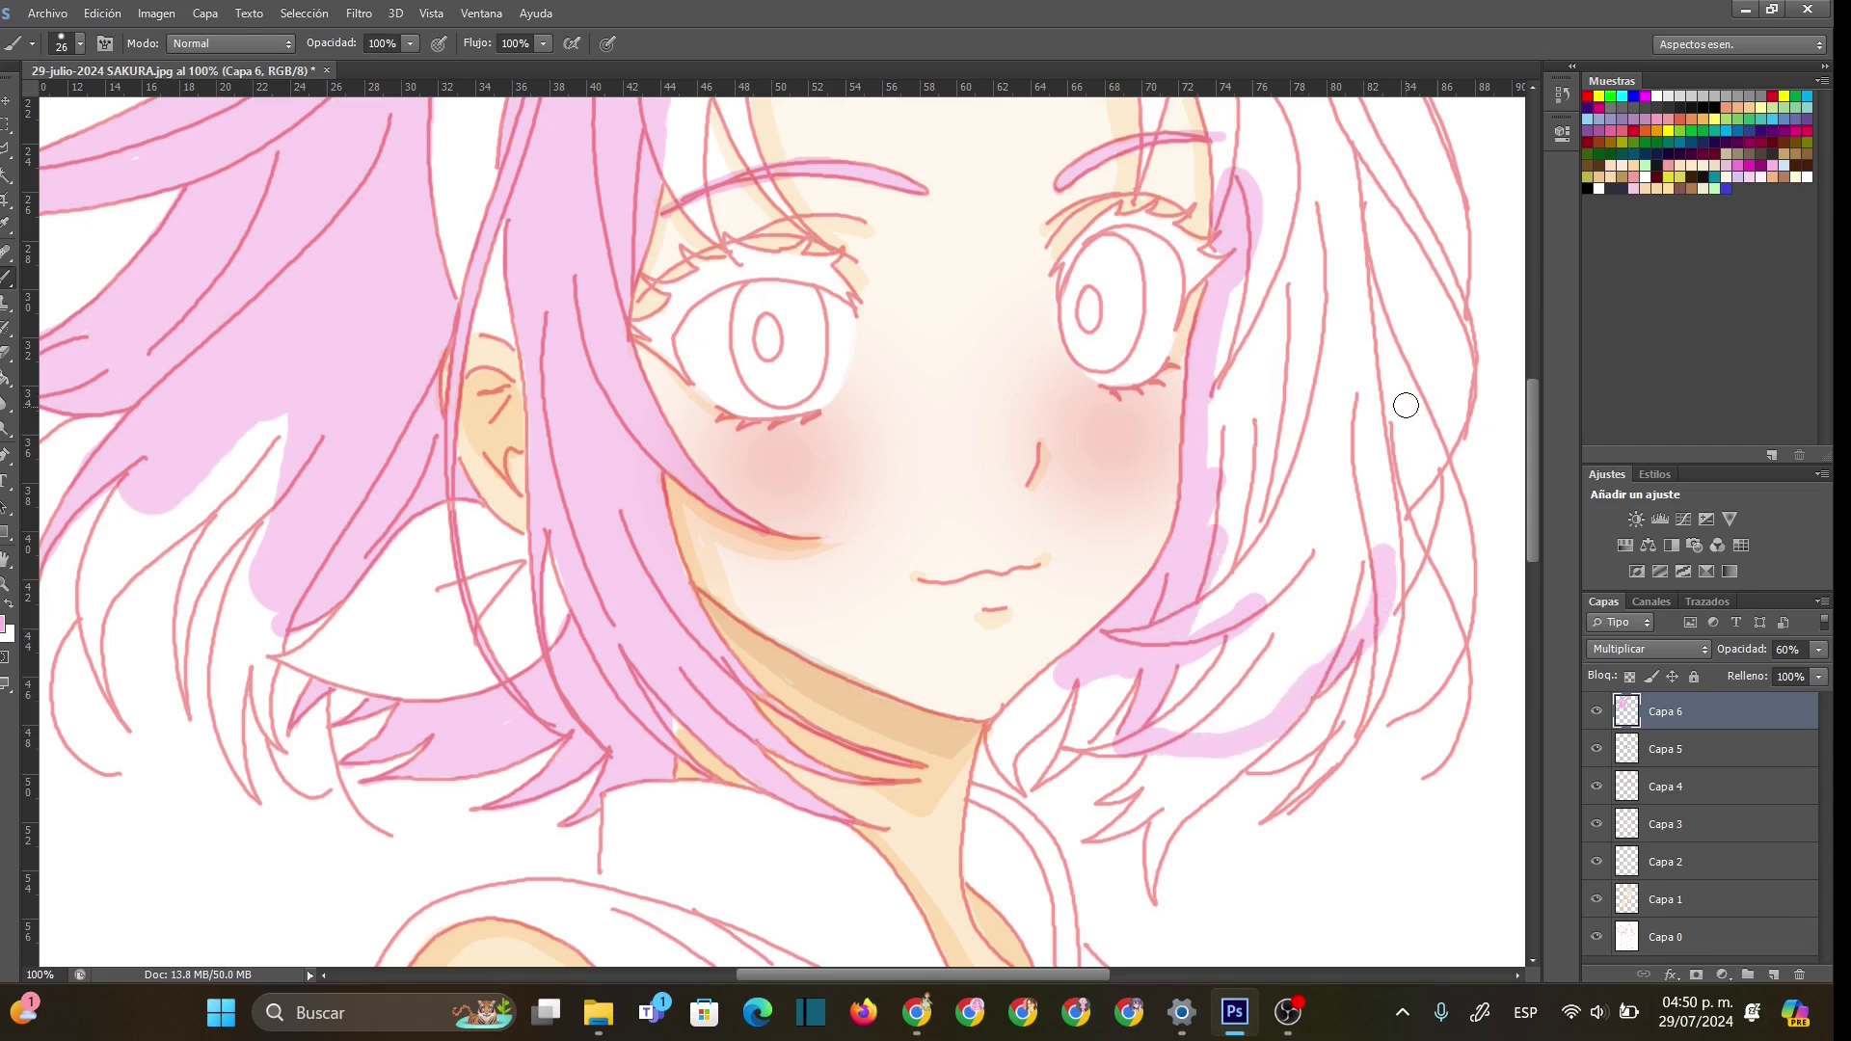
mouse_move(1348, 163)
mouse_down()
mouse_move(1389, 626)
mouse_move(1345, 716)
mouse_move(1367, 545)
mouse_up()
drag(1337, 608, 1306, 638)
mouse_move(1165, 714)
mouse_down()
mouse_move(1244, 430)
mouse_move(1252, 277)
mouse_move(1223, 360)
mouse_move(1230, 434)
mouse_up()
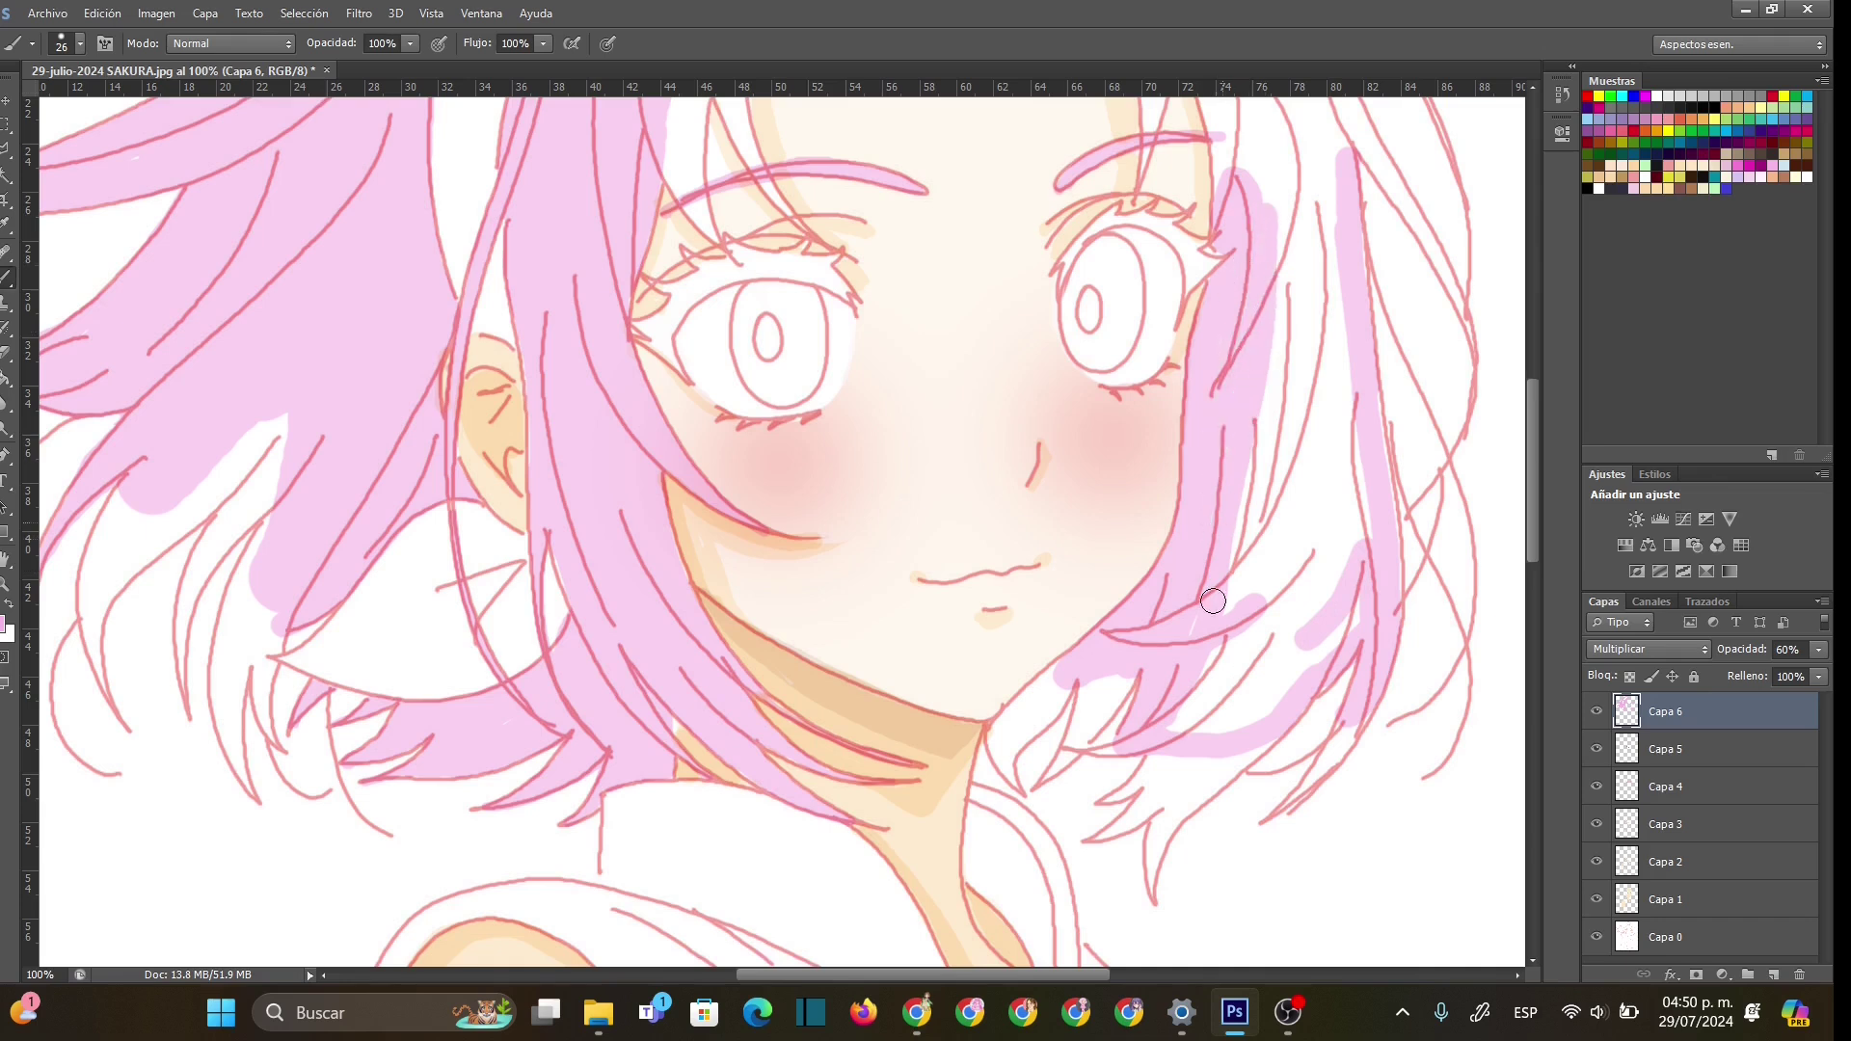
- Fill the inside of the far-side hair mass with a 57 px brush
right_click(1228, 639)
click(1284, 684)
mouse_move(1277, 285)
mouse_down()
mouse_move(1264, 399)
mouse_move(1314, 227)
mouse_move(1376, 591)
mouse_move(1219, 732)
mouse_move(1239, 528)
mouse_move(1254, 540)
mouse_move(1321, 302)
mouse_move(1331, 525)
mouse_move(1333, 497)
mouse_up()
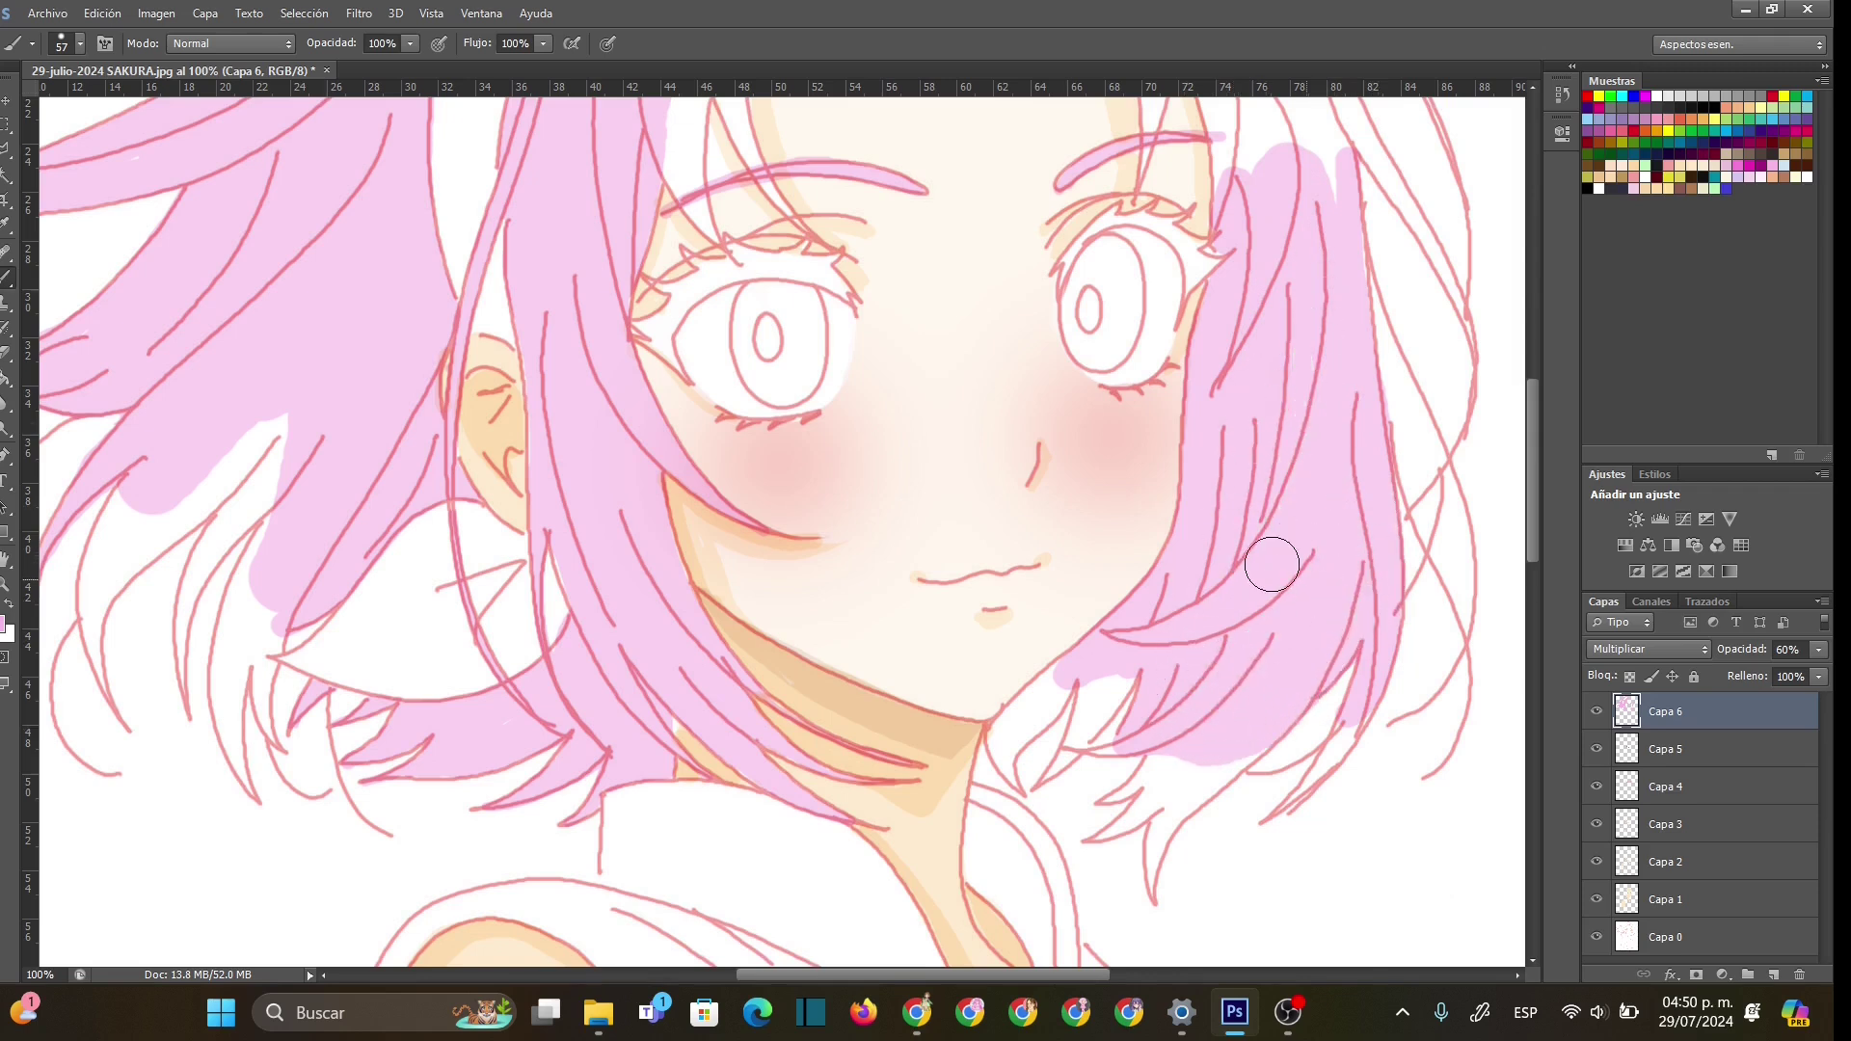
- Paint the outer hair ends and the chin lock's outline at 6 px, and fill the chin lock at 26 px
right_click(1398, 731)
click(1400, 740)
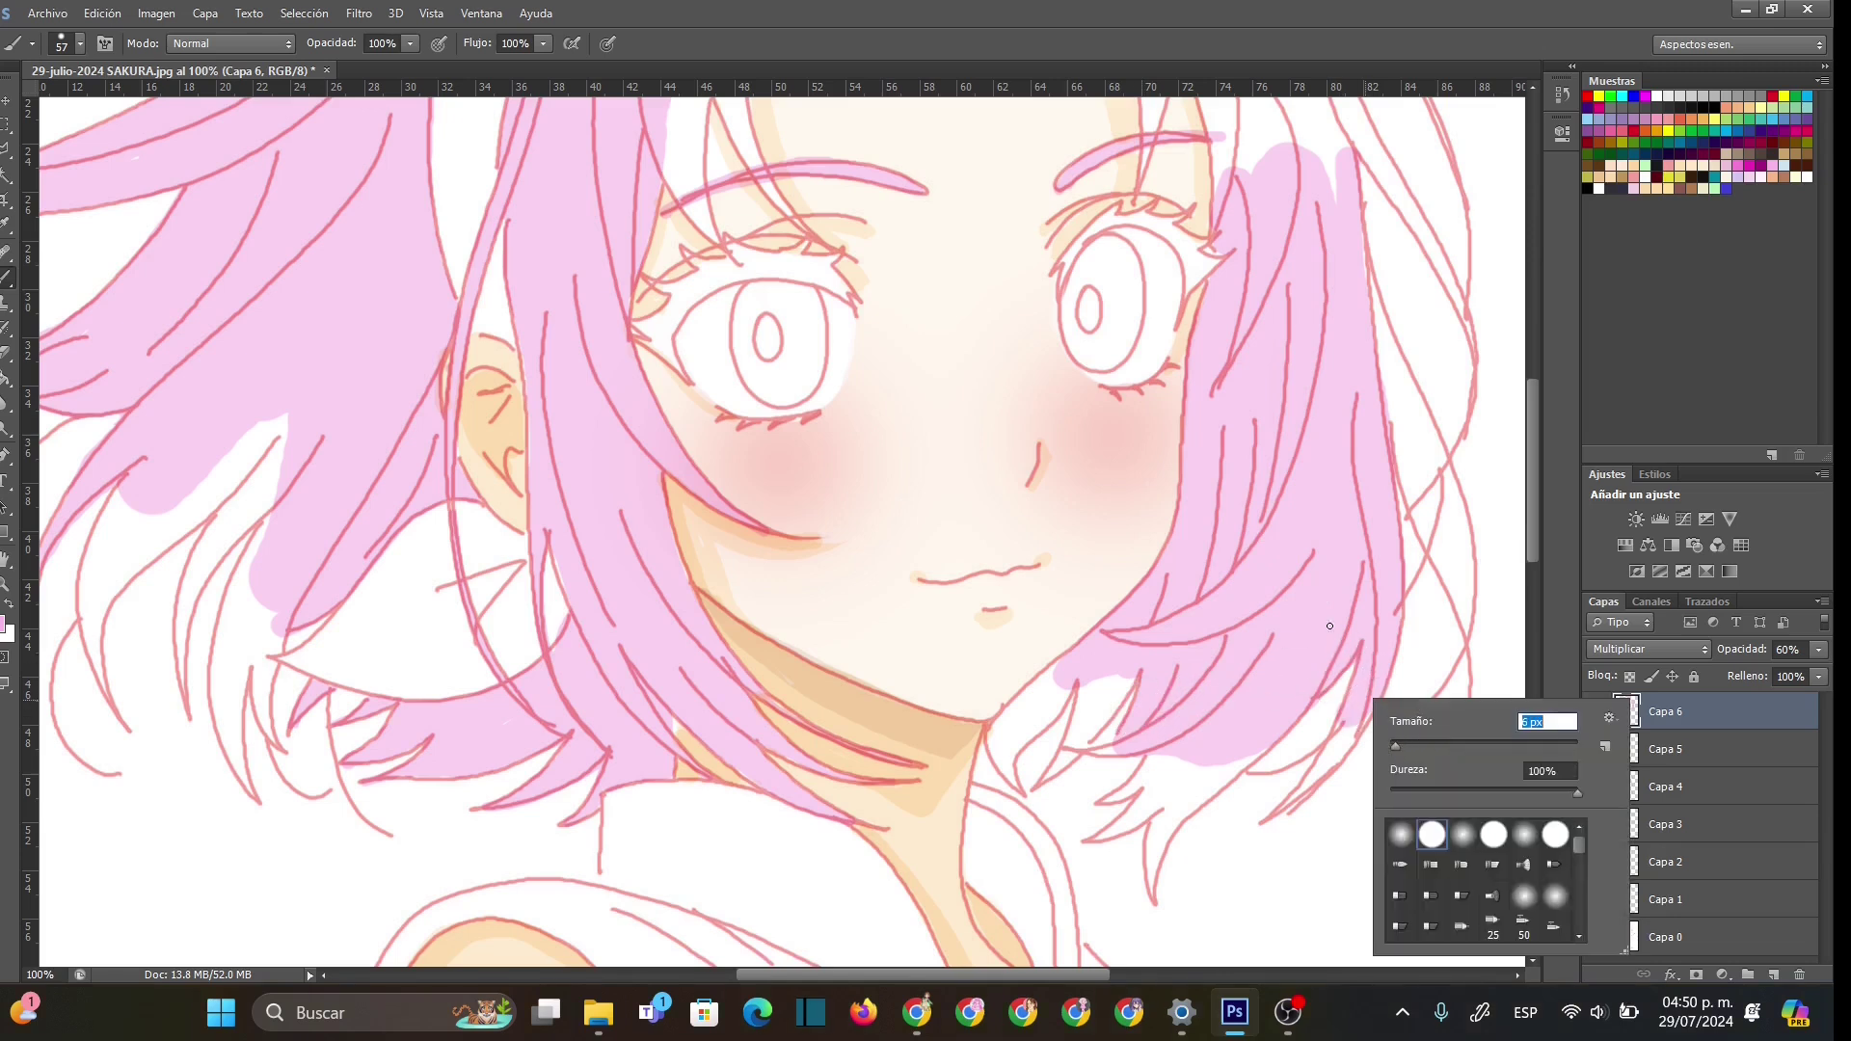
mouse_move(1346, 713)
mouse_down()
mouse_move(1299, 793)
mouse_move(1368, 718)
mouse_up()
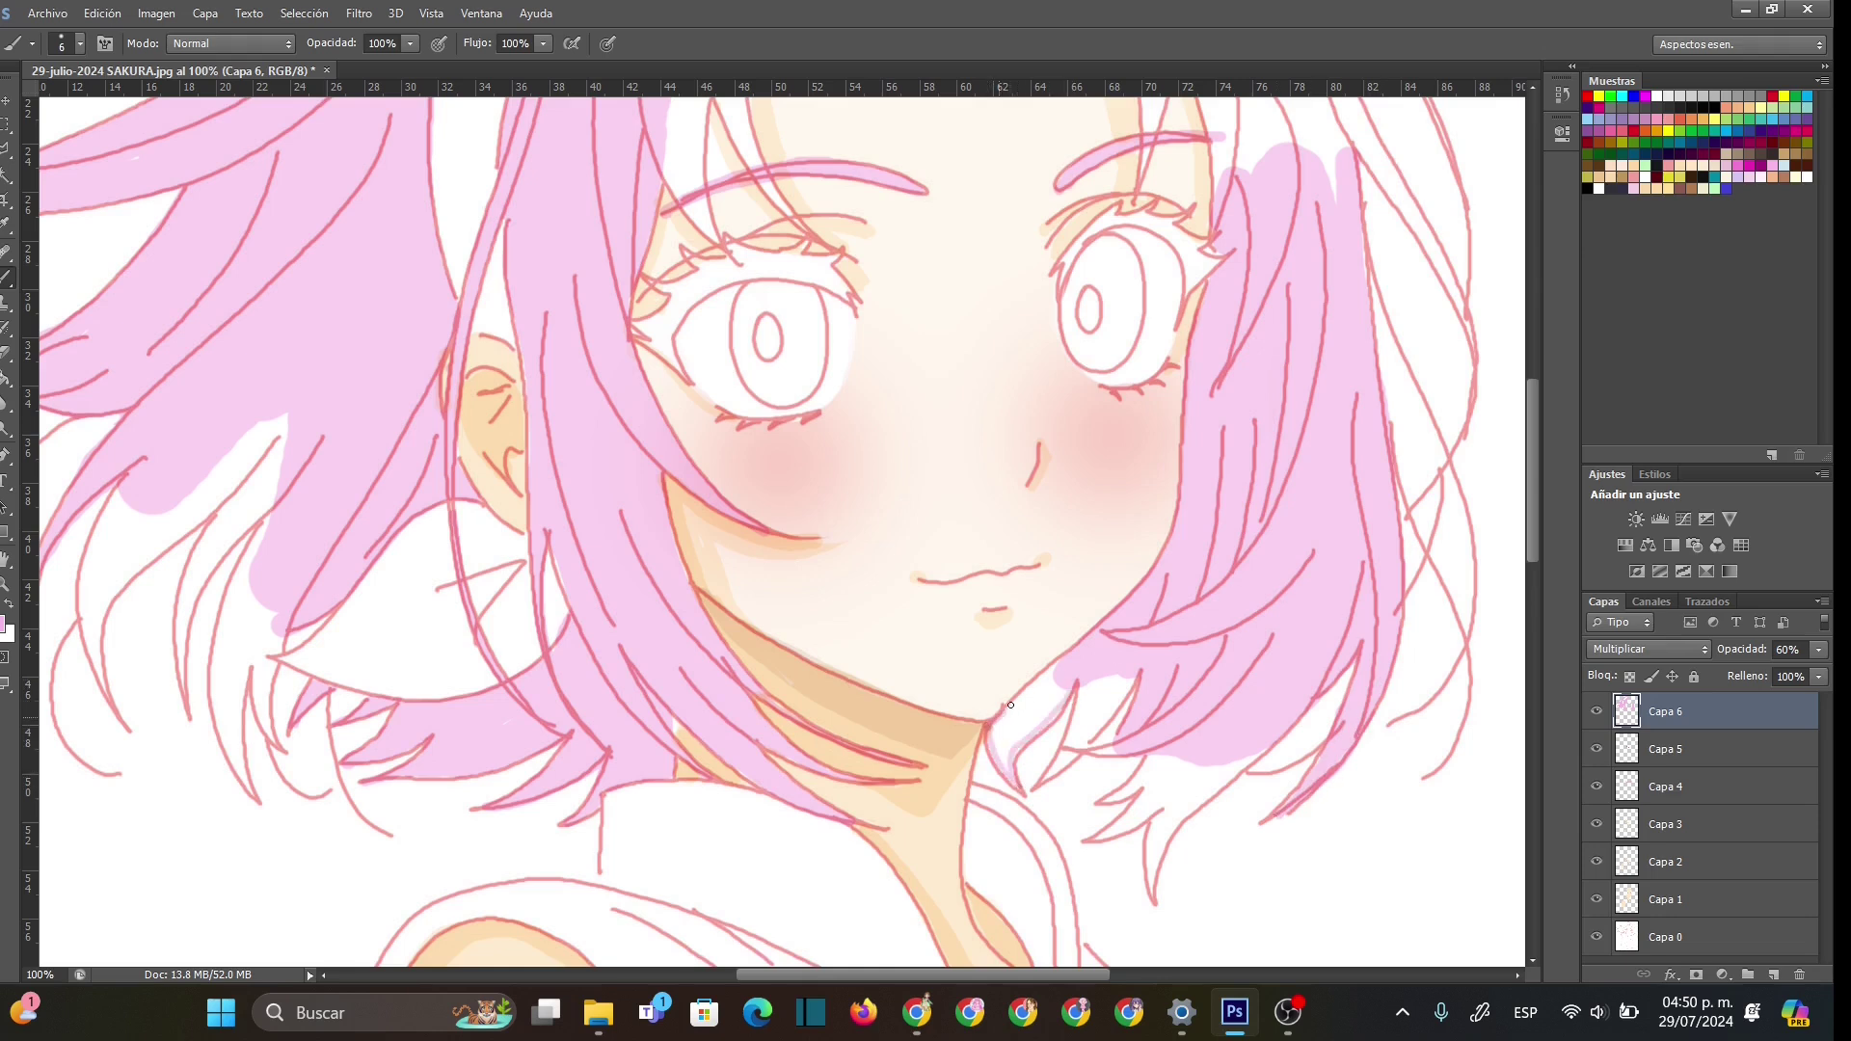
right_click(1062, 689)
drag(1103, 734, 1113, 733)
mouse_move(1065, 674)
mouse_down()
mouse_move(1009, 721)
mouse_move(1010, 771)
mouse_move(1095, 655)
mouse_move(1085, 729)
mouse_up()
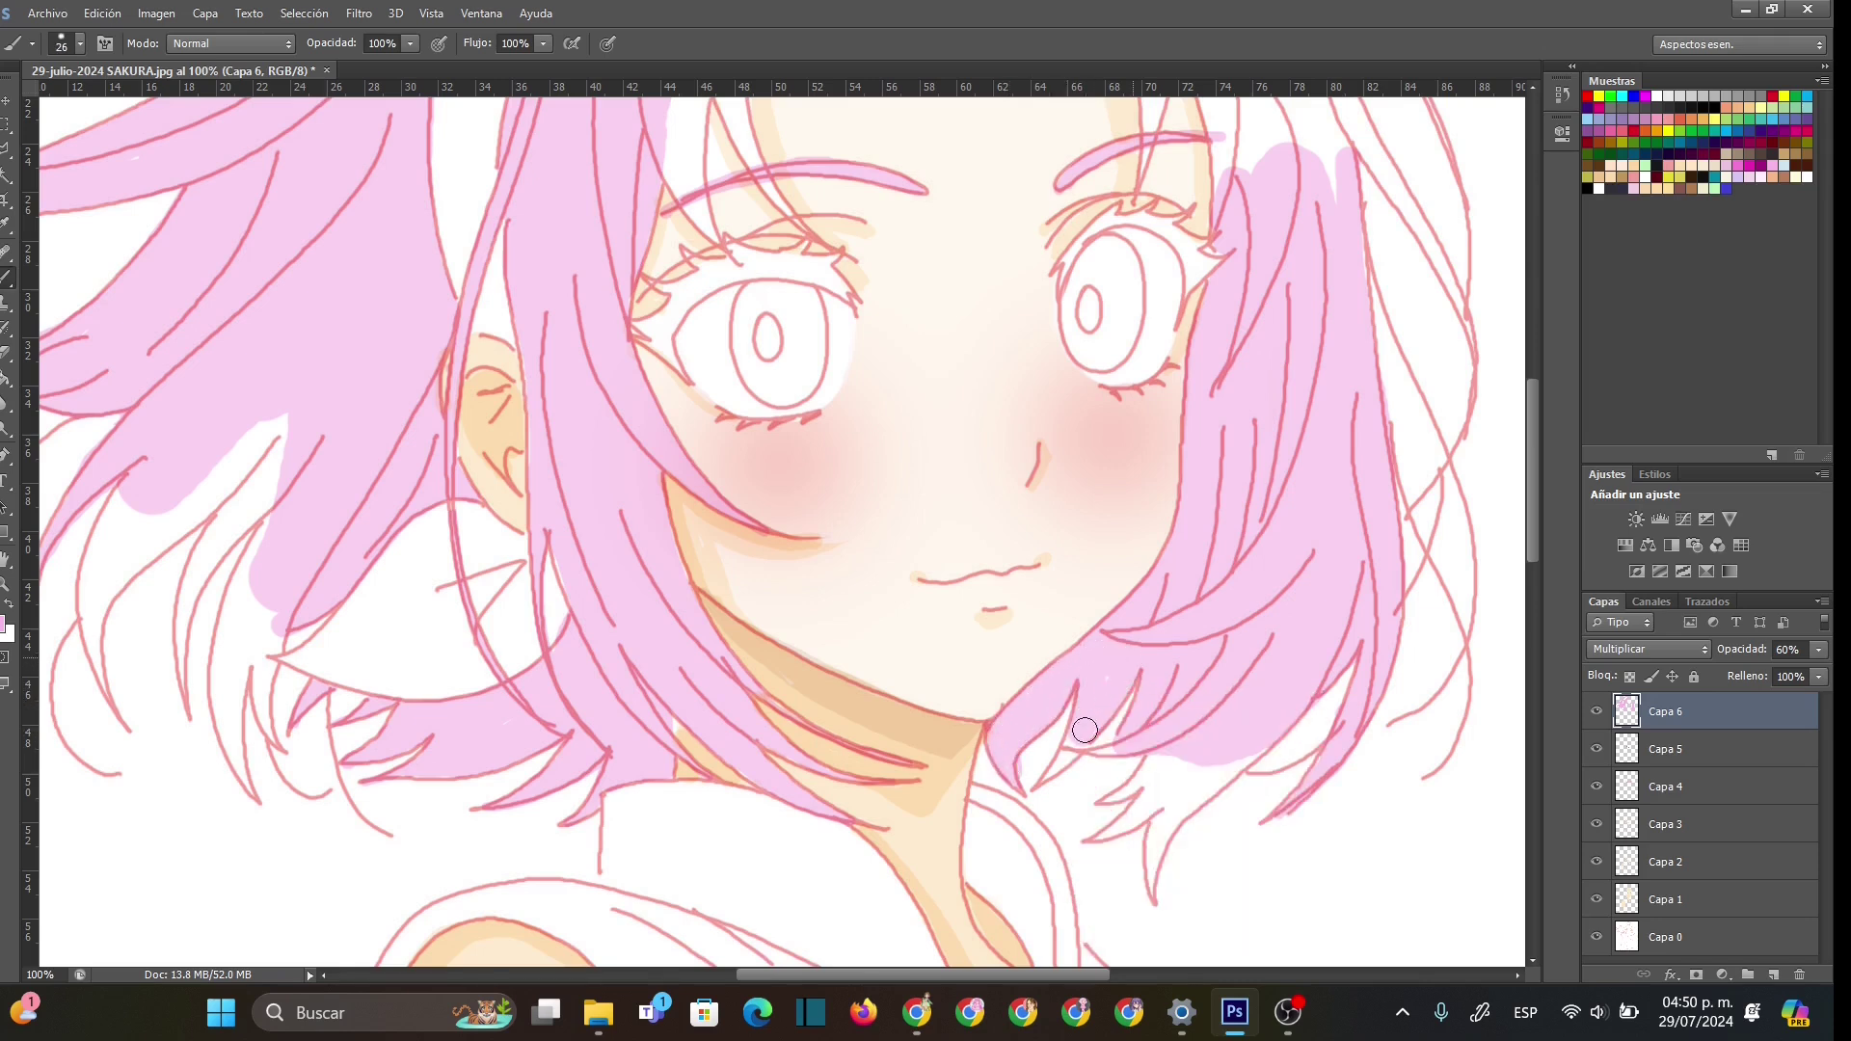
- Paint the pointed ends beneath the far-side hair in pink with an 8 px brush
right_click(1130, 749)
click(1166, 775)
click(1050, 770)
mouse_move(1117, 797)
mouse_down()
mouse_move(1163, 761)
mouse_move(1100, 838)
mouse_move(1179, 768)
mouse_up()
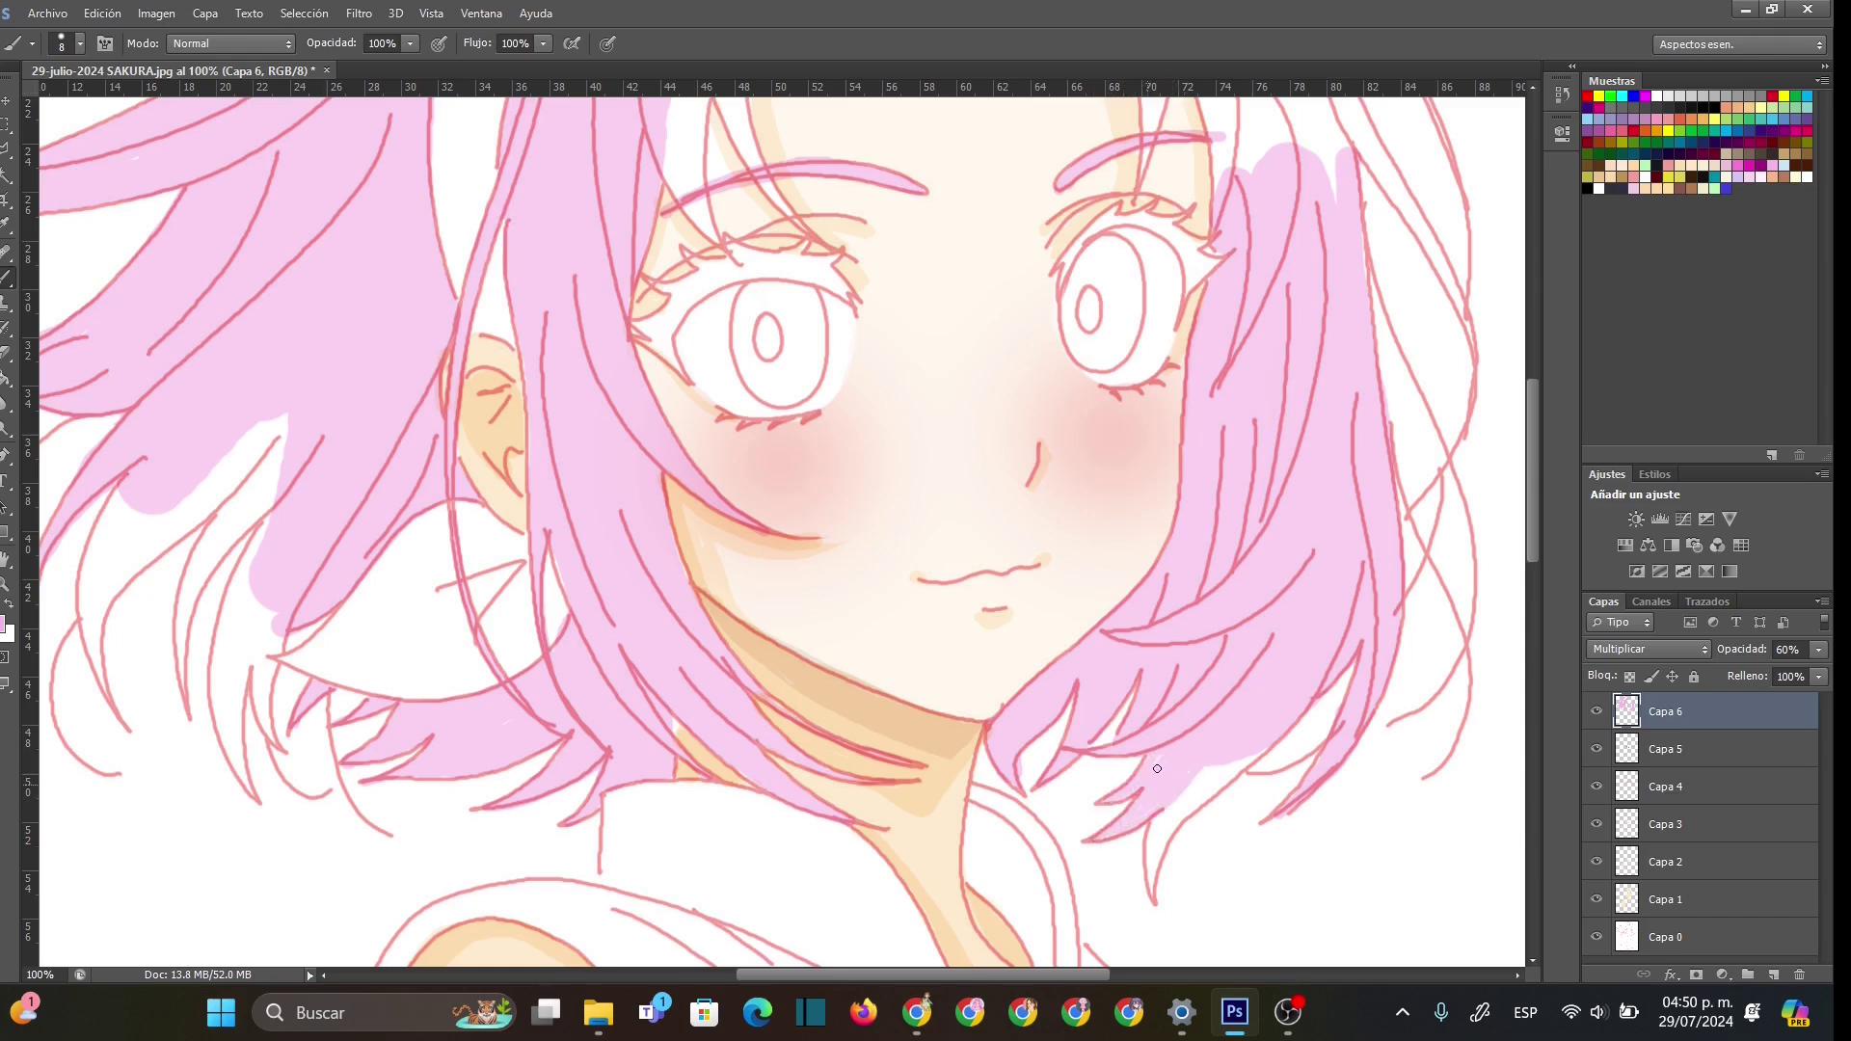
mouse_move(1190, 811)
mouse_down()
mouse_move(1244, 763)
mouse_move(1162, 836)
mouse_move(1208, 769)
mouse_up()
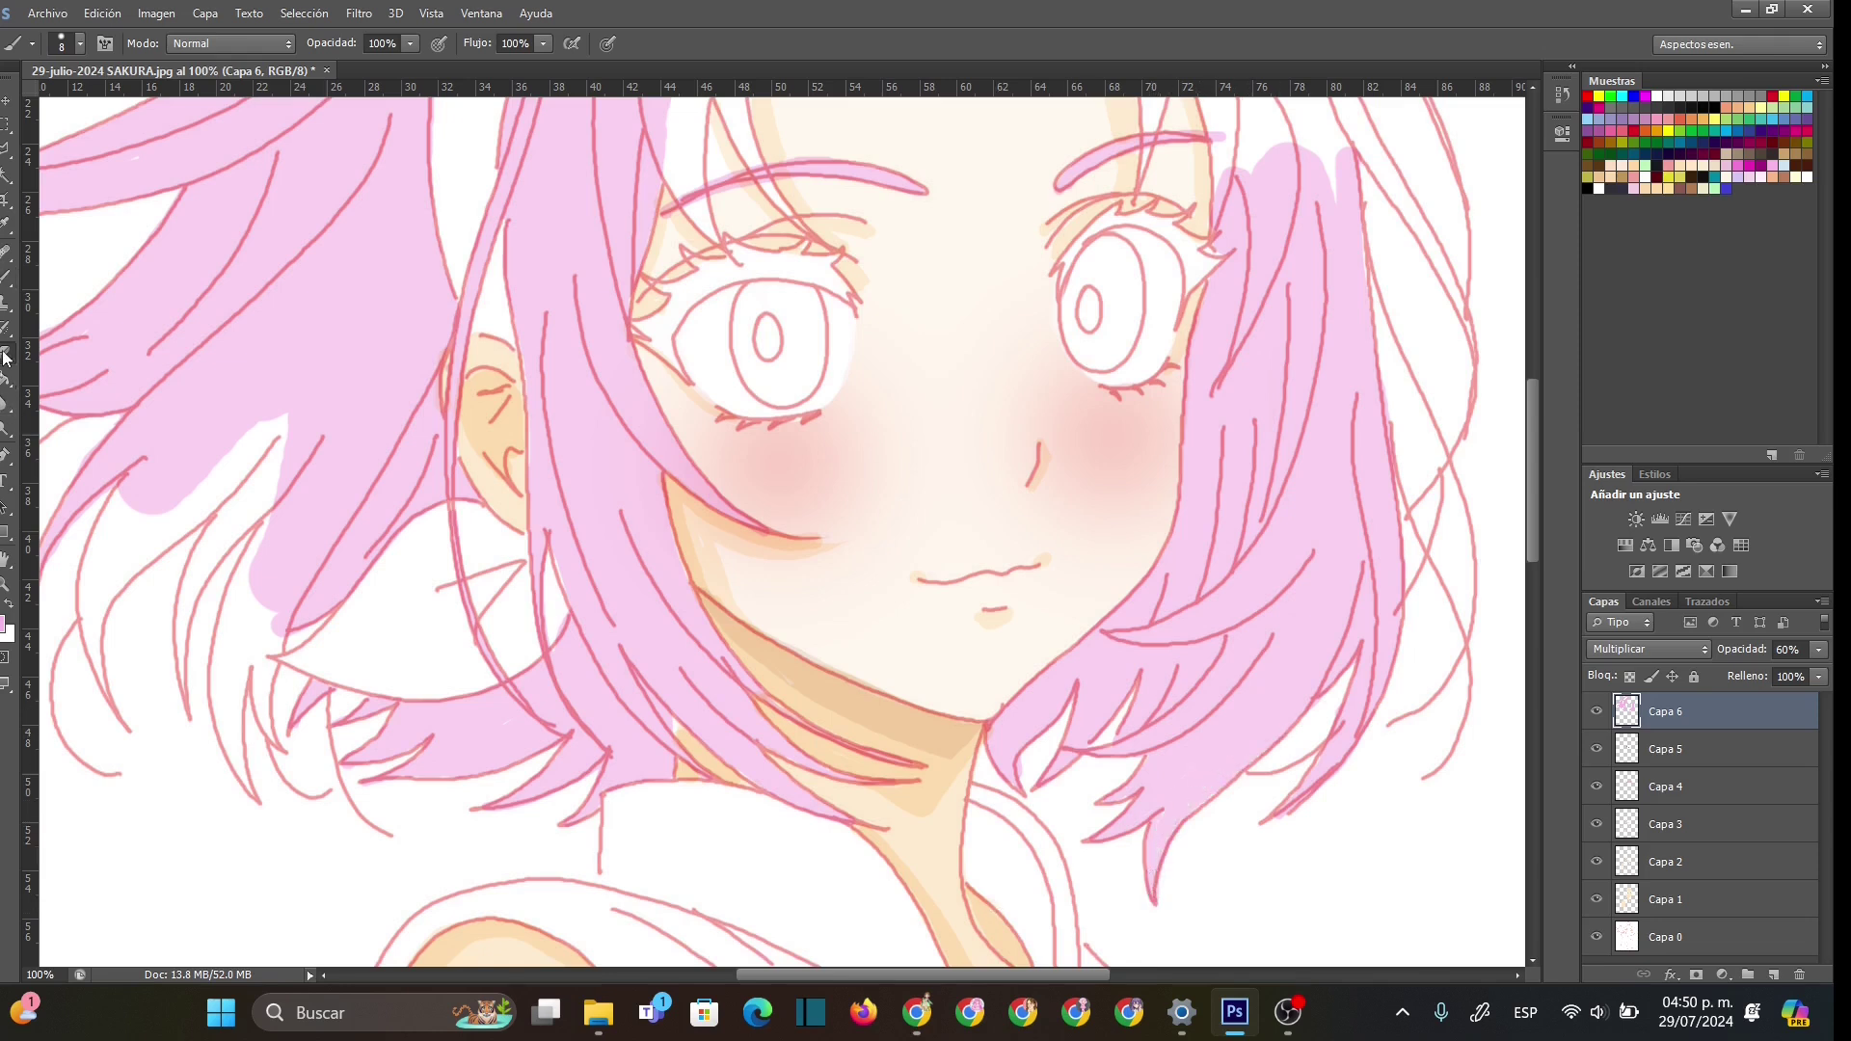
- Paint the bang strands falling over the eyebrow on the ear side with the 8 px brush
key(e)
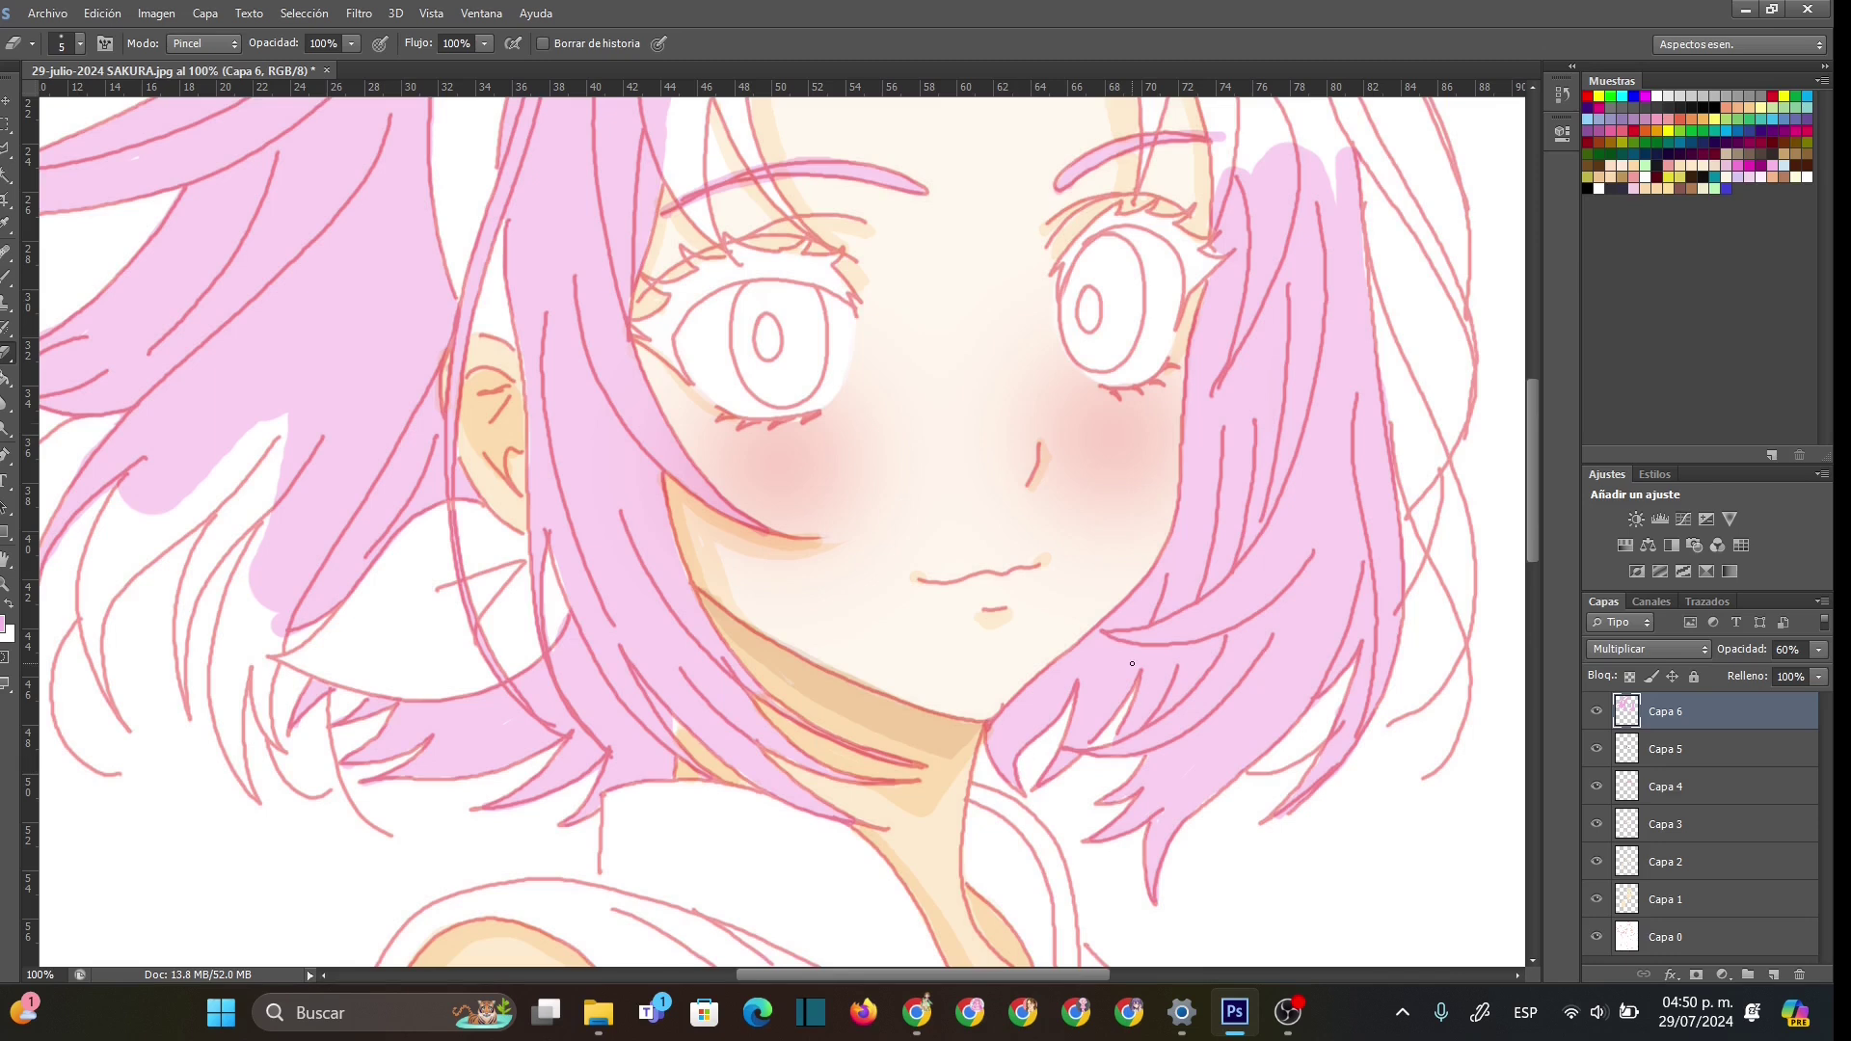
scroll(1131, 971, right, 4)
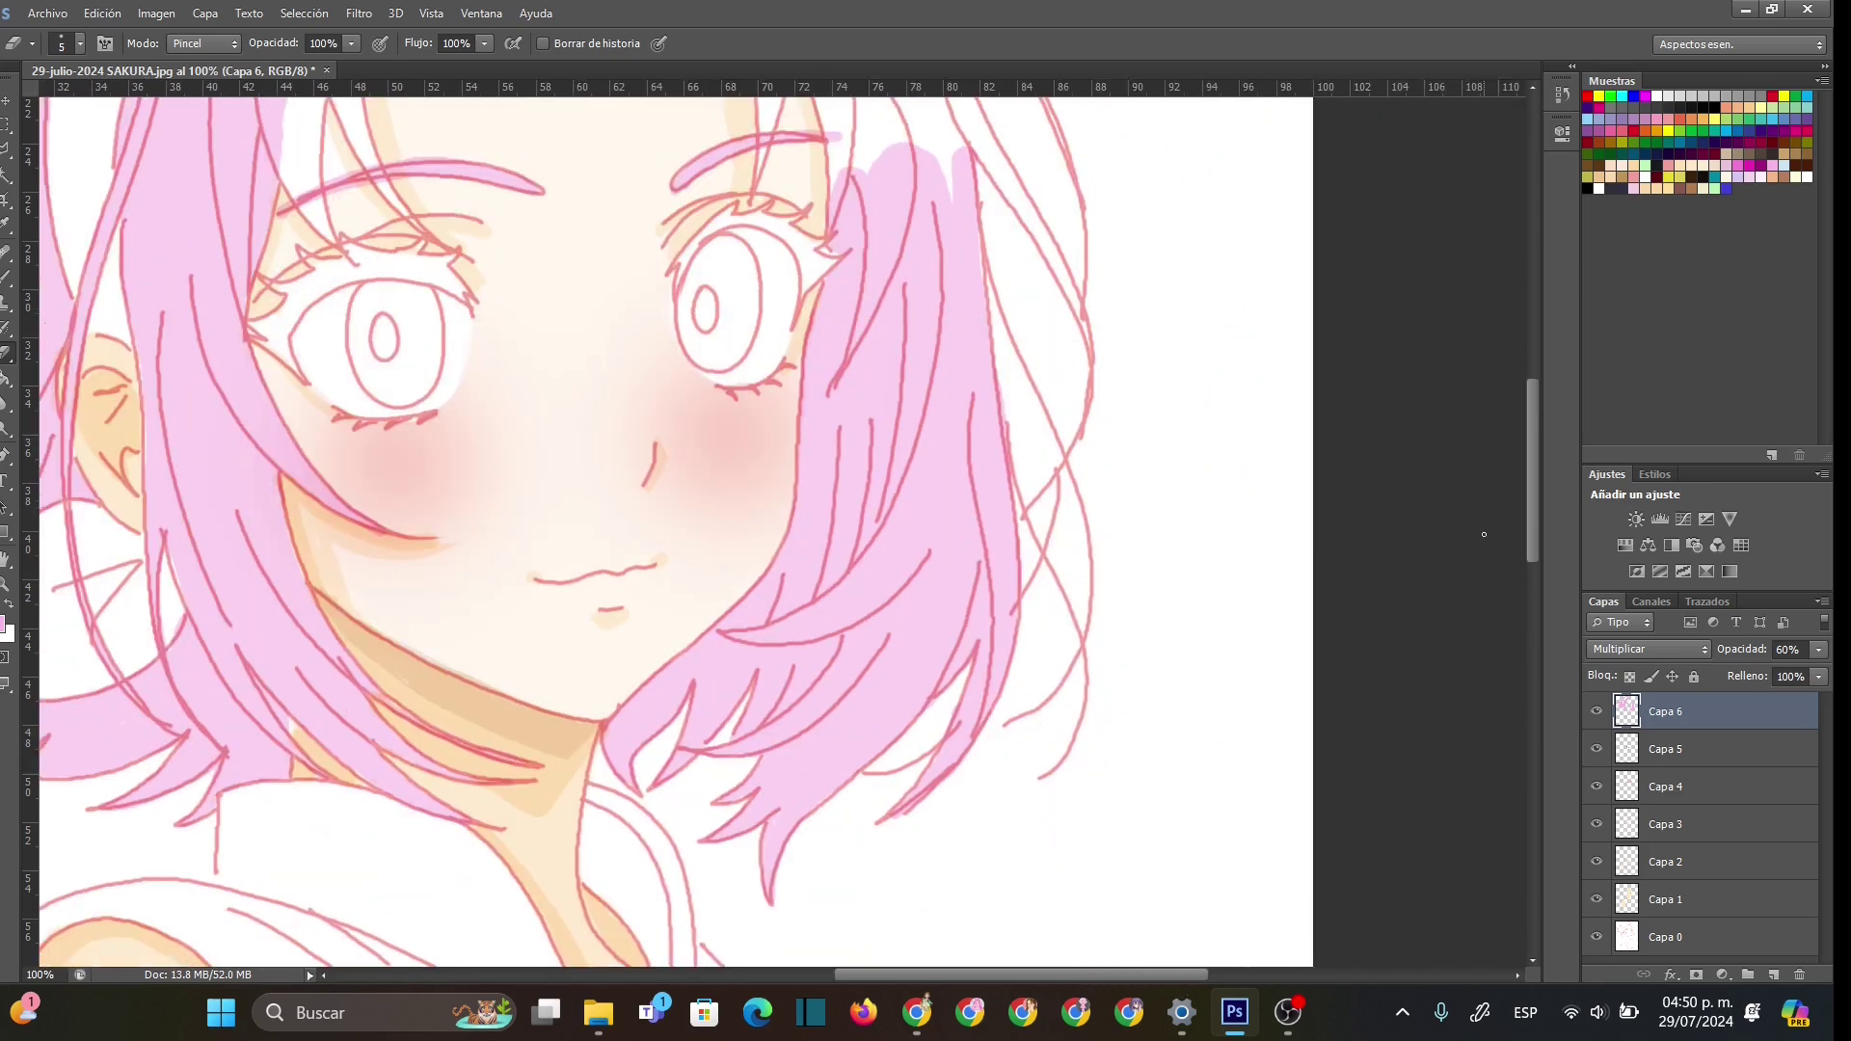
drag(1528, 545, 1522, 433)
click(8, 280)
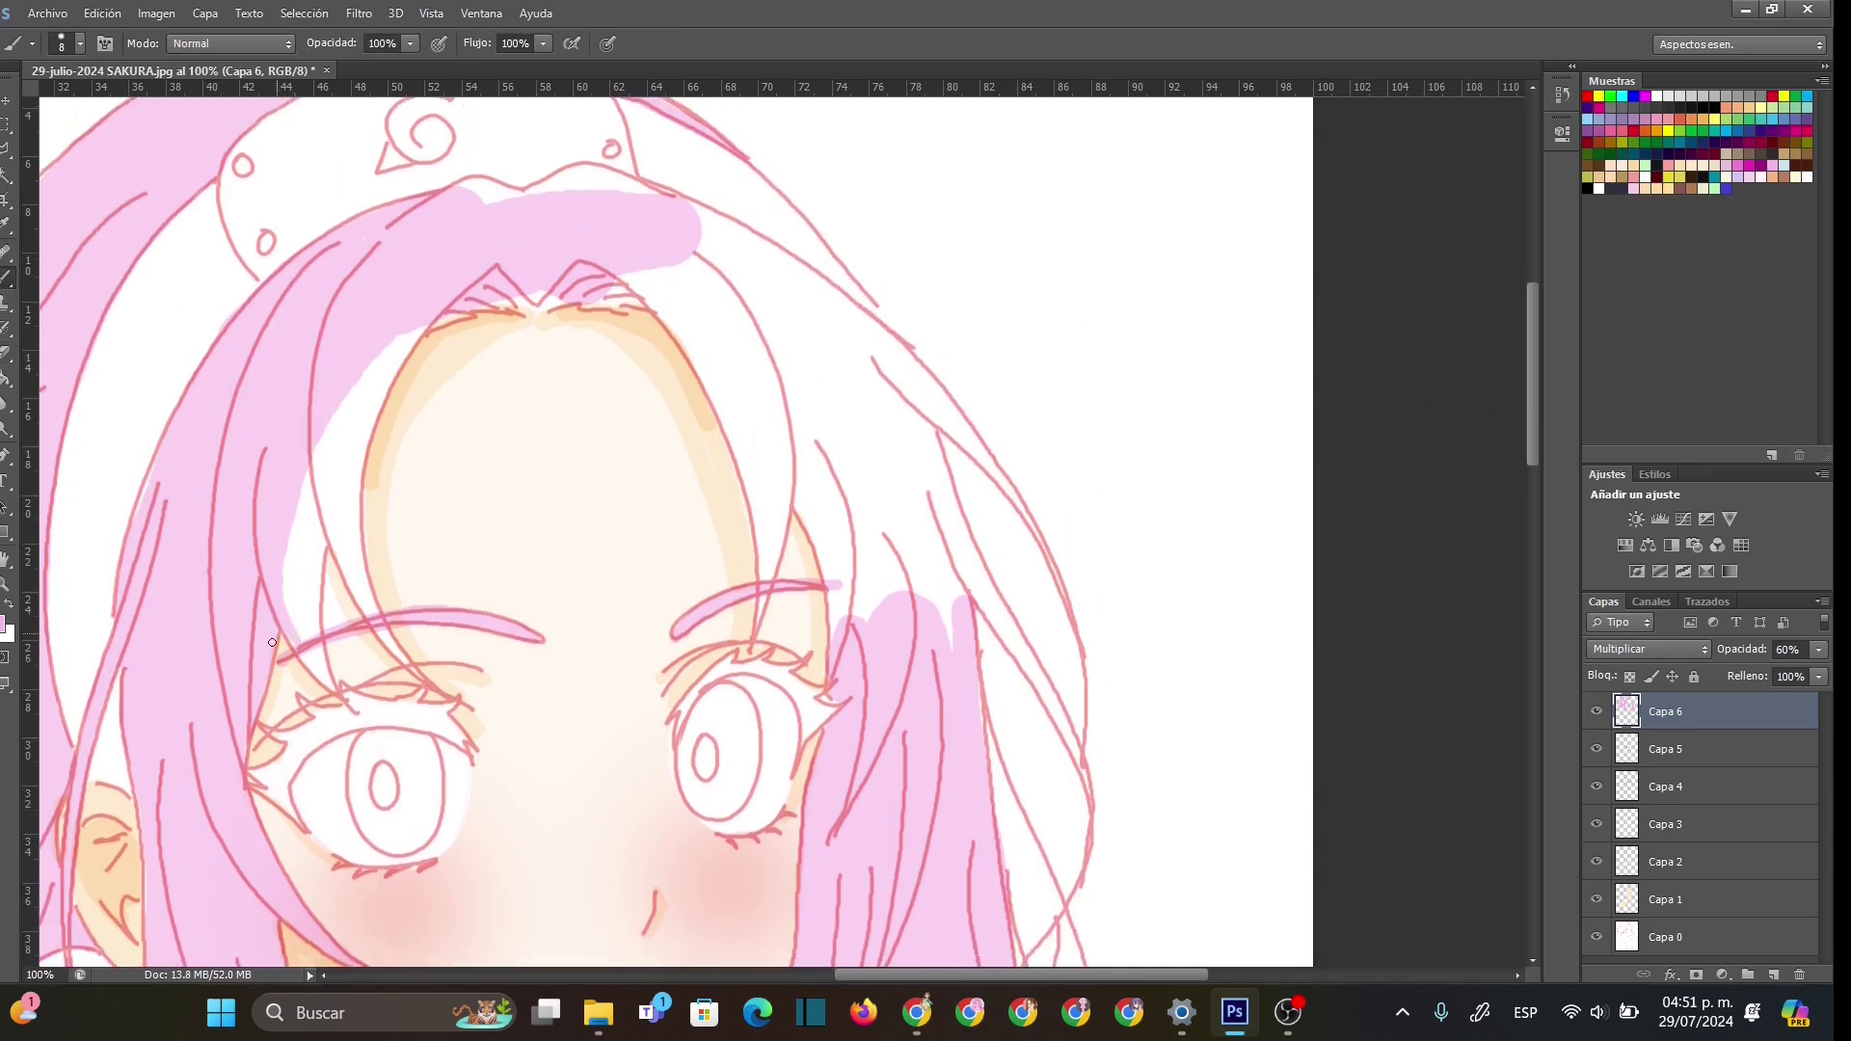
mouse_move(319, 618)
mouse_down()
mouse_move(329, 538)
mouse_move(366, 609)
mouse_up()
mouse_move(430, 683)
mouse_down()
mouse_move(362, 578)
mouse_move(363, 471)
mouse_move(394, 514)
mouse_move(315, 529)
mouse_move(329, 510)
mouse_move(341, 541)
mouse_move(373, 406)
mouse_move(445, 281)
mouse_move(321, 471)
mouse_move(299, 566)
mouse_move(318, 526)
mouse_move(309, 656)
mouse_move(284, 534)
mouse_up()
- Fill the ear-side bangs, the forehead hairline and the gaps under the headband with a 20 px brush
right_click(354, 462)
click(394, 509)
right_click(352, 537)
drag(394, 564, 346, 475)
mouse_move(457, 294)
mouse_down()
mouse_move(424, 321)
mouse_move(655, 307)
mouse_up()
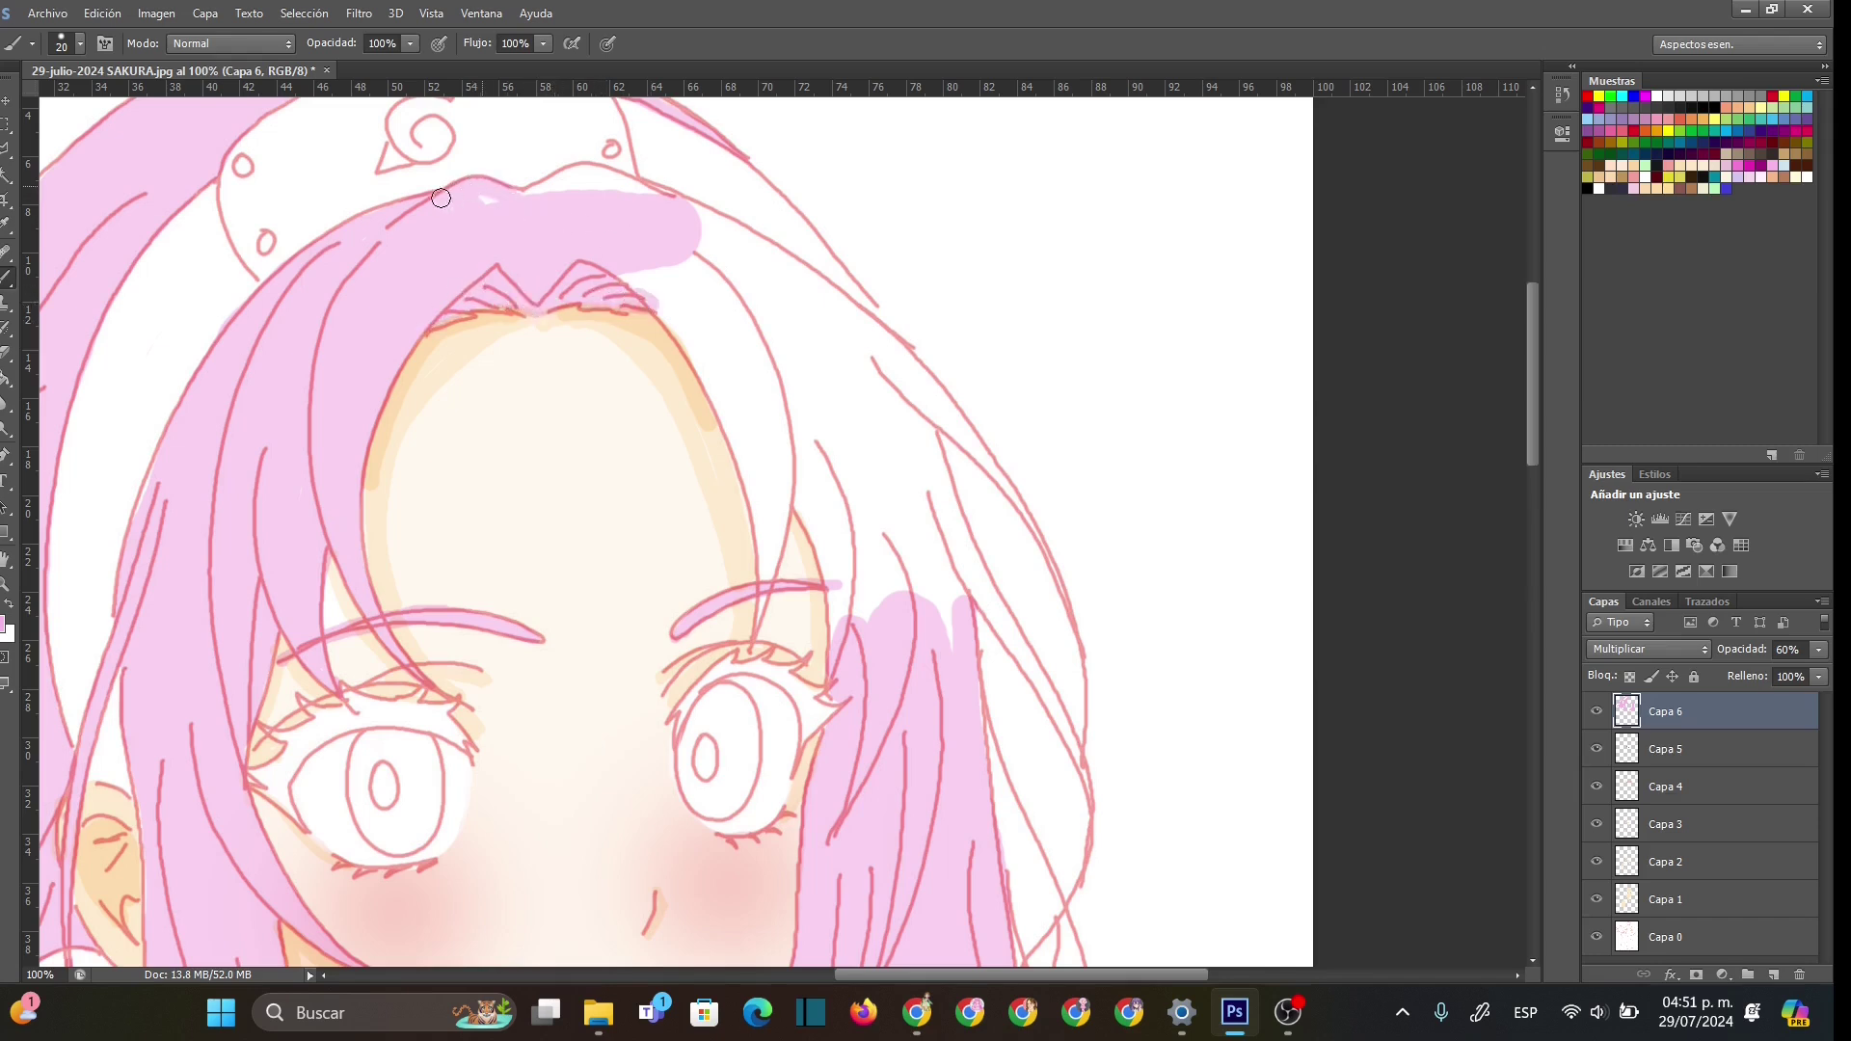
mouse_move(498, 204)
mouse_down()
mouse_move(590, 178)
mouse_move(667, 207)
mouse_move(582, 170)
mouse_move(532, 200)
mouse_move(617, 198)
mouse_up()
- Outline the upper hair on the far side of the forehead at 20 px and fill its inside at 47 px
mouse_move(636, 275)
mouse_down()
mouse_move(755, 471)
mouse_move(704, 360)
mouse_move(749, 464)
mouse_move(825, 536)
mouse_move(859, 602)
mouse_move(800, 507)
mouse_move(839, 663)
mouse_move(835, 510)
mouse_move(894, 651)
mouse_up()
mouse_move(916, 470)
mouse_down()
mouse_move(947, 521)
mouse_move(894, 401)
mouse_up()
mouse_move(672, 196)
mouse_down()
mouse_move(897, 357)
mouse_move(930, 424)
mouse_up()
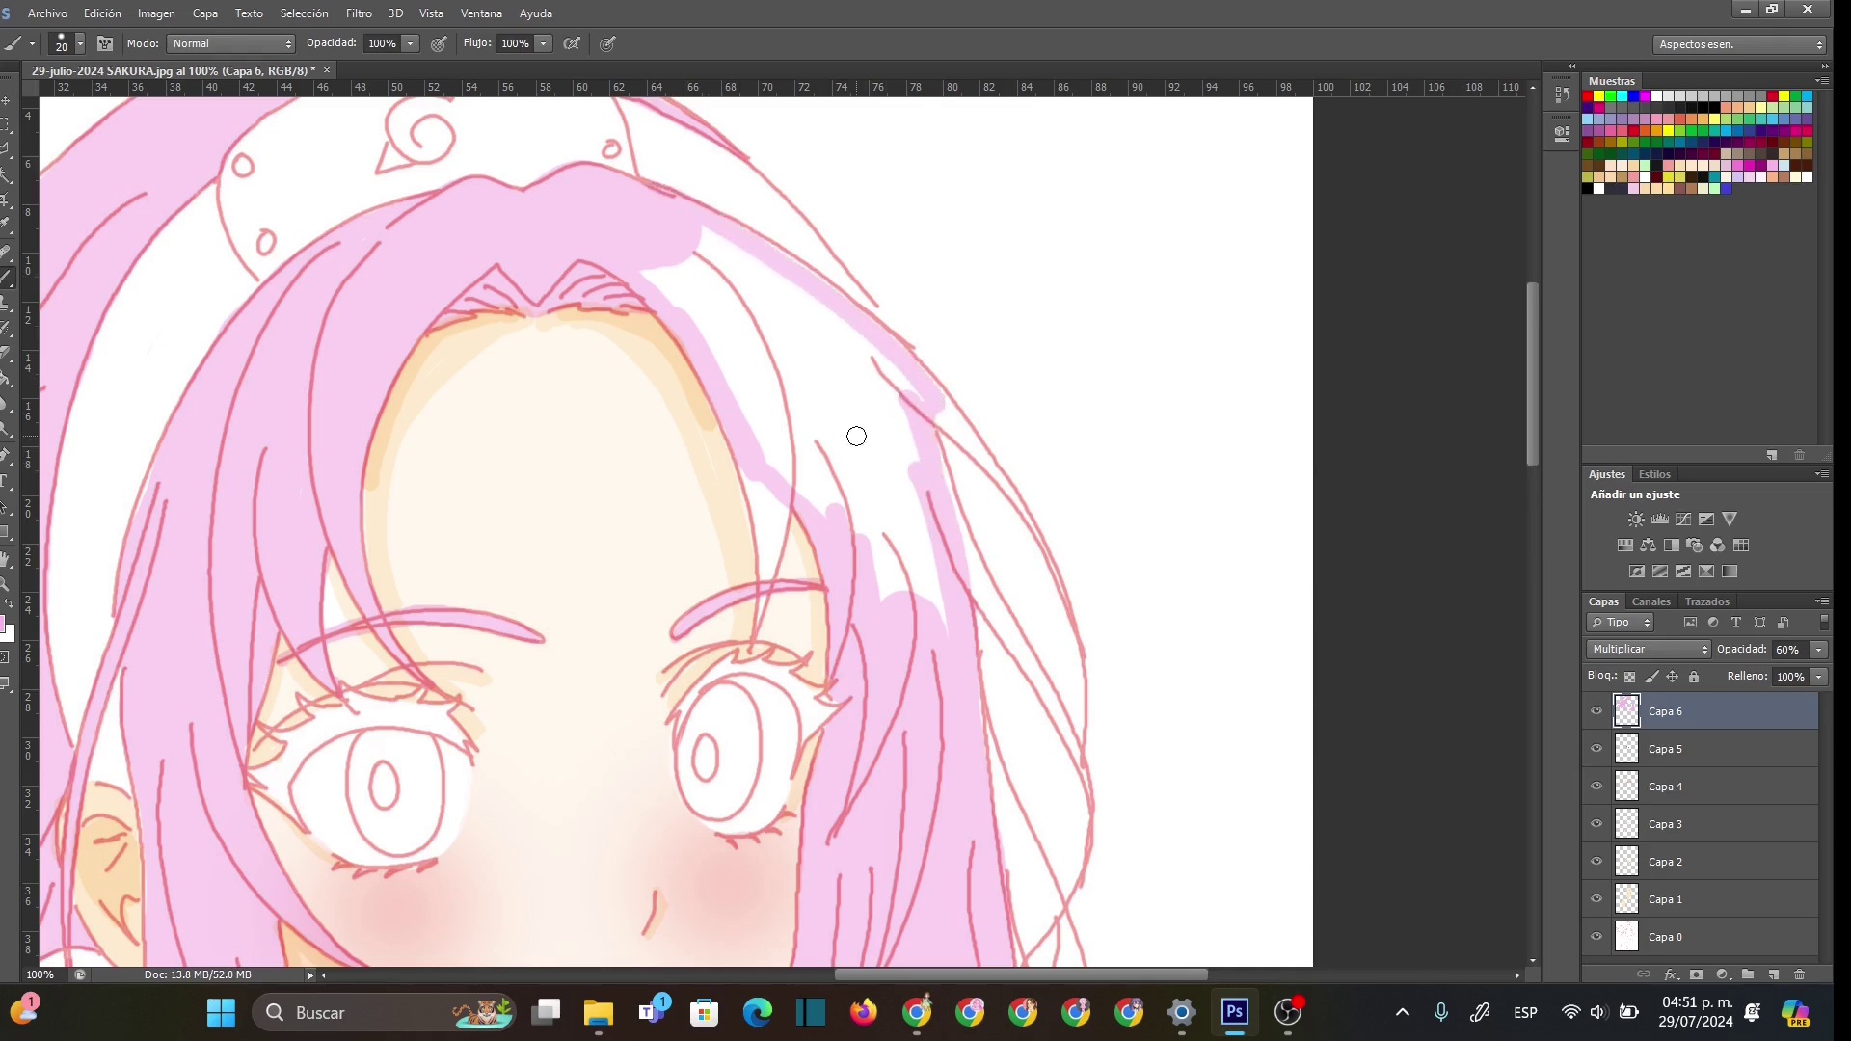
right_click(782, 386)
mouse_move(660, 265)
mouse_down()
mouse_move(785, 472)
mouse_move(850, 535)
mouse_up()
mouse_move(801, 437)
mouse_down()
mouse_move(699, 267)
mouse_move(738, 254)
mouse_move(845, 330)
mouse_move(892, 406)
mouse_move(927, 598)
mouse_move(906, 431)
mouse_move(869, 362)
mouse_move(894, 607)
mouse_move(827, 368)
mouse_move(863, 560)
mouse_move(741, 255)
mouse_up()
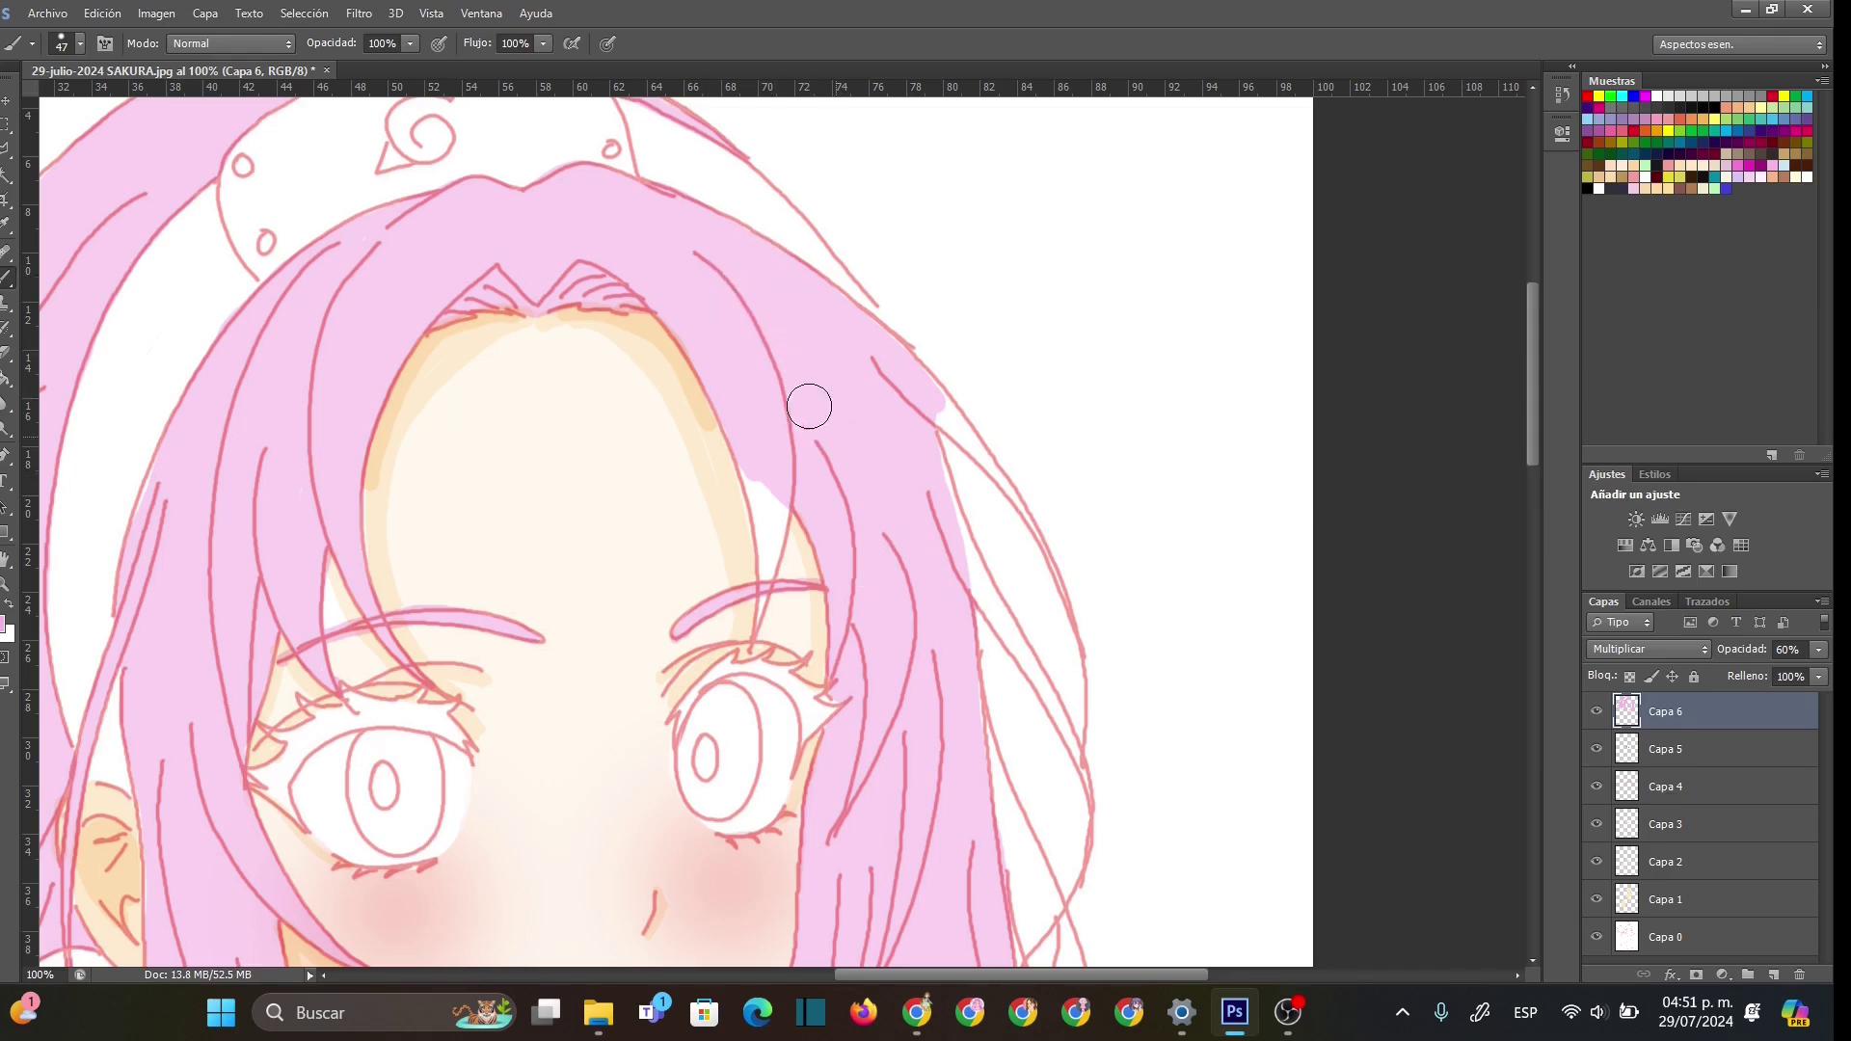
- Paint the bang tip over the far eyebrow and the start of the outer flying strand with a 14 px brush
right_click(815, 502)
drag(856, 549, 848, 550)
drag(755, 468, 753, 639)
mouse_move(772, 551)
mouse_down()
mouse_move(783, 499)
mouse_move(767, 555)
mouse_move(756, 491)
mouse_move(764, 531)
mouse_up()
mouse_move(928, 411)
mouse_down()
mouse_move(1013, 494)
mouse_move(896, 349)
mouse_move(997, 477)
mouse_up()
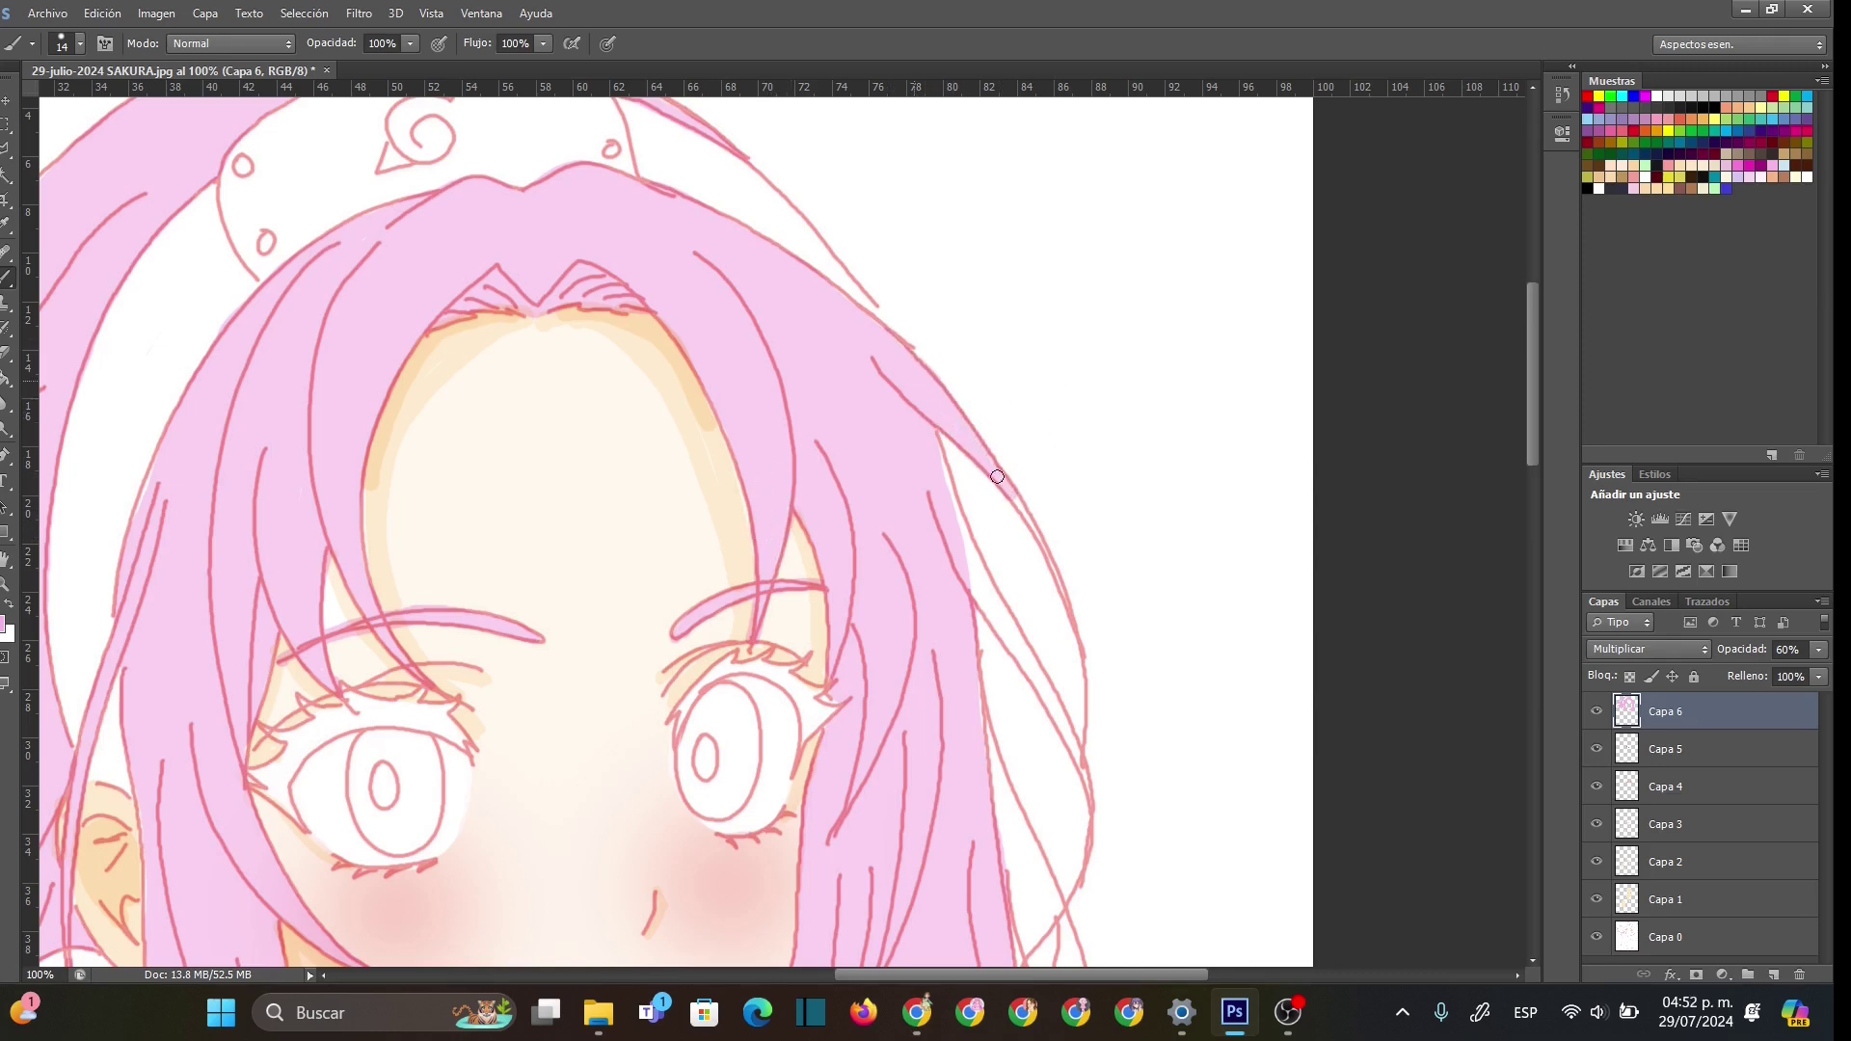
- Paint the upper flying strands along the far side of the hair with a 6 px brush
right_click(1079, 574)
drag(1114, 620, 1106, 620)
mouse_move(1004, 487)
mouse_down()
mouse_move(1078, 649)
mouse_move(1078, 728)
mouse_up()
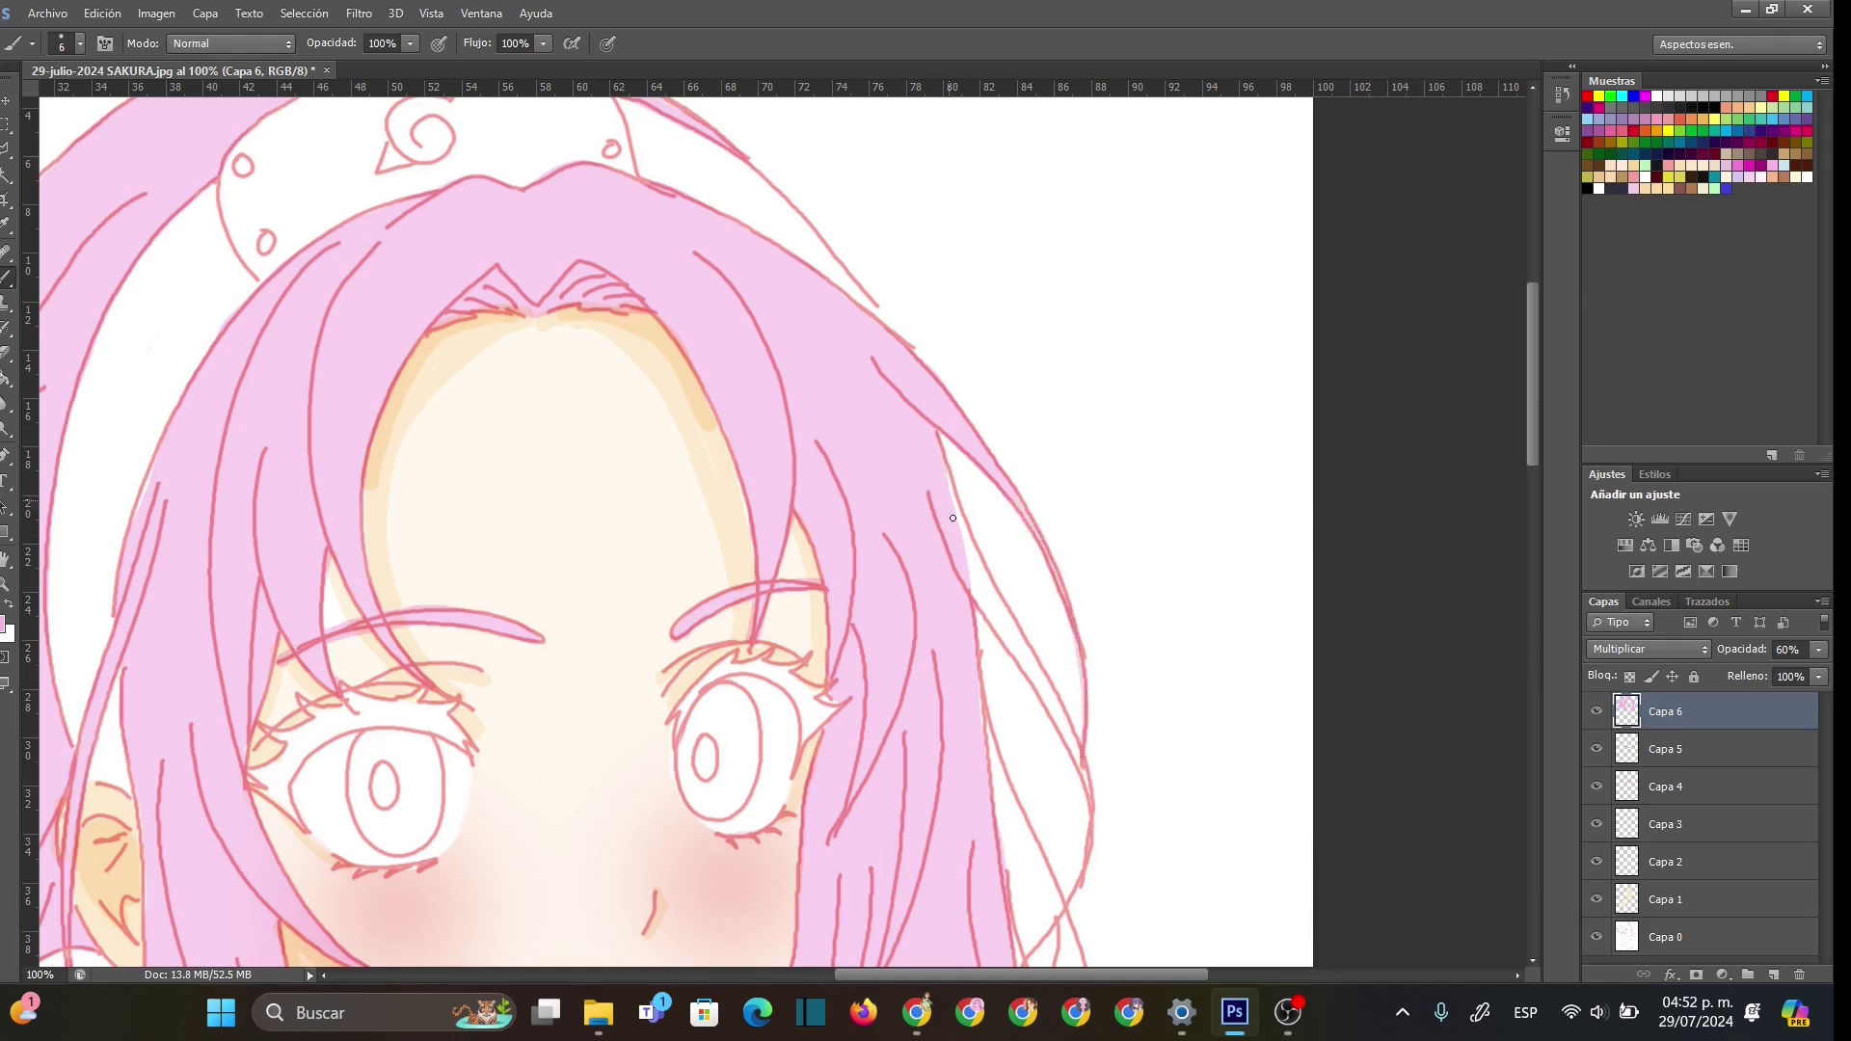
drag(965, 548, 1086, 782)
drag(958, 565, 1092, 806)
drag(969, 540, 1069, 736)
drag(971, 559, 958, 560)
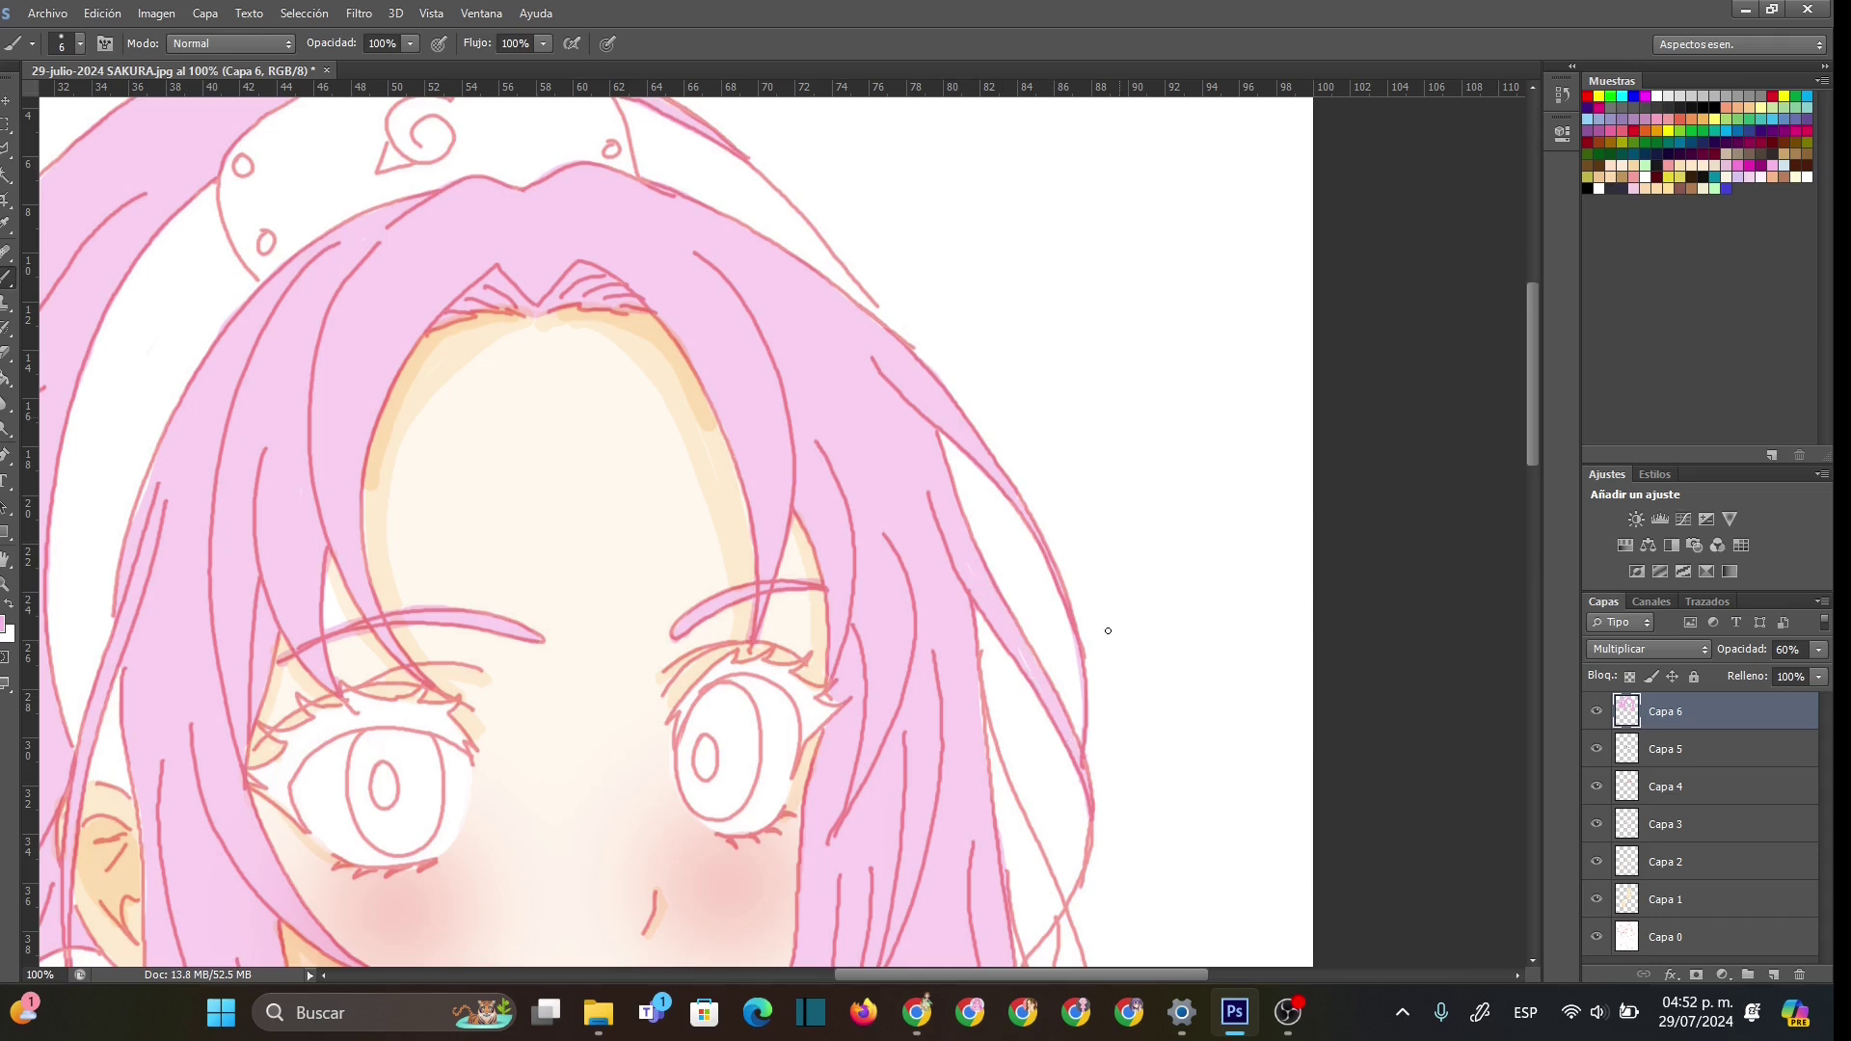
- Colour the lower crossing strands and the thin ends on the far side of the hair with the 6 px brush
scroll(1460, 457, down, 3)
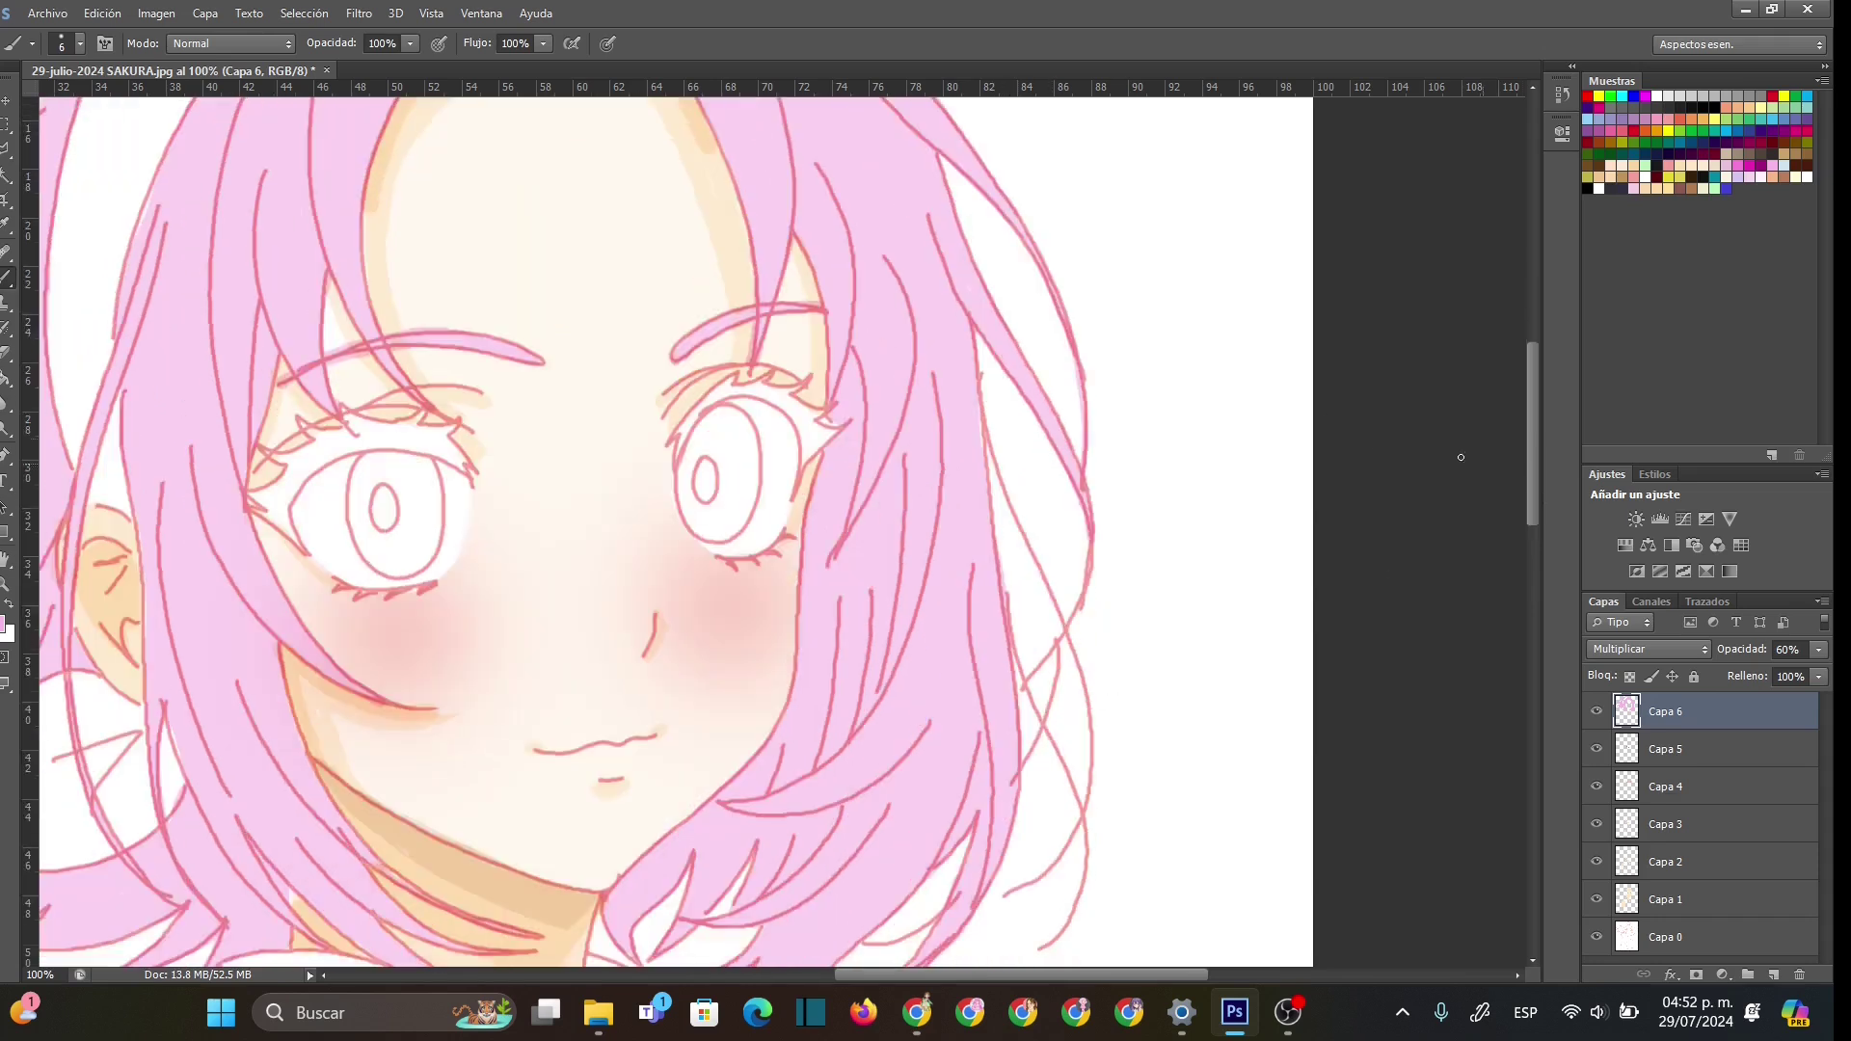
drag(1089, 560, 1020, 692)
drag(1078, 617, 1094, 580)
mouse_move(975, 389)
mouse_down()
mouse_move(1092, 704)
mouse_move(1084, 810)
mouse_move(1031, 880)
mouse_up()
scroll(1522, 465, down, 5)
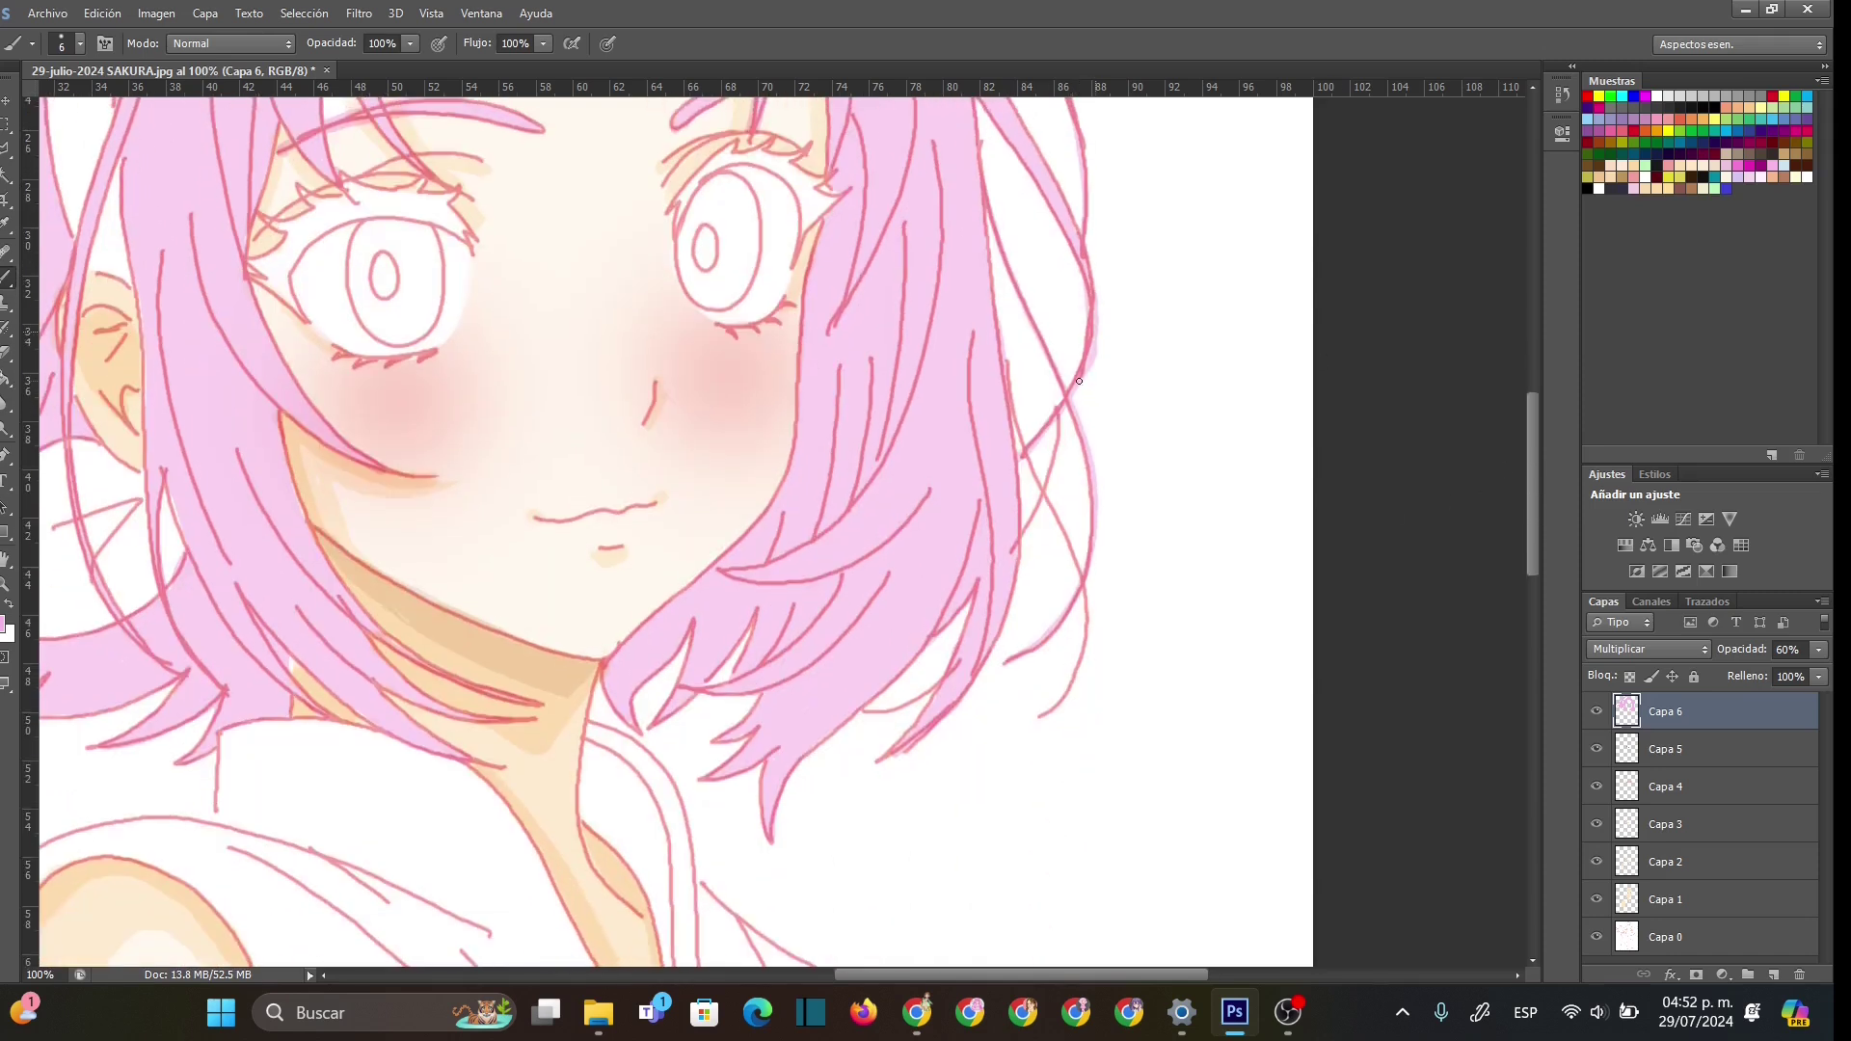
mouse_move(1009, 411)
mouse_down()
mouse_move(1083, 589)
mouse_move(1086, 645)
mouse_move(1045, 712)
mouse_up()
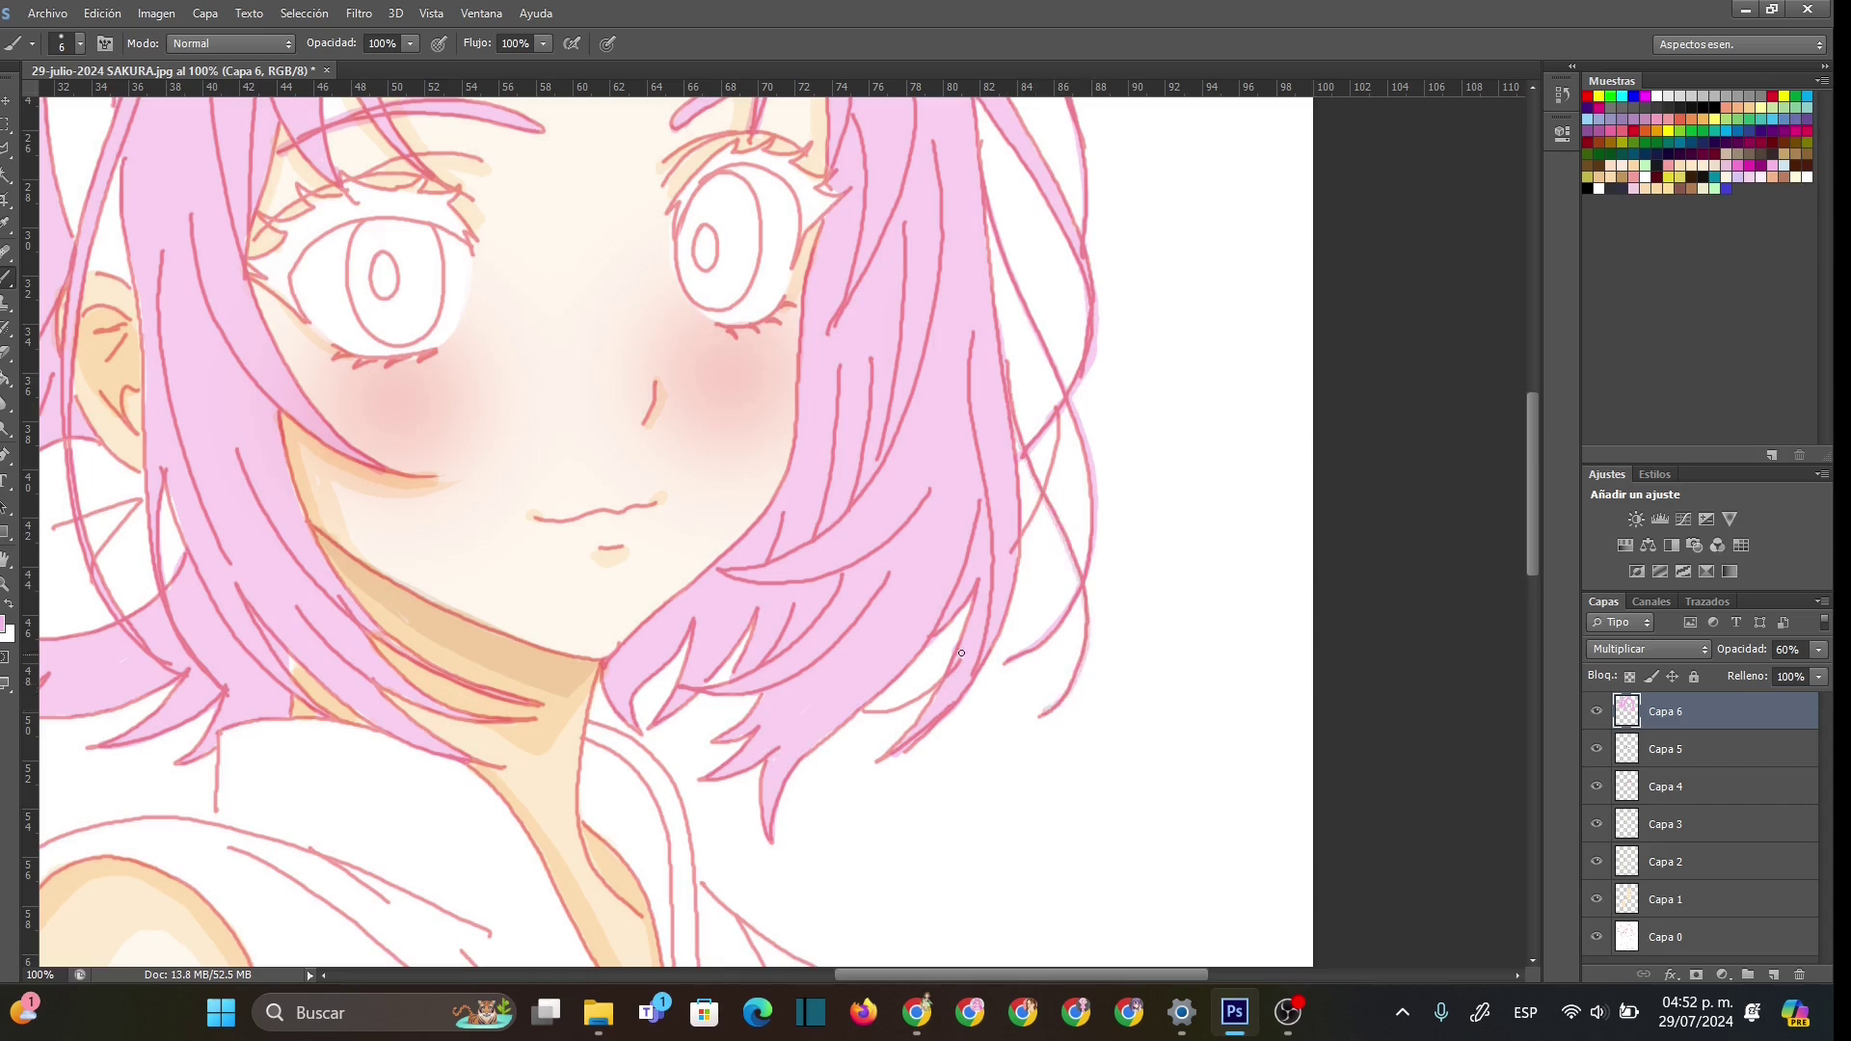
drag(862, 713, 944, 677)
- Outline the lower back-hair locks at 6 px and fill the lock beside the white ribbon with a larger brush
drag(904, 974, 731, 975)
mouse_move(500, 454)
mouse_down()
mouse_move(469, 552)
mouse_move(473, 629)
mouse_move(483, 532)
mouse_move(577, 428)
mouse_move(569, 548)
mouse_up()
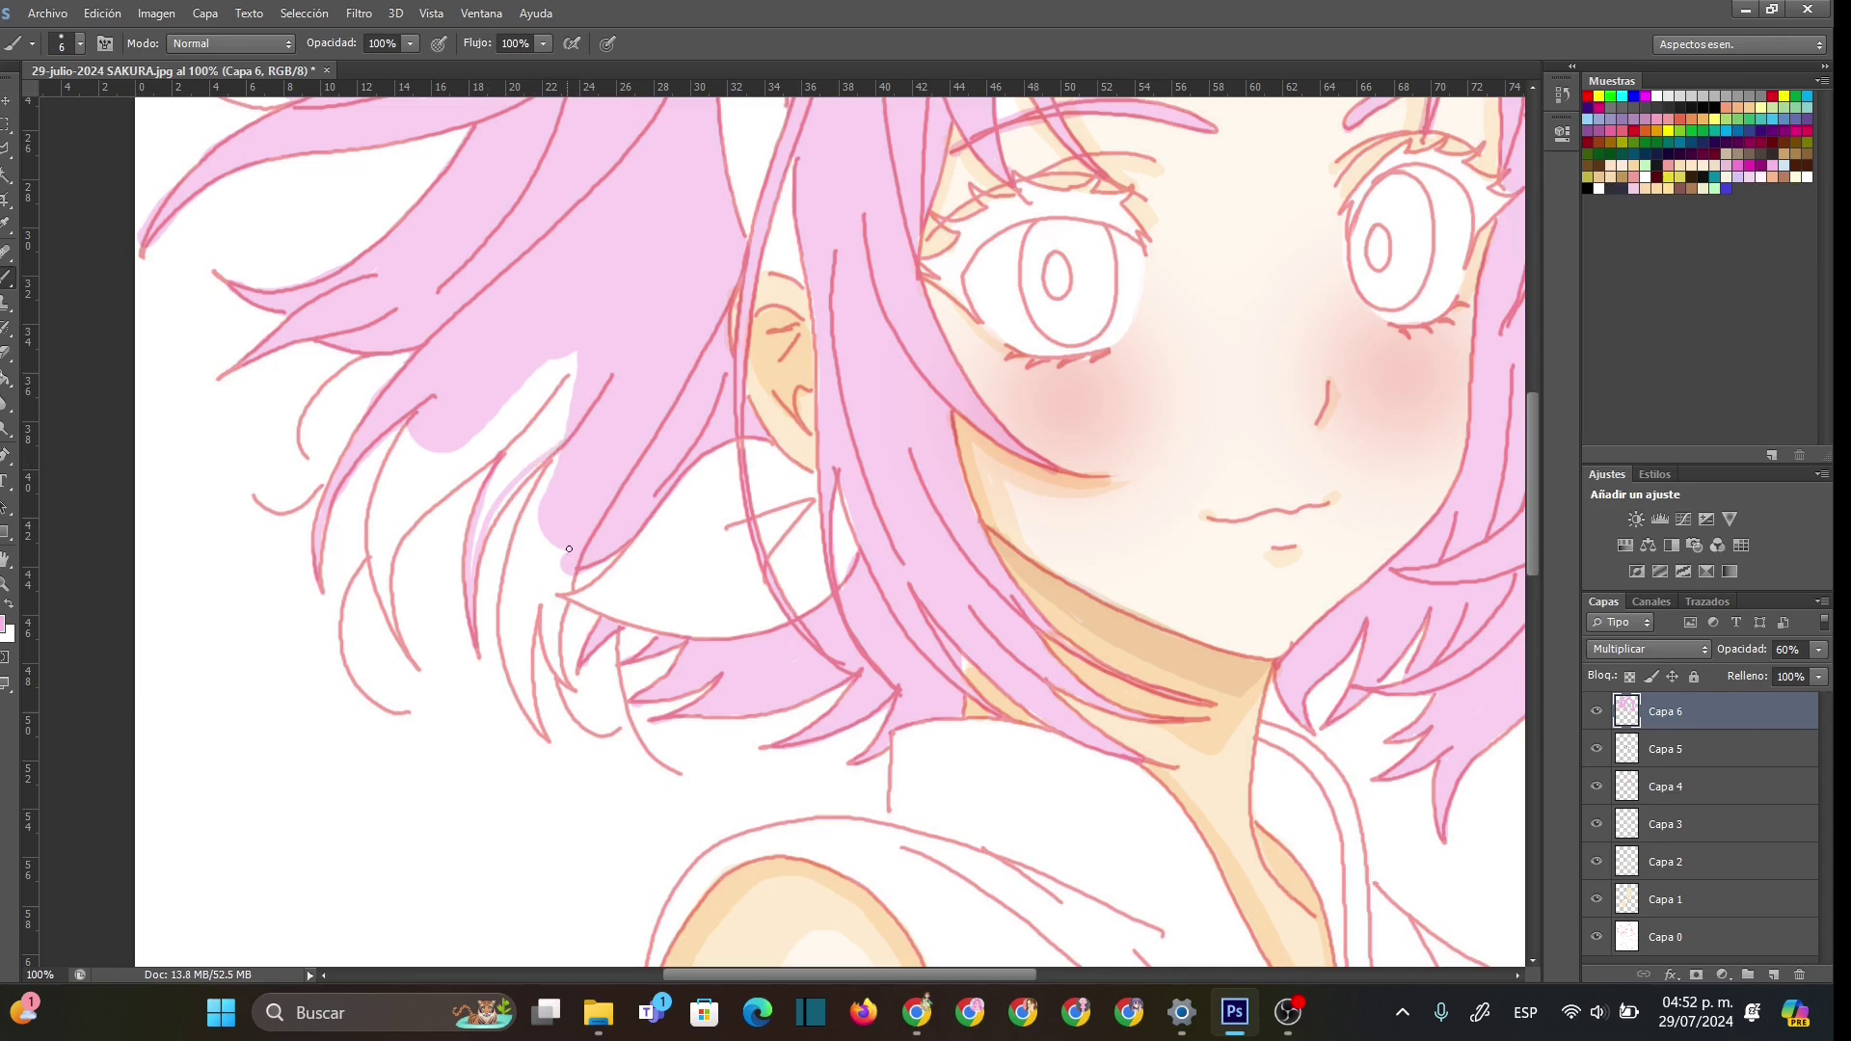
right_click(605, 656)
mouse_move(554, 462)
mouse_down()
mouse_move(607, 633)
mouse_move(525, 543)
mouse_move(532, 522)
mouse_move(515, 634)
mouse_move(545, 551)
mouse_move(537, 598)
mouse_move(570, 560)
mouse_move(513, 575)
mouse_move(509, 648)
mouse_move(545, 567)
mouse_move(594, 621)
mouse_up()
- Paint the lock's lower point and the curled tips under the white ribbon with a 7 px brush
right_click(596, 632)
click(605, 634)
right_click(571, 578)
key(Return)
mouse_move(518, 675)
mouse_down()
mouse_move(542, 736)
mouse_move(526, 635)
mouse_move(530, 703)
mouse_move(515, 674)
mouse_move(588, 638)
mouse_move(622, 731)
mouse_move(558, 679)
mouse_move(573, 721)
mouse_up()
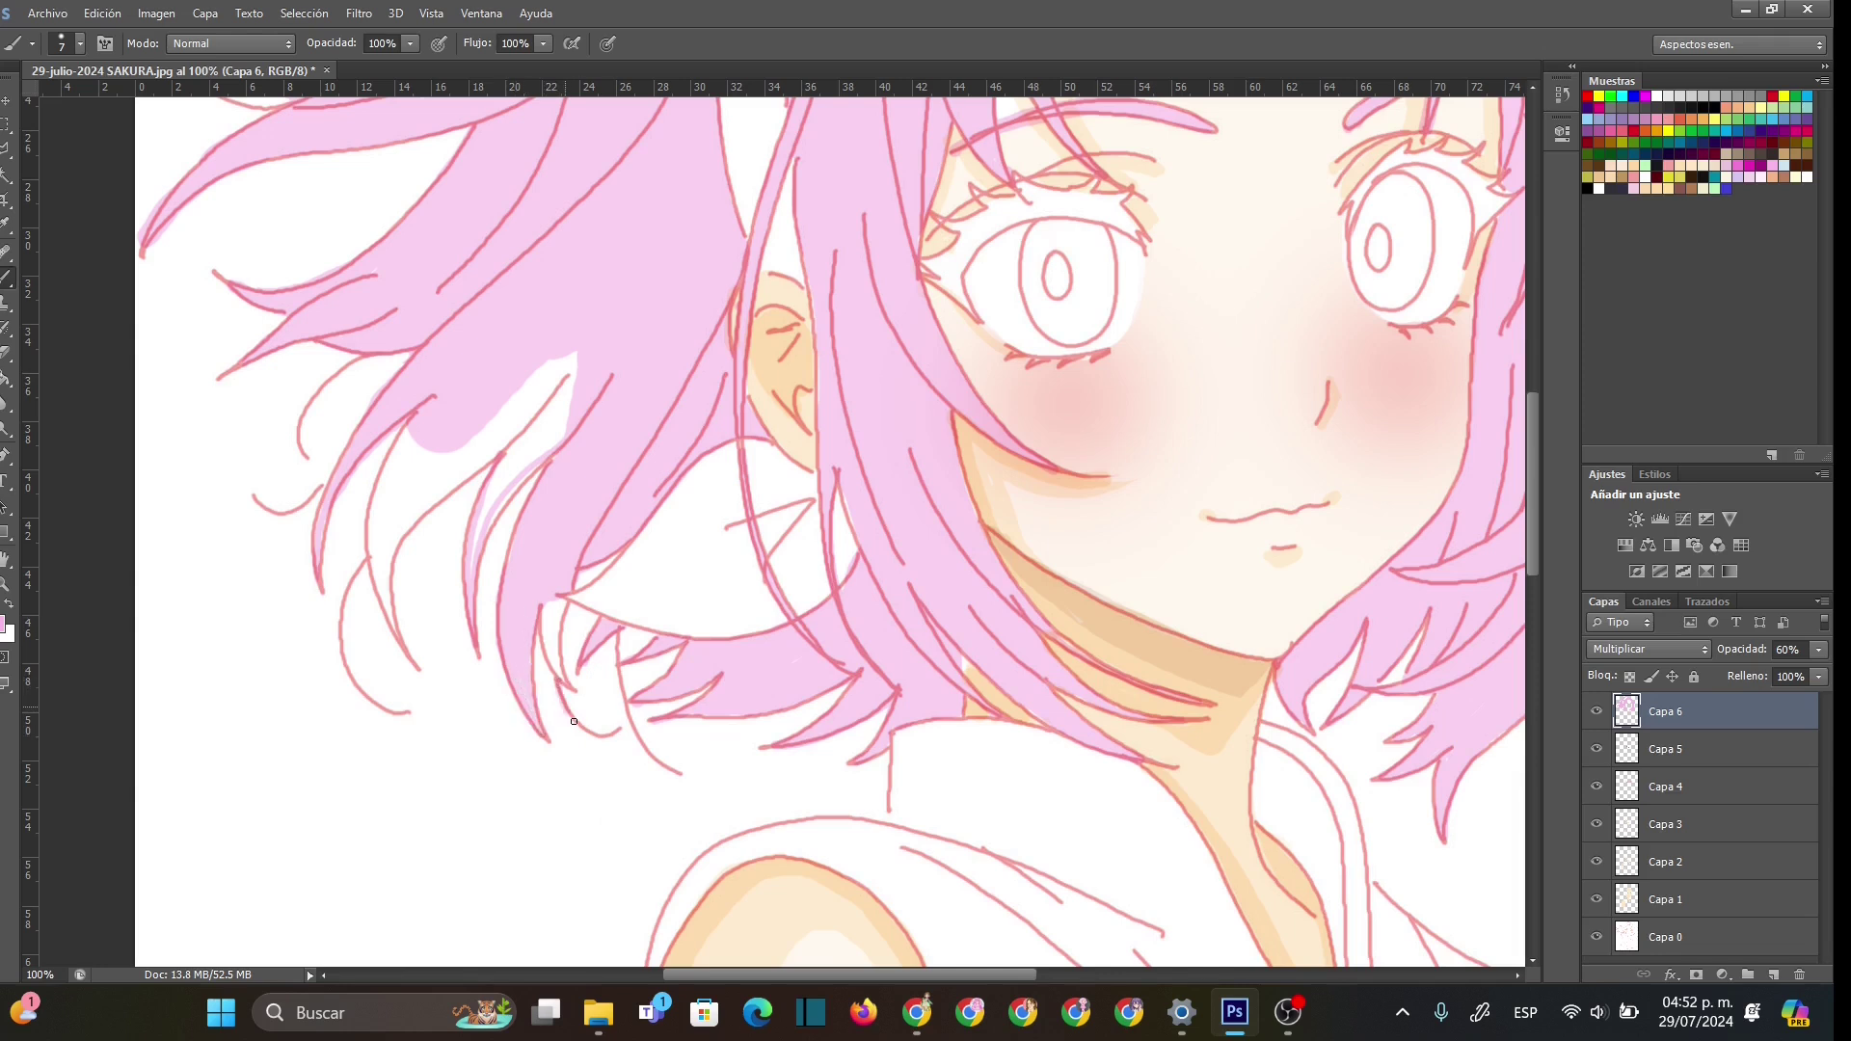
mouse_move(617, 636)
mouse_down()
mouse_move(624, 700)
mouse_move(686, 779)
mouse_up()
mouse_move(545, 607)
mouse_down()
mouse_move(559, 676)
mouse_move(549, 601)
mouse_up()
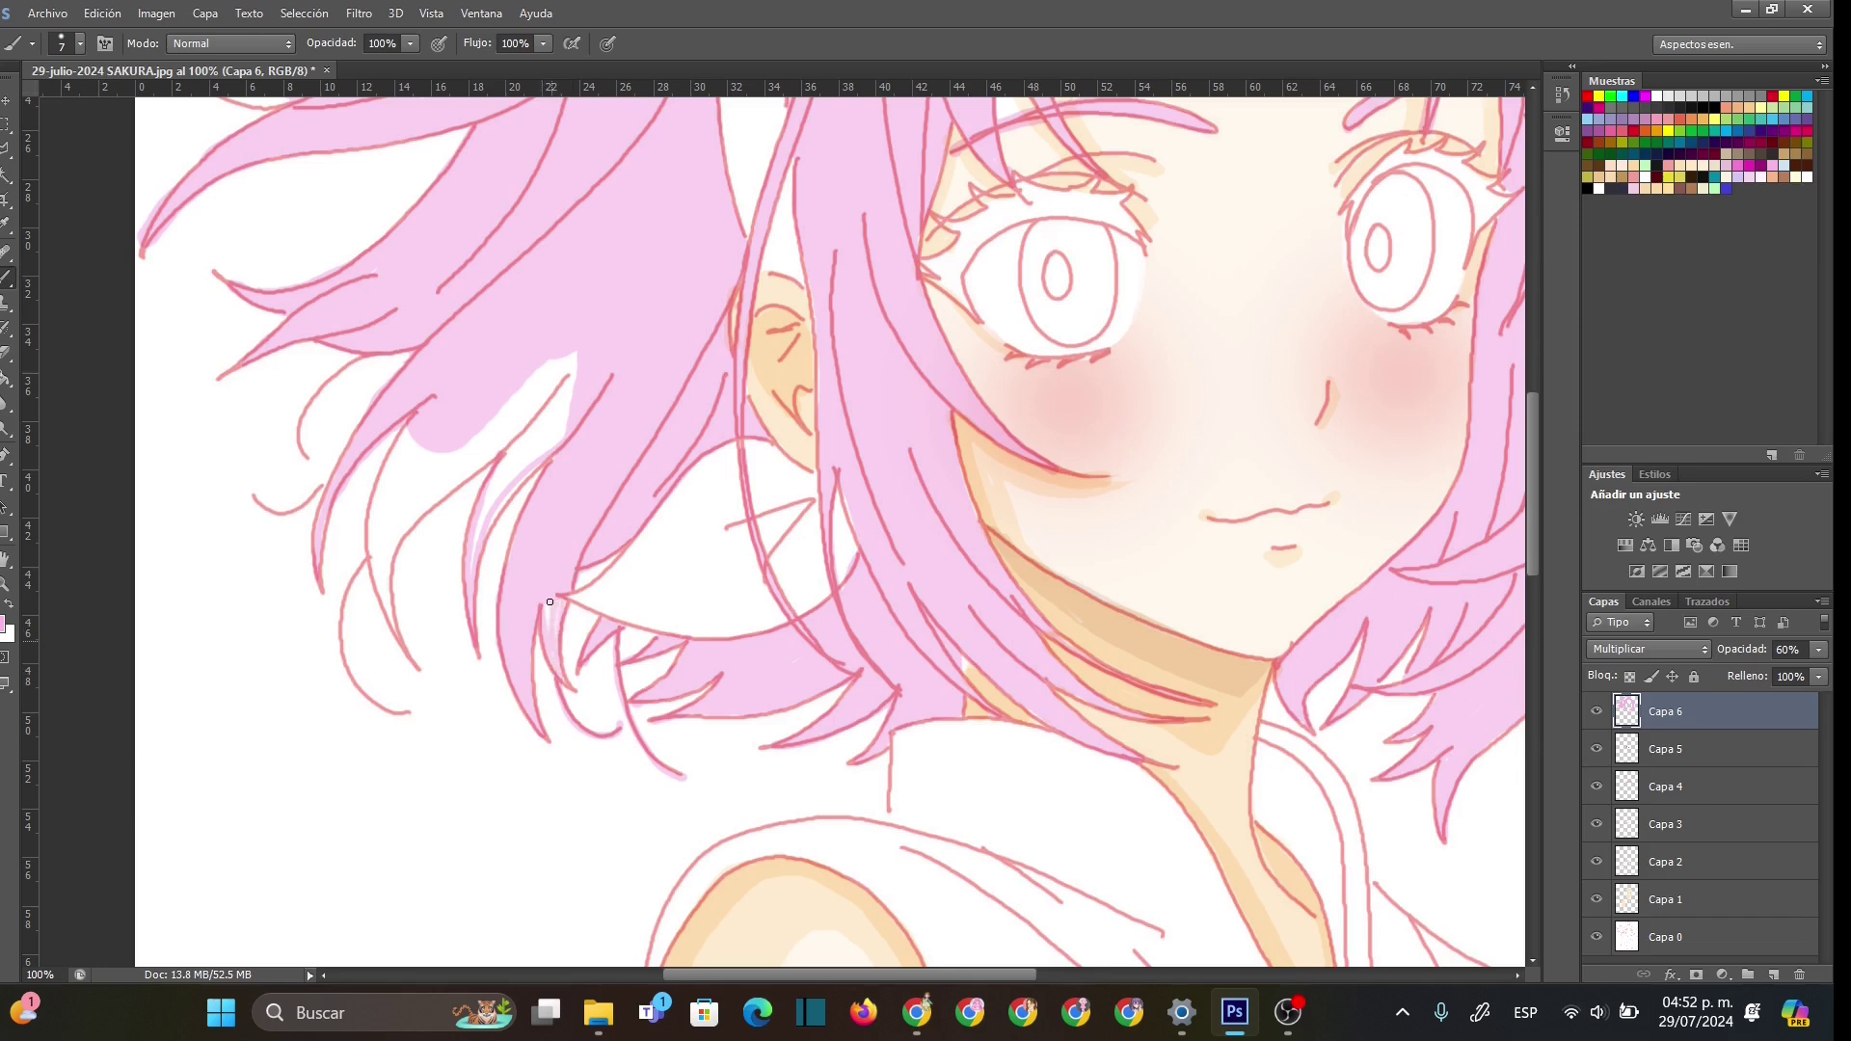
- Paint the thin curled strands of the lower back hair and fill the remaining white gap in the locks above them
mouse_move(369, 557)
mouse_down()
mouse_move(344, 622)
mouse_move(376, 704)
mouse_move(411, 716)
mouse_up()
mouse_move(387, 460)
mouse_down()
mouse_move(375, 571)
mouse_move(416, 663)
mouse_move(398, 541)
mouse_move(527, 433)
mouse_move(550, 389)
mouse_move(554, 415)
mouse_move(540, 372)
mouse_move(416, 444)
mouse_move(387, 522)
mouse_move(541, 401)
mouse_move(529, 390)
mouse_move(399, 496)
mouse_move(539, 388)
mouse_move(510, 465)
mouse_move(603, 388)
mouse_up()
right_click(554, 409)
click(584, 451)
right_click(584, 406)
click(557, 418)
right_click(579, 404)
click(614, 451)
key(Return)
mouse_move(511, 468)
mouse_down()
mouse_move(469, 571)
mouse_move(546, 429)
mouse_move(452, 467)
mouse_move(390, 524)
mouse_move(386, 590)
mouse_up()
- Paint the remaining loose curled strands along the outer edge of the back hair with a 9 px brush
click(5, 585)
right_click(644, 465)
click(732, 591)
right_click(960, 393)
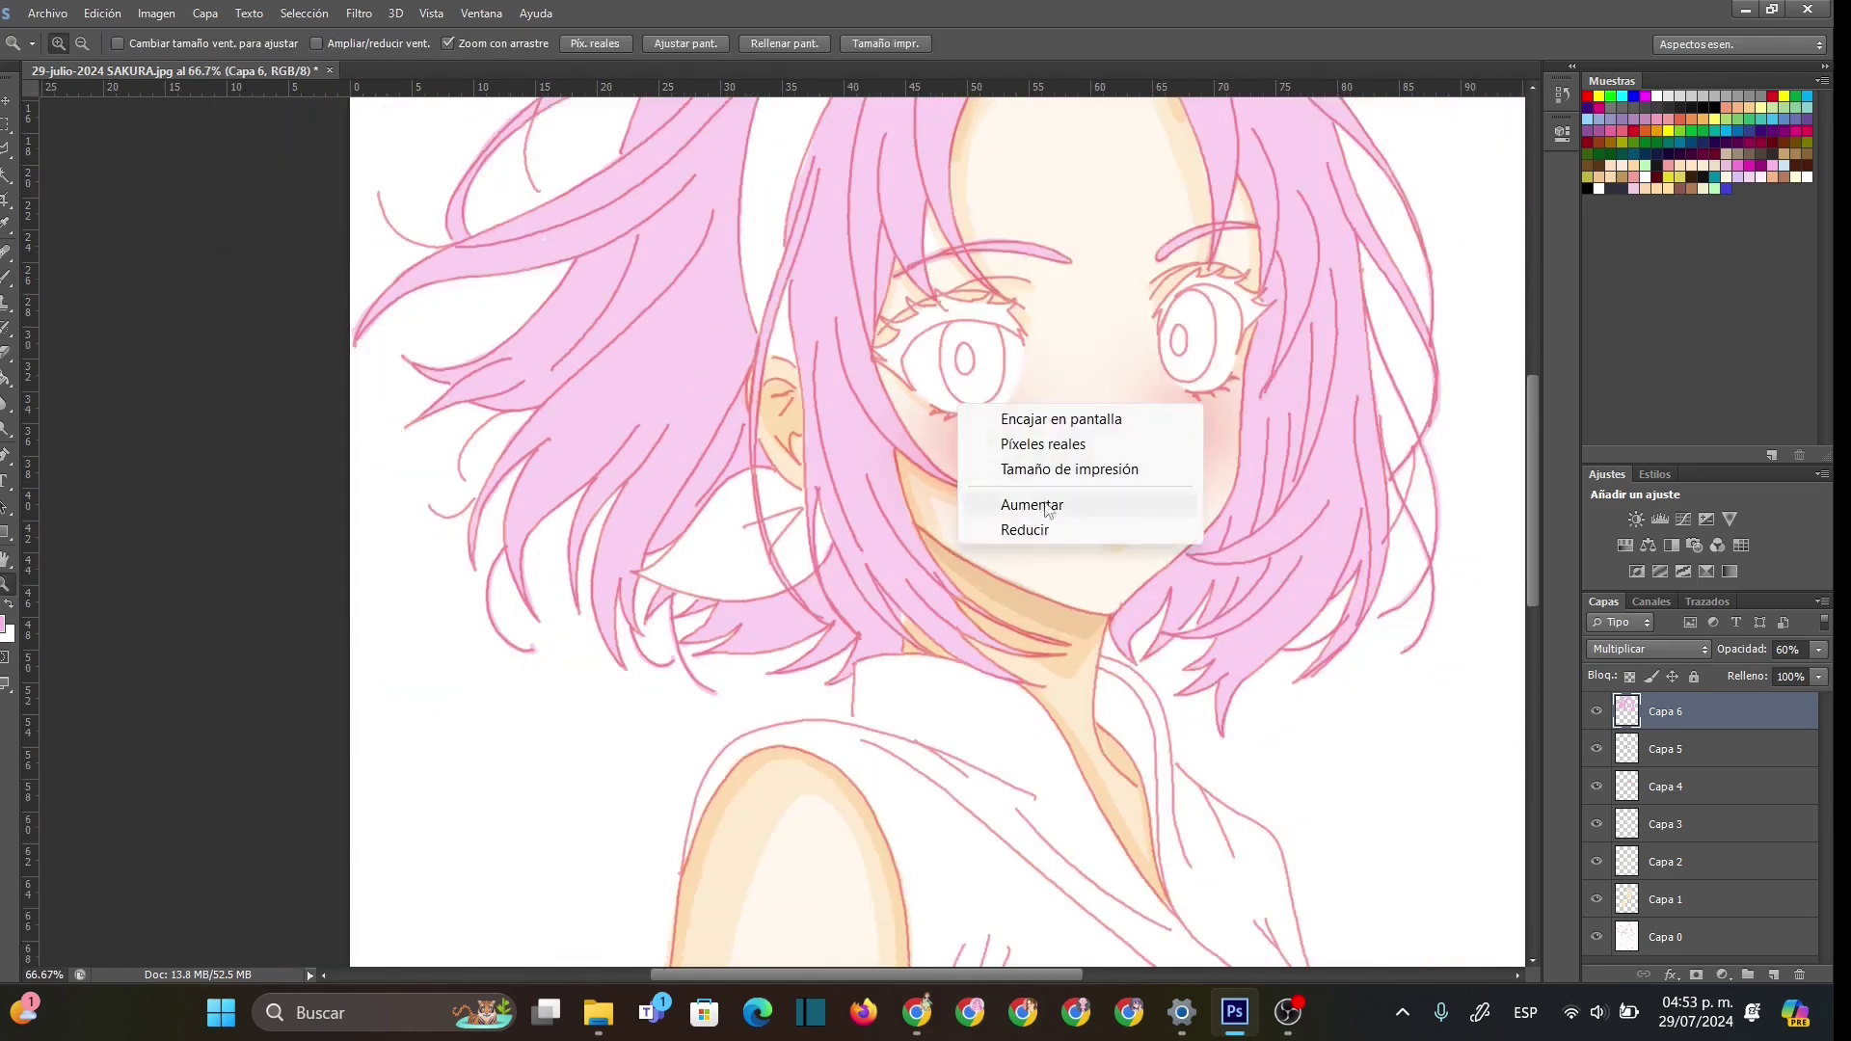
click(1059, 529)
right_click(1052, 350)
click(1137, 477)
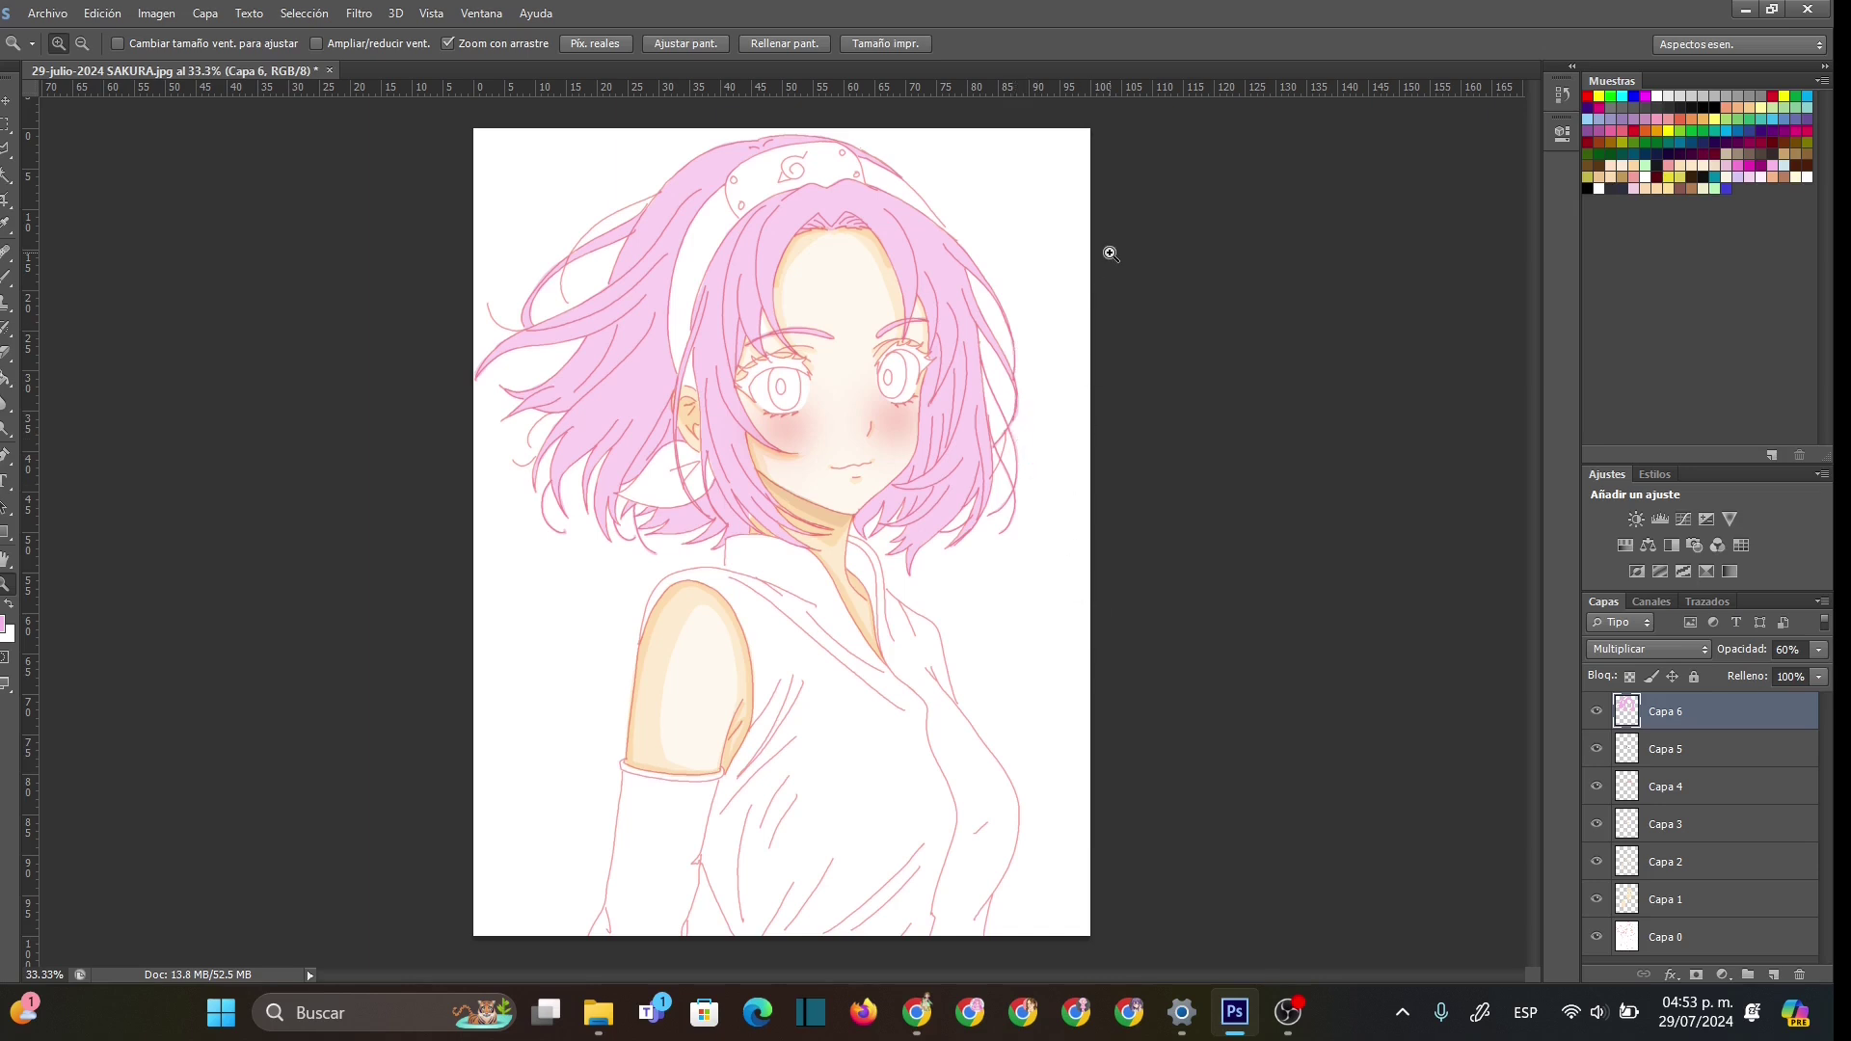
click(599, 257)
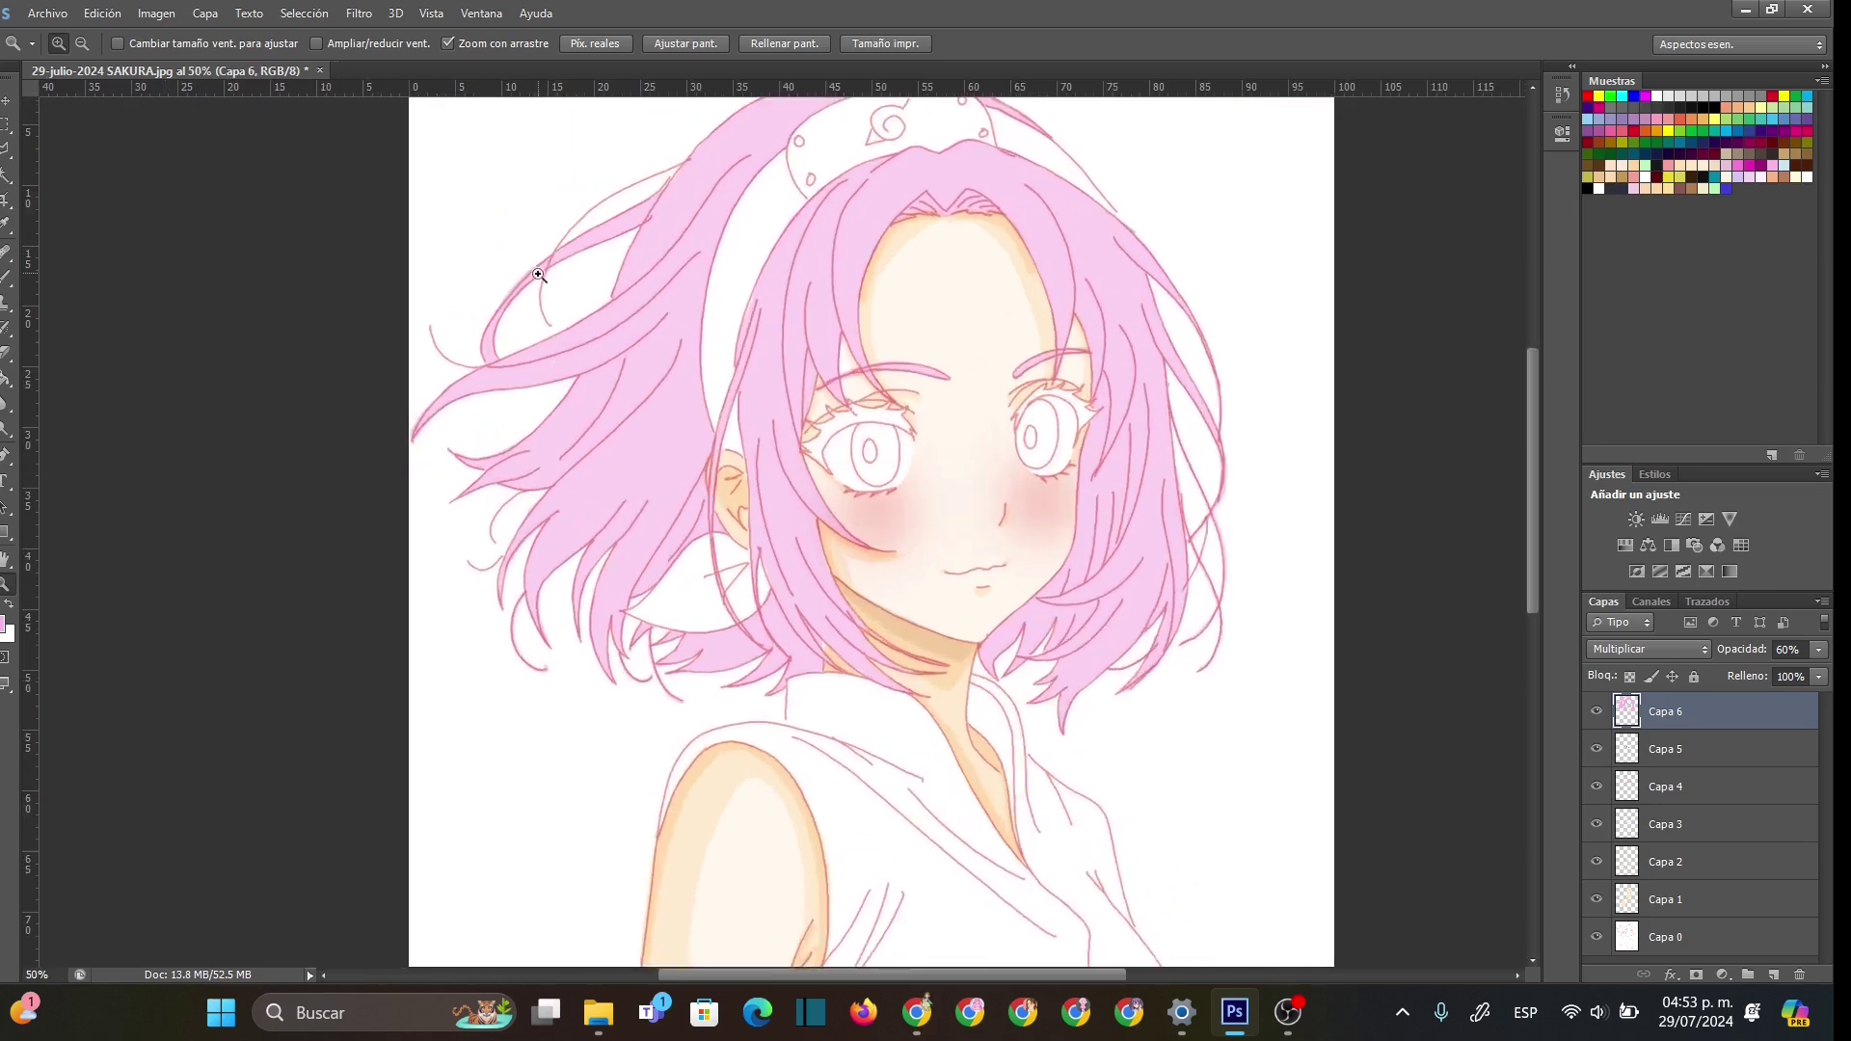
click(545, 278)
click(7, 280)
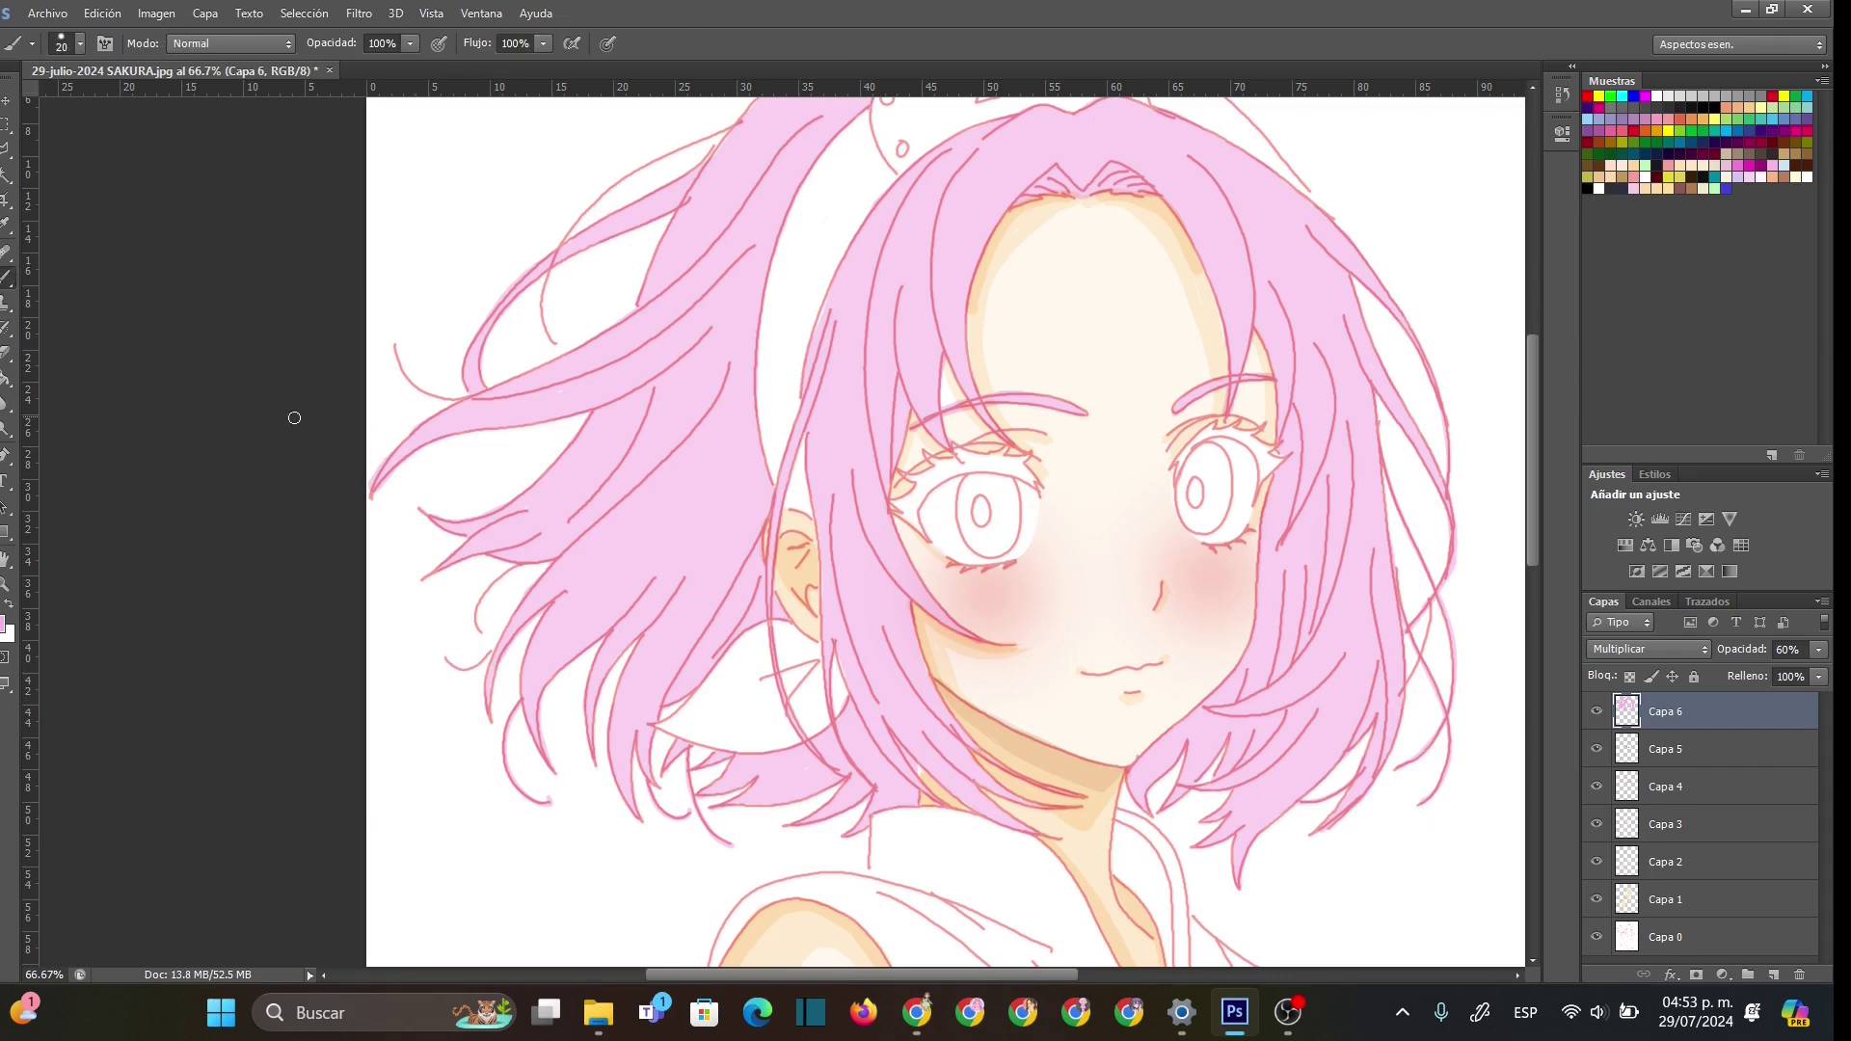
right_click(480, 664)
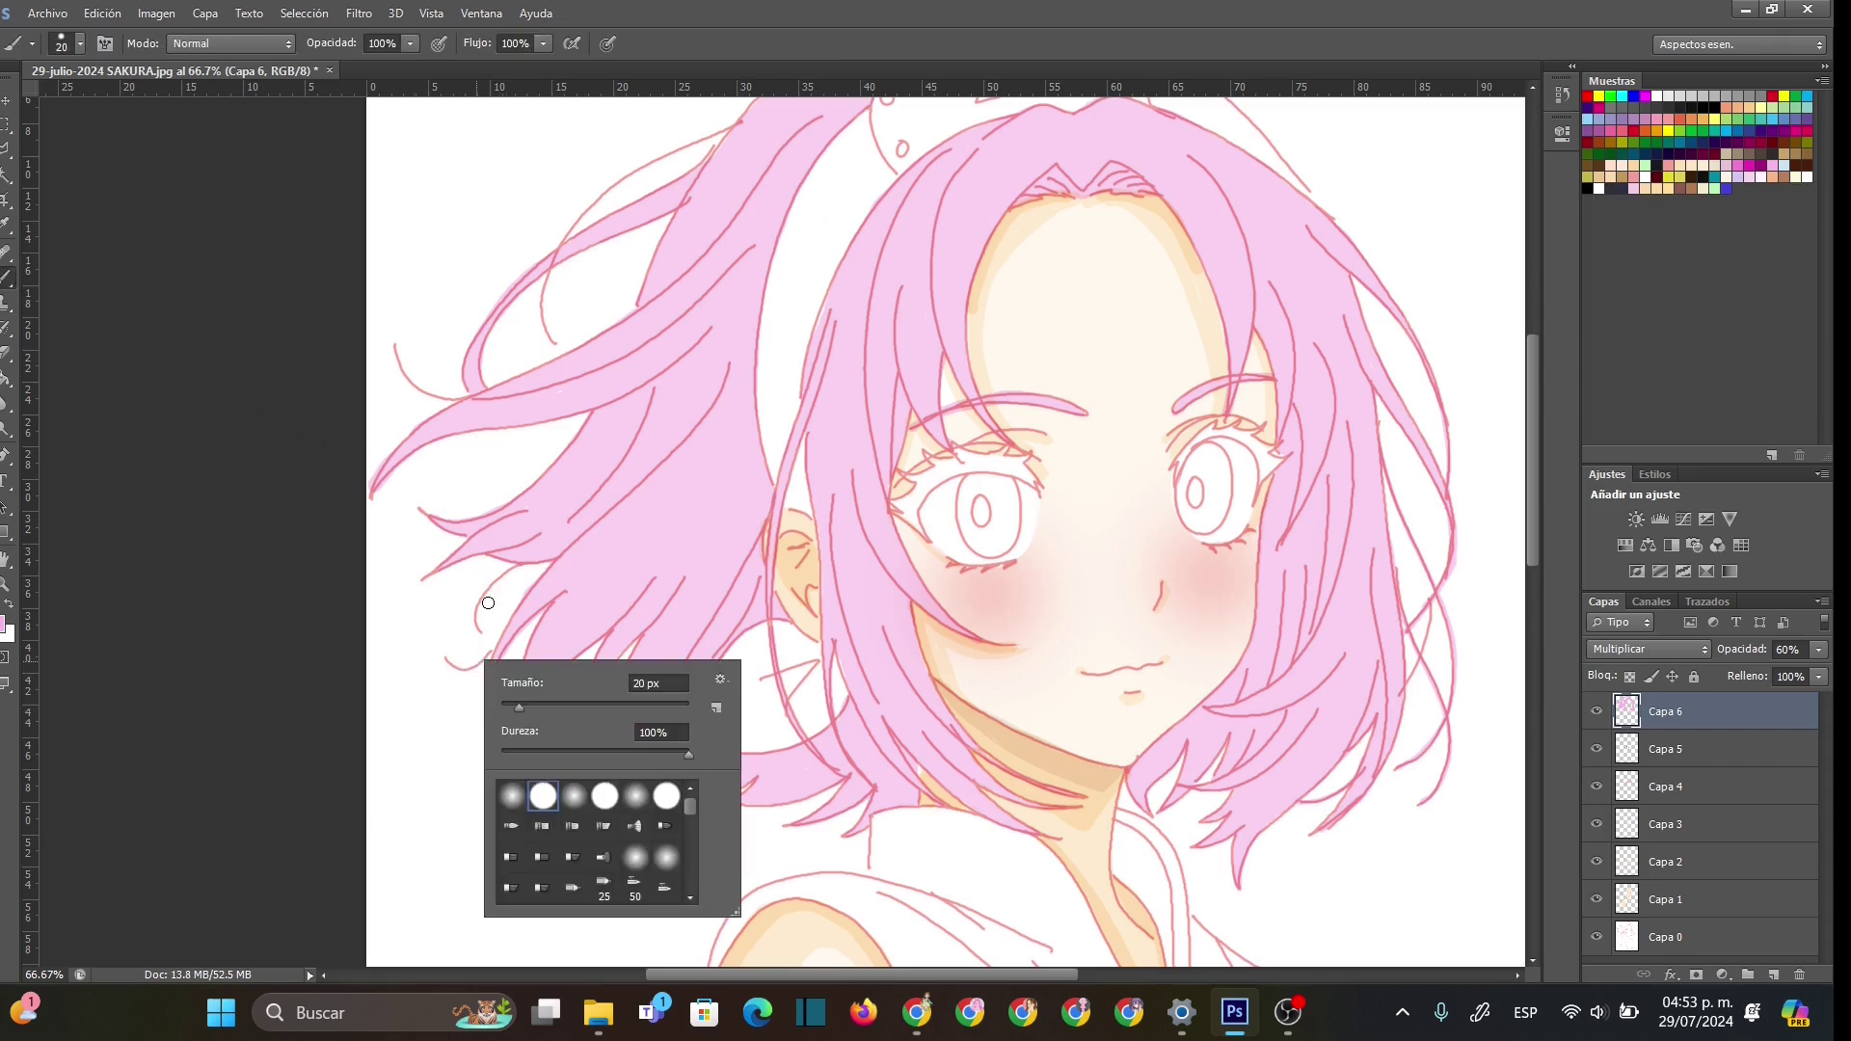
drag(519, 707, 509, 708)
key(Return)
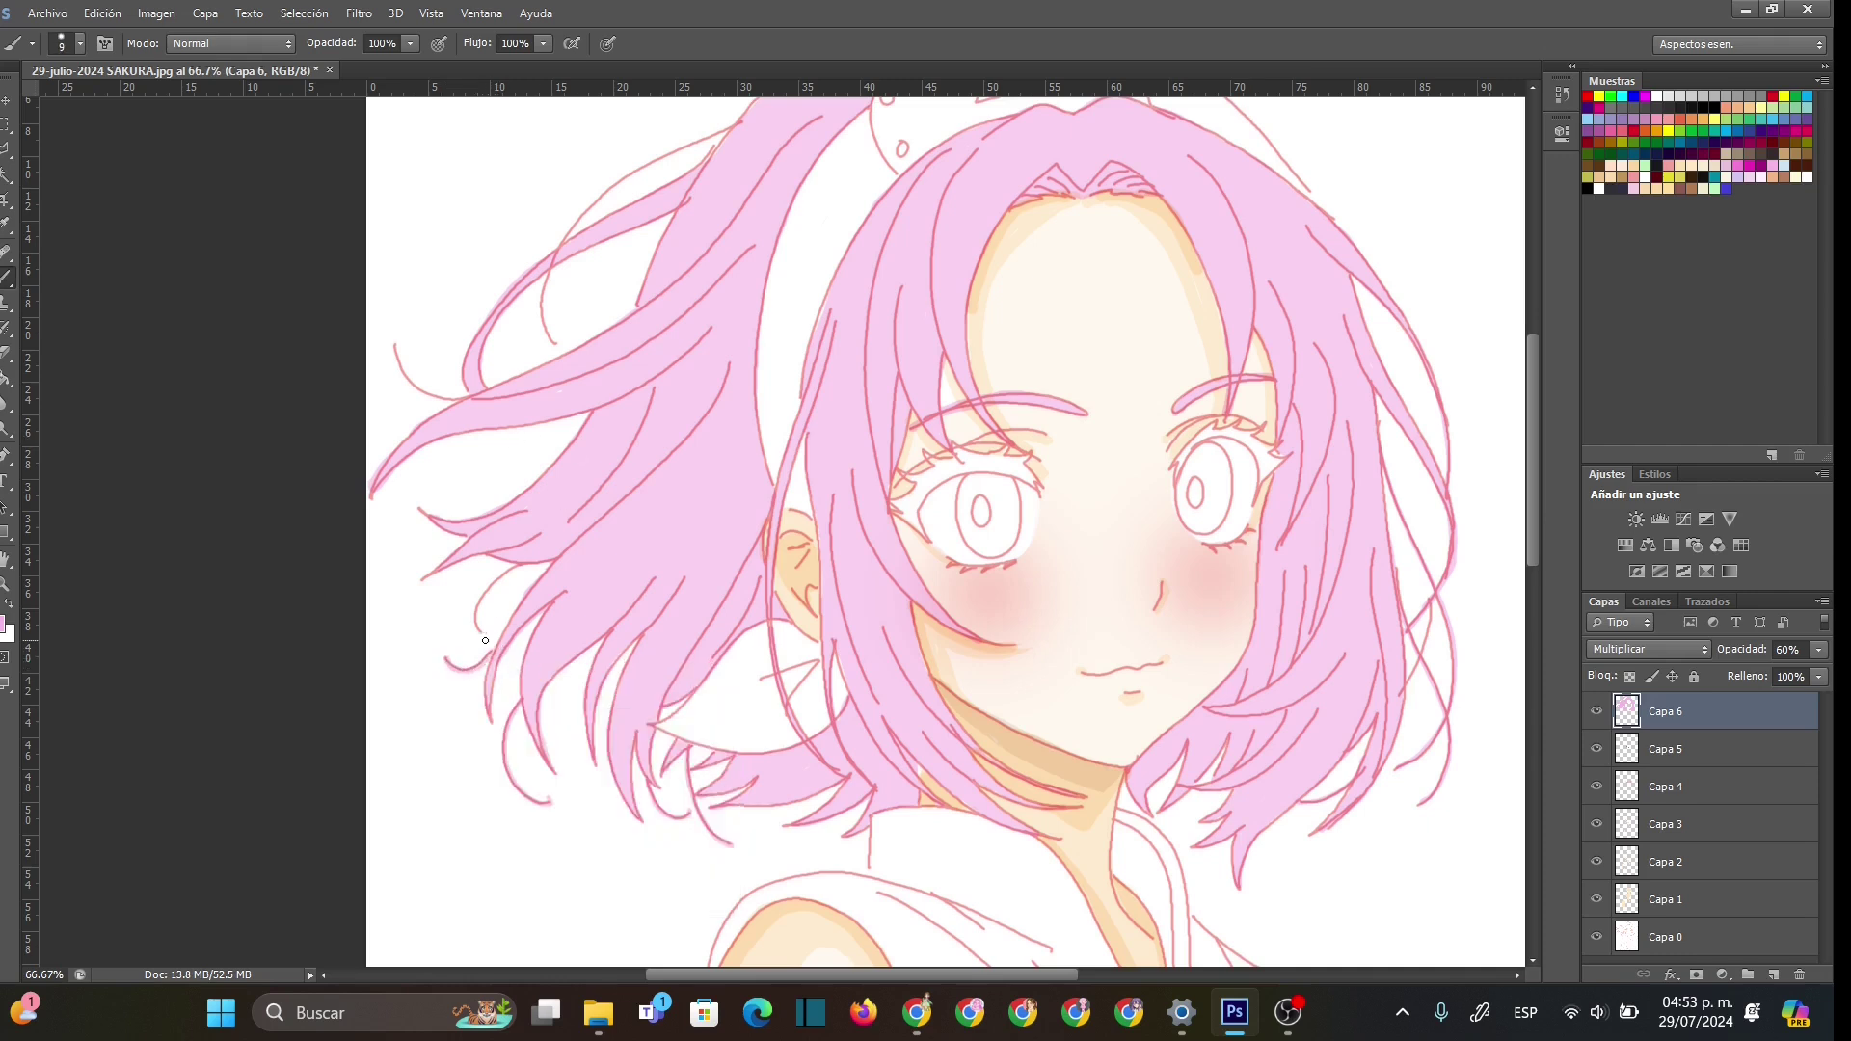
drag(478, 629, 511, 572)
drag(1537, 476, 1545, 409)
mouse_move(703, 362)
mouse_down()
mouse_move(598, 426)
mouse_move(543, 542)
mouse_up()
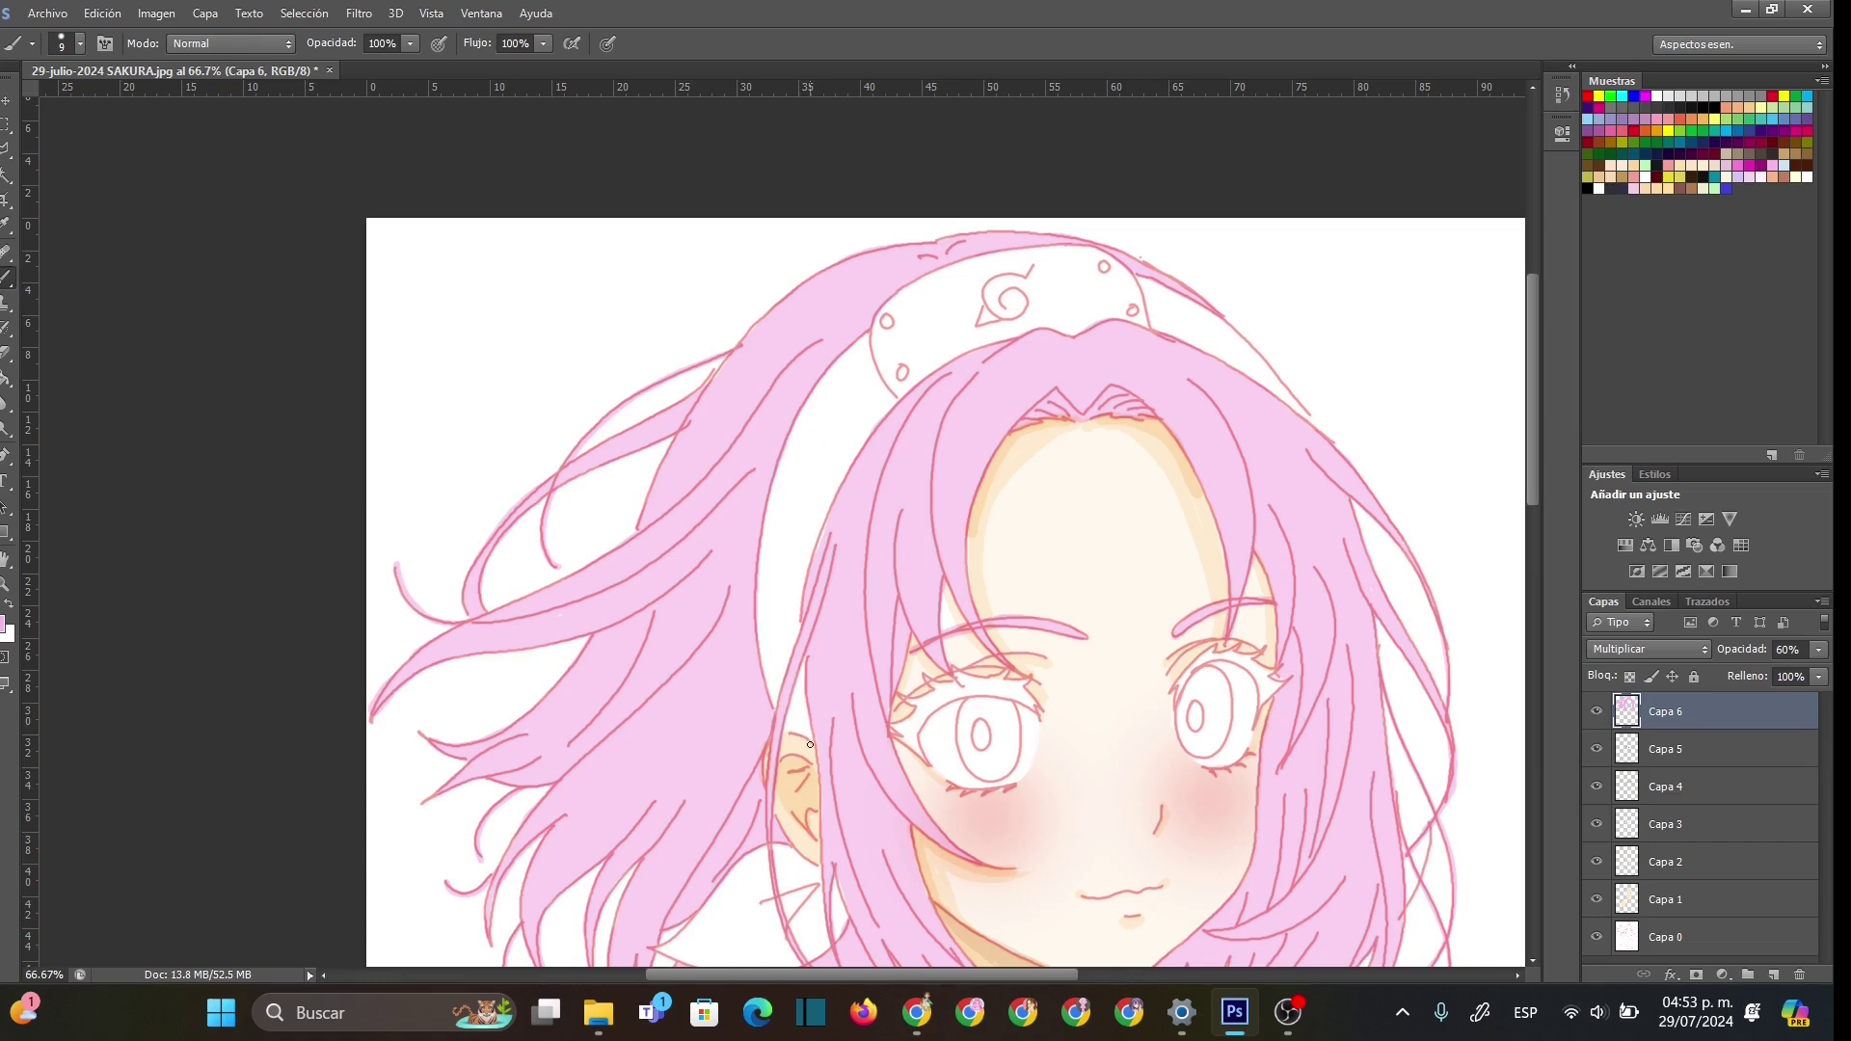
- Select the hair's painted pink area on Capa 6 with the Magic Wand at tolerance 32
click(6, 584)
right_click(974, 513)
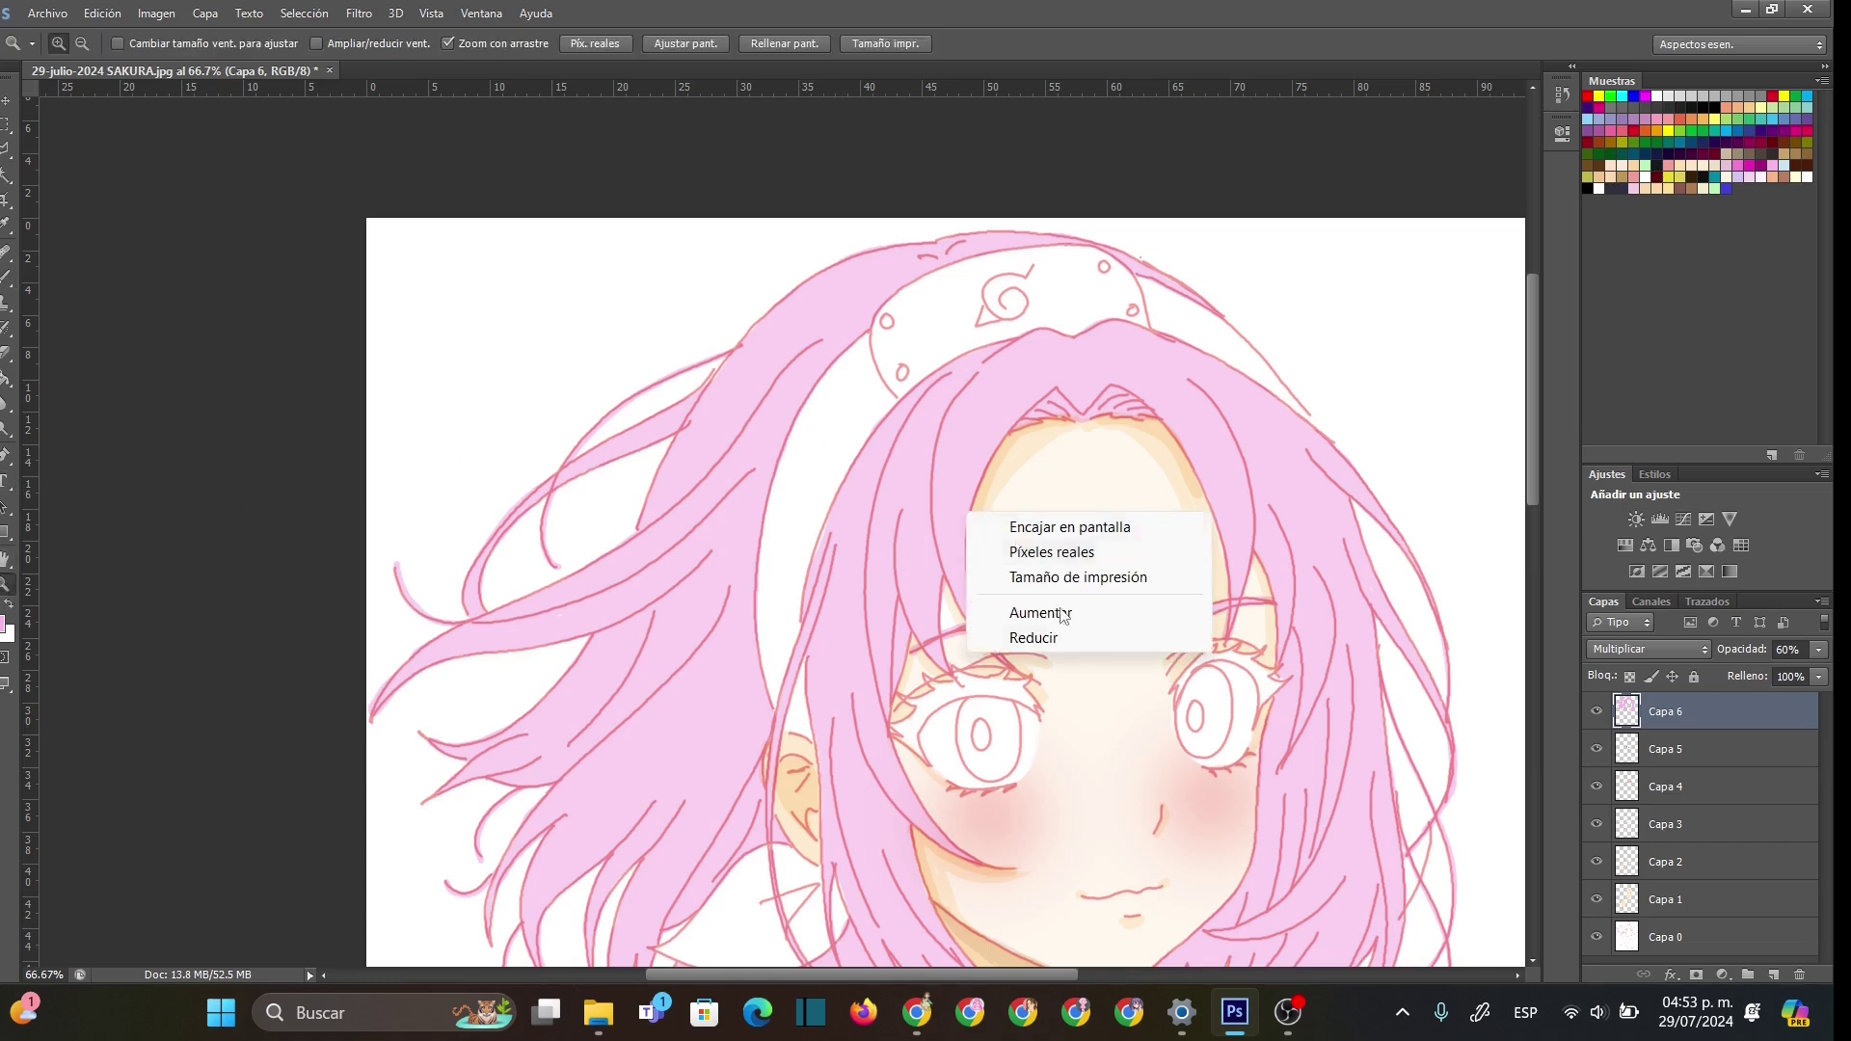
click(1033, 639)
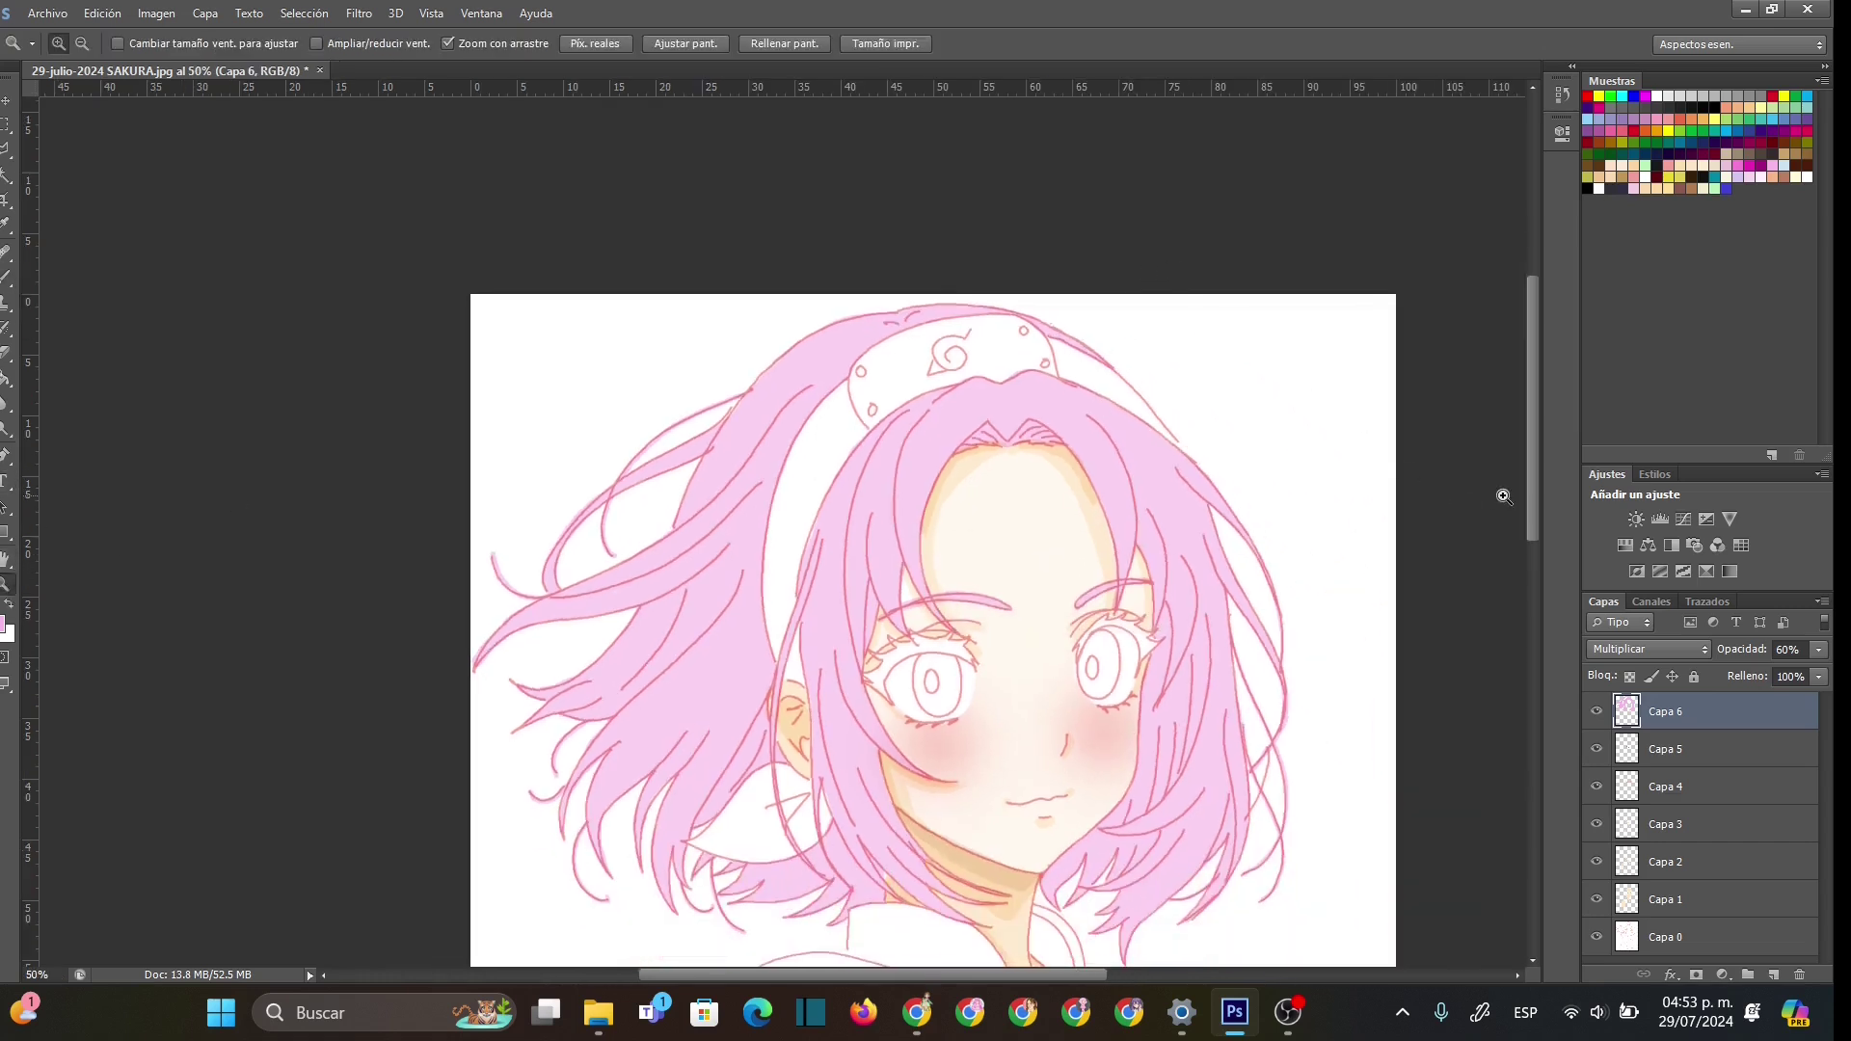
drag(1533, 513, 1535, 546)
key(w)
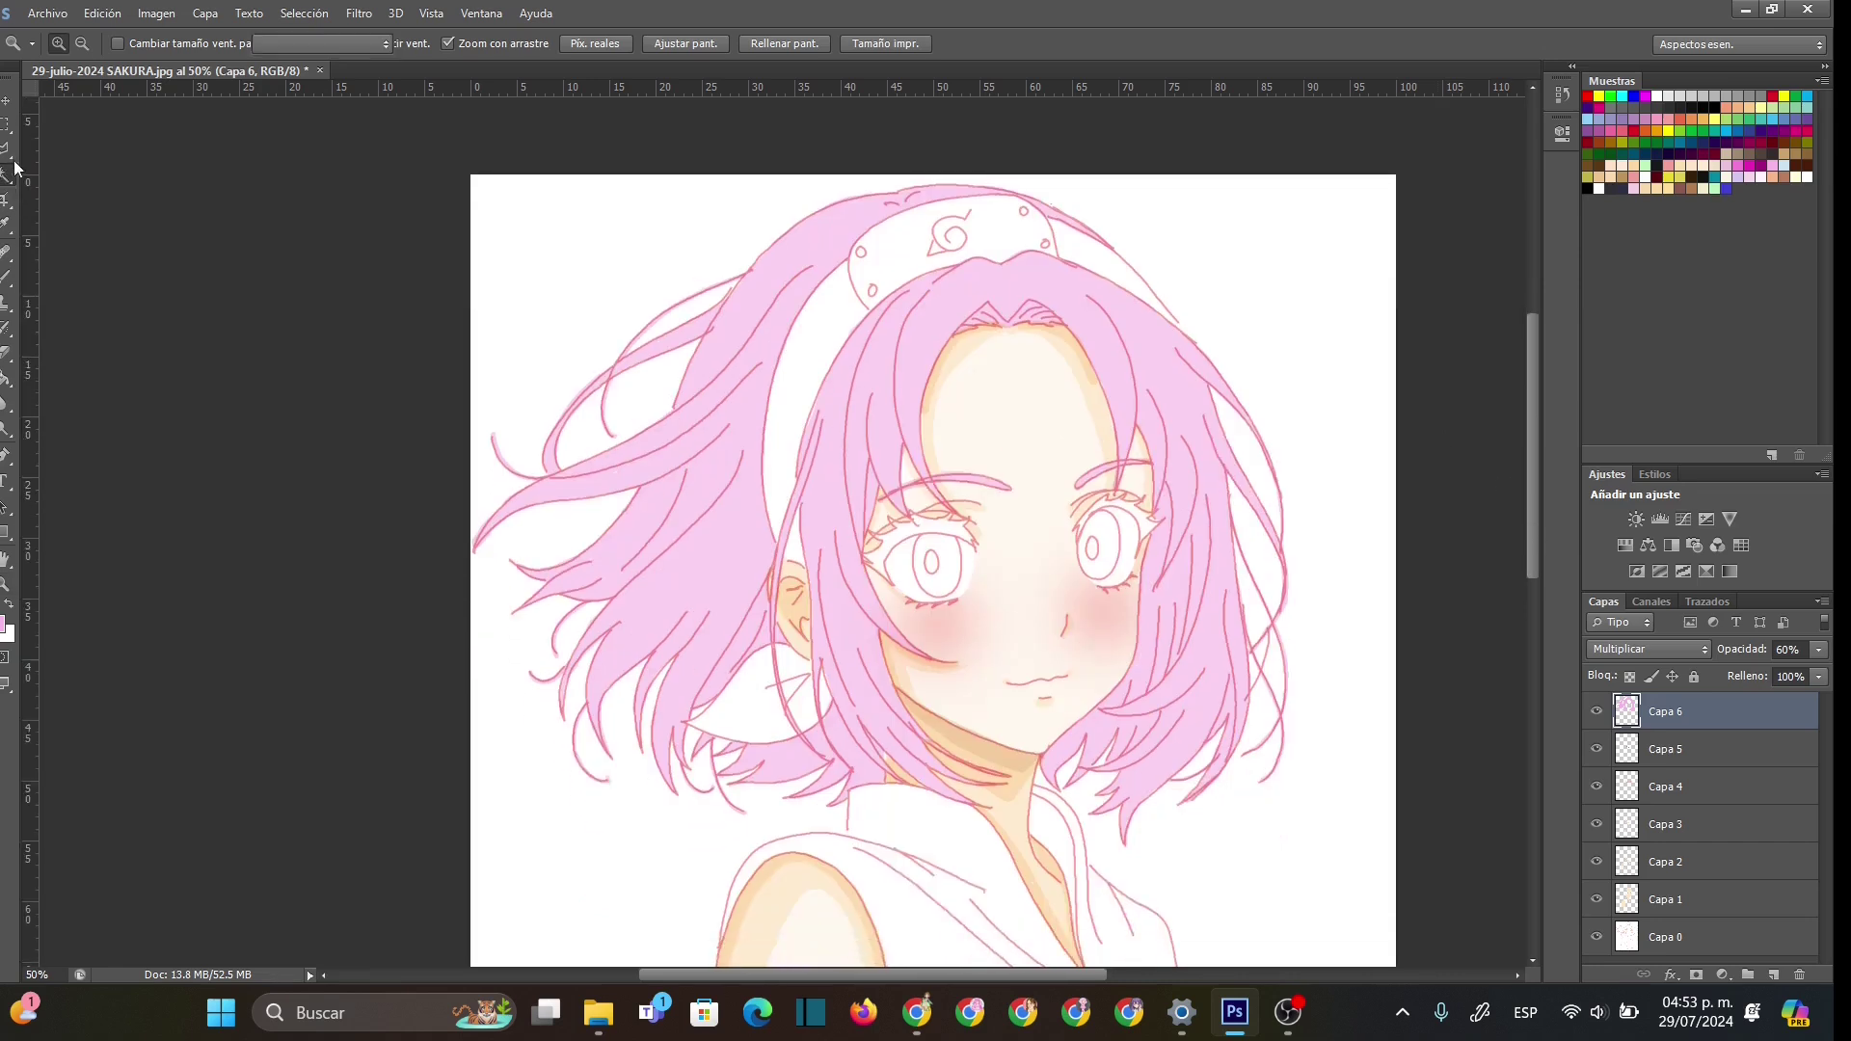
click(864, 396)
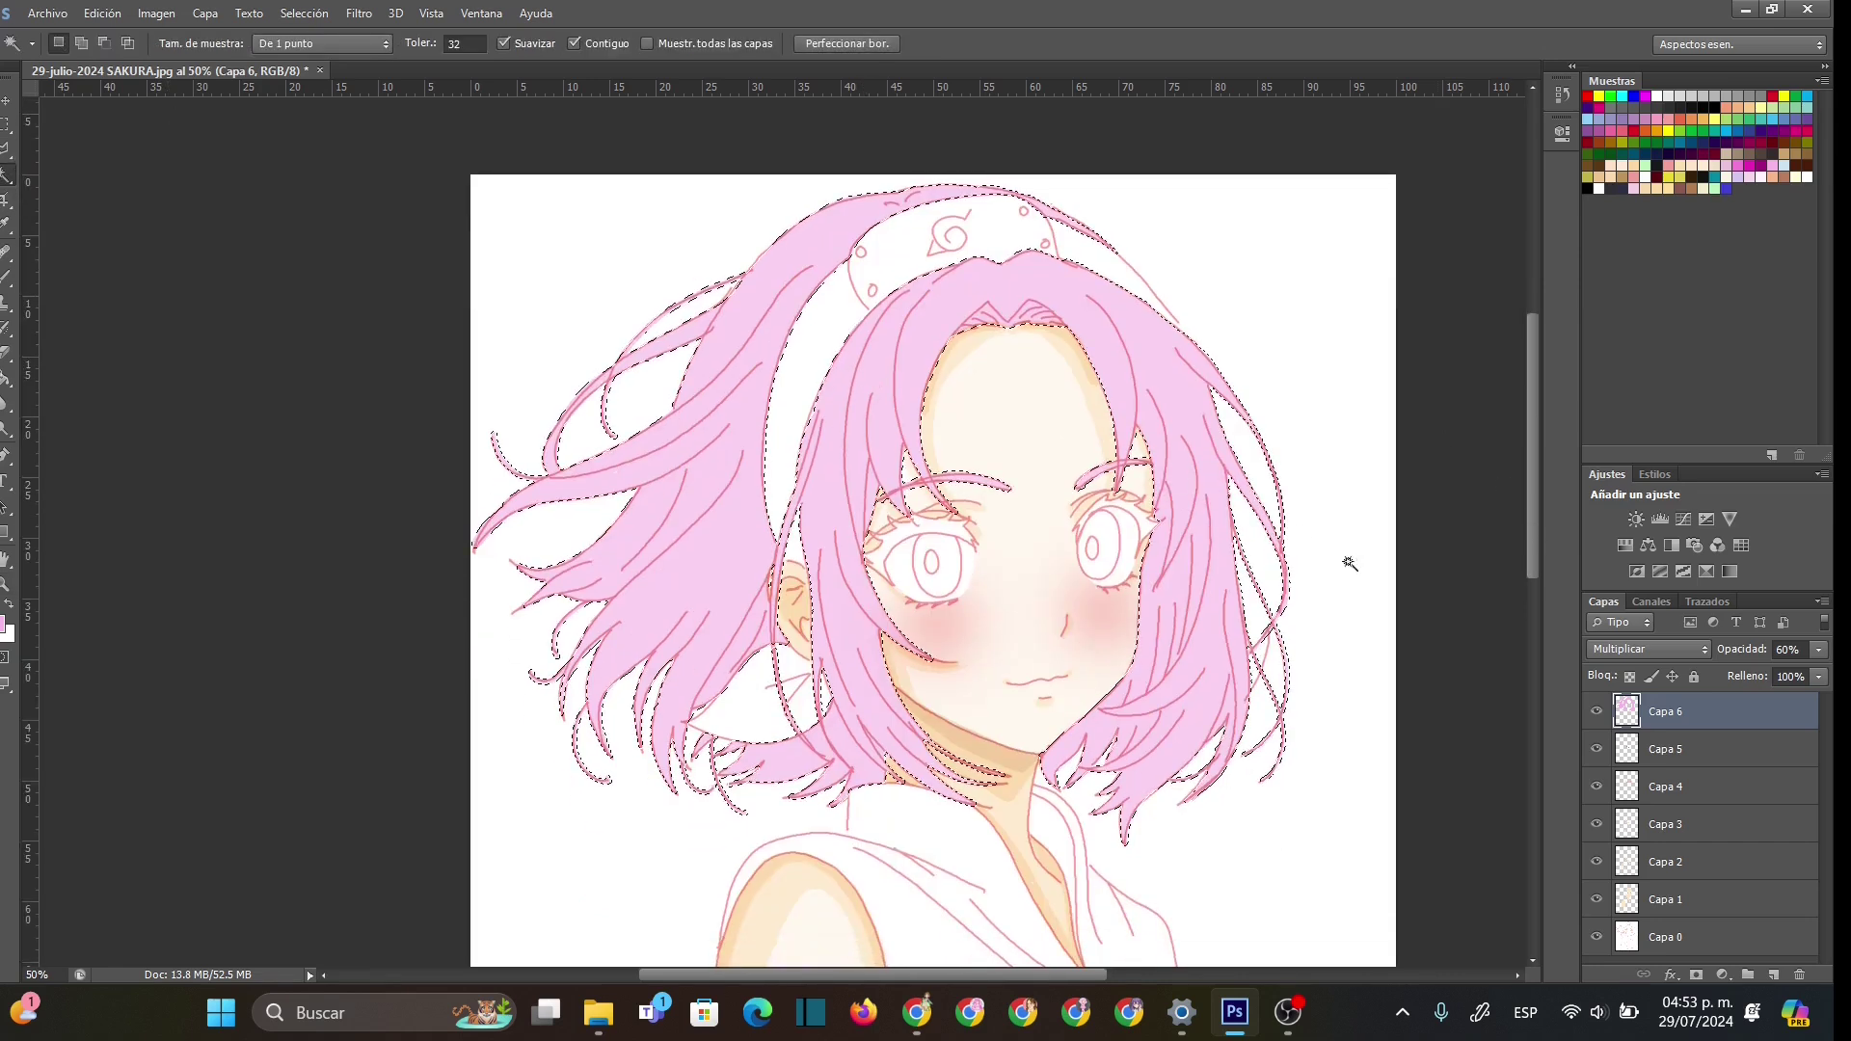
- Create a new Multiplicar layer above Capa 6 and choose the Magenta rojizo pastel swatch as the shading colour
click(1773, 974)
click(1649, 648)
click(1658, 82)
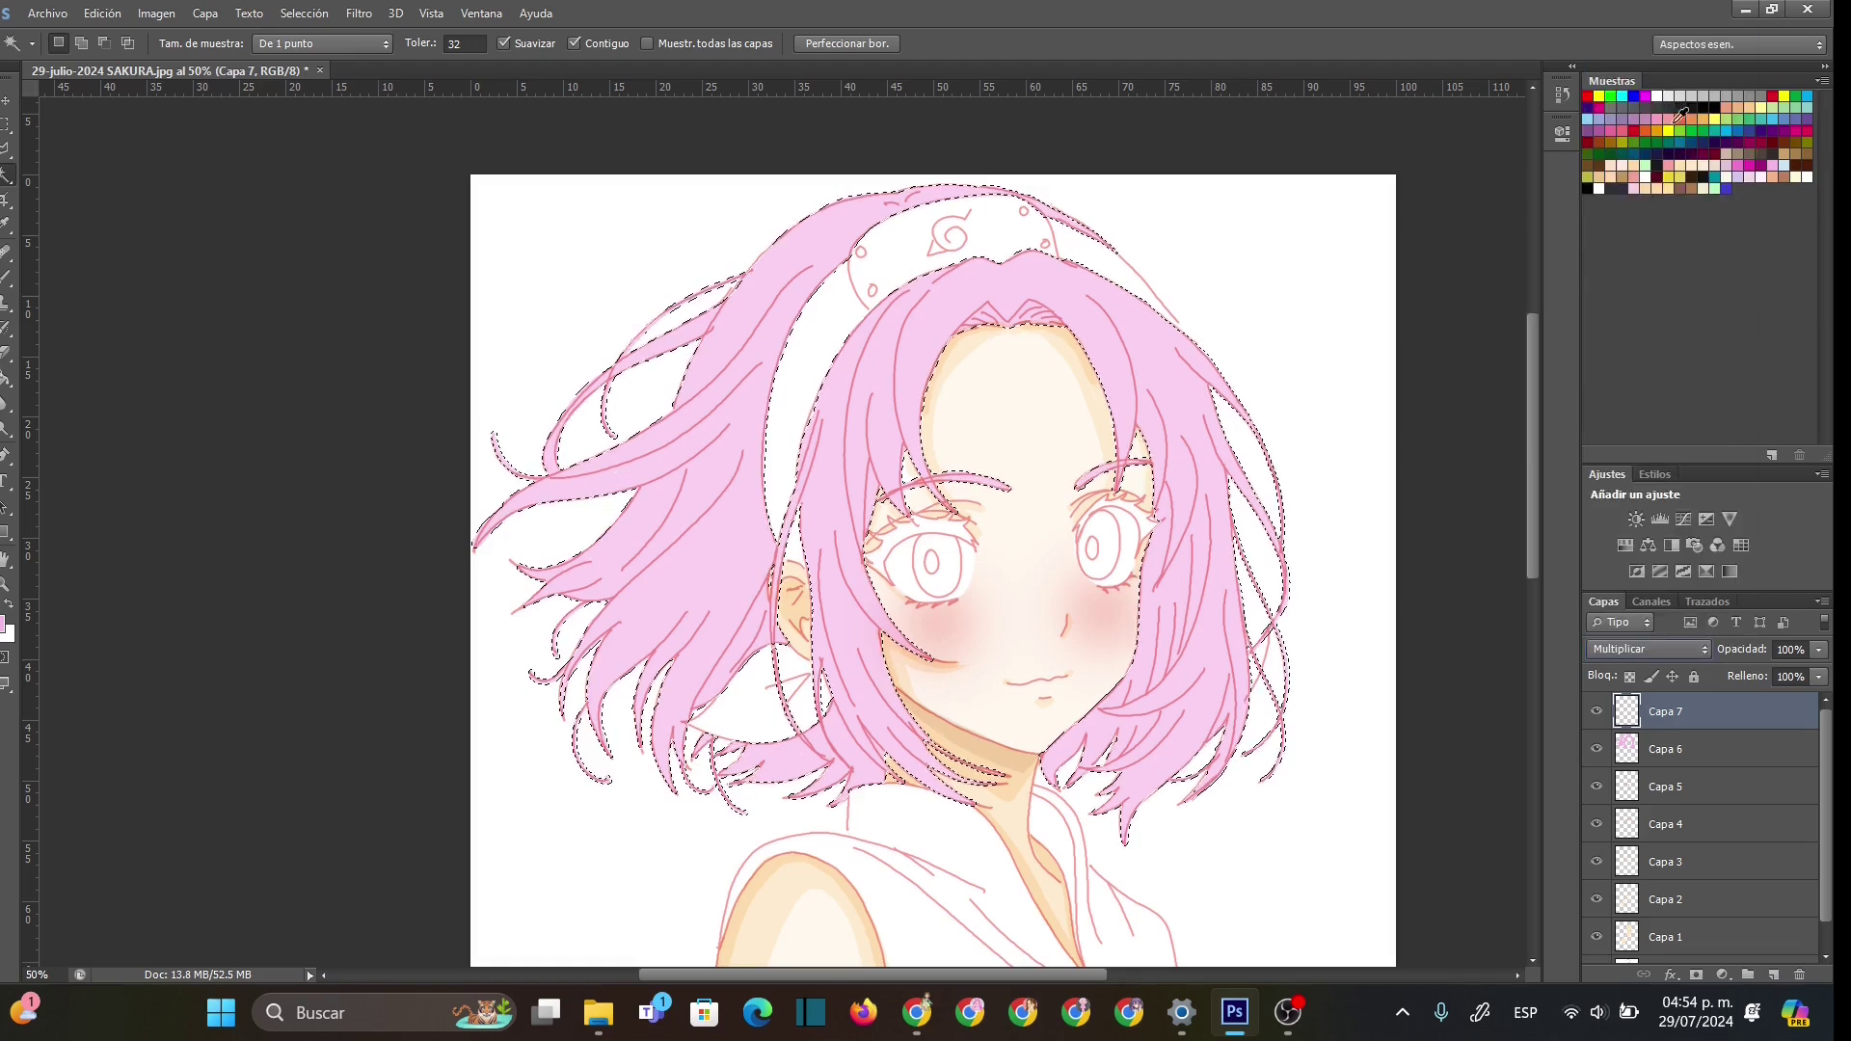
double_click(1675, 115)
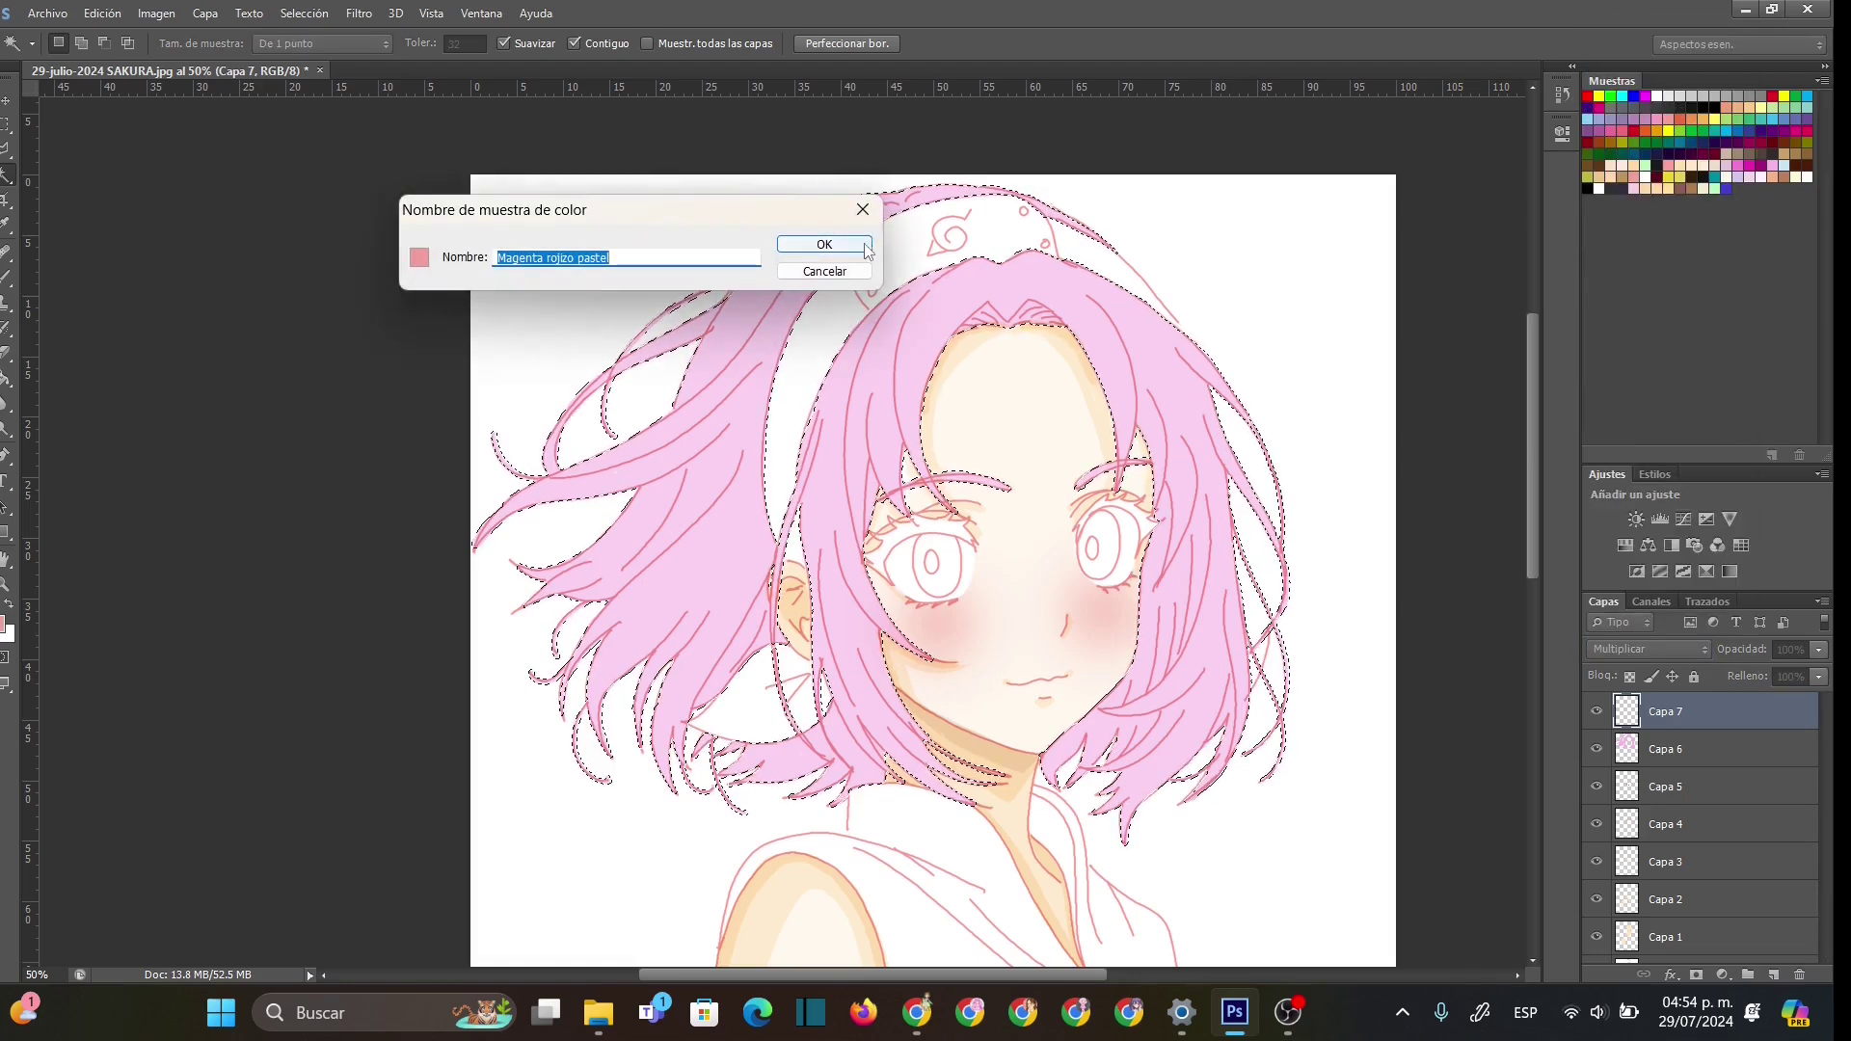
click(829, 244)
- Shade the first half of the inner hair under the forehead parting, reducing the brush to 10 px
click(7, 278)
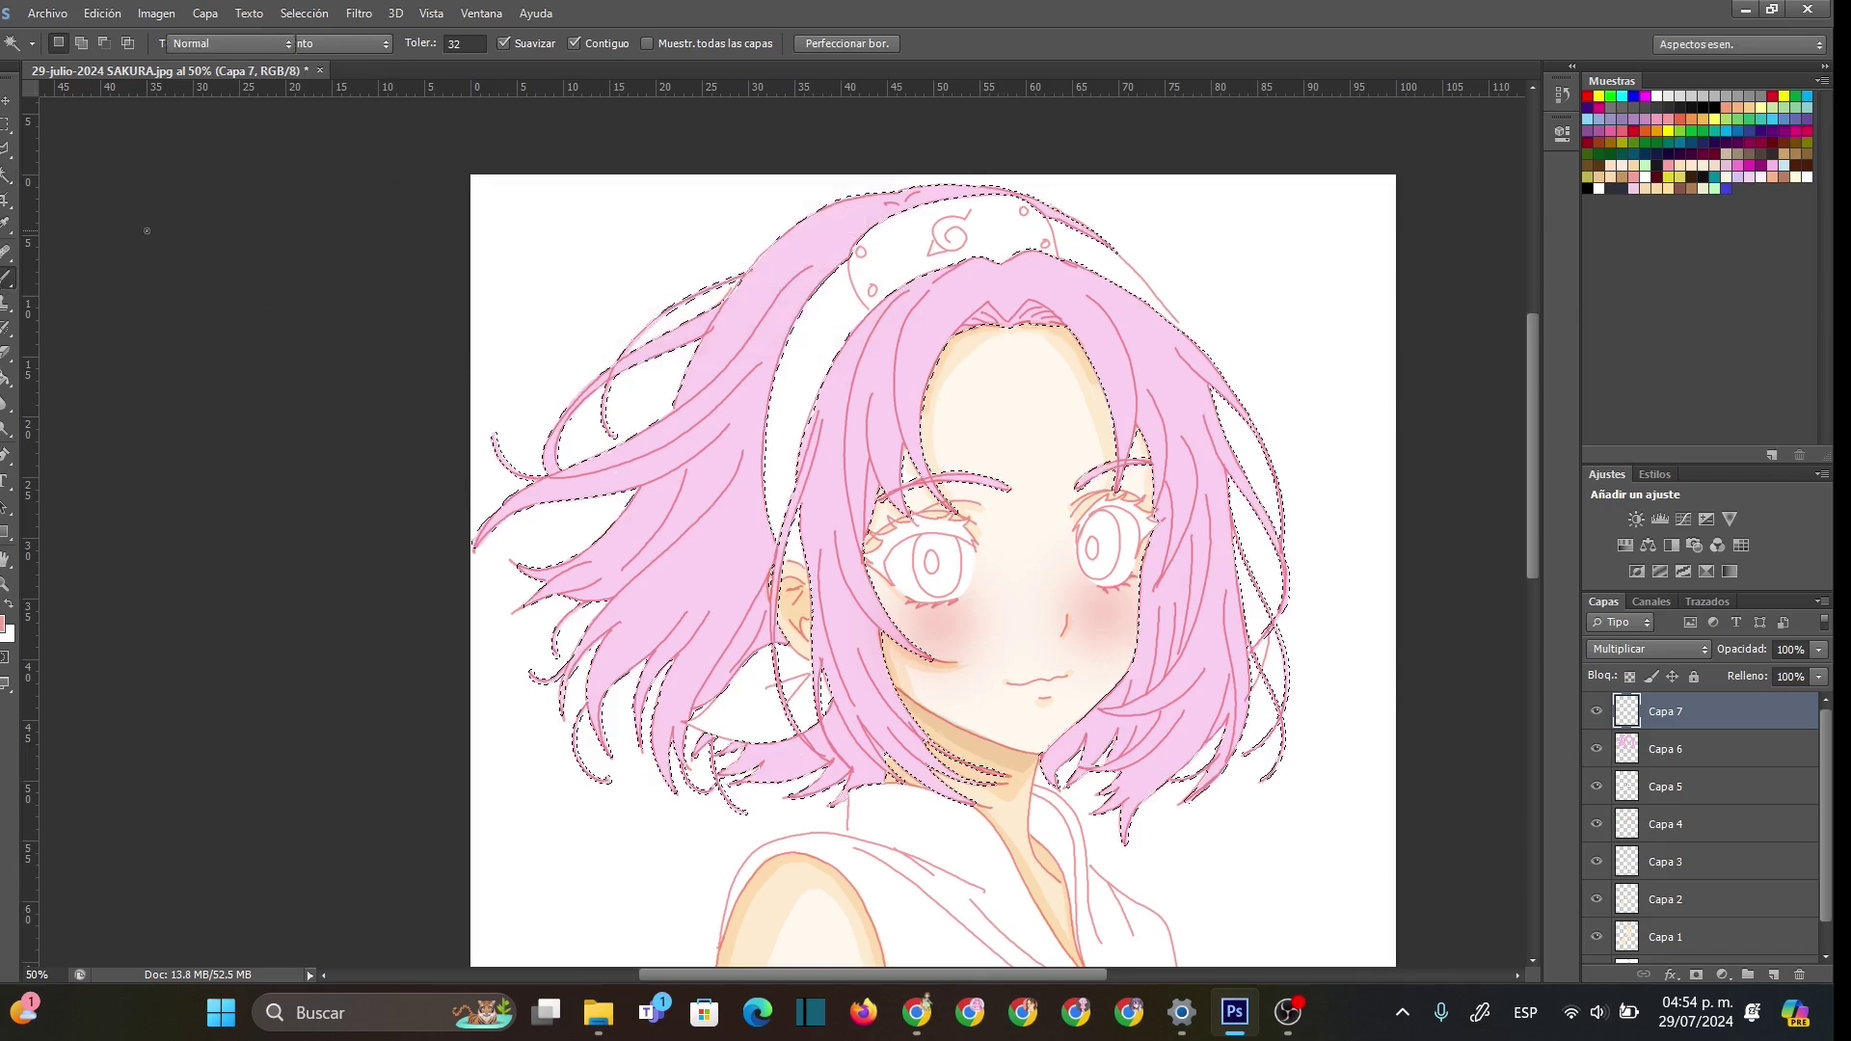
right_click(1029, 374)
click(1069, 379)
drag(984, 335, 986, 314)
right_click(993, 328)
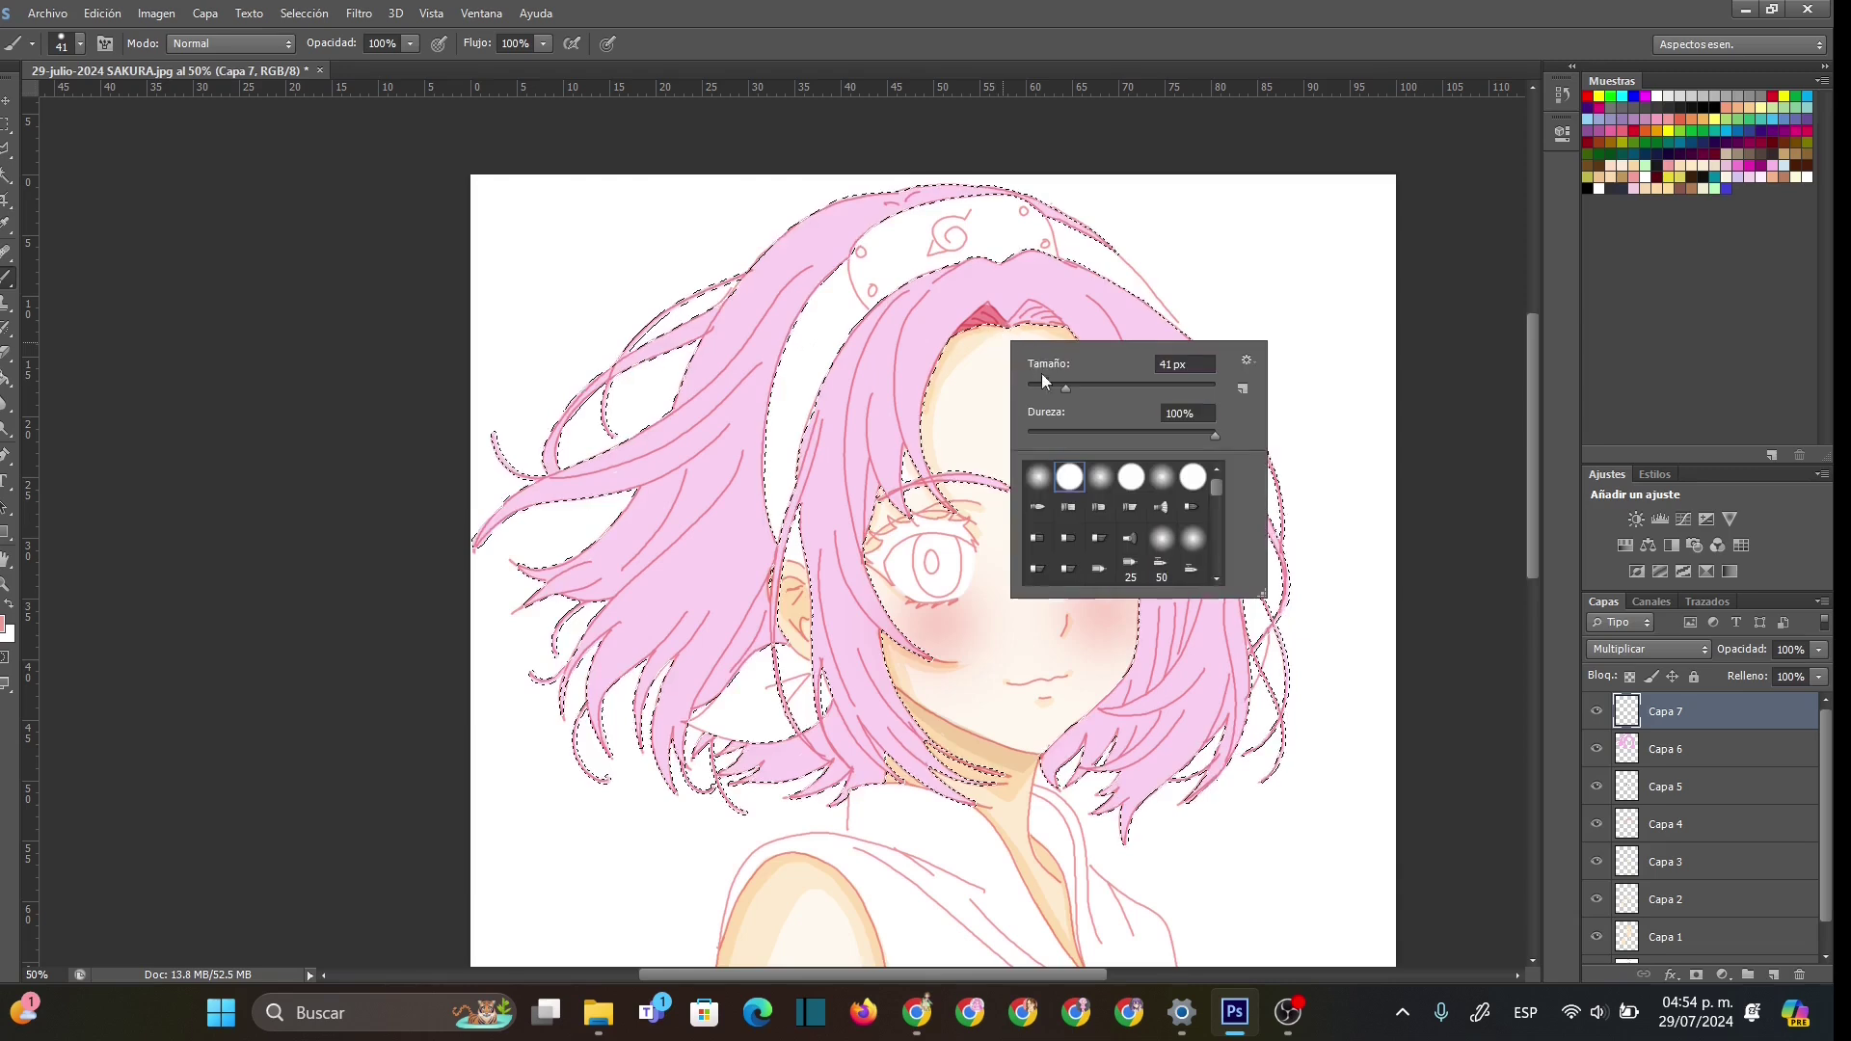
click(985, 320)
right_click(1002, 333)
click(1030, 381)
click(963, 329)
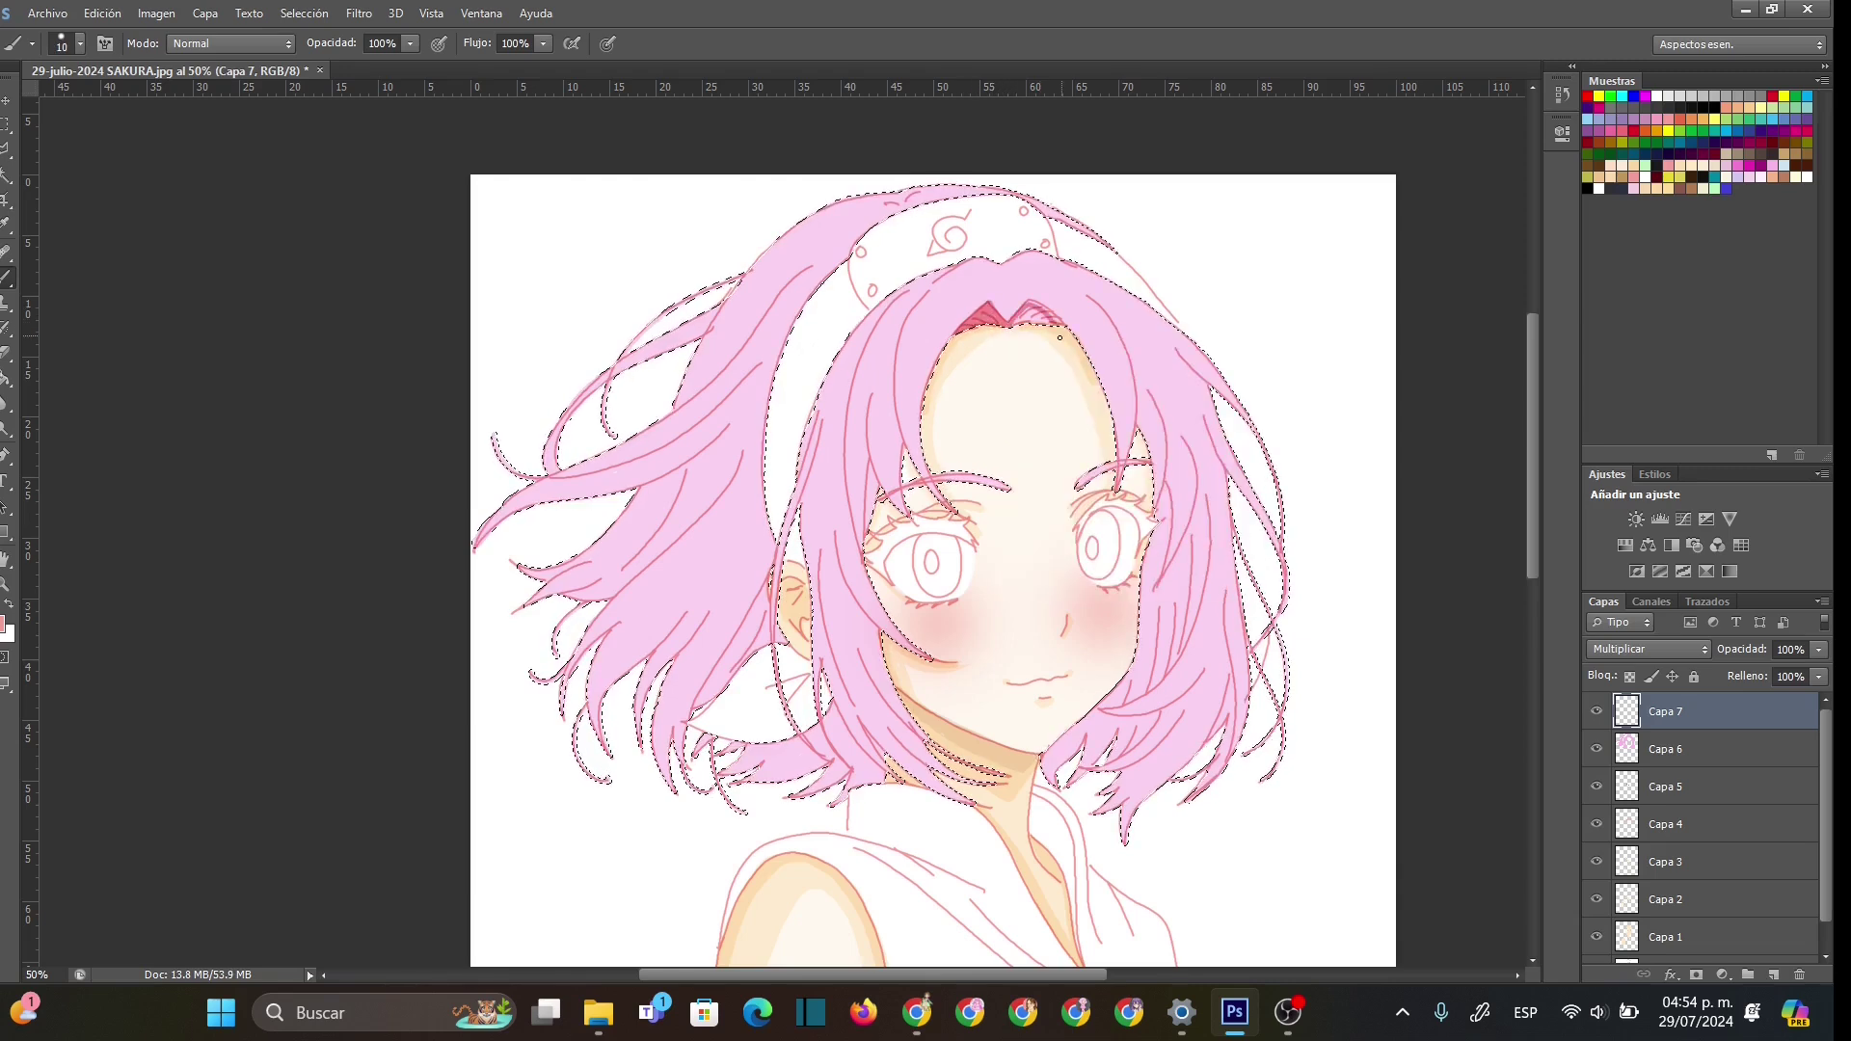
- Shade the other half of the forehead parting and the hair behind the ear with an 8 px brush
right_click(1059, 337)
drag(1101, 390, 1118, 390)
key(Return)
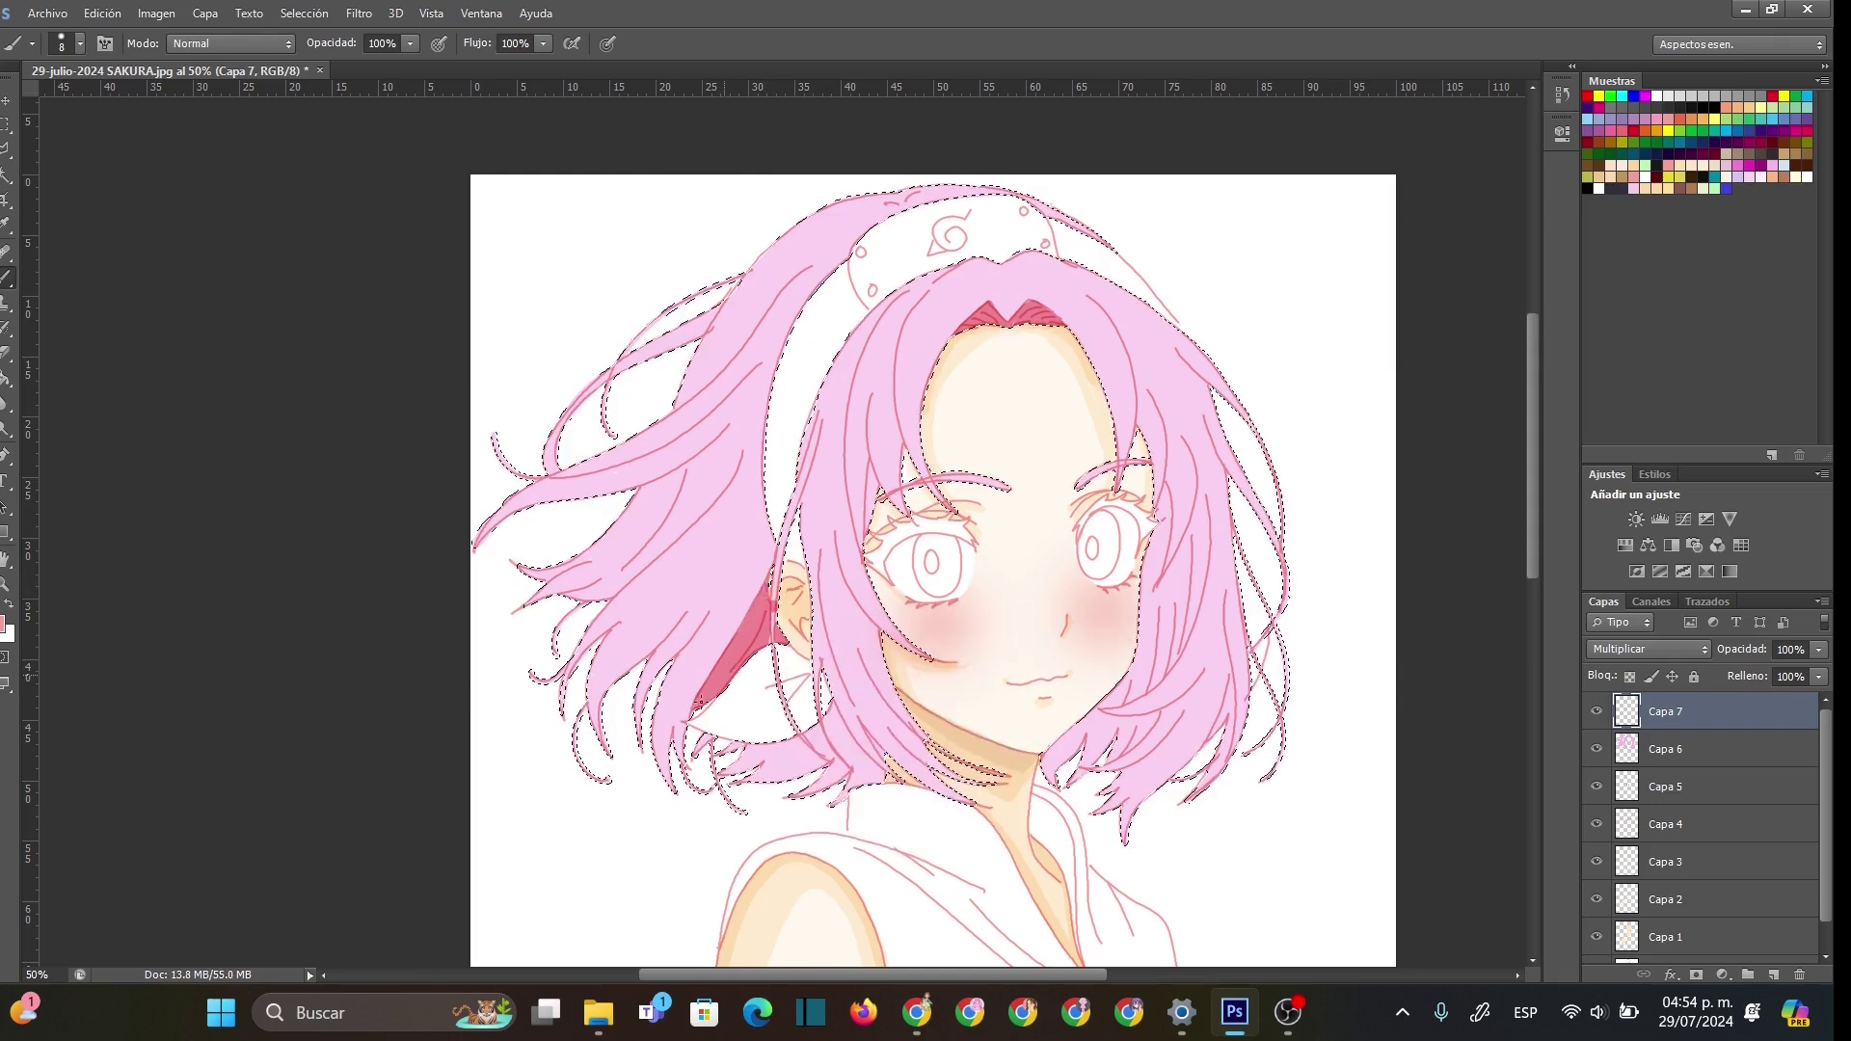
key(e)
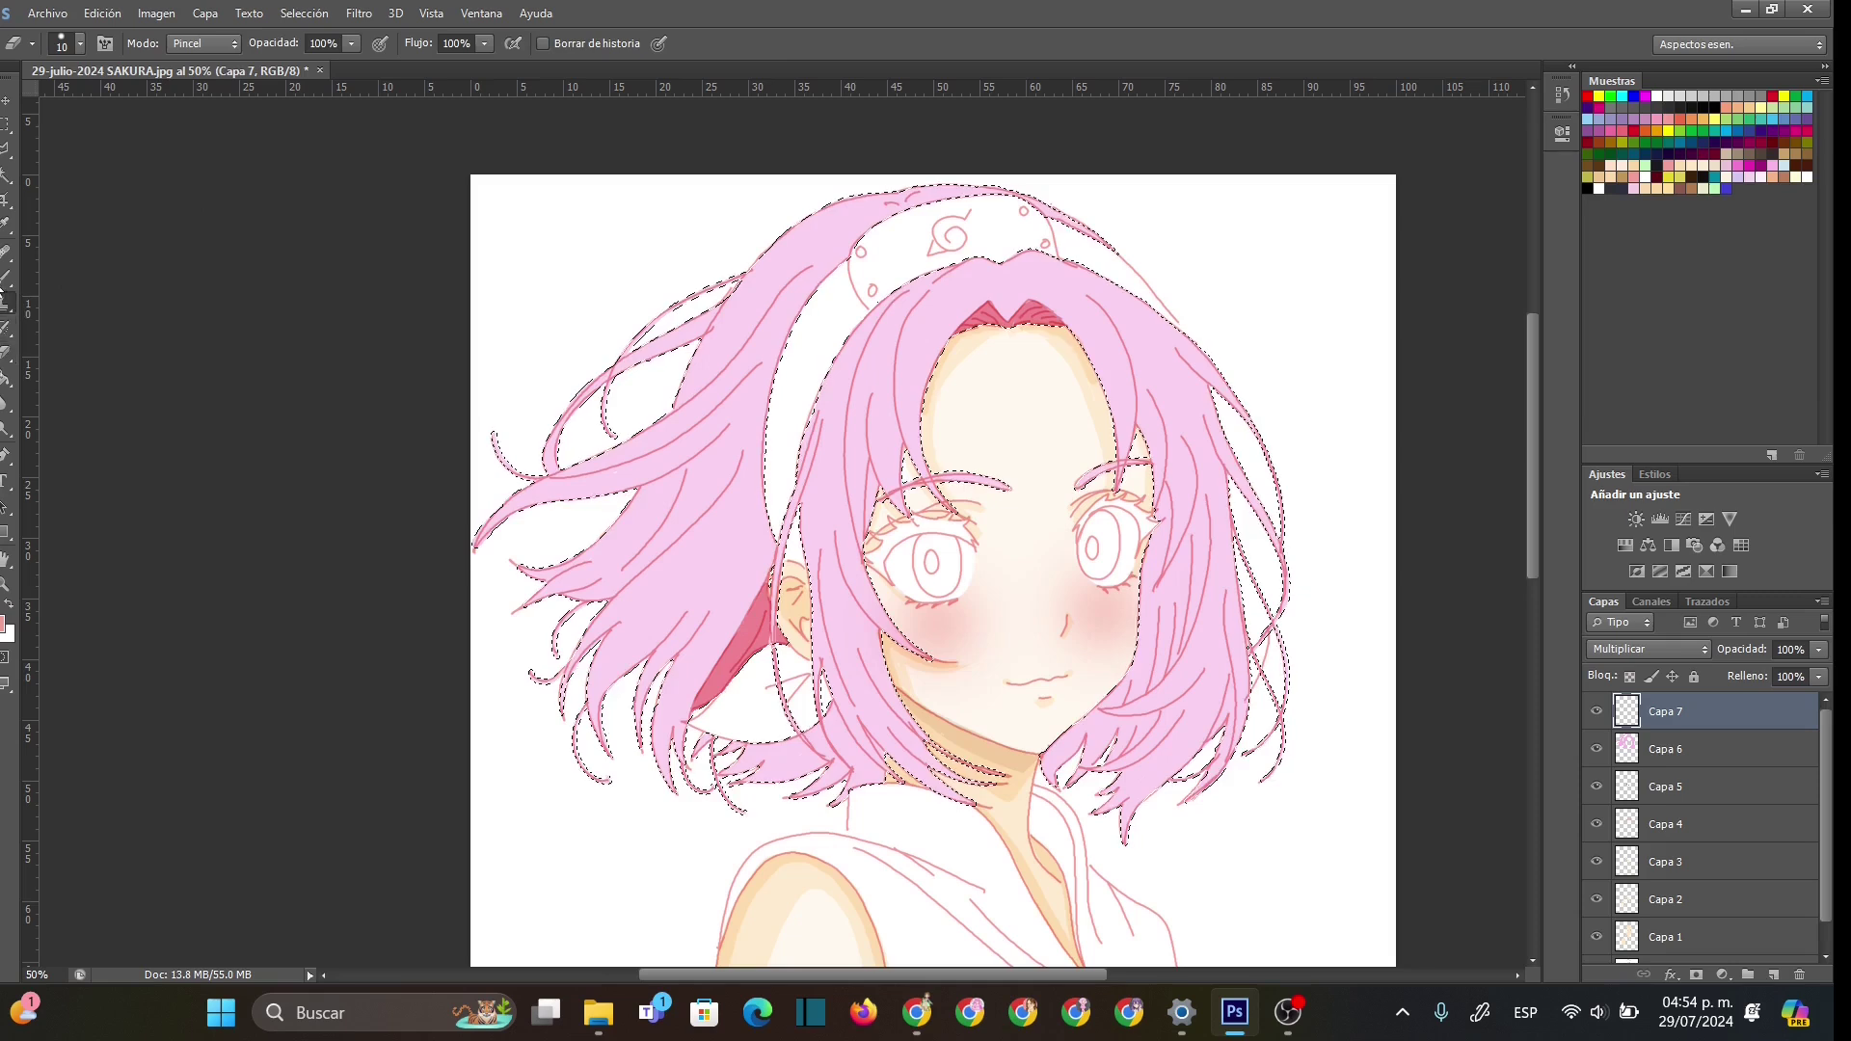
click(10, 304)
right_click(725, 742)
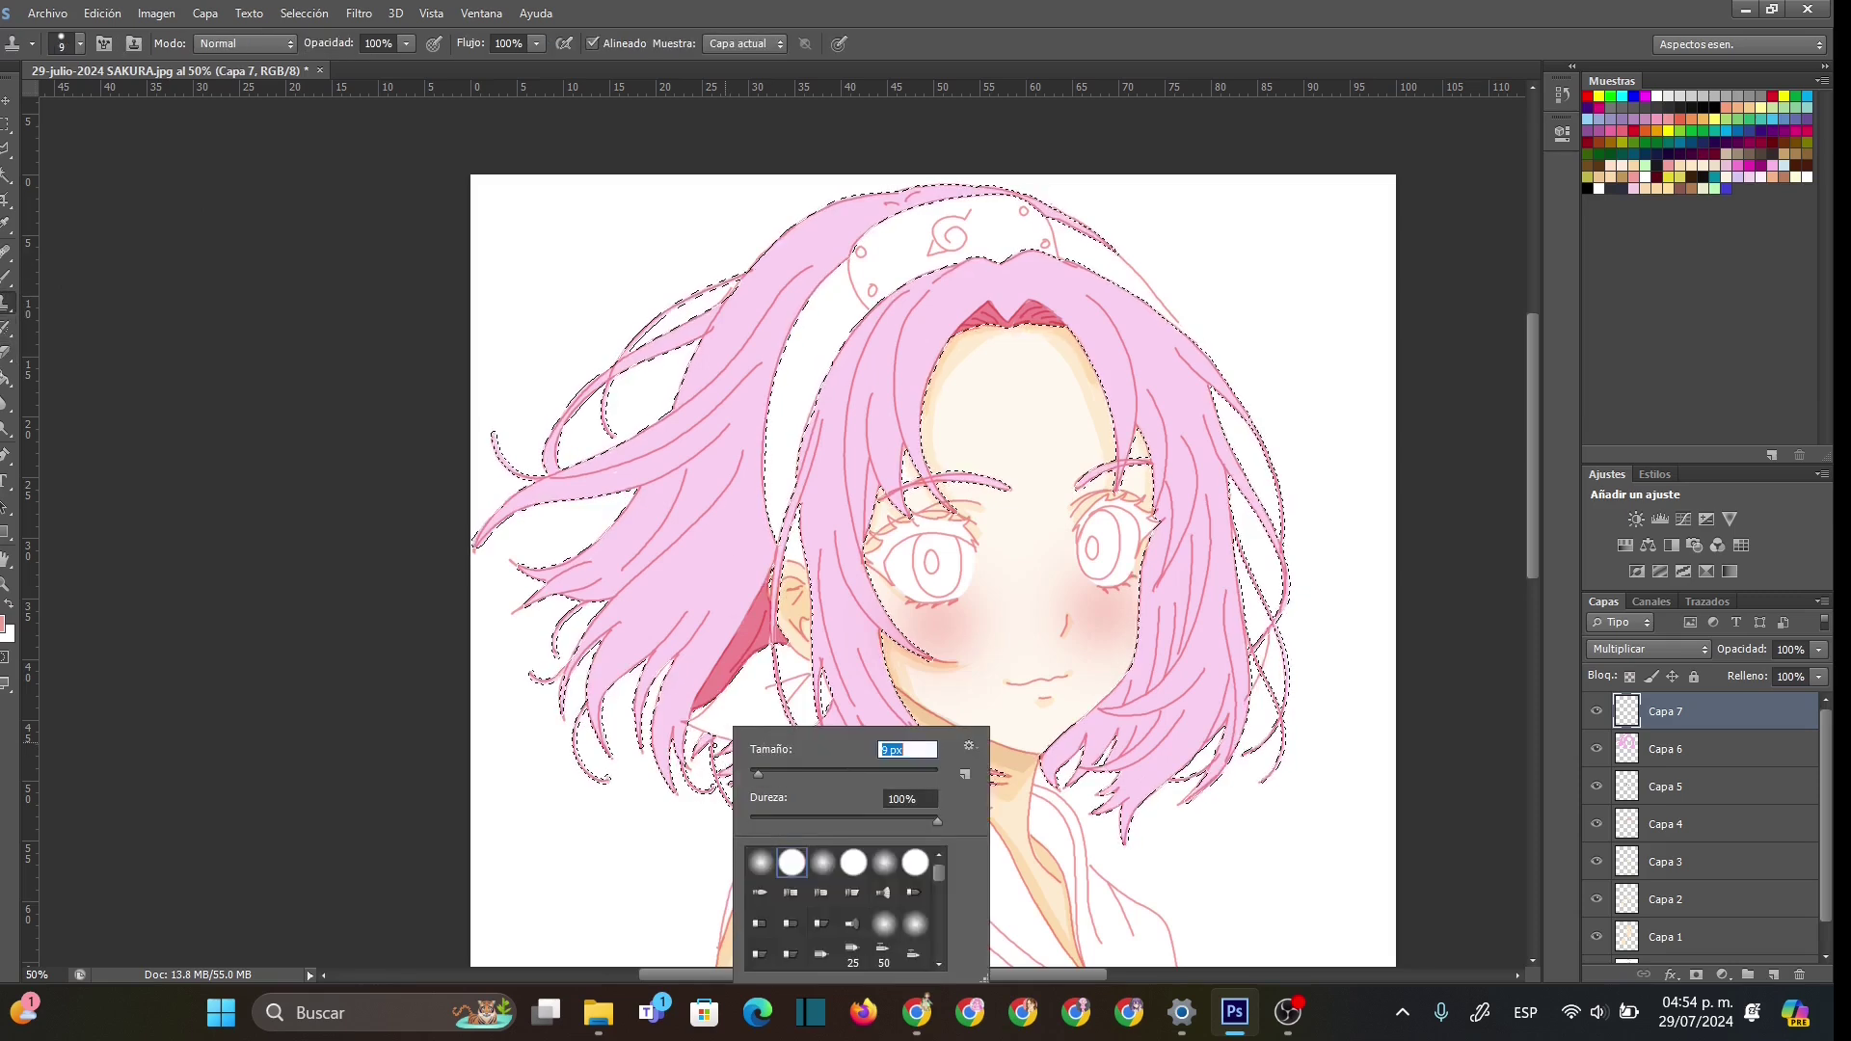
key(Return)
- Shade the lower locks beneath the white ribbon and behind the neck, enlarging the brush from 8 to 19 px
click(8, 279)
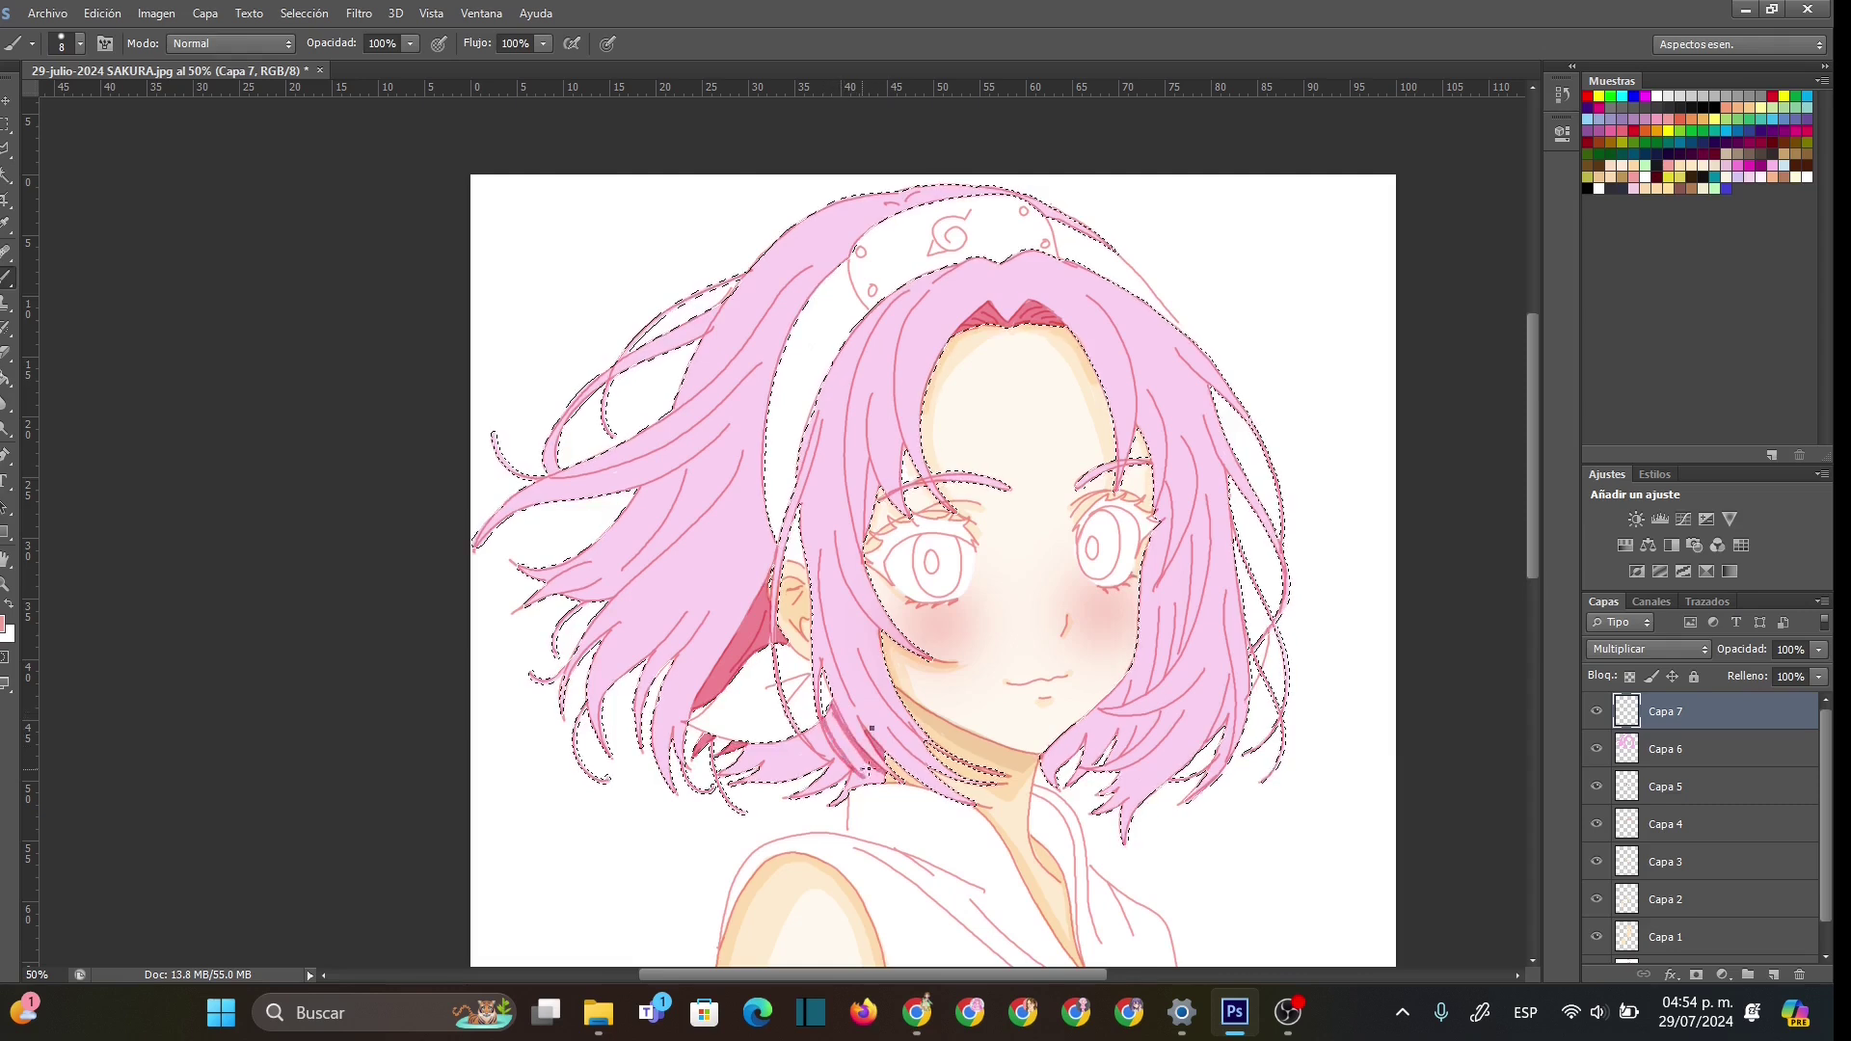
right_click(834, 718)
drag(834, 718, 835, 738)
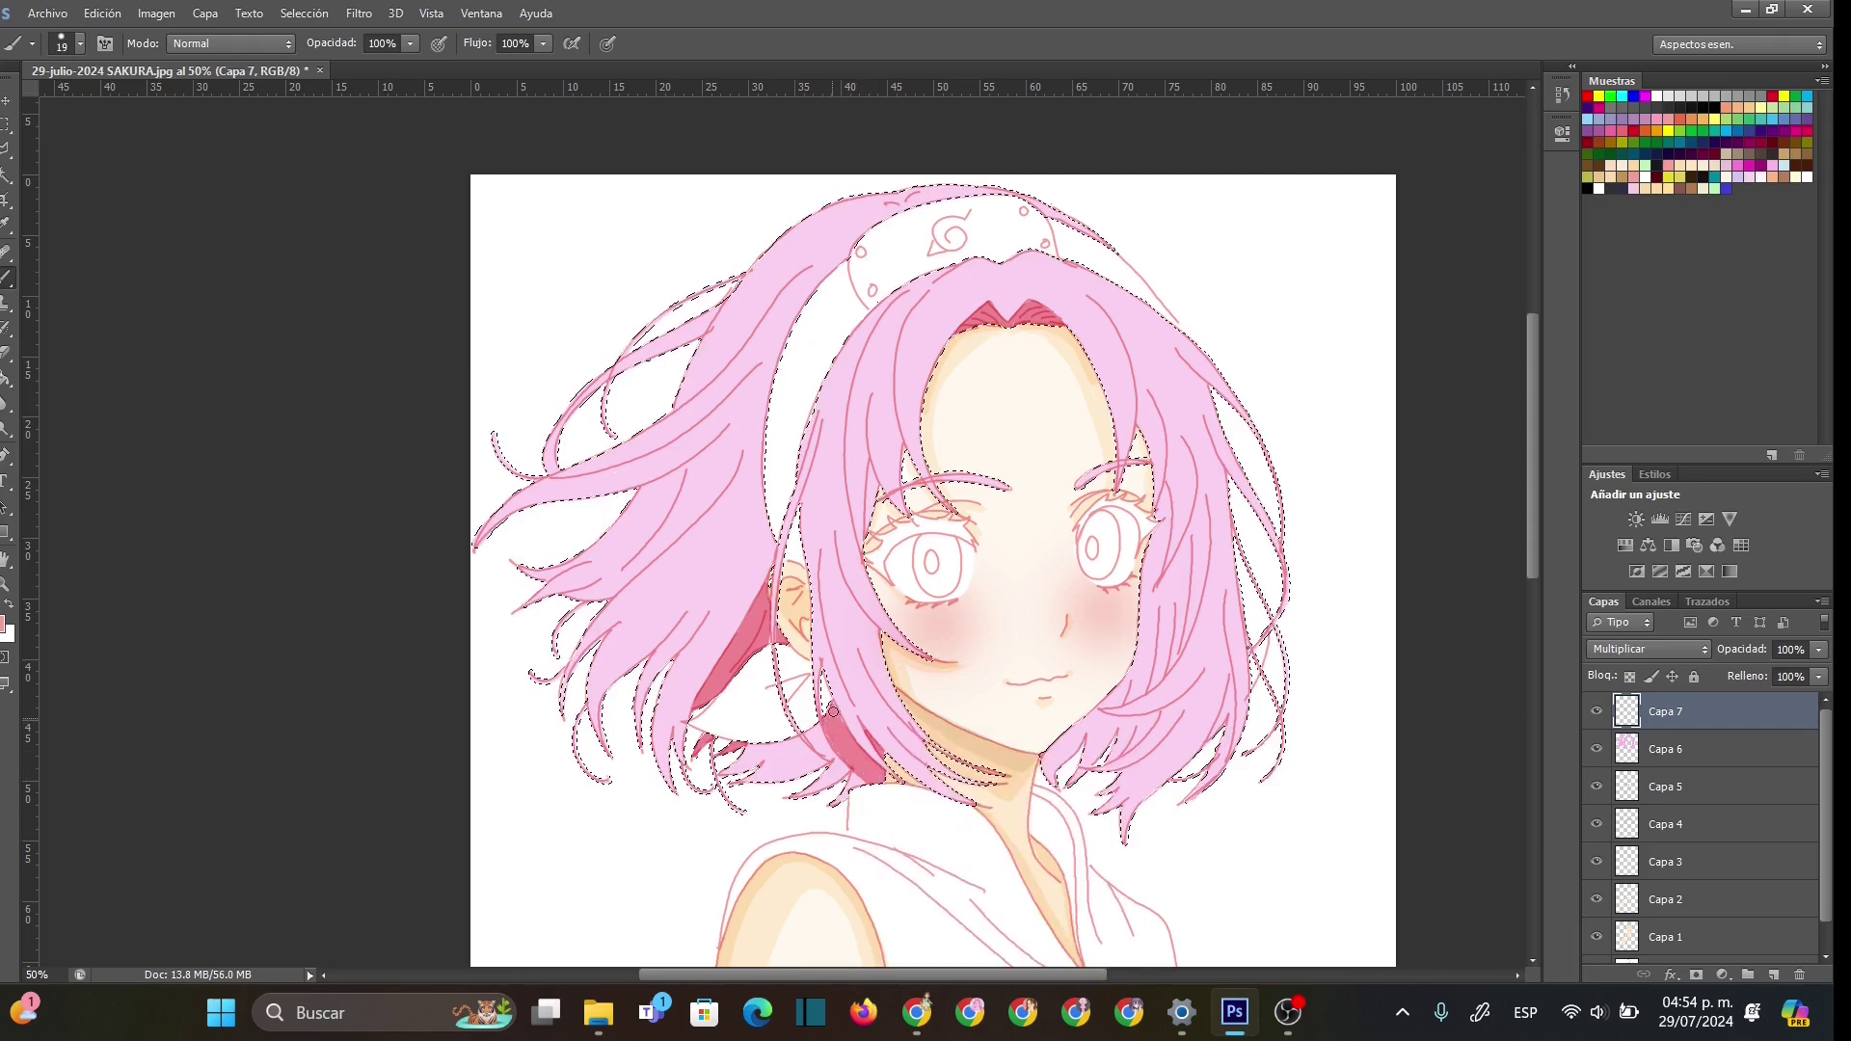
click(810, 735)
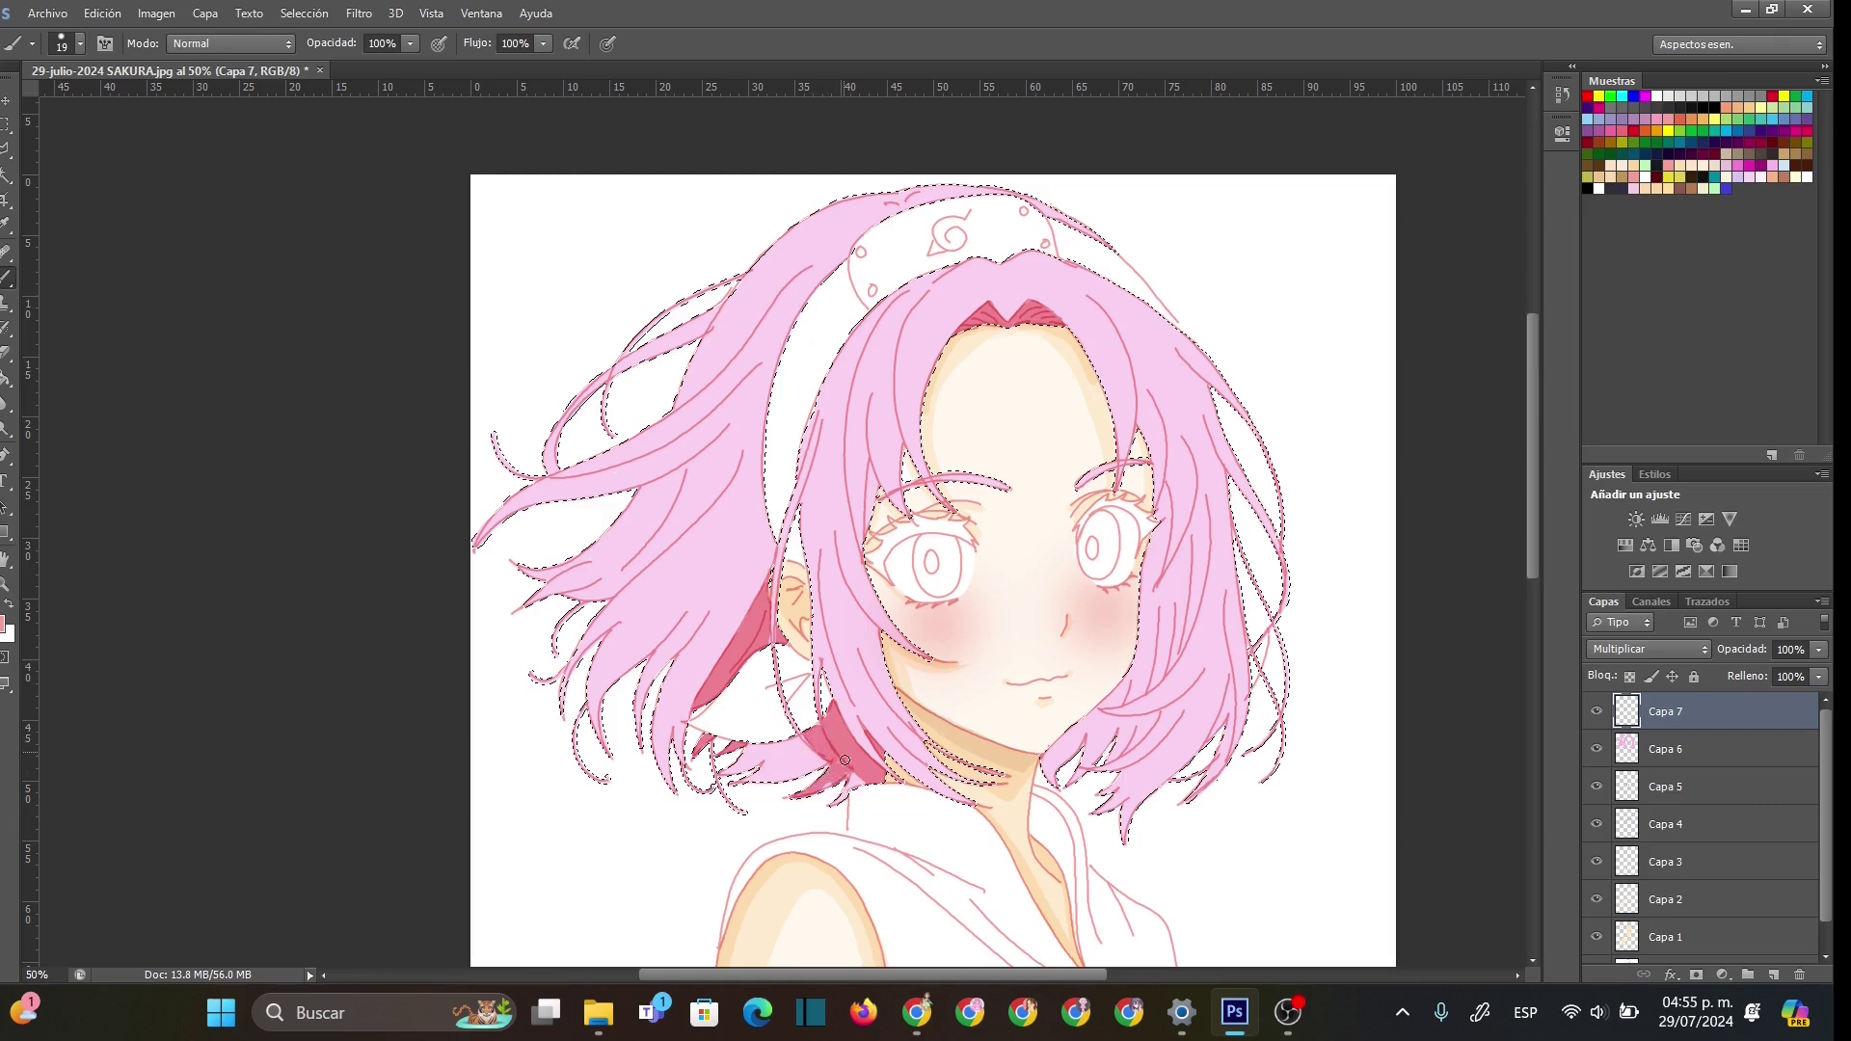
mouse_move(723, 773)
mouse_down()
mouse_move(756, 748)
mouse_move(830, 772)
mouse_move(739, 785)
mouse_move(775, 778)
mouse_up()
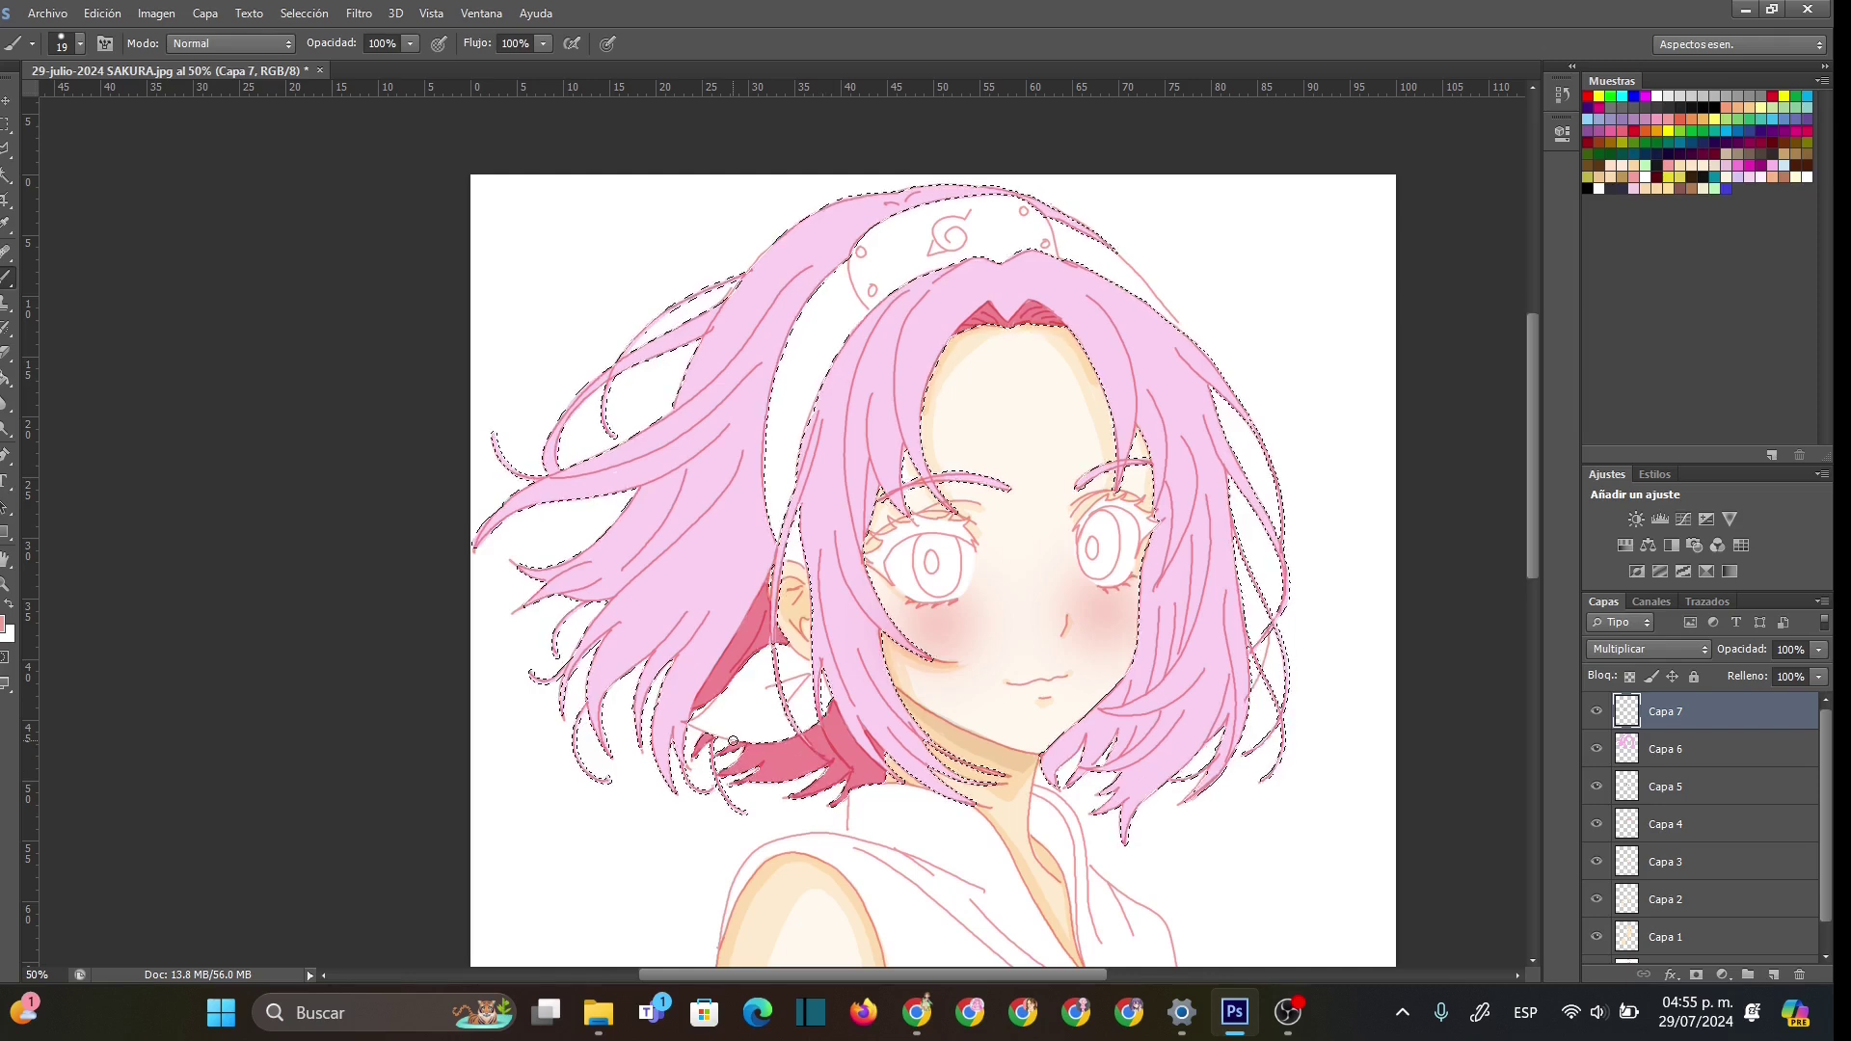
- Shade the inner hair beside the far cheek and jaw at 19 px, filling the remaining gaps with a 27 px brush
drag(1162, 489, 1155, 593)
mouse_move(1189, 533)
mouse_down()
mouse_move(1158, 590)
mouse_move(1189, 525)
mouse_move(1168, 671)
mouse_move(1047, 770)
mouse_move(1138, 653)
mouse_move(1162, 509)
mouse_move(1144, 697)
mouse_move(1070, 745)
mouse_move(1089, 737)
mouse_move(1064, 795)
mouse_move(1110, 718)
mouse_move(1108, 742)
mouse_move(1111, 721)
mouse_move(1155, 717)
mouse_move(1110, 750)
mouse_up()
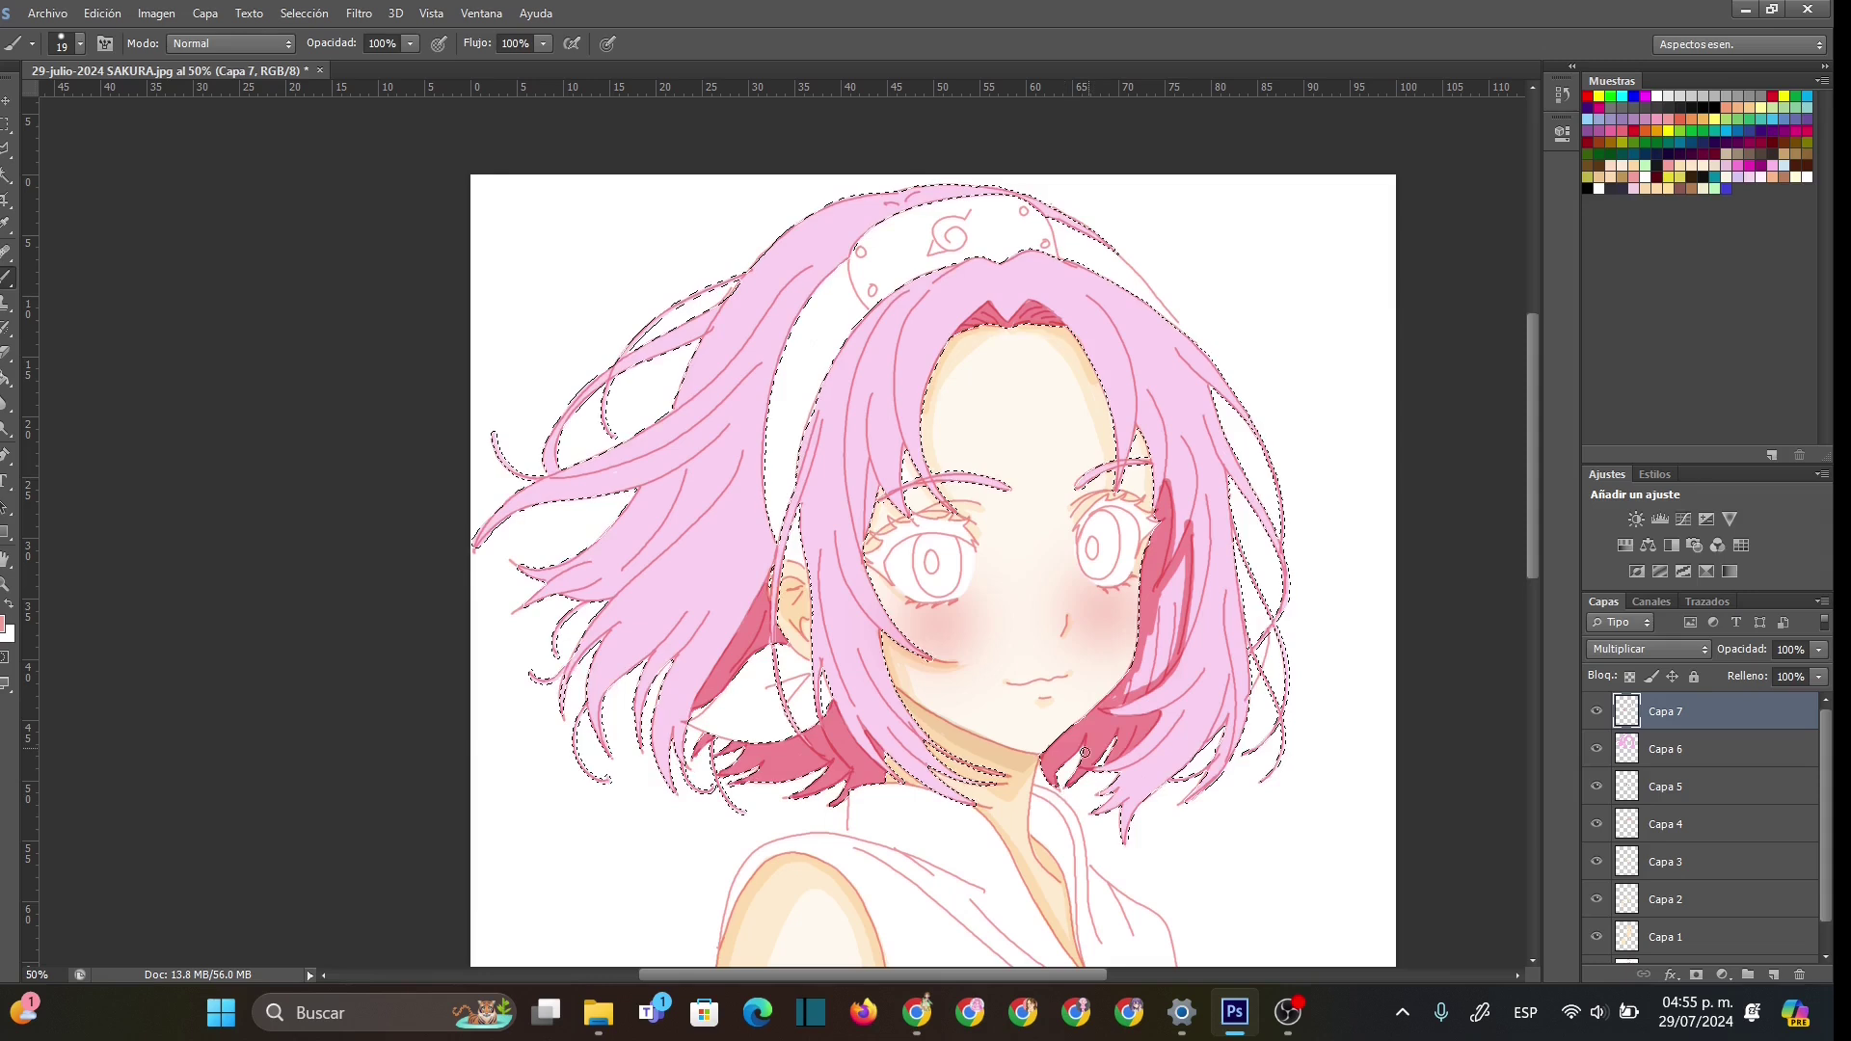
drag(1171, 652, 1184, 568)
right_click(1184, 576)
mouse_move(1229, 628)
mouse_down()
mouse_move(1181, 577)
mouse_move(1142, 678)
mouse_move(1174, 598)
mouse_up()
key(Return)
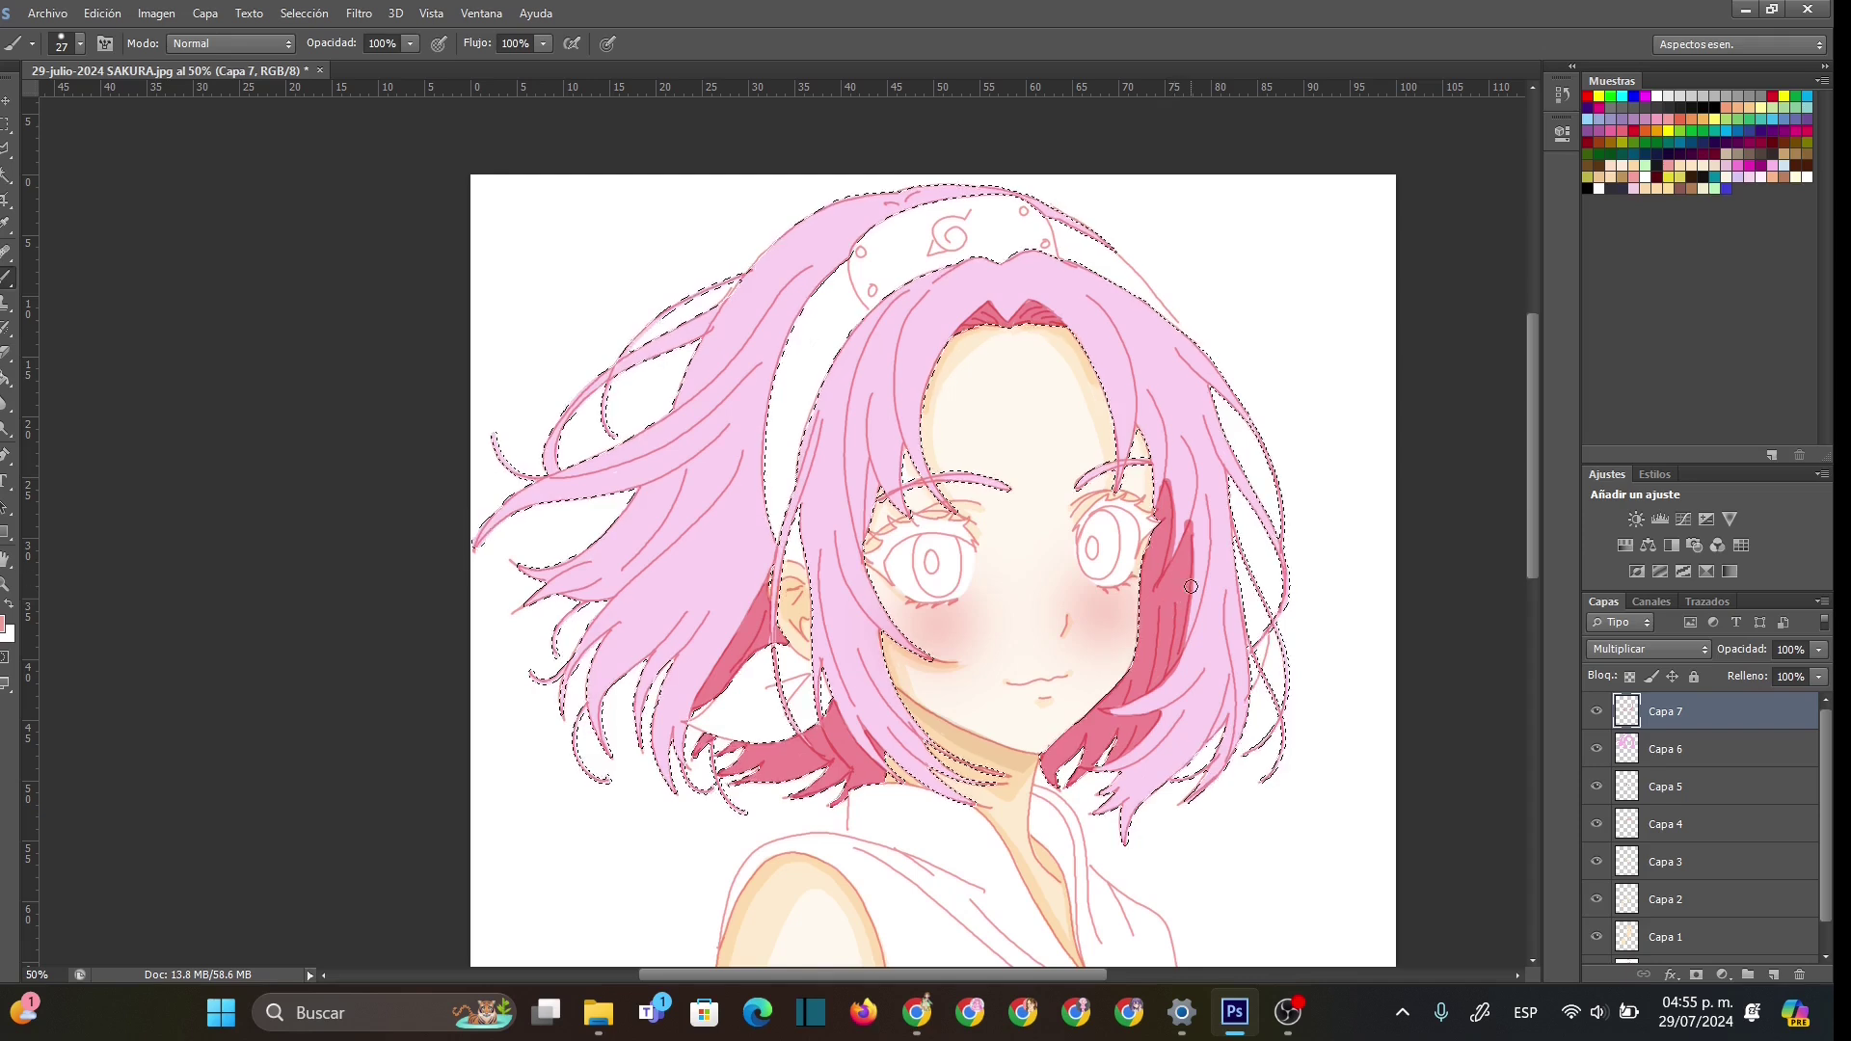
- Erase the shading that spills over the pointed lock beside the far eye with a 10 px eraser
key(e)
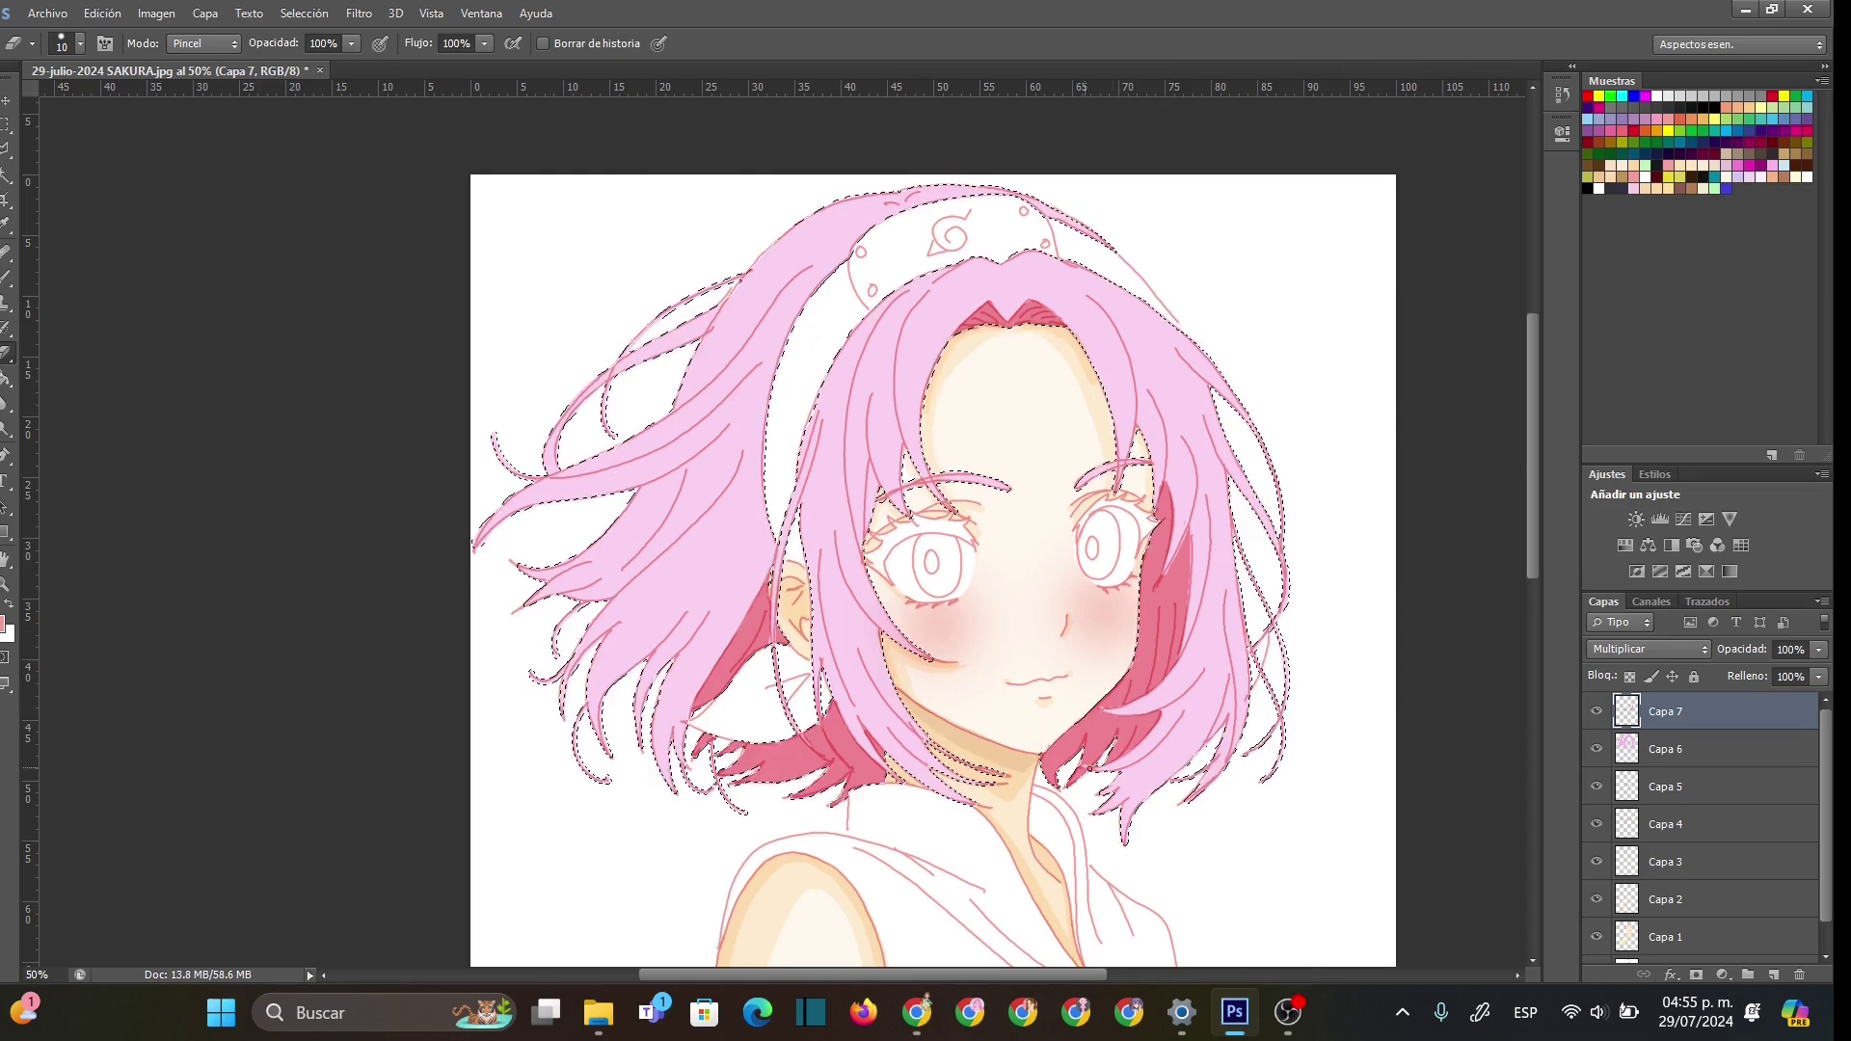
key(z)
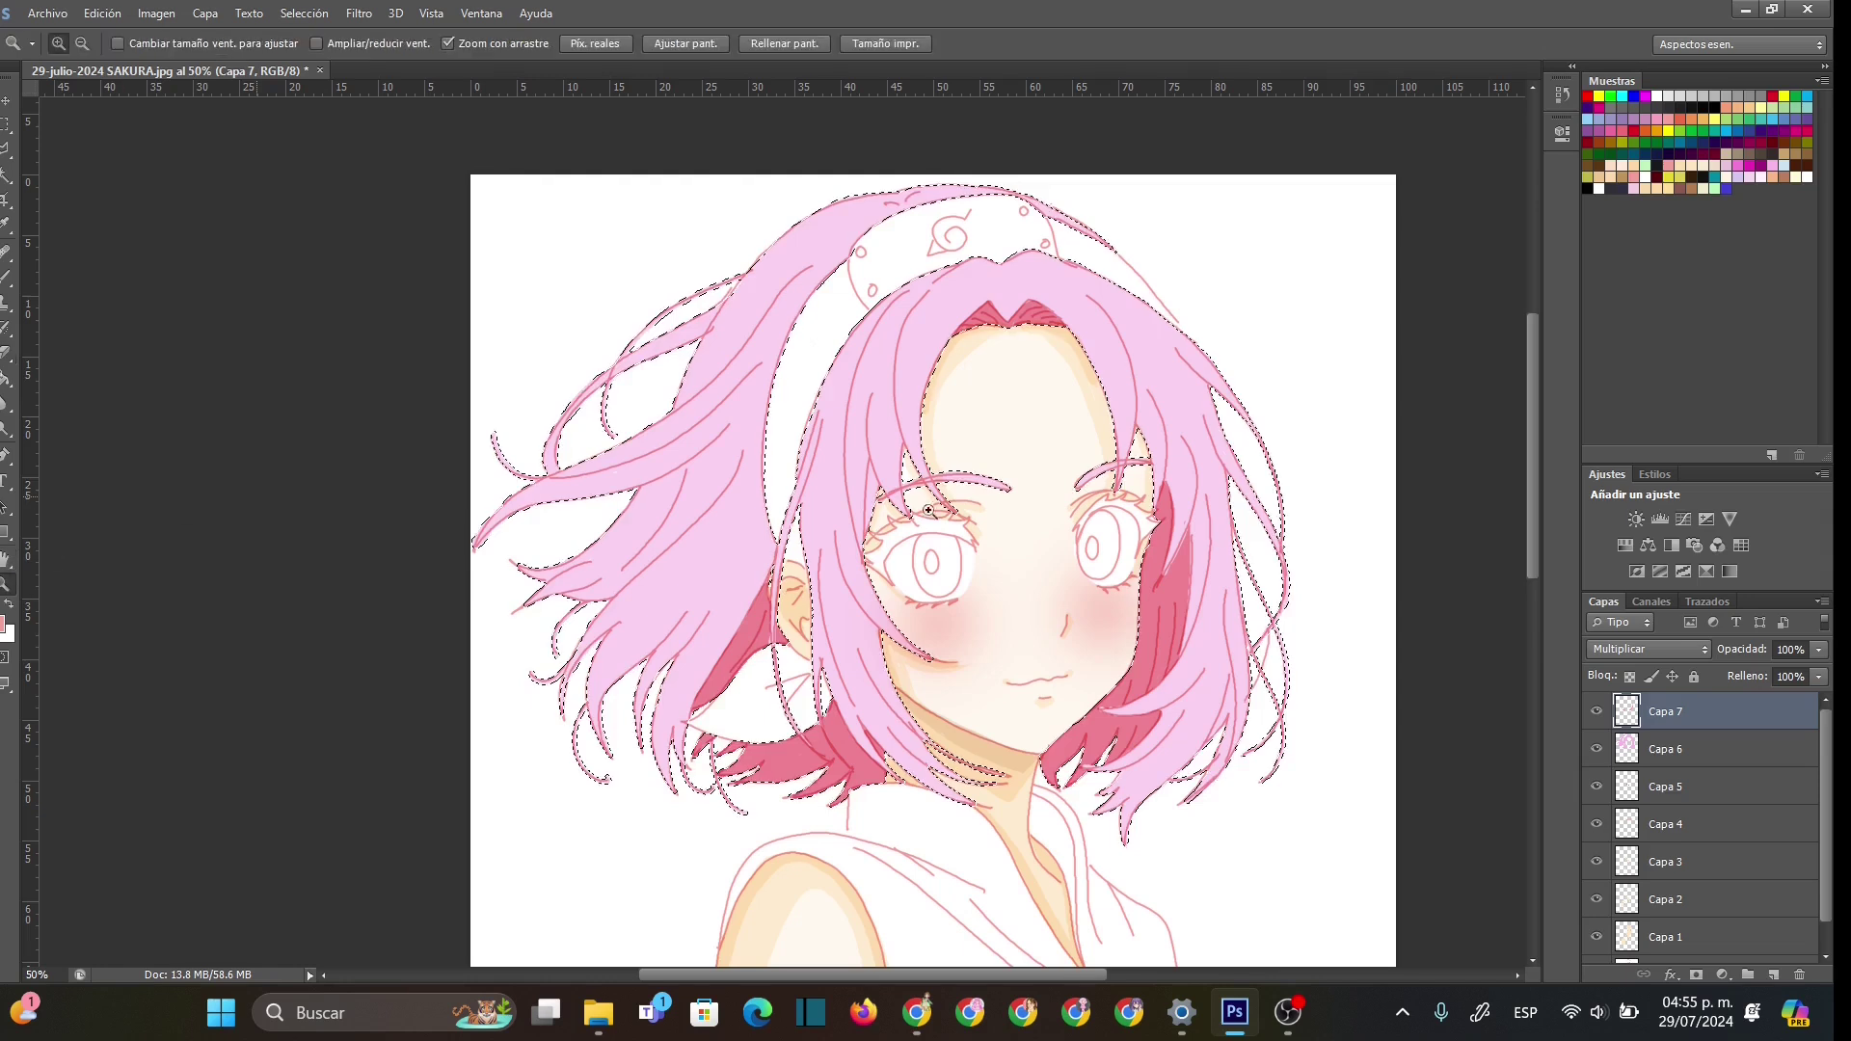
click(1238, 686)
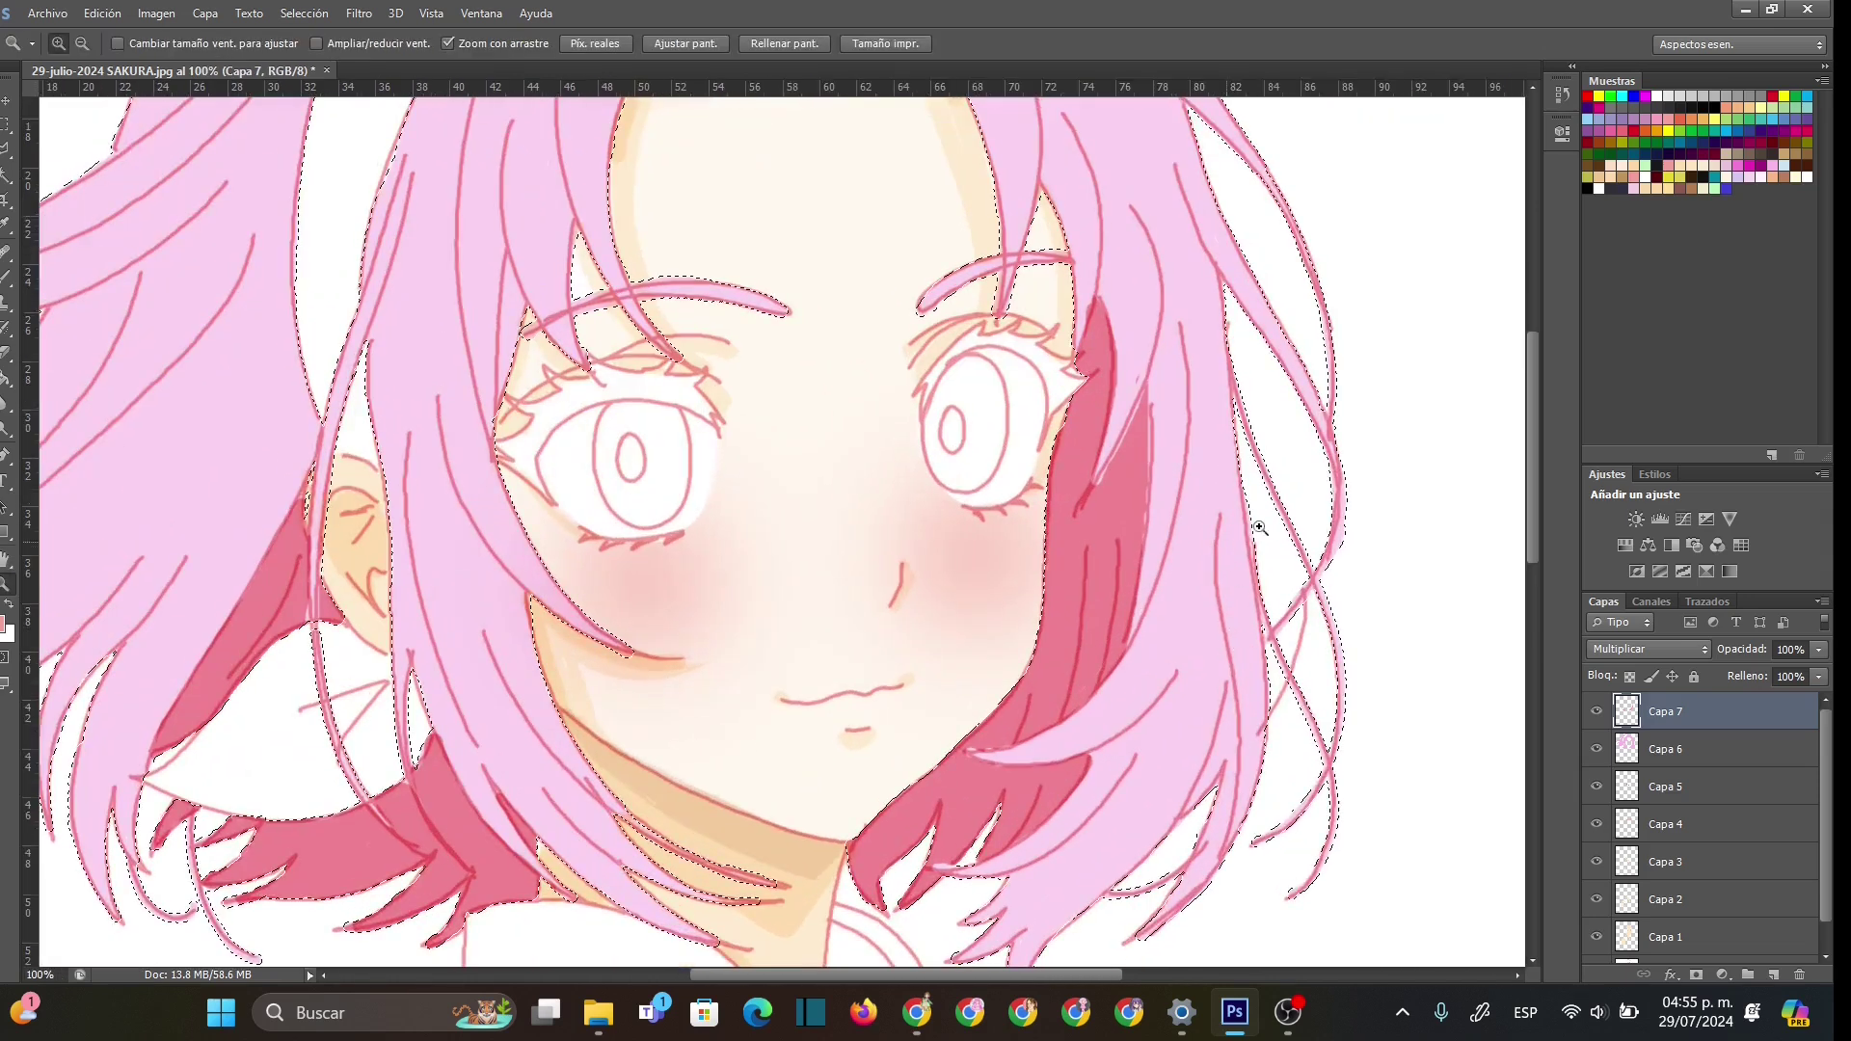
key(e)
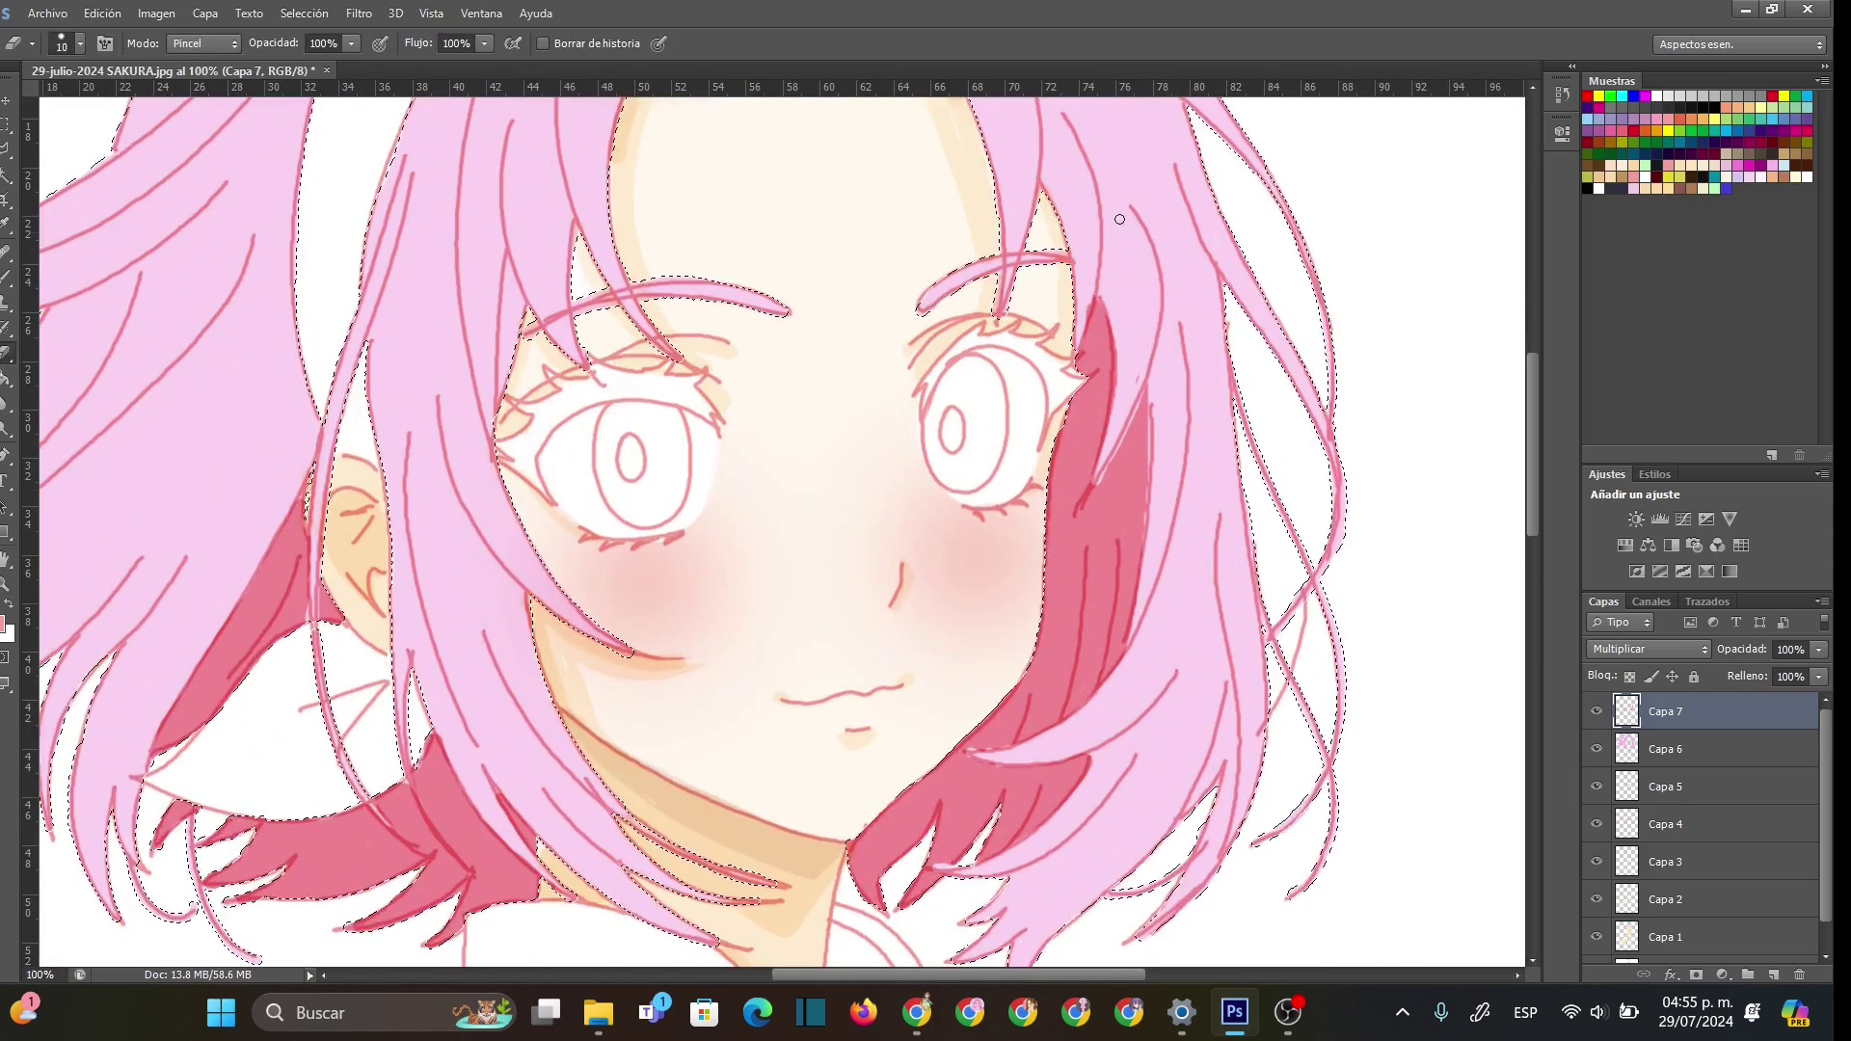
drag(1117, 337, 1114, 428)
drag(1113, 336, 1082, 502)
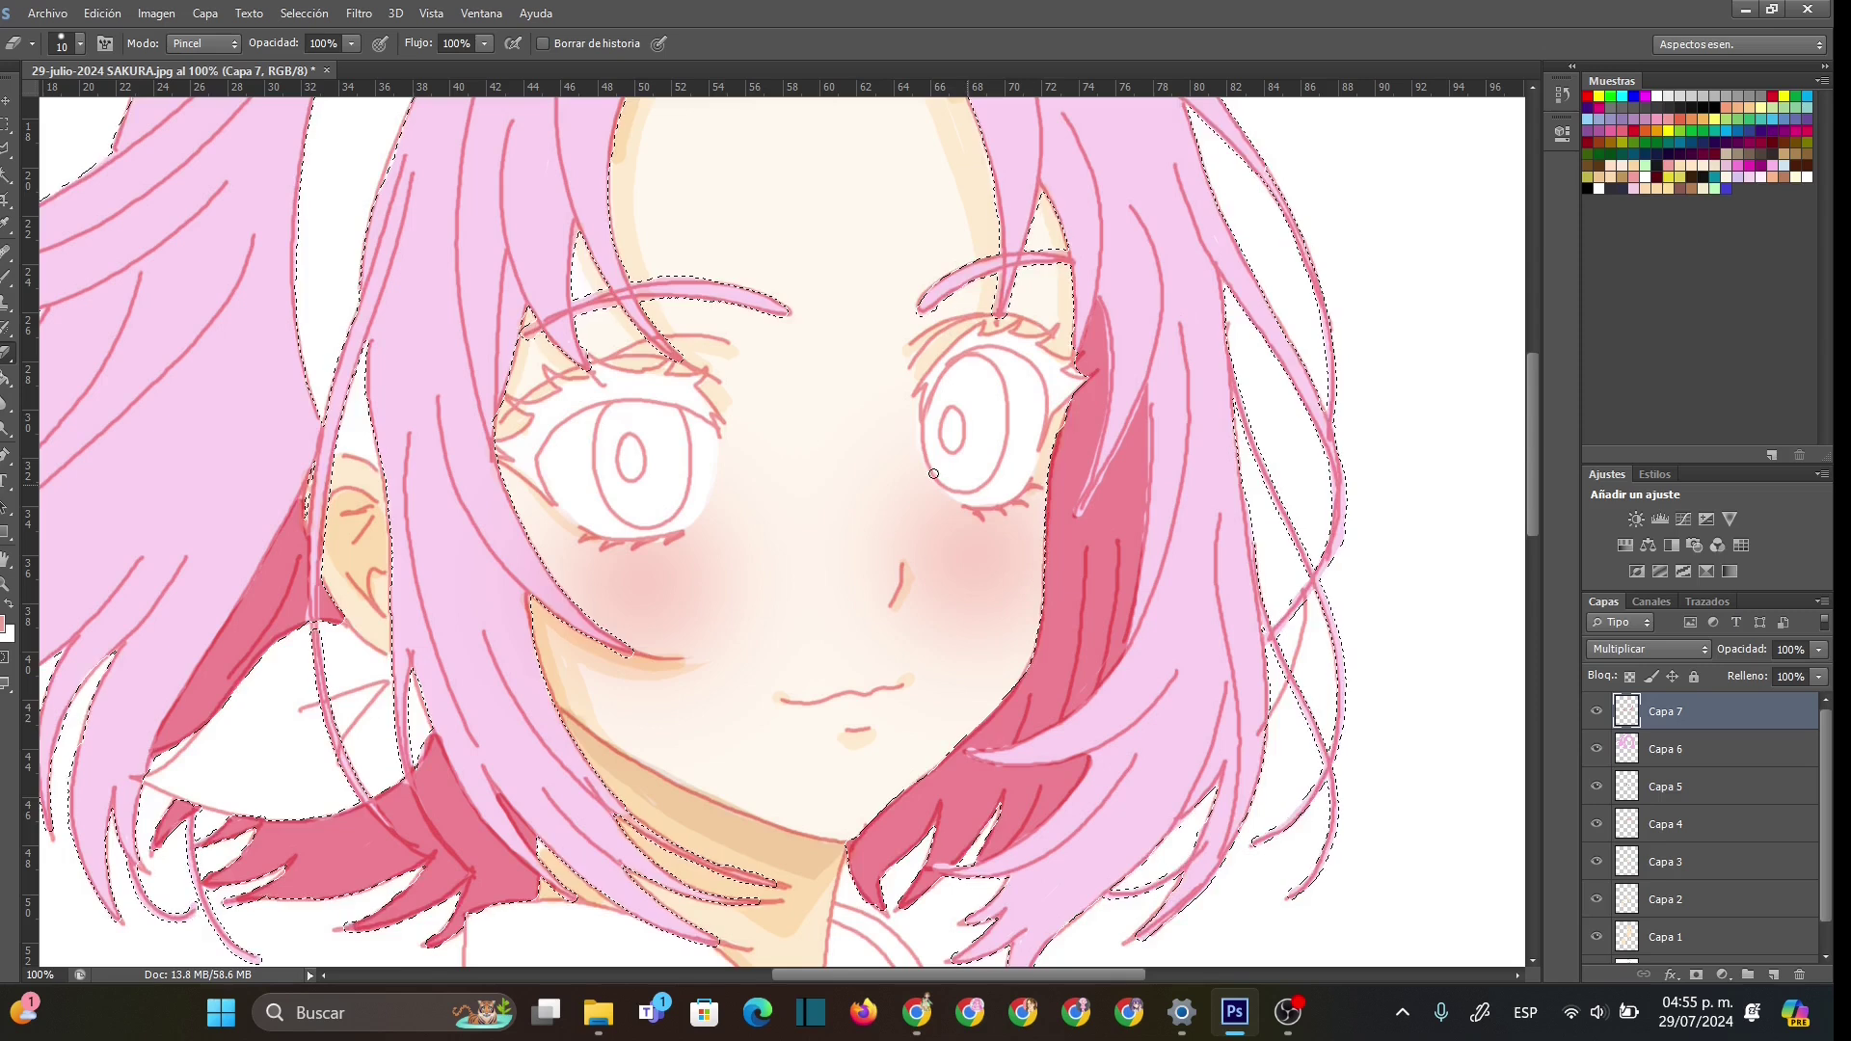
- Retouch the shadow edges around the pointed lock by the far eye and the lock tip near the jaw with a 6 px brush
click(8, 277)
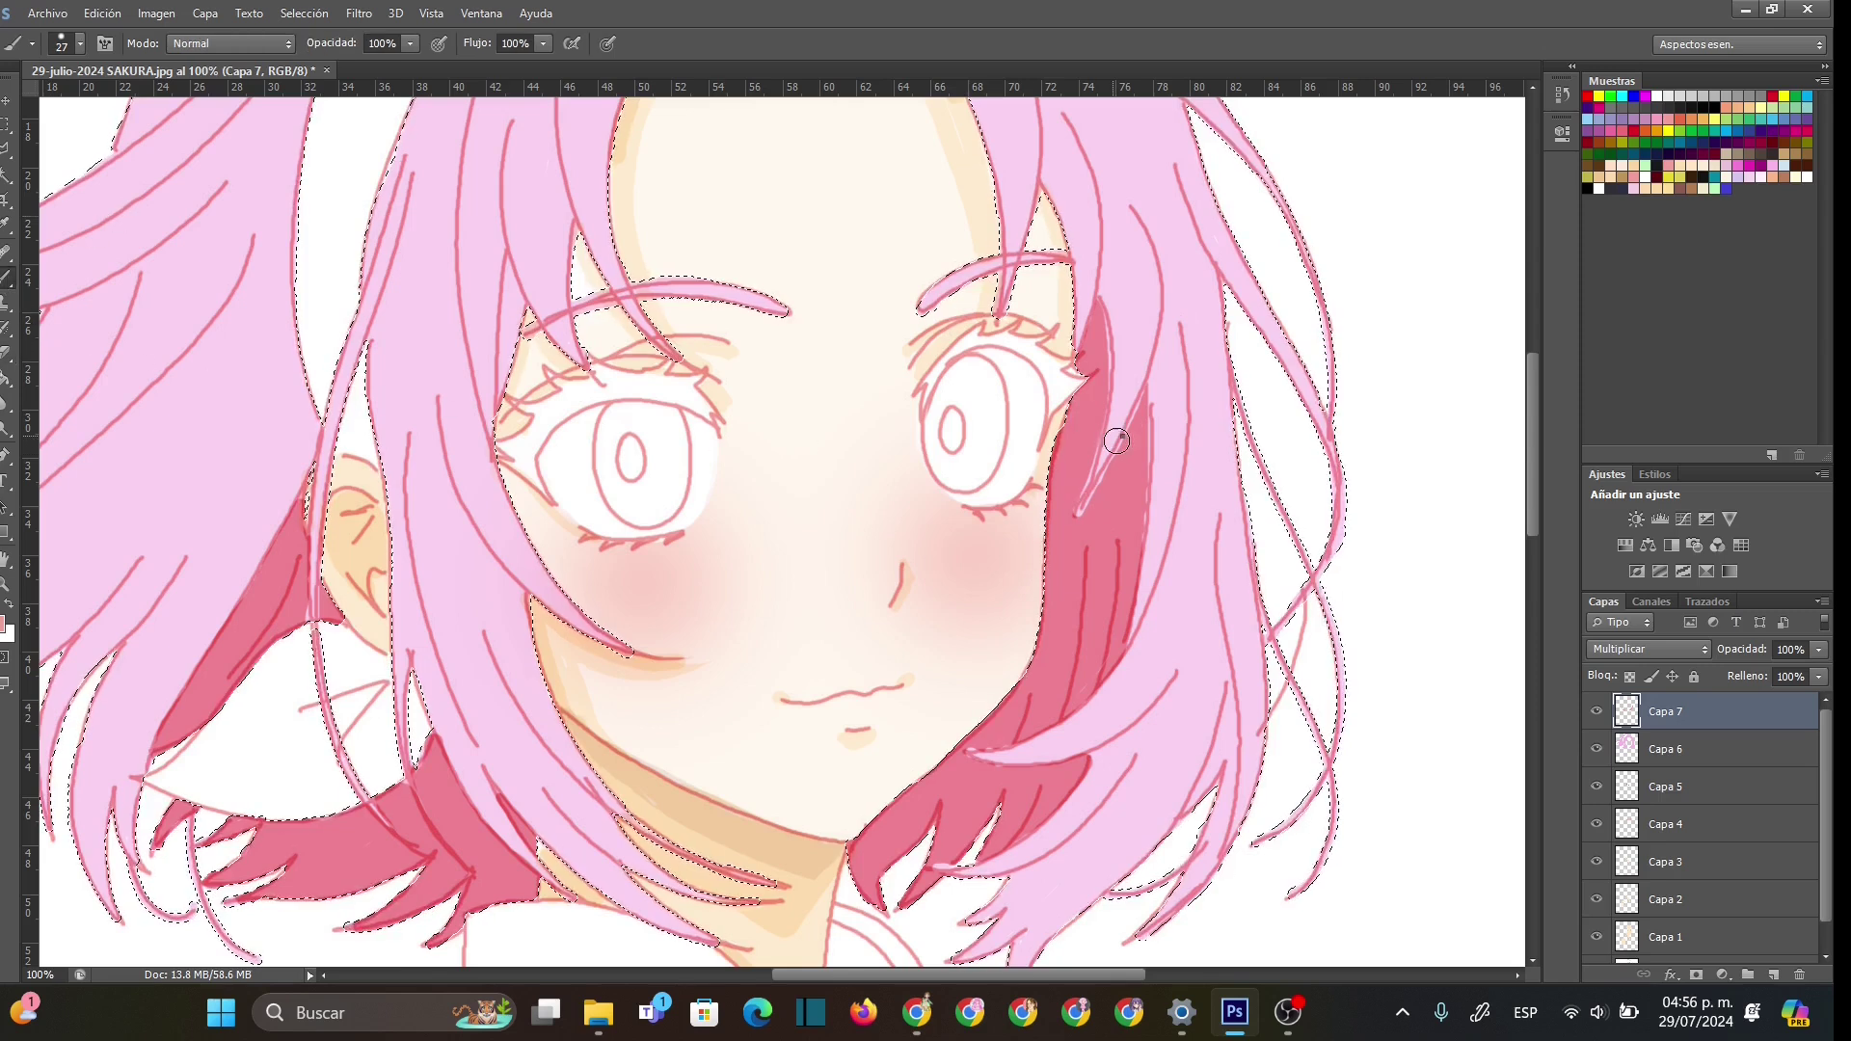
right_click(1142, 477)
click(1143, 479)
key(Return)
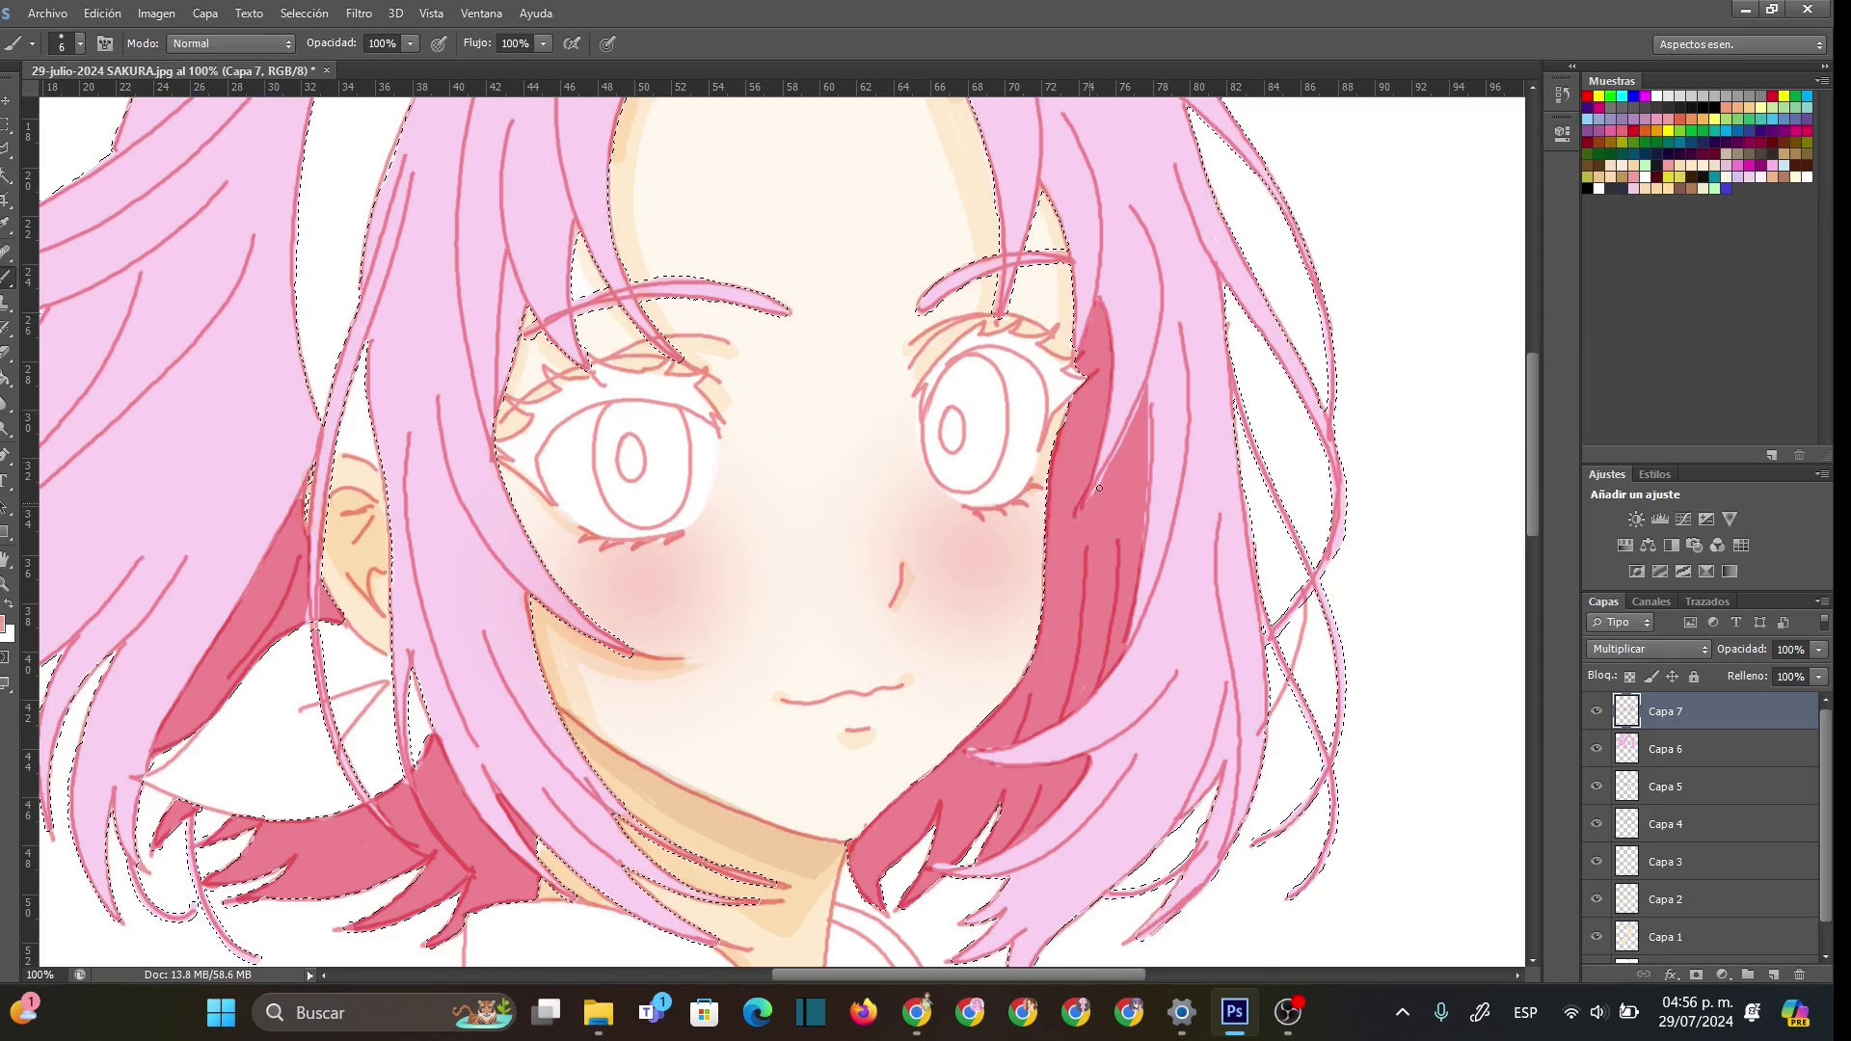
drag(1136, 410, 1085, 502)
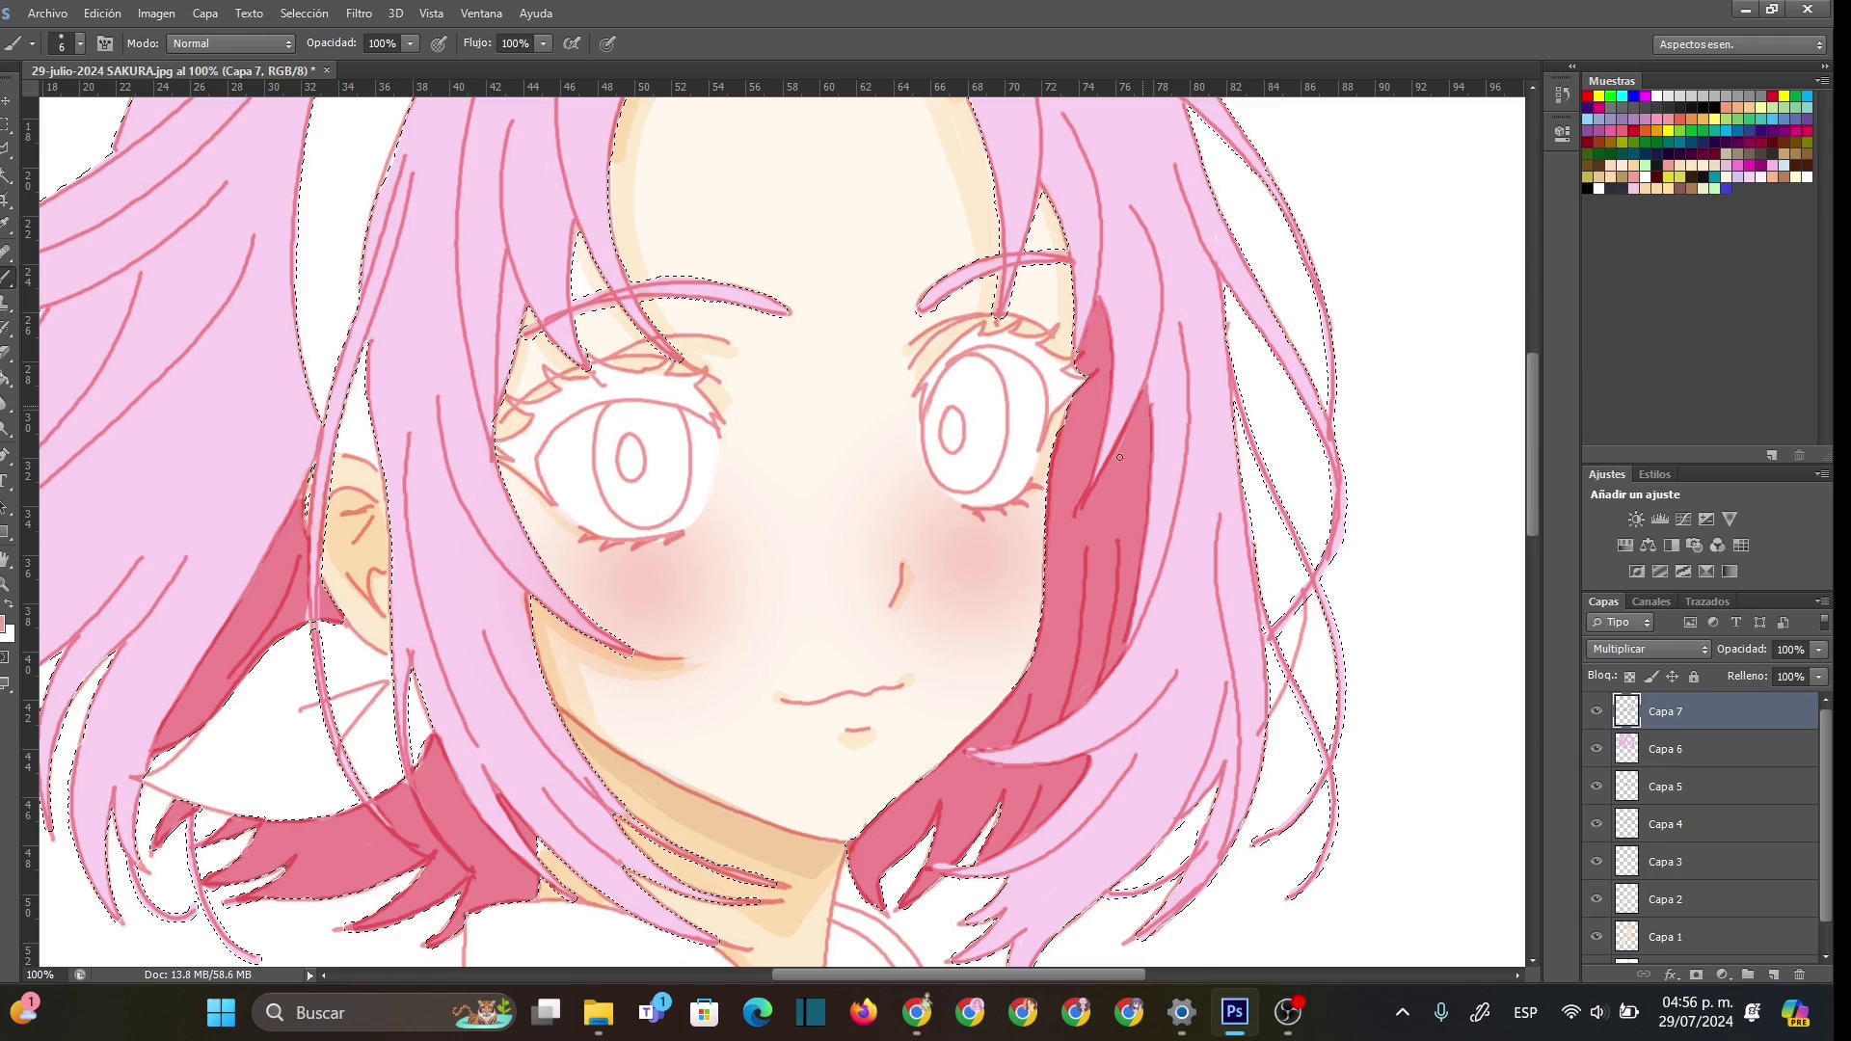
drag(962, 752, 998, 745)
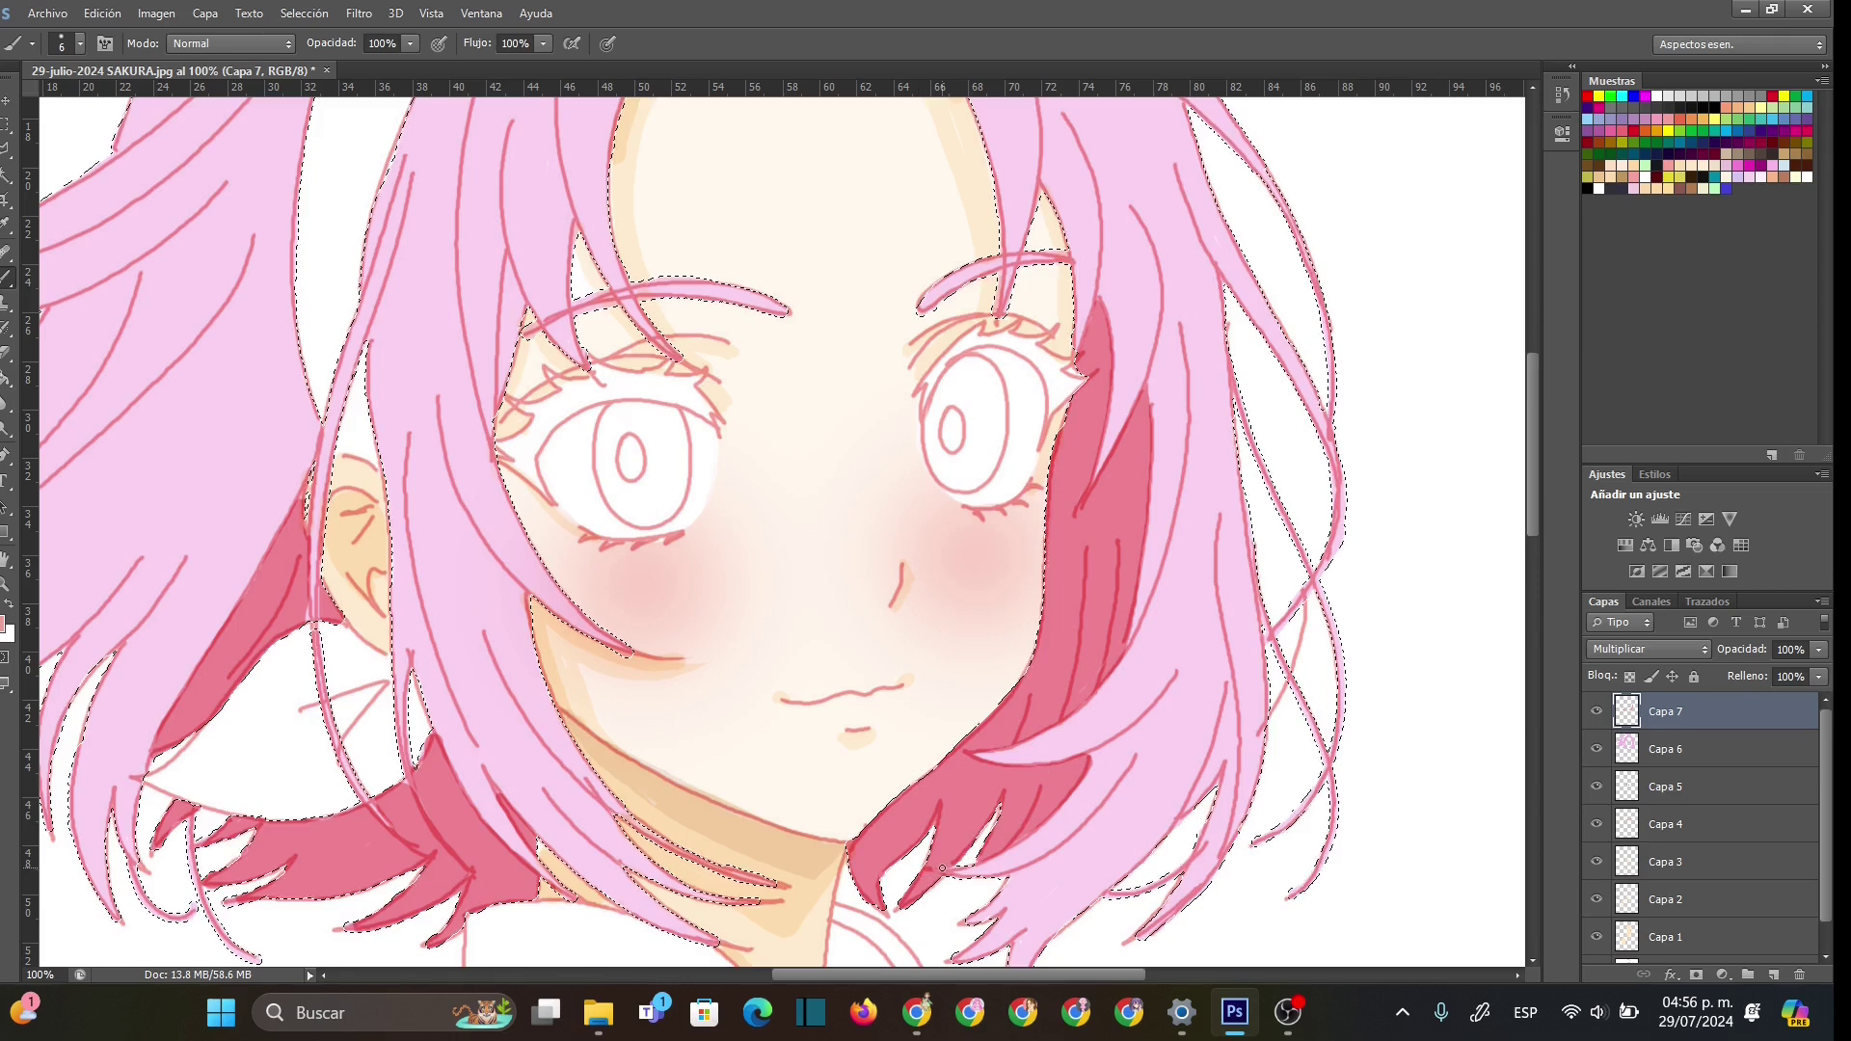
click(6, 586)
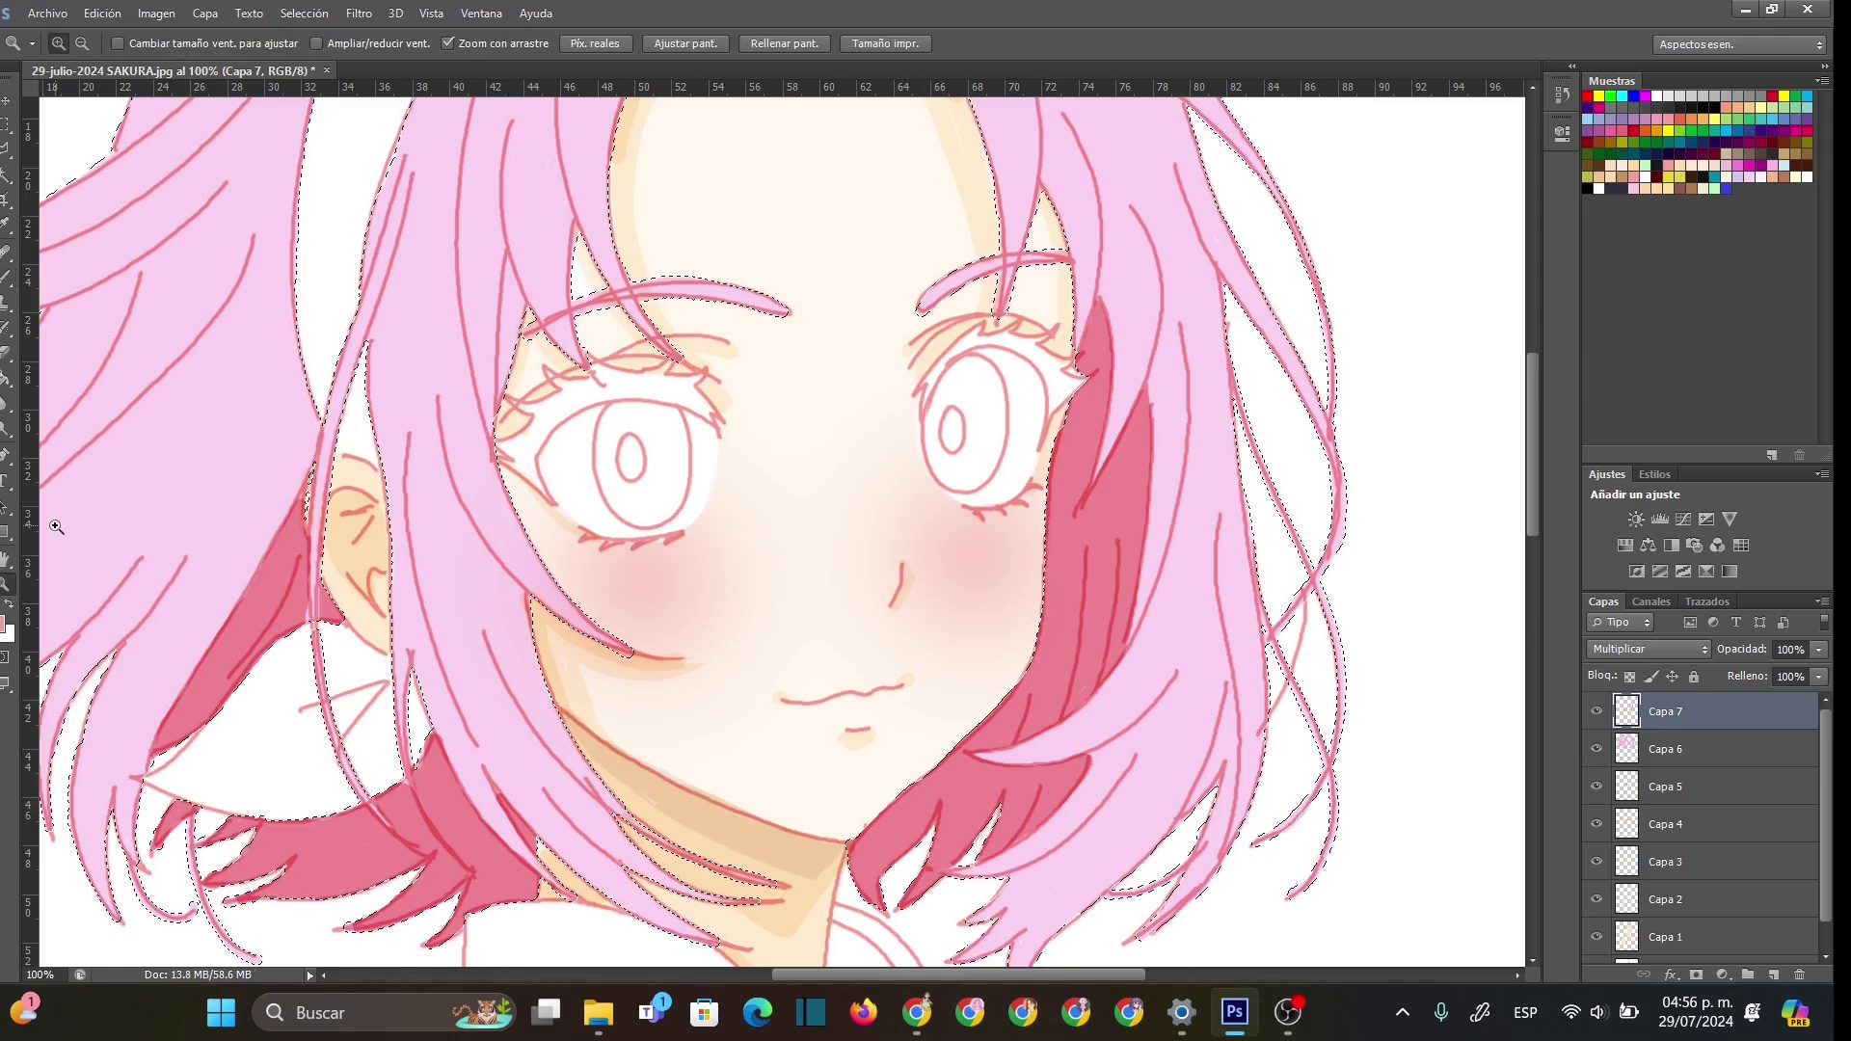
- Add a new layer above Capa 7 for the outer hair shading and set its blend mode to Multiply
right_click(735, 559)
click(8, 279)
click(8, 278)
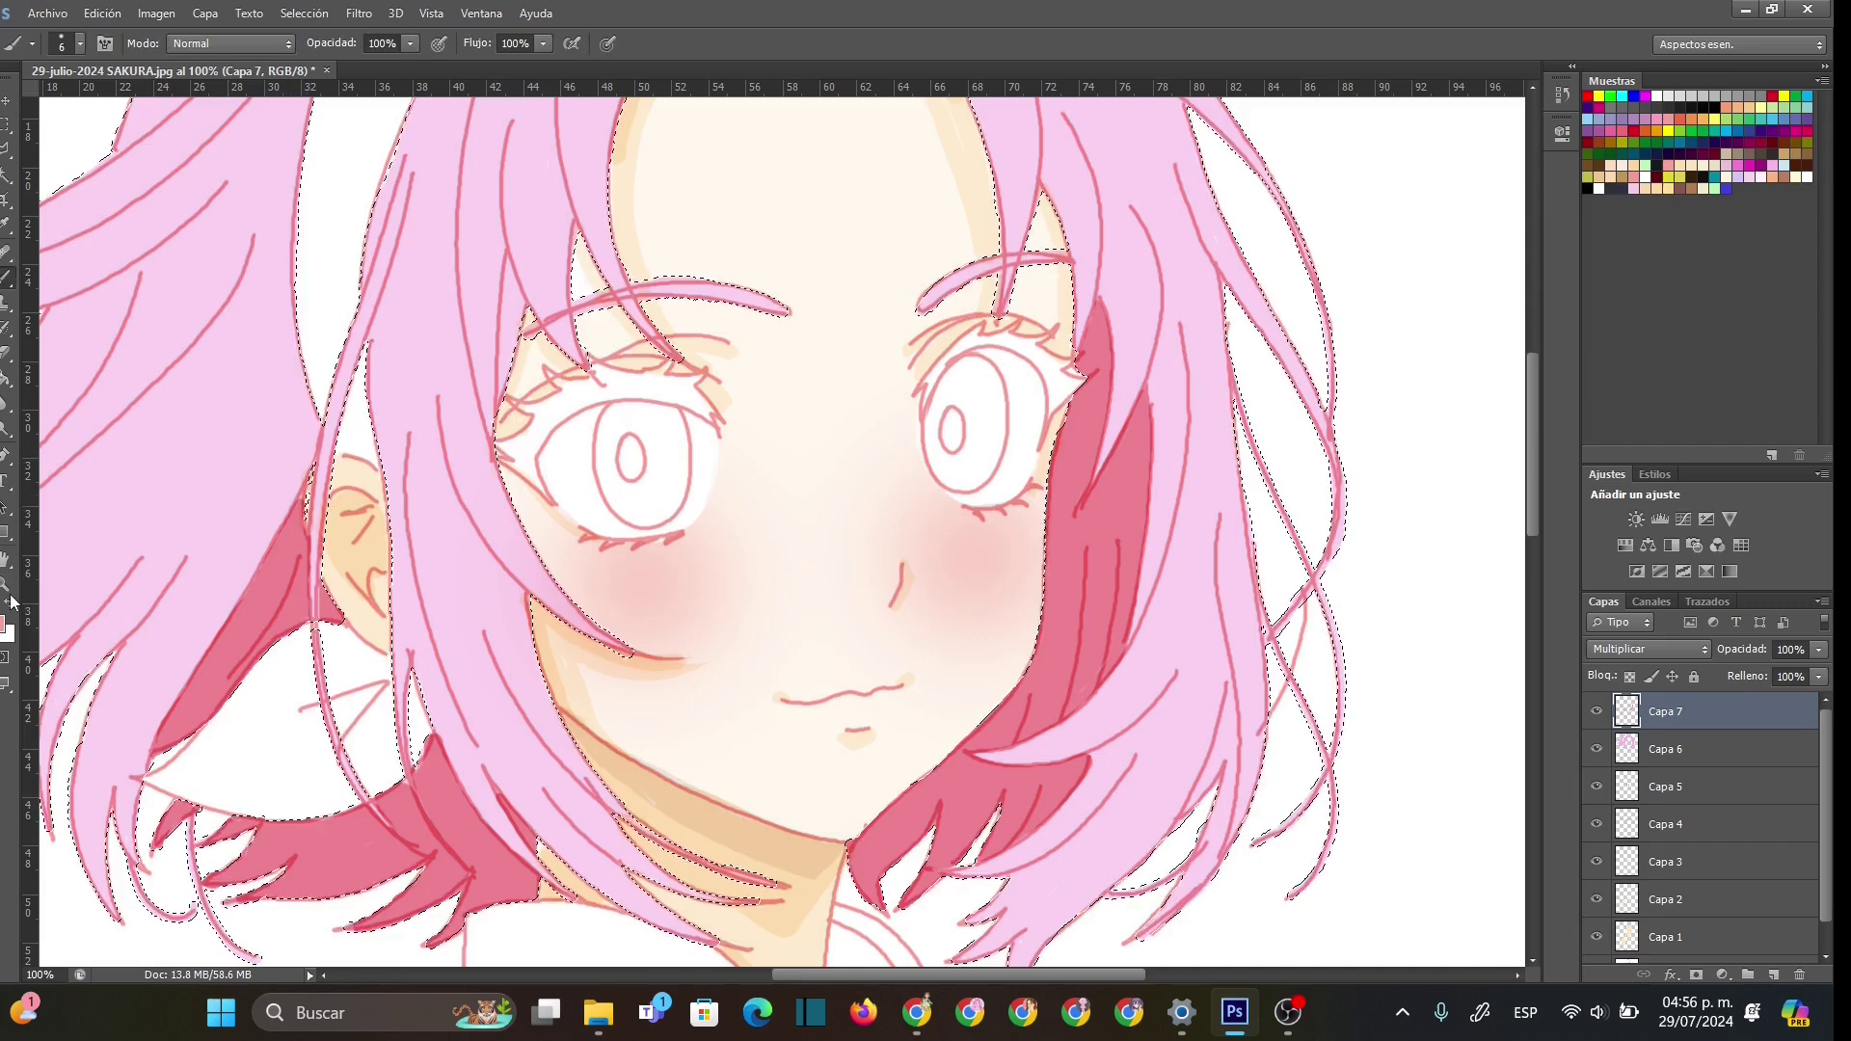
key(z)
right_click(783, 472)
click(891, 598)
right_click(884, 518)
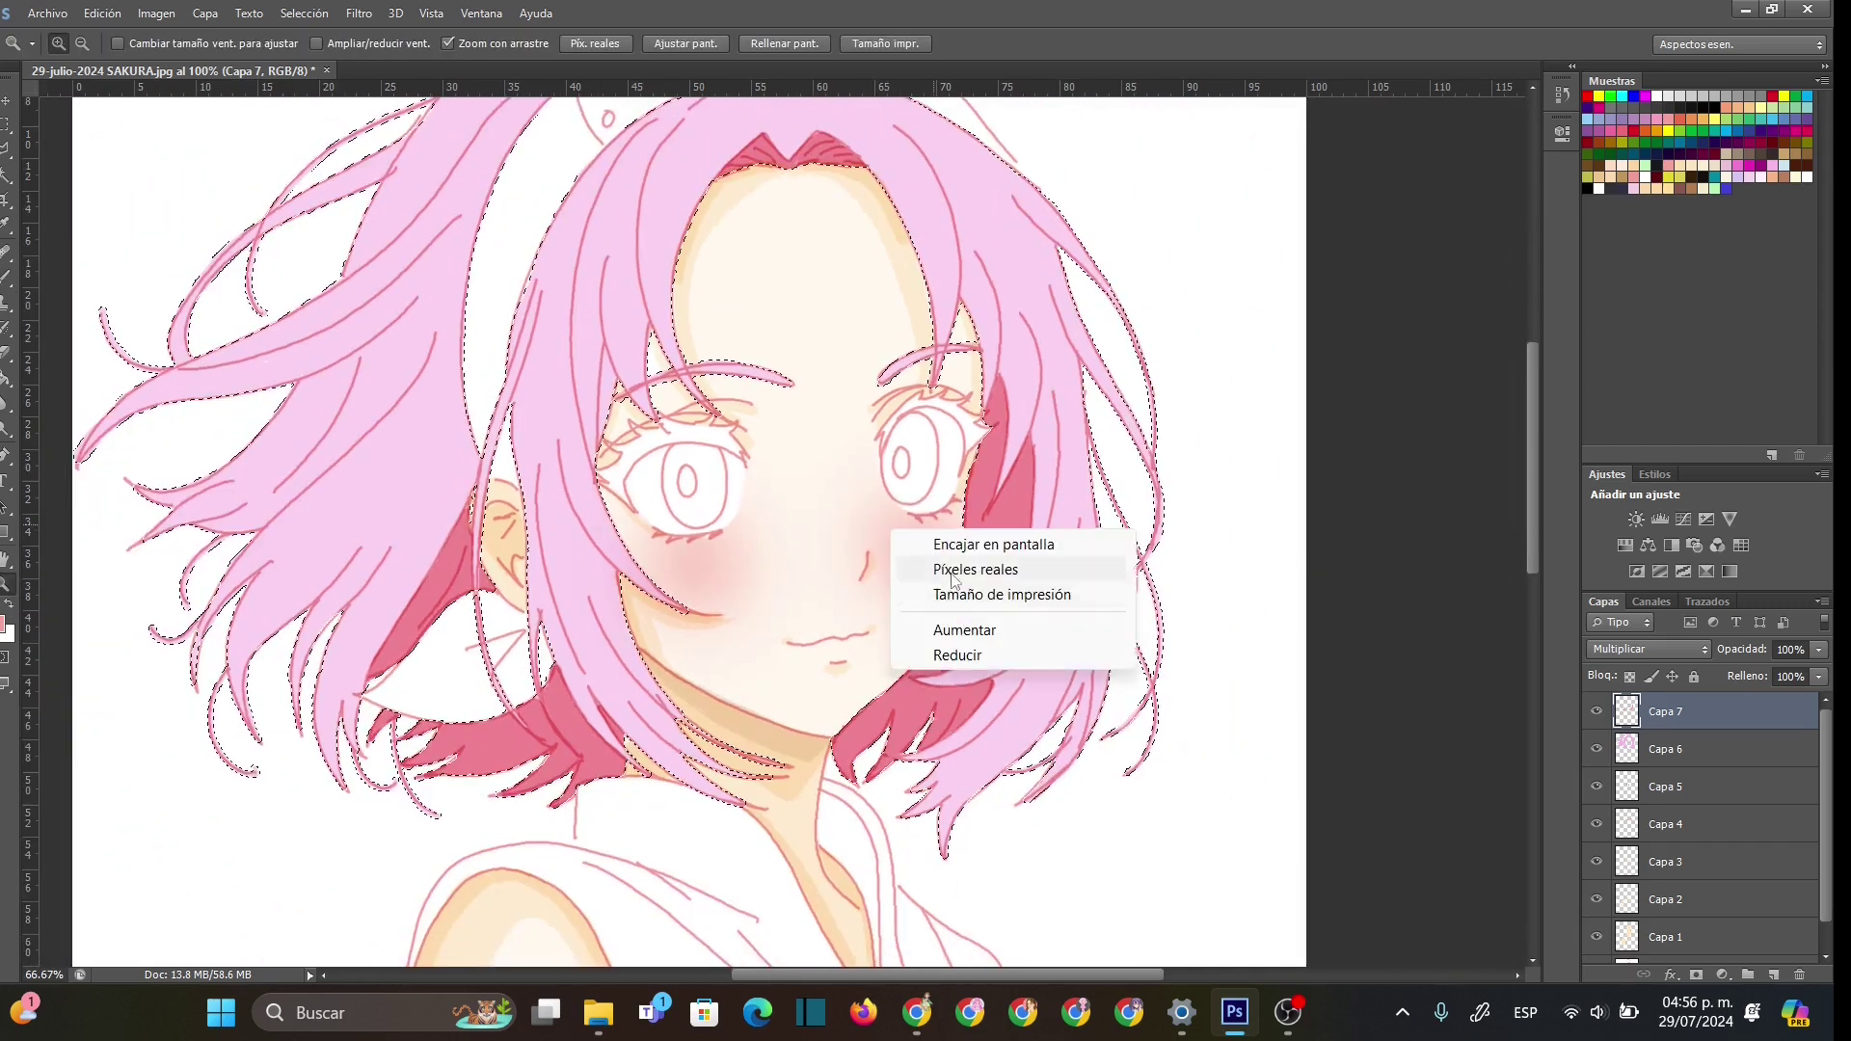
click(954, 653)
right_click(921, 487)
click(993, 620)
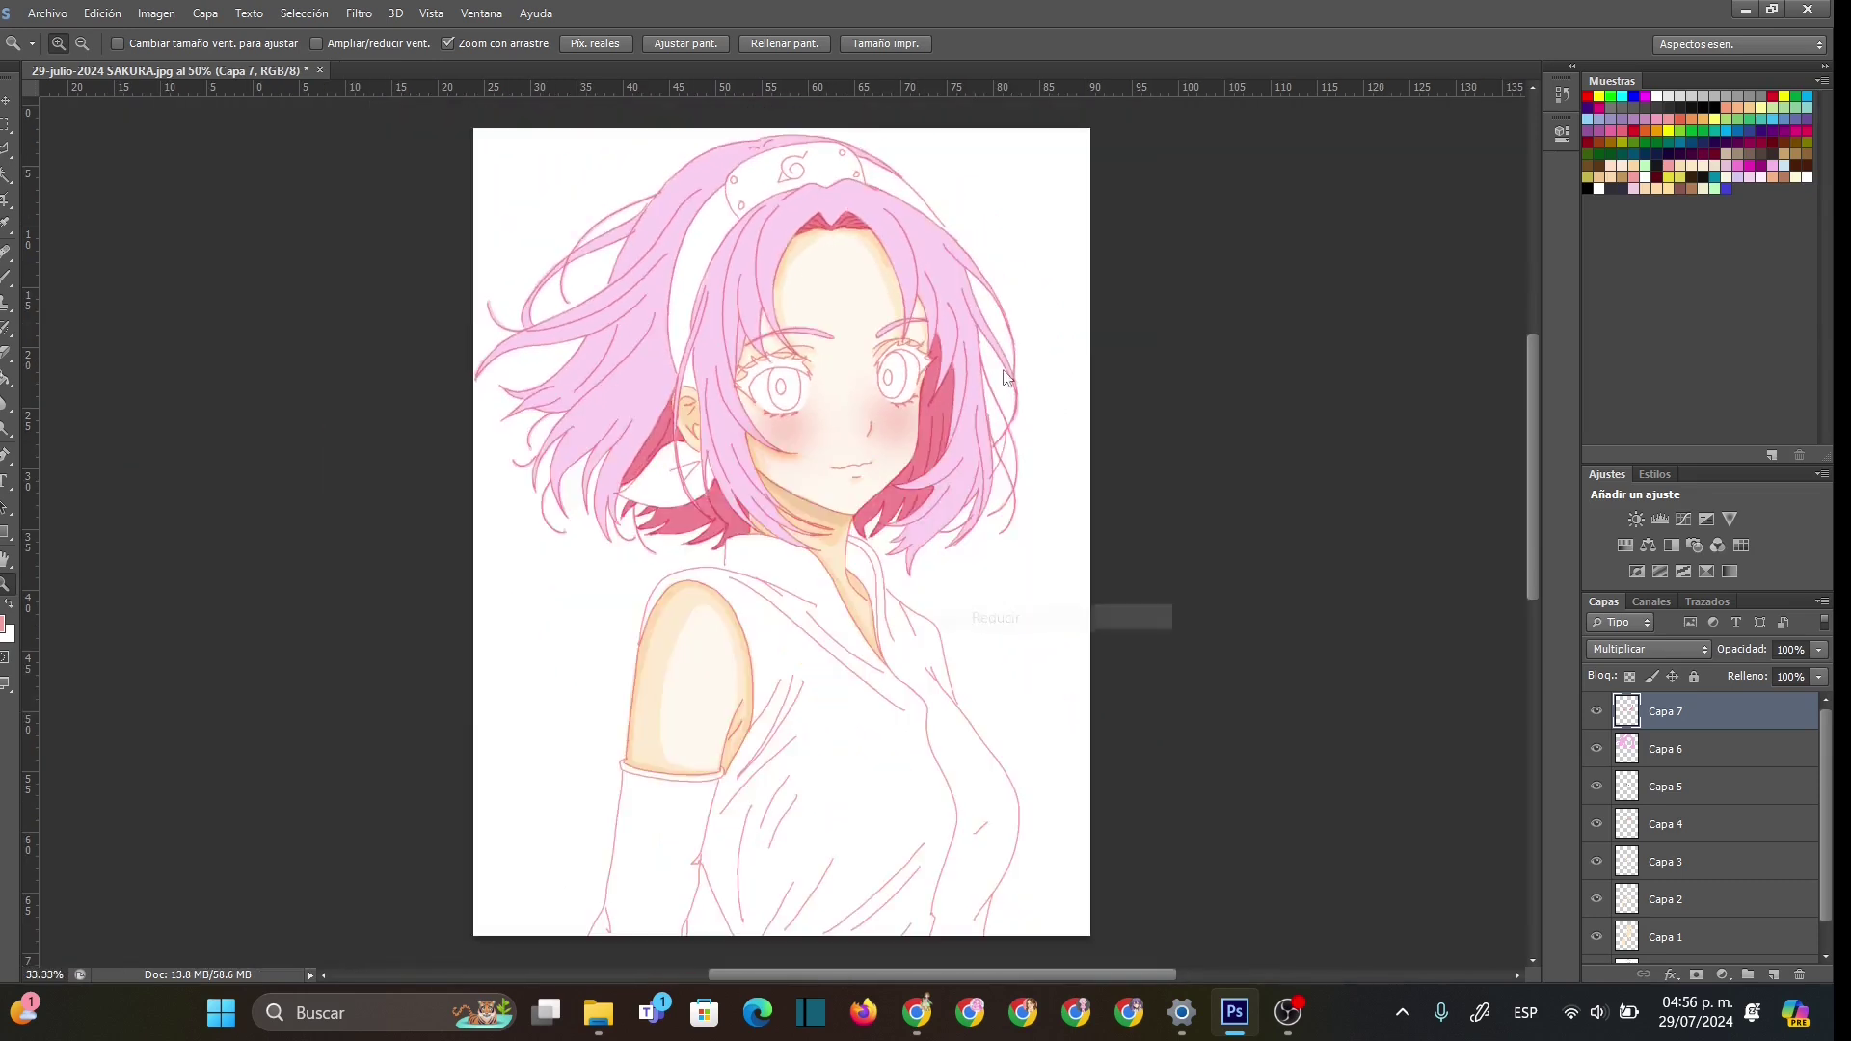
click(1766, 974)
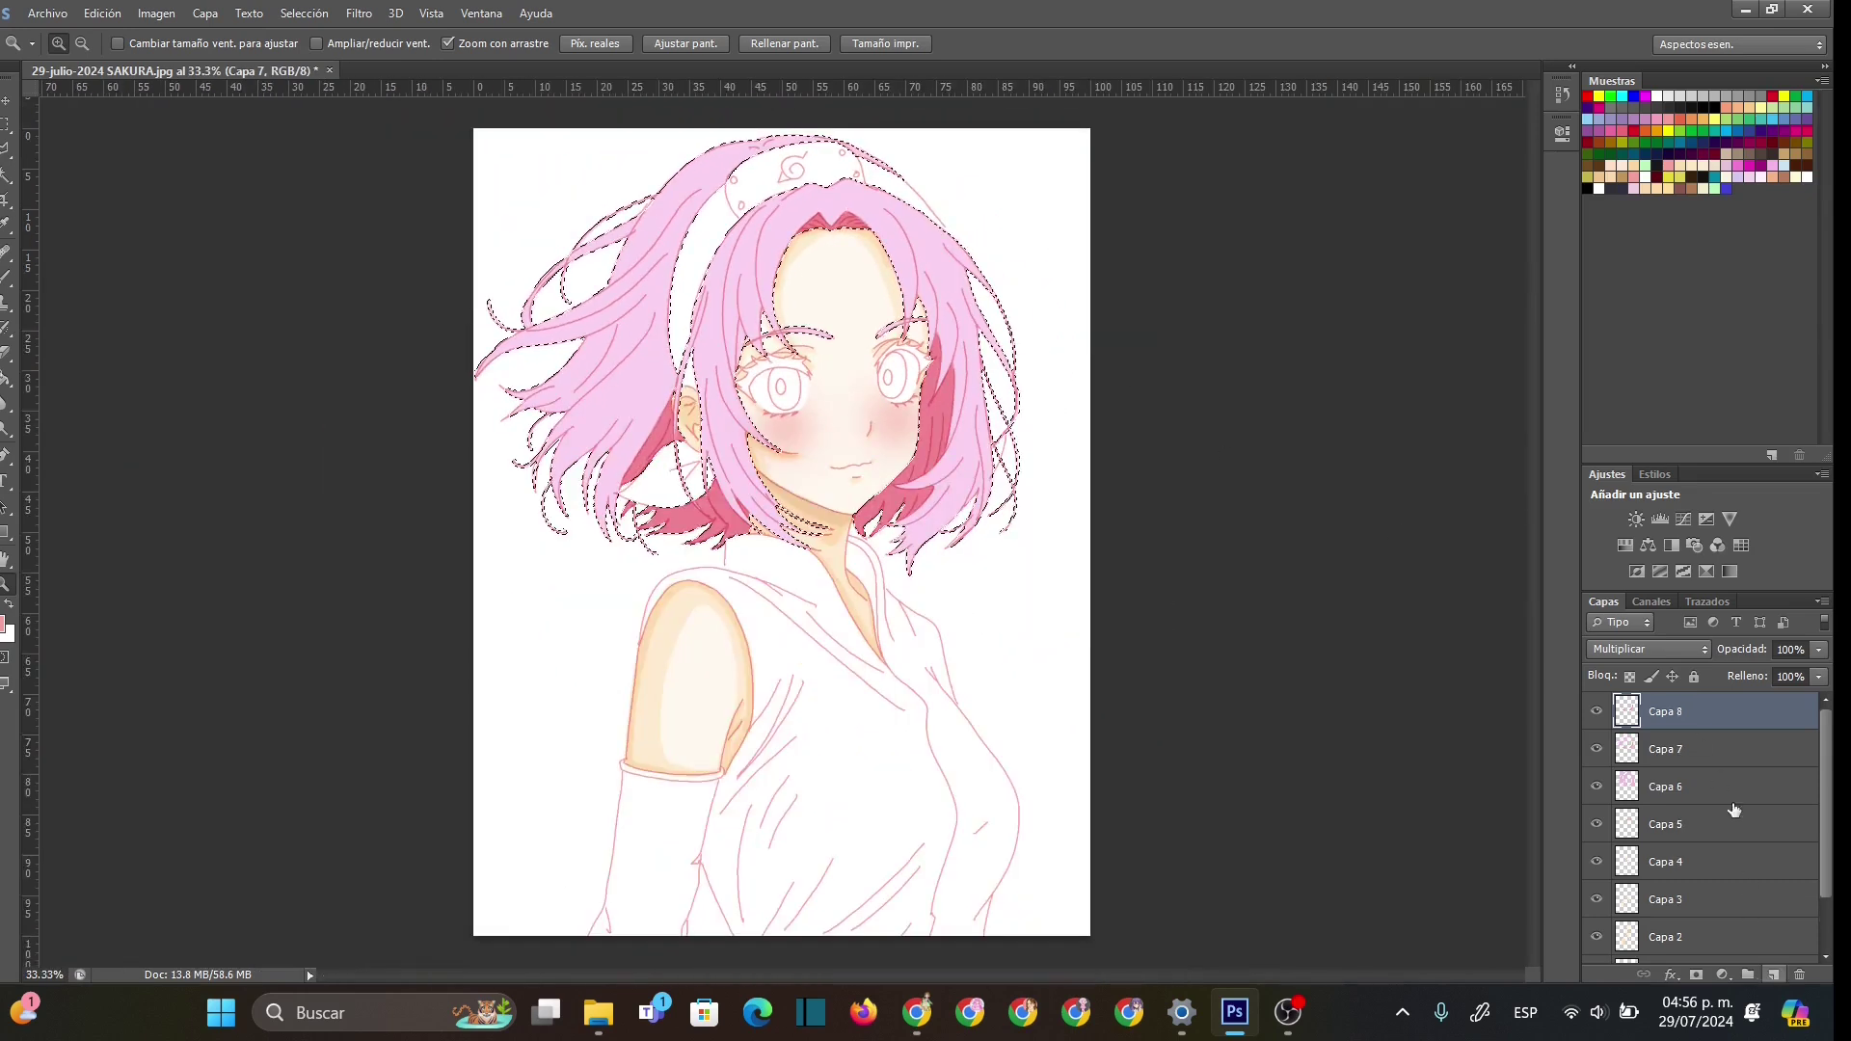
click(1710, 648)
click(1617, 107)
- Start shading the front lock below the headband on the near side with a soft round brush at 8% hardness
click(728, 121)
key(b)
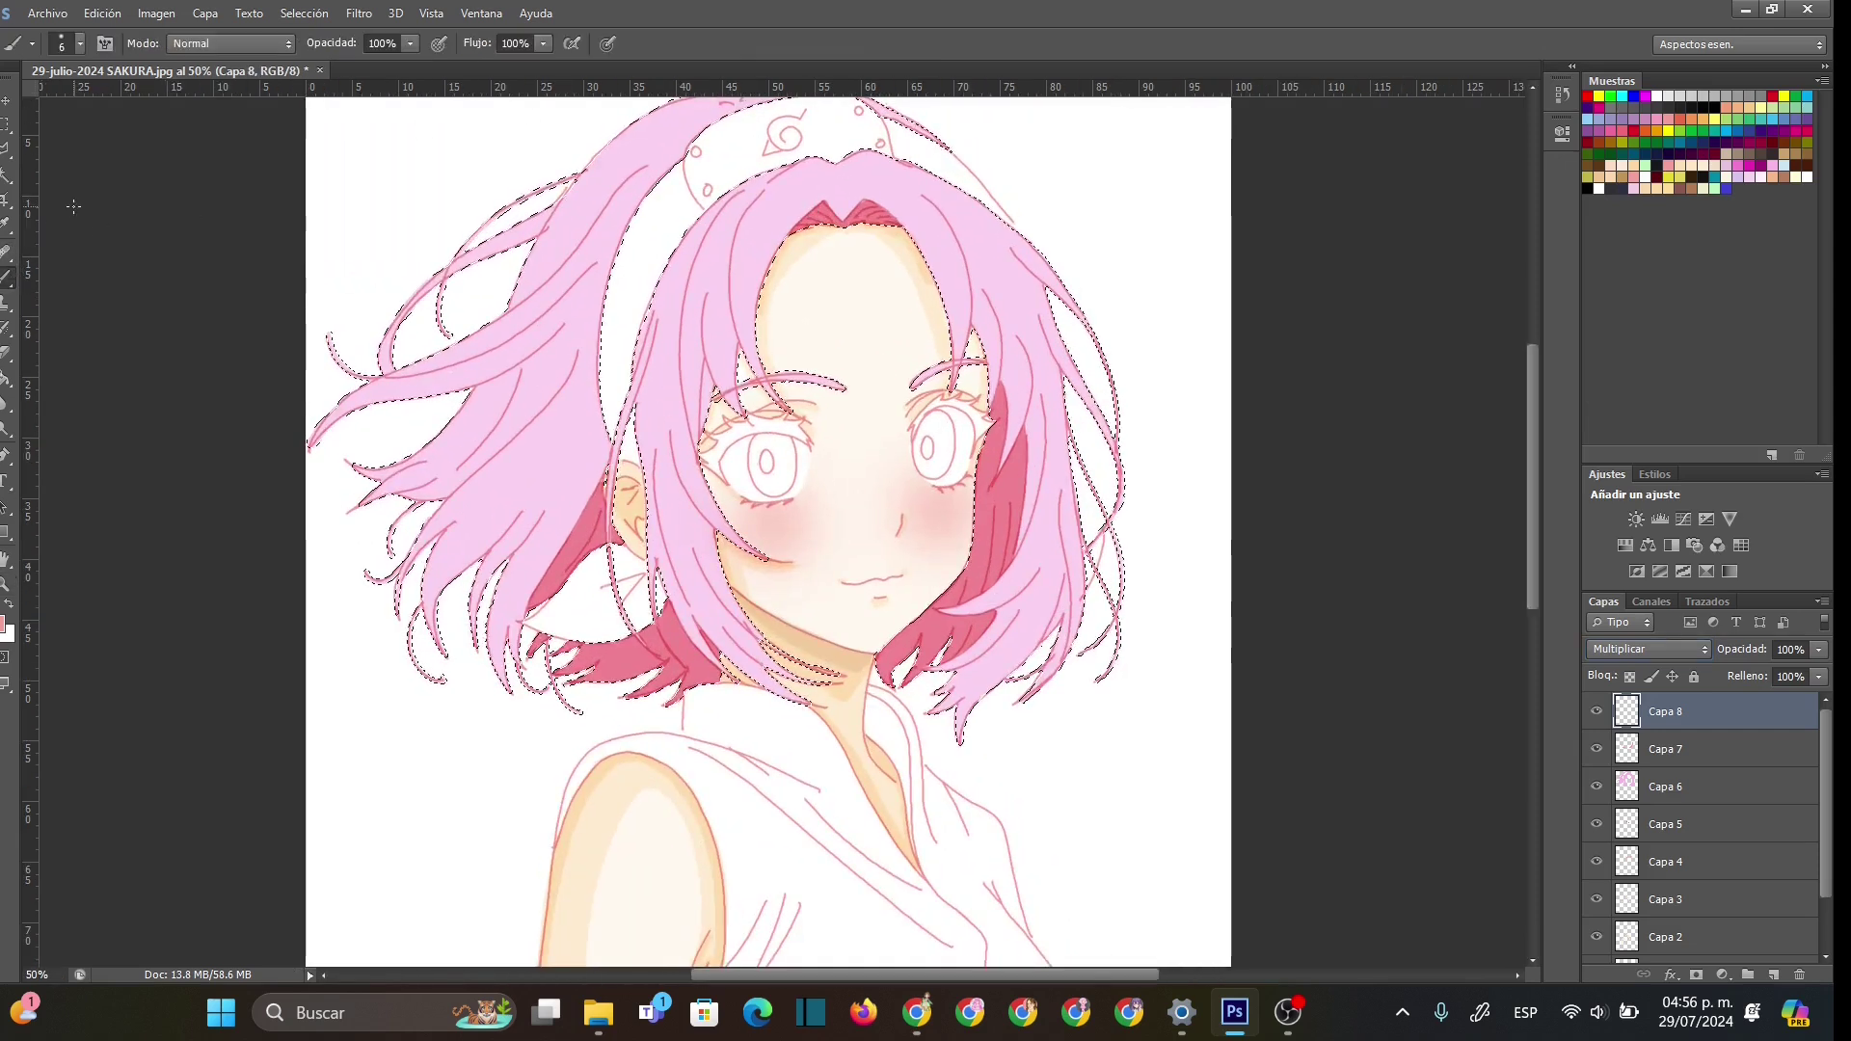
scroll(1539, 393, up, 3)
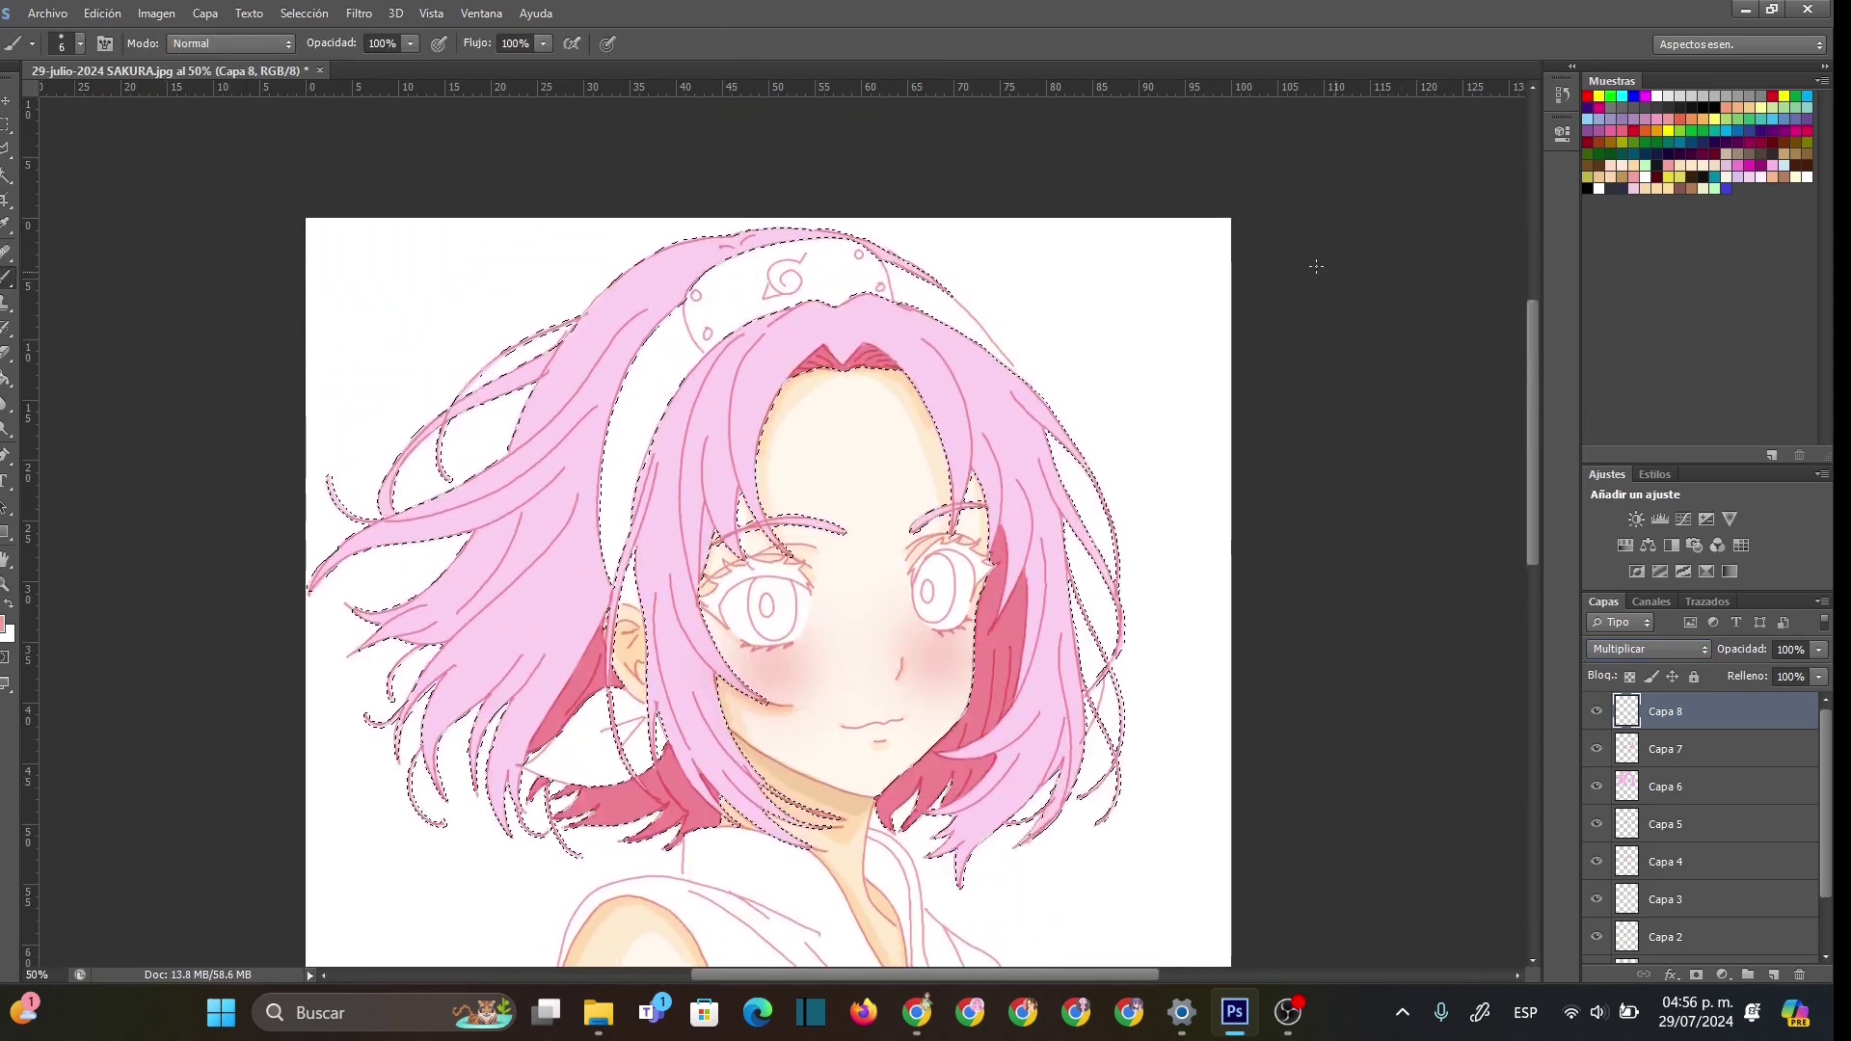
right_click(829, 399)
click(823, 406)
click(822, 496)
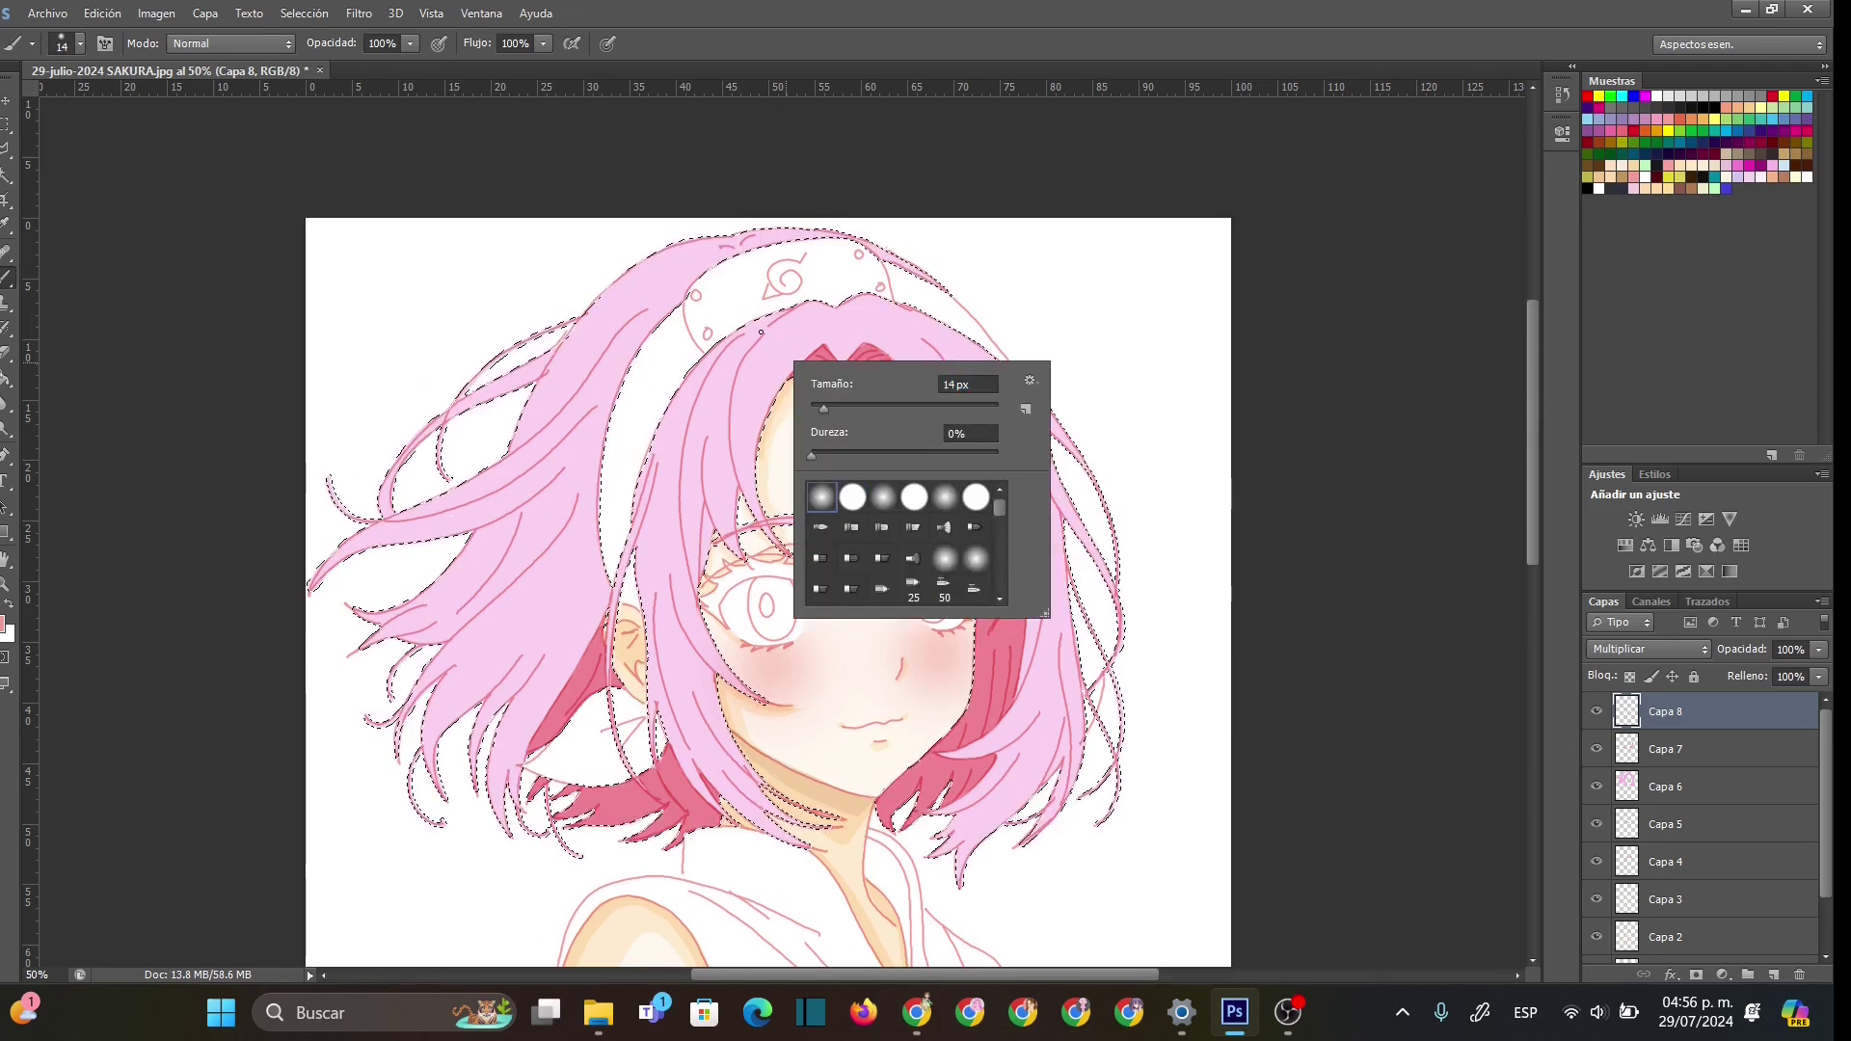
click(826, 453)
key(Return)
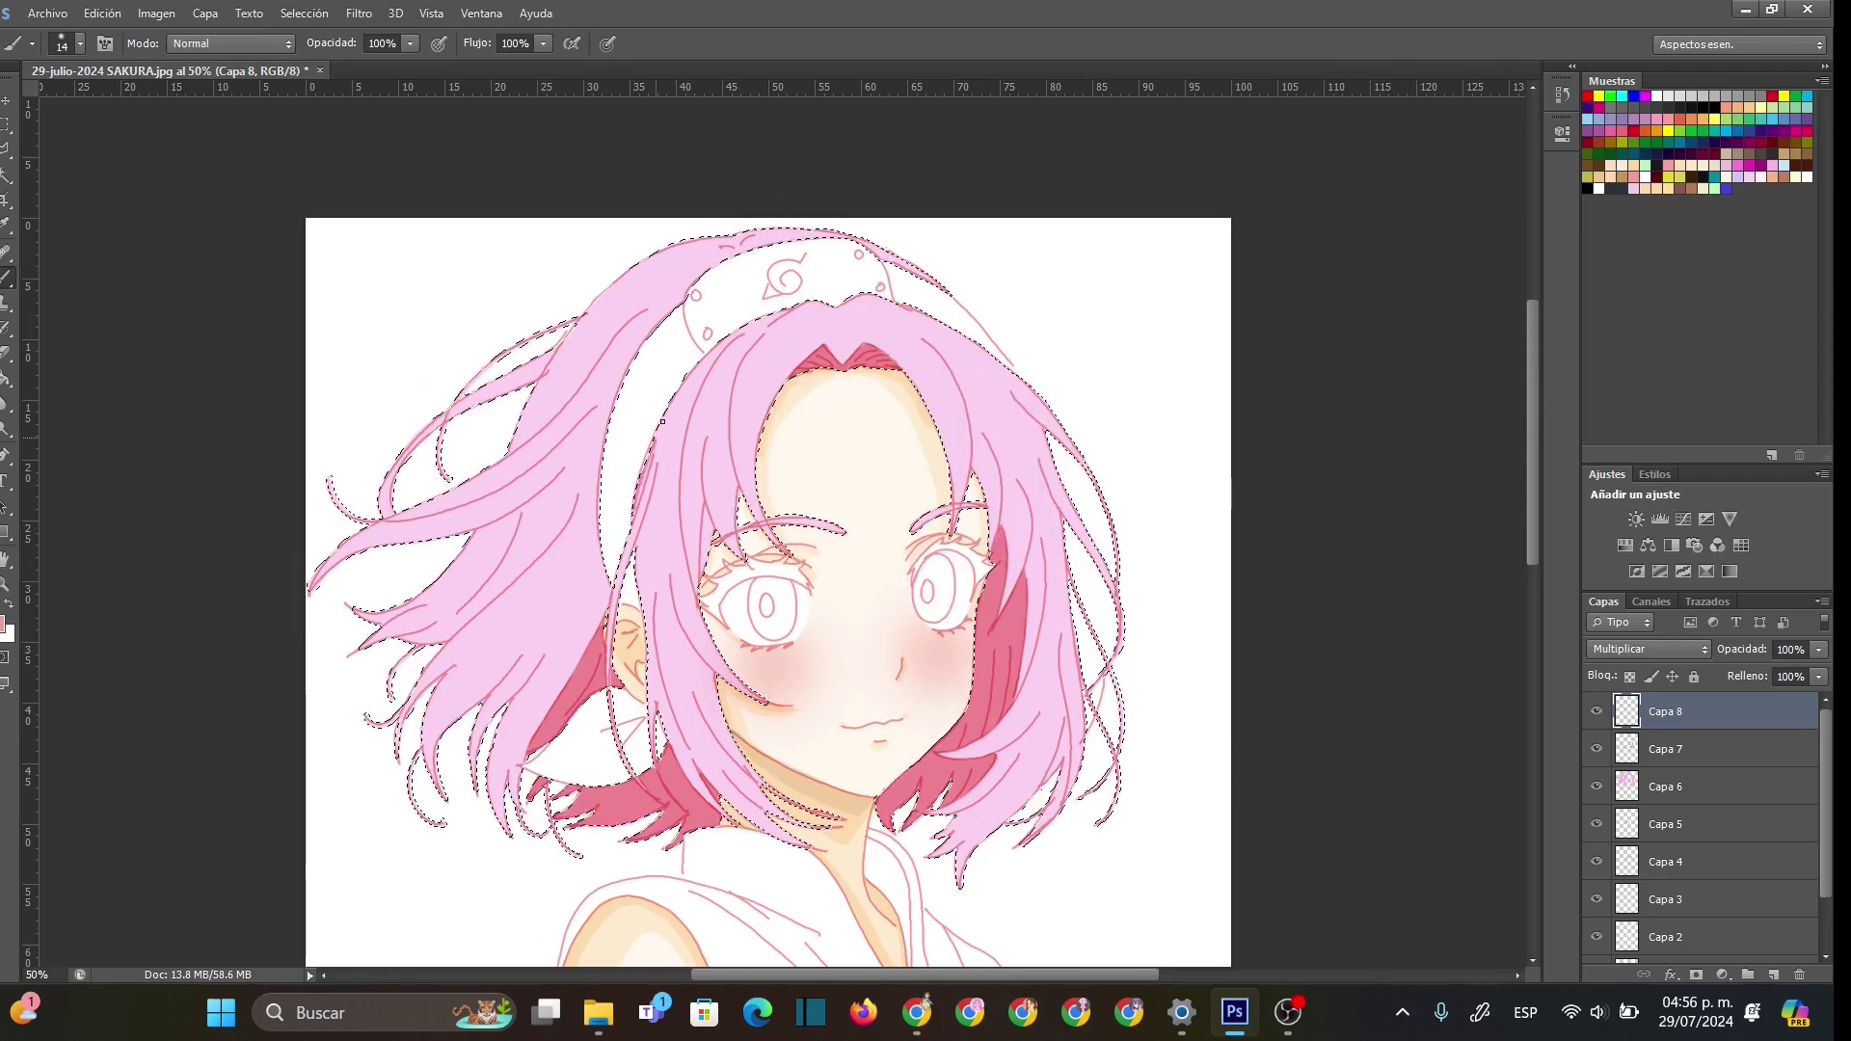
right_click(767, 418)
click(791, 429)
key(Return)
mouse_move(652, 476)
mouse_down()
mouse_move(692, 375)
mouse_move(789, 304)
mouse_move(678, 382)
mouse_move(652, 456)
mouse_move(736, 370)
mouse_move(731, 504)
mouse_move(737, 554)
mouse_up()
- Shade the front locks between the headband and the near eye with a 34 px brush
right_click(766, 426)
click(949, 462)
text(34)
key(Return)
mouse_move(728, 352)
mouse_down()
mouse_move(721, 395)
mouse_move(679, 424)
mouse_move(686, 568)
mouse_up()
drag(706, 439, 709, 547)
drag(660, 454, 642, 561)
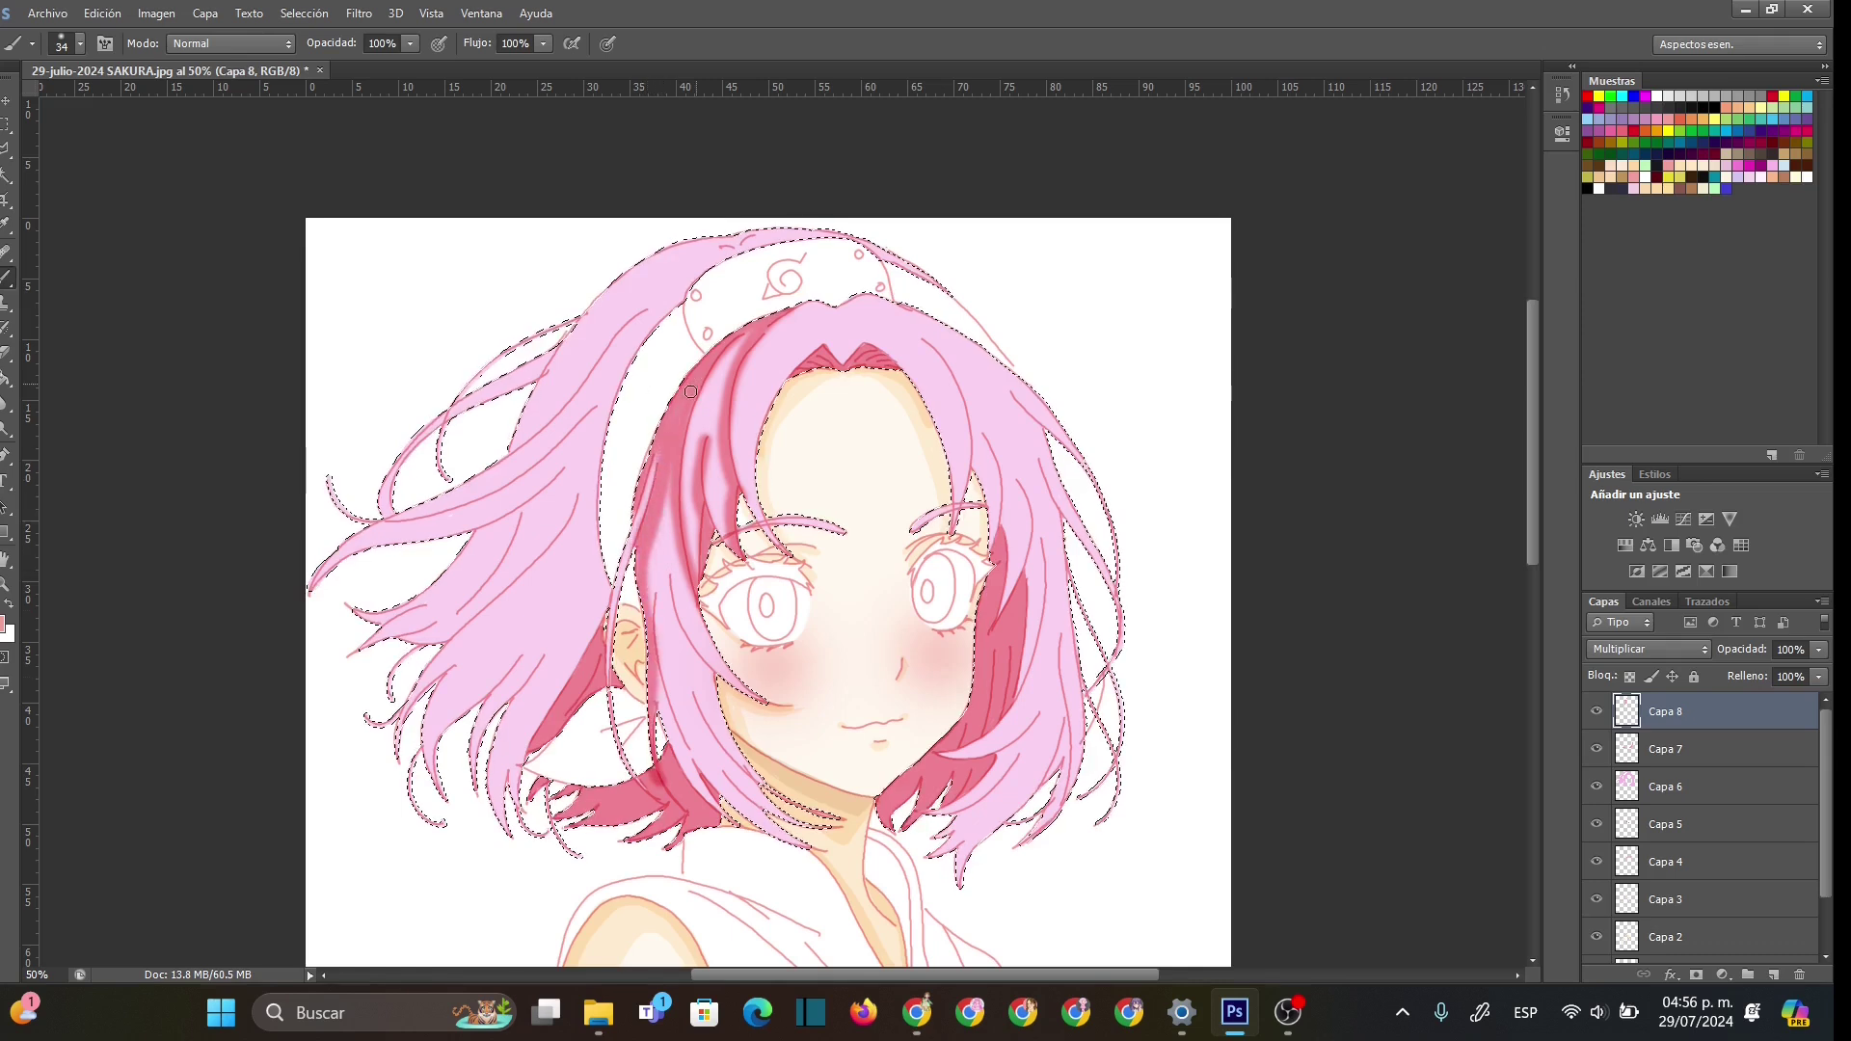
- Shade the lower front locks beside the near cheek and jaw down to their tips
mouse_move(648, 571)
mouse_down()
mouse_move(661, 675)
mouse_move(722, 790)
mouse_move(755, 795)
mouse_up()
drag(686, 672, 799, 816)
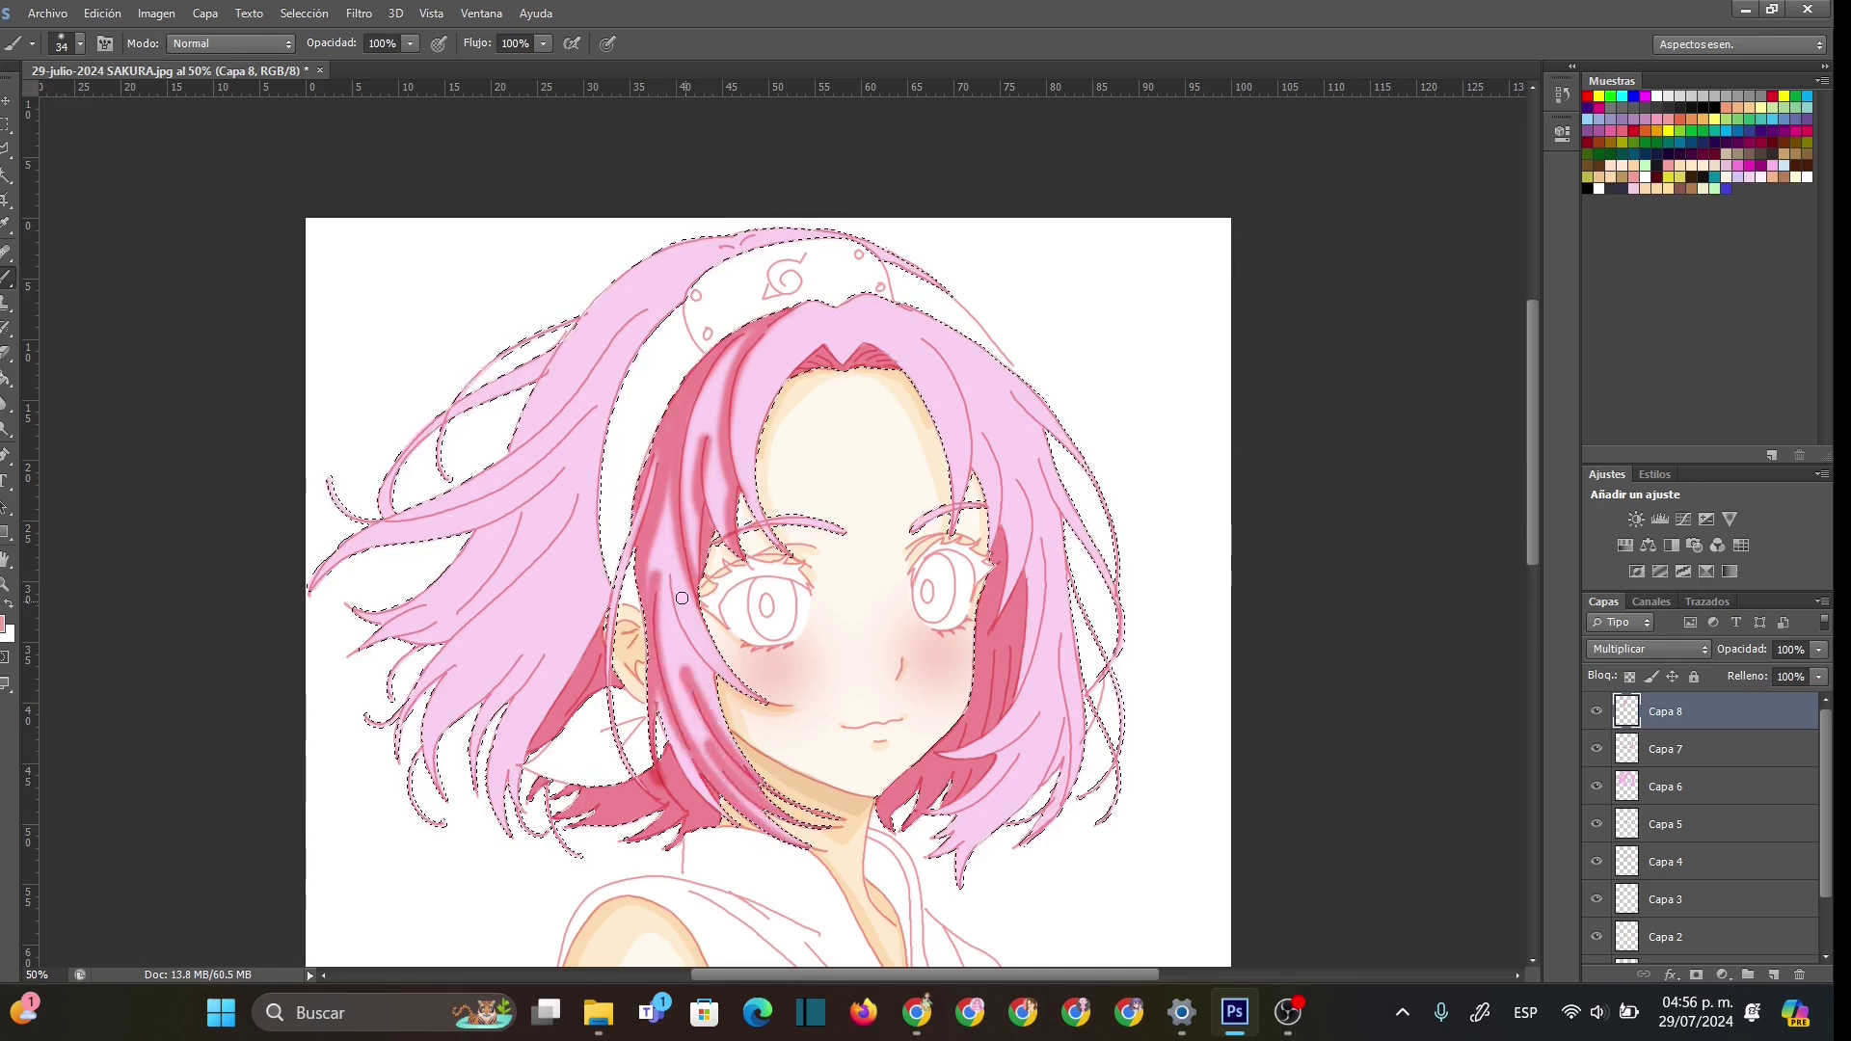
drag(666, 556, 760, 701)
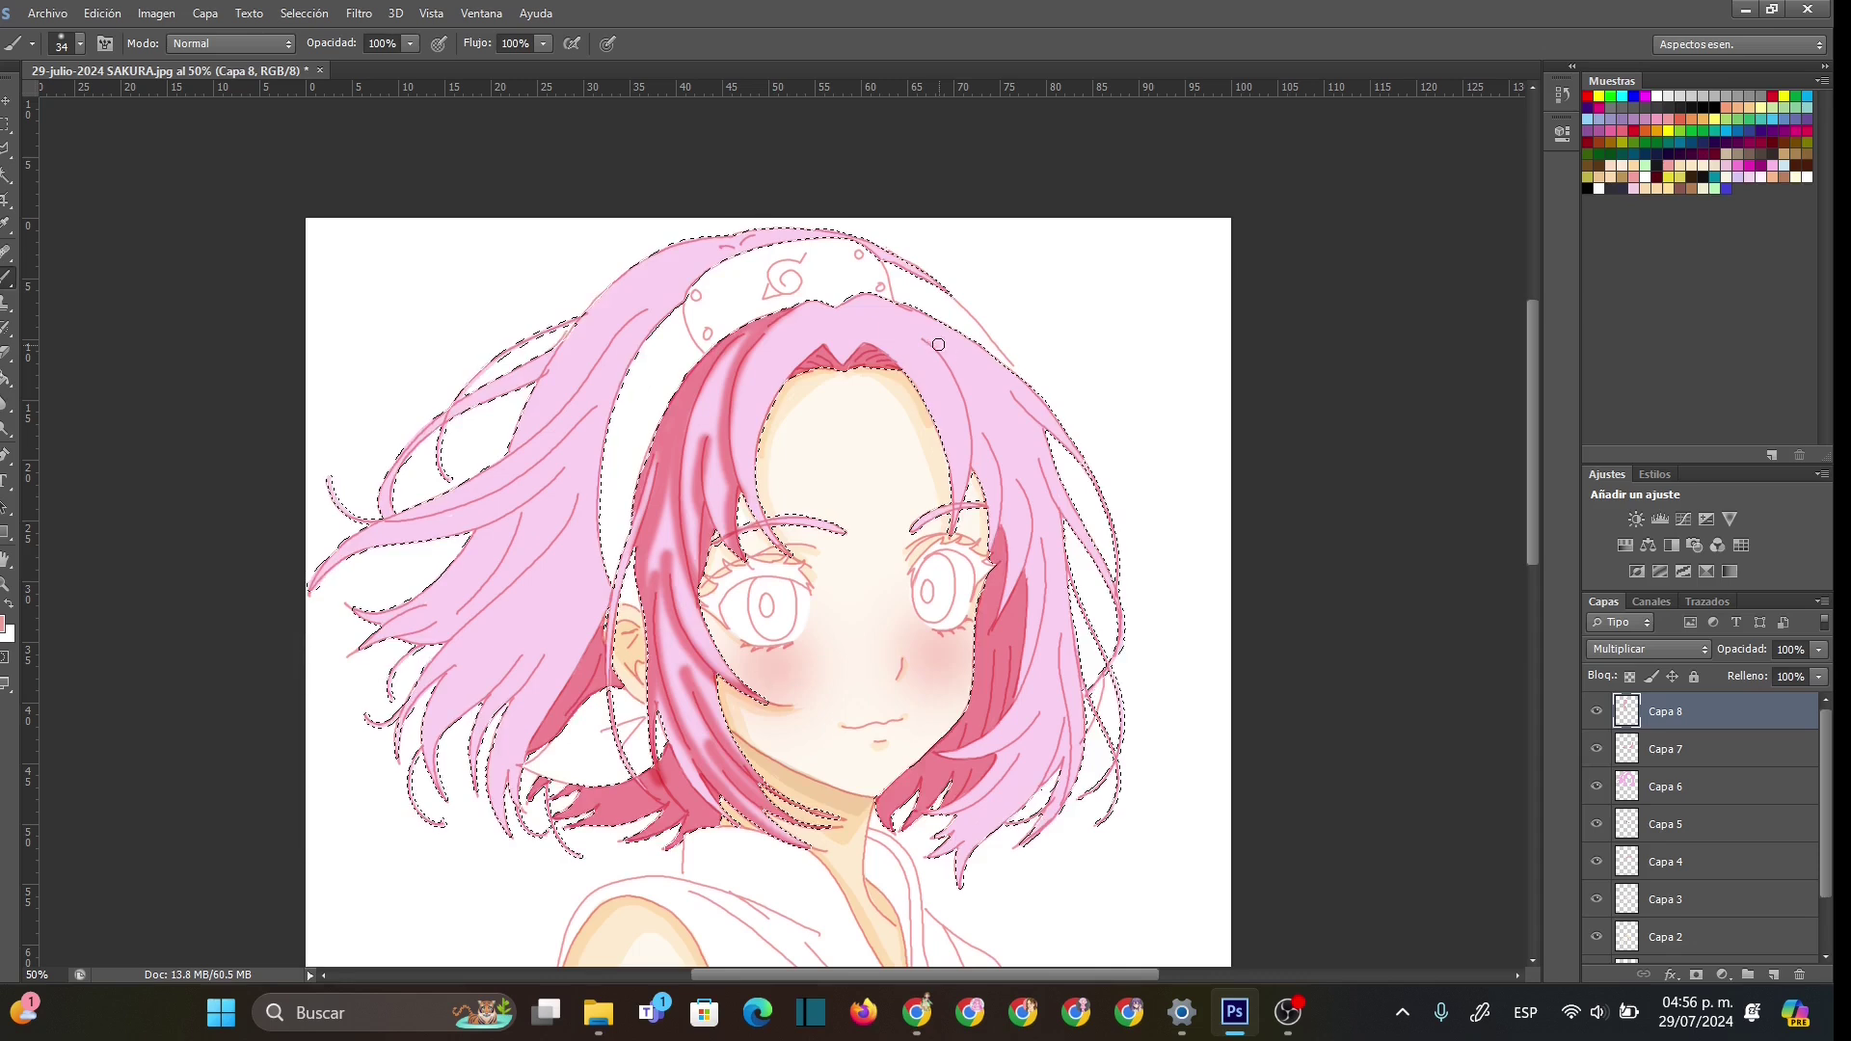
- Shade the locks on the far side of the face from the parting down to the lower tips
mouse_move(917, 326)
mouse_down()
mouse_move(973, 401)
mouse_move(981, 506)
mouse_up()
drag(967, 374, 1014, 550)
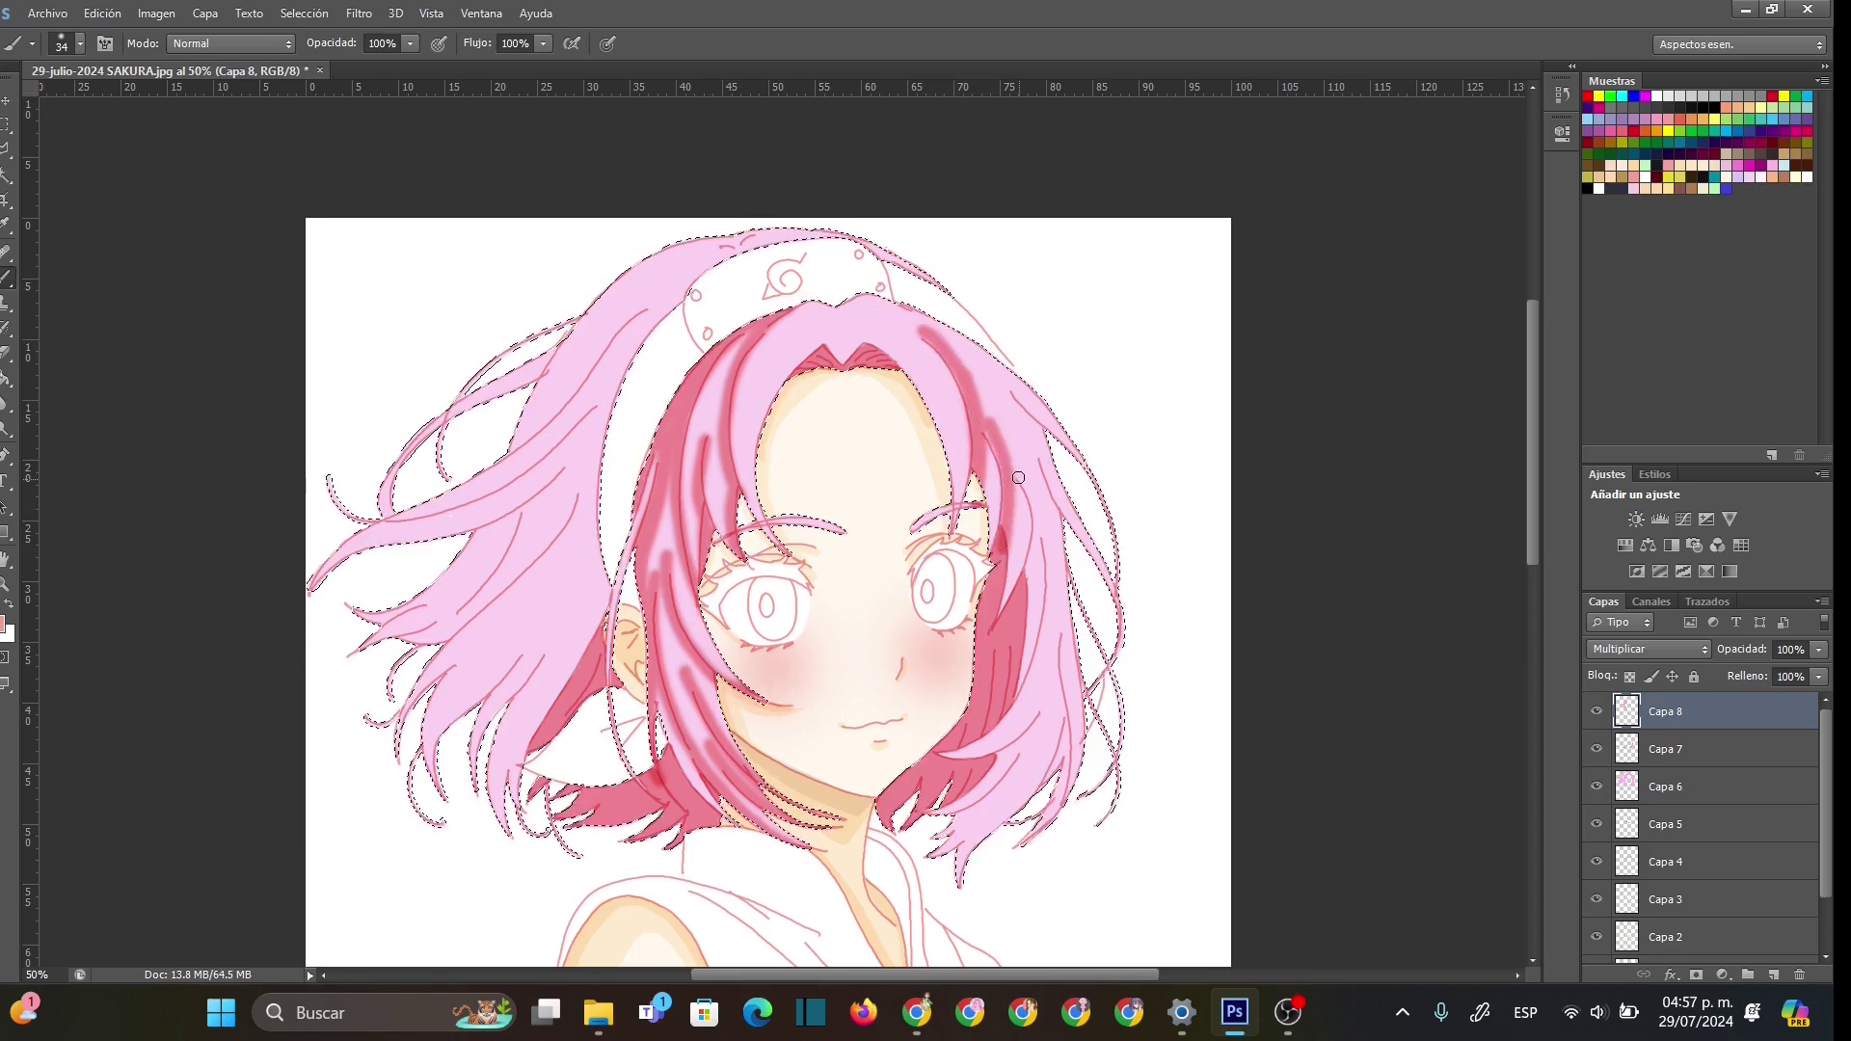
drag(1035, 452, 1028, 581)
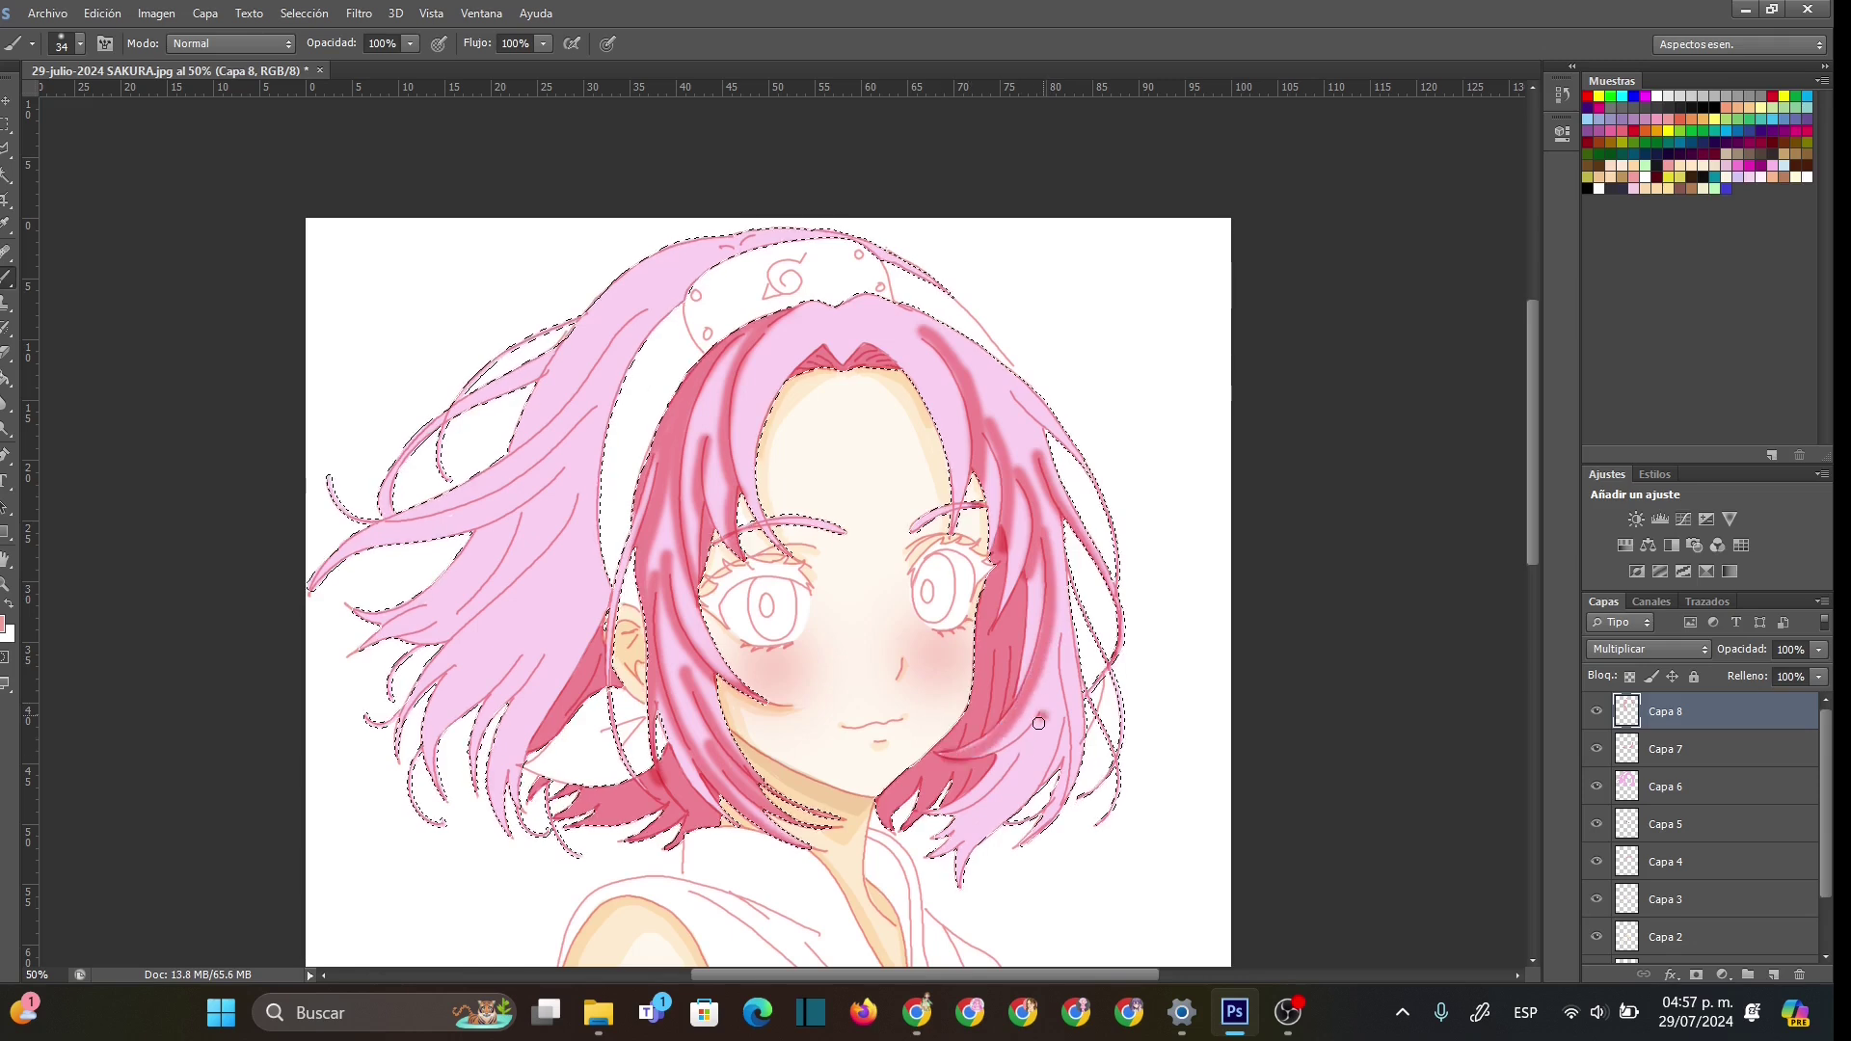
drag(952, 837, 965, 889)
drag(1061, 634, 1048, 795)
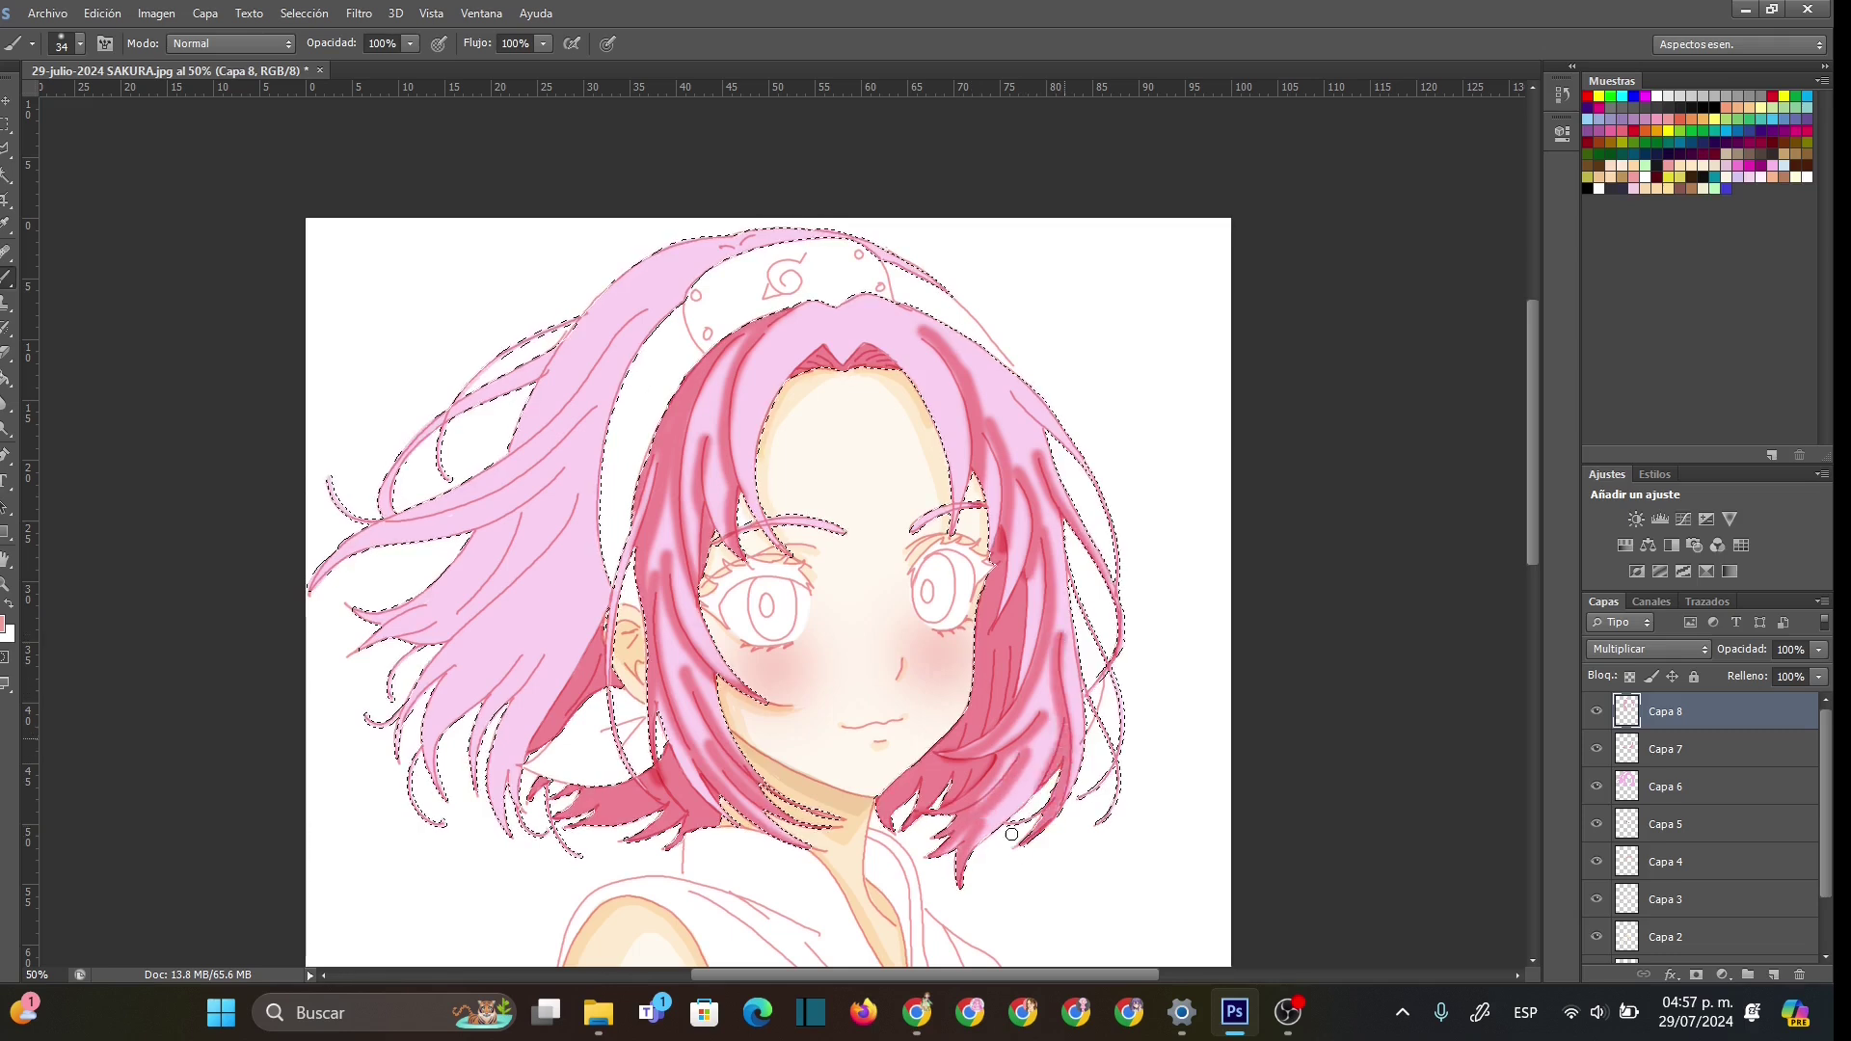
- Shade the back hair from the crown behind the headband to its flying tips, plus the upper outer lock on the far side
mouse_move(721, 240)
mouse_down()
mouse_move(795, 215)
mouse_move(703, 243)
mouse_up()
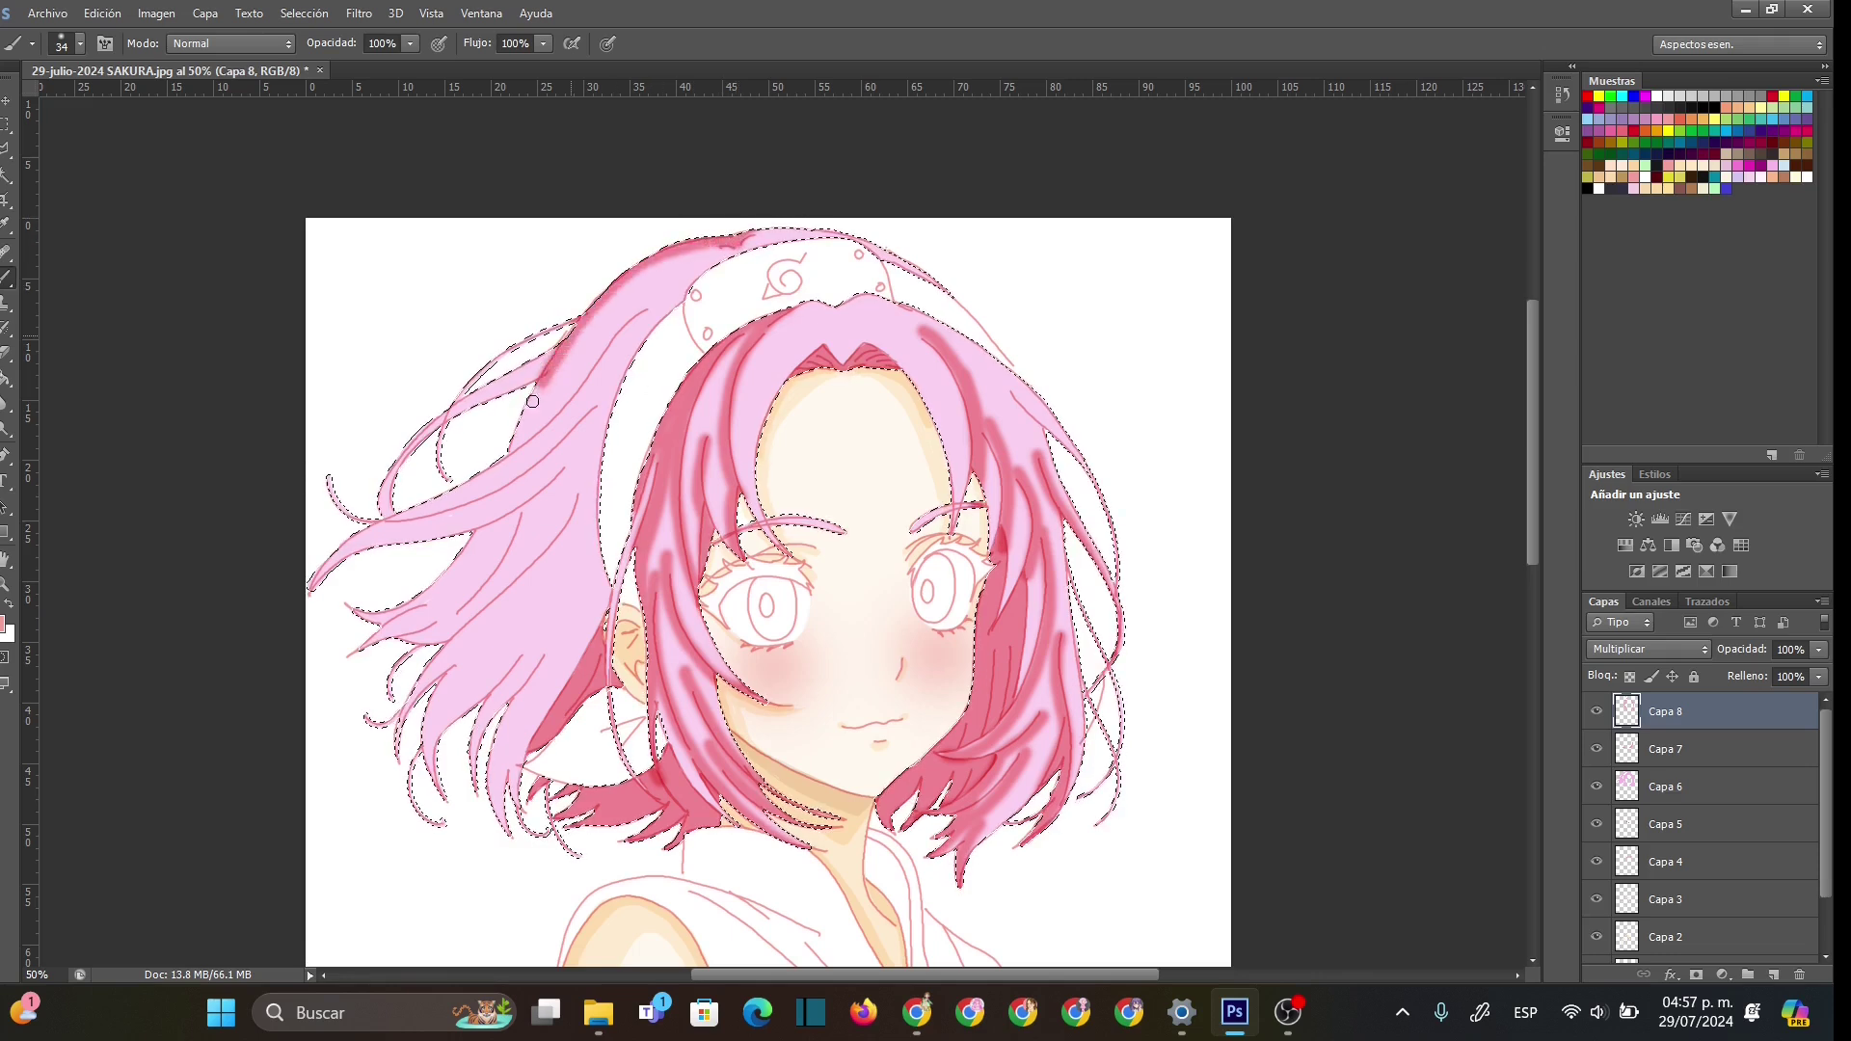
drag(561, 342, 508, 376)
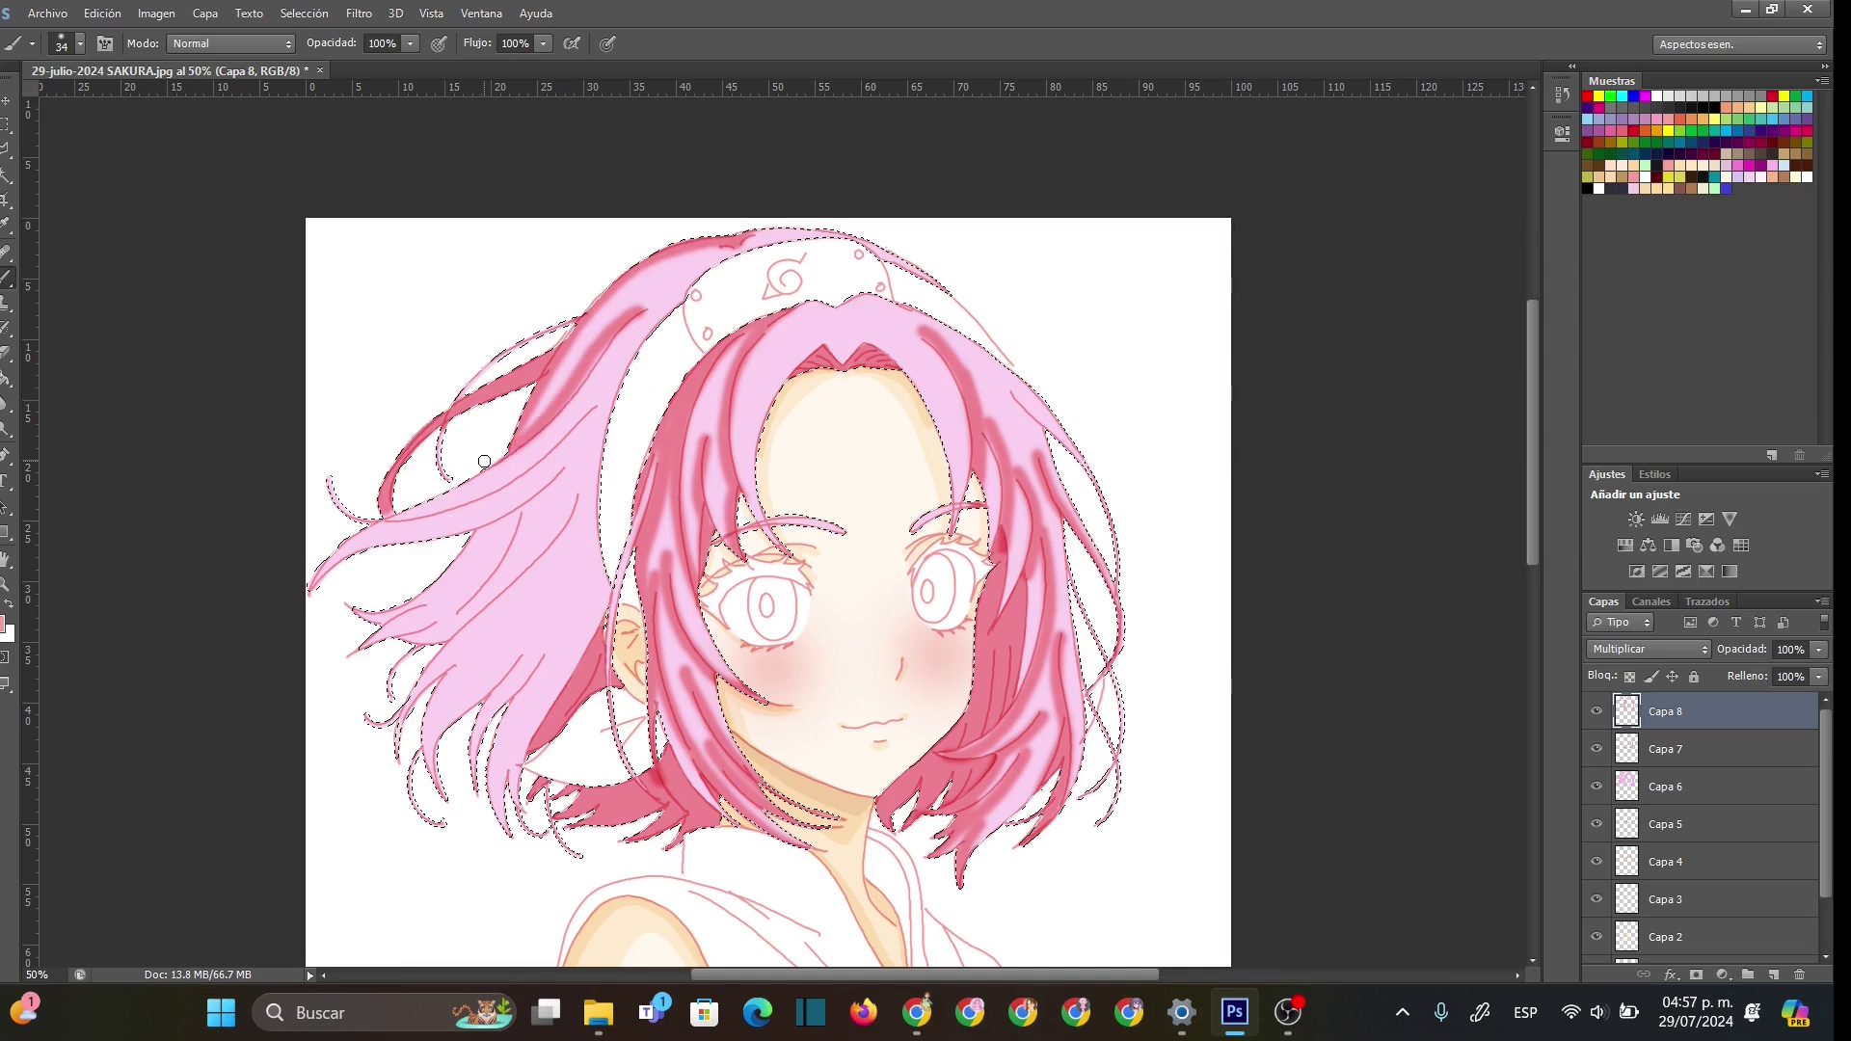
drag(673, 307, 612, 383)
mouse_move(594, 505)
mouse_down()
mouse_move(614, 596)
mouse_move(604, 414)
mouse_move(682, 291)
mouse_up()
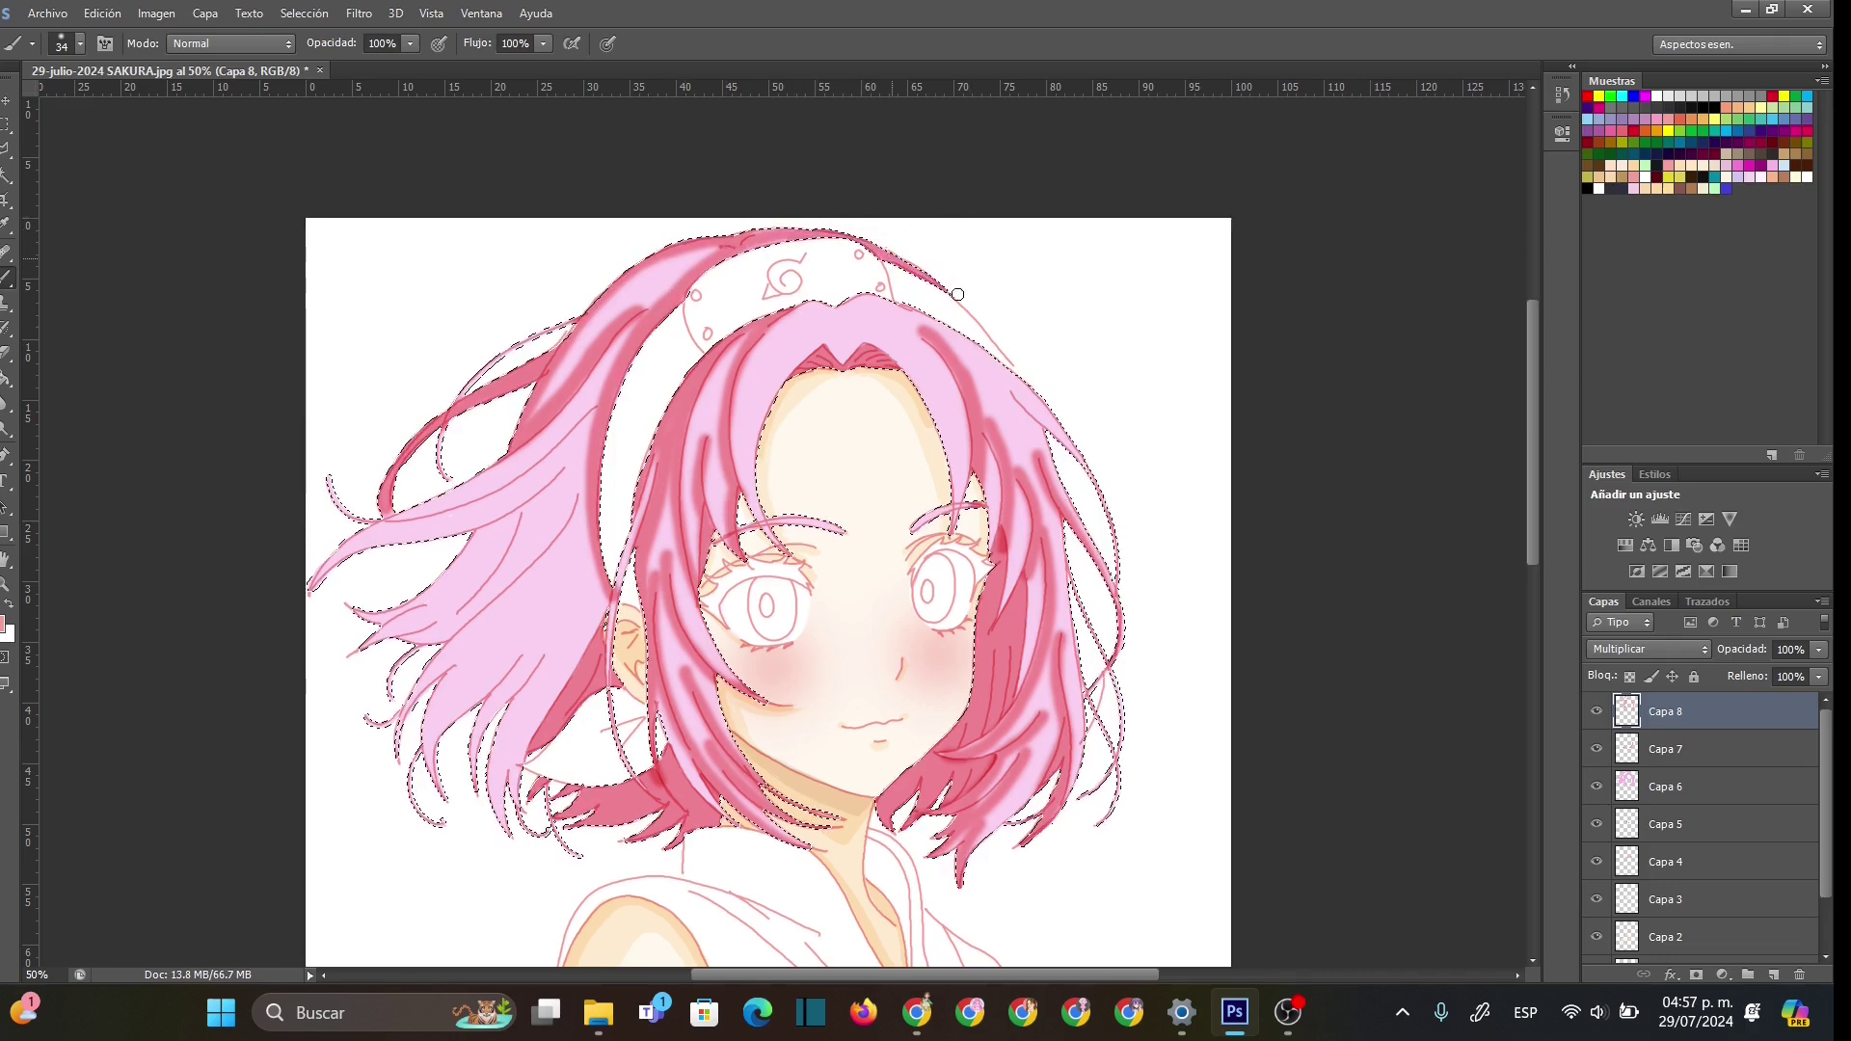
drag(1006, 392, 1047, 434)
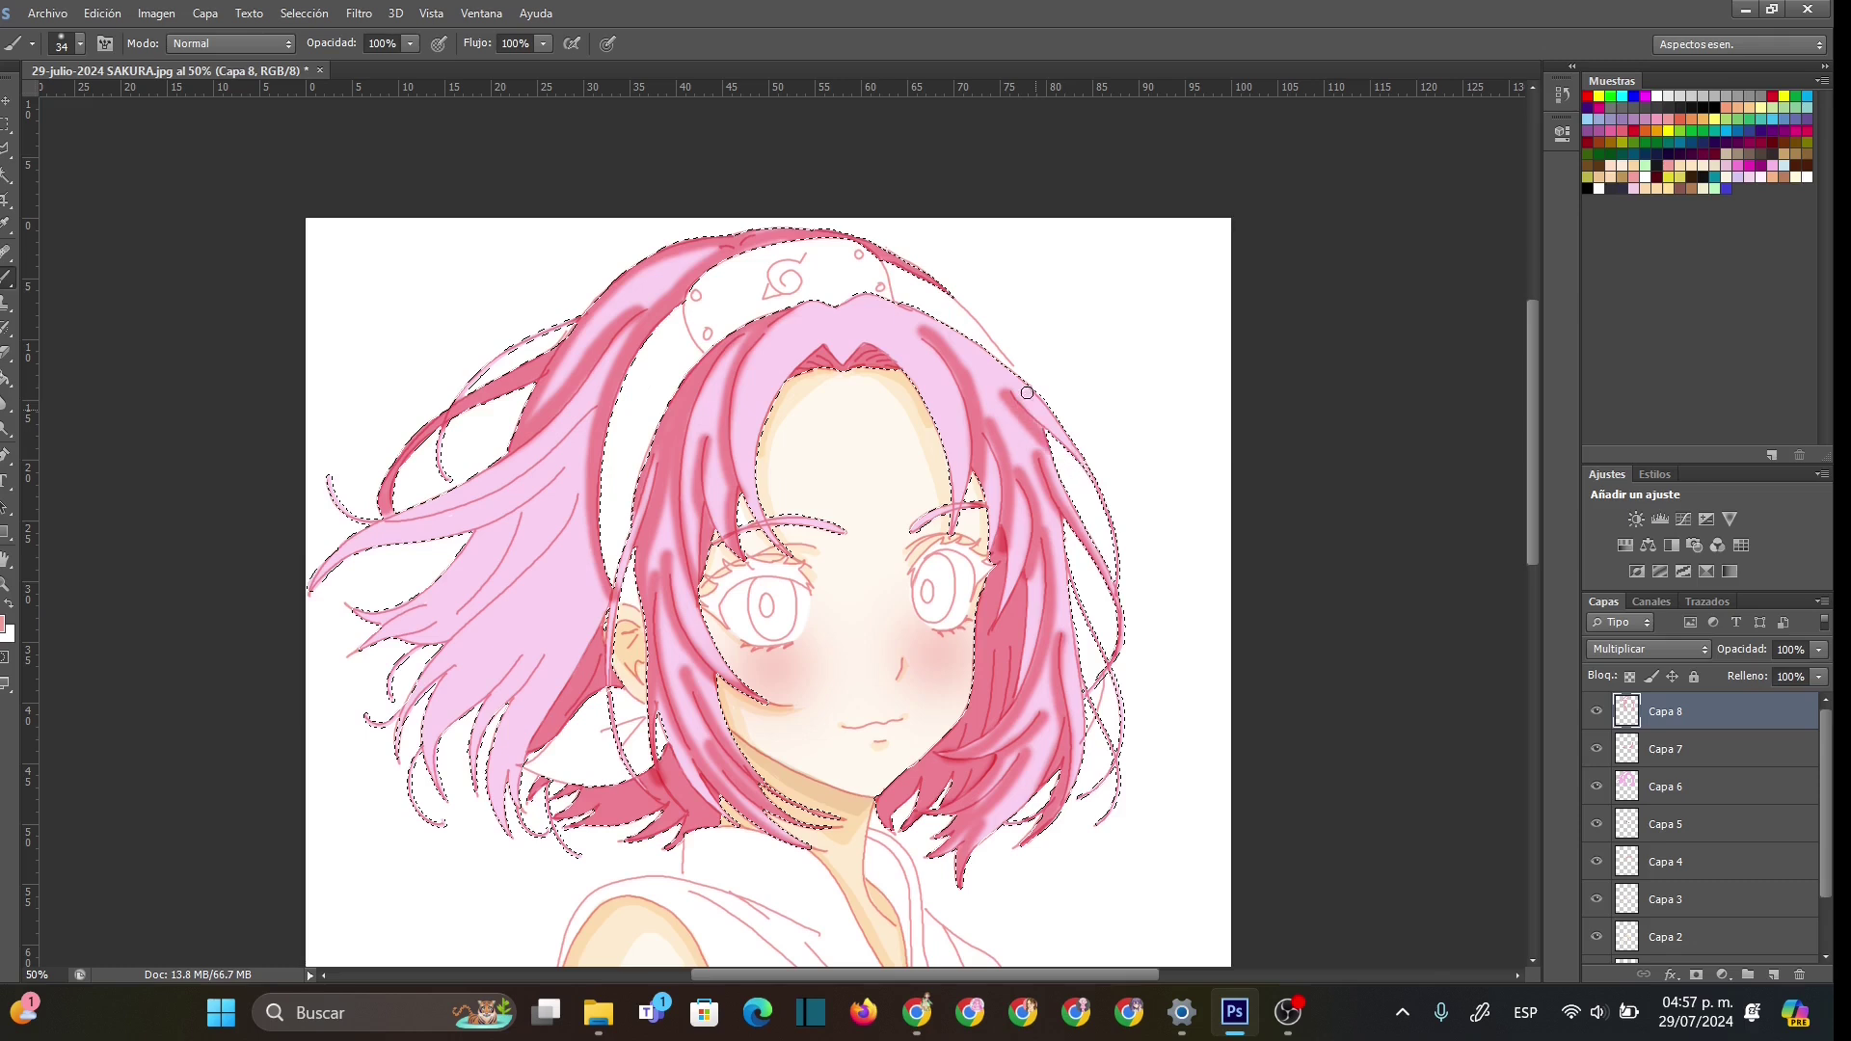
drag(615, 343, 317, 587)
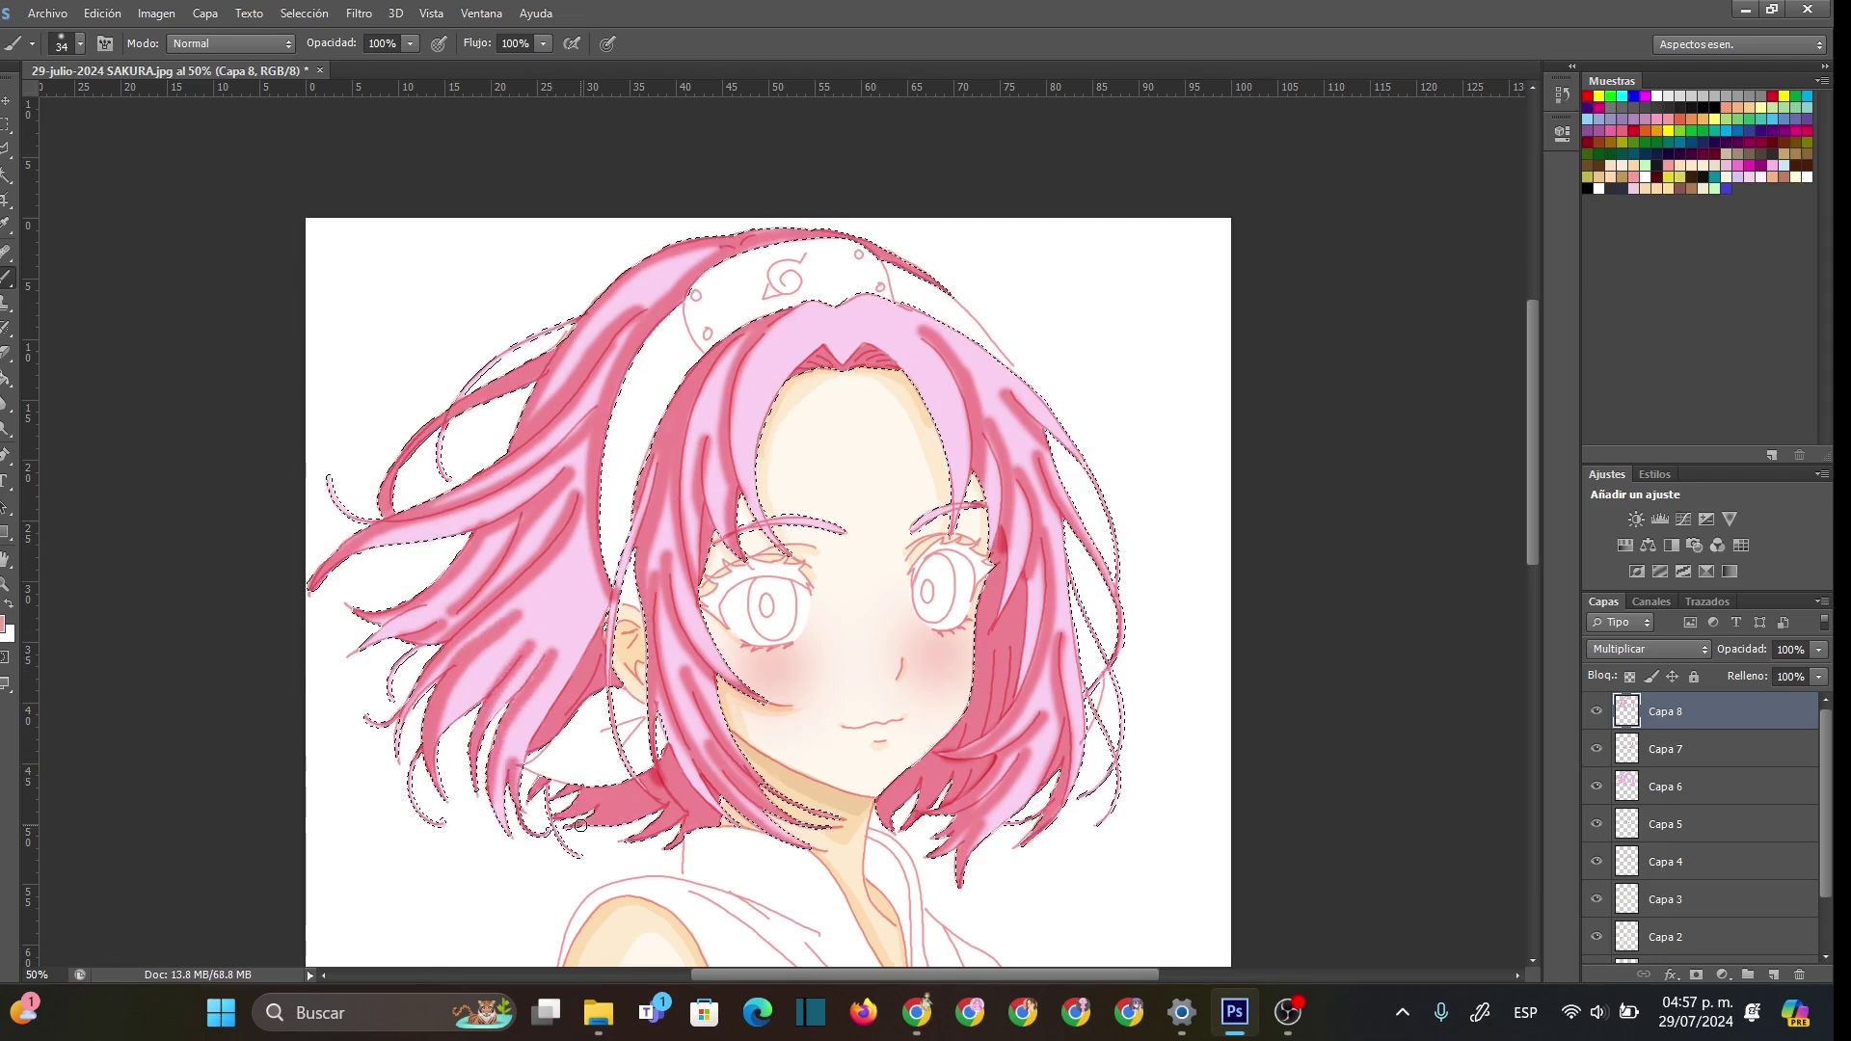
- Set the shading layer's opacity to 40% and shade the hair at the centre parting below the headband
click(1819, 650)
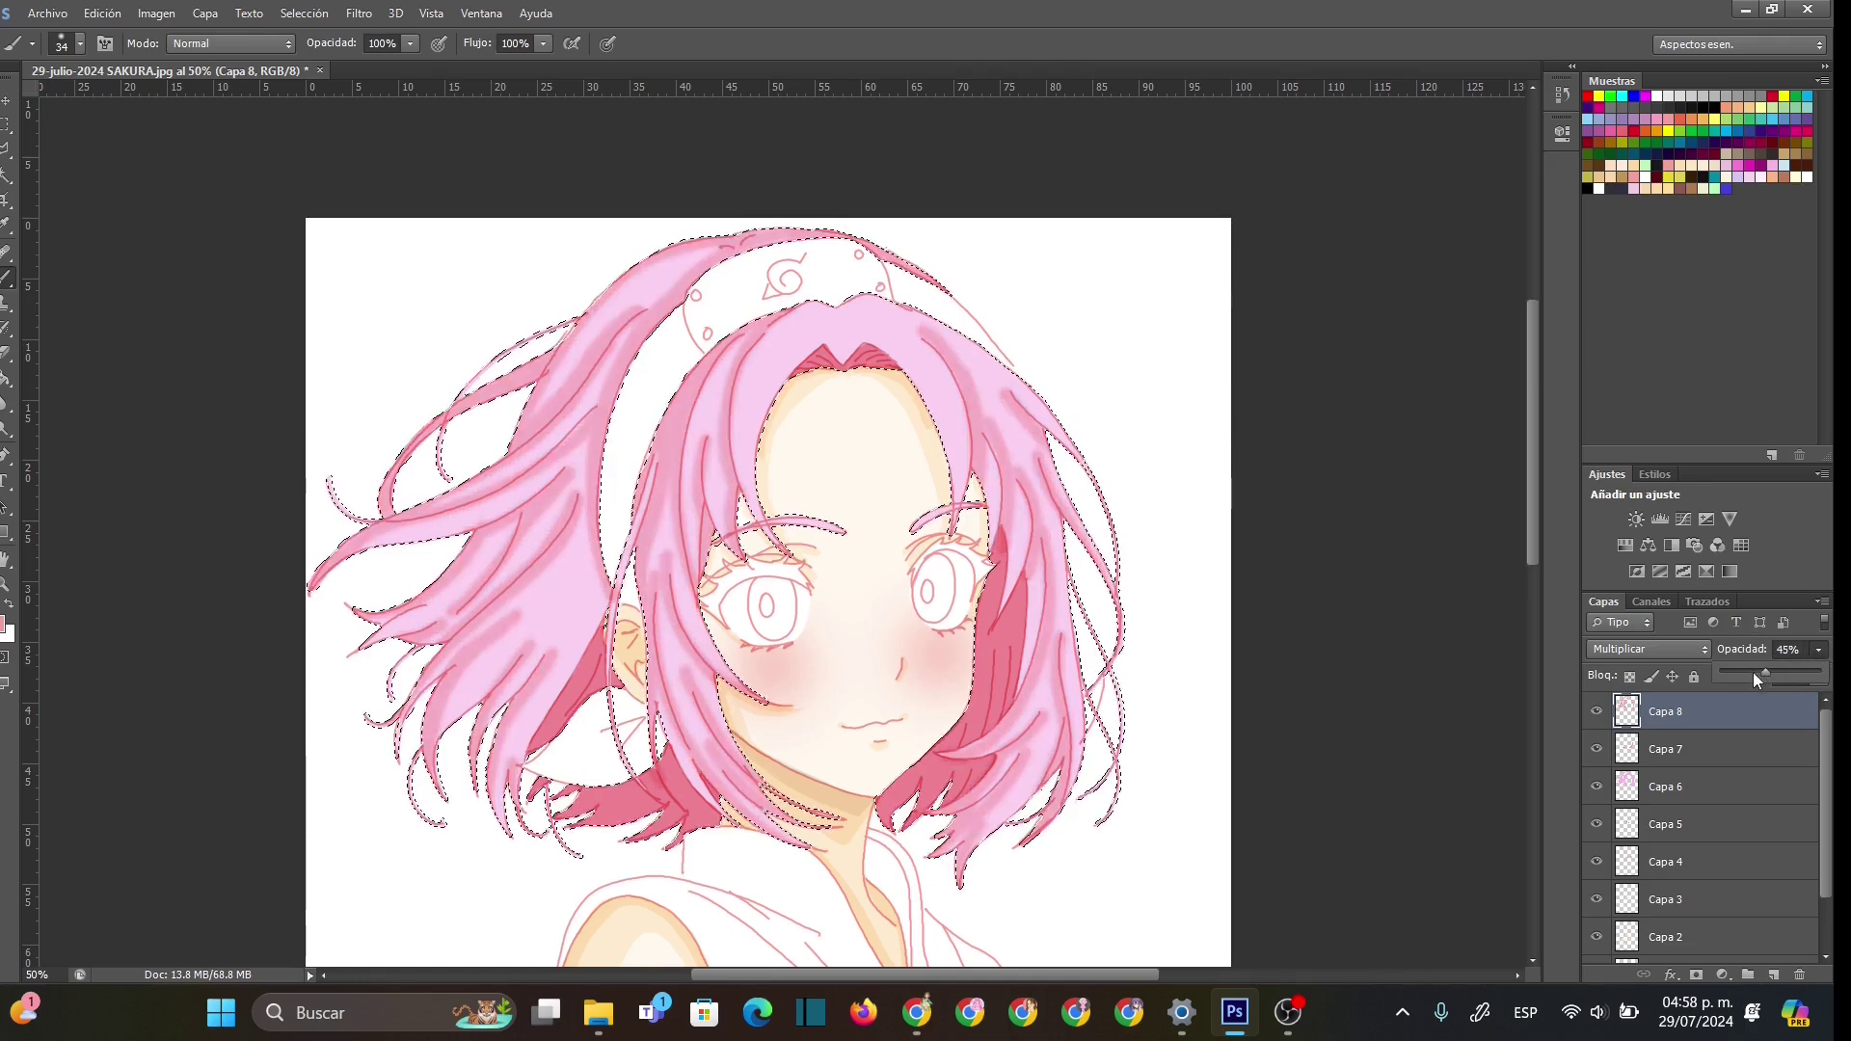
drag(1762, 671, 1760, 672)
click(830, 322)
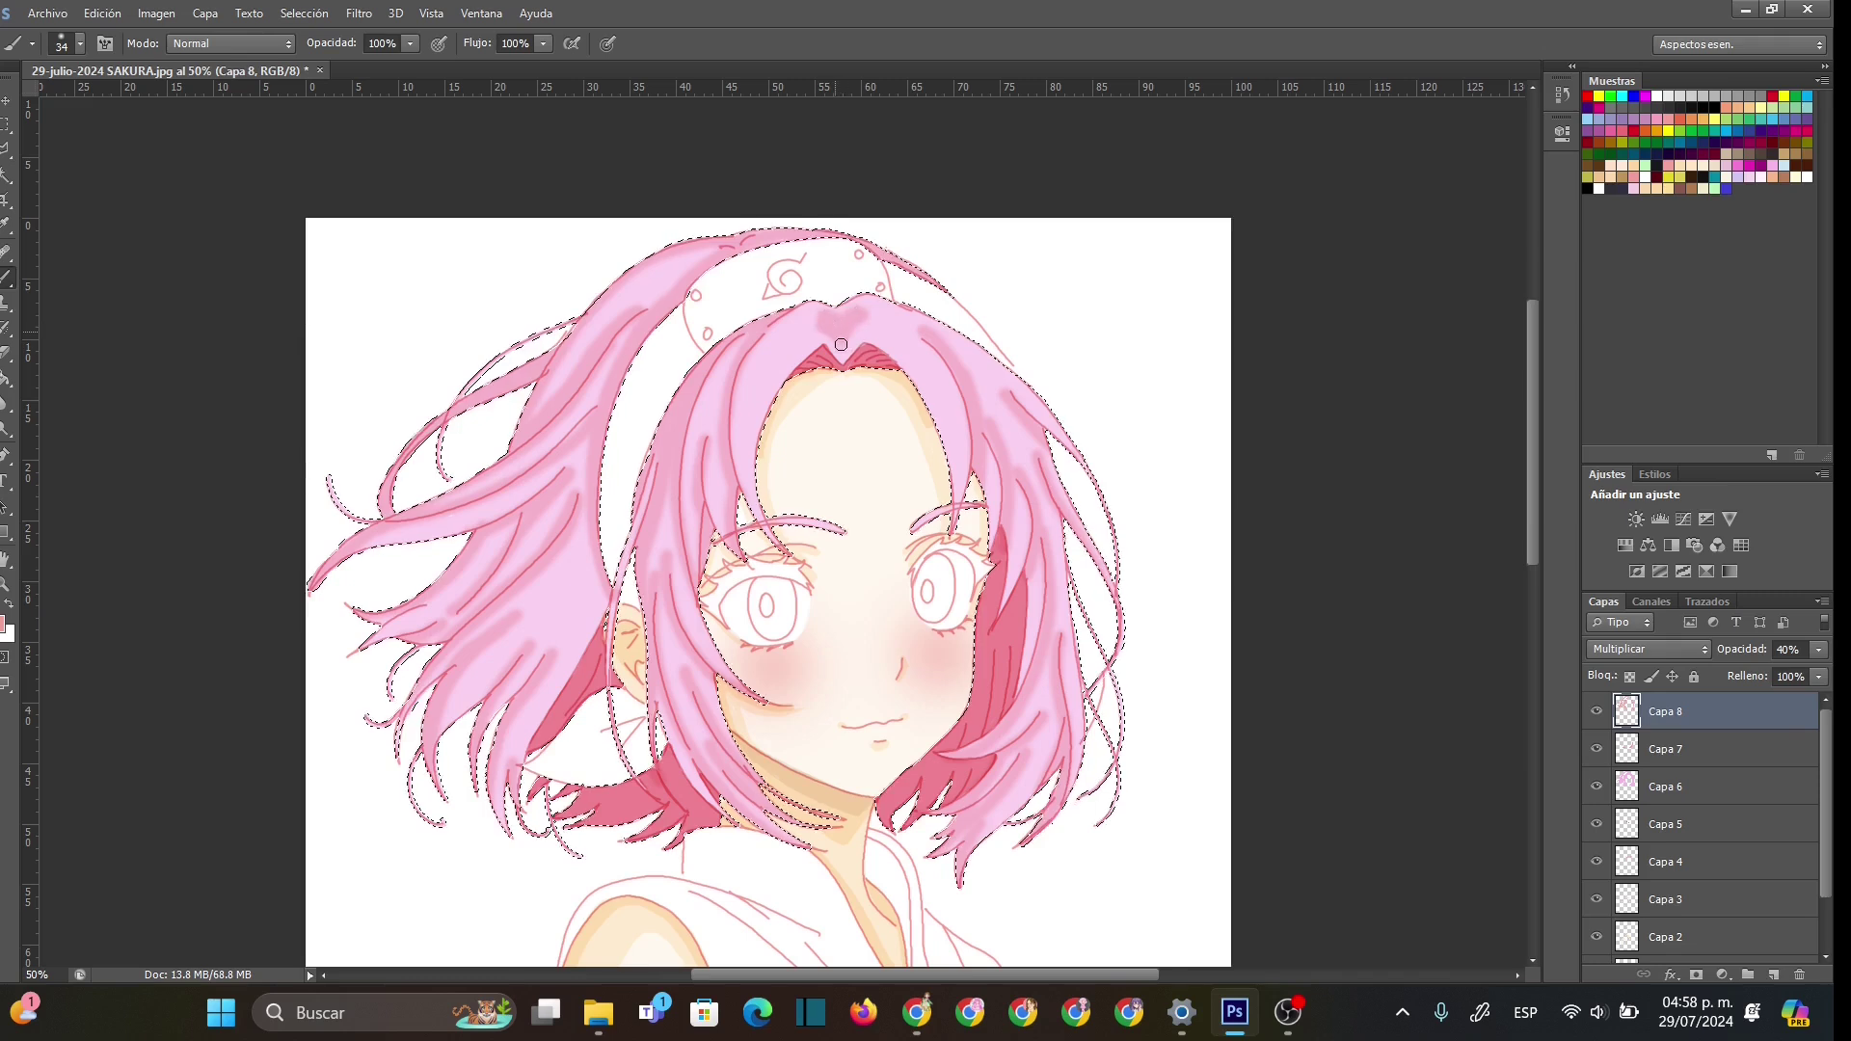
- Erase the excess shading at the centre parting with a 34 px eraser
click(8, 353)
right_click(831, 356)
drag(860, 408, 888, 407)
drag(821, 341, 843, 357)
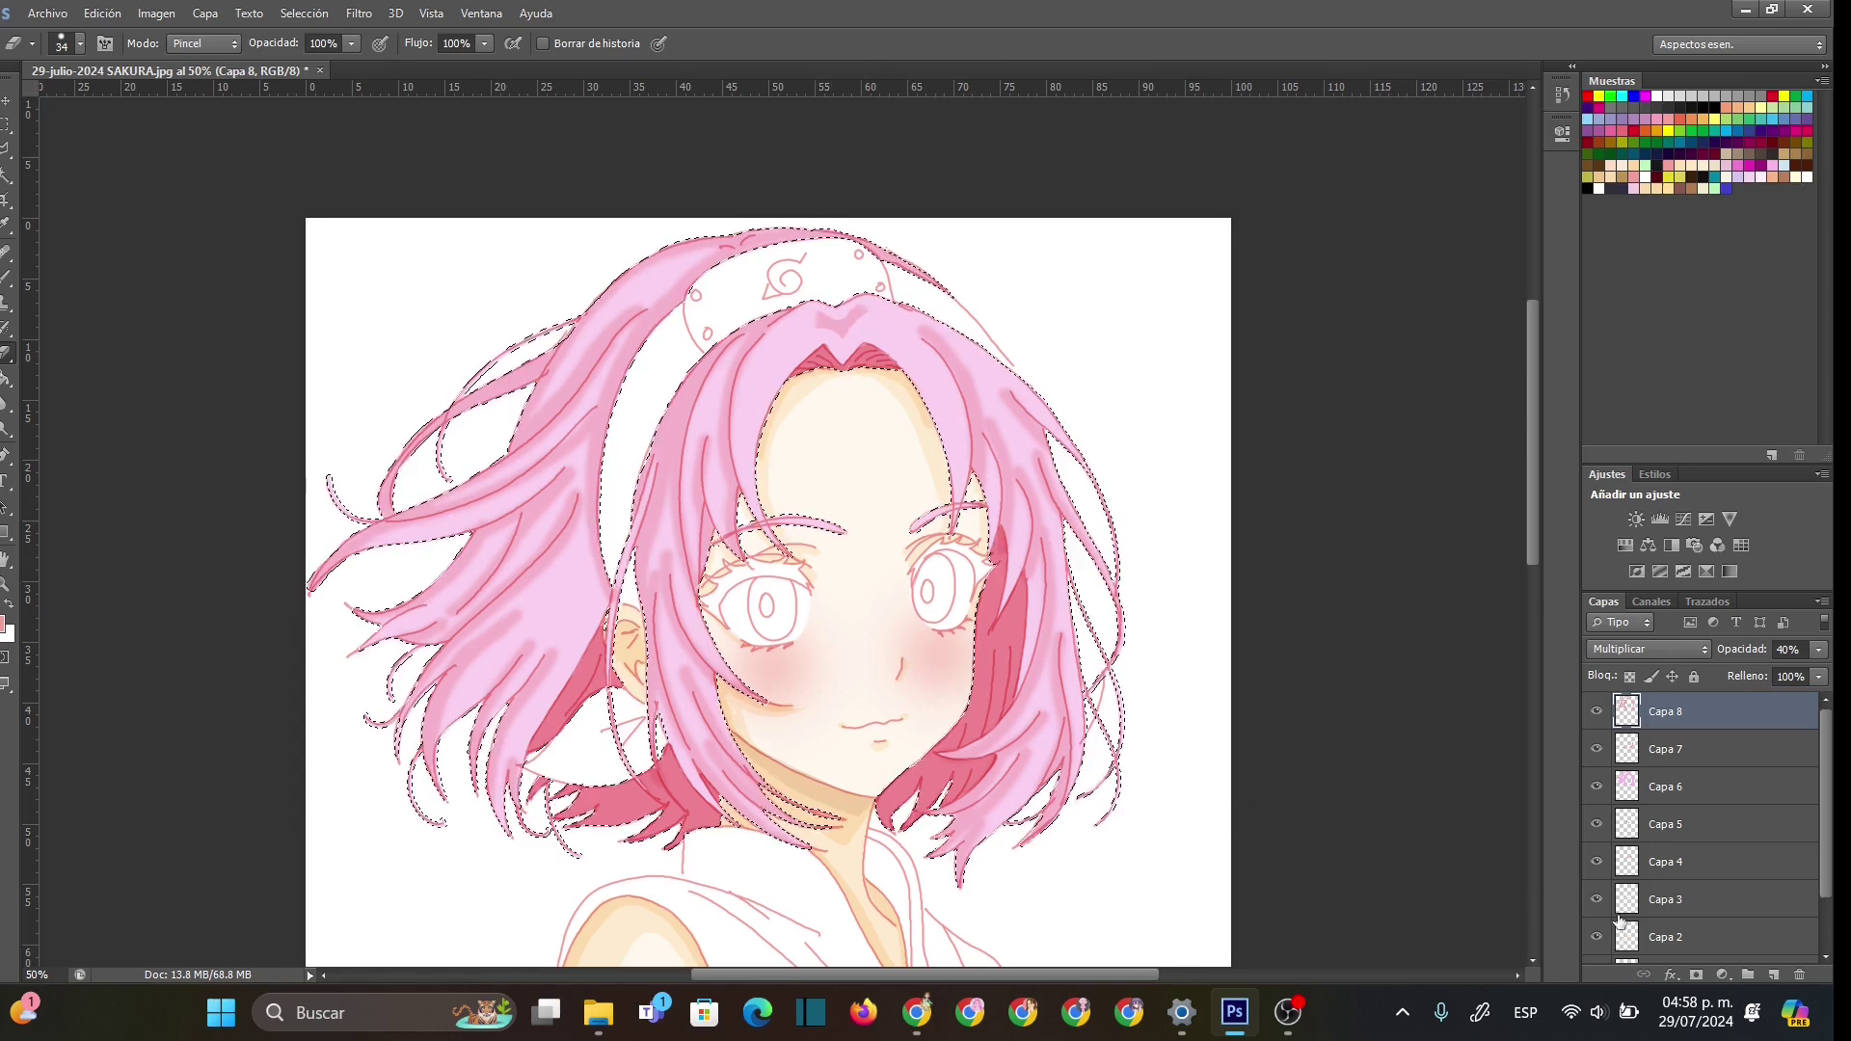
- Add a new layer above the hair shading and choose white as the foreground colour
click(1773, 975)
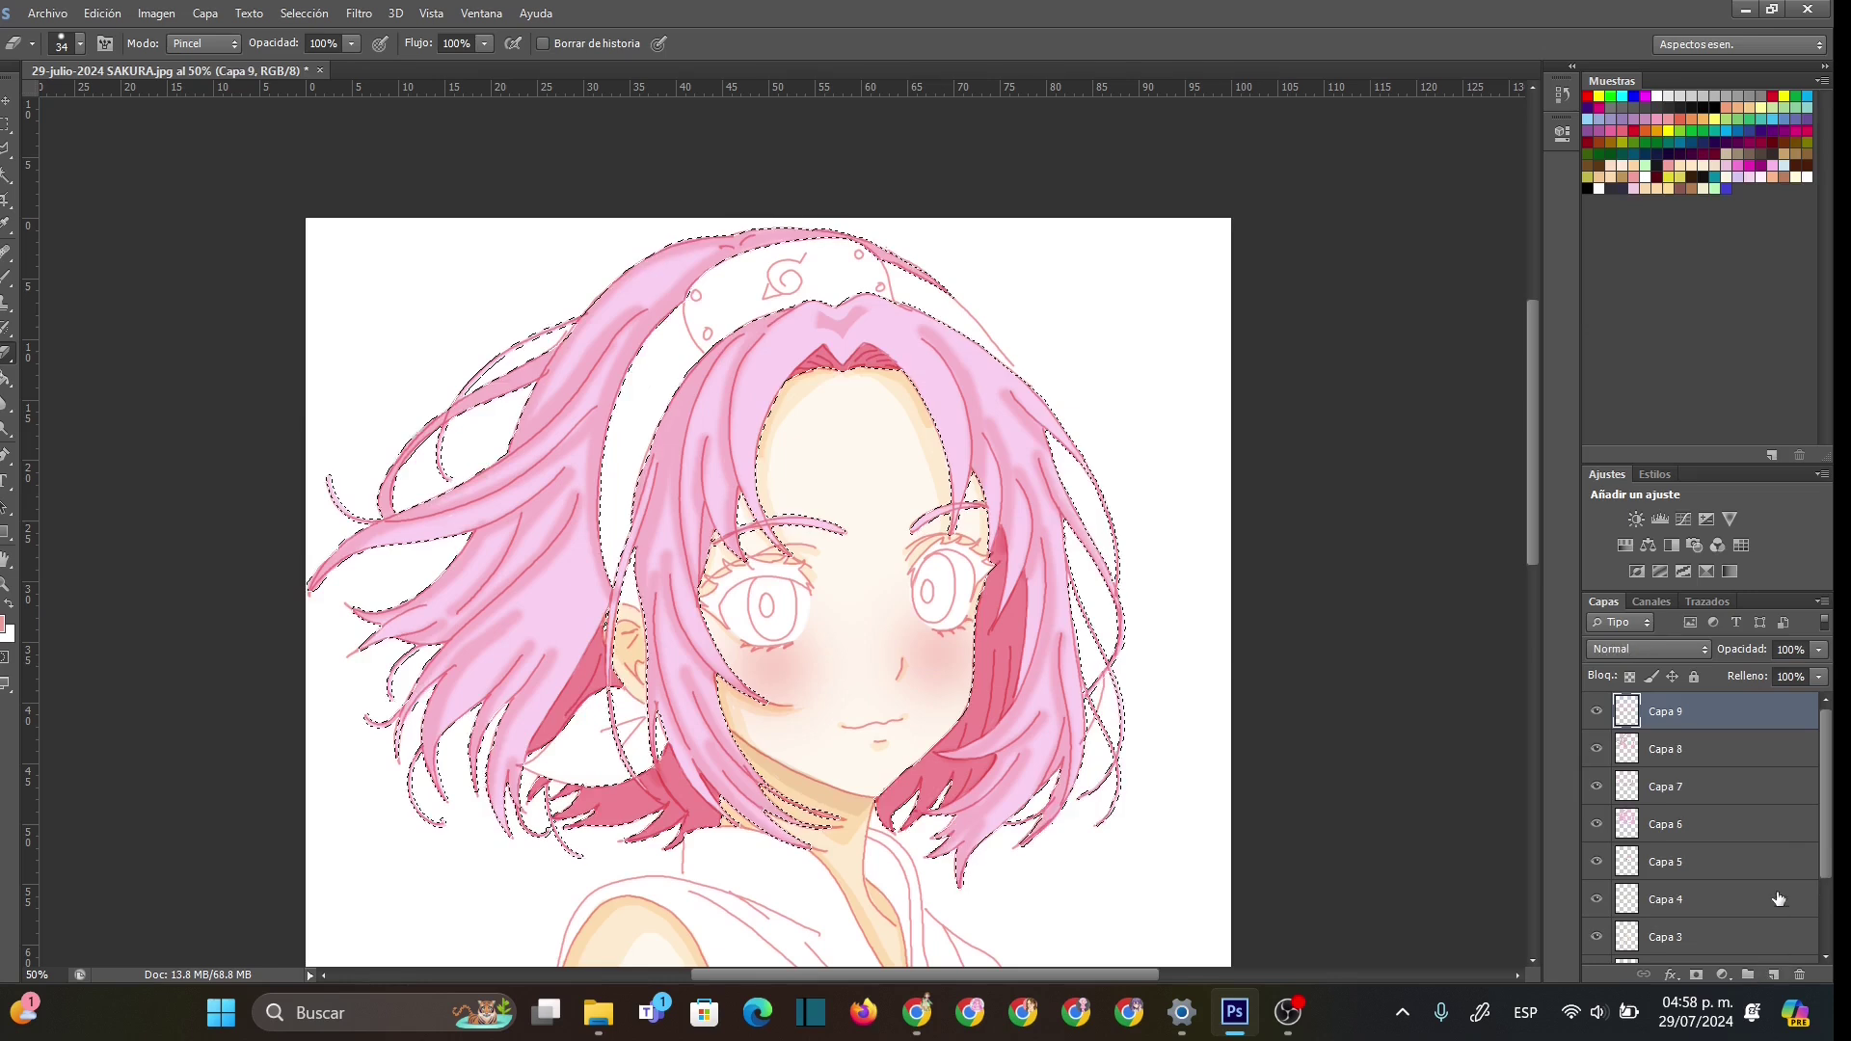
click(1661, 88)
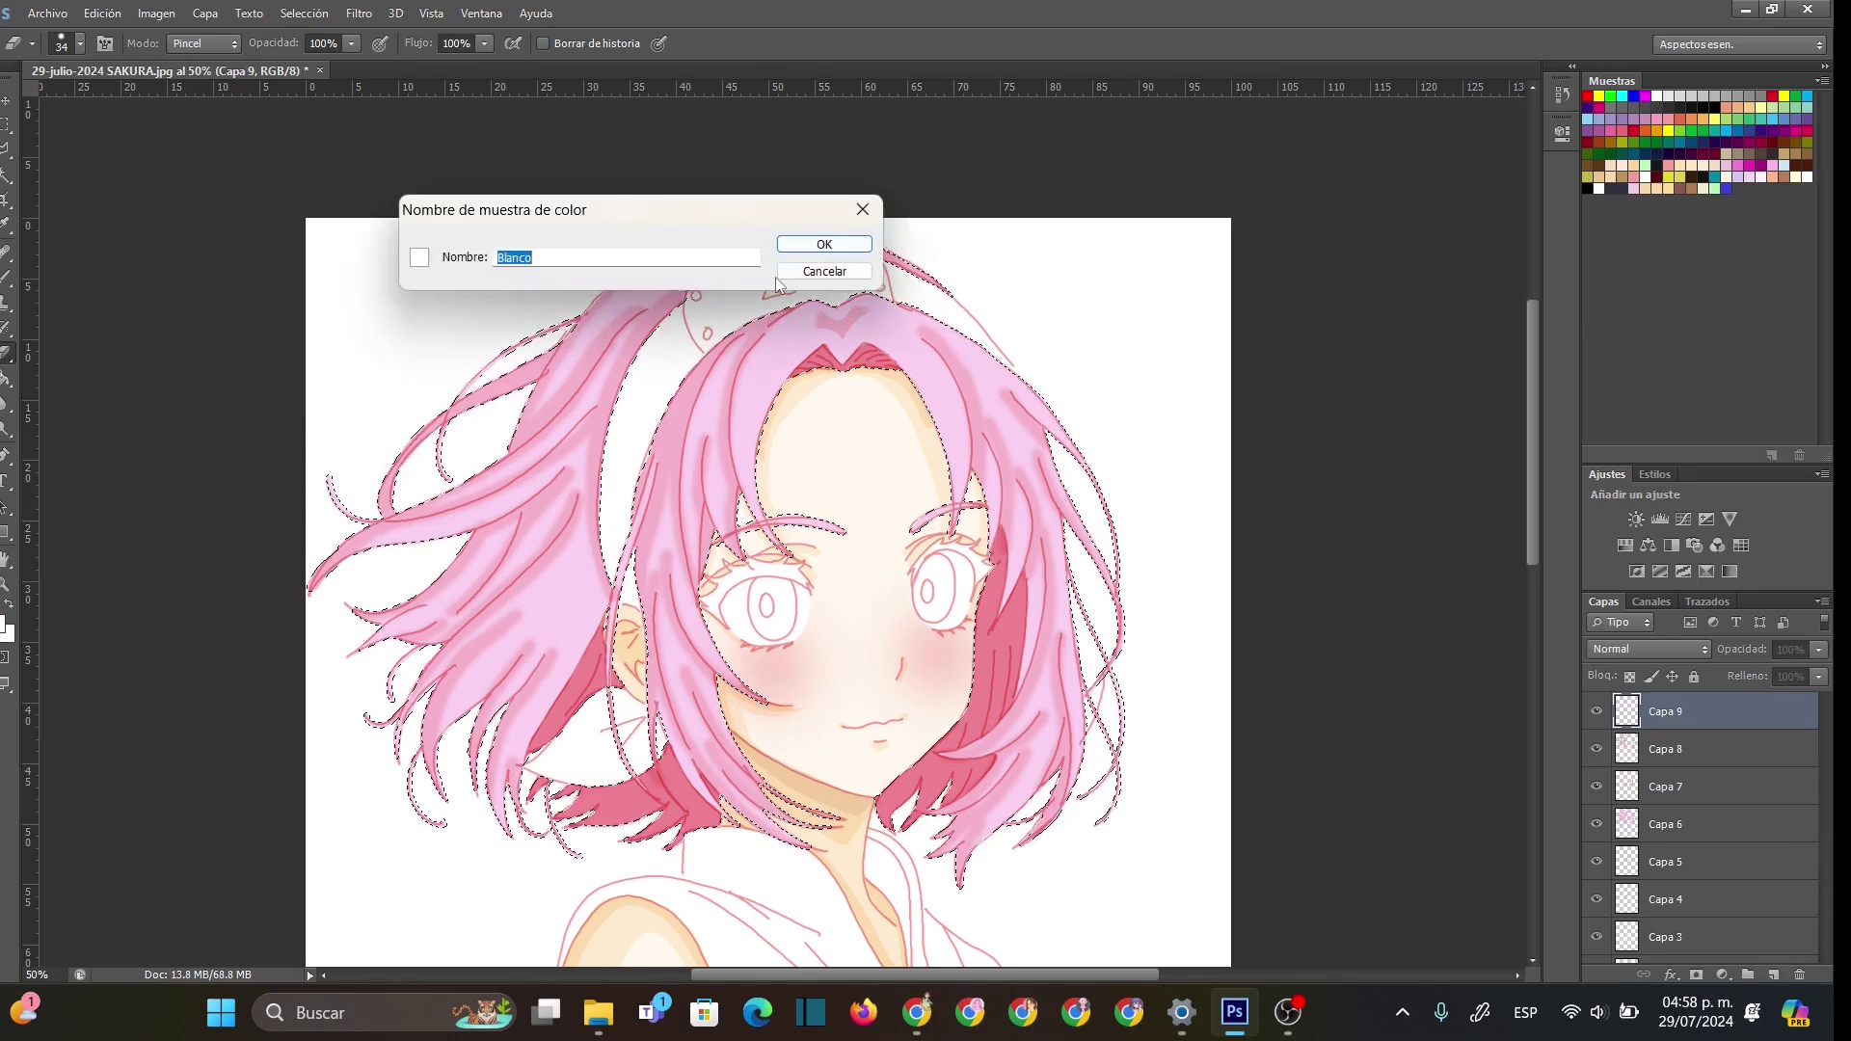
click(826, 250)
- Paint white highlights across the upper hair, the front locks and the back hair with a 27 px soft brush
right_click(674, 405)
drag(722, 453, 706, 453)
click(705, 539)
key(Return)
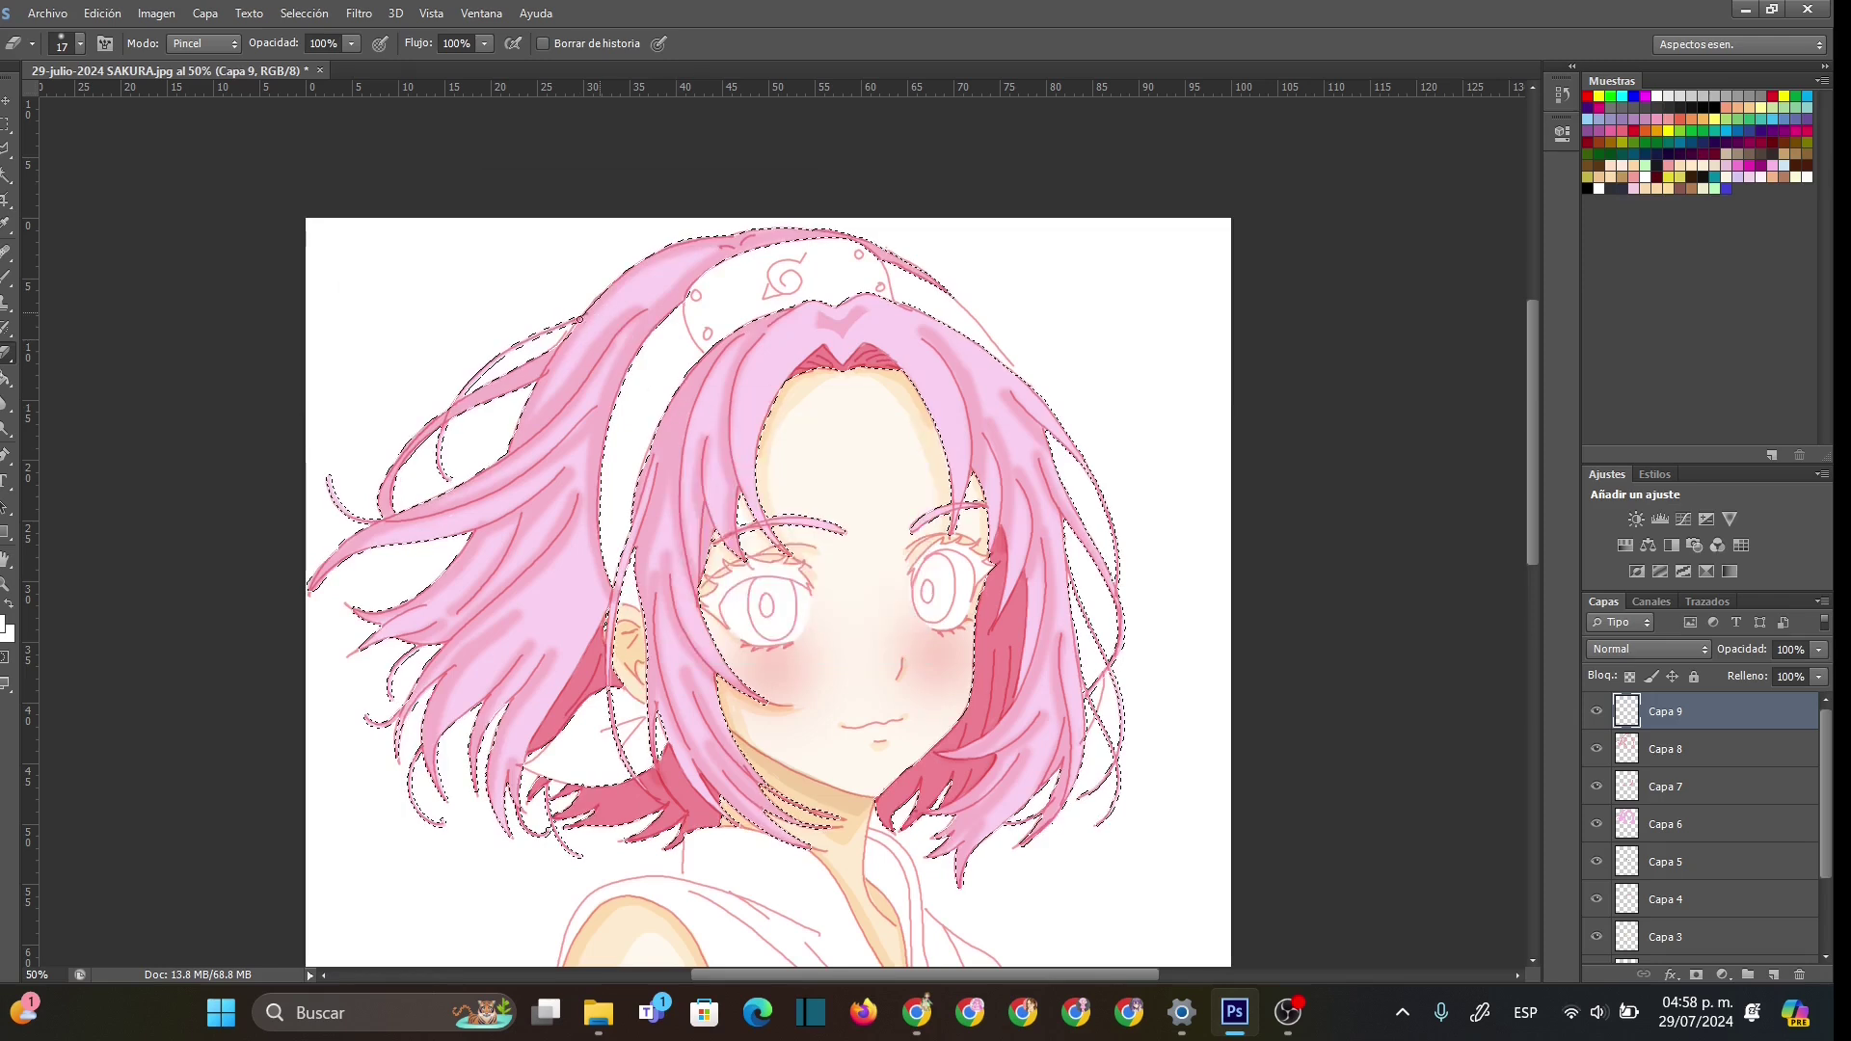
key(b)
right_click(662, 374)
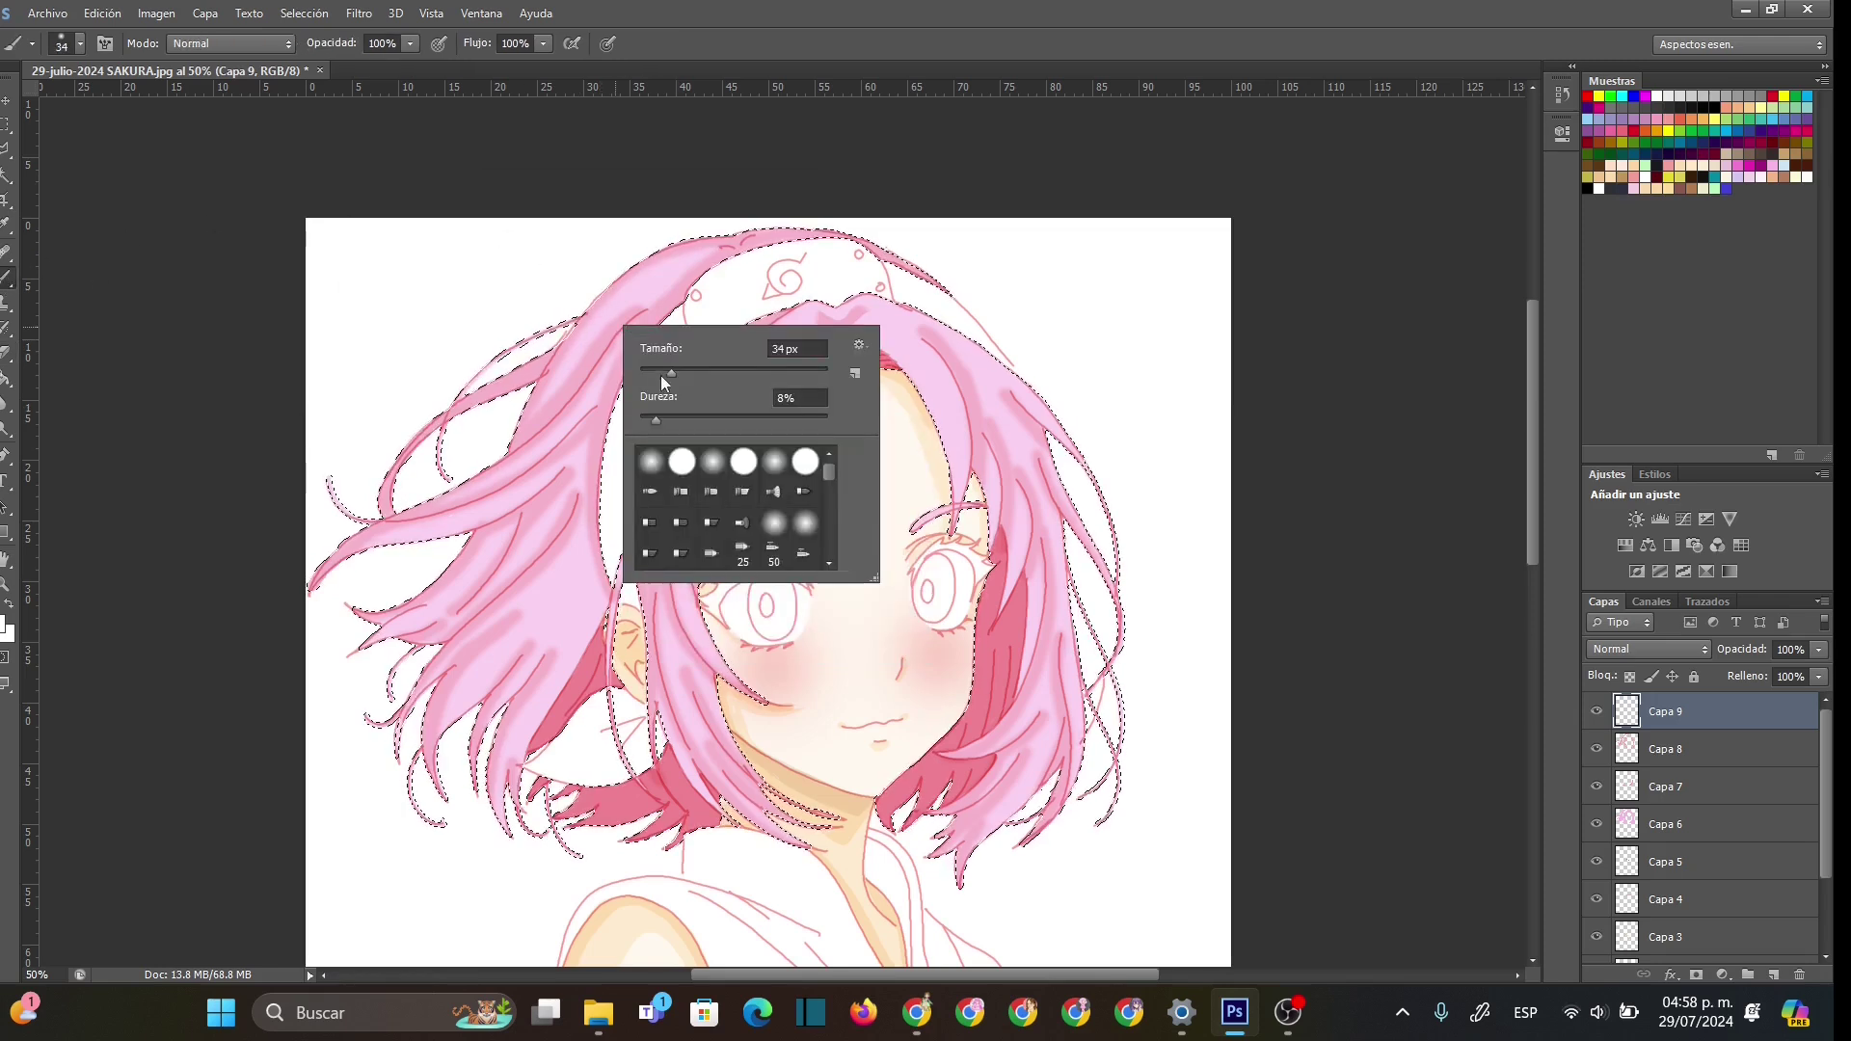
text(27)
key(Return)
mouse_move(578, 345)
mouse_down()
mouse_move(613, 323)
mouse_move(616, 359)
mouse_move(632, 336)
mouse_up()
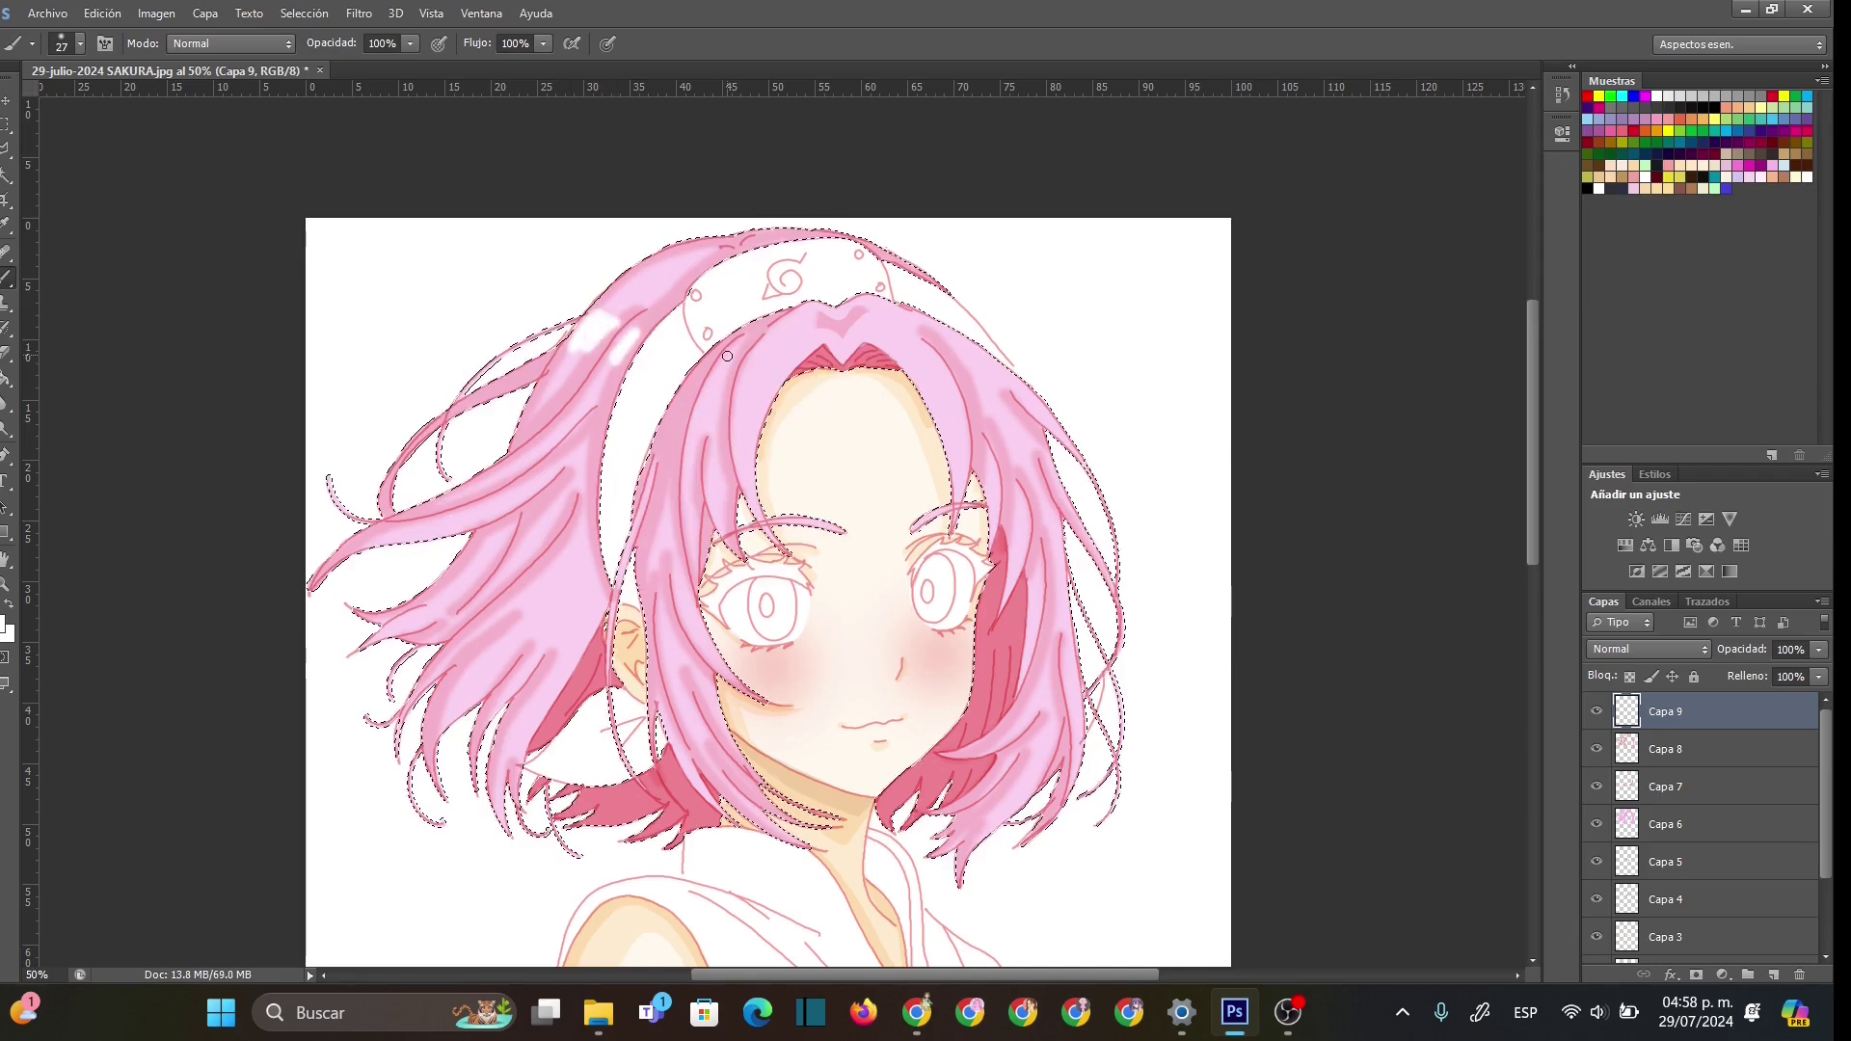
drag(760, 360, 783, 382)
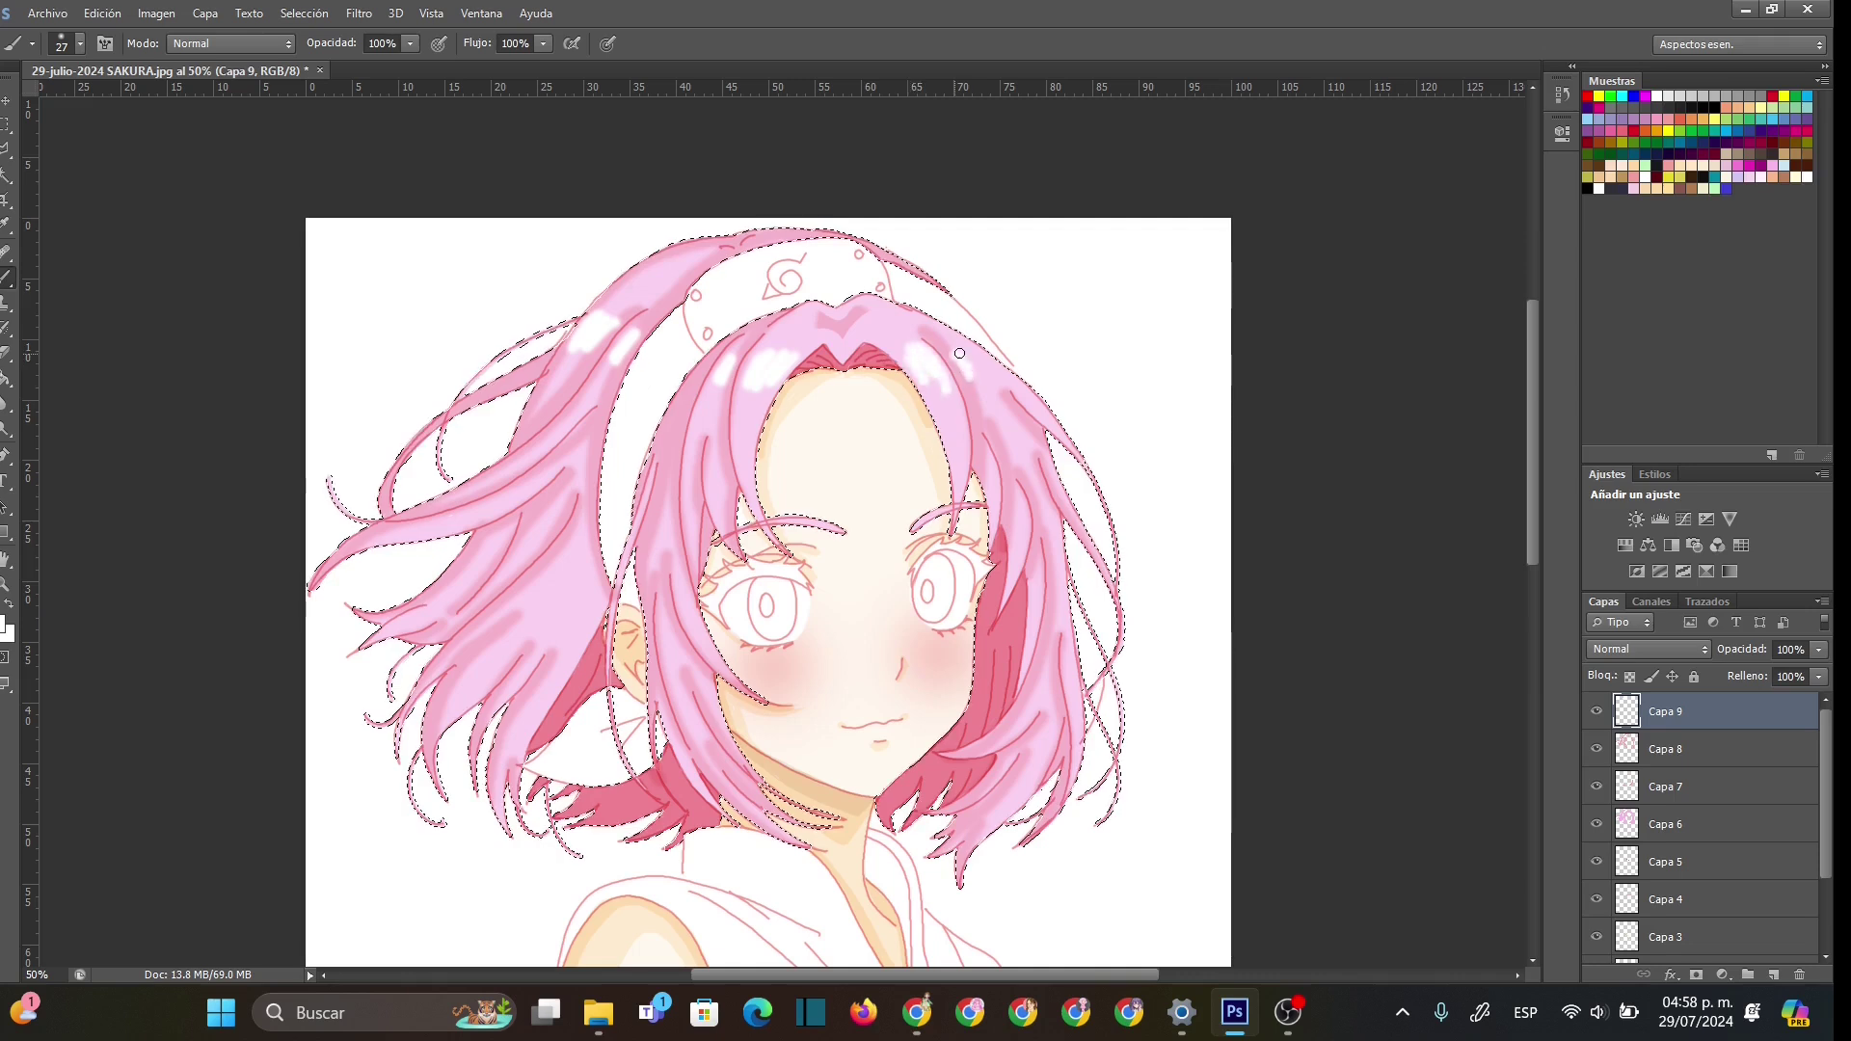
drag(435, 505, 456, 502)
mouse_move(446, 580)
mouse_down()
mouse_move(531, 628)
mouse_move(509, 604)
mouse_move(494, 617)
mouse_move(529, 608)
mouse_move(540, 648)
mouse_up()
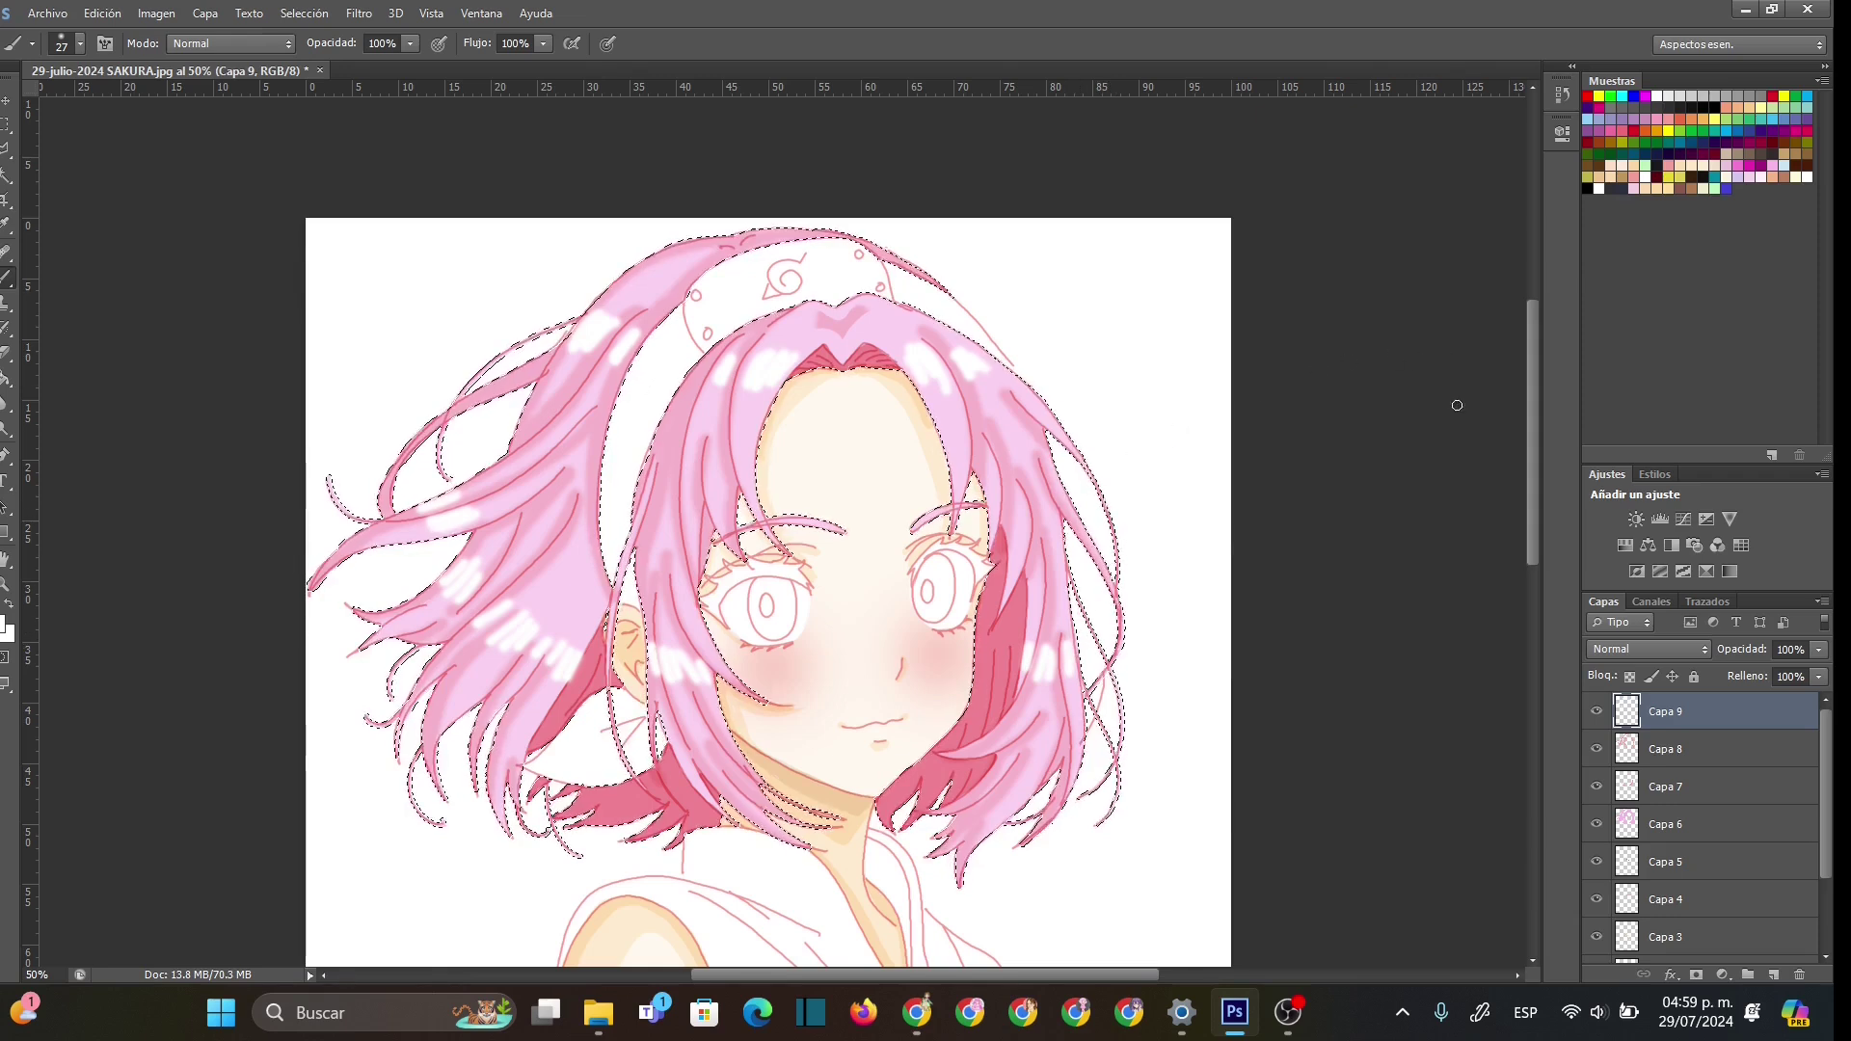
- Trim the white highlights with a 17 px eraser and set the highlight layer's opacity to 43%
click(9, 350)
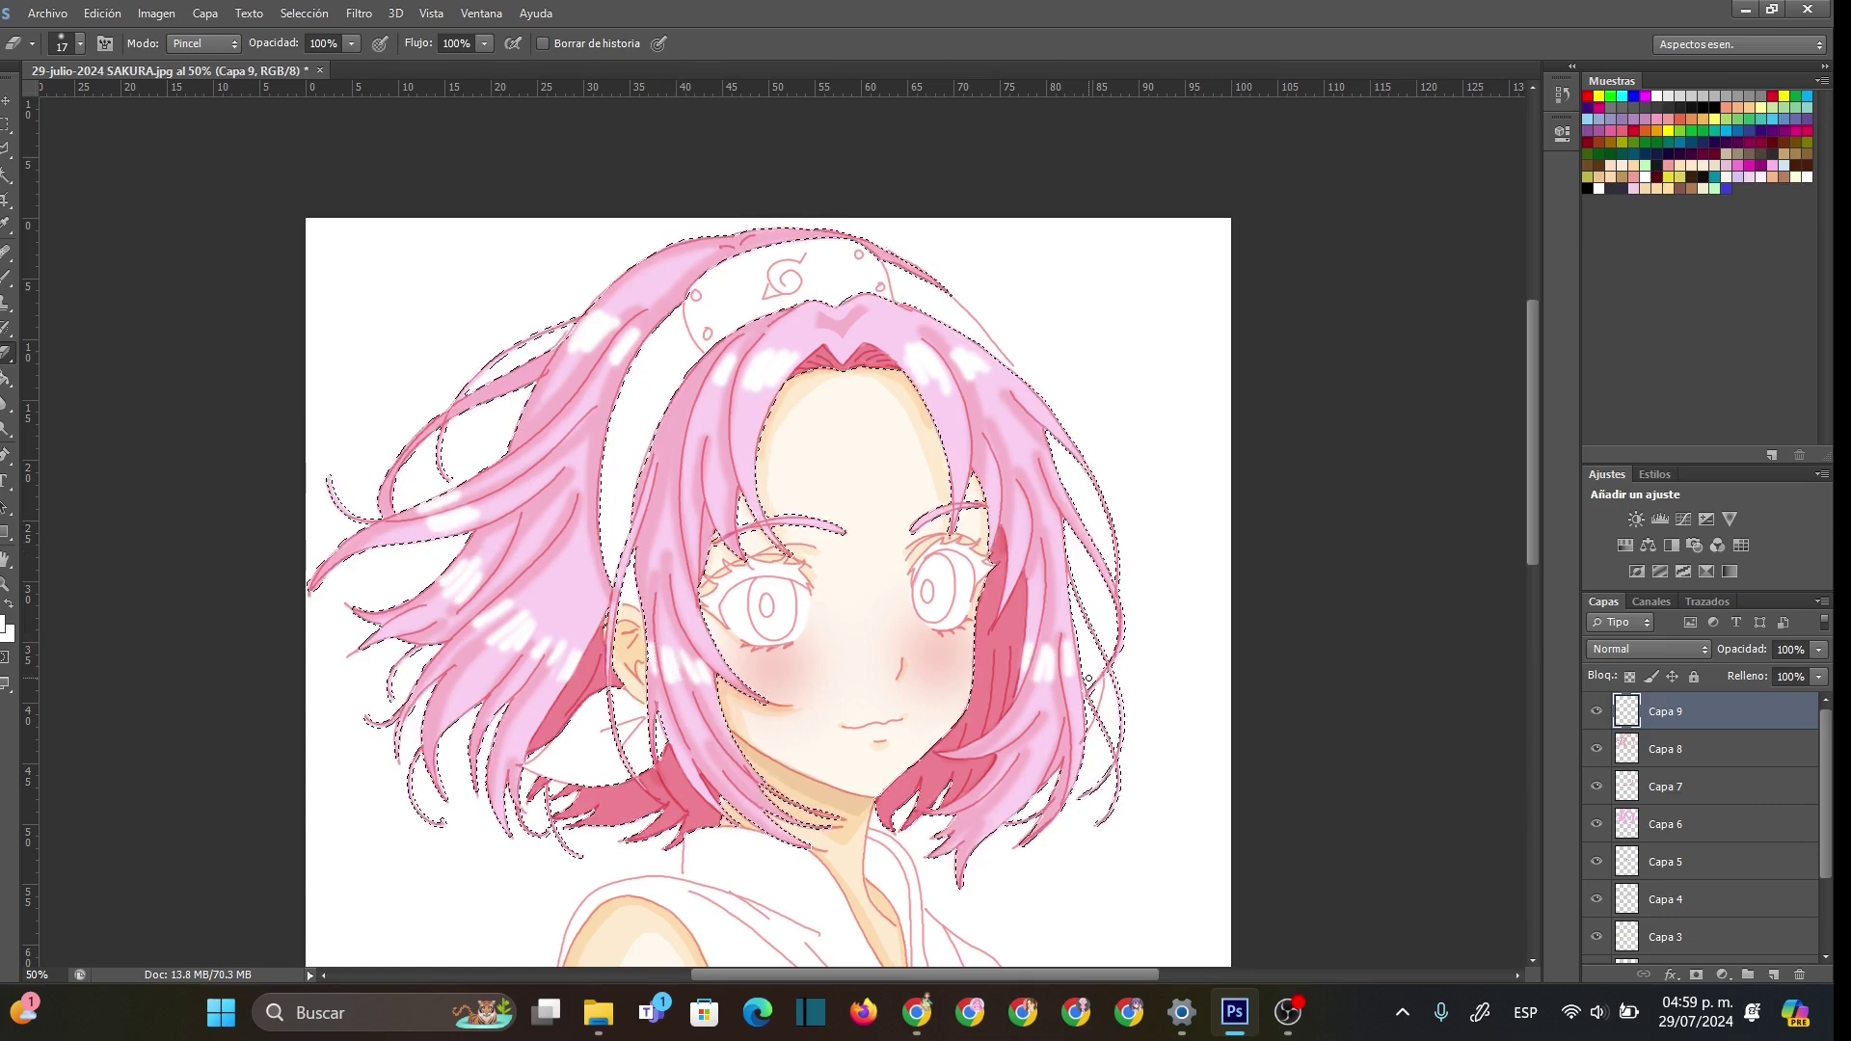
click(1819, 651)
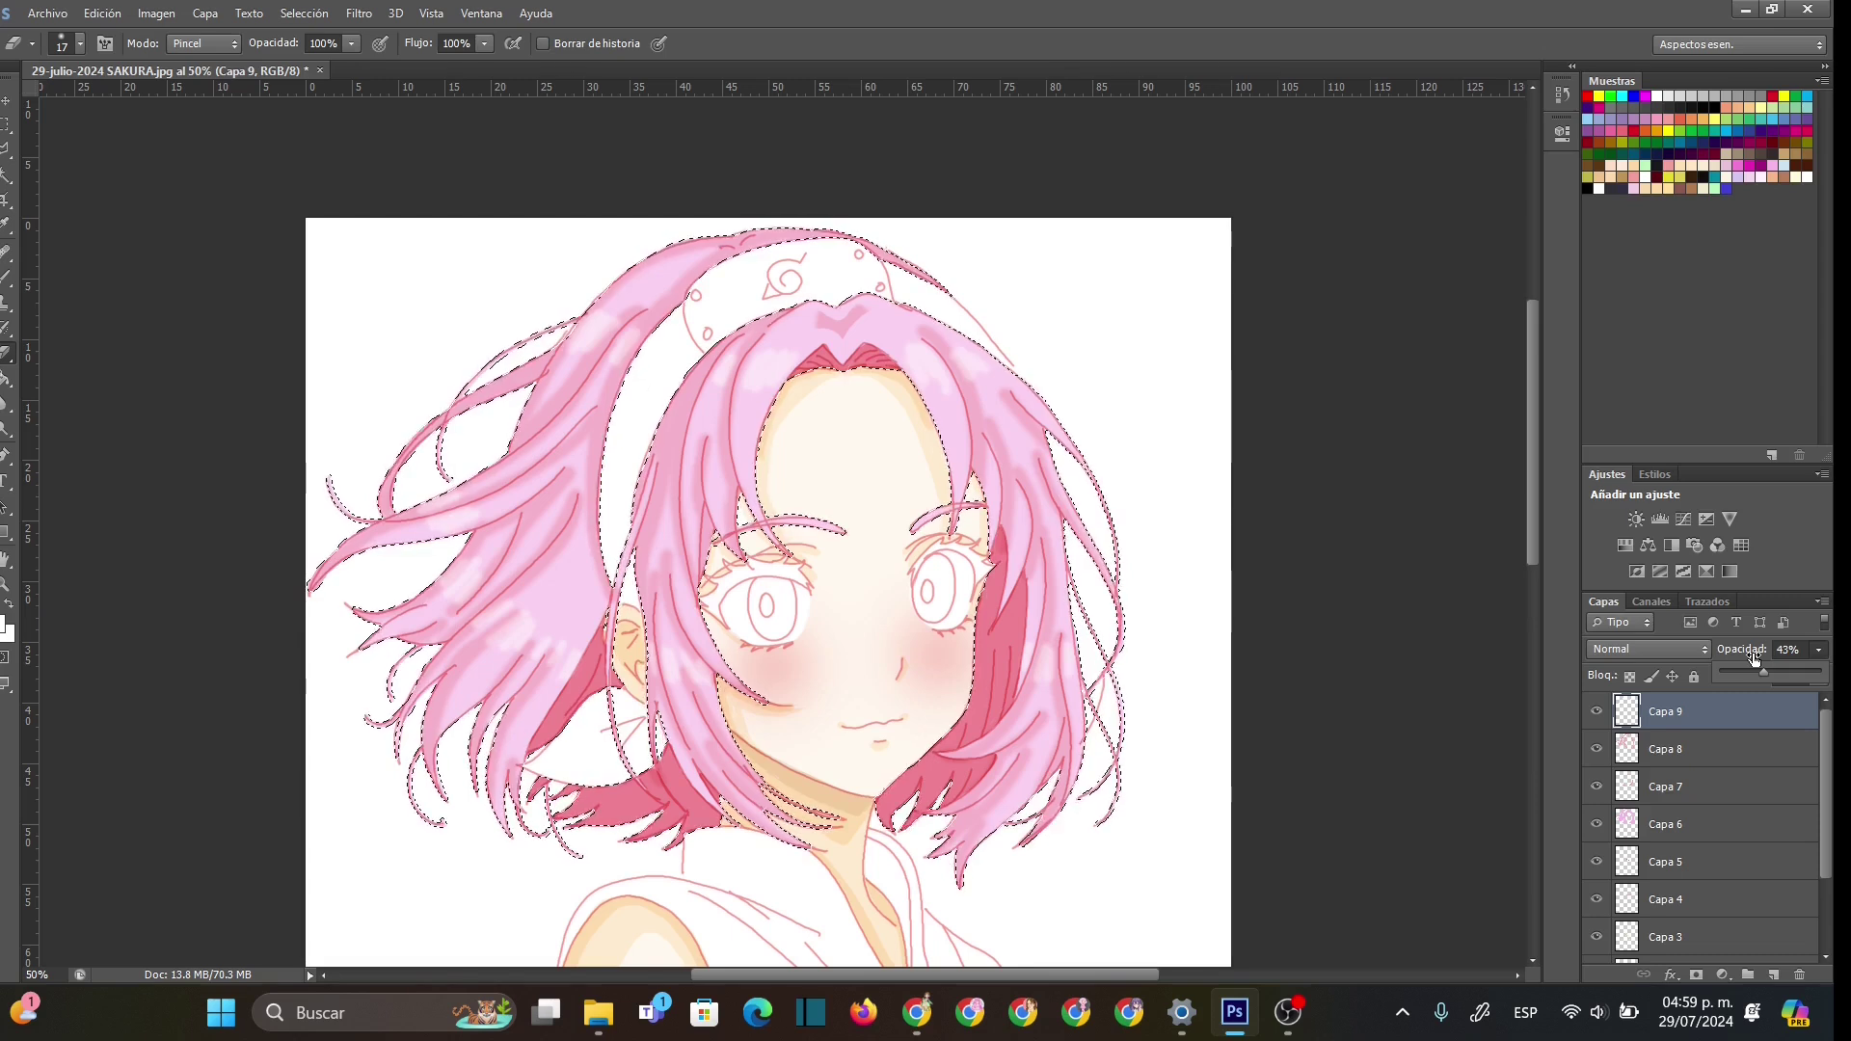
- Add a new layer above the highlights, set its blend mode to Multiply and choose crimson red as the foreground colour
click(1772, 975)
click(1696, 654)
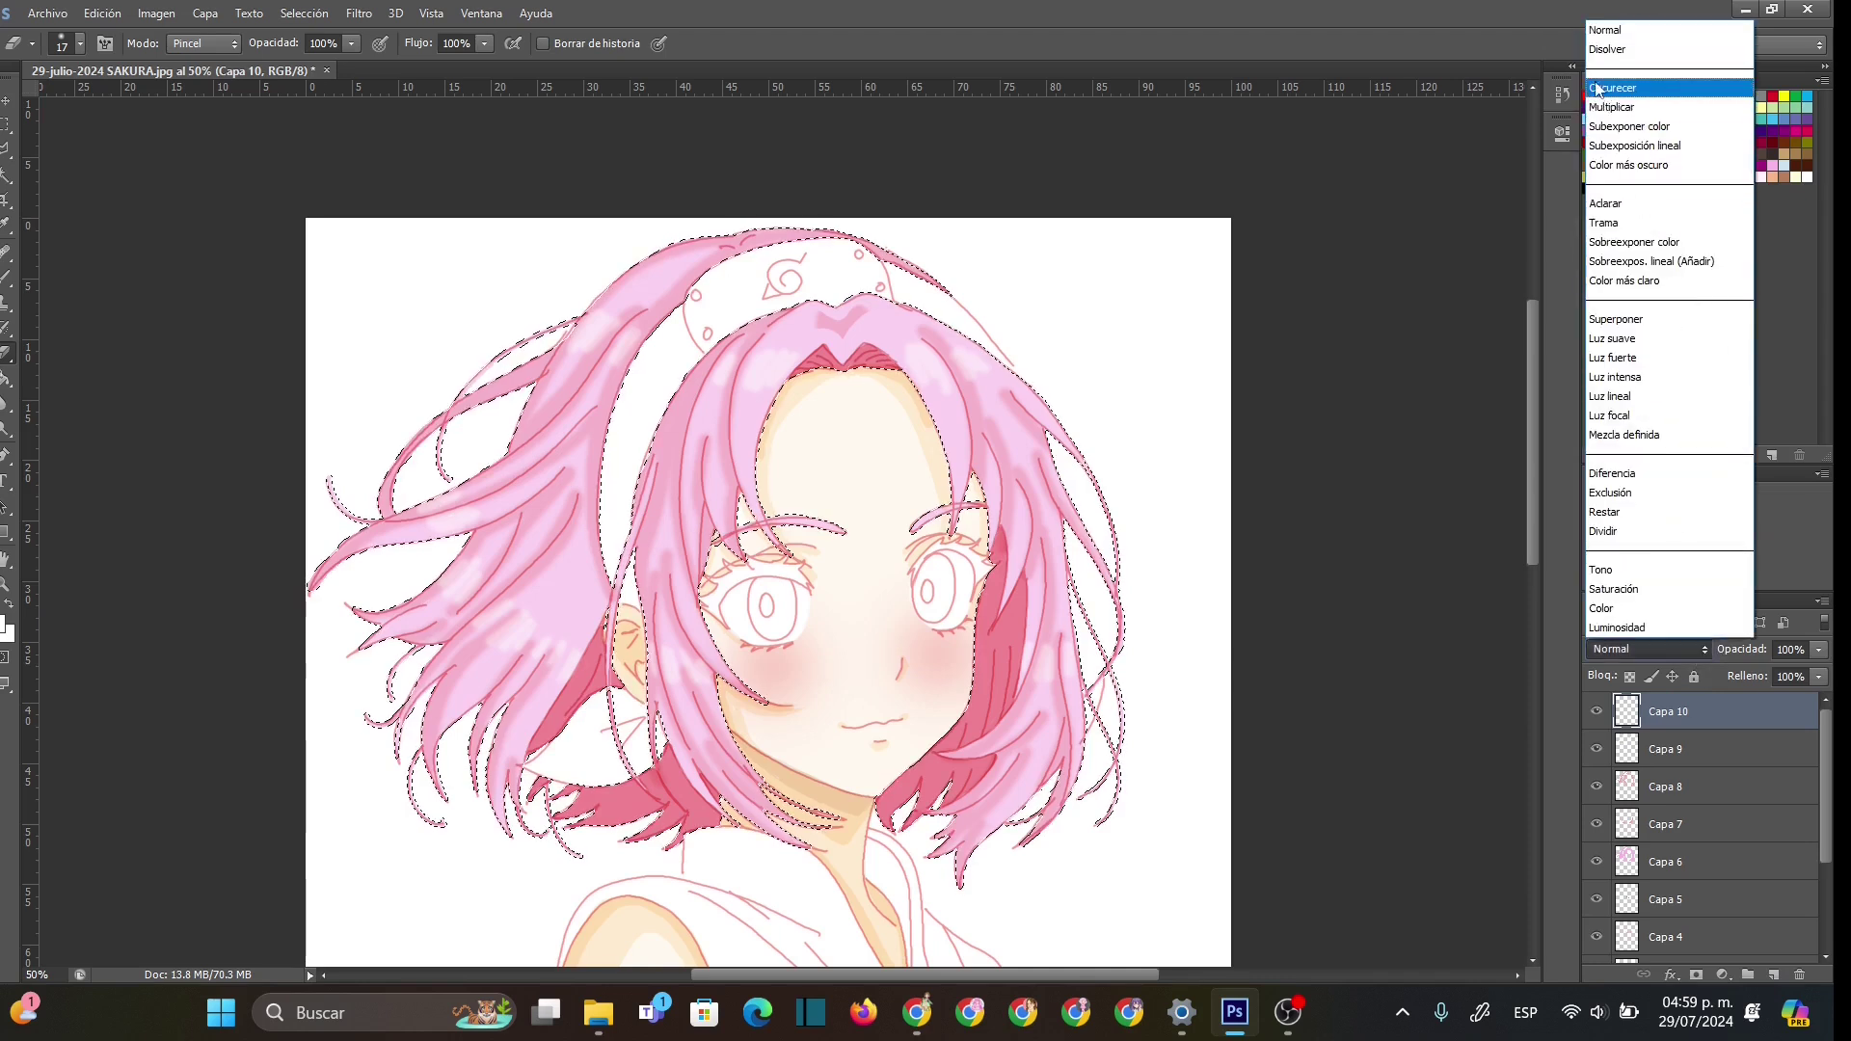
click(1625, 112)
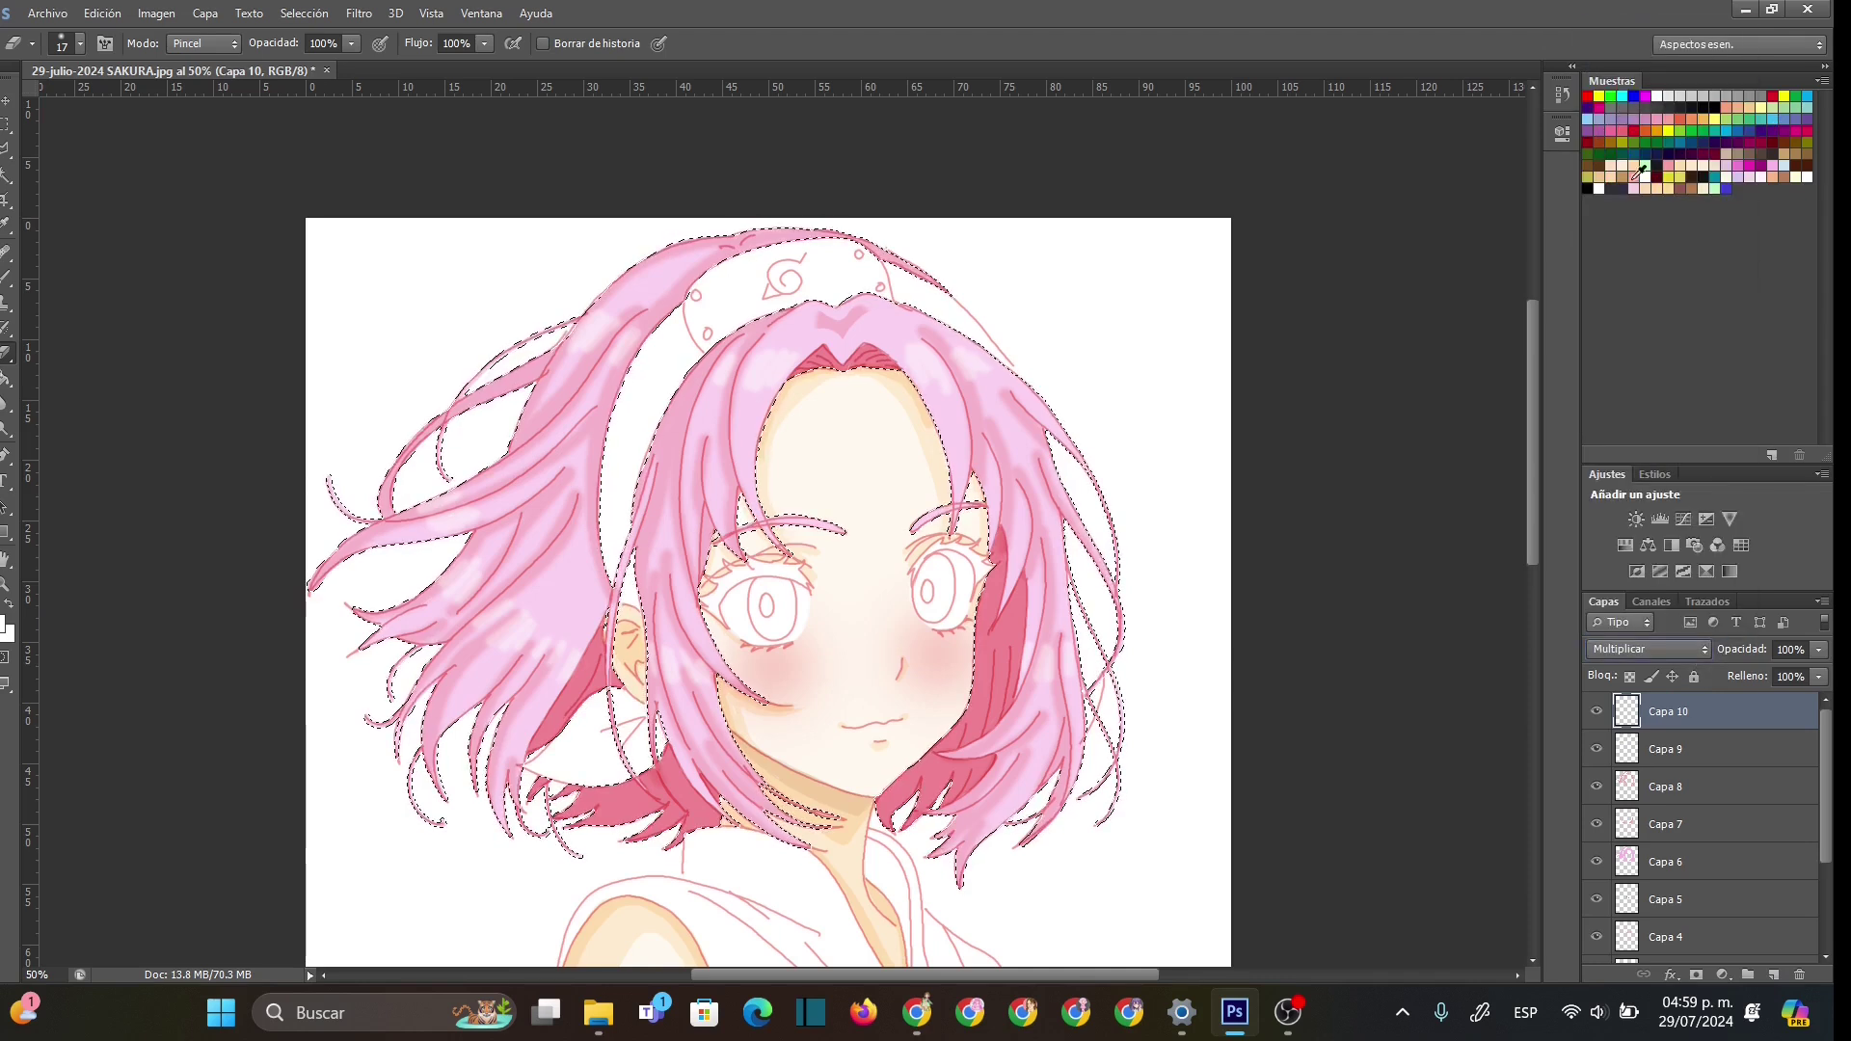
double_click(1633, 130)
click(819, 249)
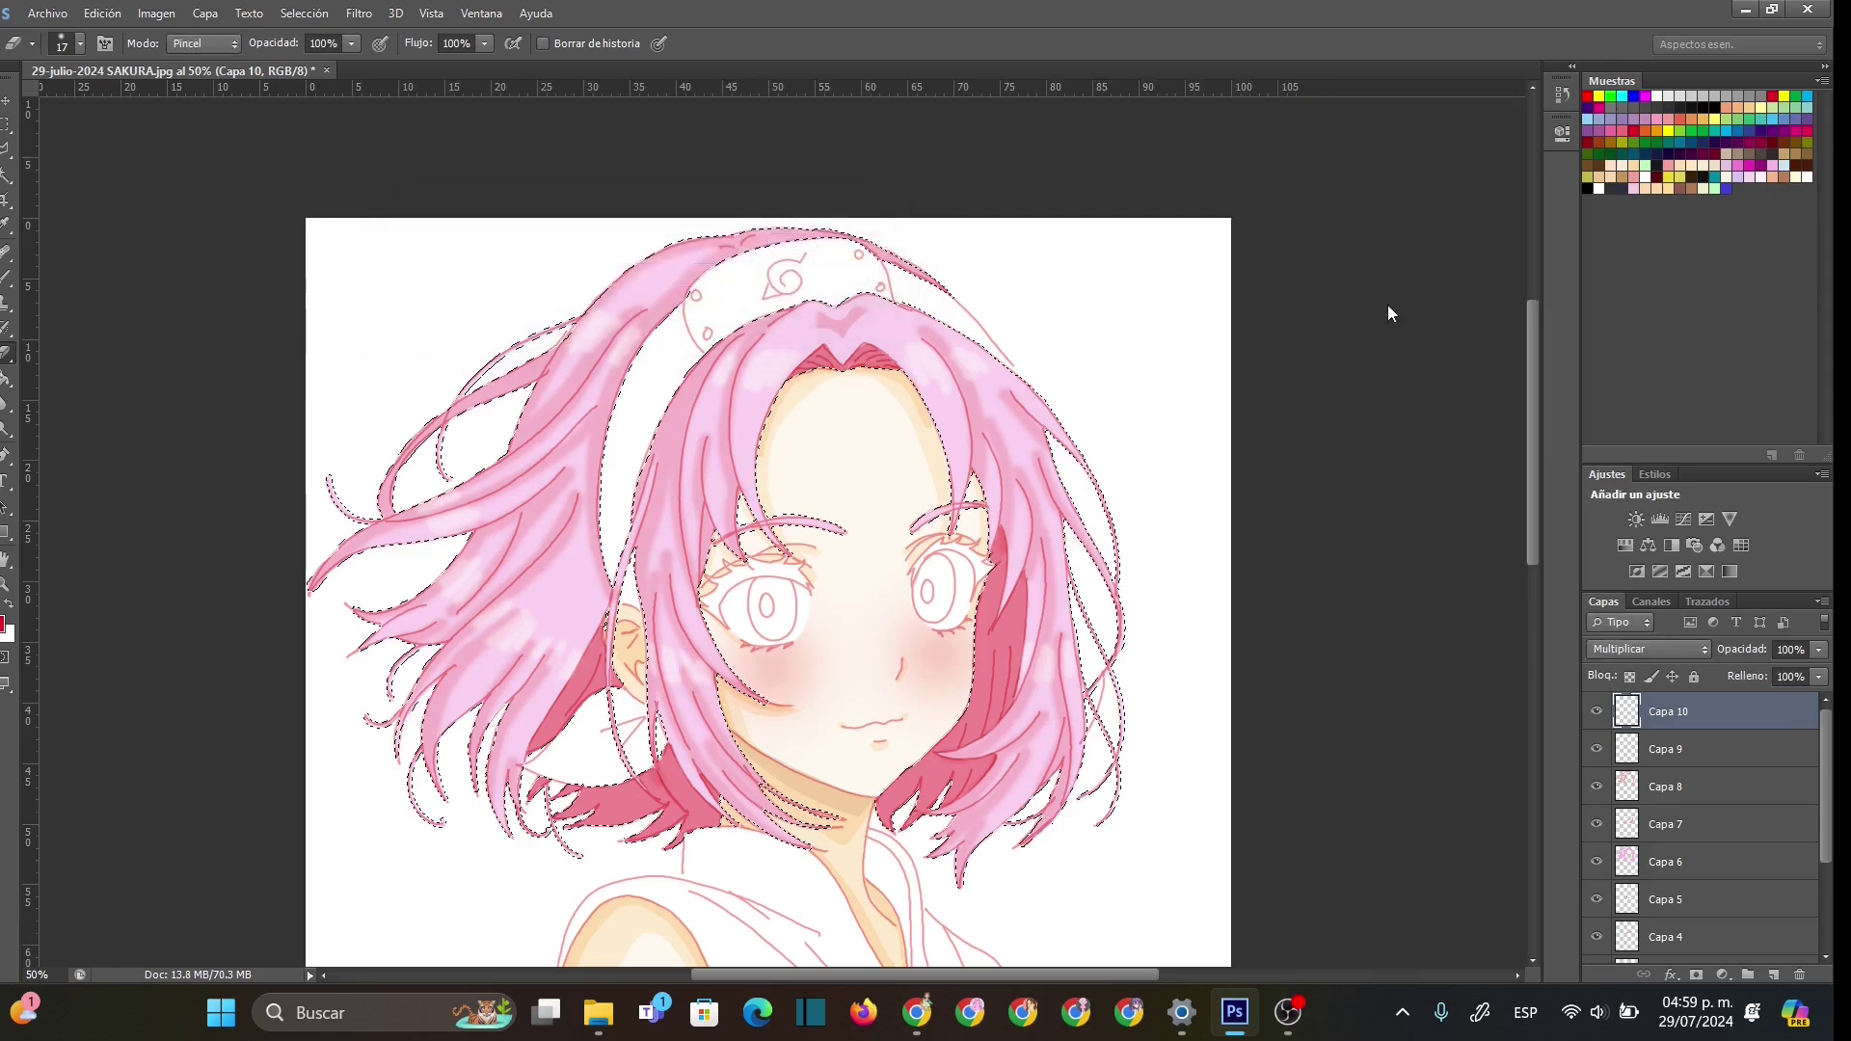
- Deselect the hair and paint the main body of the vest crimson red with a 77 px hard brush
drag(1535, 428, 1531, 490)
key(ctrl+d)
drag(1530, 488, 1535, 596)
click(6, 277)
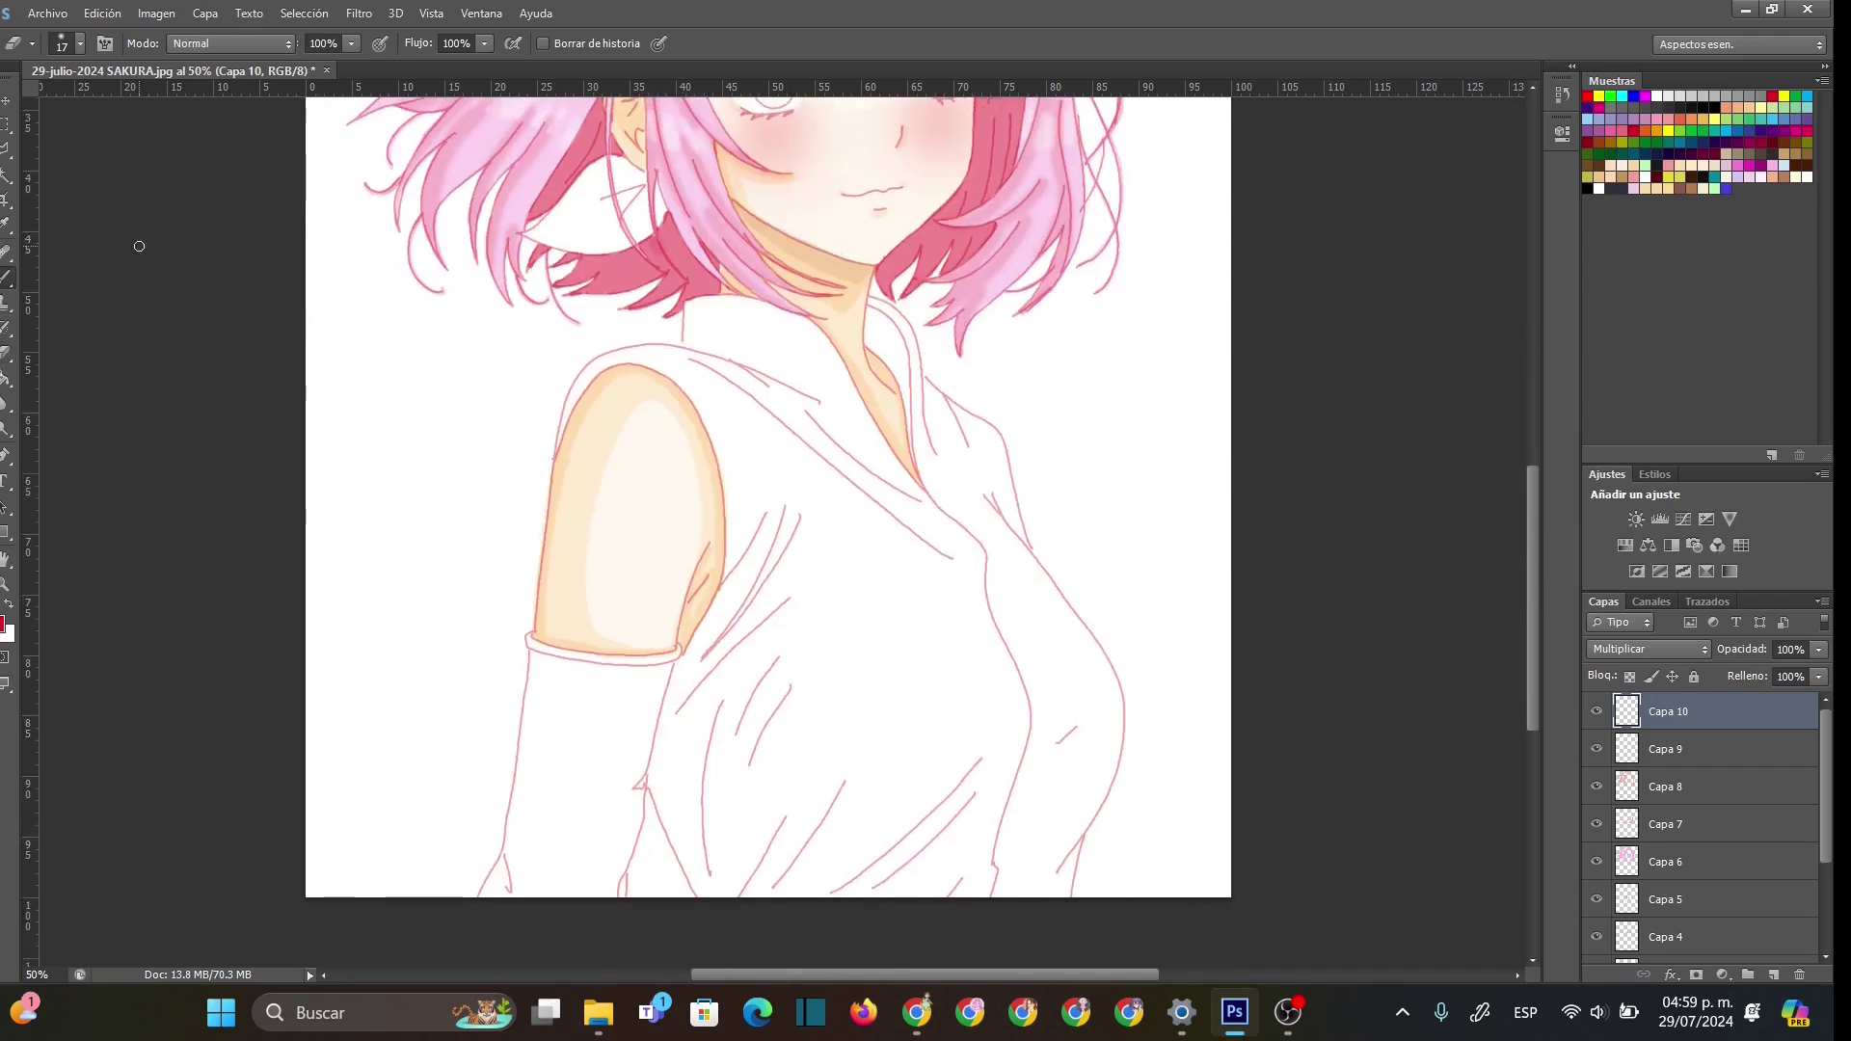
right_click(849, 698)
mouse_move(829, 549)
mouse_down()
mouse_move(772, 748)
mouse_move(790, 826)
mouse_move(768, 379)
mouse_move(703, 810)
mouse_move(805, 456)
mouse_move(797, 732)
mouse_move(839, 784)
mouse_move(830, 826)
mouse_move(916, 545)
mouse_move(972, 463)
mouse_move(1084, 766)
mouse_move(1056, 829)
mouse_move(998, 540)
mouse_move(975, 545)
mouse_move(930, 873)
mouse_move(983, 811)
mouse_move(1032, 859)
mouse_move(1016, 682)
mouse_move(1010, 764)
mouse_up()
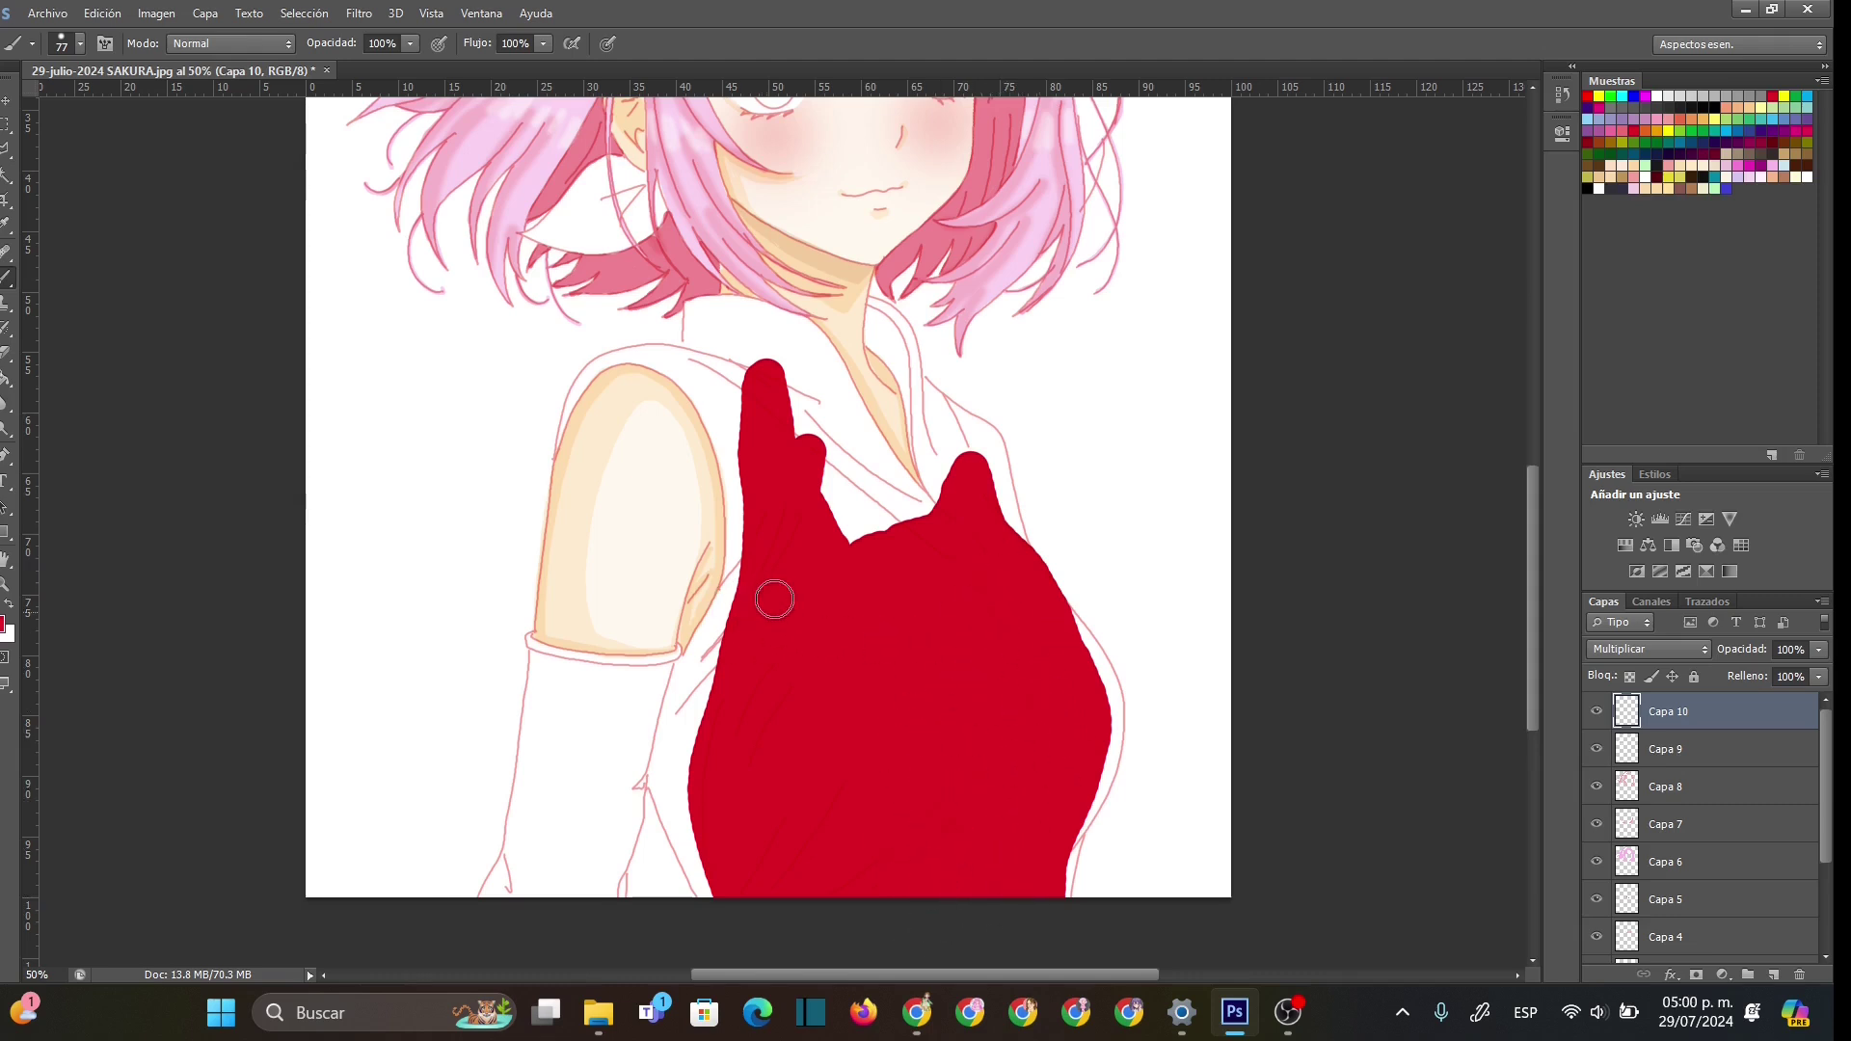
mouse_move(725, 390)
mouse_down()
mouse_move(711, 383)
mouse_move(744, 579)
mouse_move(679, 790)
mouse_move(759, 930)
mouse_up()
mouse_move(767, 429)
mouse_down()
mouse_move(829, 506)
mouse_move(776, 347)
mouse_move(902, 516)
mouse_up()
mouse_move(942, 592)
mouse_down()
mouse_move(847, 525)
mouse_move(848, 446)
mouse_move(755, 363)
mouse_move(727, 379)
mouse_move(777, 443)
mouse_up()
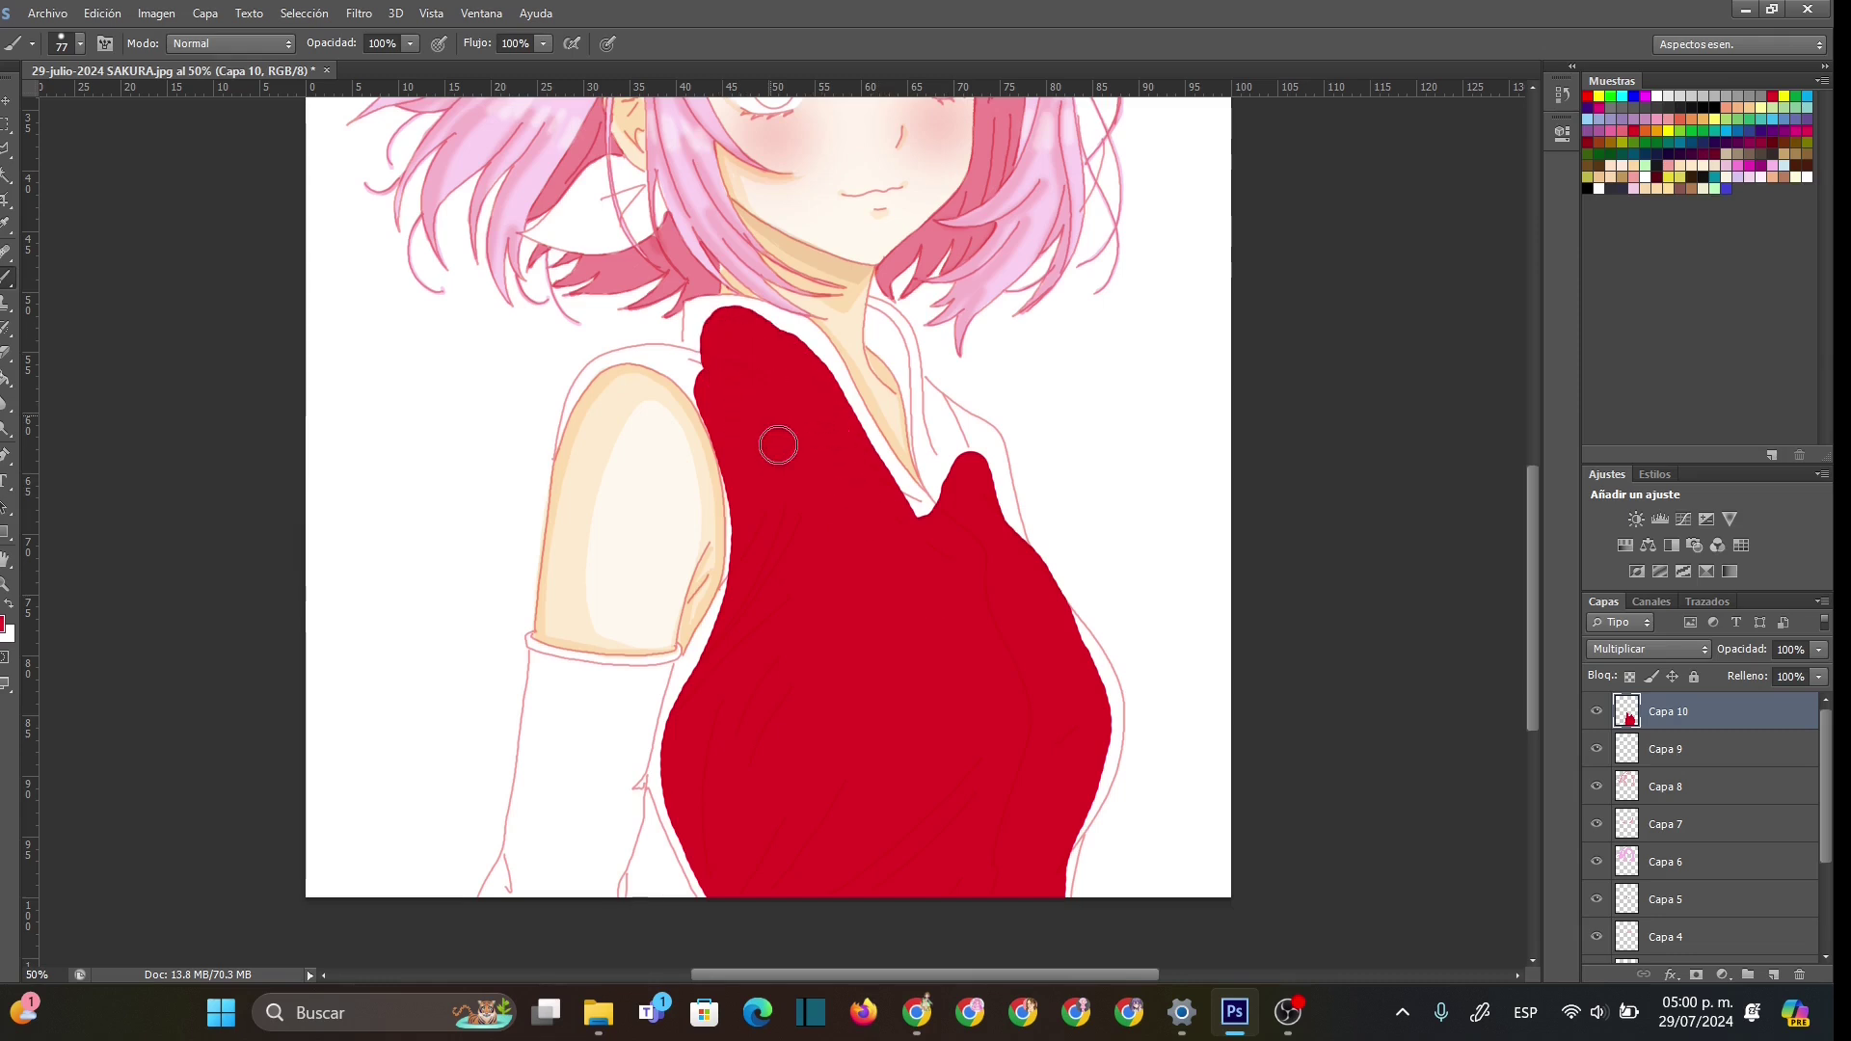
- Extend the red to the vest's armhole and waist line beside the bare arm with a 25 px brush
click(12, 586)
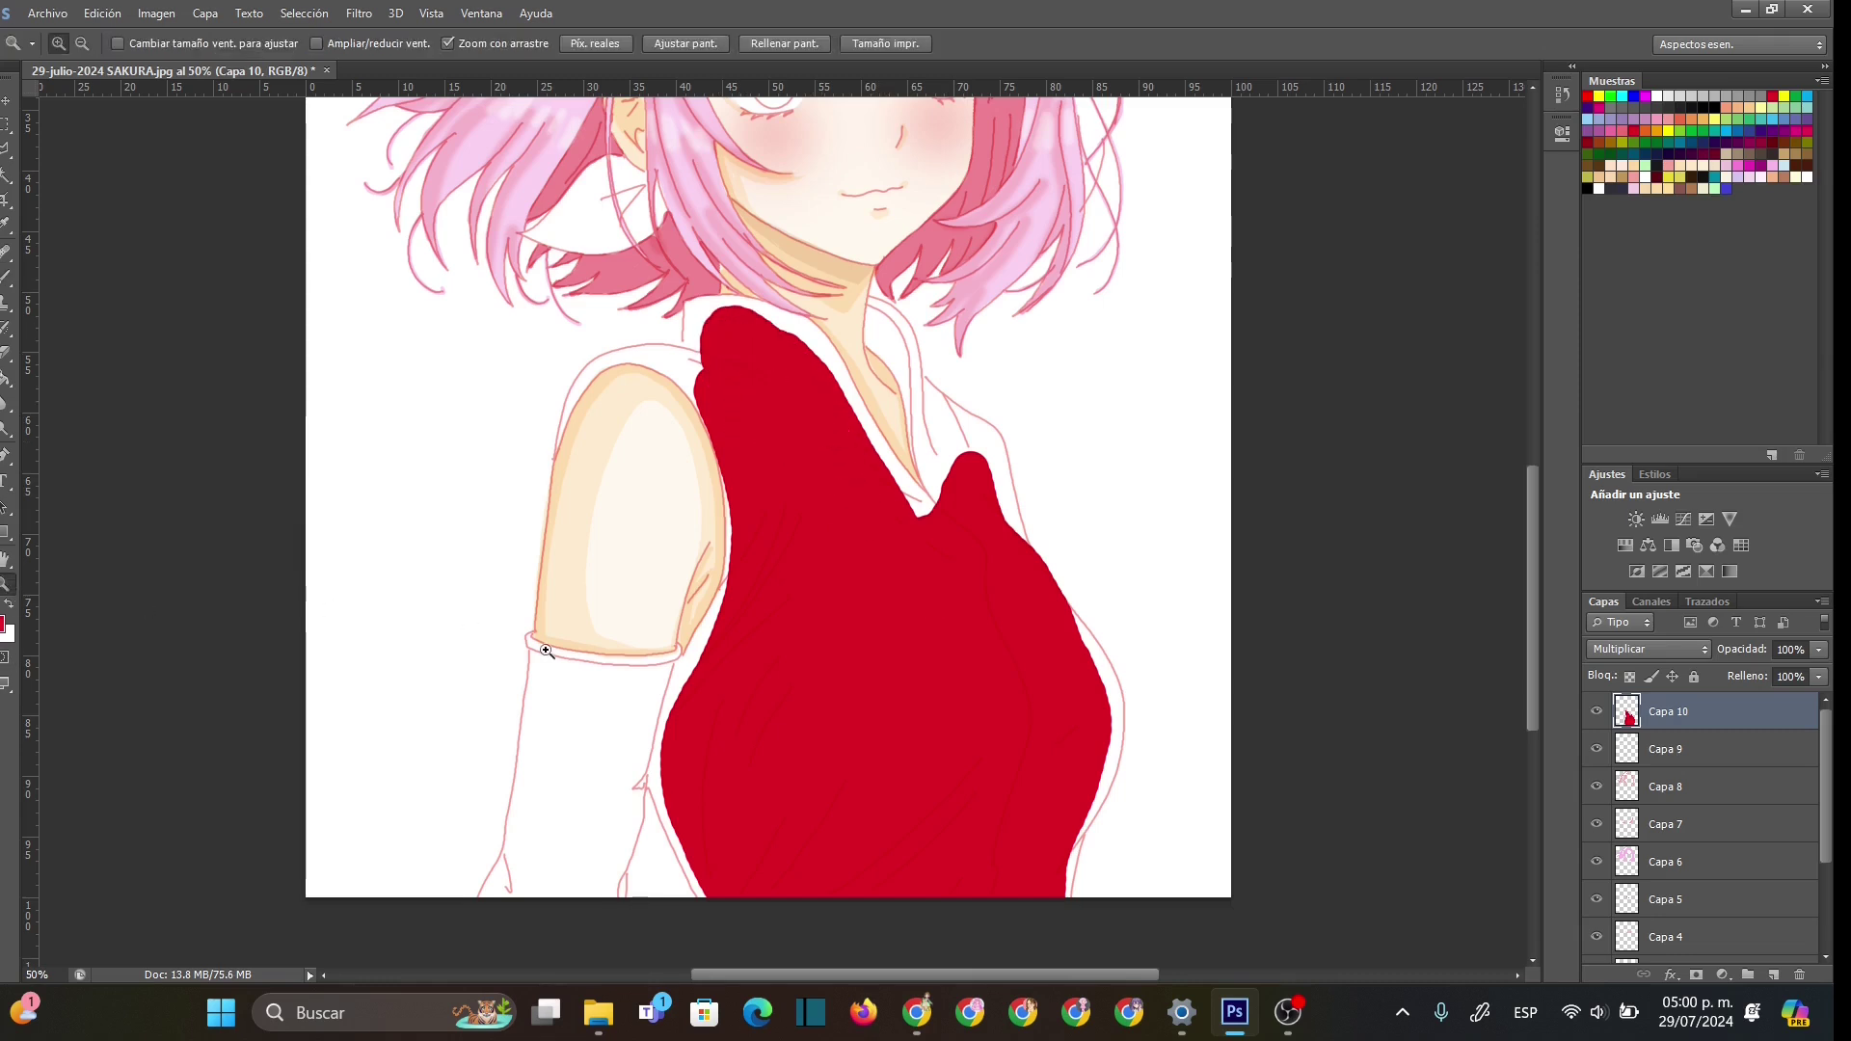
click(685, 770)
key(b)
right_click(857, 502)
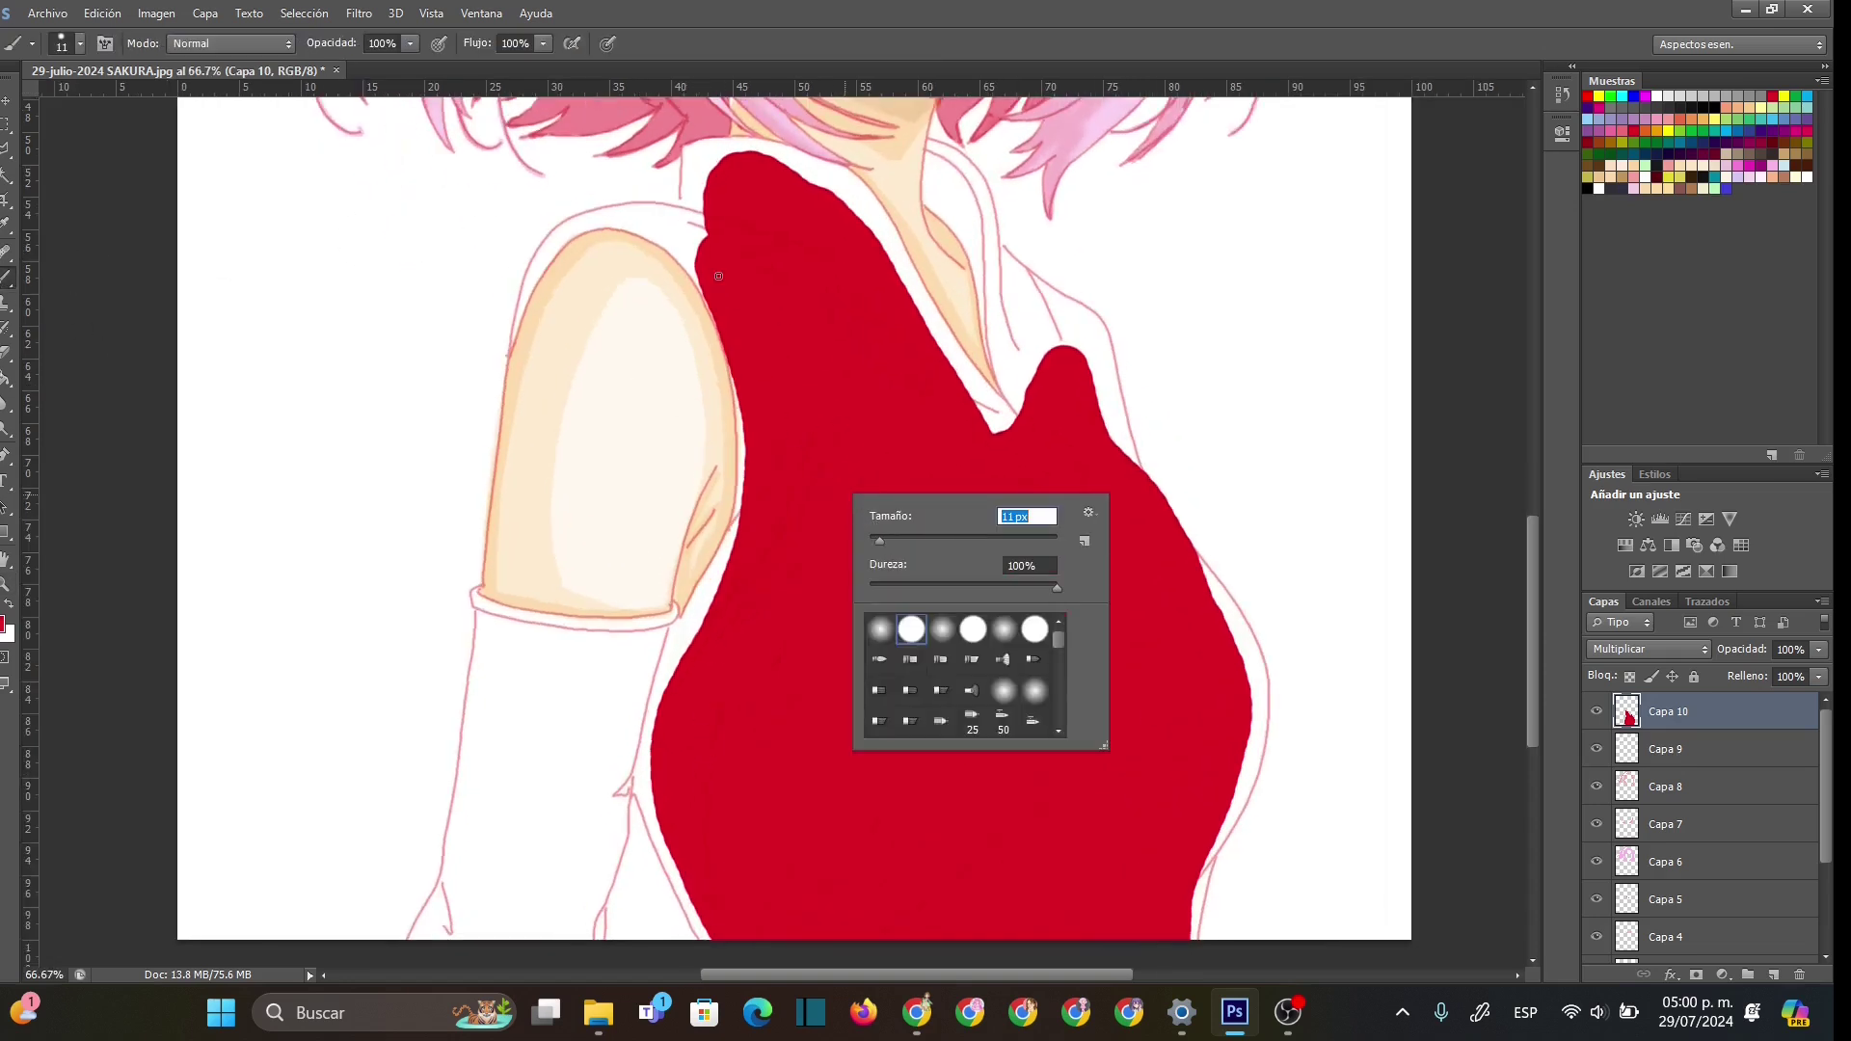
click(672, 240)
mouse_move(673, 240)
mouse_down()
mouse_move(753, 425)
mouse_move(700, 273)
mouse_move(743, 400)
mouse_move(743, 497)
mouse_move(672, 715)
mouse_up()
drag(1531, 577, 1537, 600)
mouse_move(744, 440)
mouse_down()
mouse_move(676, 565)
mouse_move(658, 645)
mouse_move(669, 574)
mouse_move(676, 559)
mouse_move(640, 707)
mouse_move(721, 867)
mouse_up()
mouse_move(656, 703)
mouse_down()
mouse_move(709, 543)
mouse_move(679, 690)
mouse_move(697, 548)
mouse_up()
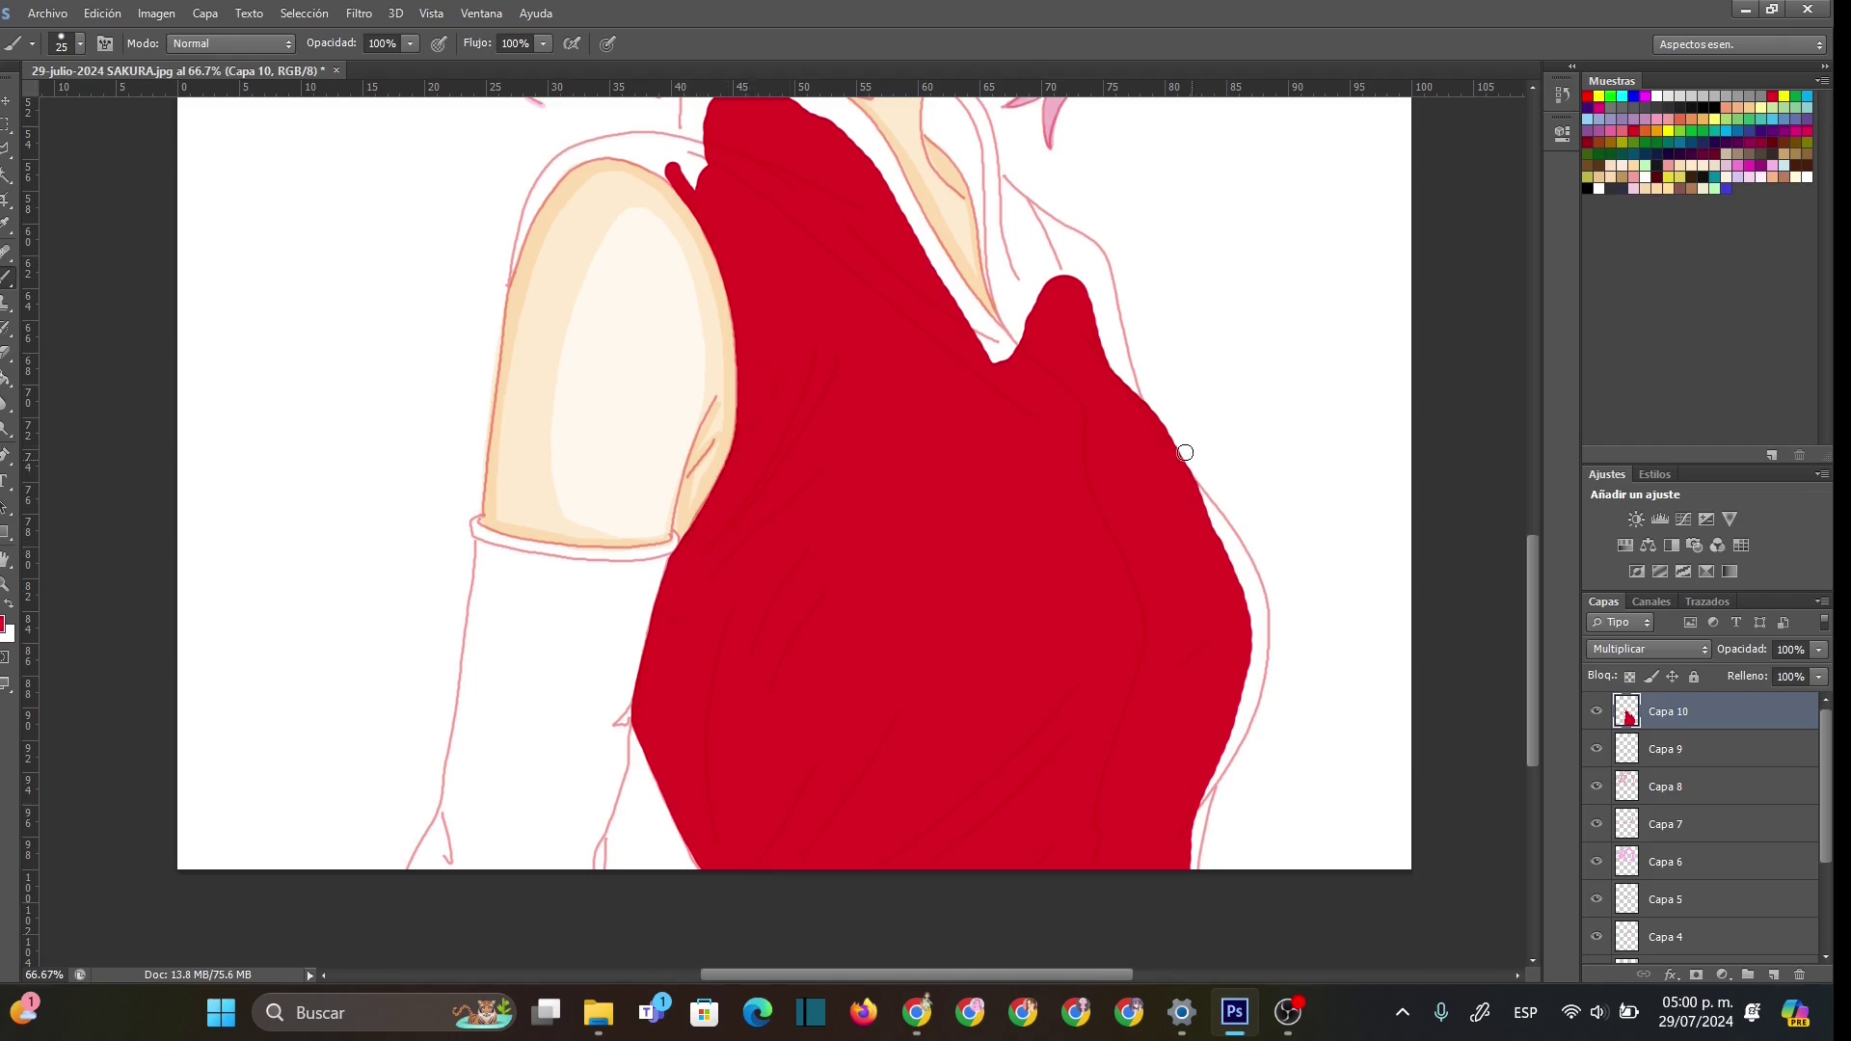
- Fill the vest's far shoulder in red with the 25 px brush and trim its outer edge with a 33 px eraser
mouse_move(995, 183)
mouse_down()
mouse_move(1013, 345)
mouse_move(1018, 196)
mouse_move(1108, 282)
mouse_move(1143, 421)
mouse_up()
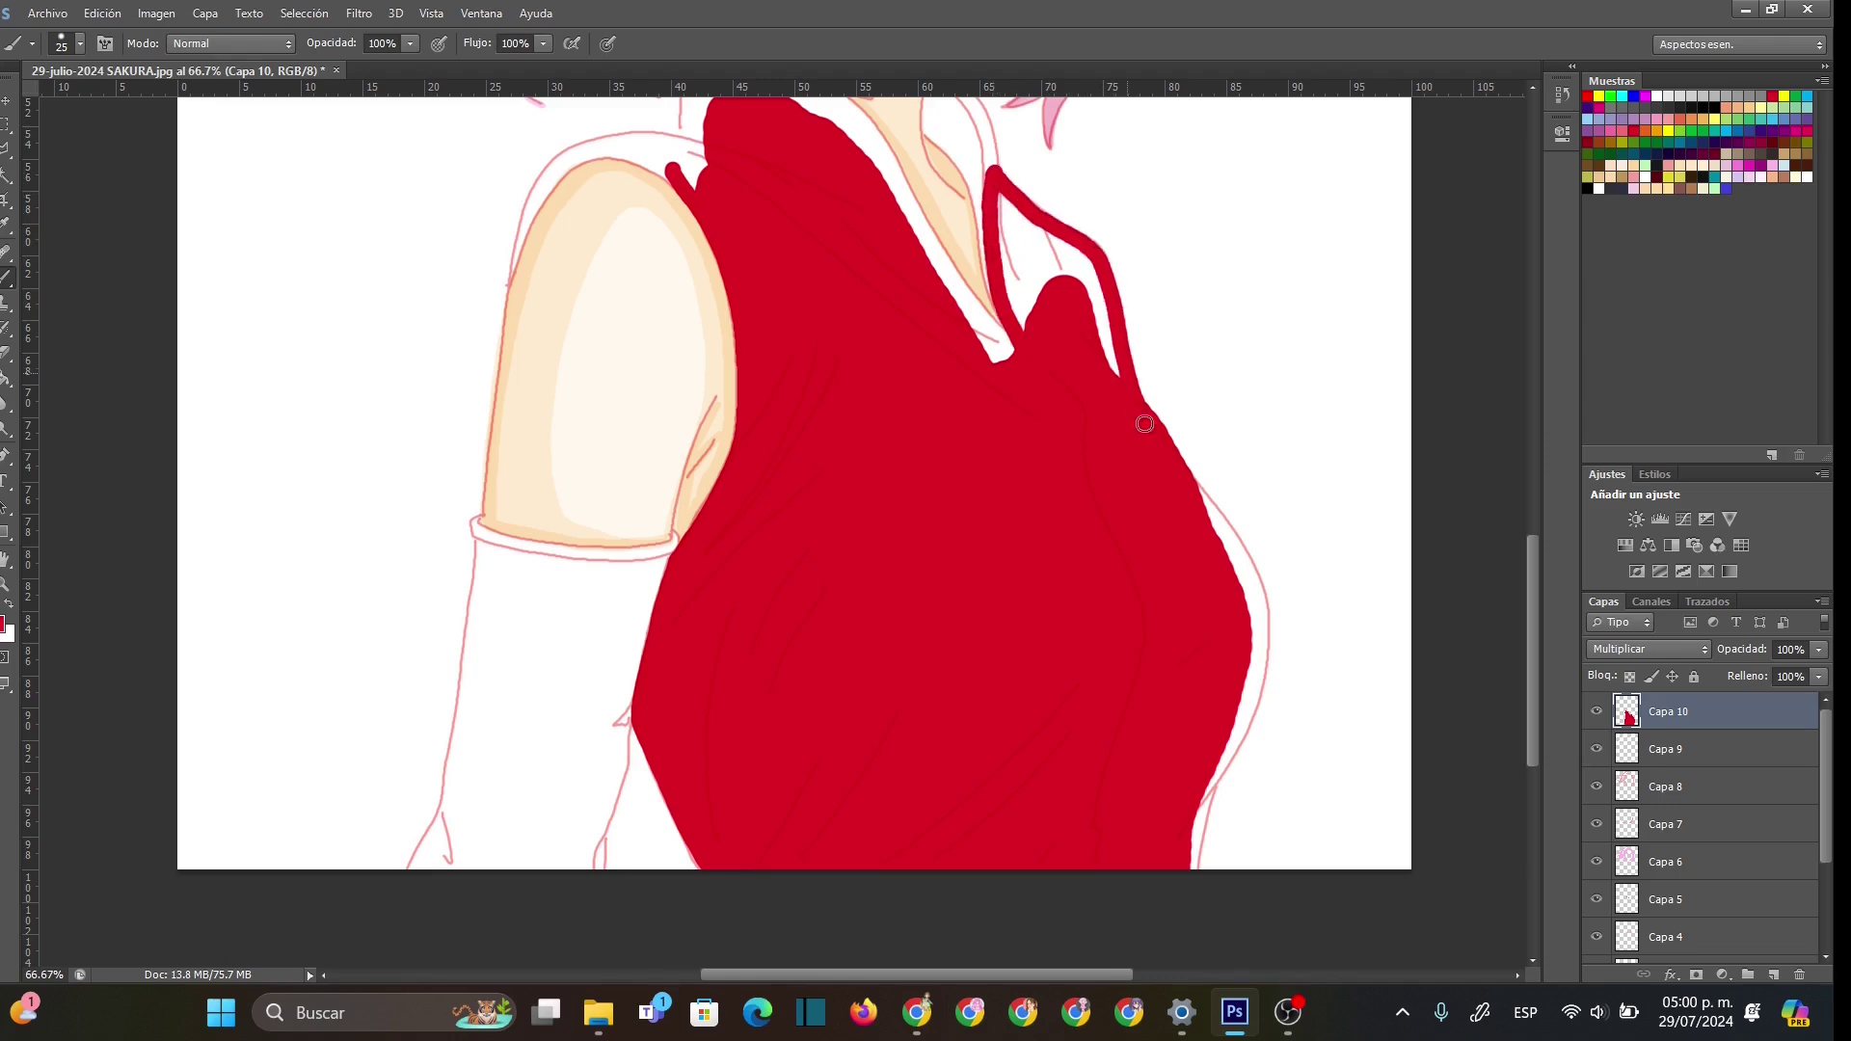
mouse_move(1010, 205)
mouse_down()
mouse_move(1032, 353)
mouse_move(1004, 193)
mouse_move(1039, 280)
mouse_move(1058, 301)
mouse_move(1081, 256)
mouse_move(1106, 328)
mouse_move(1051, 232)
mouse_move(1068, 267)
mouse_up()
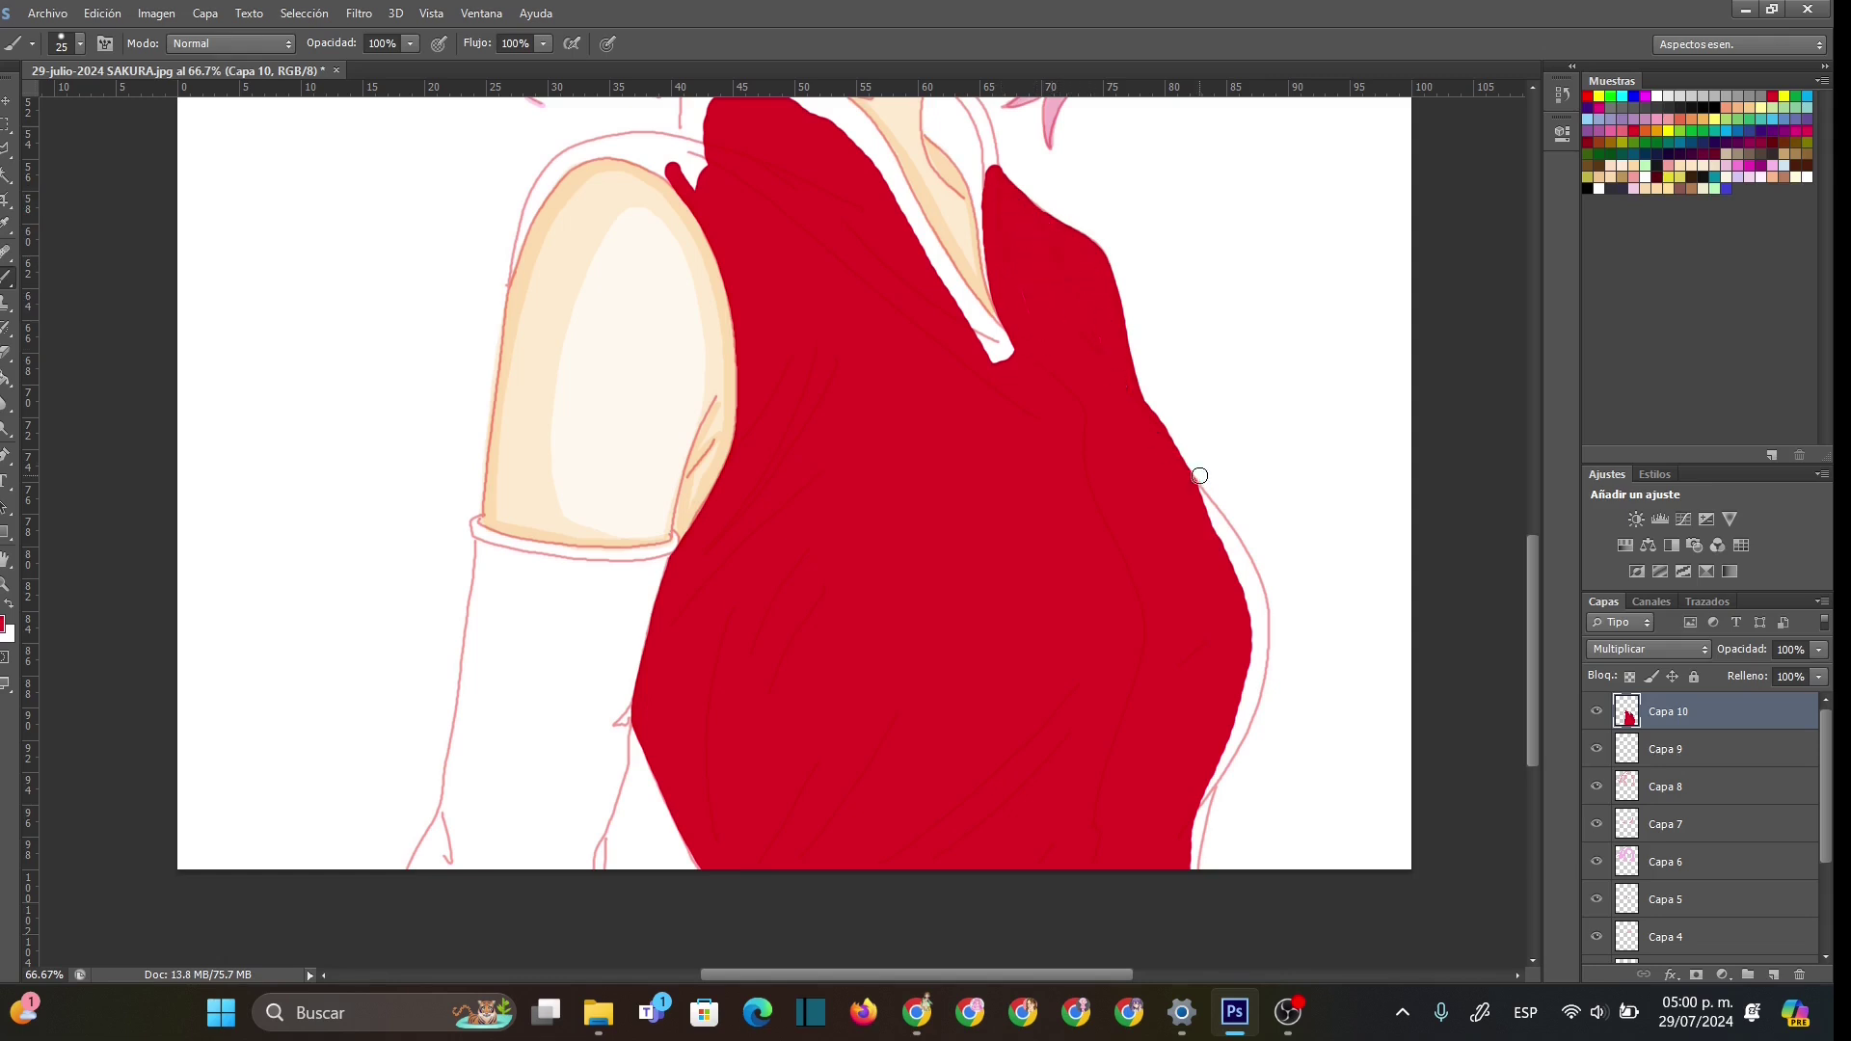
key(e)
right_click(1173, 368)
mouse_move(1204, 411)
mouse_down()
mouse_move(1148, 349)
mouse_move(1162, 414)
mouse_move(1212, 478)
mouse_up()
click(1224, 499)
click(1148, 350)
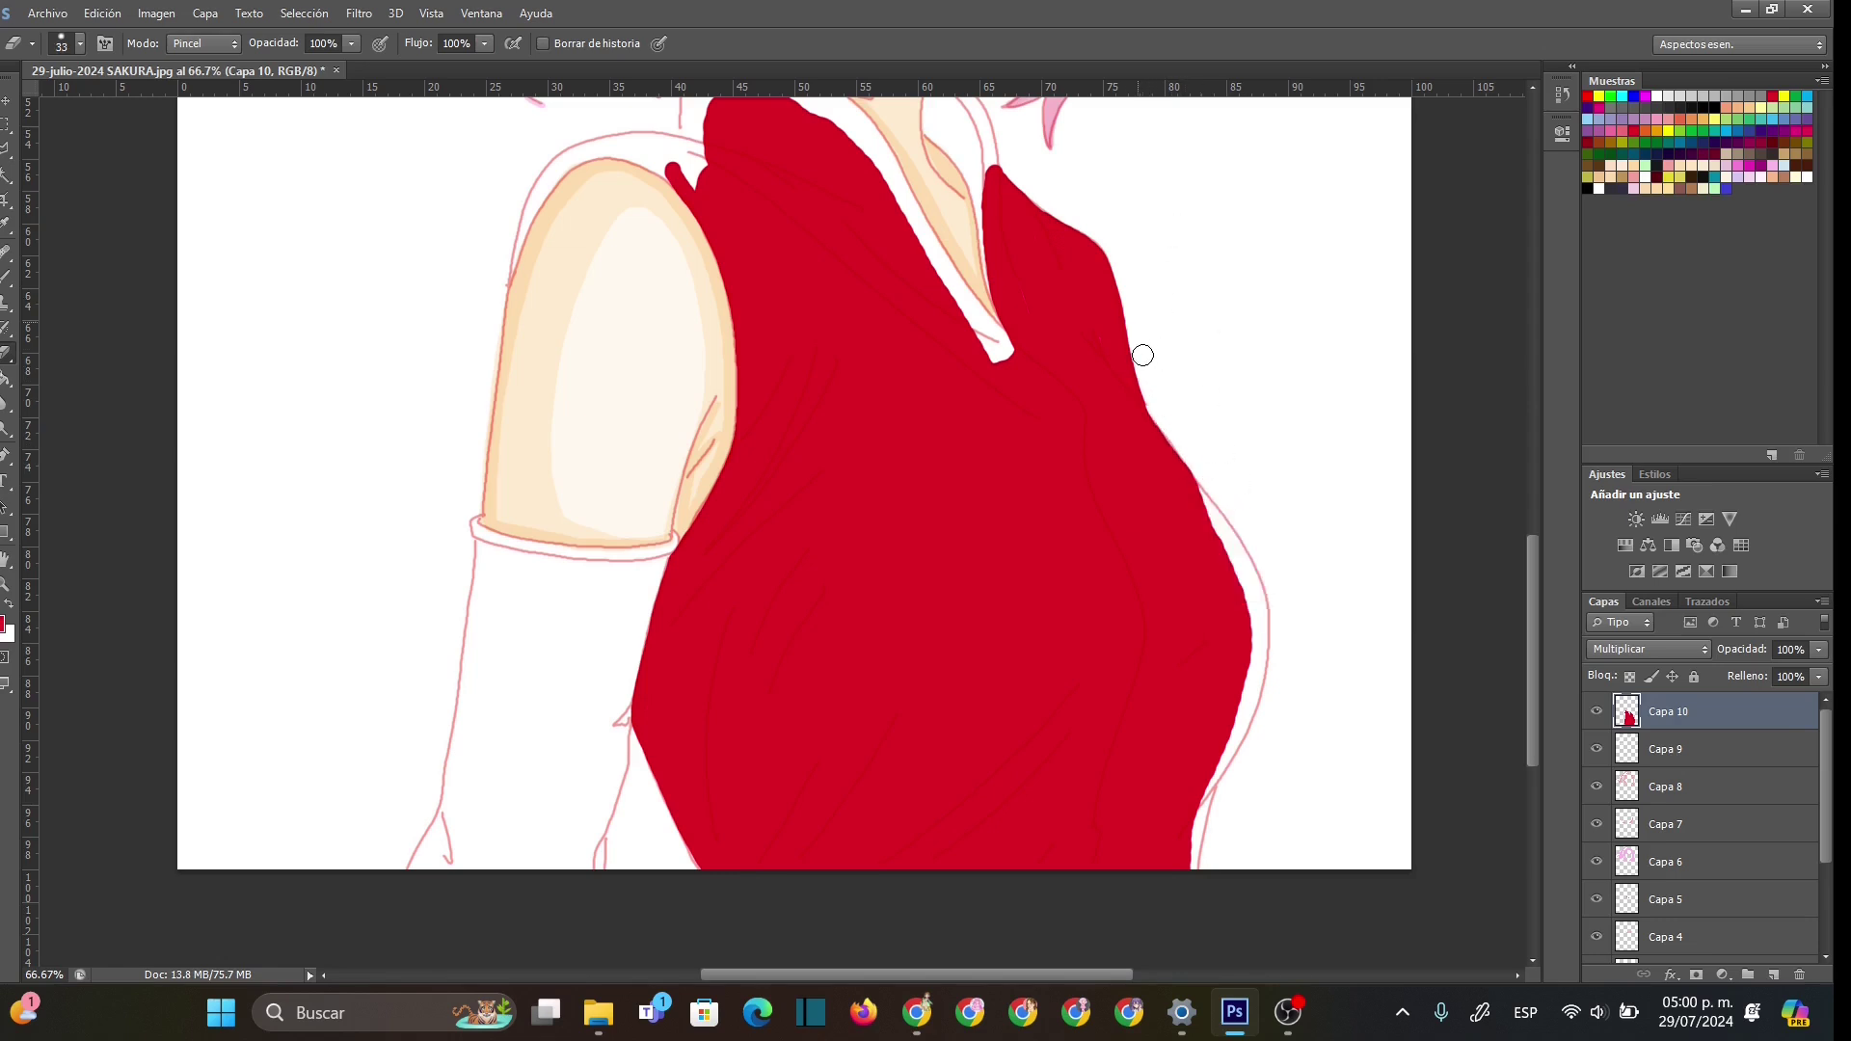
drag(1164, 405, 1210, 475)
- Fill the vest's outer side along the chest and waist contour in red with a 20 px brush
click(5, 277)
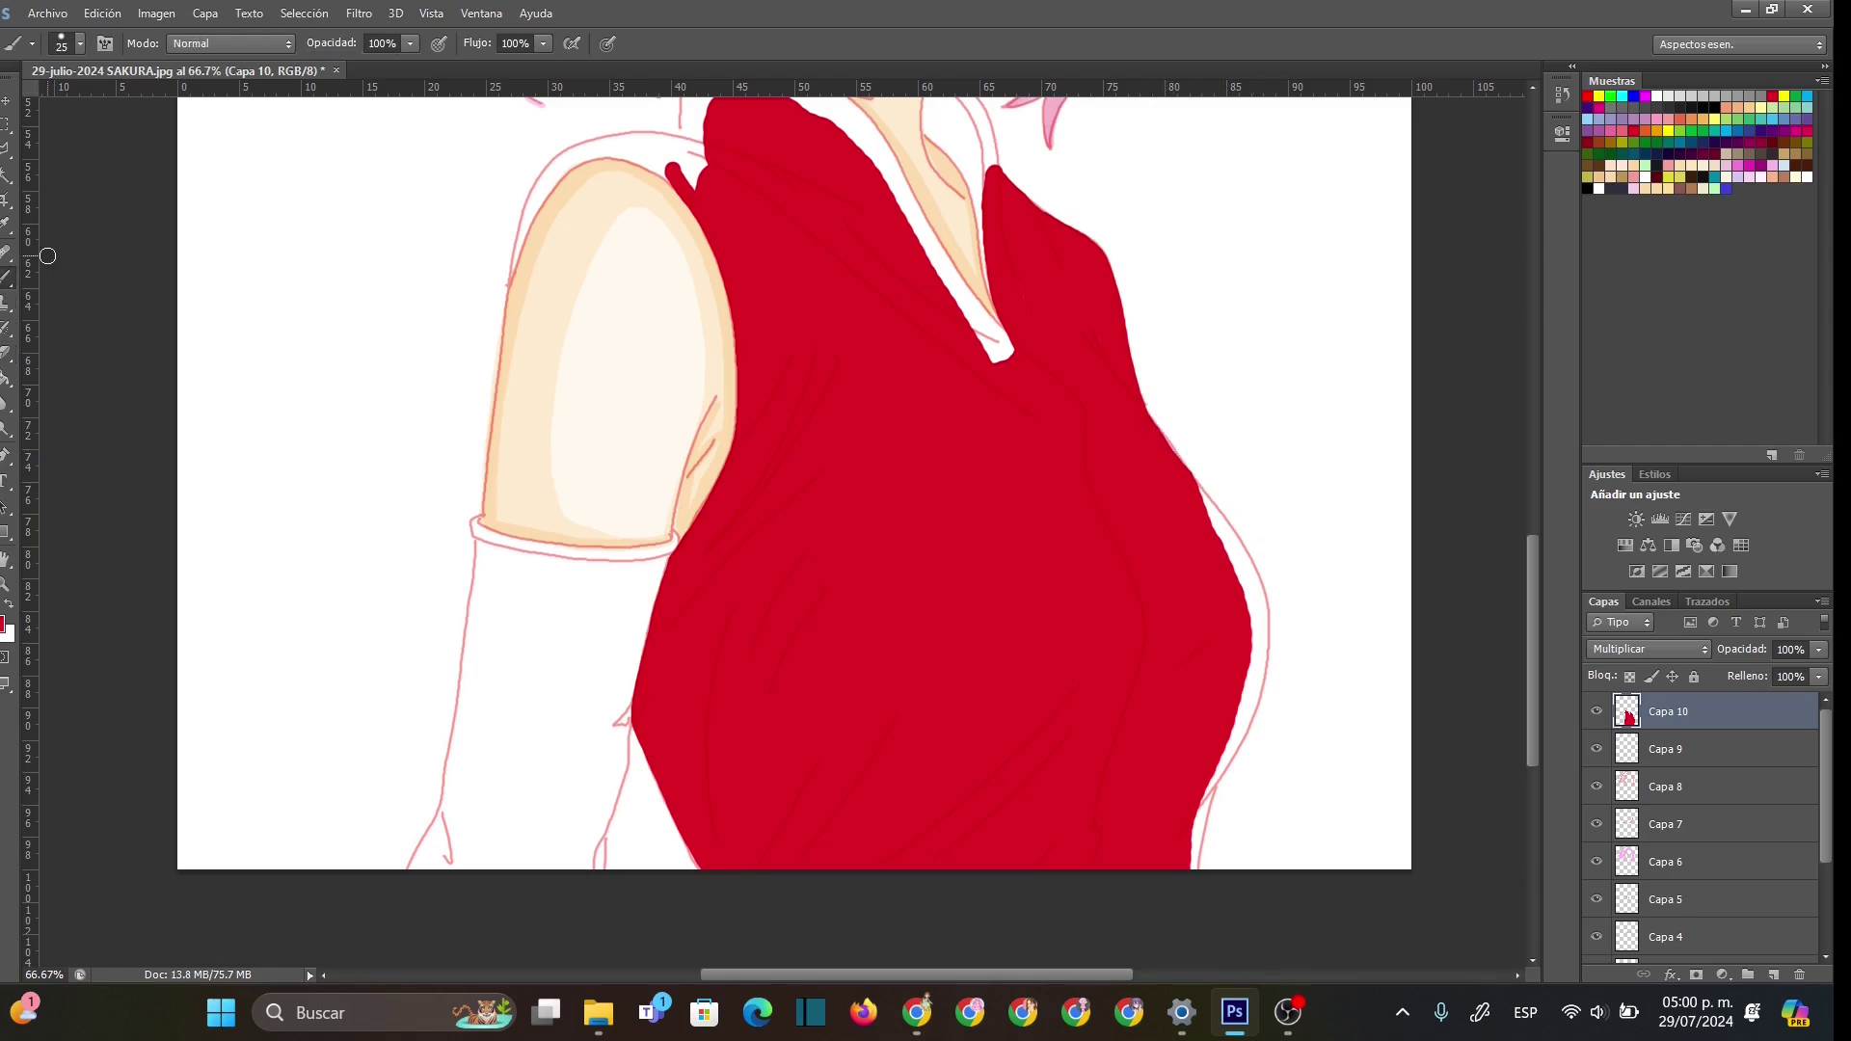
right_click(1238, 576)
drag(1274, 606, 1269, 607)
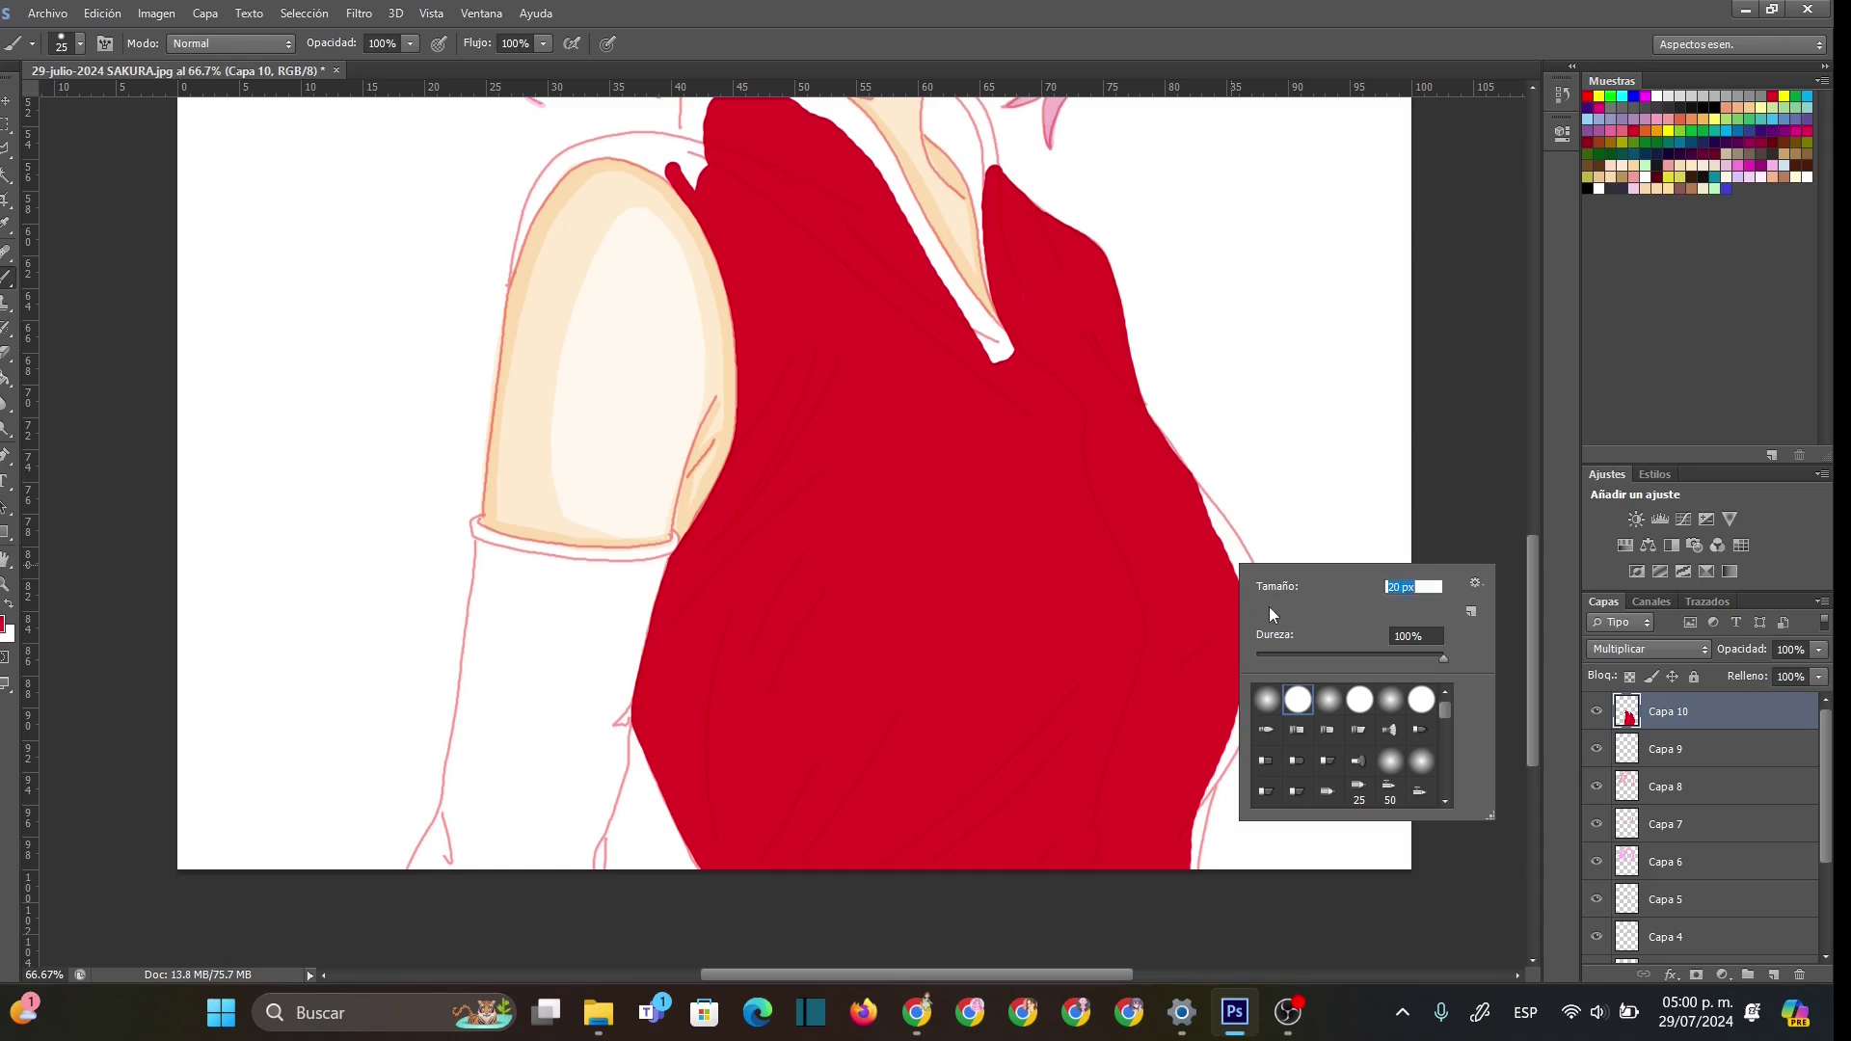
click(1141, 414)
mouse_move(1140, 411)
mouse_down()
mouse_move(1255, 586)
mouse_move(1249, 612)
mouse_up()
mouse_move(1210, 512)
mouse_down()
mouse_move(1264, 633)
mouse_move(1190, 872)
mouse_move(1216, 759)
mouse_move(1202, 791)
mouse_move(1263, 671)
mouse_move(1267, 619)
mouse_move(1228, 533)
mouse_move(1243, 585)
mouse_up()
mouse_move(1196, 804)
mouse_down()
mouse_move(1237, 752)
mouse_move(1268, 647)
mouse_up()
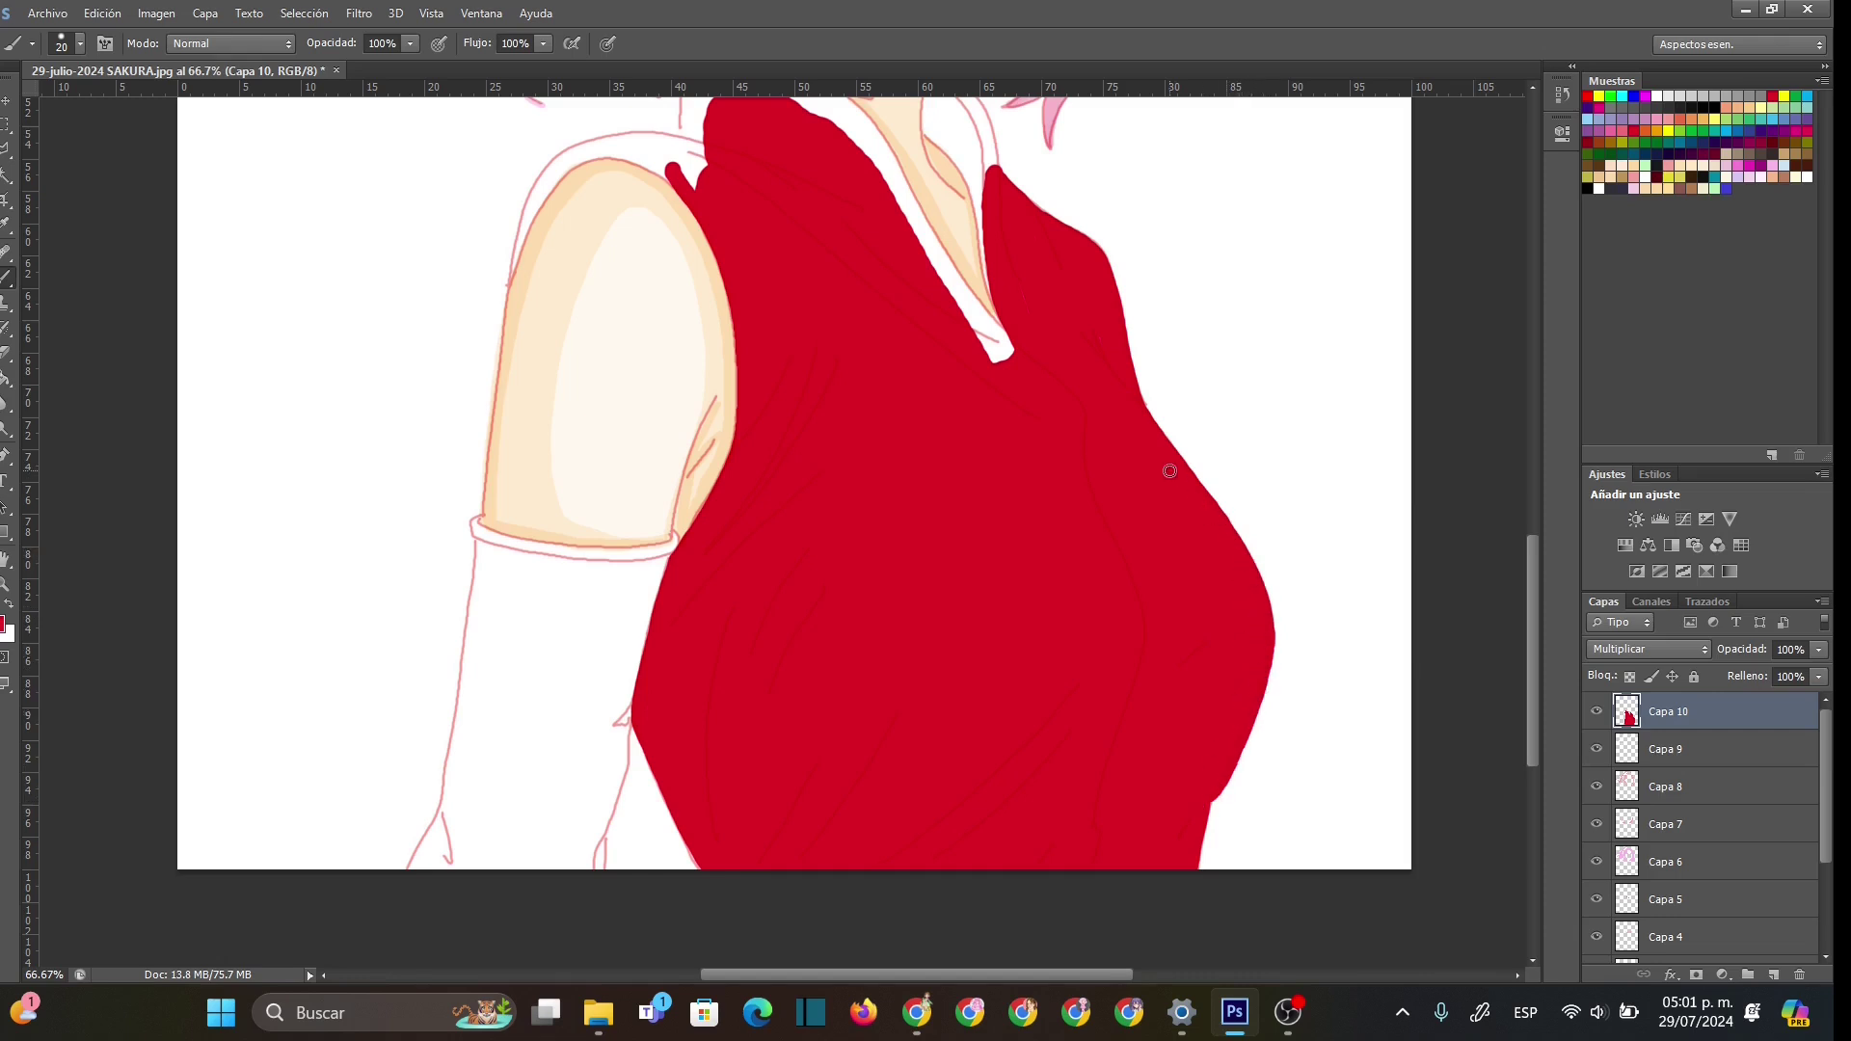
drag(1193, 836, 1235, 748)
- Outline both sides of the vest's collar in red with a 12 px brush
drag(1531, 633, 1535, 513)
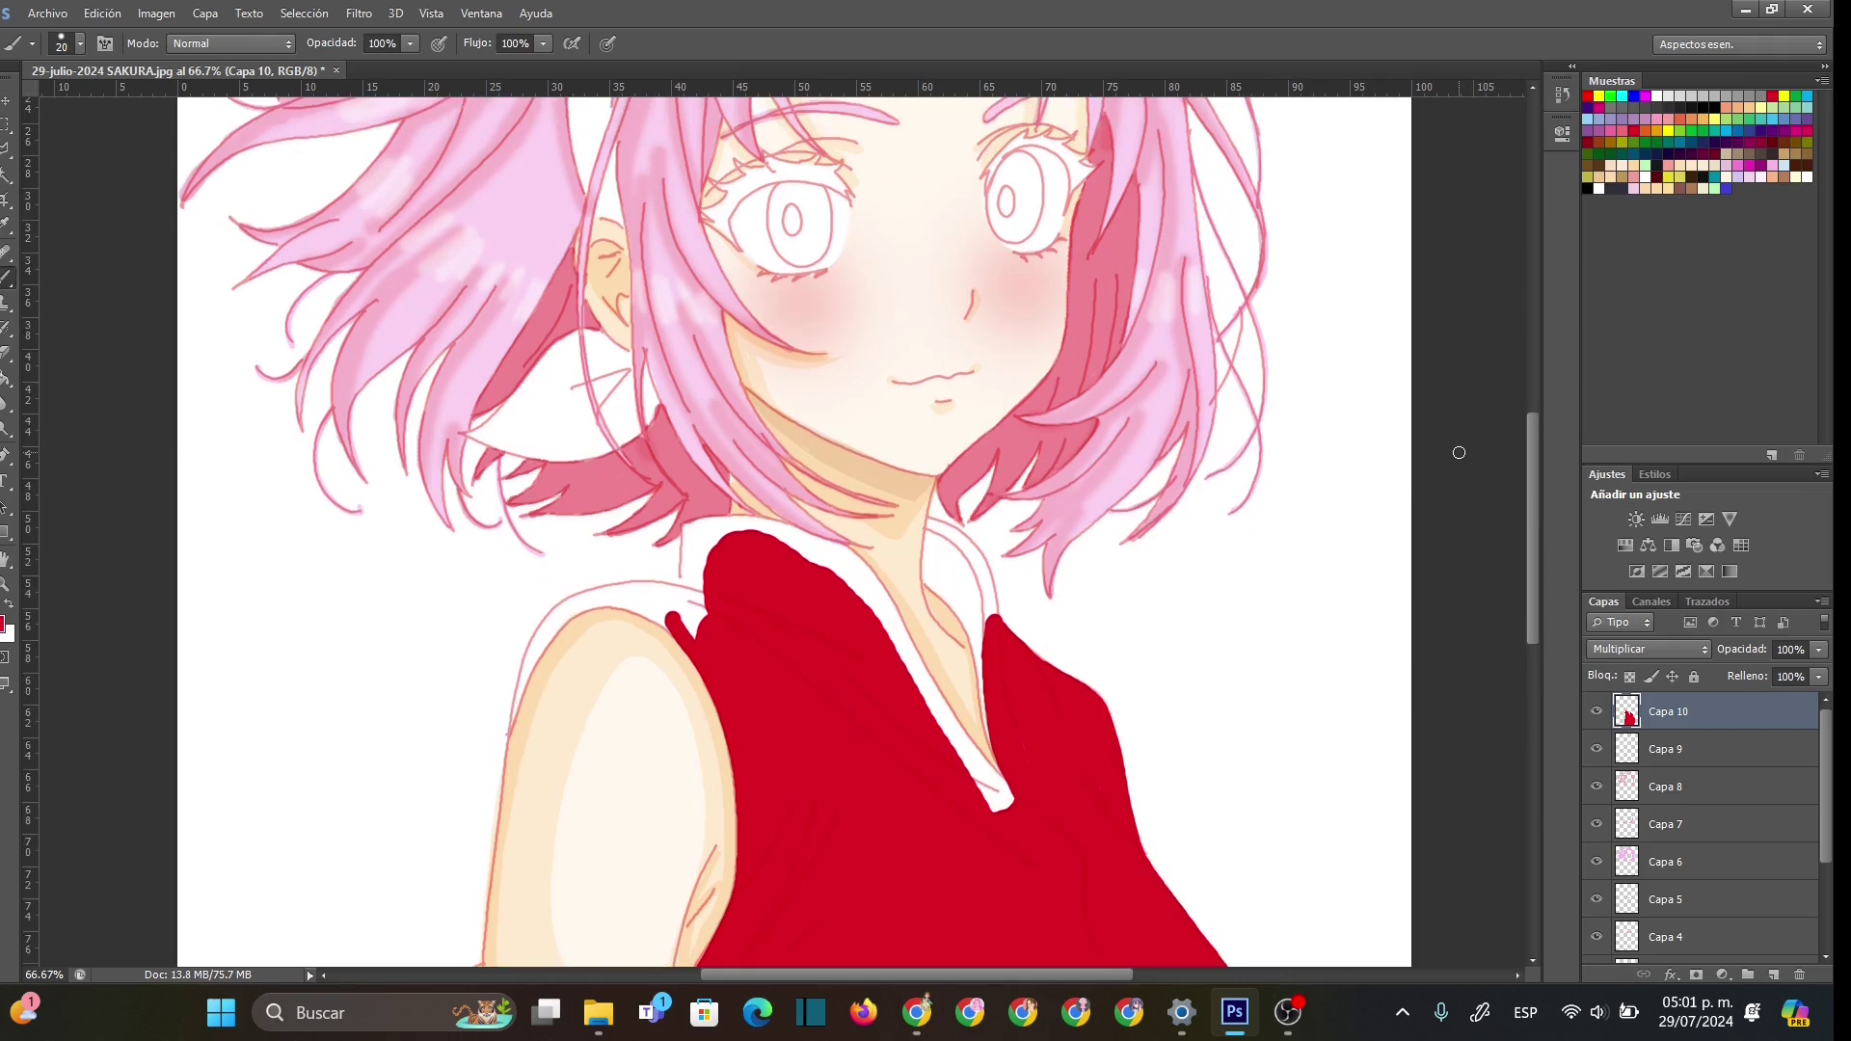
right_click(770, 582)
mouse_move(802, 625)
mouse_down()
mouse_move(683, 552)
mouse_move(683, 588)
mouse_up()
drag(685, 523, 757, 520)
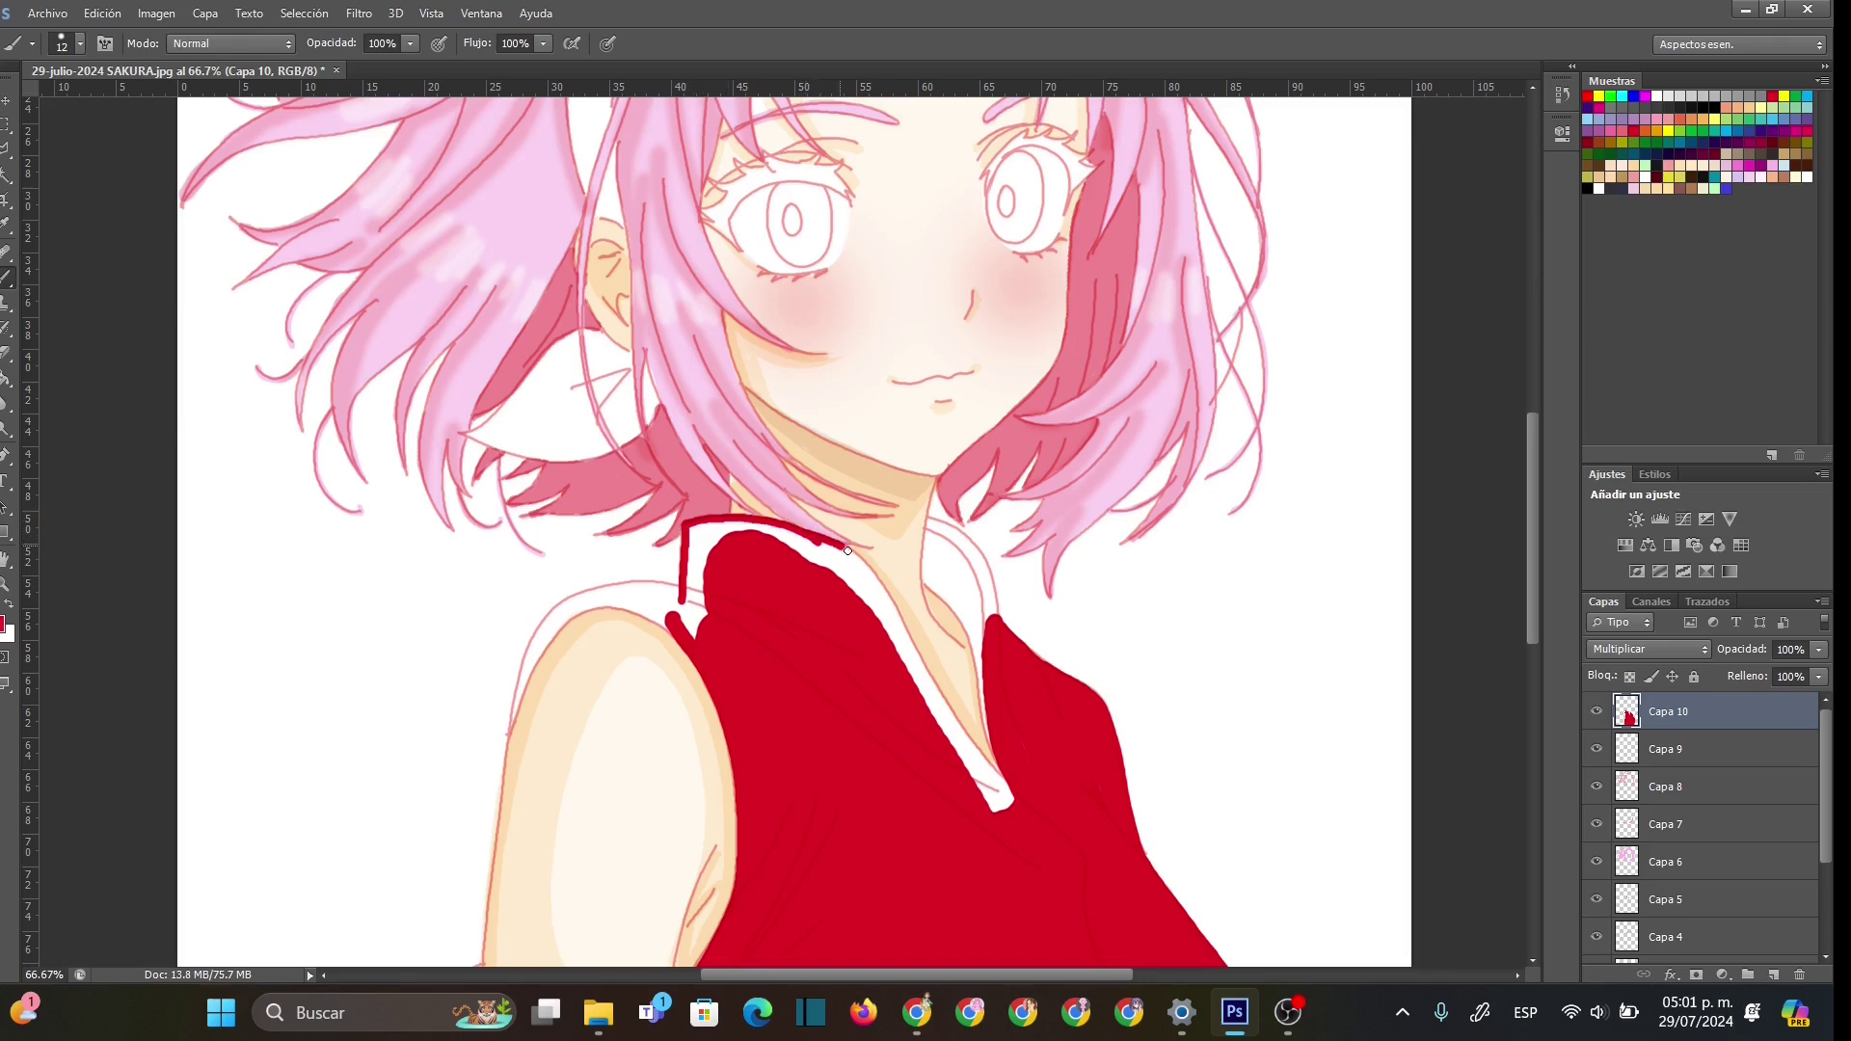
drag(884, 592, 999, 770)
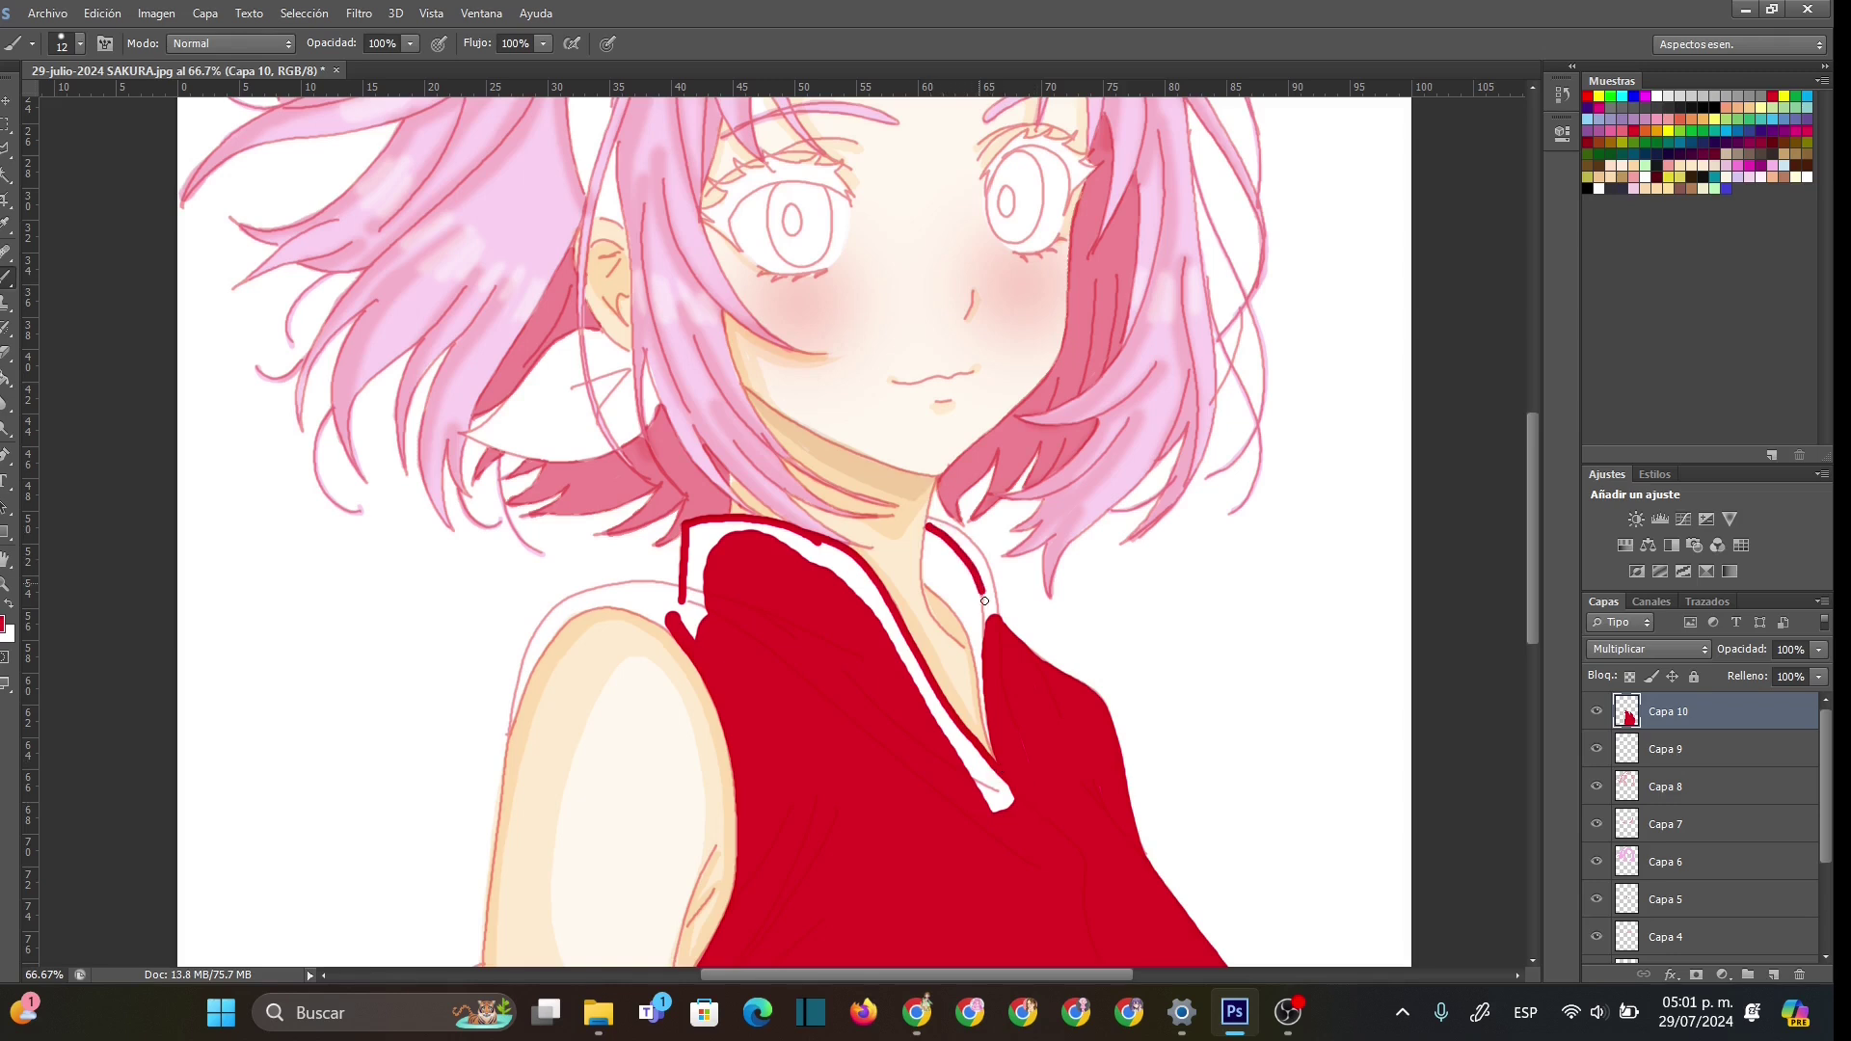
drag(980, 564, 997, 639)
- Fill the white gap between the collar outline and the vest body in red with a 28 px brush
right_click(889, 727)
click(934, 765)
click(821, 561)
mouse_move(811, 549)
mouse_down()
mouse_move(861, 578)
mouse_move(1022, 817)
mouse_up()
mouse_move(896, 655)
mouse_down()
mouse_move(818, 563)
mouse_move(1009, 823)
mouse_move(987, 810)
mouse_move(955, 740)
mouse_move(1027, 820)
mouse_up()
mouse_move(717, 580)
mouse_down()
mouse_move(698, 529)
mouse_move(698, 641)
mouse_move(704, 553)
mouse_move(726, 532)
mouse_move(818, 564)
mouse_move(724, 525)
mouse_move(716, 569)
mouse_up()
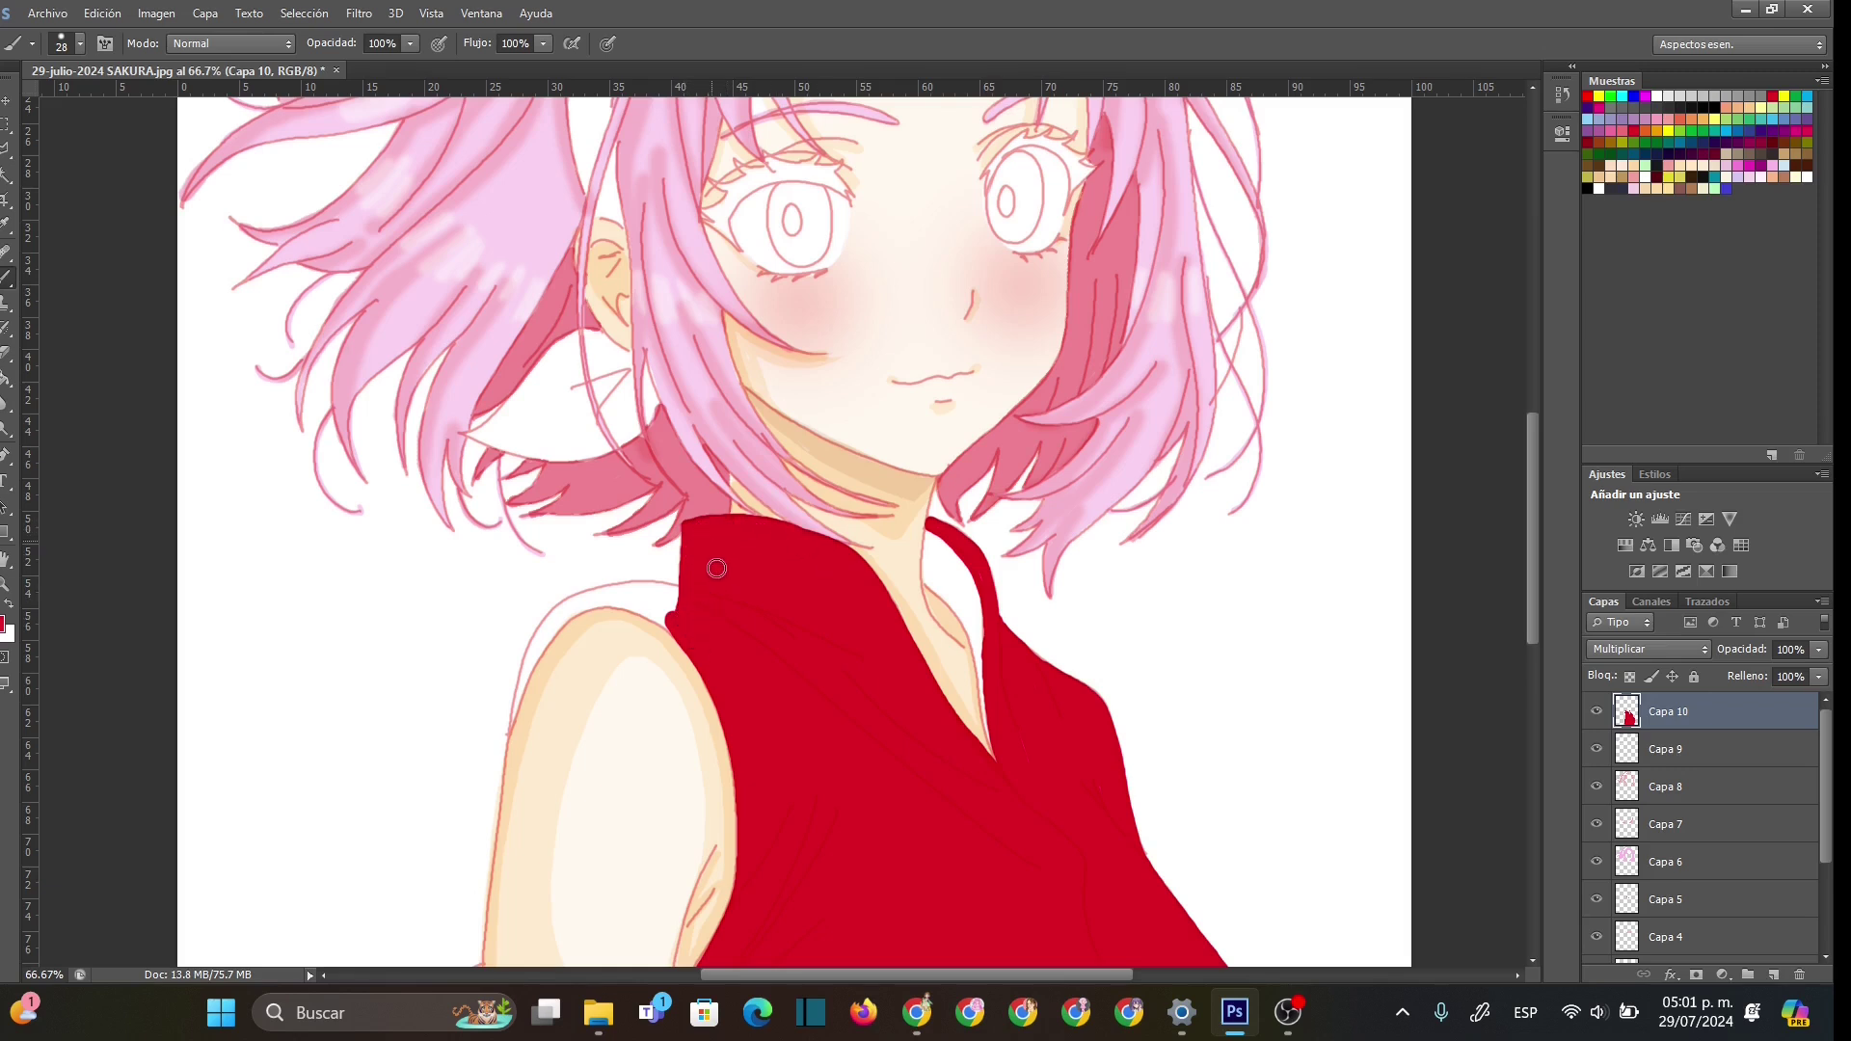
- Erase the red overlapping the hair lock at the collar and retouch the collar with the brush
click(8, 355)
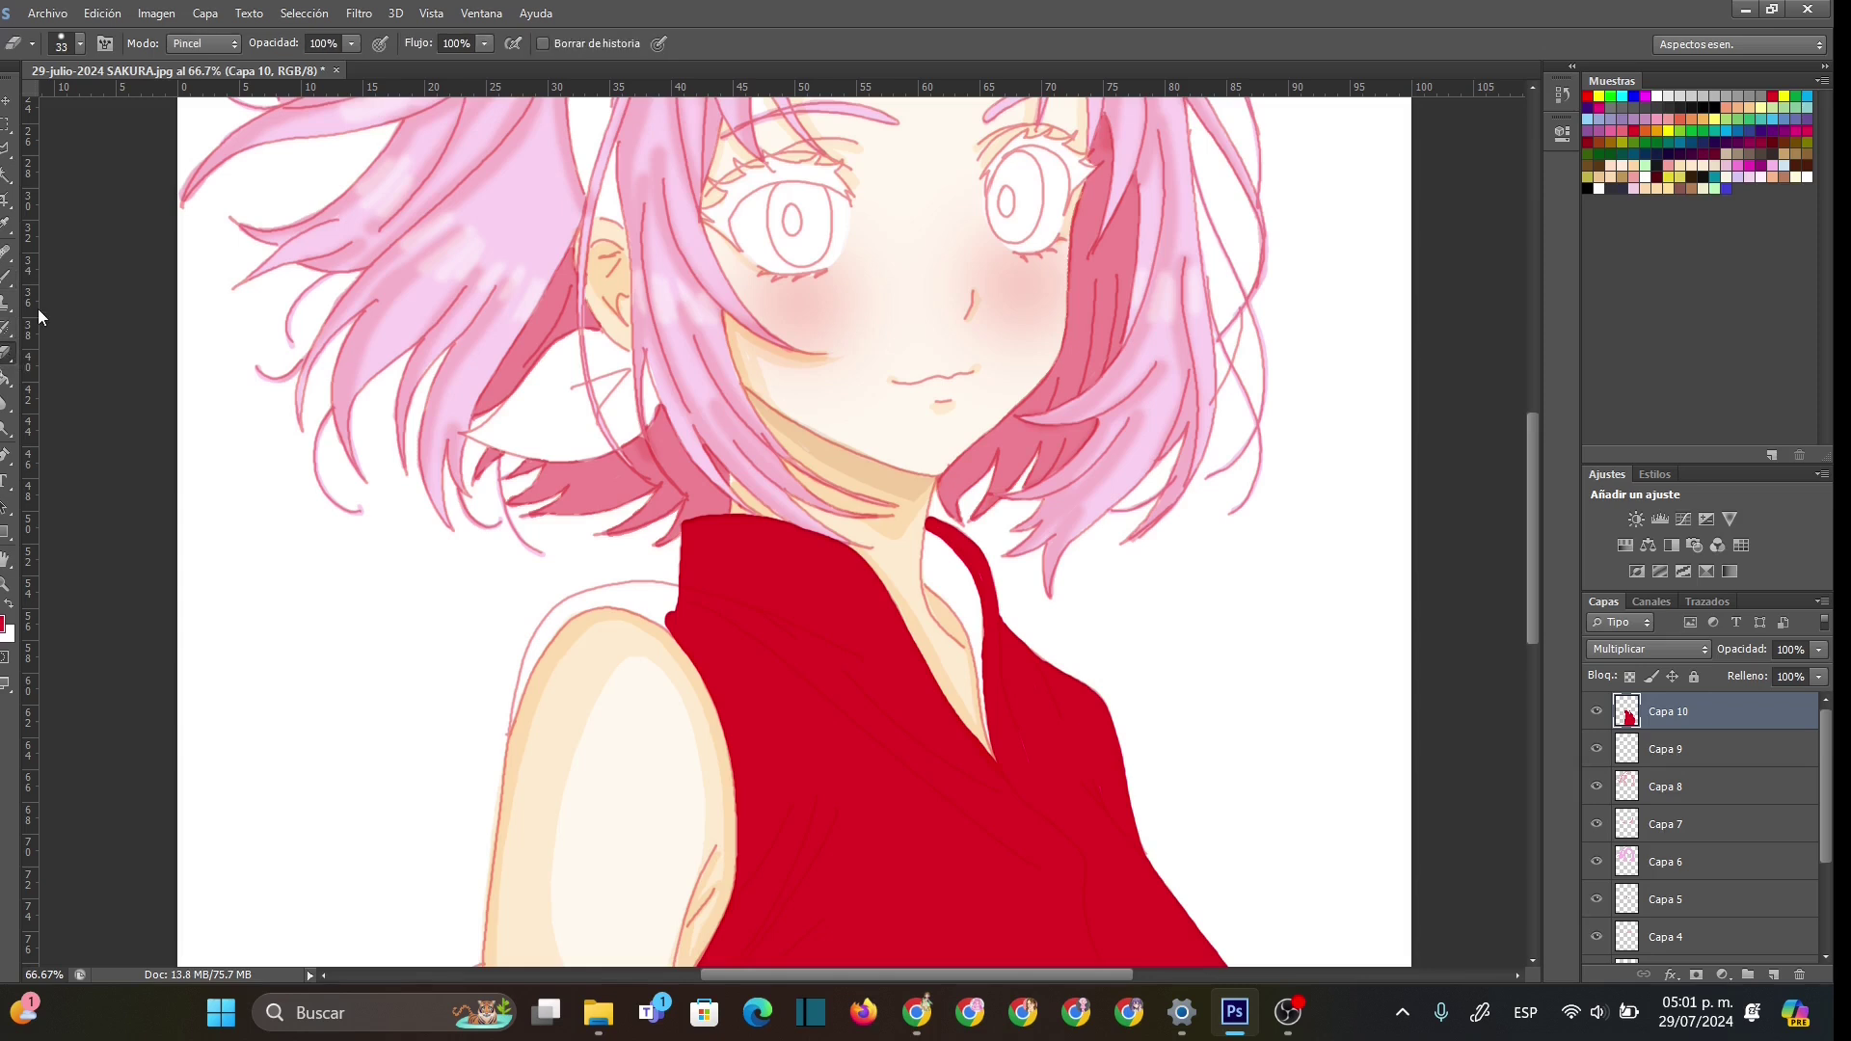
right_click(799, 505)
drag(778, 500, 812, 529)
click(10, 285)
drag(784, 530, 787, 534)
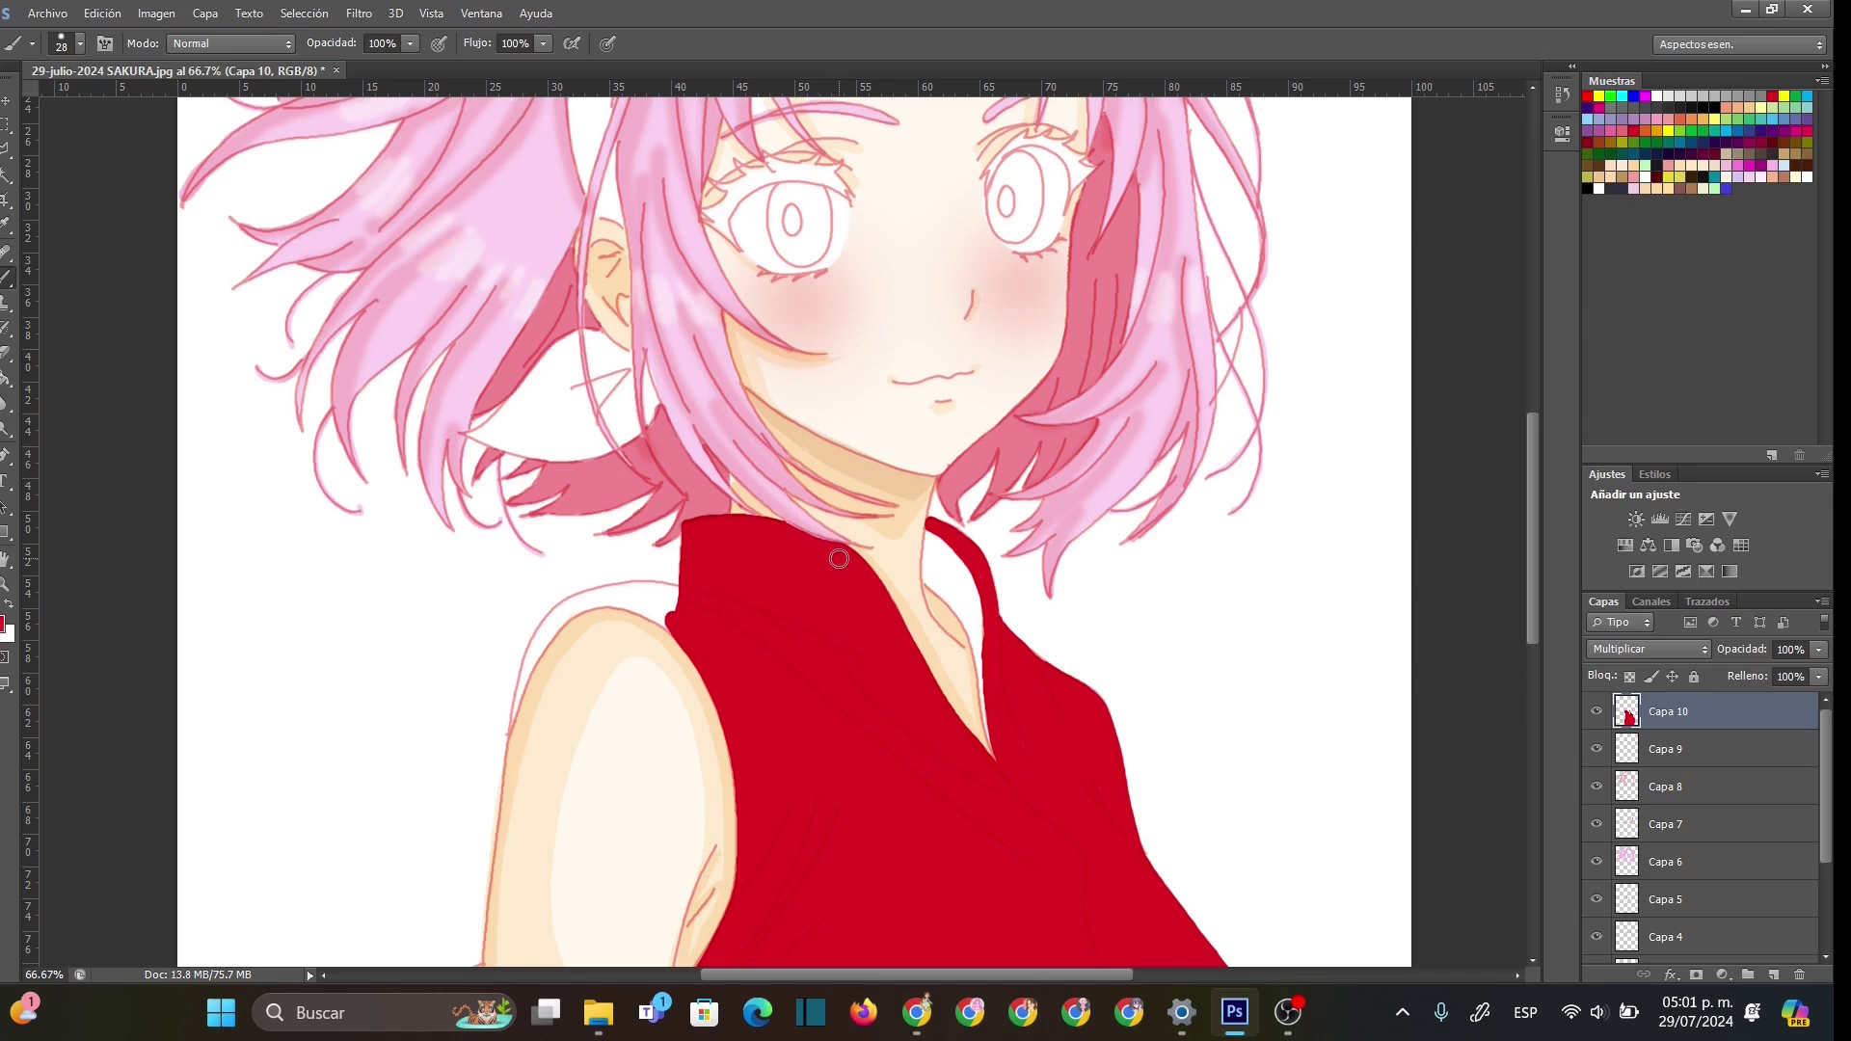
- Outline the shoulder strip above the bare arm in red with a 10 px brush and fill it at 17 px
right_click(590, 621)
text(10)
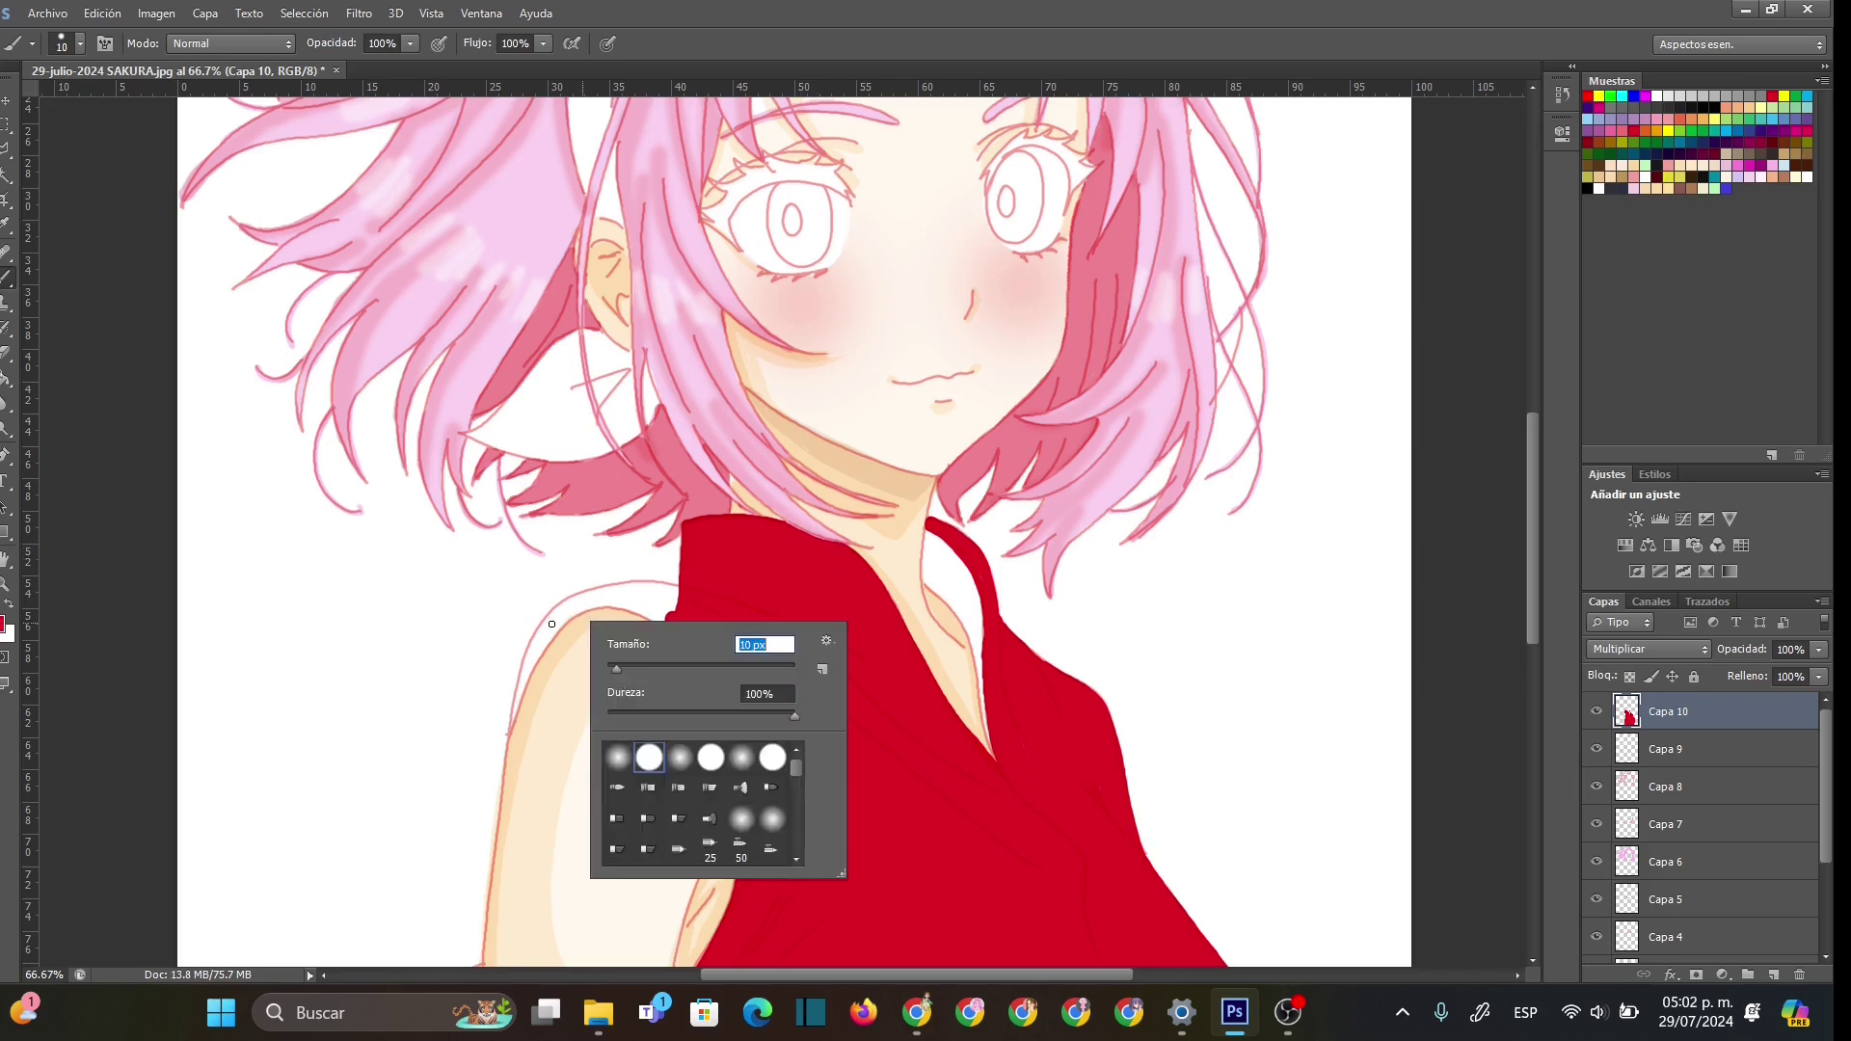
mouse_move(508, 729)
mouse_down()
mouse_move(525, 654)
mouse_move(581, 592)
mouse_move(681, 582)
mouse_up()
mouse_move(516, 704)
mouse_down()
mouse_move(568, 626)
mouse_move(652, 615)
mouse_up()
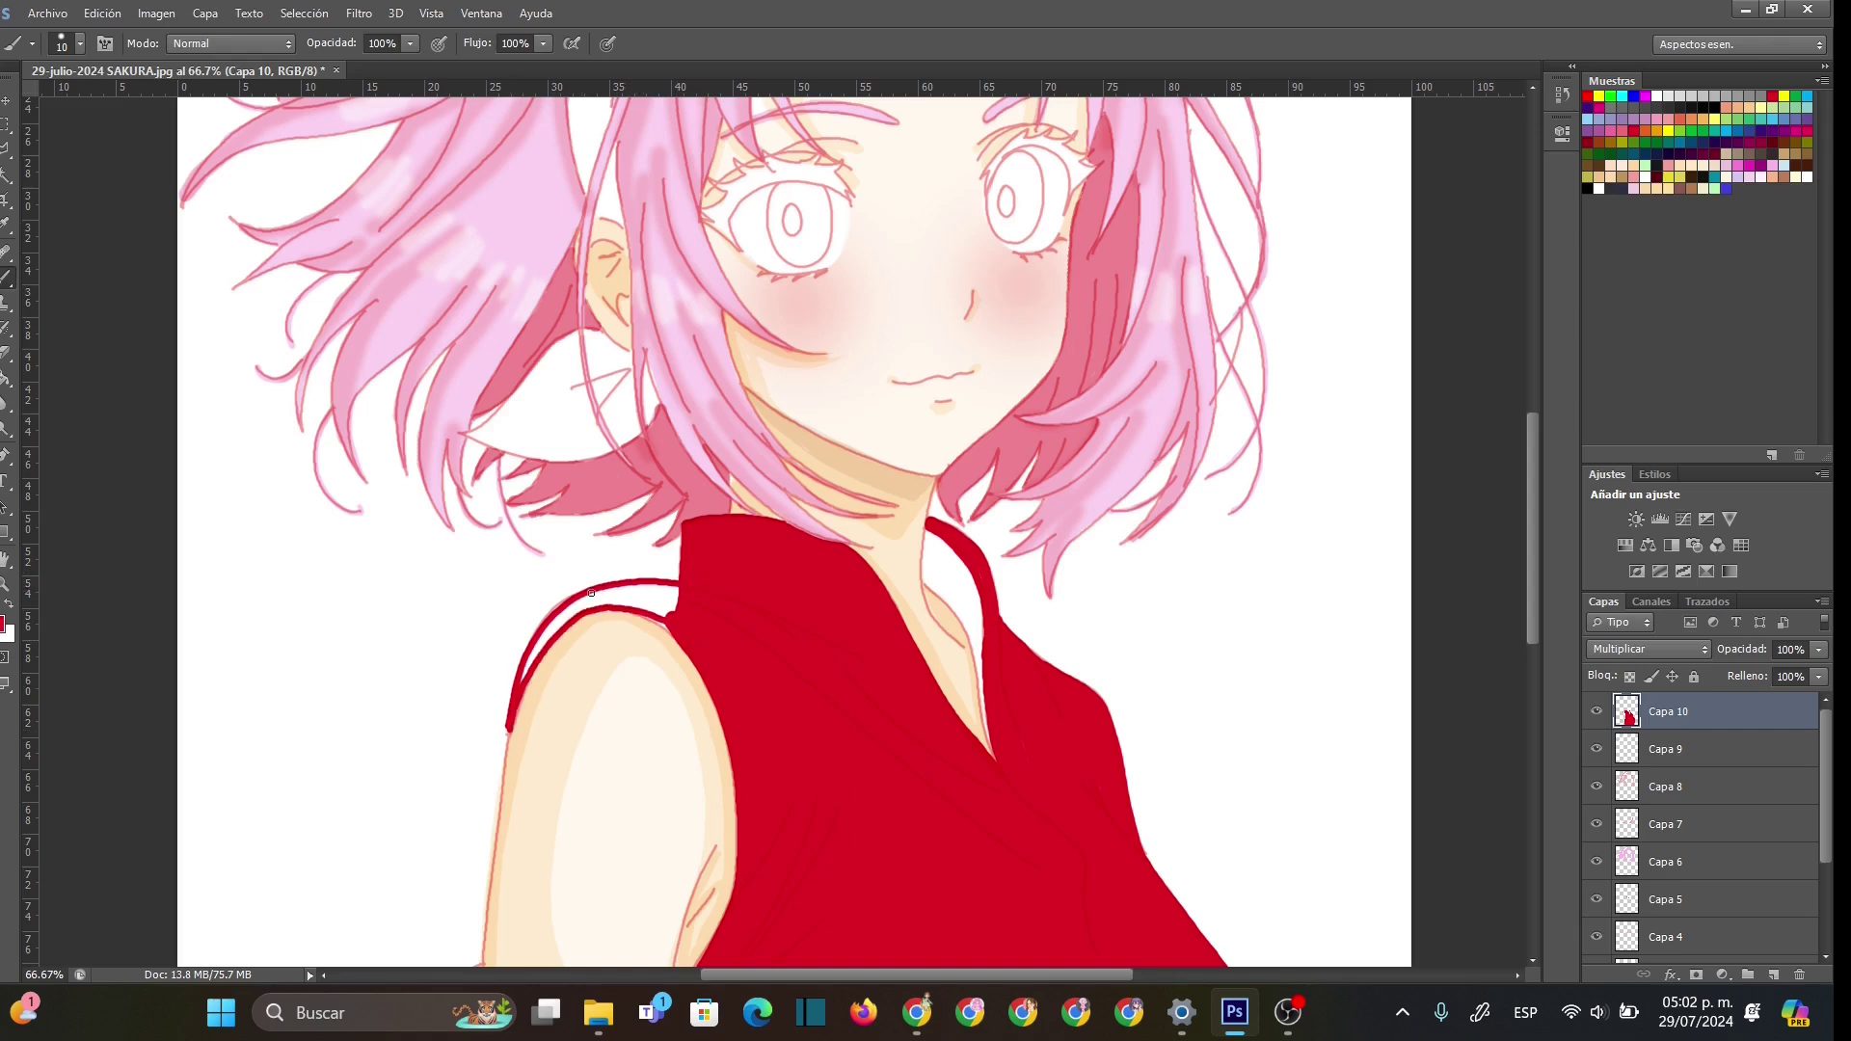
mouse_move(655, 623)
mouse_down()
mouse_move(628, 665)
mouse_move(567, 617)
mouse_move(526, 669)
mouse_up()
right_click(571, 619)
click(626, 657)
mouse_move(575, 602)
mouse_down()
mouse_move(676, 590)
mouse_move(567, 620)
mouse_move(683, 621)
mouse_move(618, 601)
mouse_move(675, 628)
mouse_up()
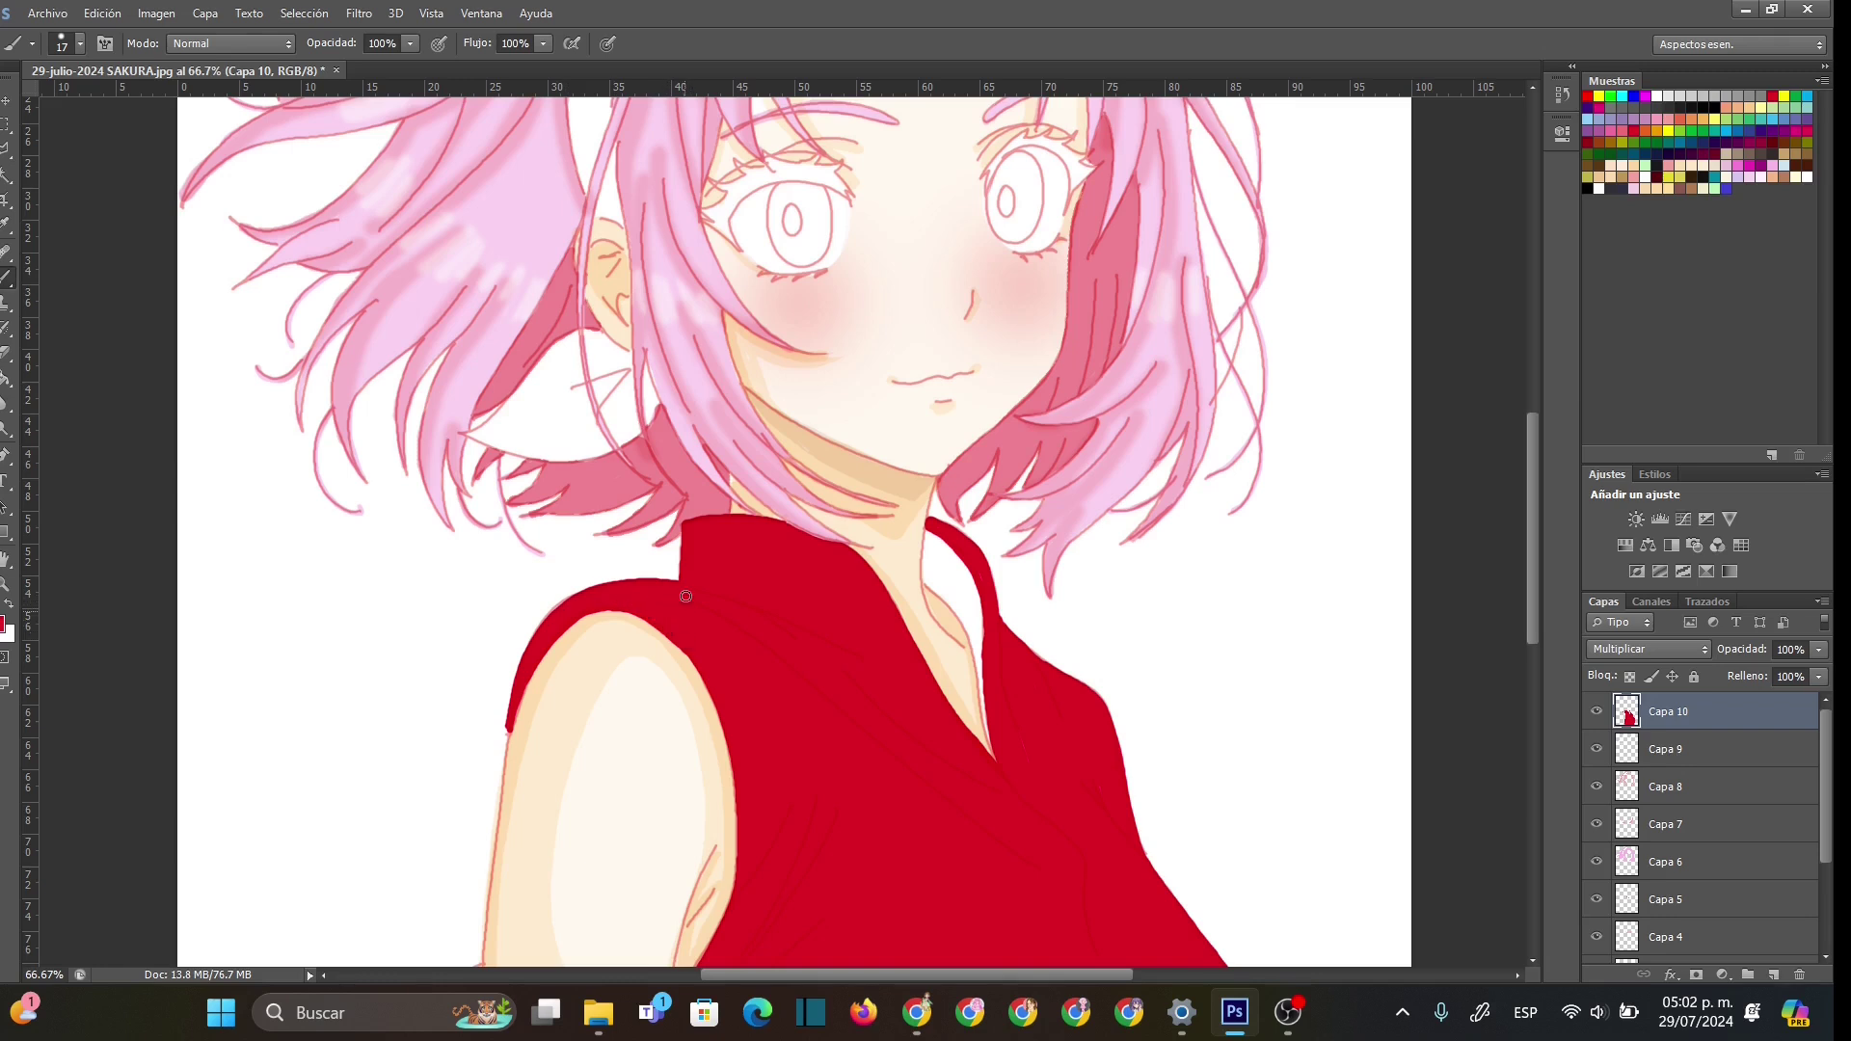
- Zoom out to examine the red vest across the whole portrait
click(6, 588)
right_click(901, 518)
click(993, 712)
right_click(1007, 629)
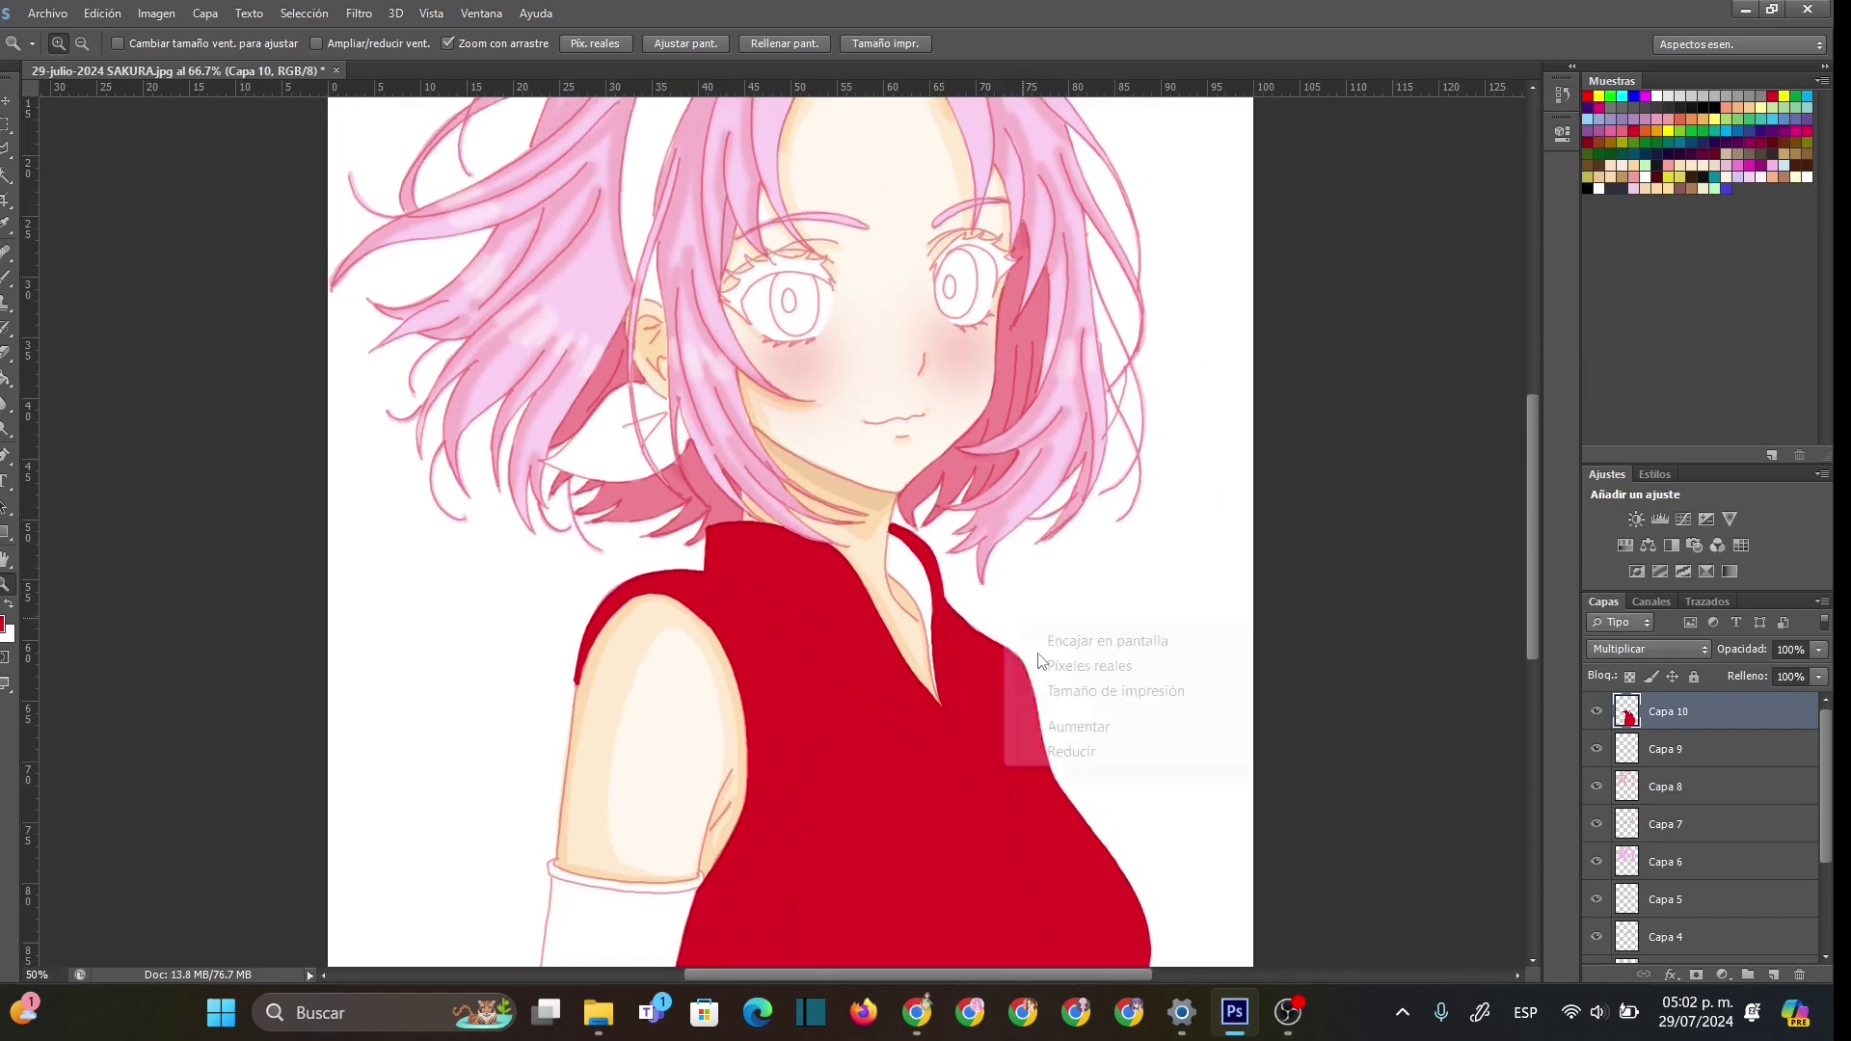
click(1070, 751)
right_click(1008, 623)
click(1065, 755)
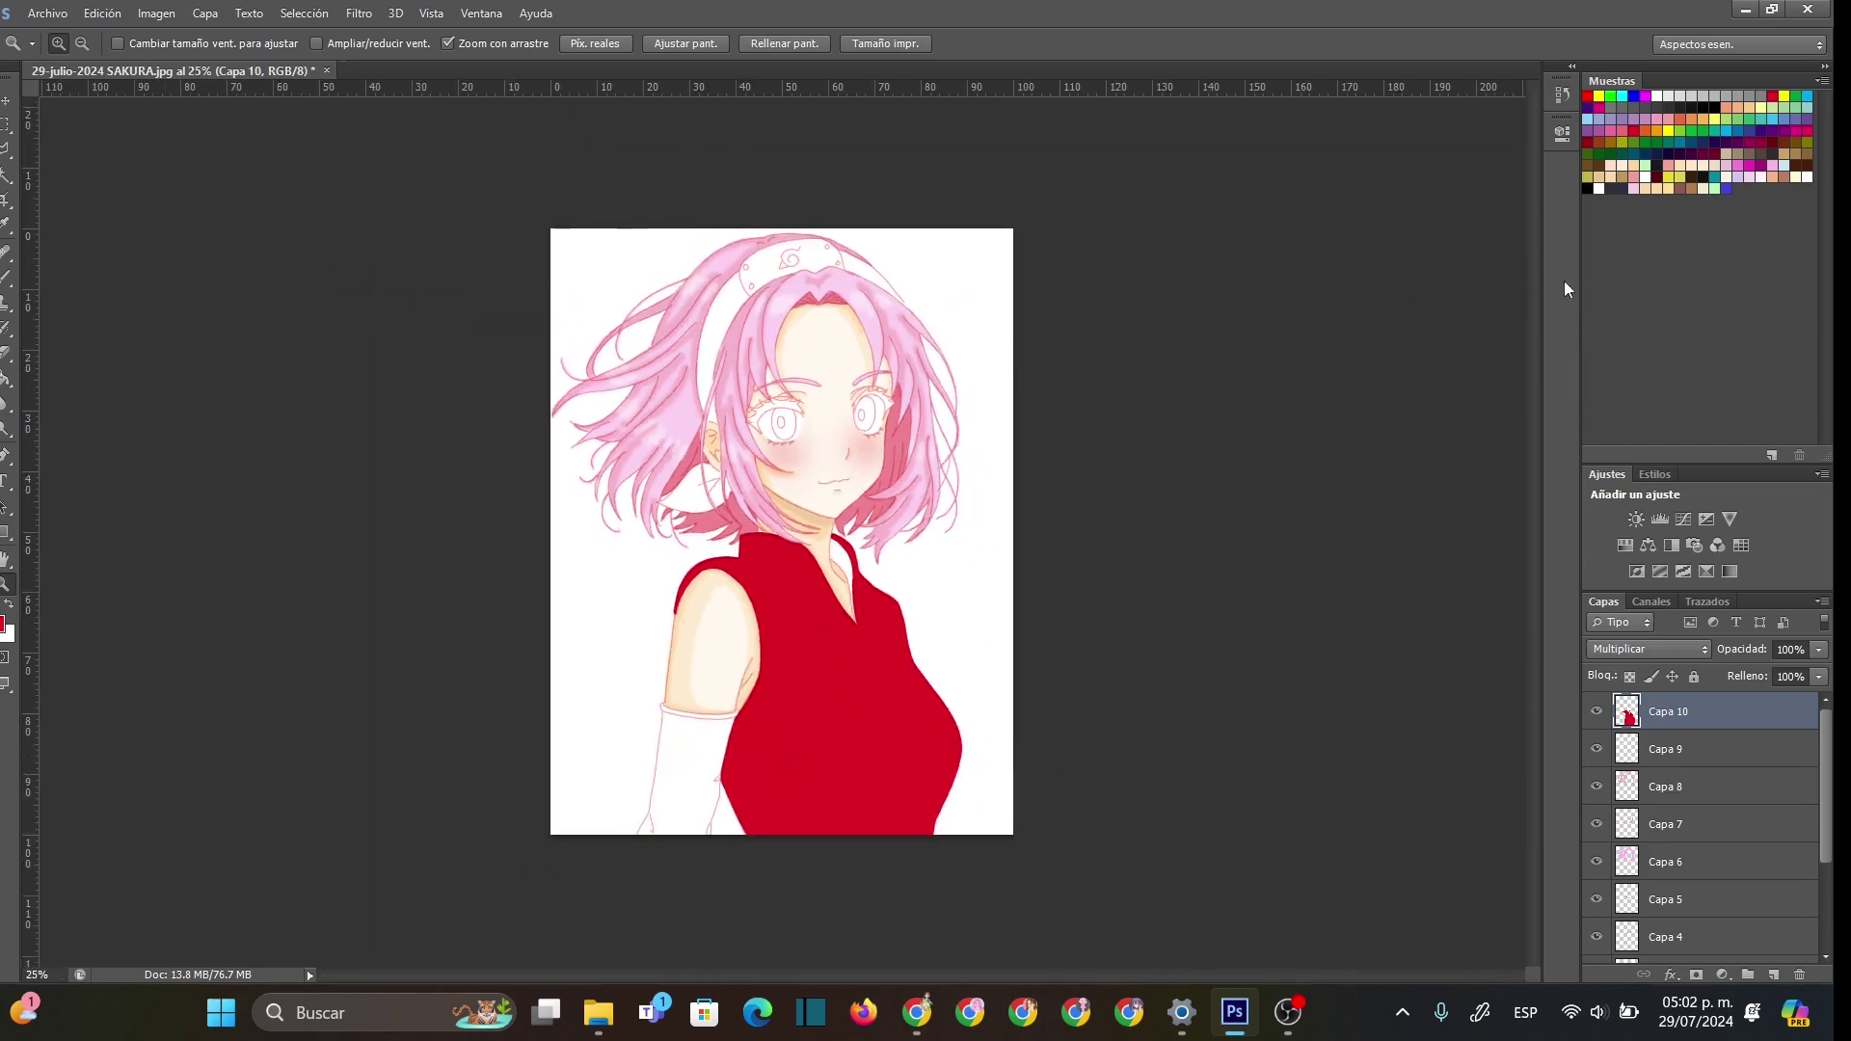
- Outline the ribbon behind the neck below the ear in red with a 6 px brush, following the hair strands
click(686, 443)
click(696, 438)
click(704, 433)
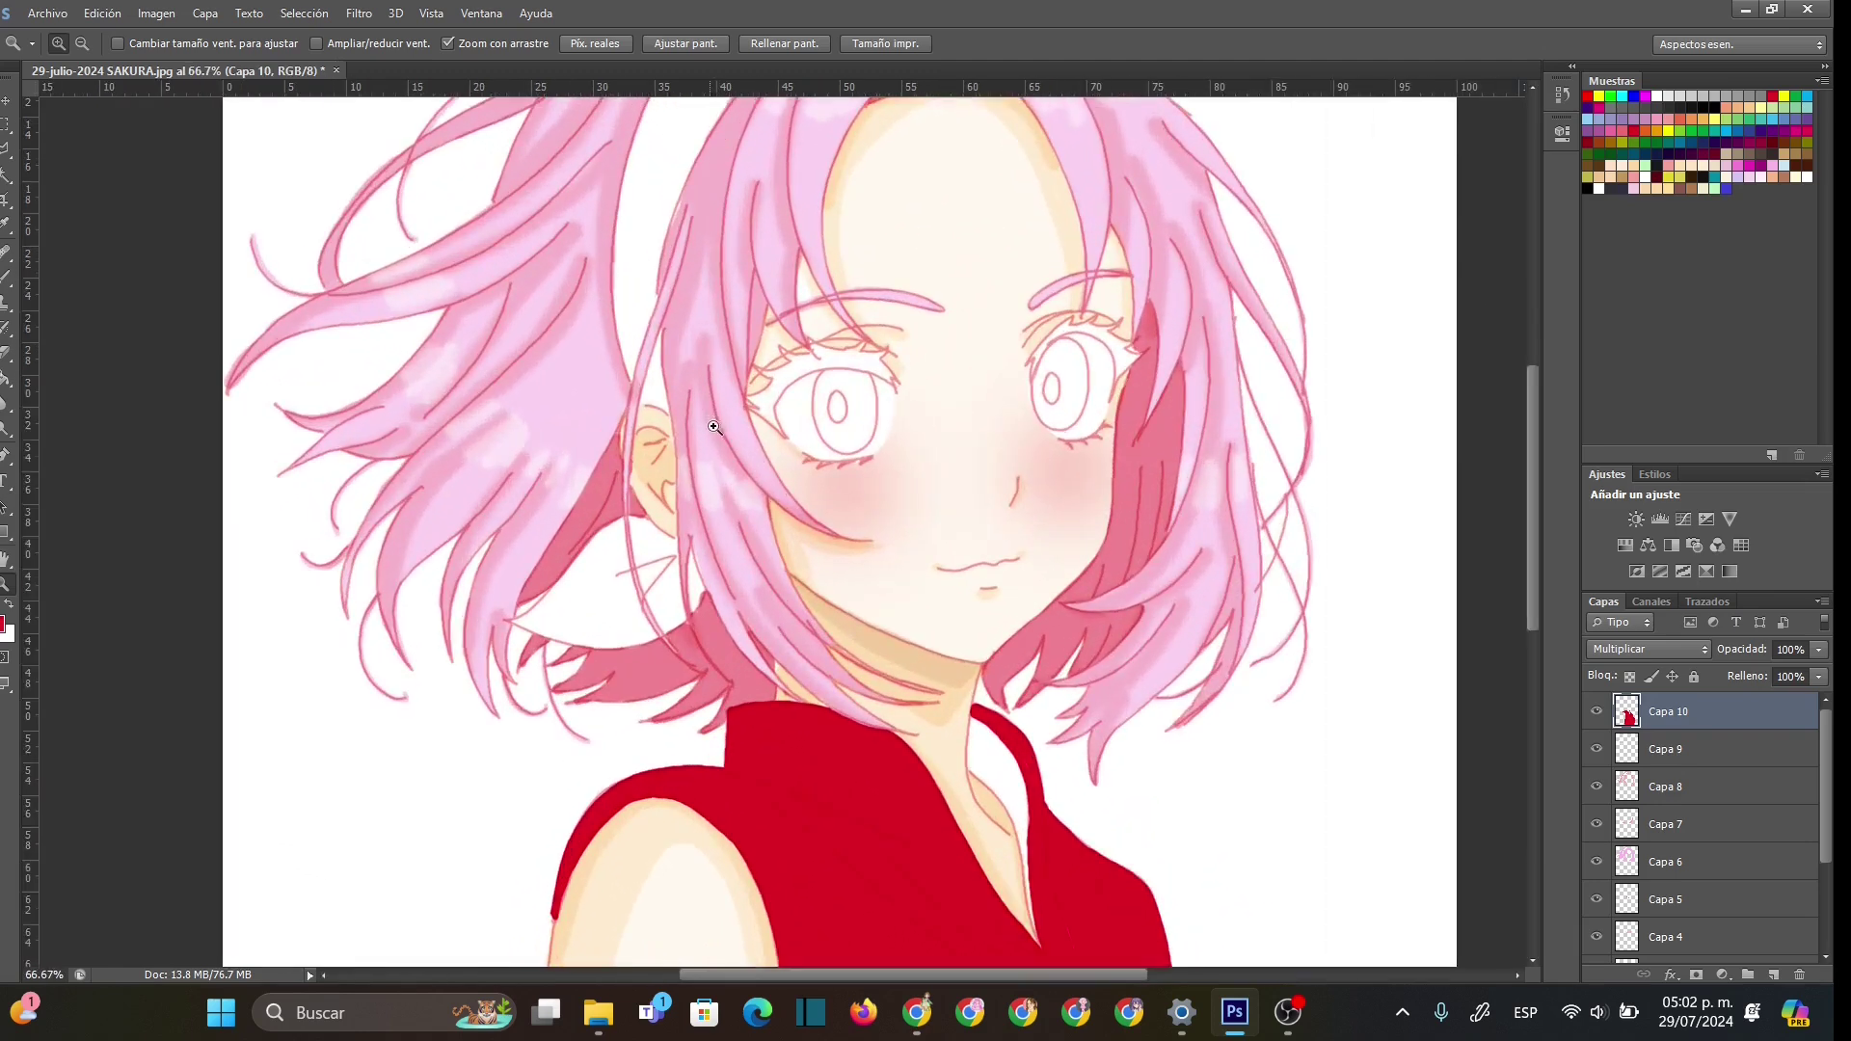
click(713, 427)
key(b)
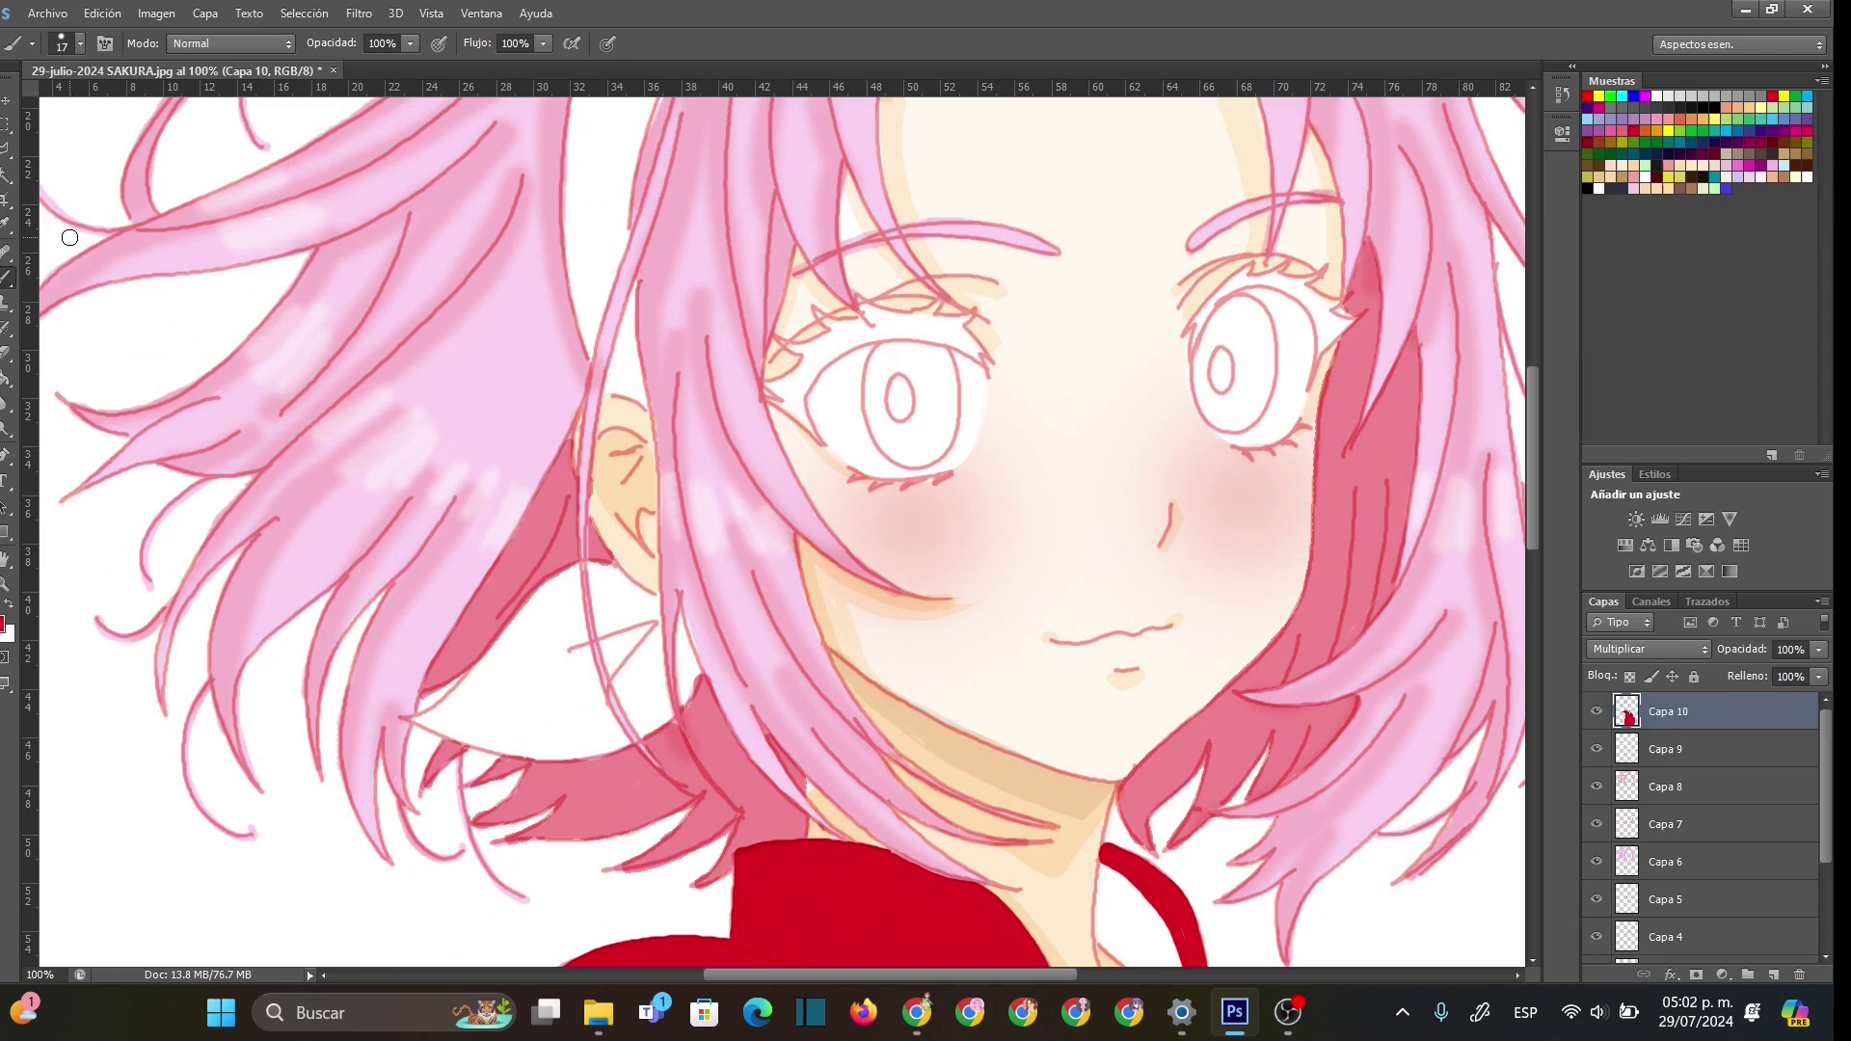
right_click(568, 588)
text(6)
key(Return)
mouse_move(574, 566)
mouse_down()
mouse_move(450, 693)
mouse_move(397, 716)
mouse_move(510, 759)
mouse_move(608, 754)
mouse_up()
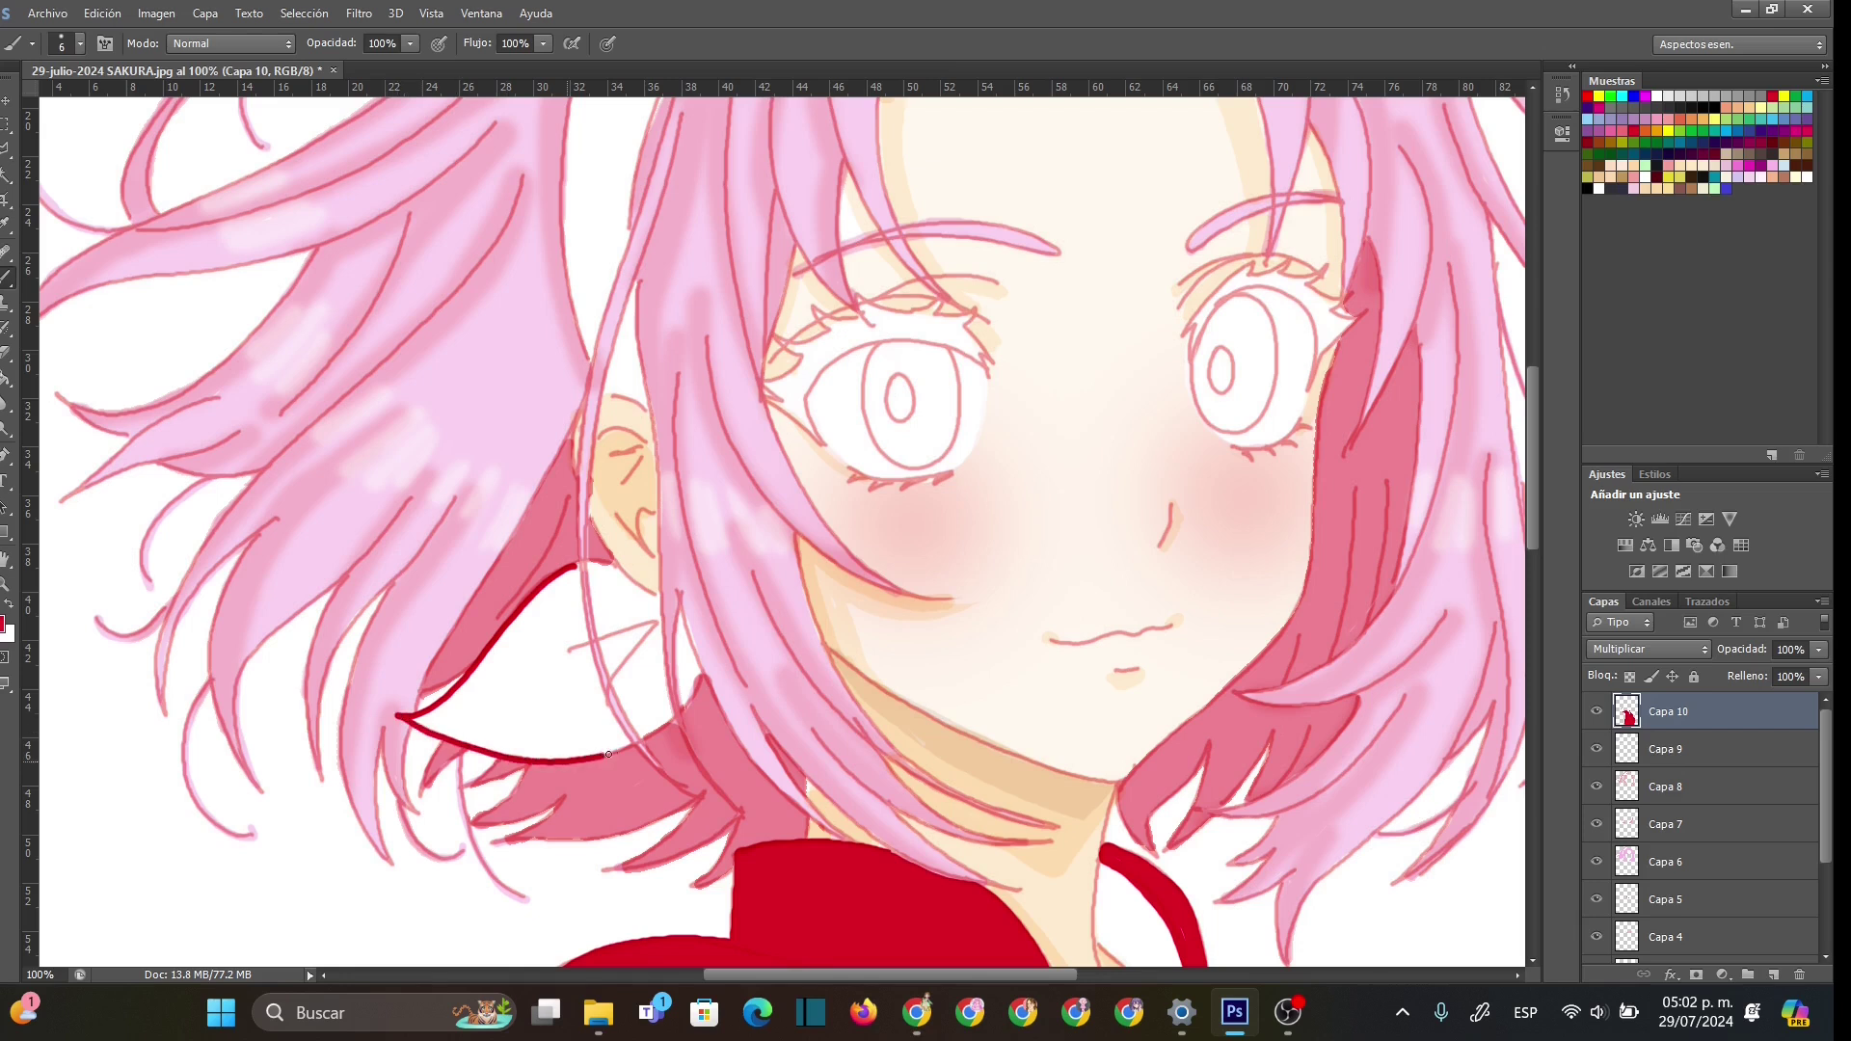
drag(578, 618, 631, 741)
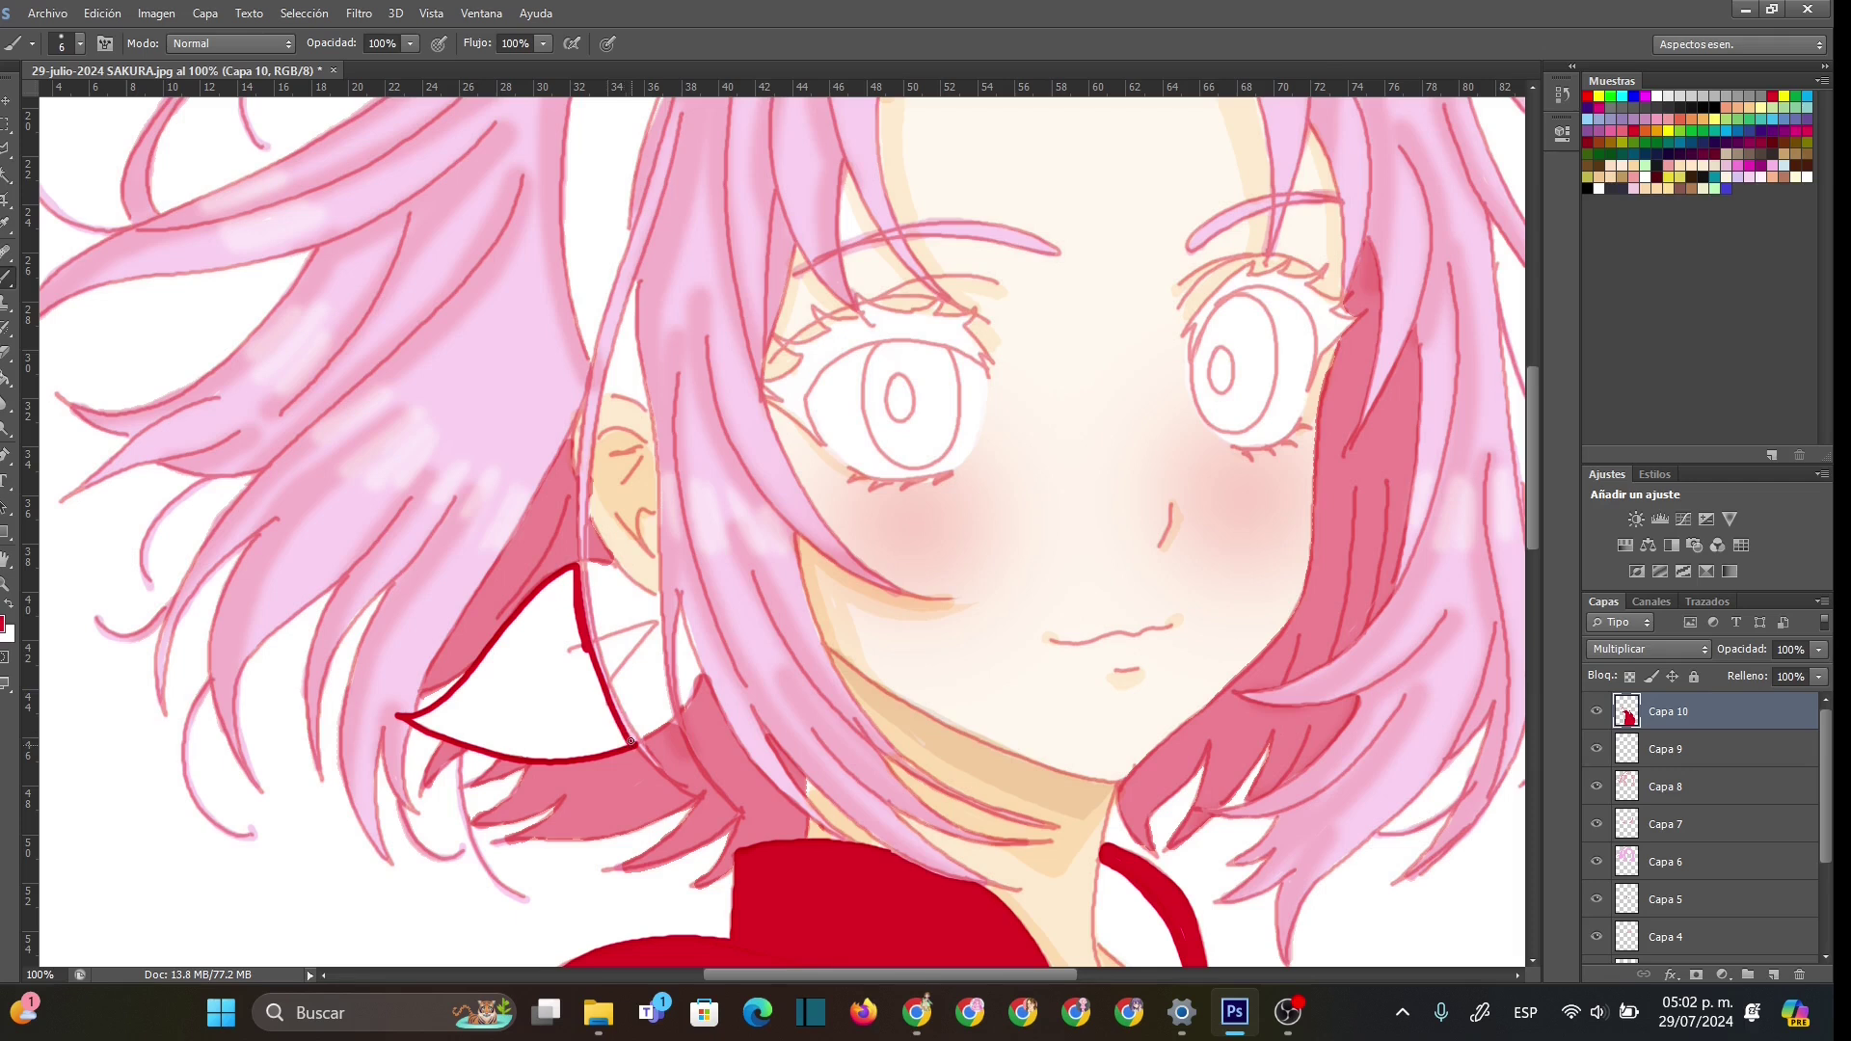
drag(591, 605, 644, 739)
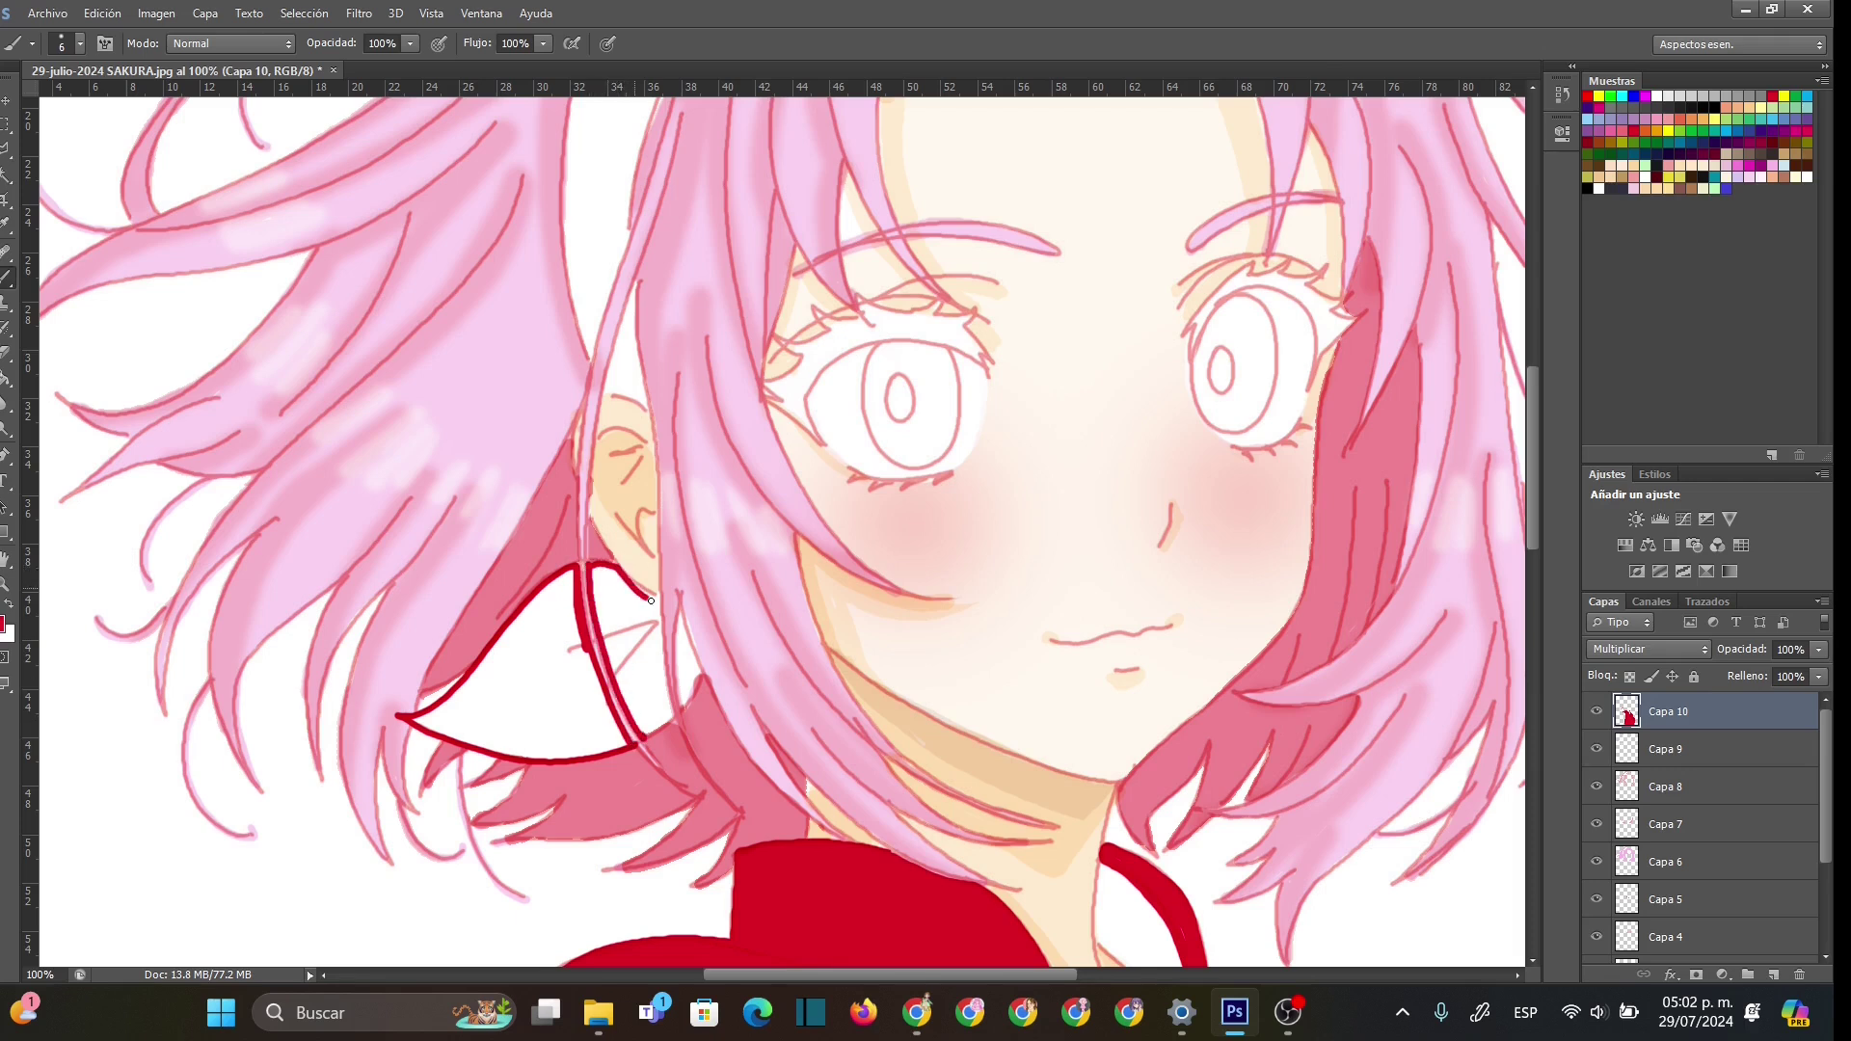
drag(657, 601, 673, 716)
mouse_move(677, 660)
mouse_down()
mouse_move(681, 705)
mouse_move(698, 678)
mouse_move(680, 612)
mouse_move(683, 688)
mouse_move(680, 636)
mouse_up()
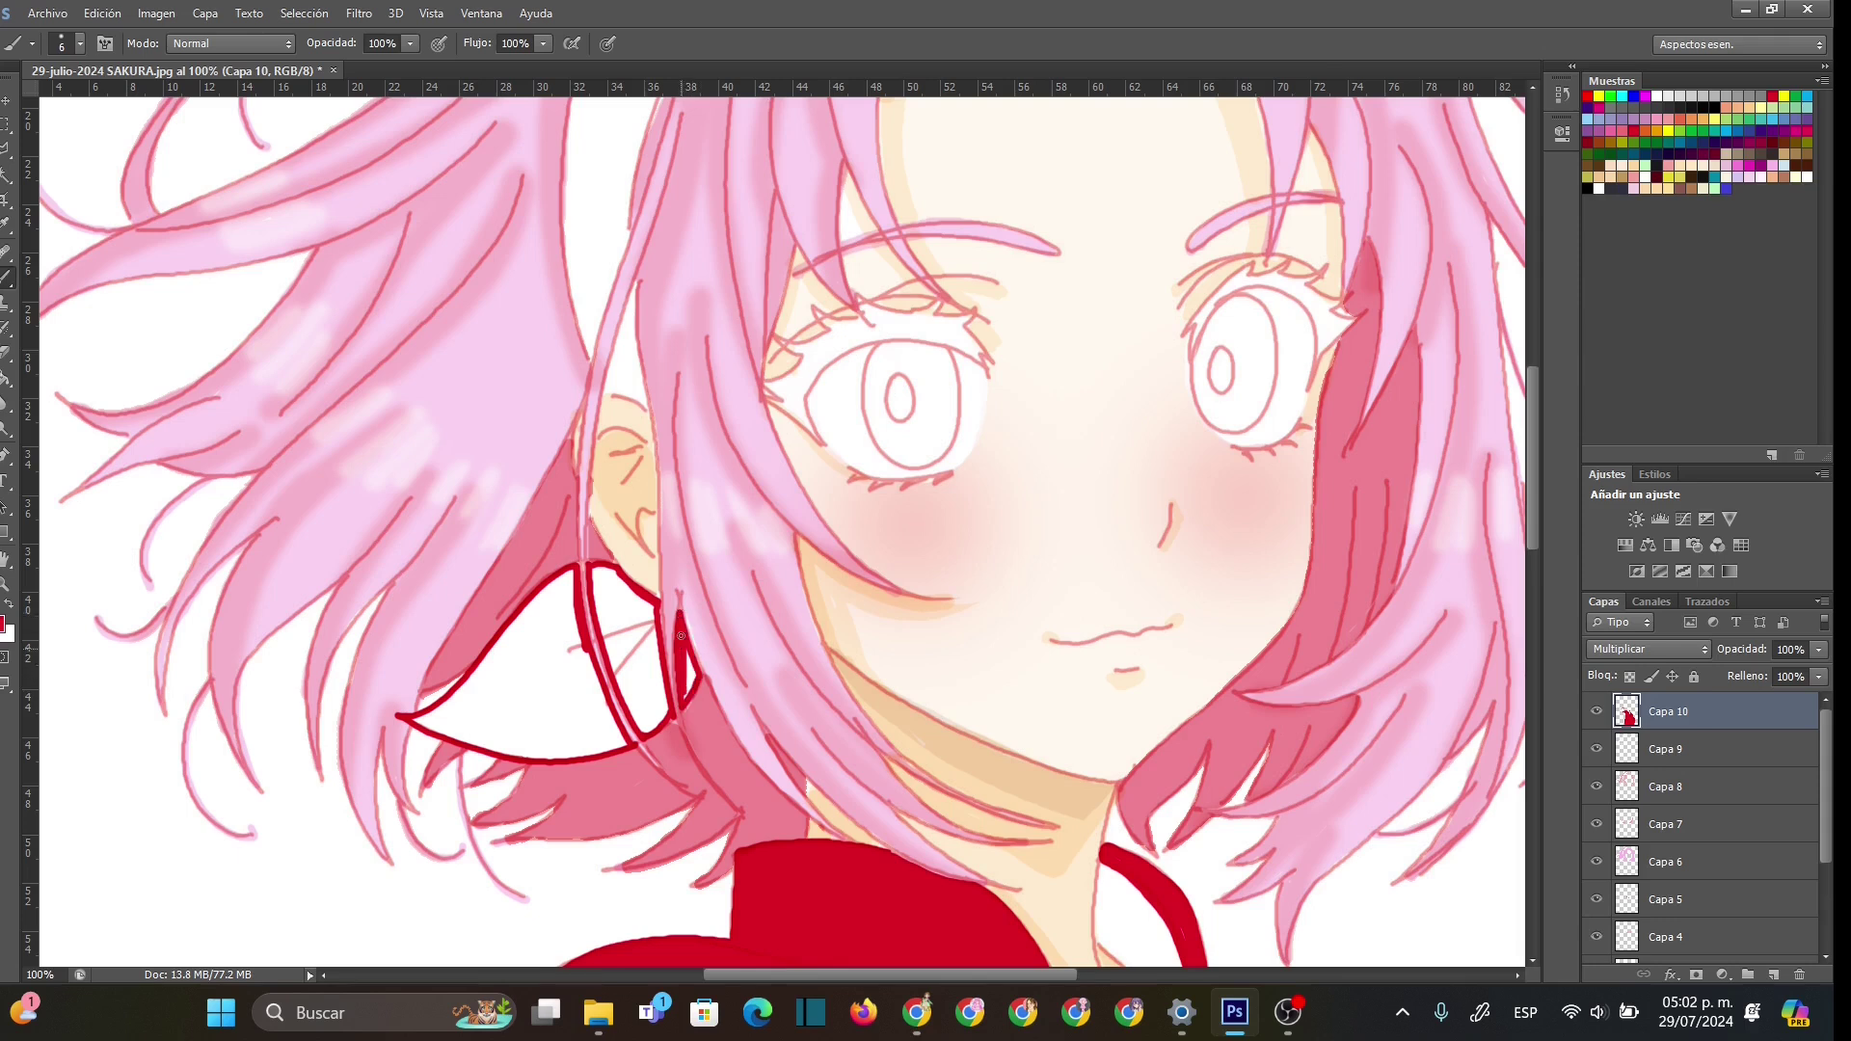
- Fill the ribbon's knot area just below the ear in red with a 12 px brush
right_click(659, 686)
click(705, 736)
mouse_move(600, 579)
mouse_down()
mouse_move(644, 731)
mouse_move(669, 702)
mouse_move(648, 604)
mouse_move(619, 594)
mouse_move(650, 711)
mouse_move(626, 614)
mouse_up()
right_click(672, 643)
drag(713, 688, 706, 690)
drag(658, 603, 661, 674)
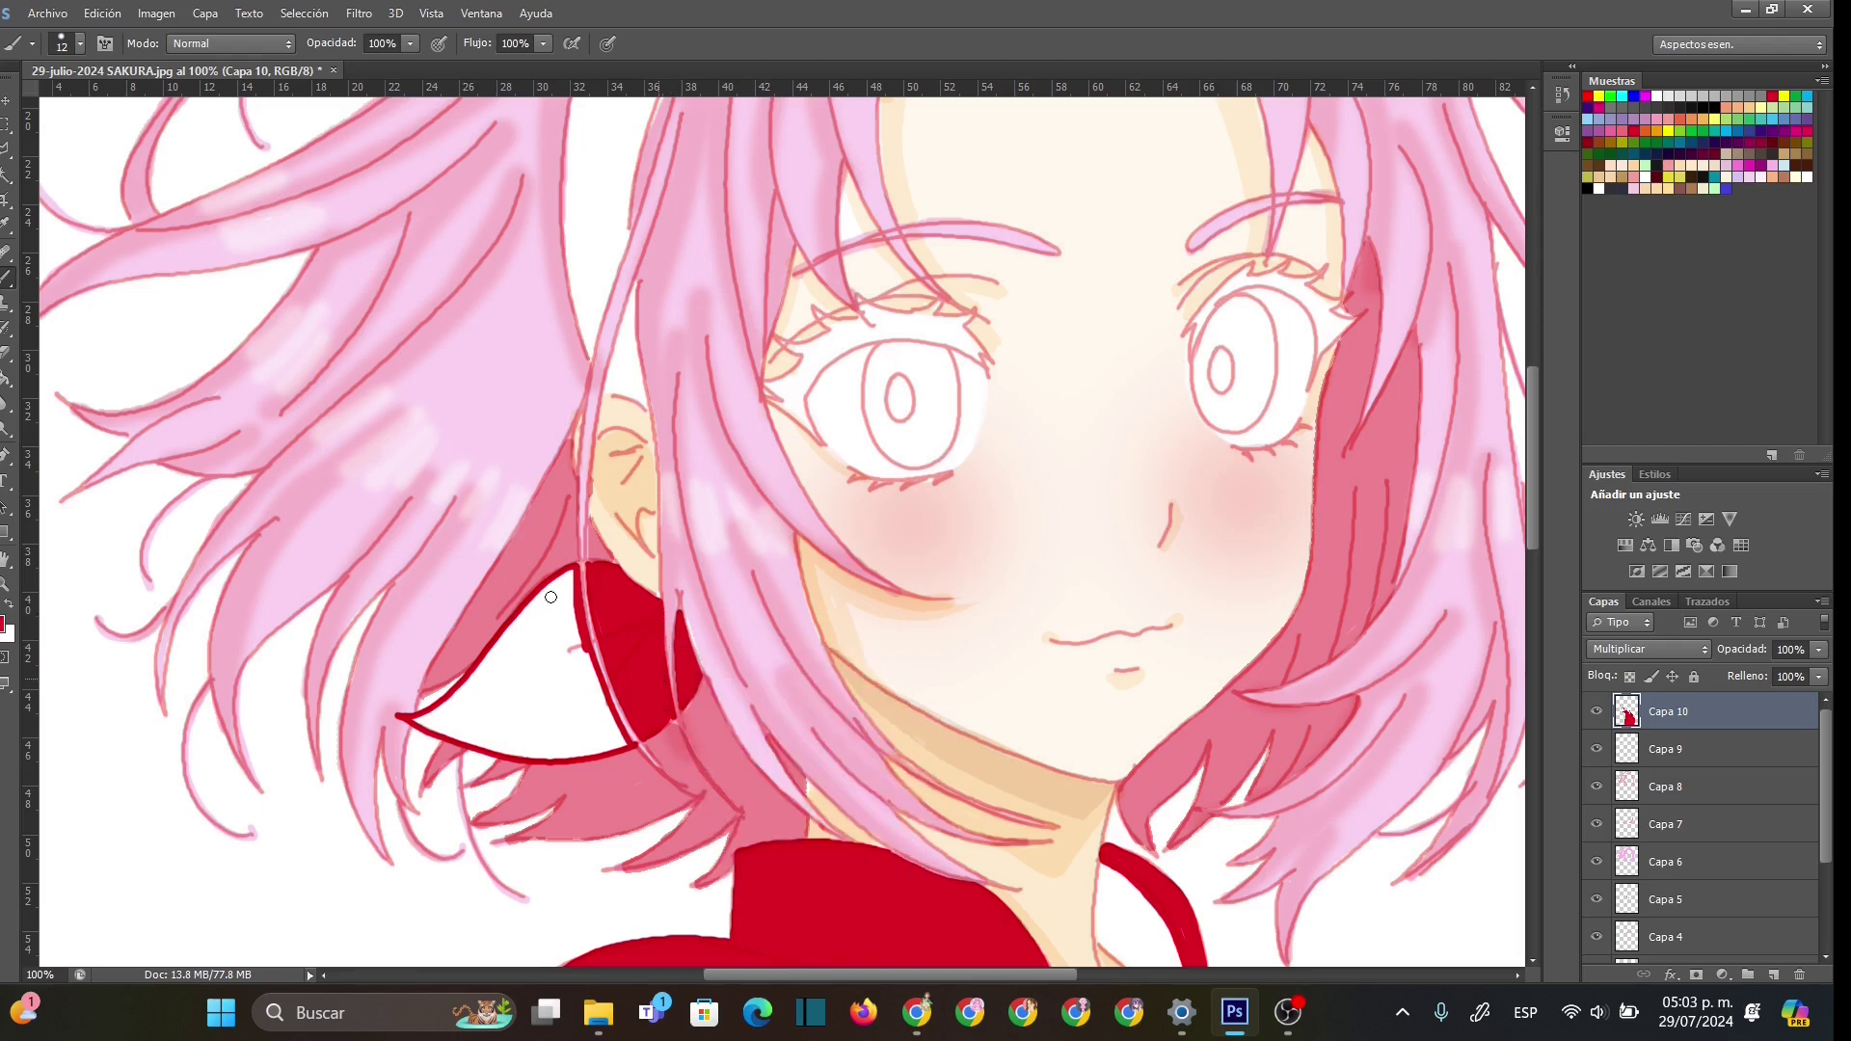
- Fill the ribbon's pointed end in red with a brush of up to 17 px and clean its lower edge with the eraser
mouse_move(571, 571)
mouse_down()
mouse_move(441, 713)
mouse_move(413, 718)
mouse_move(573, 580)
mouse_move(590, 721)
mouse_up()
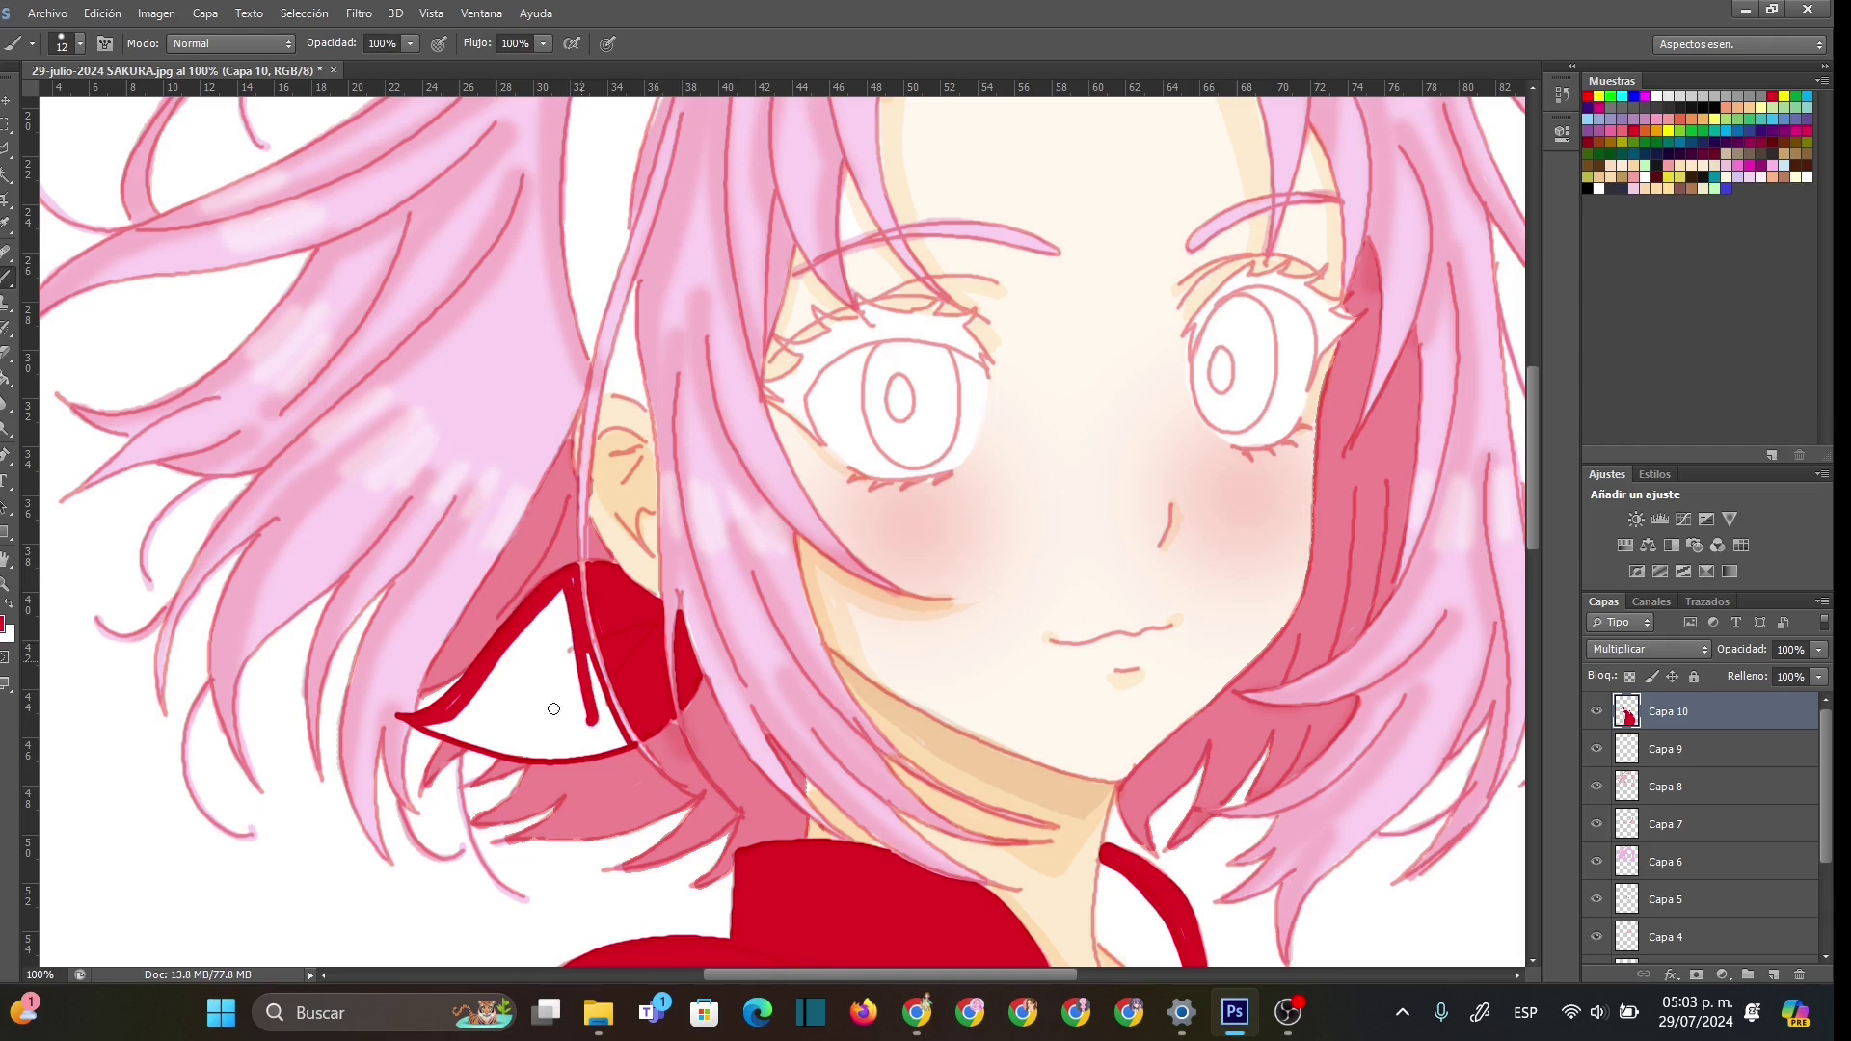
right_click(545, 721)
click(569, 752)
mouse_move(564, 588)
mouse_down()
mouse_move(479, 716)
mouse_move(445, 718)
mouse_move(548, 609)
mouse_move(465, 723)
mouse_move(592, 741)
mouse_move(567, 619)
mouse_move(541, 708)
mouse_move(513, 723)
mouse_move(548, 707)
mouse_move(590, 730)
mouse_move(533, 690)
mouse_up()
right_click(530, 688)
text(17)
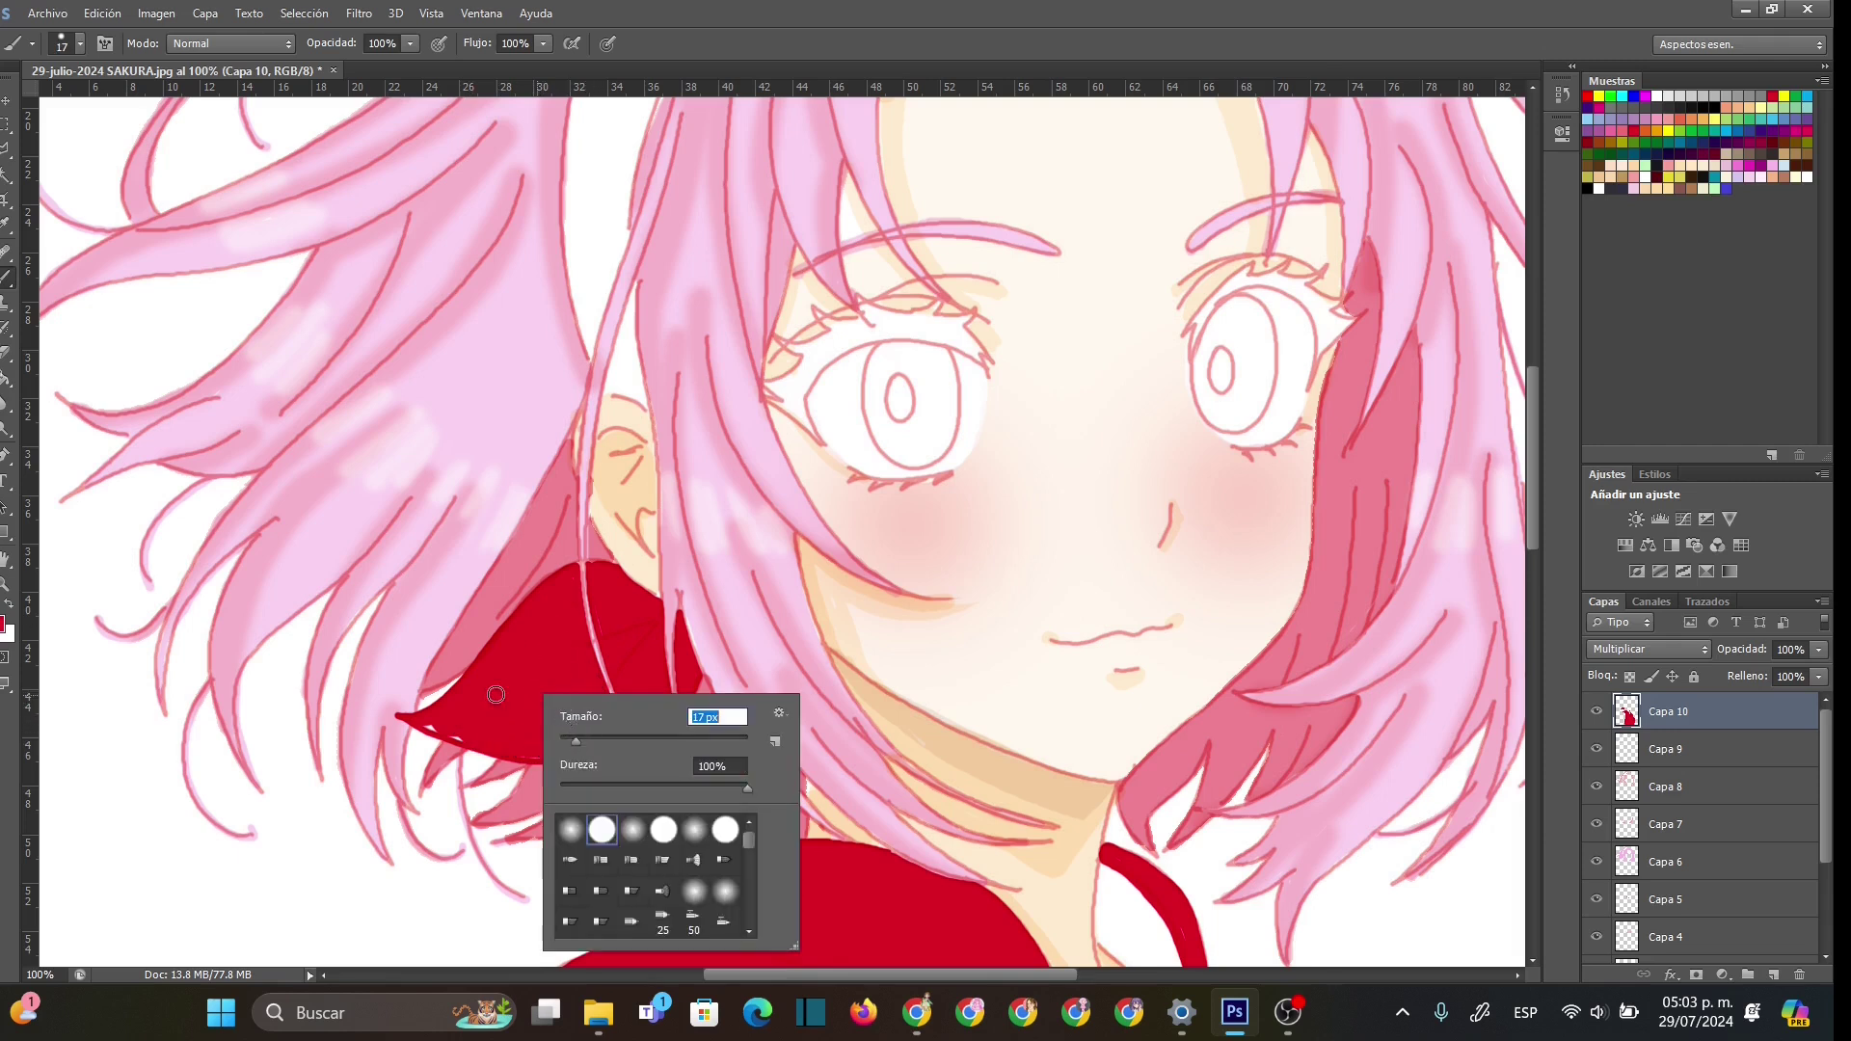
key(Return)
mouse_move(436, 723)
mouse_down()
mouse_move(602, 747)
mouse_move(518, 750)
mouse_move(605, 746)
mouse_move(616, 678)
mouse_move(622, 743)
mouse_up()
click(8, 354)
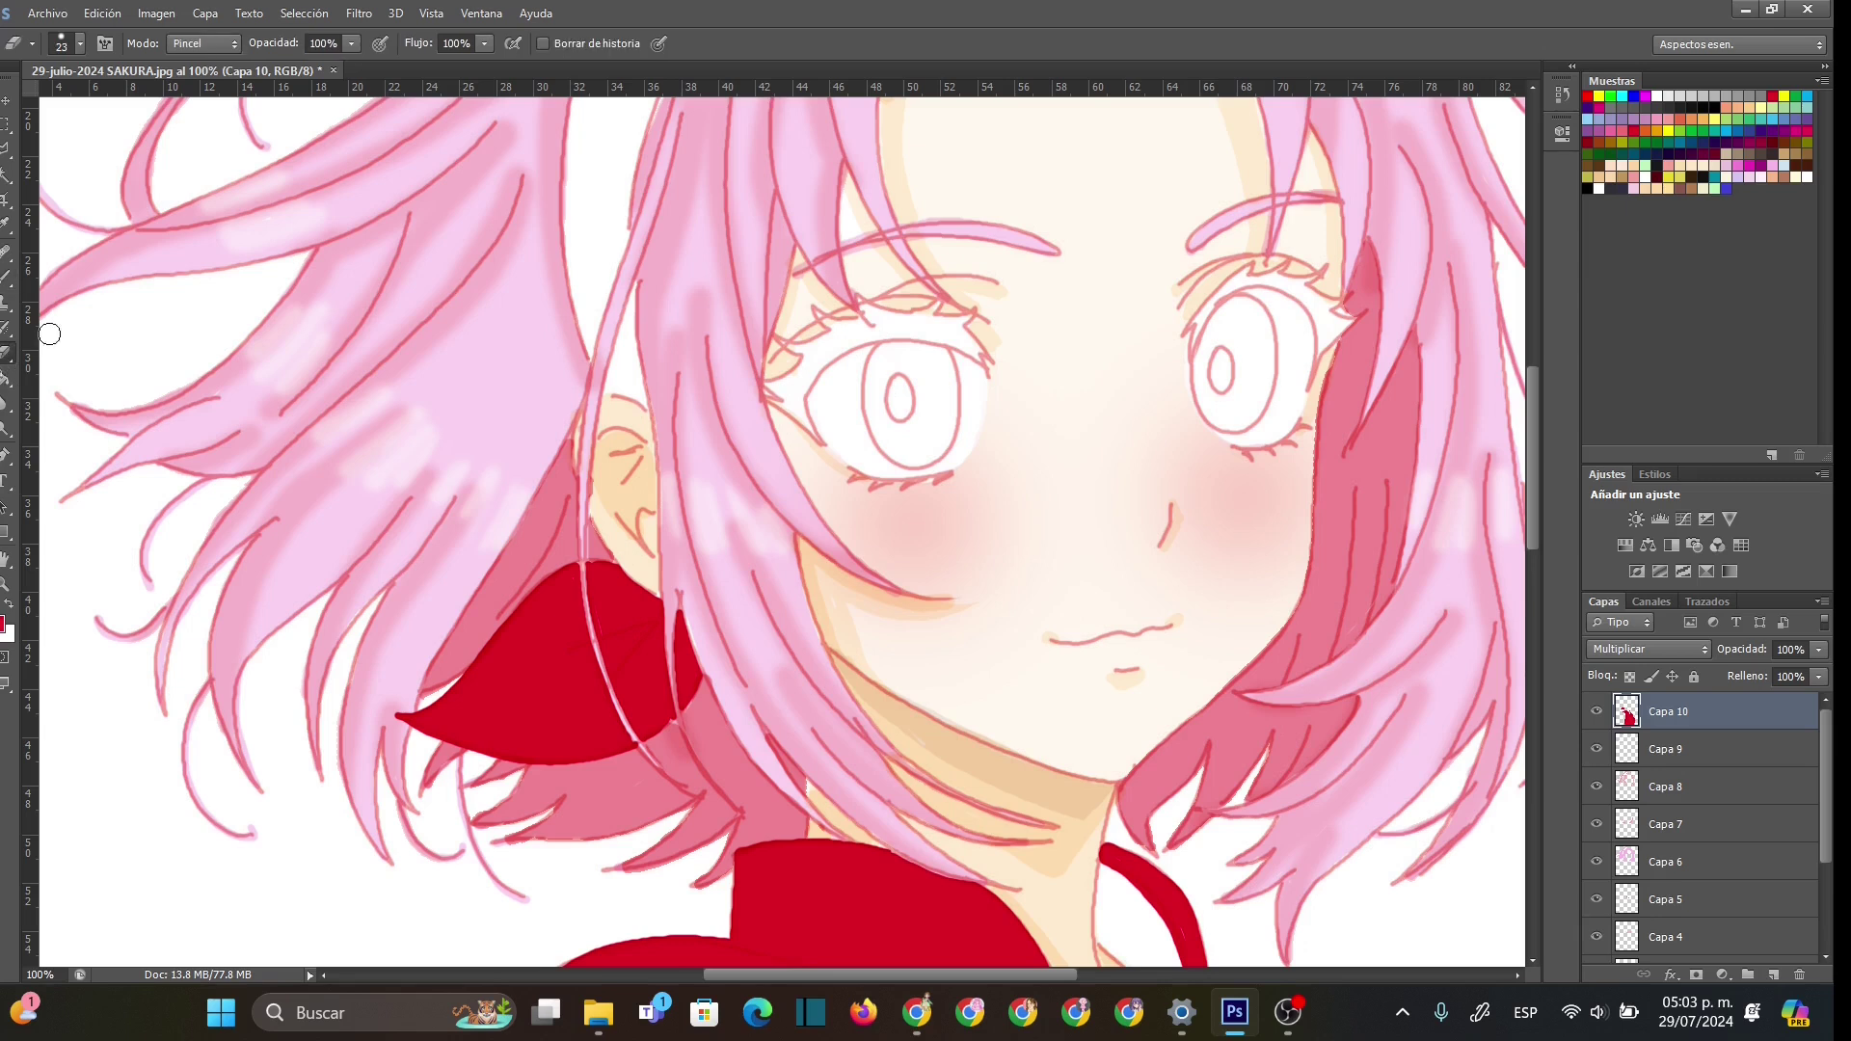
right_click(657, 741)
click(642, 748)
- Outline the headband's side strap in red from the forehead plate to the ear and fill its small lower section
drag(1538, 501, 1533, 409)
click(7, 278)
right_click(723, 344)
key(Down)
key(Down)
key(Down)
drag(730, 243, 655, 331)
mouse_move(729, 243)
mouse_down()
mouse_move(633, 358)
mouse_move(579, 571)
mouse_up()
mouse_move(656, 319)
mouse_down()
mouse_move(576, 522)
mouse_move(578, 776)
mouse_up()
mouse_move(730, 247)
mouse_down()
mouse_move(774, 344)
mouse_move(666, 515)
mouse_move(590, 801)
mouse_move(610, 808)
mouse_move(636, 728)
mouse_move(643, 848)
mouse_up()
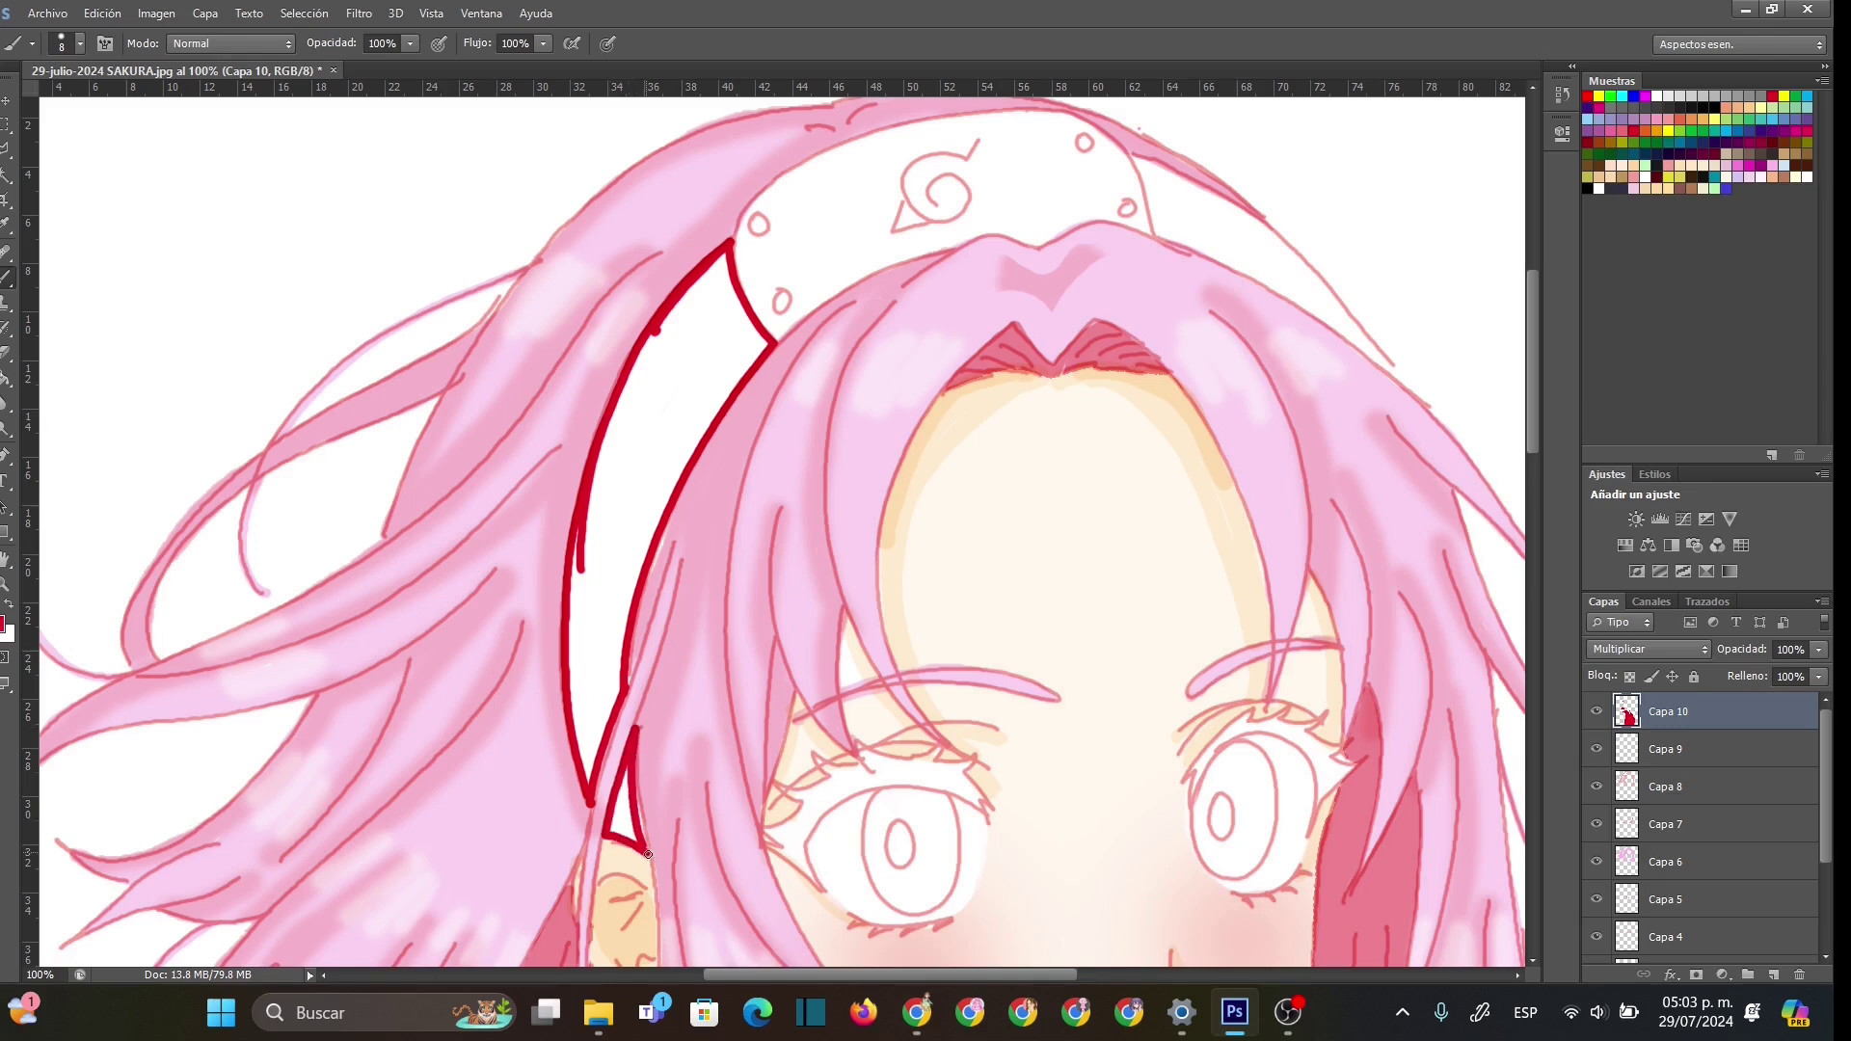
drag(632, 768, 620, 832)
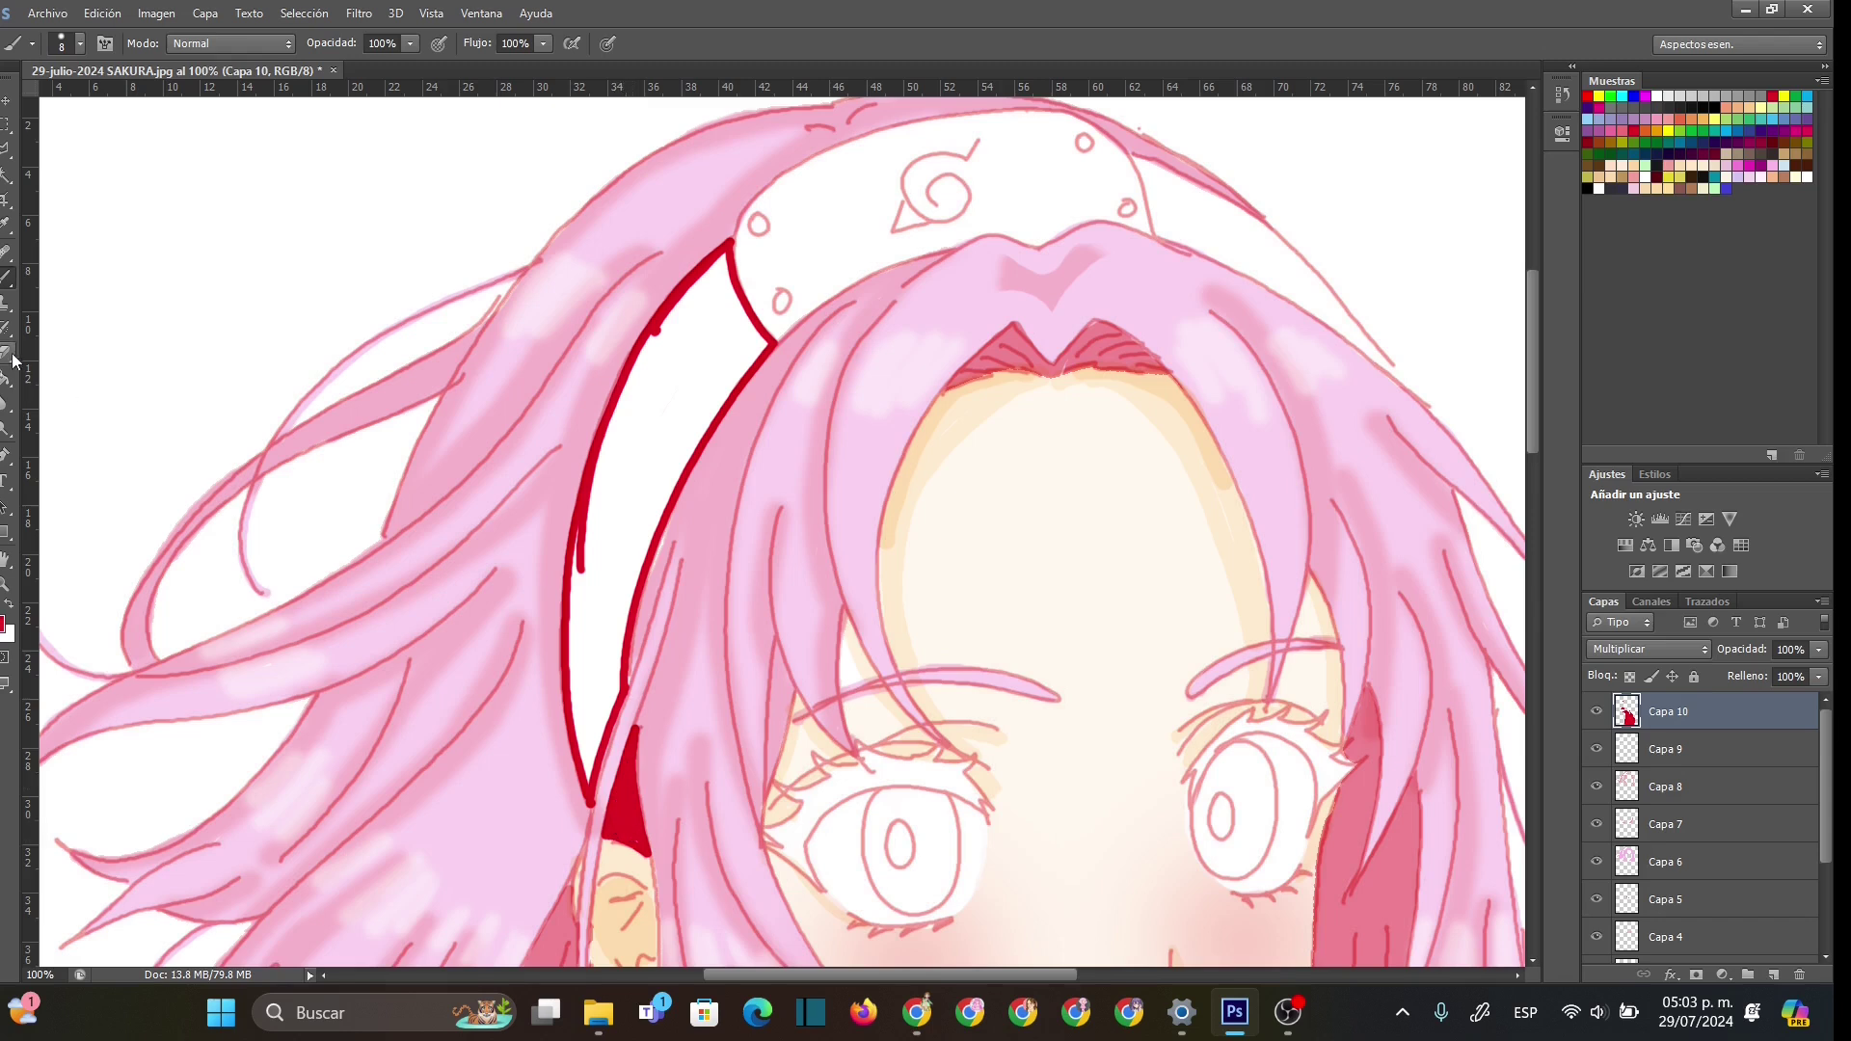
- Erase excess red around the strap's lower section and touch up its inner edge with a 5 px red brush
key(e)
right_click(668, 699)
click(698, 743)
drag(648, 701, 657, 819)
click(7, 279)
right_click(675, 724)
key(bracketleft)
key(bracketleft)
key(bracketleft)
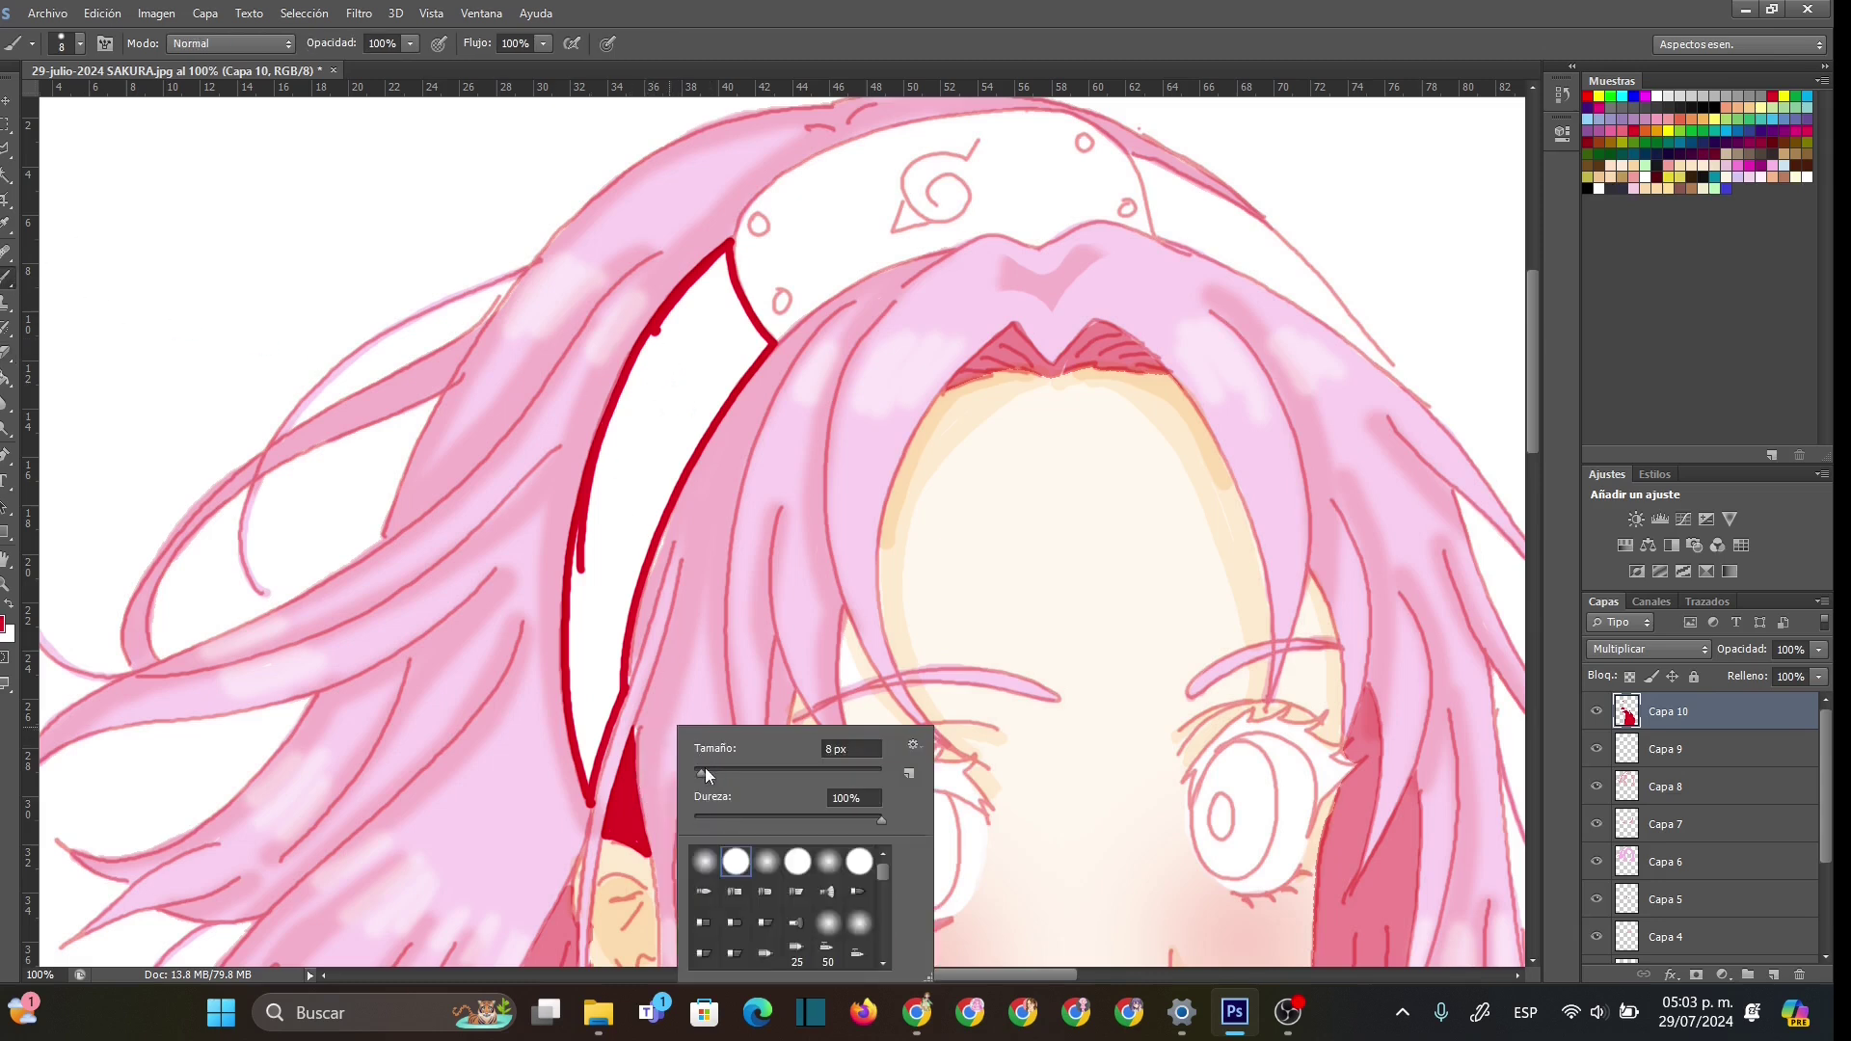
key(Return)
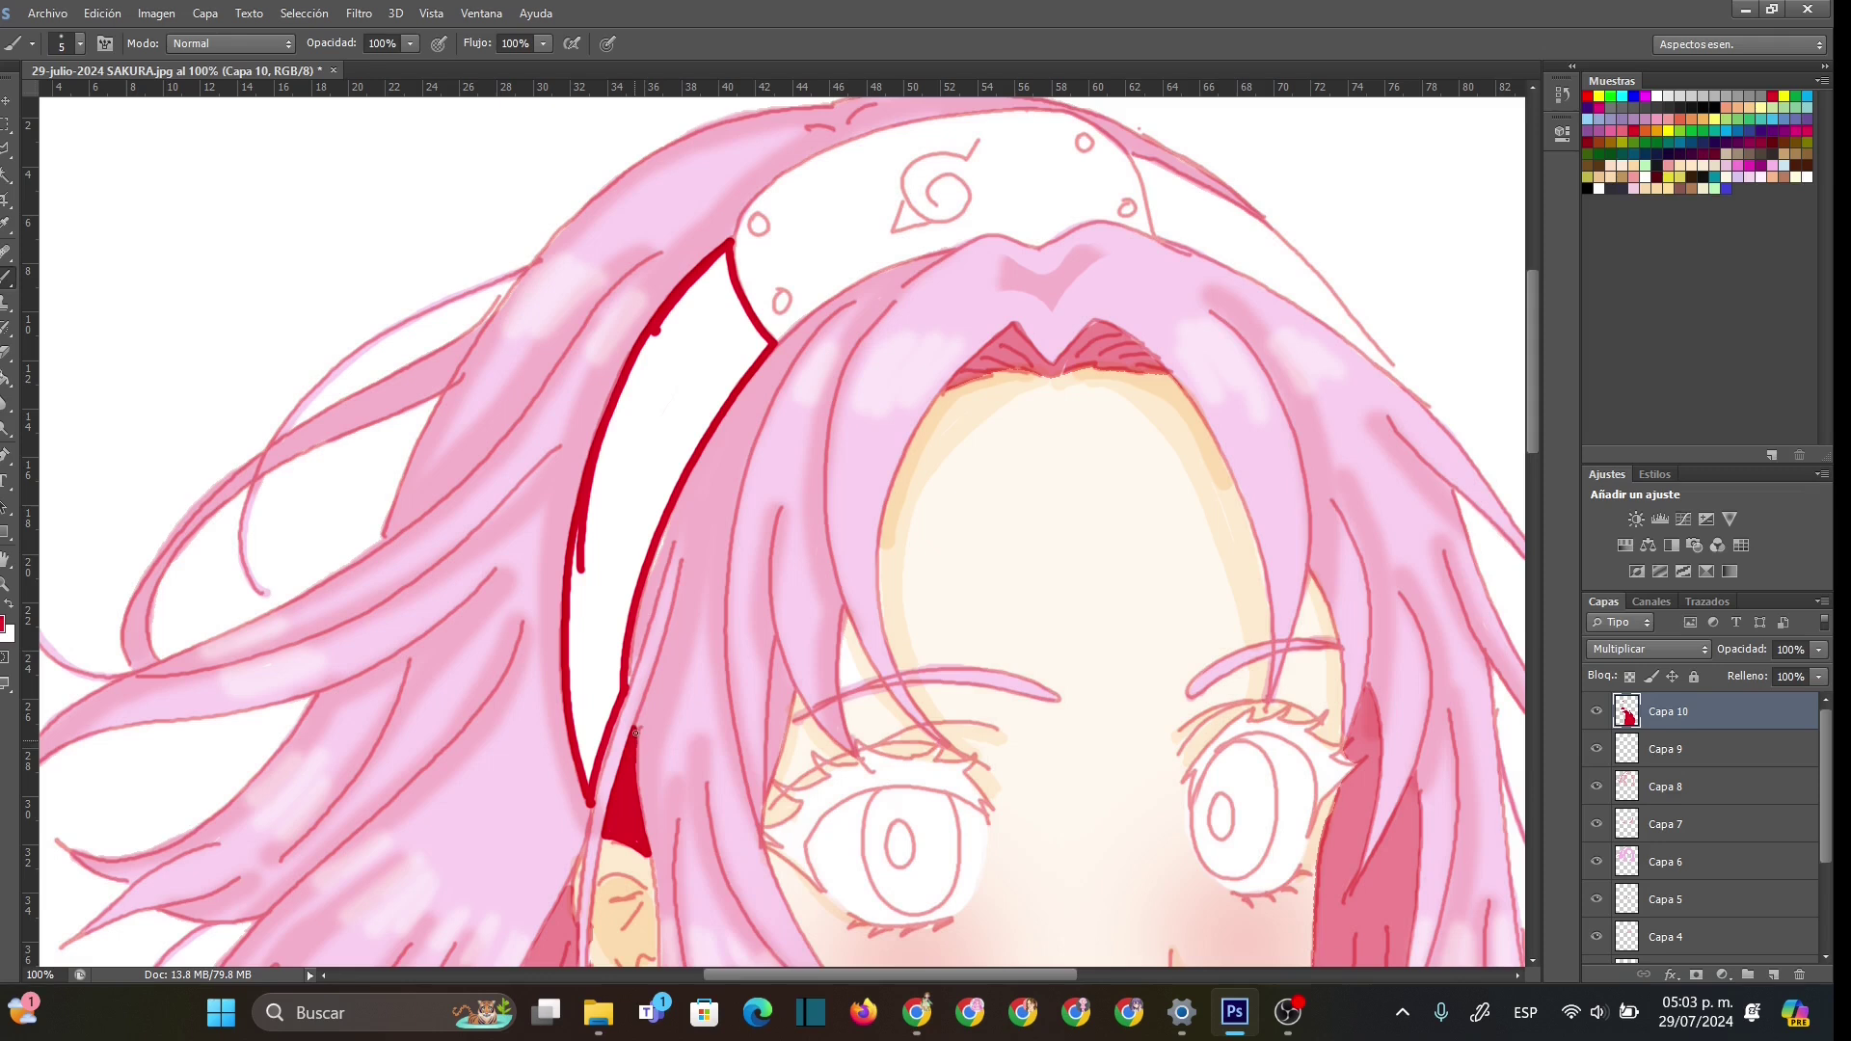
- Fill the outlined headband side strap in red with a 27 px brush, down to its pointed lower tip
right_click(685, 493)
text(27)
key(Return)
mouse_move(725, 253)
mouse_down()
mouse_move(617, 429)
mouse_move(578, 554)
mouse_move(587, 729)
mouse_move(621, 665)
mouse_move(656, 496)
mouse_move(761, 340)
mouse_move(721, 280)
mouse_move(752, 358)
mouse_move(670, 483)
mouse_move(604, 697)
mouse_move(675, 344)
mouse_move(675, 405)
mouse_move(723, 338)
mouse_move(654, 479)
mouse_up()
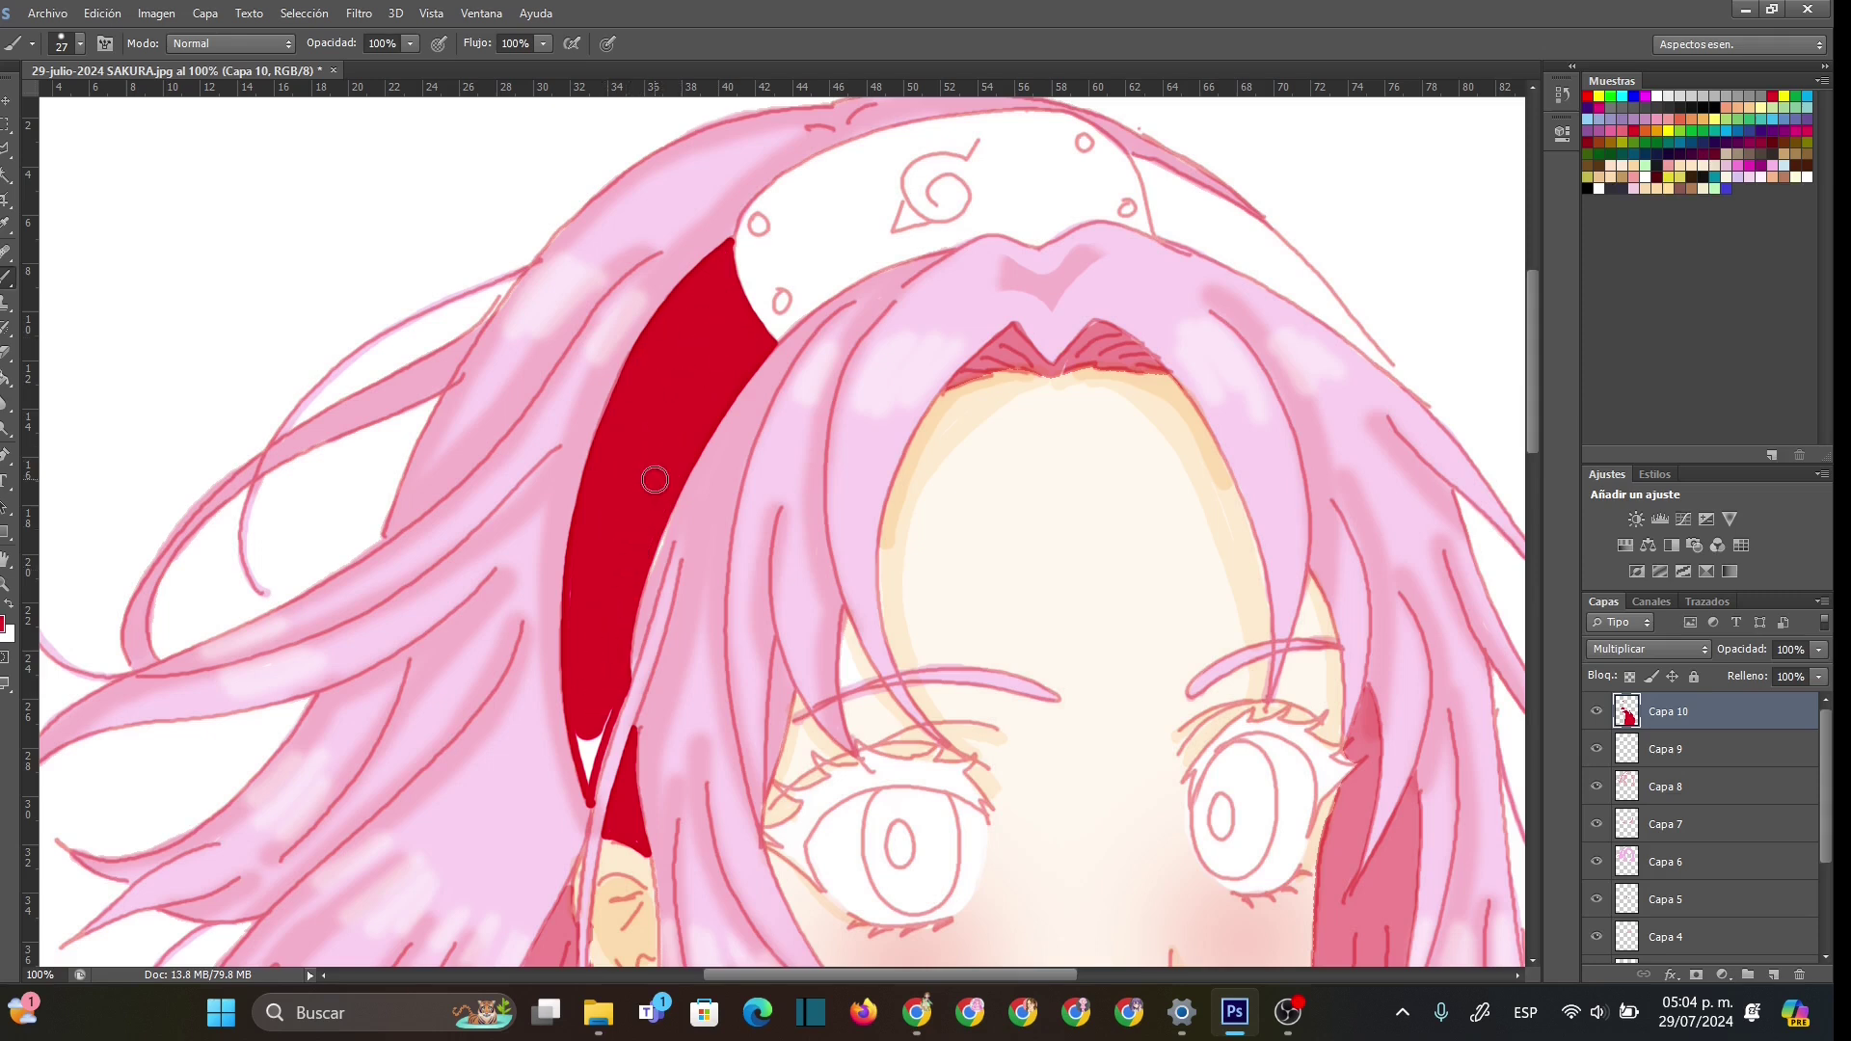
right_click(644, 670)
drag(678, 719, 589, 777)
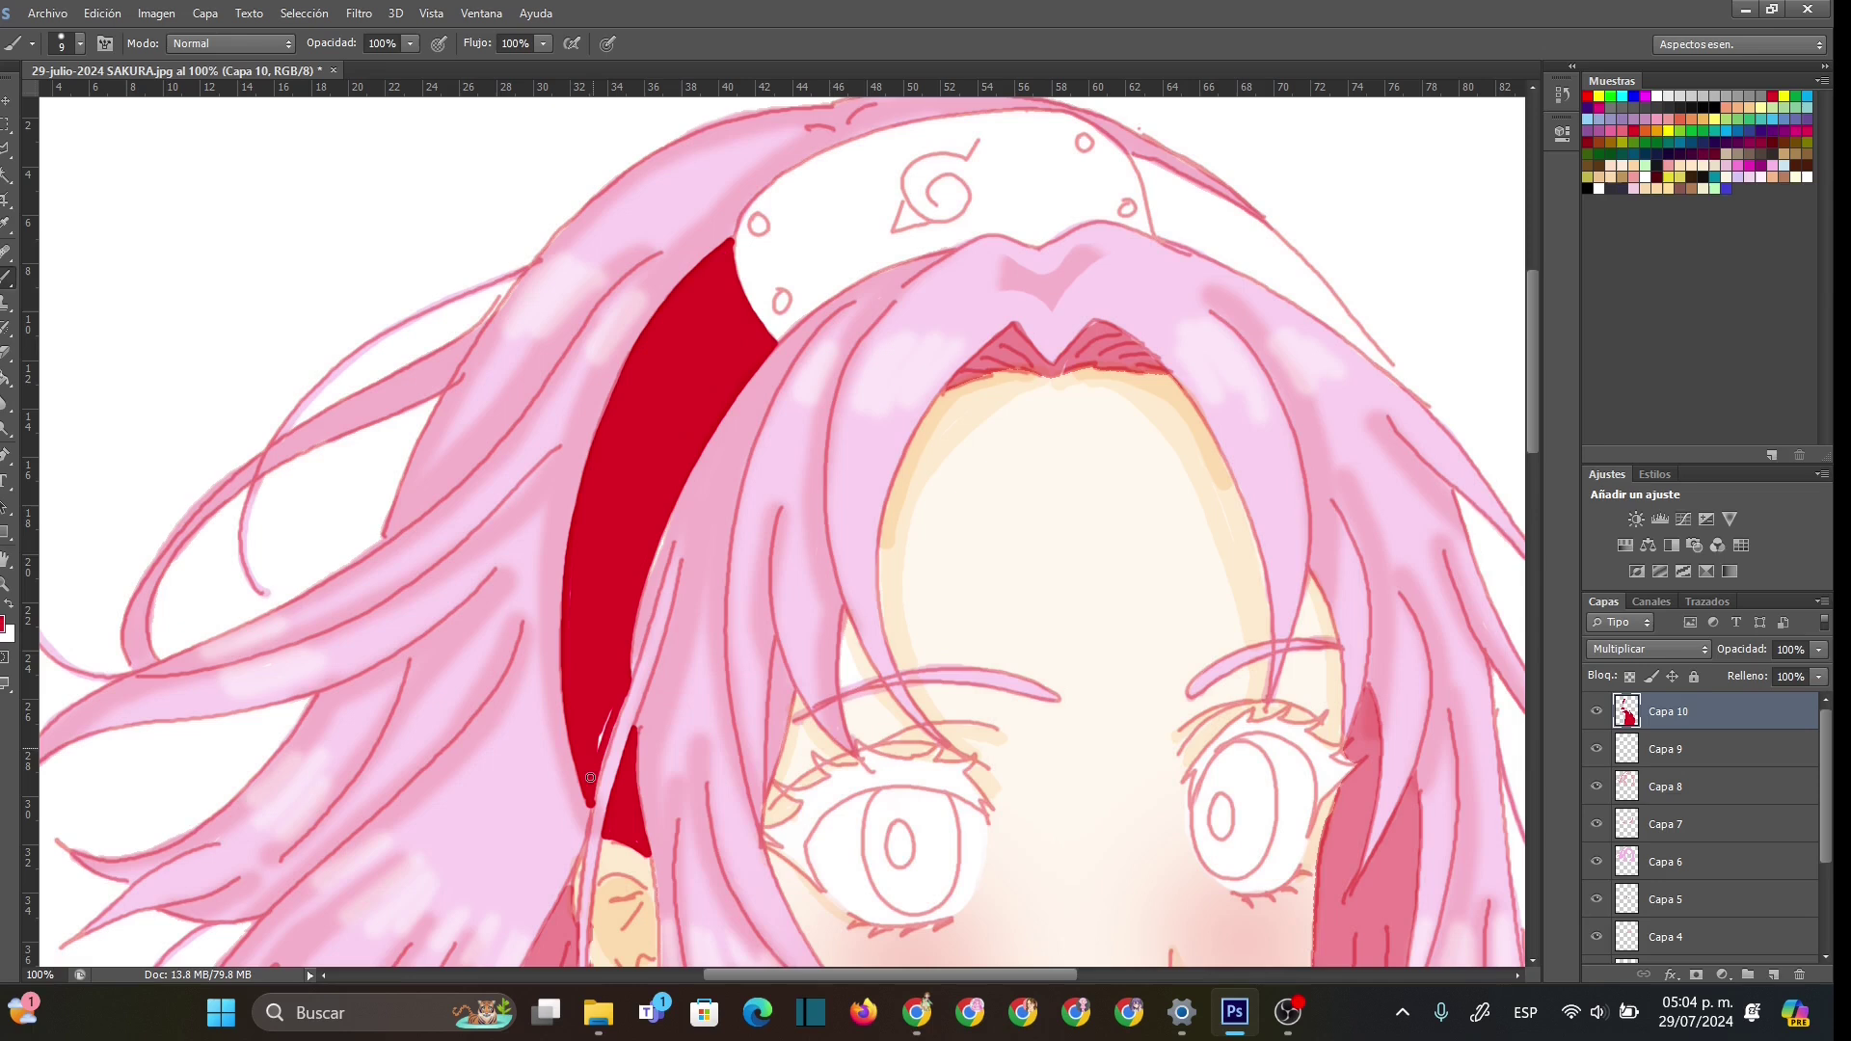
click(7, 353)
click(622, 776)
right_click(643, 805)
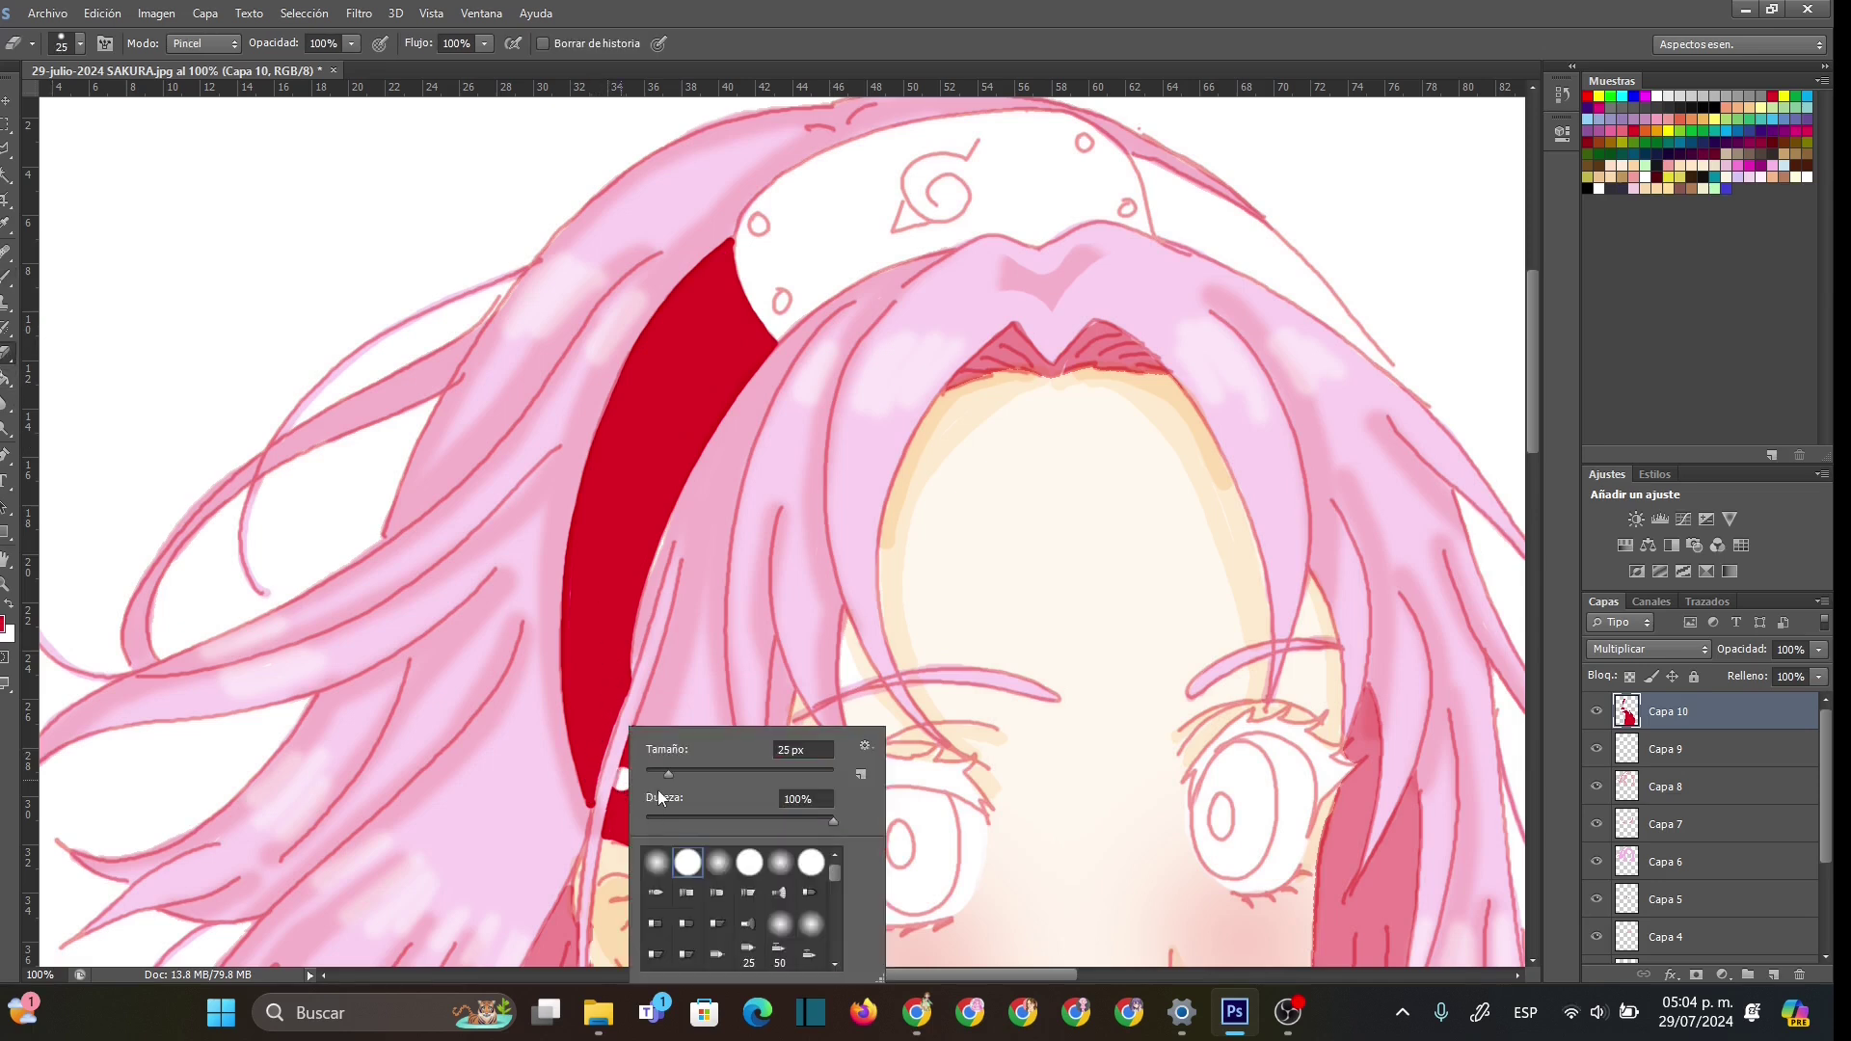
click(582, 679)
key(ctrl+z)
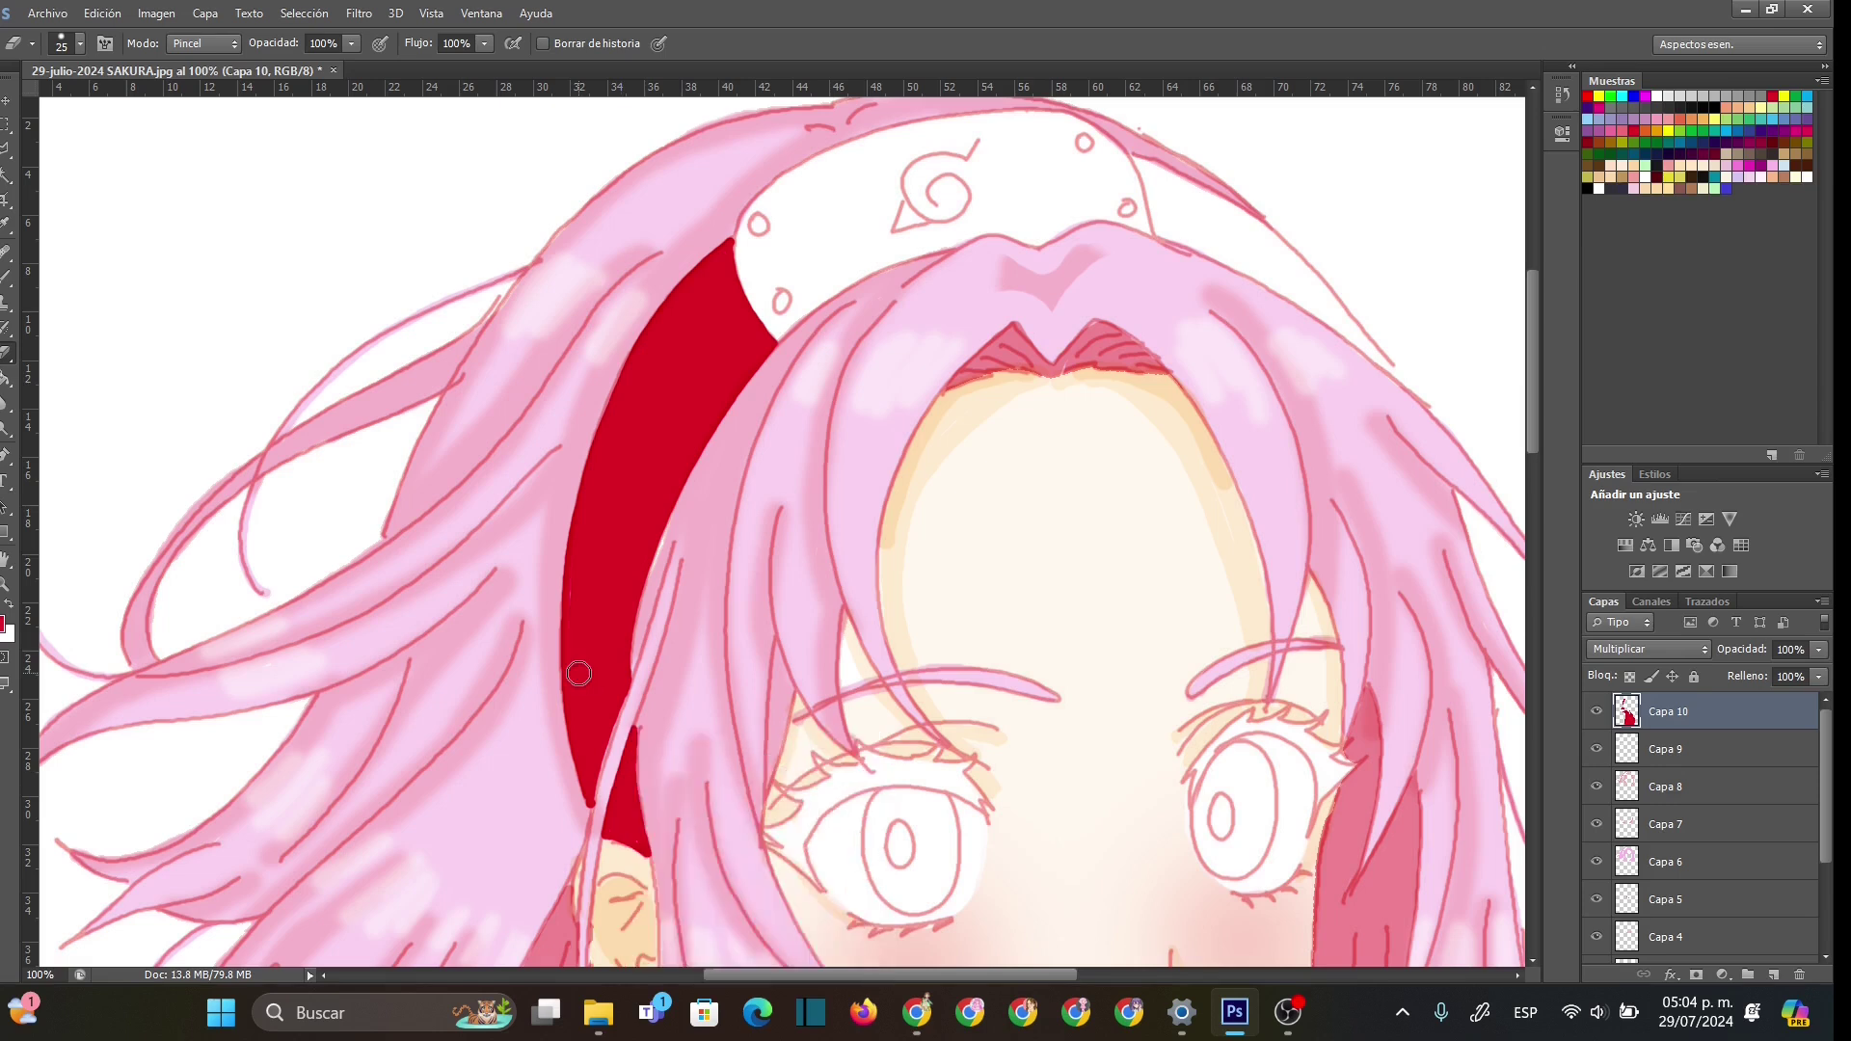
- Reduce the eraser size and clean the red at the side strap's lower tip
right_click(637, 779)
drag(673, 785, 661, 783)
click(593, 809)
- Adjust the opacity of layer Capa 9 to about 49%, with the whole portrait in view
key(z)
right_click(975, 552)
click(1098, 677)
right_click(1016, 513)
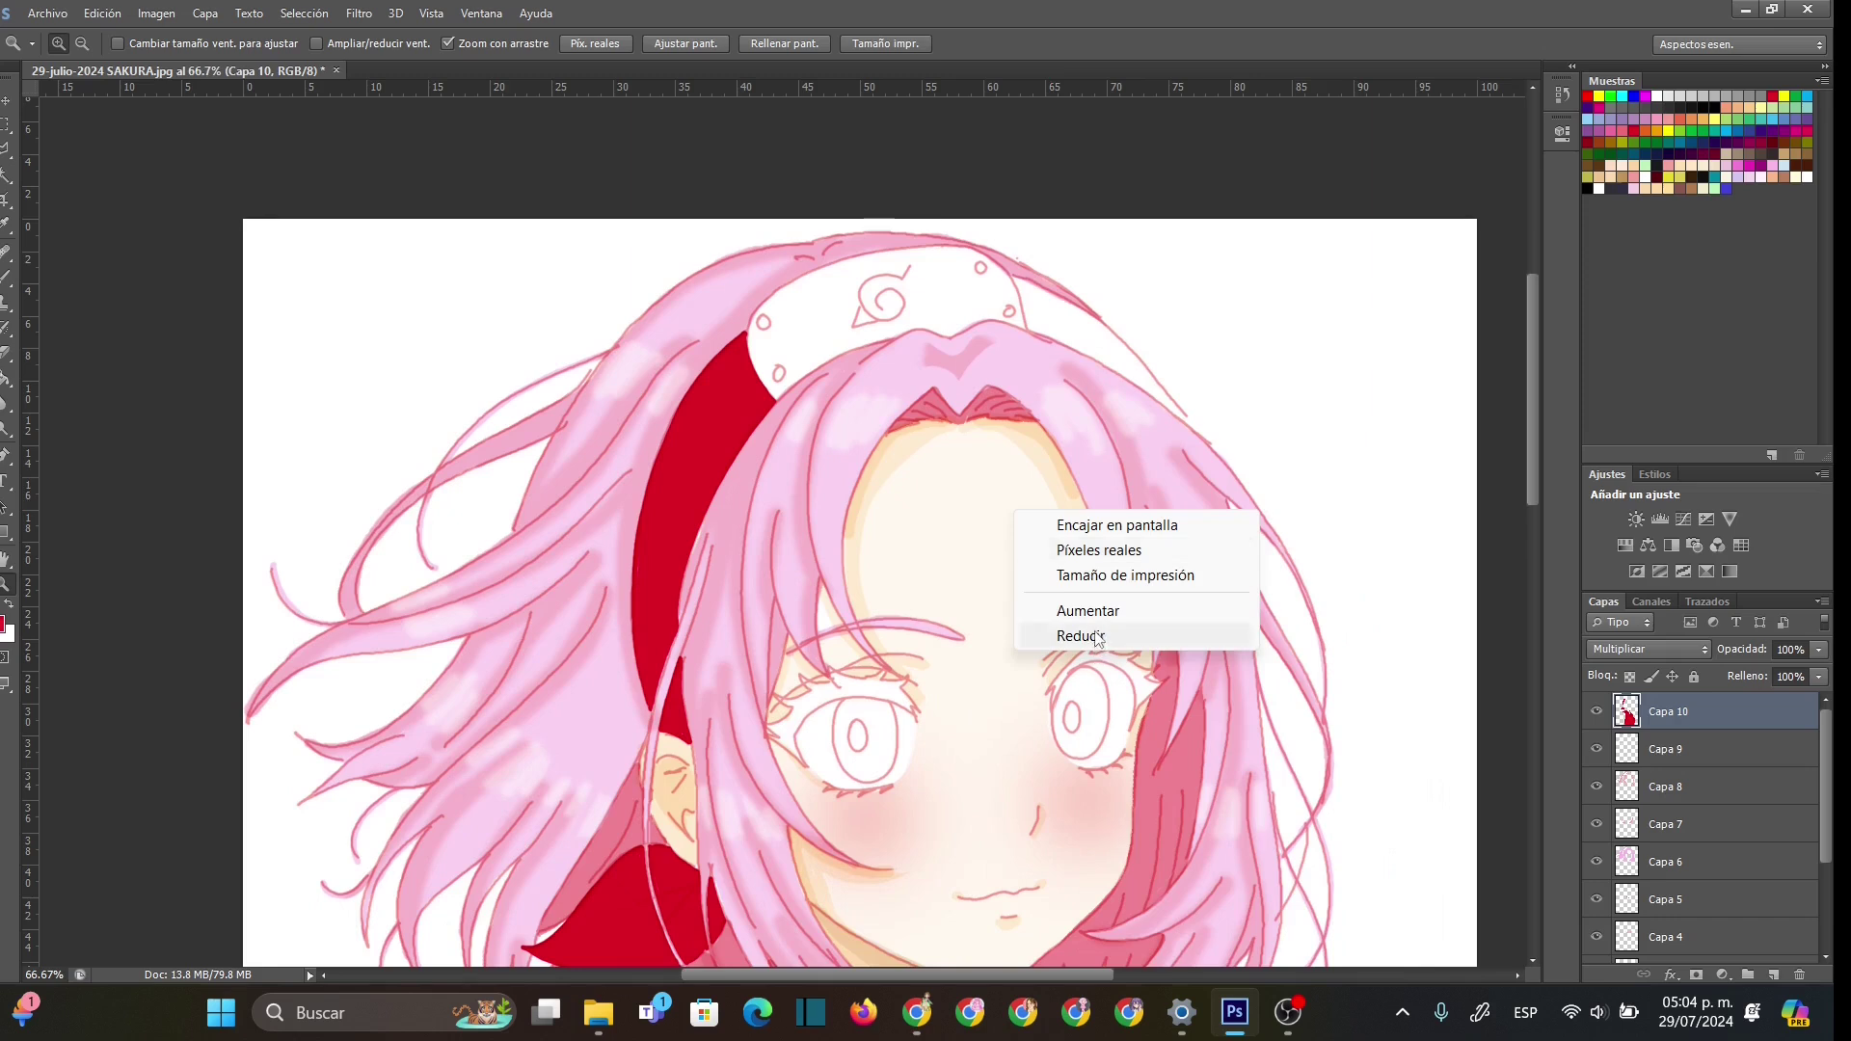
click(1081, 635)
right_click(1066, 540)
click(1129, 667)
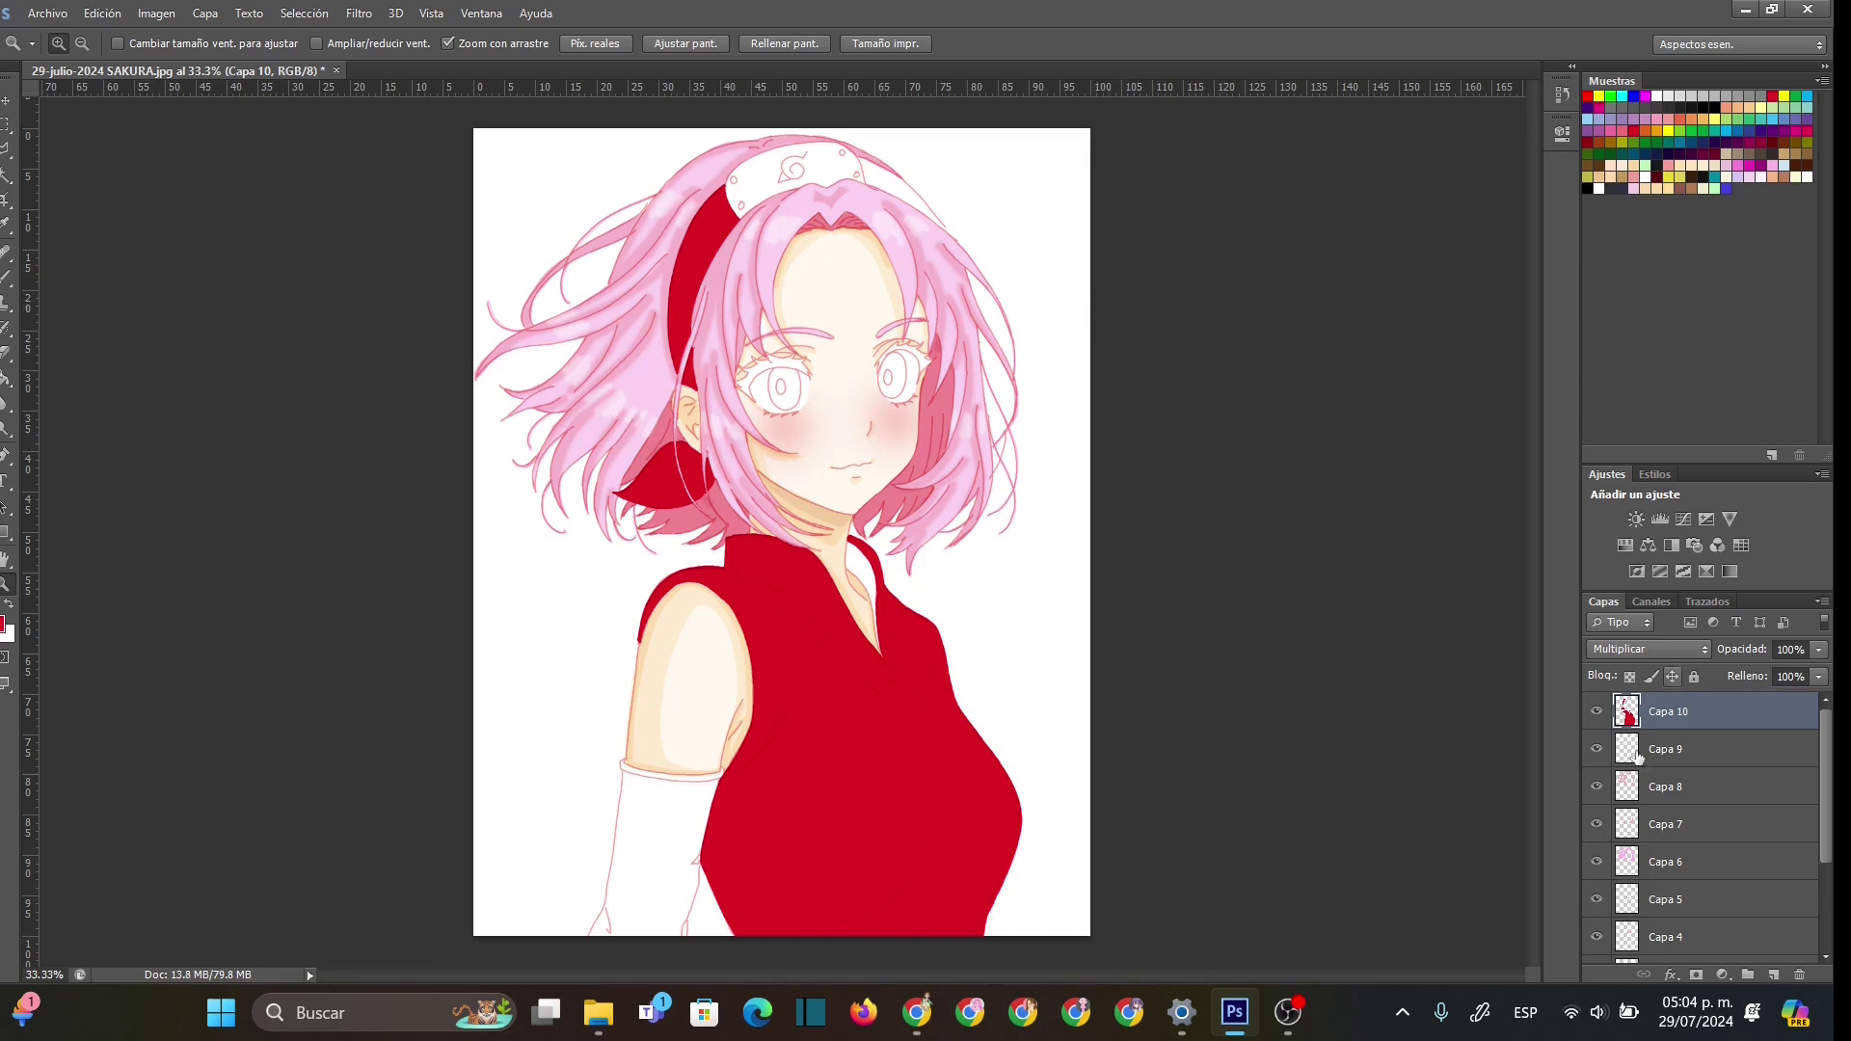
click(1714, 737)
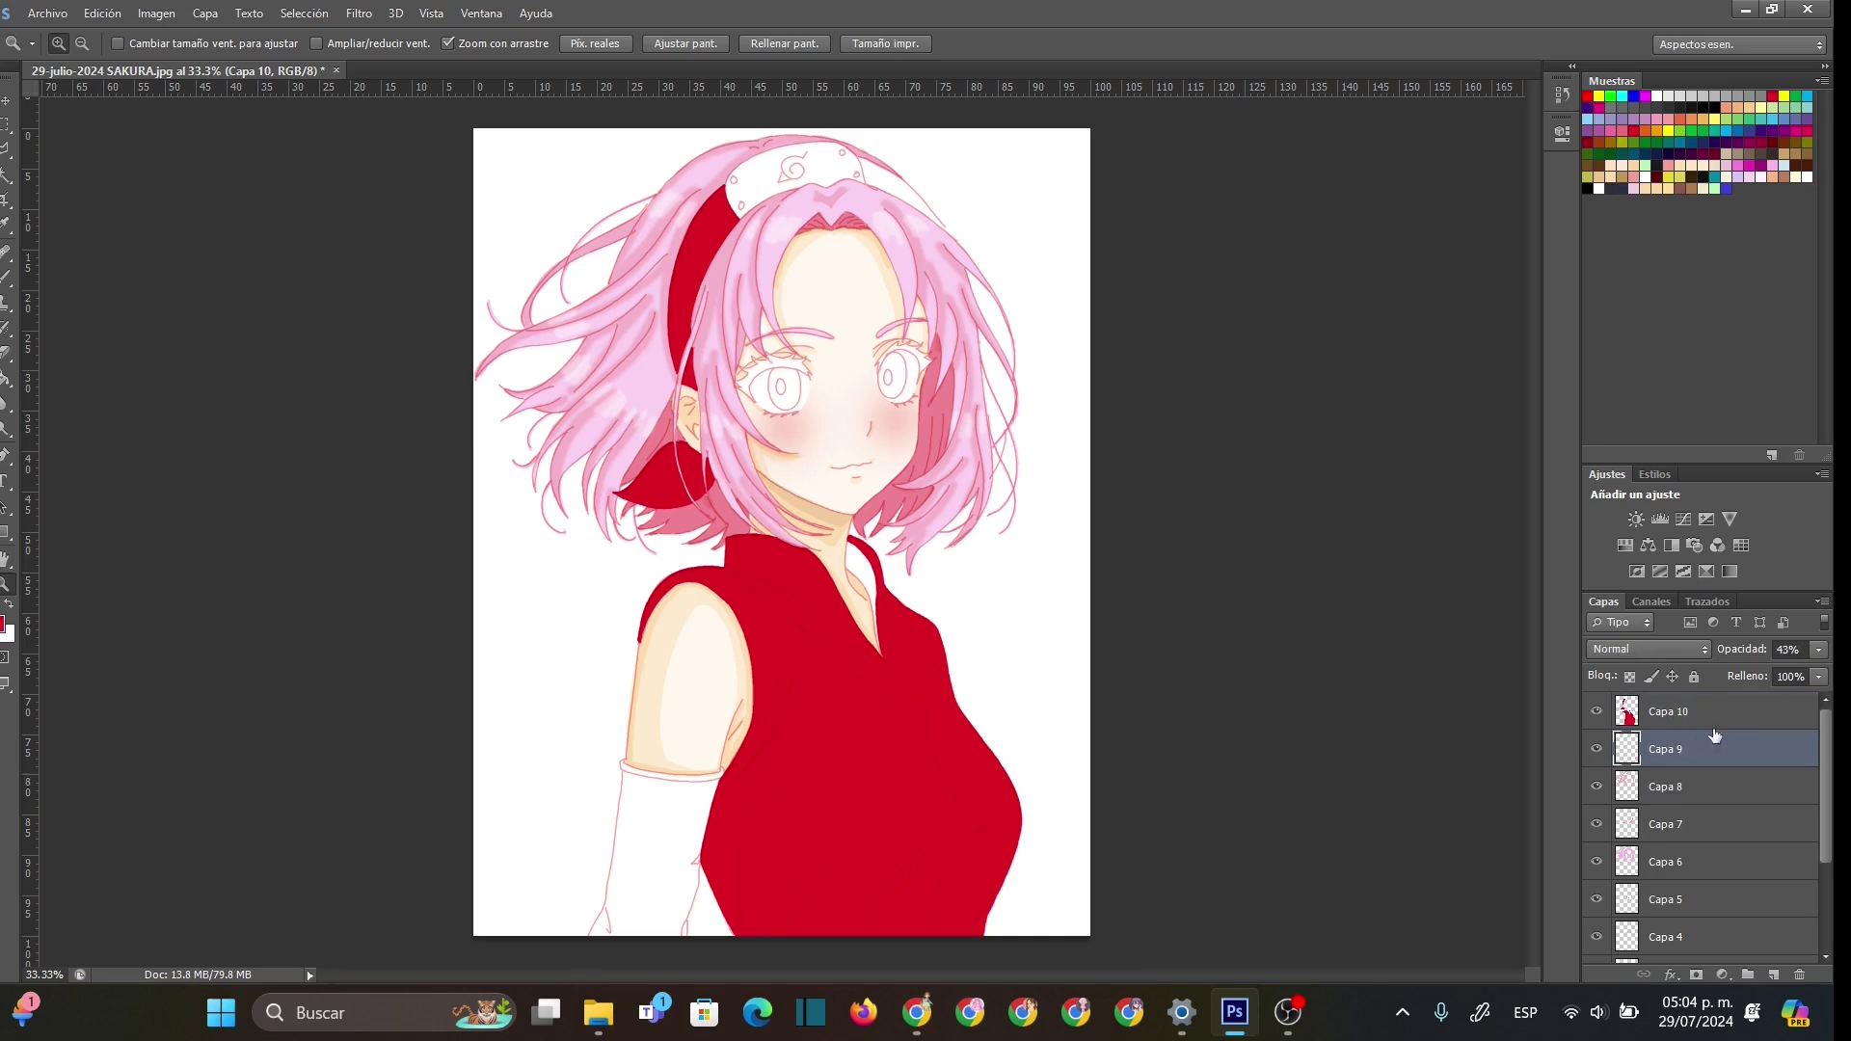
click(1819, 649)
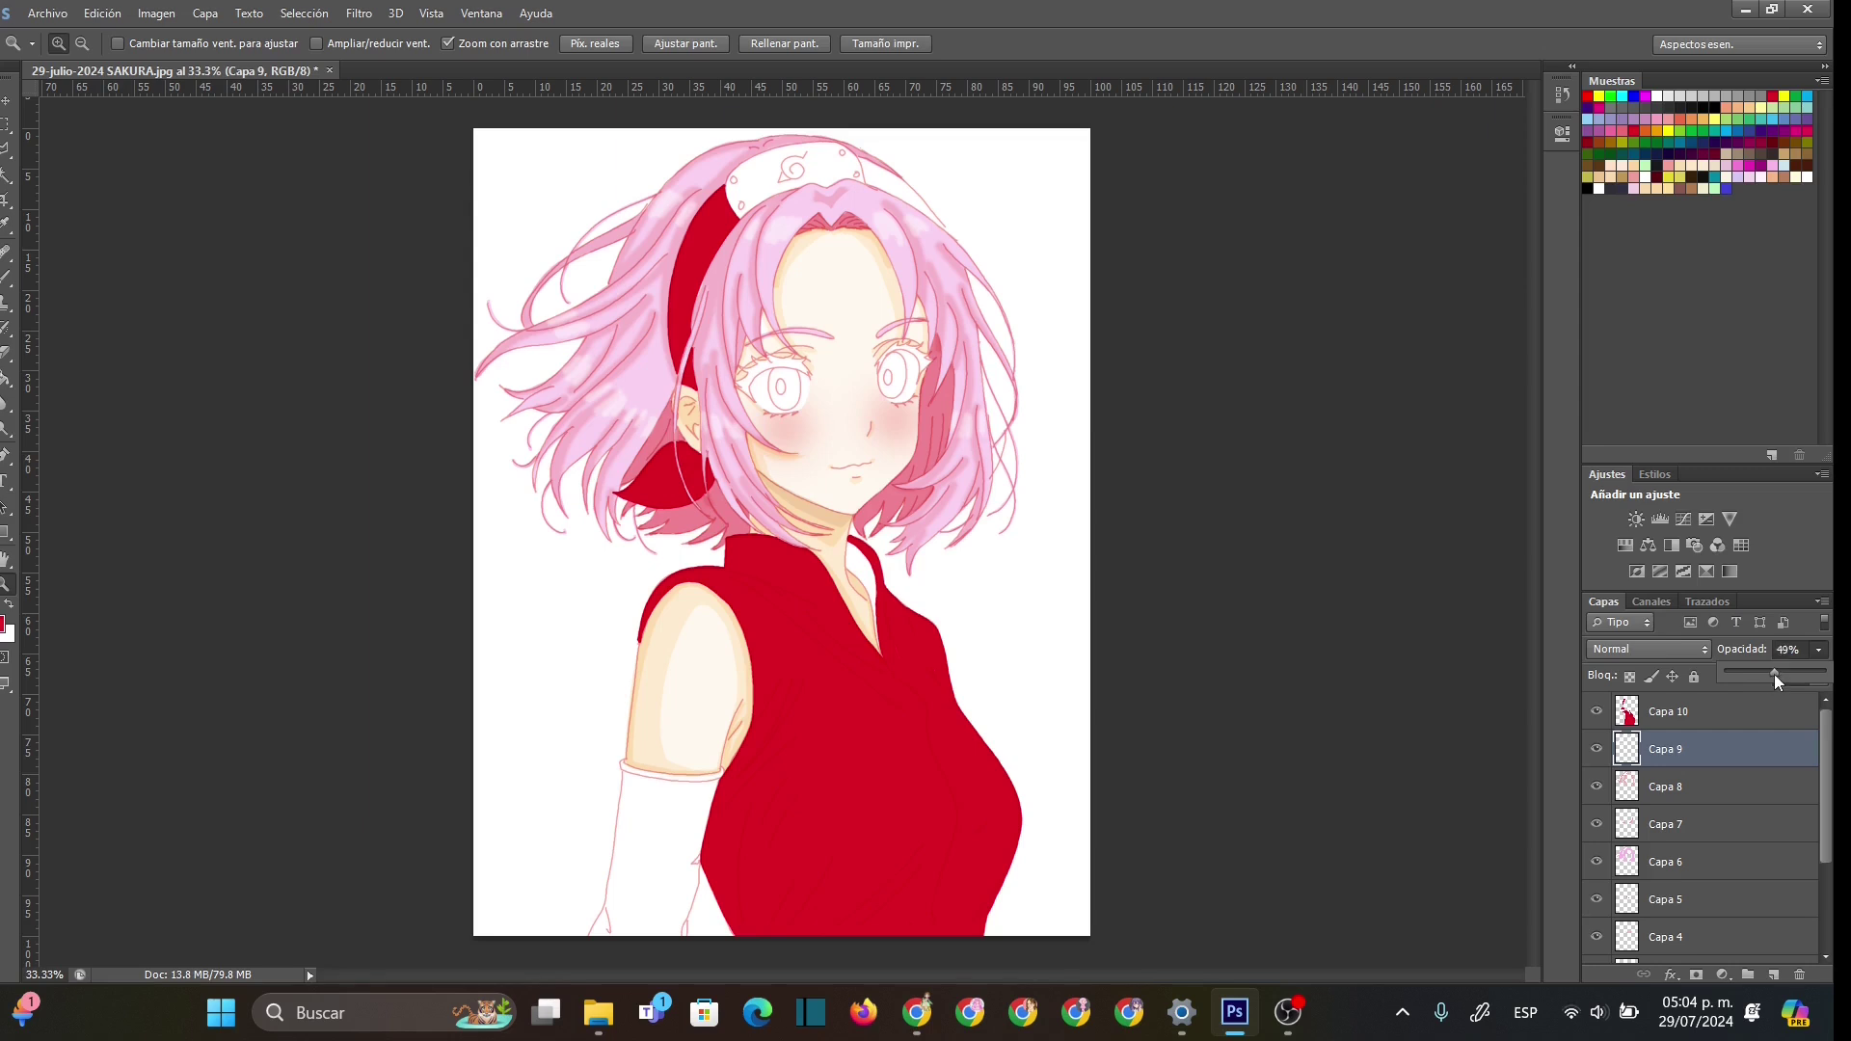
- On layer Capa 10, outline the short headband strap on the far side of the forehead plate with a 9 px red brush
click(1672, 711)
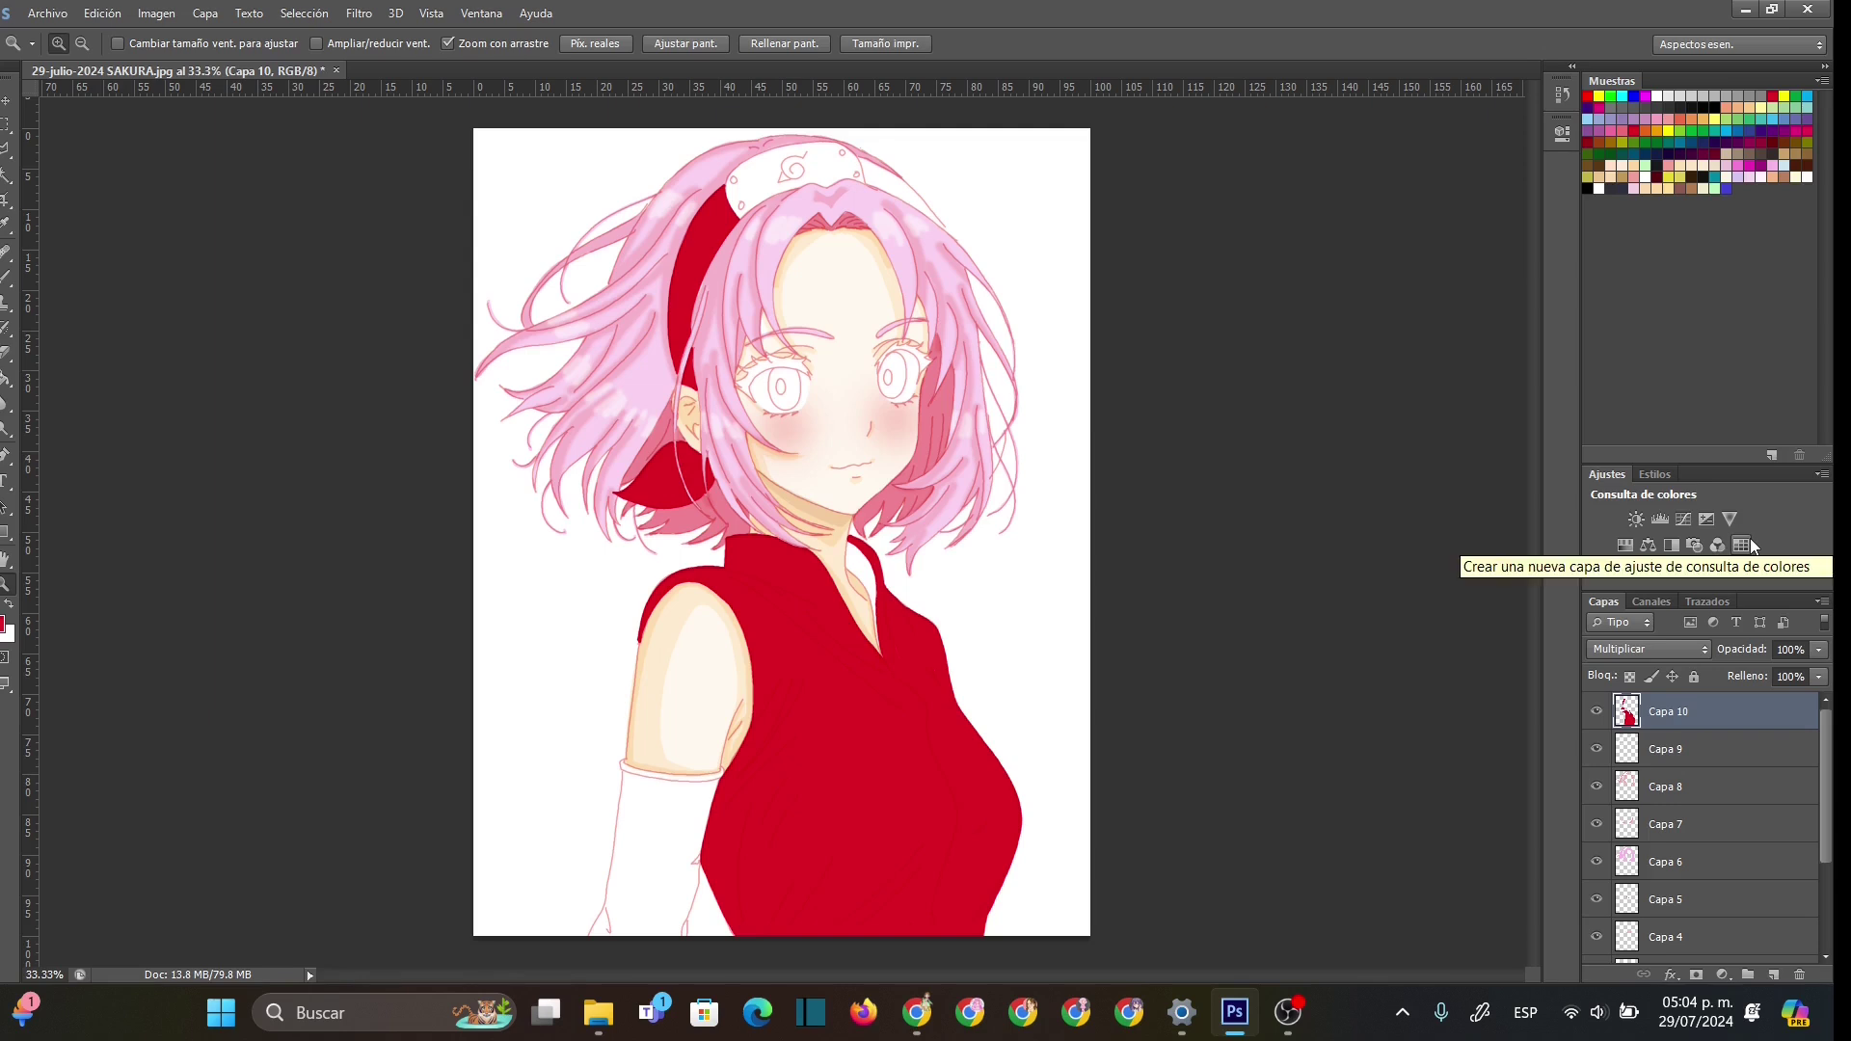
mouse_move(920, 223)
mouse_down()
mouse_move(917, 199)
mouse_move(942, 236)
mouse_up()
drag(1527, 390, 1526, 332)
click(8, 278)
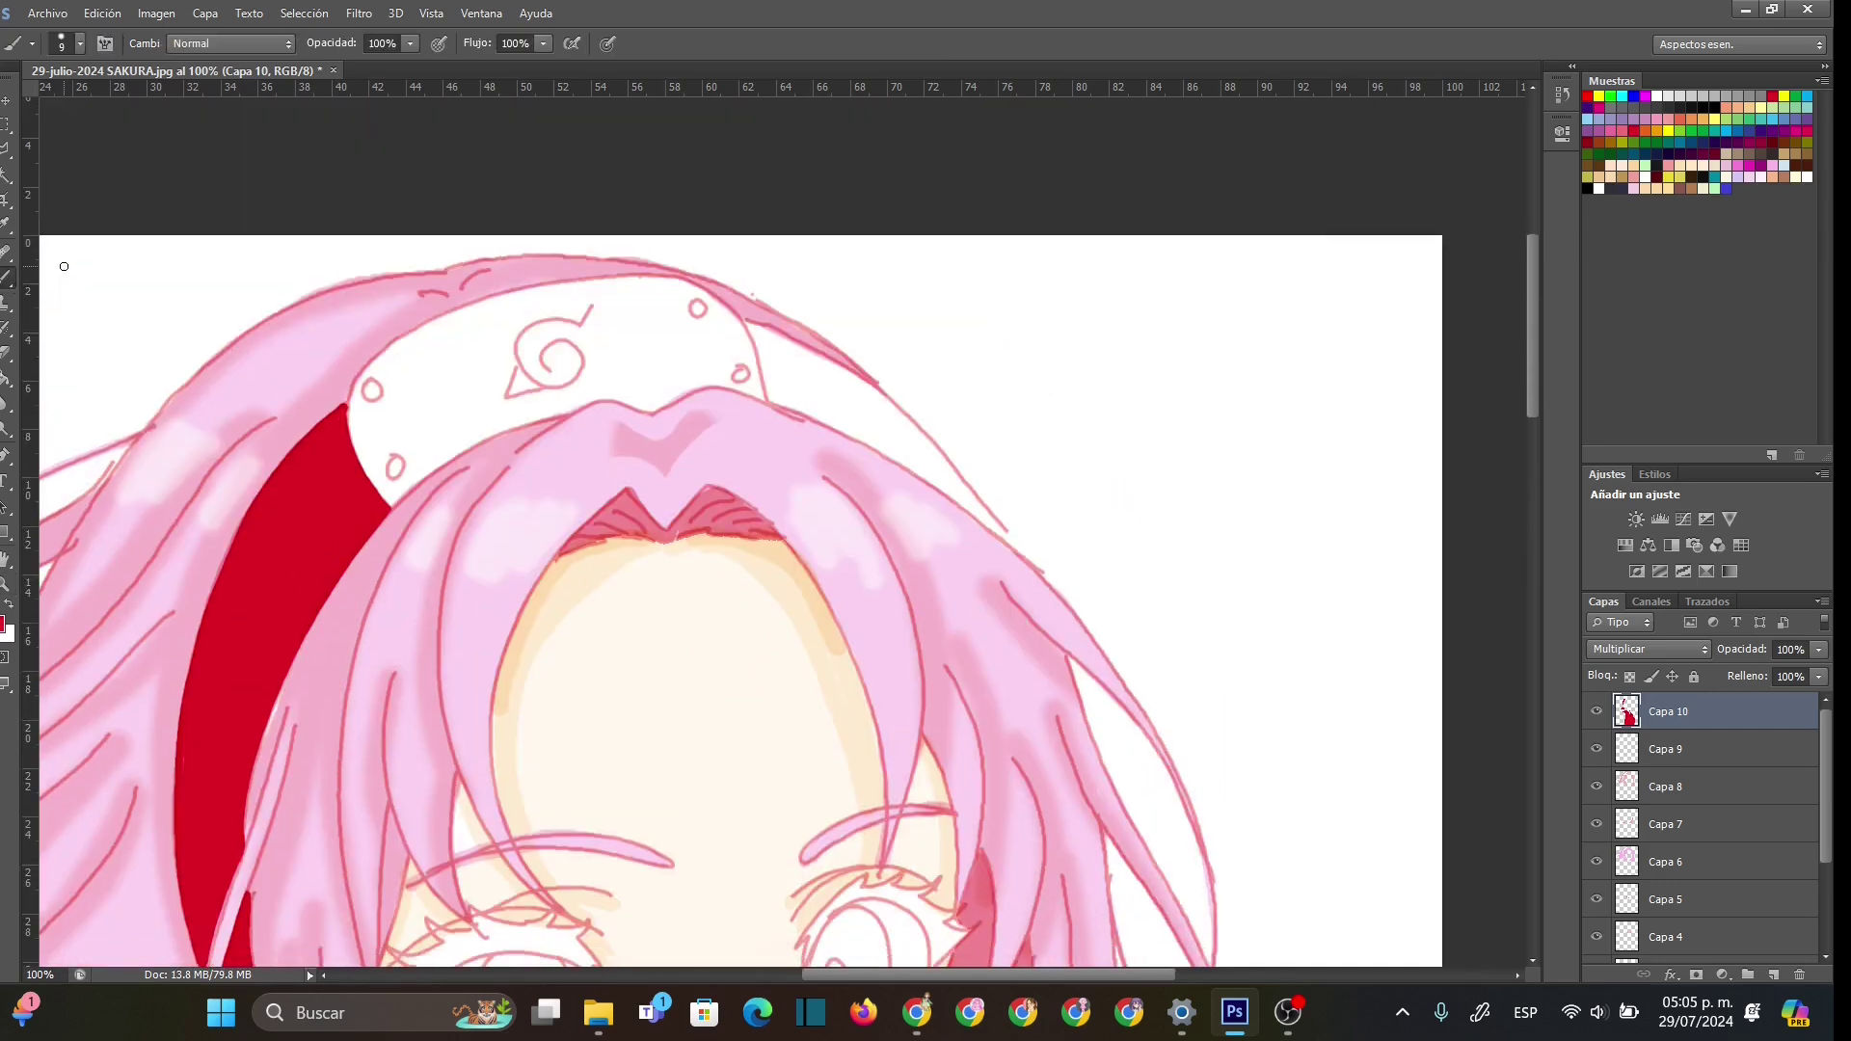
drag(749, 321, 771, 396)
mouse_move(751, 323)
mouse_down()
mouse_move(873, 393)
mouse_move(1017, 546)
mouse_up()
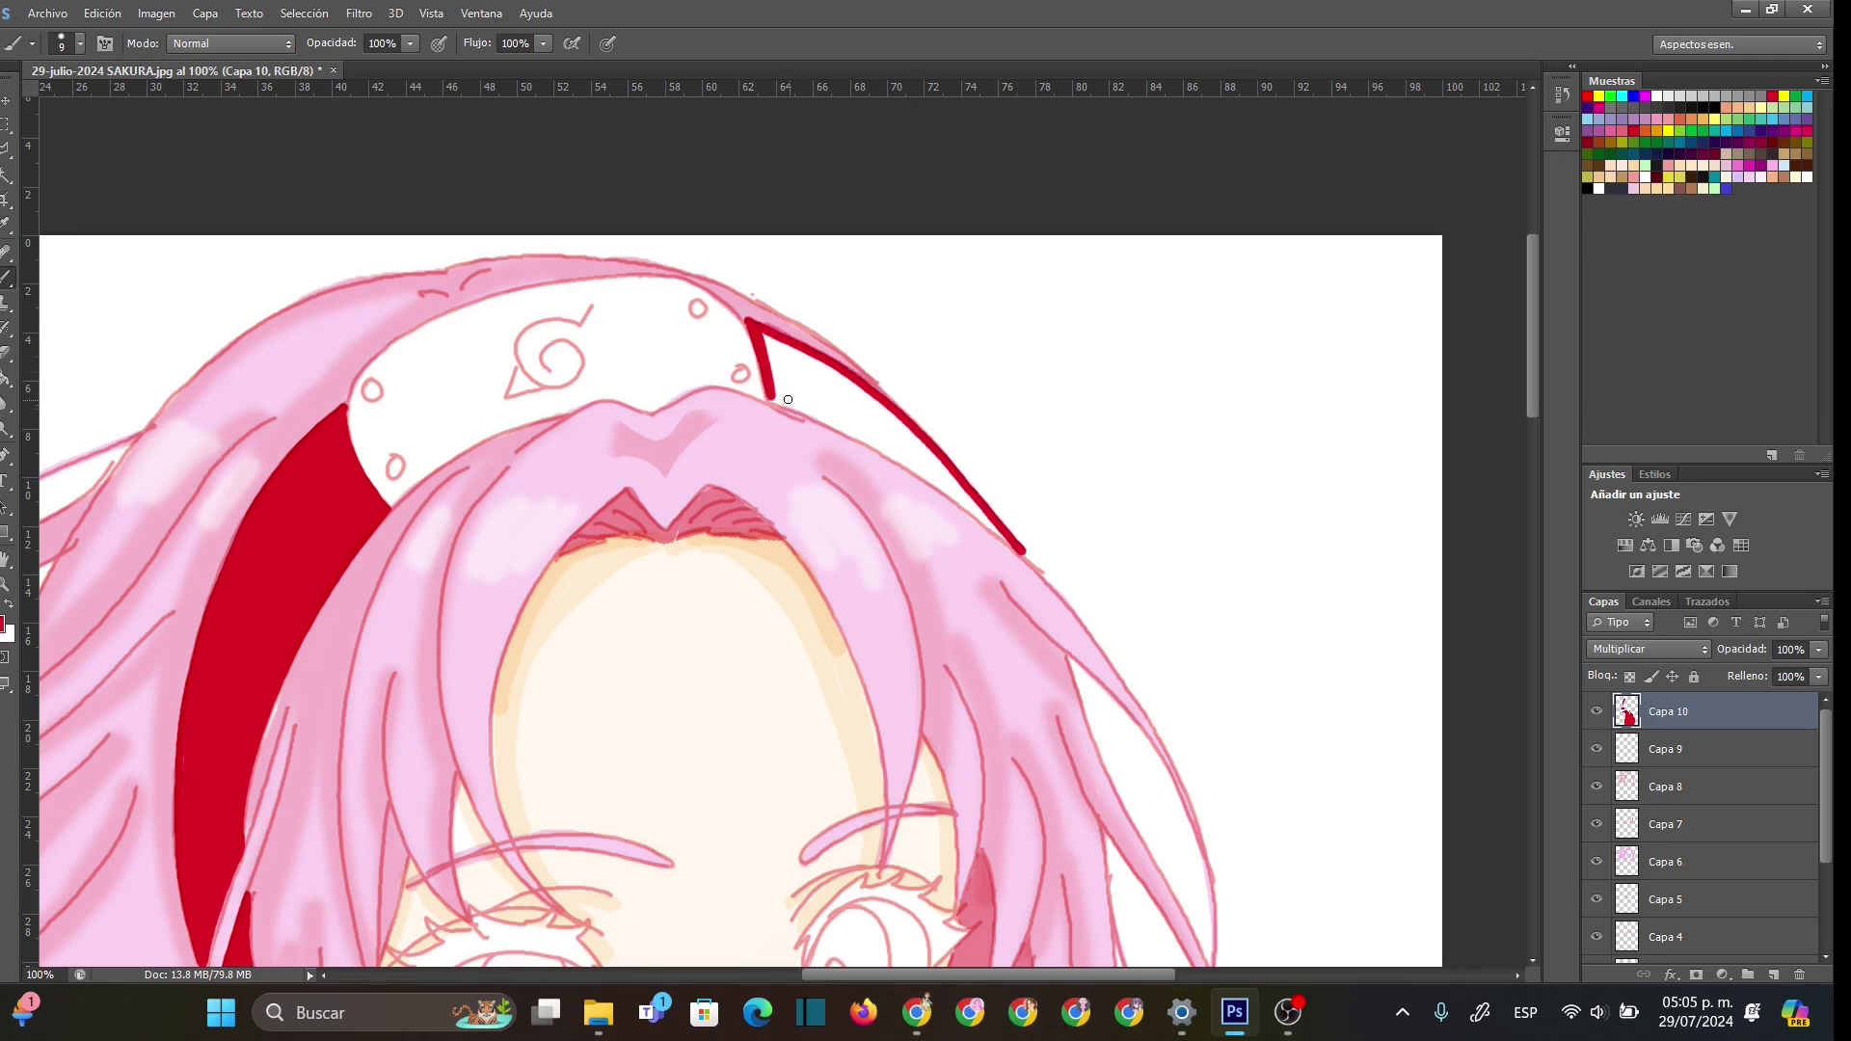
drag(774, 399, 843, 430)
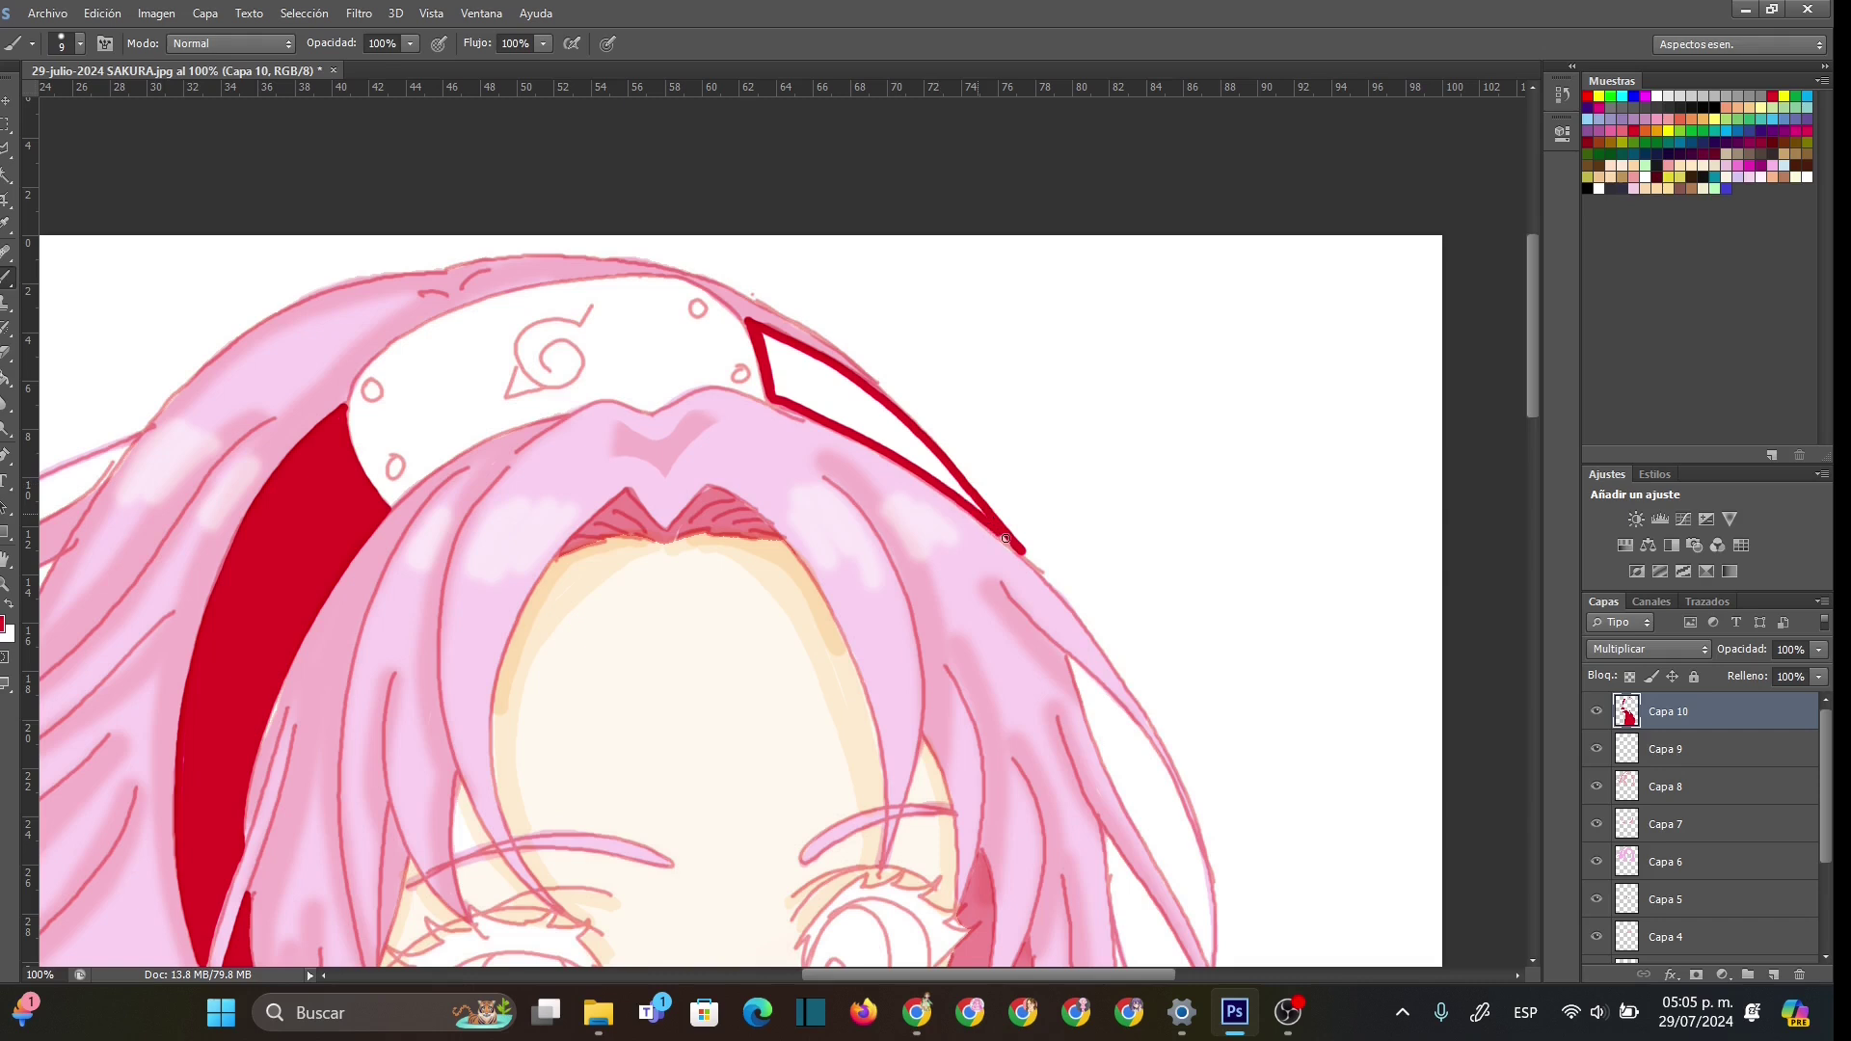
- Fill the short far-side headband strap in red, using a brush of up to 24 px
right_click(841, 393)
click(782, 358)
mouse_move(762, 329)
mouse_down()
mouse_move(799, 403)
mouse_move(954, 493)
mouse_move(908, 434)
mouse_move(770, 337)
mouse_move(915, 452)
mouse_move(873, 415)
mouse_up()
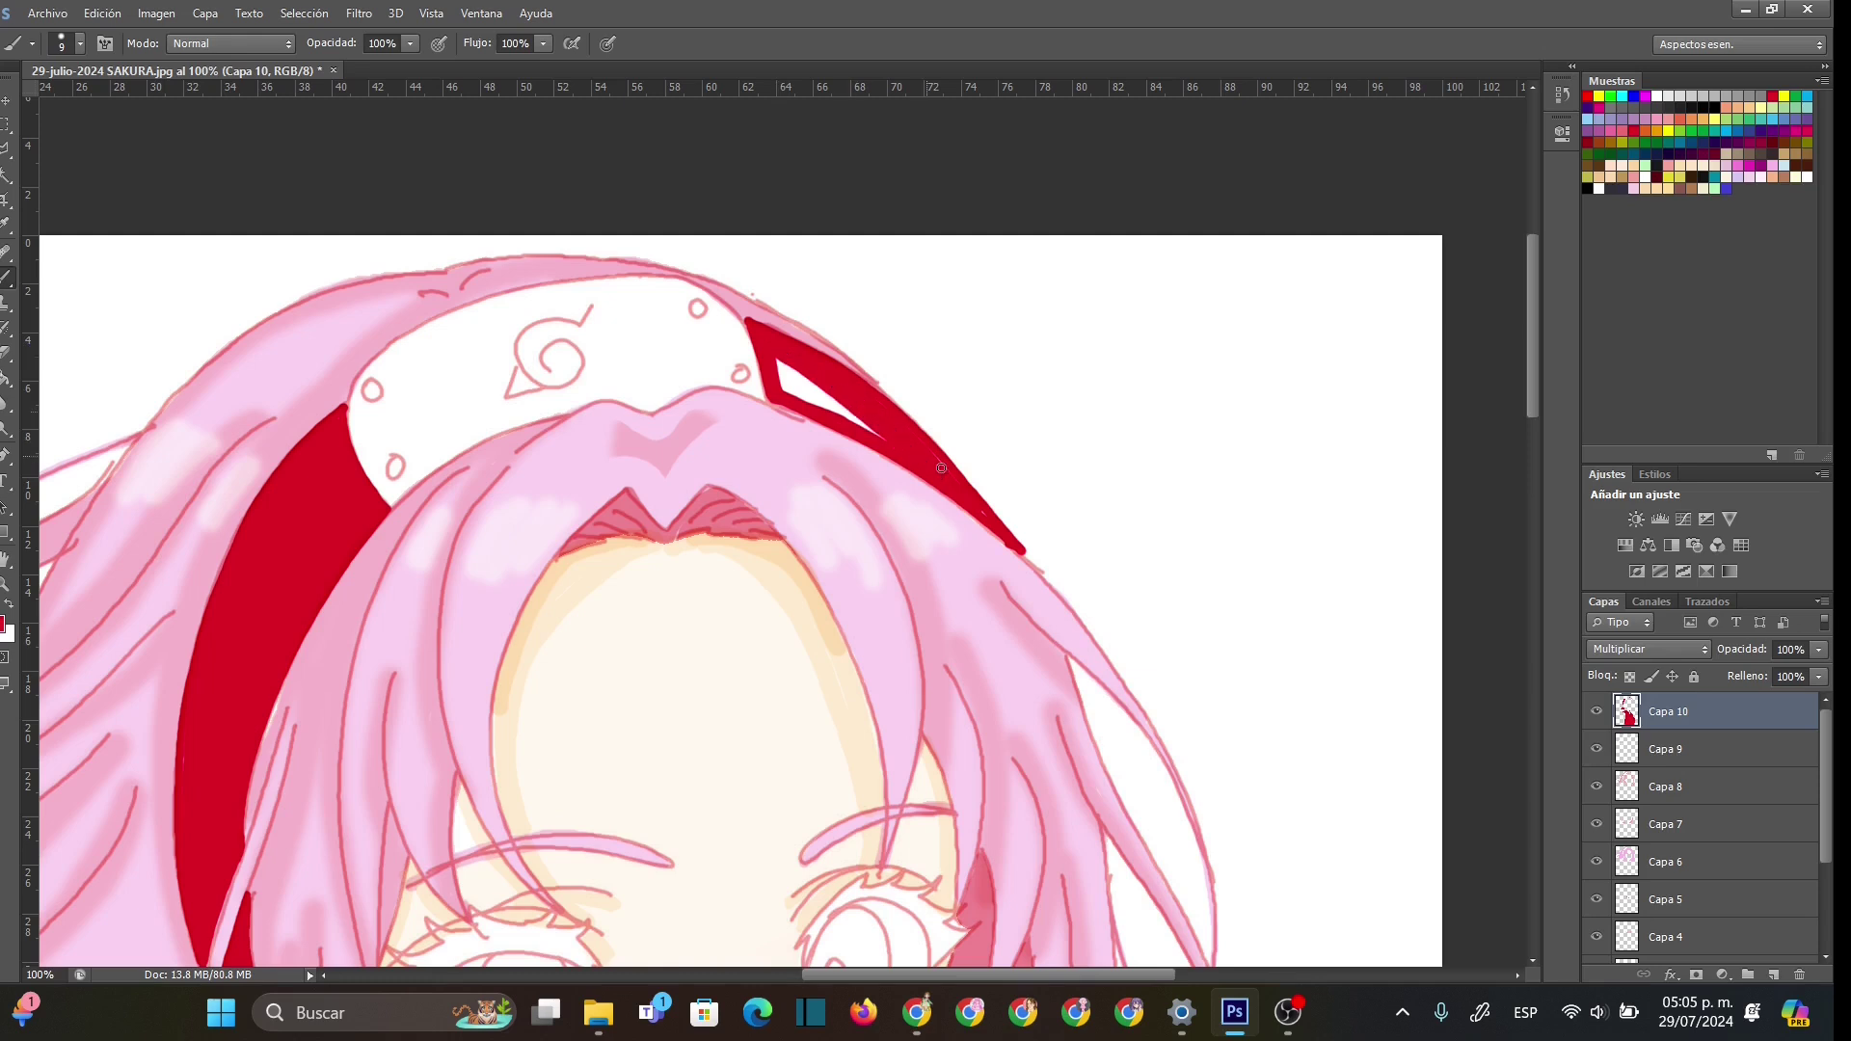
right_click(830, 387)
click(859, 411)
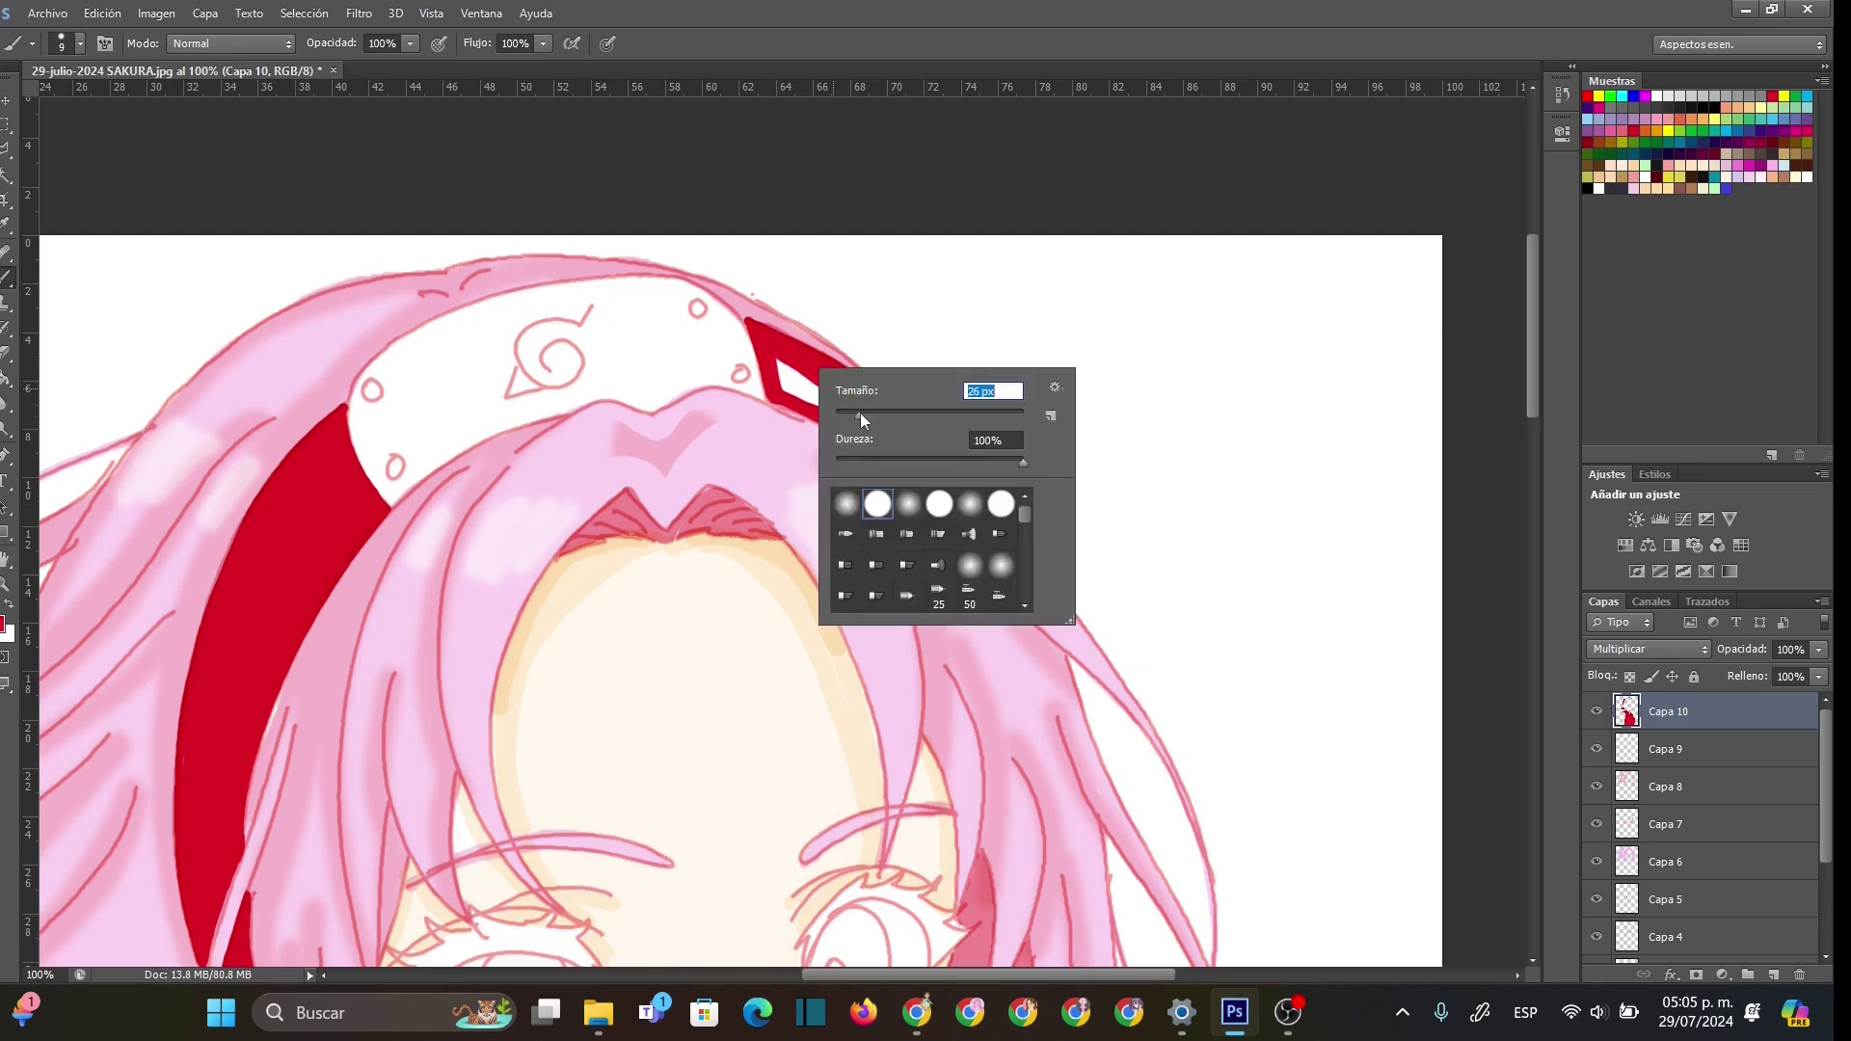
click(787, 353)
mouse_move(782, 357)
mouse_down()
mouse_move(853, 418)
mouse_move(823, 404)
mouse_up()
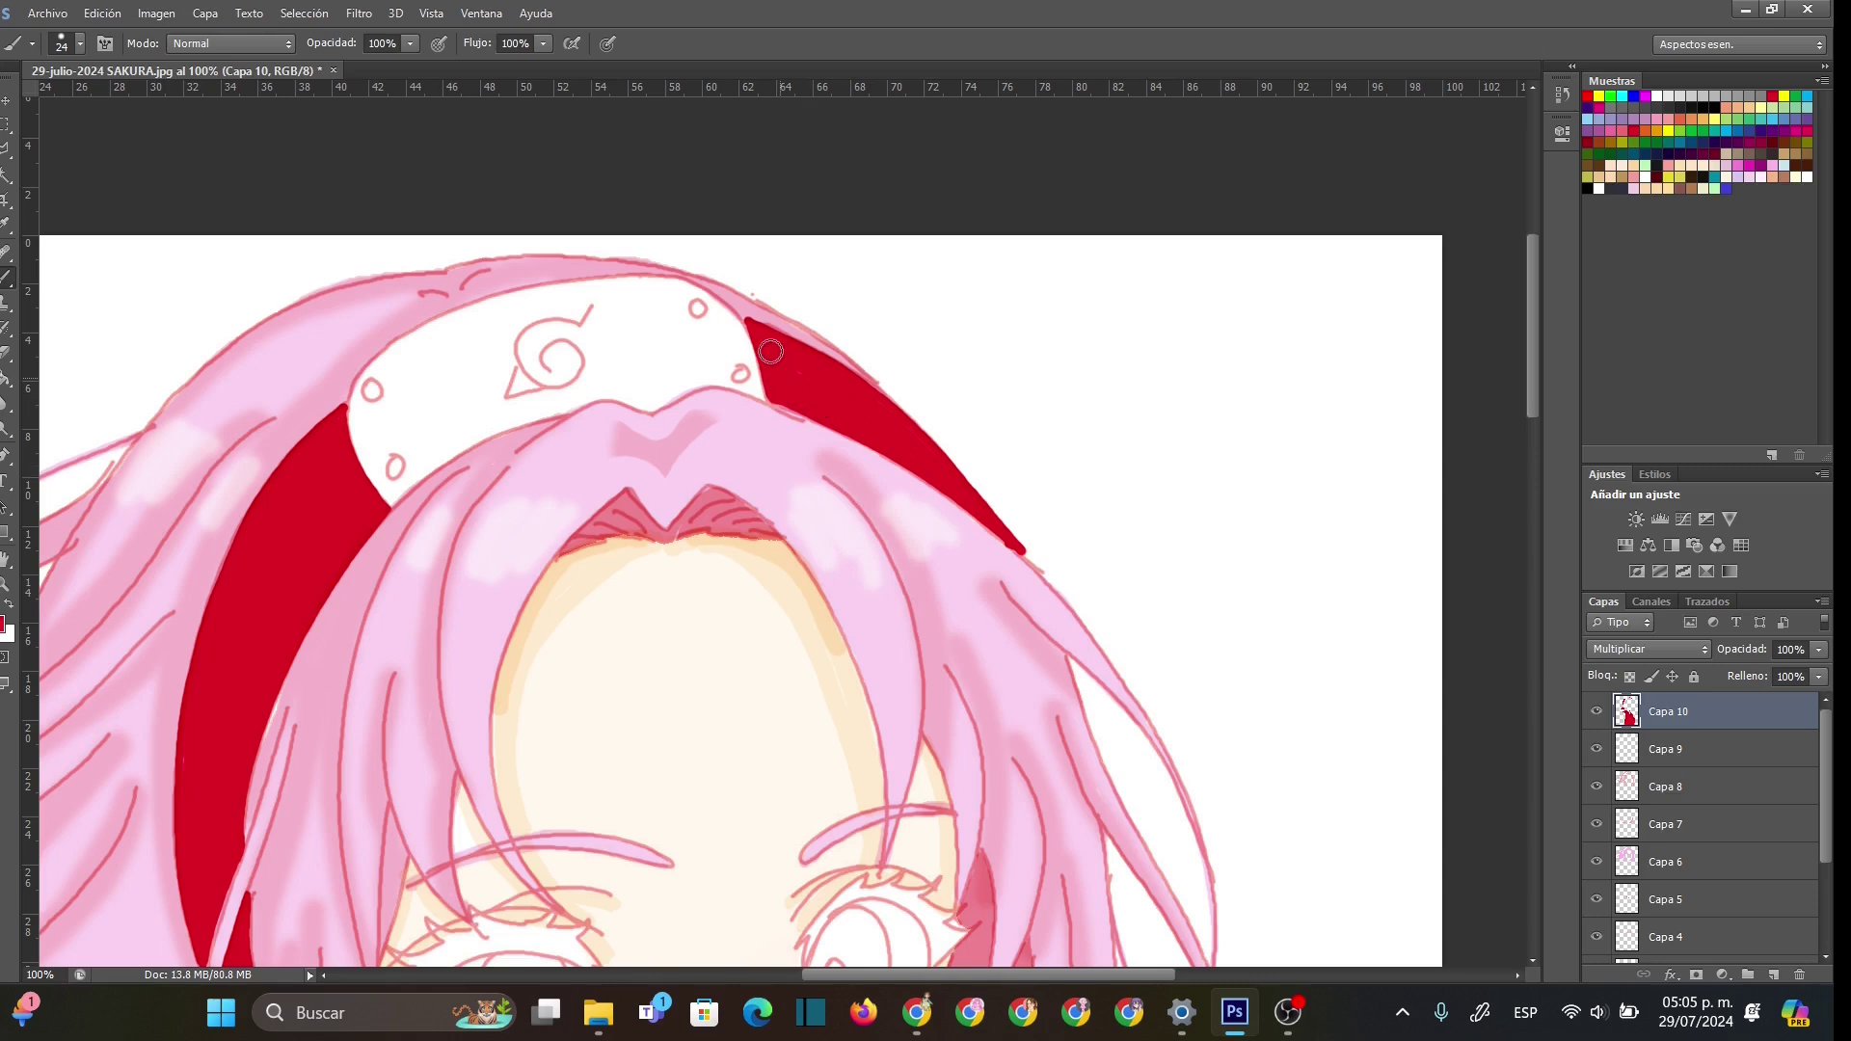
- Trim the outer edge and pointed end of the far-side strap with a 9 px eraser
right_click(932, 469)
drag(977, 511, 964, 511)
click(926, 464)
key(e)
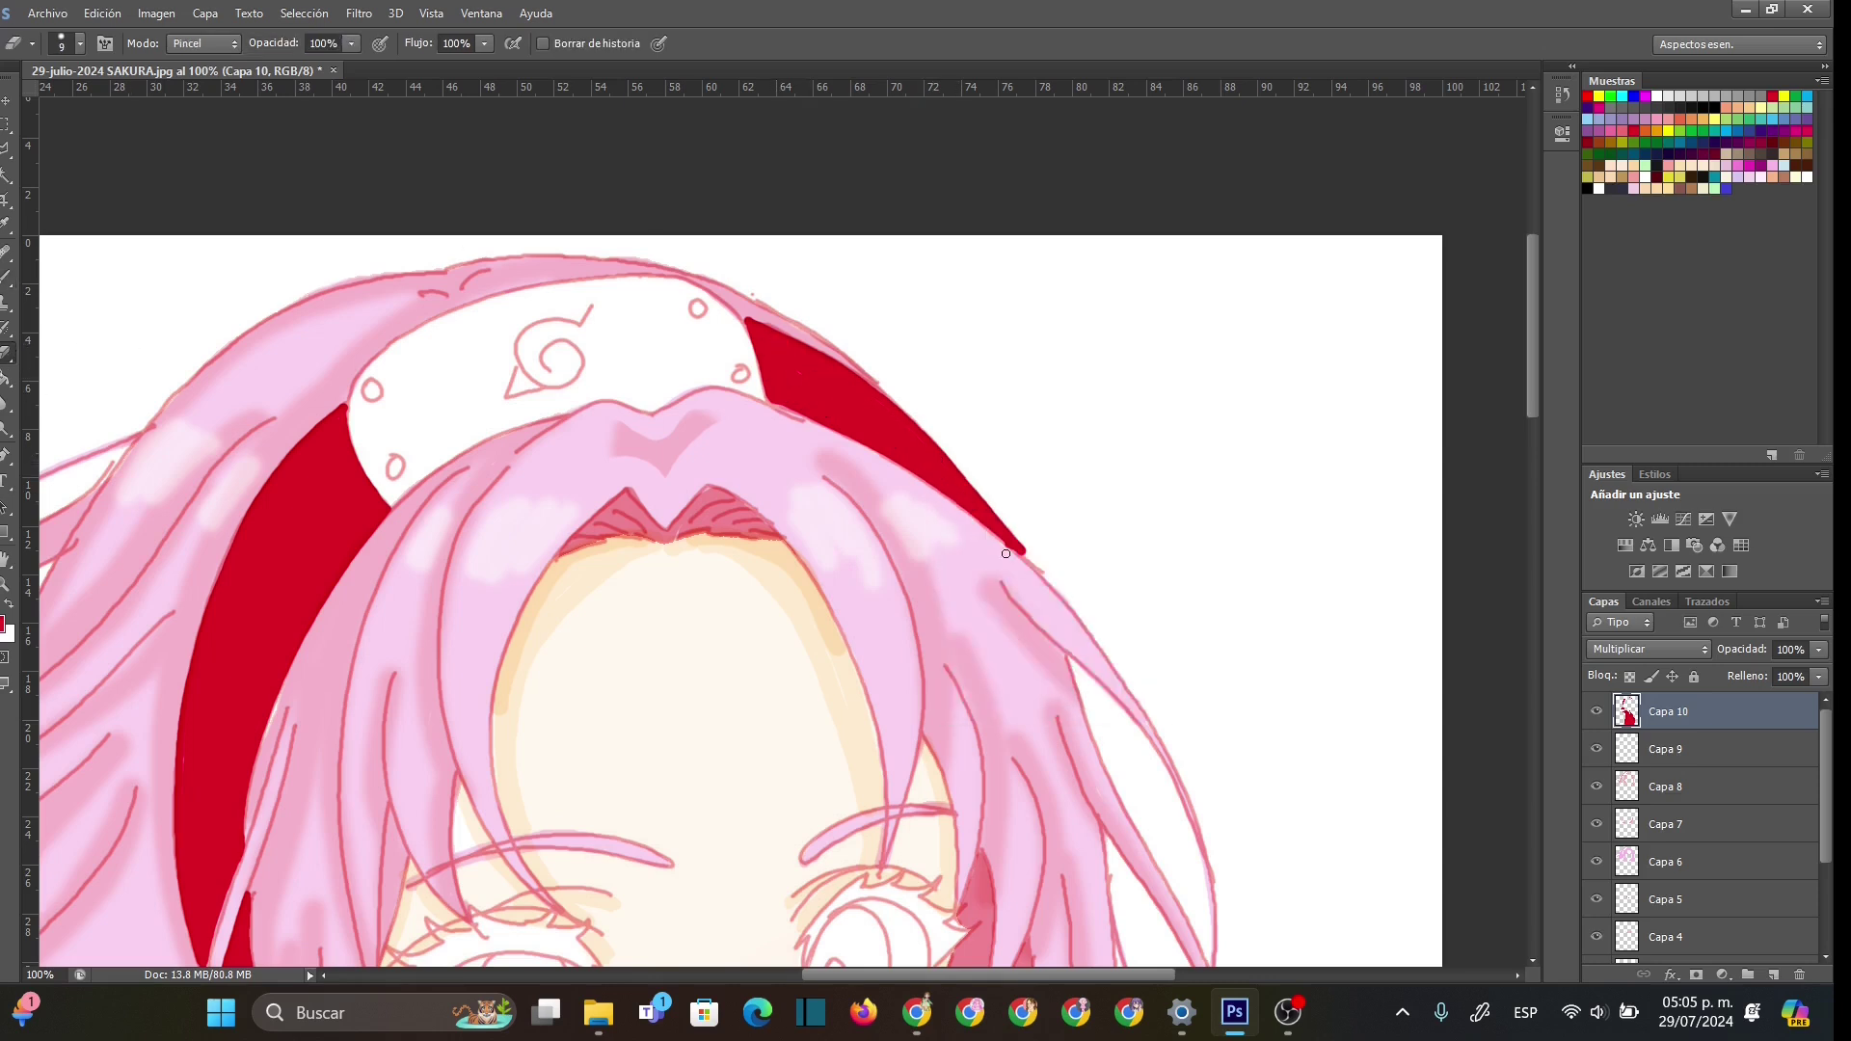
drag(963, 455, 1034, 562)
- Add a new layer in Multiply mode for the vest shading and choose a dark red as the foreground colour
key(z)
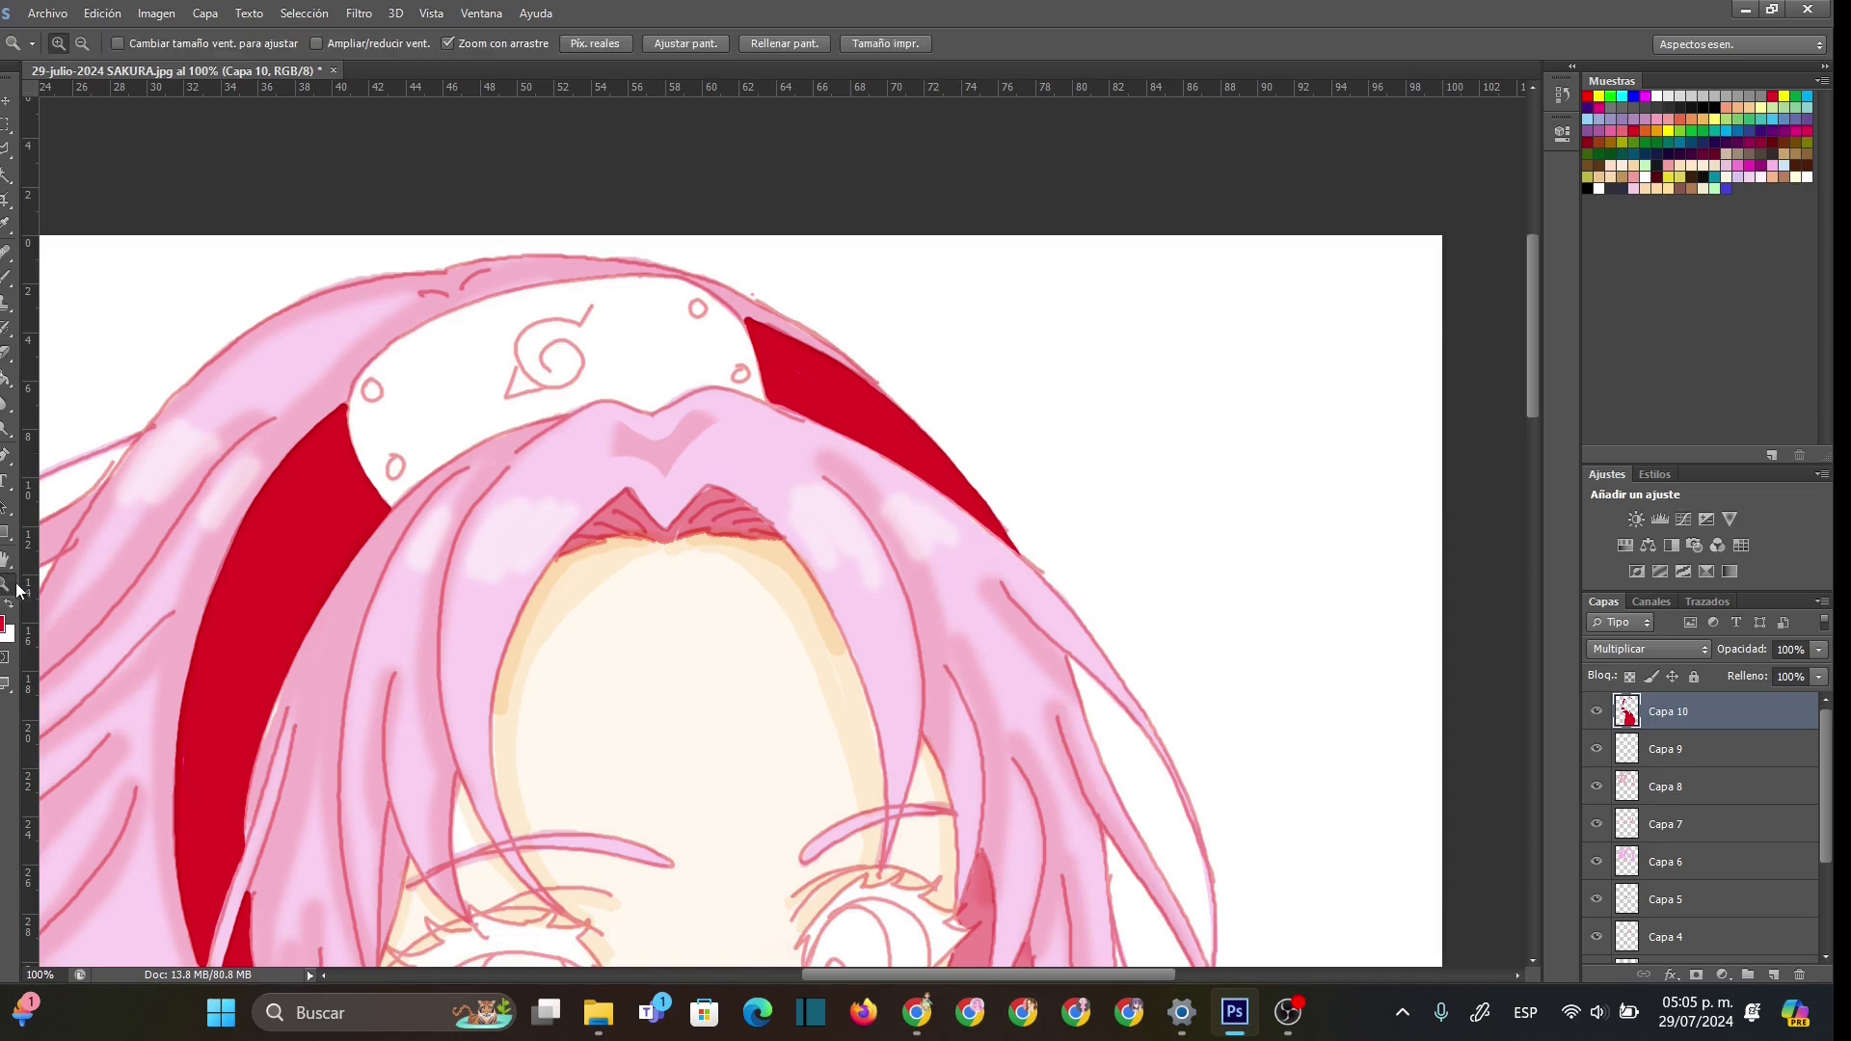
right_click(713, 487)
click(761, 619)
right_click(759, 529)
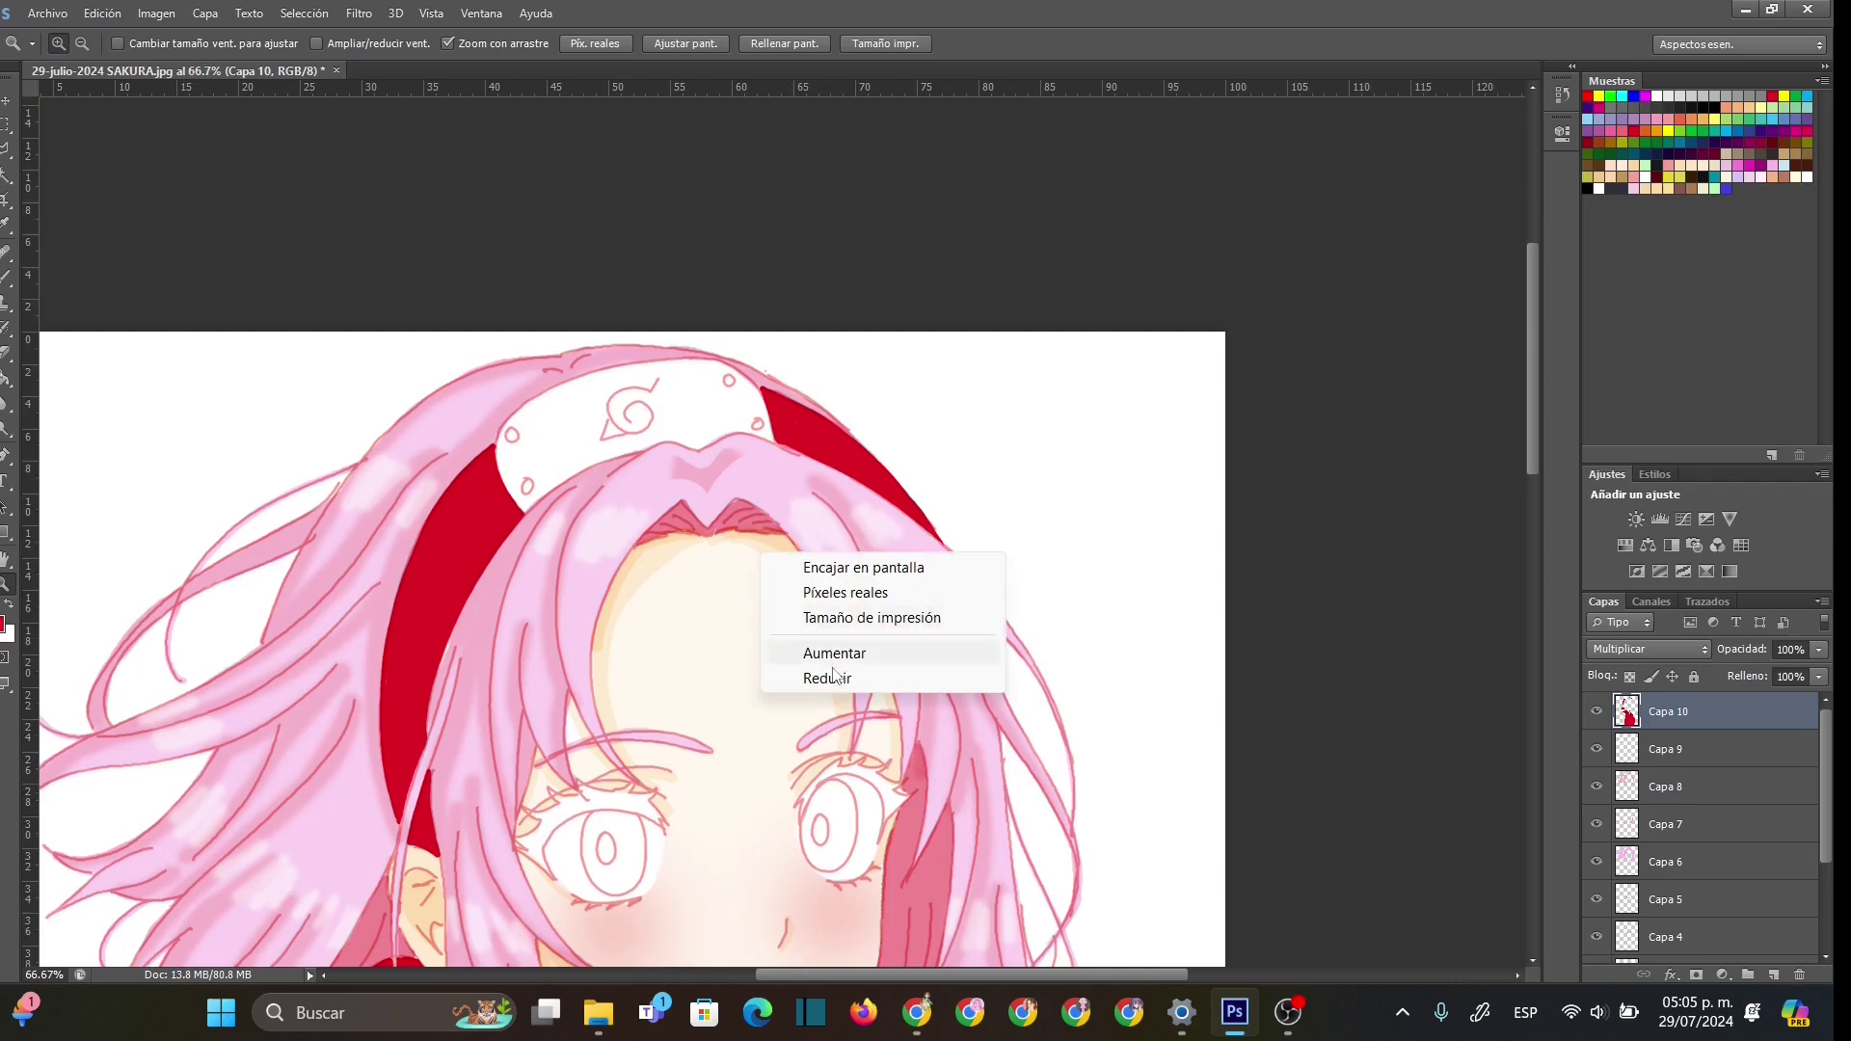
click(781, 675)
right_click(787, 530)
click(813, 669)
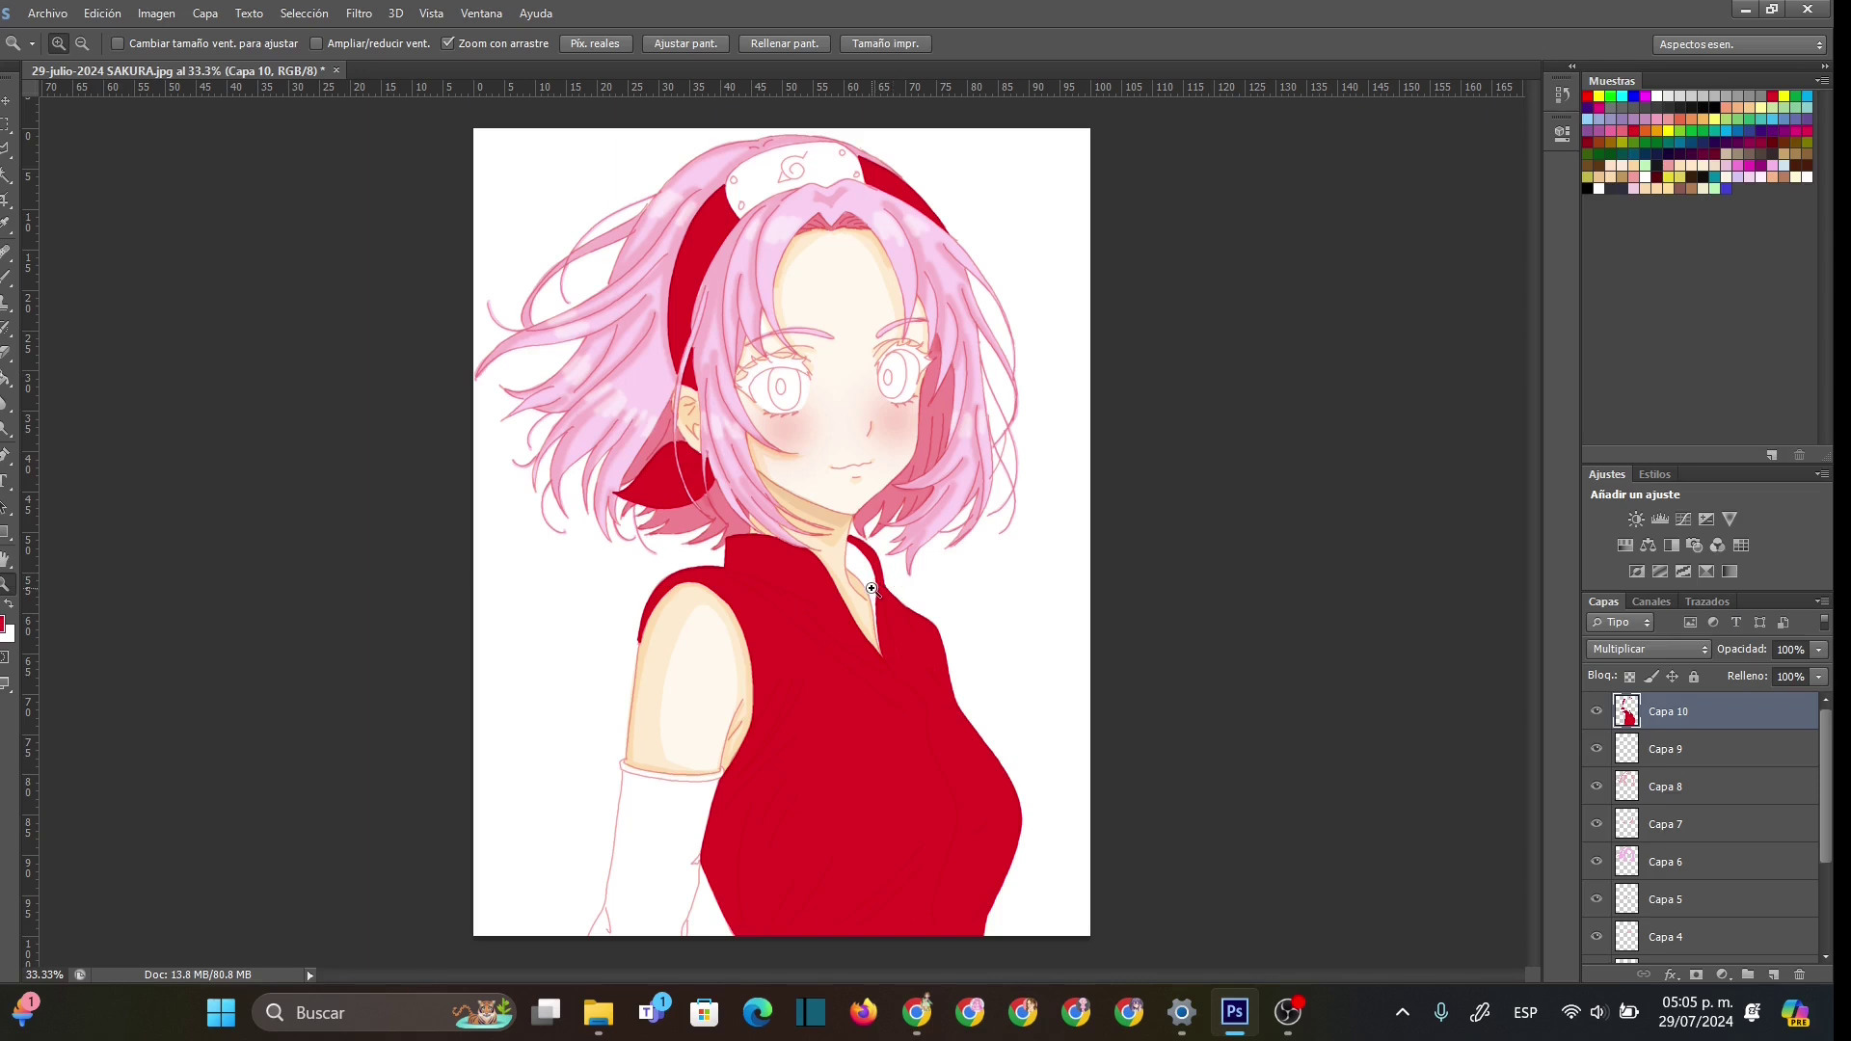
click(1773, 974)
click(1703, 650)
click(1711, 108)
double_click(1590, 141)
click(807, 241)
- Select the vest's red area on layer Capa 10 with the Magic Wand
click(6, 176)
click(835, 743)
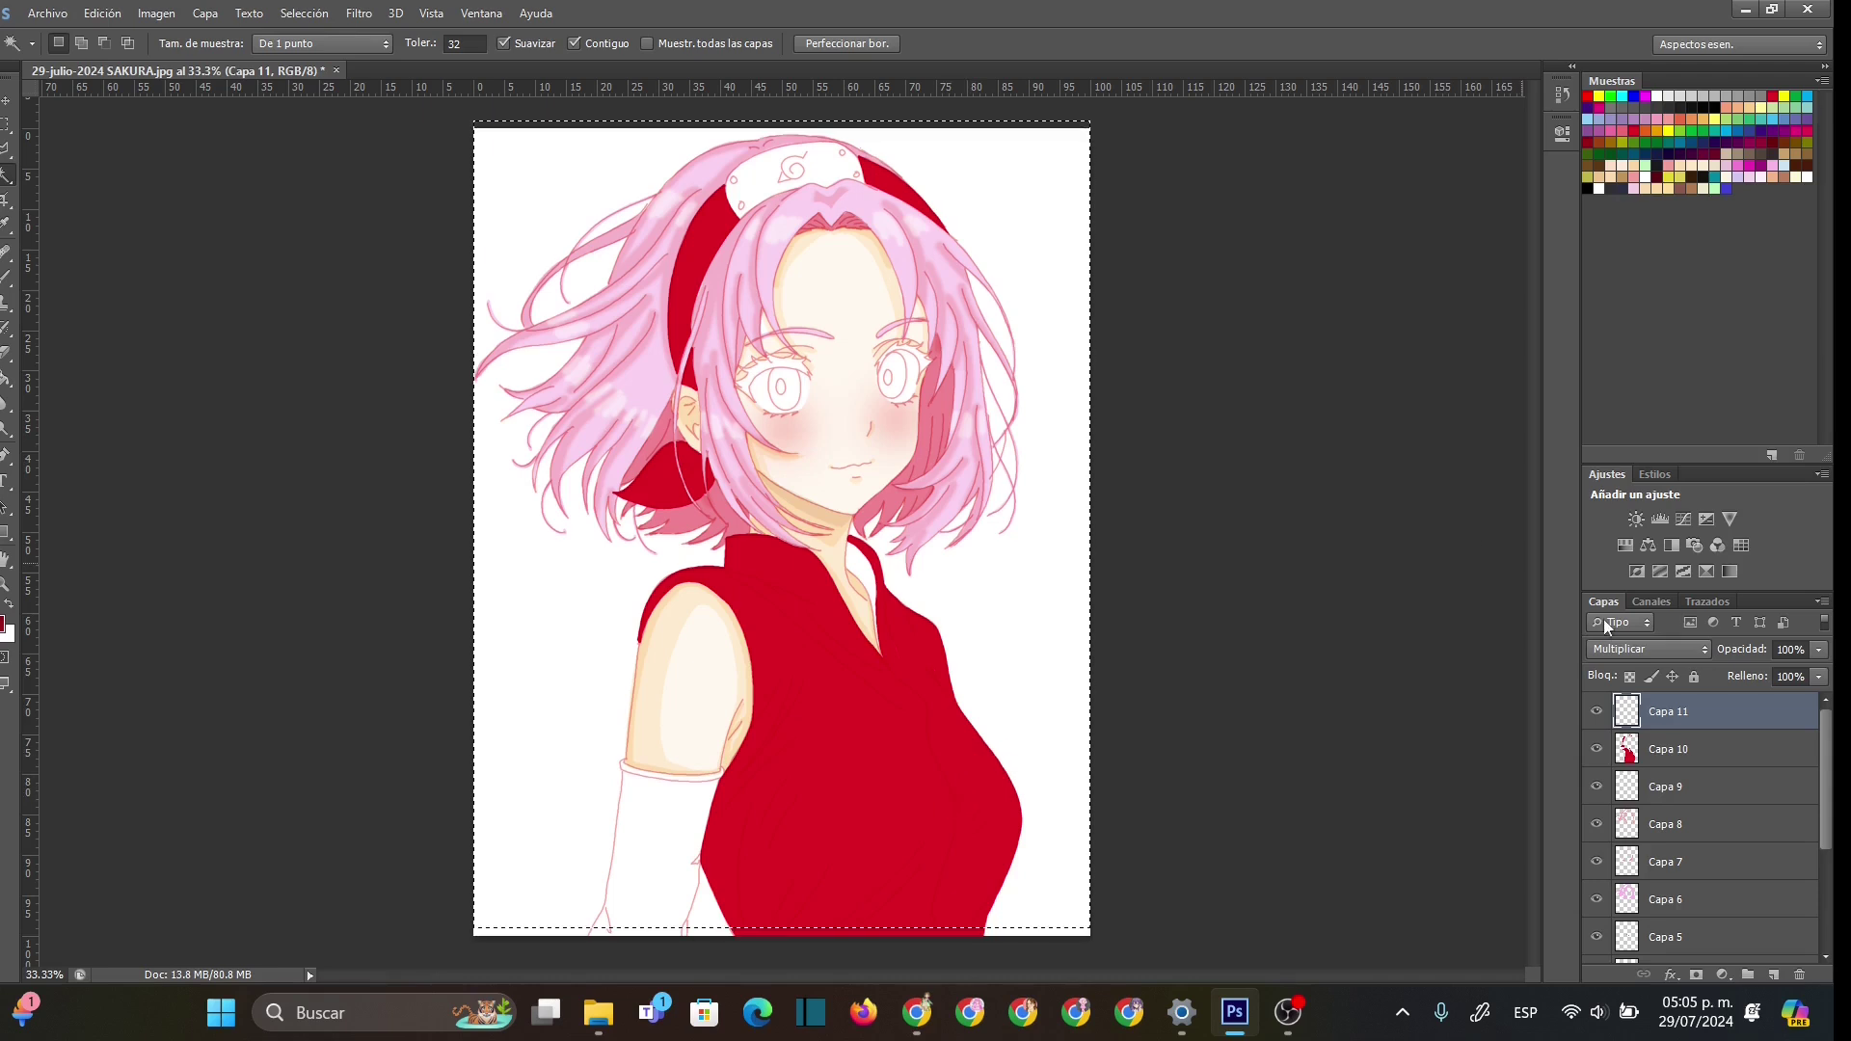
click(1658, 751)
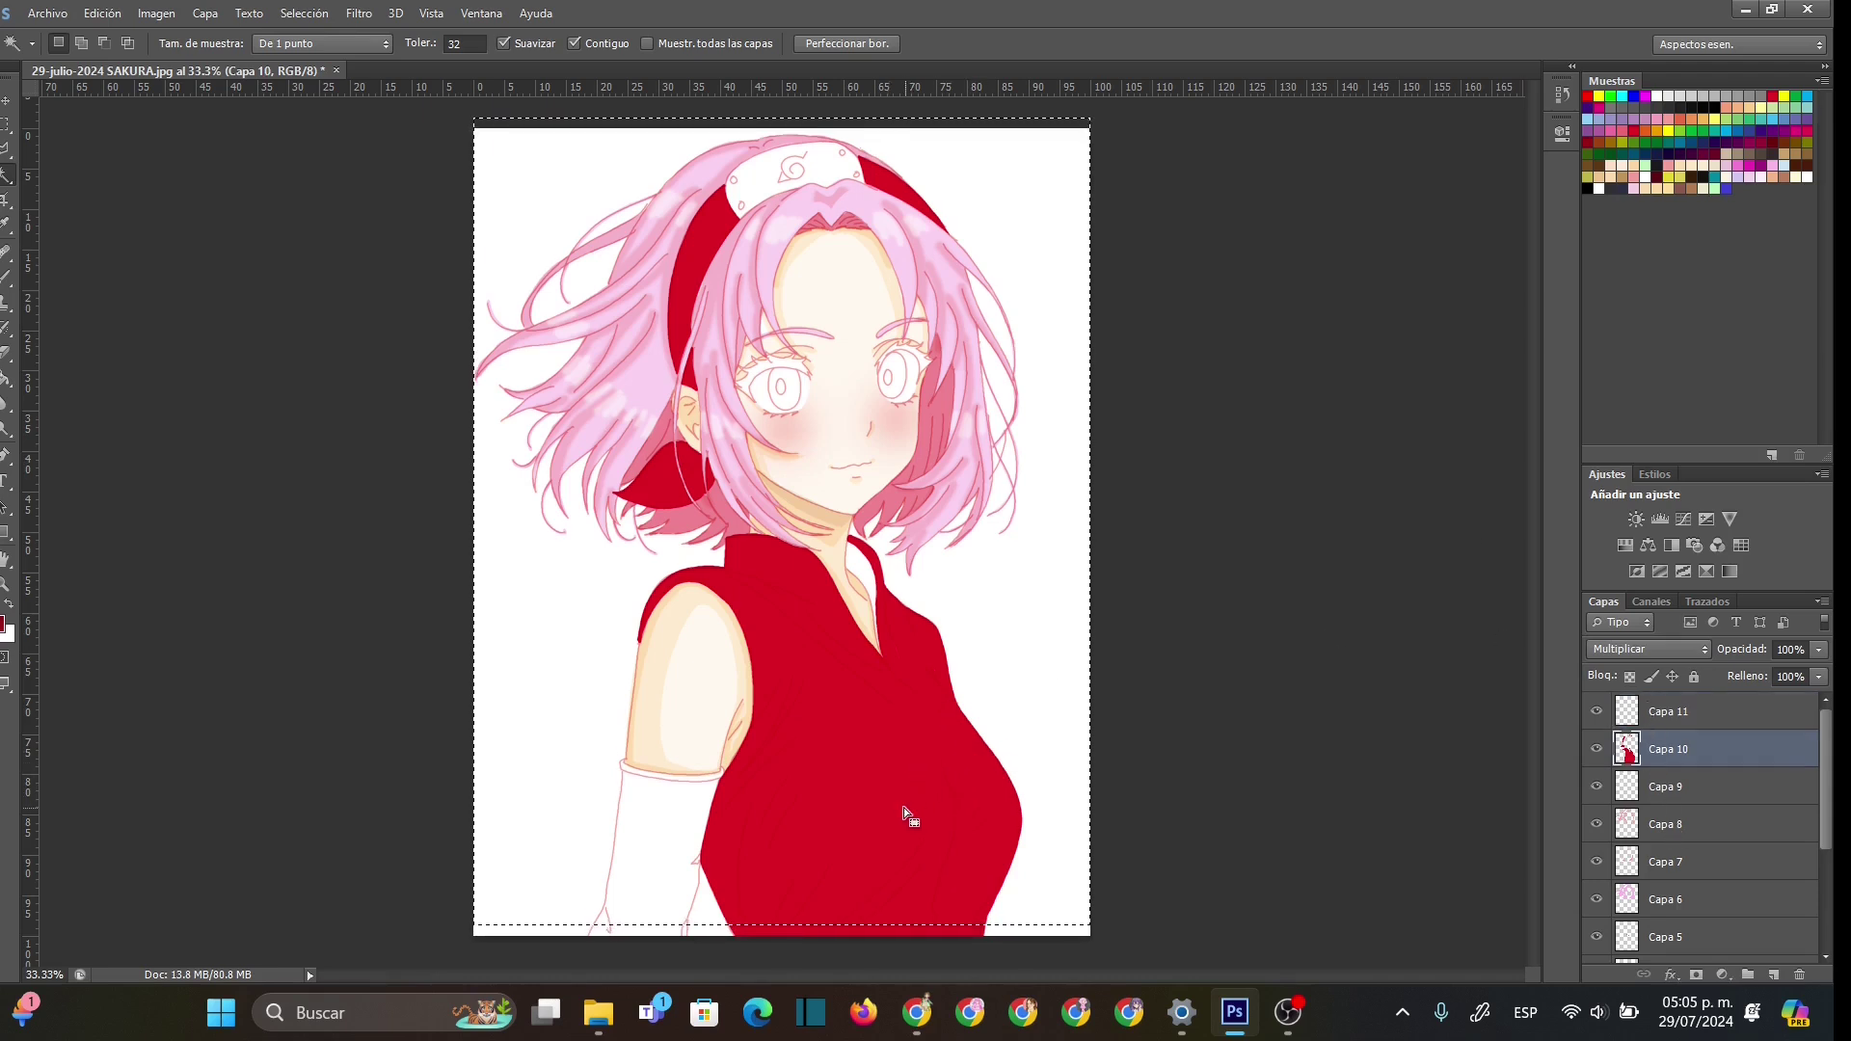
key(ctrl+d)
double_click(1668, 749)
key(Return)
click(914, 760)
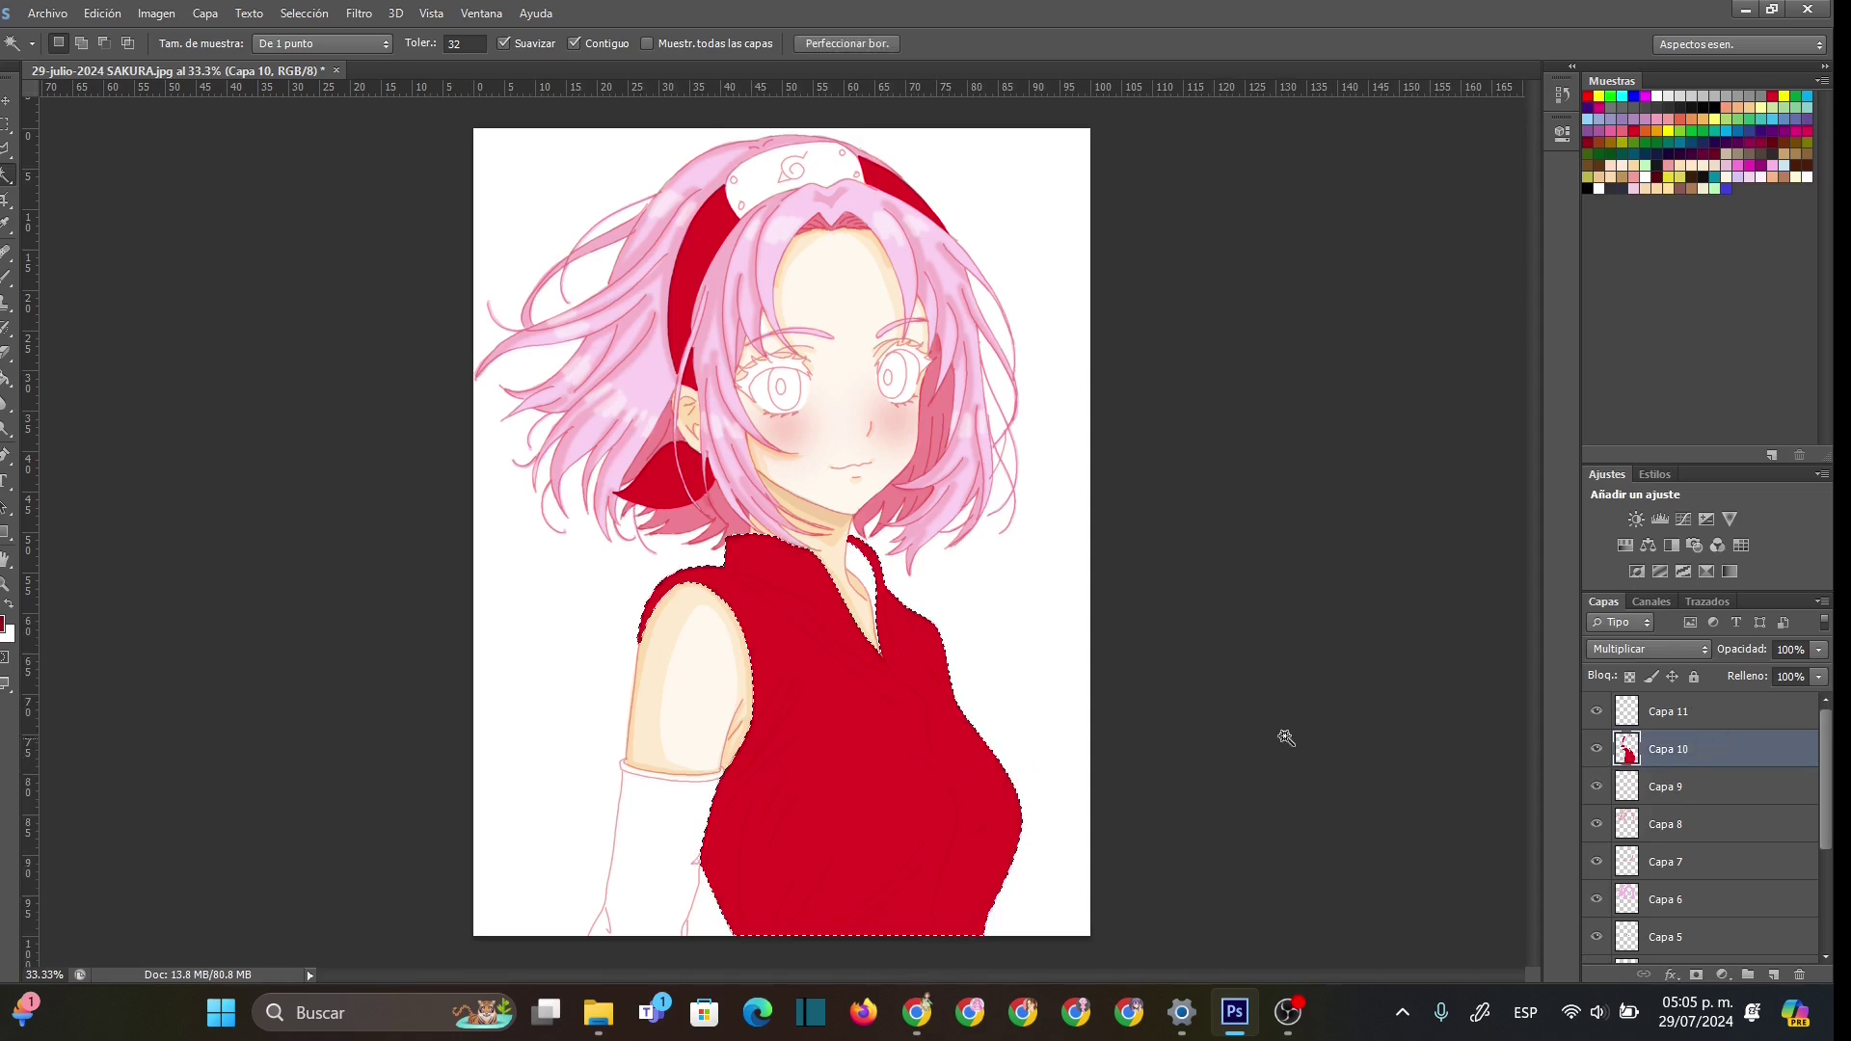
- On layer Capa 11, paint dark red shading along the vest's side and under the bust with a soft 53 px brush
click(1668, 711)
click(1596, 711)
click(1595, 713)
key(b)
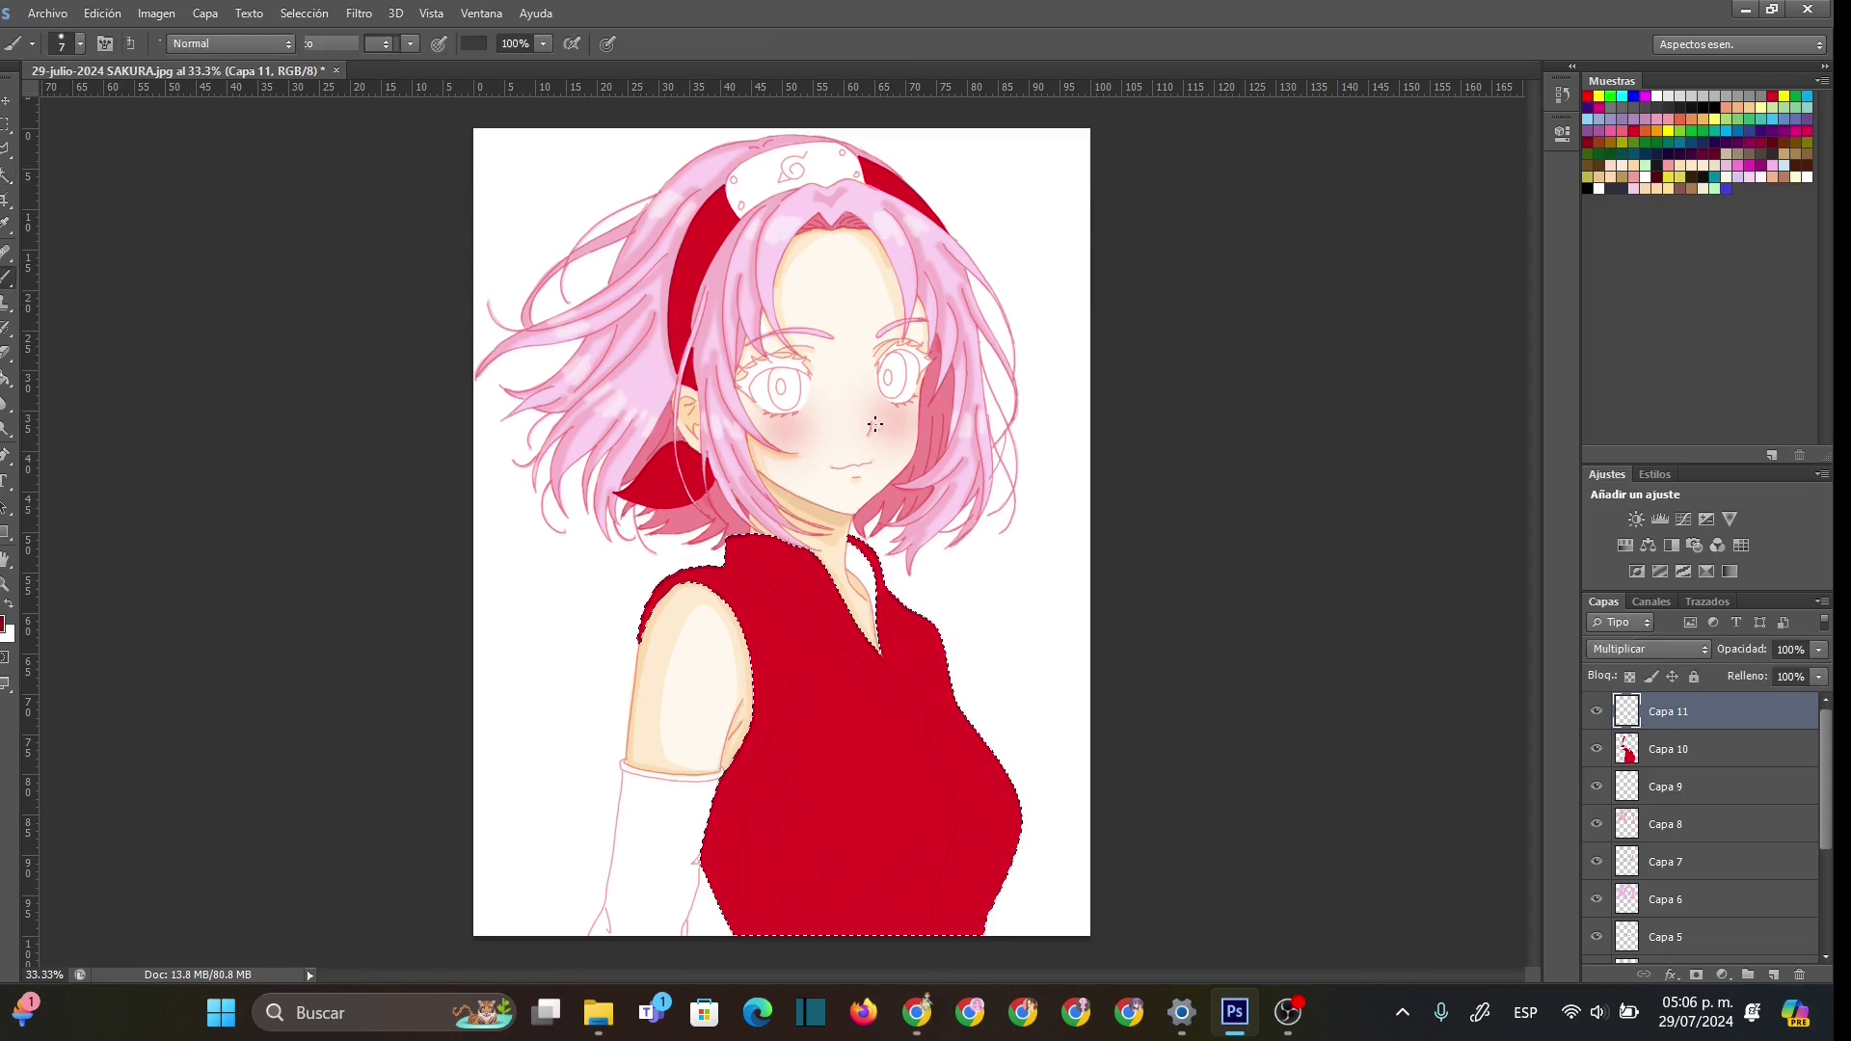
right_click(835, 729)
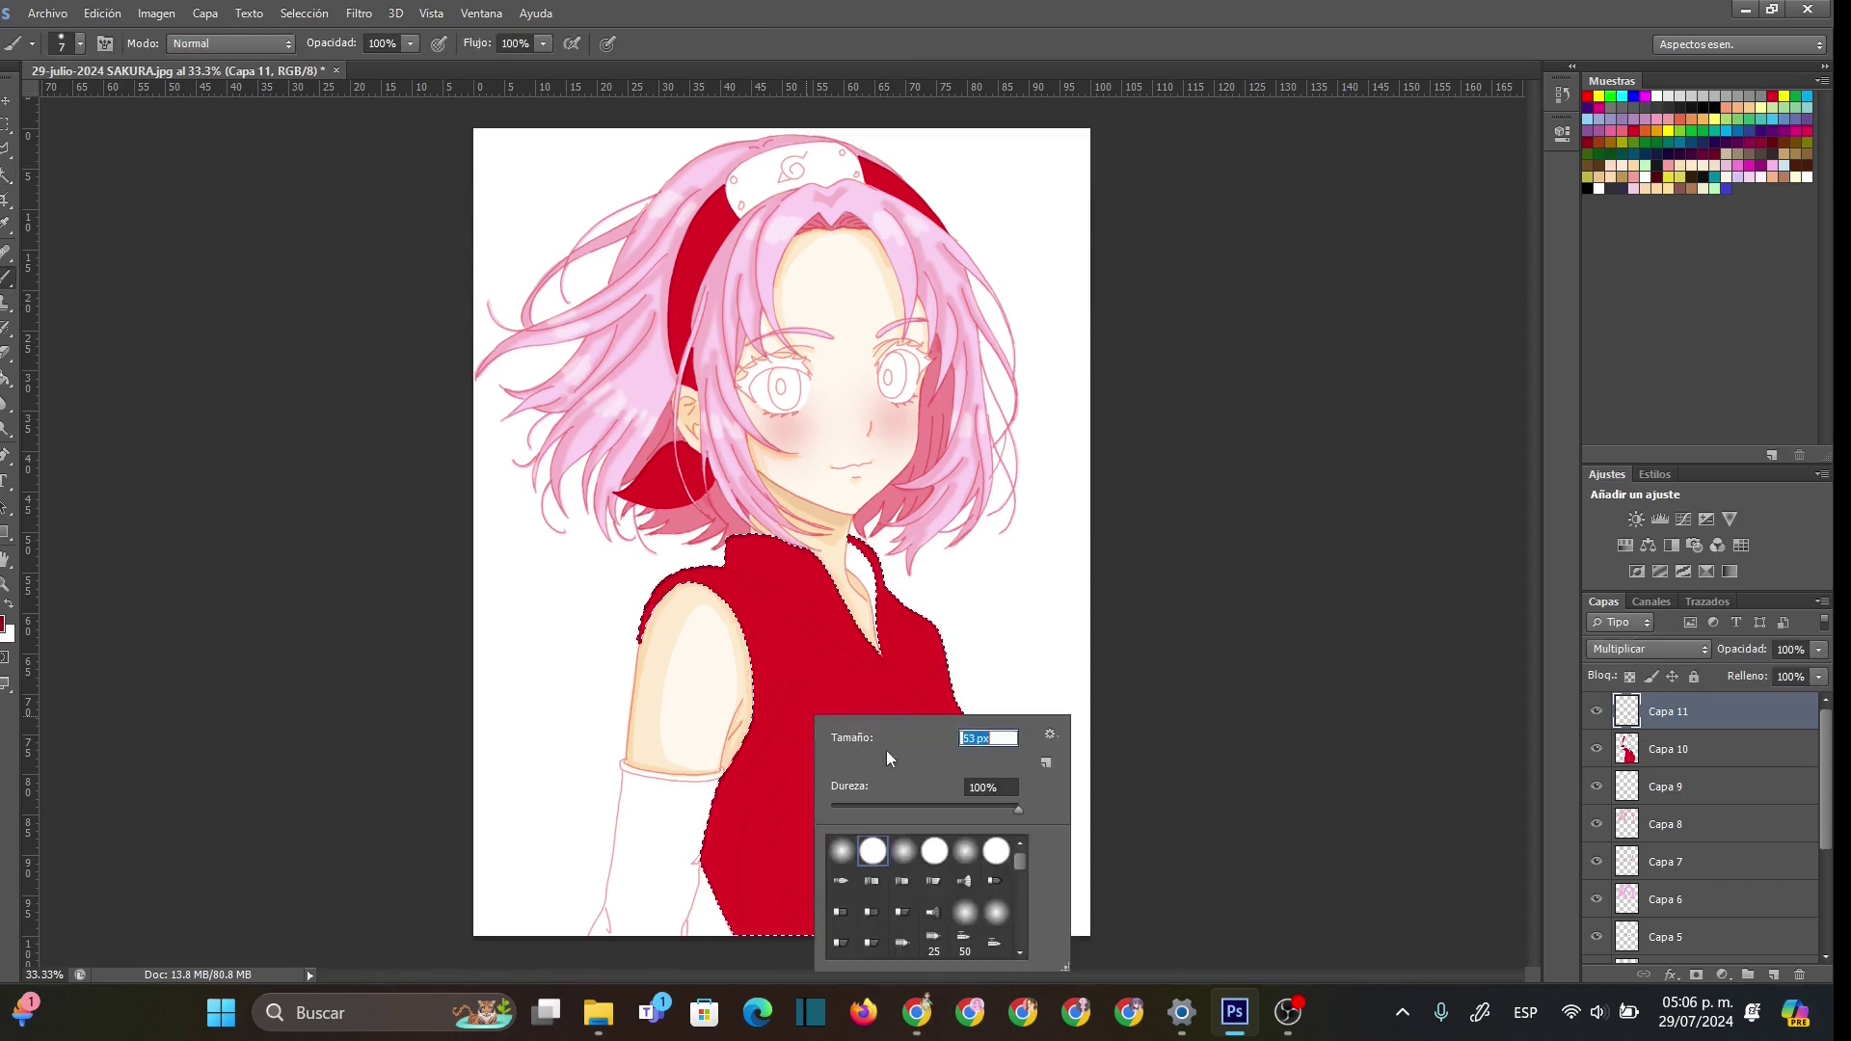
click(842, 850)
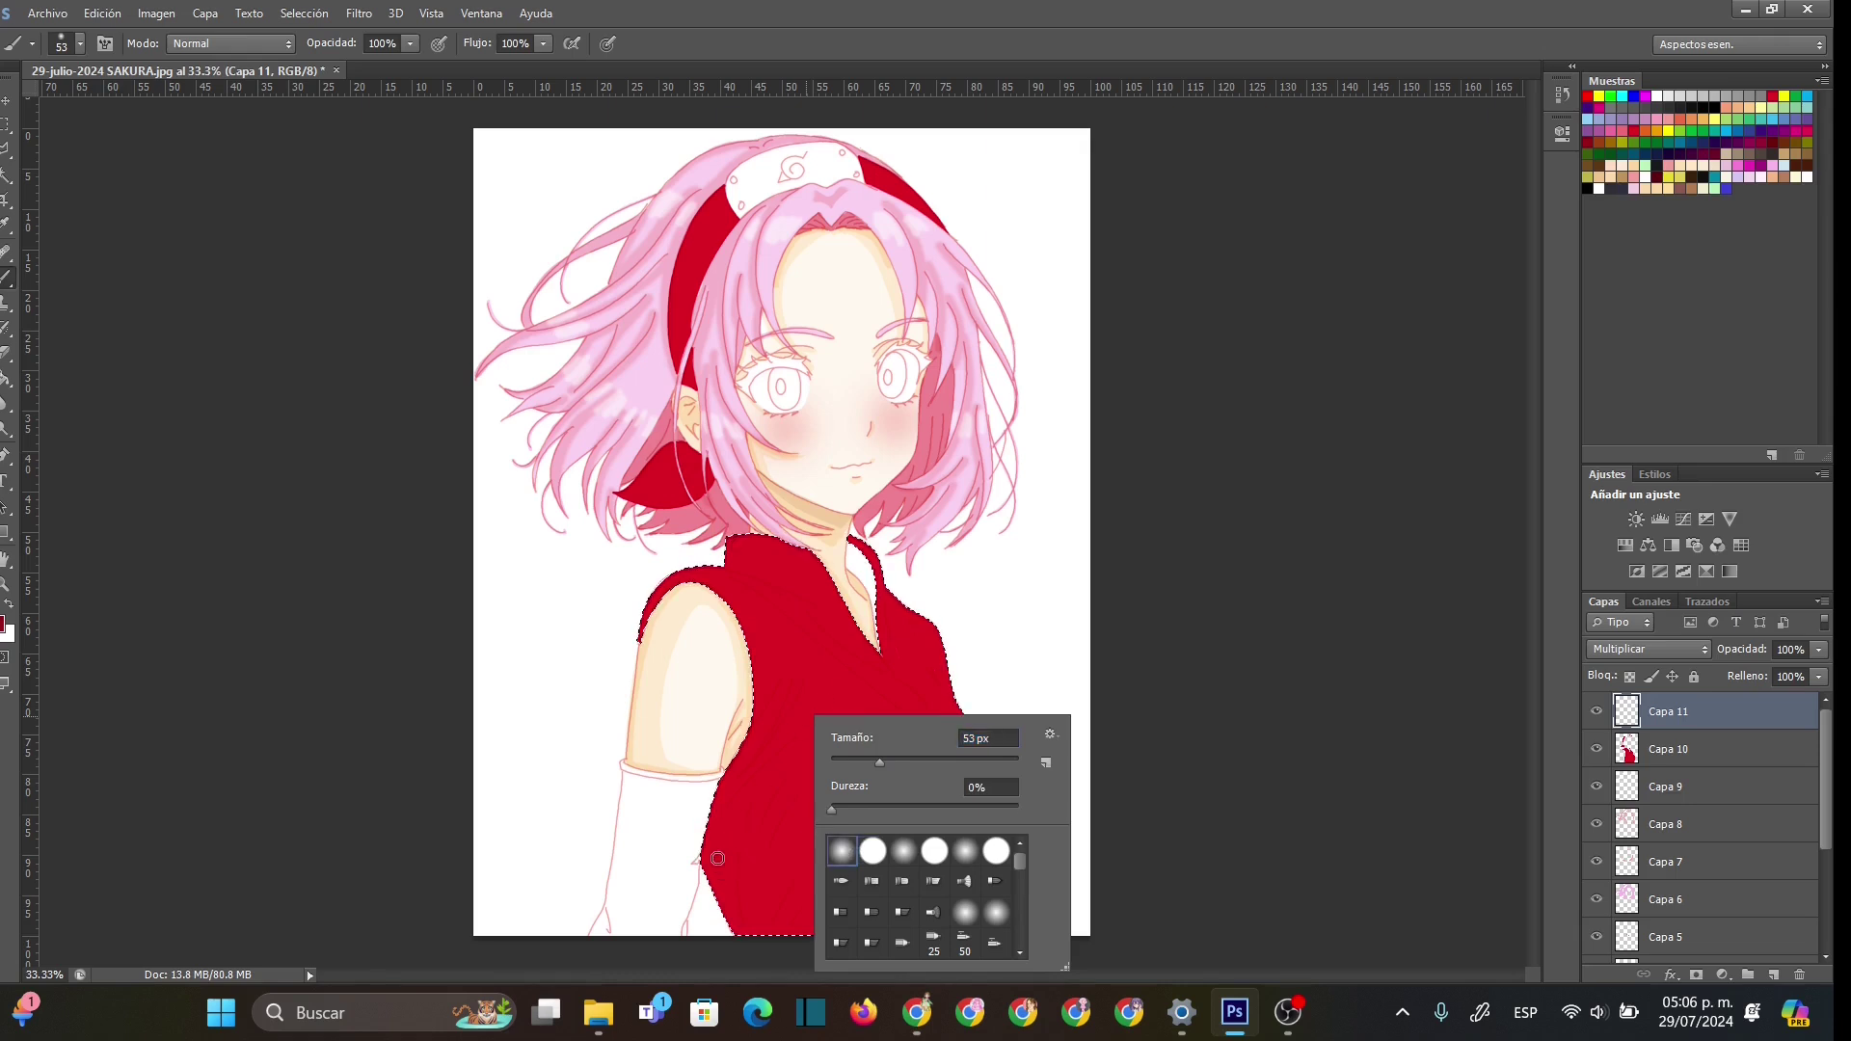
drag(726, 777, 713, 869)
drag(748, 930, 756, 951)
mouse_move(720, 874)
mouse_down()
mouse_move(758, 895)
mouse_move(900, 807)
mouse_move(953, 837)
mouse_move(1014, 806)
mouse_up()
- Fill the vest's lower part below the bust with dark red shading, using a soft brush of up to 147 px
right_click(999, 869)
click(1110, 772)
drag(909, 837, 848, 867)
right_click(888, 863)
click(1027, 770)
drag(1028, 770, 1029, 770)
mouse_move(864, 847)
mouse_down()
mouse_move(744, 911)
mouse_move(782, 923)
mouse_move(917, 829)
mouse_move(903, 930)
mouse_move(914, 828)
mouse_move(886, 863)
mouse_move(1023, 824)
mouse_move(913, 925)
mouse_move(940, 942)
mouse_move(855, 918)
mouse_move(903, 869)
mouse_move(839, 893)
mouse_up()
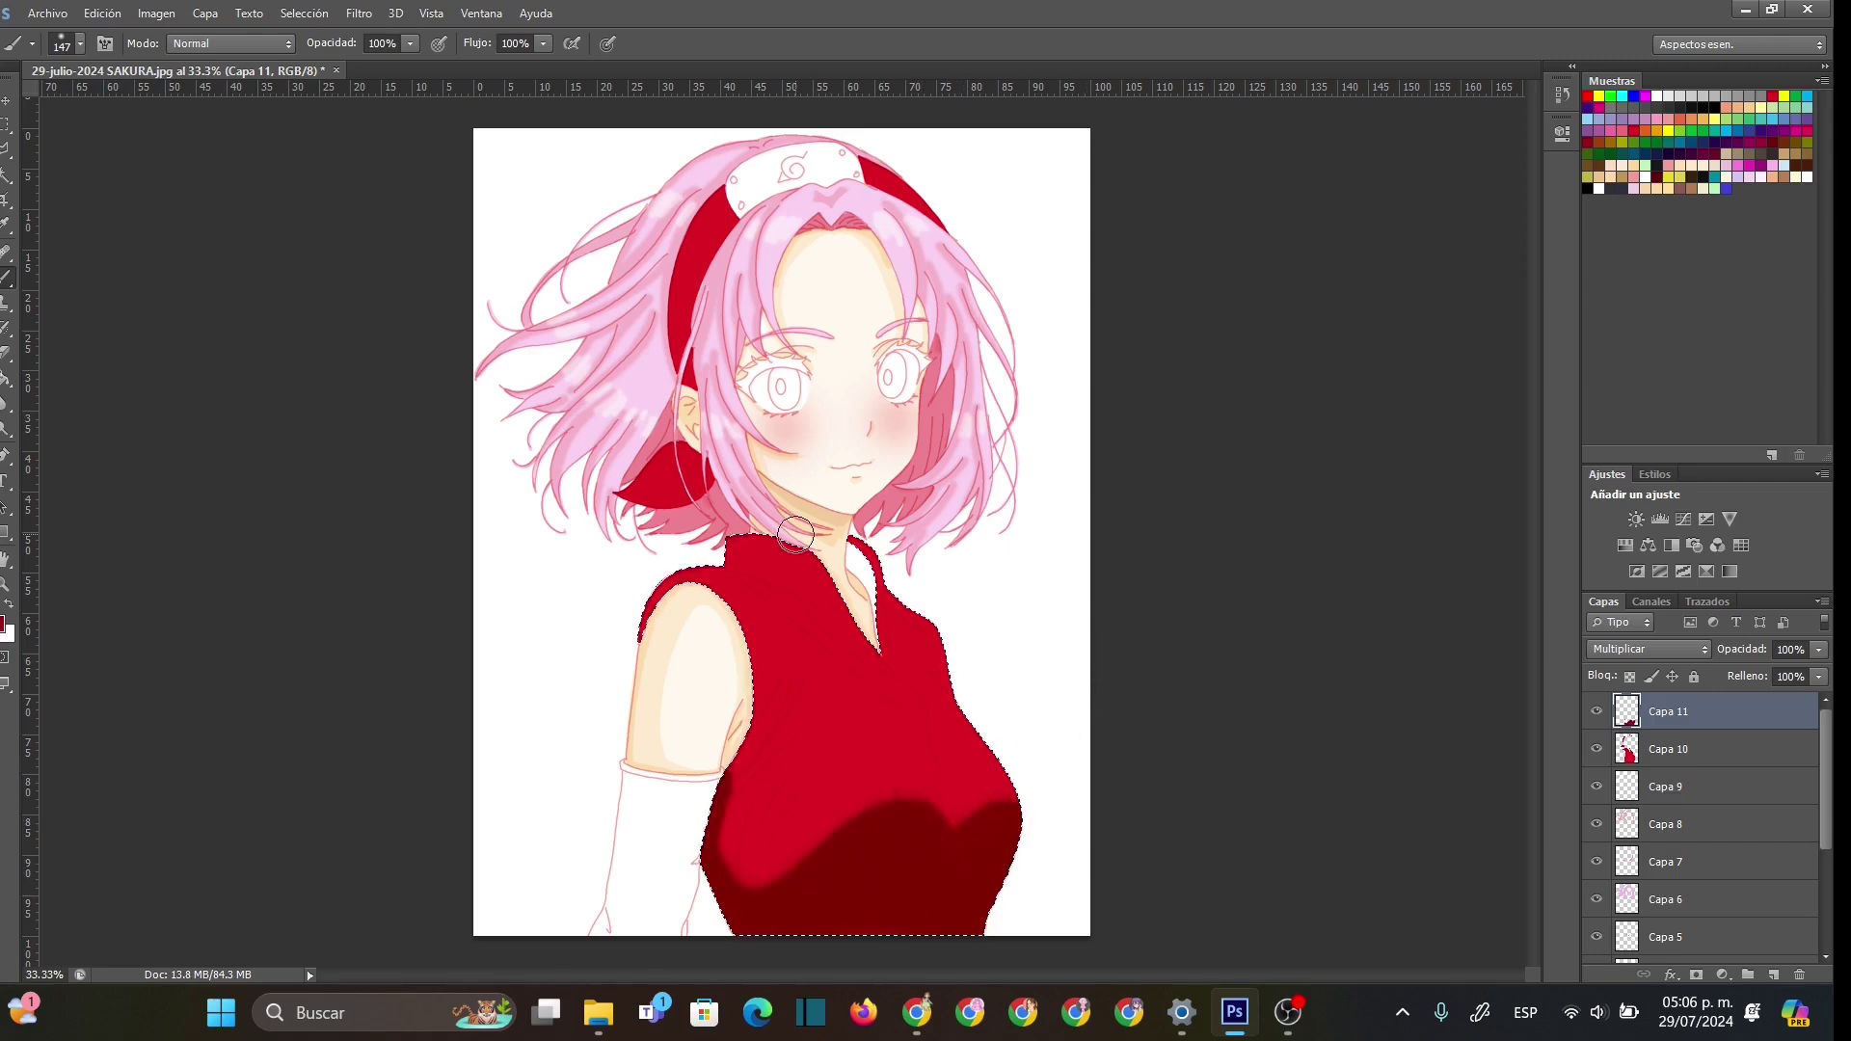
- Paint dark fold strokes beside the armhole and on the side of the bust with a soft 31 px brush
right_click(854, 674)
drag(899, 714, 905, 714)
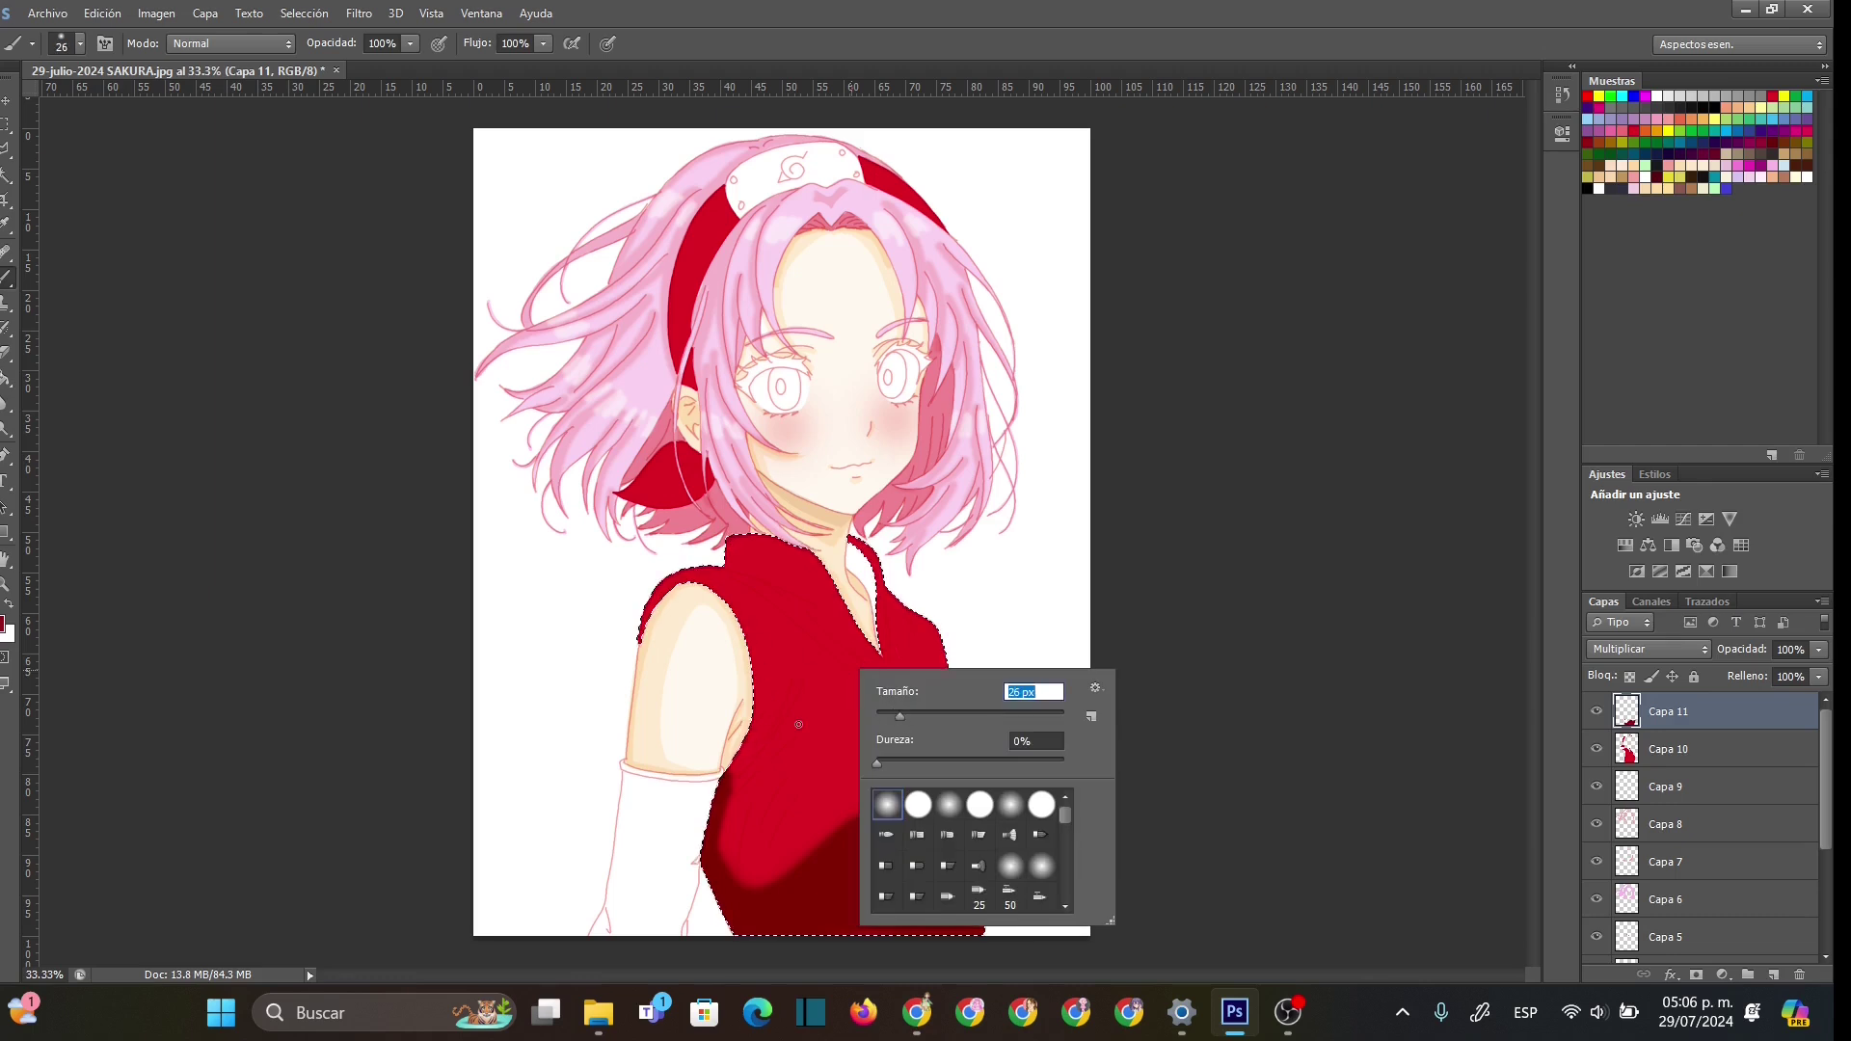
drag(773, 685, 738, 754)
mouse_move(795, 670)
mouse_down()
mouse_move(723, 783)
mouse_move(798, 700)
mouse_up()
mouse_move(741, 785)
mouse_down()
mouse_move(806, 728)
mouse_move(716, 816)
mouse_move(766, 839)
mouse_up()
drag(800, 788, 747, 849)
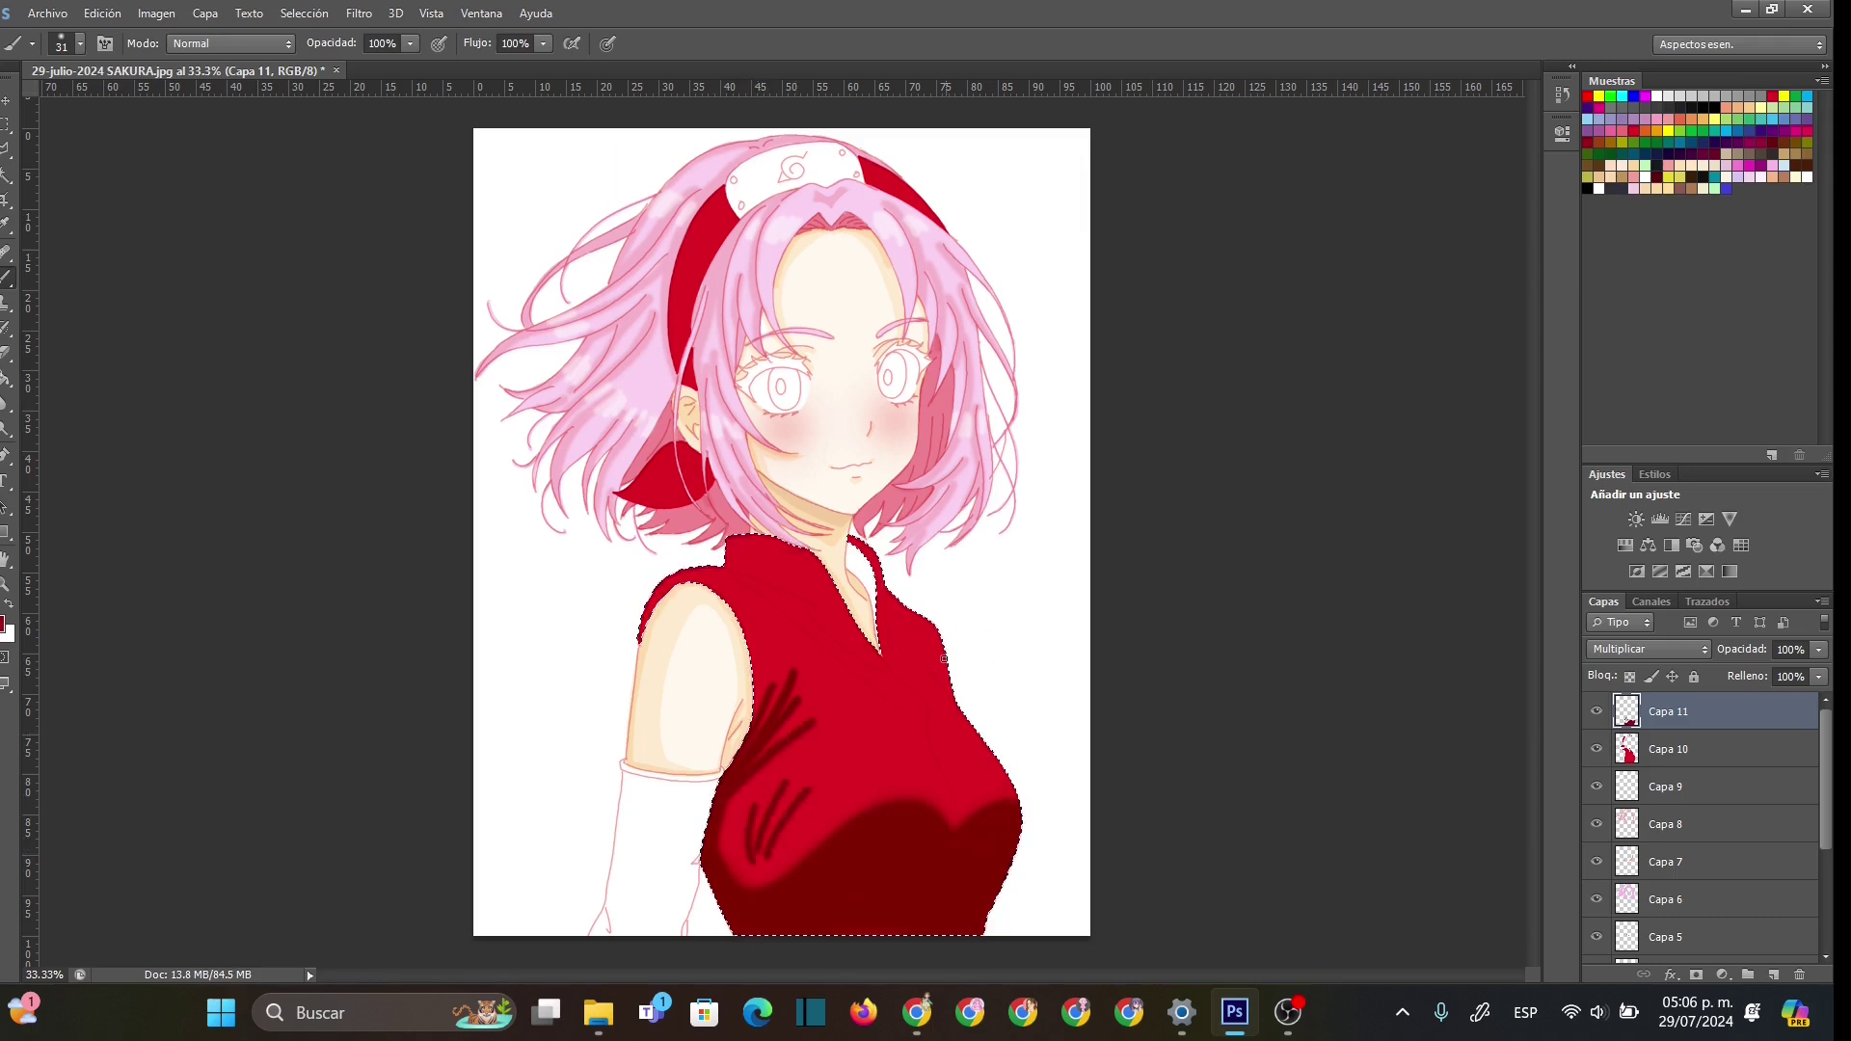
- Paint dark fold lines along the vest's collar, chest and front seam, and lower the shading layer's opacity to 50%
drag(778, 608, 894, 700)
drag(741, 573, 831, 631)
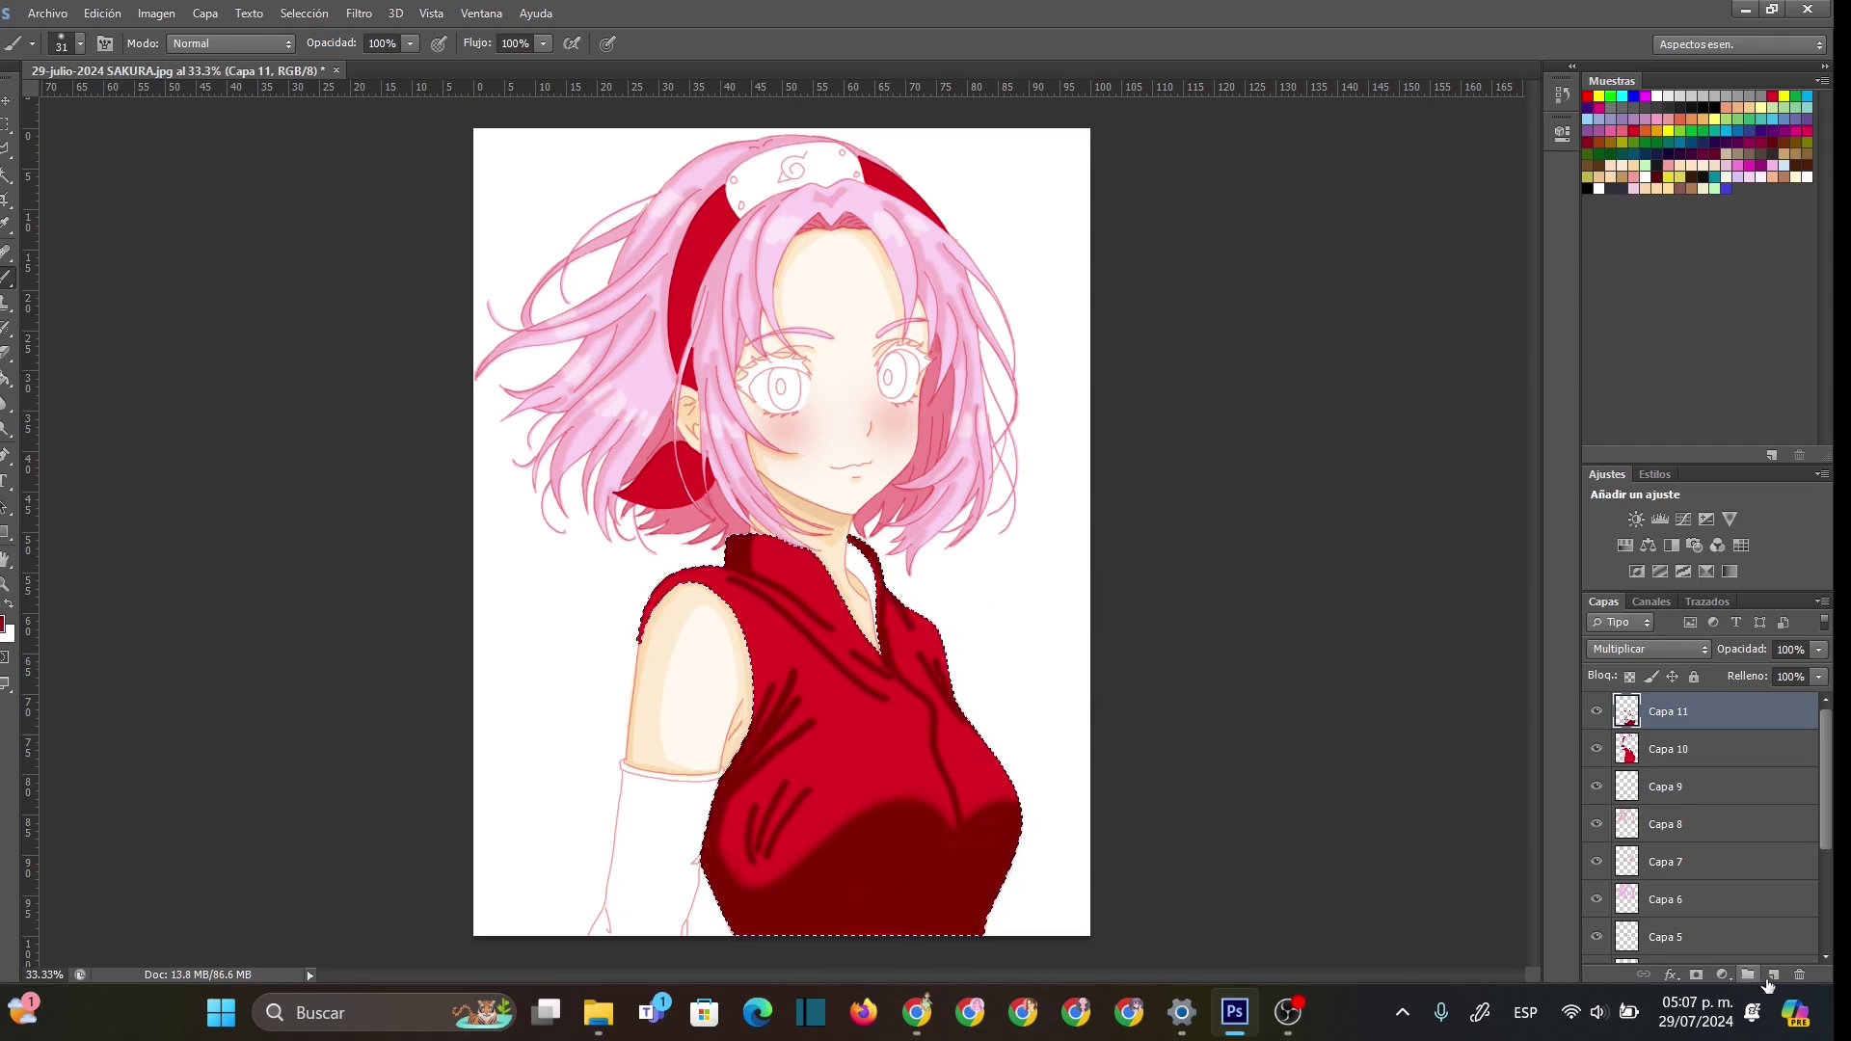
click(1818, 649)
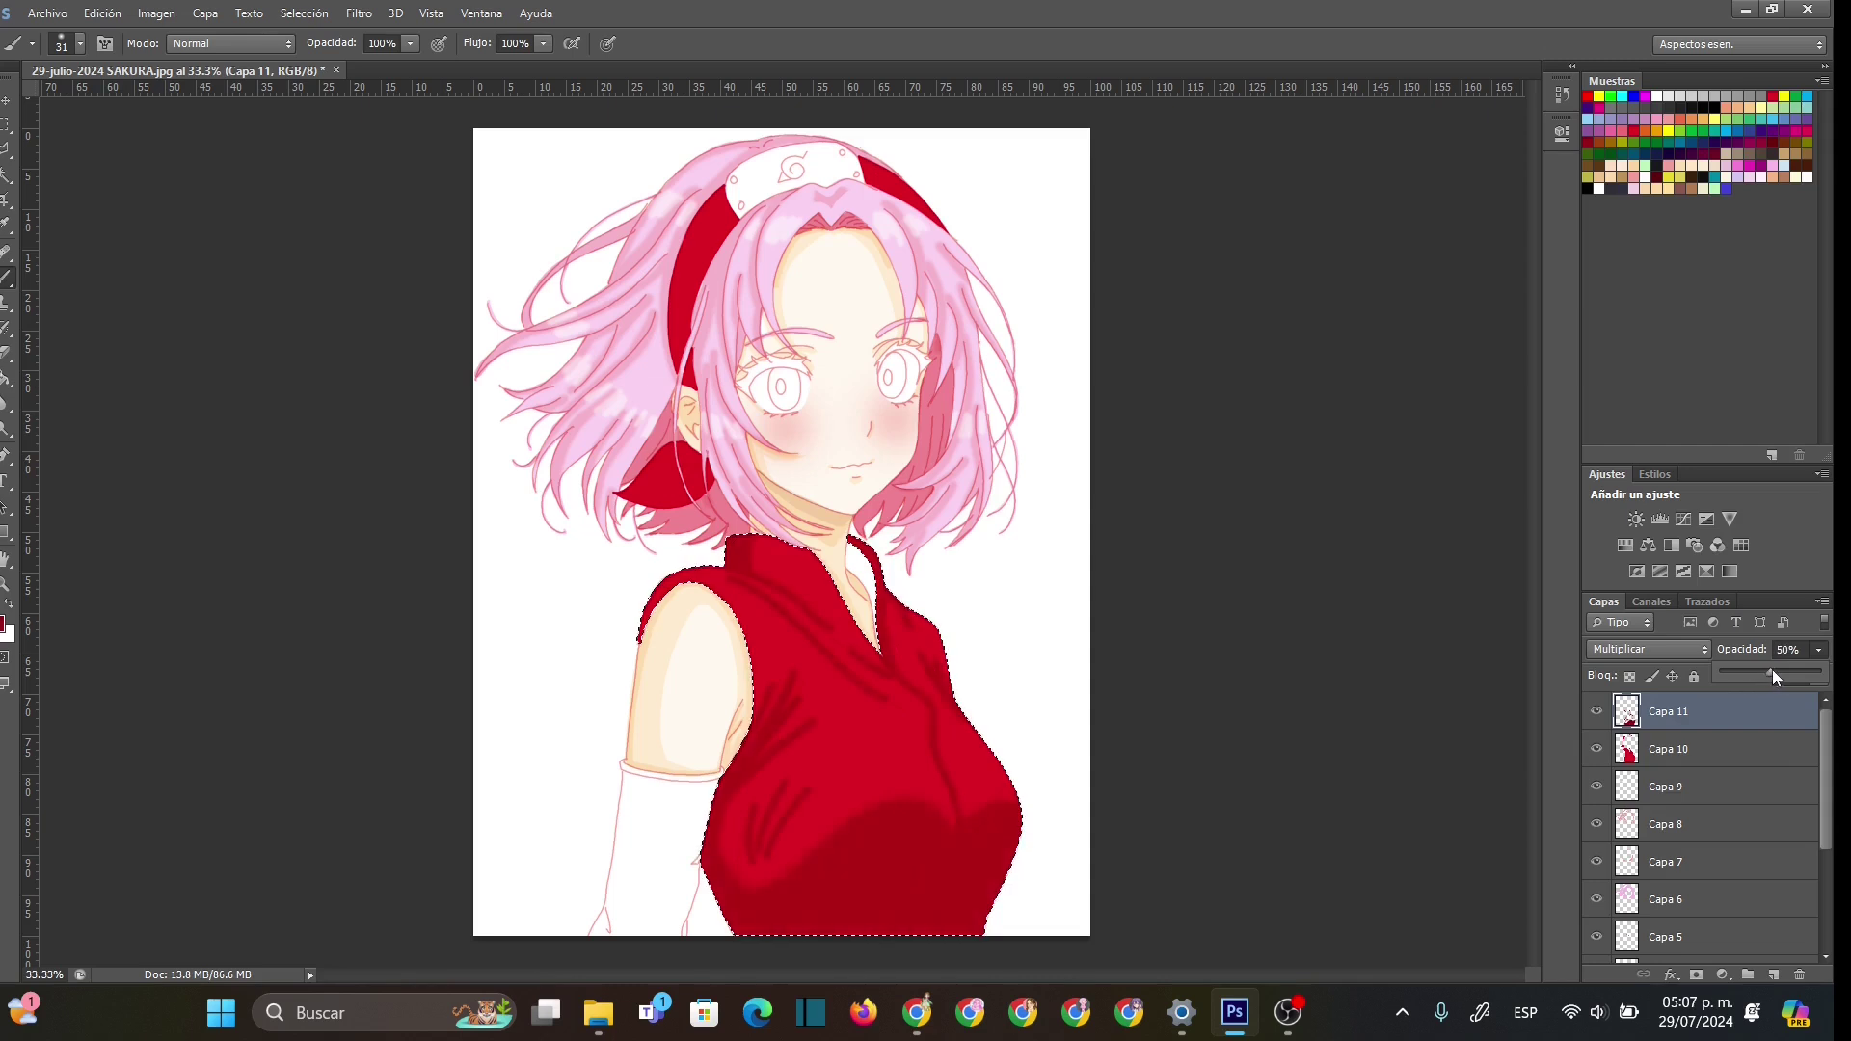
- Add another layer in Multiply mode and paint darker fold strokes across the lower vest
click(1774, 974)
click(1774, 973)
click(1704, 643)
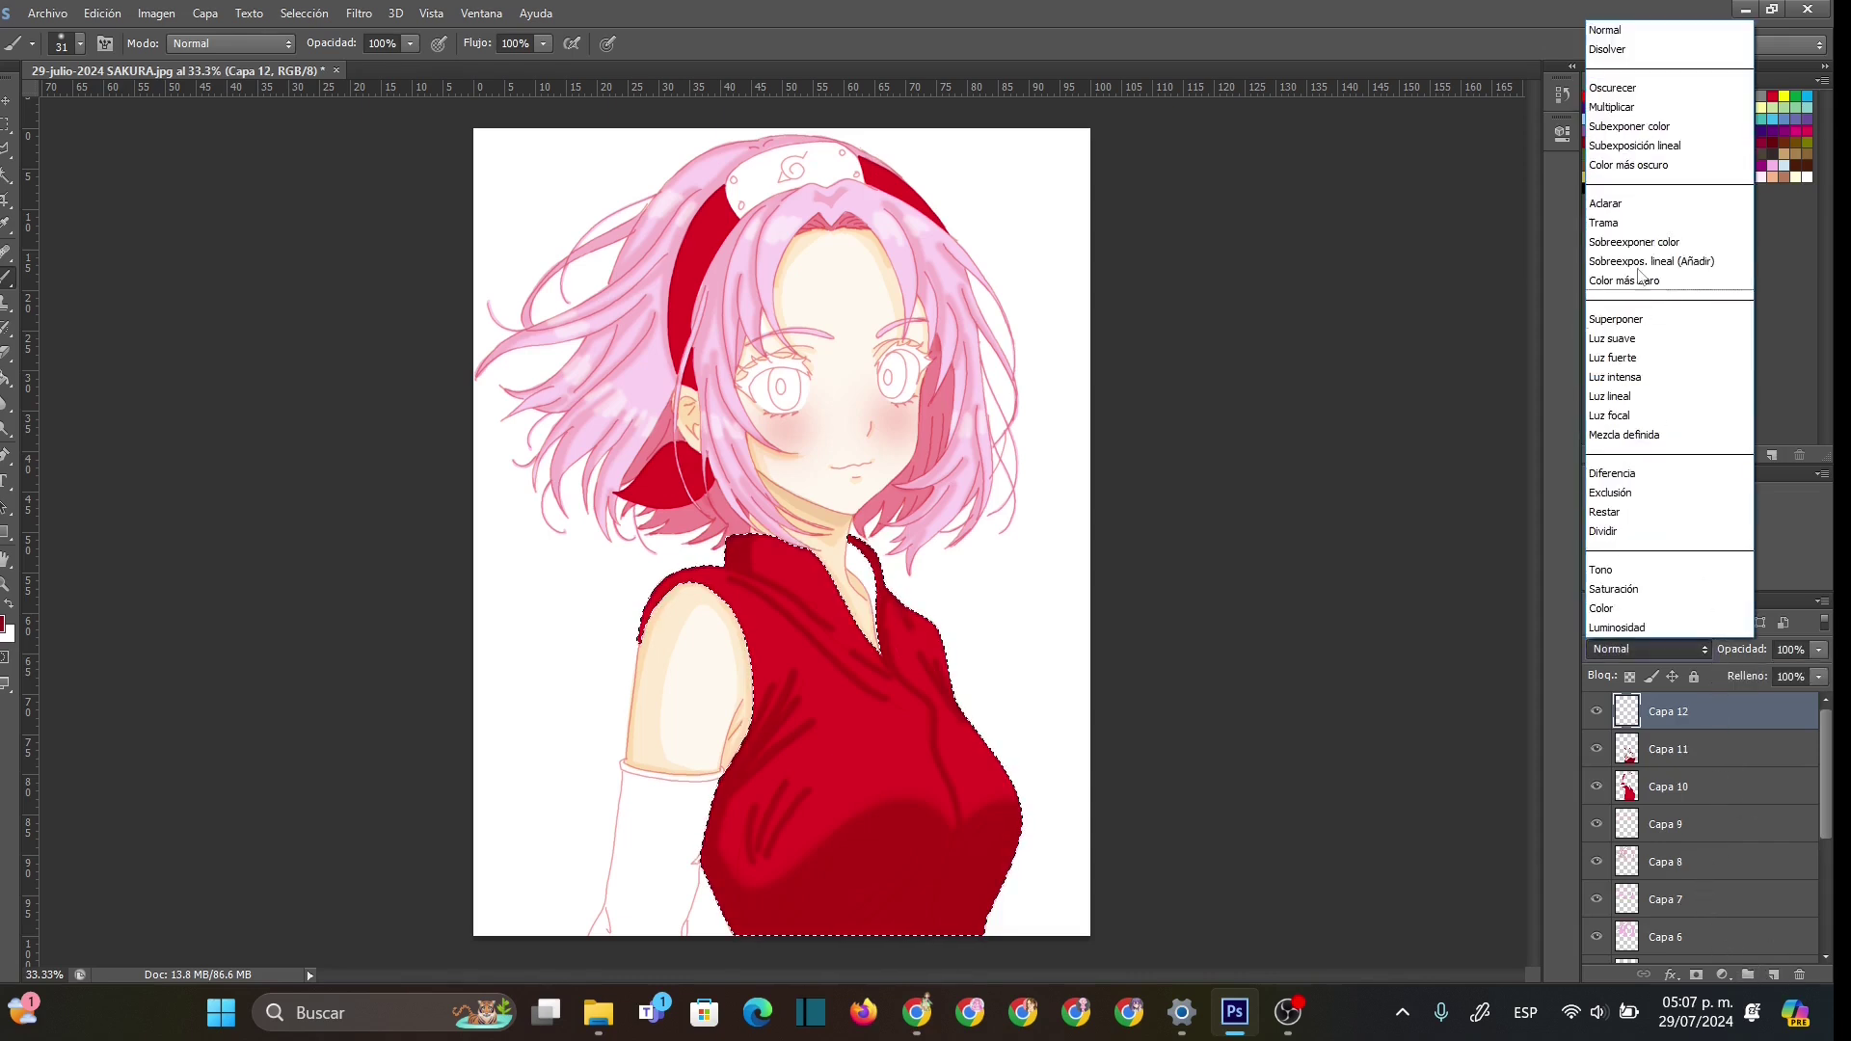
click(1648, 99)
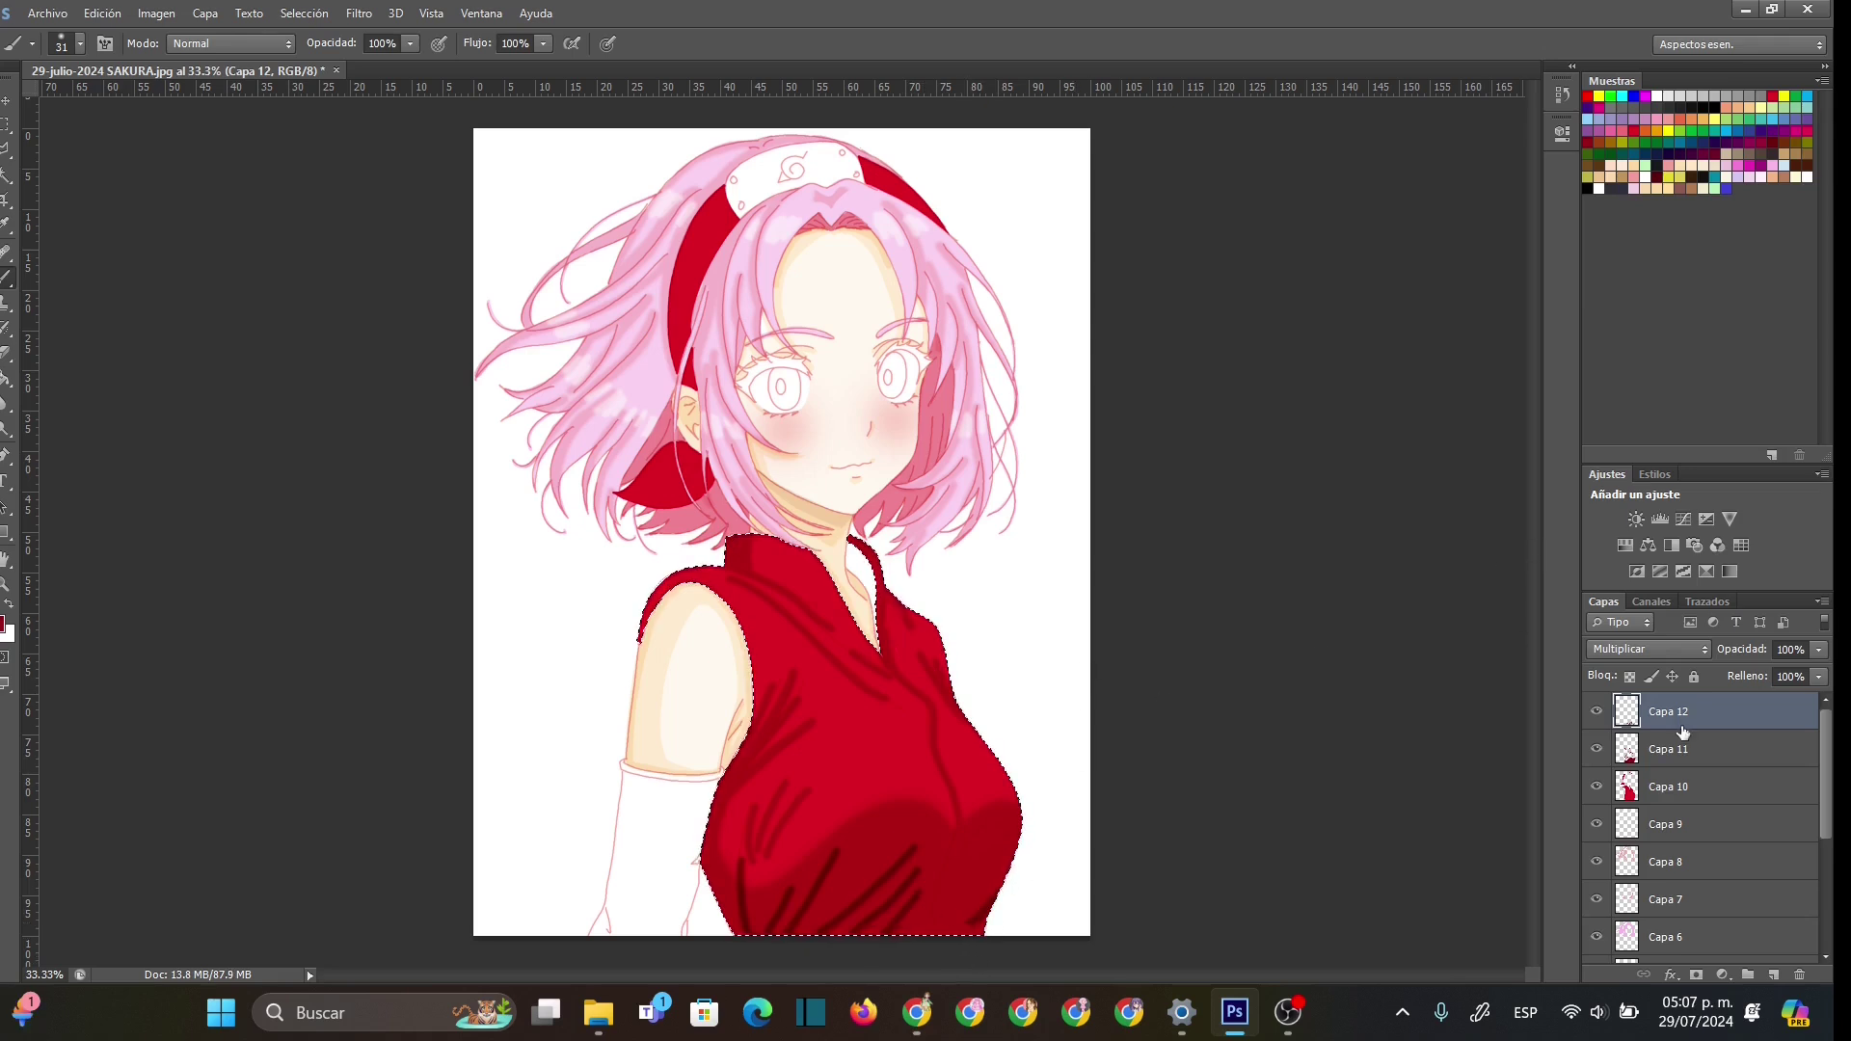
- Set the opacity of layer Capa 12 to 51% and add a new layer above it
click(1816, 652)
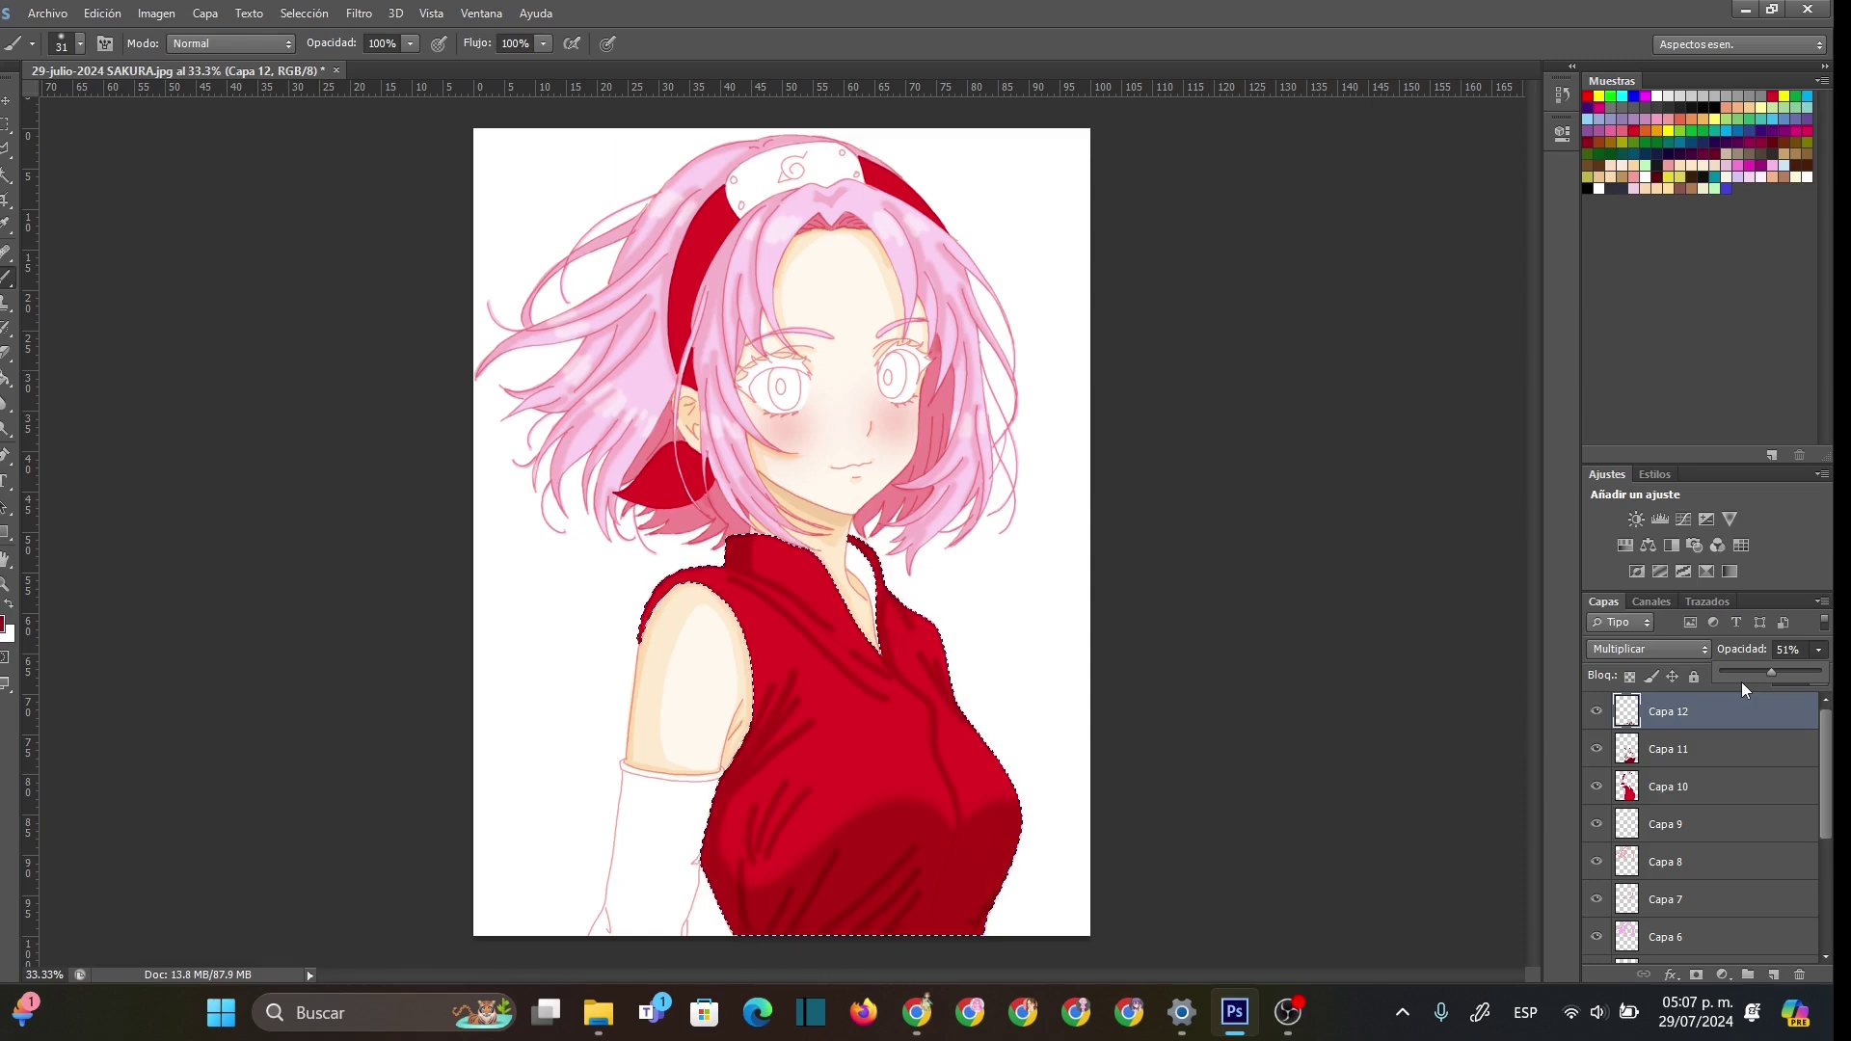
click(1772, 978)
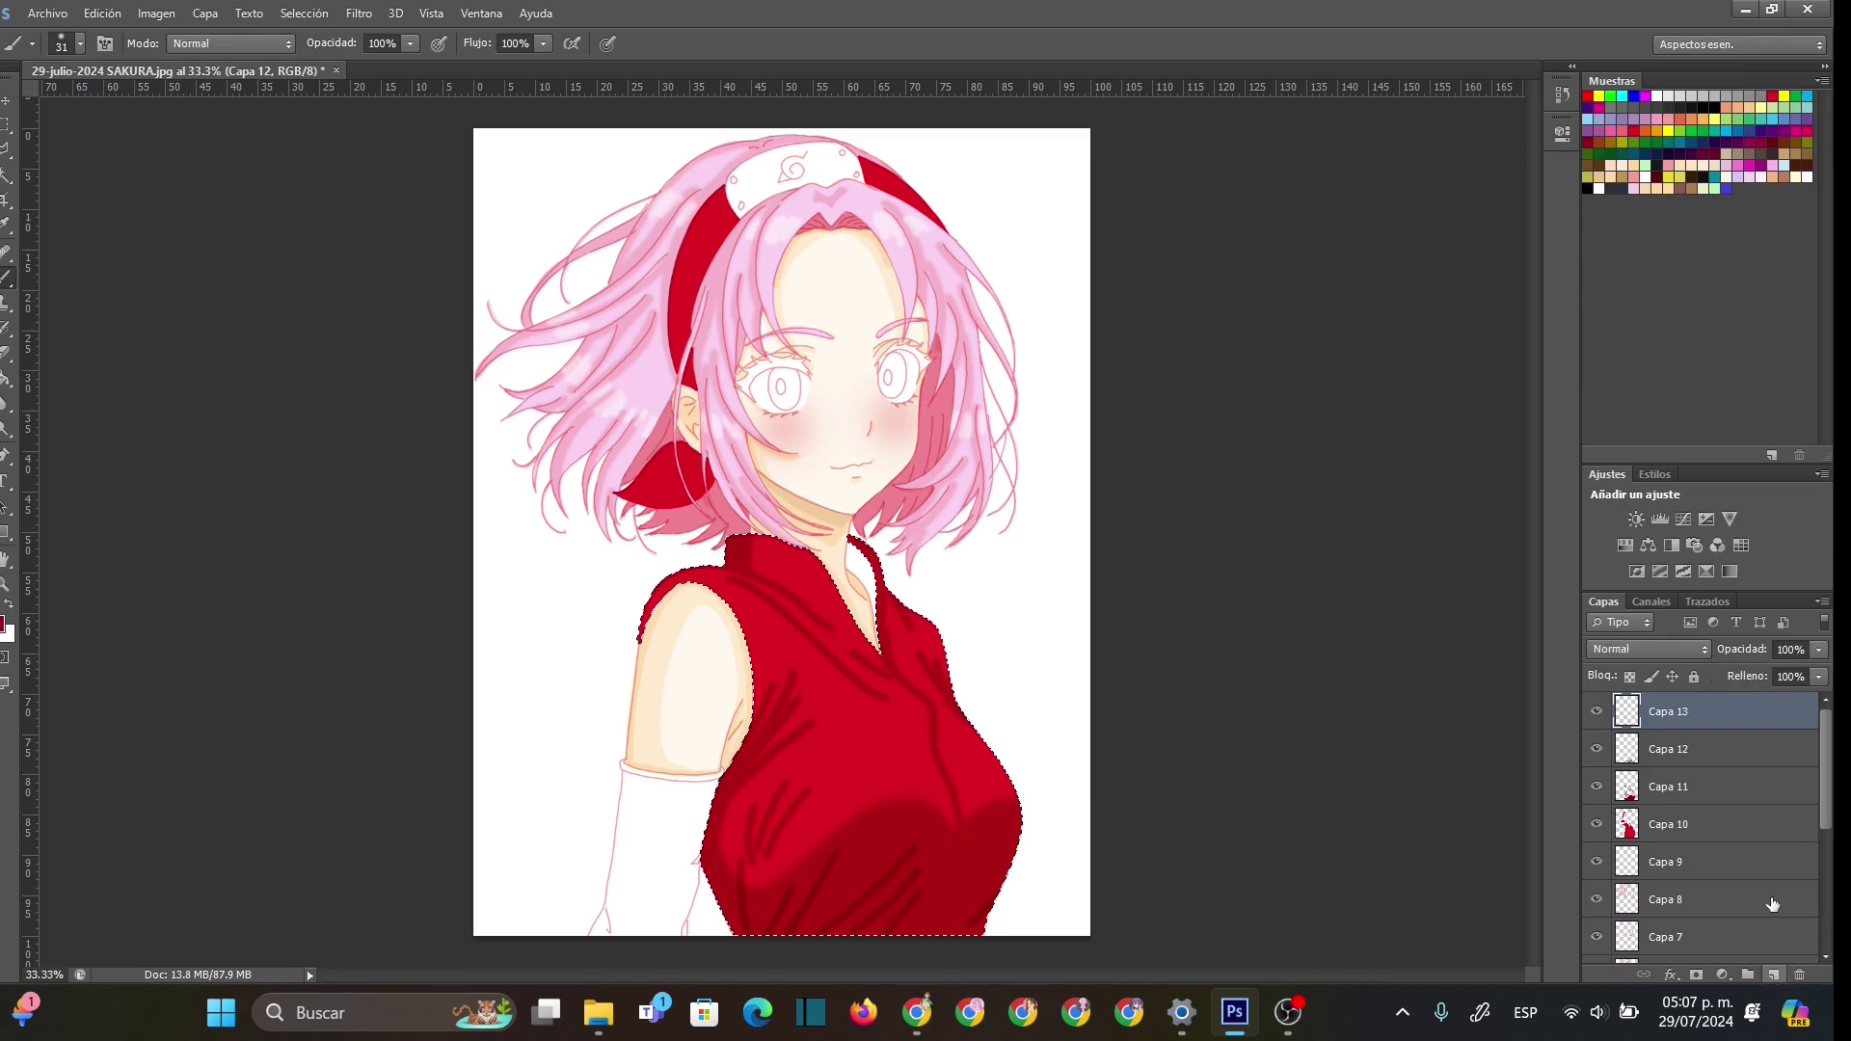
- Paint soft light pink highlights along the vest's collar edge with a 72 px brush and along the shoulder edge with a 22 px brush
double_click(1662, 116)
right_click(882, 614)
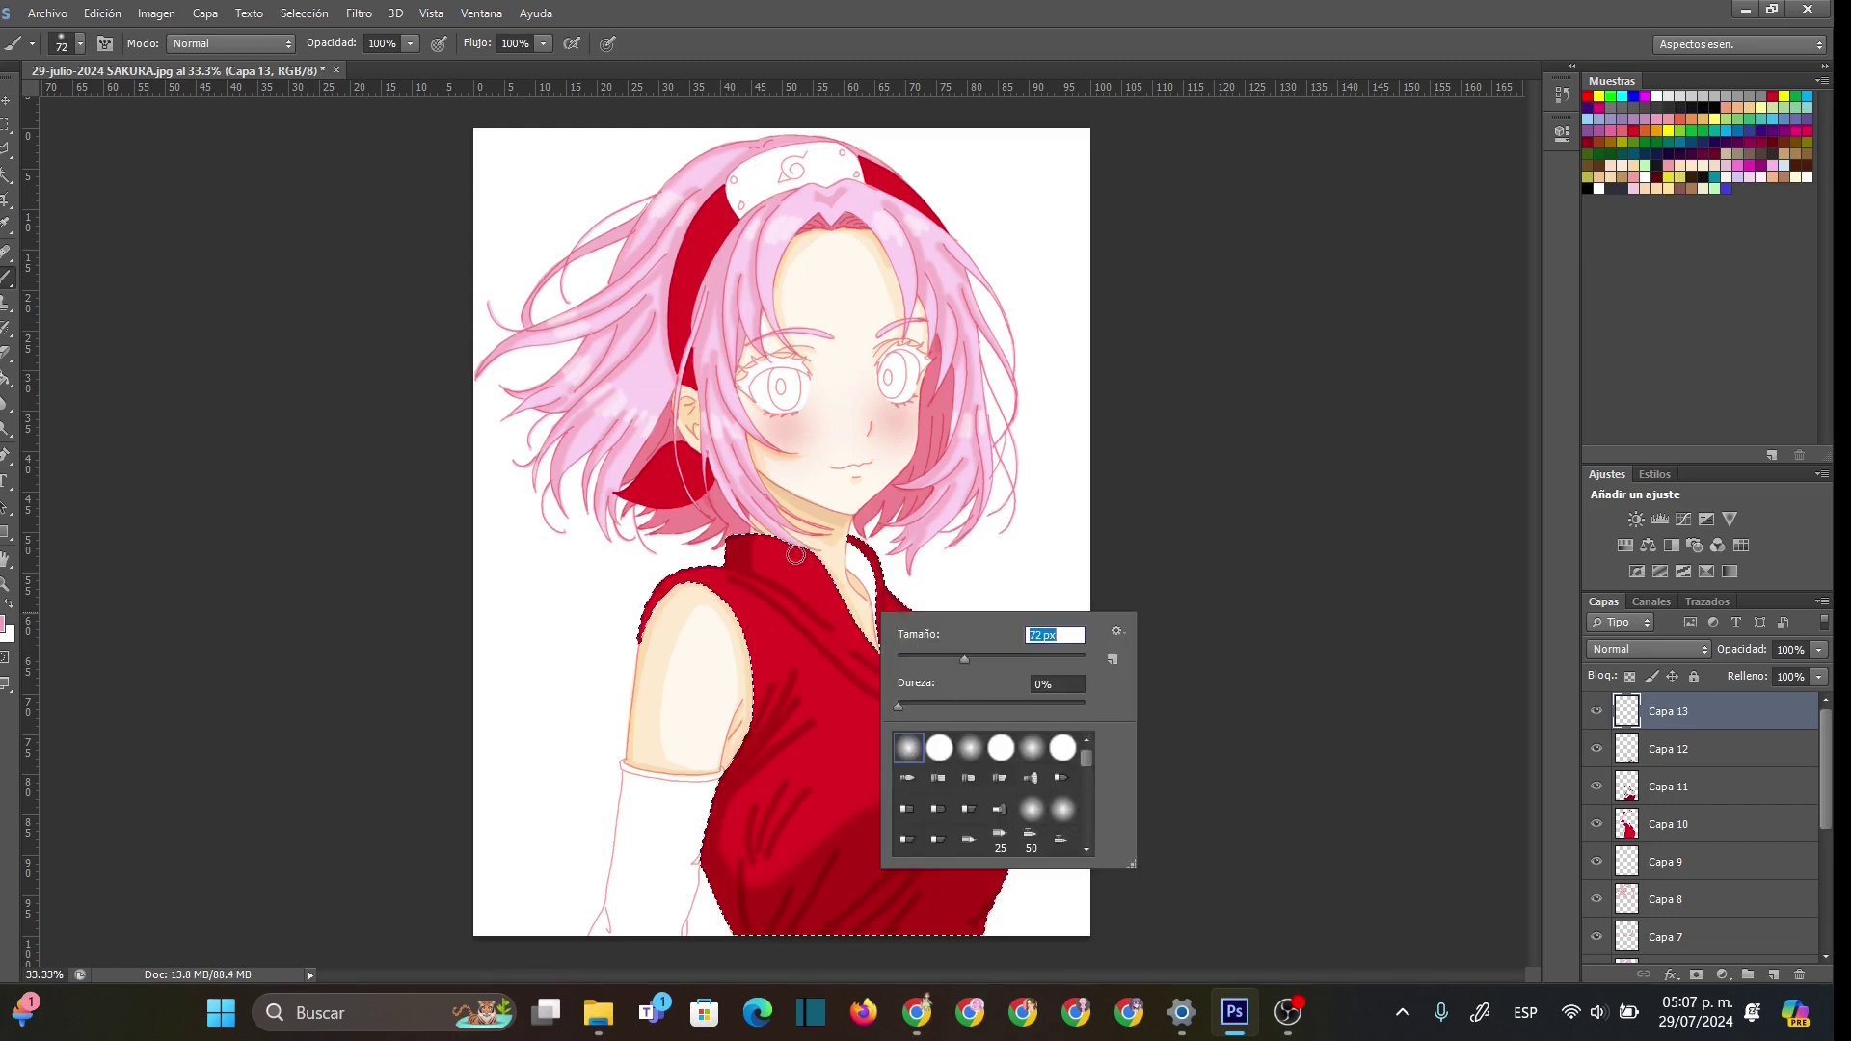
drag(765, 535, 802, 546)
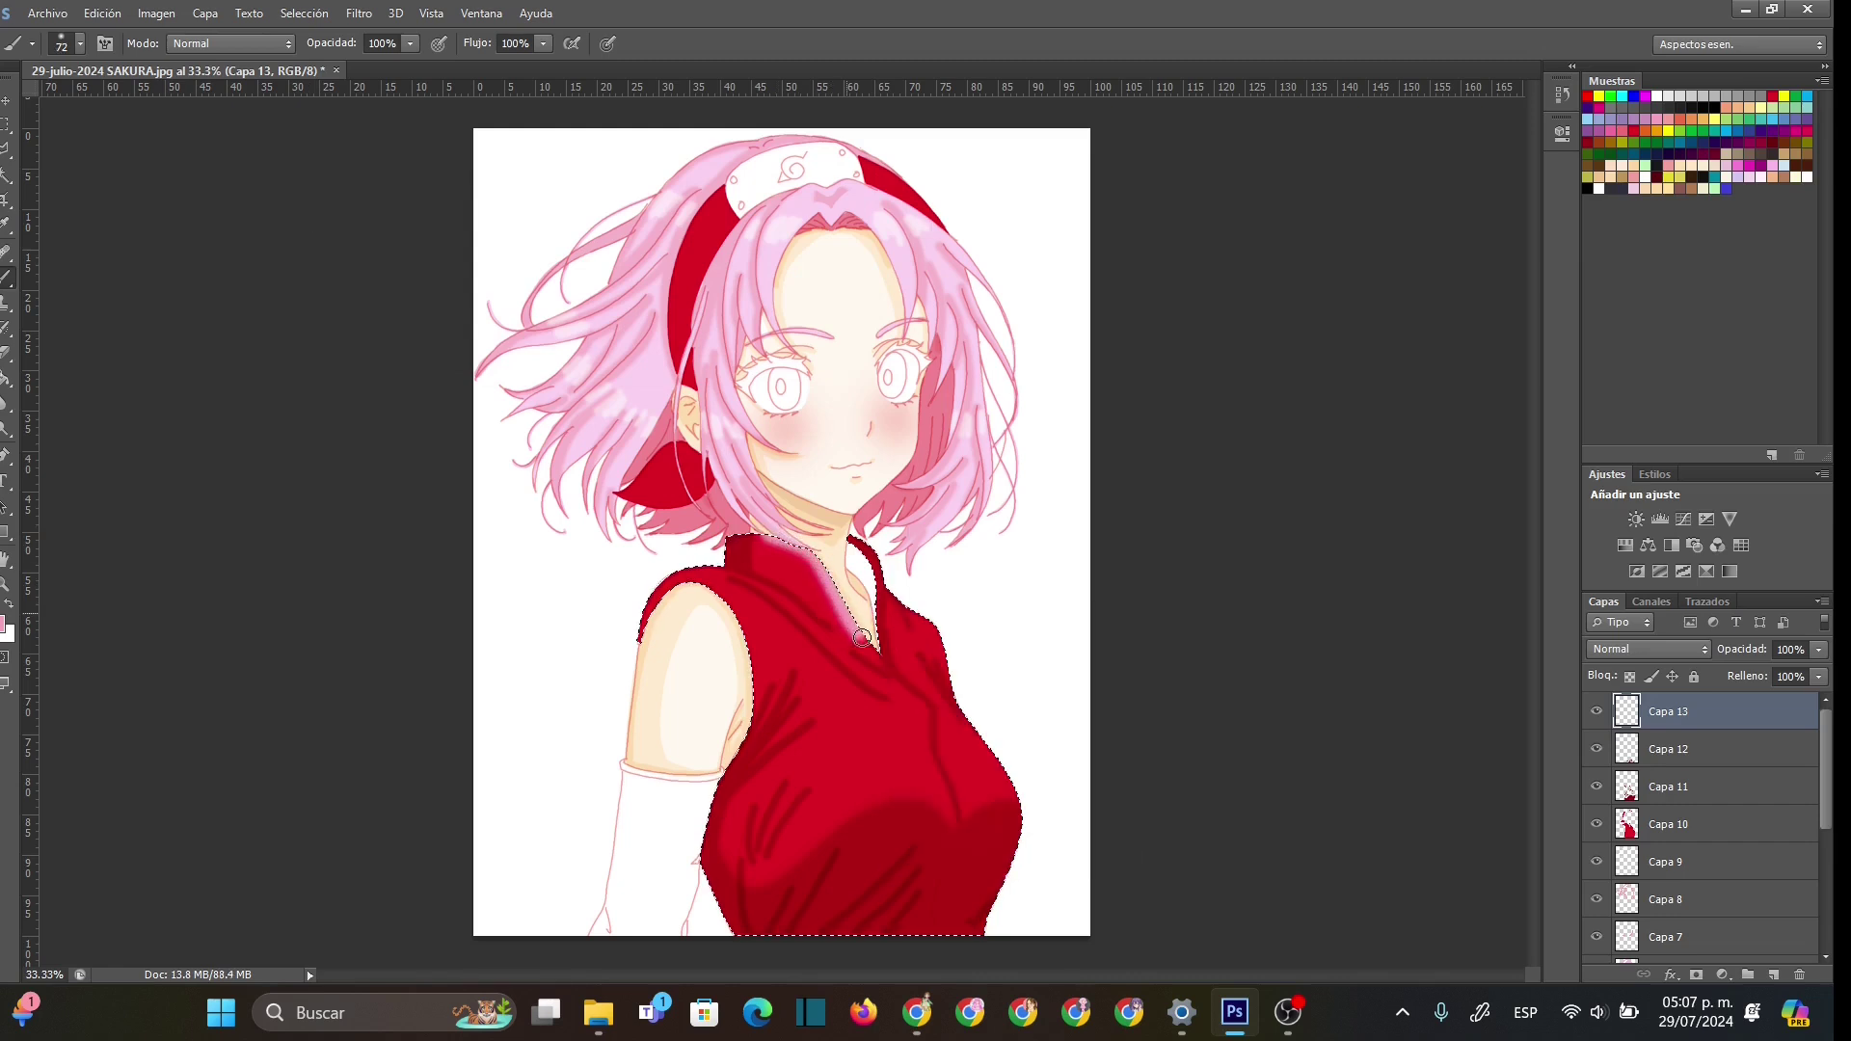
right_click(926, 645)
text(22)
key(Return)
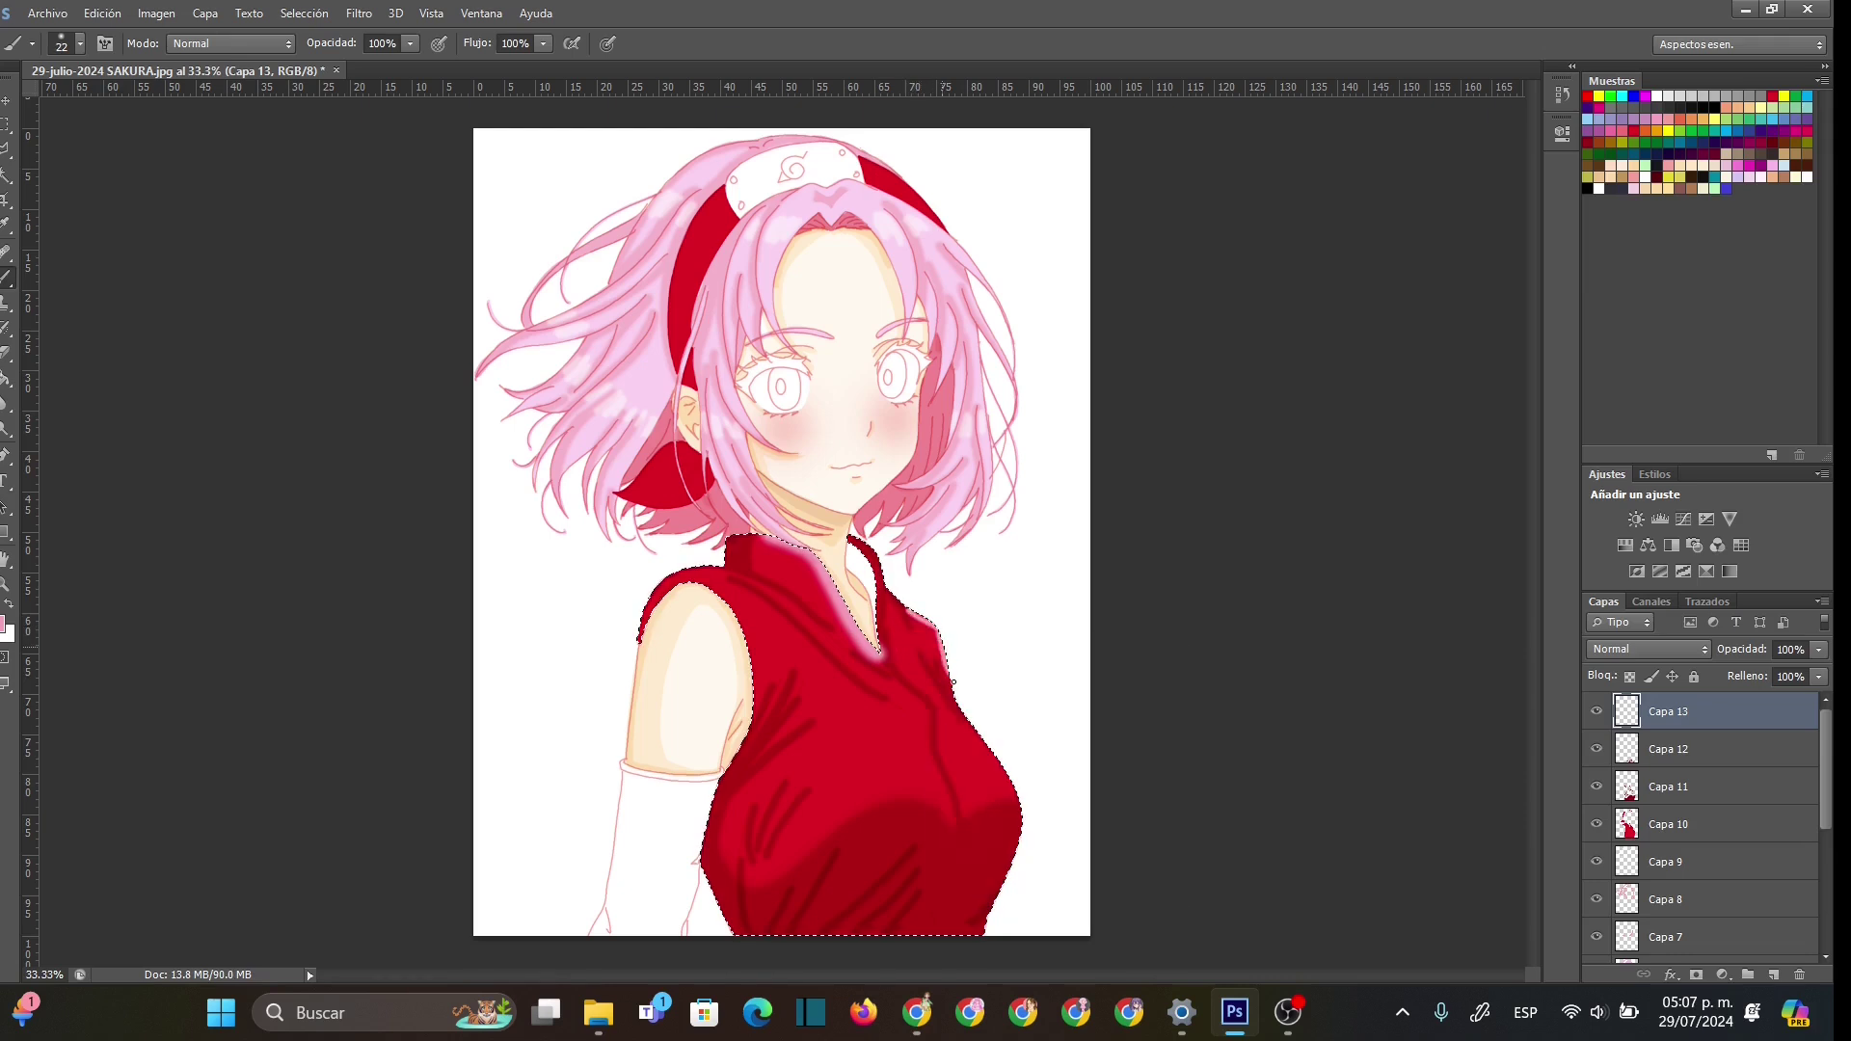
- Paint light pink highlight strokes on the vest's chest folds, side edge, armhole folds and bust with a 41 px brush
right_click(953, 682)
text(41)
key(Return)
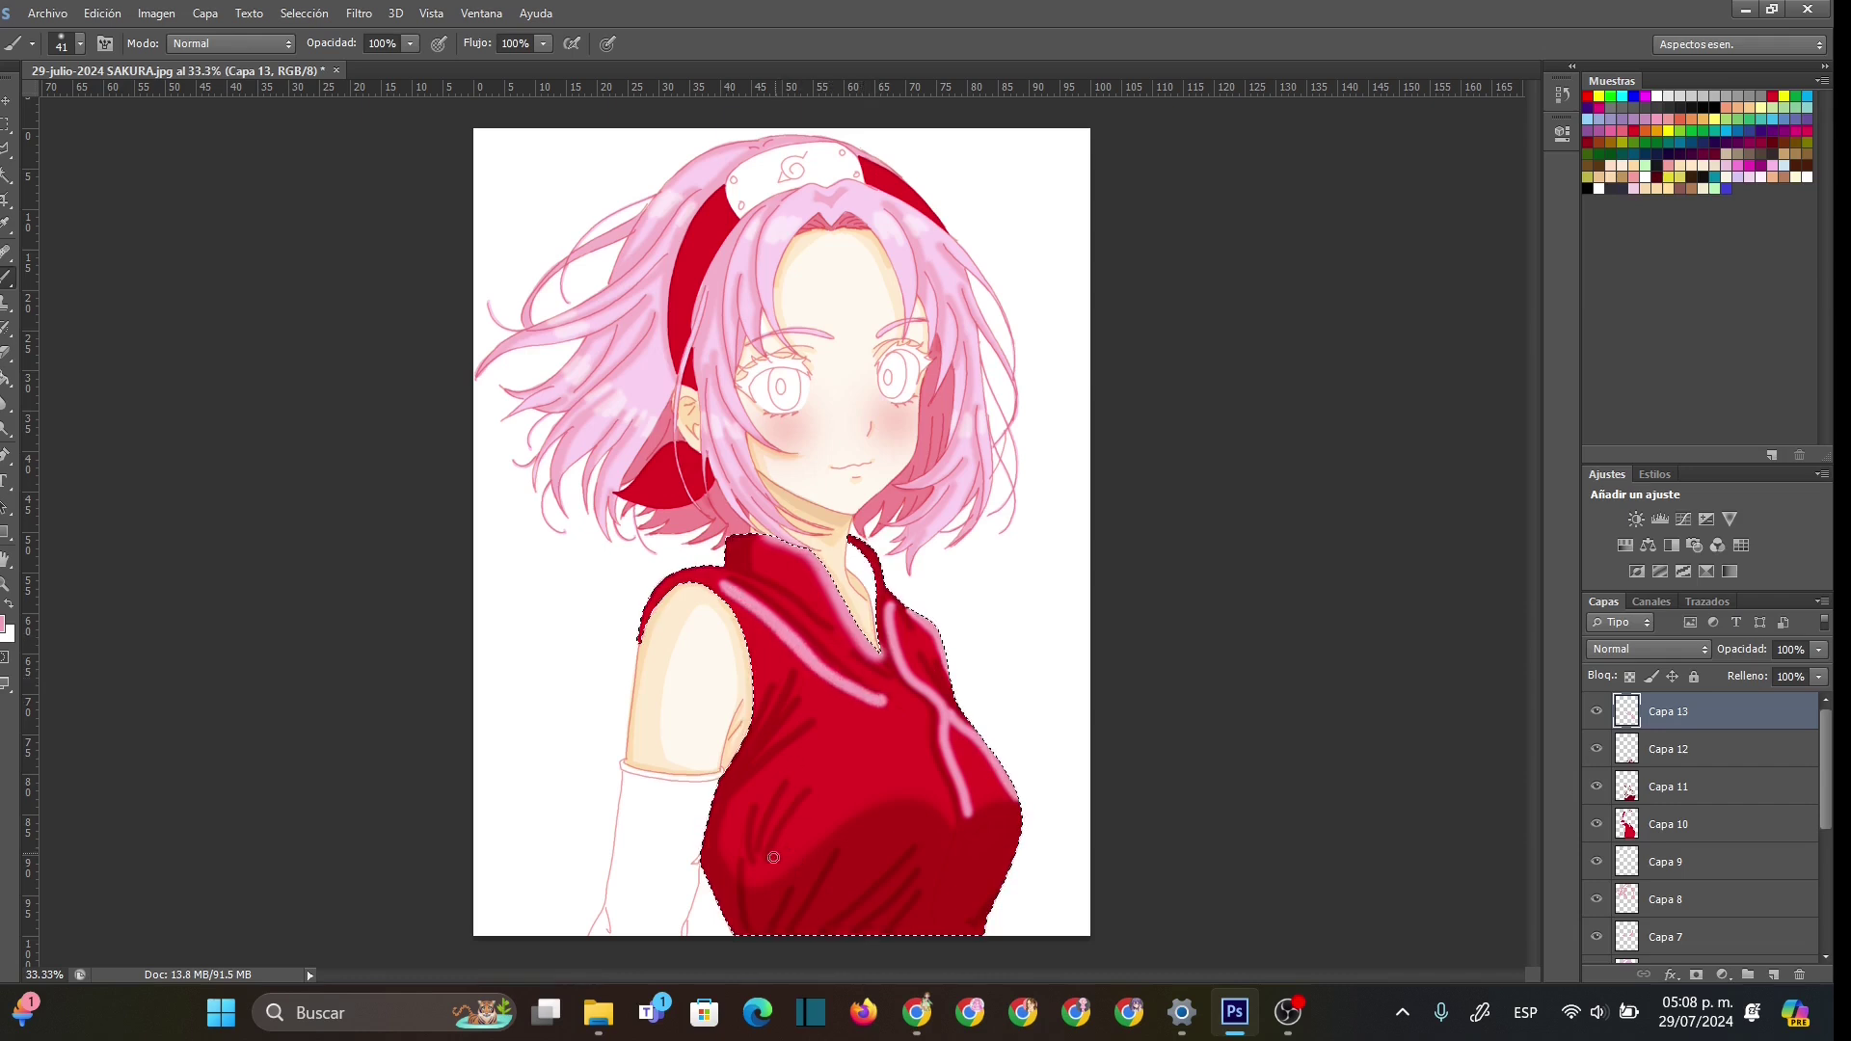
drag(774, 736, 811, 696)
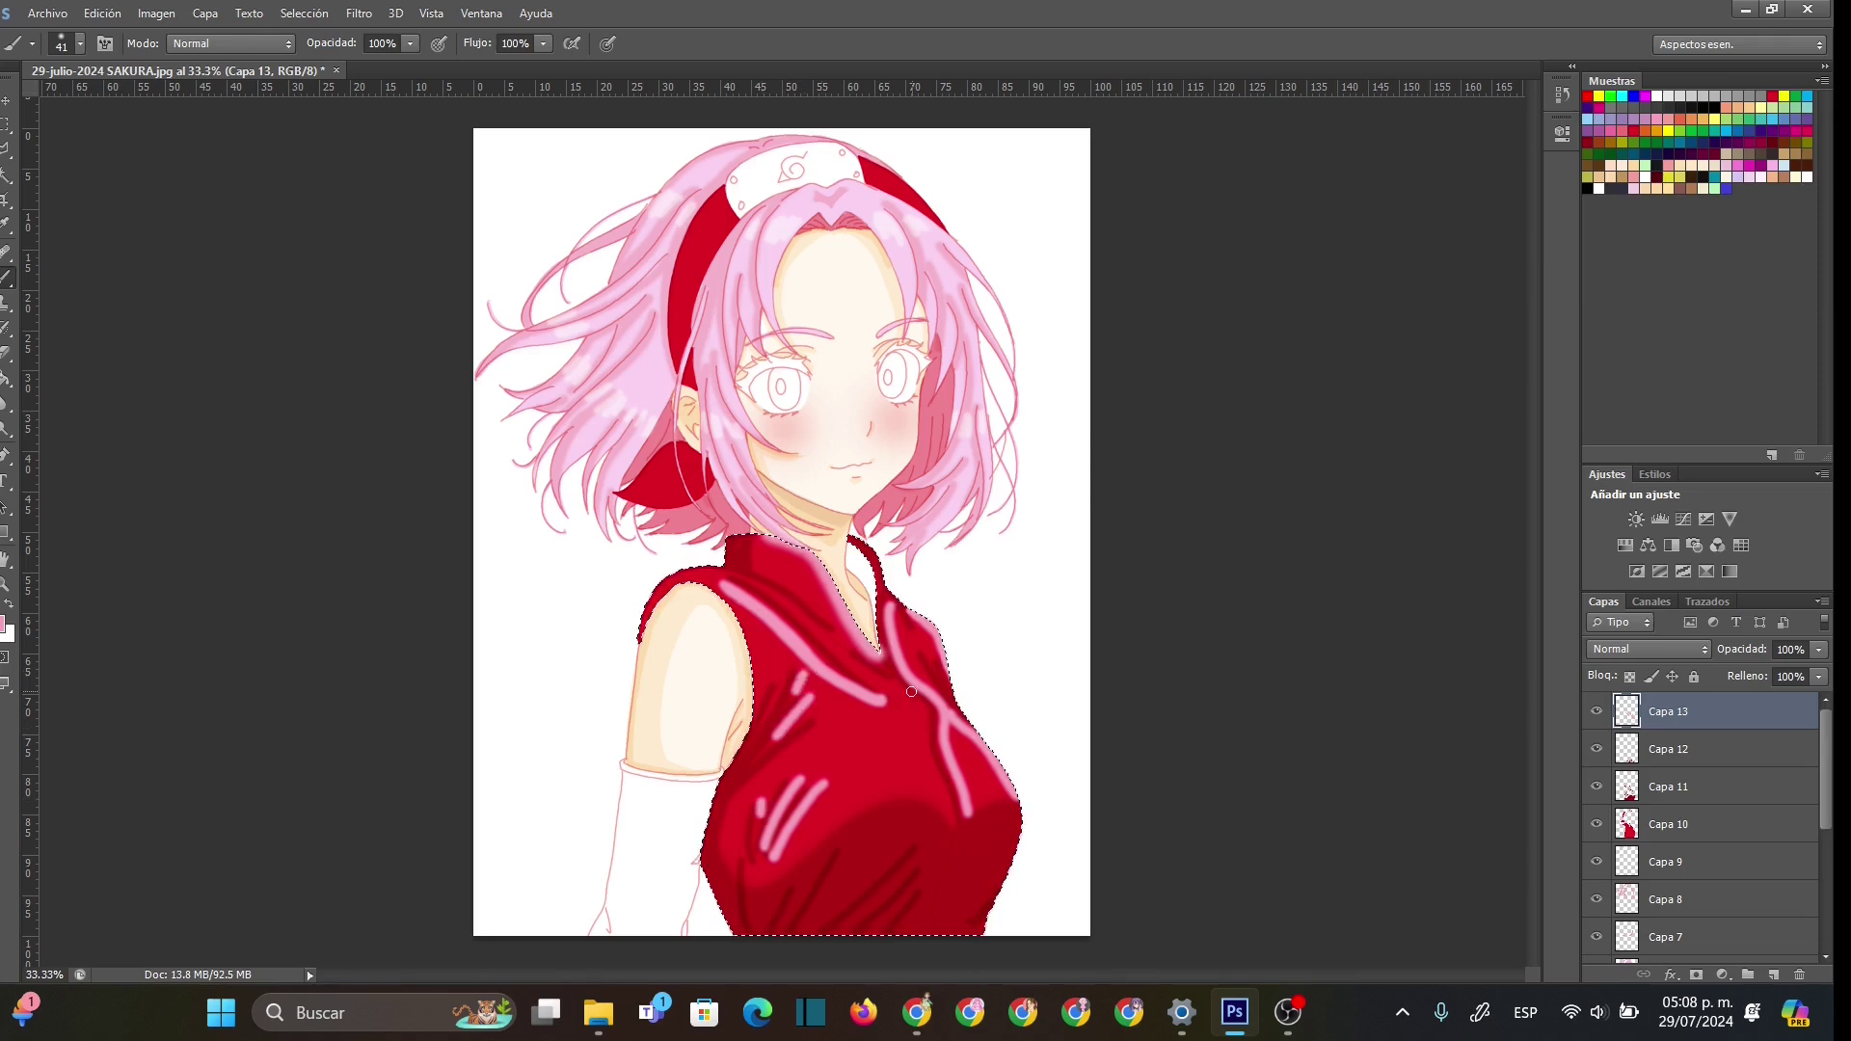
- Paint pink highlight lines down the vest's front seam, finishing with a 32 px brush, and set the highlight layer's opacity to 15%
drag(927, 707, 948, 811)
right_click(966, 821)
text(32)
key(Return)
drag(951, 806, 933, 889)
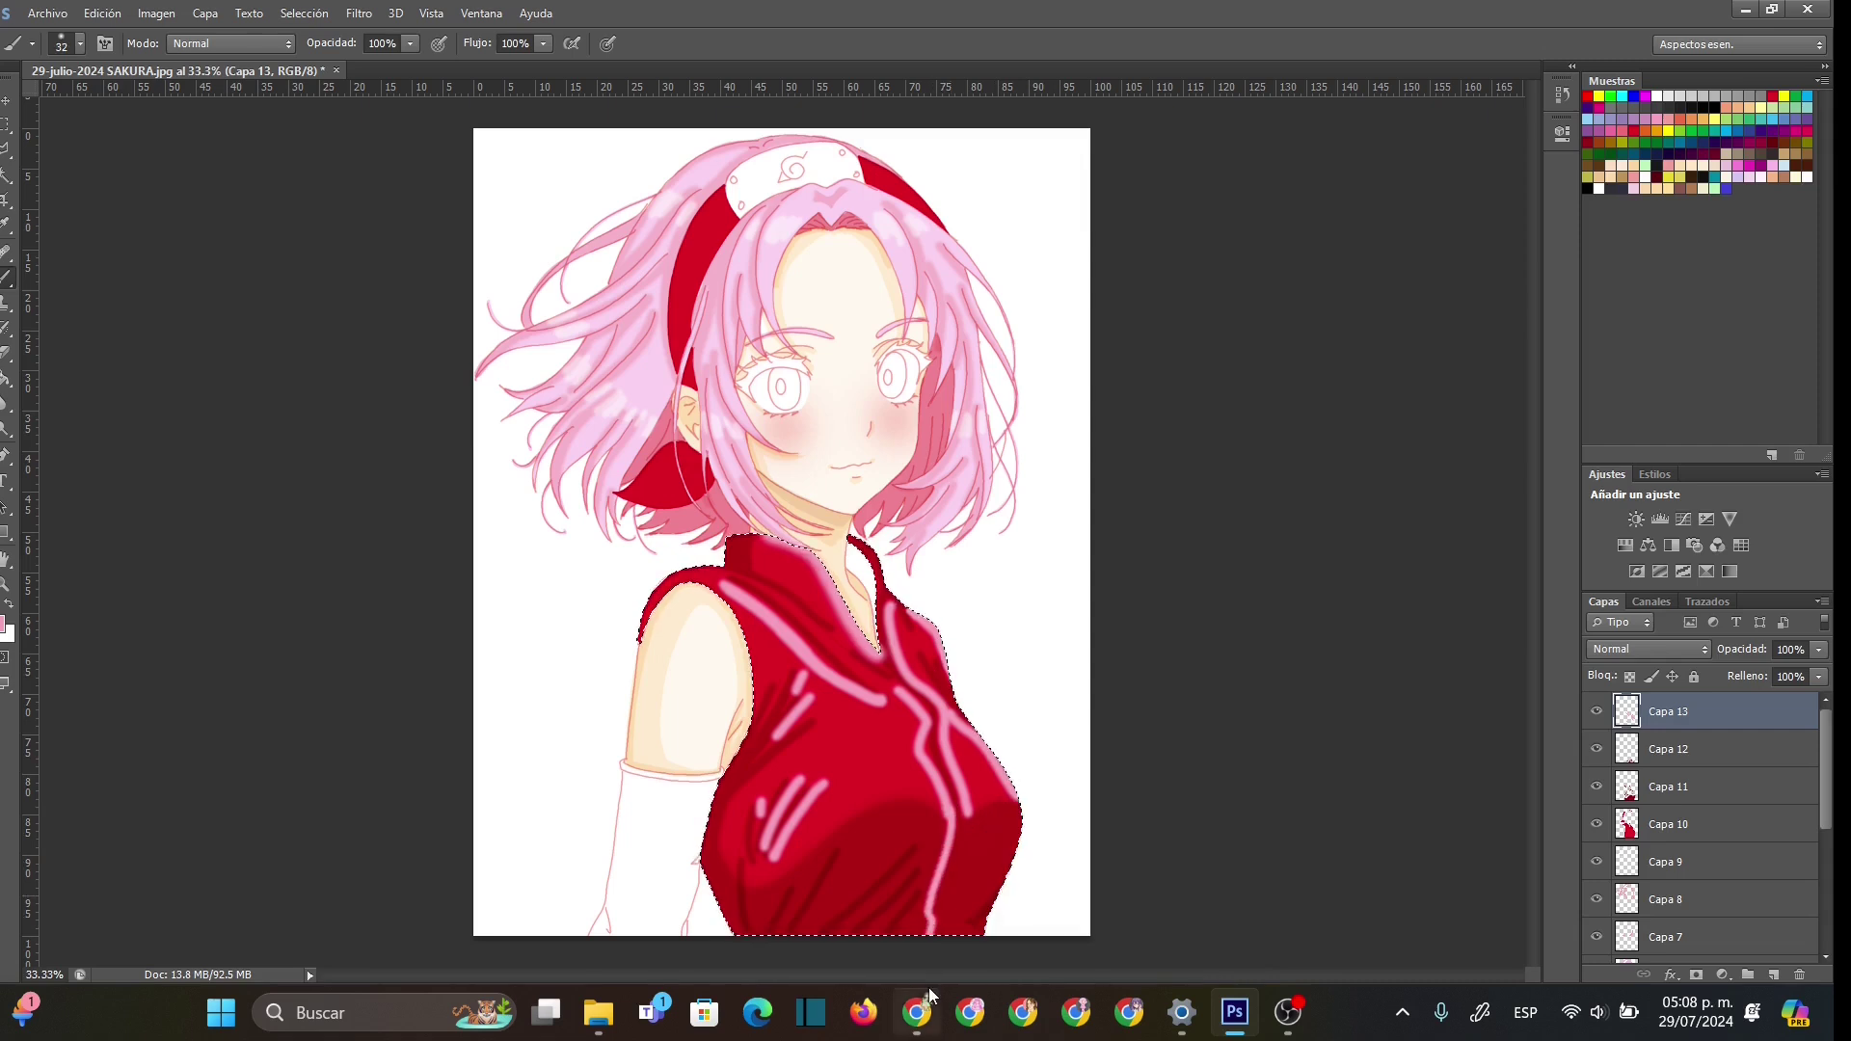
click(1818, 676)
drag(1728, 675, 1733, 669)
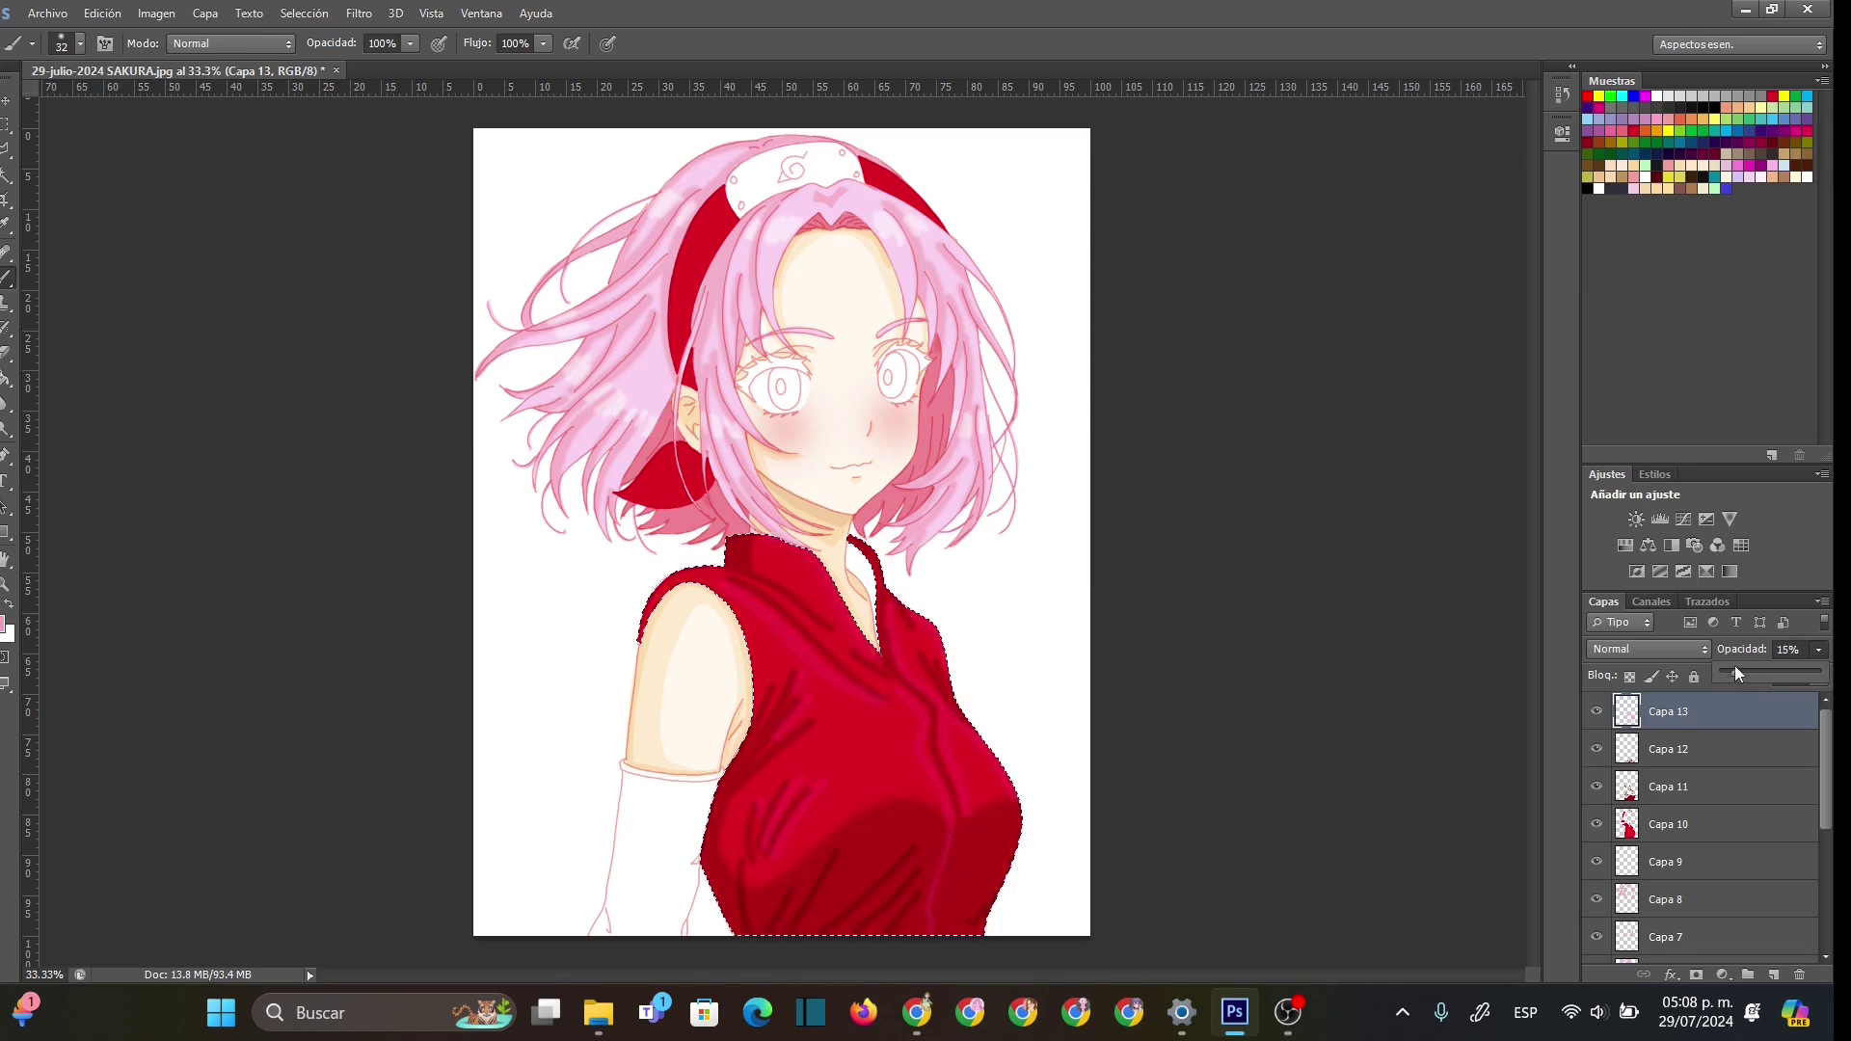
- Lower the opacity of shading layers Capa 11 and Capa 12, the latter to 30%, and clear the vest selection
click(1596, 749)
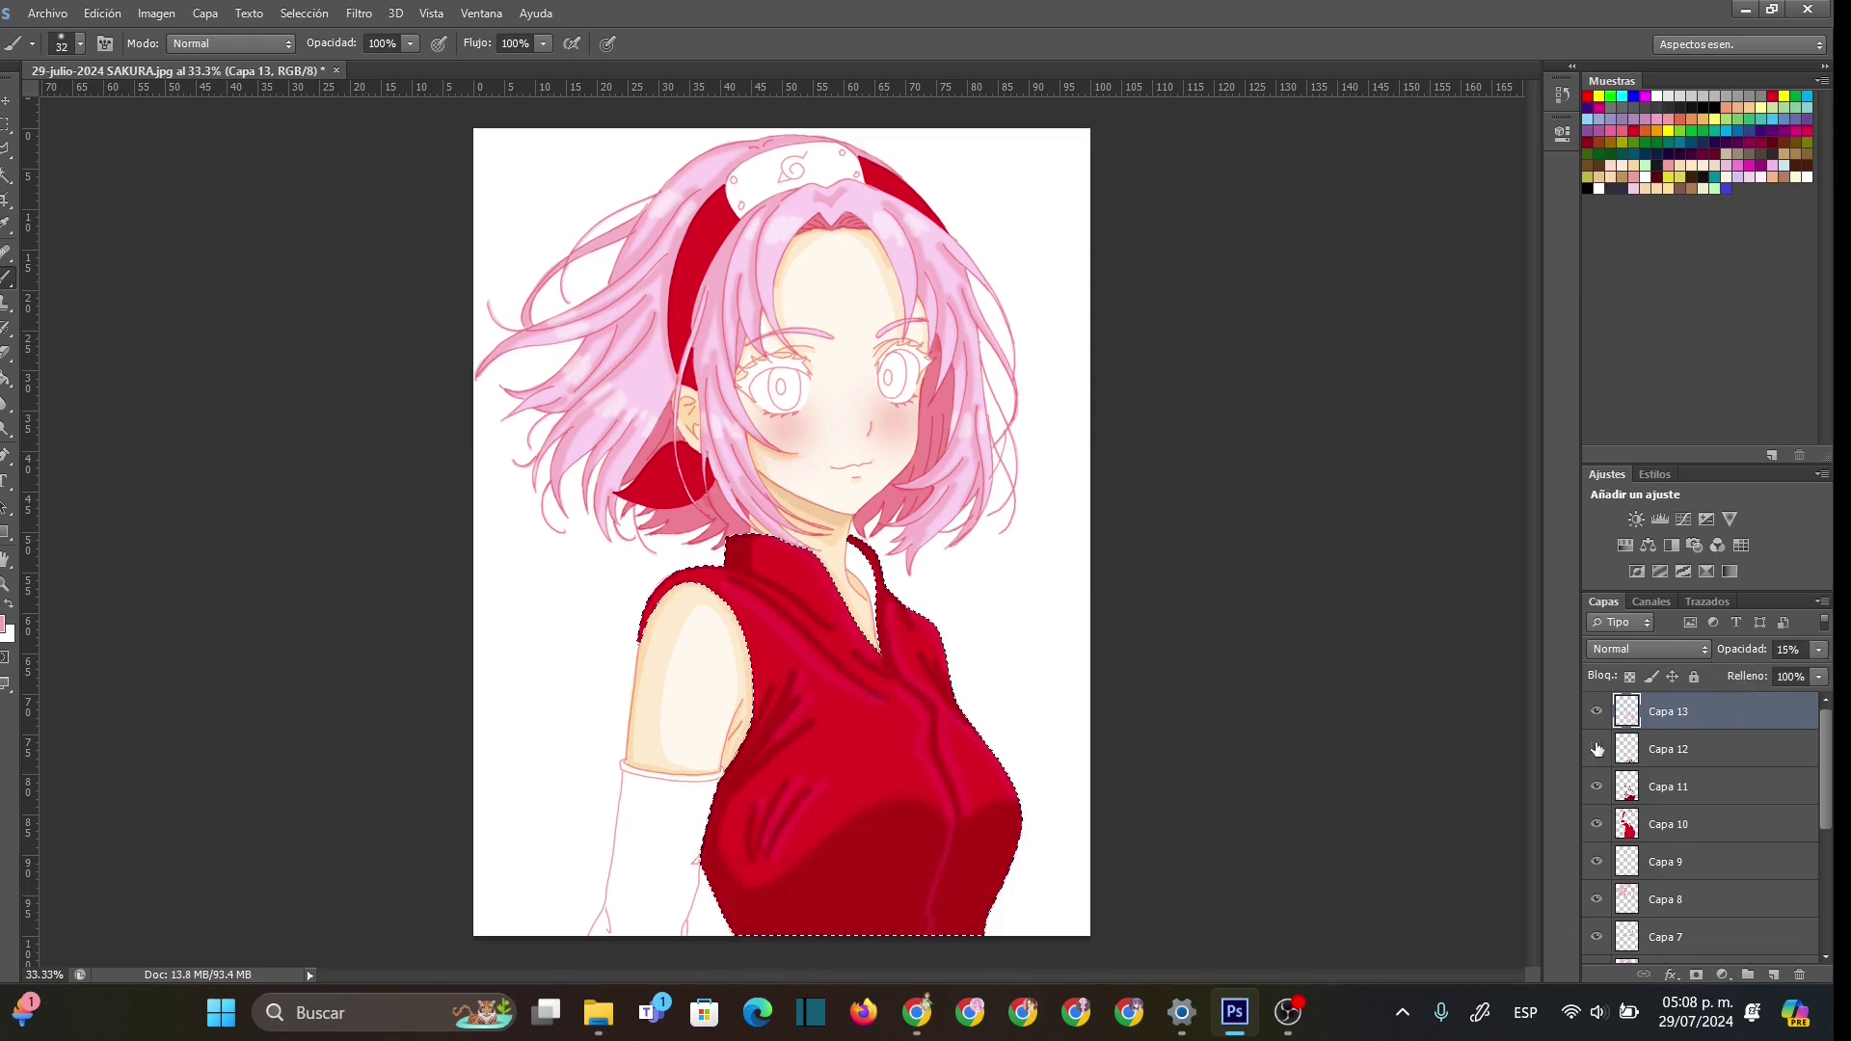
click(1596, 787)
click(1596, 786)
click(1696, 786)
click(1818, 649)
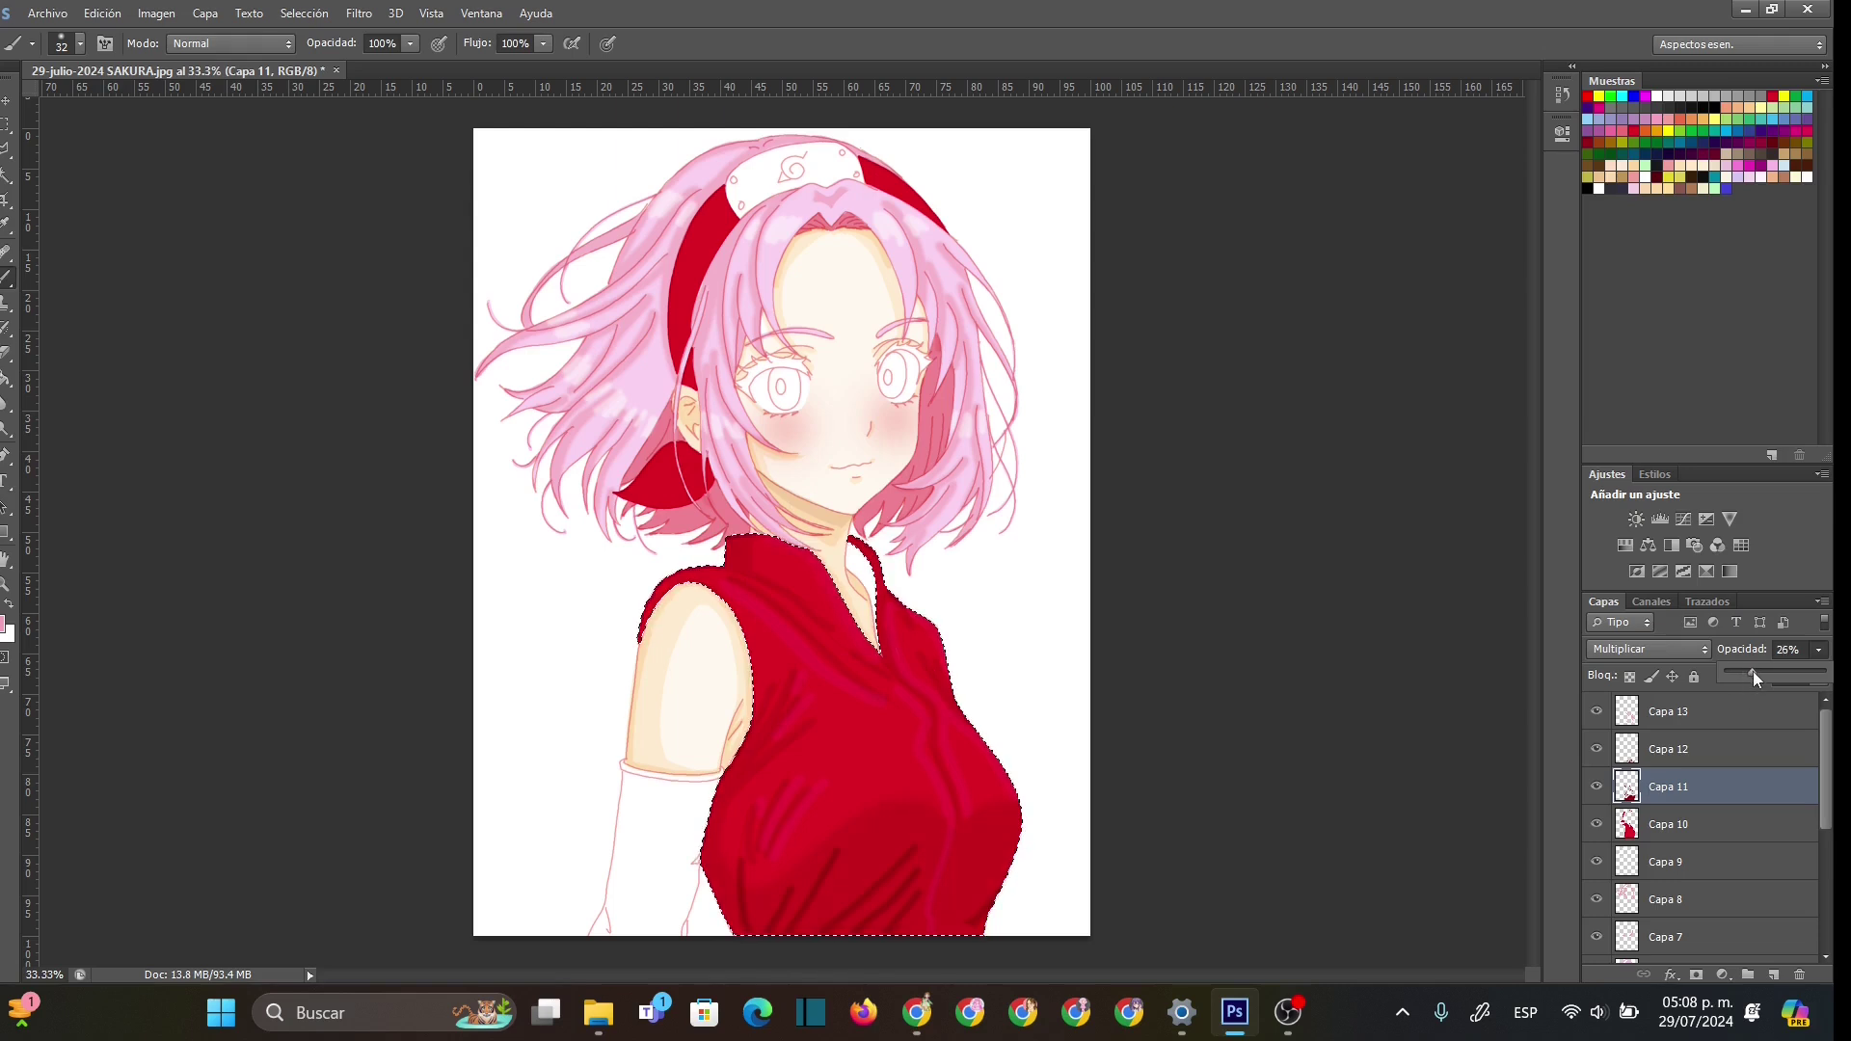
click(1643, 838)
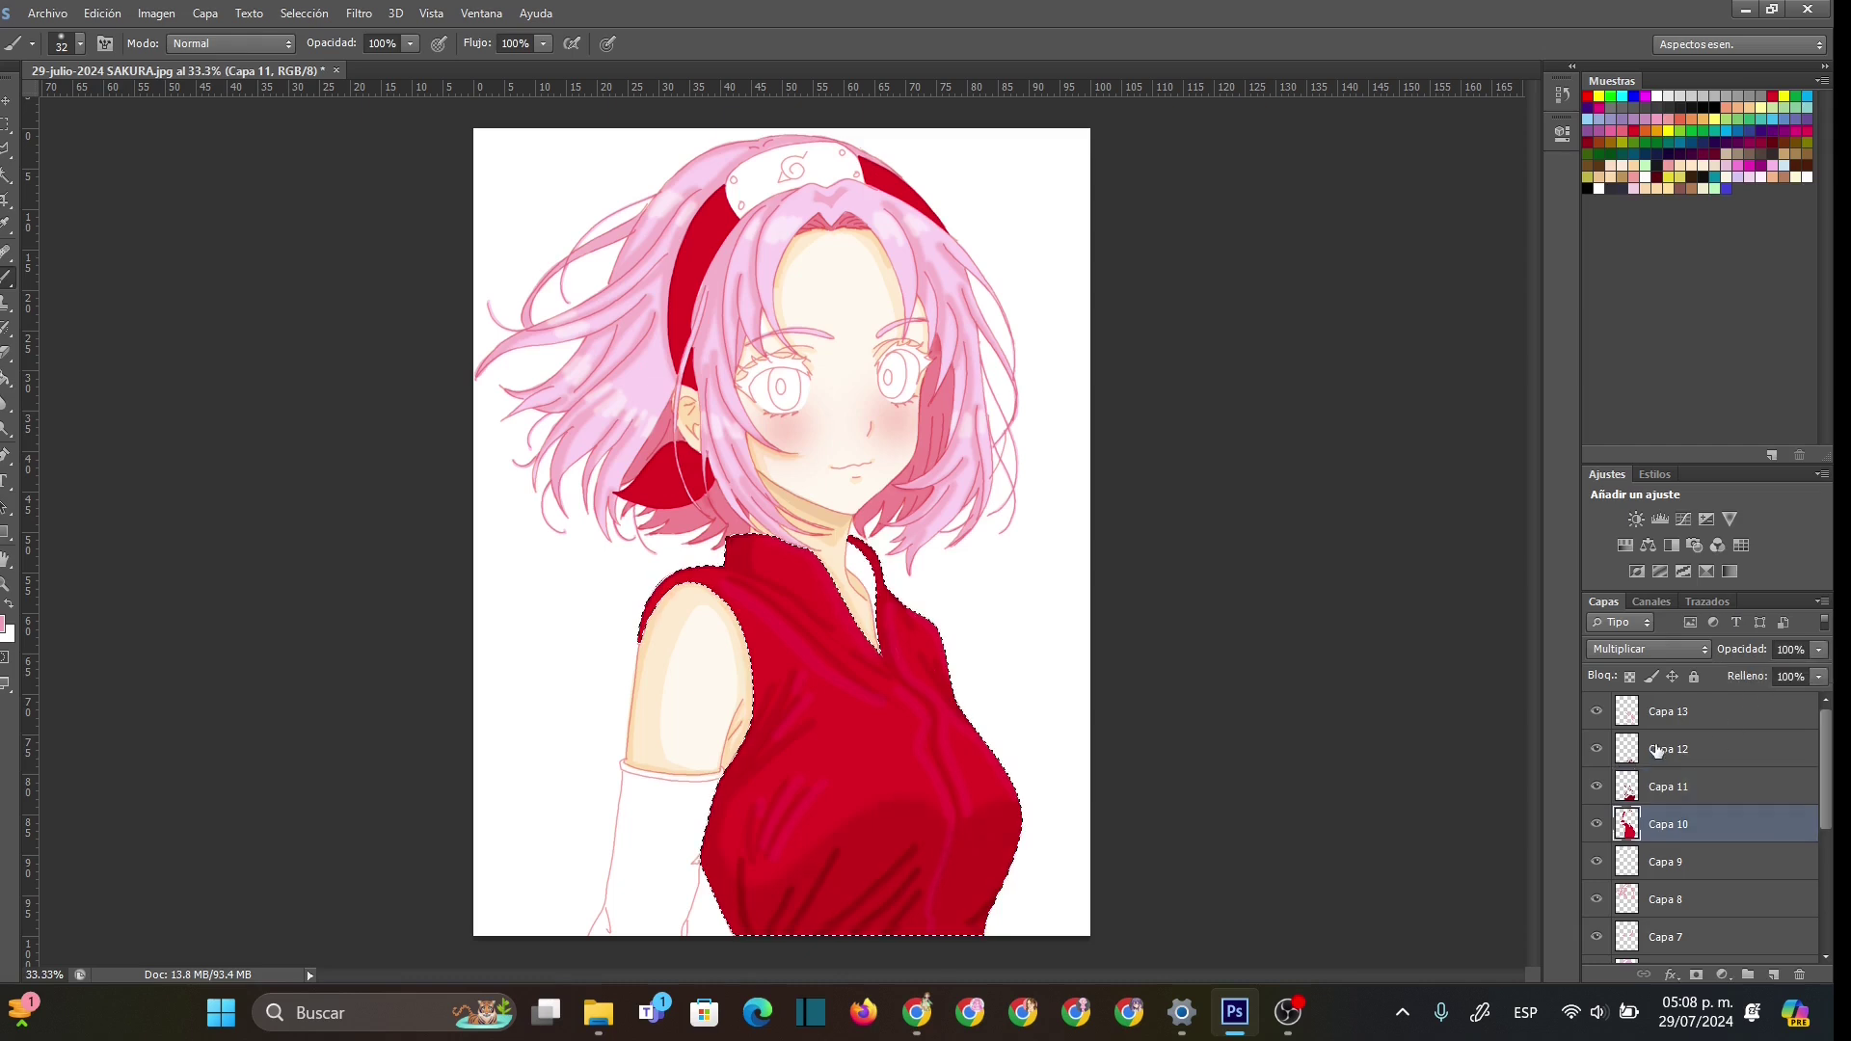
click(1657, 752)
click(1819, 651)
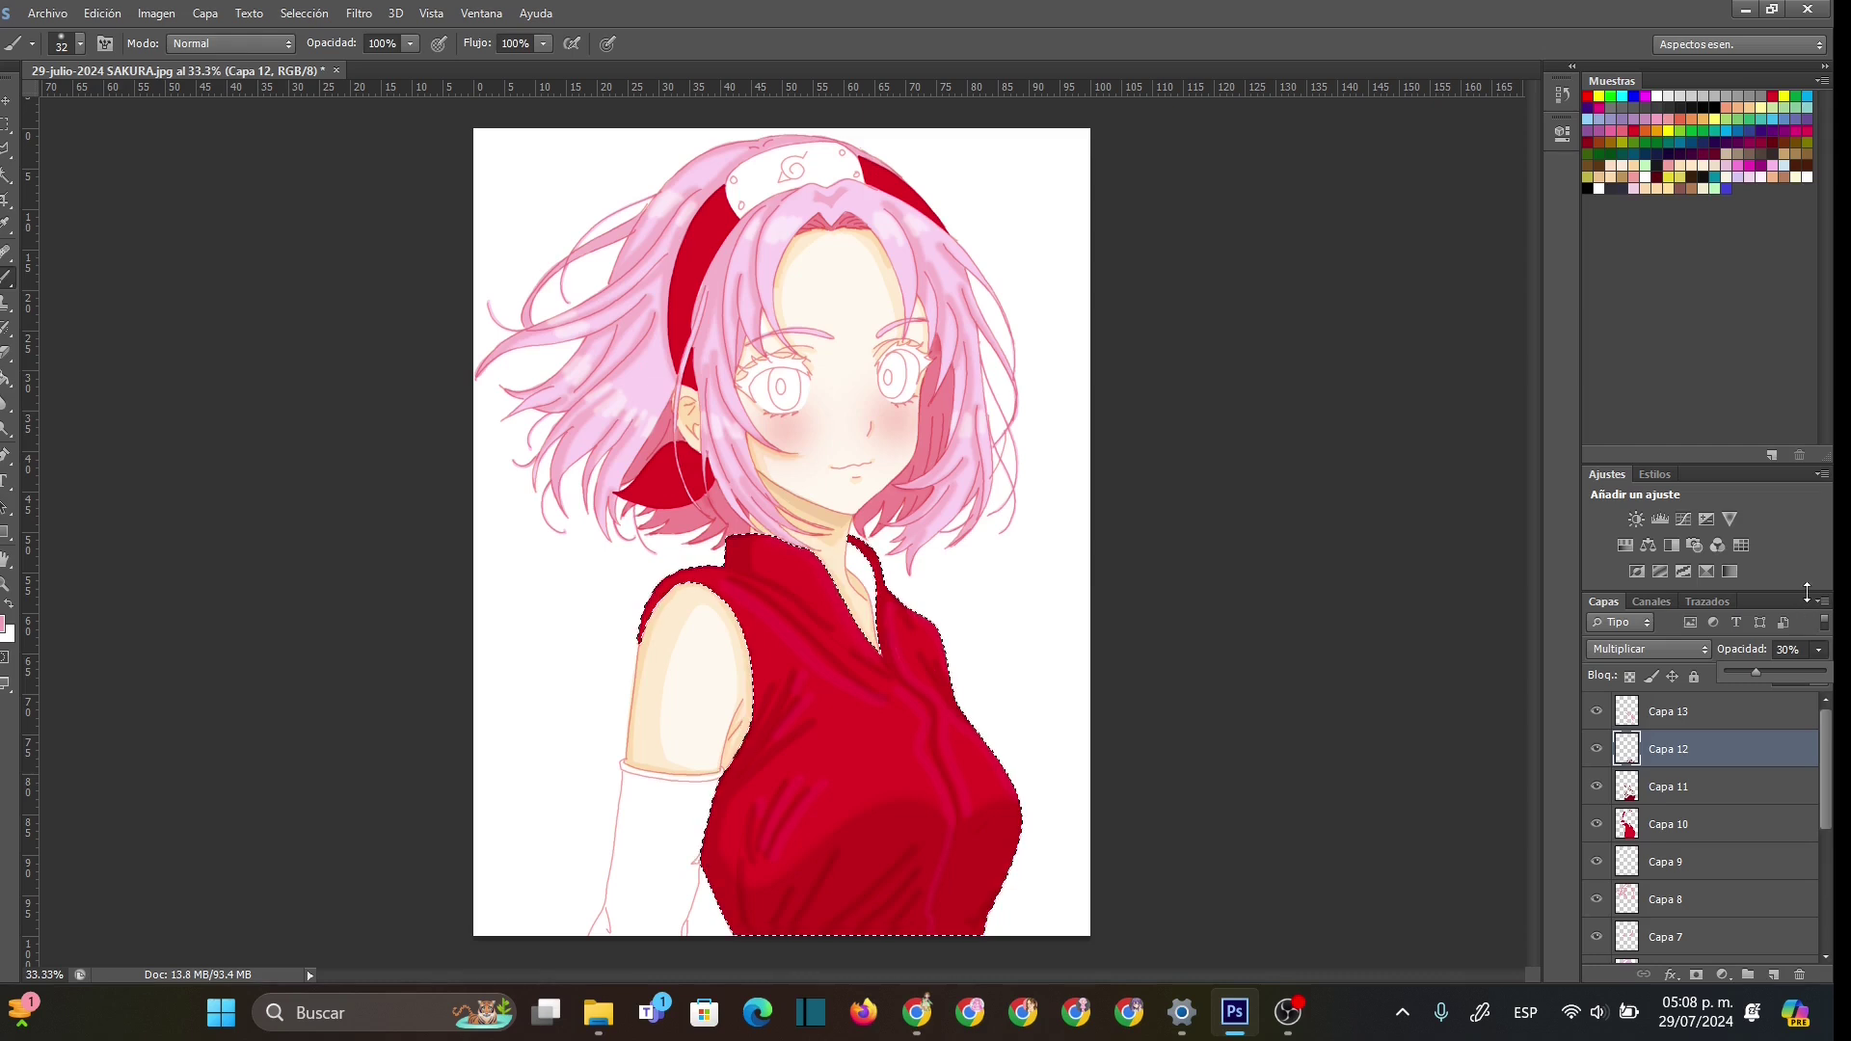
key(ctrl+d)
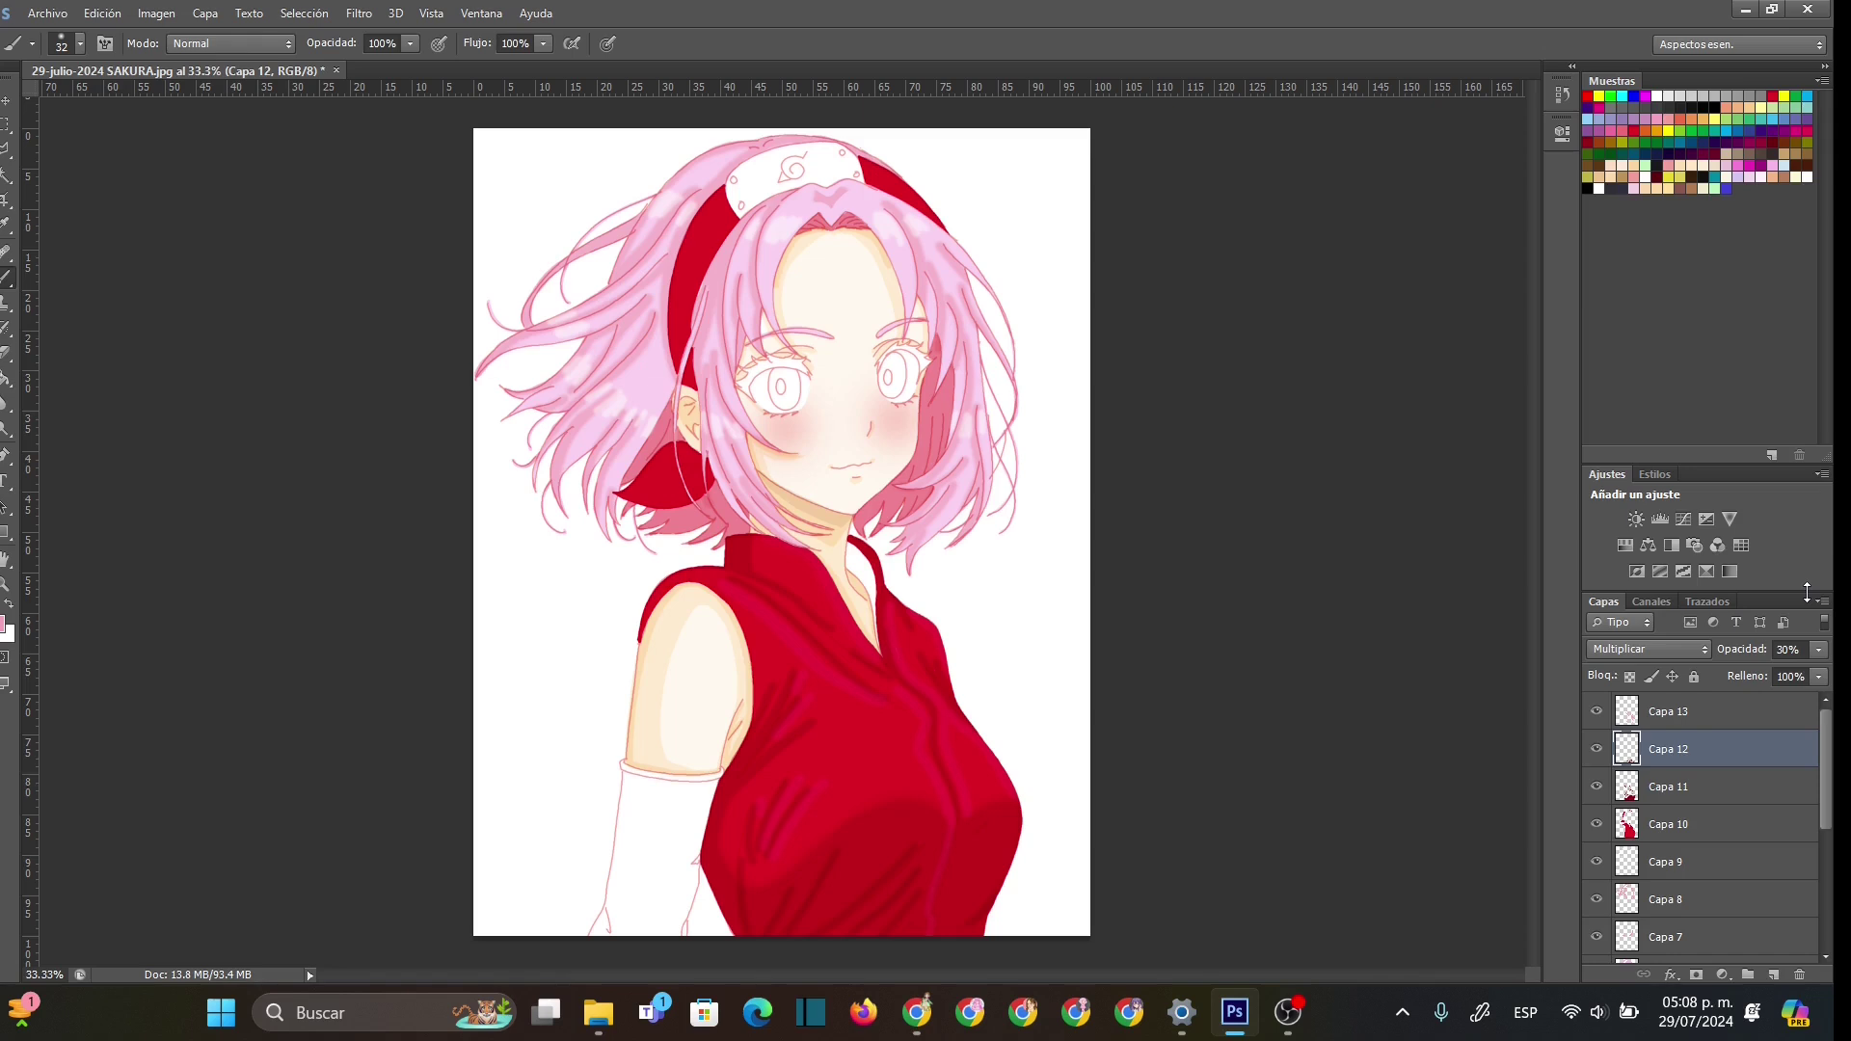
- Add a new layer above Capa 5 in Multiply mode and choose the Verde guisante puro swatch as the paint colour
drag(1828, 783, 1821, 925)
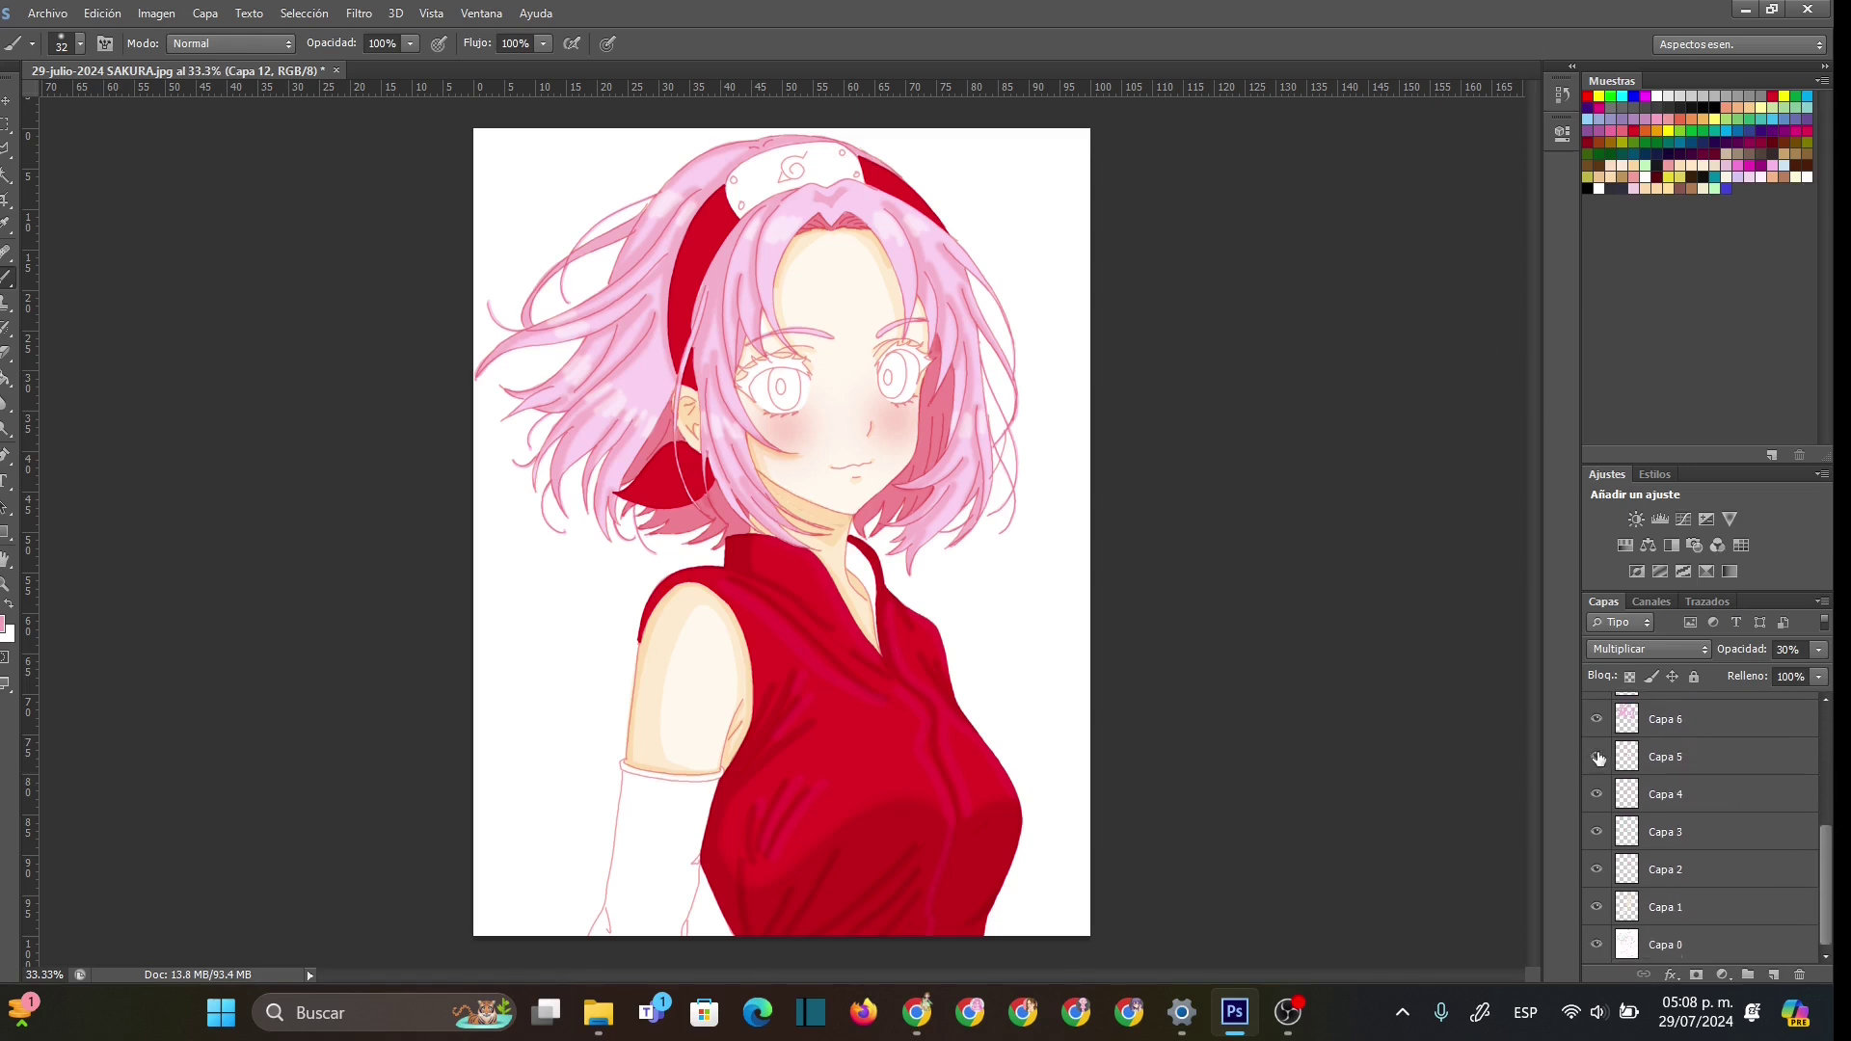
click(1637, 757)
click(1773, 975)
click(1649, 649)
click(1619, 106)
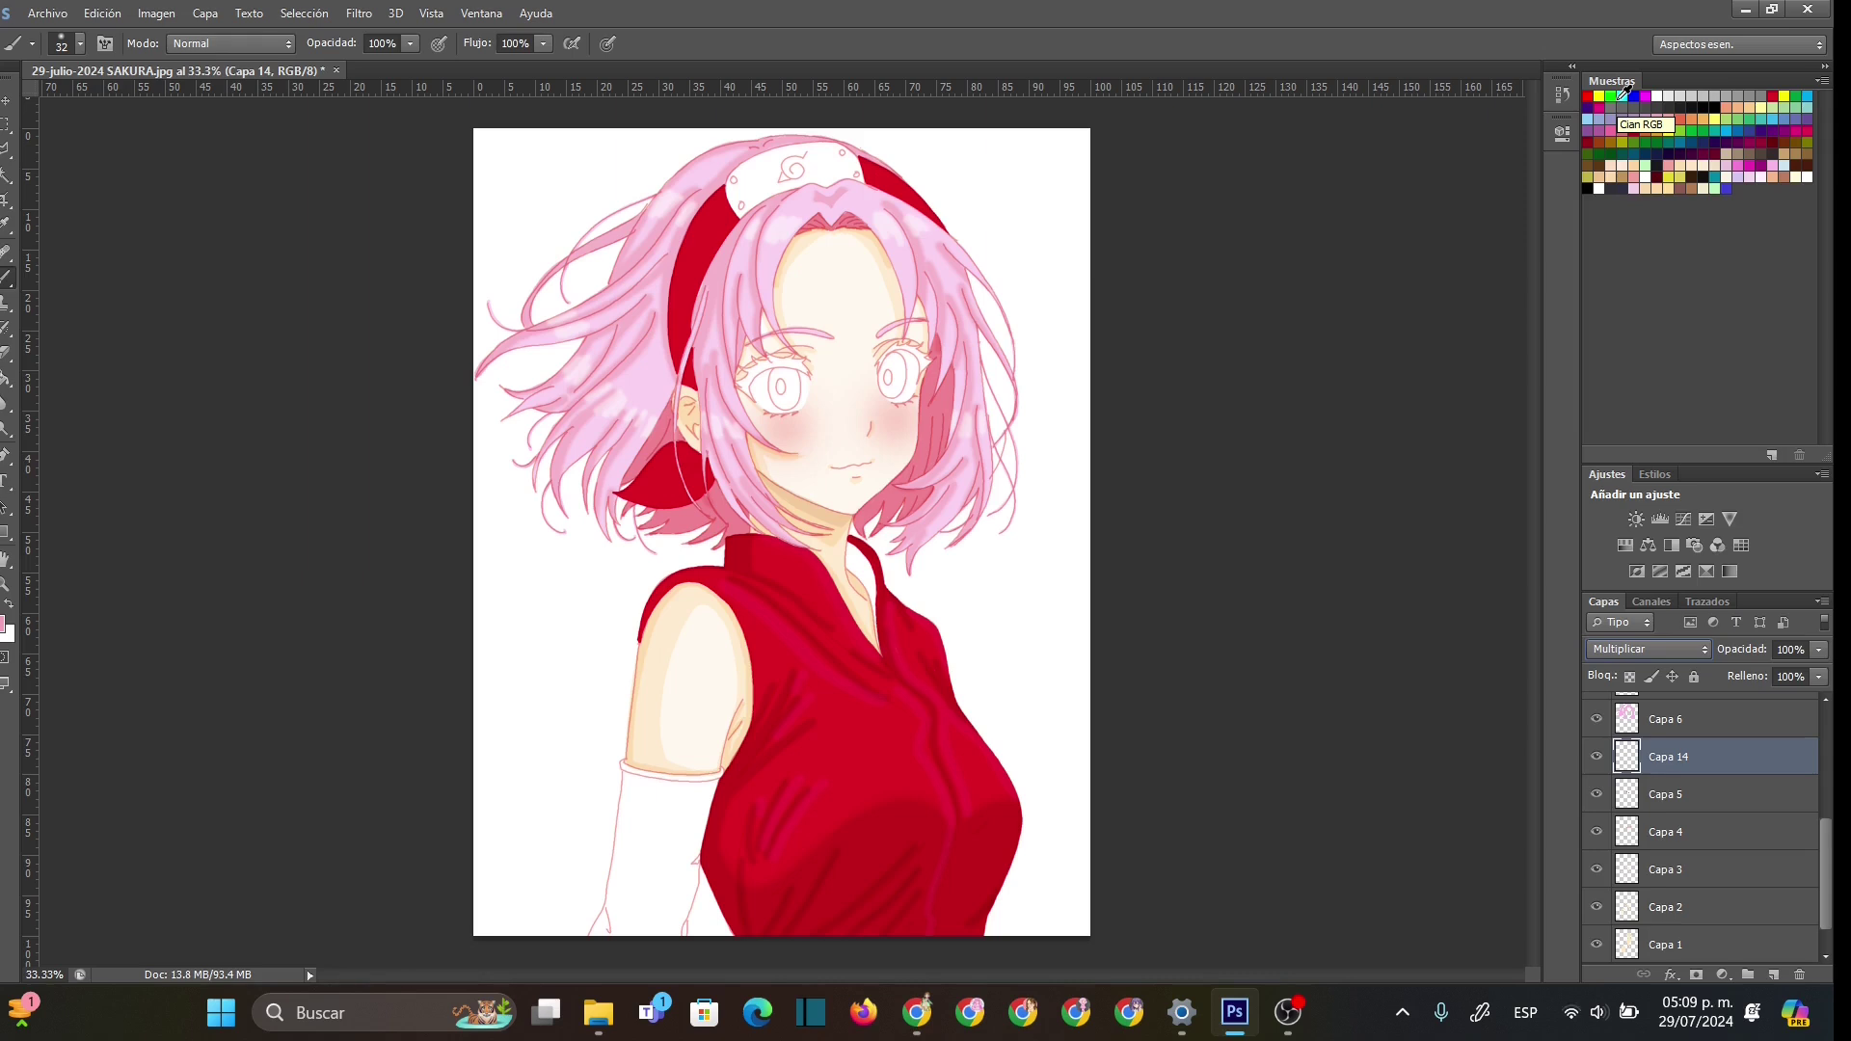
double_click(1685, 131)
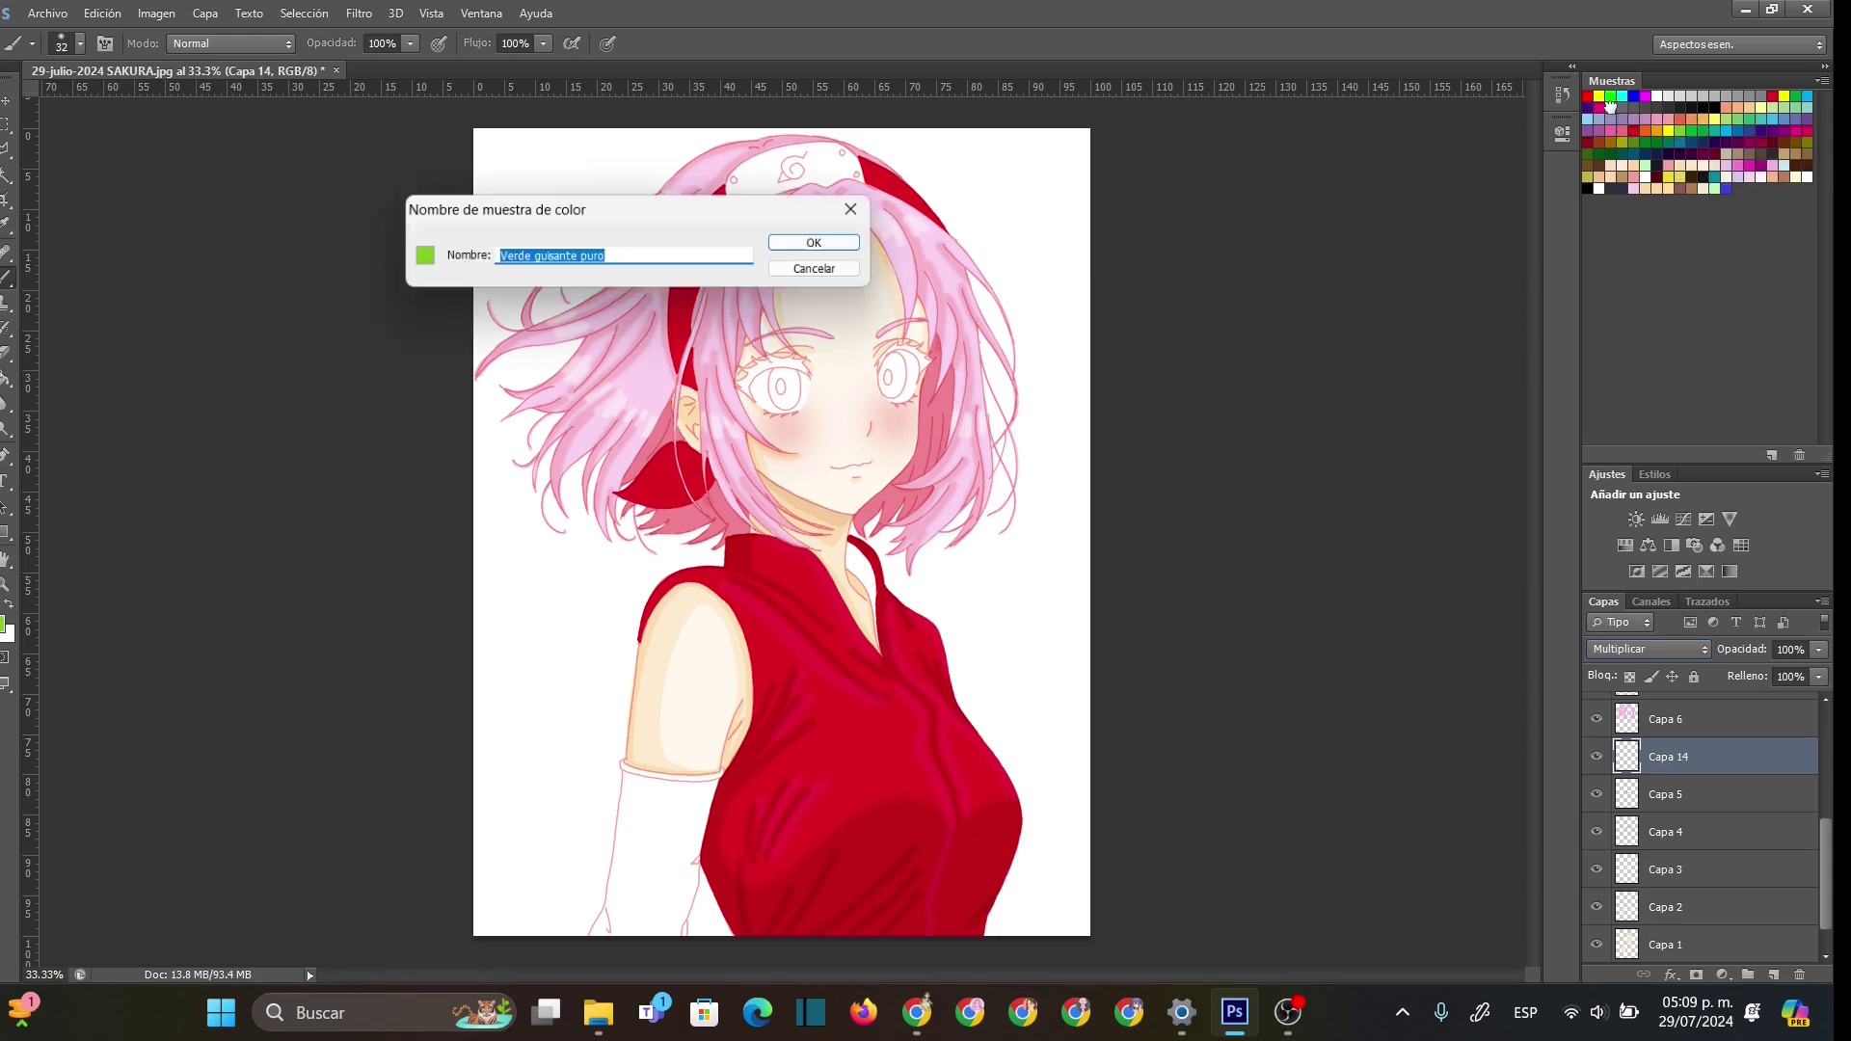
click(837, 246)
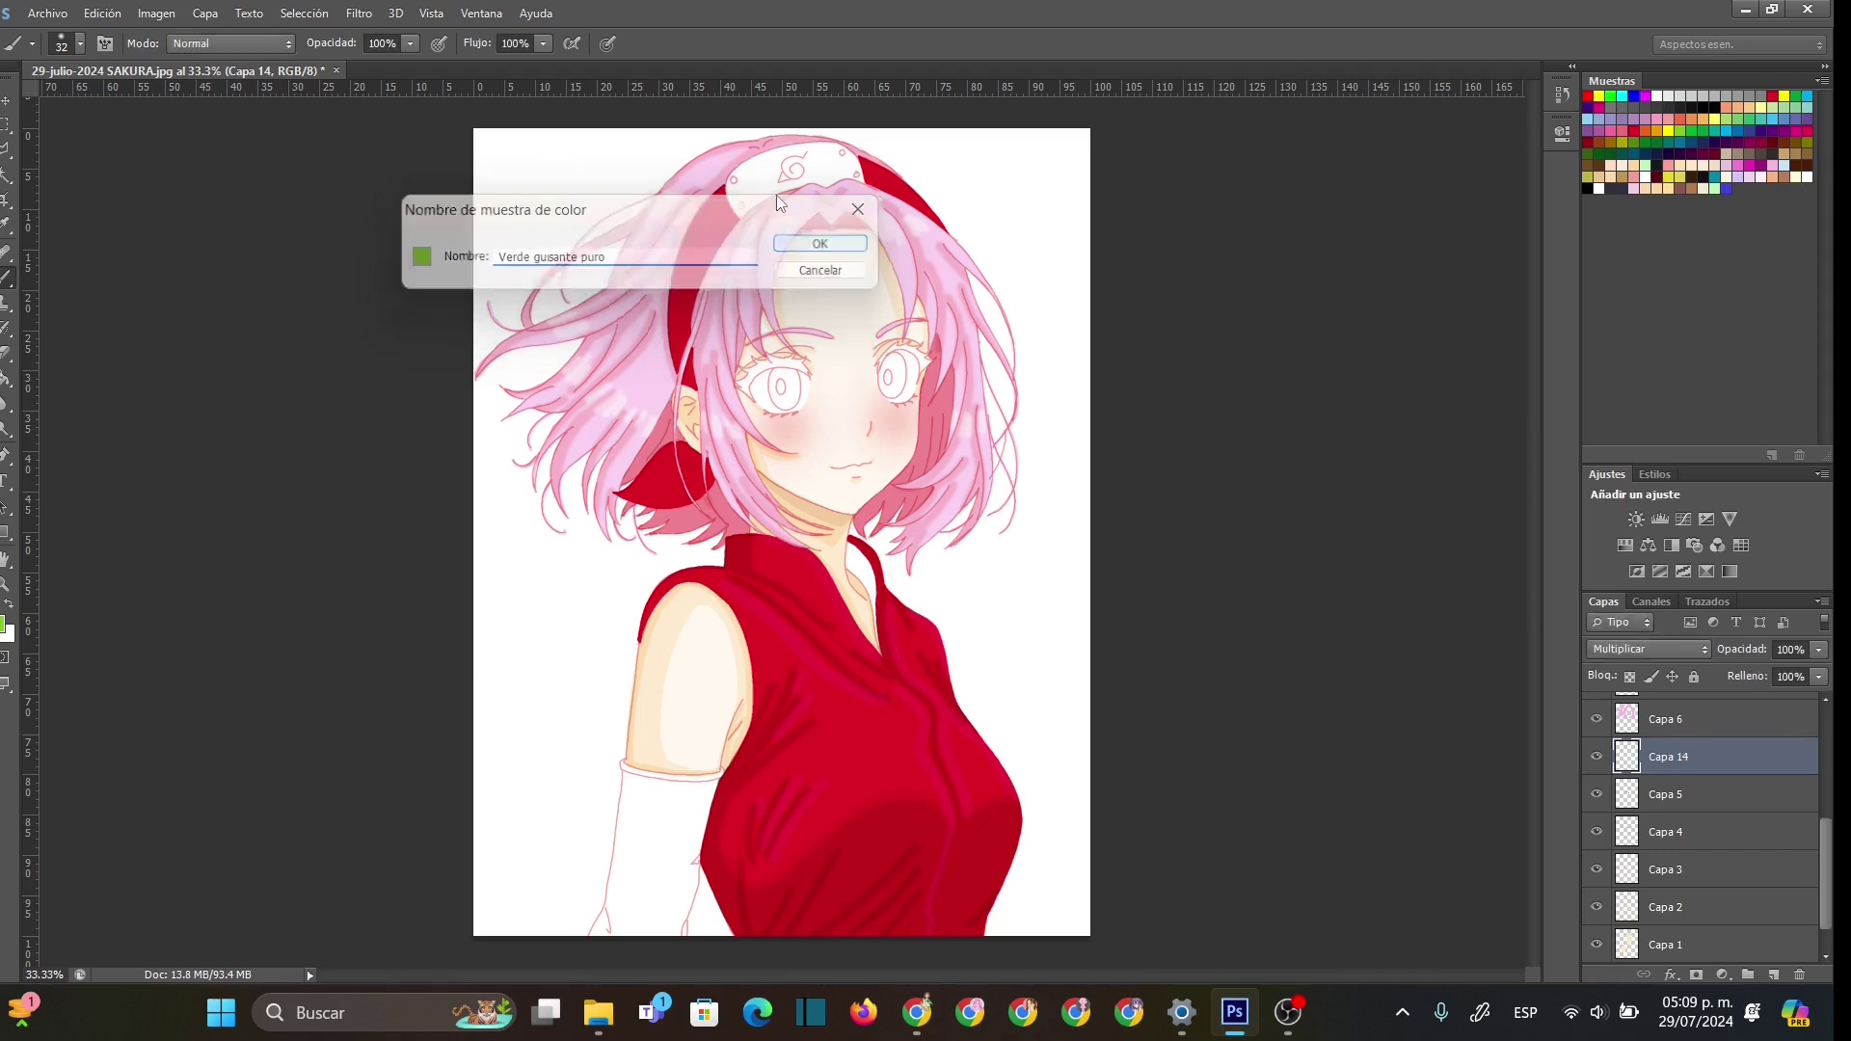
- Erase the stray green paint beside the inner end of the left eyebrow
key(z)
click(869, 343)
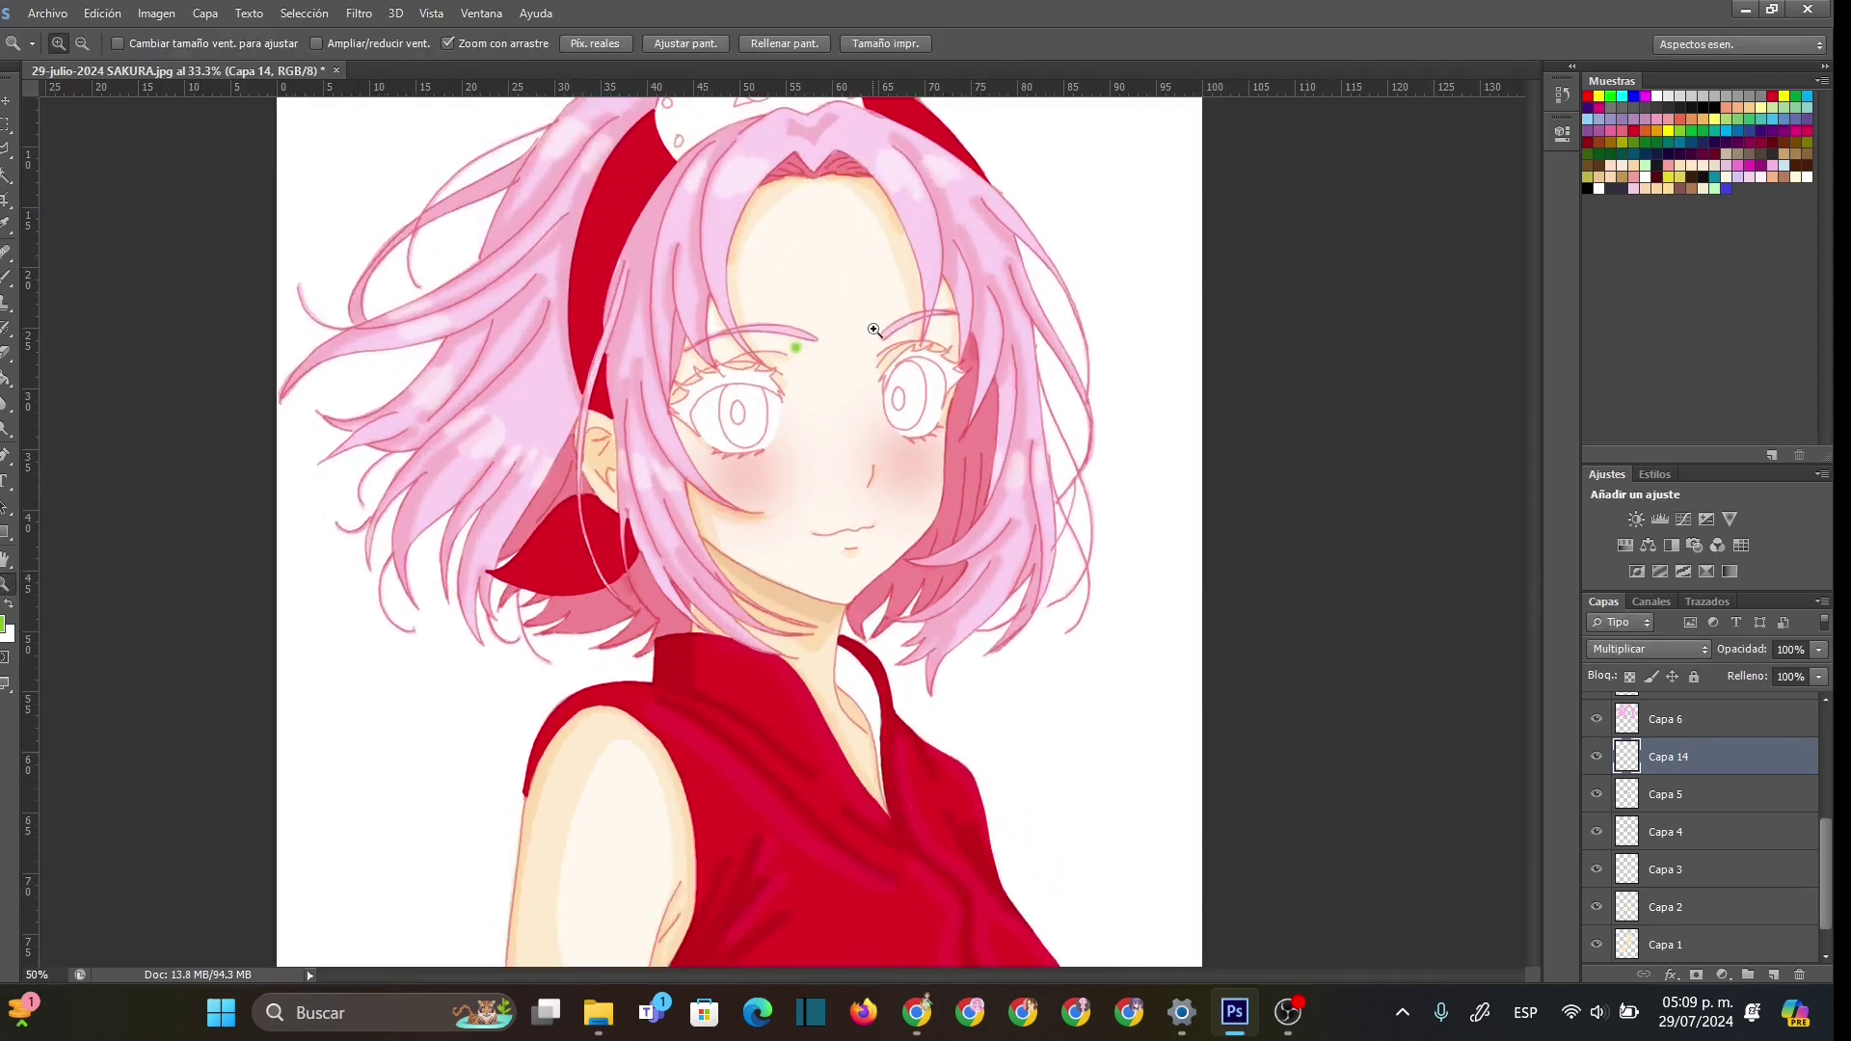
click(870, 349)
click(872, 347)
key(b)
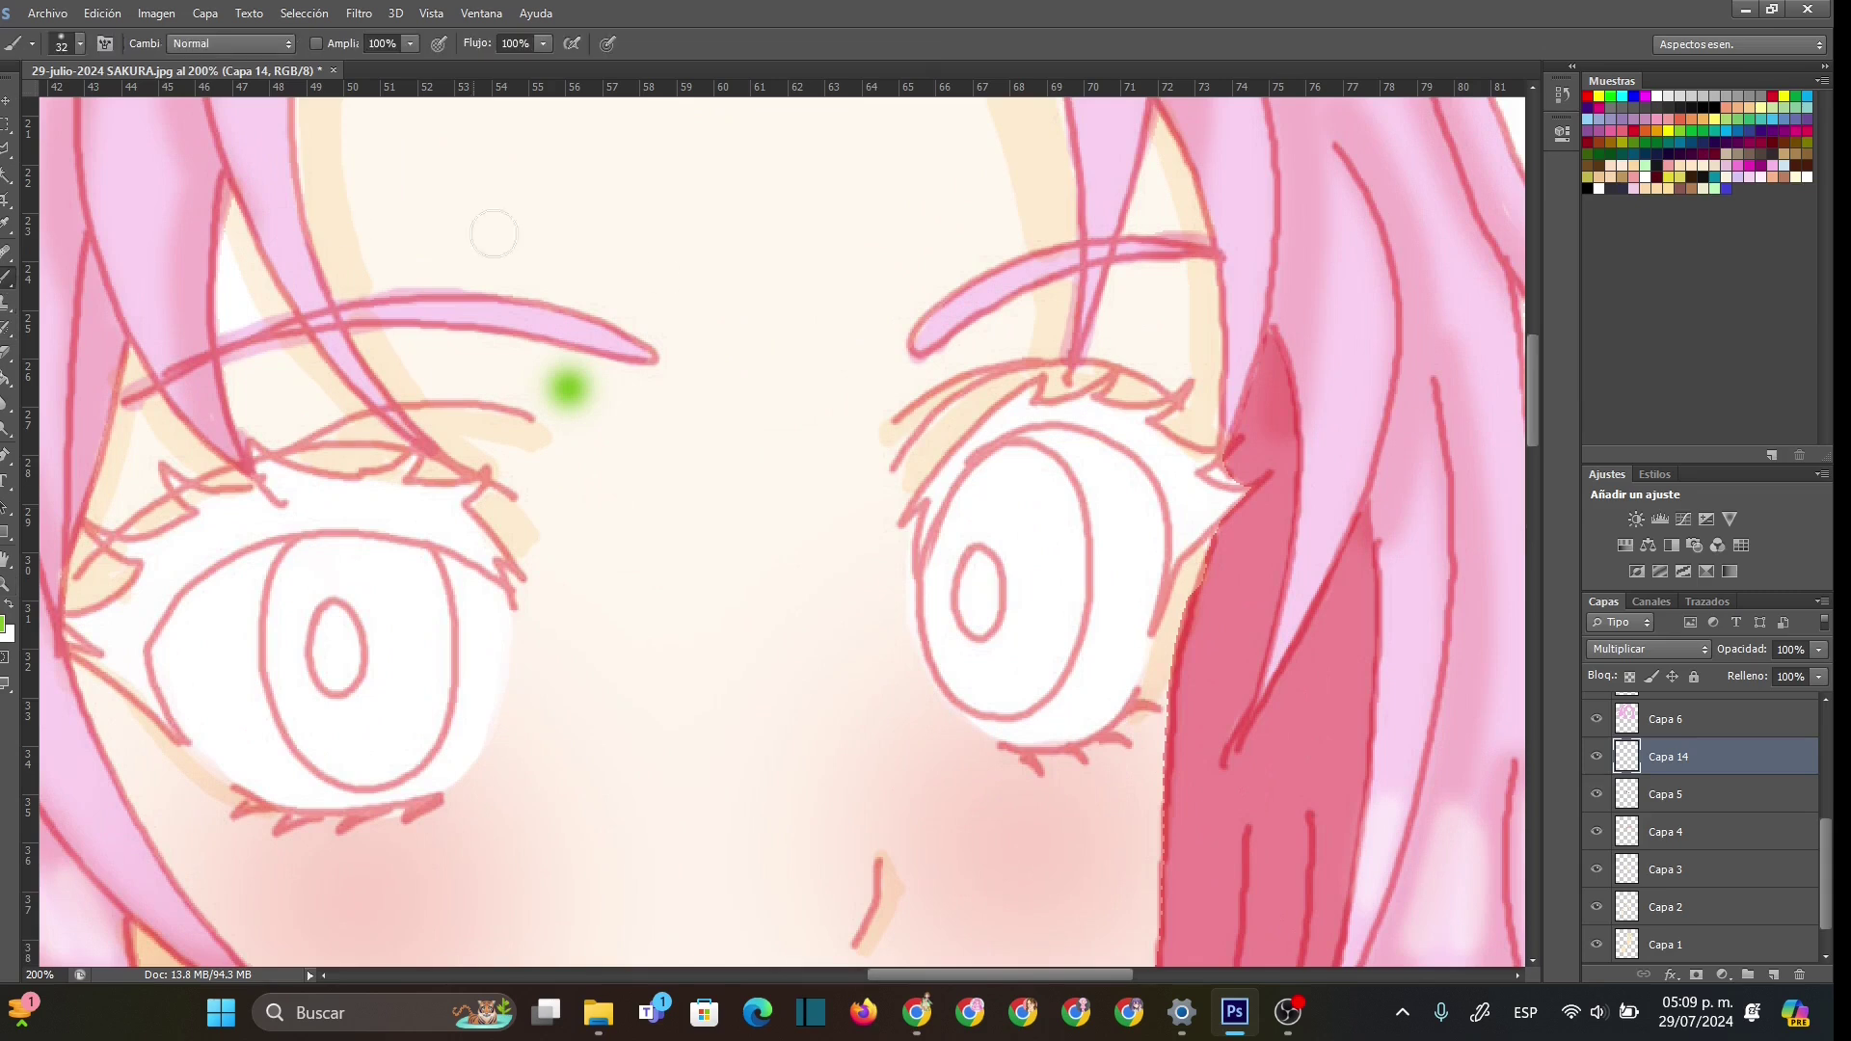
right_click(742, 445)
click(782, 558)
mouse_move(627, 349)
mouse_down()
mouse_move(574, 437)
mouse_move(499, 477)
mouse_up()
click(7, 353)
click(580, 322)
right_click(561, 356)
click(711, 401)
click(718, 345)
drag(656, 318, 446, 430)
- Fill the left iris with green using a hard 24 px brush, reducing the brush to 14 px for the edges
key(b)
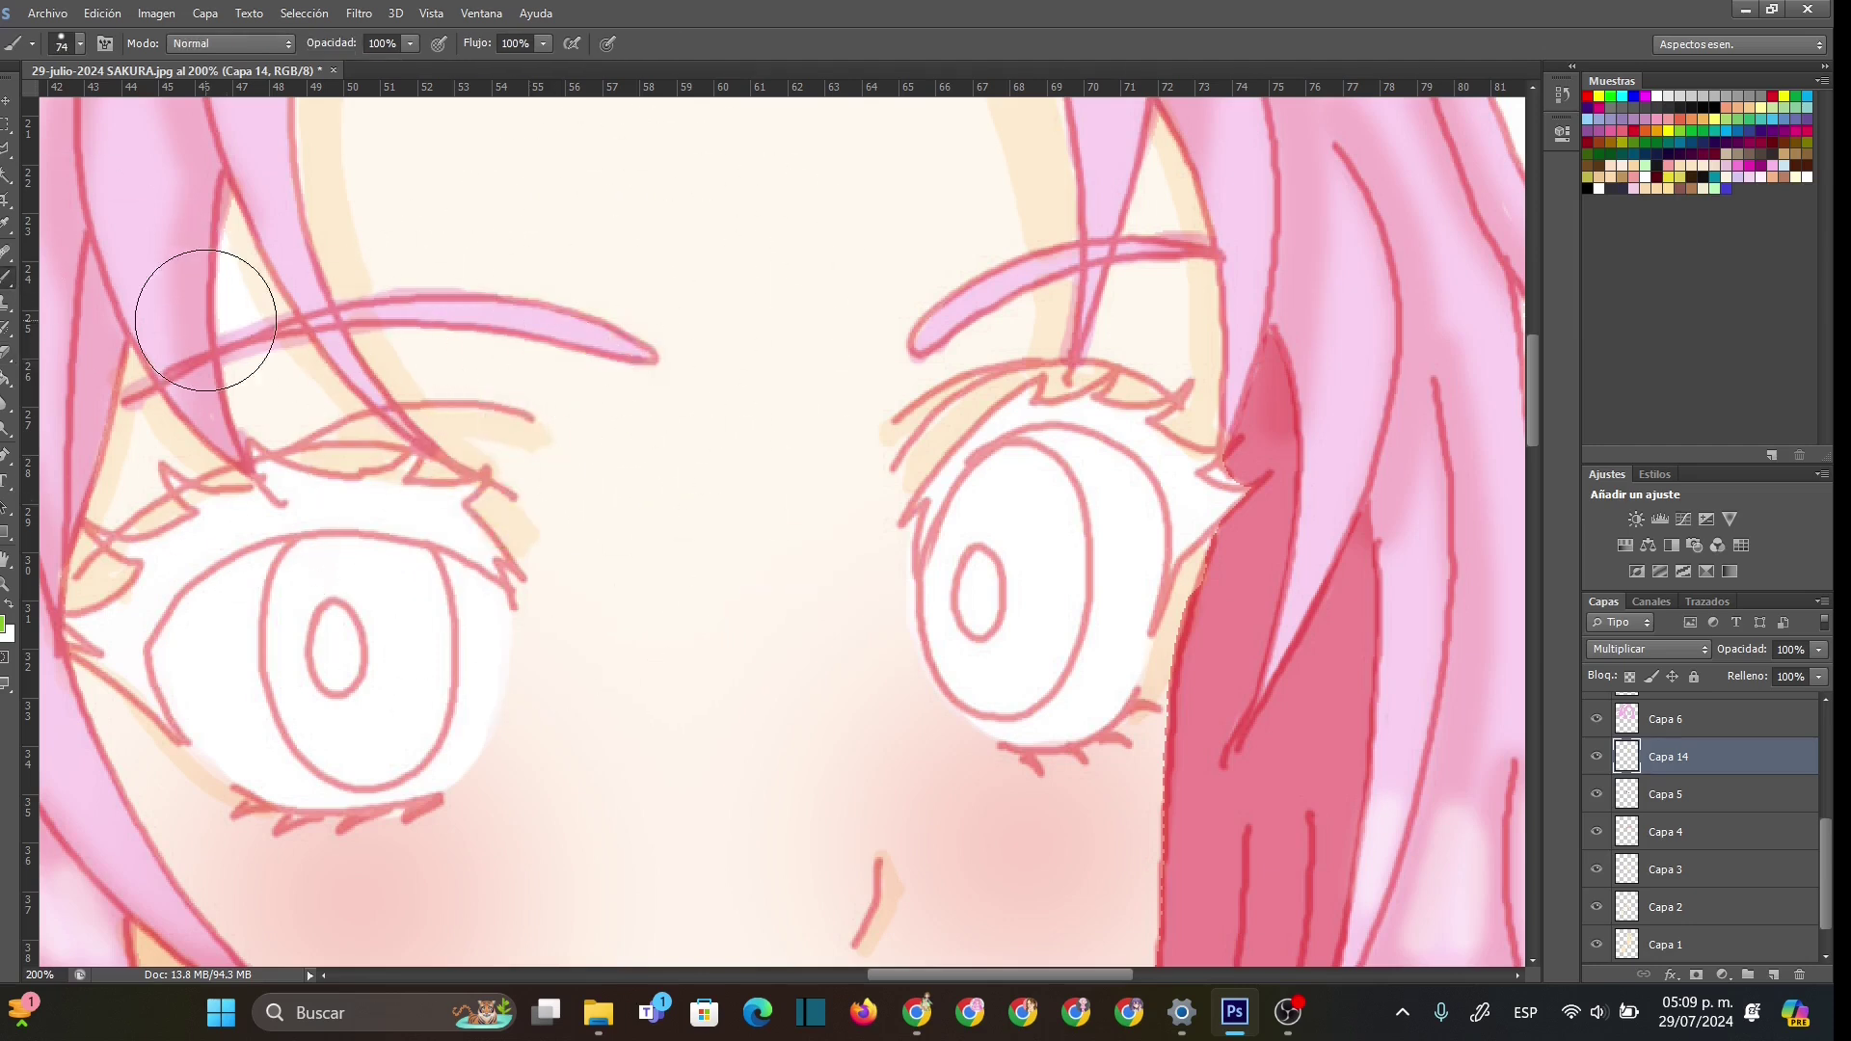
right_click(395, 614)
drag(453, 657, 430, 657)
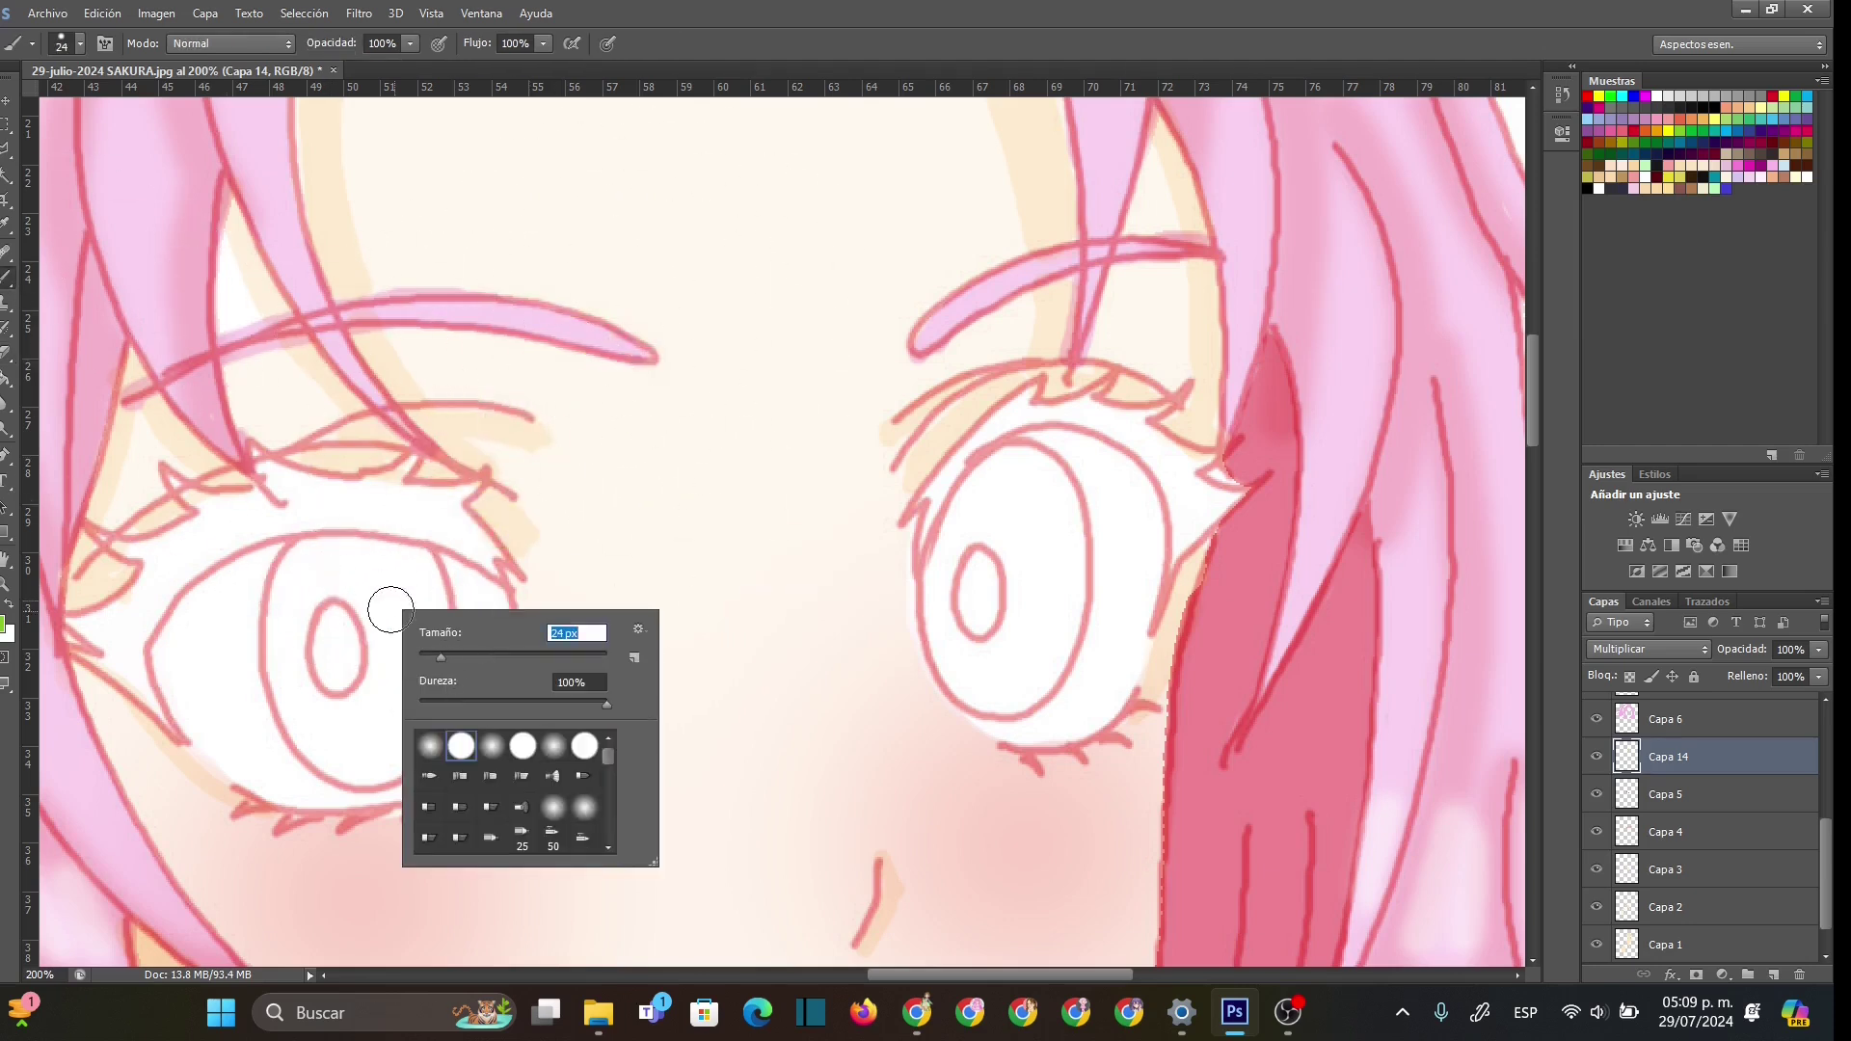
click(318, 548)
mouse_move(318, 547)
mouse_down()
mouse_move(290, 560)
mouse_move(269, 622)
mouse_move(303, 752)
mouse_move(382, 778)
mouse_move(429, 741)
mouse_move(443, 691)
mouse_move(430, 562)
mouse_move(312, 544)
mouse_move(398, 557)
mouse_move(360, 565)
mouse_move(320, 708)
mouse_move(430, 696)
mouse_up()
right_click(425, 658)
right_click(365, 649)
mouse_move(383, 580)
mouse_down()
mouse_move(332, 619)
mouse_move(325, 598)
mouse_move(342, 720)
mouse_move(385, 735)
mouse_move(372, 648)
mouse_up()
right_click(397, 670)
click(430, 725)
click(424, 564)
mouse_move(429, 579)
mouse_down()
mouse_move(446, 655)
mouse_move(434, 728)
mouse_up()
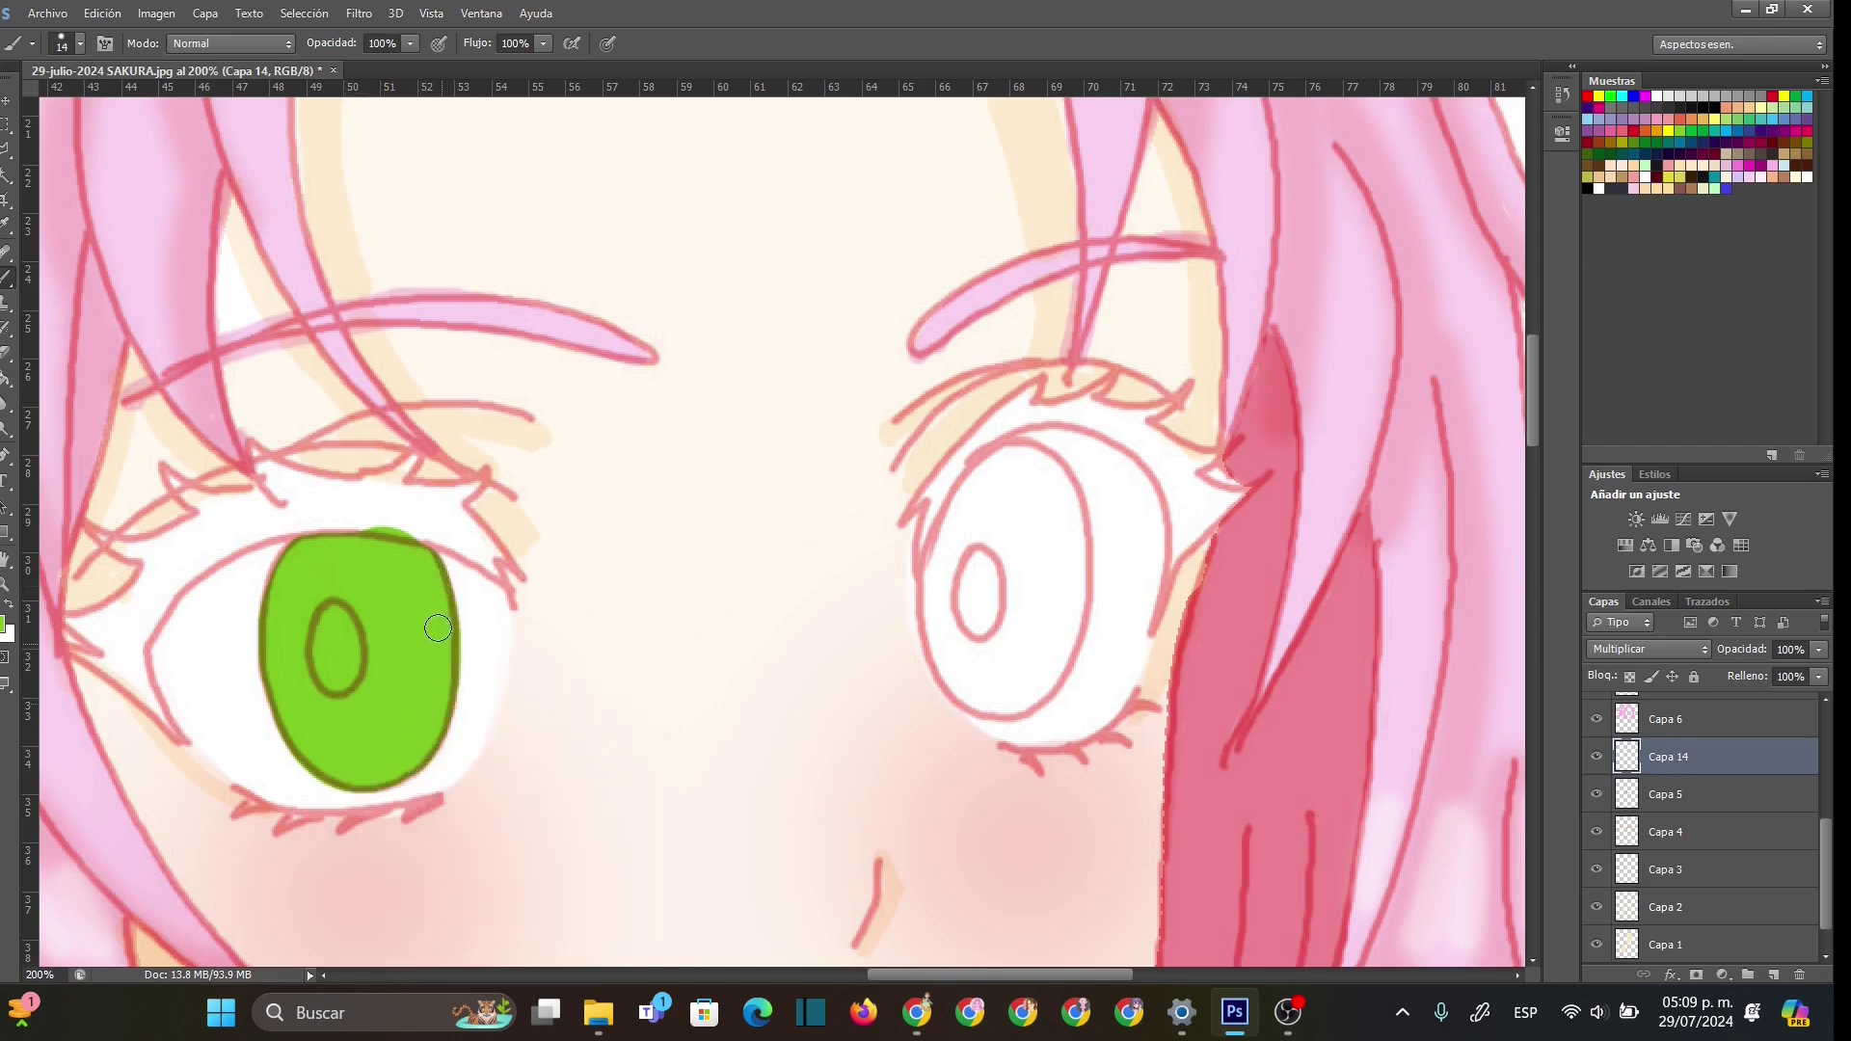
- Erase the green overflow above the left iris with a 23 px eraser
click(6, 354)
right_click(395, 454)
click(432, 493)
click(339, 495)
drag(339, 496, 421, 521)
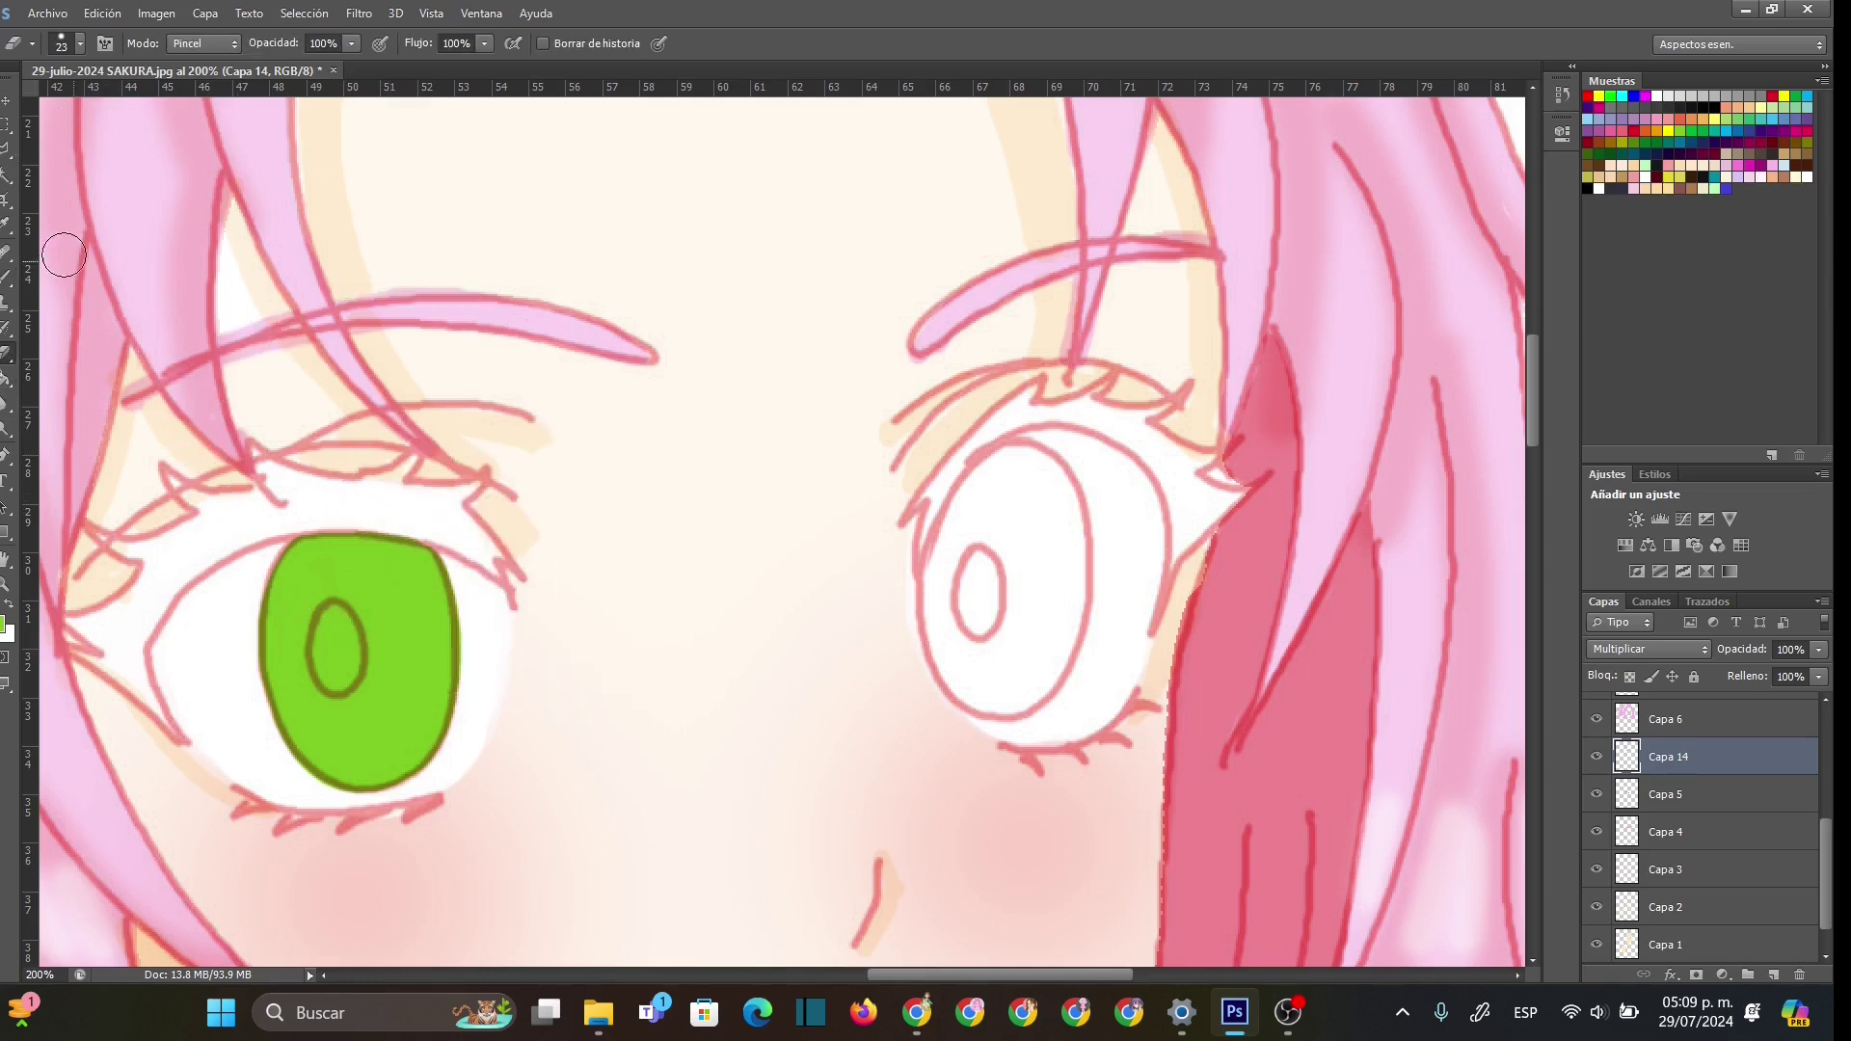
- Fill the right iris with the same green, using a smaller brush near its outline
click(7, 278)
drag(1014, 455, 933, 579)
mouse_move(981, 479)
mouse_down()
mouse_move(928, 579)
mouse_move(921, 665)
mouse_move(988, 718)
mouse_move(1039, 693)
mouse_move(1078, 599)
mouse_move(1068, 496)
mouse_move(1012, 448)
mouse_move(975, 503)
mouse_move(1003, 471)
mouse_move(988, 465)
mouse_move(1043, 458)
mouse_move(1078, 517)
mouse_move(1072, 647)
mouse_move(1027, 692)
mouse_up()
right_click(1053, 569)
click(1103, 623)
click(1028, 488)
mouse_move(1028, 488)
mouse_down()
mouse_move(963, 590)
mouse_move(1006, 673)
mouse_move(1033, 507)
mouse_move(1045, 557)
mouse_up()
- Erase the green overflow around the right iris with a 13 px eraser
click(10, 360)
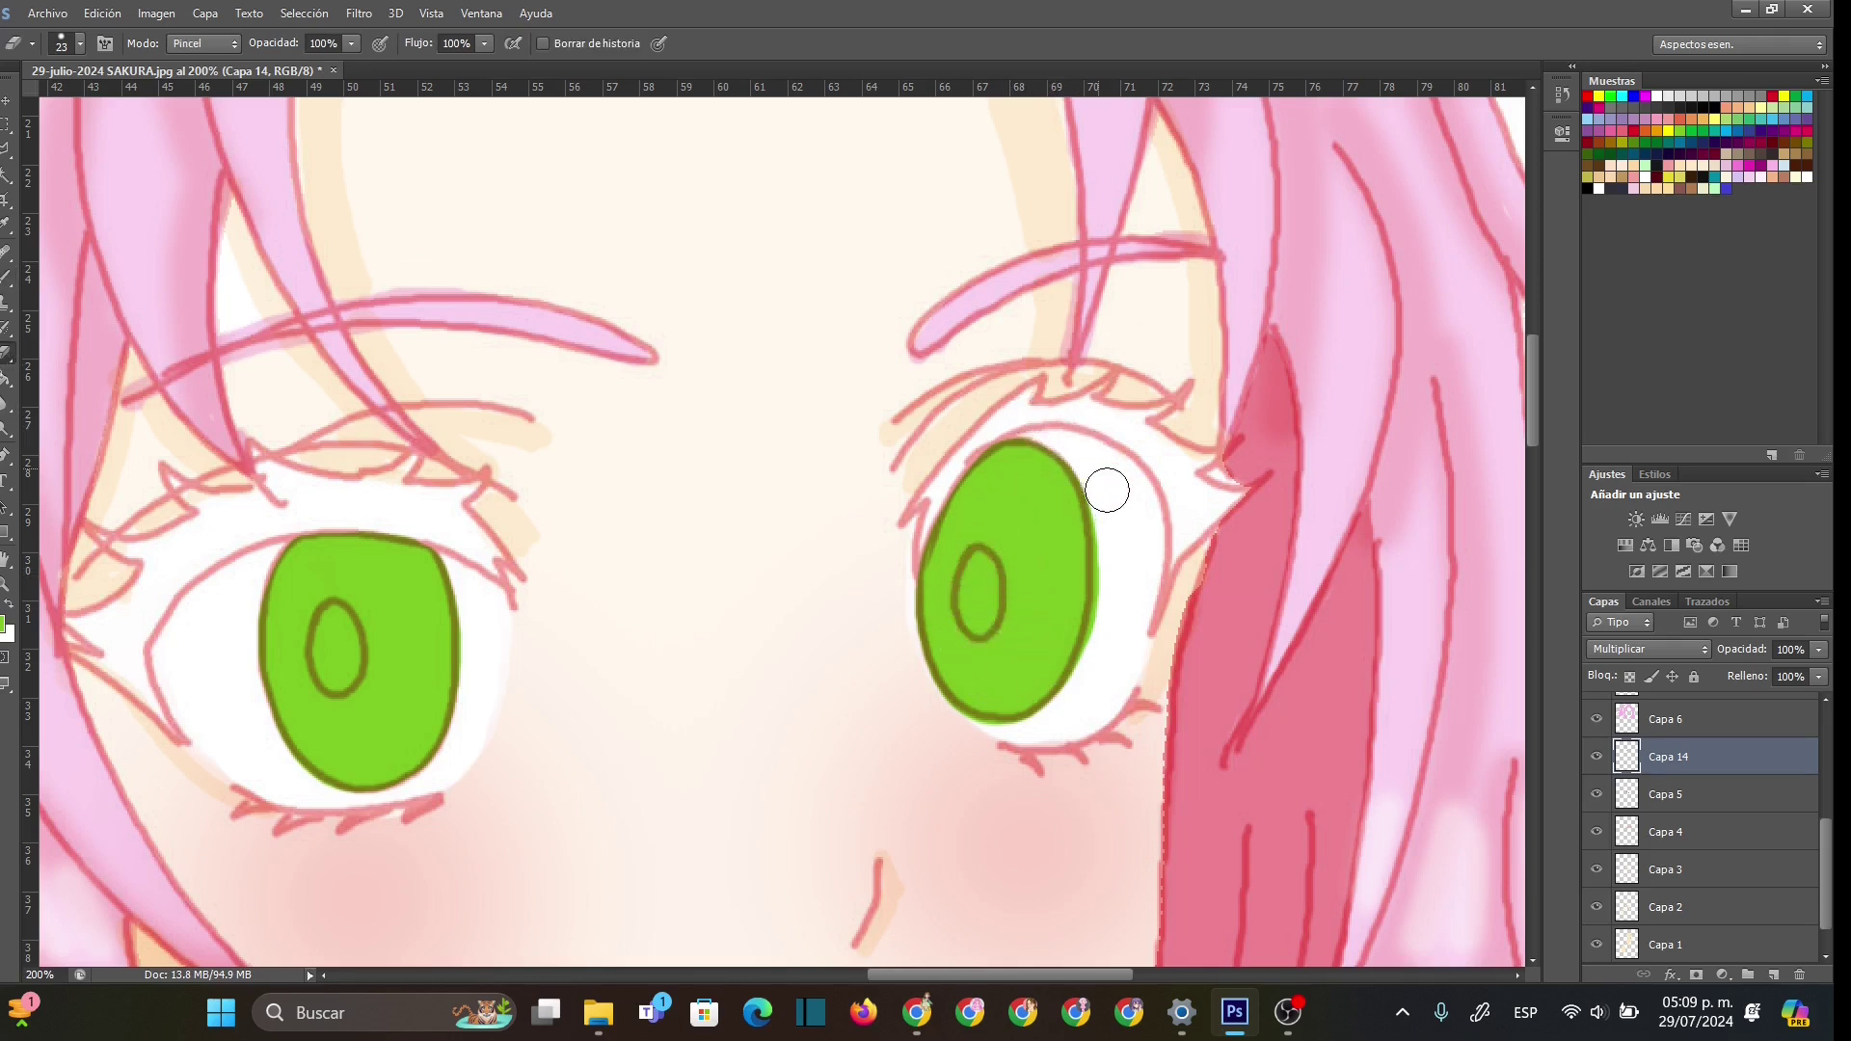
right_click(1157, 536)
mouse_move(1188, 557)
mouse_down()
mouse_move(1103, 616)
mouse_move(1083, 678)
mouse_move(1028, 726)
mouse_move(987, 728)
mouse_up()
click(1088, 463)
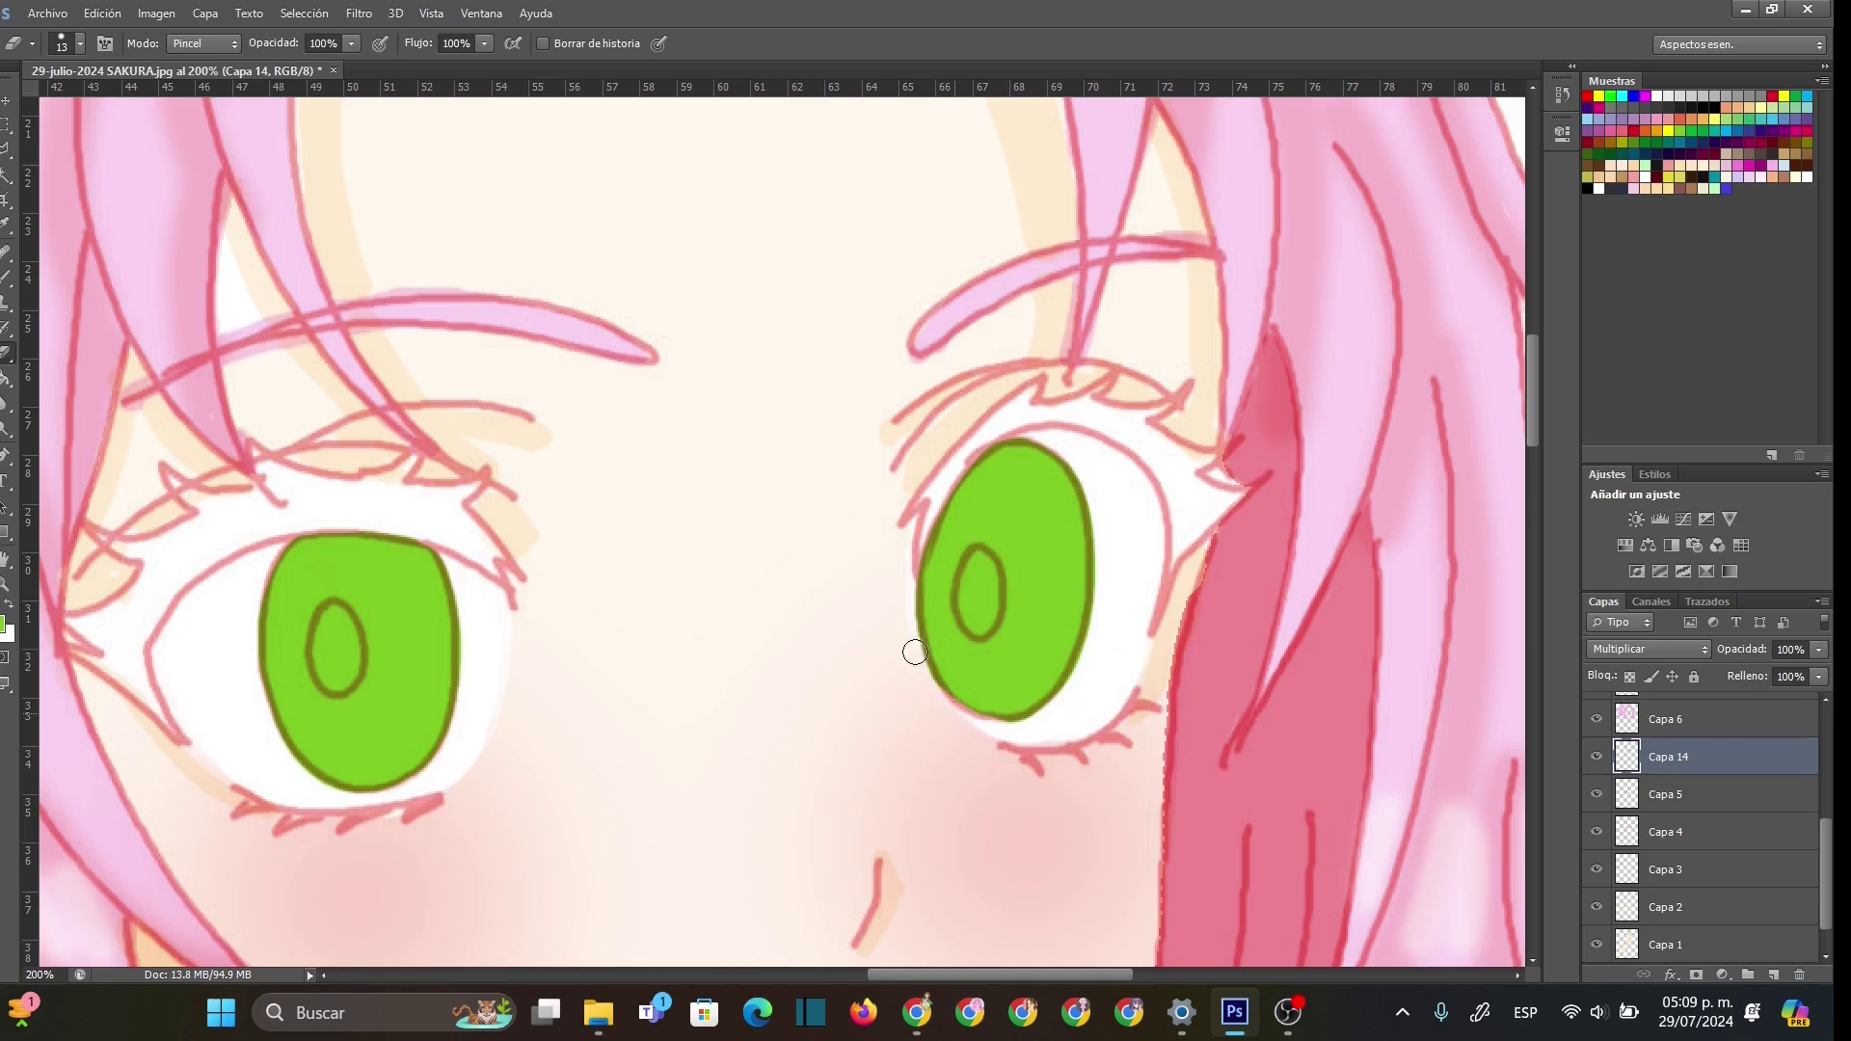
- Touch up the green along the lower edge of the right iris with a 14 px brush
click(9, 277)
right_click(1073, 611)
click(1109, 657)
click(968, 647)
mouse_move(964, 696)
mouse_down()
mouse_move(1031, 698)
mouse_move(982, 702)
mouse_move(1026, 700)
mouse_move(1064, 645)
mouse_up()
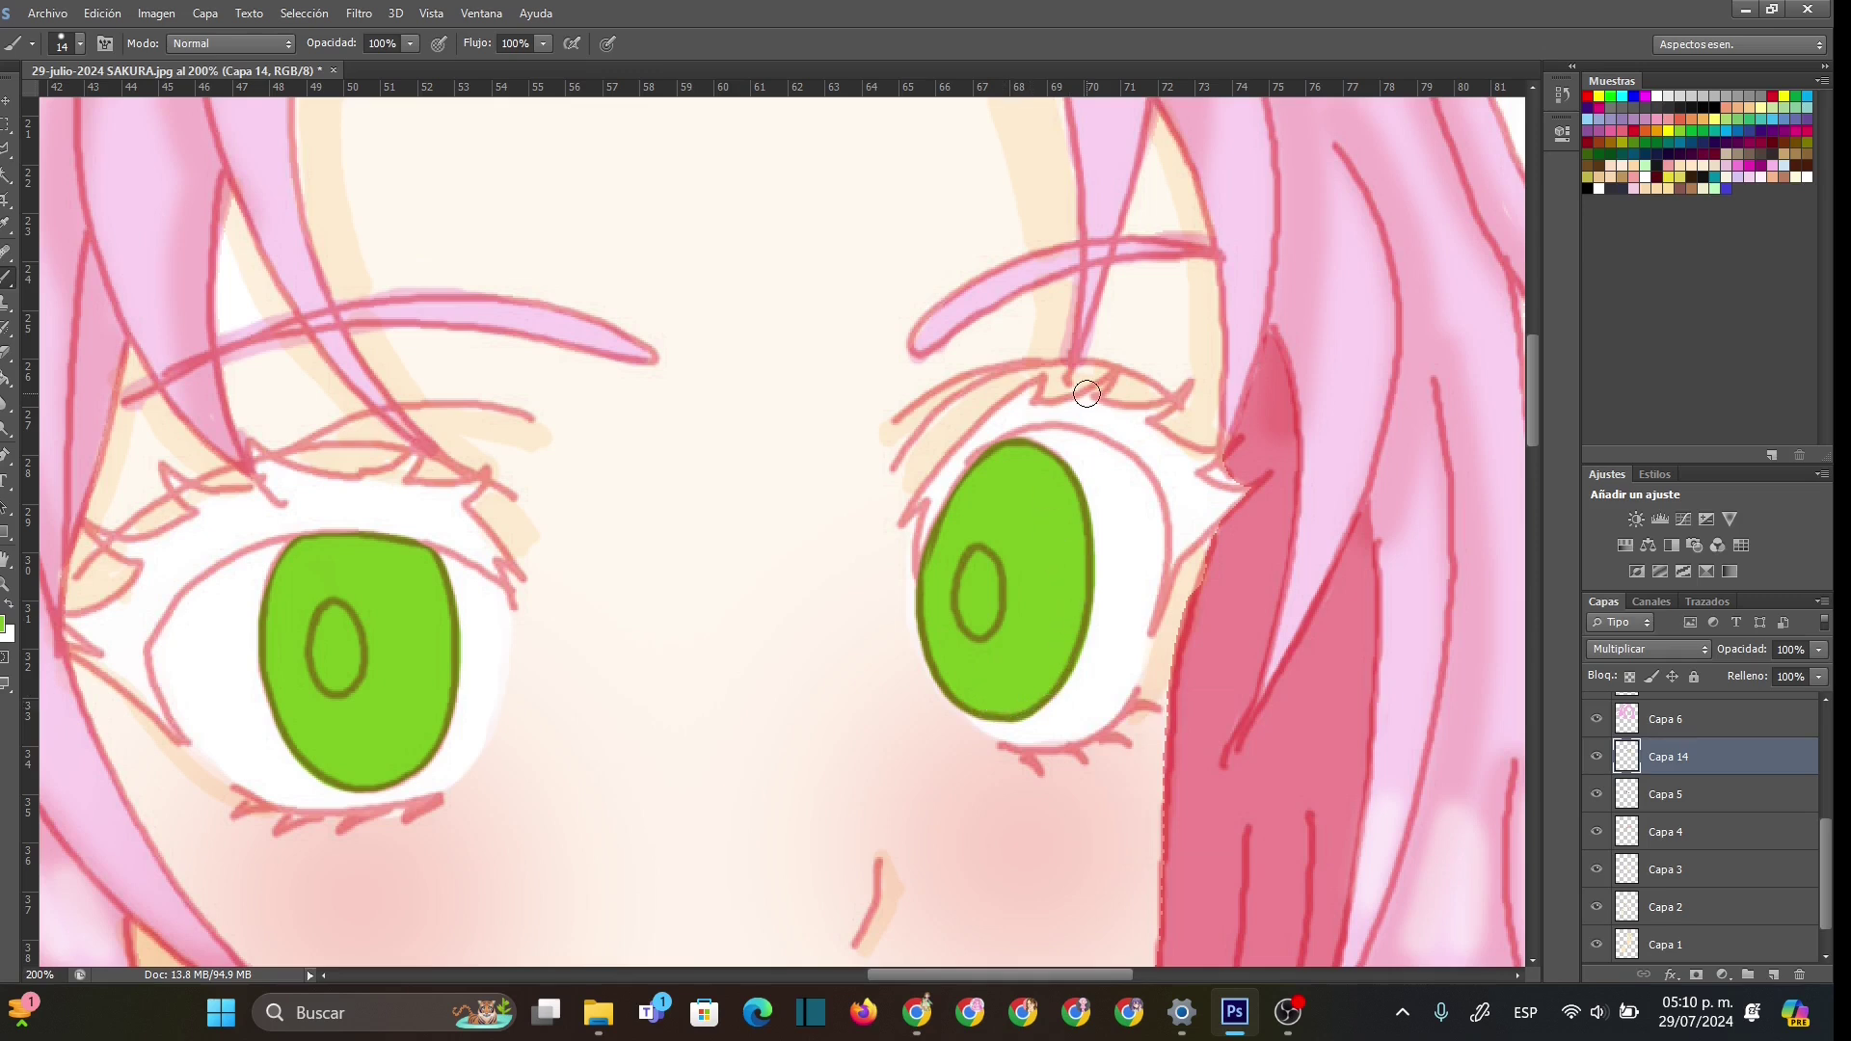
- Add a new layer above Capa 14 and choose the Verde guisante claro swatch as the paint colour
click(7, 584)
right_click(723, 495)
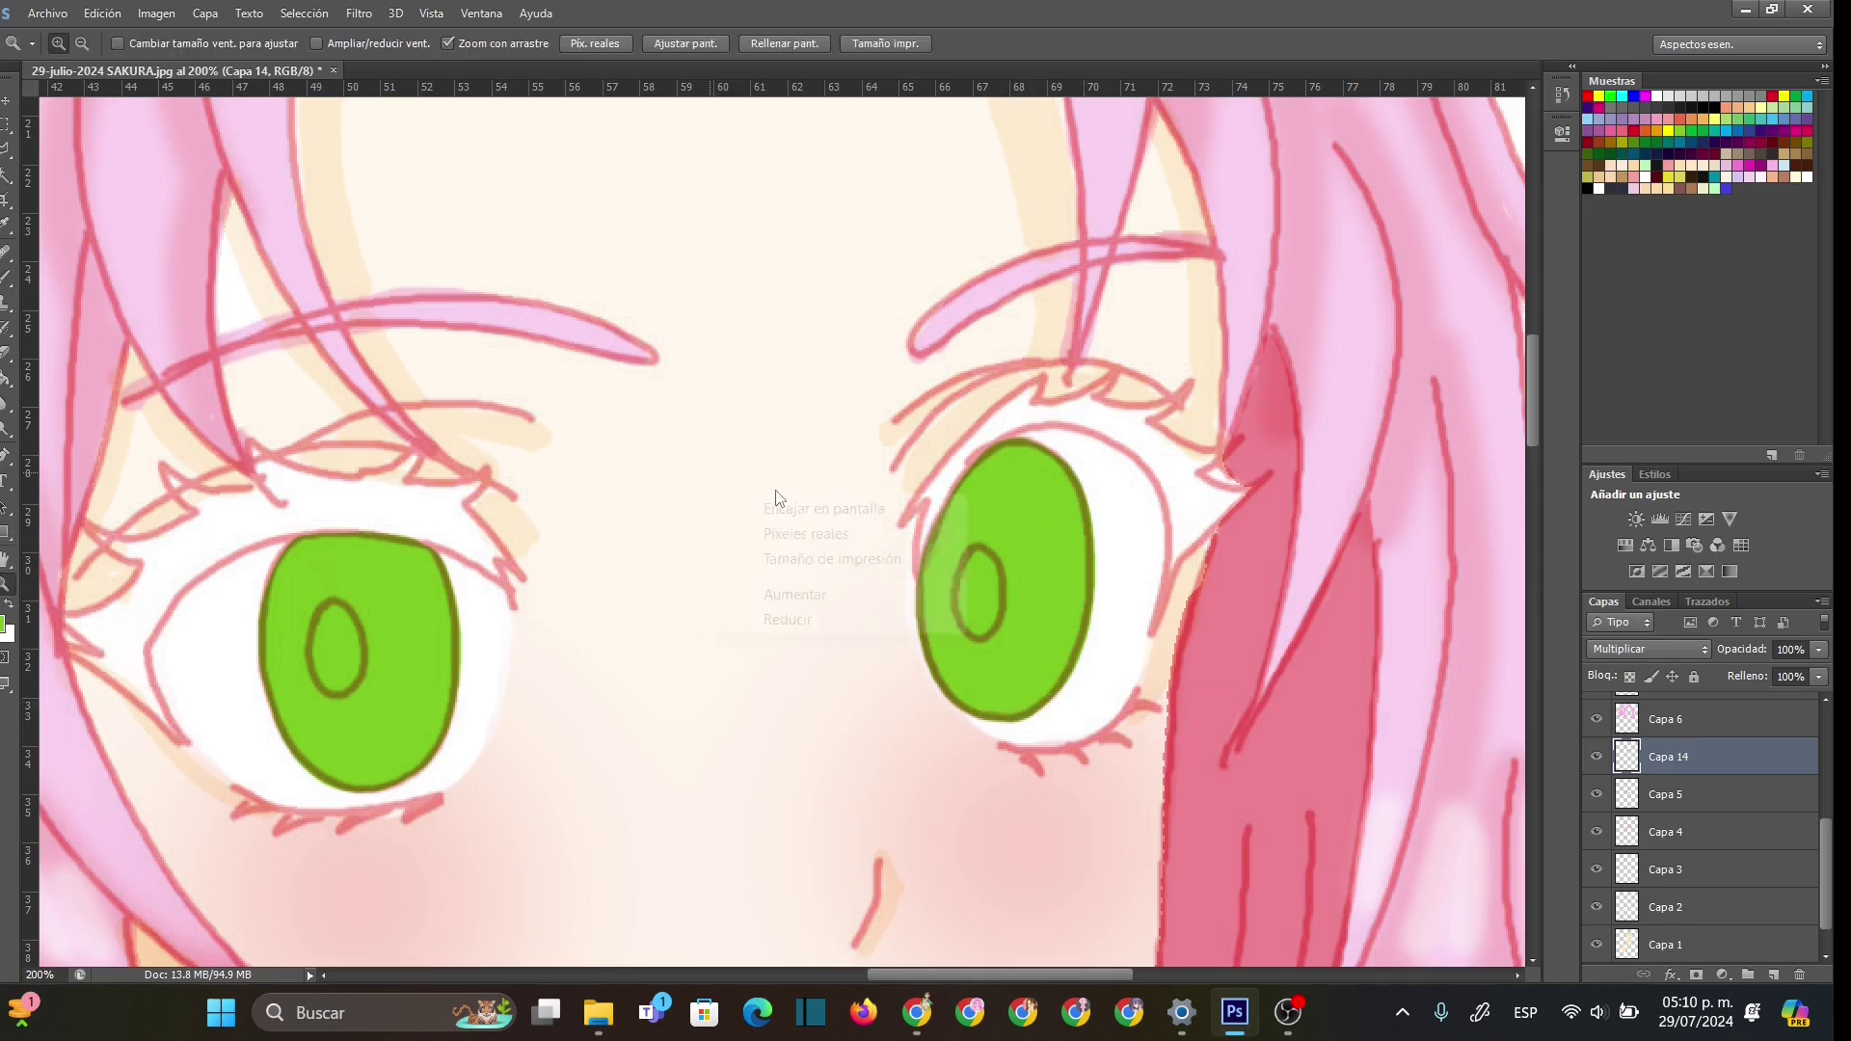
click(848, 628)
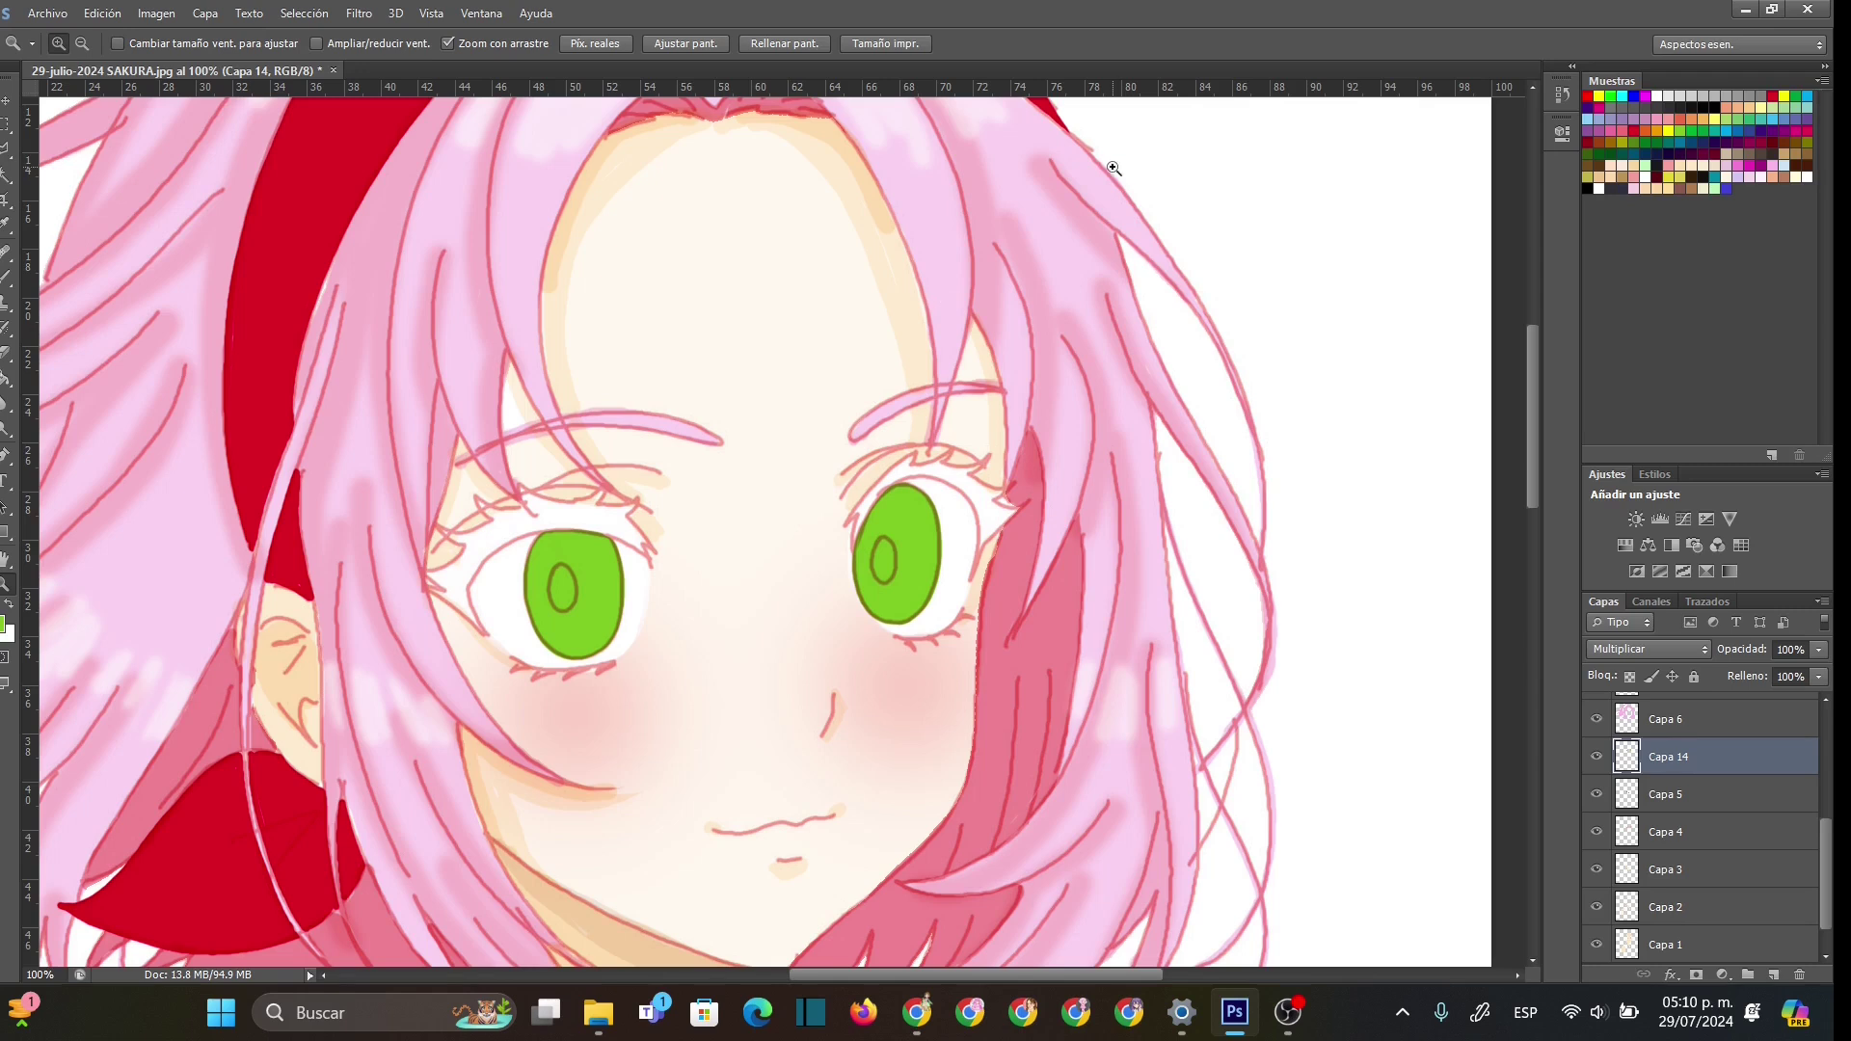
click(1772, 969)
double_click(1722, 118)
click(789, 275)
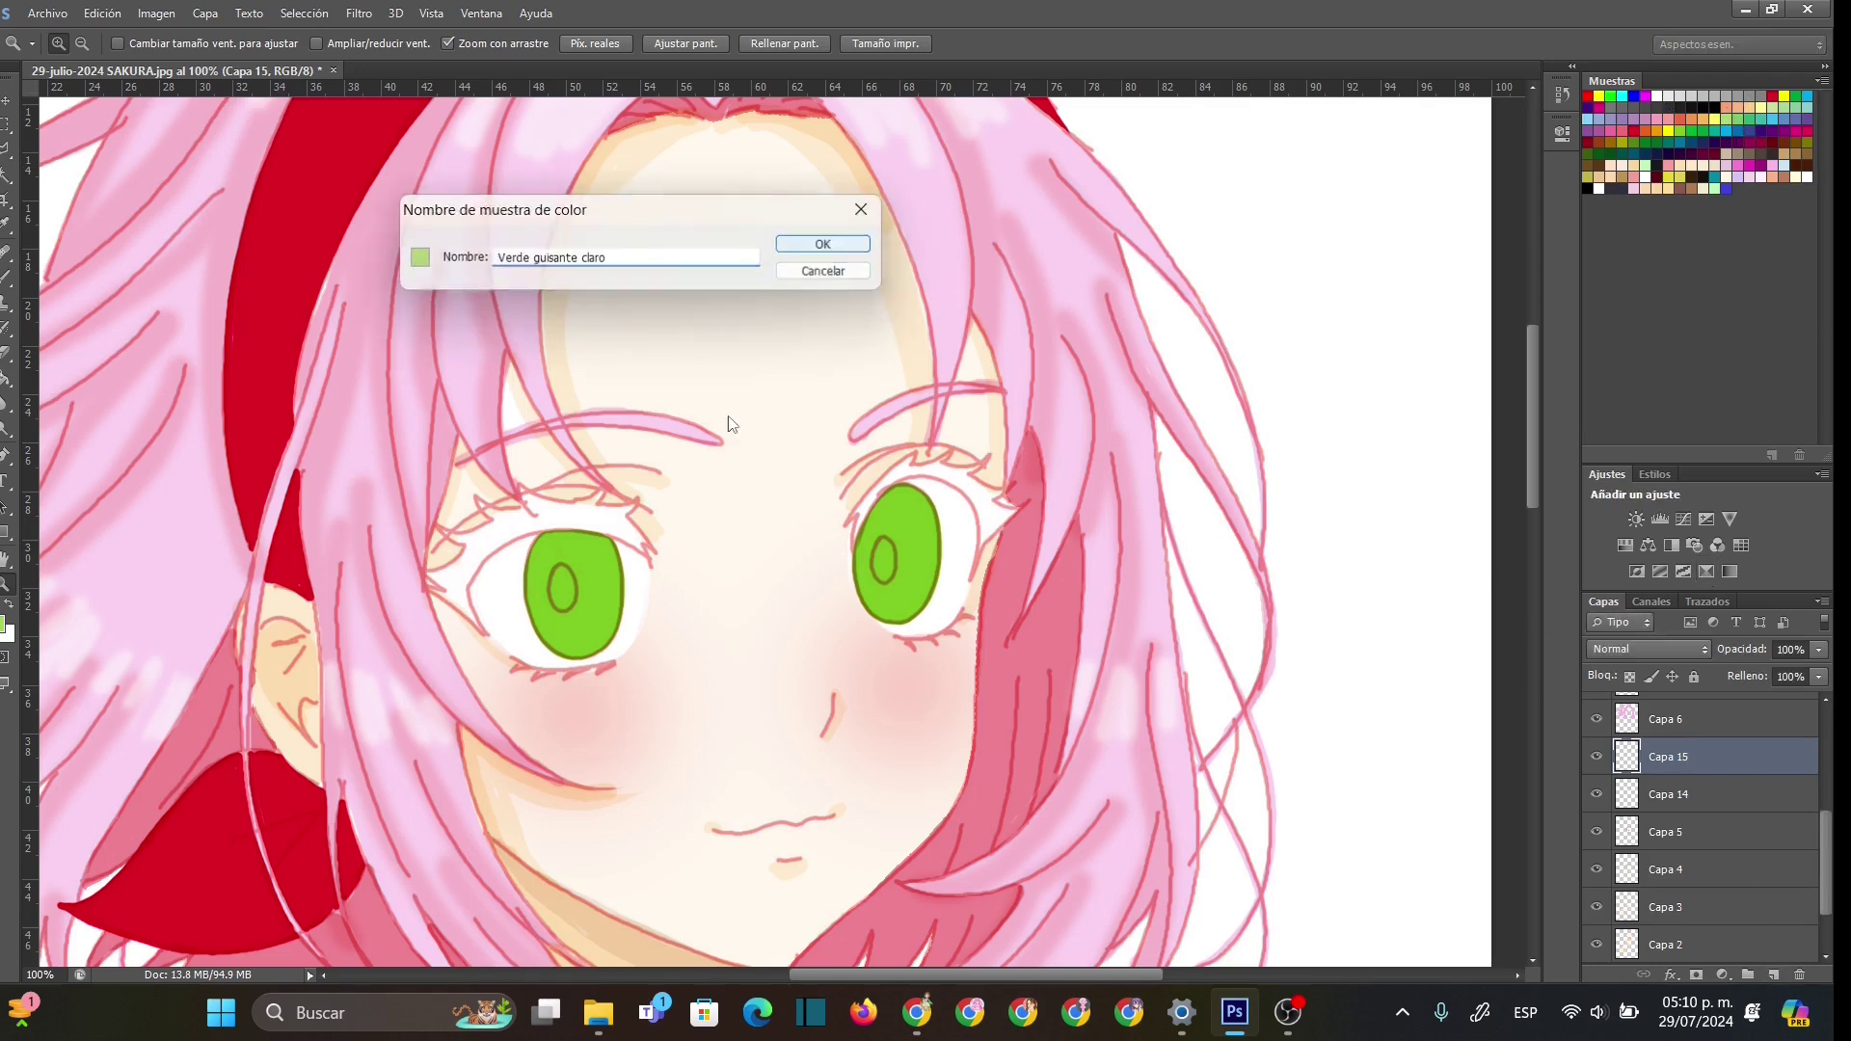
- Paint light green highlights across the lower part of both irises with a 14 px brush
key(b)
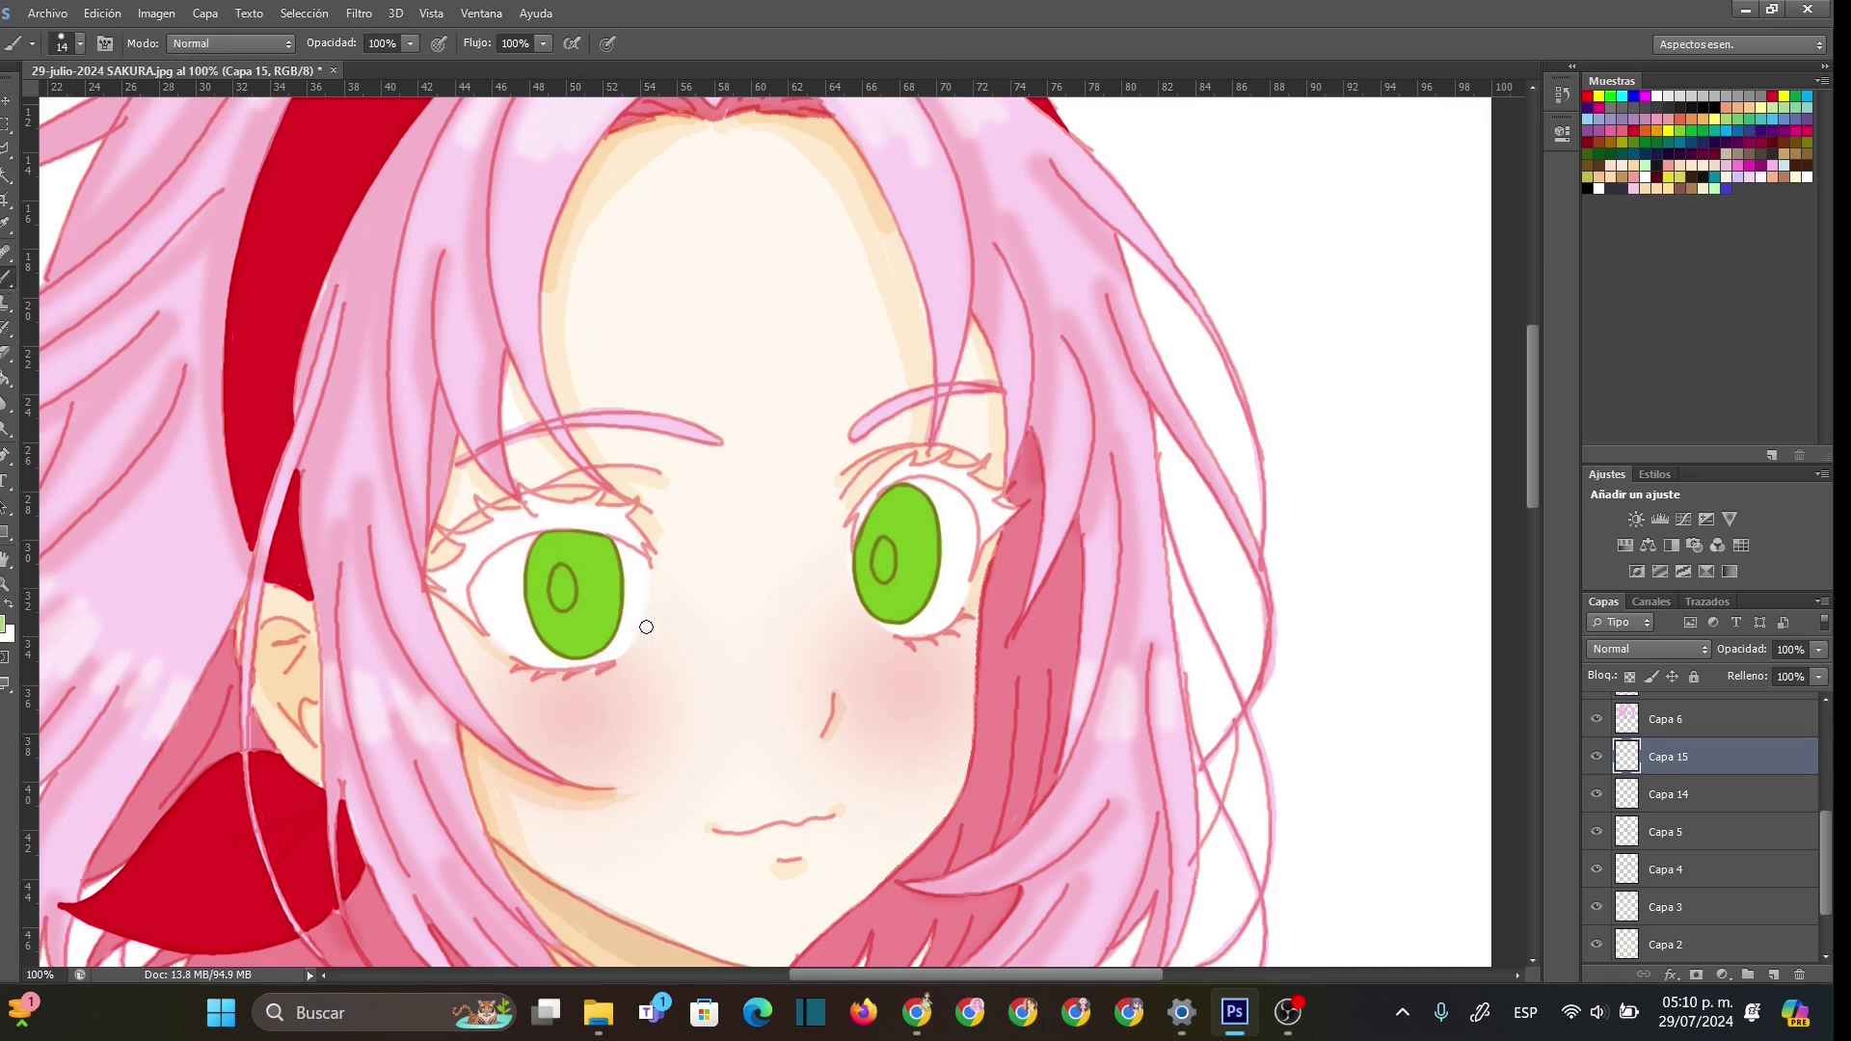
mouse_move(552, 635)
mouse_down()
mouse_move(590, 642)
mouse_move(605, 621)
mouse_up()
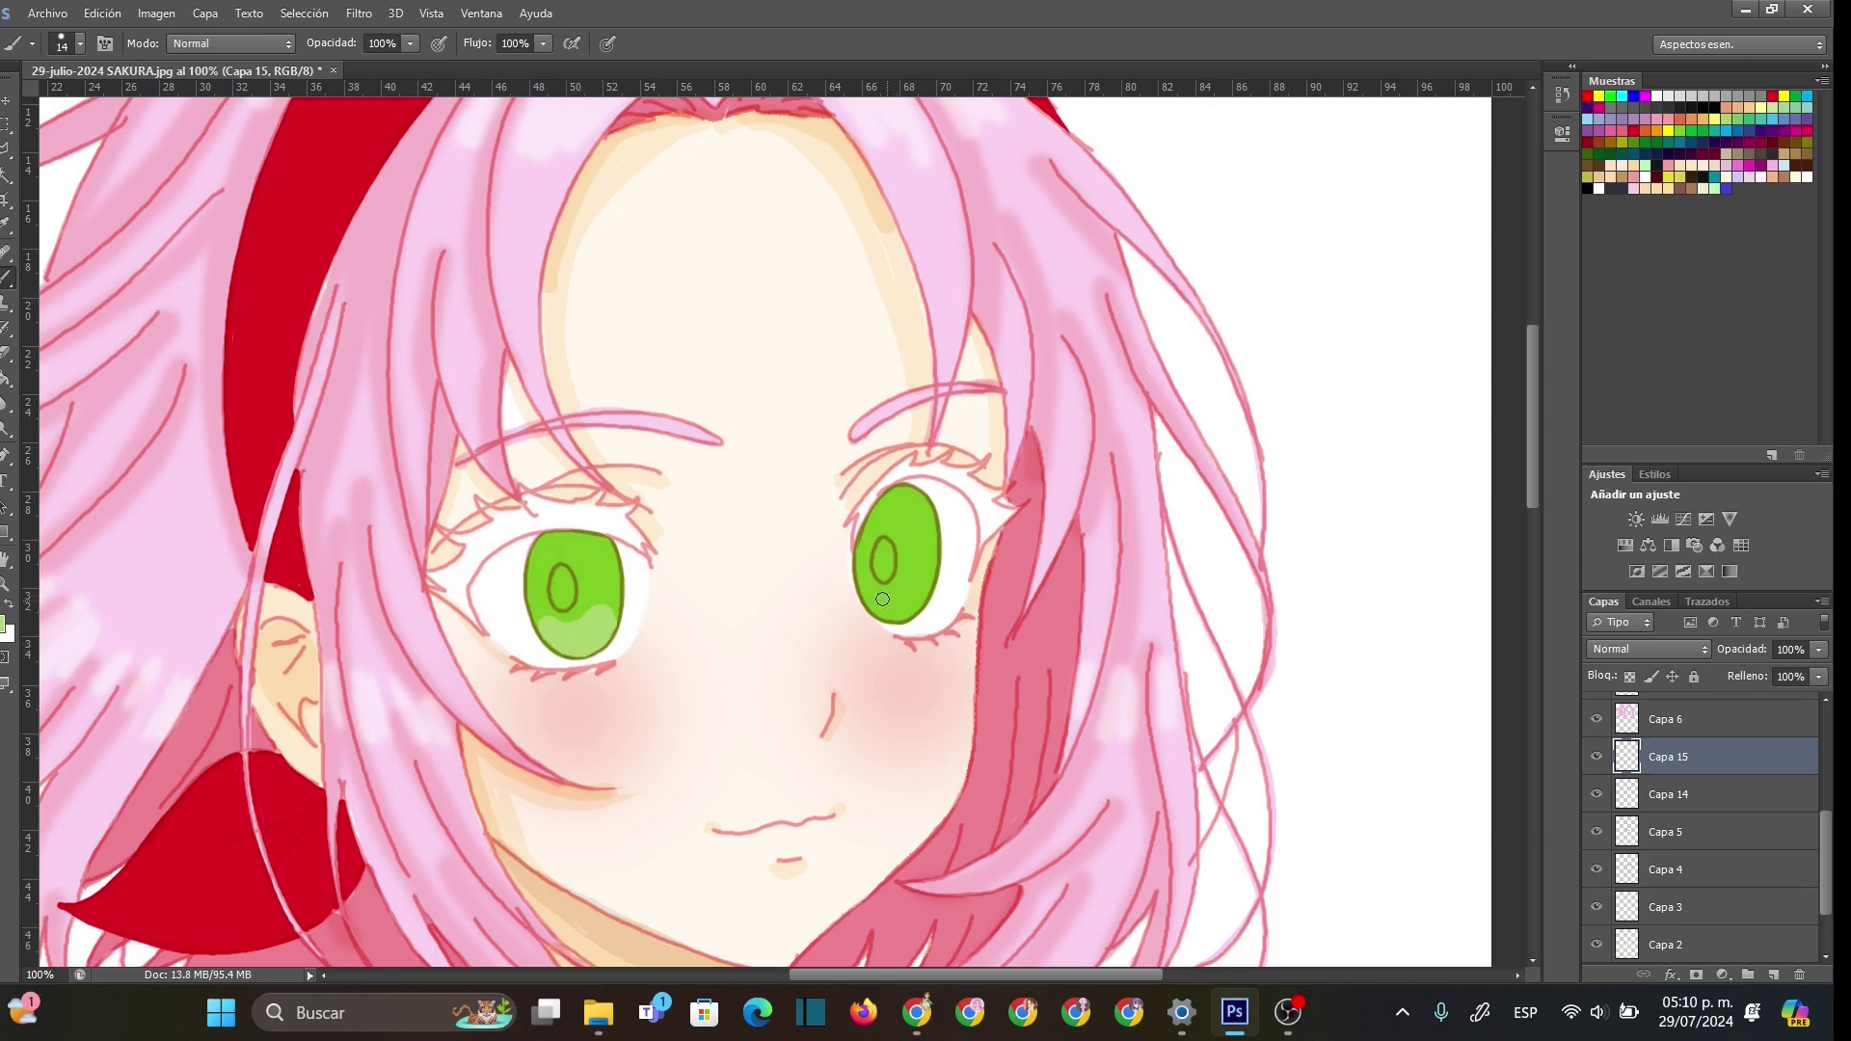
mouse_move(872, 601)
mouse_down()
mouse_move(918, 581)
mouse_move(924, 605)
mouse_move(881, 606)
mouse_up()
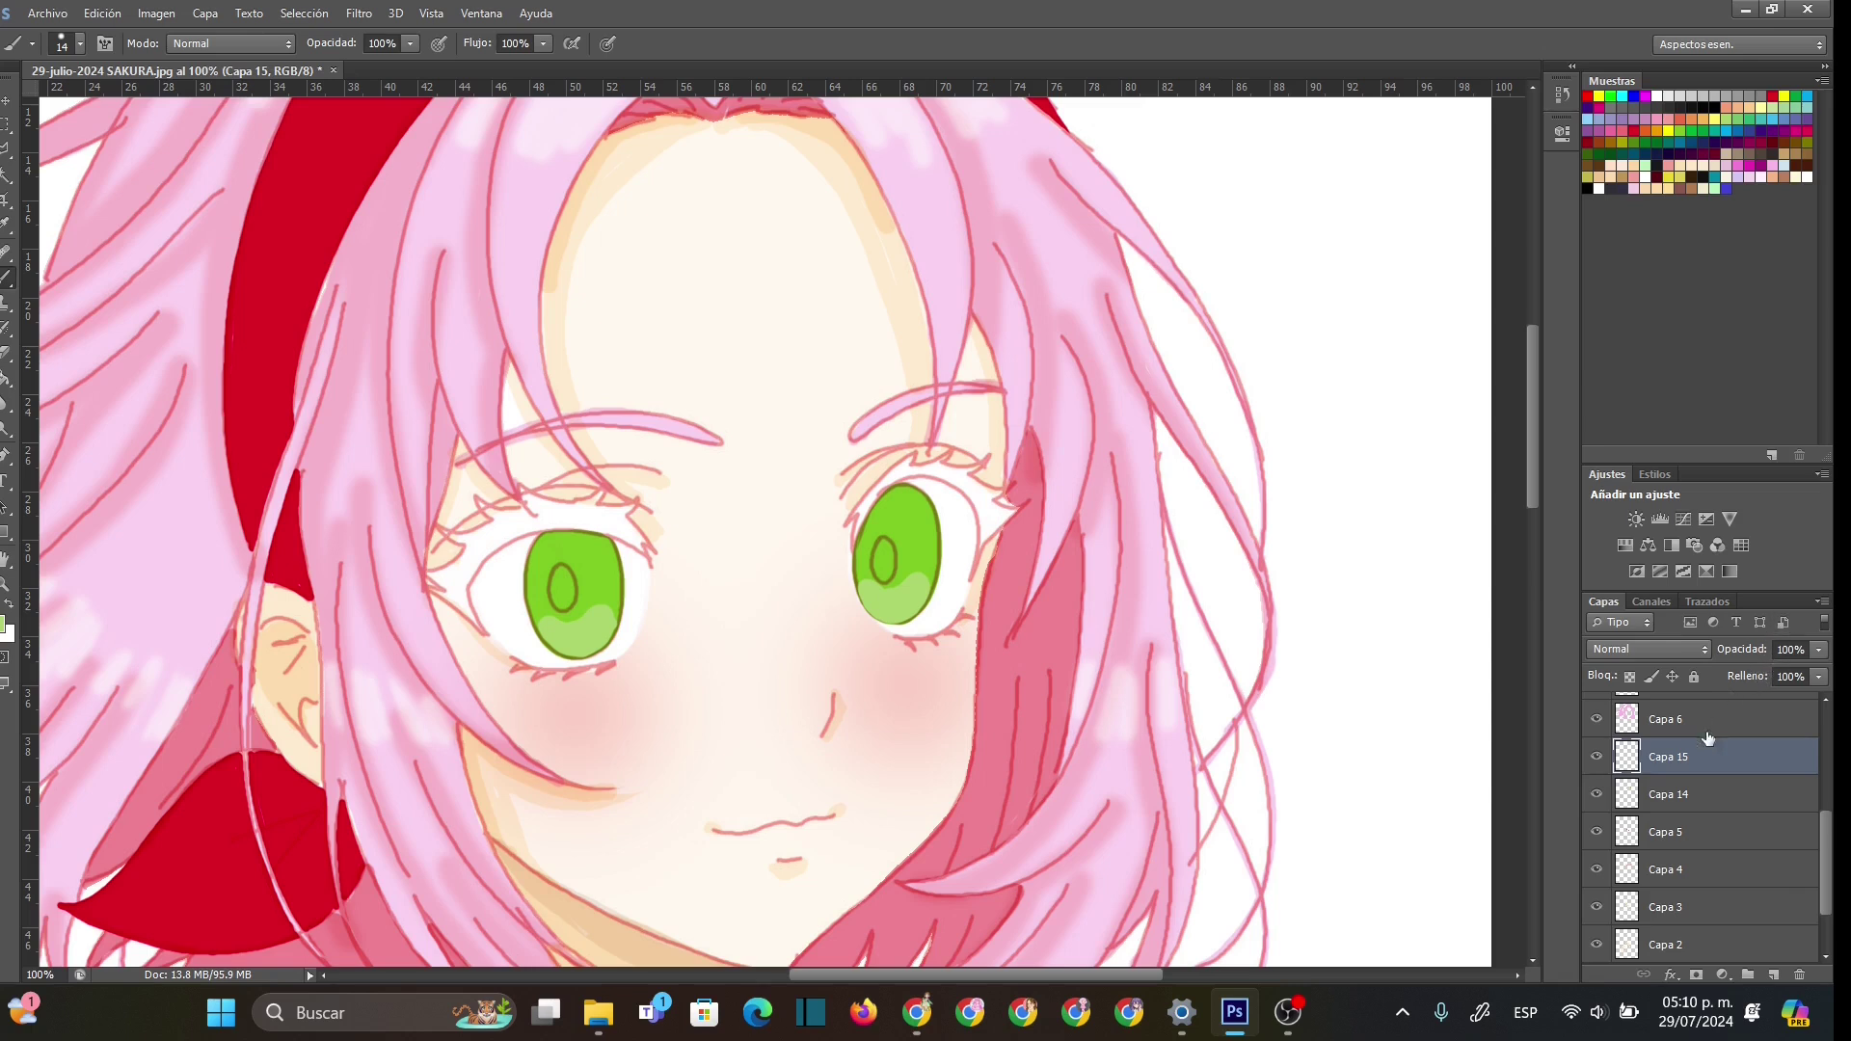
- Add a new layer above Capa 15, set it to Multiplicar and choose the 90% de gris swatch as the paint colour
click(1770, 972)
click(1689, 647)
click(1716, 104)
click(1690, 106)
click(821, 241)
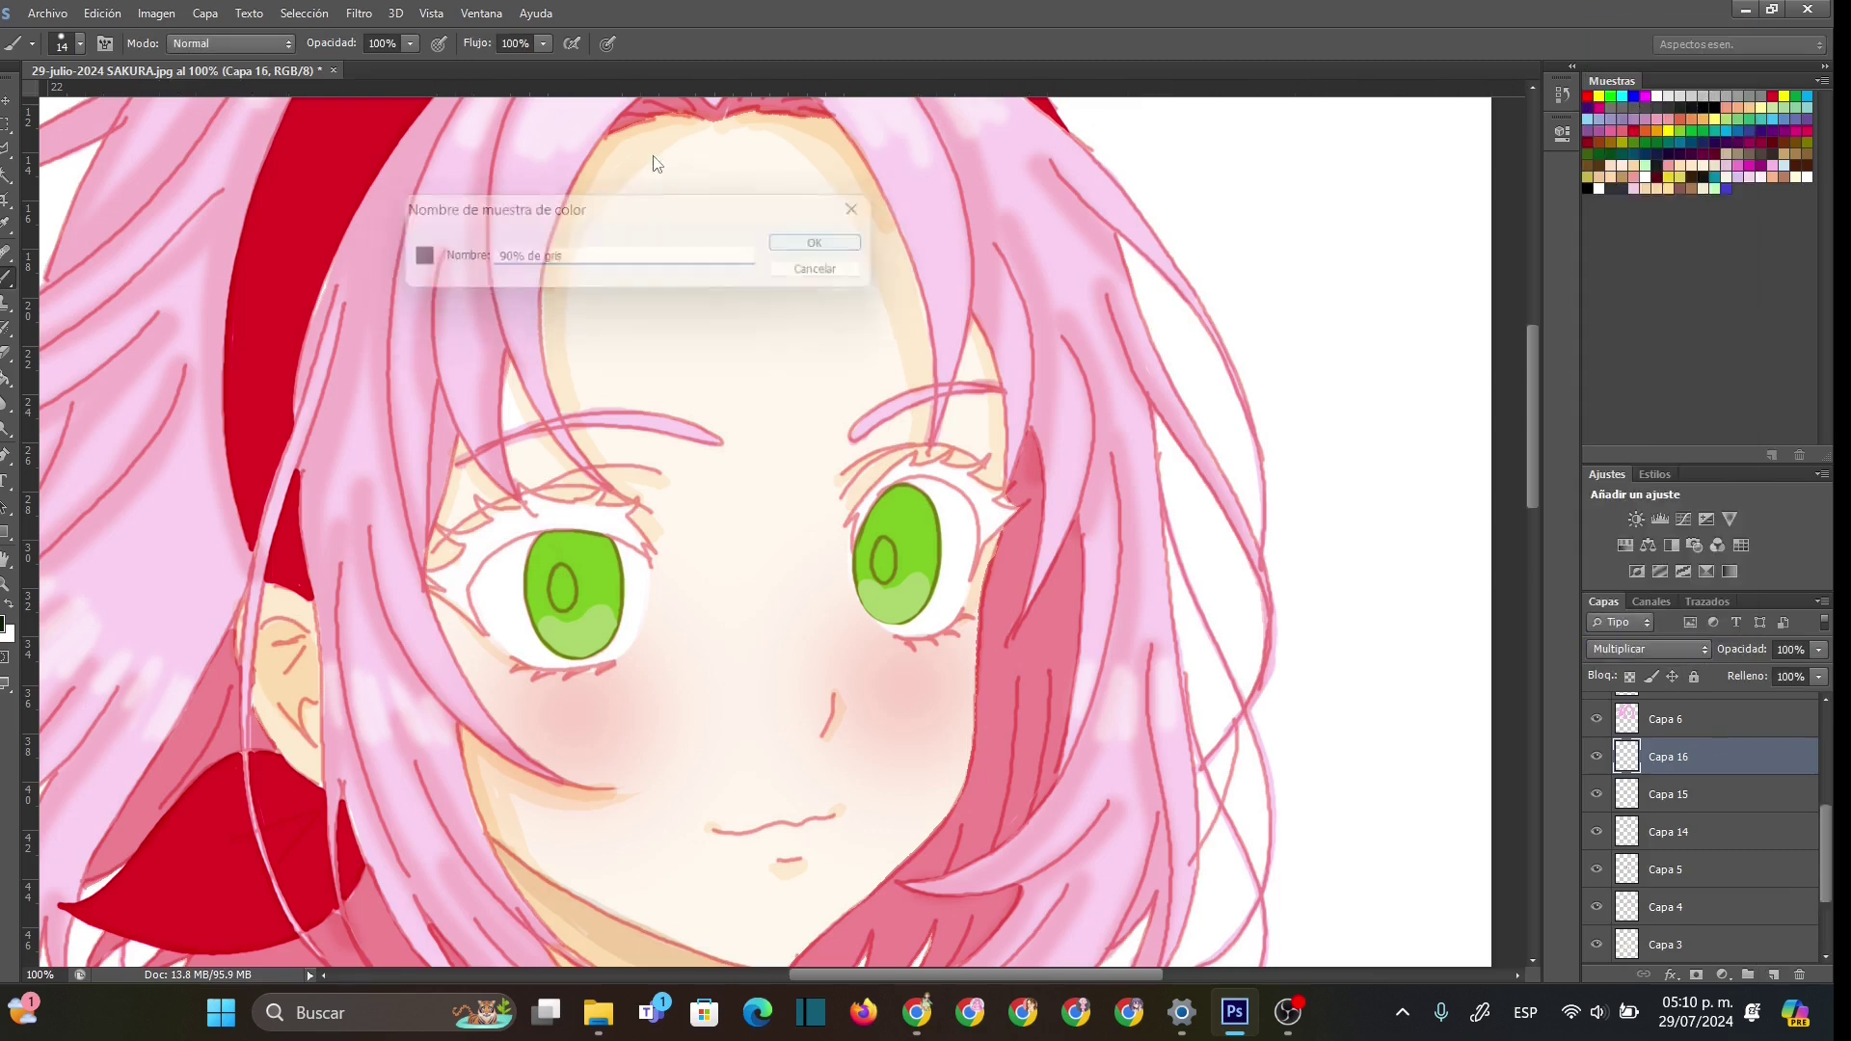
- Fill the pupils of both eyes with the dark colour using a hard 14 px brush
right_click(631, 613)
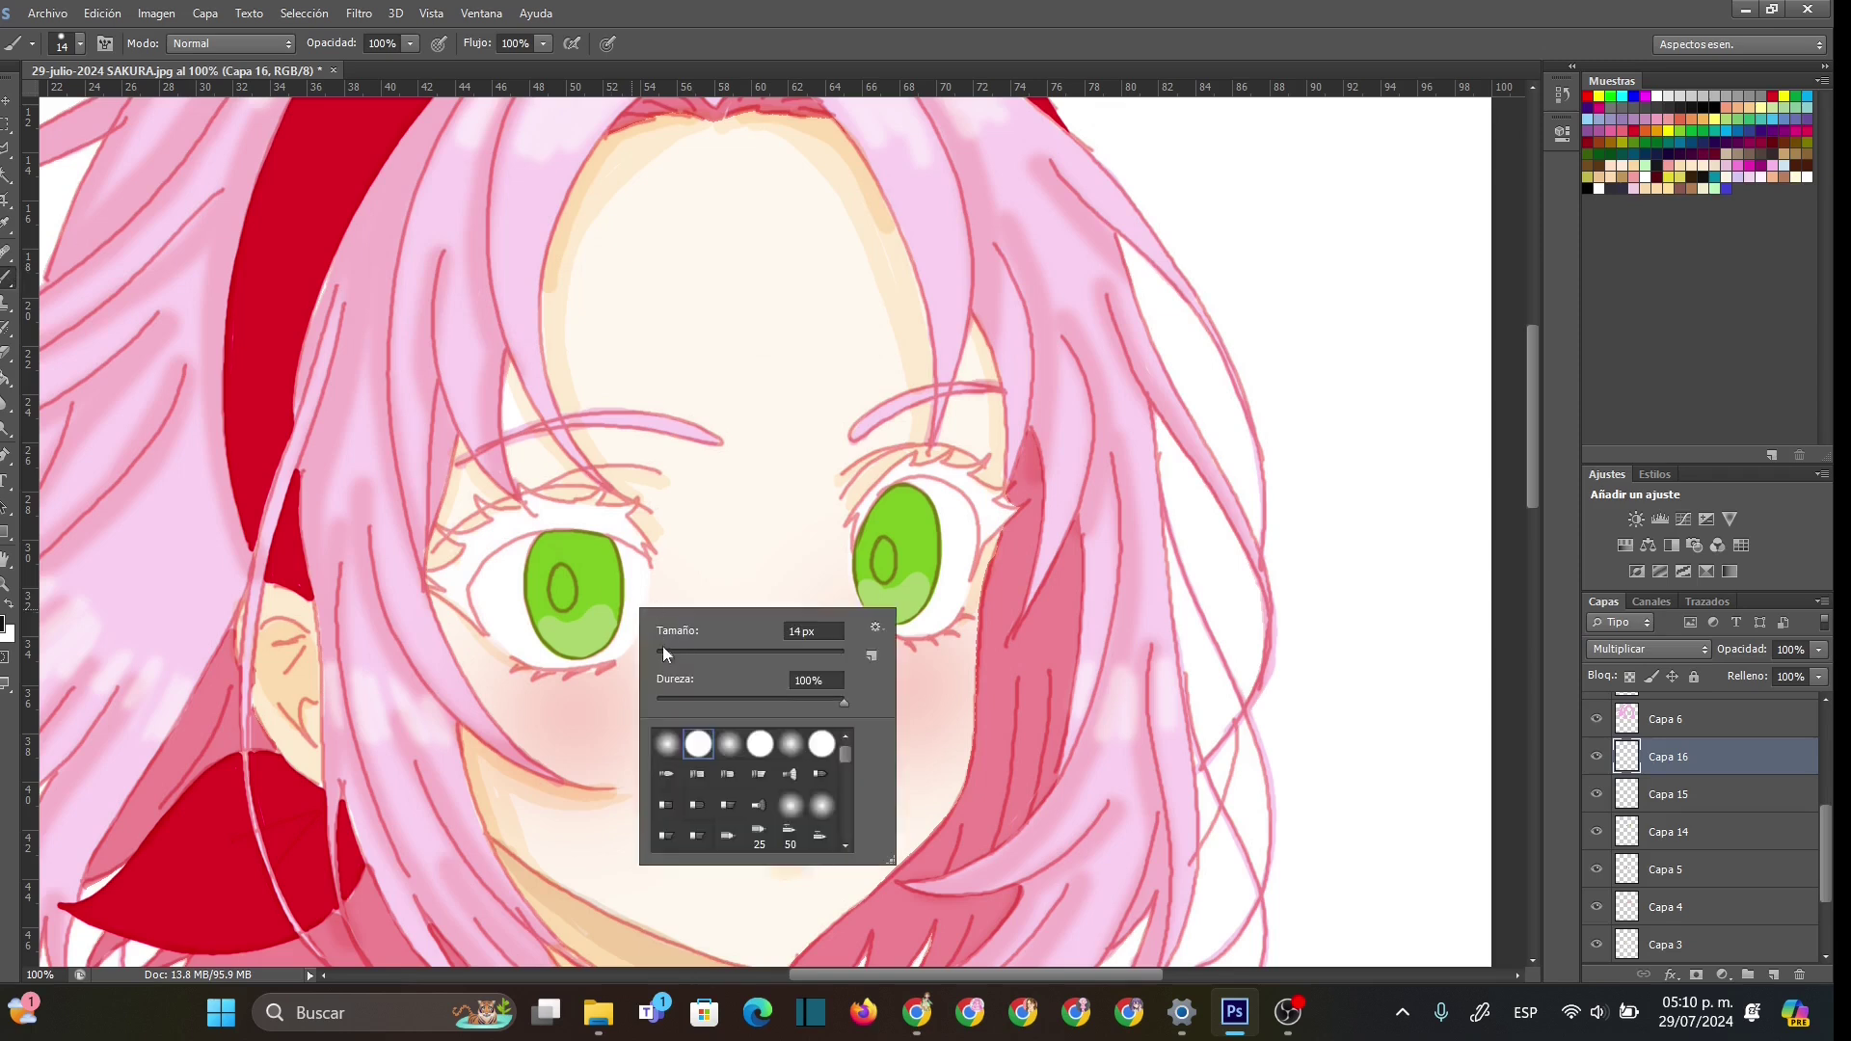
click(561, 571)
mouse_move(561, 570)
mouse_down()
mouse_move(555, 603)
mouse_move(567, 573)
mouse_up()
drag(883, 546, 889, 577)
- Add a new layer above Capa 16, set it to Multiplicar and choose the Naranja amarillento más oscuro swatch
click(1773, 974)
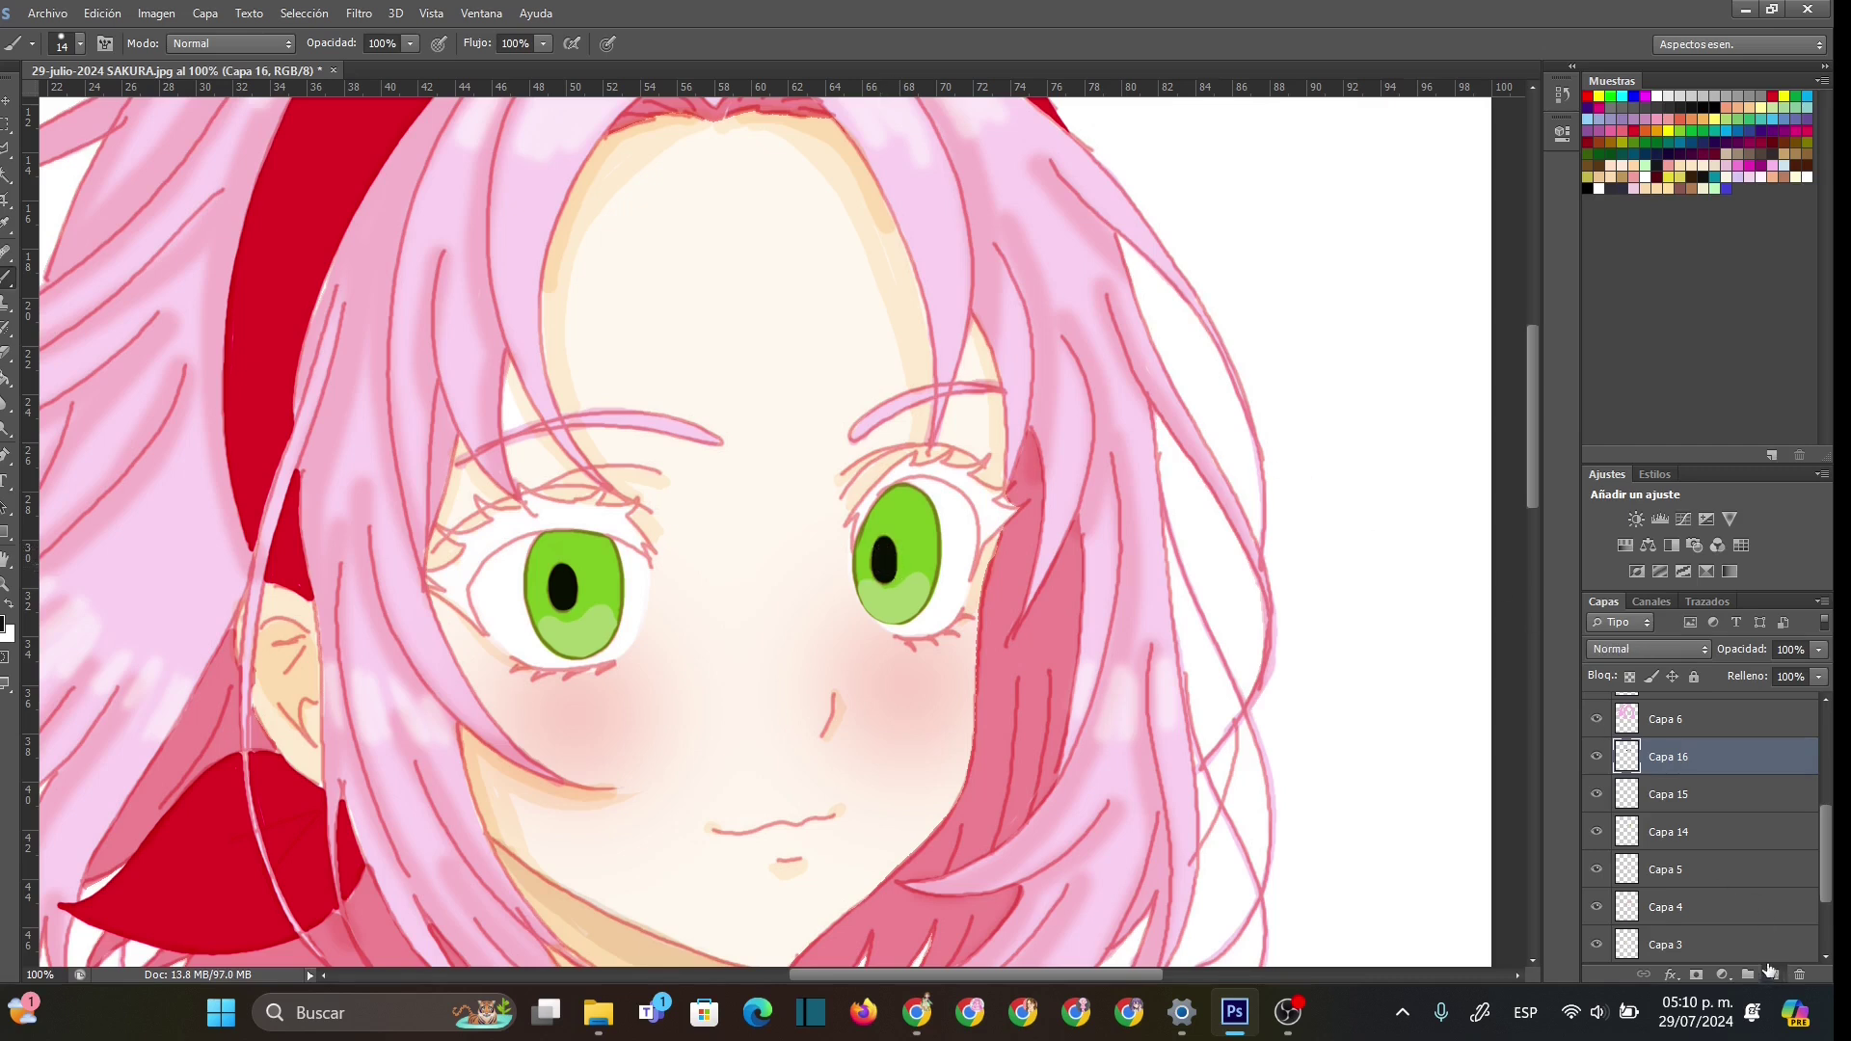
click(1648, 649)
click(1613, 108)
click(1666, 195)
click(852, 245)
double_click(1795, 142)
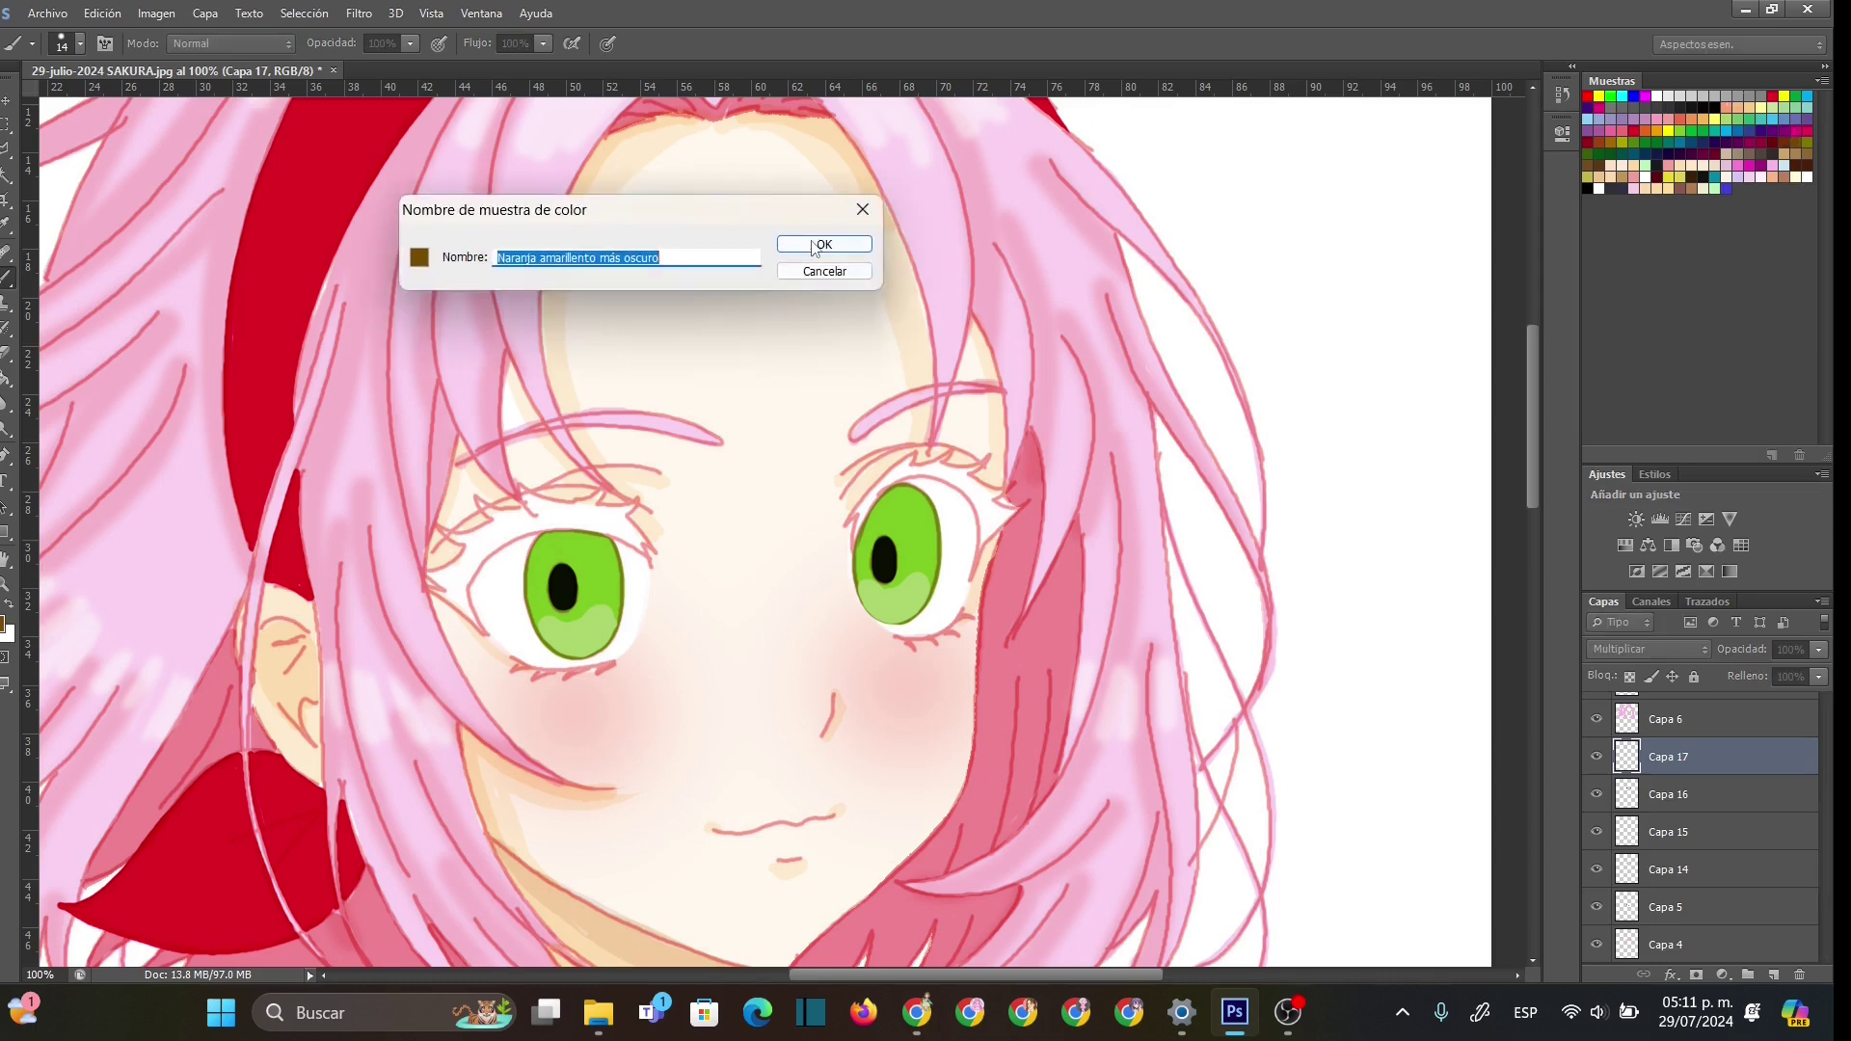
click(812, 245)
- Trace a dark outline around the left iris with a 3 px brush
click(7, 584)
click(702, 691)
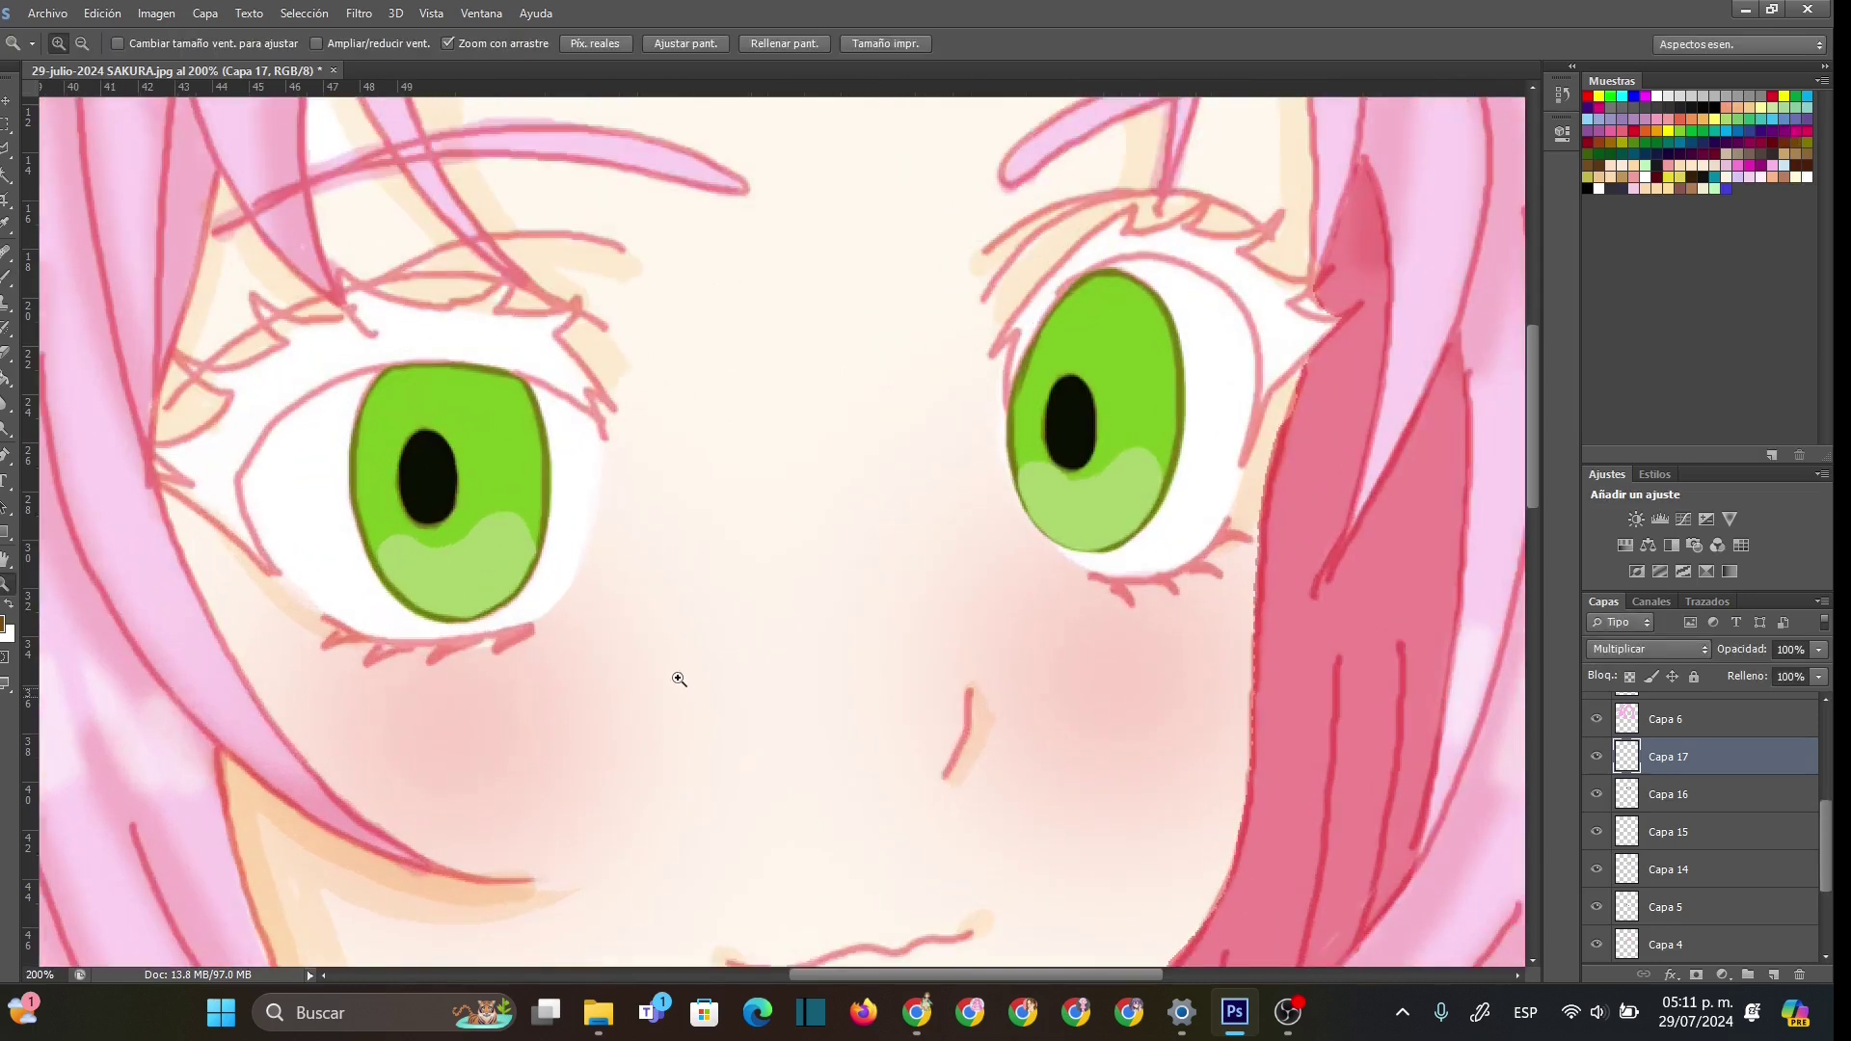
key(b)
right_click(482, 432)
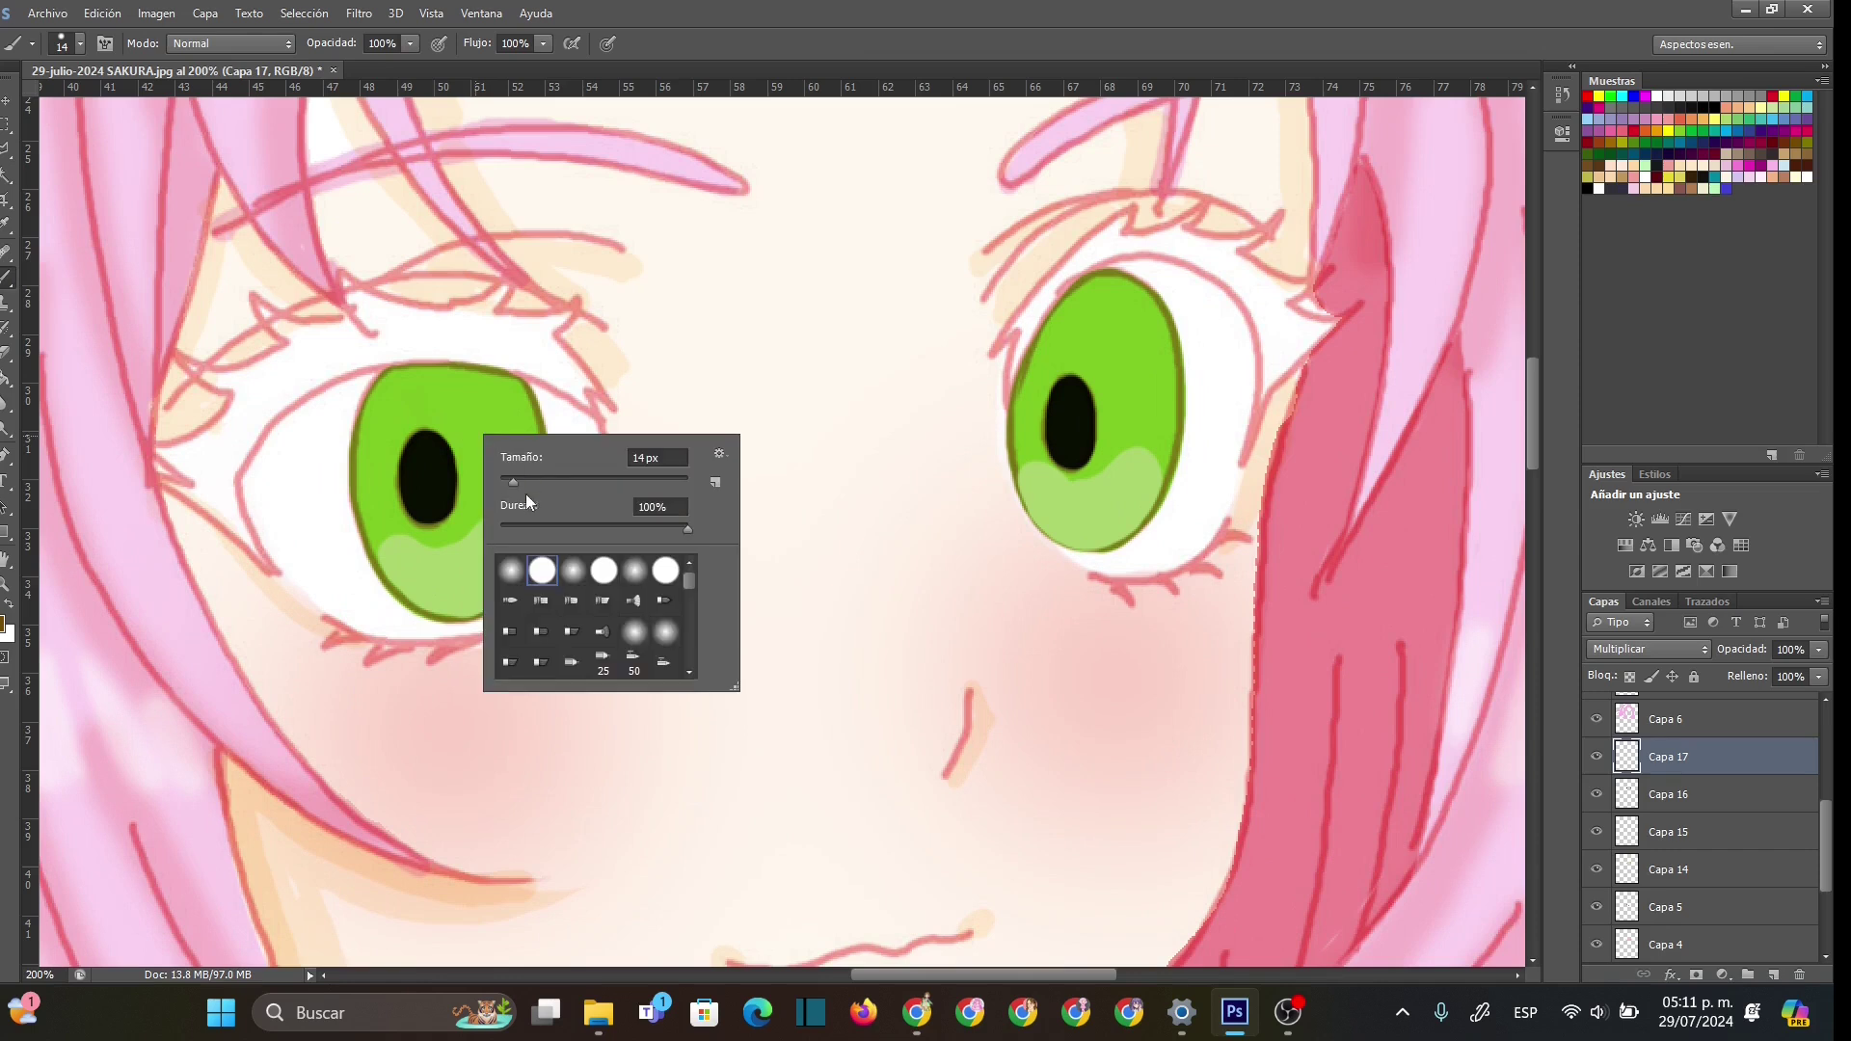
click(503, 480)
click(385, 370)
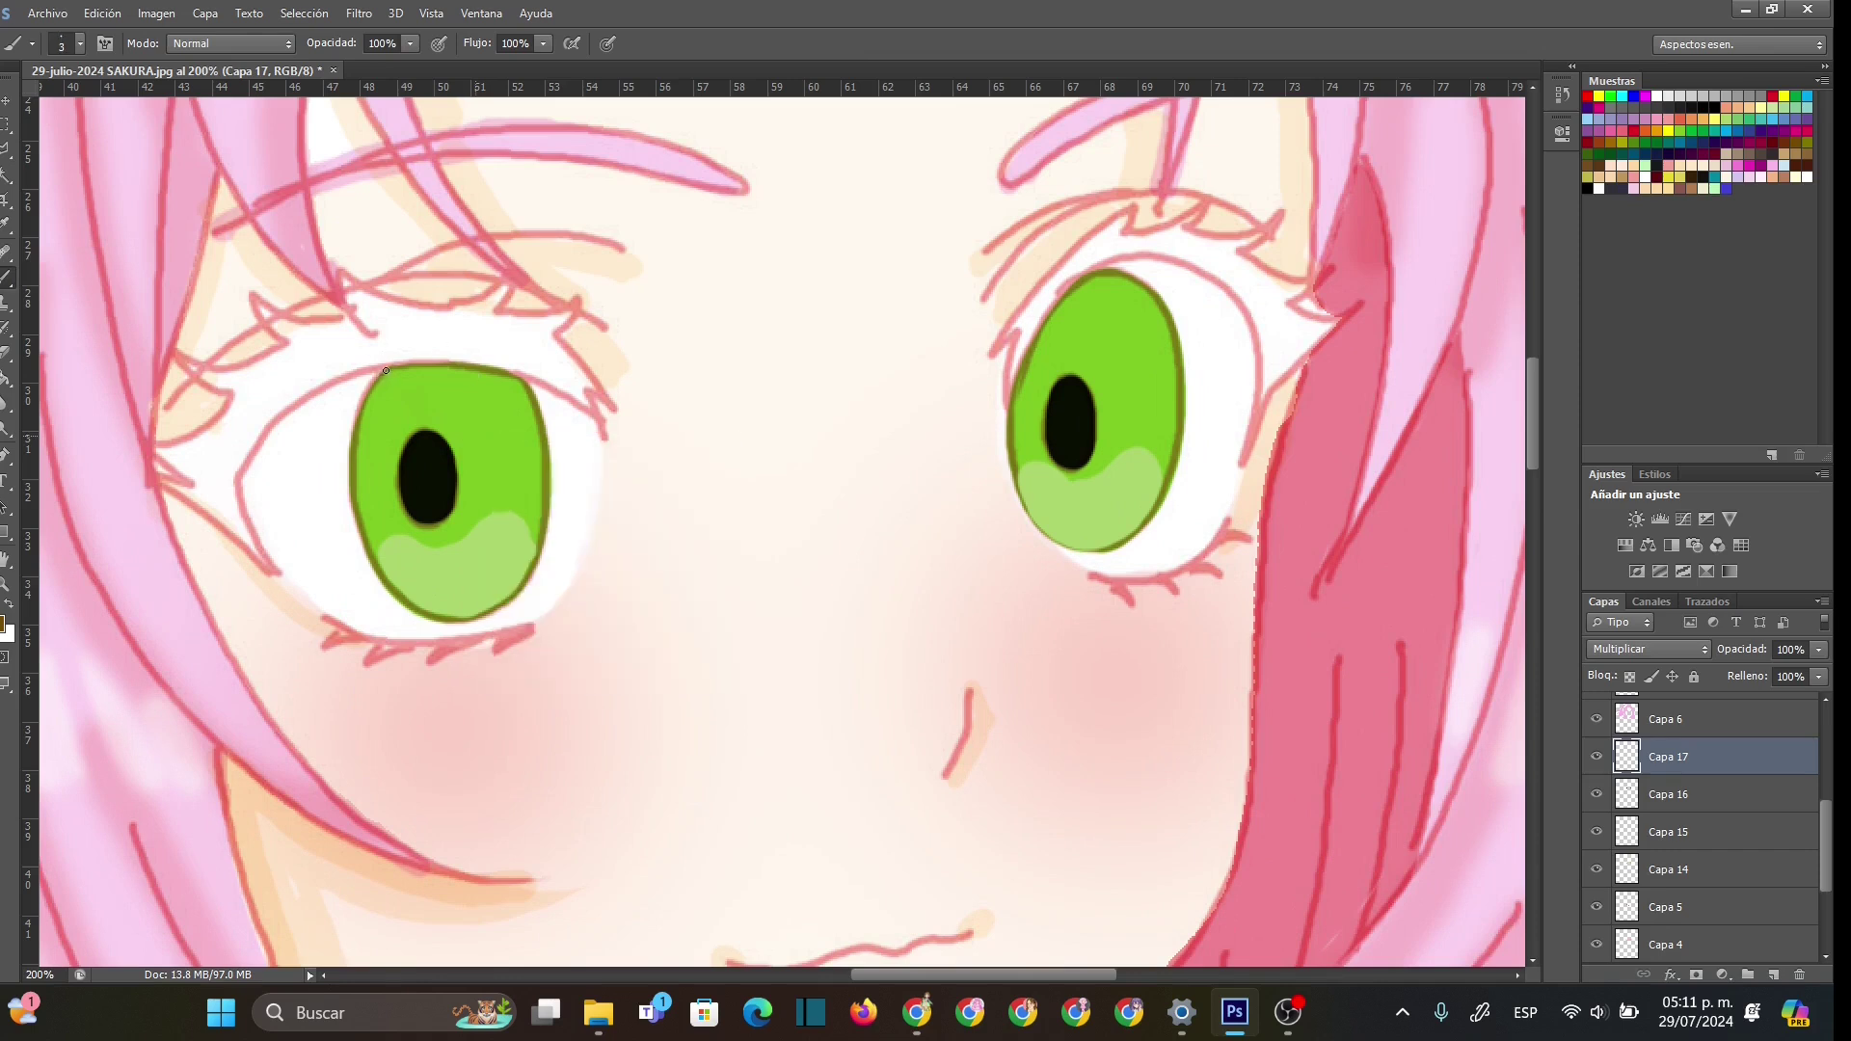
drag(351, 458, 360, 534)
drag(536, 559, 530, 394)
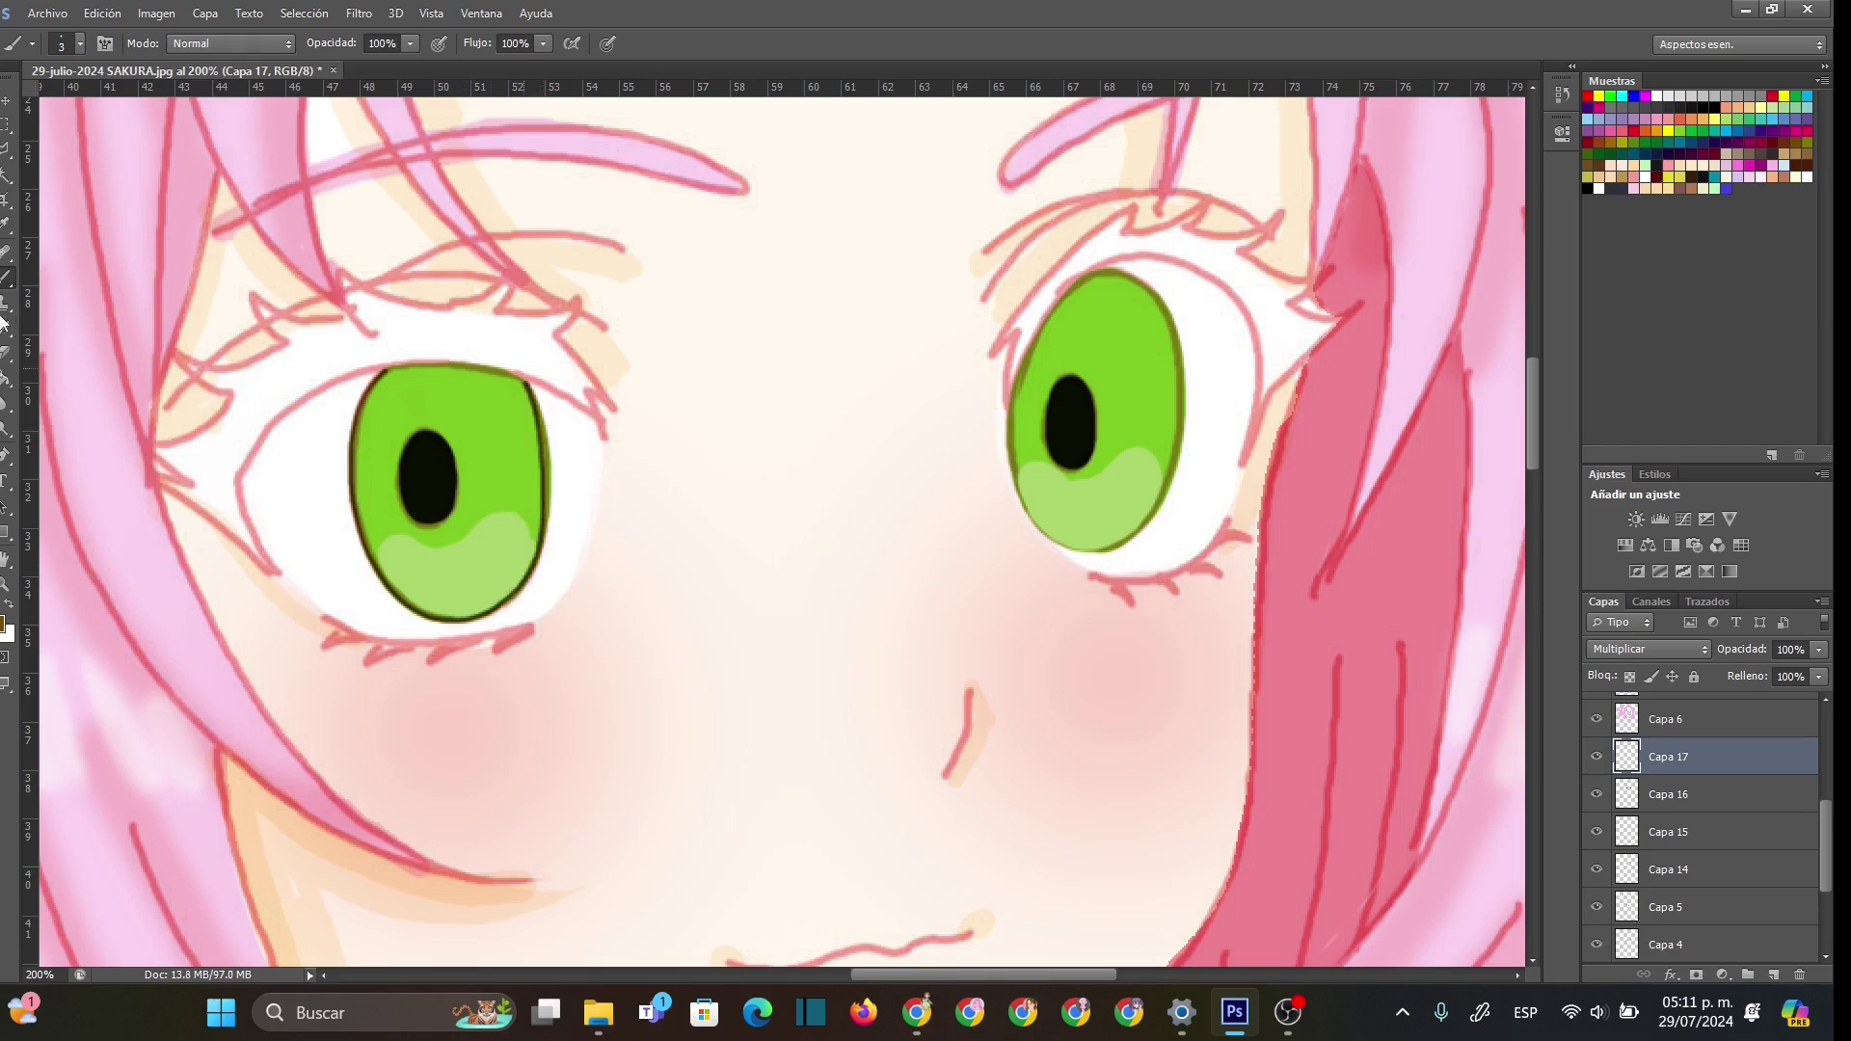
click(6, 353)
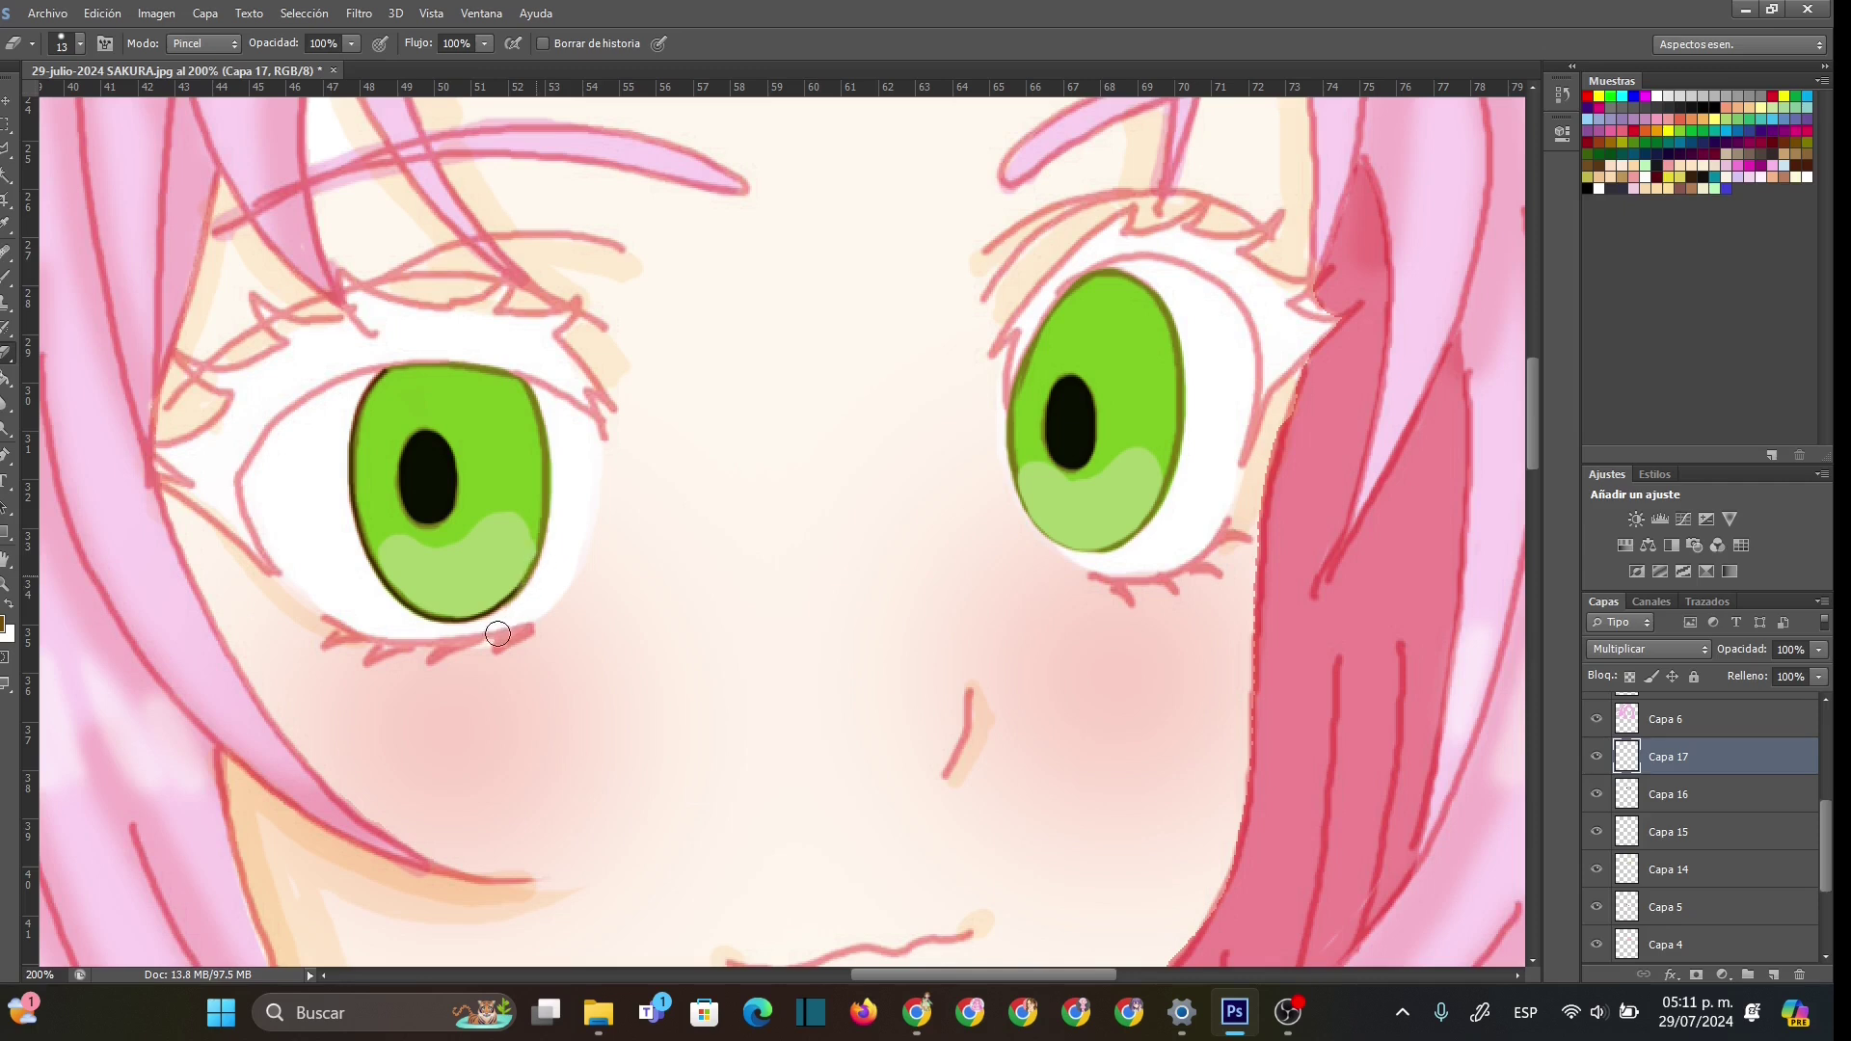
click(6, 280)
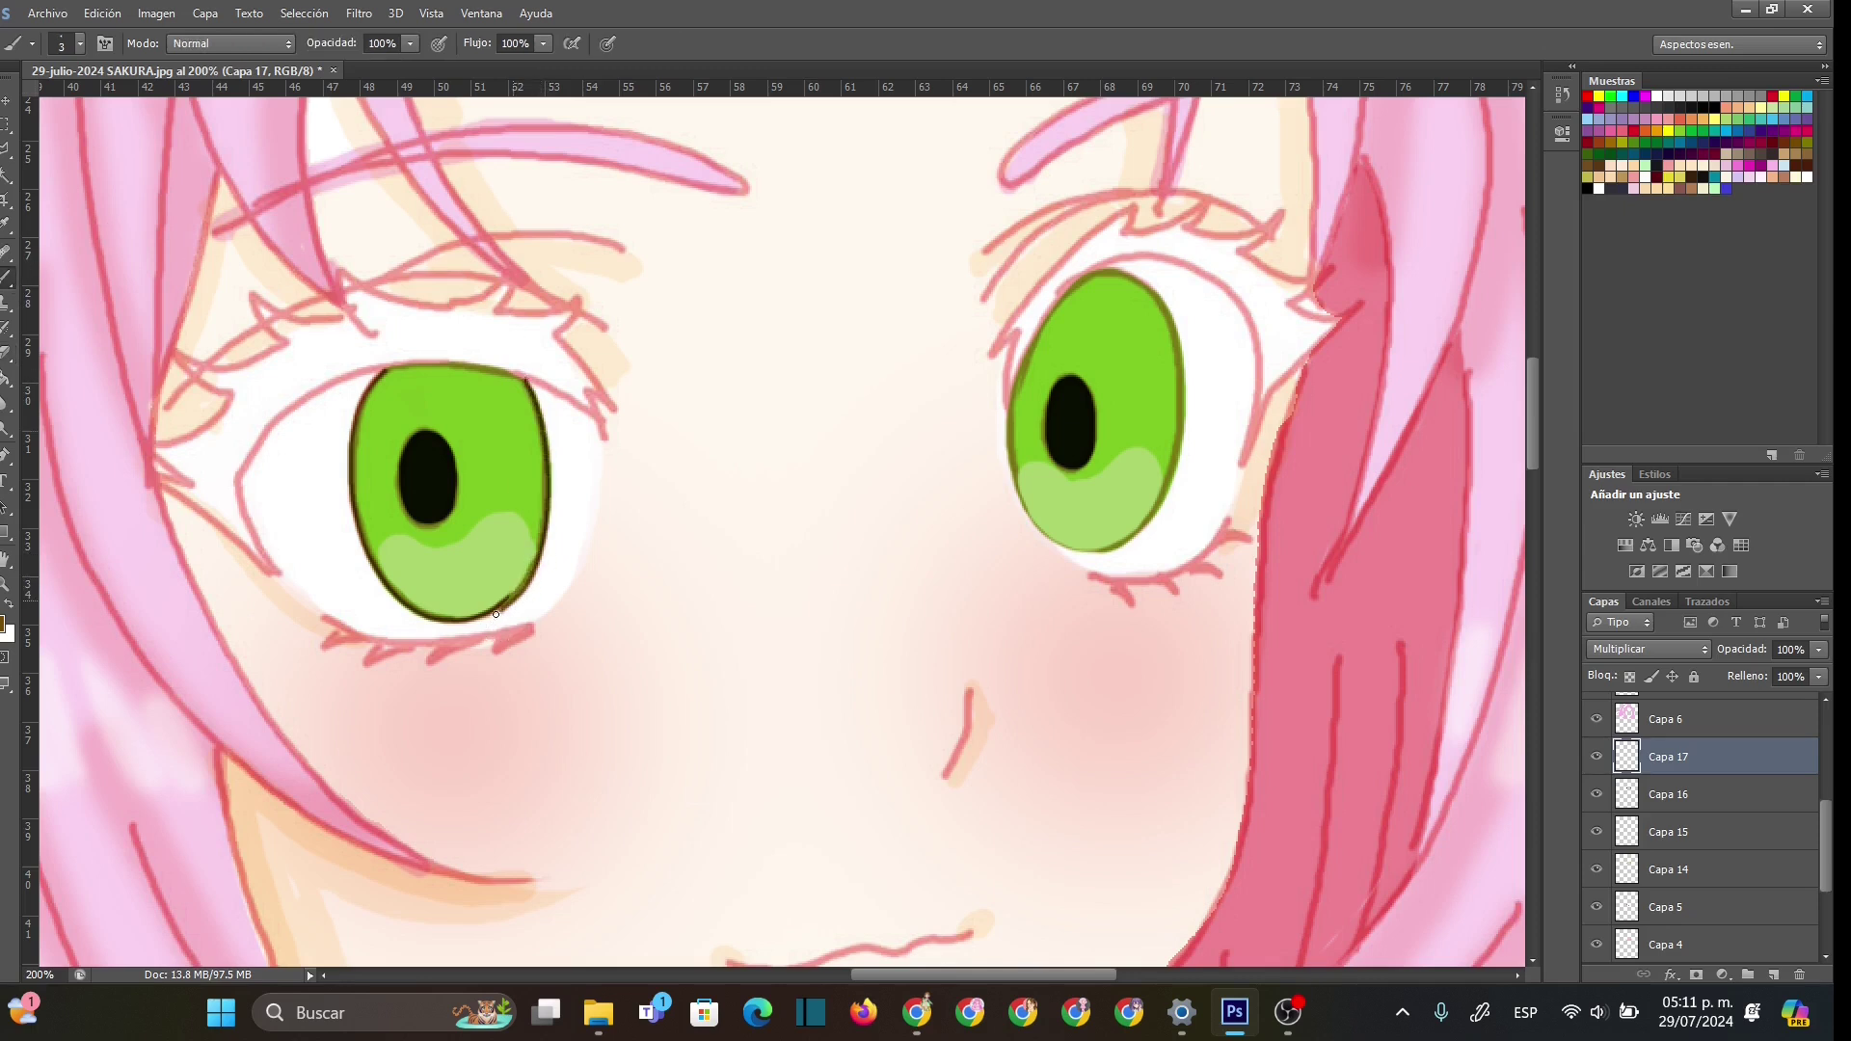
- Erase the dark brown outline just drawn around the left iris
click(5, 354)
right_click(498, 443)
click(550, 493)
drag(359, 405, 400, 531)
- Retrace the left iris outline in dark brown with a 3 px brush, trimming its left edge with the eraser
click(7, 280)
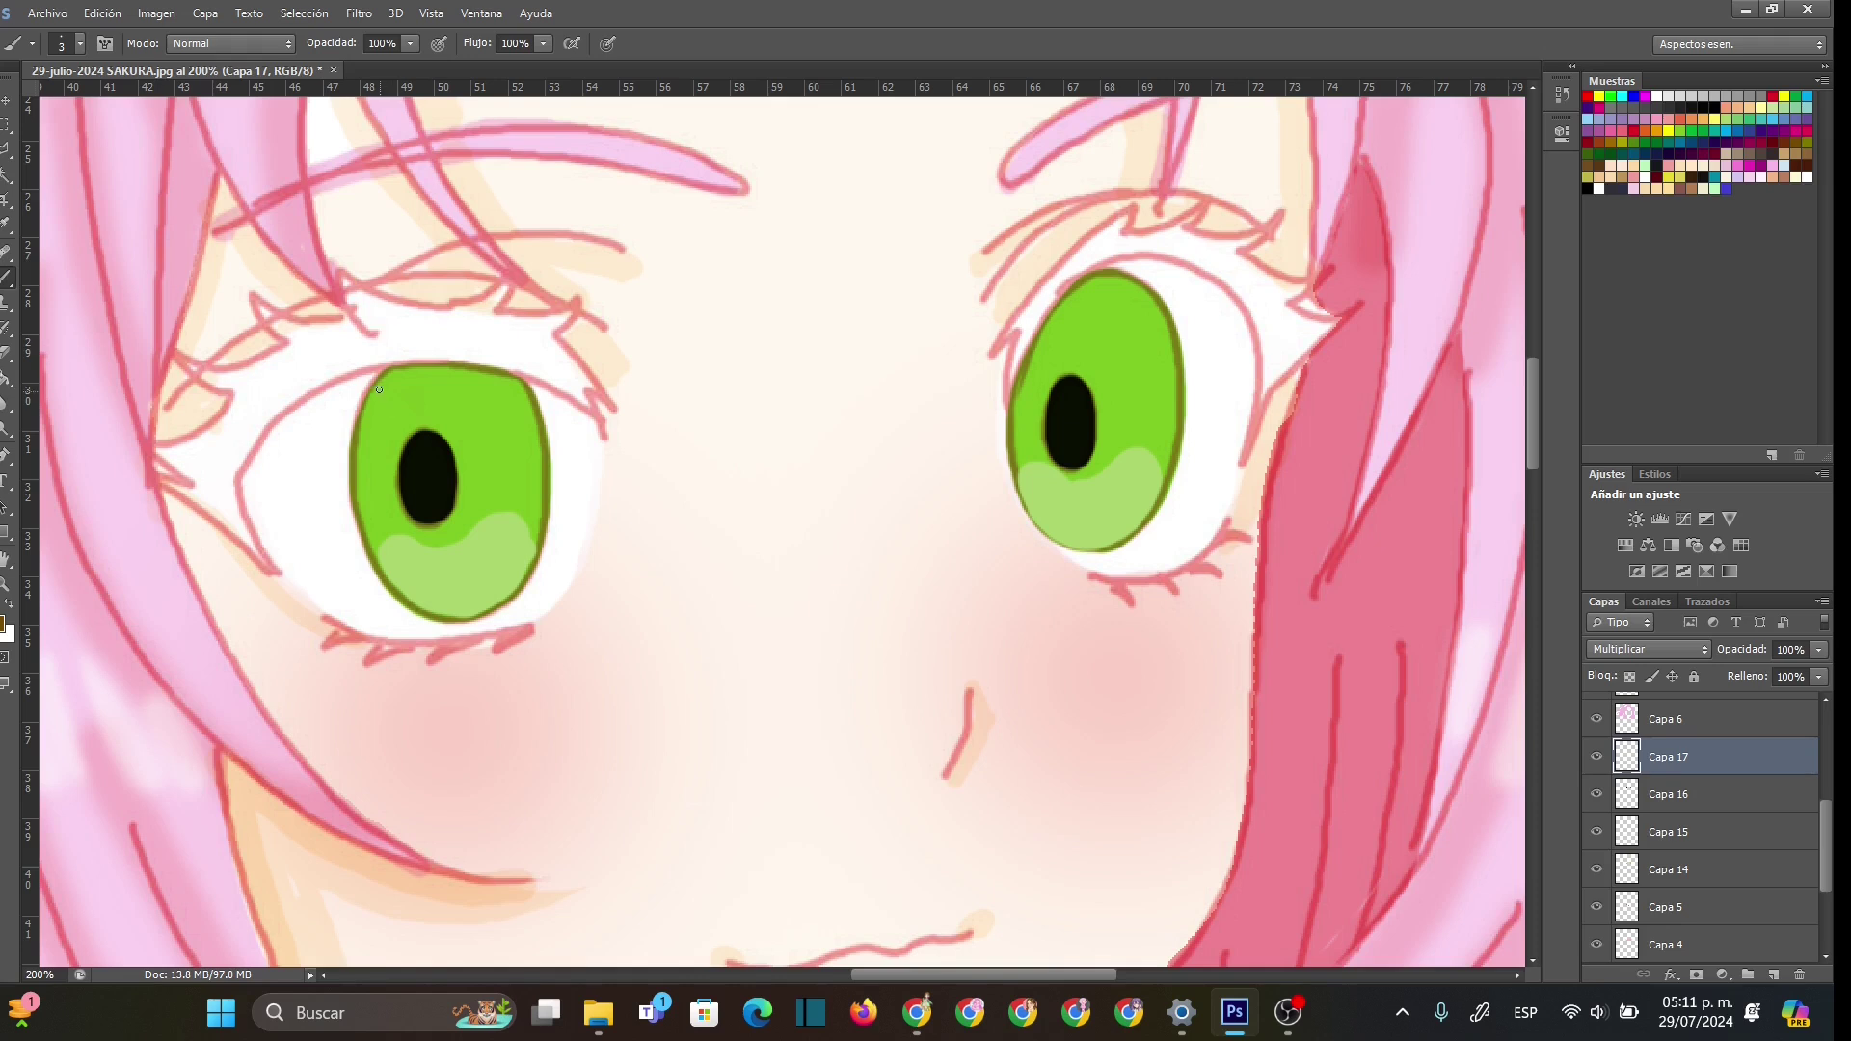
drag(358, 424, 354, 518)
click(5, 351)
drag(401, 343, 373, 586)
click(6, 278)
mouse_move(387, 588)
mouse_down()
mouse_move(423, 616)
mouse_move(512, 599)
mouse_up()
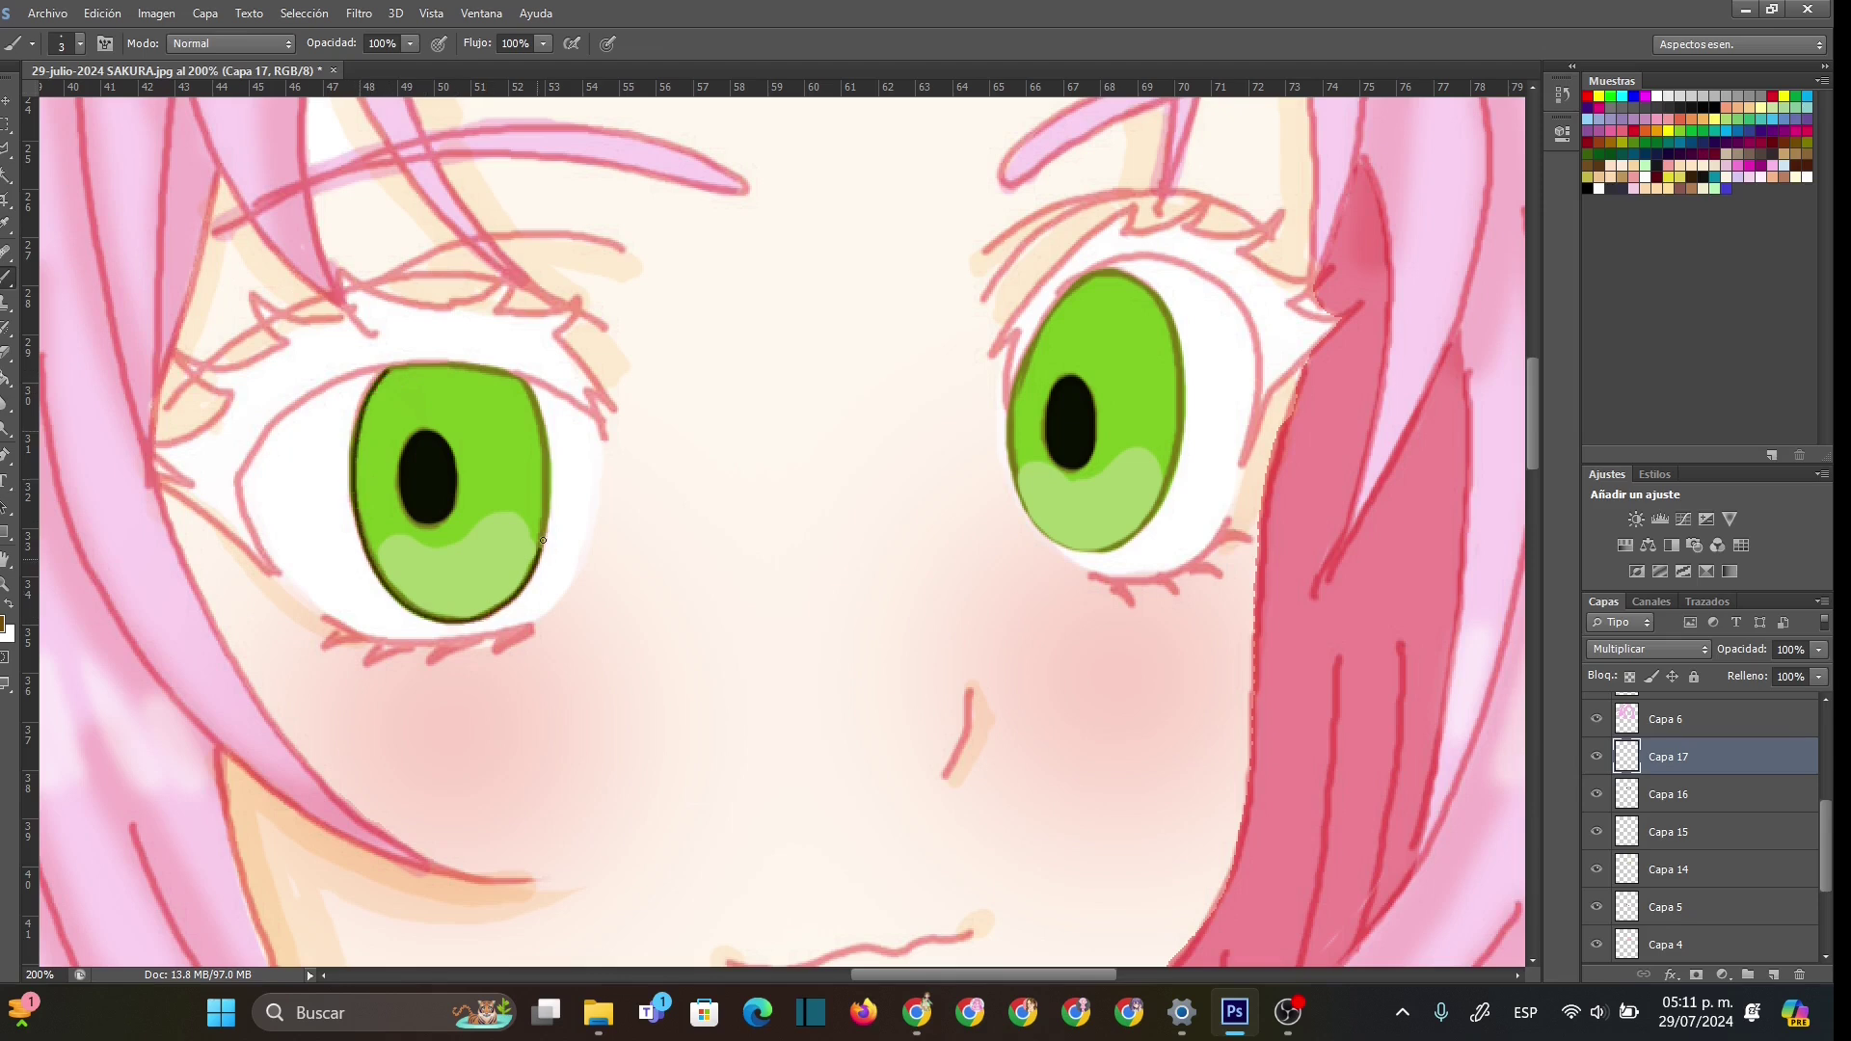
drag(543, 453, 528, 384)
- Trace a dark brown outline around the right iris with the 3 px brush
drag(1052, 316, 1011, 460)
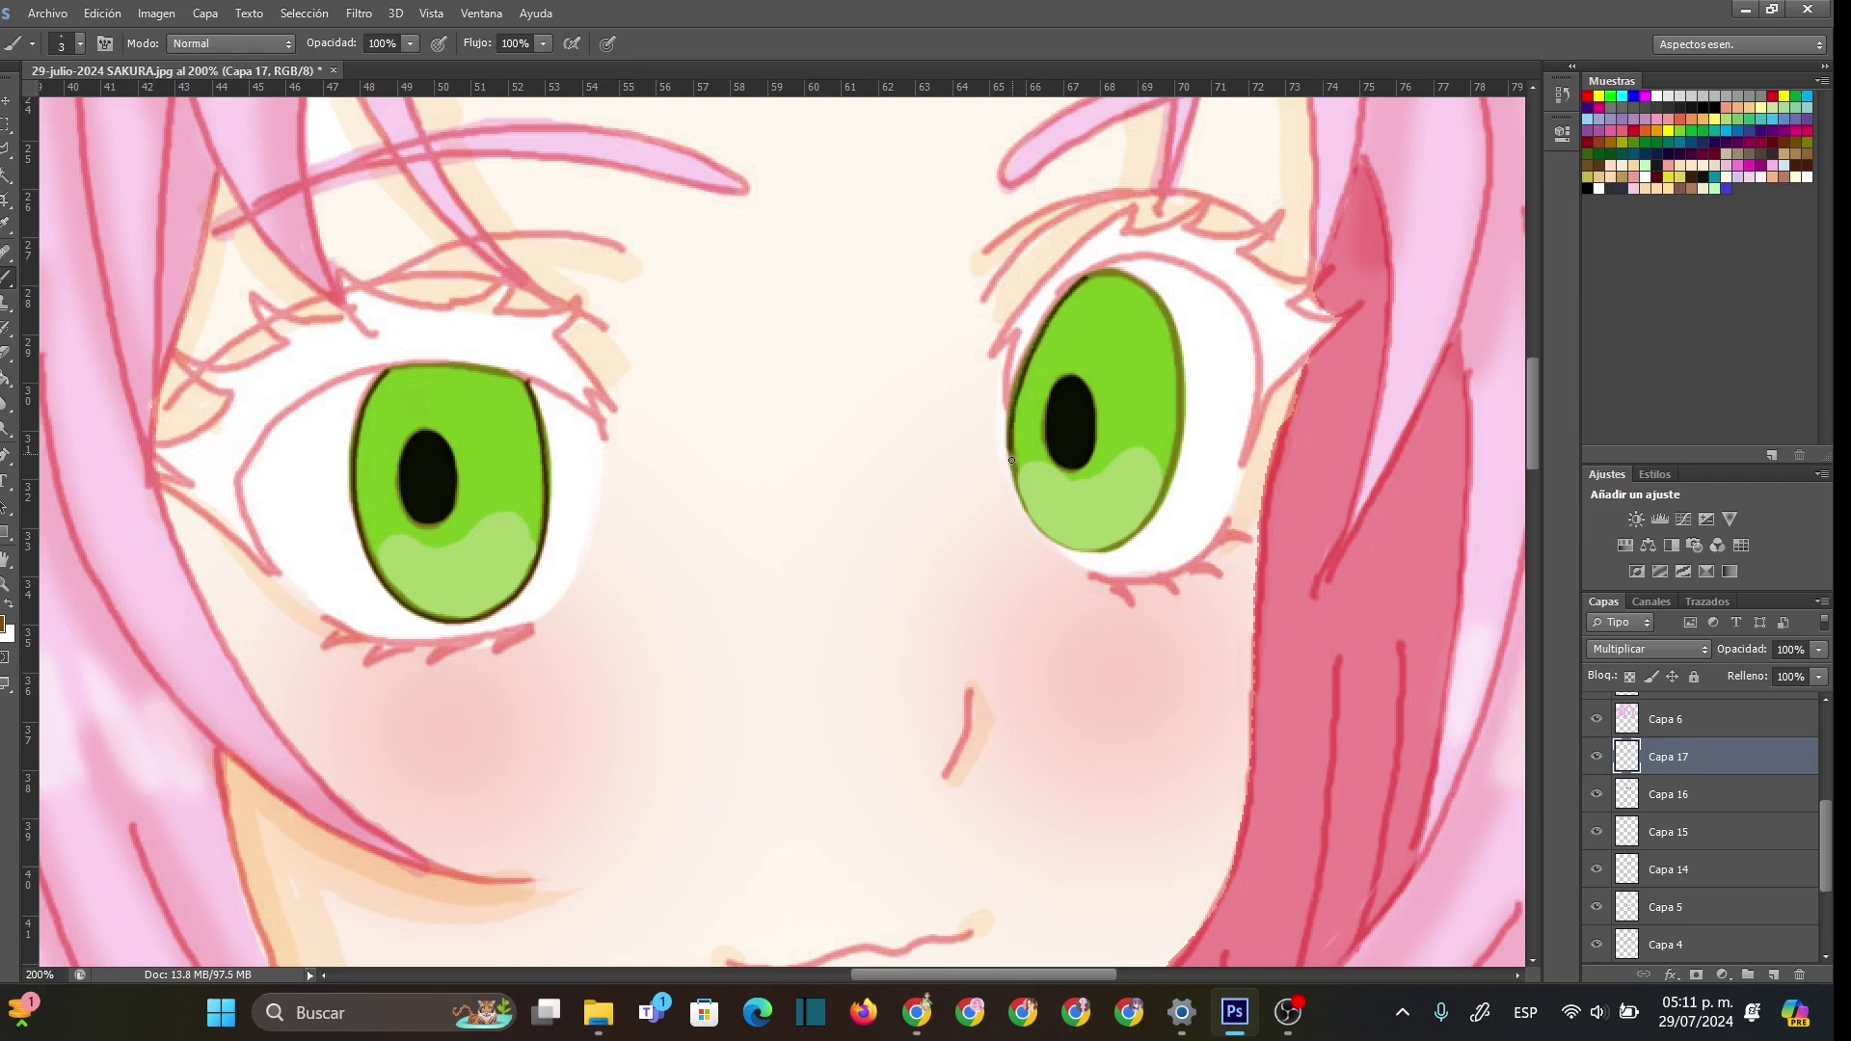
mouse_move(1079, 551)
mouse_down()
mouse_move(1129, 536)
mouse_move(1166, 474)
mouse_move(1172, 329)
mouse_up()
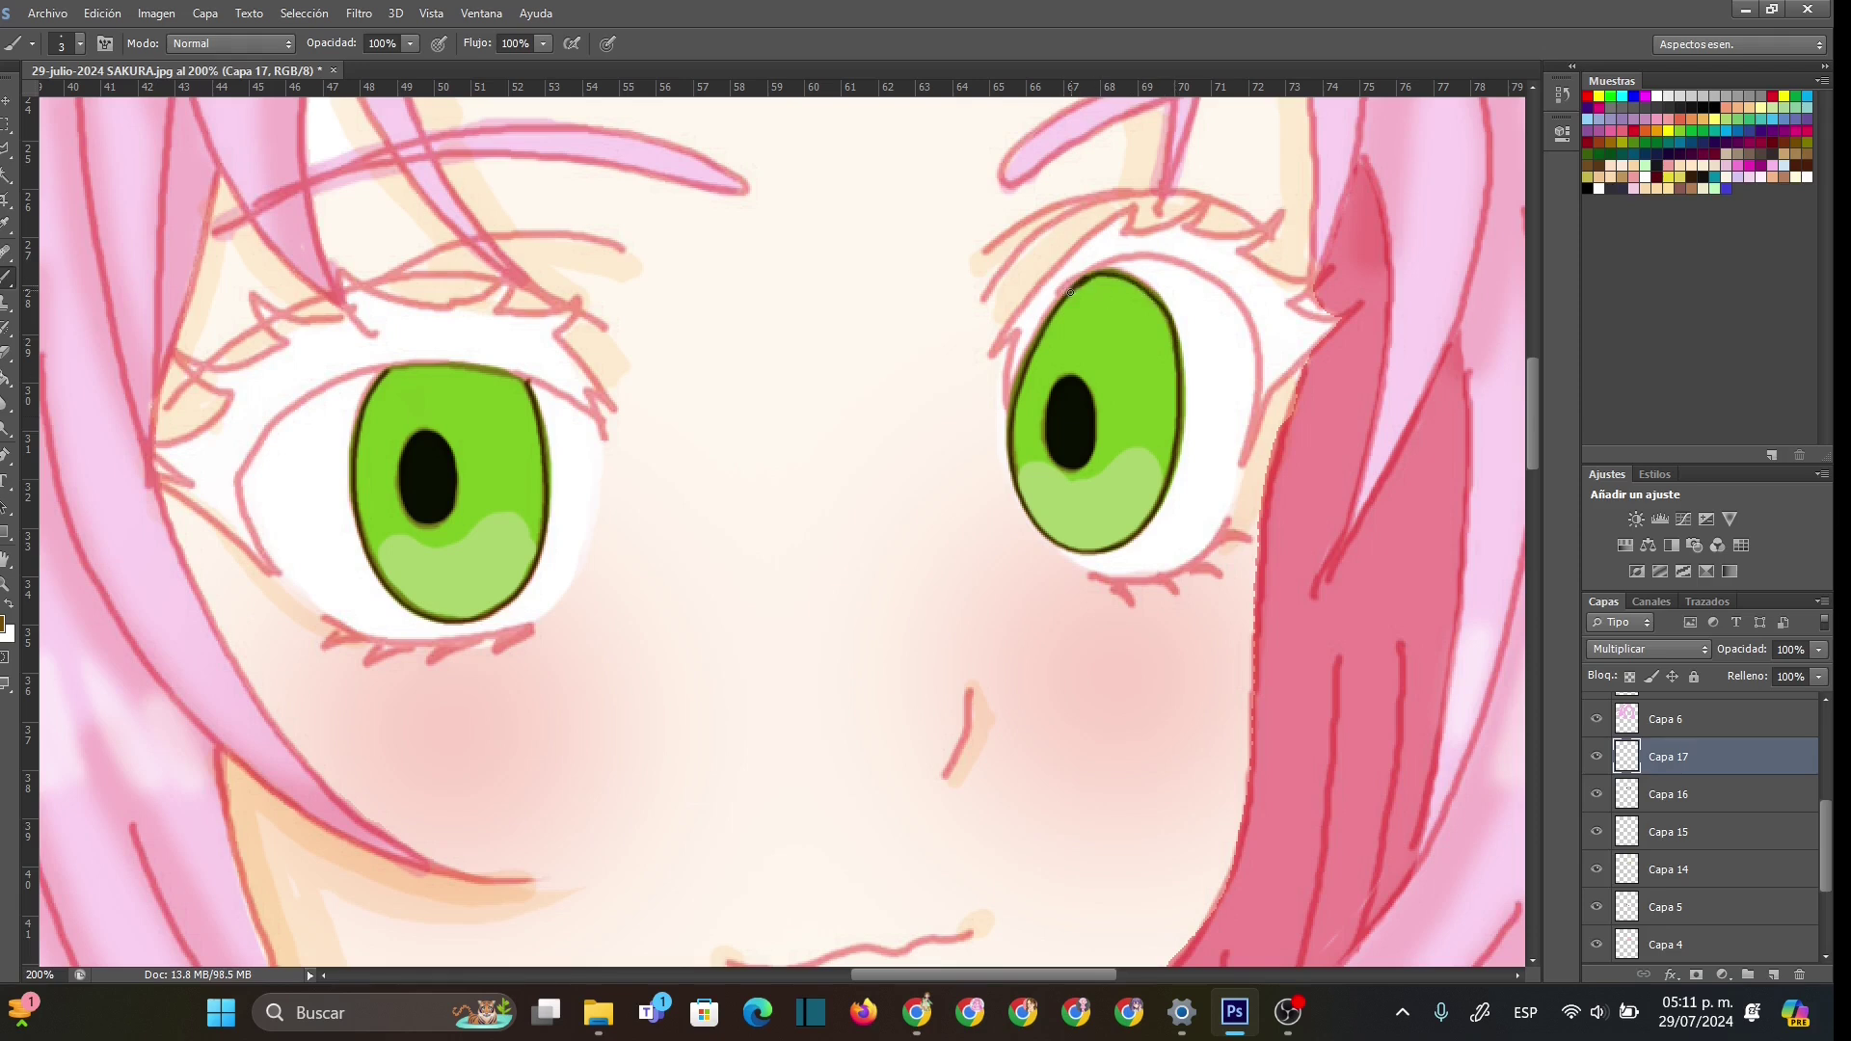
drag(1178, 383, 1172, 485)
- Clean up the right iris outline with the eraser and redraw its upper-left edge with the brush
click(7, 353)
mouse_move(1137, 307)
mouse_down()
mouse_move(1100, 283)
mouse_move(979, 473)
mouse_up()
click(7, 278)
mouse_move(1079, 283)
mouse_down()
mouse_move(1011, 415)
mouse_move(1020, 497)
mouse_move(1069, 546)
mouse_move(1164, 490)
mouse_move(1183, 376)
mouse_move(1162, 298)
mouse_move(1055, 294)
mouse_up()
key(e)
right_click(1061, 270)
drag(1032, 296, 1079, 252)
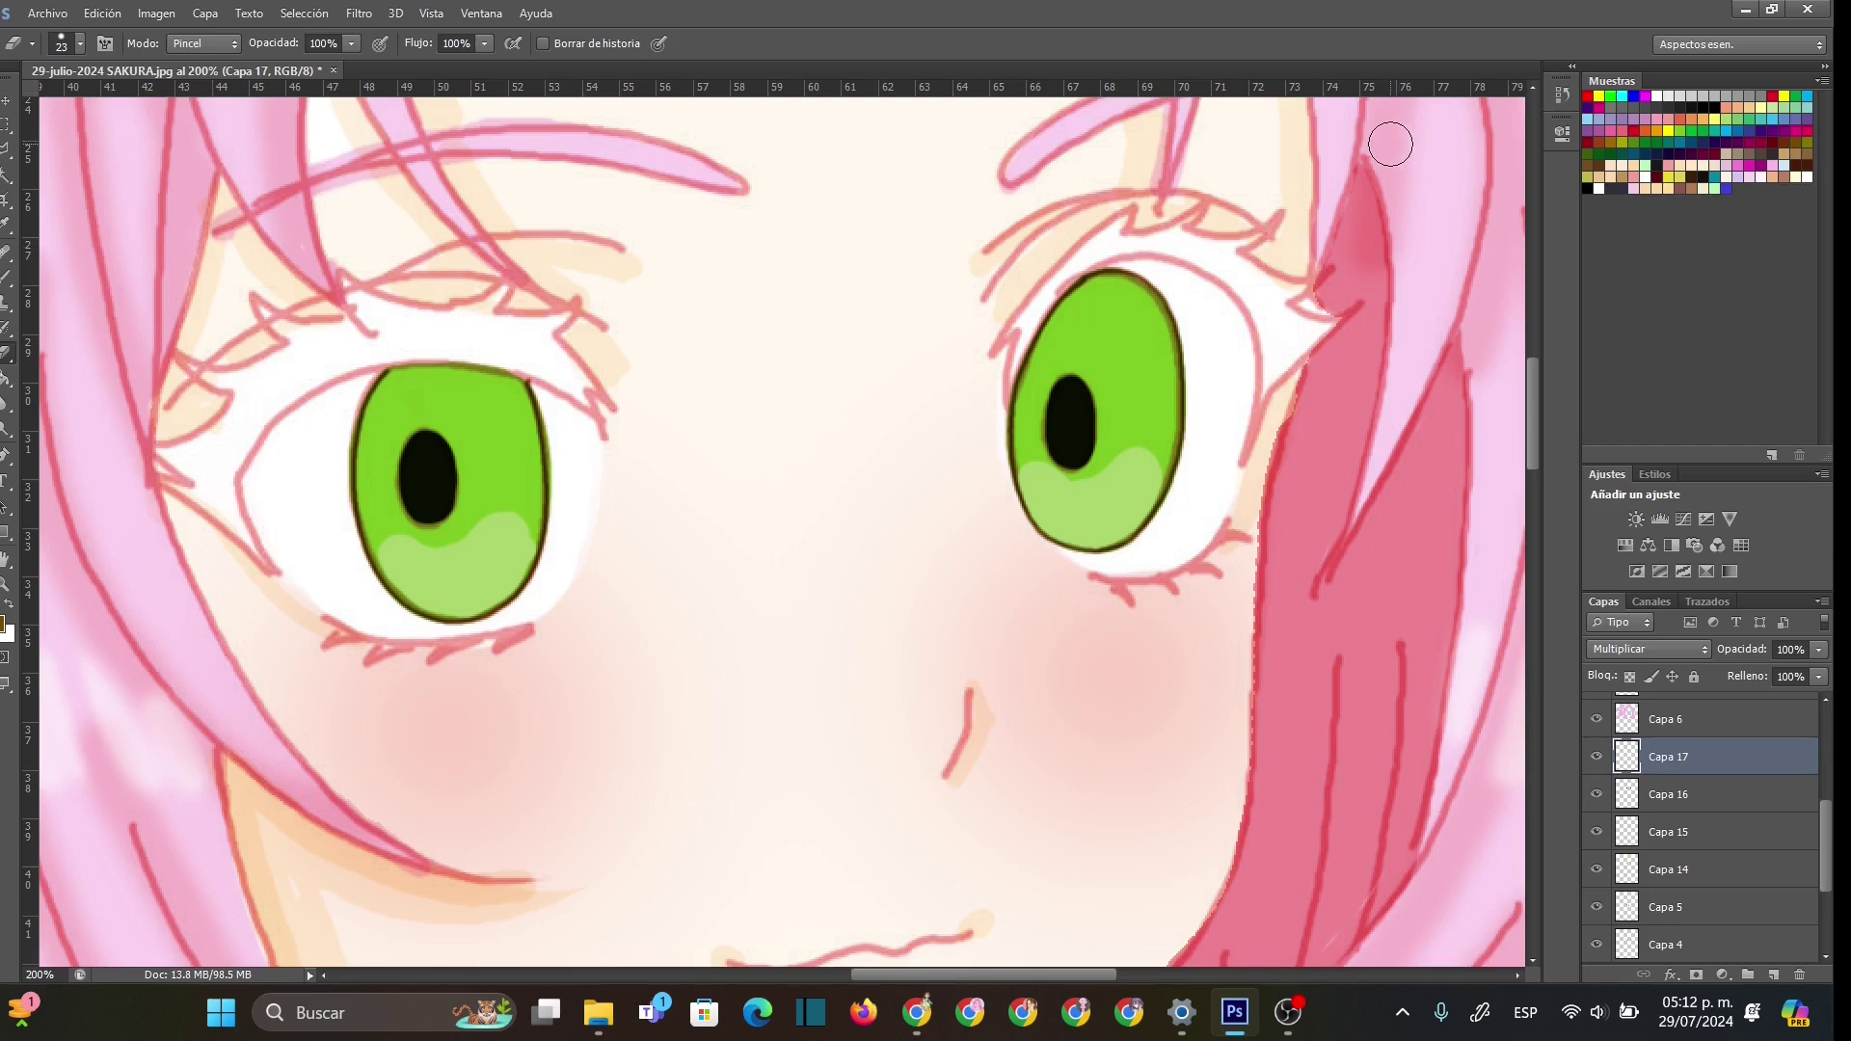
- Add a new layer above Capa 17, set it to Multiplicar and choose a grey swatch as the paint colour
key(z)
right_click(1020, 511)
click(1100, 652)
right_click(923, 514)
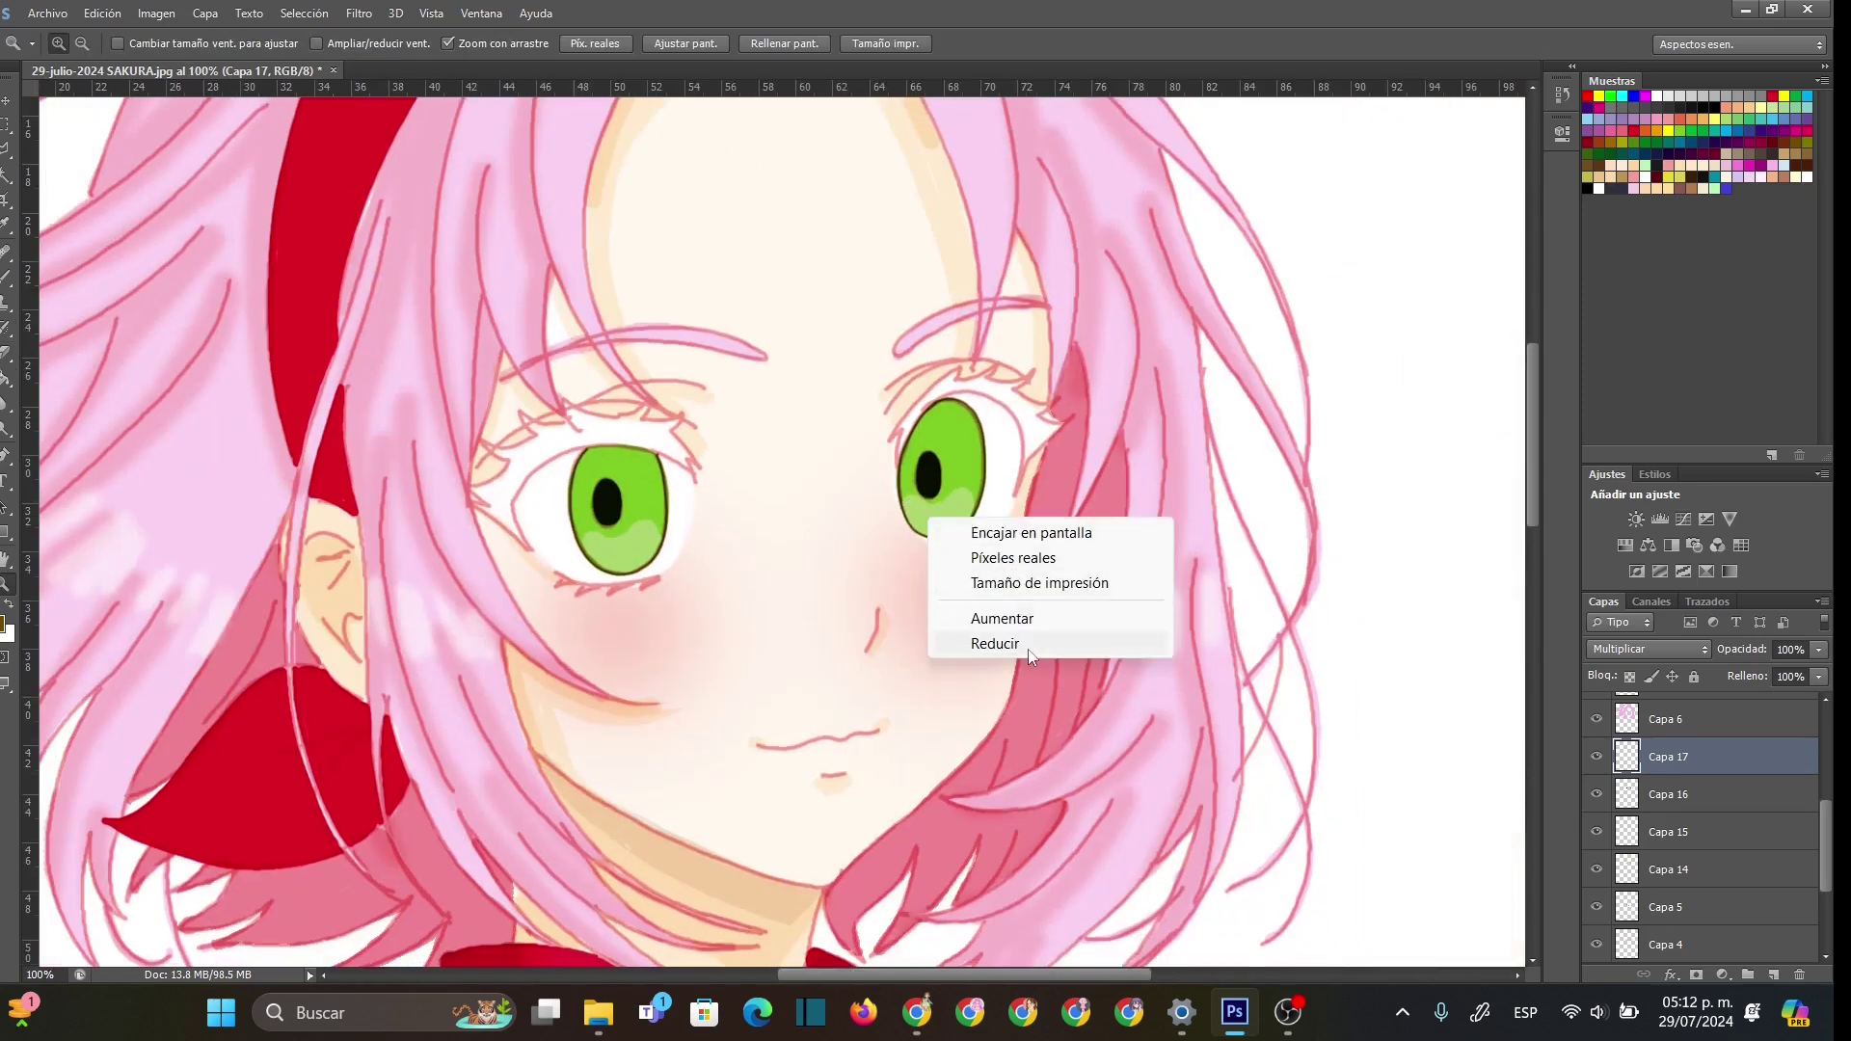
click(976, 644)
click(1772, 974)
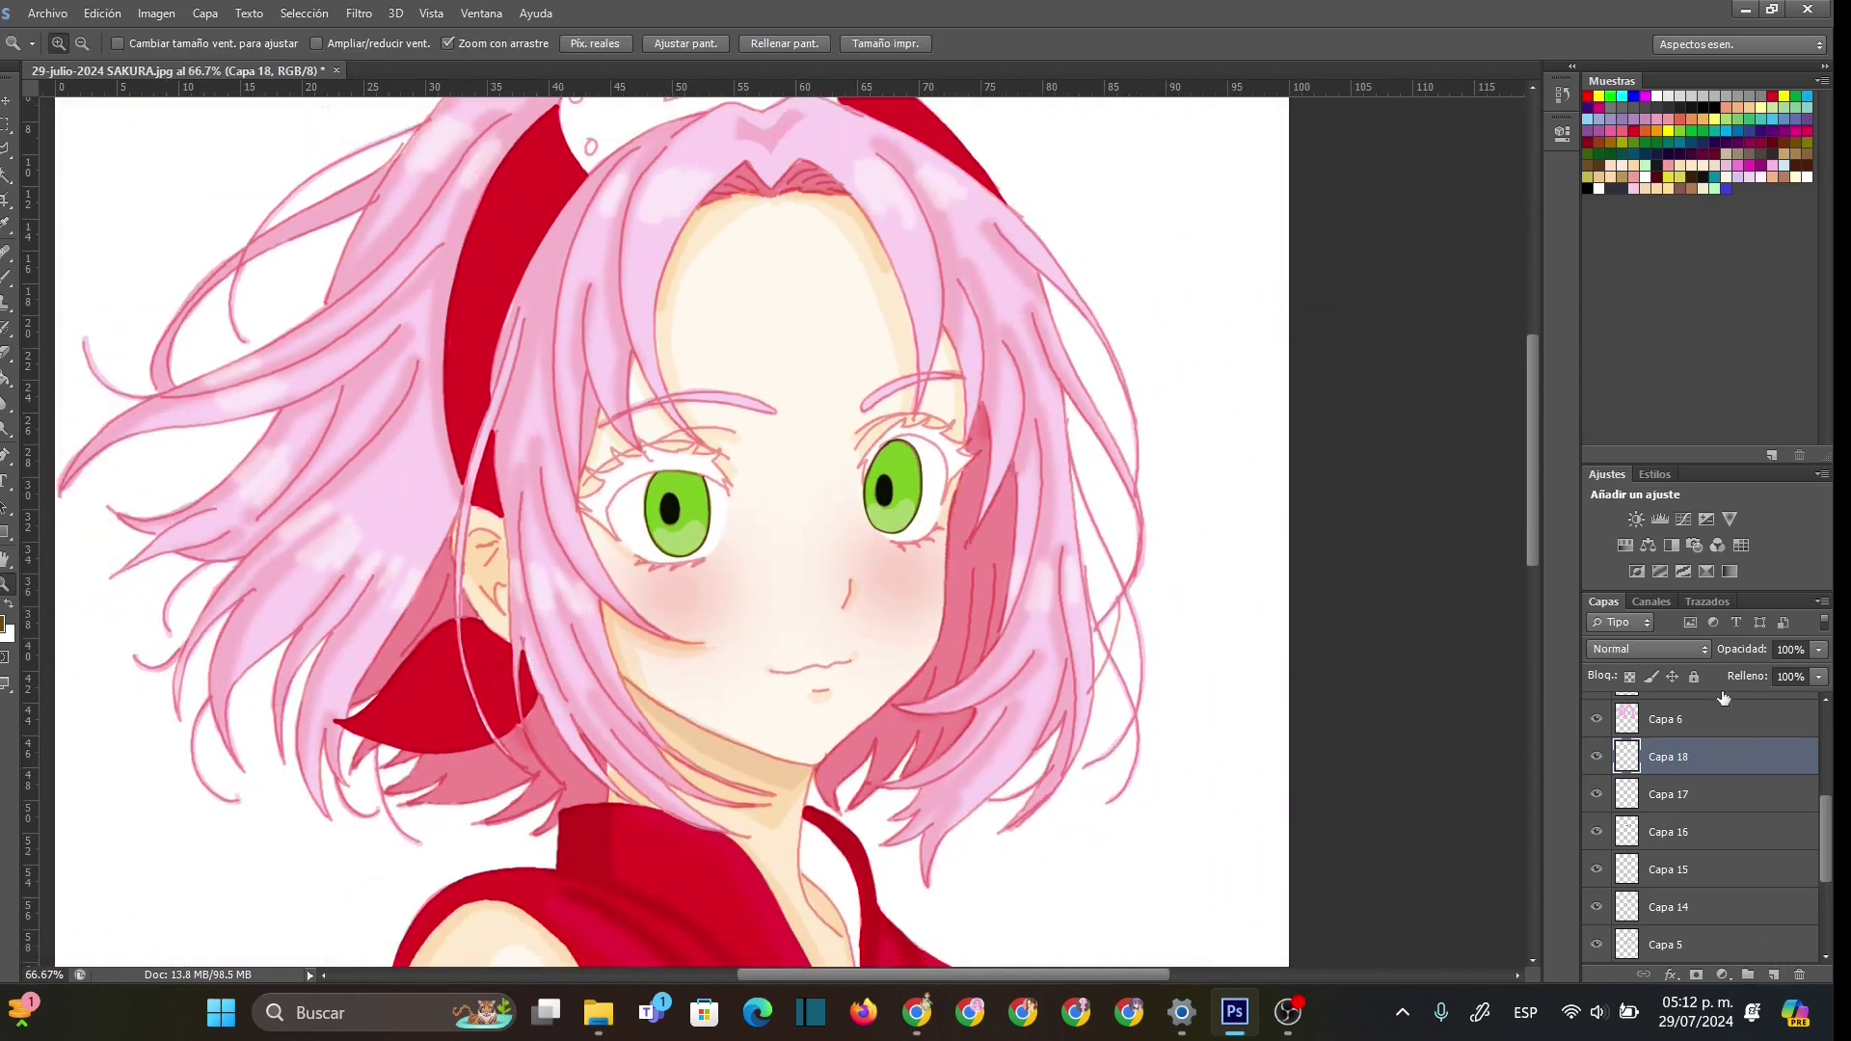
click(1649, 649)
click(1607, 108)
double_click(1712, 96)
click(821, 244)
- Paint soft grey shadows across the upper part of both eyes with a 27 px brush
click(756, 505)
click(756, 505)
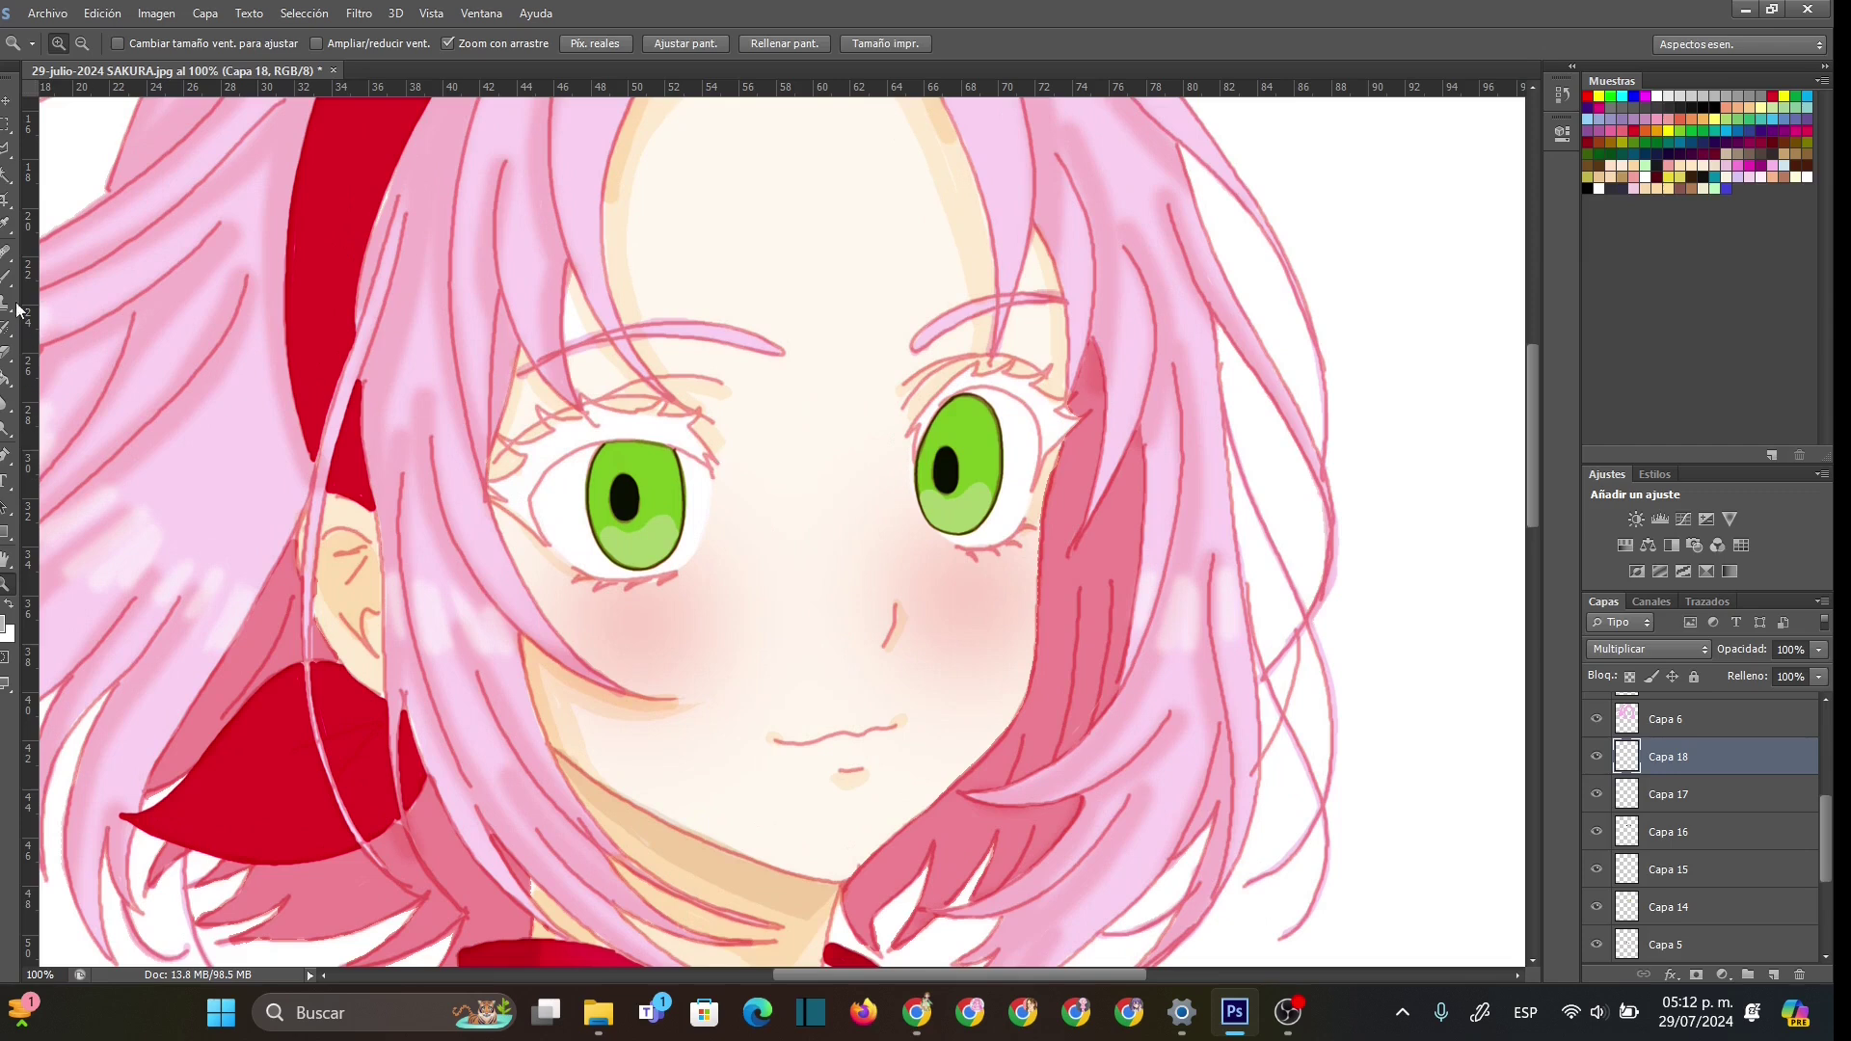
key(b)
right_click(635, 513)
click(674, 642)
mouse_move(541, 515)
mouse_down()
mouse_move(614, 480)
mouse_move(699, 500)
mouse_move(671, 460)
mouse_move(611, 454)
mouse_move(559, 473)
mouse_move(548, 510)
mouse_move(599, 466)
mouse_move(540, 515)
mouse_move(628, 476)
mouse_move(694, 490)
mouse_move(603, 474)
mouse_move(673, 470)
mouse_move(603, 457)
mouse_move(658, 455)
mouse_move(701, 499)
mouse_move(701, 479)
mouse_move(701, 501)
mouse_move(592, 488)
mouse_move(544, 517)
mouse_move(703, 487)
mouse_up()
drag(544, 518, 600, 510)
mouse_move(916, 463)
mouse_down()
mouse_move(1012, 451)
mouse_move(1030, 468)
mouse_move(966, 397)
mouse_move(984, 398)
mouse_move(1003, 427)
mouse_move(951, 448)
mouse_move(1013, 434)
mouse_move(953, 448)
mouse_move(1020, 477)
mouse_move(1026, 416)
mouse_move(954, 411)
mouse_up()
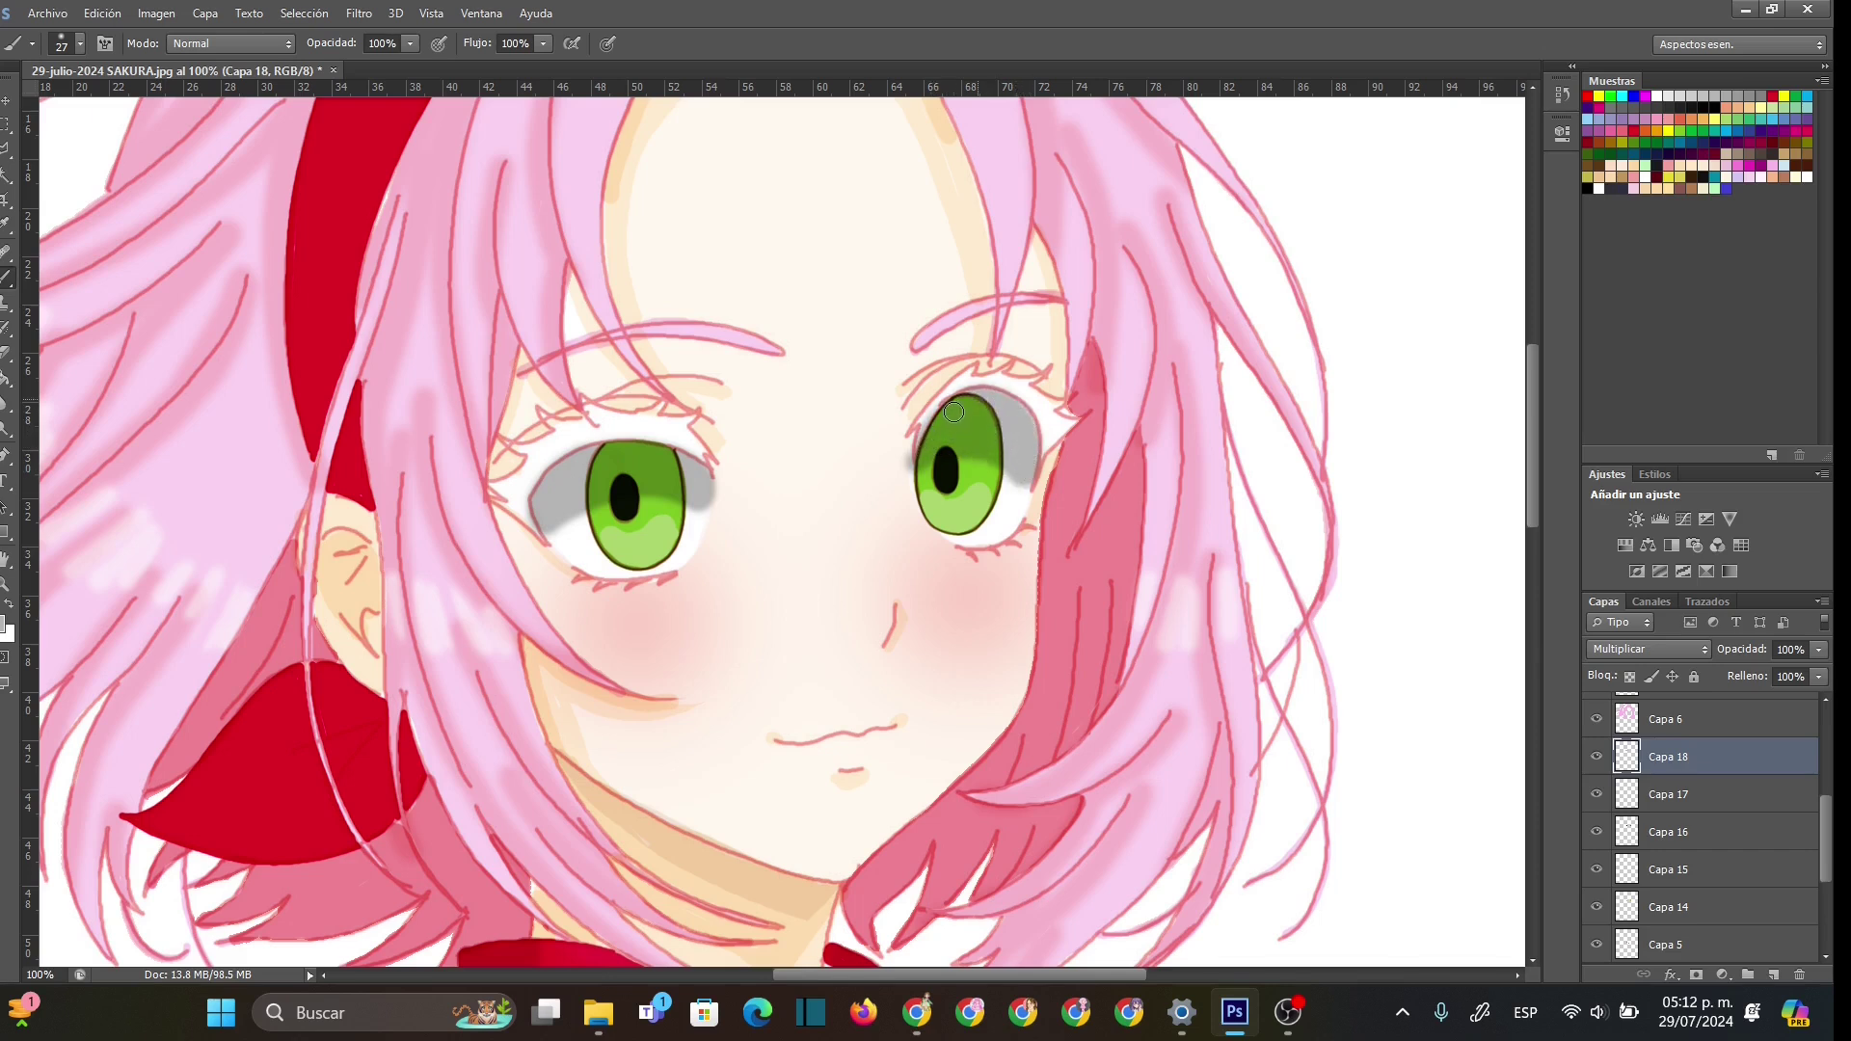
- Erase the grey overflow around the eyes with a 23 px eraser and reduce the shadow layer's opacity to 51%
click(7, 354)
drag(899, 471, 937, 390)
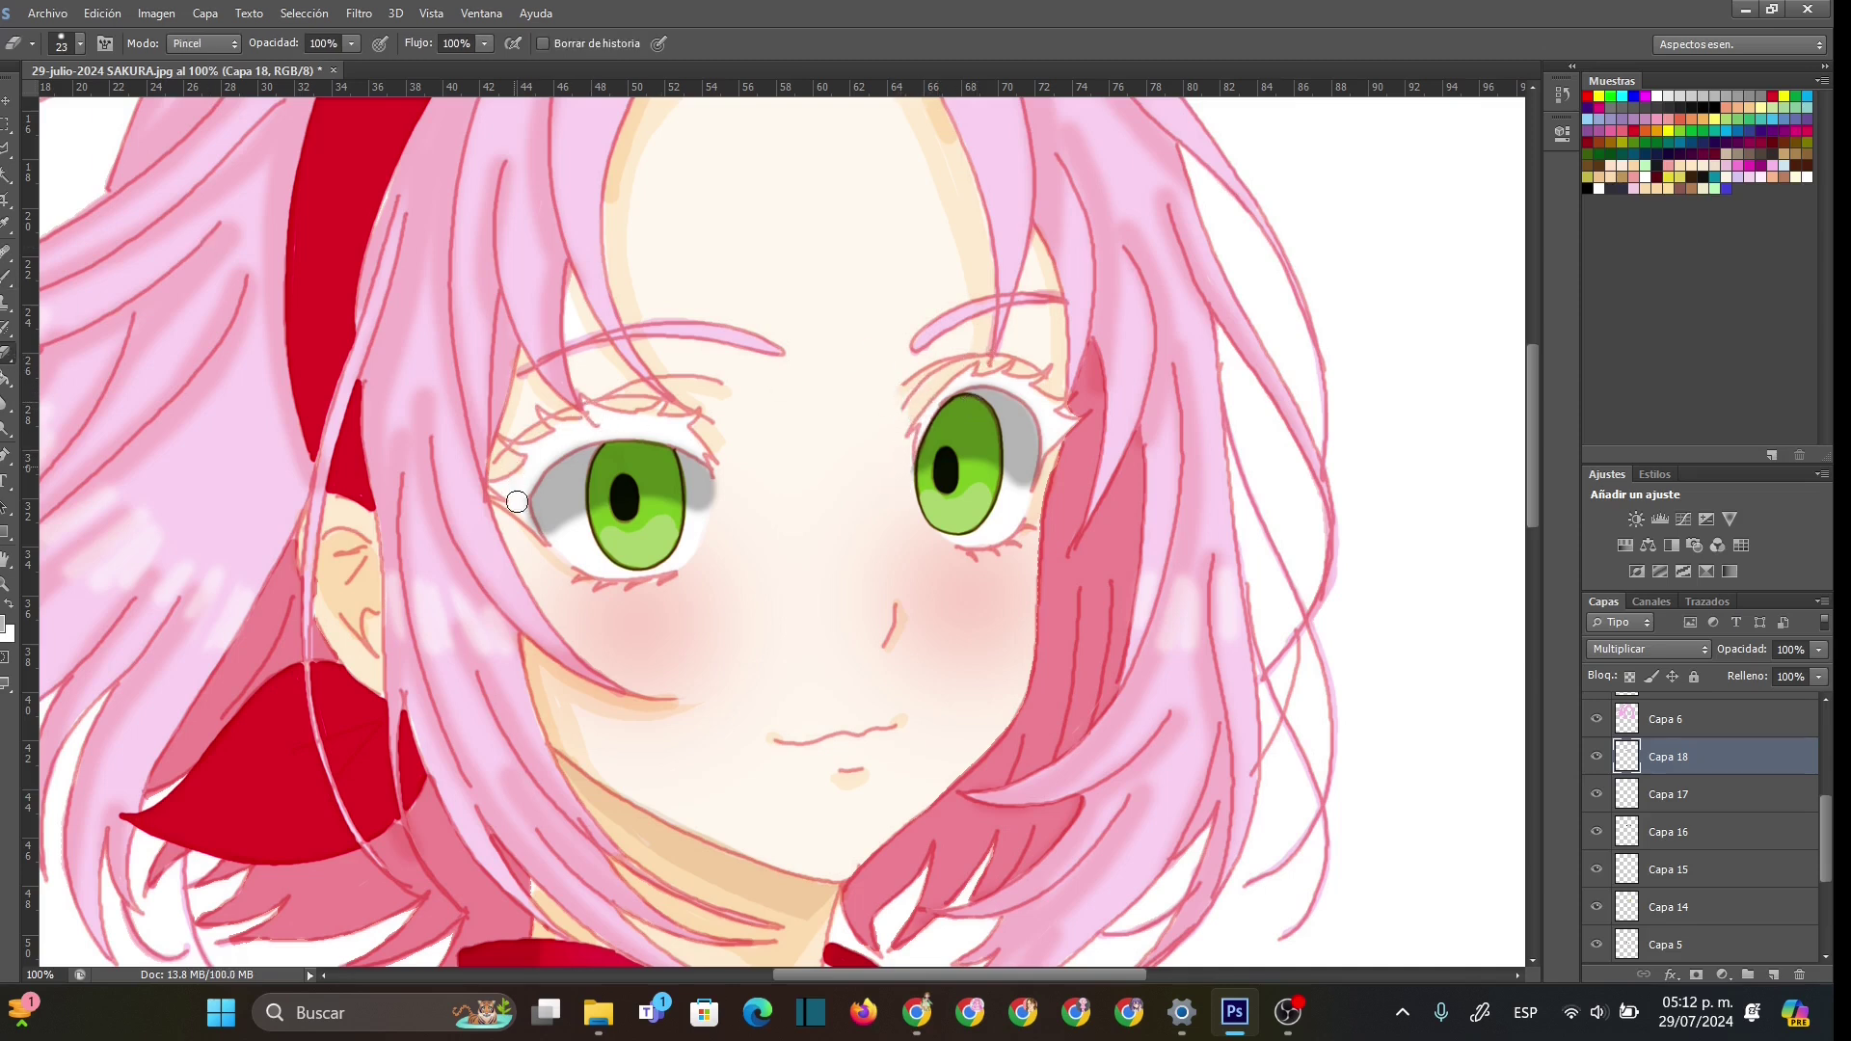
click(1819, 650)
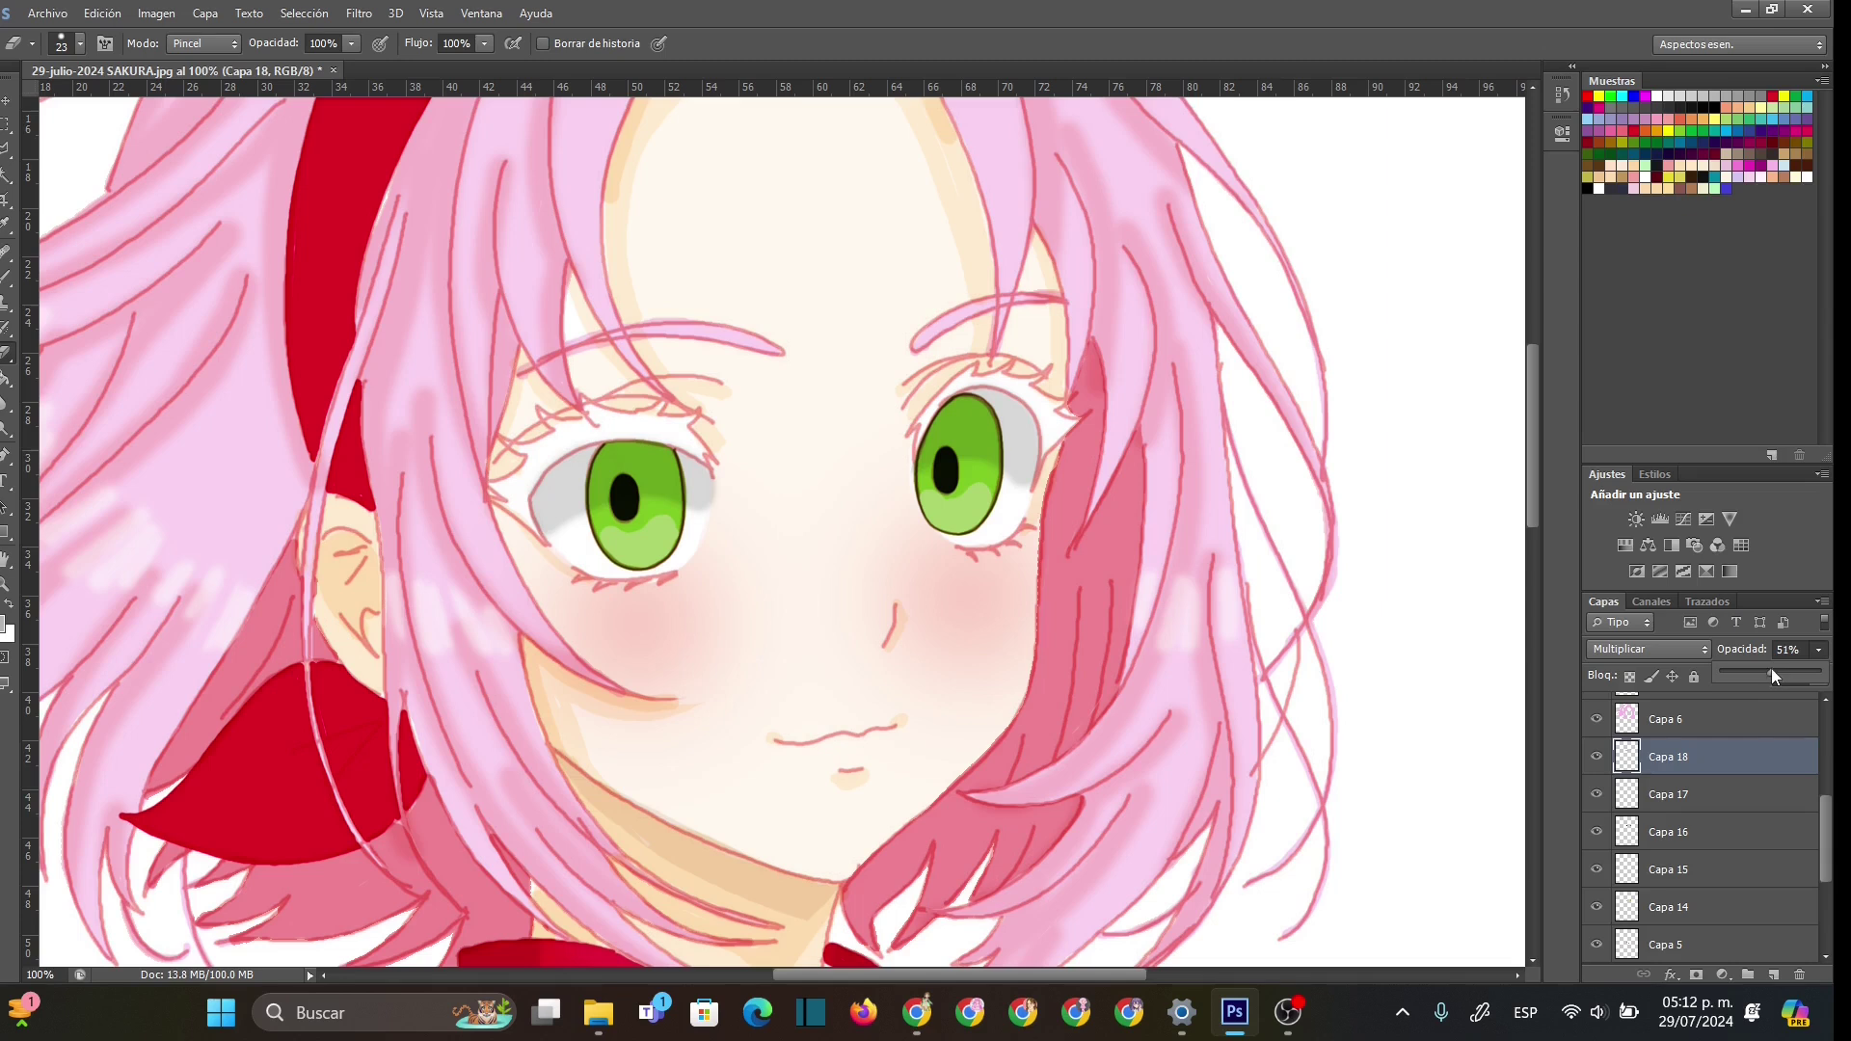
- Add a new layer above Capa 18 and choose the Blanco swatch as the paint colour
click(1771, 973)
click(1655, 96)
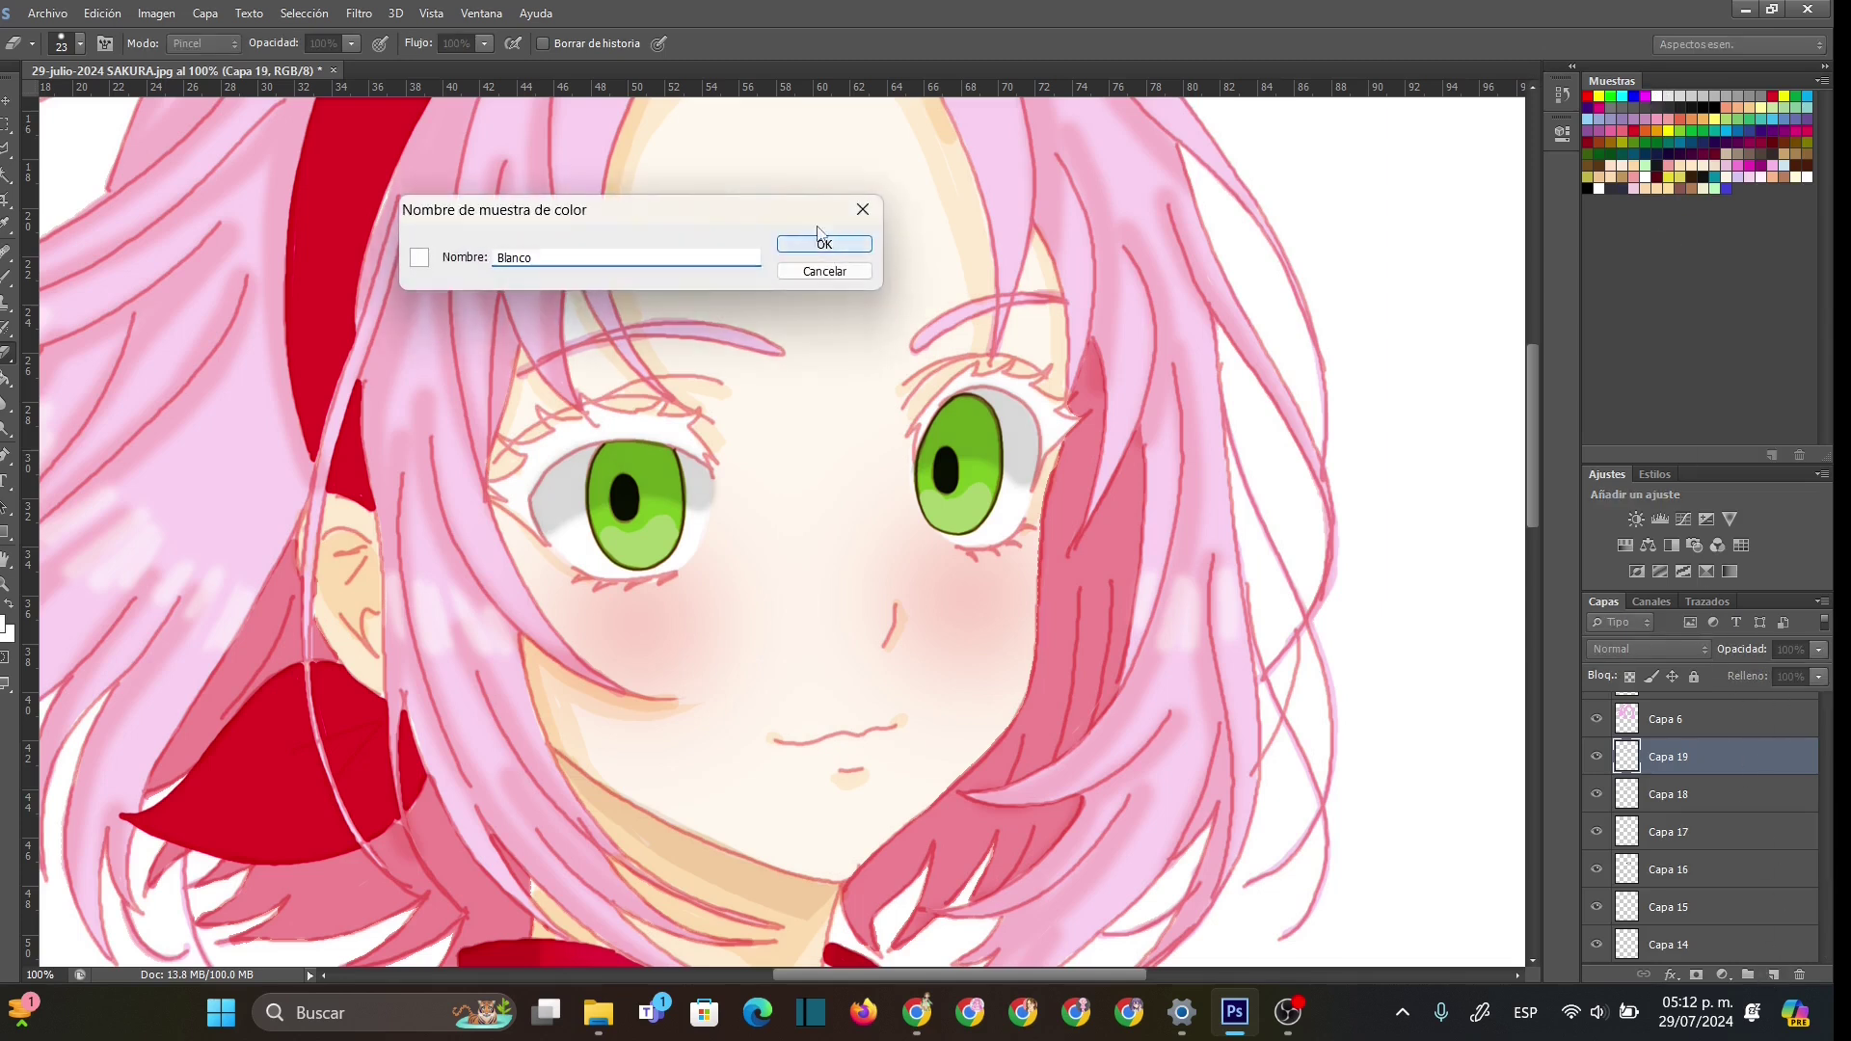
click(824, 248)
- Paint a round white highlight in the upper part of each iris with a hard 24 px brush
right_click(674, 465)
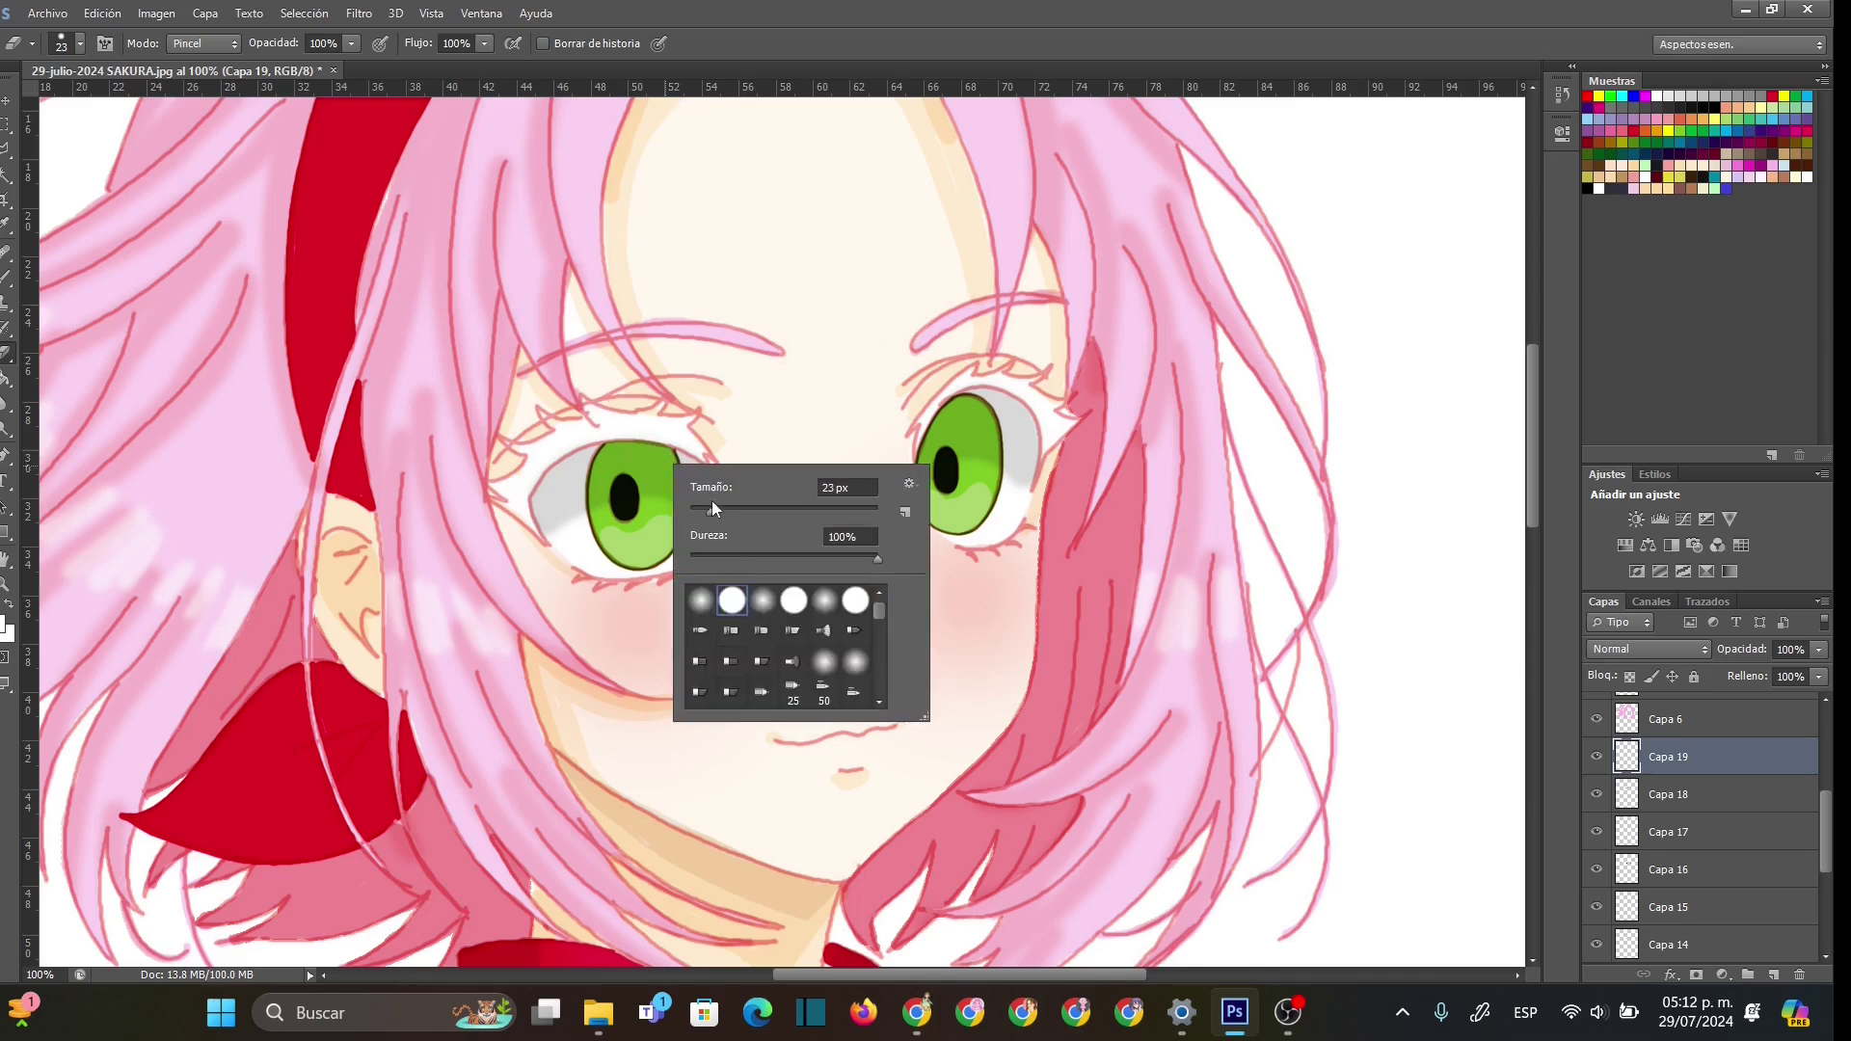
drag(711, 502, 702, 505)
click(628, 462)
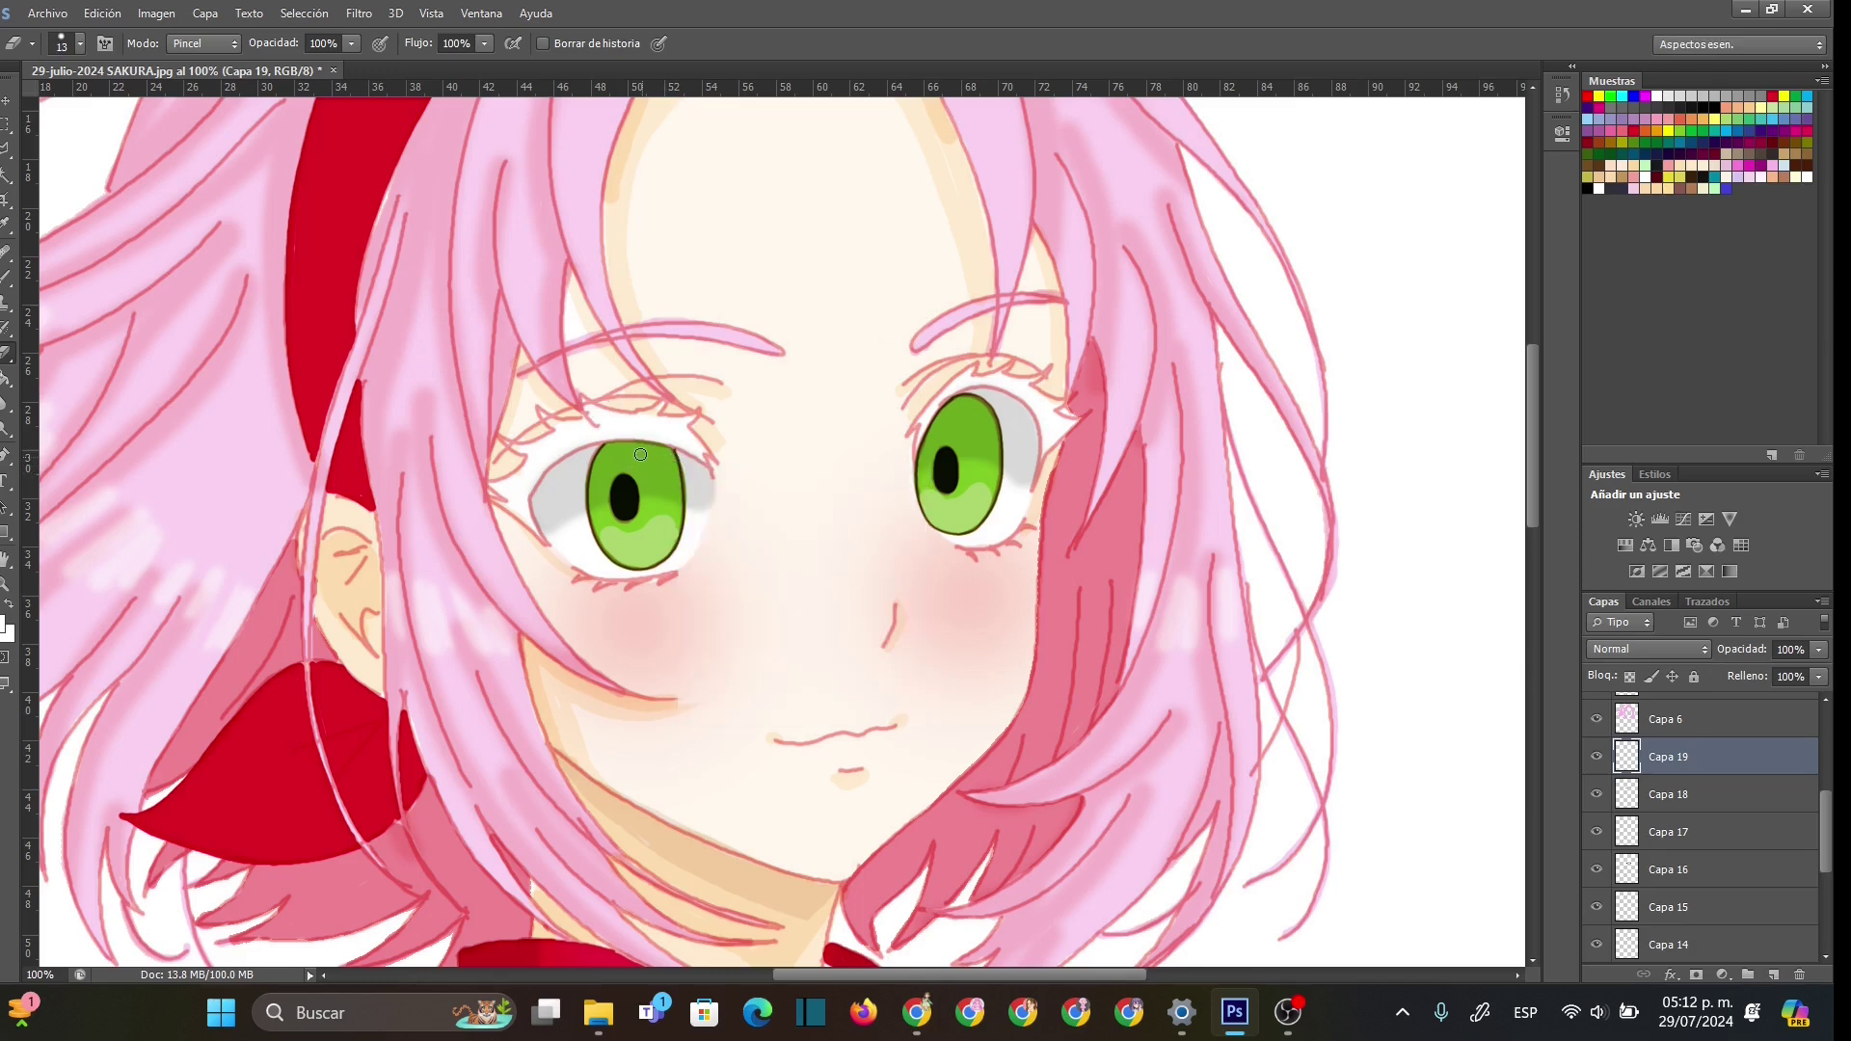
click(8, 278)
right_click(663, 470)
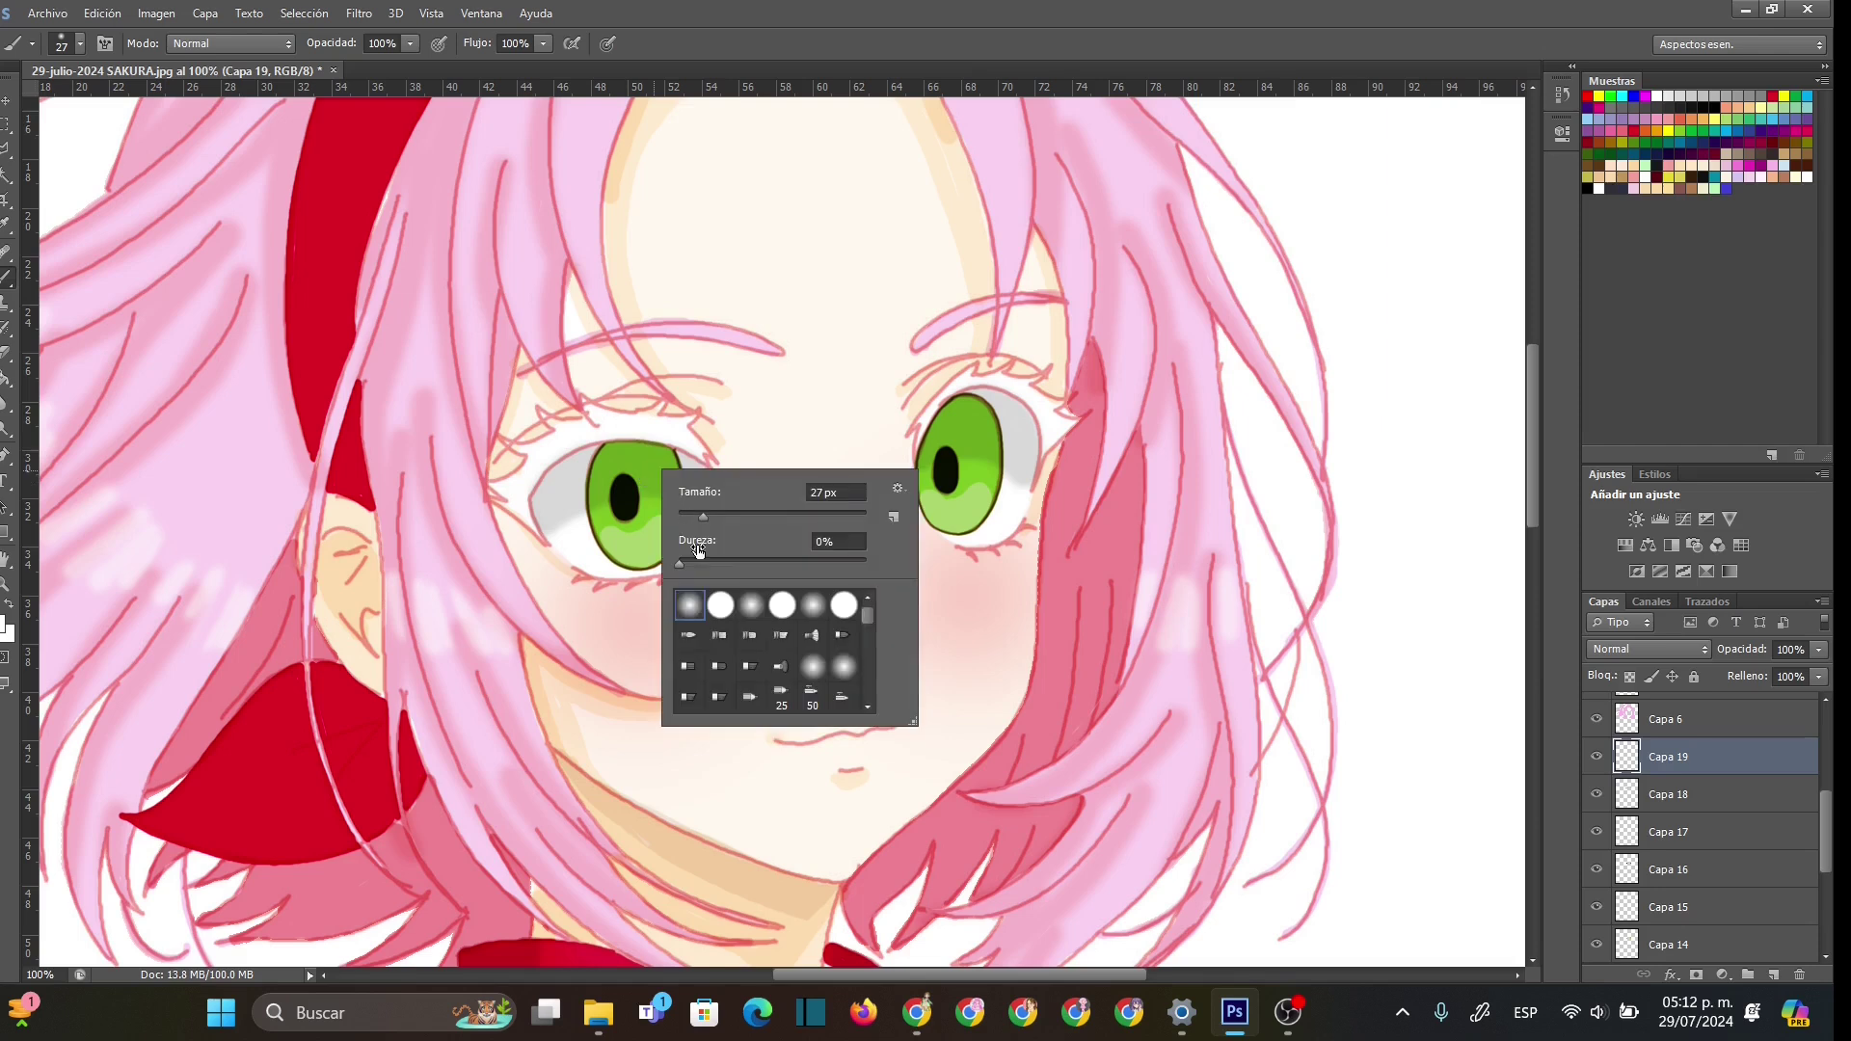
drag(703, 516, 699, 516)
click(630, 455)
drag(636, 453, 637, 465)
drag(959, 426, 957, 413)
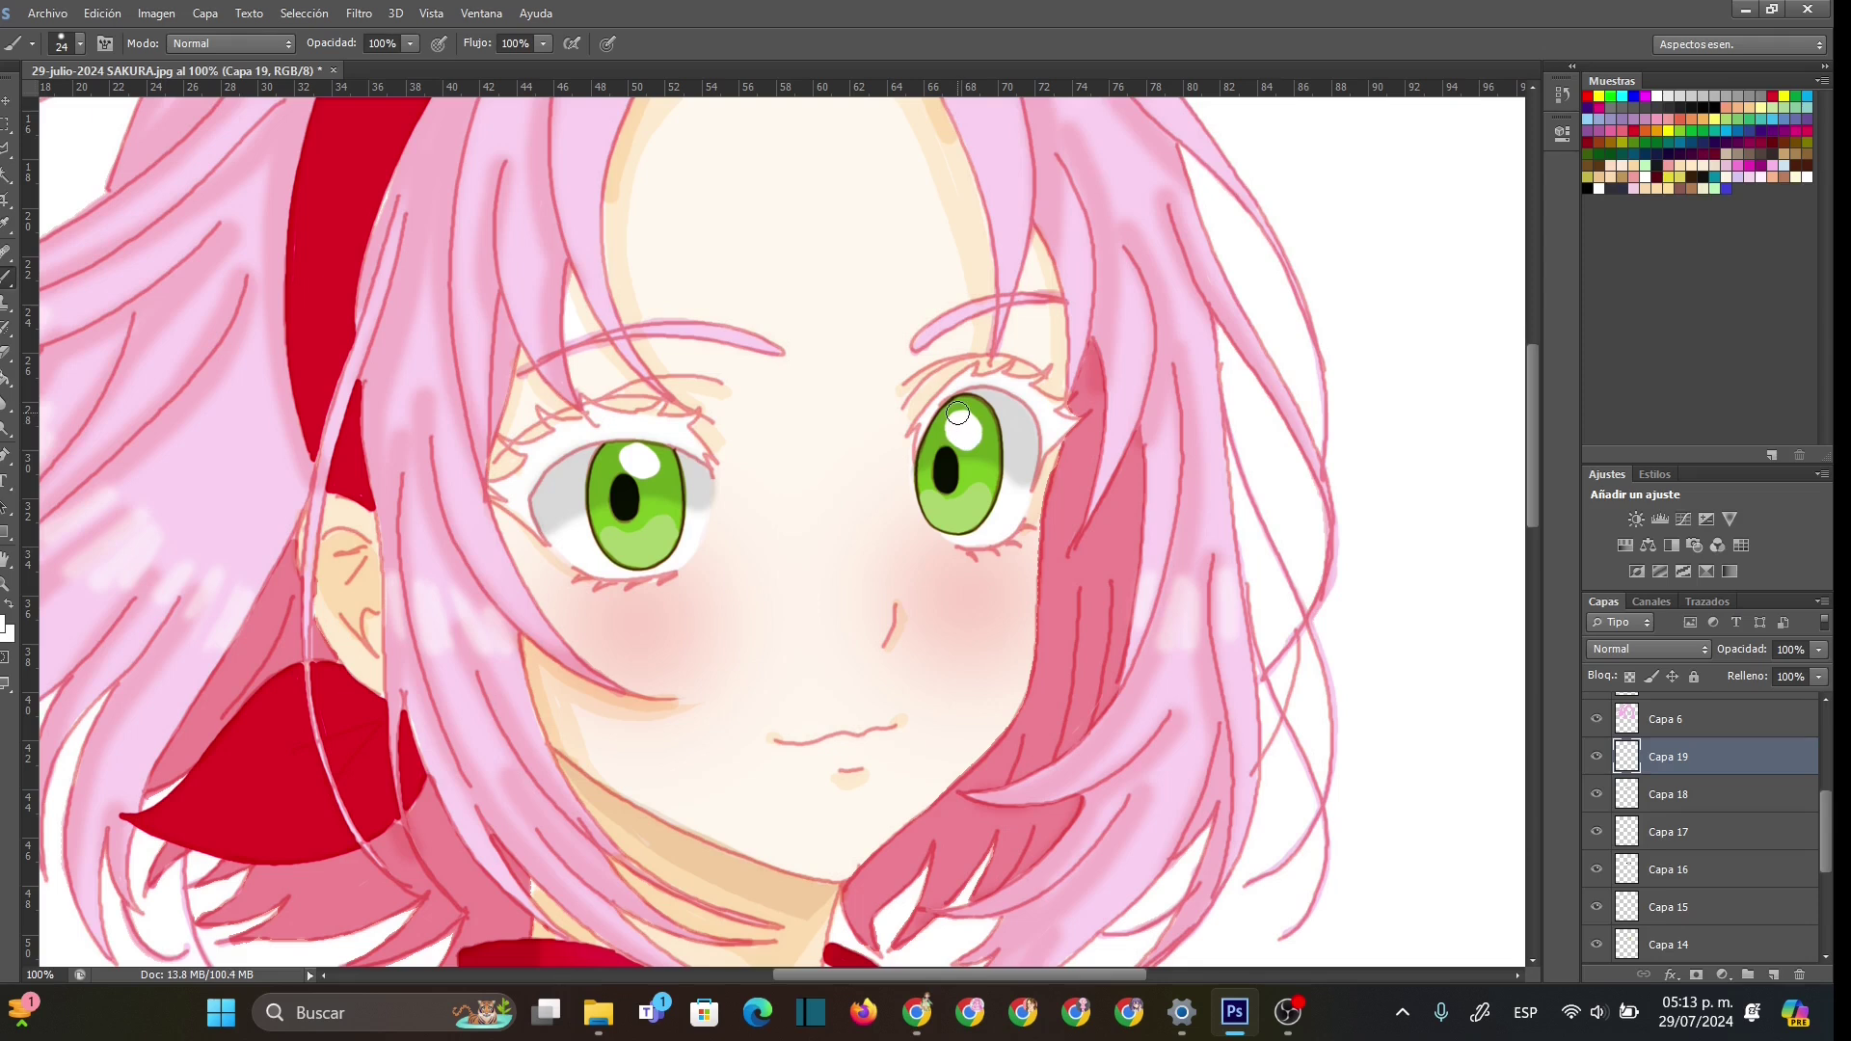
- Erase the white highlights from both irises with a 68 px eraser
click(7, 353)
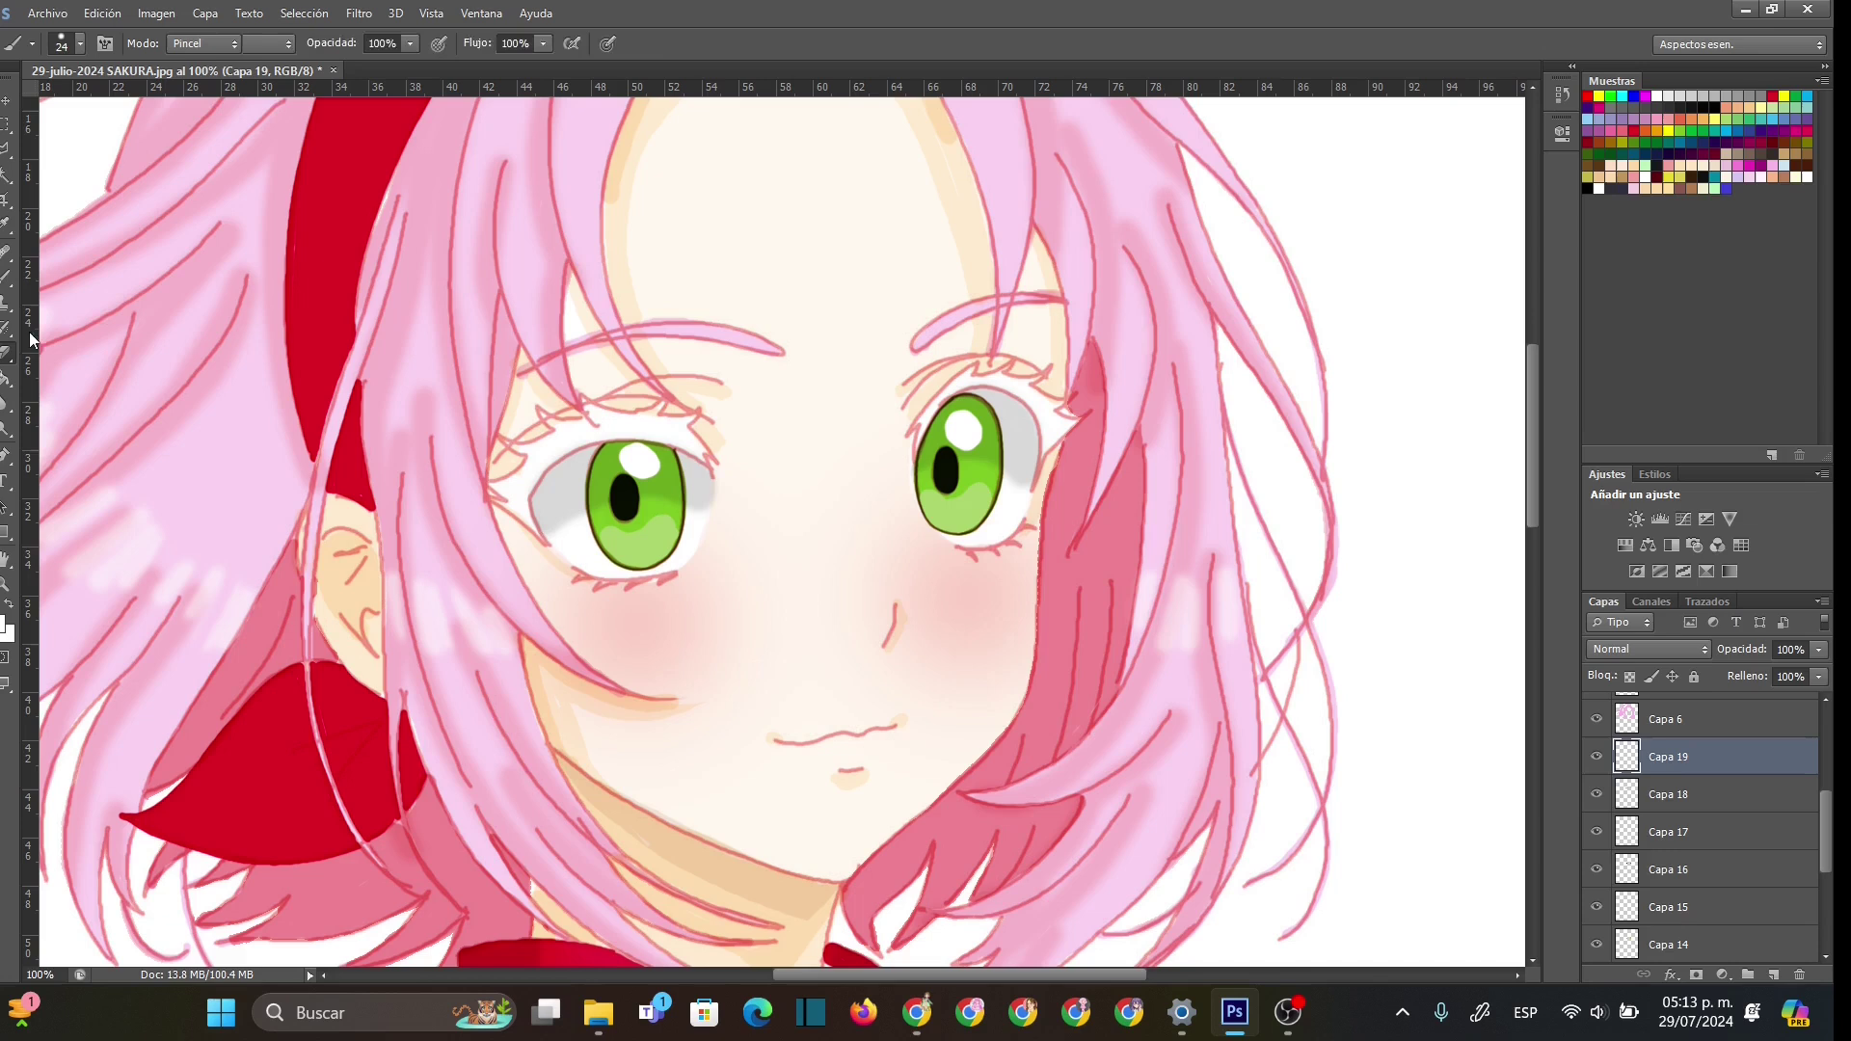
right_click(848, 505)
click(930, 555)
drag(963, 430, 1008, 422)
drag(644, 457, 661, 418)
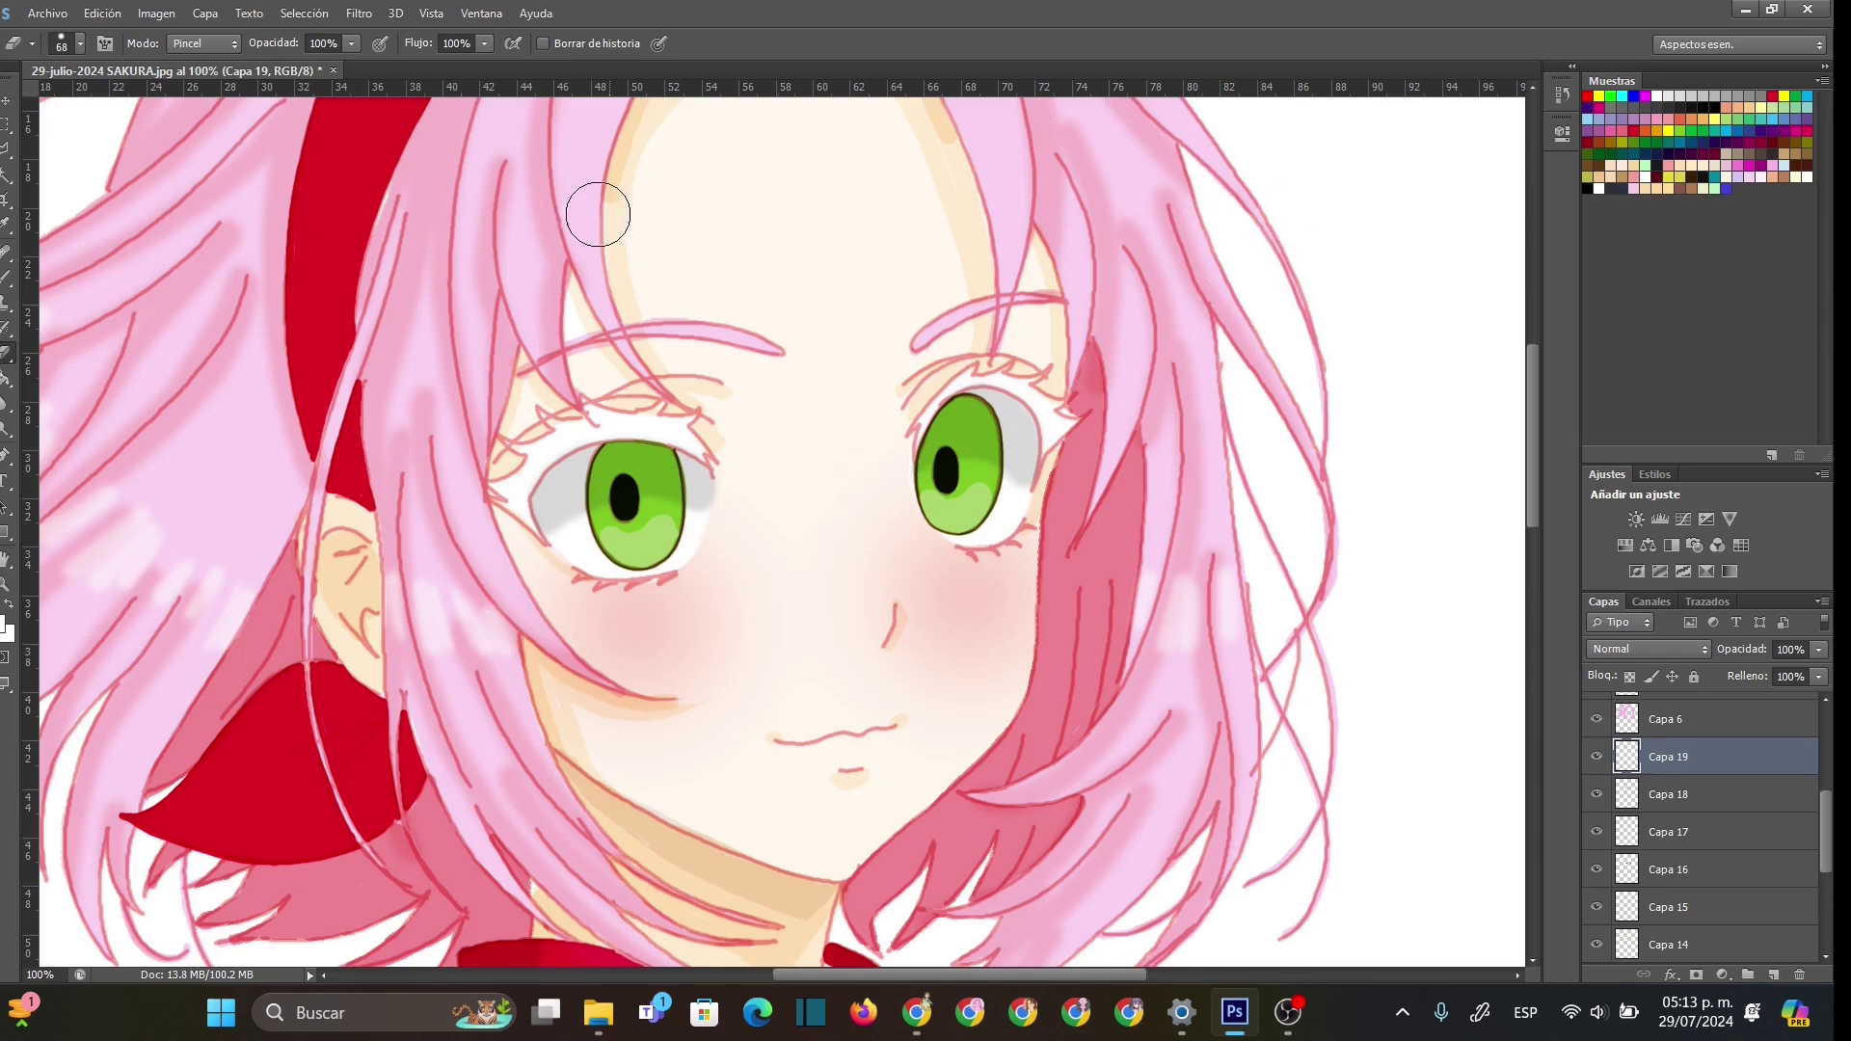
- Paint round white highlights above the pupils of both eyes with a hard 15 px brush
key(b)
right_click(673, 477)
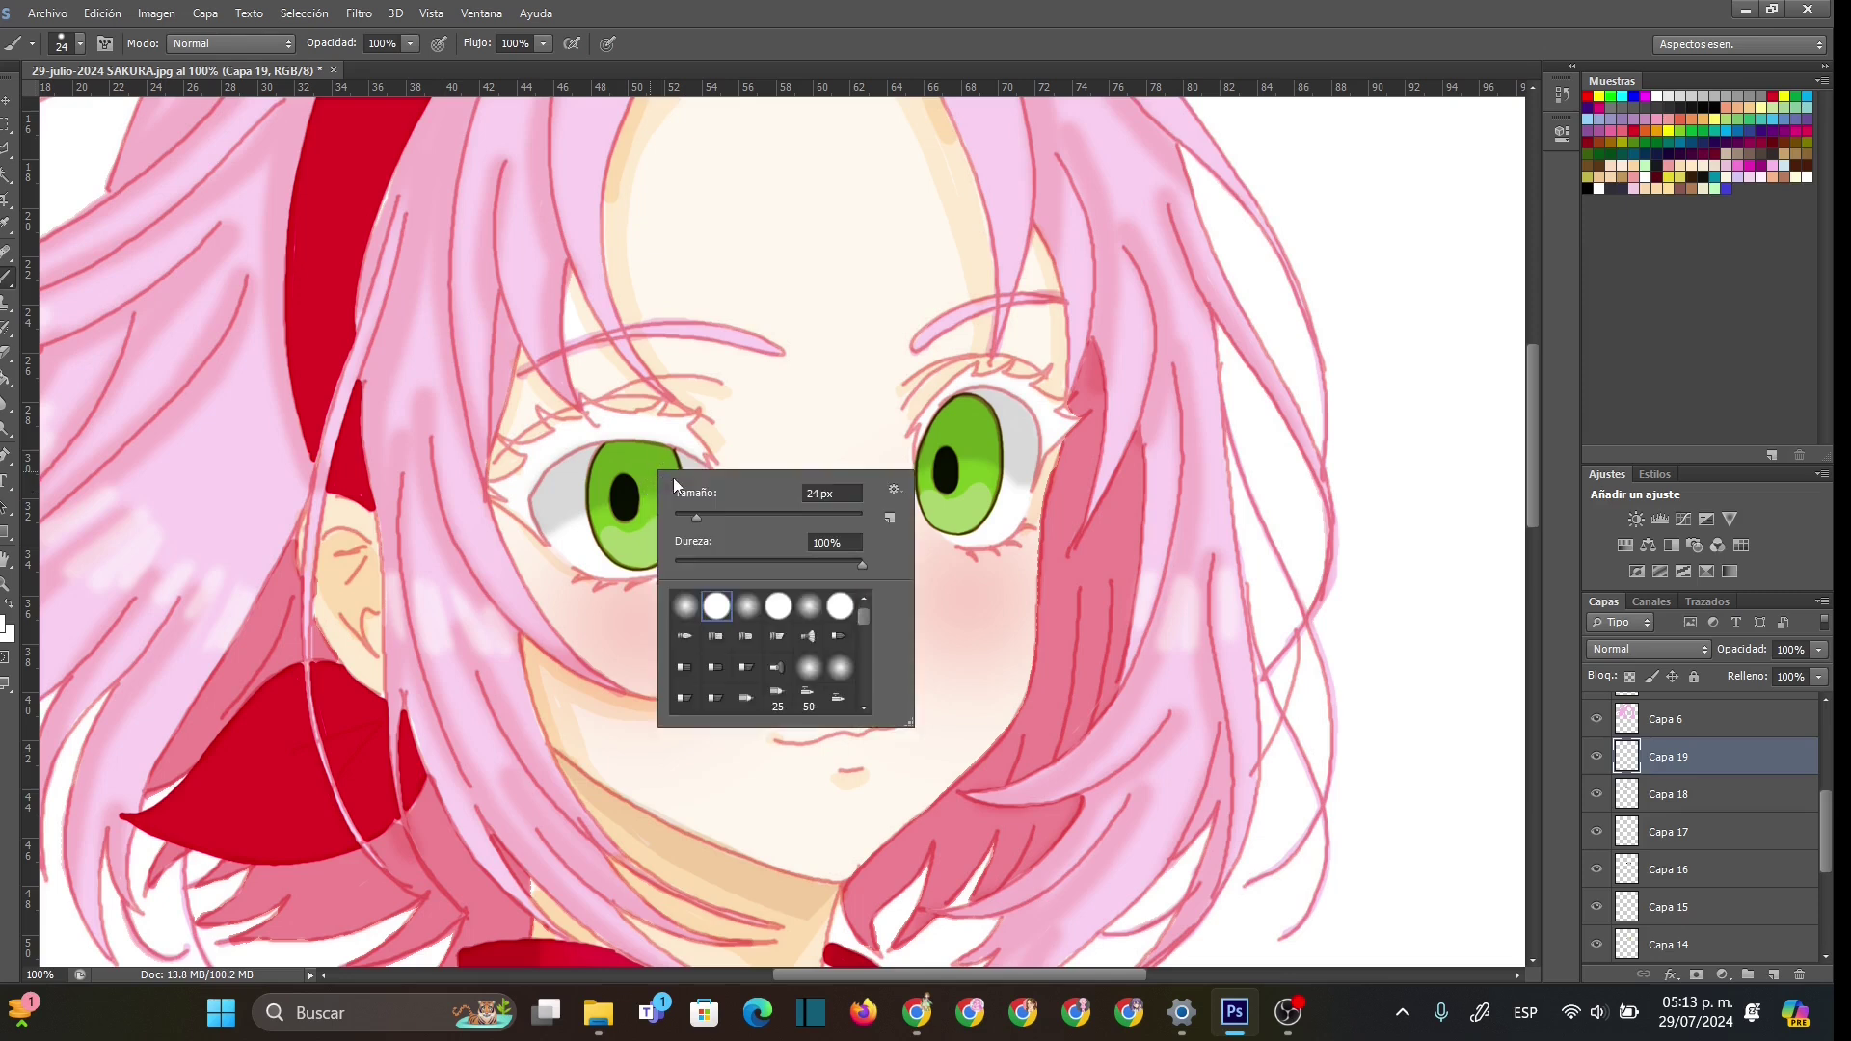
click(687, 512)
mouse_move(638, 463)
mouse_down()
mouse_move(652, 479)
mouse_move(630, 459)
mouse_move(652, 469)
mouse_move(633, 479)
mouse_move(659, 475)
mouse_move(625, 446)
mouse_up()
mouse_move(950, 436)
mouse_down()
mouse_move(972, 420)
mouse_move(965, 441)
mouse_up()
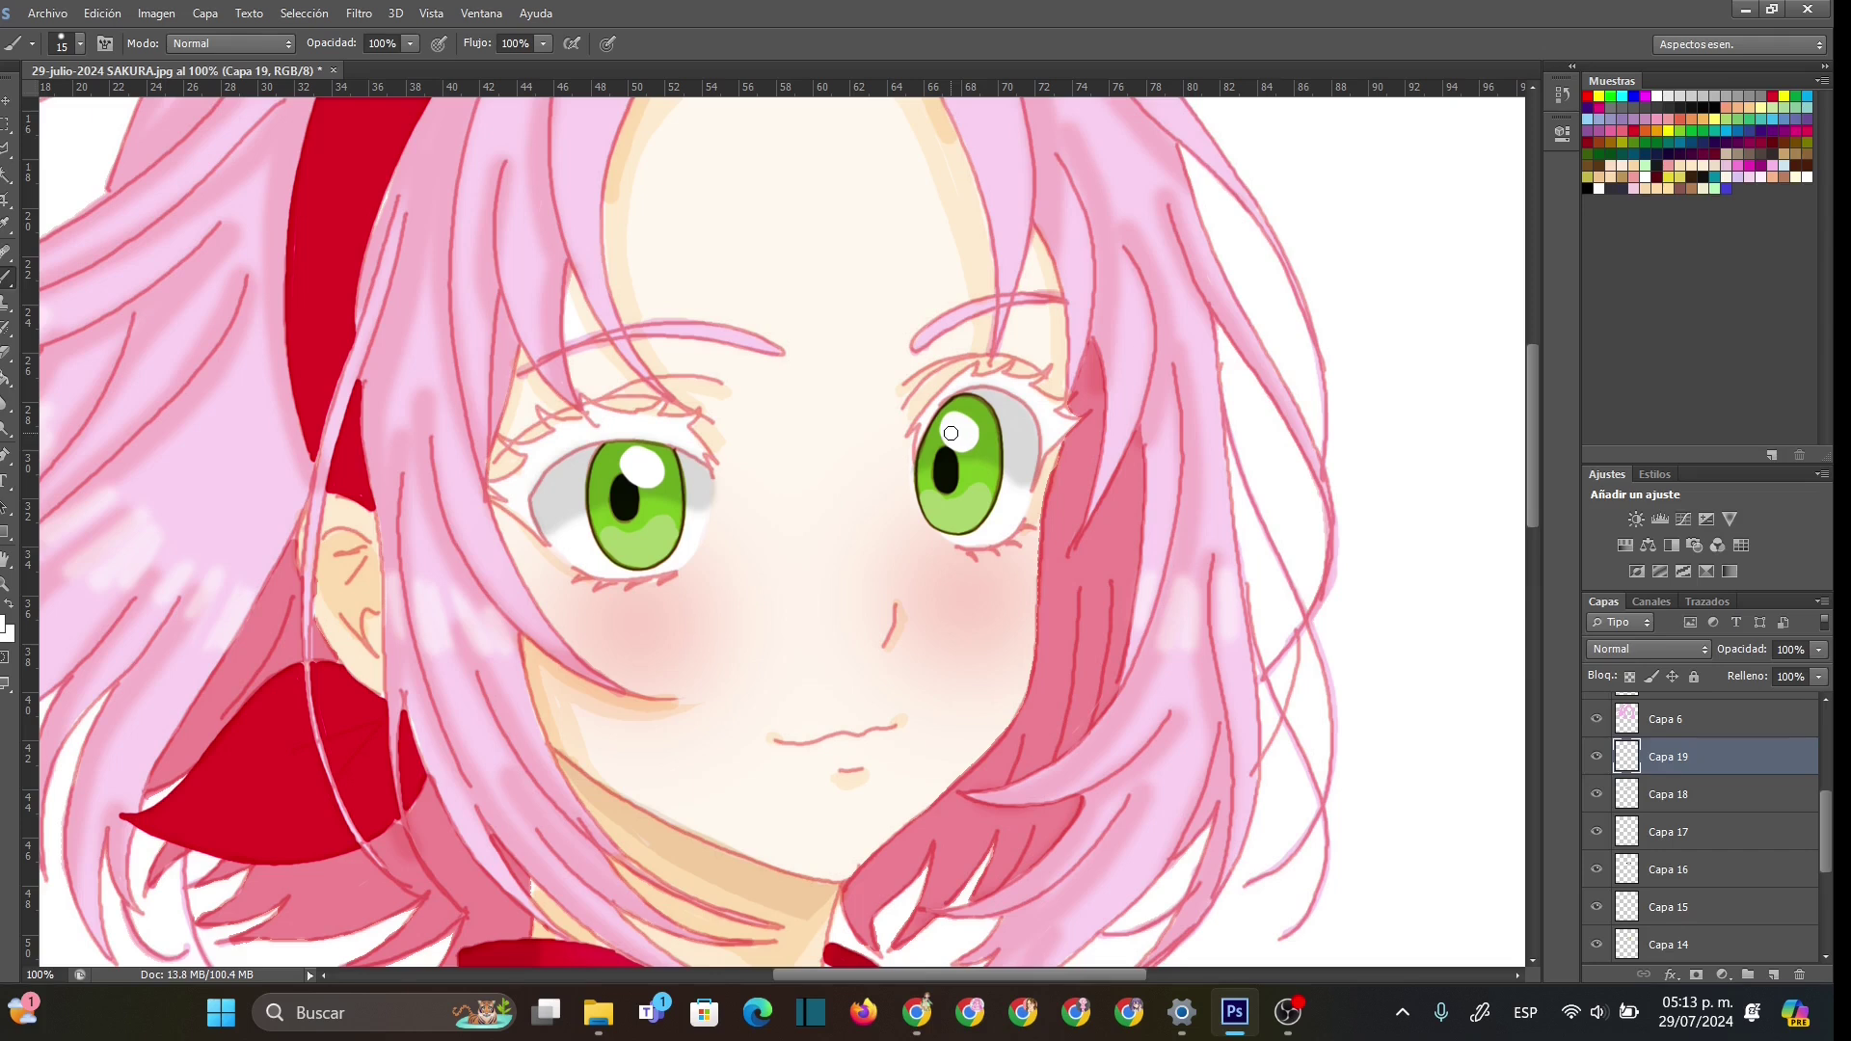
- Lower the opacity of the white eye highlight layer, Capa 19, to make it semi-transparent
click(8, 585)
right_click(887, 514)
click(964, 649)
right_click(966, 597)
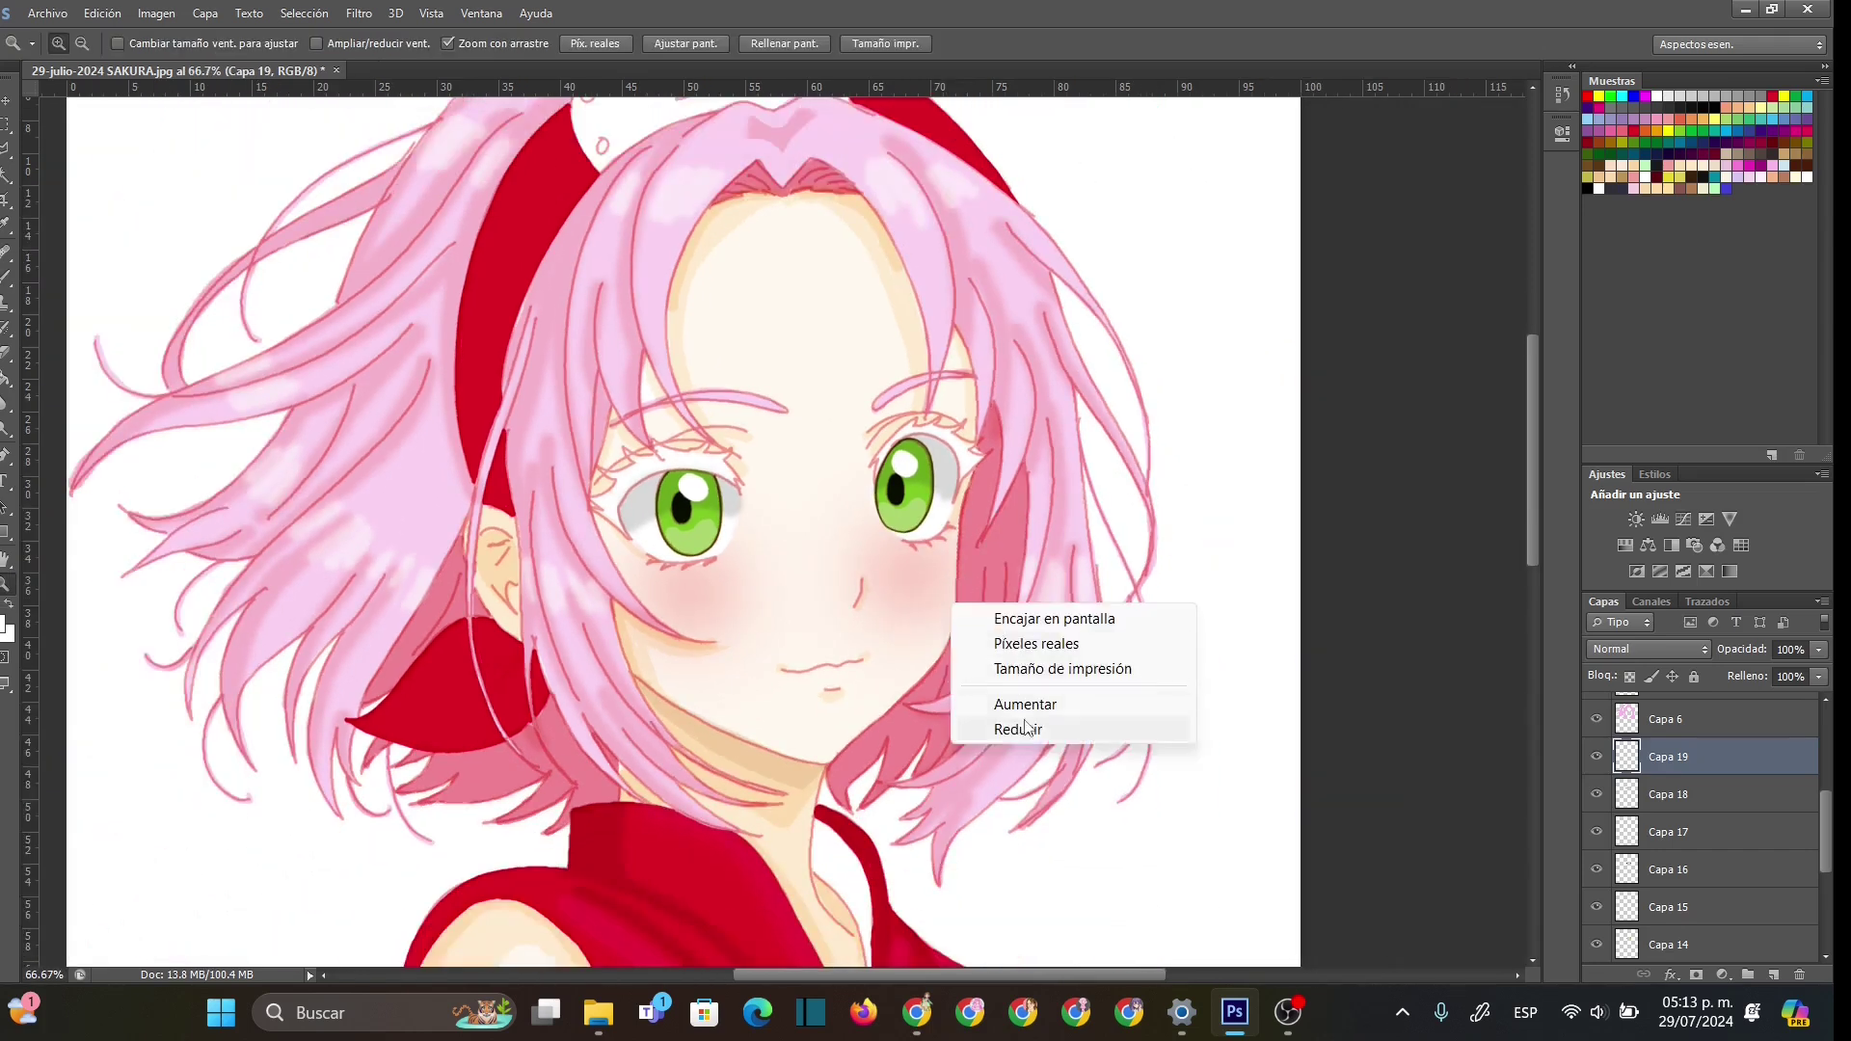
click(993, 732)
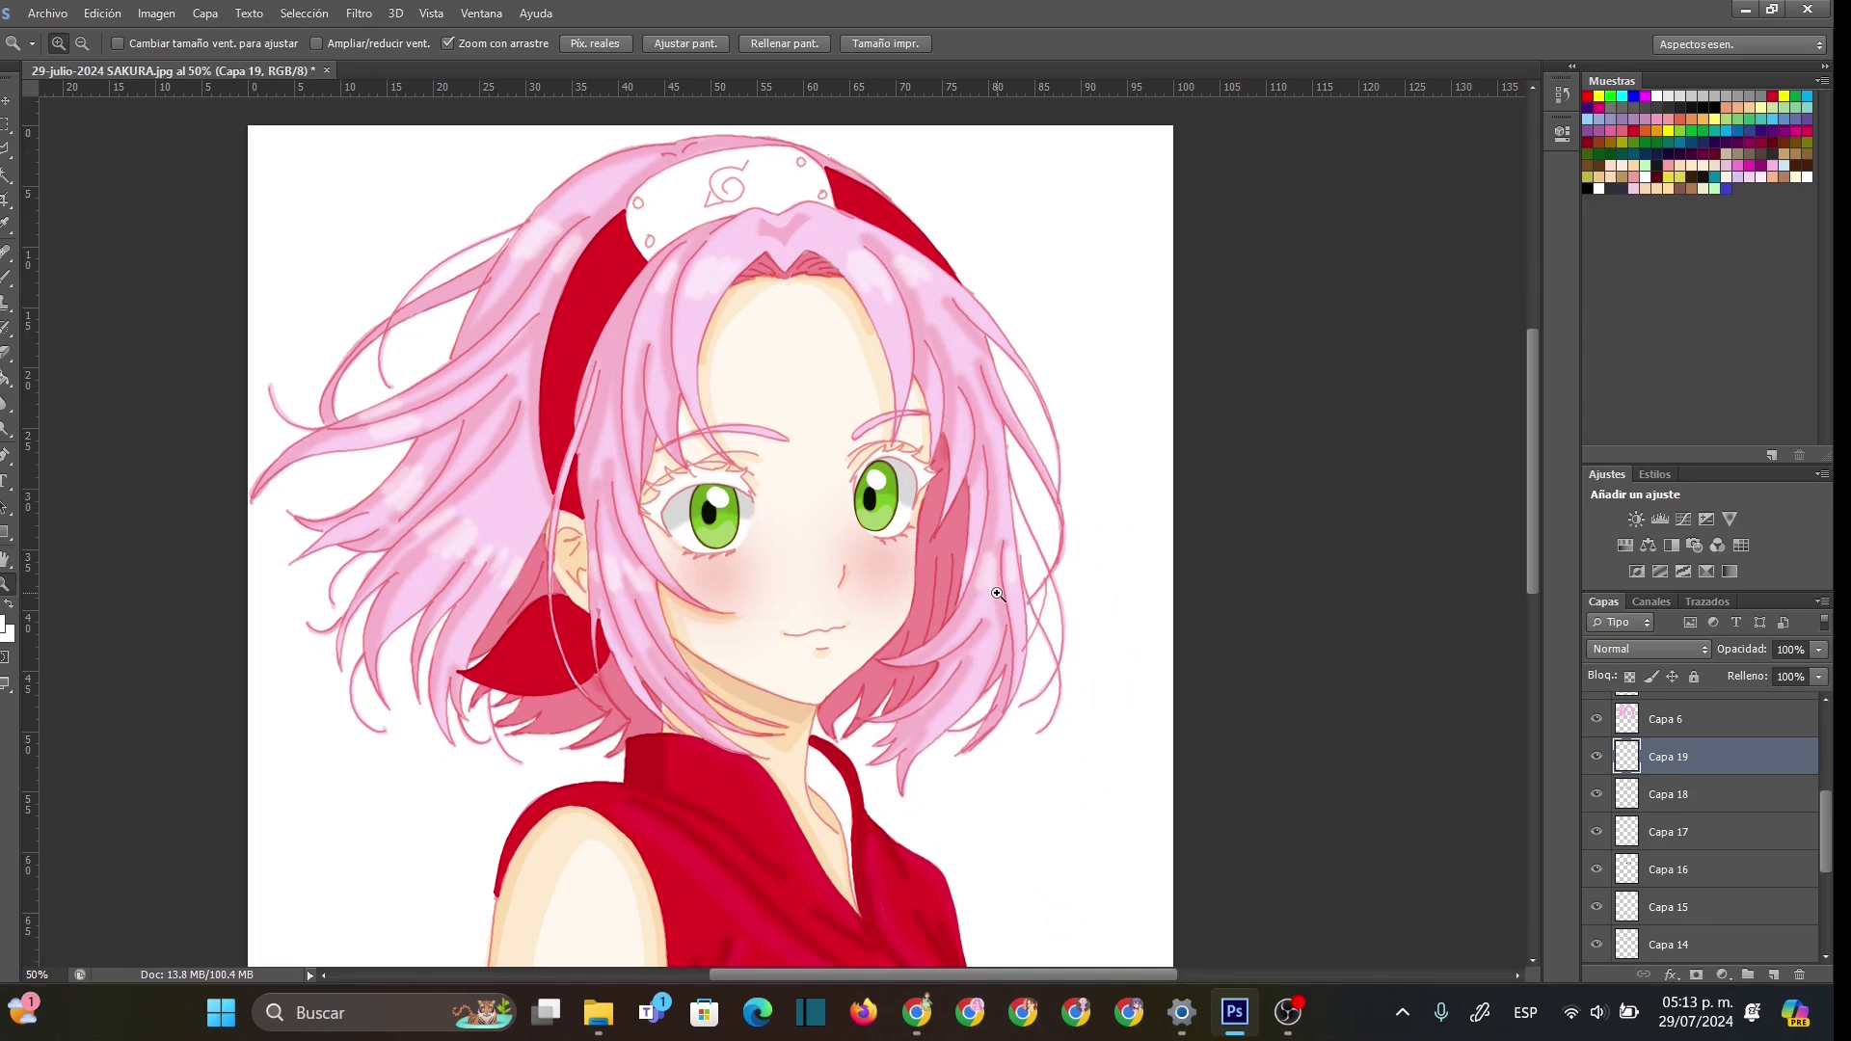
click(1818, 652)
- Add a new layer above Capa 19 and choose a light yellow swatch as the paint colour
click(1773, 973)
double_click(1713, 120)
click(825, 249)
- Paint light yellow reflections along the lower part of both irises on Capa 20 and lower the layer's opacity to 48%
click(848, 615)
click(849, 615)
key(b)
right_click(664, 522)
click(695, 659)
drag(559, 470, 609, 476)
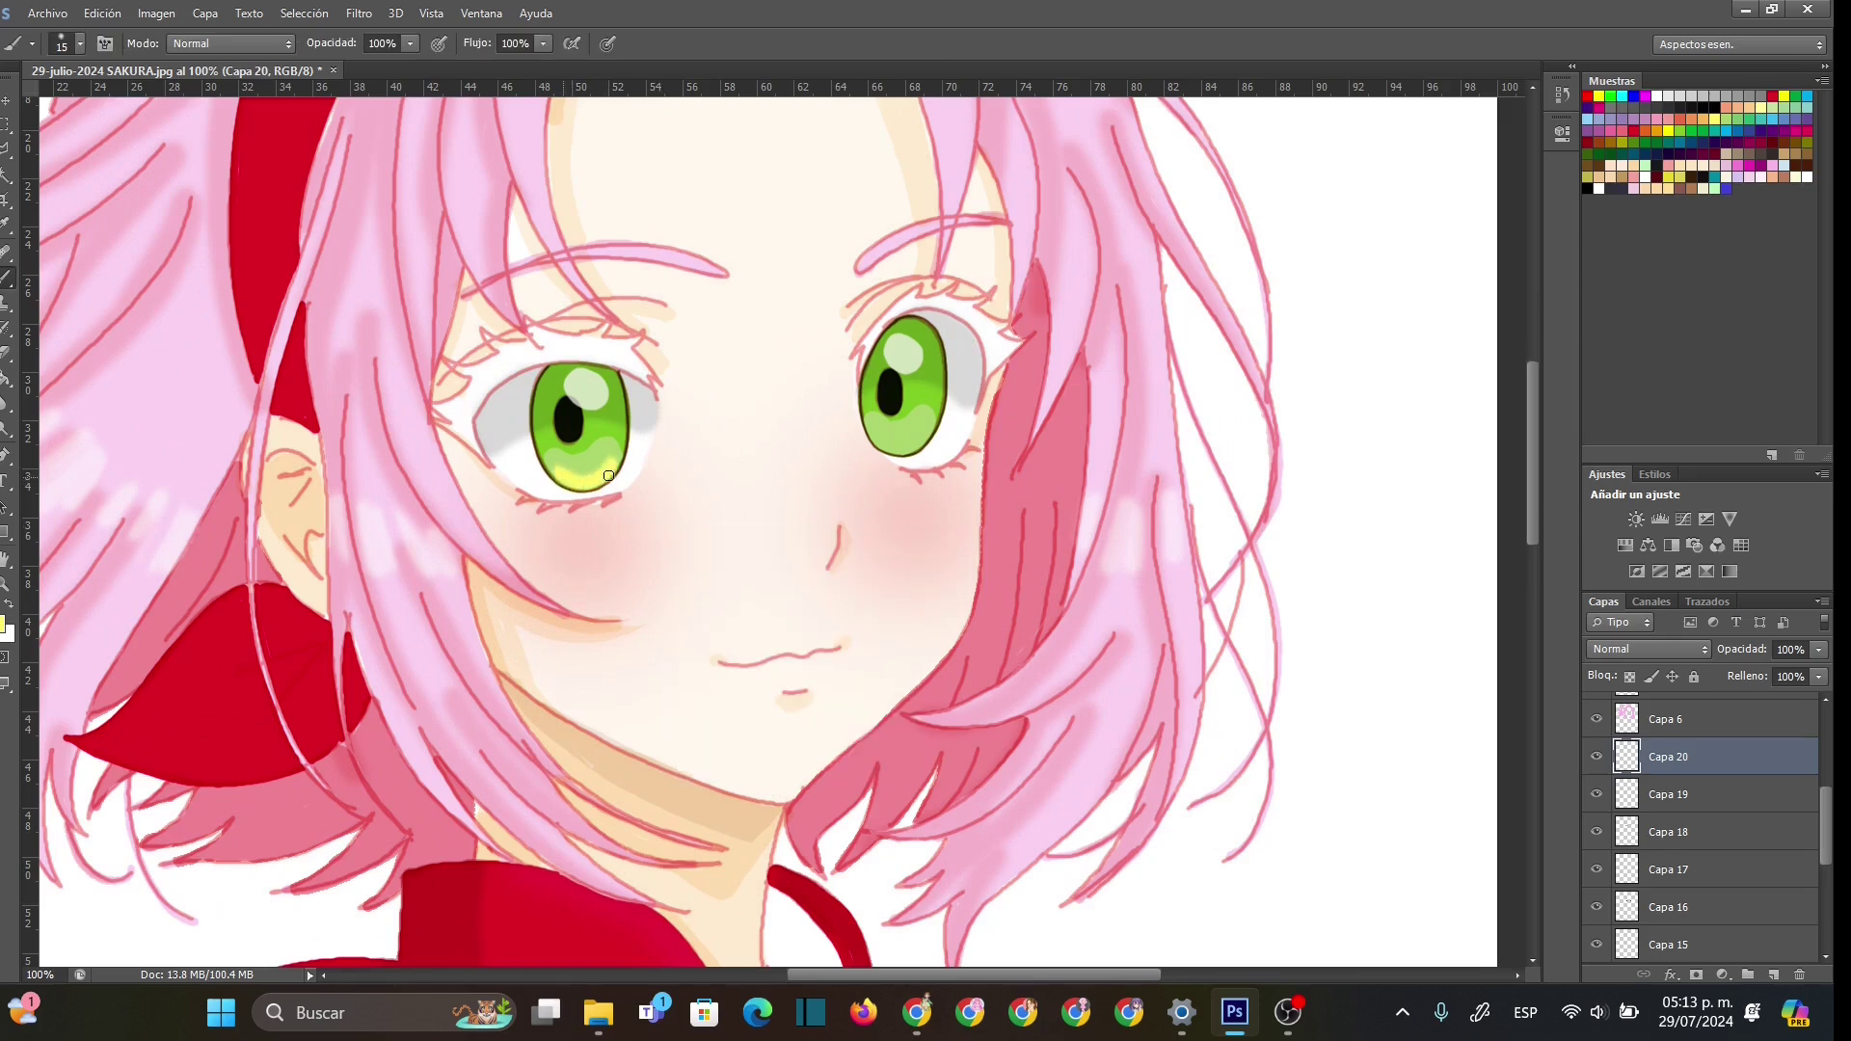
mouse_move(875, 438)
mouse_down()
mouse_move(924, 436)
mouse_move(882, 446)
mouse_move(906, 413)
mouse_up()
click(1818, 649)
drag(1820, 672, 1756, 672)
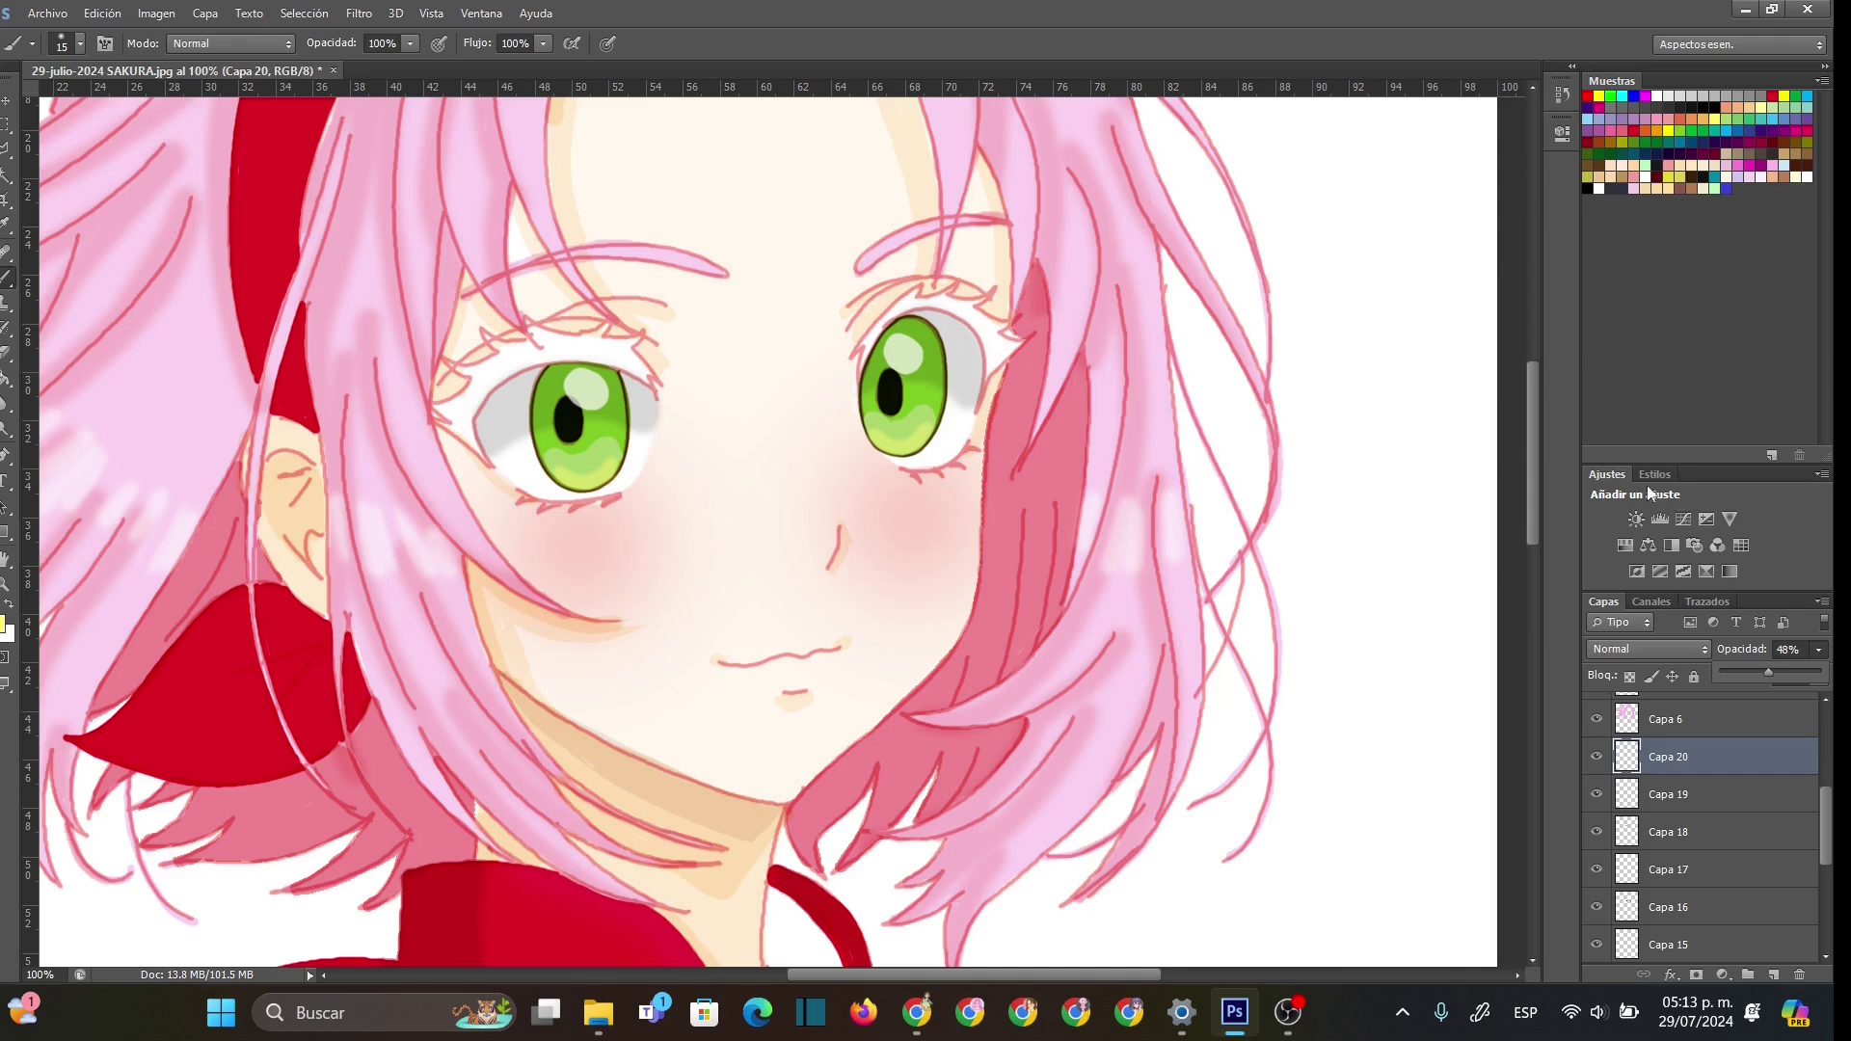
- Select the white highlight in the left-hand eye on Capa 19, adjust its position slightly and remove the selection
click(7, 125)
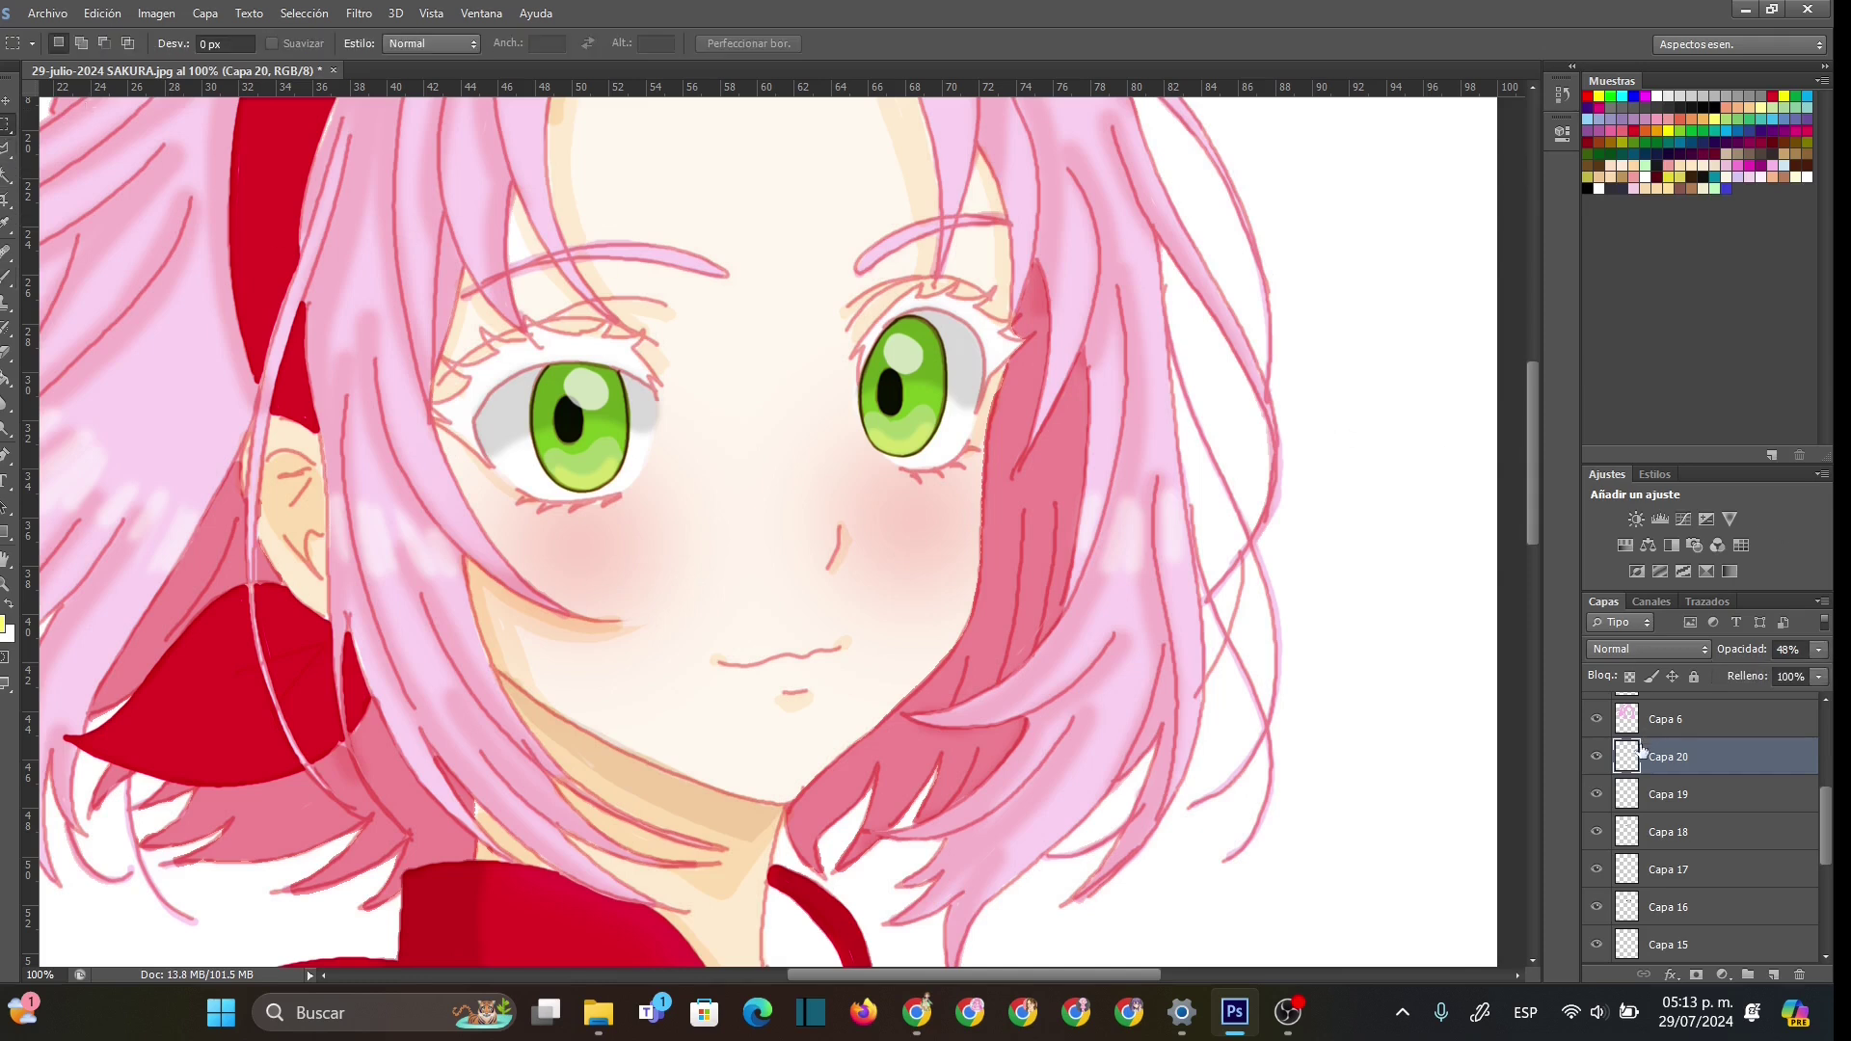
click(1597, 795)
click(1597, 795)
click(1653, 798)
drag(542, 337, 602, 372)
click(6, 100)
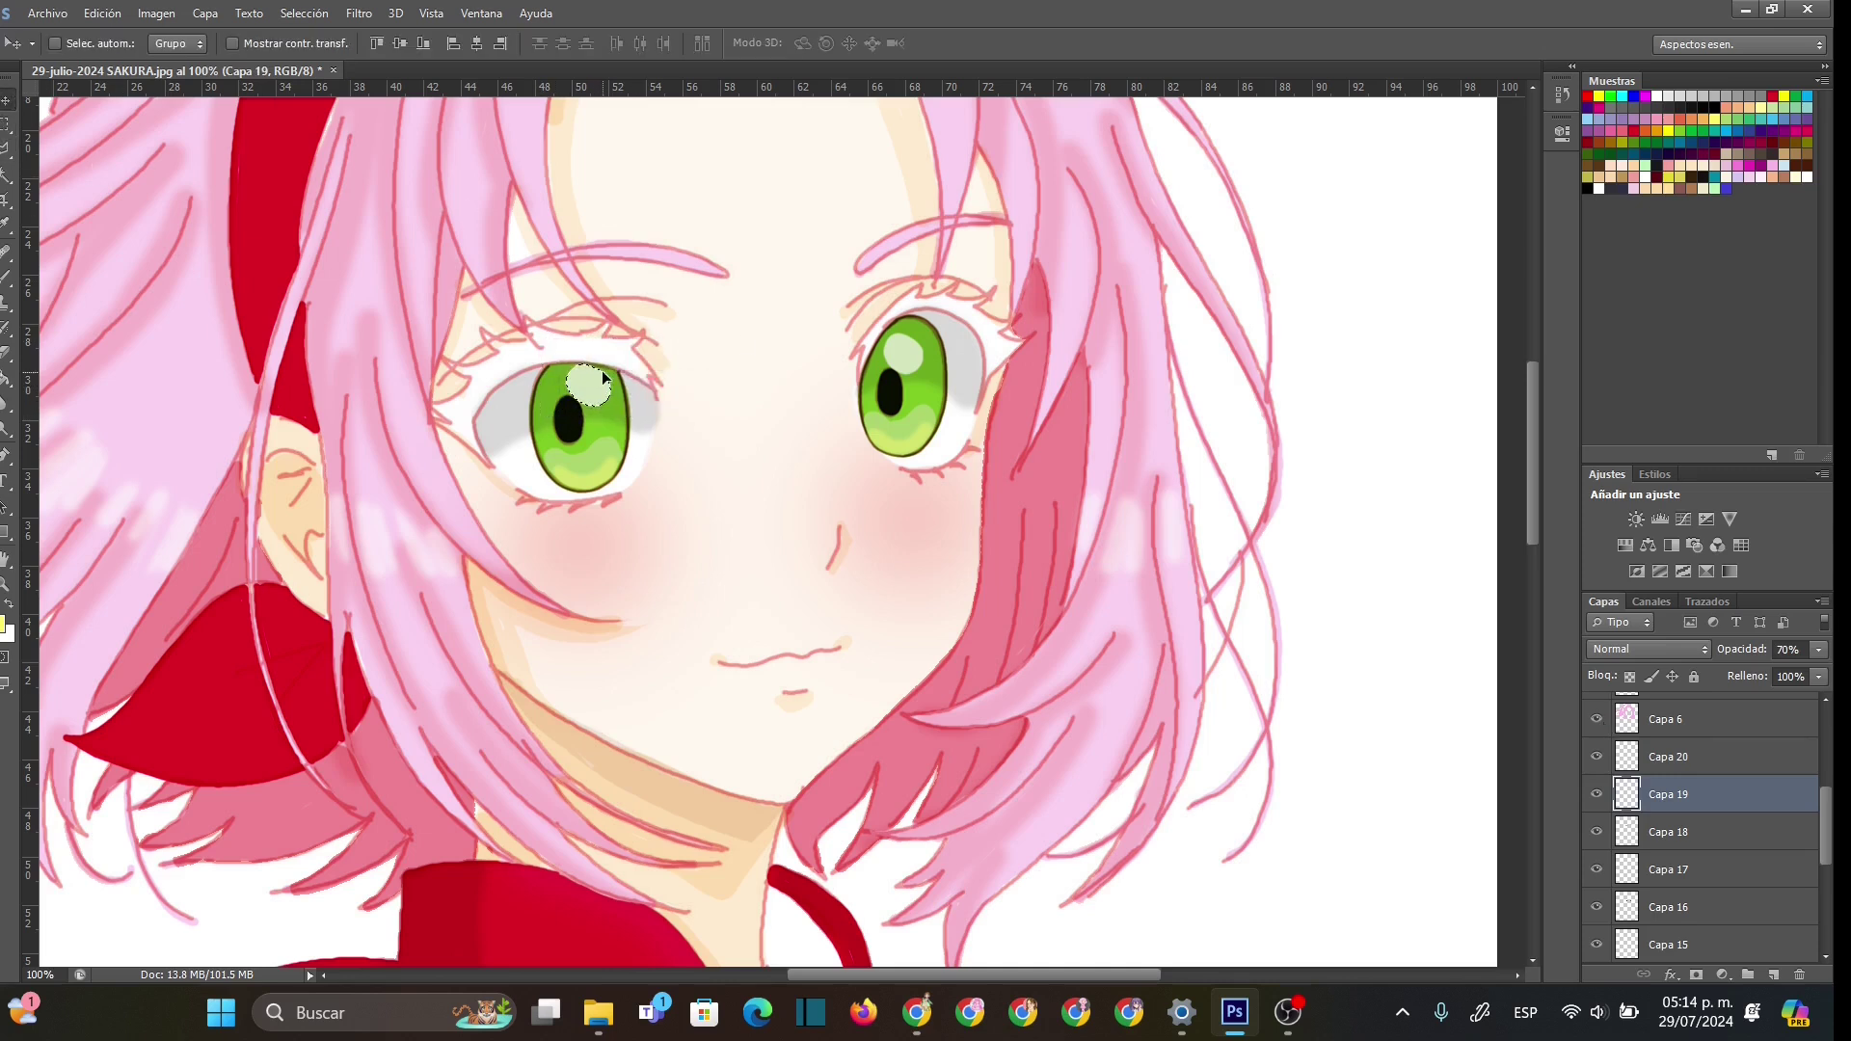
key(ctrl+d)
- Add a new layer above Capa 19, set its blend mode to Multiplicar and choose a very dark brown swatch
click(1773, 974)
click(1648, 648)
click(1614, 108)
click(1684, 181)
click(796, 253)
double_click(1770, 155)
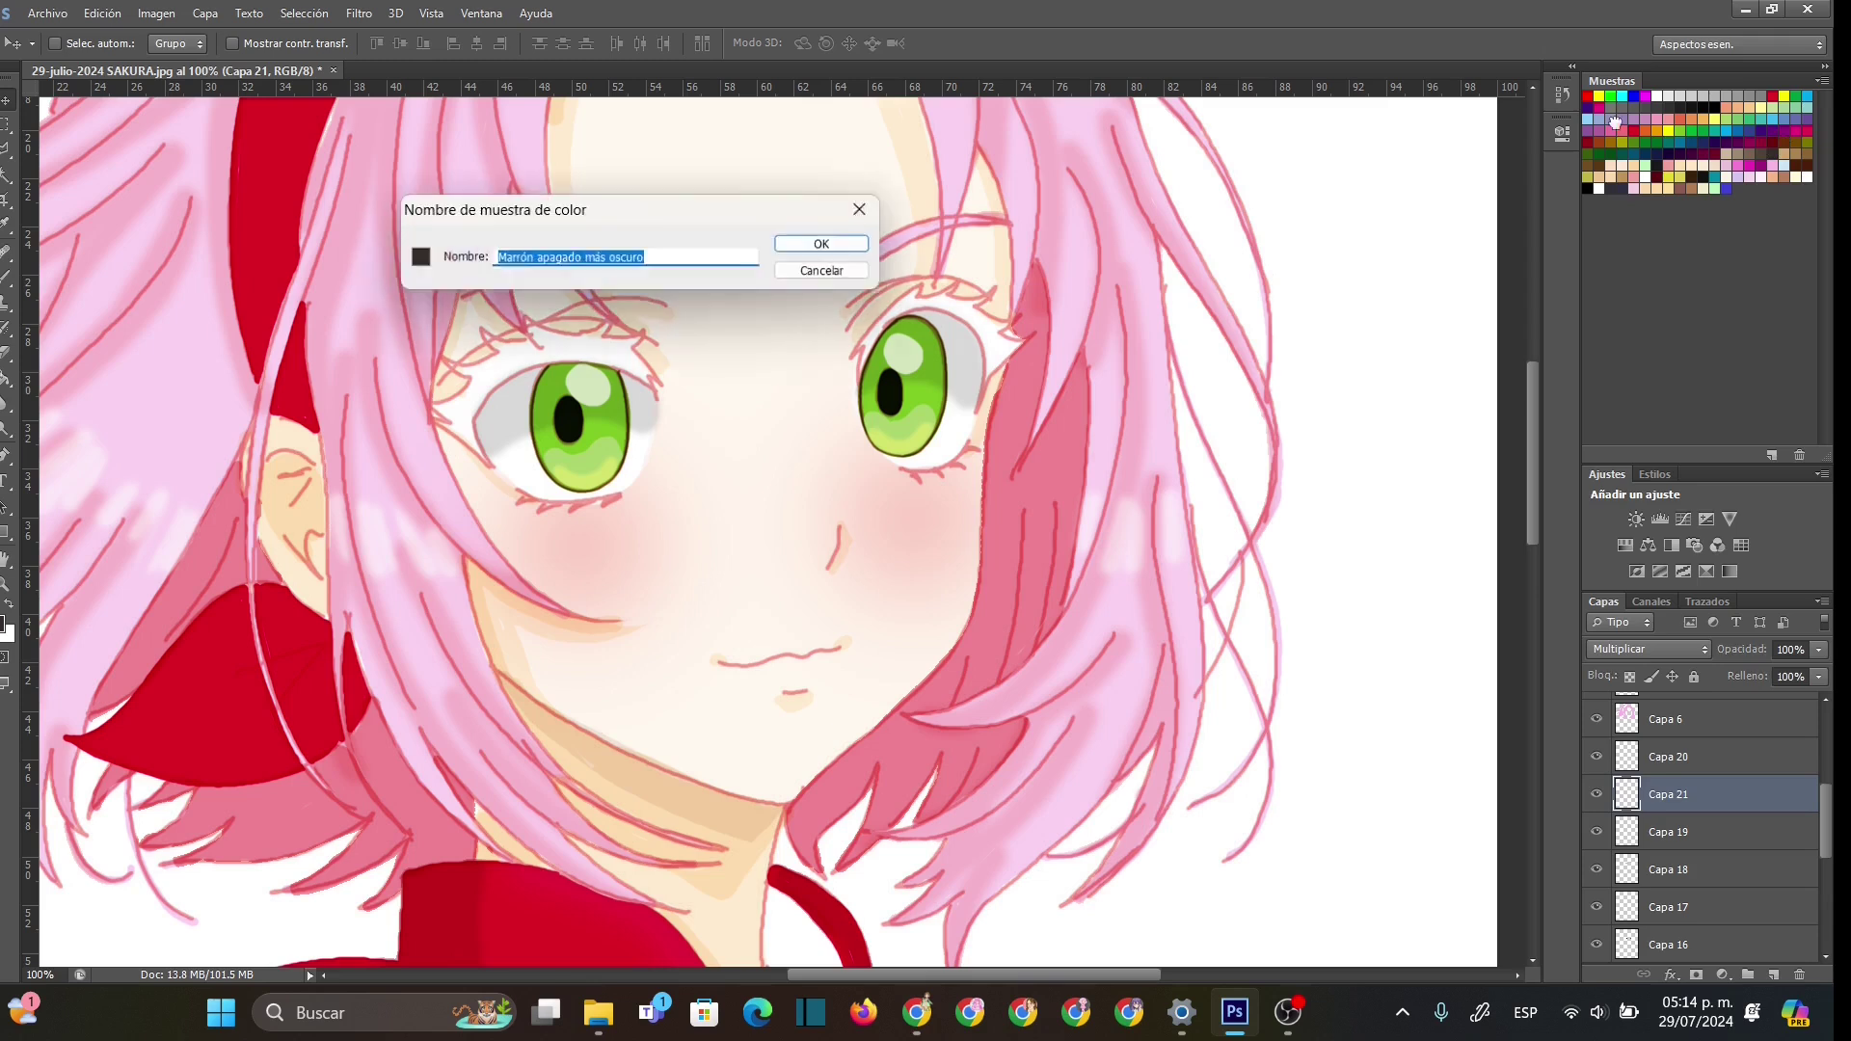
click(825, 244)
- Outline the upper lashes and lid line of the right-hand eye with a hard 6 px brush
key(b)
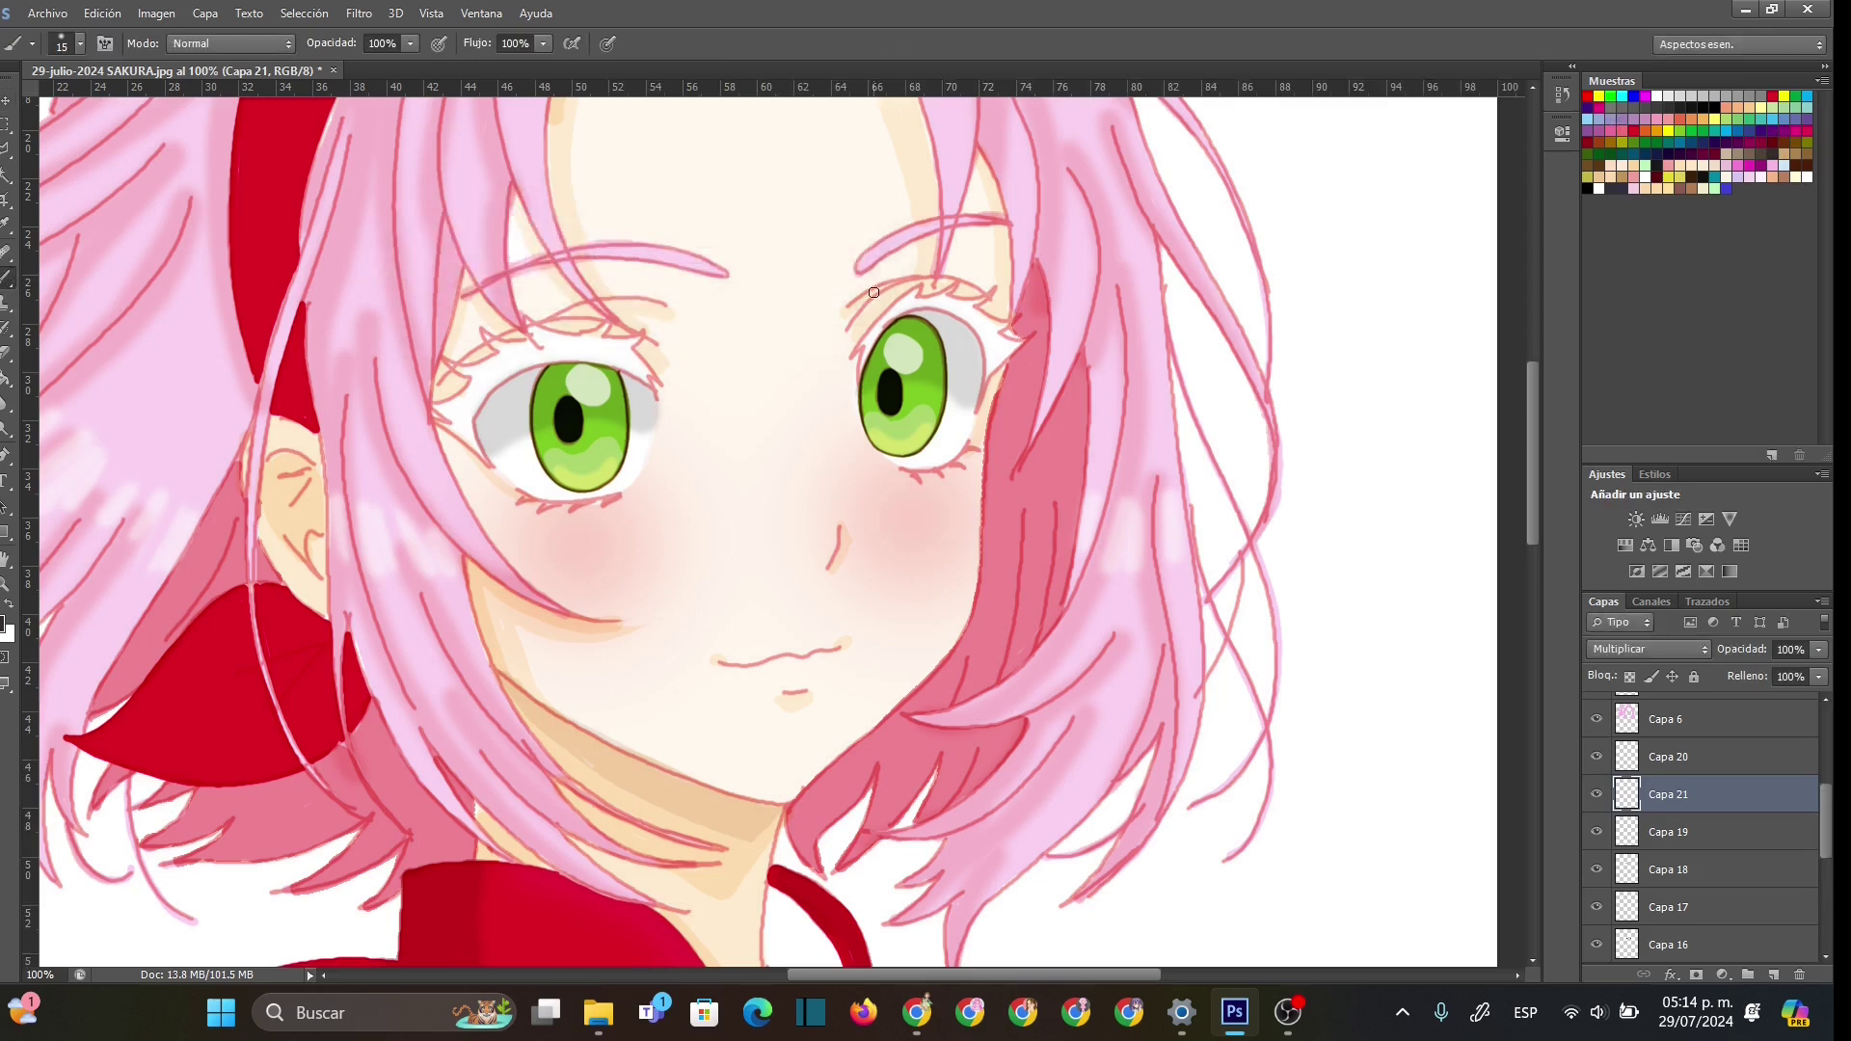
right_click(904, 351)
click(957, 482)
click(922, 392)
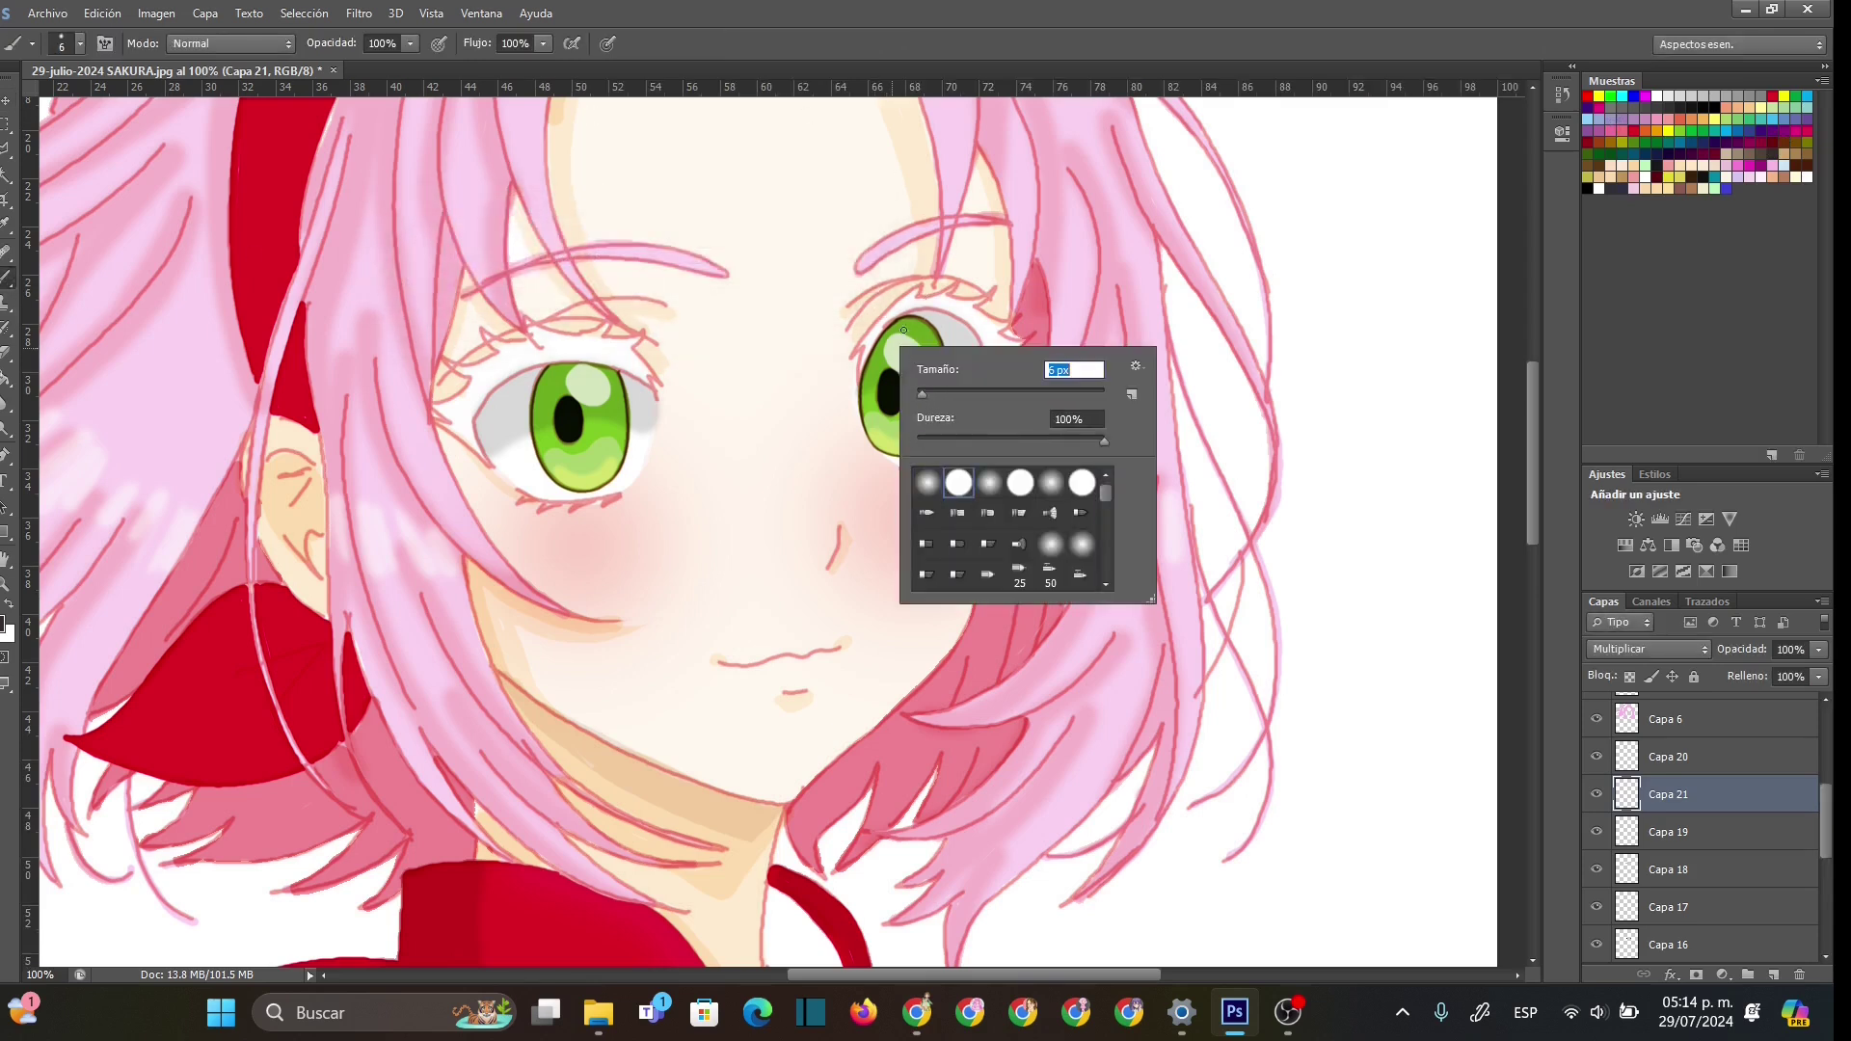
mouse_move(852, 353)
mouse_down()
mouse_move(921, 285)
mouse_move(997, 289)
mouse_move(986, 313)
mouse_move(1035, 339)
mouse_move(979, 406)
mouse_up()
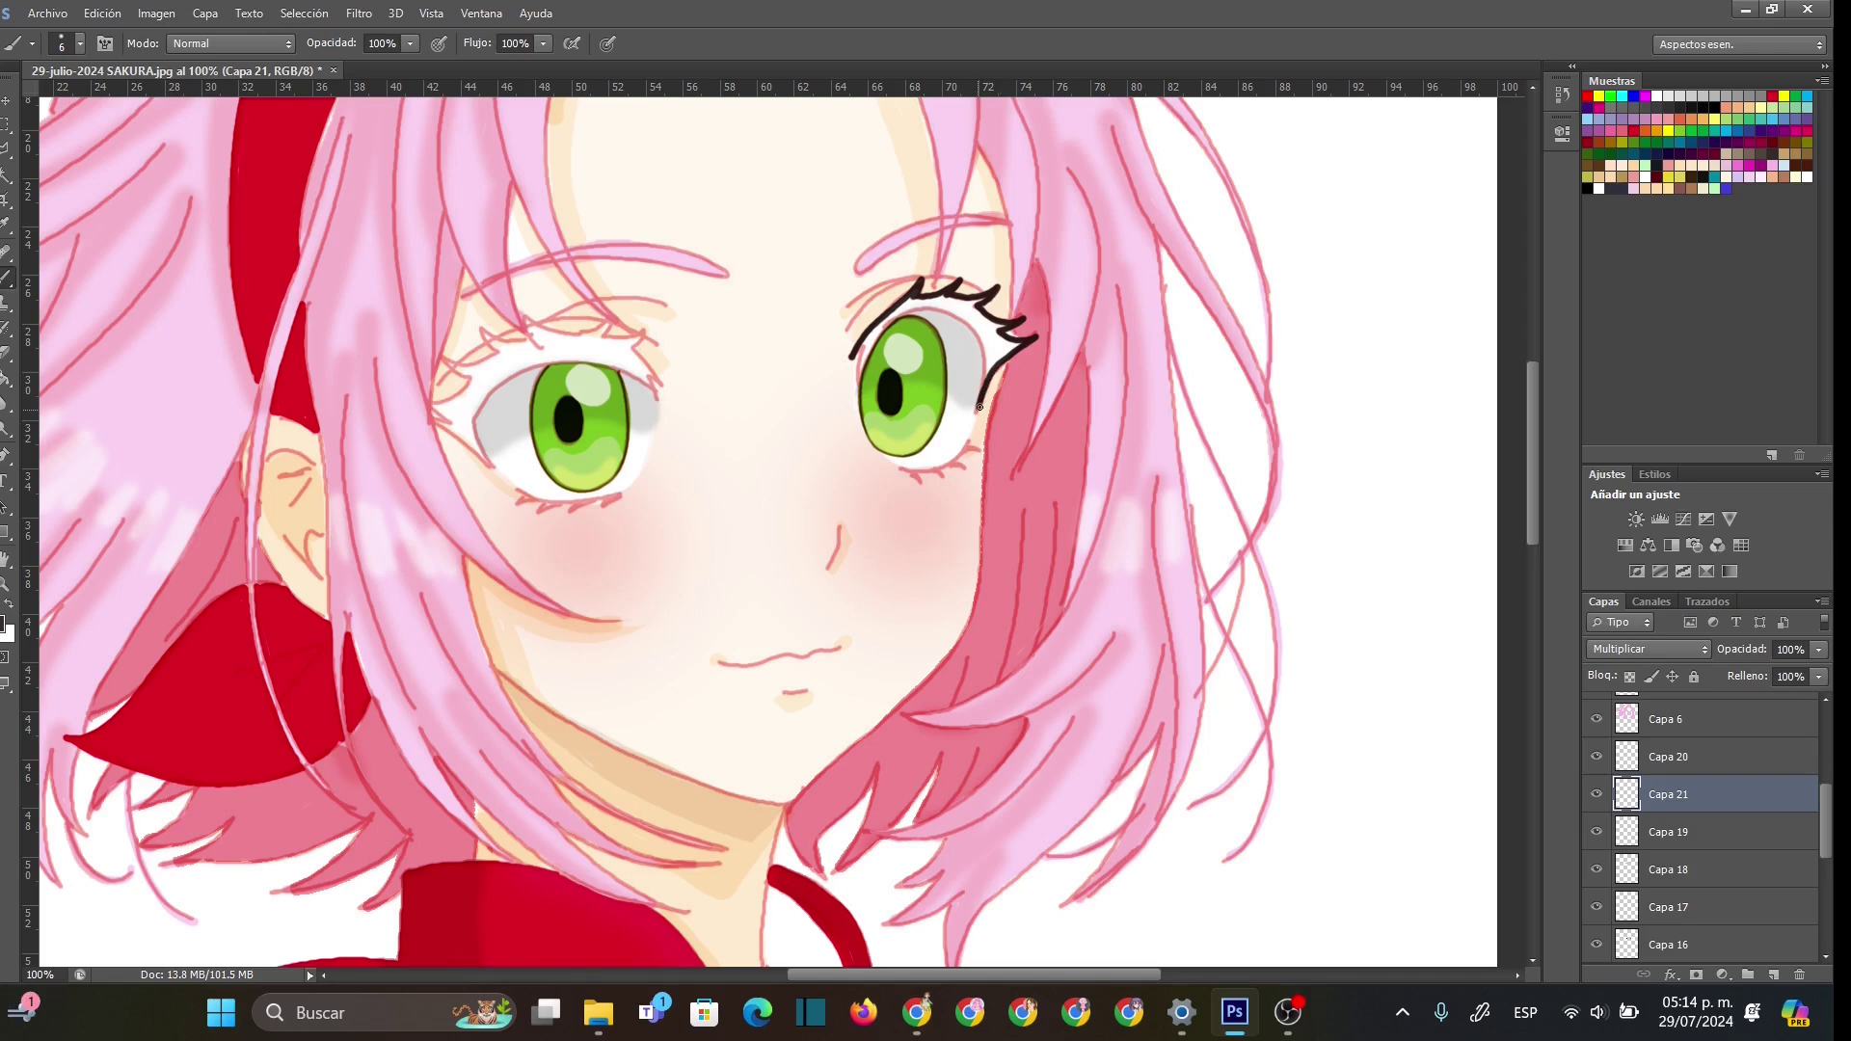
mouse_move(863, 367)
mouse_down()
mouse_move(899, 319)
mouse_move(940, 318)
mouse_up()
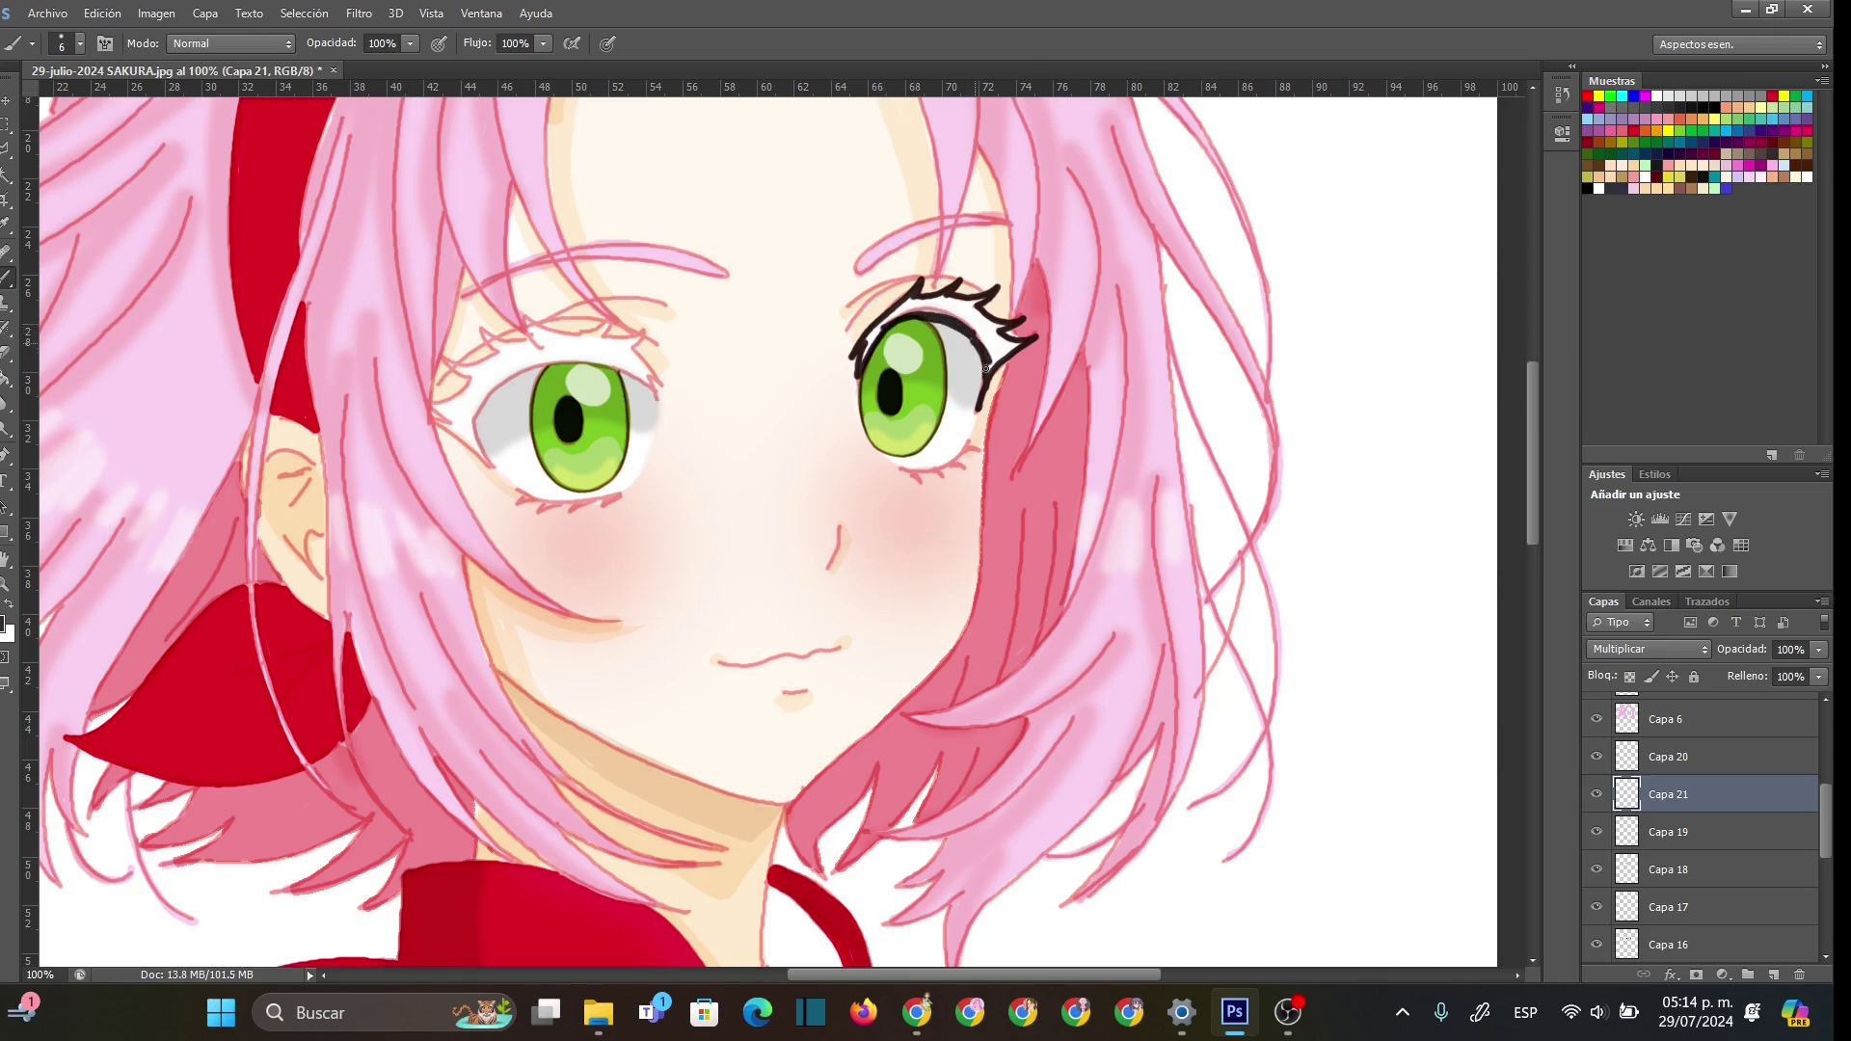
drag(976, 409, 1022, 352)
- Outline the upper lashes and lid line of the left-hand eye in the same dark brown
mouse_move(427, 416)
mouse_down()
mouse_move(491, 463)
mouse_move(428, 419)
mouse_move(452, 425)
mouse_move(436, 403)
mouse_move(473, 378)
mouse_move(445, 360)
mouse_move(498, 357)
mouse_move(483, 332)
mouse_move(533, 339)
mouse_move(526, 316)
mouse_move(576, 335)
mouse_up()
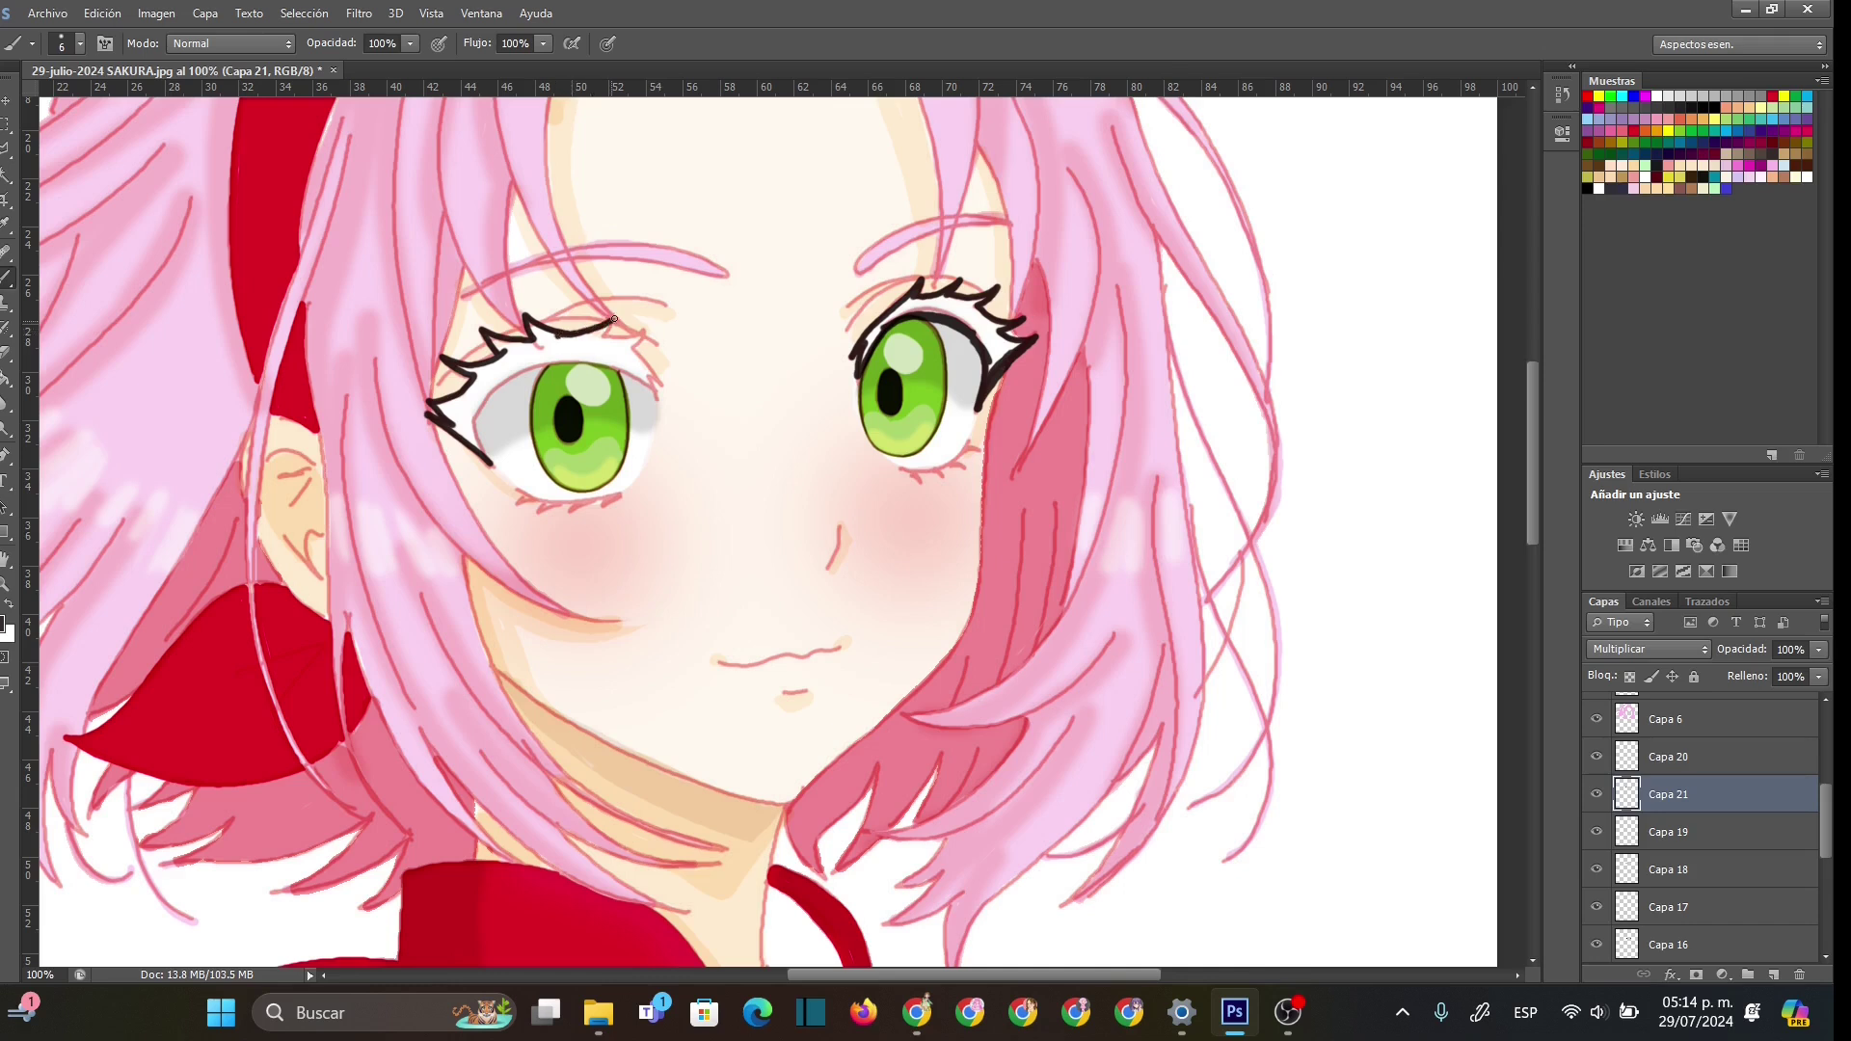
drag(594, 337, 644, 331)
mouse_move(473, 415)
mouse_down()
mouse_move(492, 463)
mouse_move(491, 392)
mouse_move(631, 367)
mouse_move(478, 407)
mouse_move(514, 376)
mouse_move(635, 379)
mouse_up()
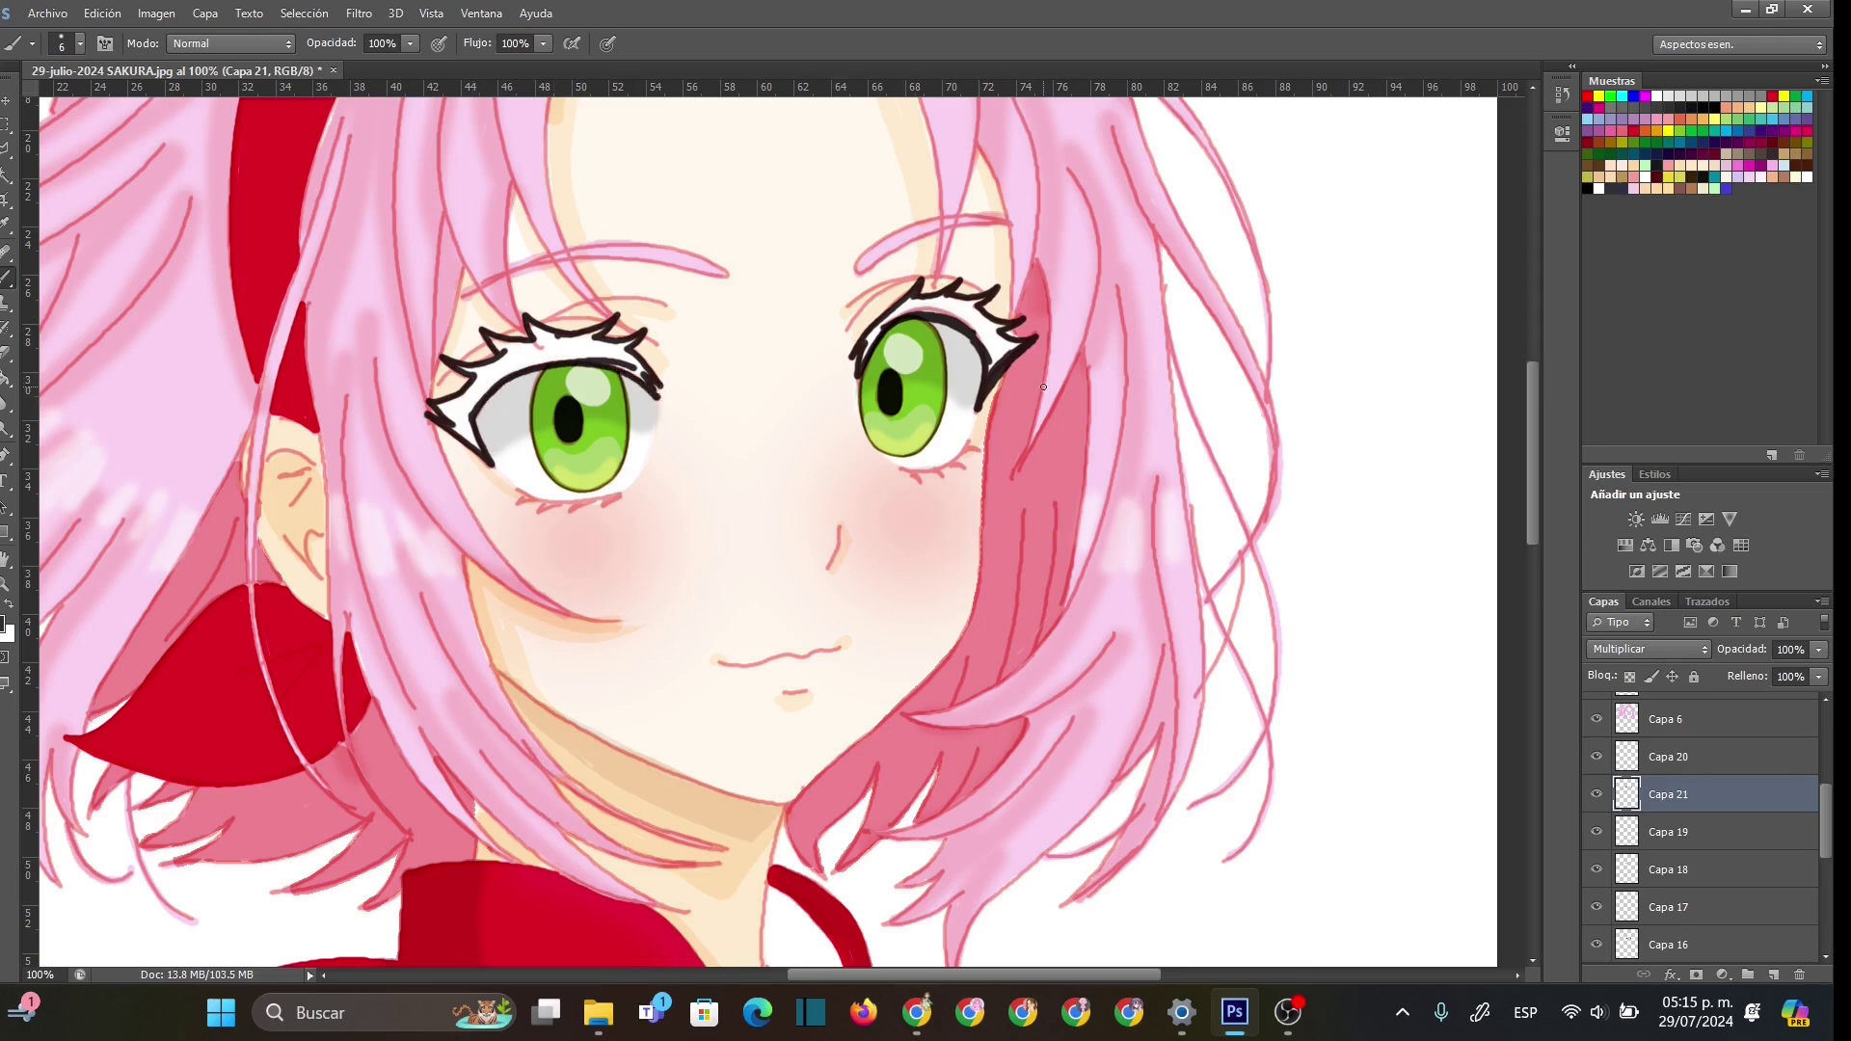
- Fill the outlined upper lashes of both eyes solid dark brown with a 10 px brush
right_click(509, 411)
key(Up)
key(Up)
key(Up)
key(Up)
mouse_move(461, 366)
mouse_down()
mouse_move(514, 352)
mouse_move(491, 338)
mouse_move(540, 341)
mouse_up()
mouse_move(534, 334)
mouse_down()
mouse_move(632, 342)
mouse_move(639, 374)
mouse_move(612, 362)
mouse_move(659, 383)
mouse_move(597, 343)
mouse_move(539, 344)
mouse_move(440, 404)
mouse_move(476, 385)
mouse_move(446, 406)
mouse_move(461, 425)
mouse_move(446, 414)
mouse_move(477, 447)
mouse_move(489, 378)
mouse_move(458, 416)
mouse_move(492, 377)
mouse_move(560, 353)
mouse_move(521, 367)
mouse_move(623, 363)
mouse_move(526, 355)
mouse_move(601, 356)
mouse_up()
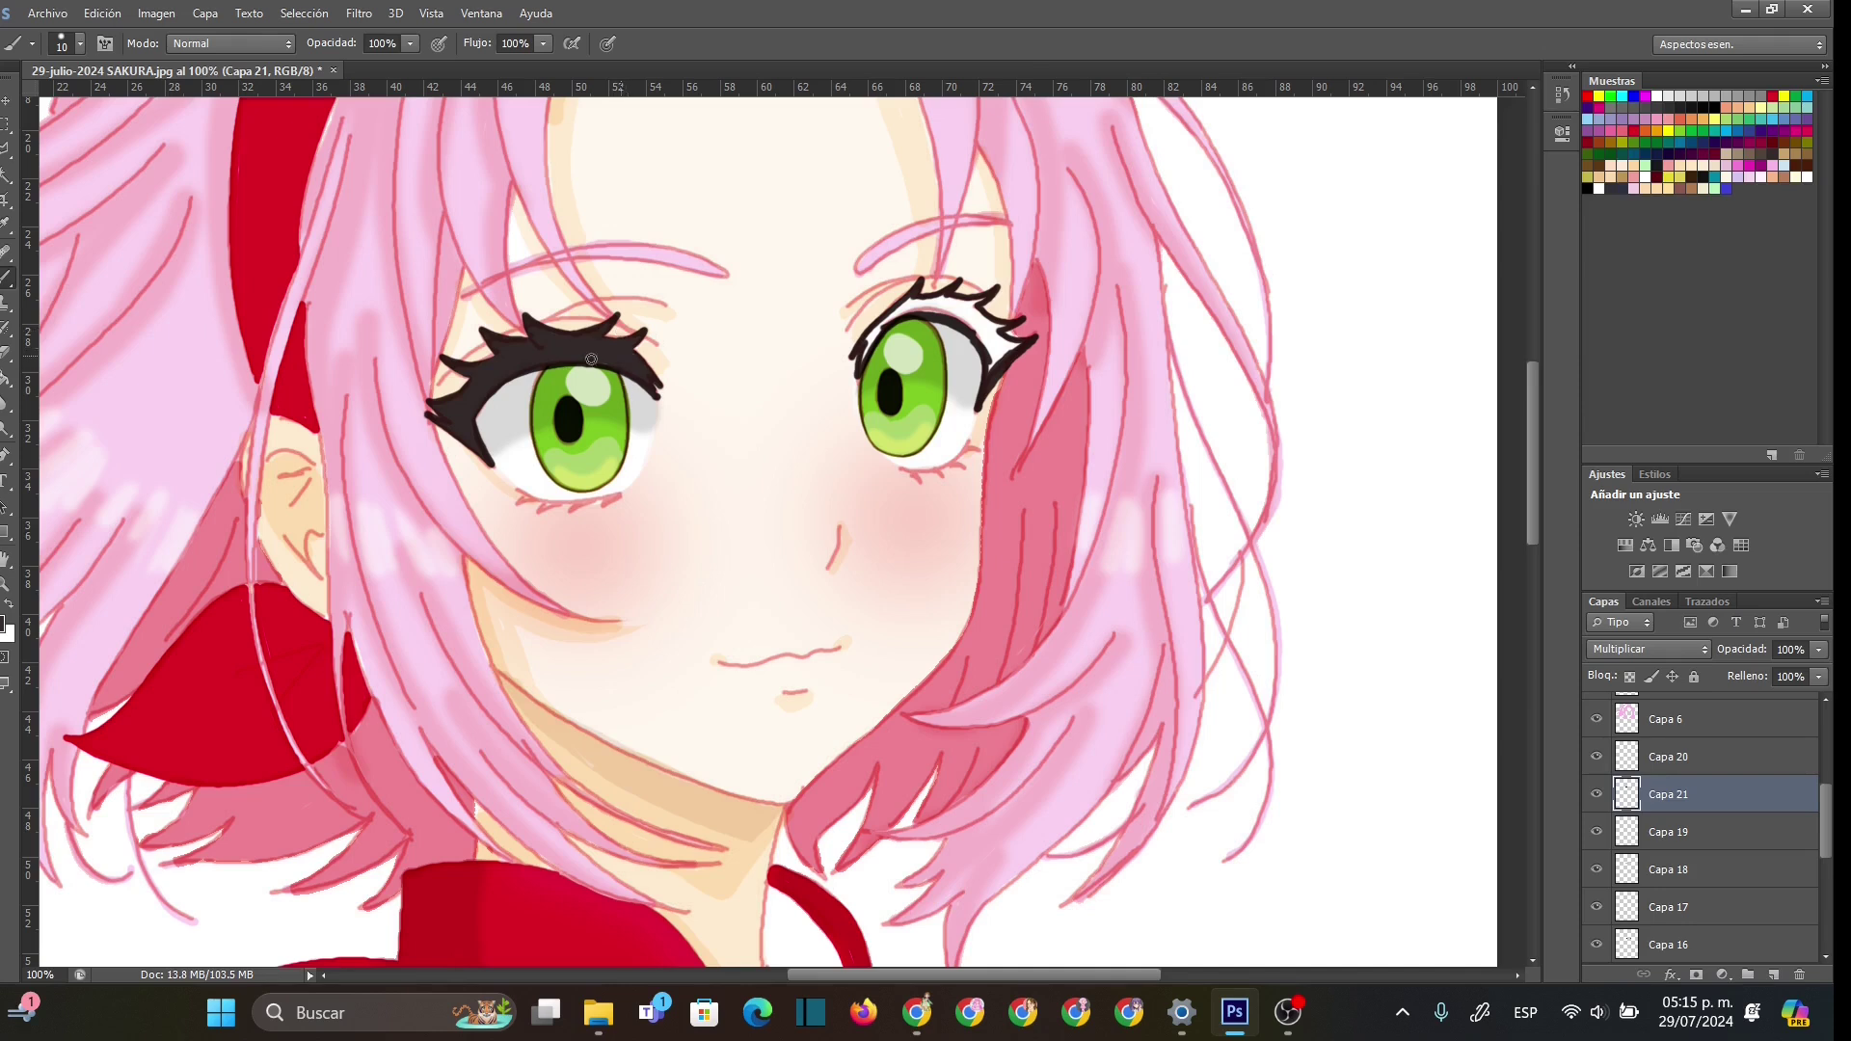
mouse_move(864, 342)
mouse_down()
mouse_move(913, 300)
mouse_move(861, 359)
mouse_move(908, 313)
mouse_move(949, 311)
mouse_move(914, 302)
mouse_move(958, 322)
mouse_move(1028, 310)
mouse_move(946, 314)
mouse_move(993, 375)
mouse_move(1020, 347)
mouse_up()
mouse_move(949, 296)
mouse_down()
mouse_move(981, 304)
mouse_move(995, 328)
mouse_move(969, 320)
mouse_move(990, 357)
mouse_move(959, 310)
mouse_move(982, 306)
mouse_up()
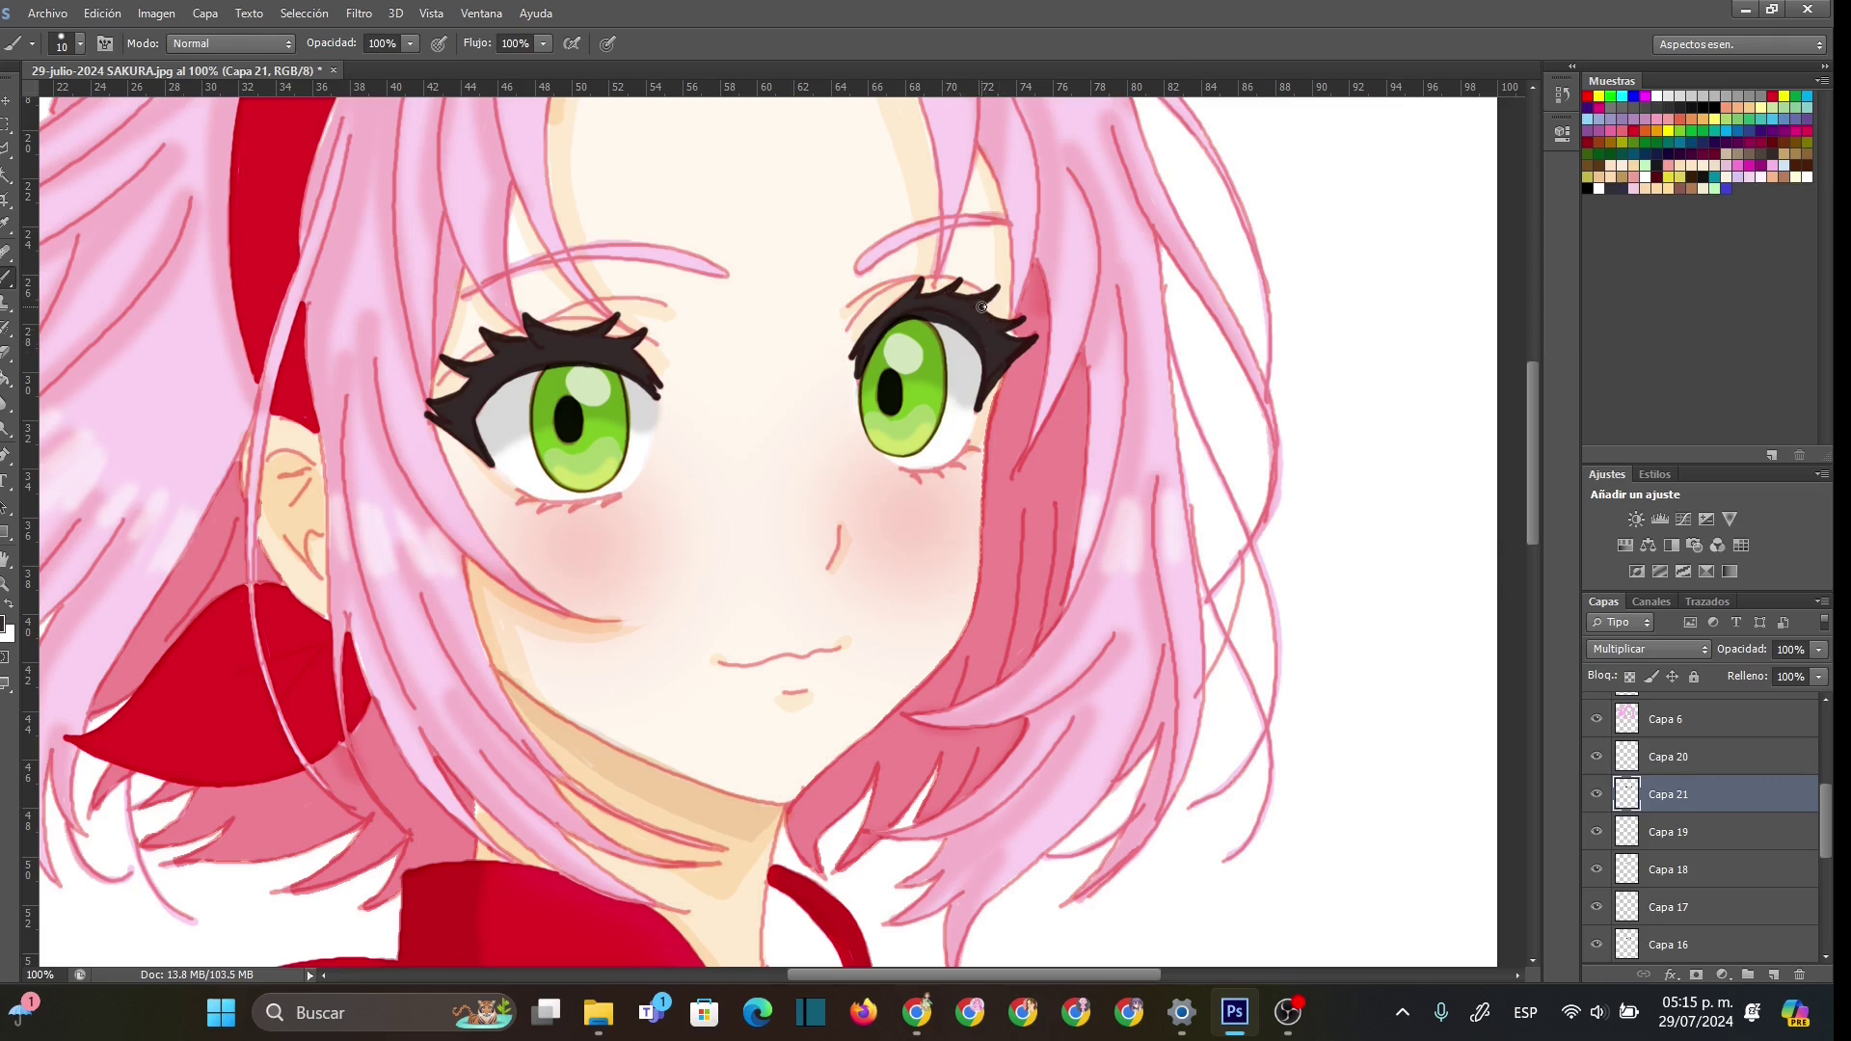
- Clean the lower edge of the left-hand upper lashes with a 12 px eraser and redraw it with a 6 px brush
click(17, 361)
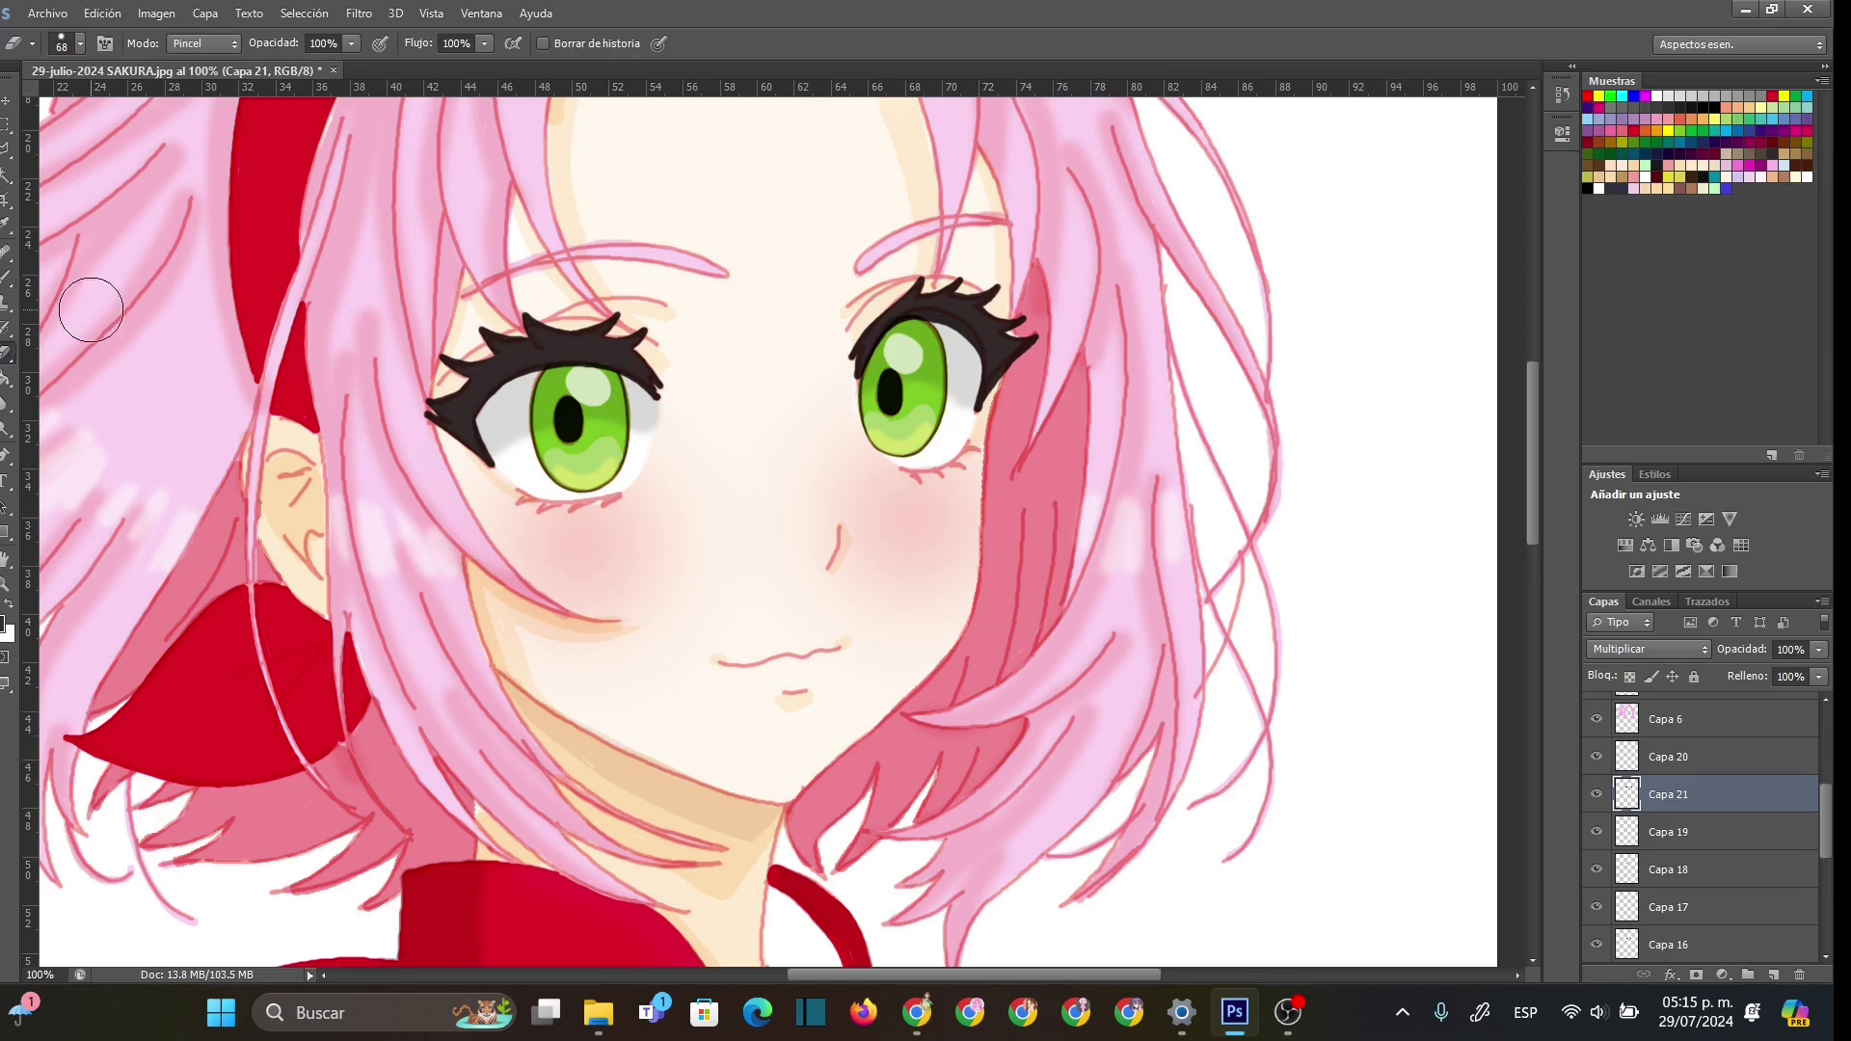
right_click(567, 432)
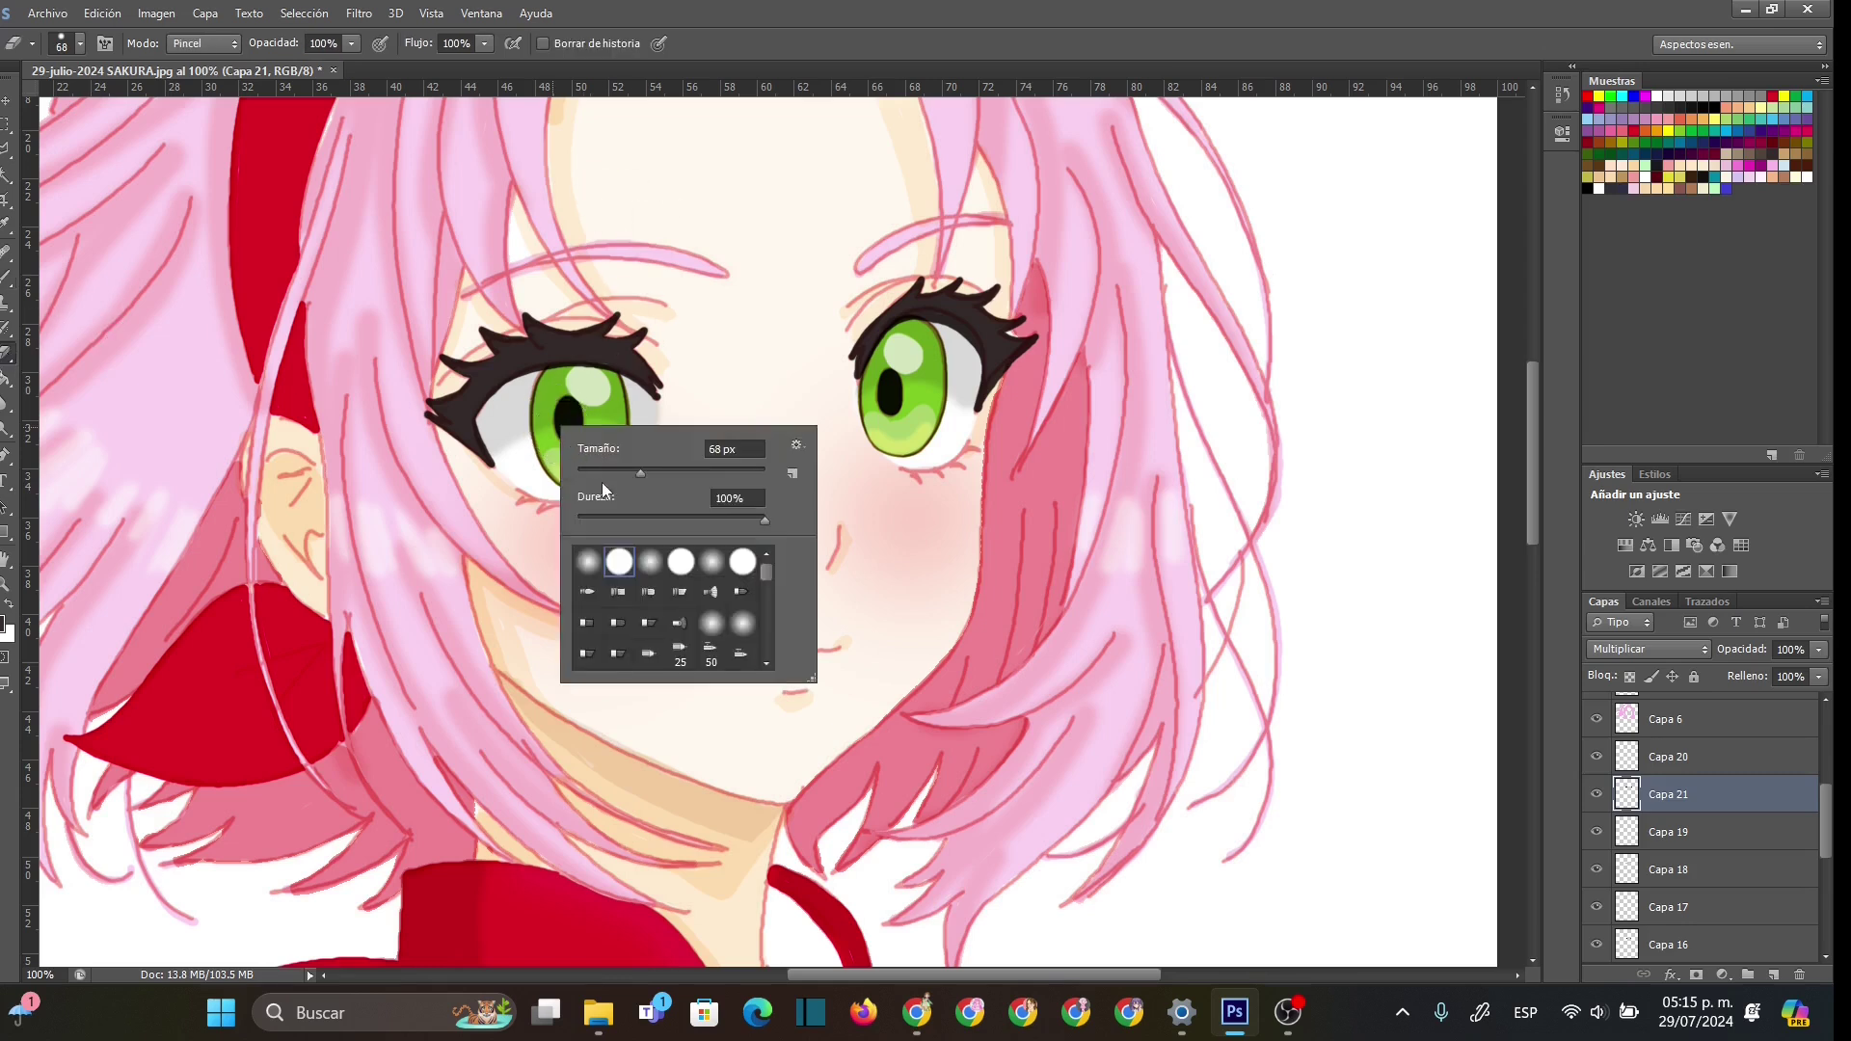
click(491, 411)
drag(512, 385, 620, 372)
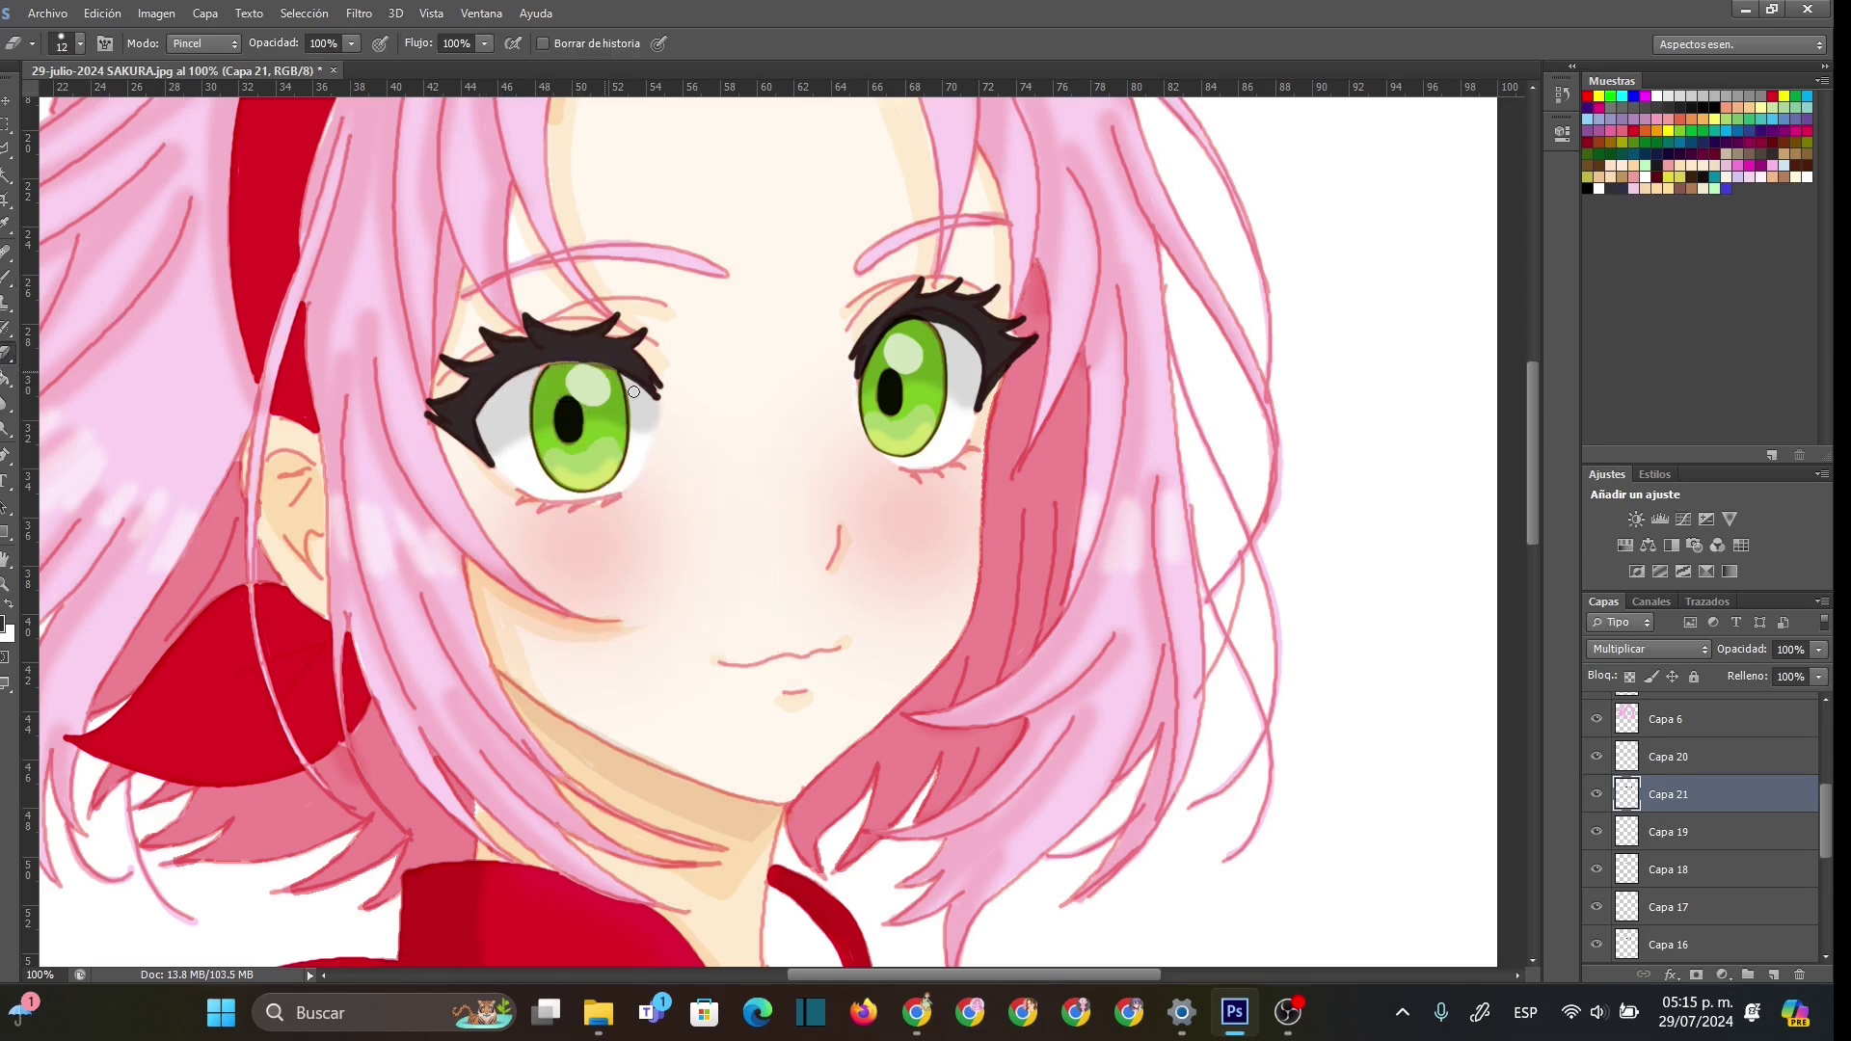
click(9, 279)
right_click(638, 379)
click(648, 420)
key(Return)
drag(491, 391, 561, 360)
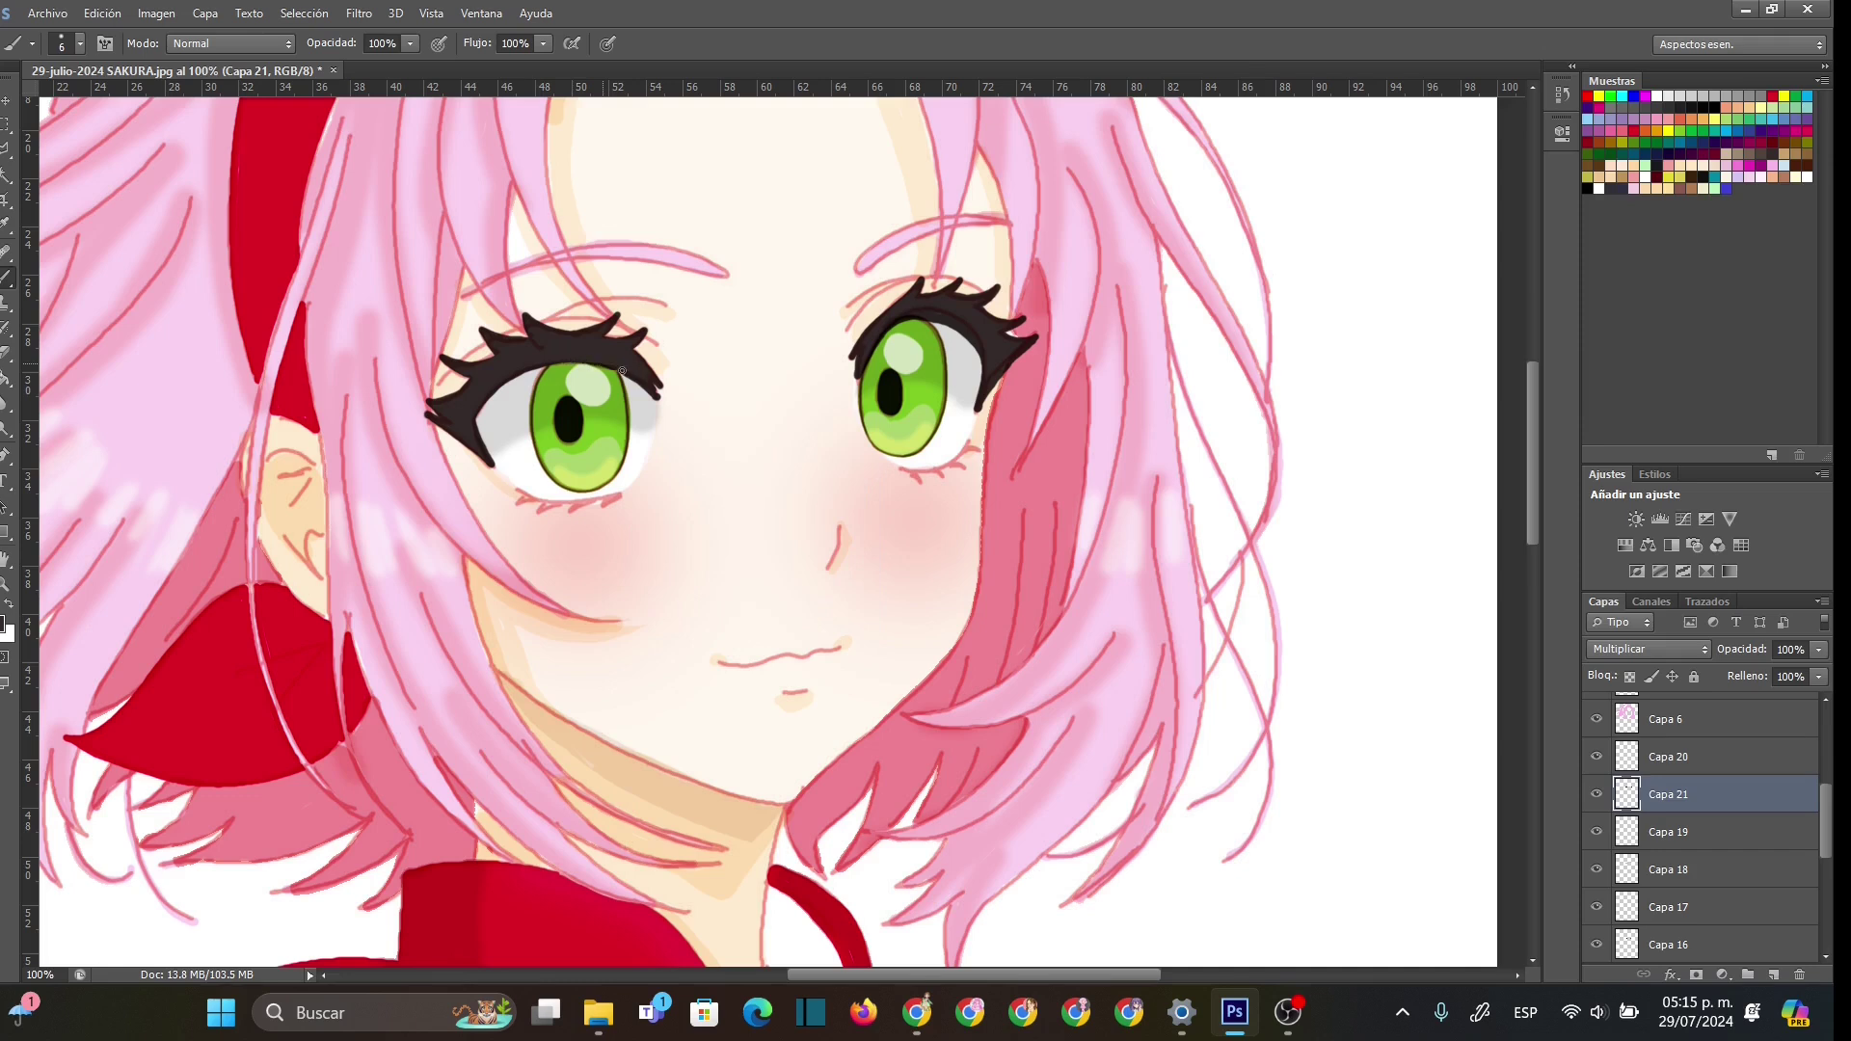
- Trace the lower lashes of both eyes with a 2 px brush, erasing and redrawing those of the left-hand eye
right_click(949, 512)
click(967, 554)
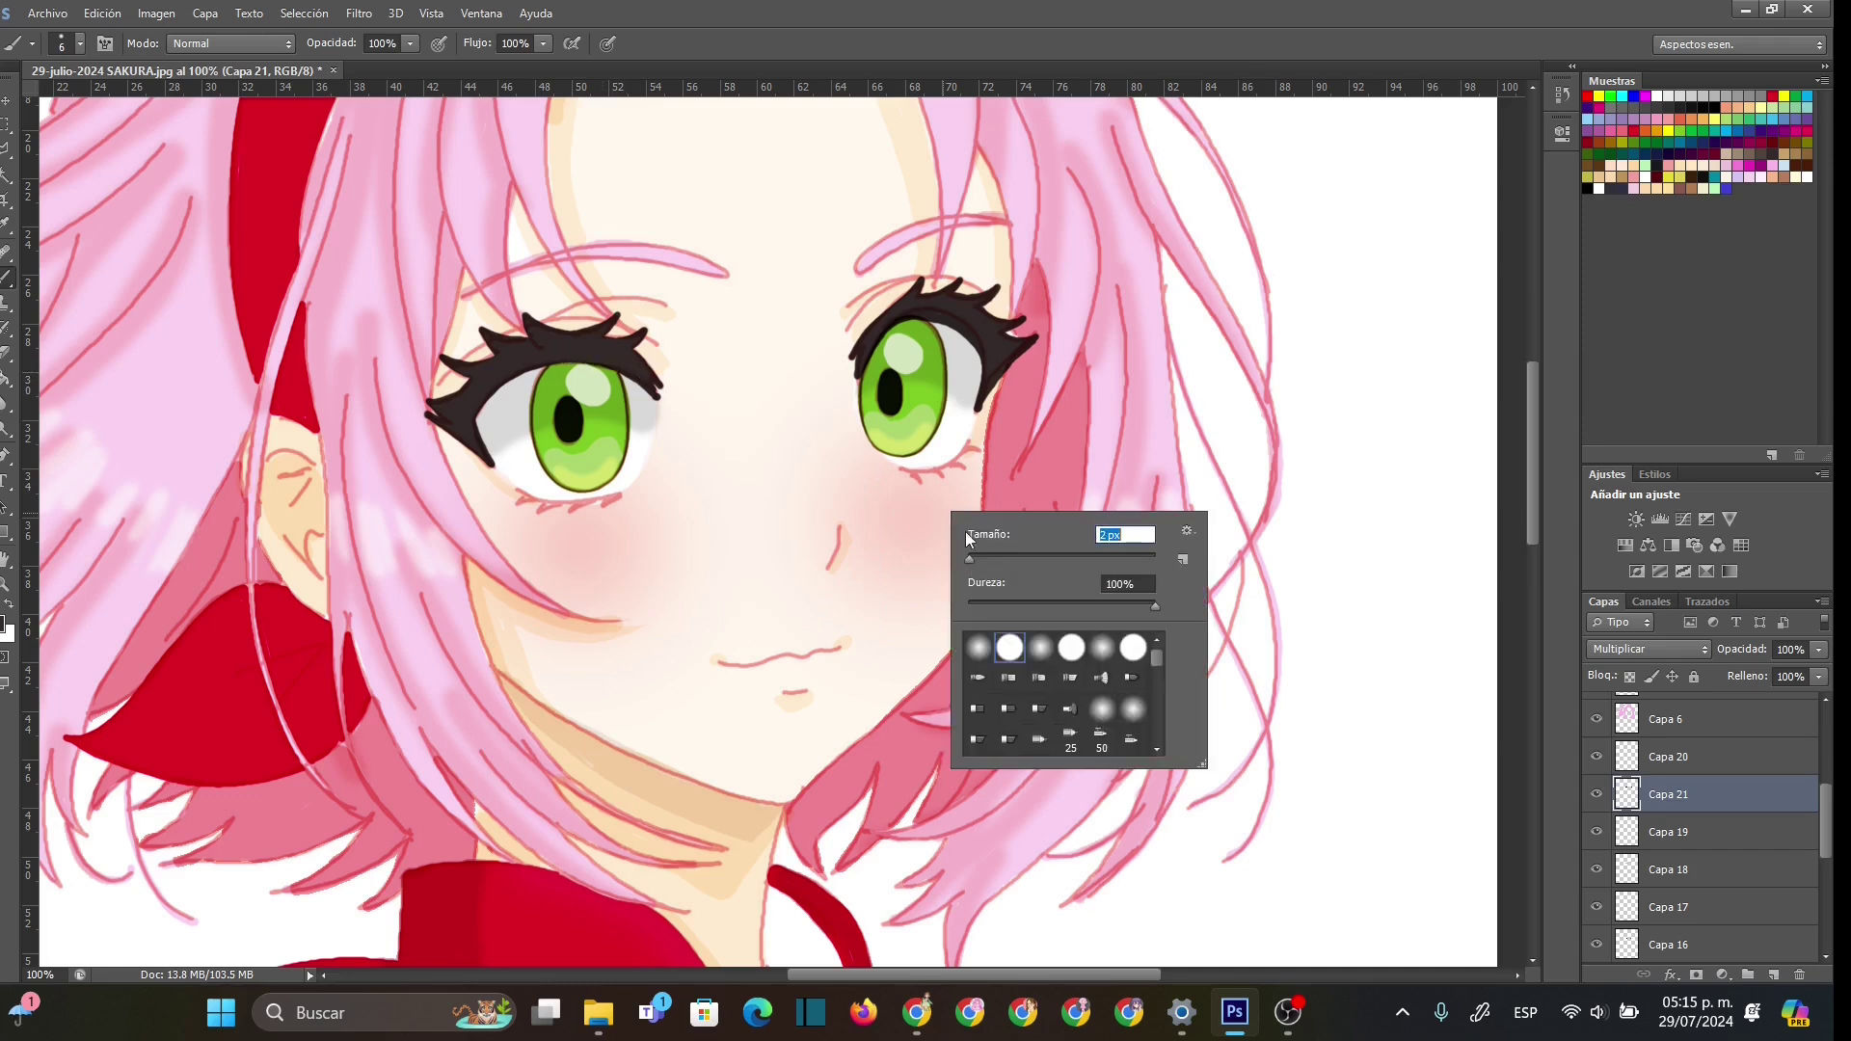
key(Return)
drag(900, 469, 920, 473)
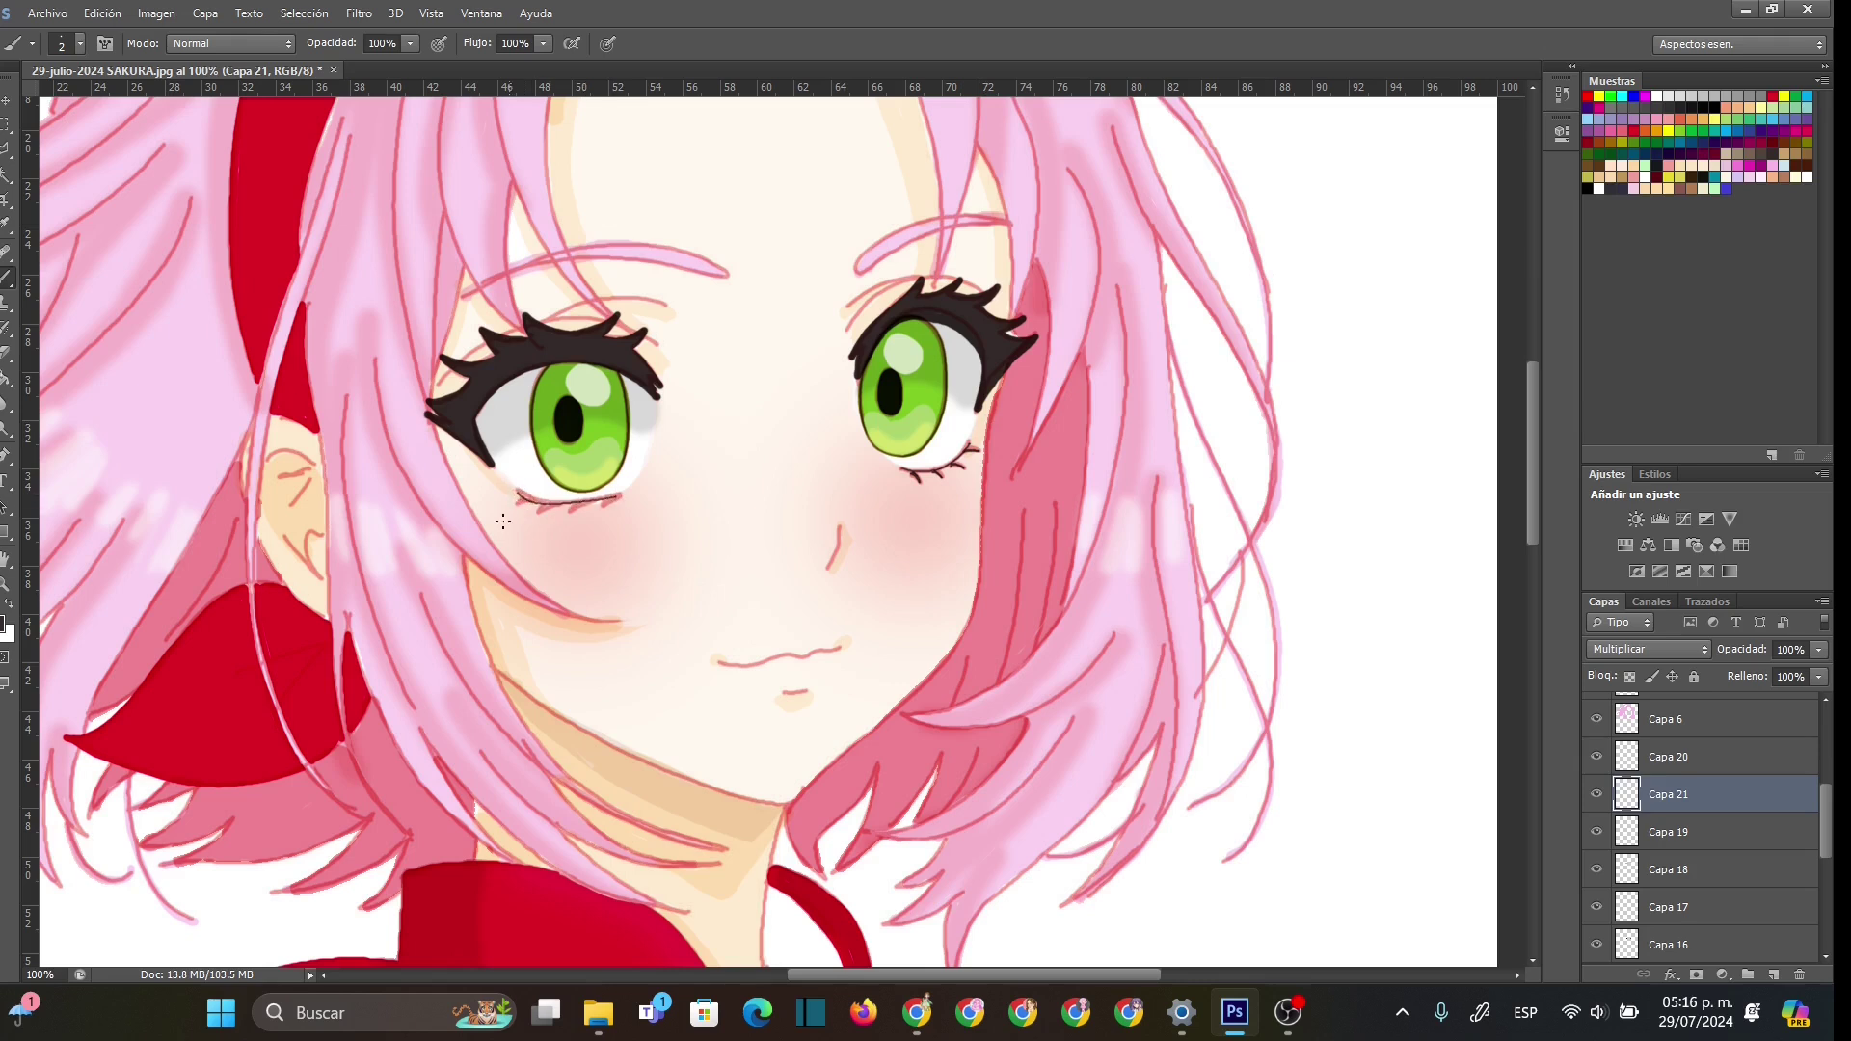
key(e)
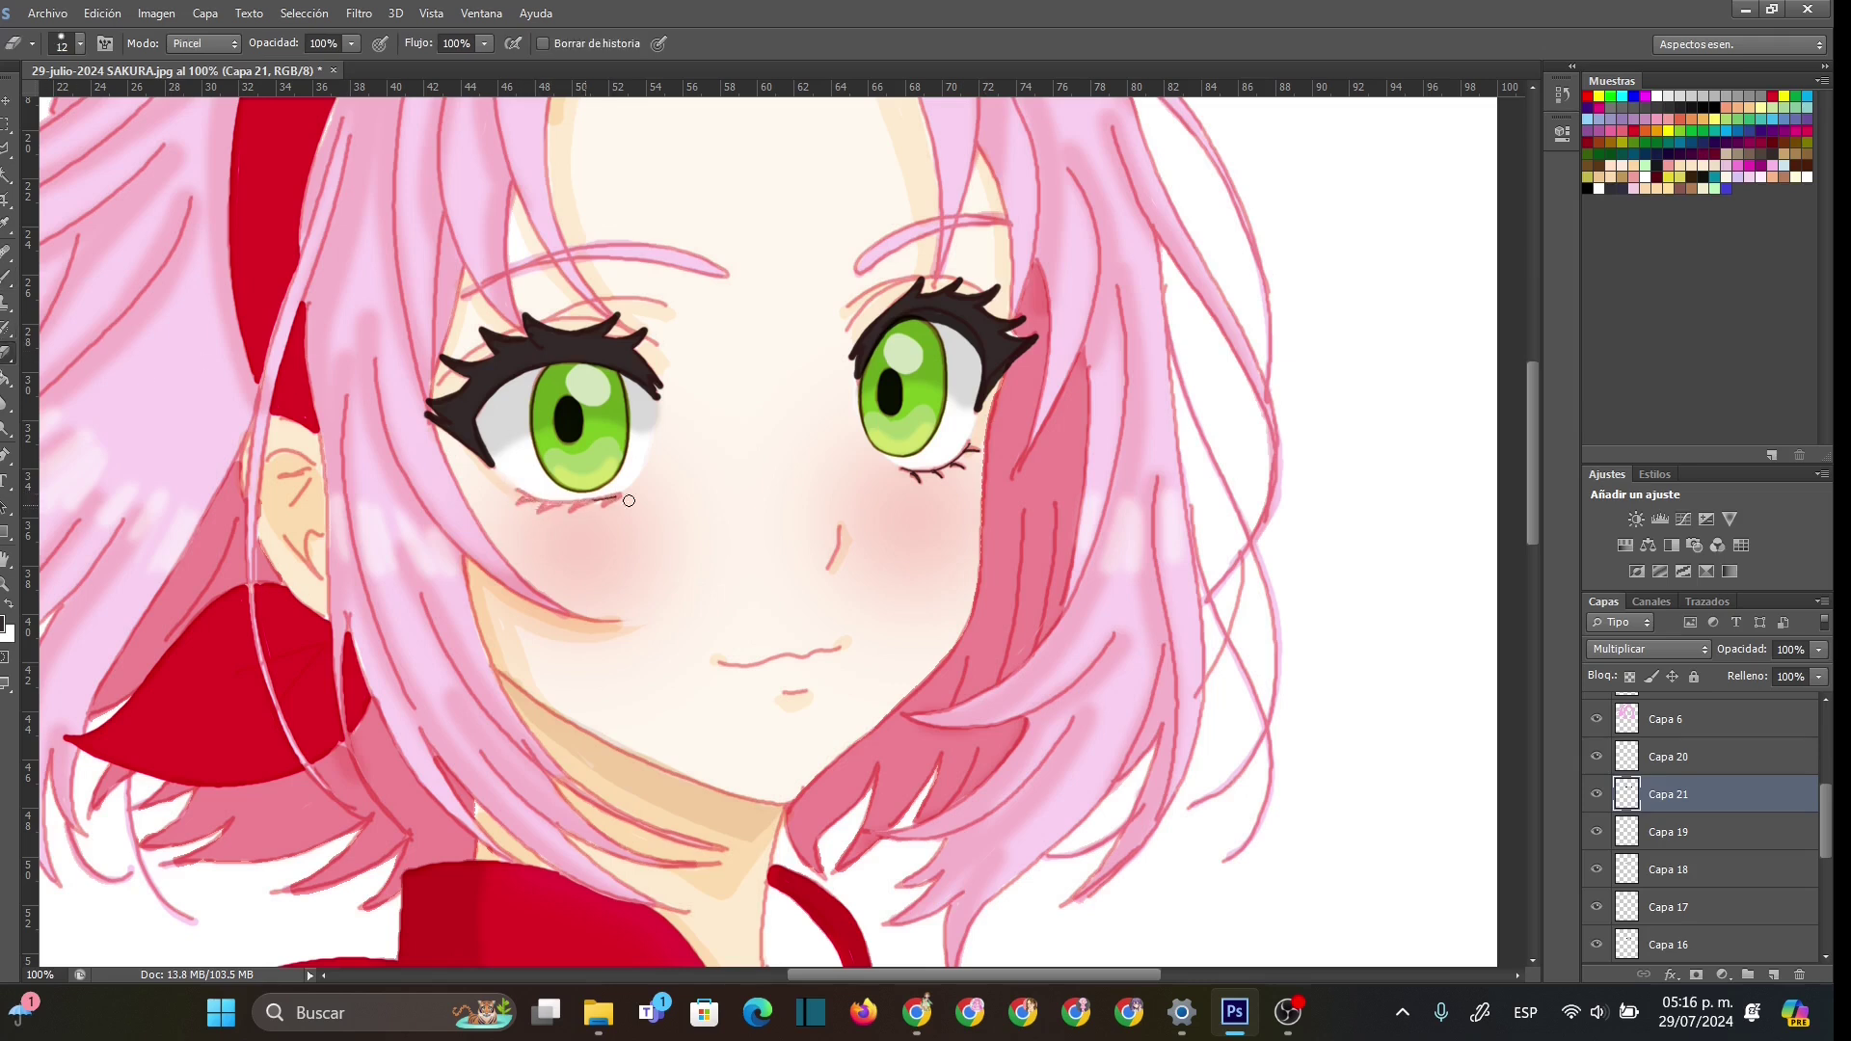
key(b)
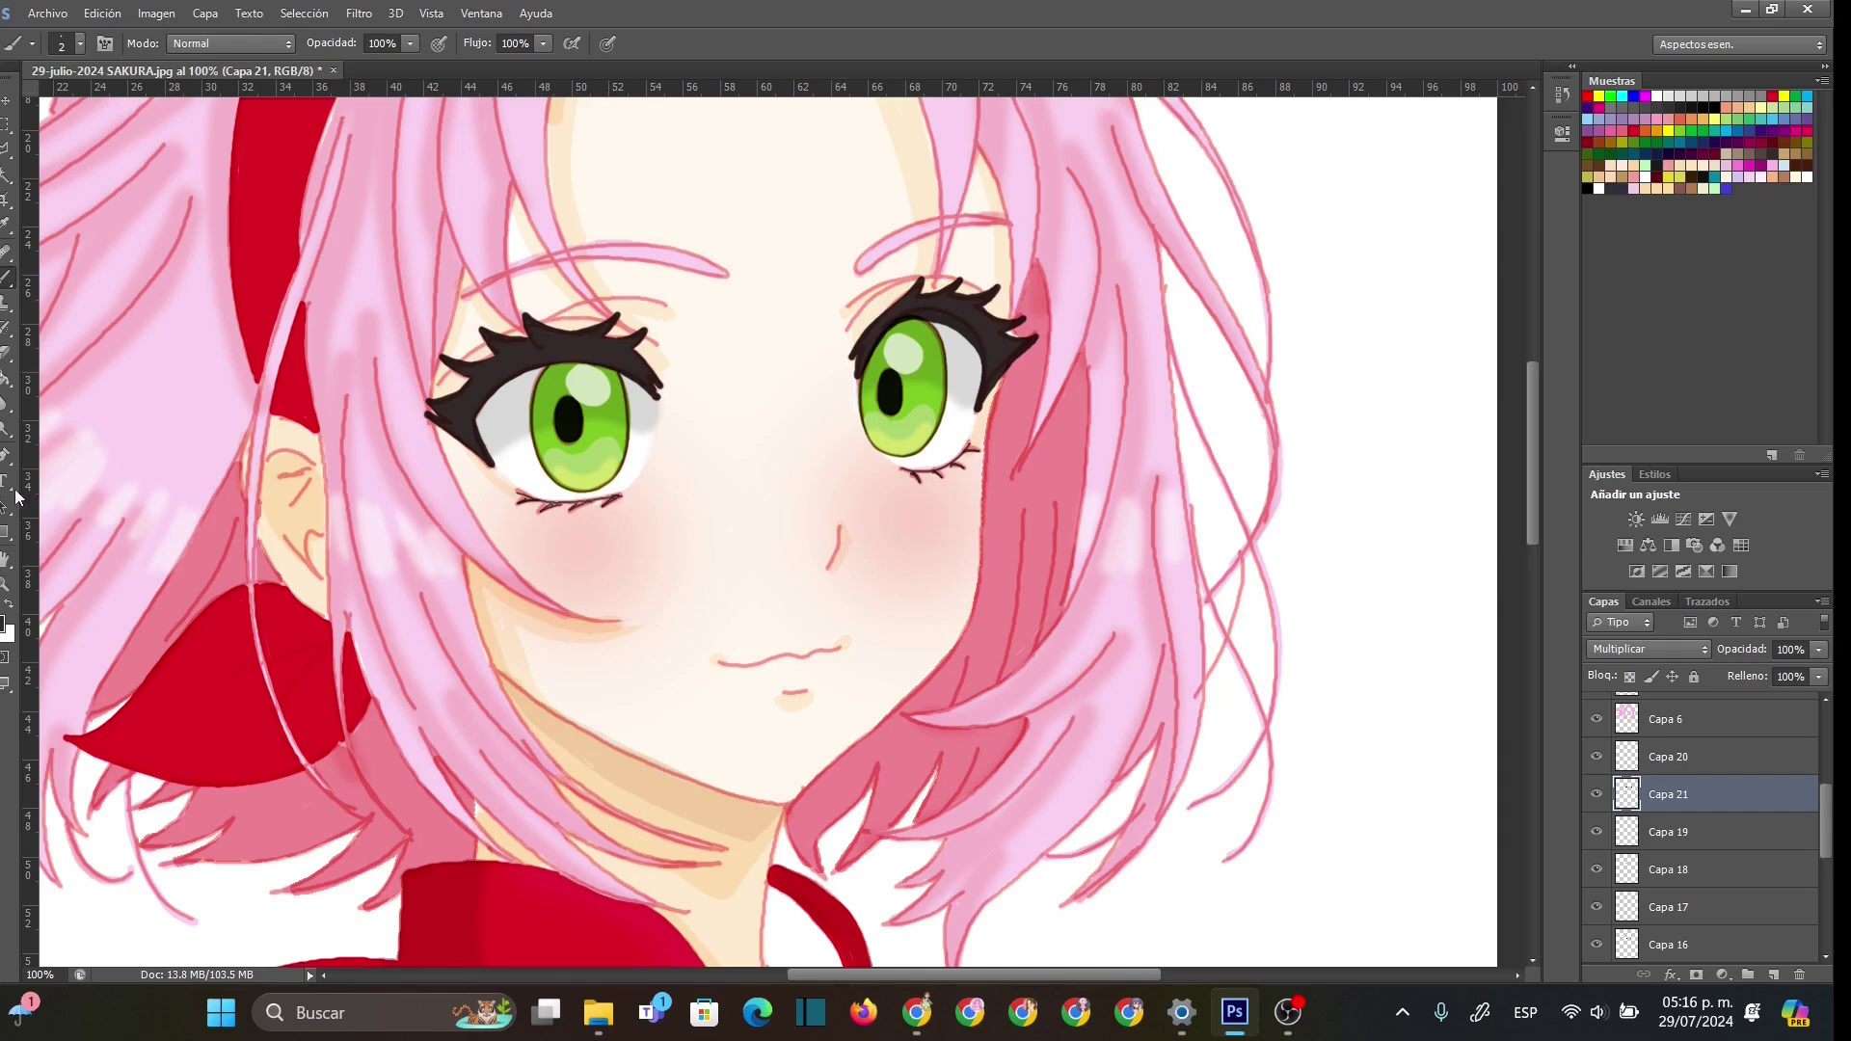
- Add a new layer above Capa 13, set its blend mode to Multiplicar and choose a pale pink swatch
click(7, 583)
right_click(725, 461)
click(800, 589)
right_click(942, 487)
click(1010, 614)
right_click(920, 528)
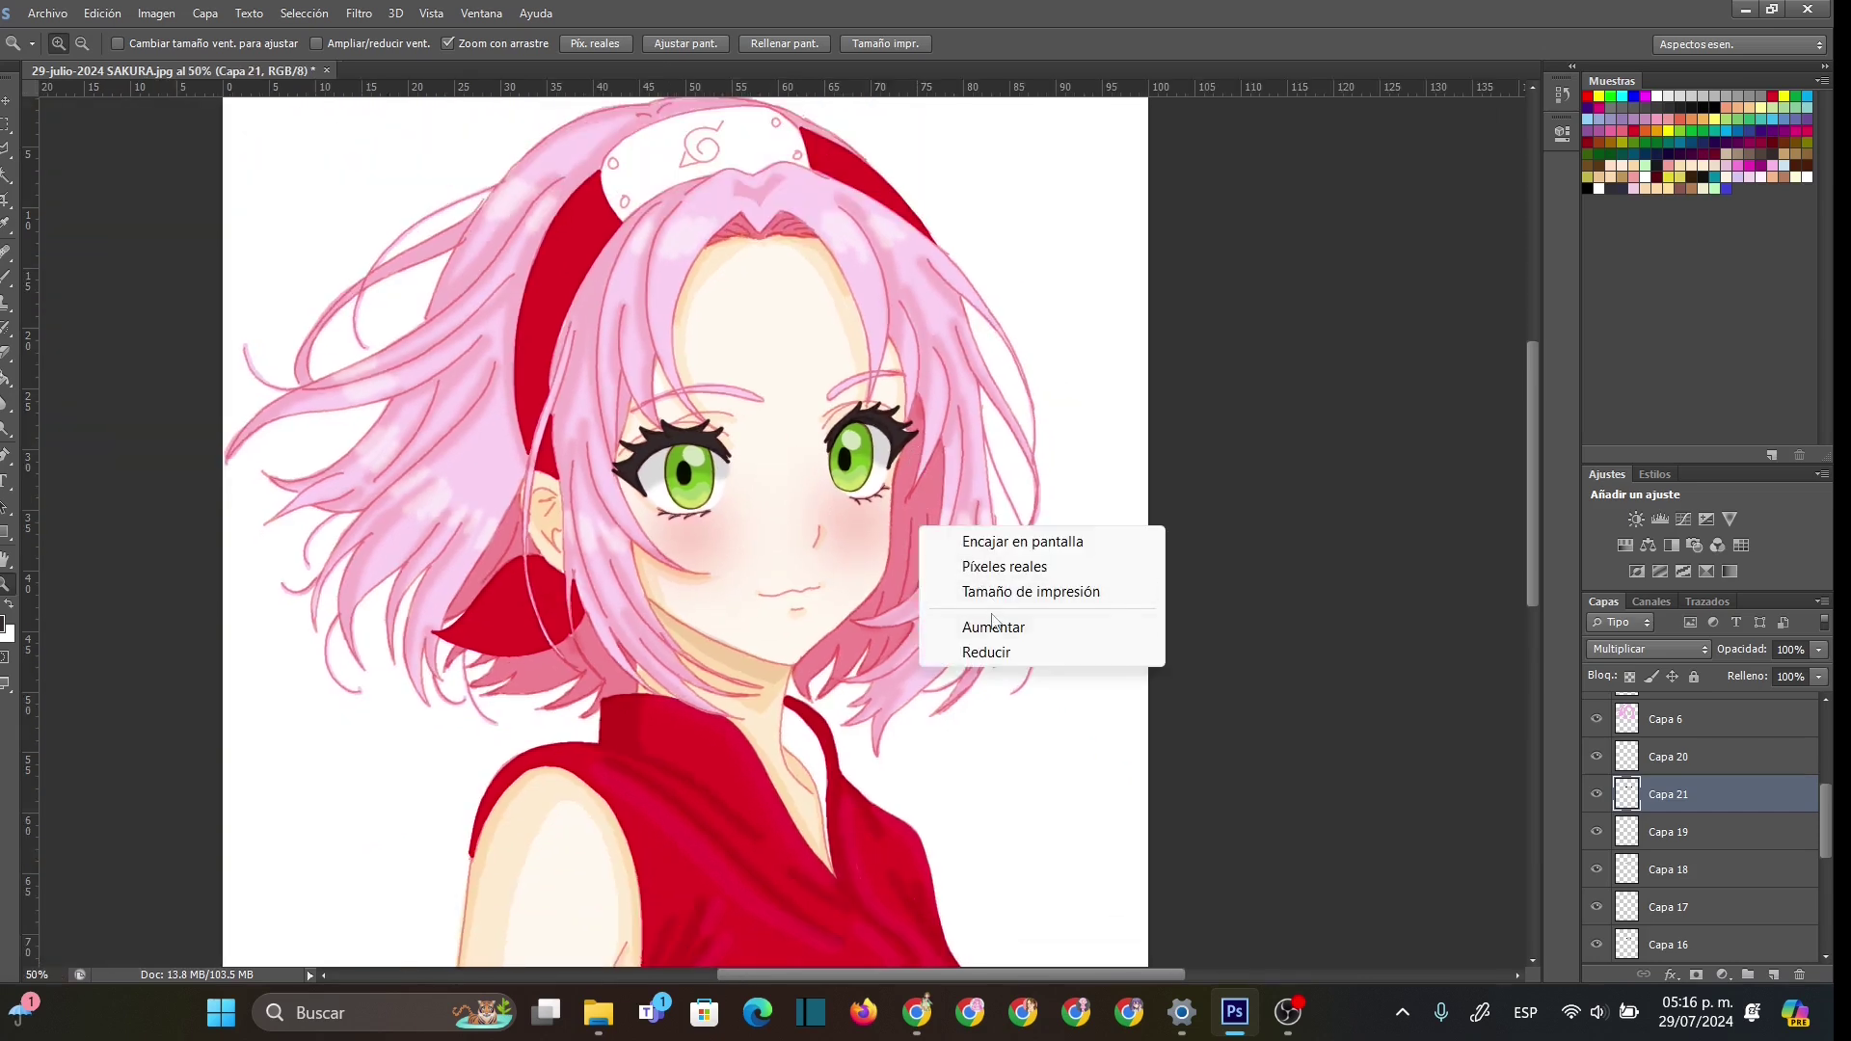
click(988, 652)
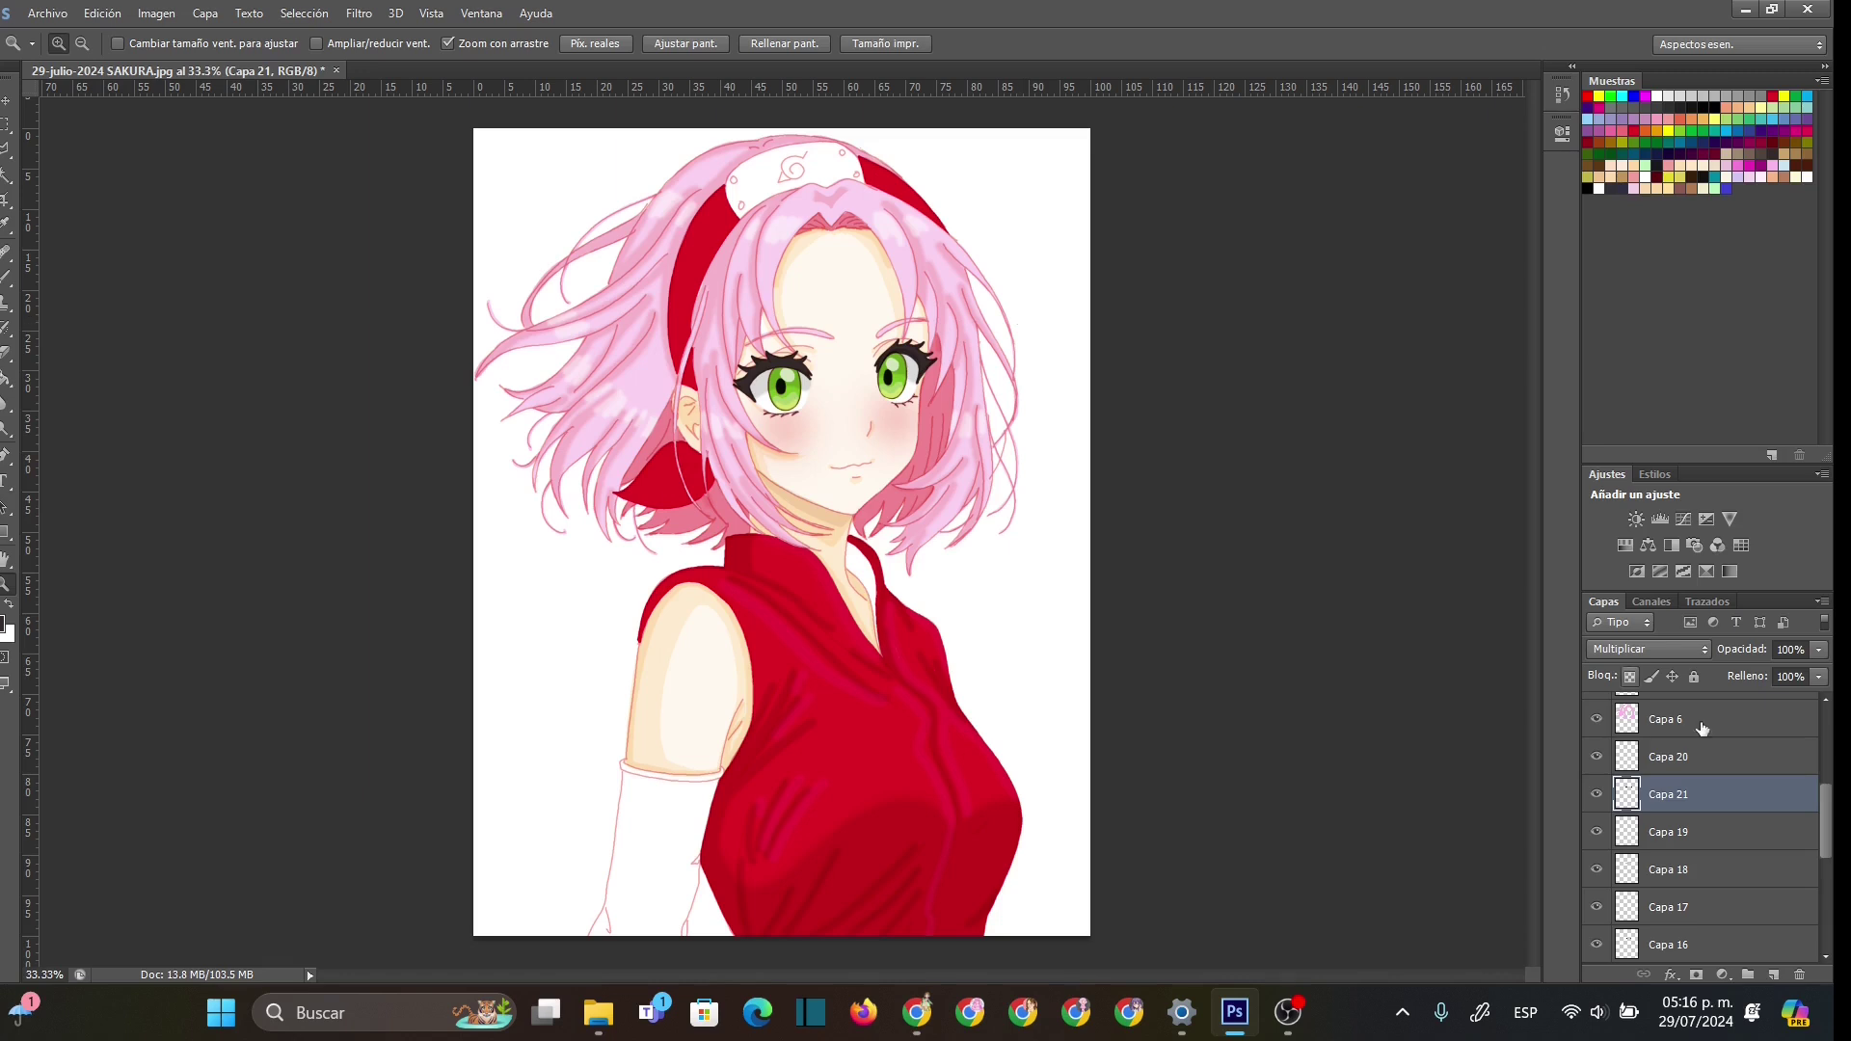
scroll(1699, 725, up, 5)
key(ctrl+shift+alt+n)
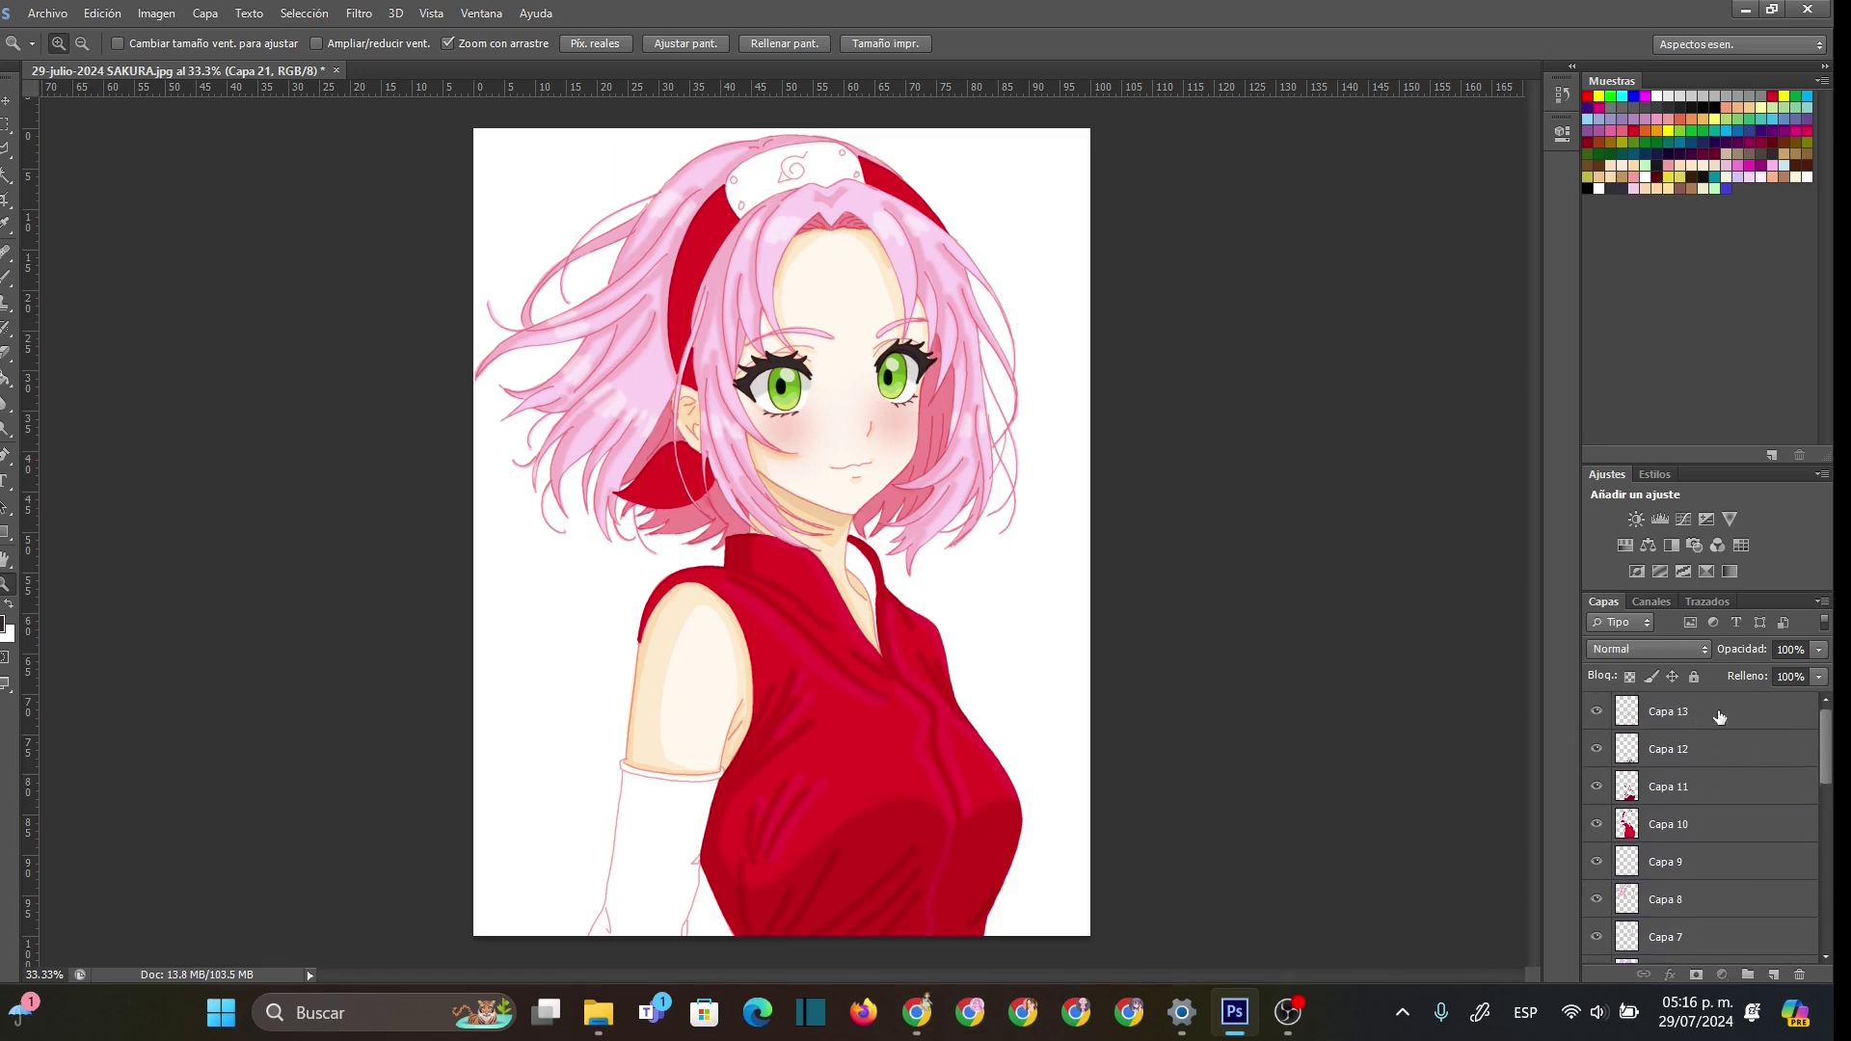
click(1699, 649)
click(1639, 102)
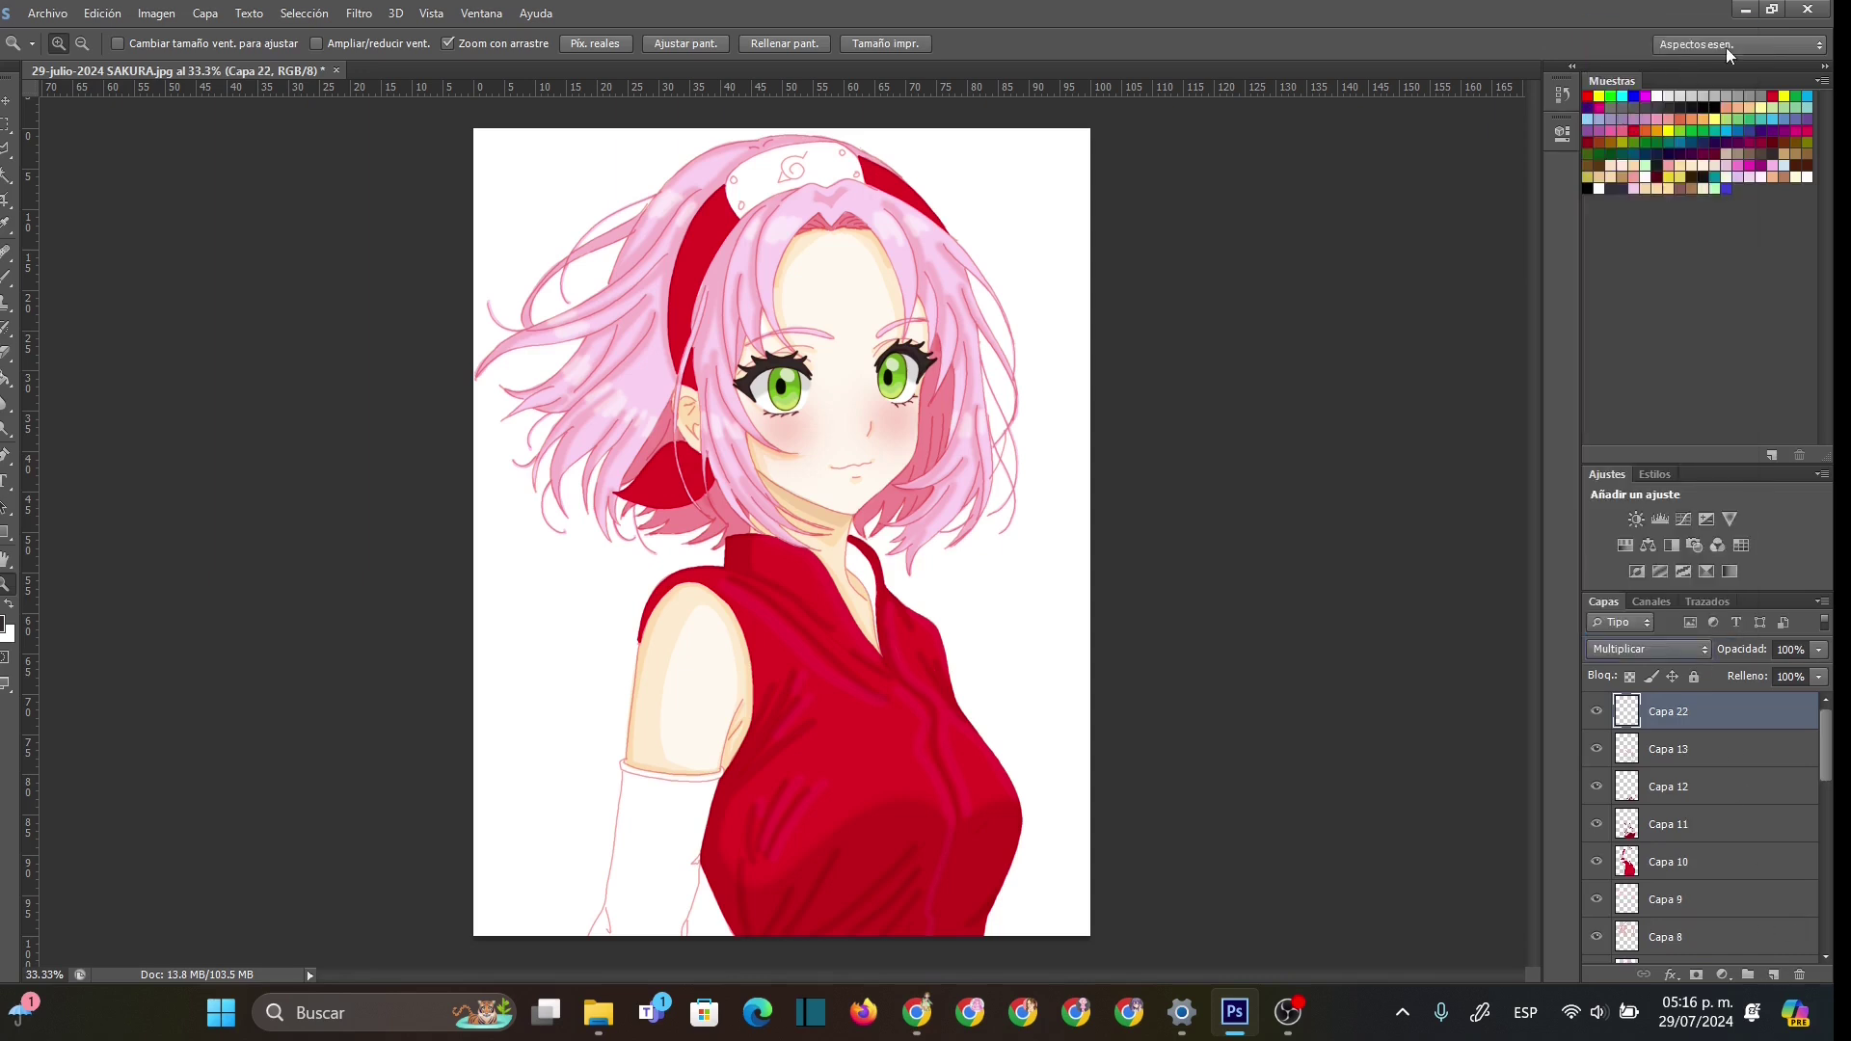
click(1741, 179)
click(827, 244)
- Fill the main area of the arm sleeve with pale pink using a 67 px brush
click(7, 278)
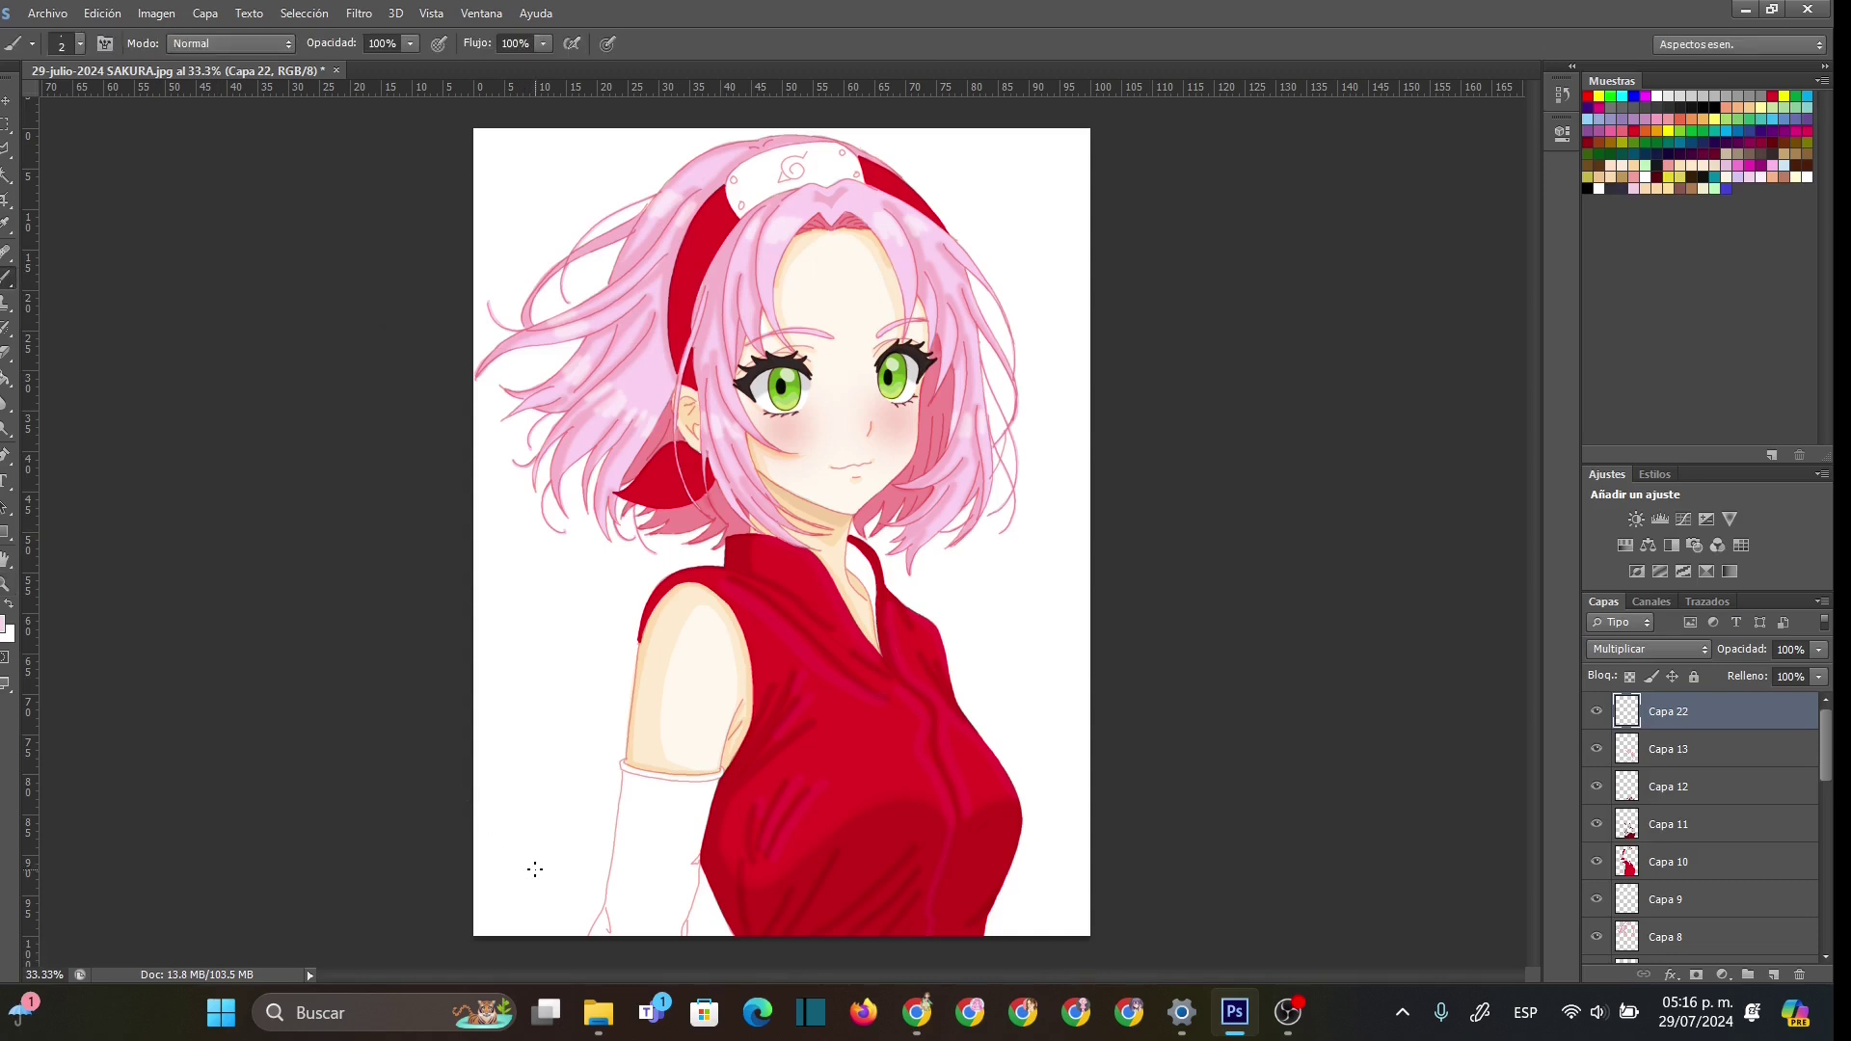
right_click(660, 811)
click(758, 777)
mouse_move(653, 796)
mouse_down()
mouse_move(614, 931)
mouse_move(658, 792)
mouse_move(638, 940)
mouse_move(678, 861)
mouse_move(676, 950)
mouse_move(688, 796)
mouse_move(636, 785)
mouse_move(605, 923)
mouse_move(645, 846)
mouse_move(663, 886)
mouse_move(687, 830)
mouse_move(678, 899)
mouse_up()
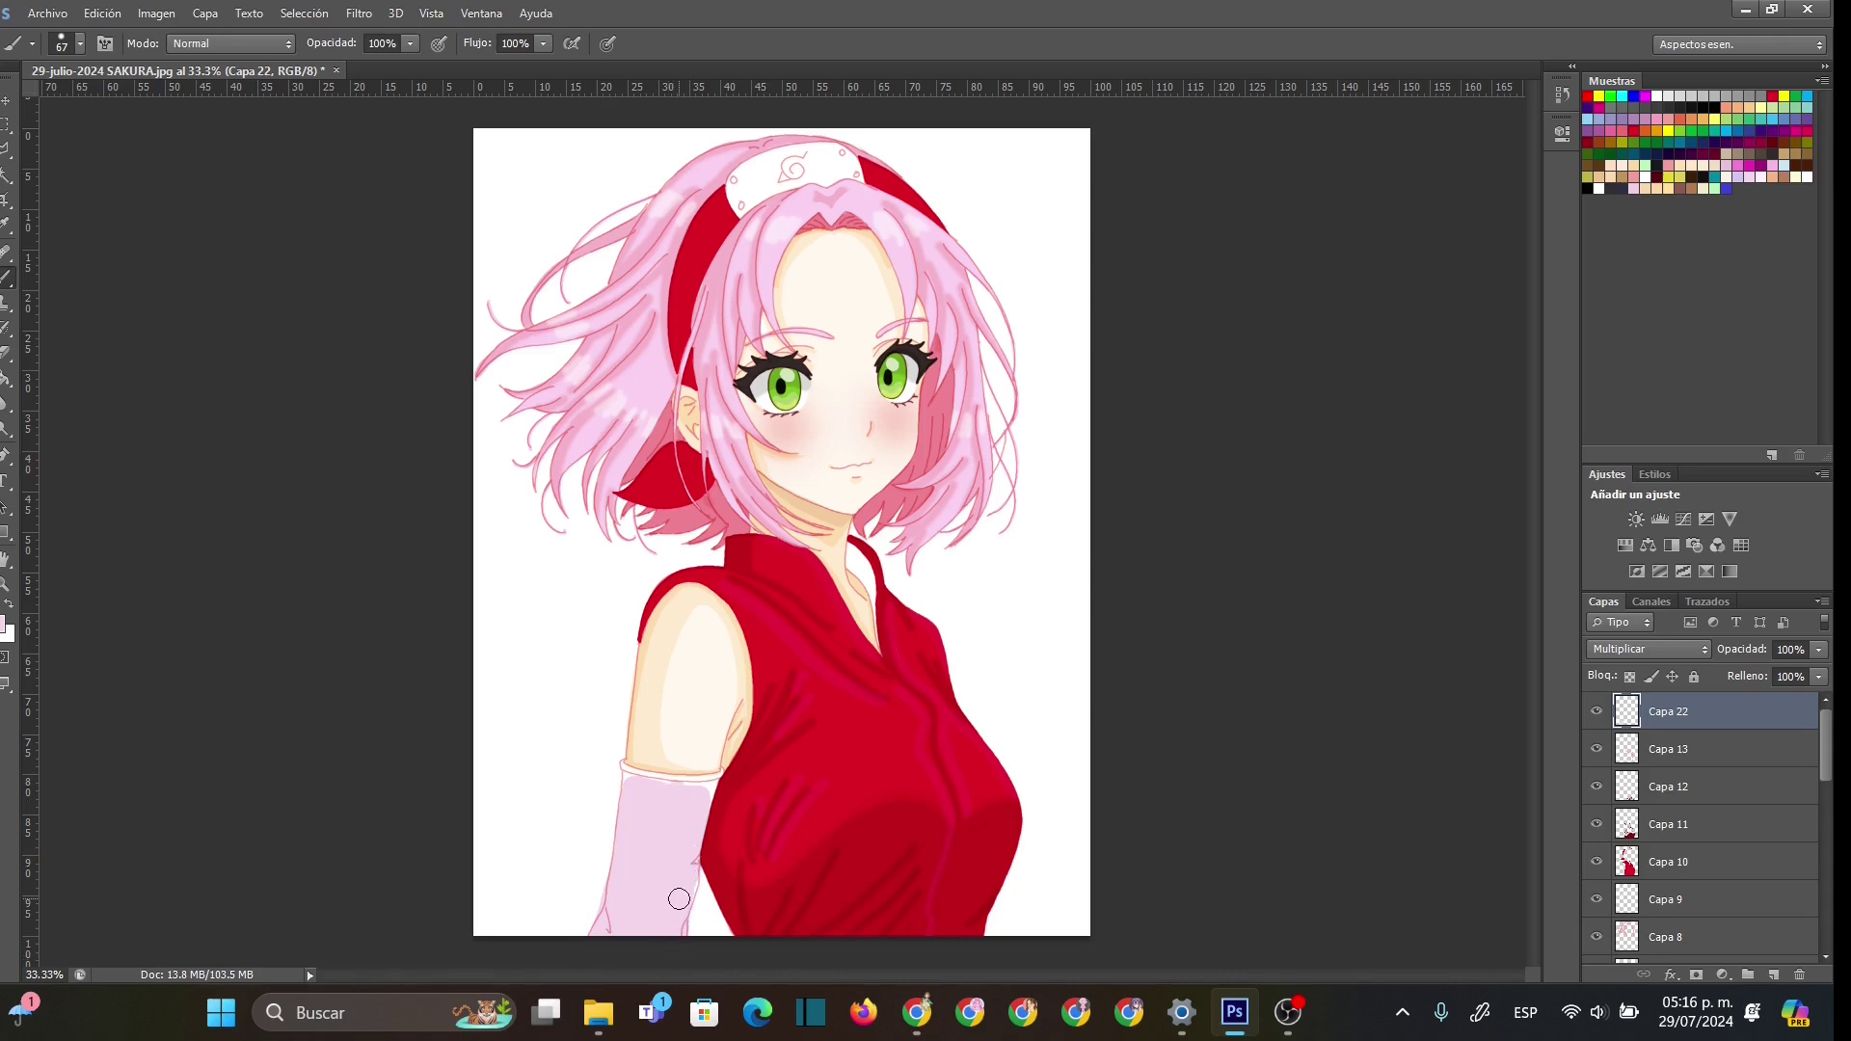
- Colour the sleeve's upper cuff pale pink with a hard 10 px brush
key(z)
mouse_move(719, 800)
mouse_down()
mouse_move(719, 819)
mouse_move(1425, 629)
mouse_move(1532, 669)
mouse_move(1532, 692)
mouse_up()
click(4, 280)
right_click(621, 604)
click(643, 651)
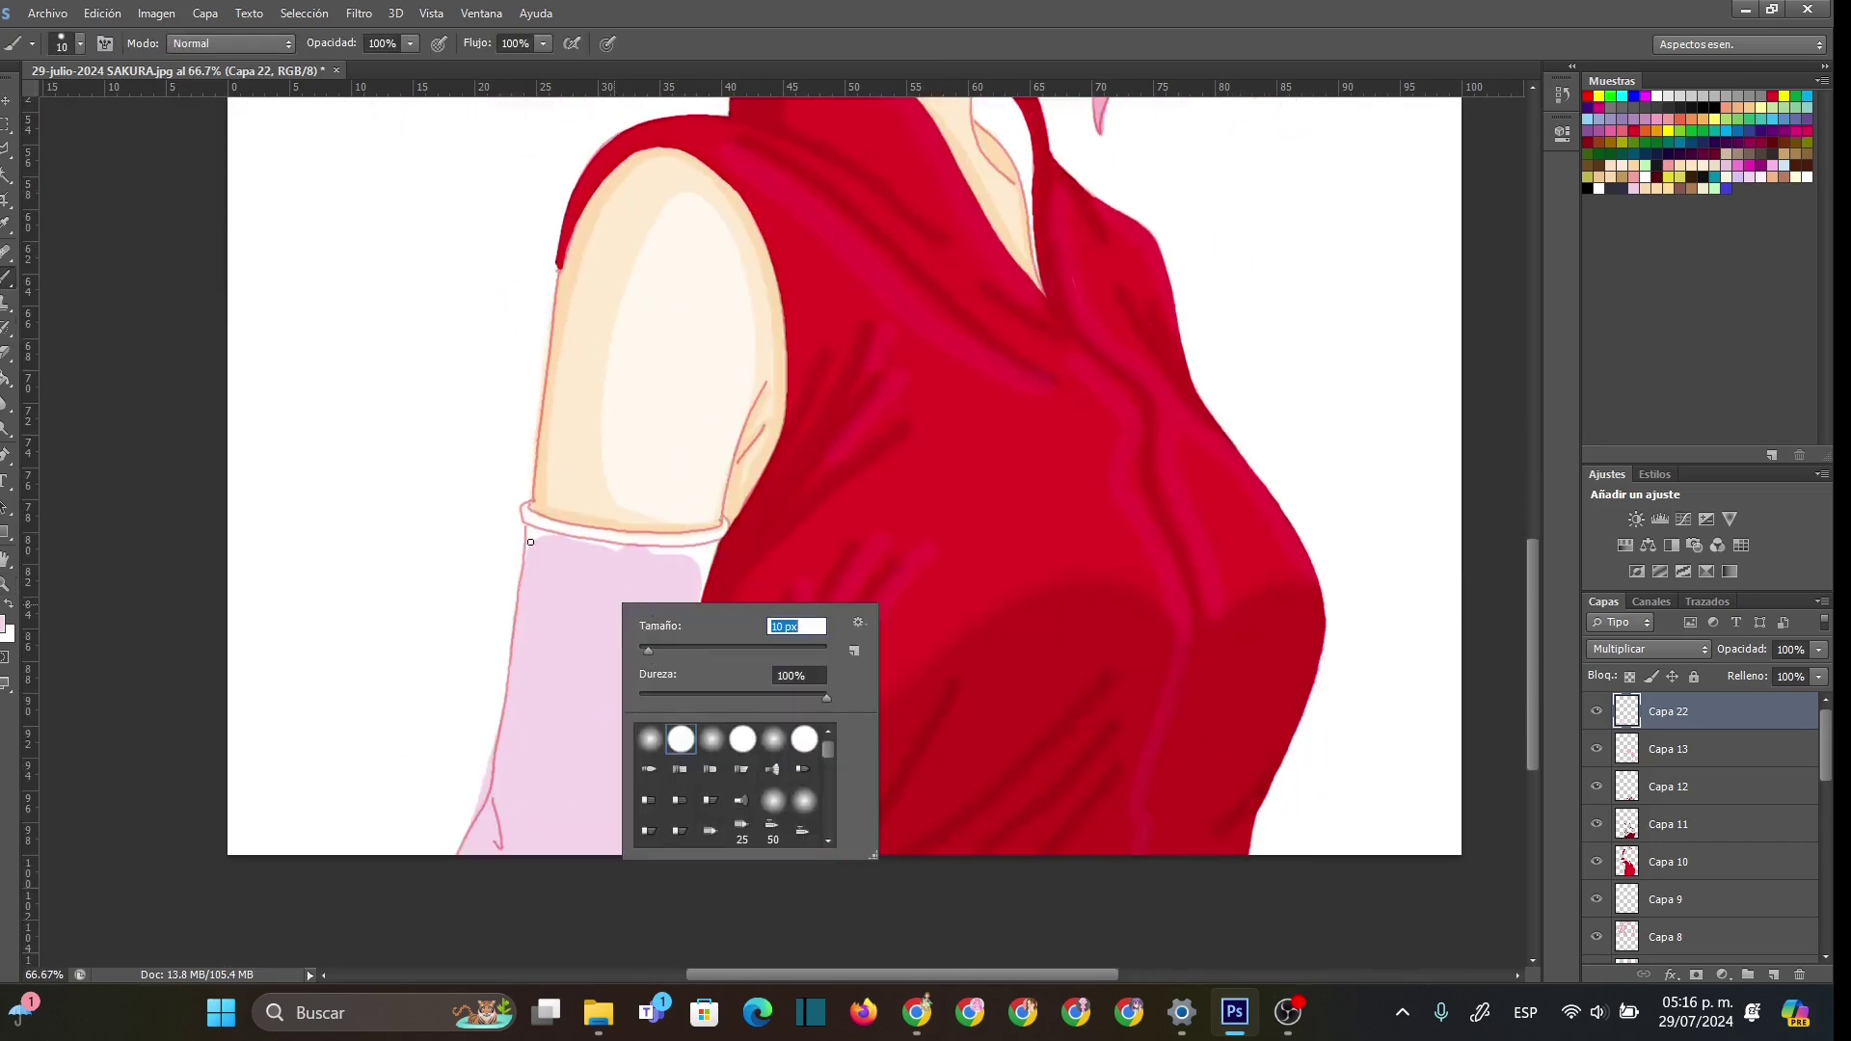
click(525, 506)
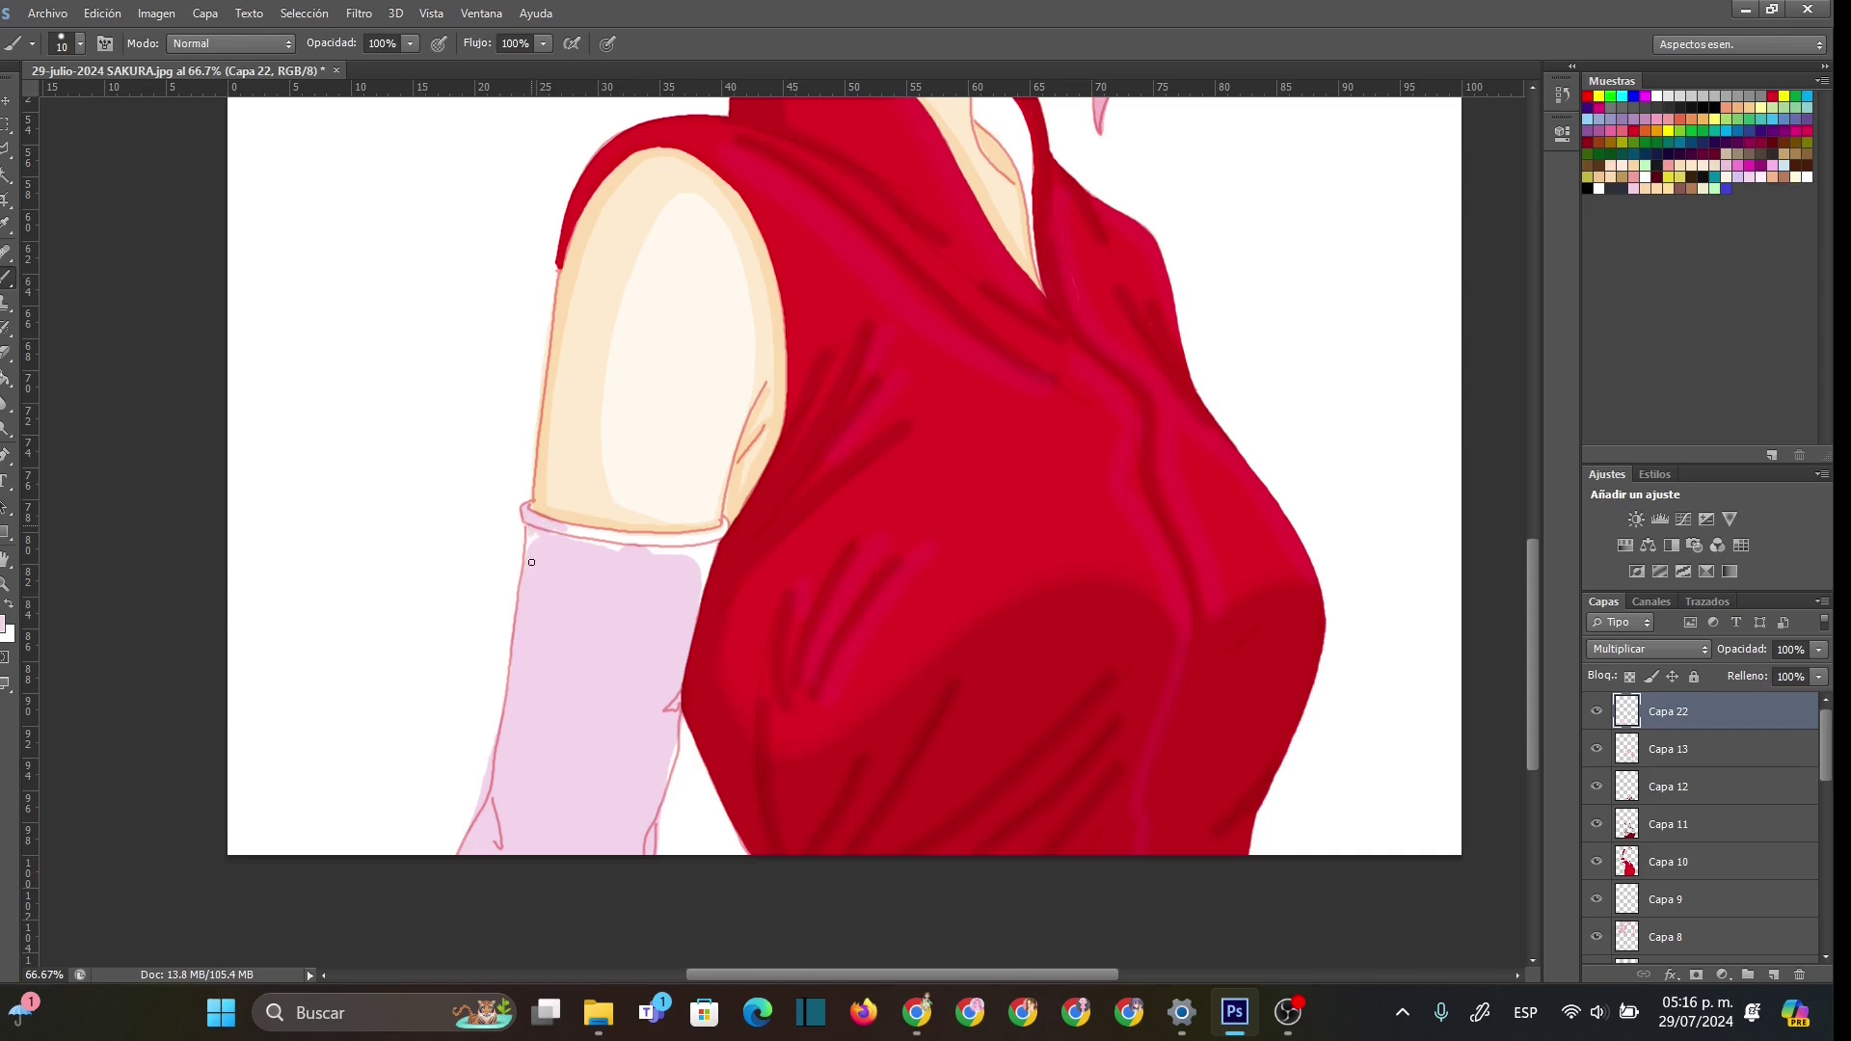
drag(573, 536, 715, 532)
- Fill the gaps below the cuff with a 26 px brush and erase the paint spilling past the sleeve's lower outer edge
right_click(627, 590)
drag(659, 633, 668, 640)
mouse_move(546, 551)
mouse_down()
mouse_move(538, 534)
mouse_move(701, 555)
mouse_up()
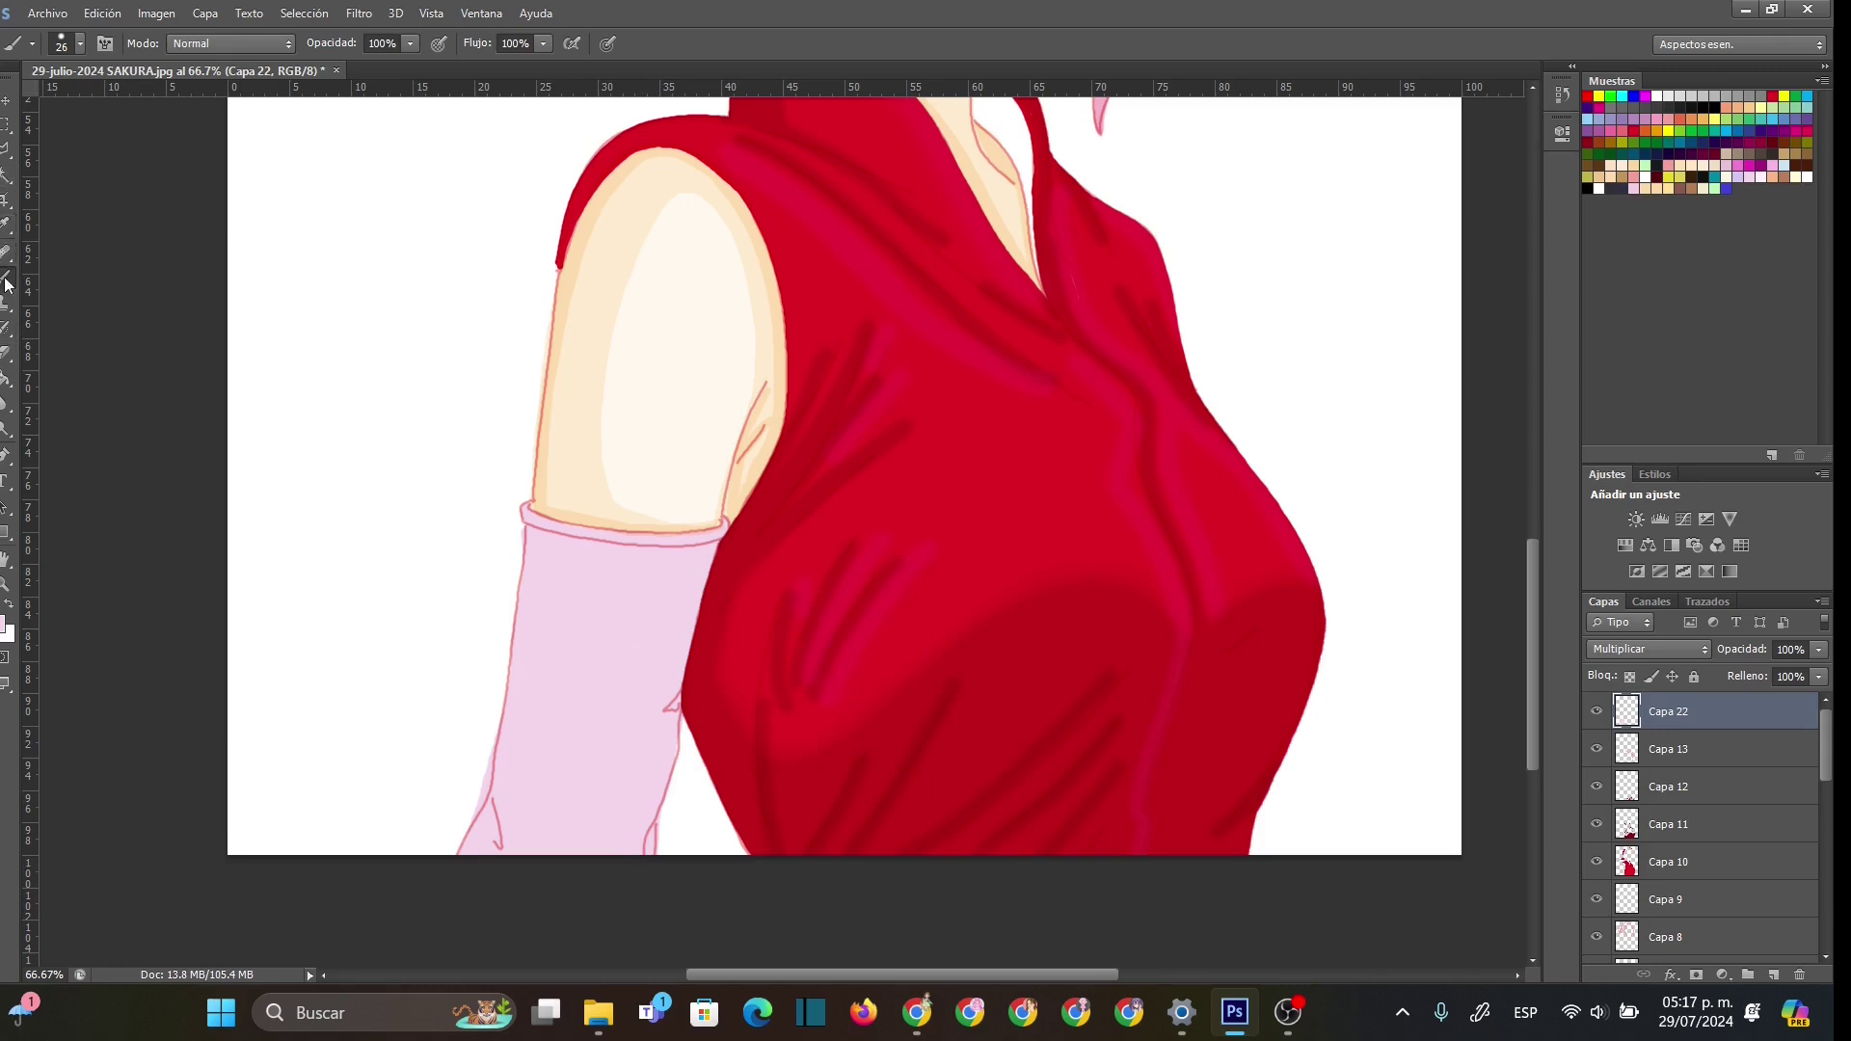
click(7, 353)
drag(486, 773, 467, 820)
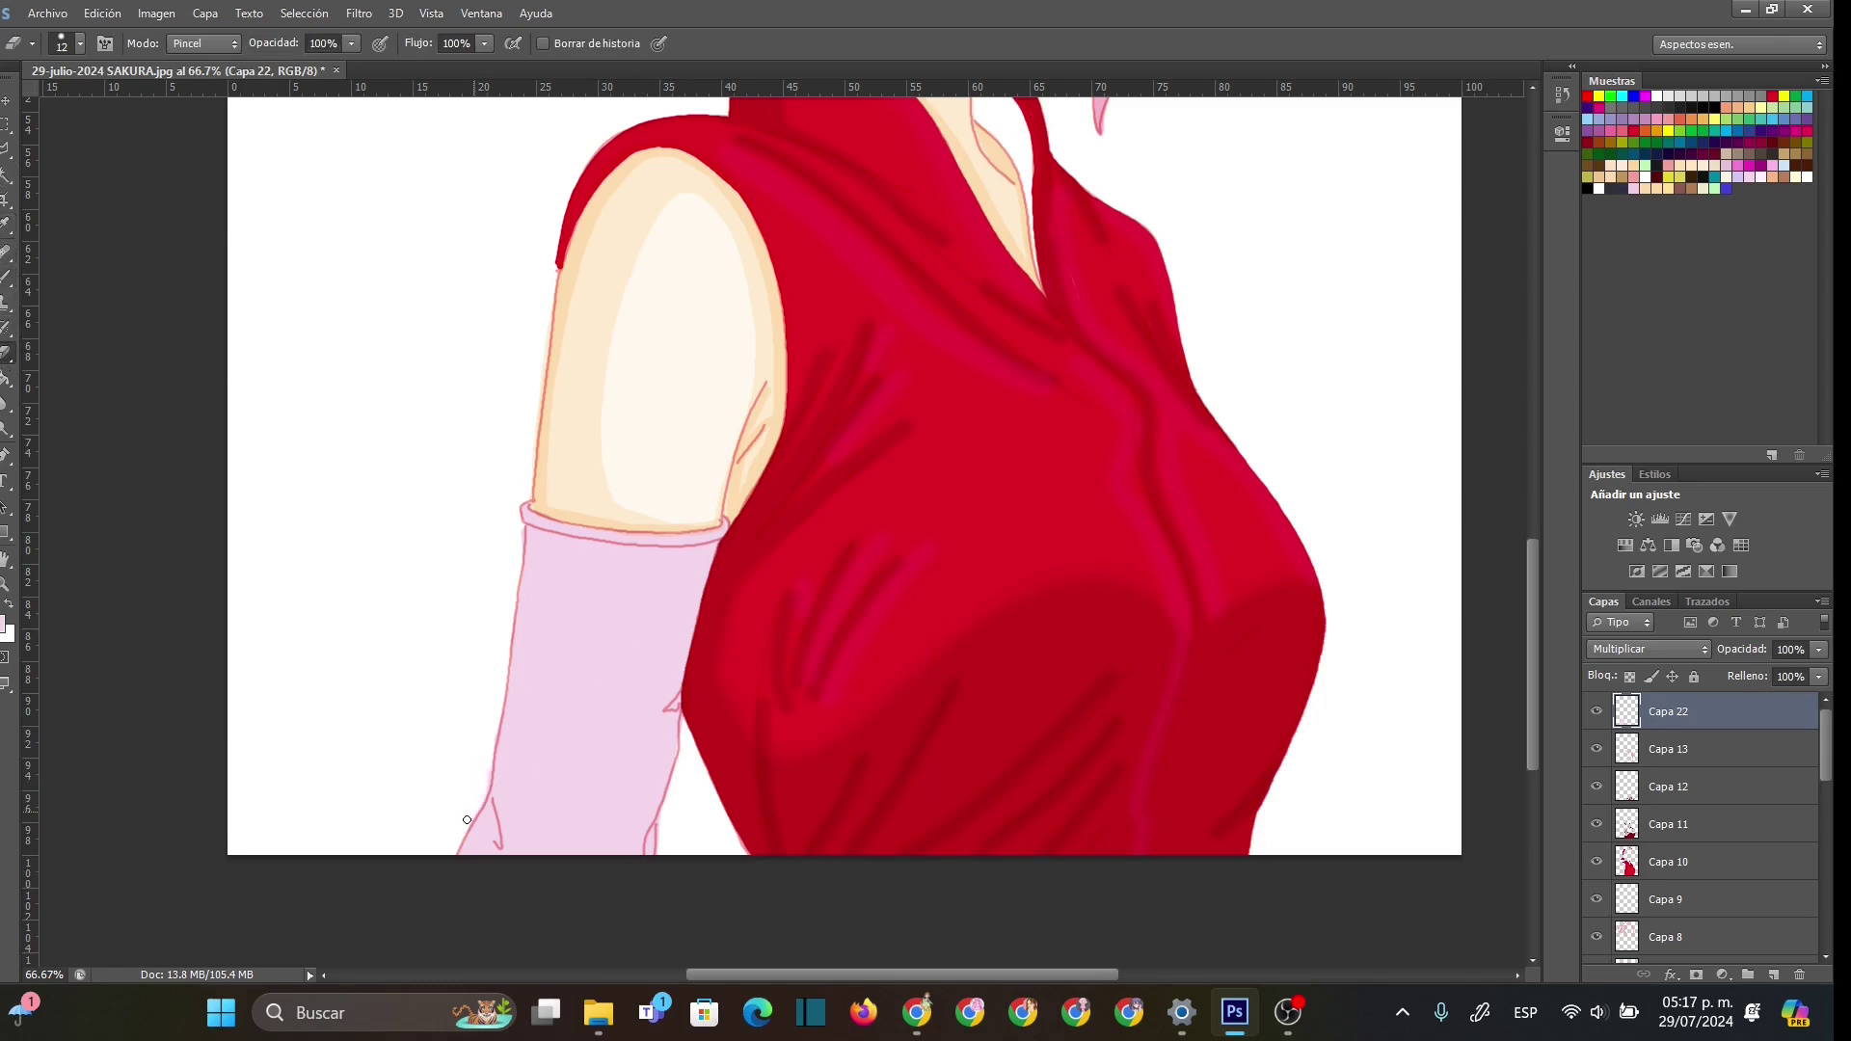
- Select the pink sleeve area with the Magic Wand and add a new layer above Capa 22 in Multiplicar mode
click(7, 175)
click(609, 617)
click(1772, 975)
click(1697, 649)
click(1630, 106)
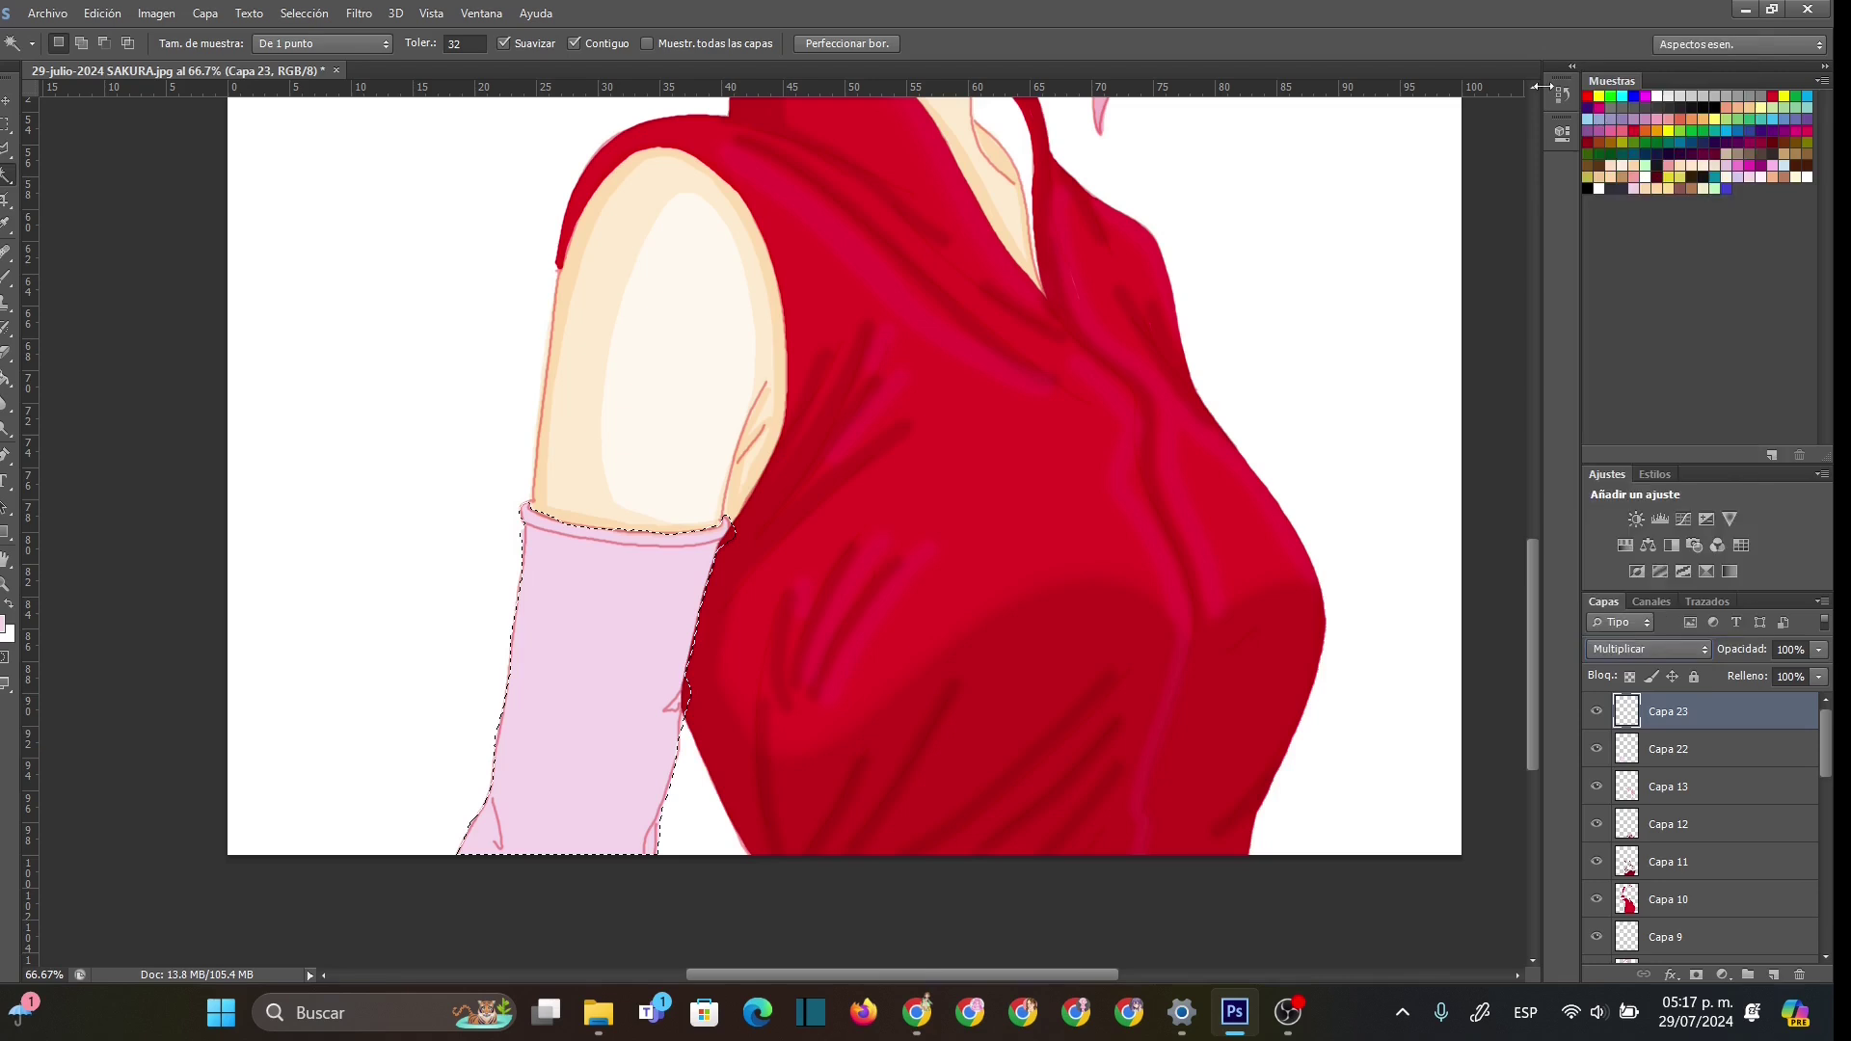
right_click(595, 636)
key(Escape)
- Paint soft pink shadows around the edges of the selected sleeve with a soft 73 px brush
key(b)
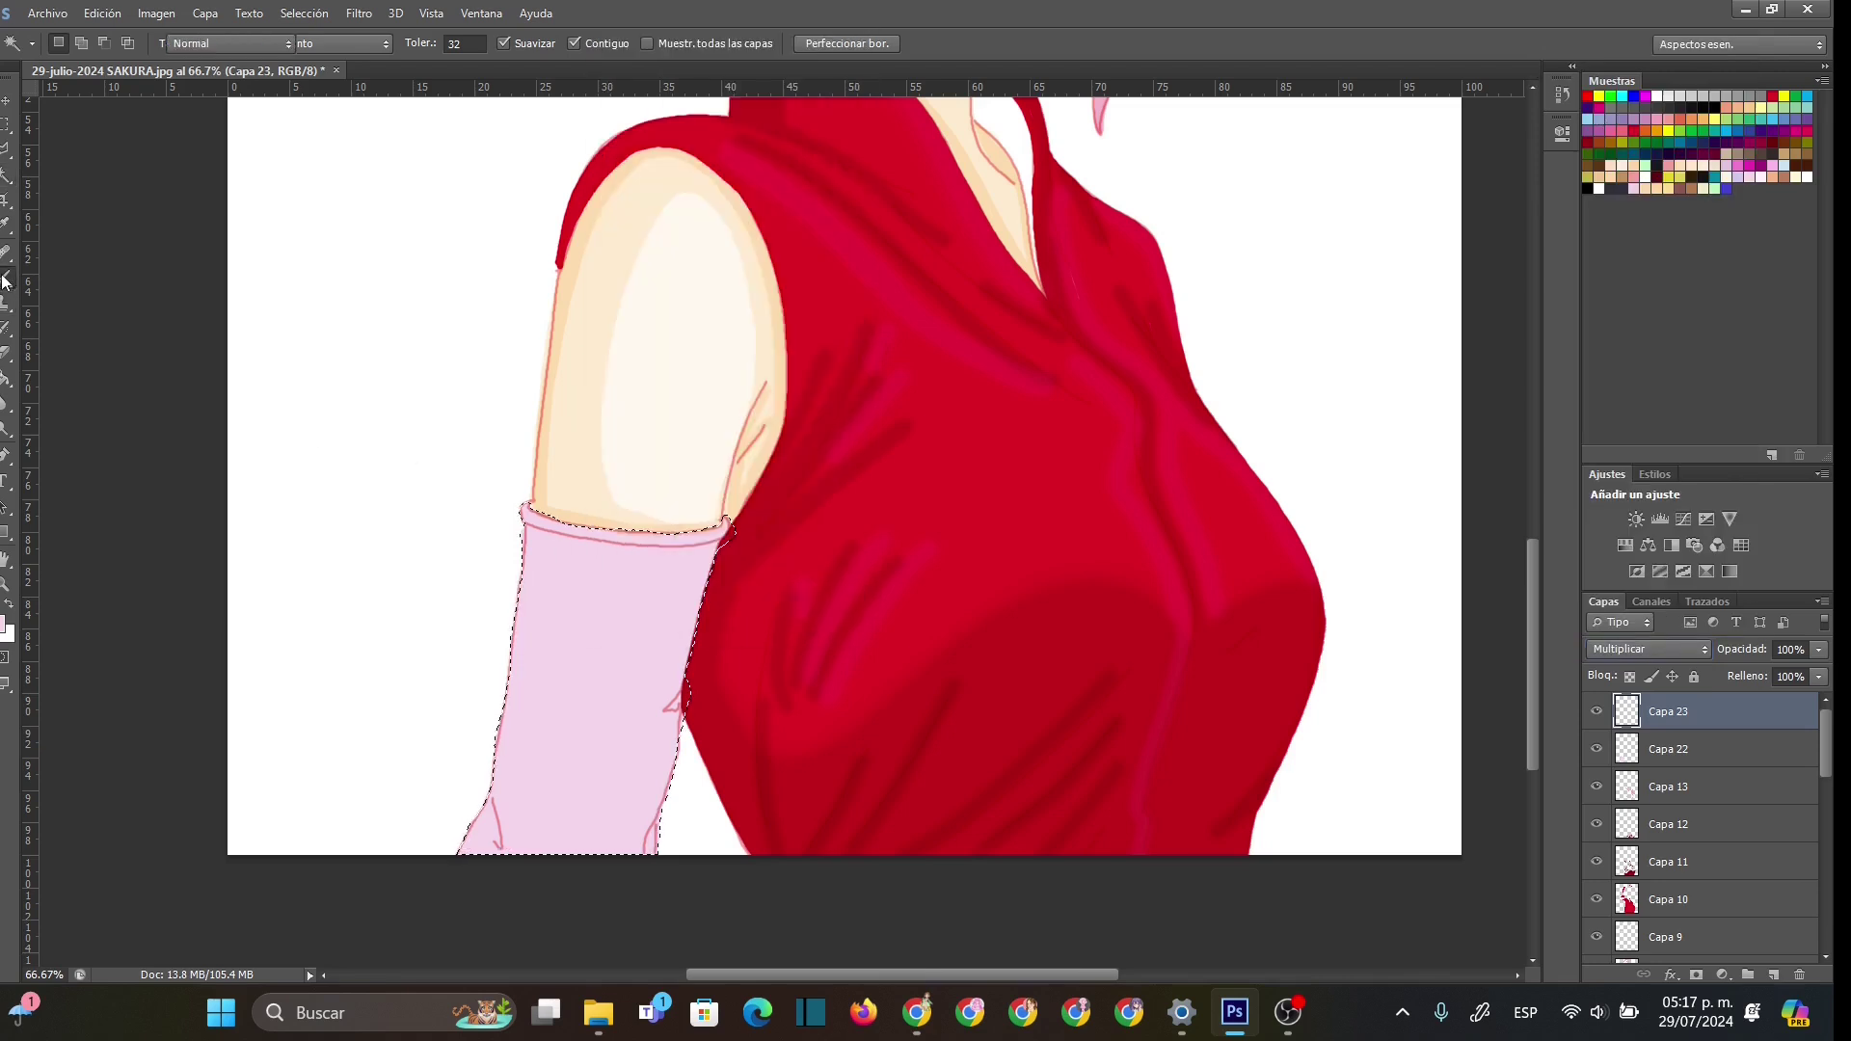
right_click(718, 691)
click(748, 824)
click(806, 734)
mouse_move(542, 542)
mouse_down()
mouse_move(506, 807)
mouse_move(543, 875)
mouse_move(482, 873)
mouse_move(490, 837)
mouse_move(469, 868)
mouse_move(563, 870)
mouse_move(513, 761)
mouse_move(638, 878)
mouse_move(650, 827)
mouse_up()
mouse_move(532, 540)
mouse_down()
mouse_move(696, 559)
mouse_move(661, 756)
mouse_up()
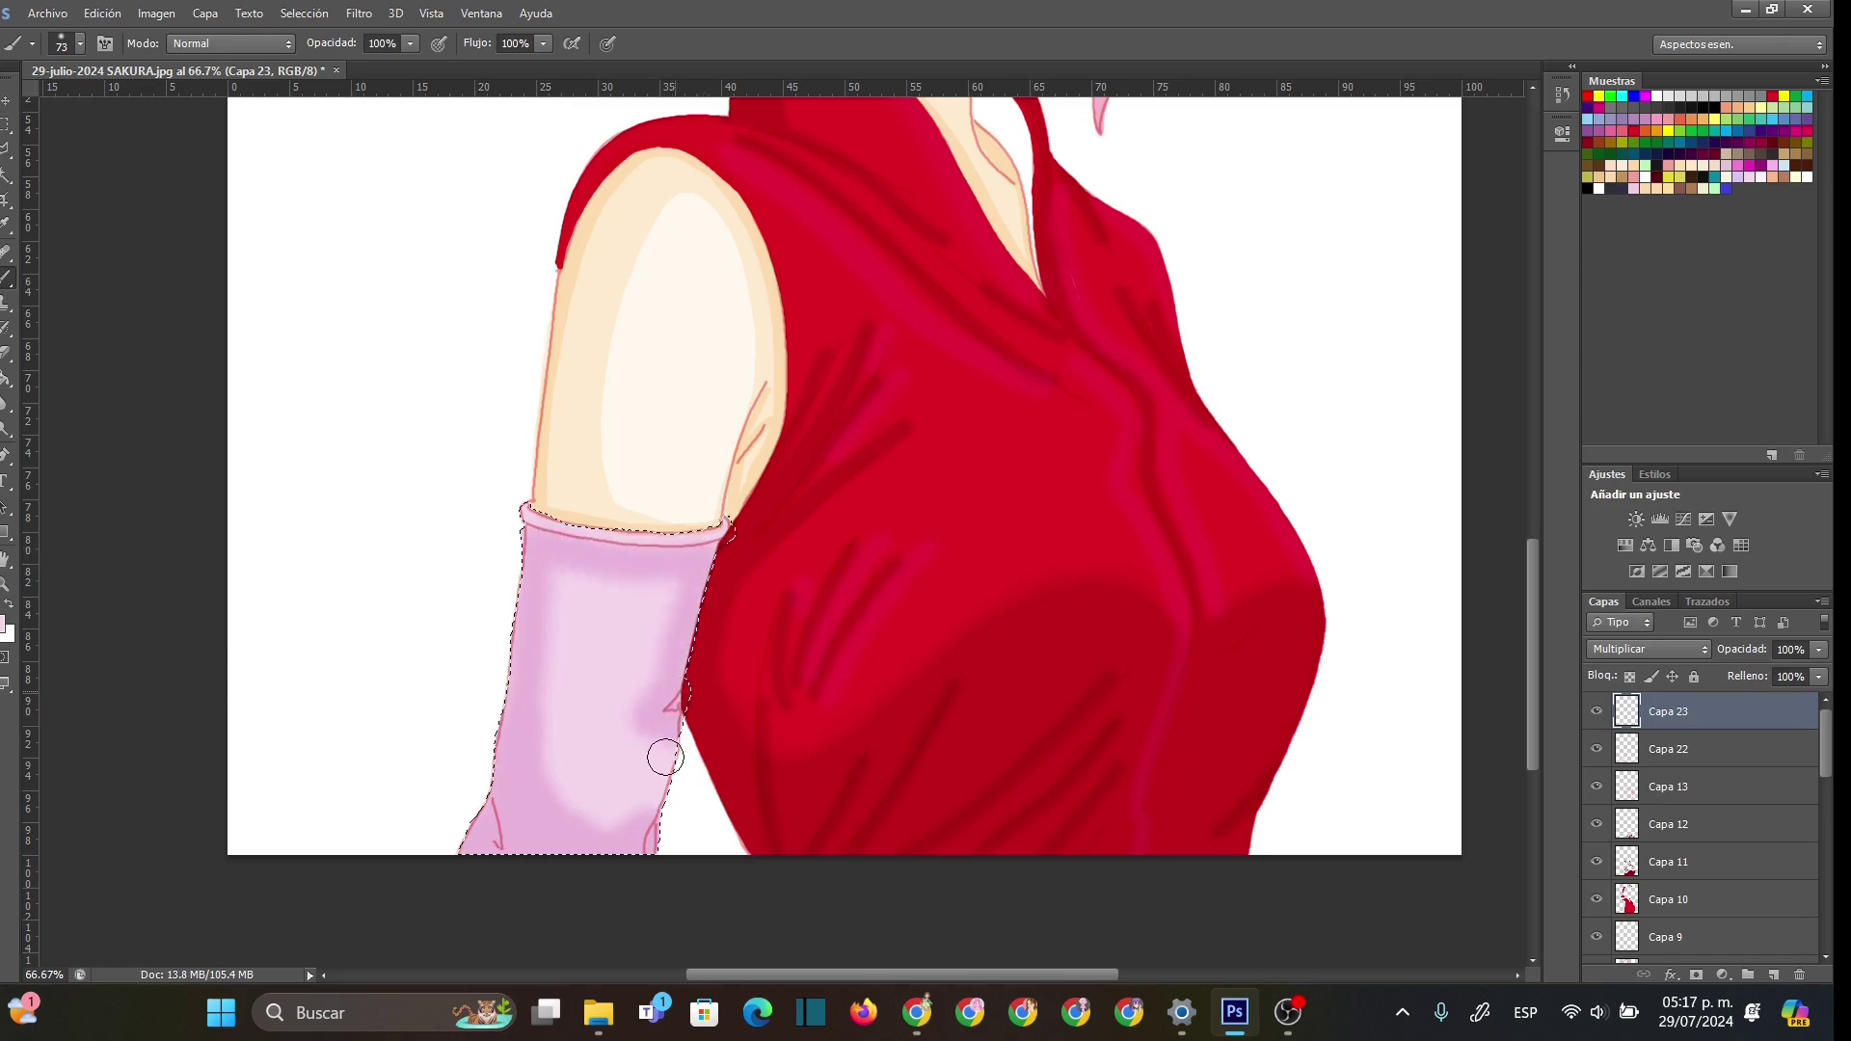
- Add a Multiplicar layer above Capa 23 and paint darker pink shadows along the sleeve's edges with a 16 px brush
click(1774, 974)
click(1654, 649)
click(1625, 108)
right_click(599, 628)
drag(648, 676, 638, 676)
mouse_move(532, 540)
mouse_down()
mouse_move(505, 860)
mouse_move(486, 814)
mouse_move(498, 824)
mouse_move(465, 858)
mouse_up()
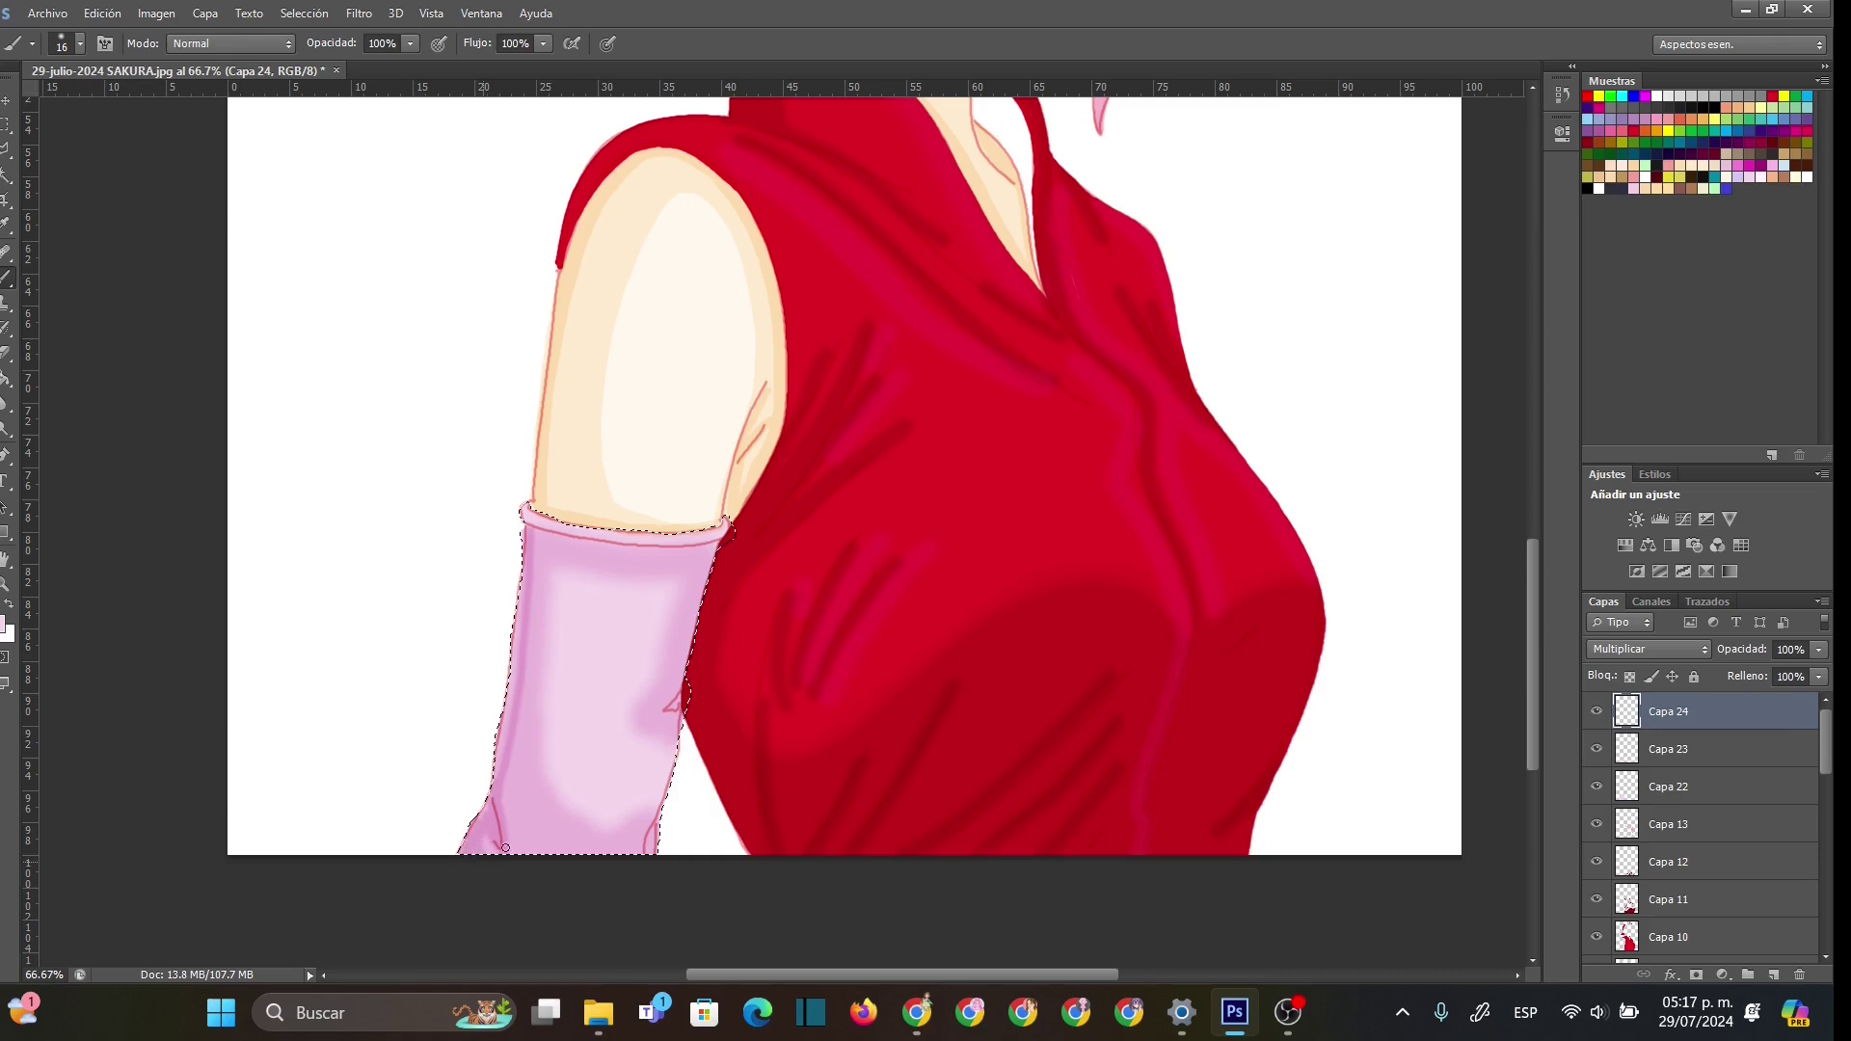
drag(531, 535, 499, 776)
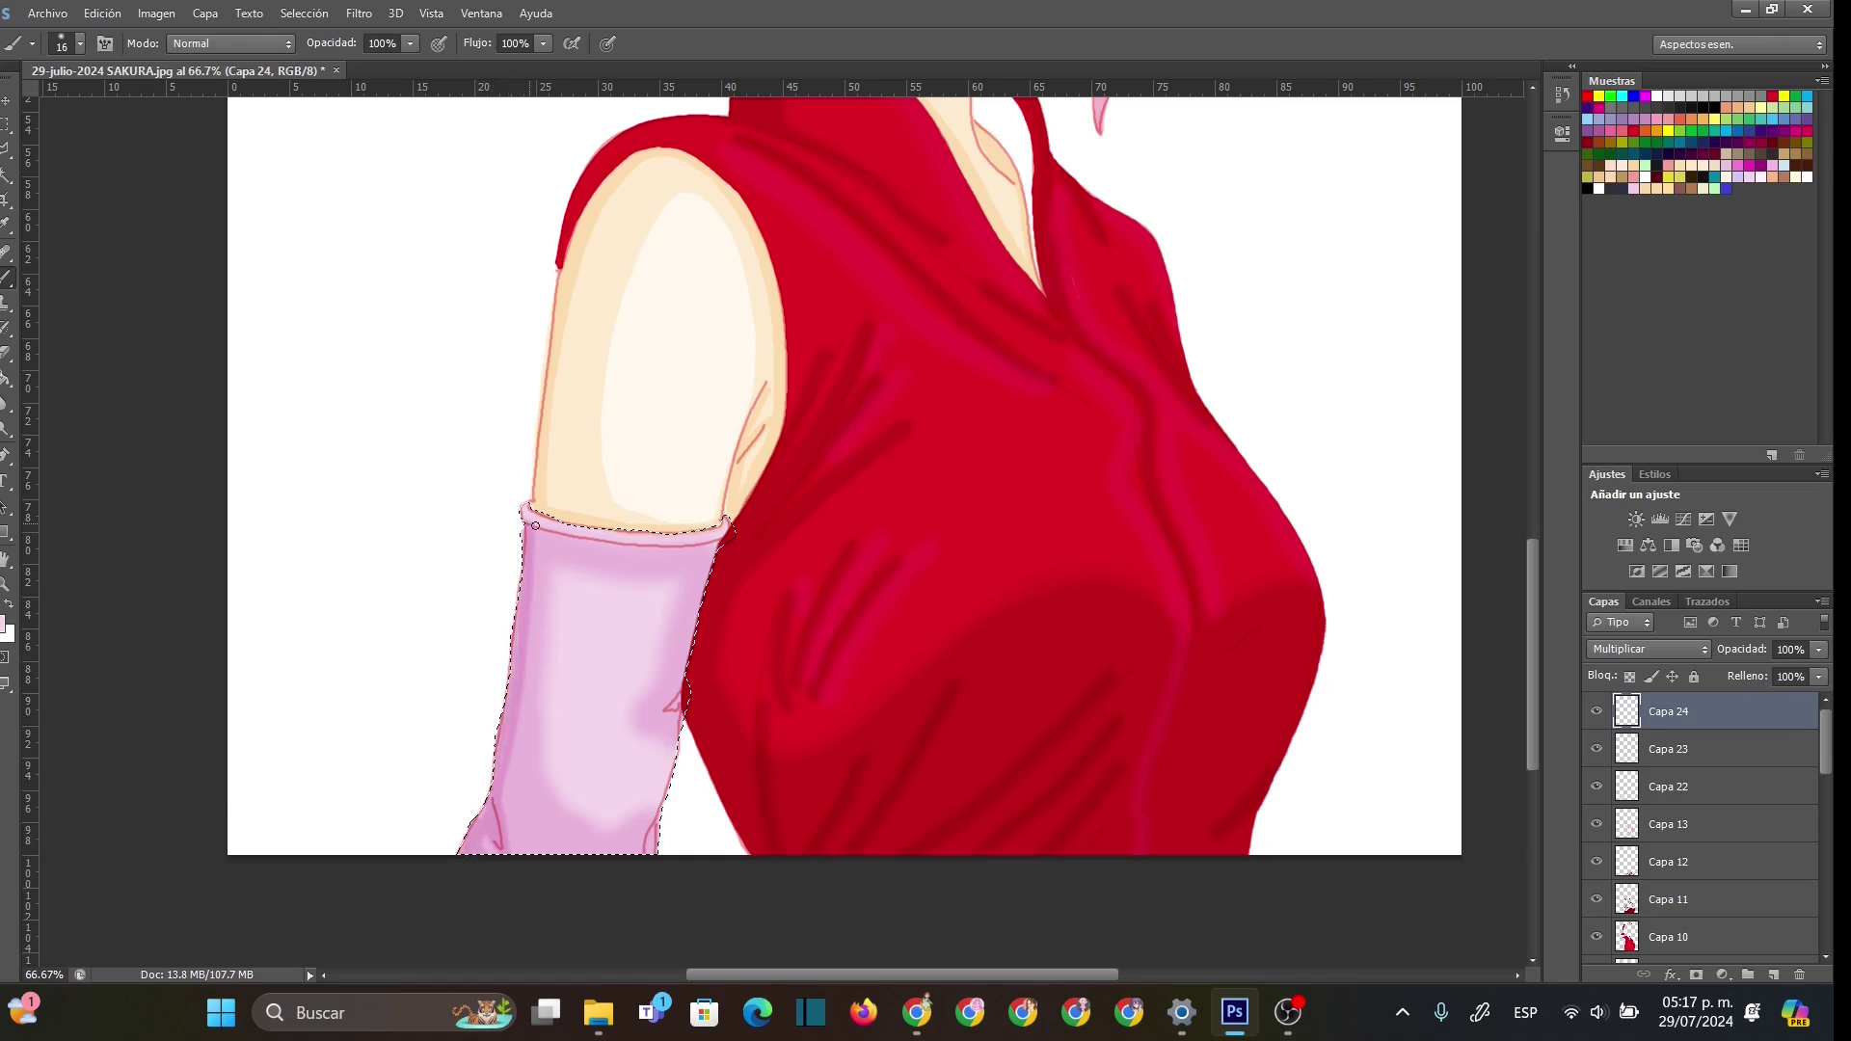
mouse_move(531, 533)
mouse_down()
mouse_move(709, 548)
mouse_move(534, 530)
mouse_move(657, 552)
mouse_move(722, 499)
mouse_move(652, 826)
mouse_up()
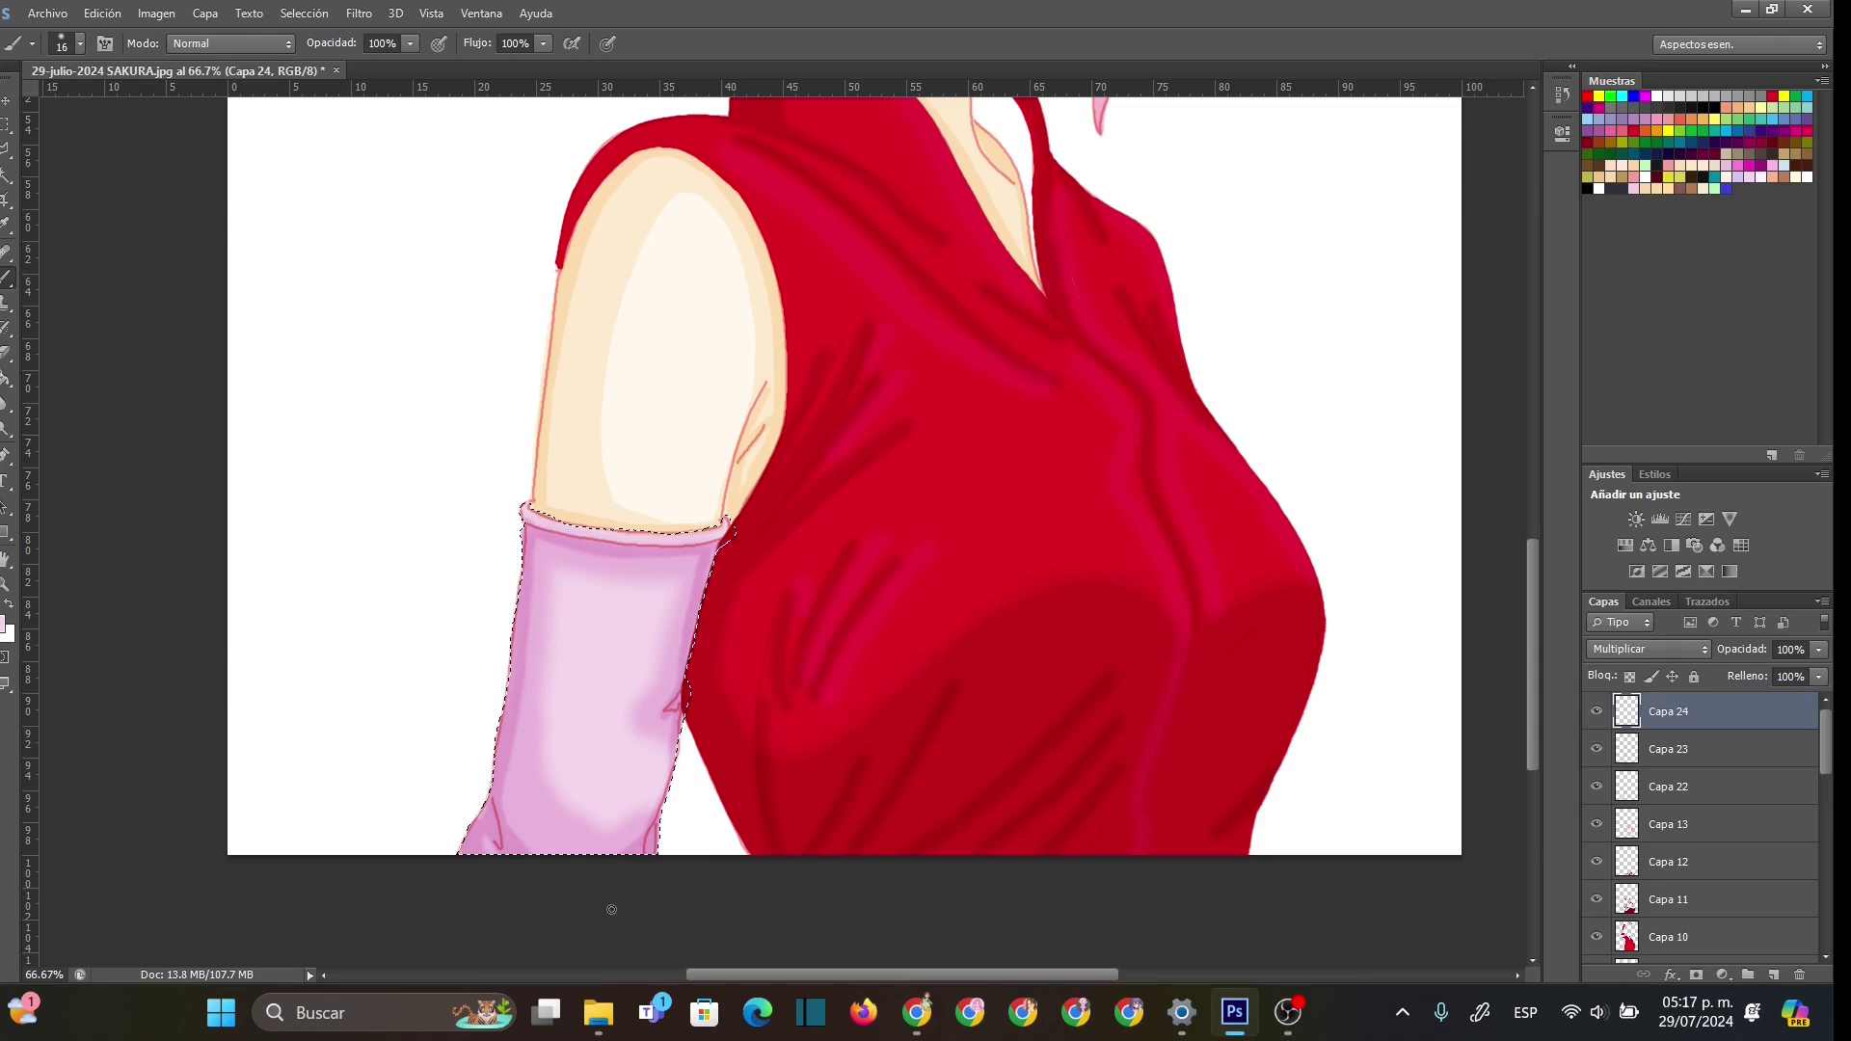
- Add a Multiplicar layer above Capa 24 and paint the sleeve's upper cuff with the lilac swatch Muestra 32
click(1774, 974)
click(1694, 656)
click(1639, 97)
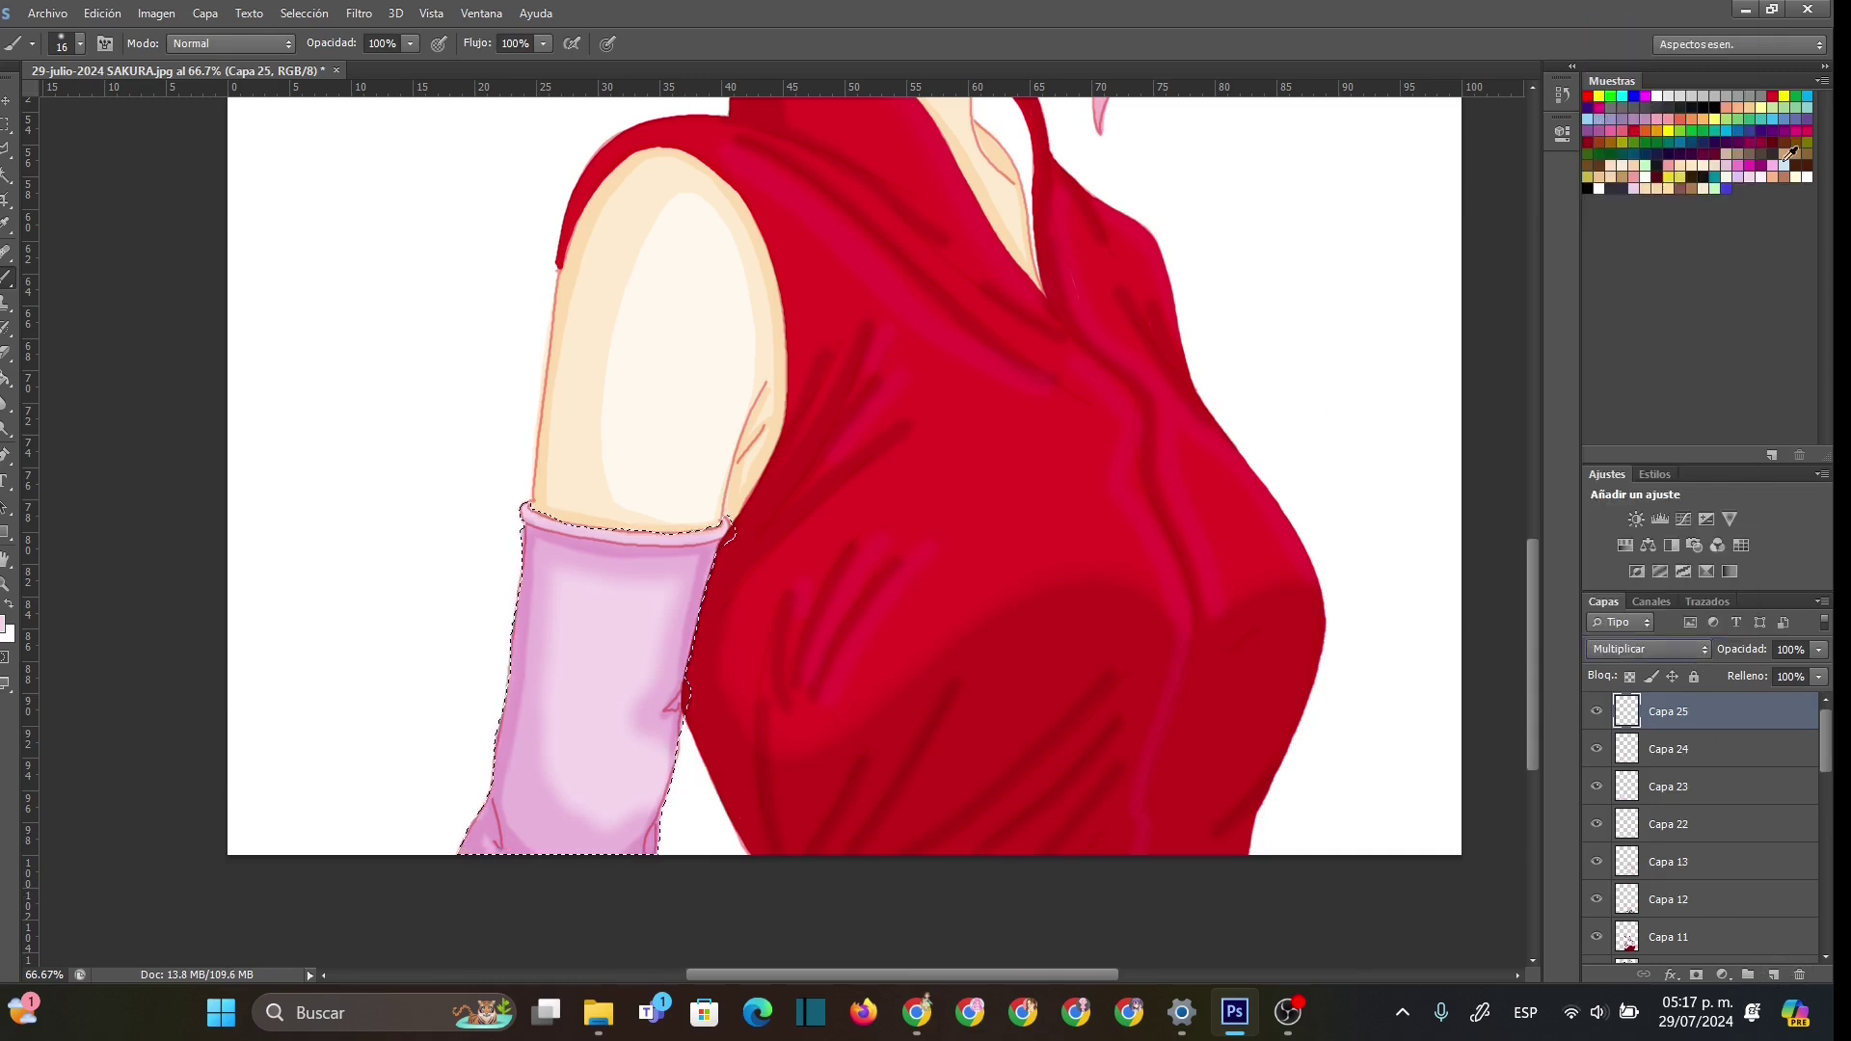
click(1736, 186)
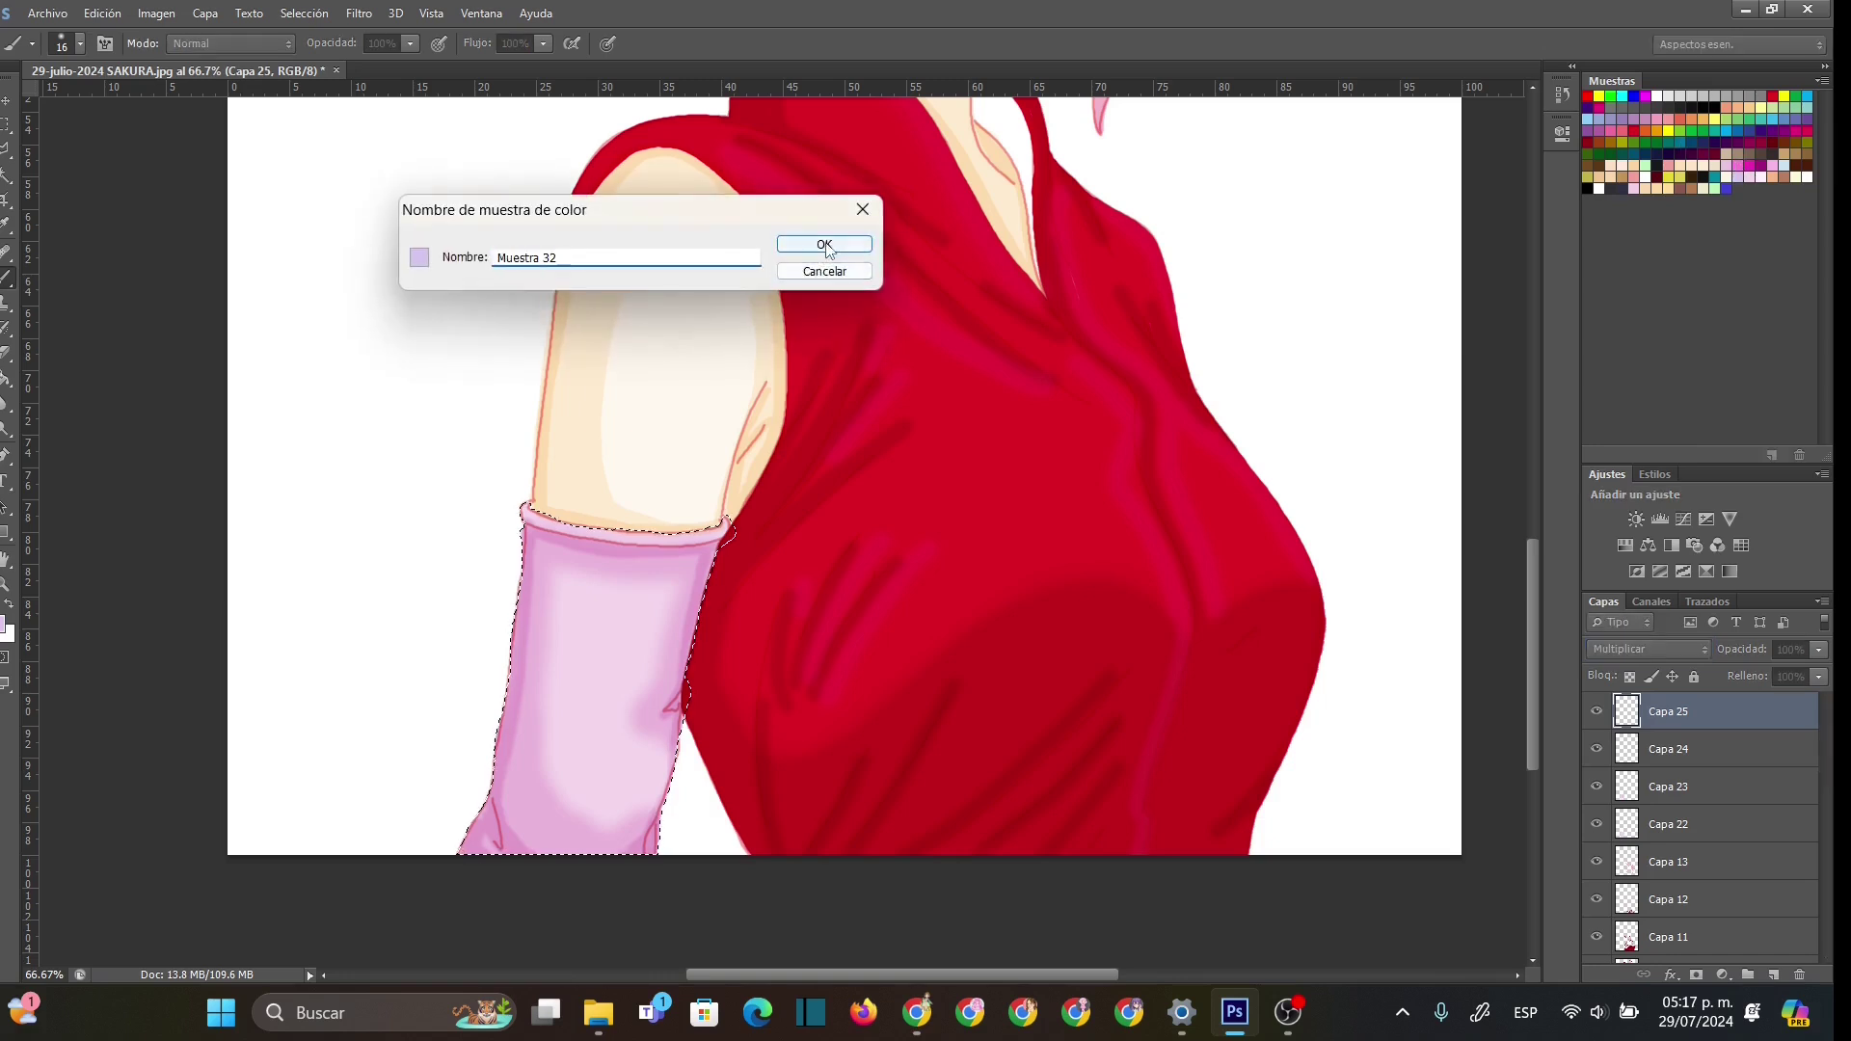
click(824, 245)
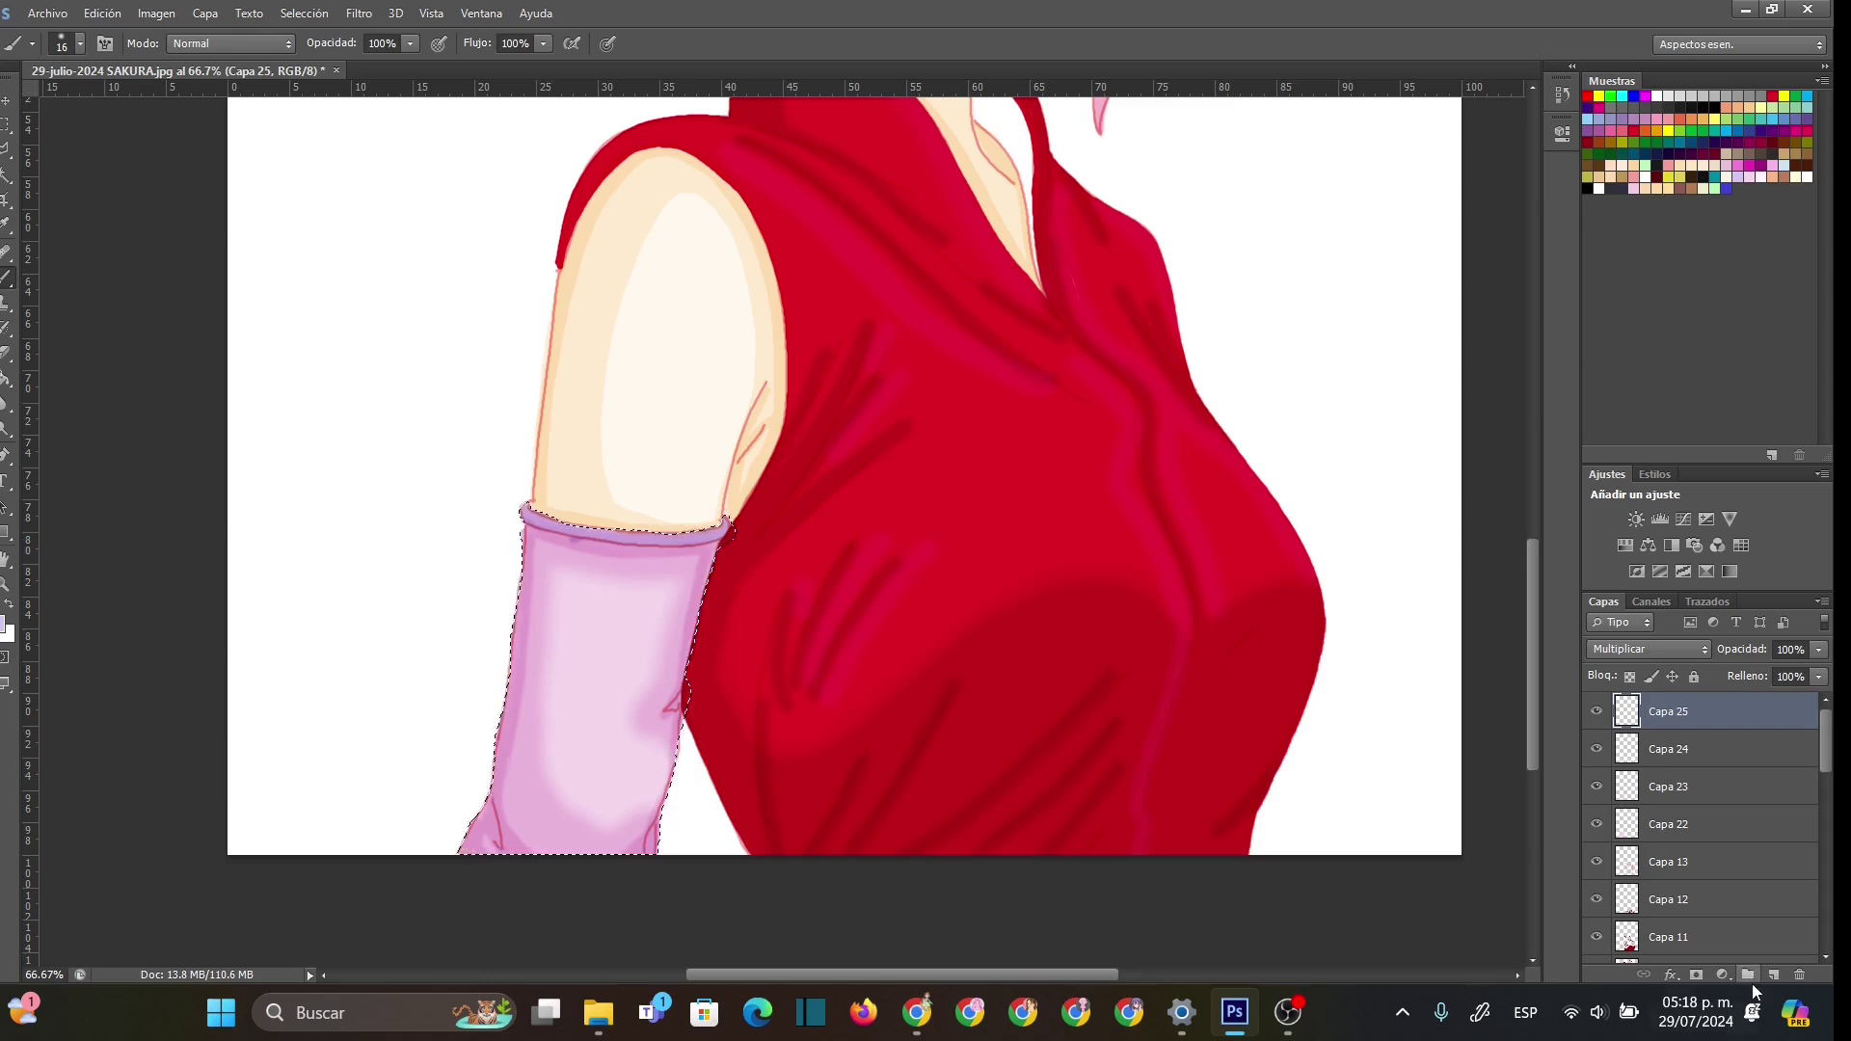
click(7, 354)
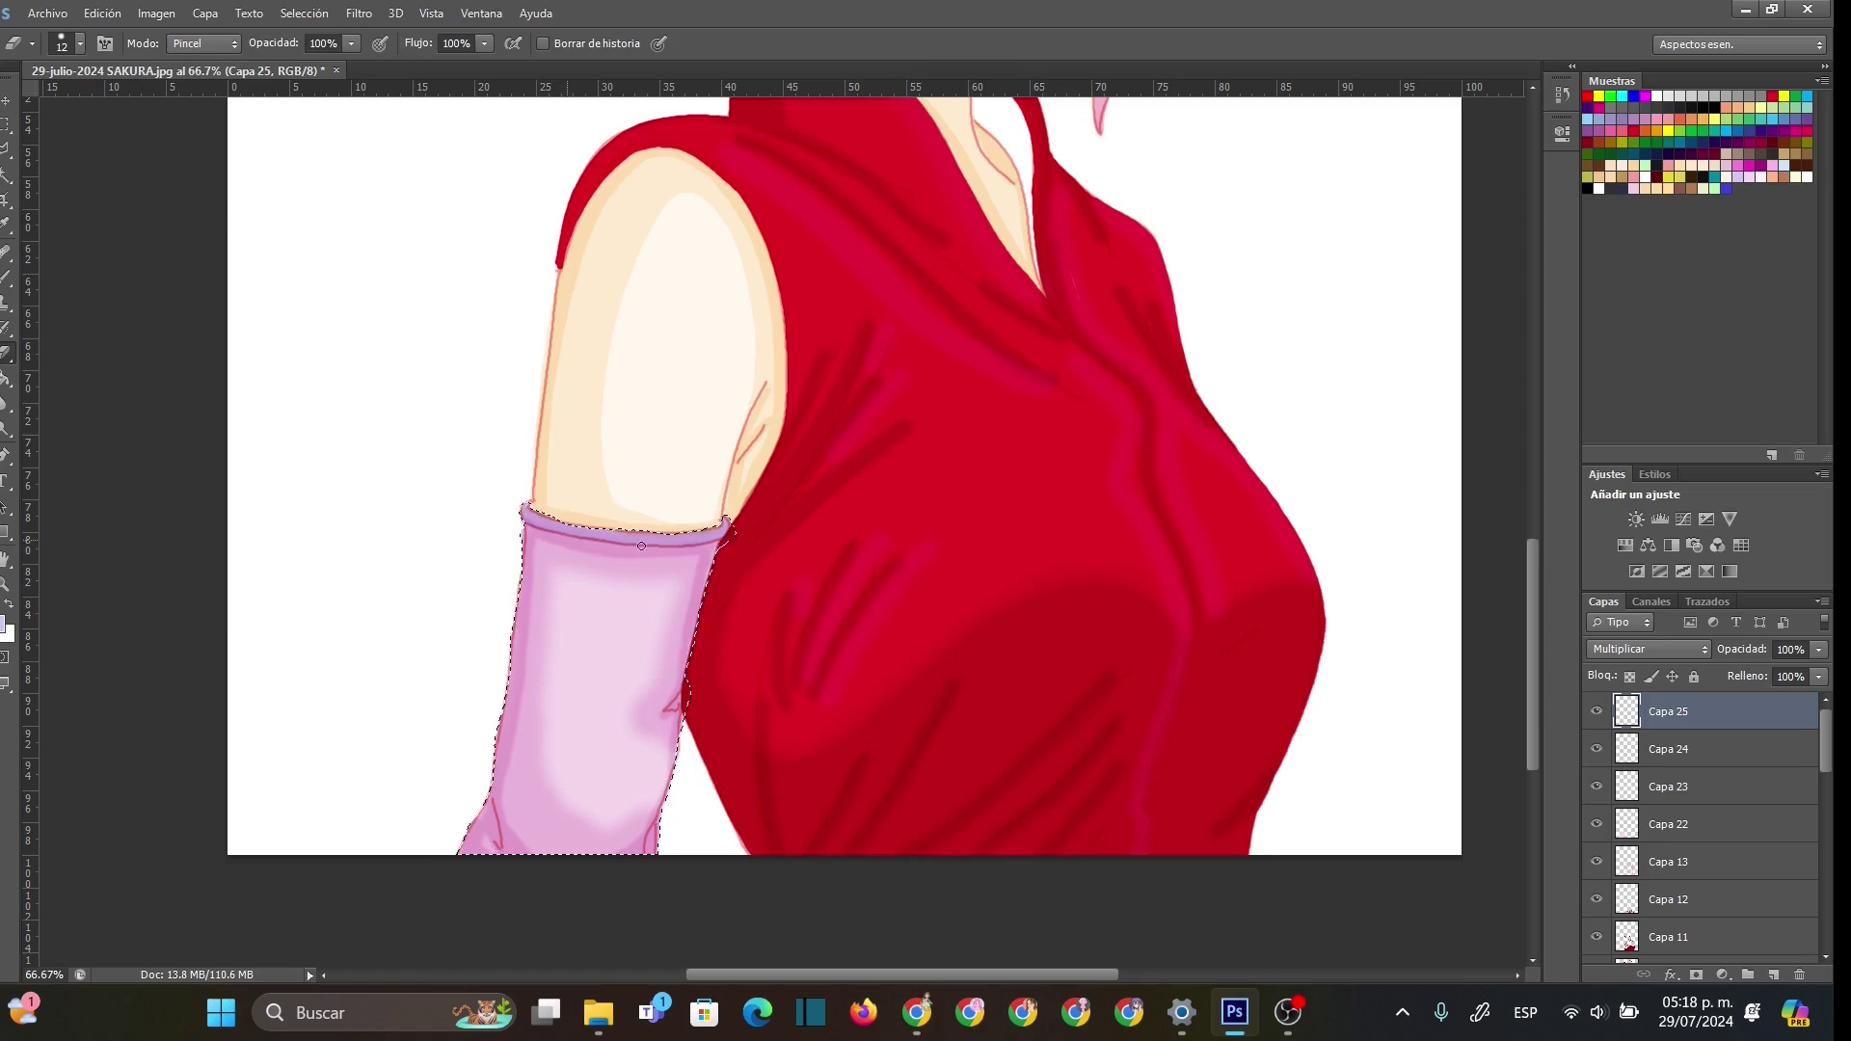
- Add a Multiplicar layer above Capa 25 and paint the sleeve's cuff with a stronger pink using the 16 px brush
click(1774, 975)
click(1697, 649)
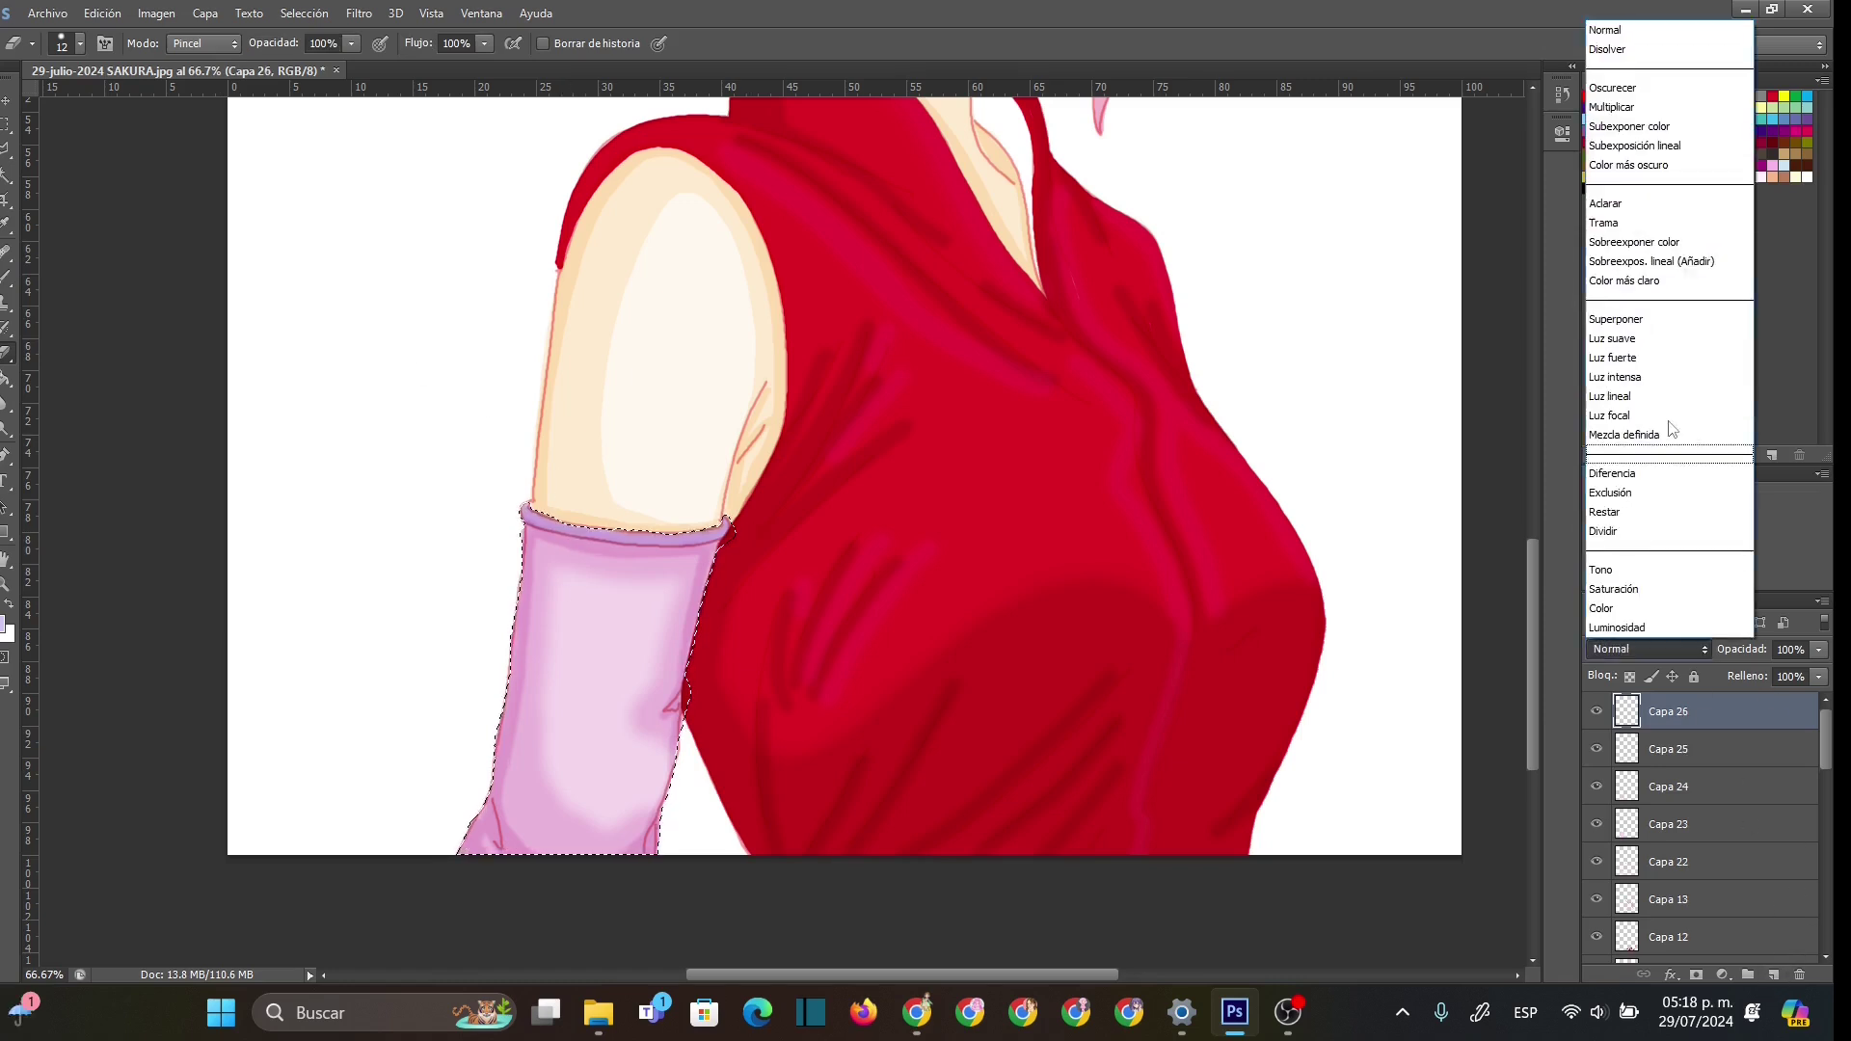
click(1725, 107)
double_click(1739, 165)
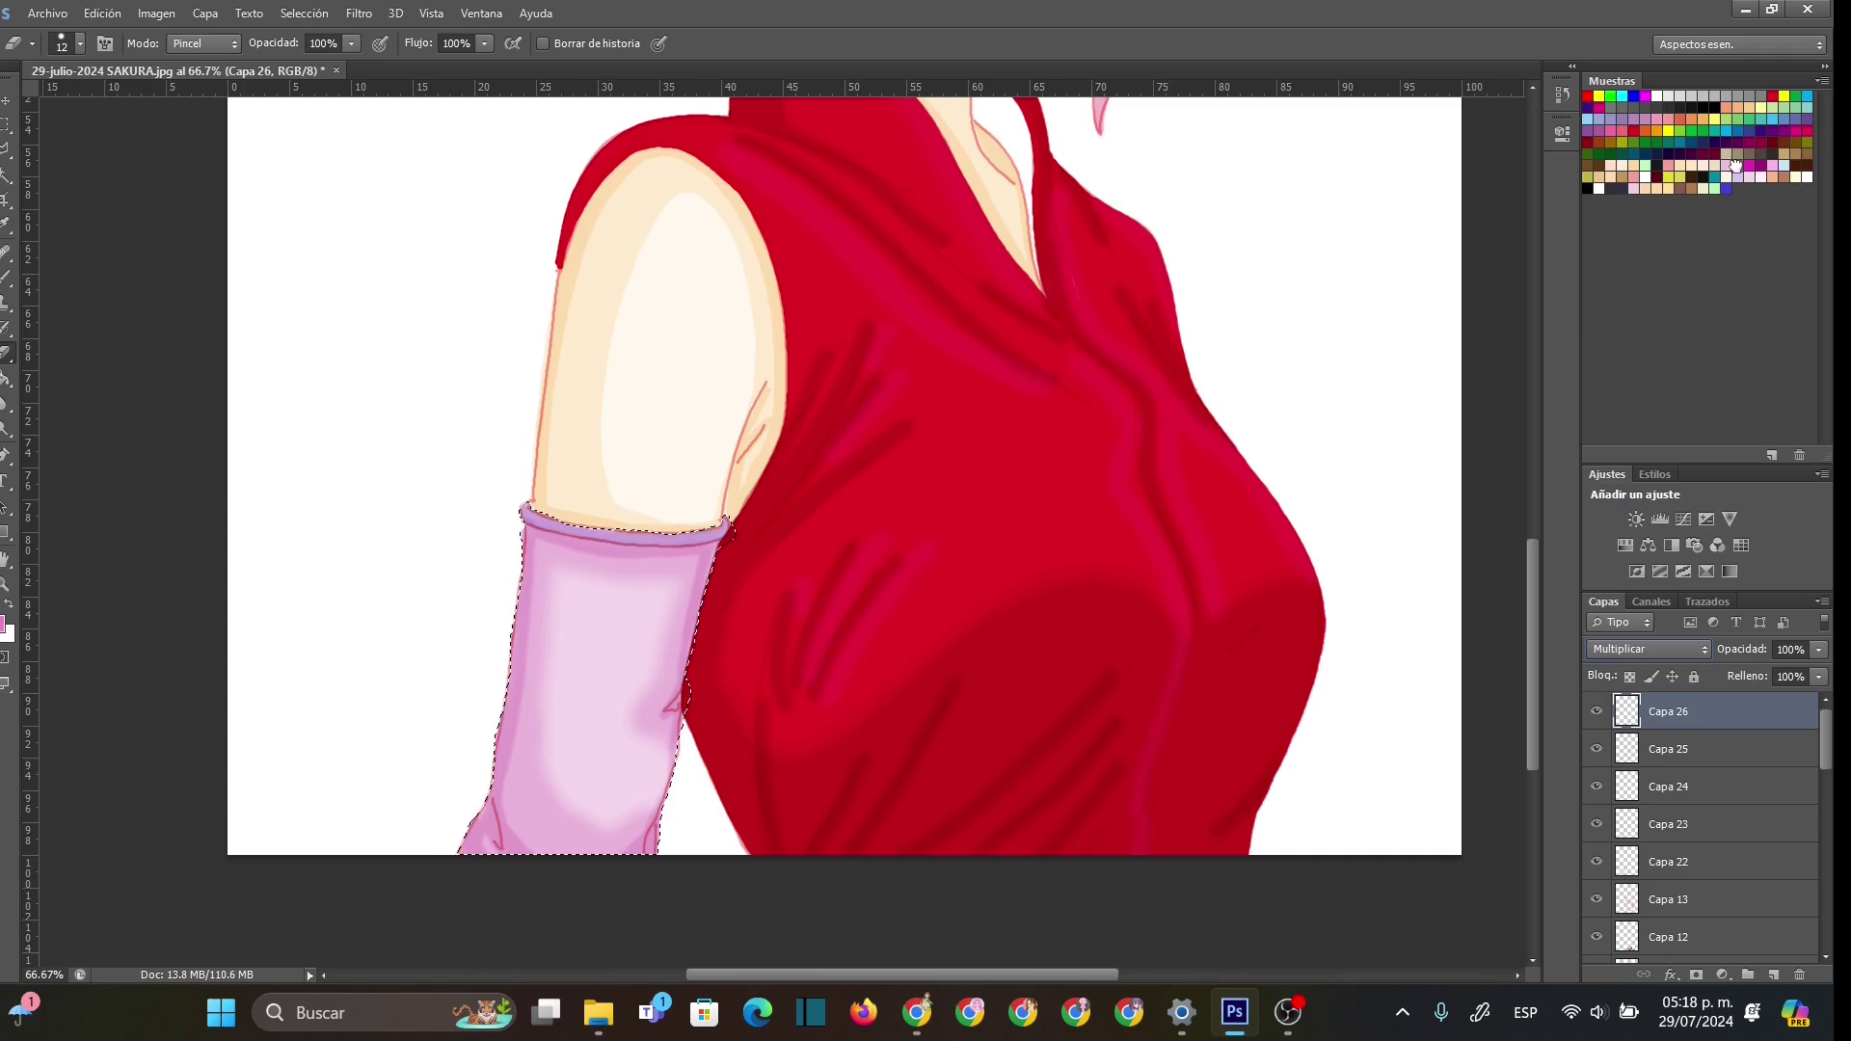
click(806, 248)
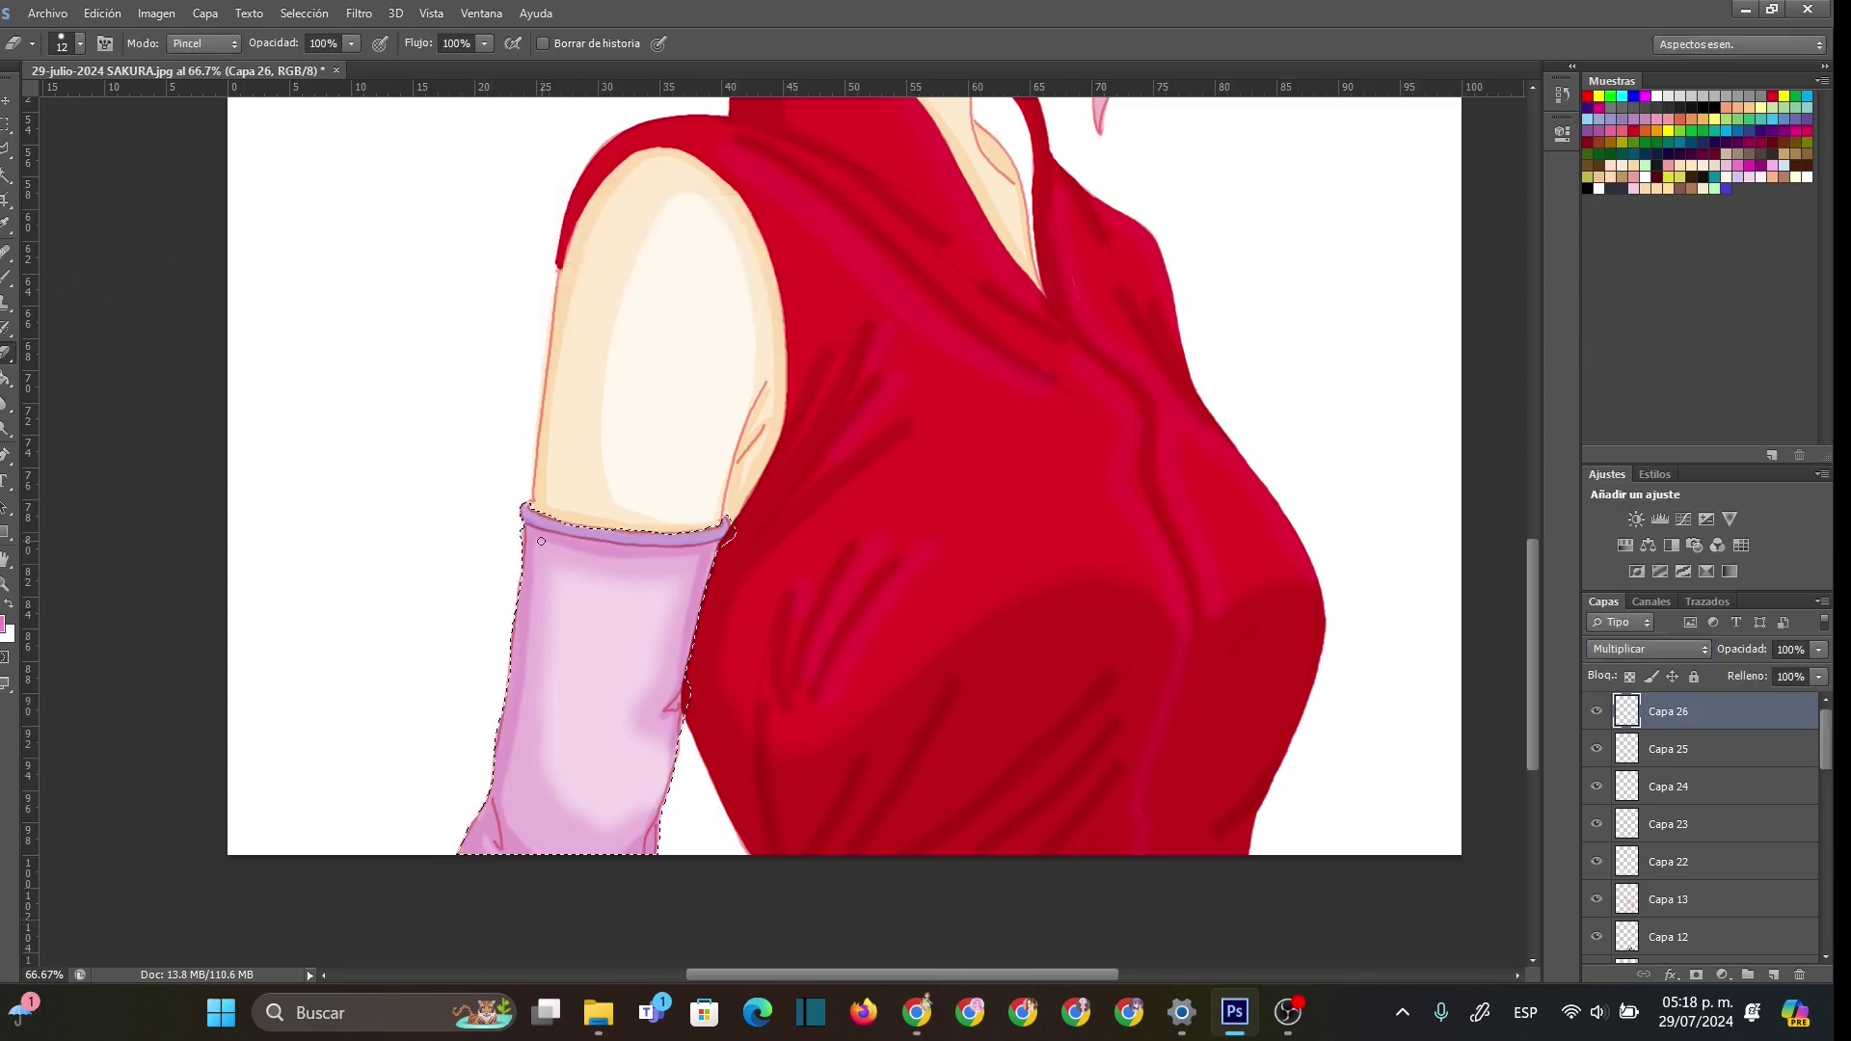
key(b)
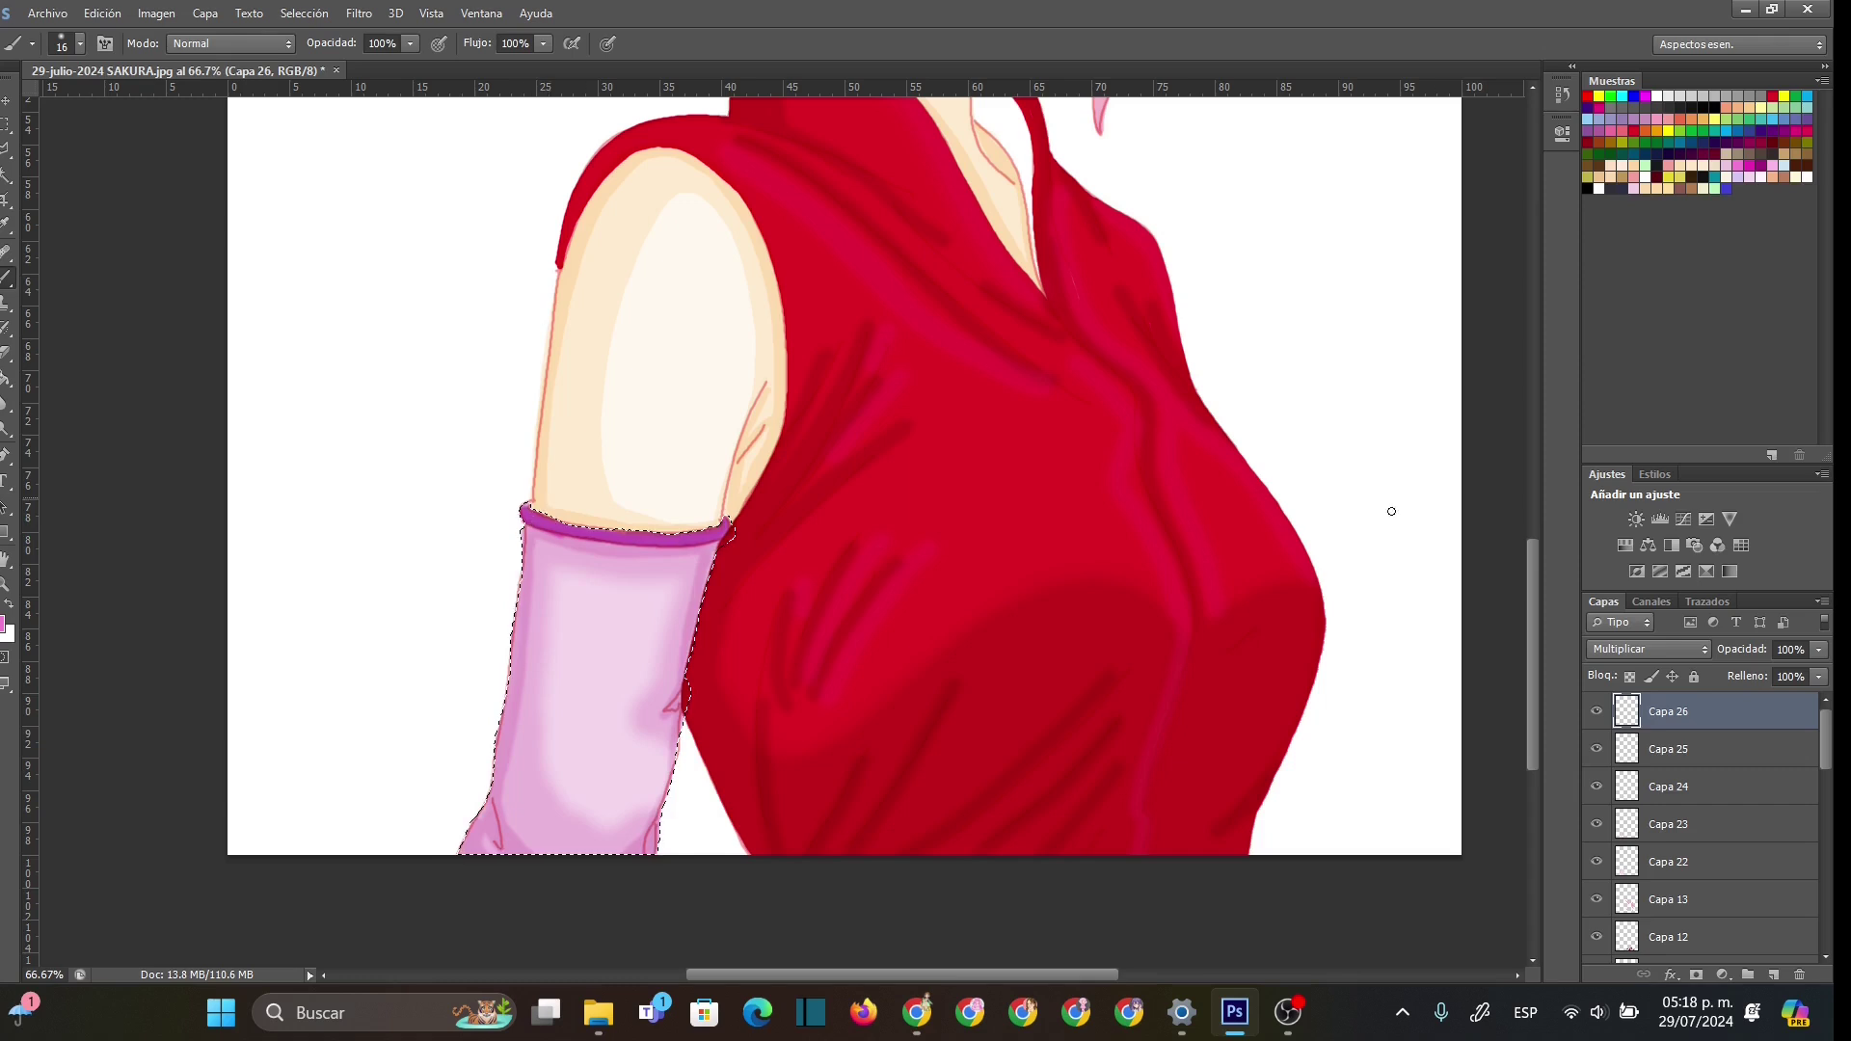
- Lower the opacity of Capa 26 to 54% and of Capa 25 to 42%
click(1818, 649)
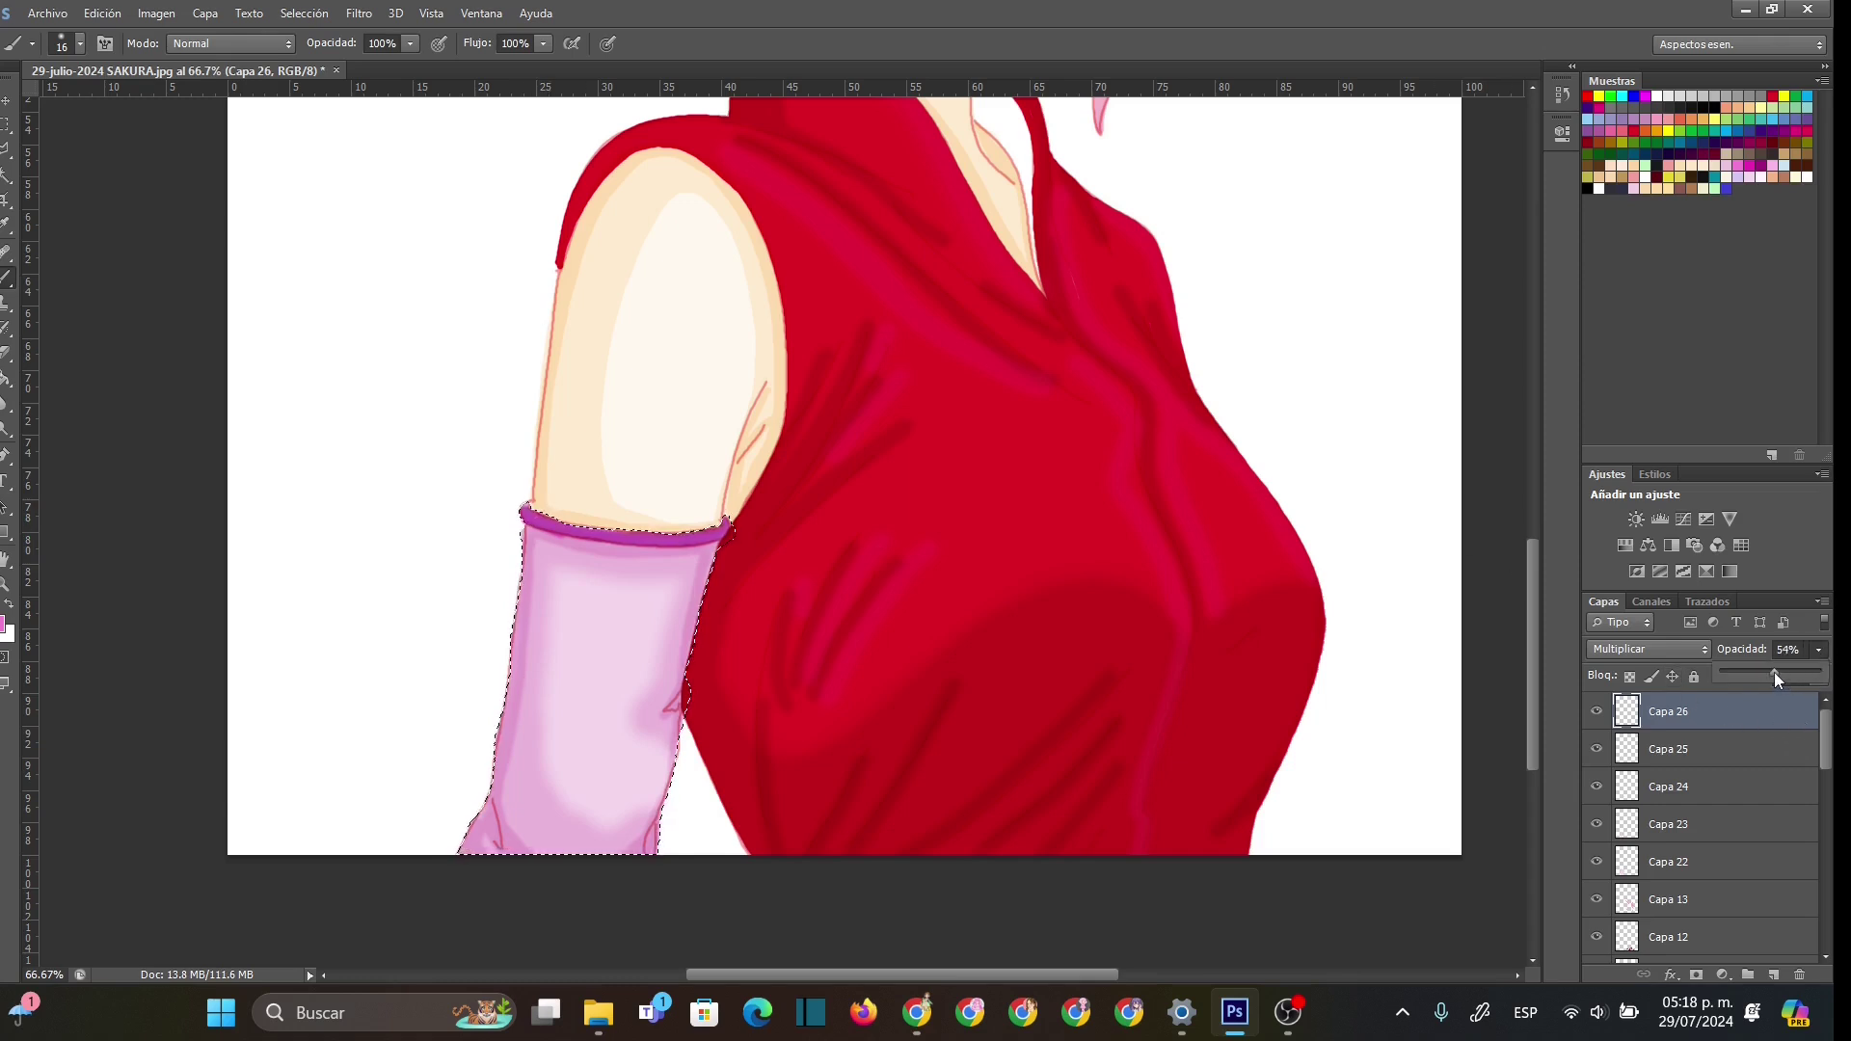
click(1696, 751)
click(1818, 649)
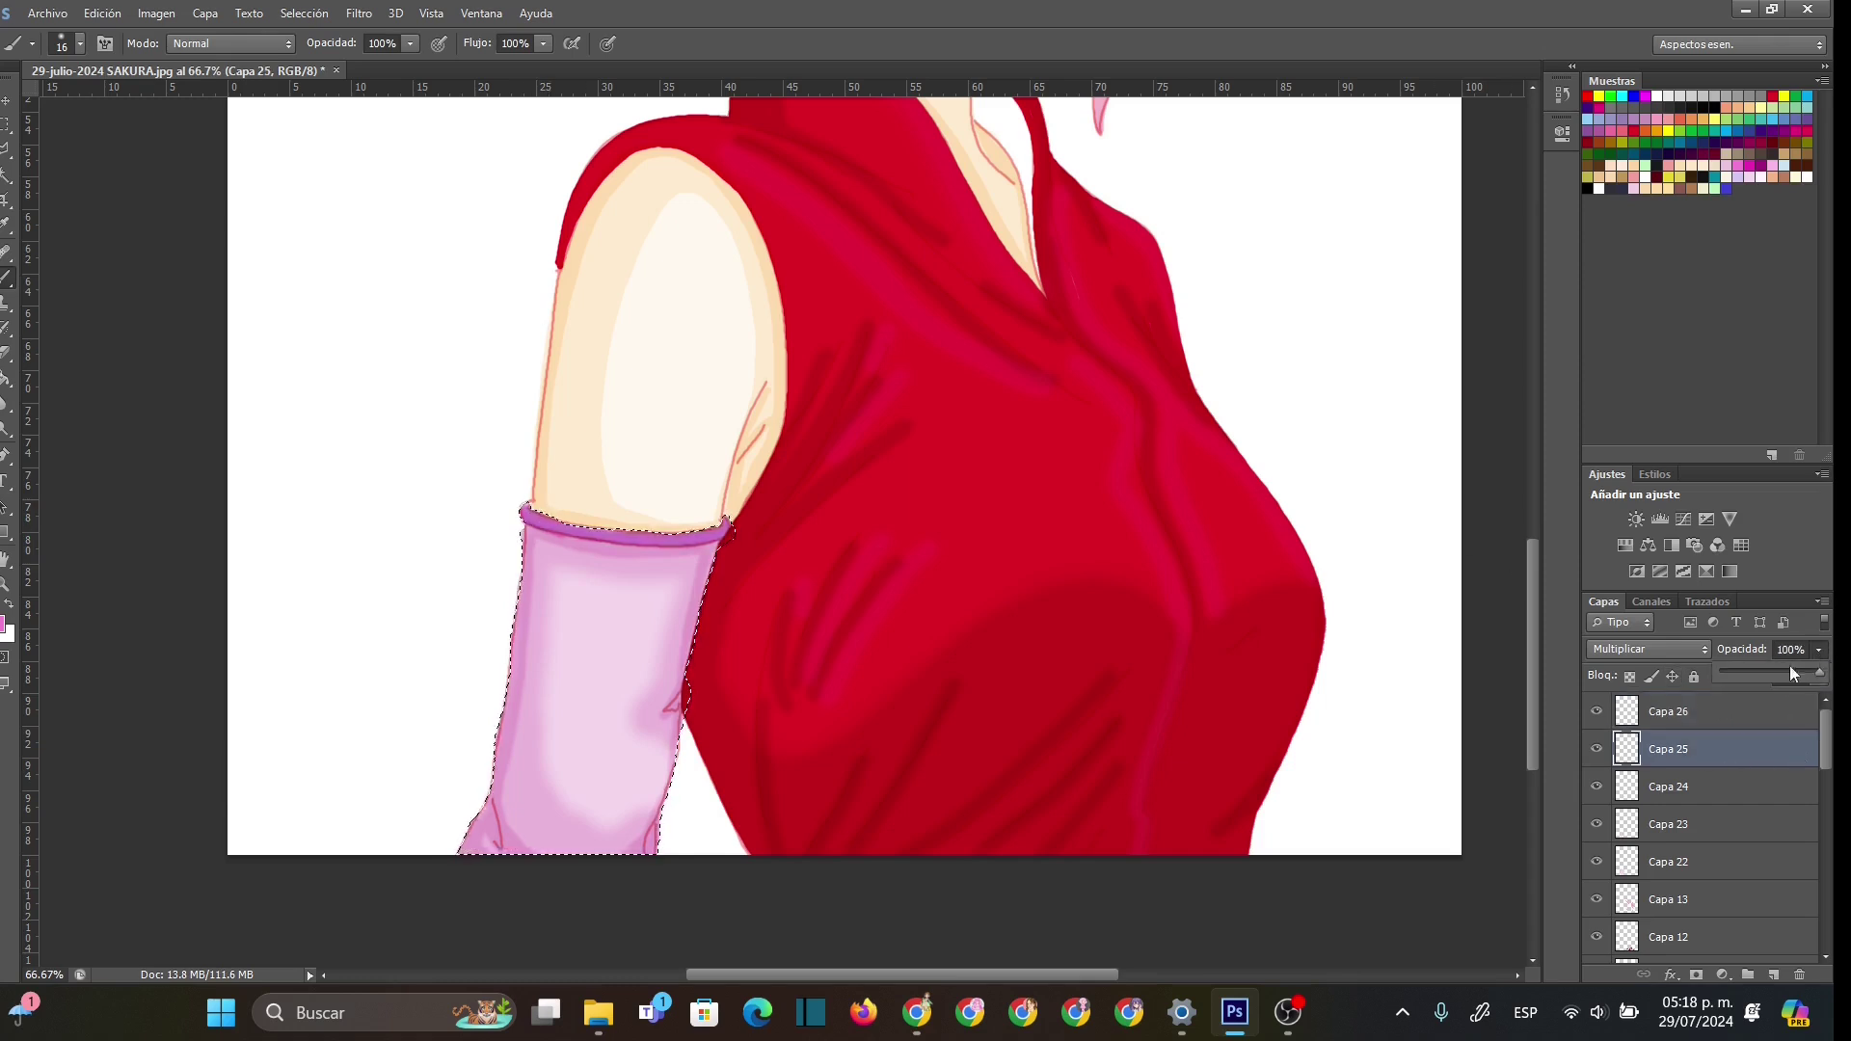
drag(1753, 671, 1762, 669)
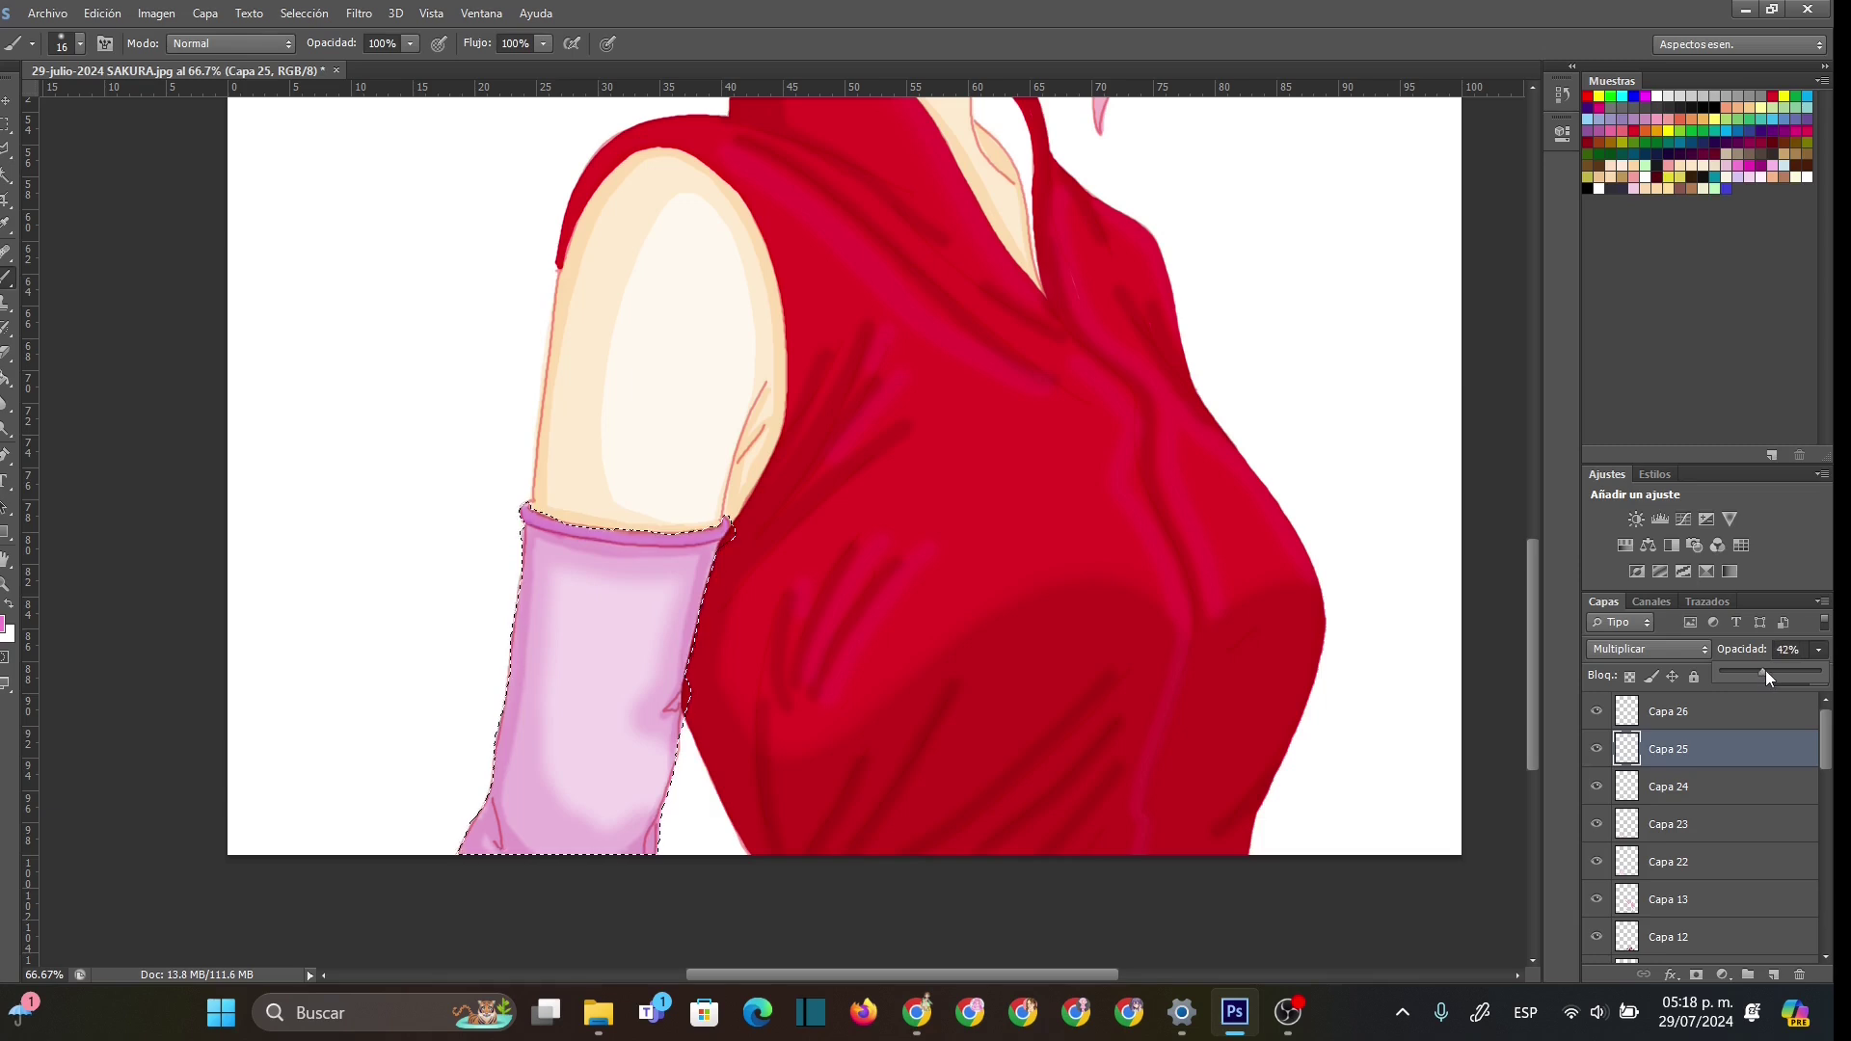
- Add a new layer above Capa 26, clear the sleeve selection and choose the Blanco swatch as the paint colour
click(6, 583)
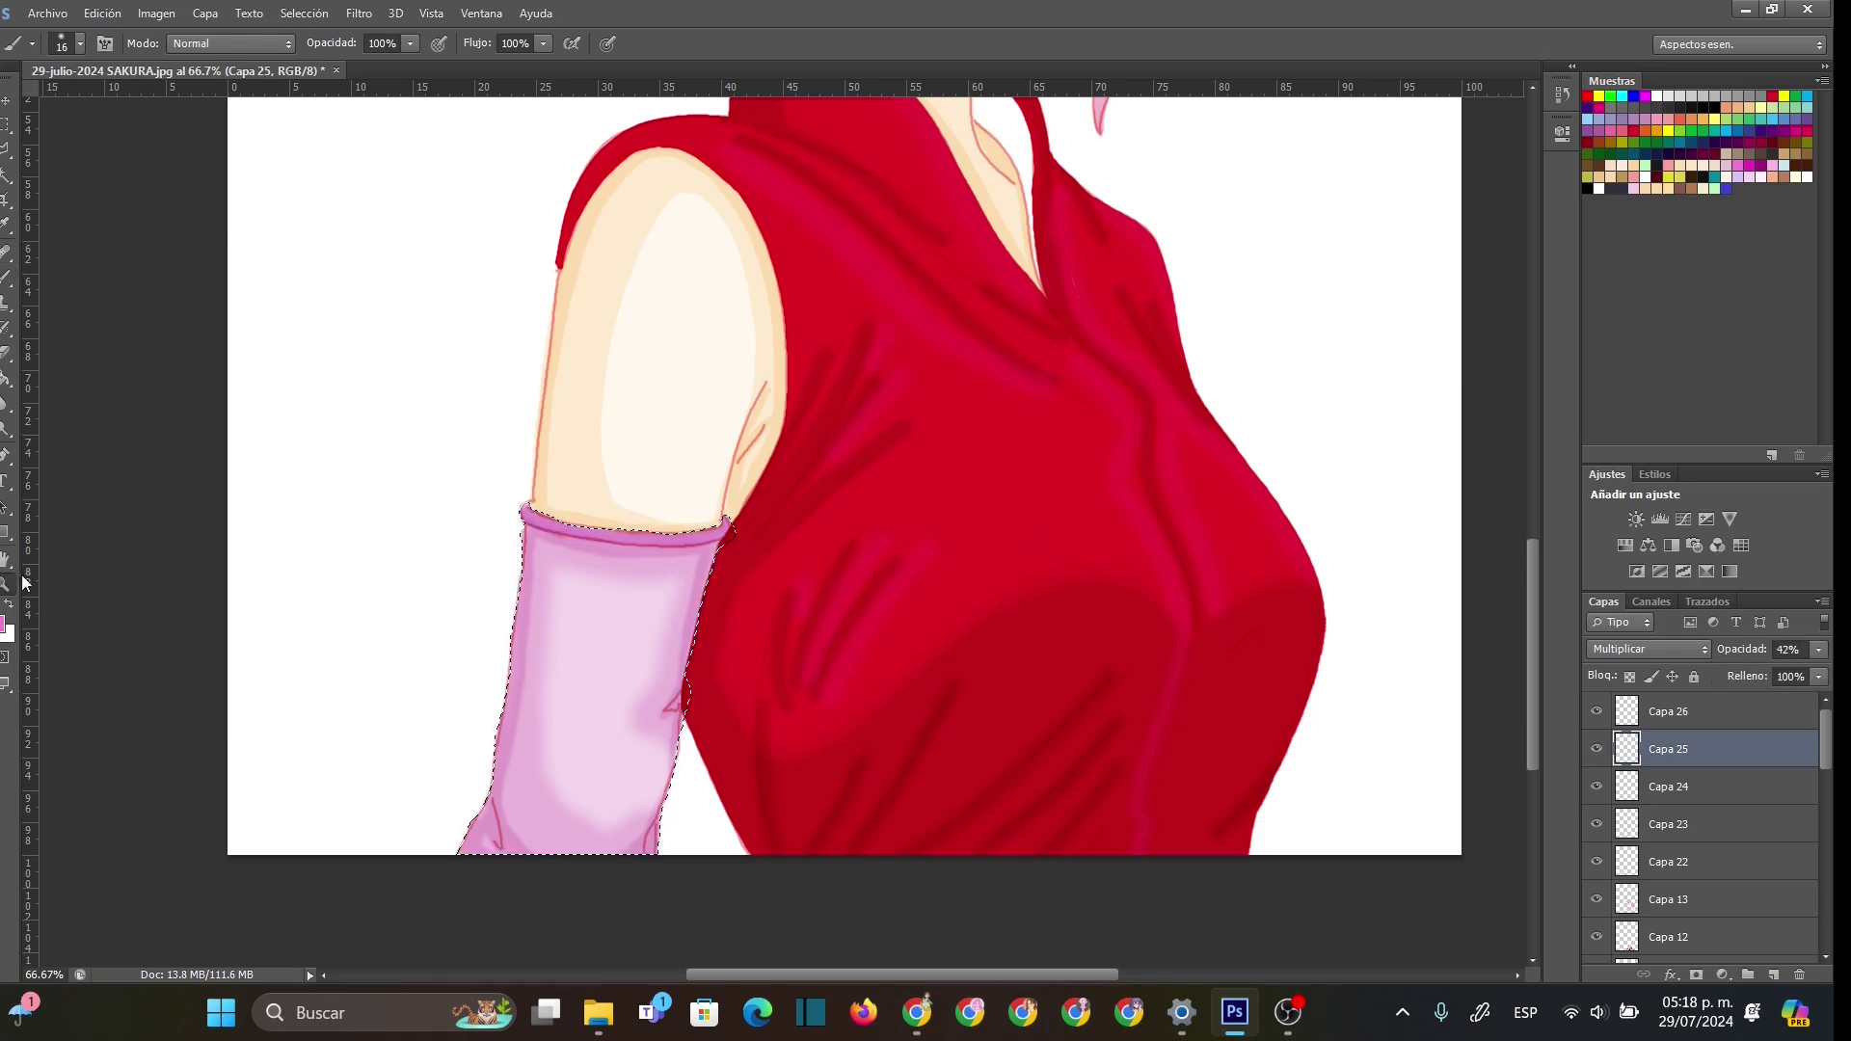
right_click(916, 465)
click(988, 592)
right_click(954, 420)
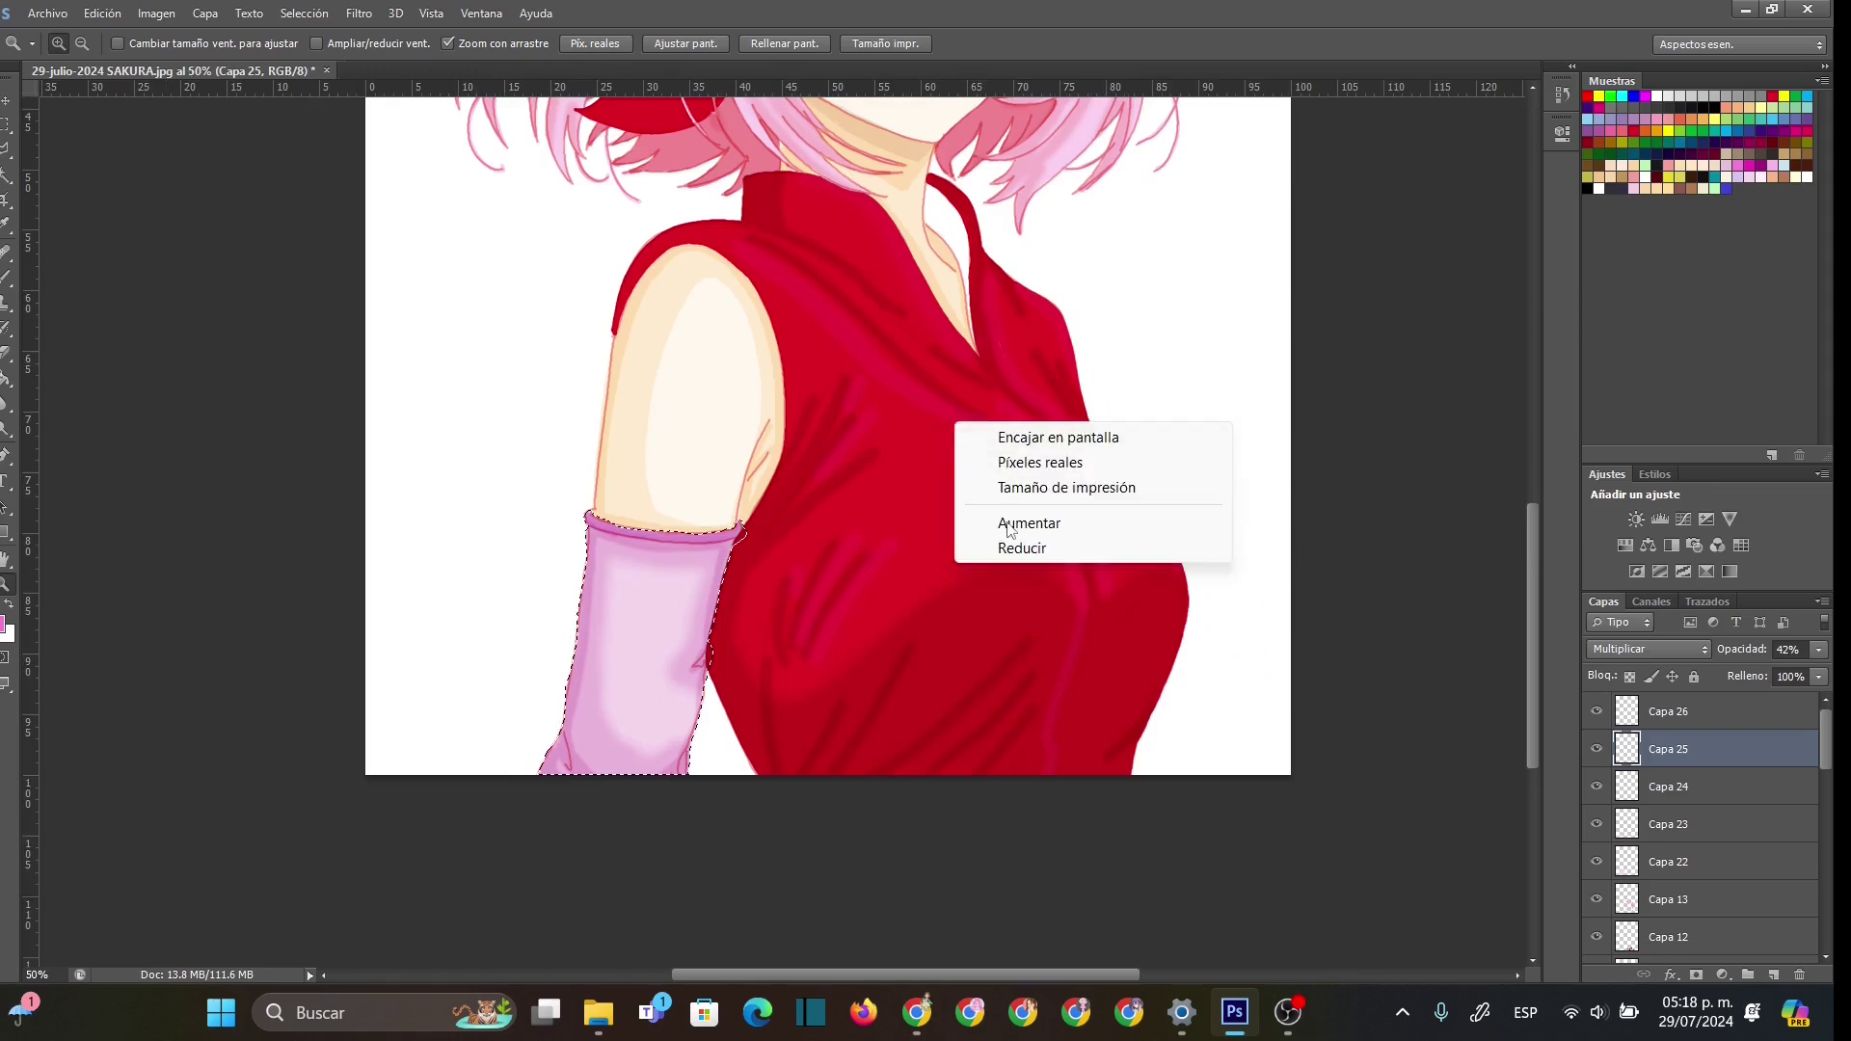
click(998, 541)
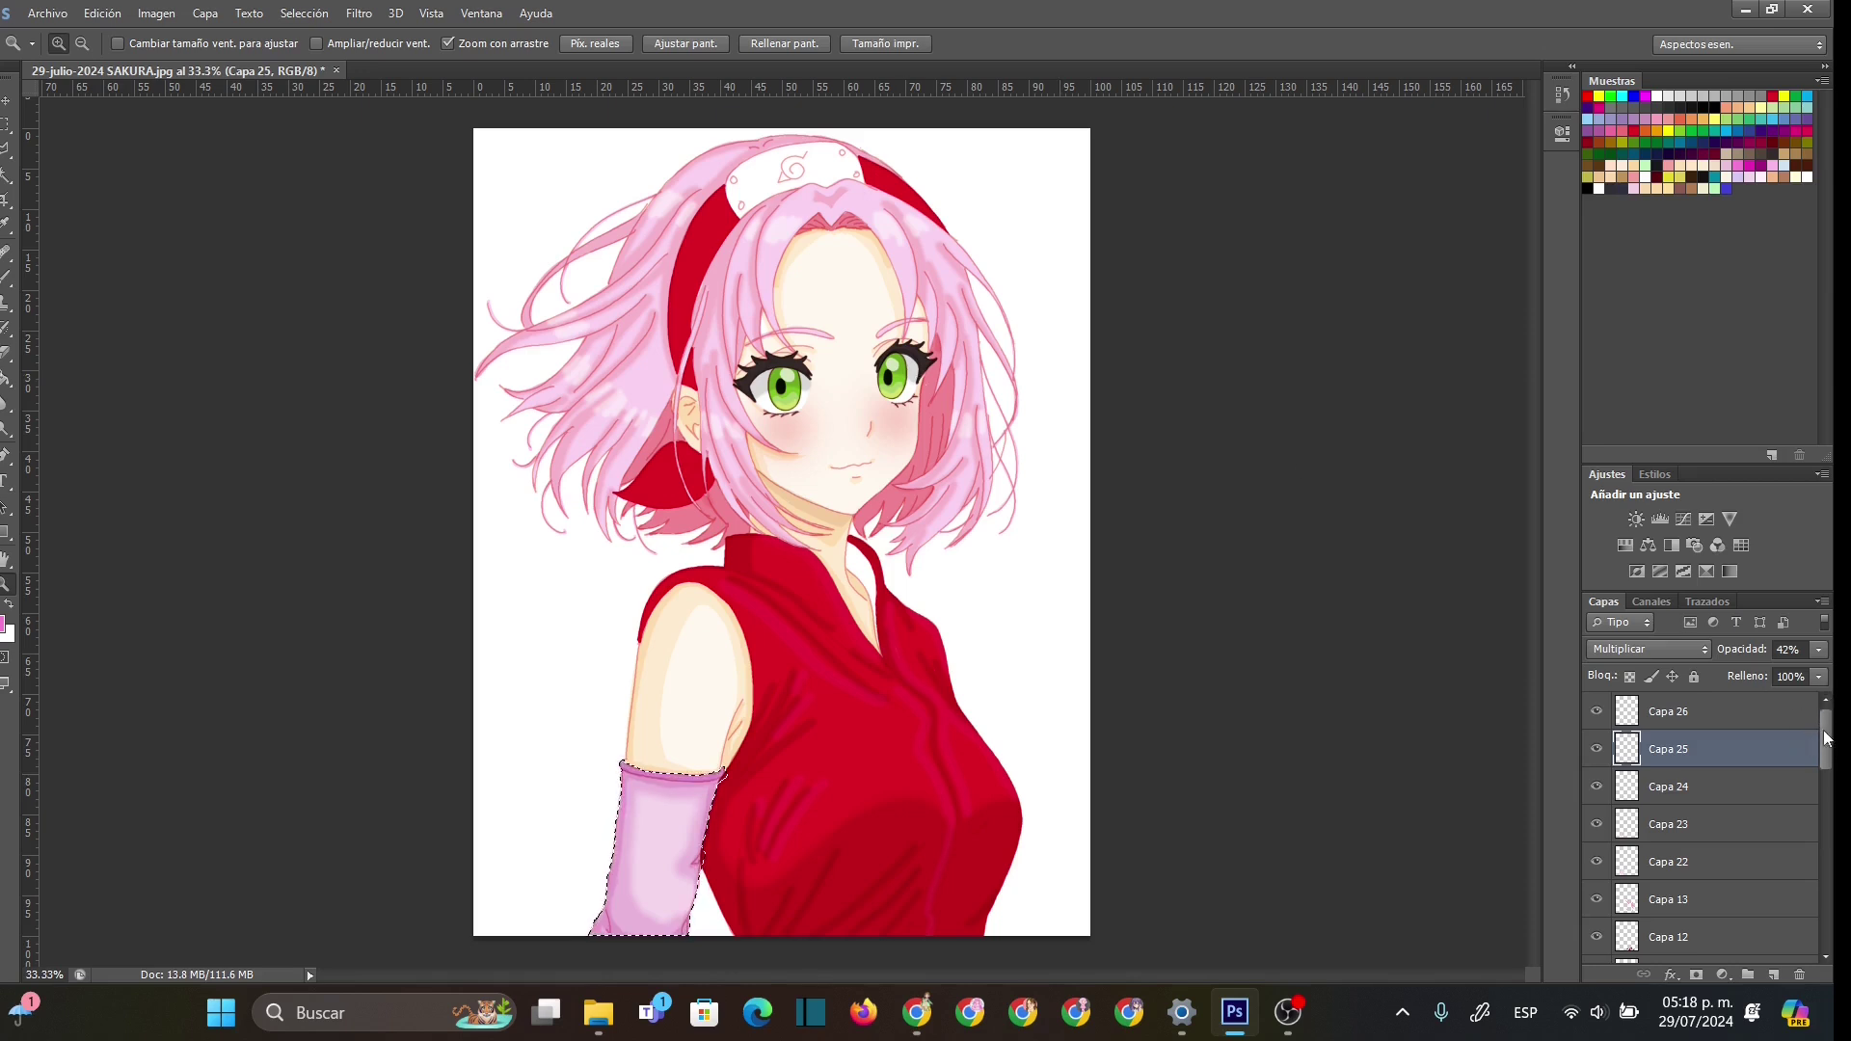
click(1682, 715)
click(1774, 974)
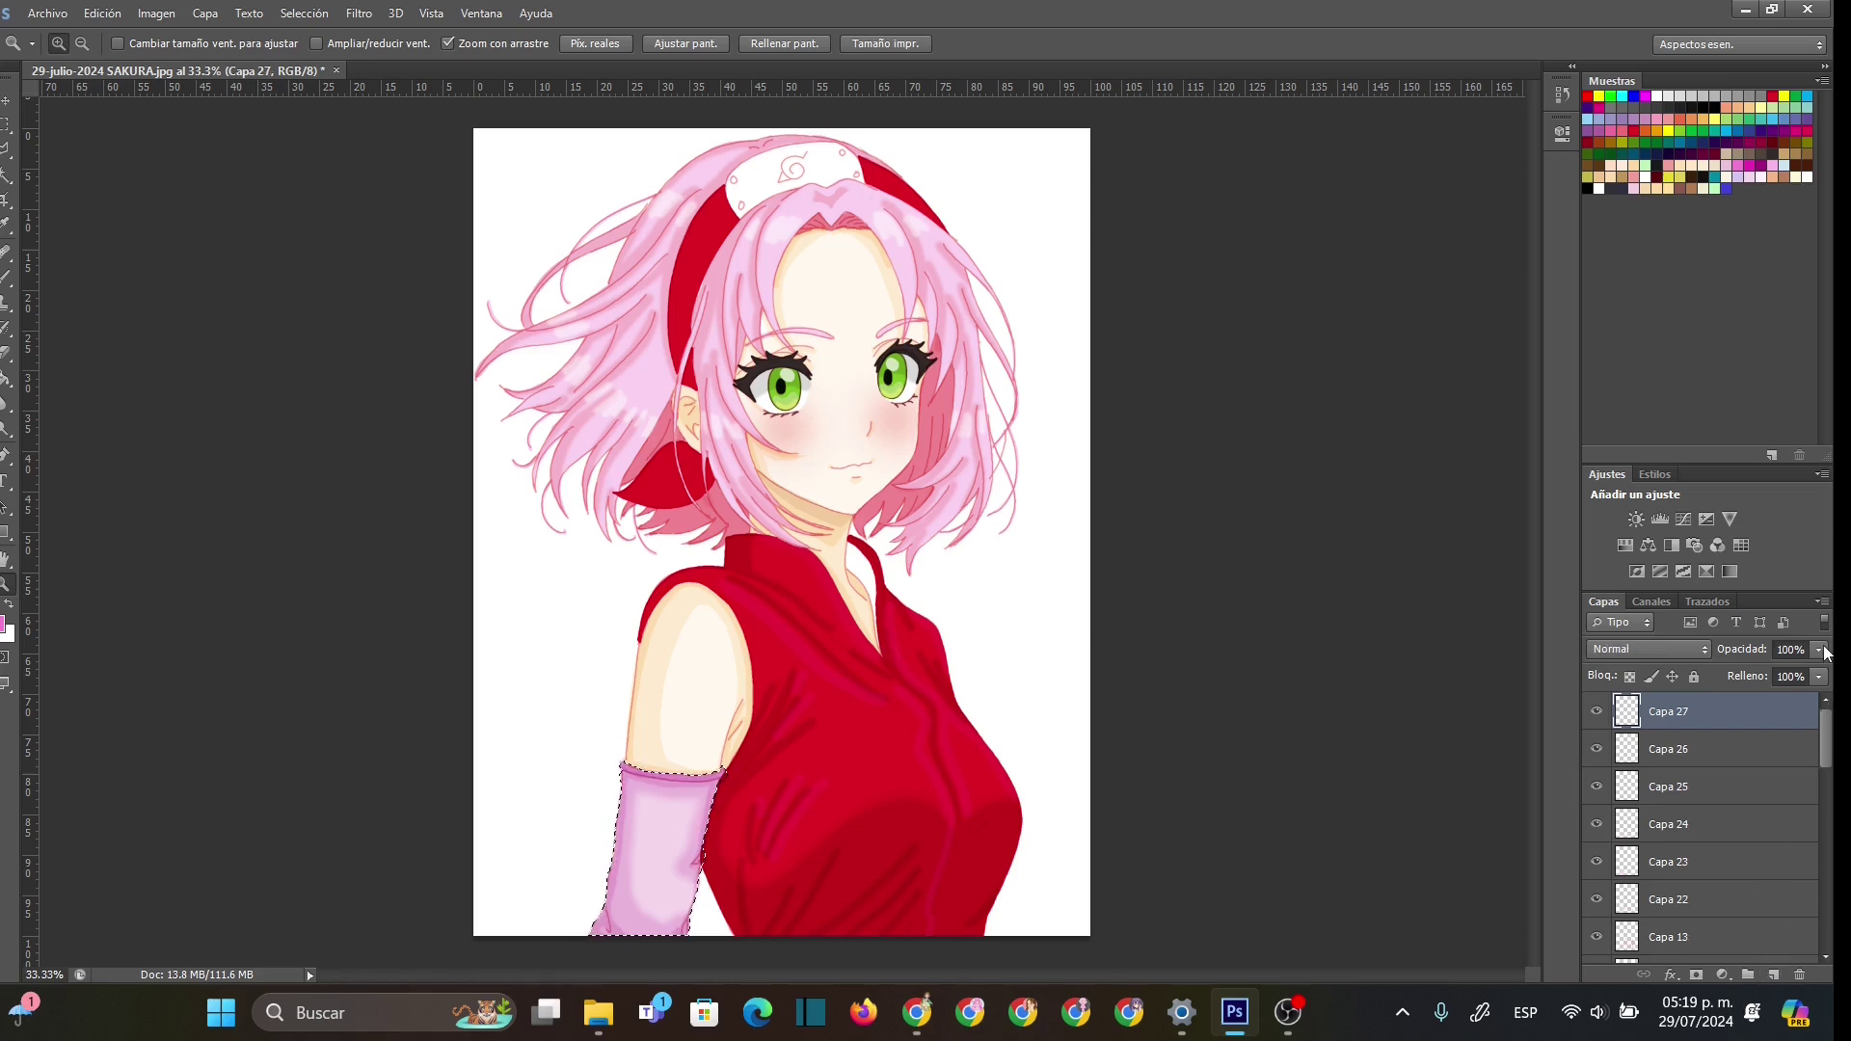
key(ctrl+d)
double_click(1657, 96)
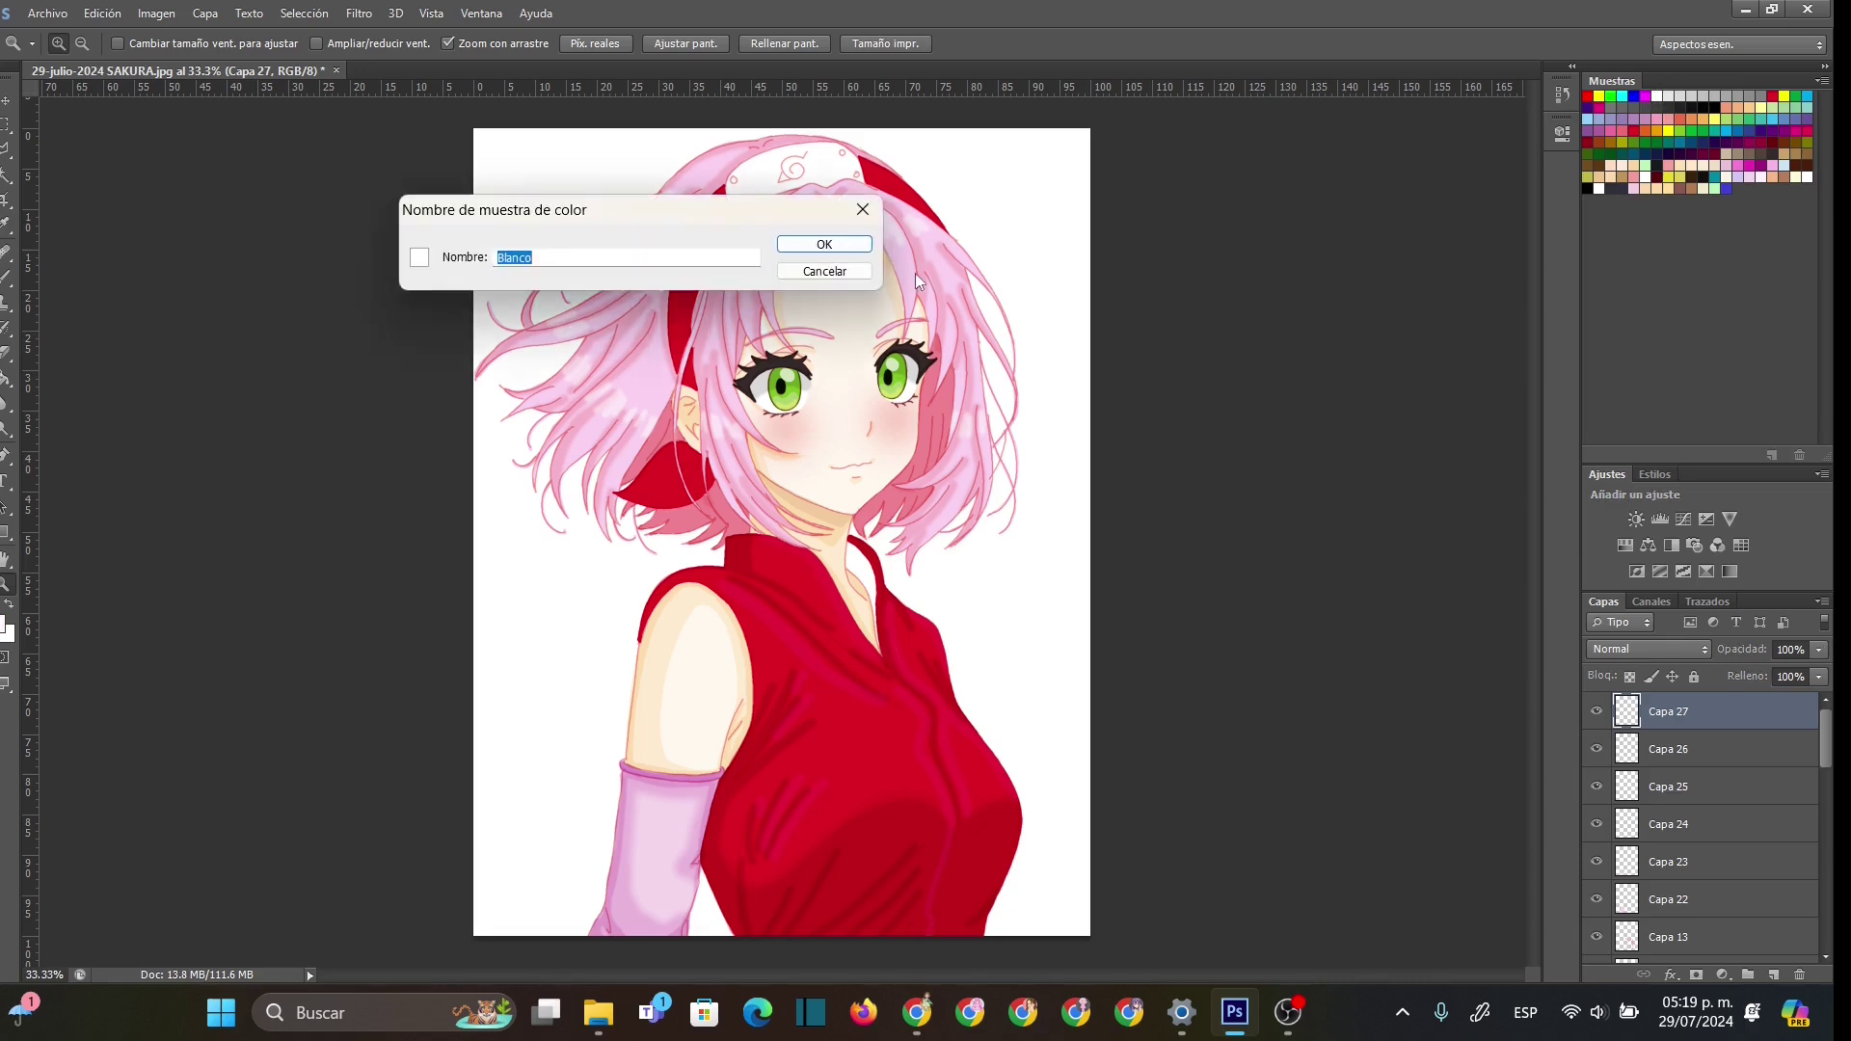
click(871, 244)
- Paint thin white highlights along the face's cheek and jaw edge and down the neck with a soft 10 px brush
click(984, 402)
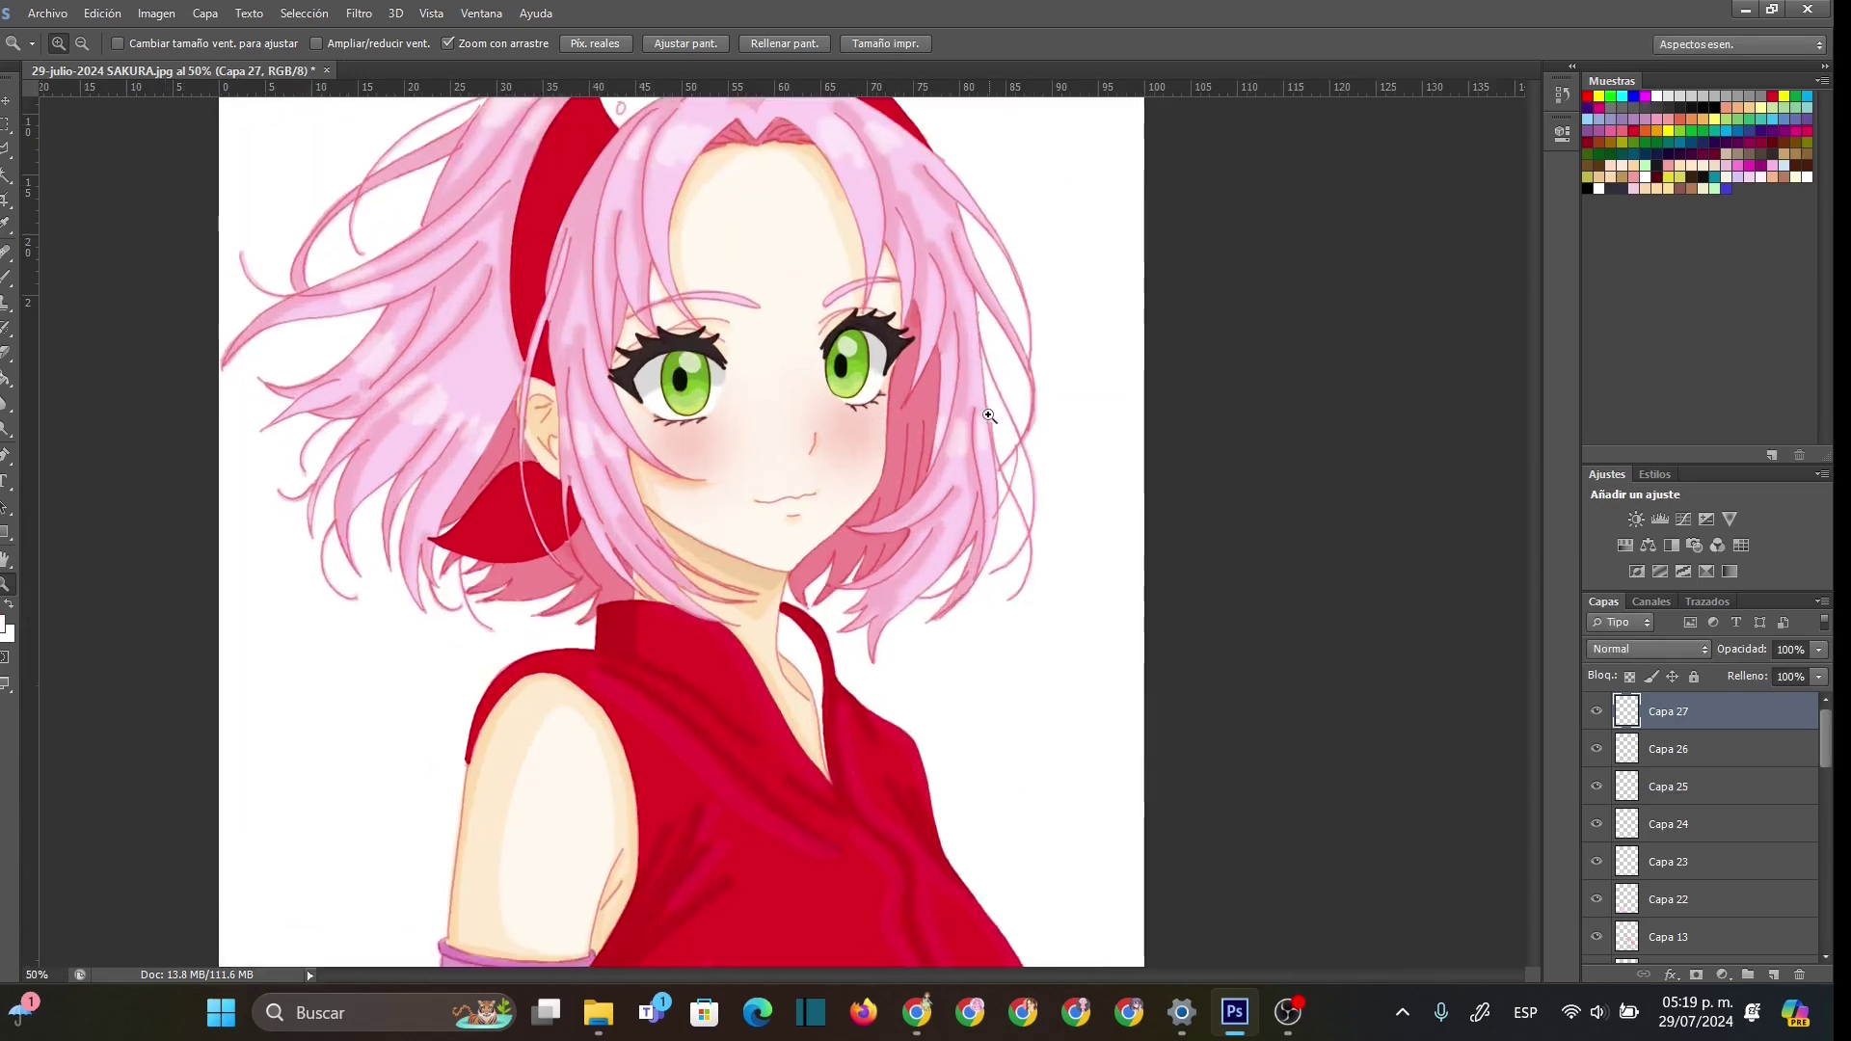
click(983, 402)
key(b)
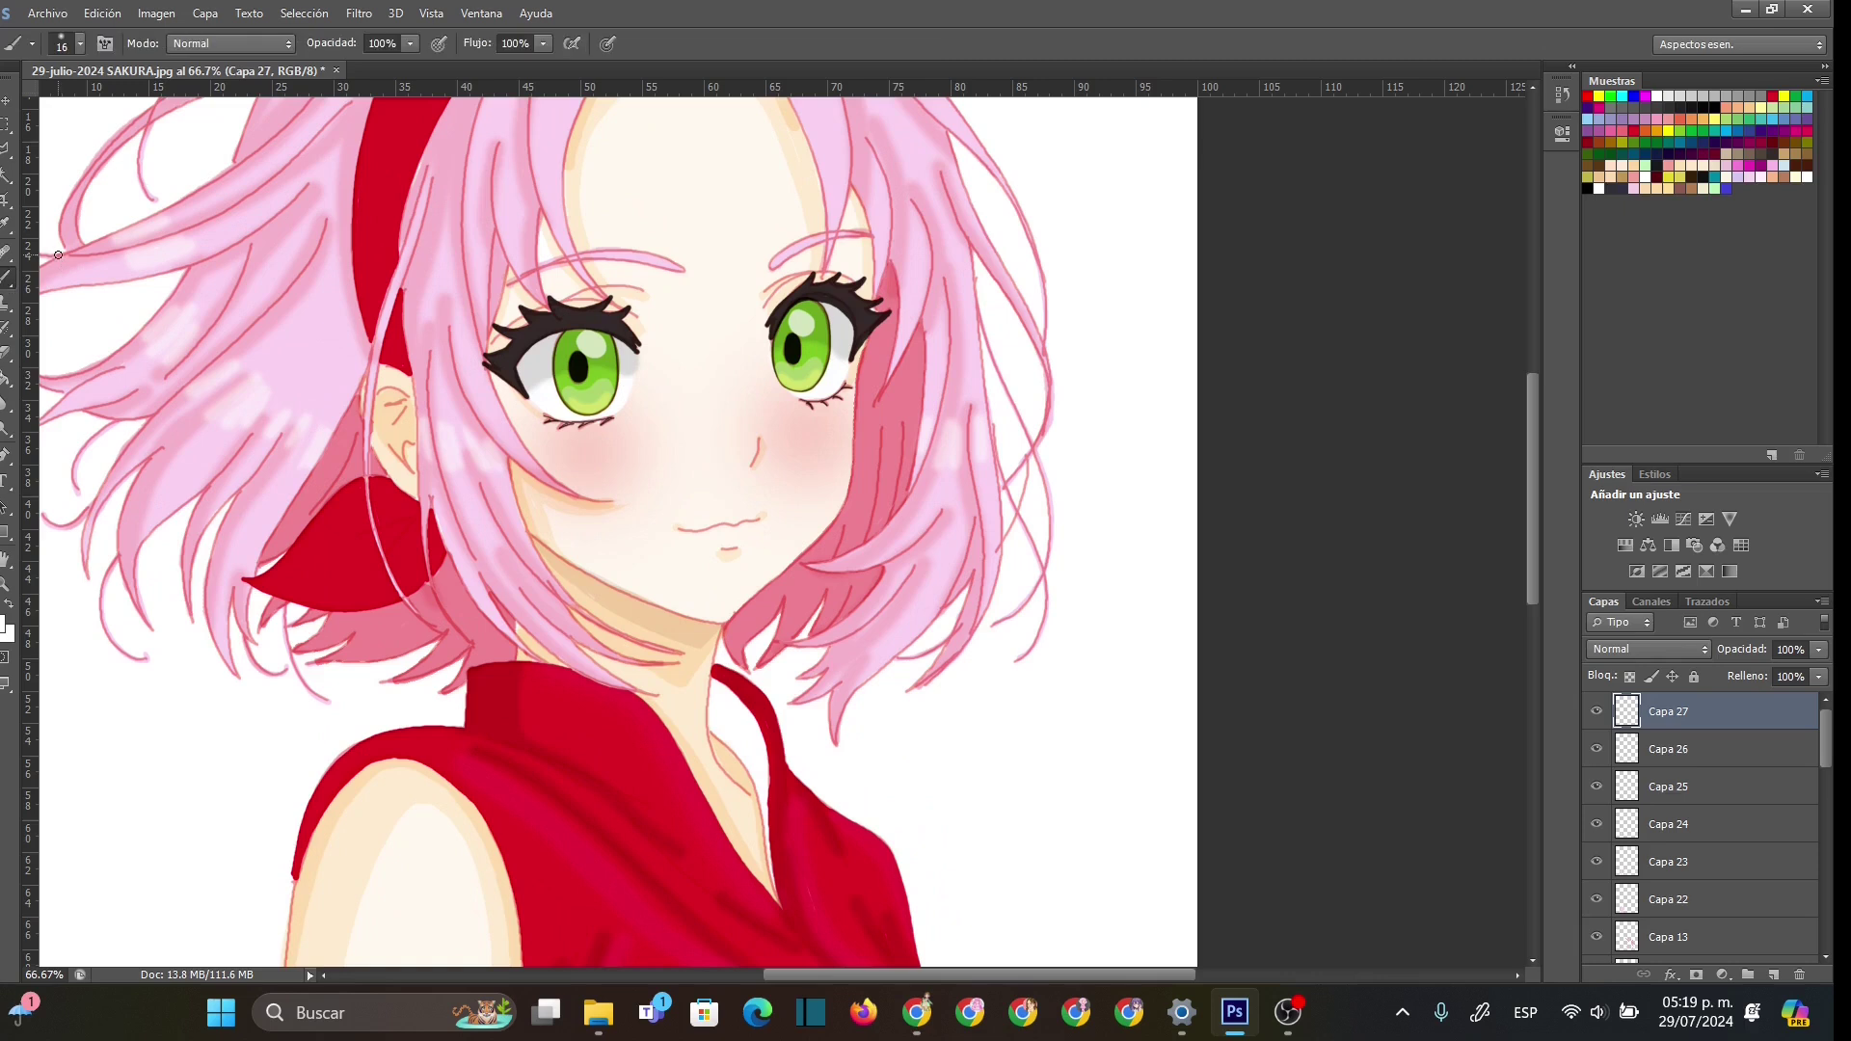
right_click(794, 555)
click(828, 599)
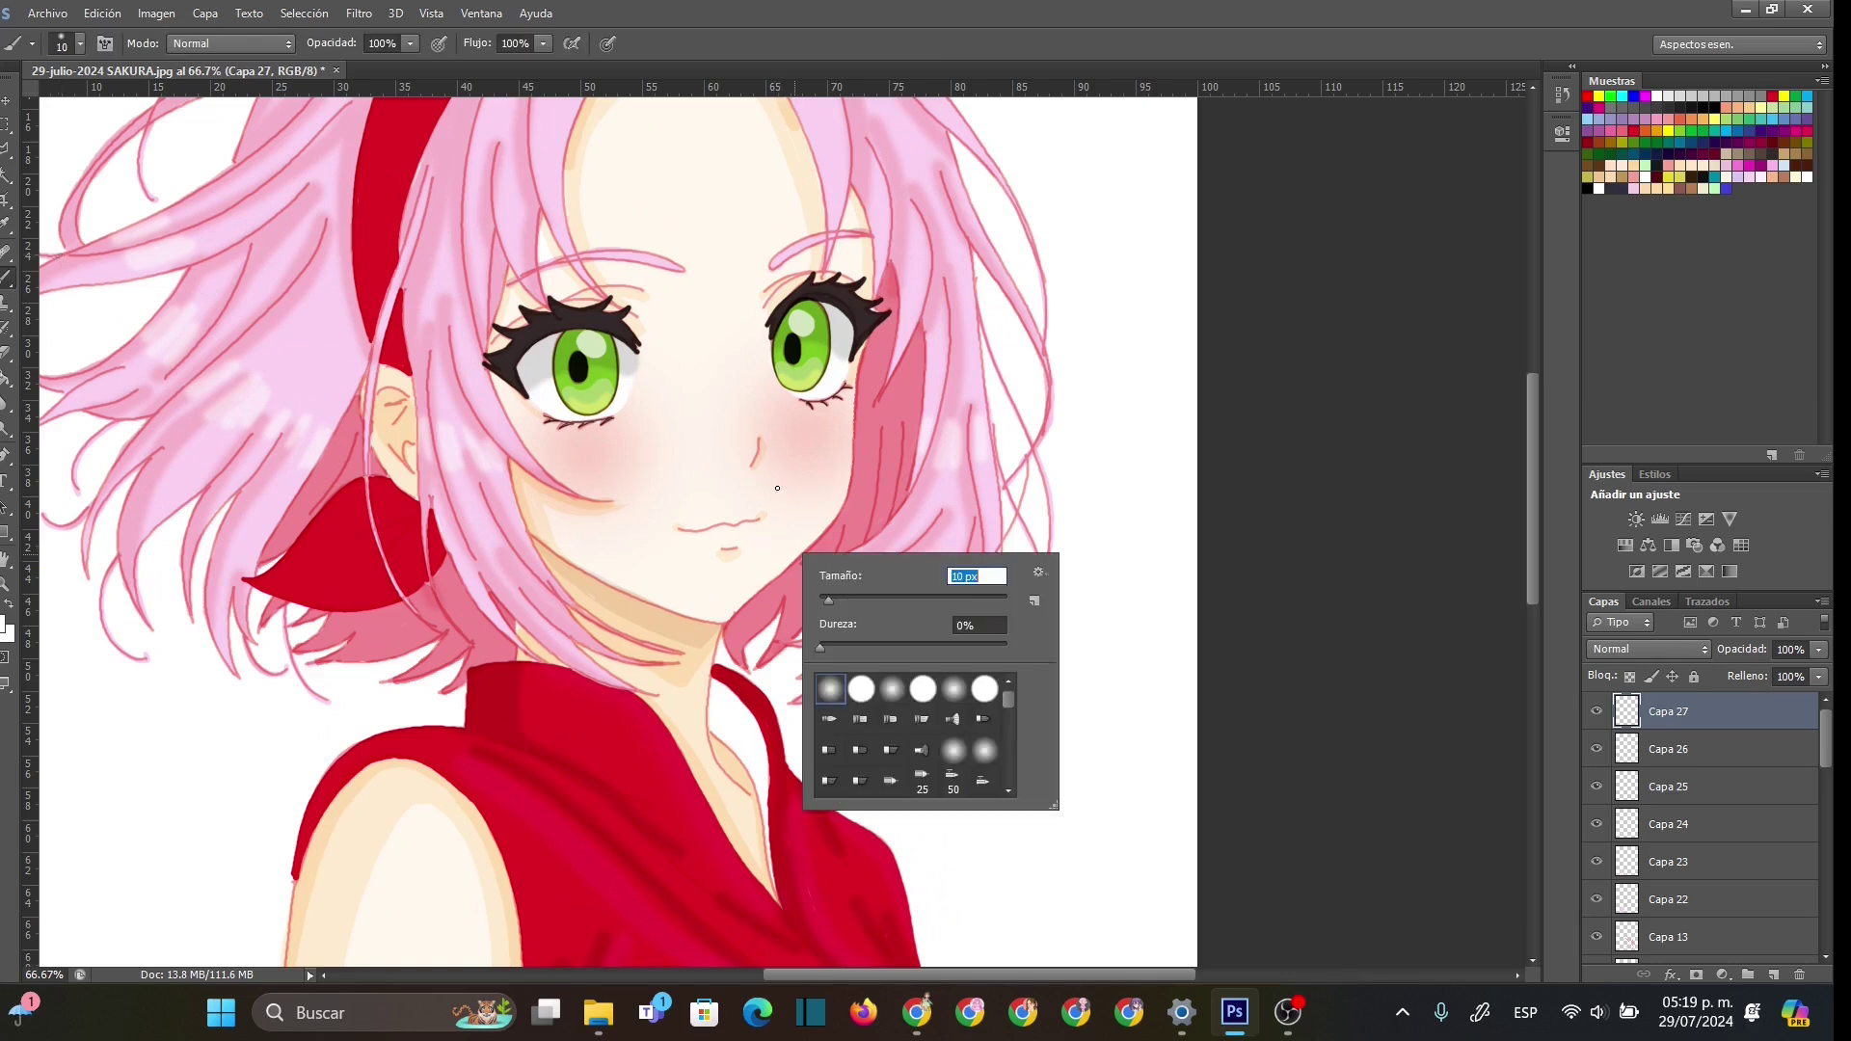
click(725, 614)
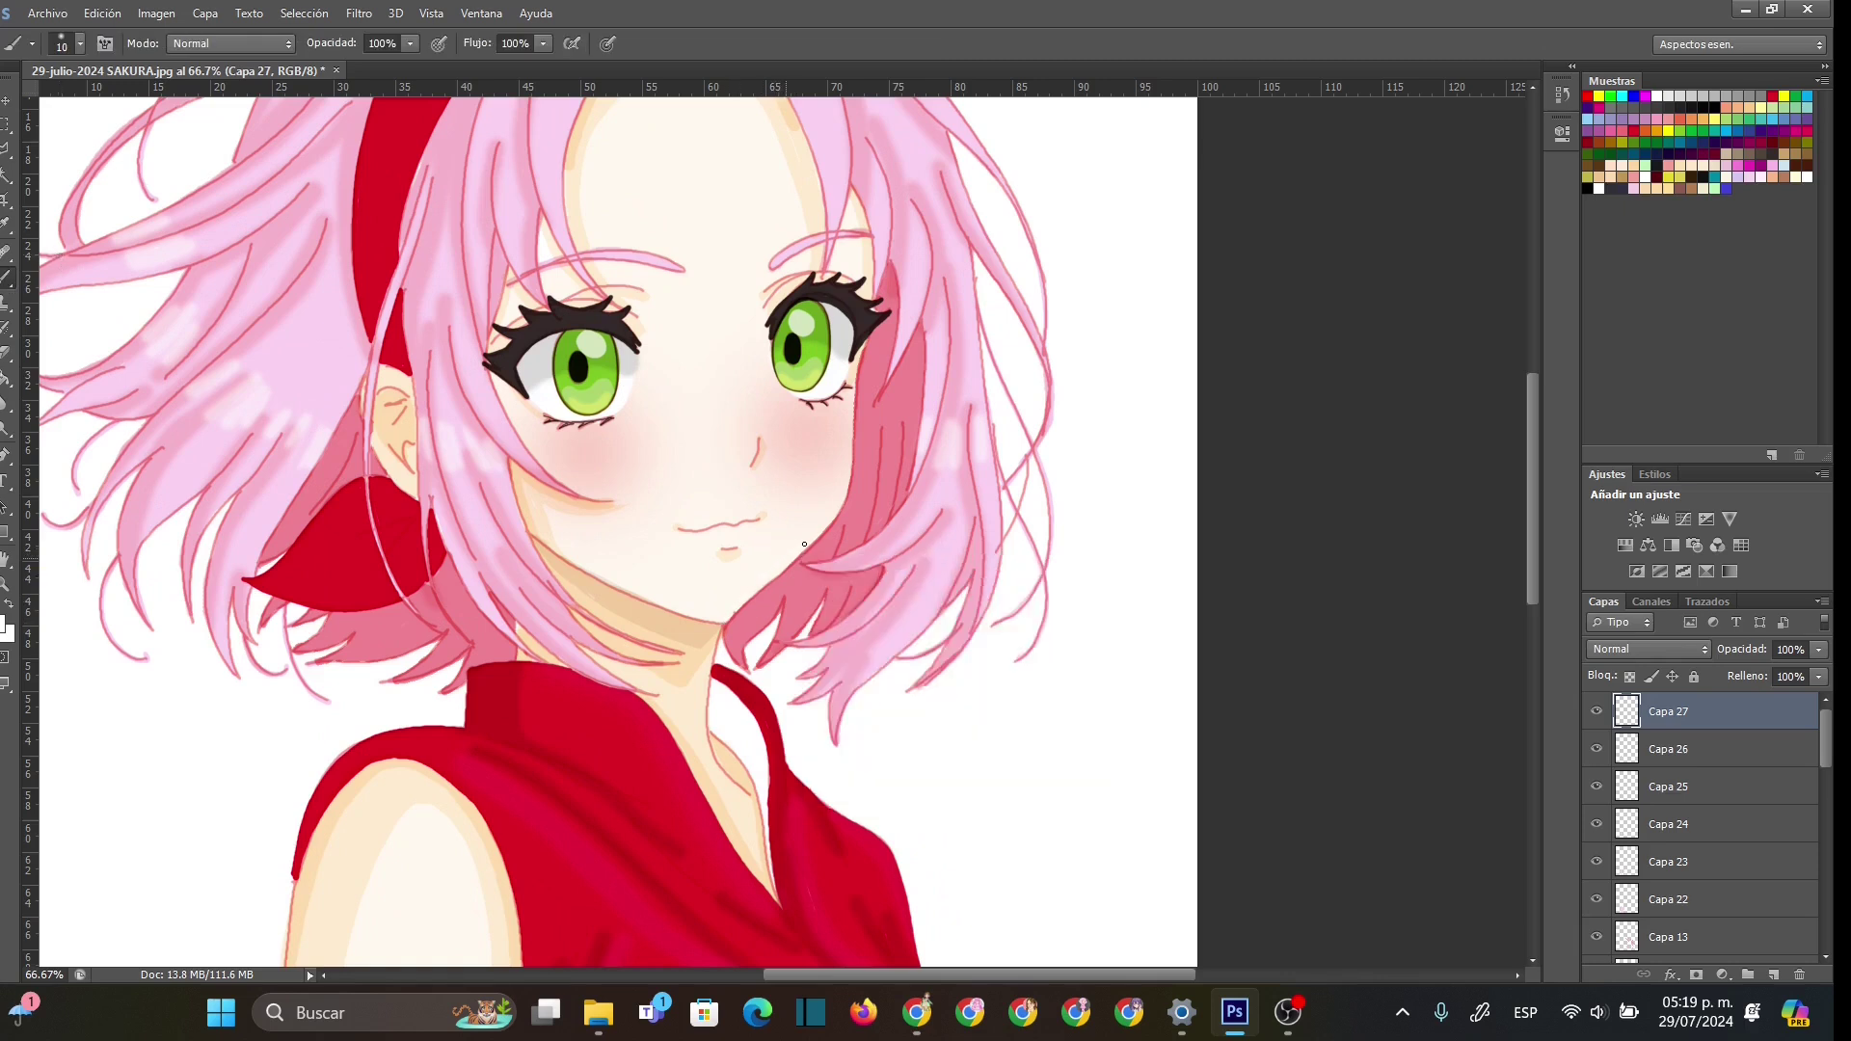
drag(856, 363, 843, 486)
mouse_move(713, 653)
mouse_down()
mouse_move(707, 756)
mouse_move(742, 797)
mouse_up()
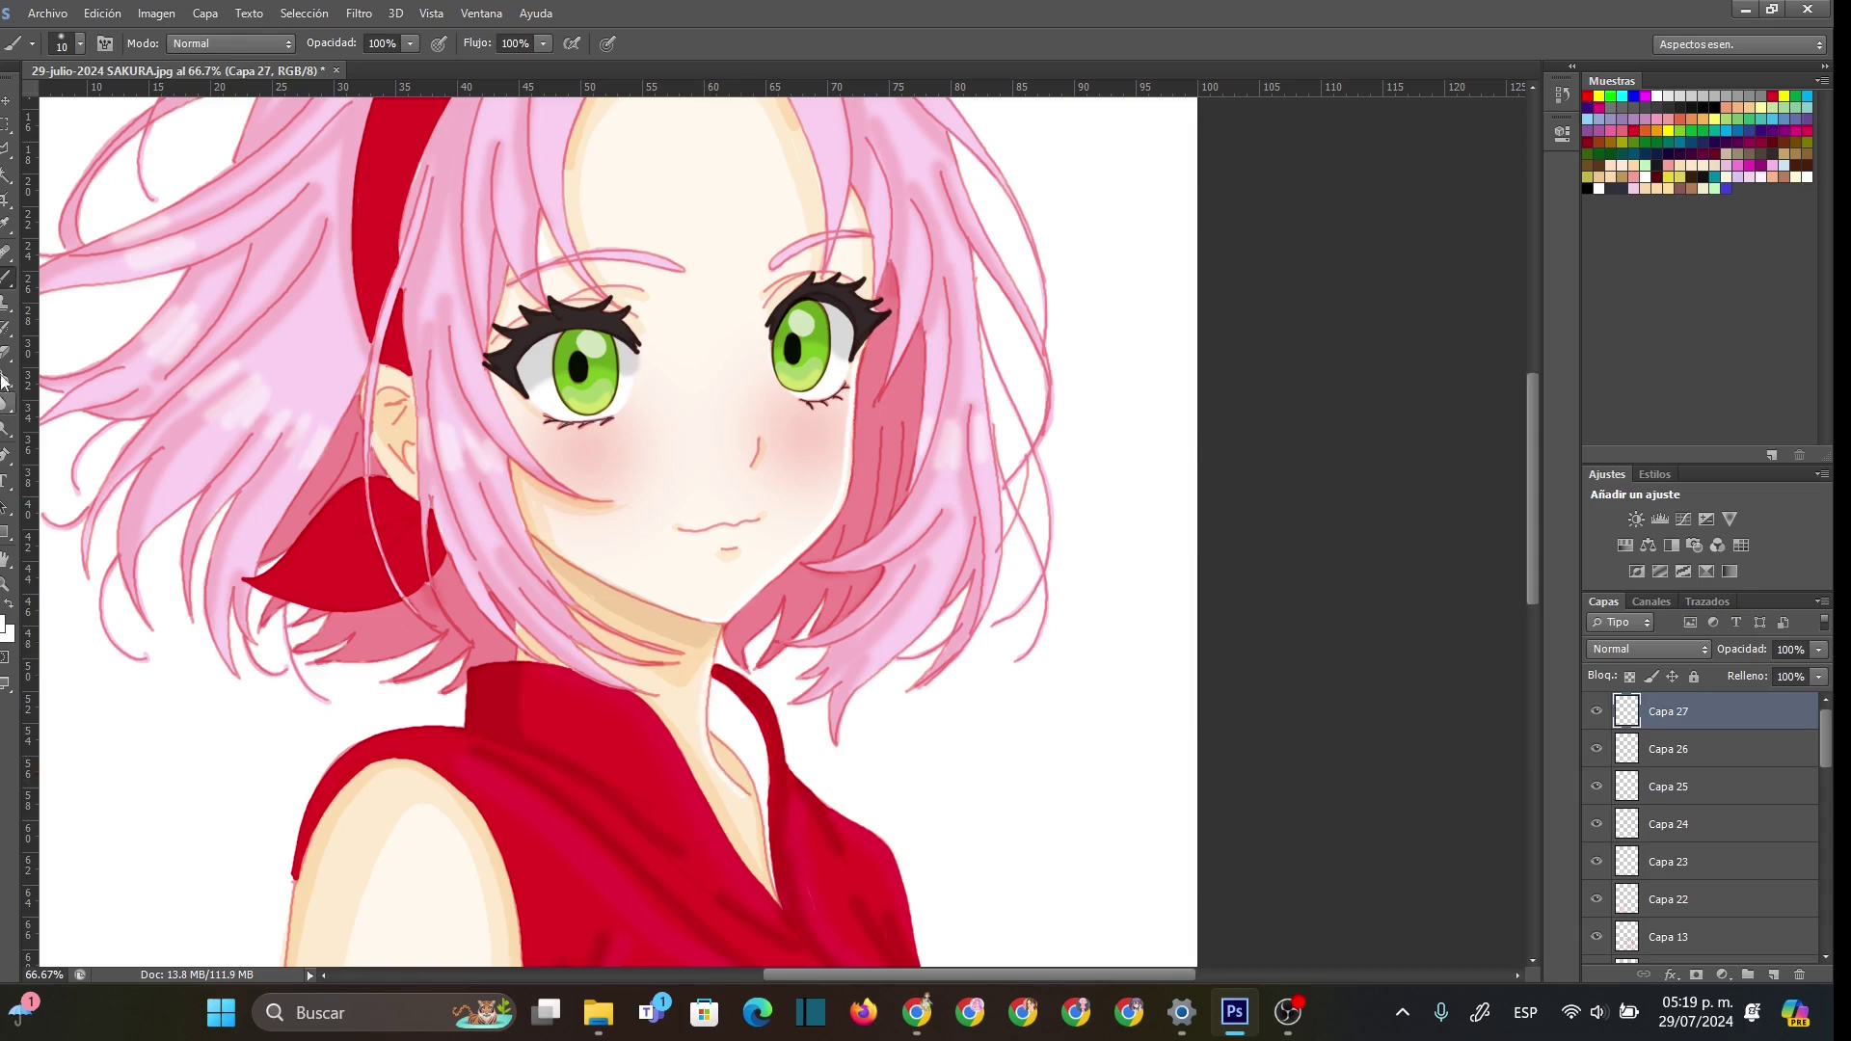
- Paint a small white highlight on the bridge of the nose
click(5, 353)
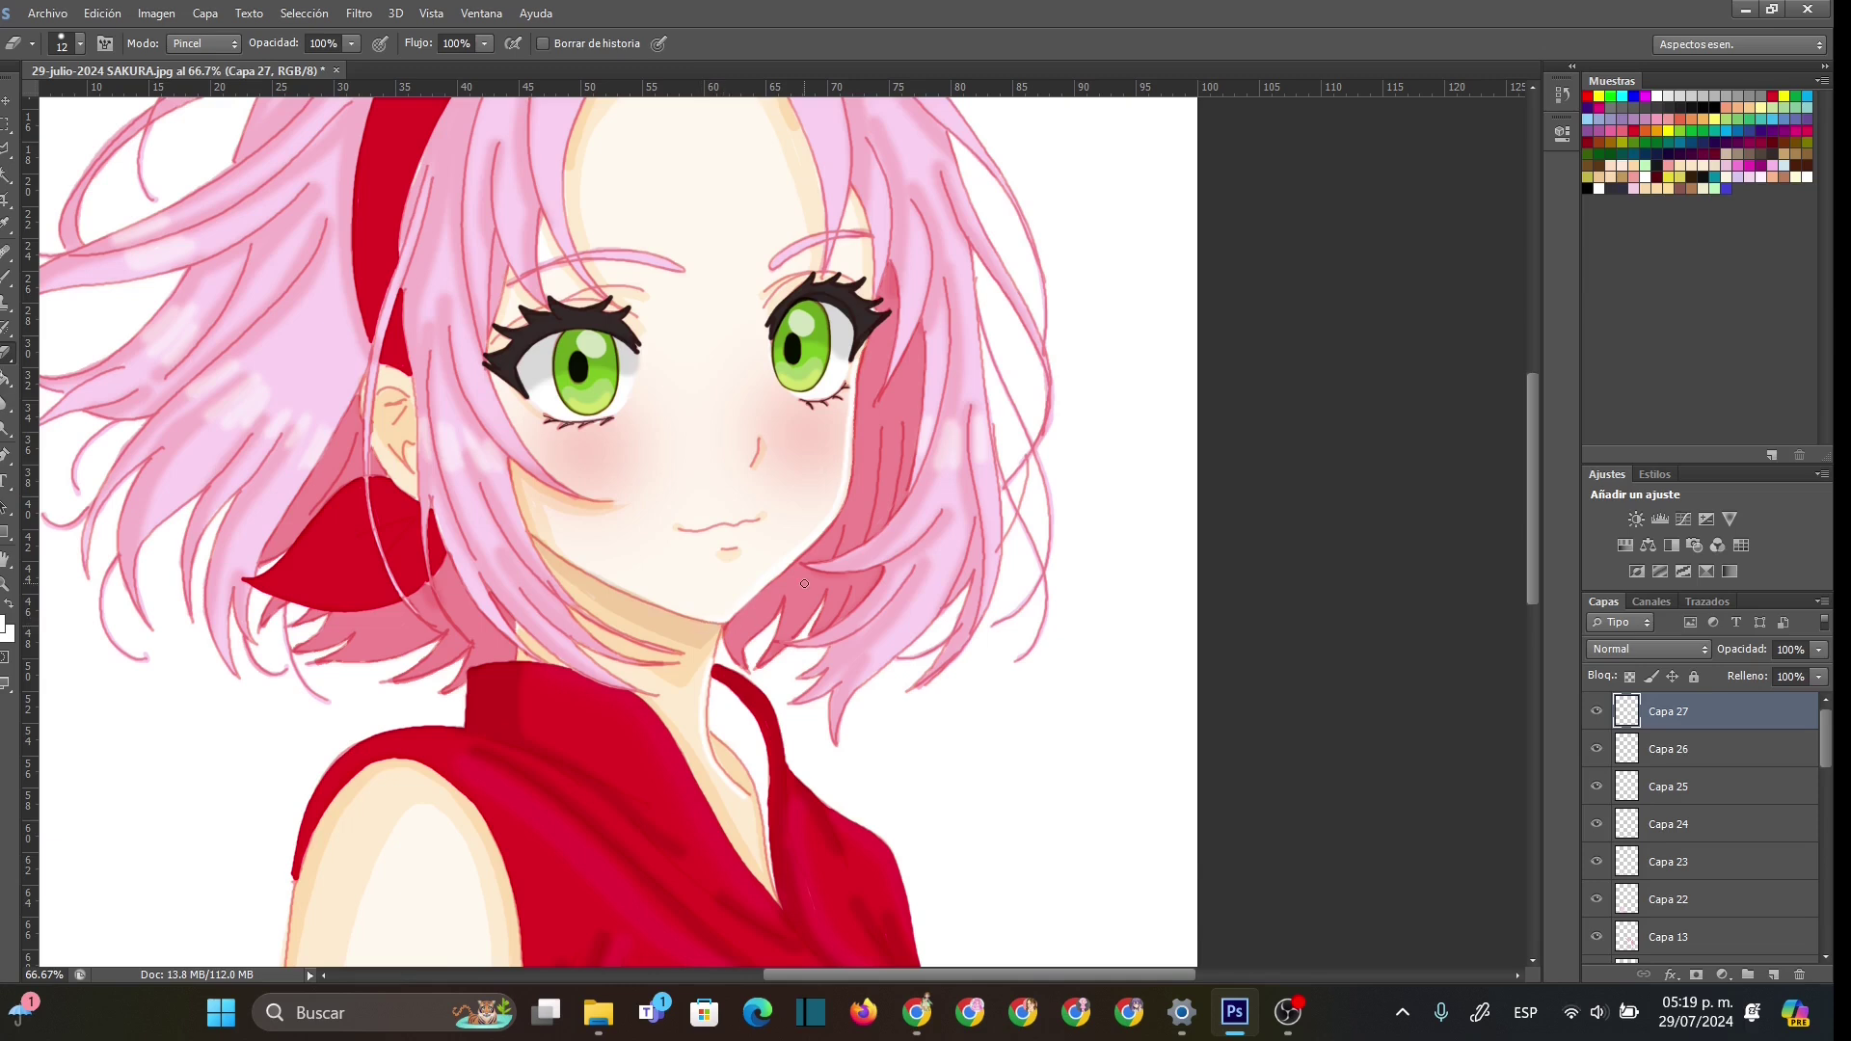
key(b)
drag(753, 429, 744, 412)
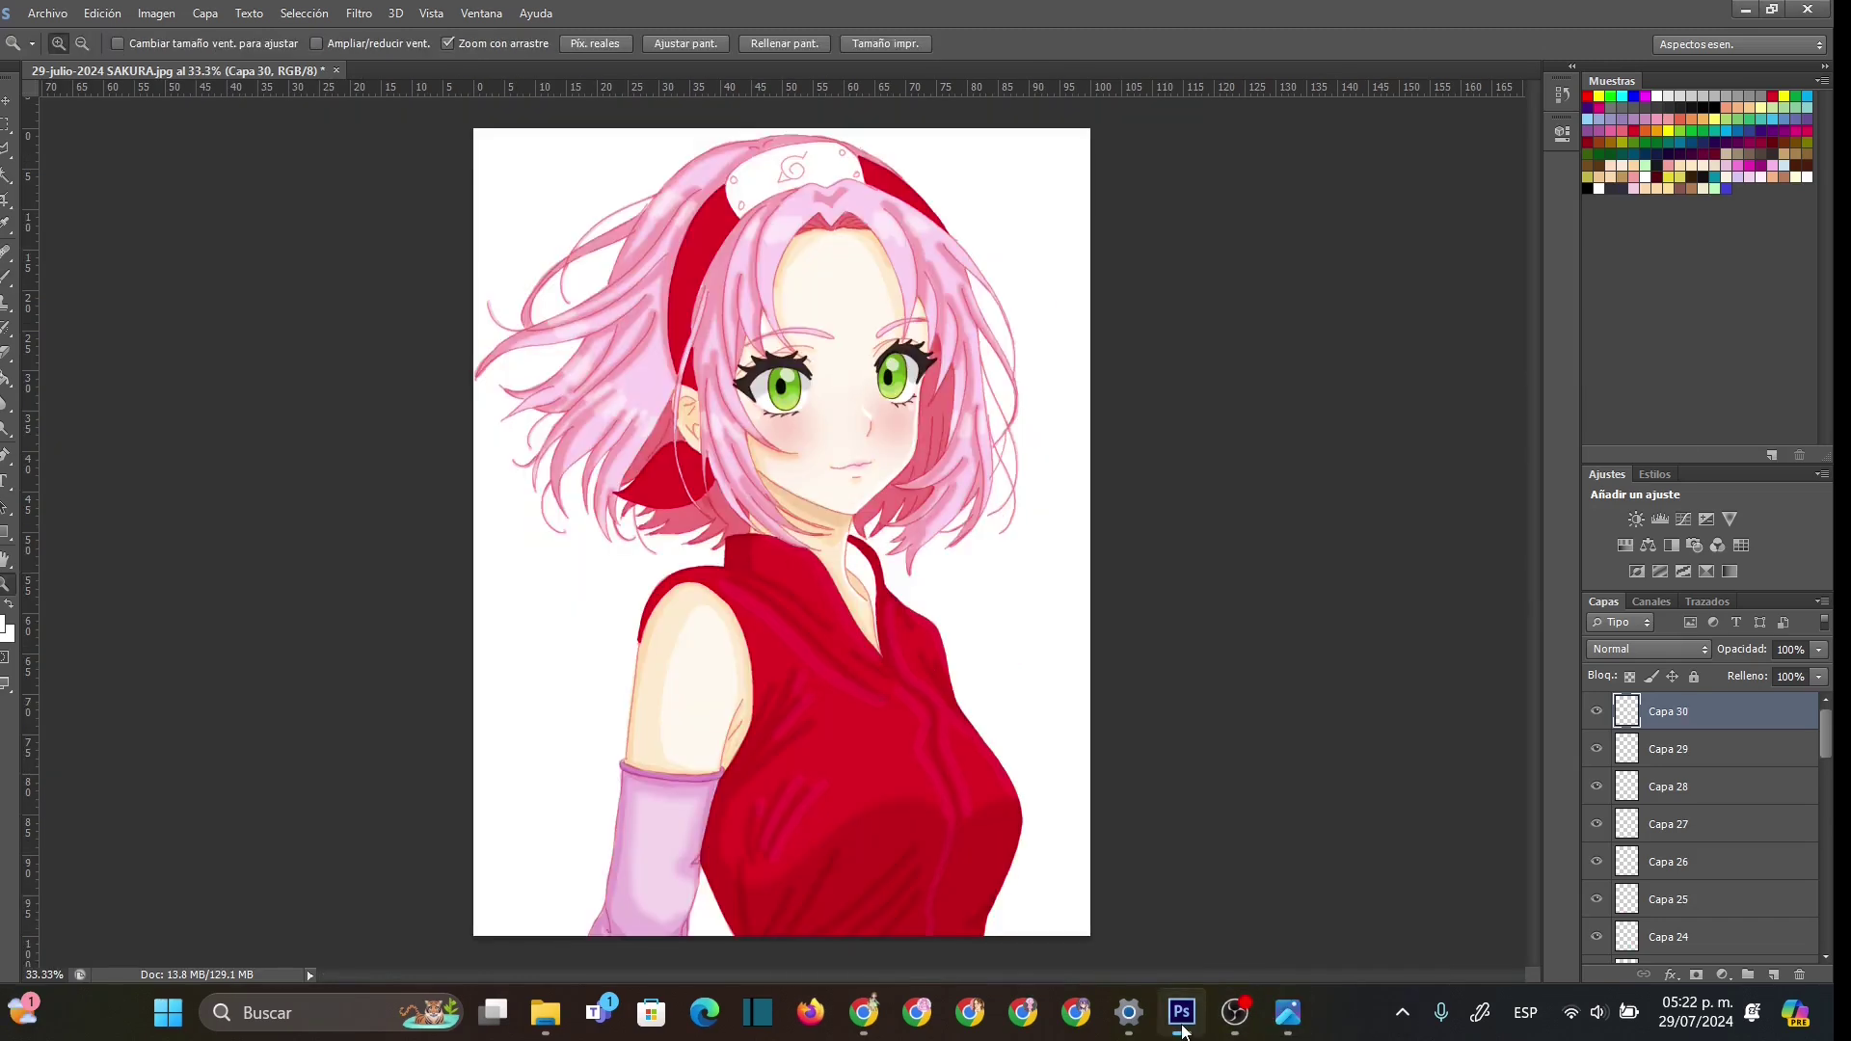
- Set Capa 30 to Multiplicar and shade the lower edge of the red ribbon behind the neck dark red with a soft 21 px brush
click(1677, 649)
click(1627, 100)
double_click(1587, 142)
click(841, 246)
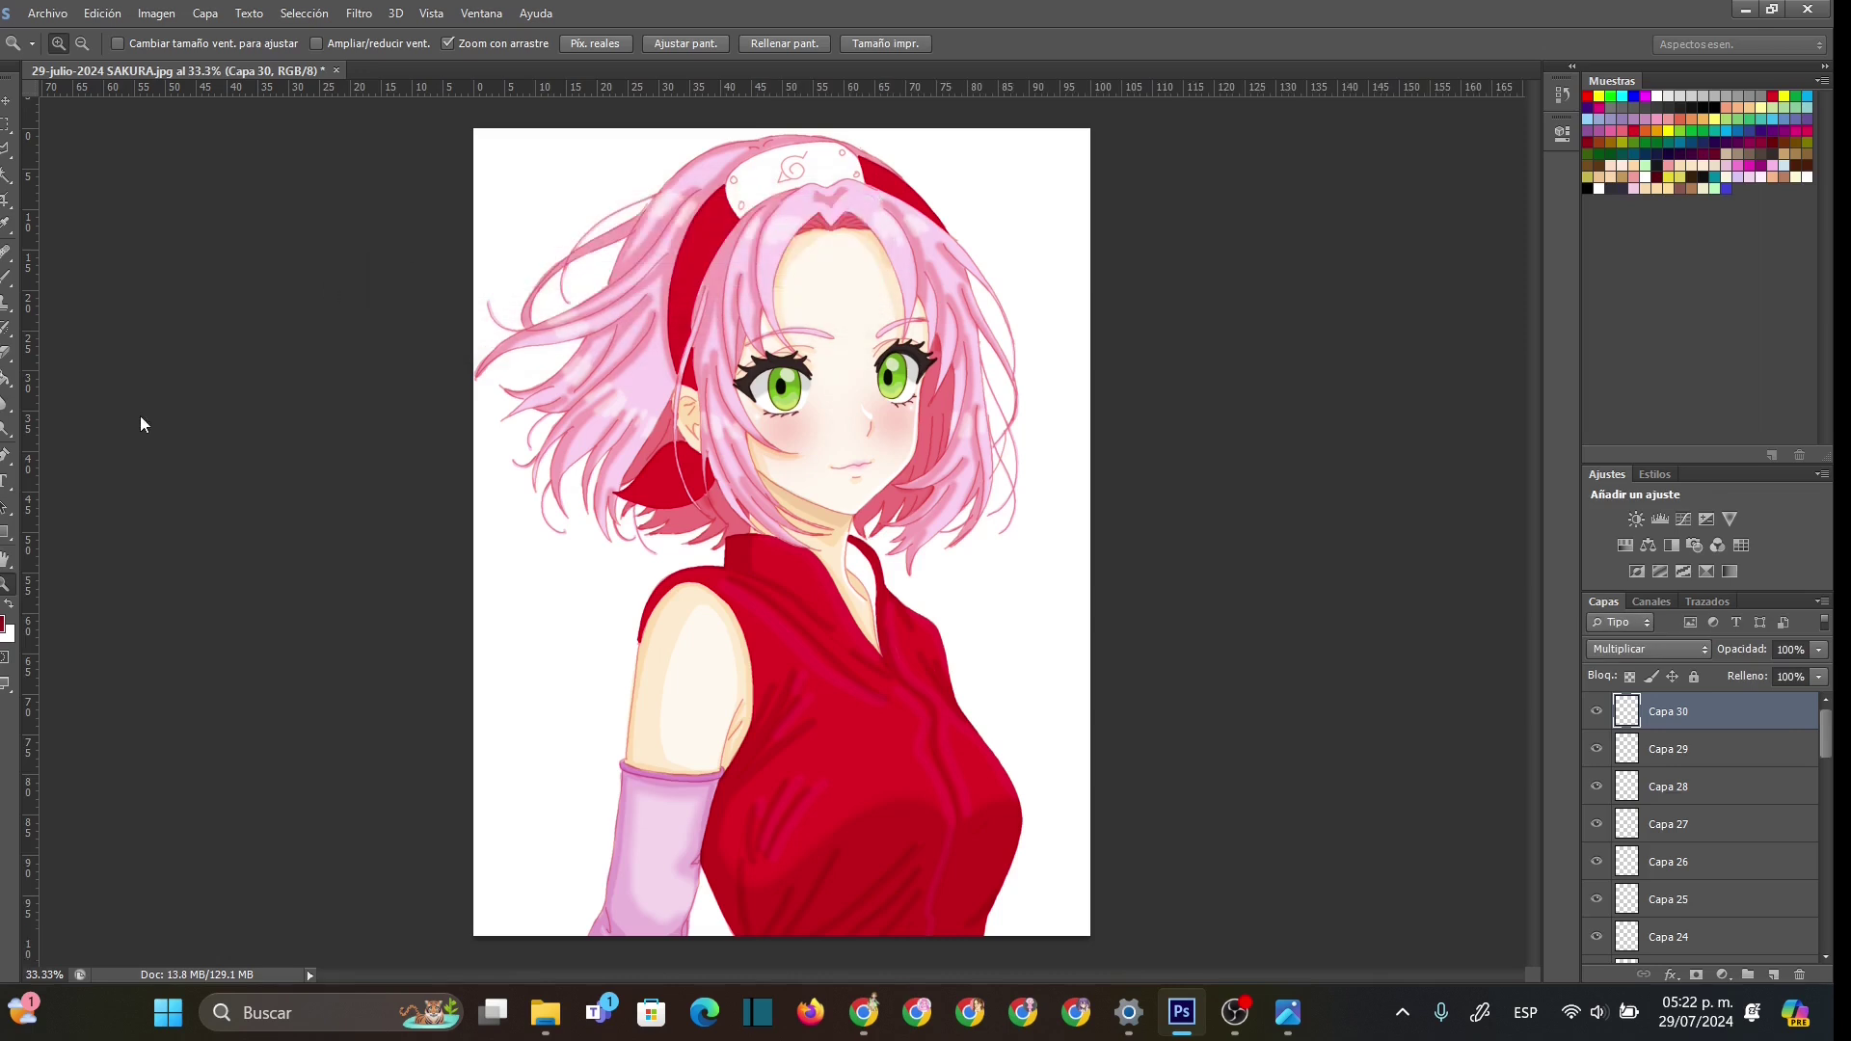
click(779, 454)
key(b)
right_click(598, 551)
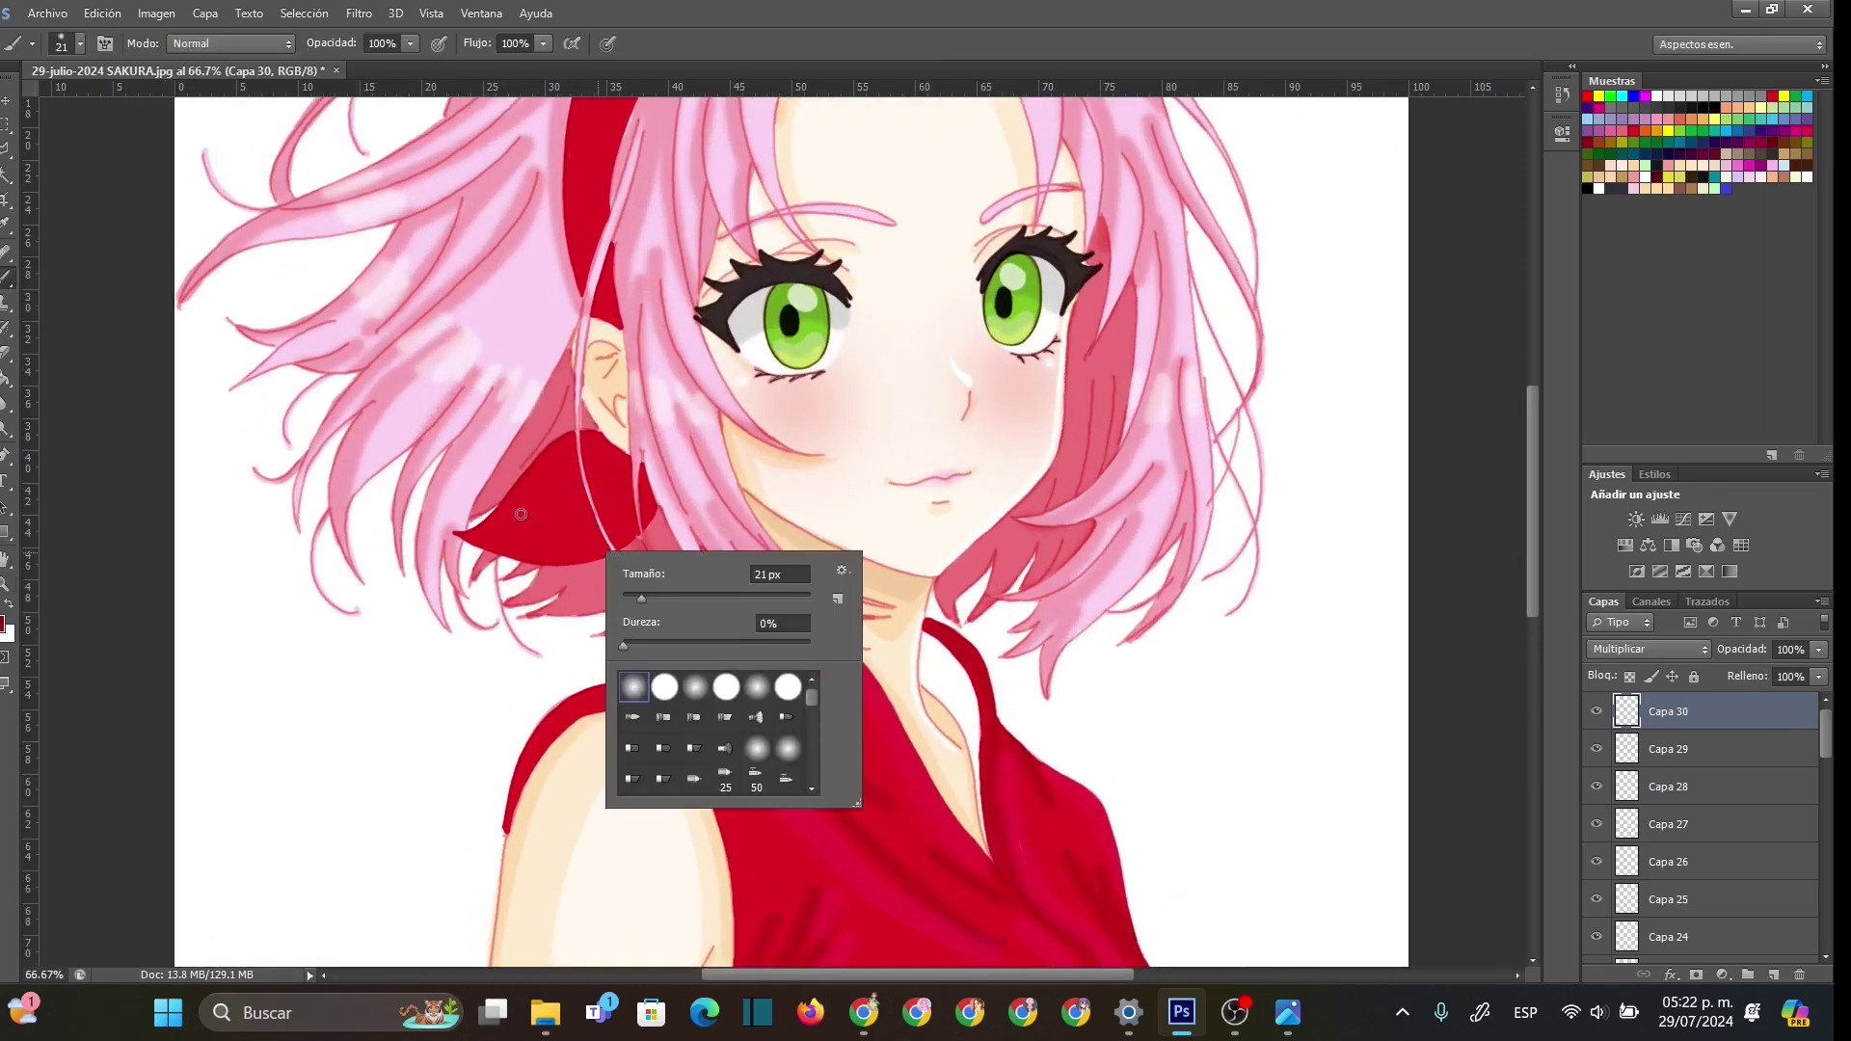
click(462, 538)
mouse_move(463, 538)
mouse_down()
mouse_move(603, 548)
mouse_move(517, 556)
mouse_move(566, 558)
mouse_move(629, 526)
mouse_up()
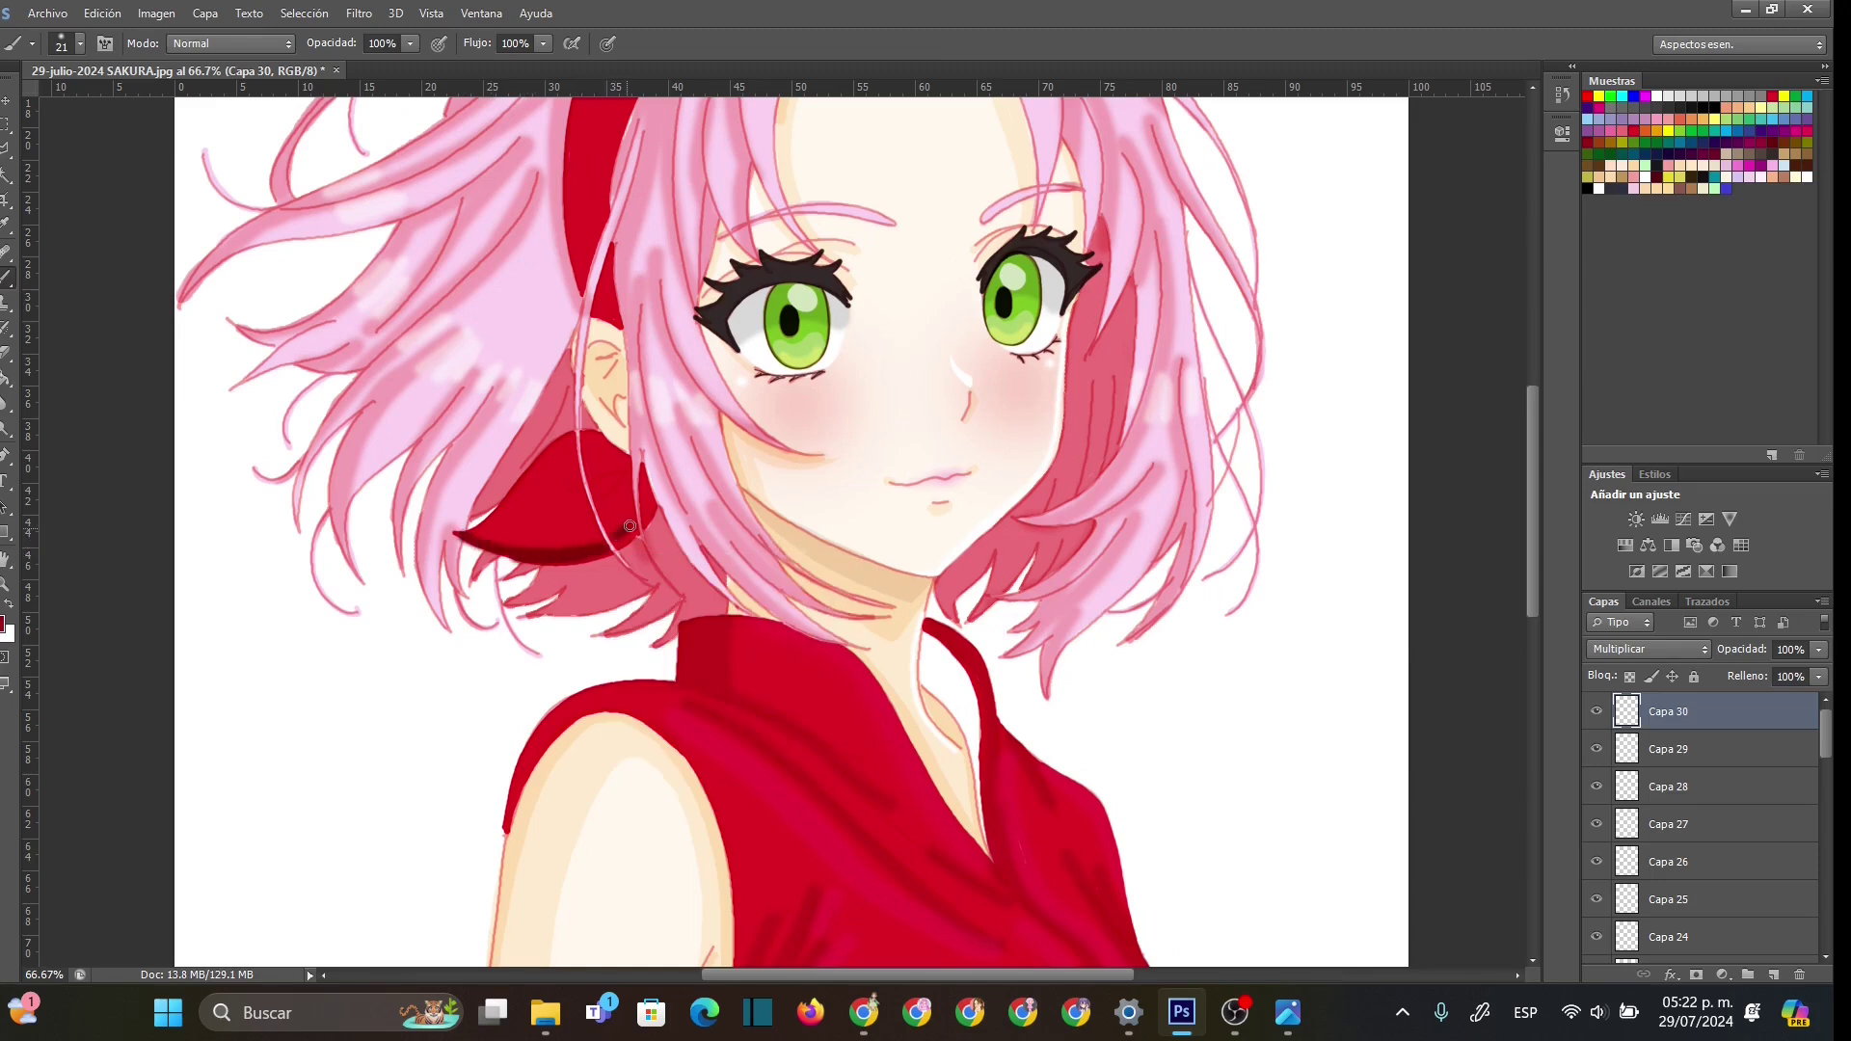
- Paint dark red folds around the ribbon's knot and lower edge with a 12 px brush and reduce Capa 30's opacity to 58%
right_click(654, 509)
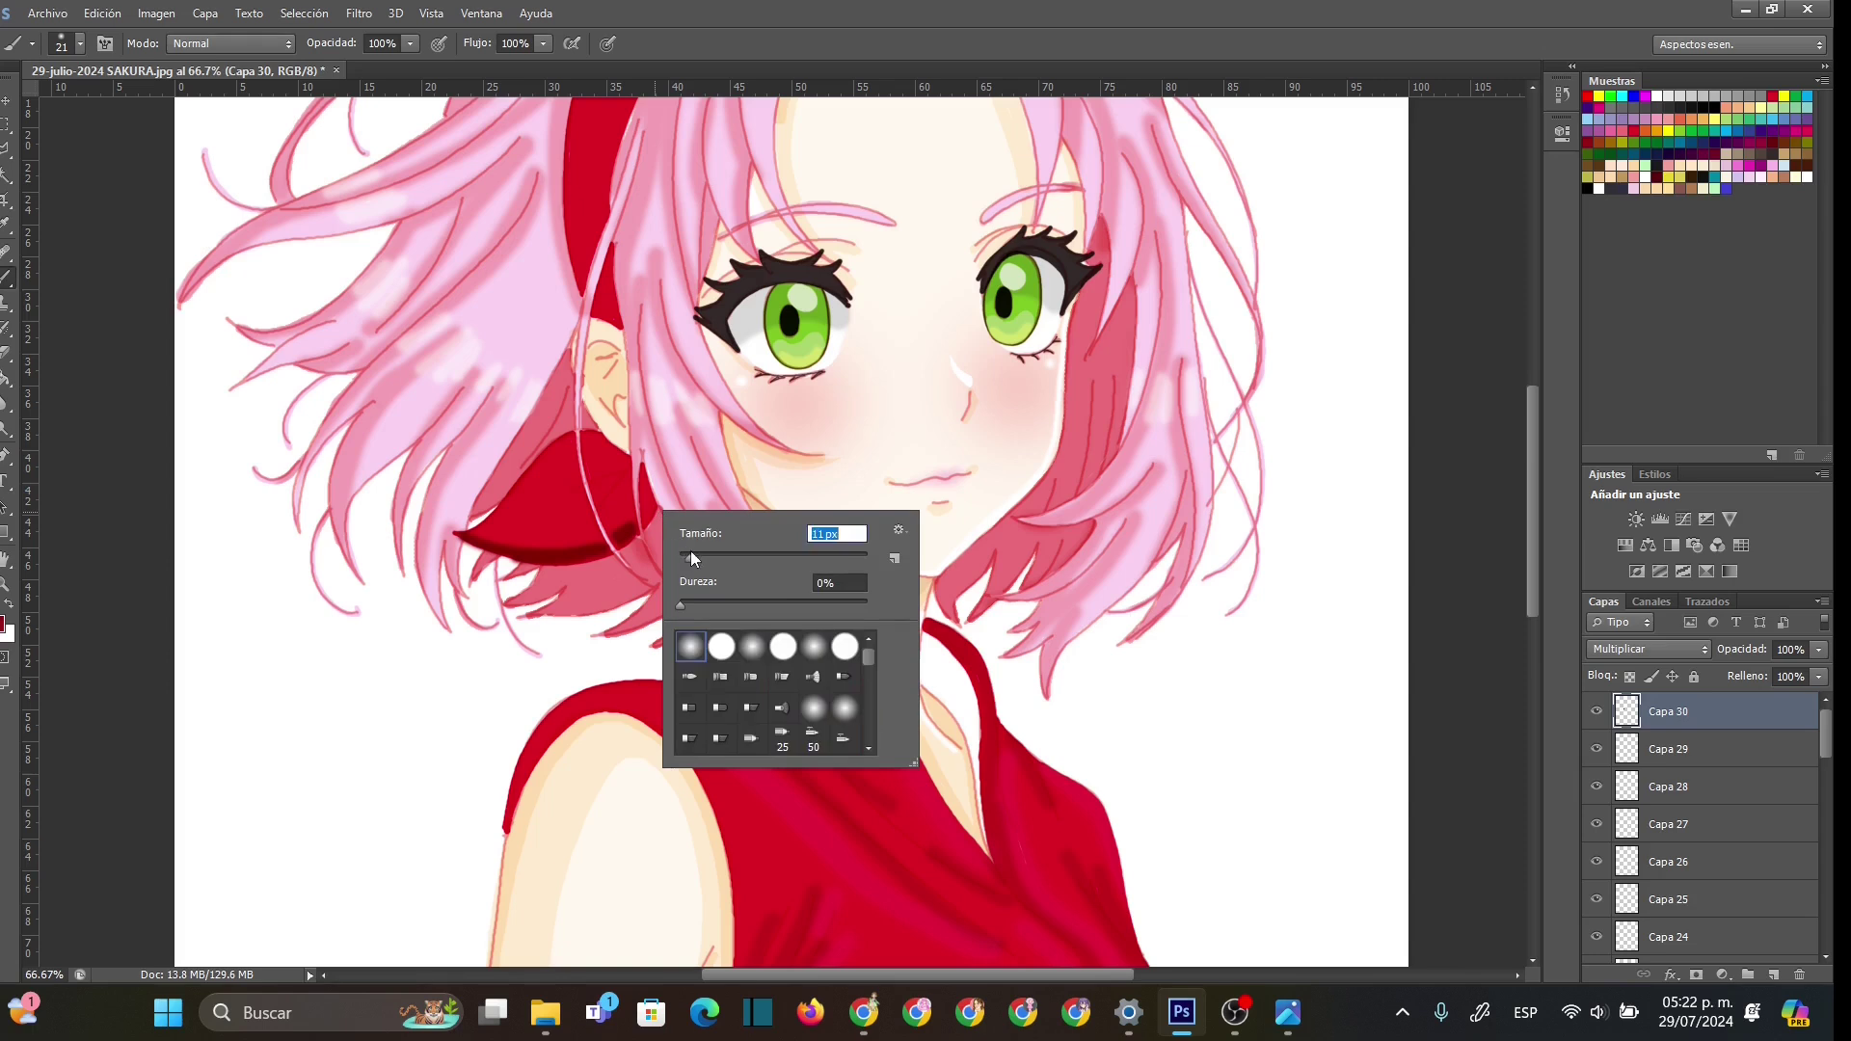
key(Return)
mouse_move(637, 485)
mouse_down()
mouse_move(647, 521)
mouse_move(642, 472)
mouse_move(613, 540)
mouse_up()
mouse_move(600, 475)
mouse_down()
mouse_move(625, 478)
mouse_move(615, 497)
mouse_move(614, 472)
mouse_up()
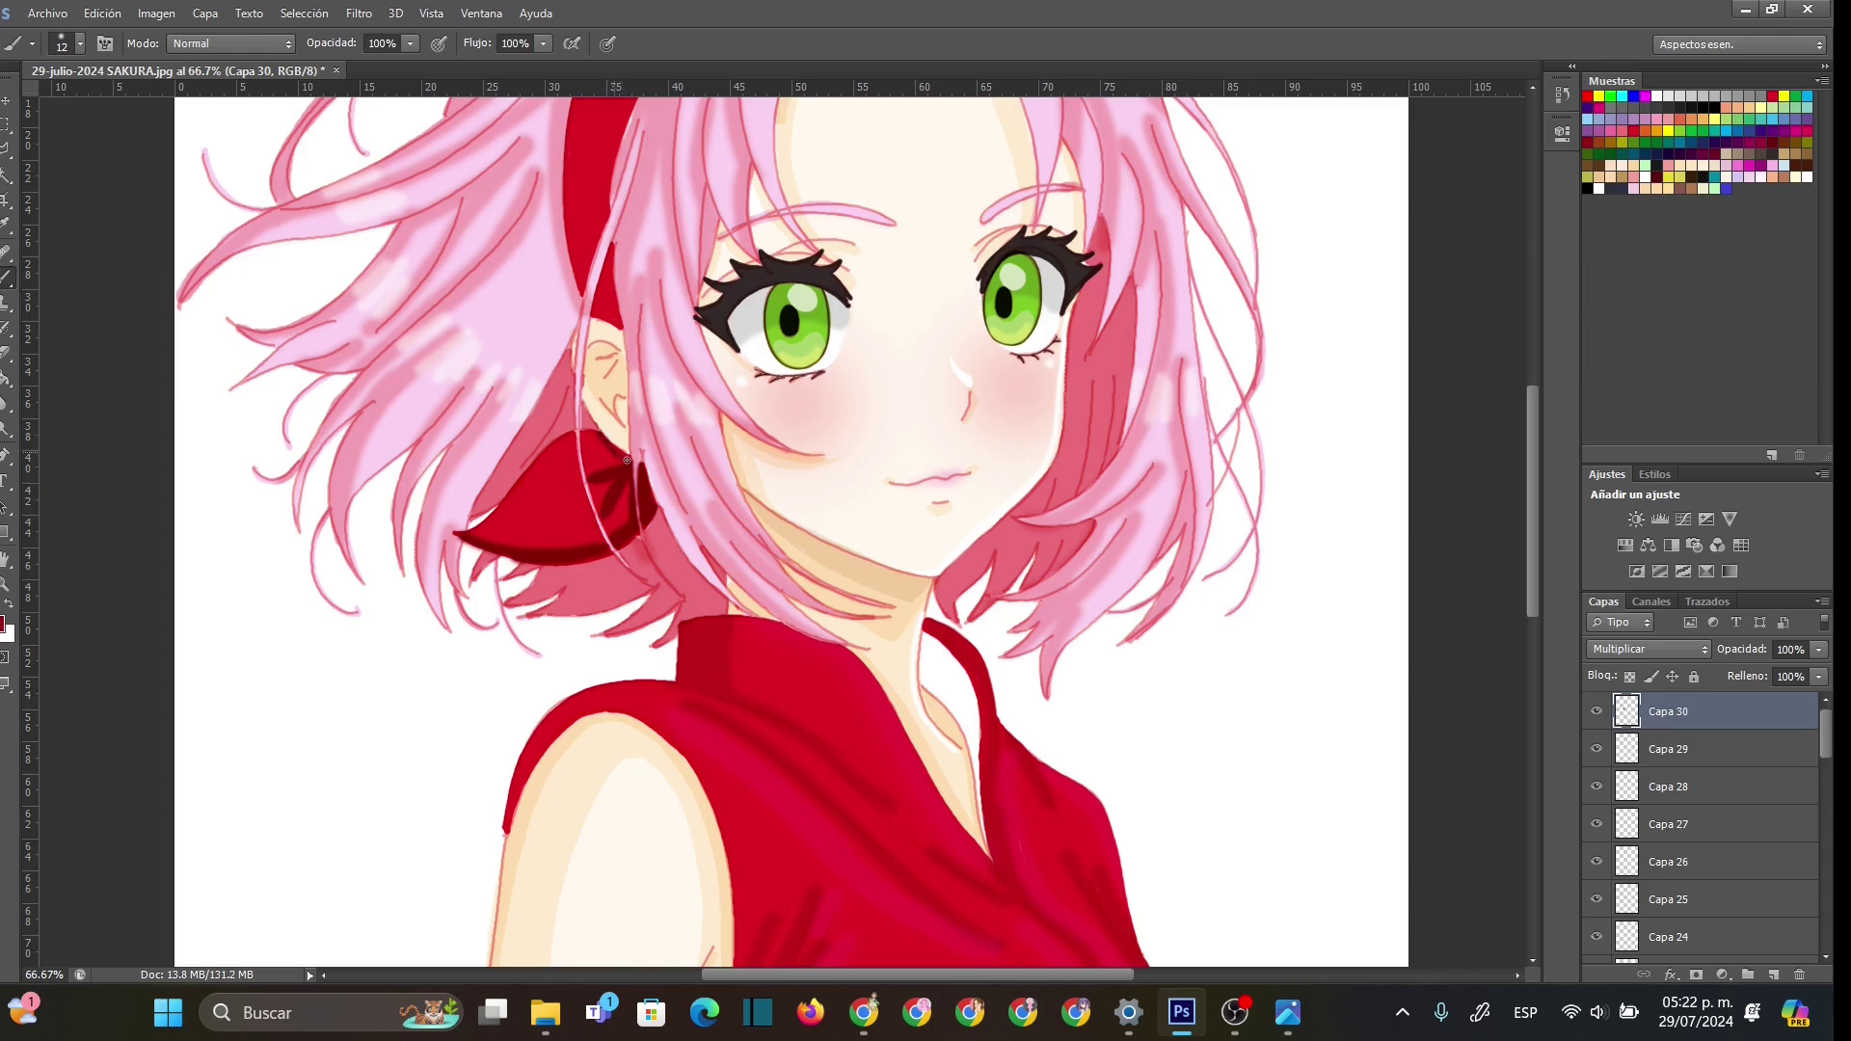
mouse_move(464, 536)
mouse_down()
mouse_move(577, 562)
mouse_move(636, 534)
mouse_up()
click(1817, 651)
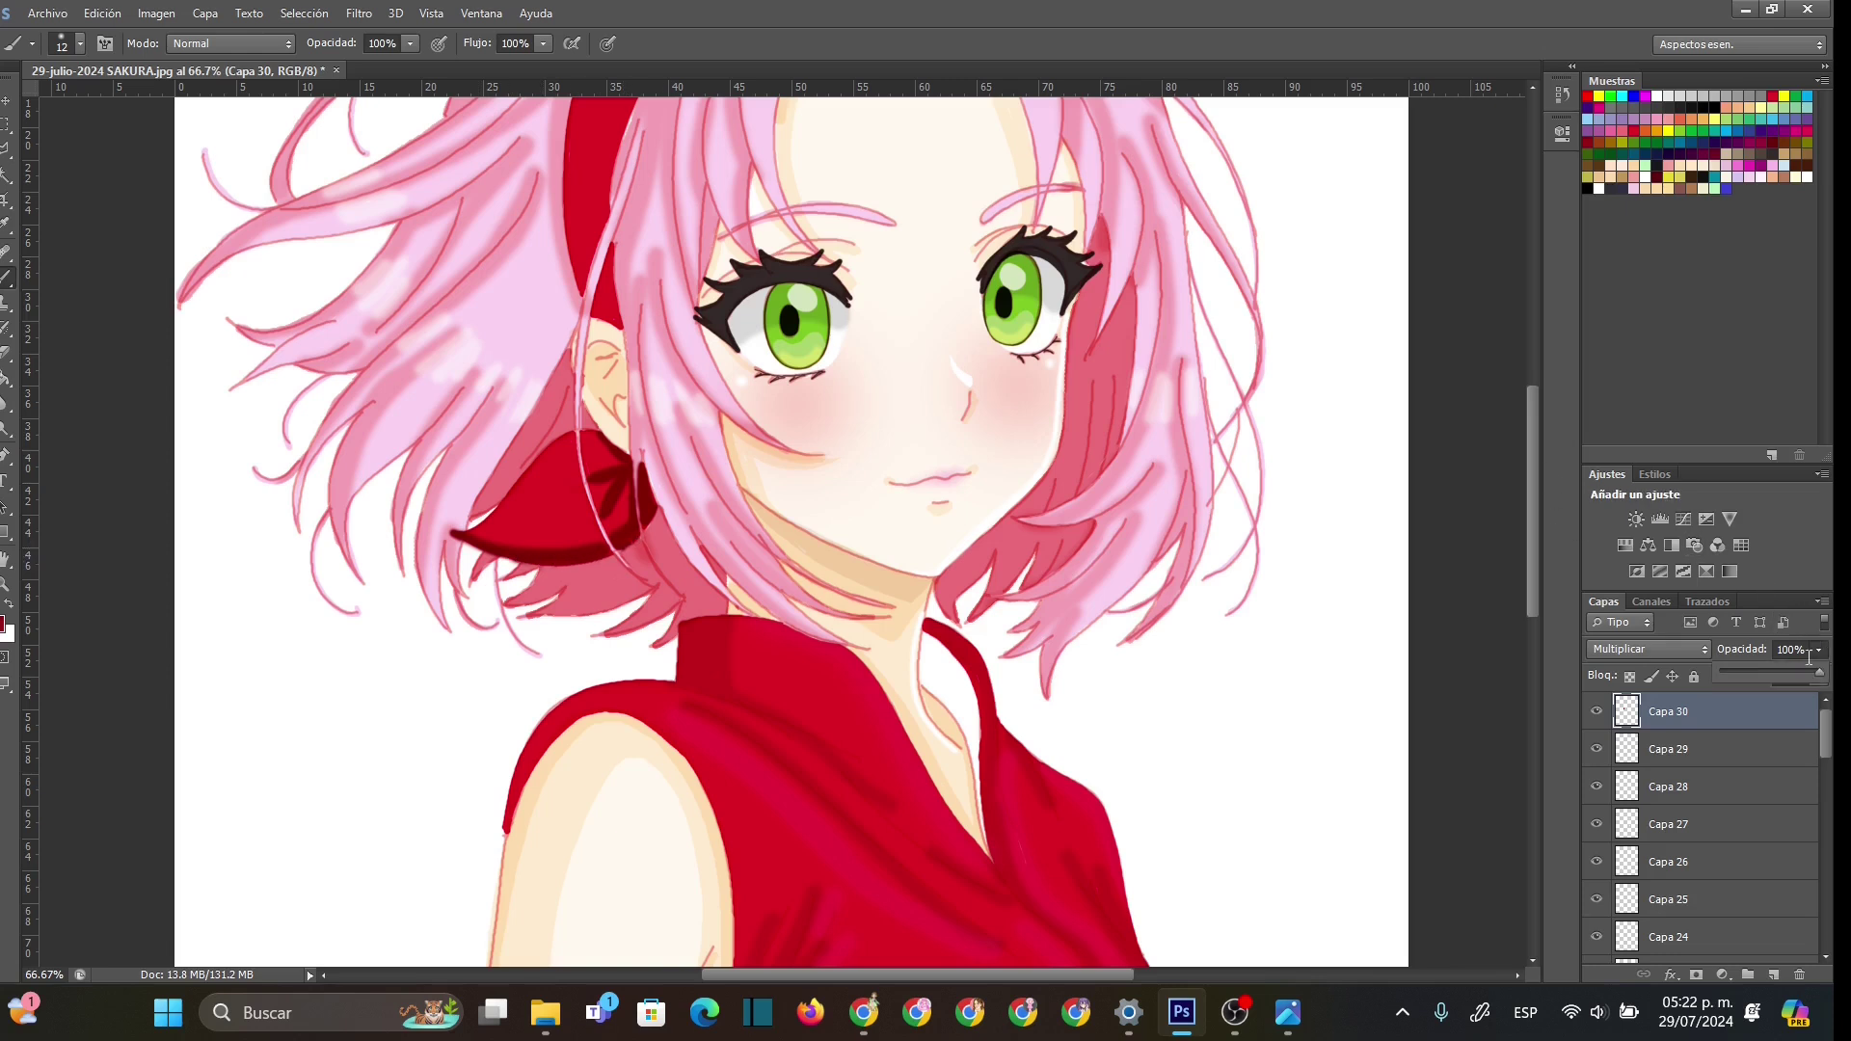
- Paint dark red shadows along the inner edges of both red sides of the headband with a 22 px brush
drag(1530, 479, 1532, 403)
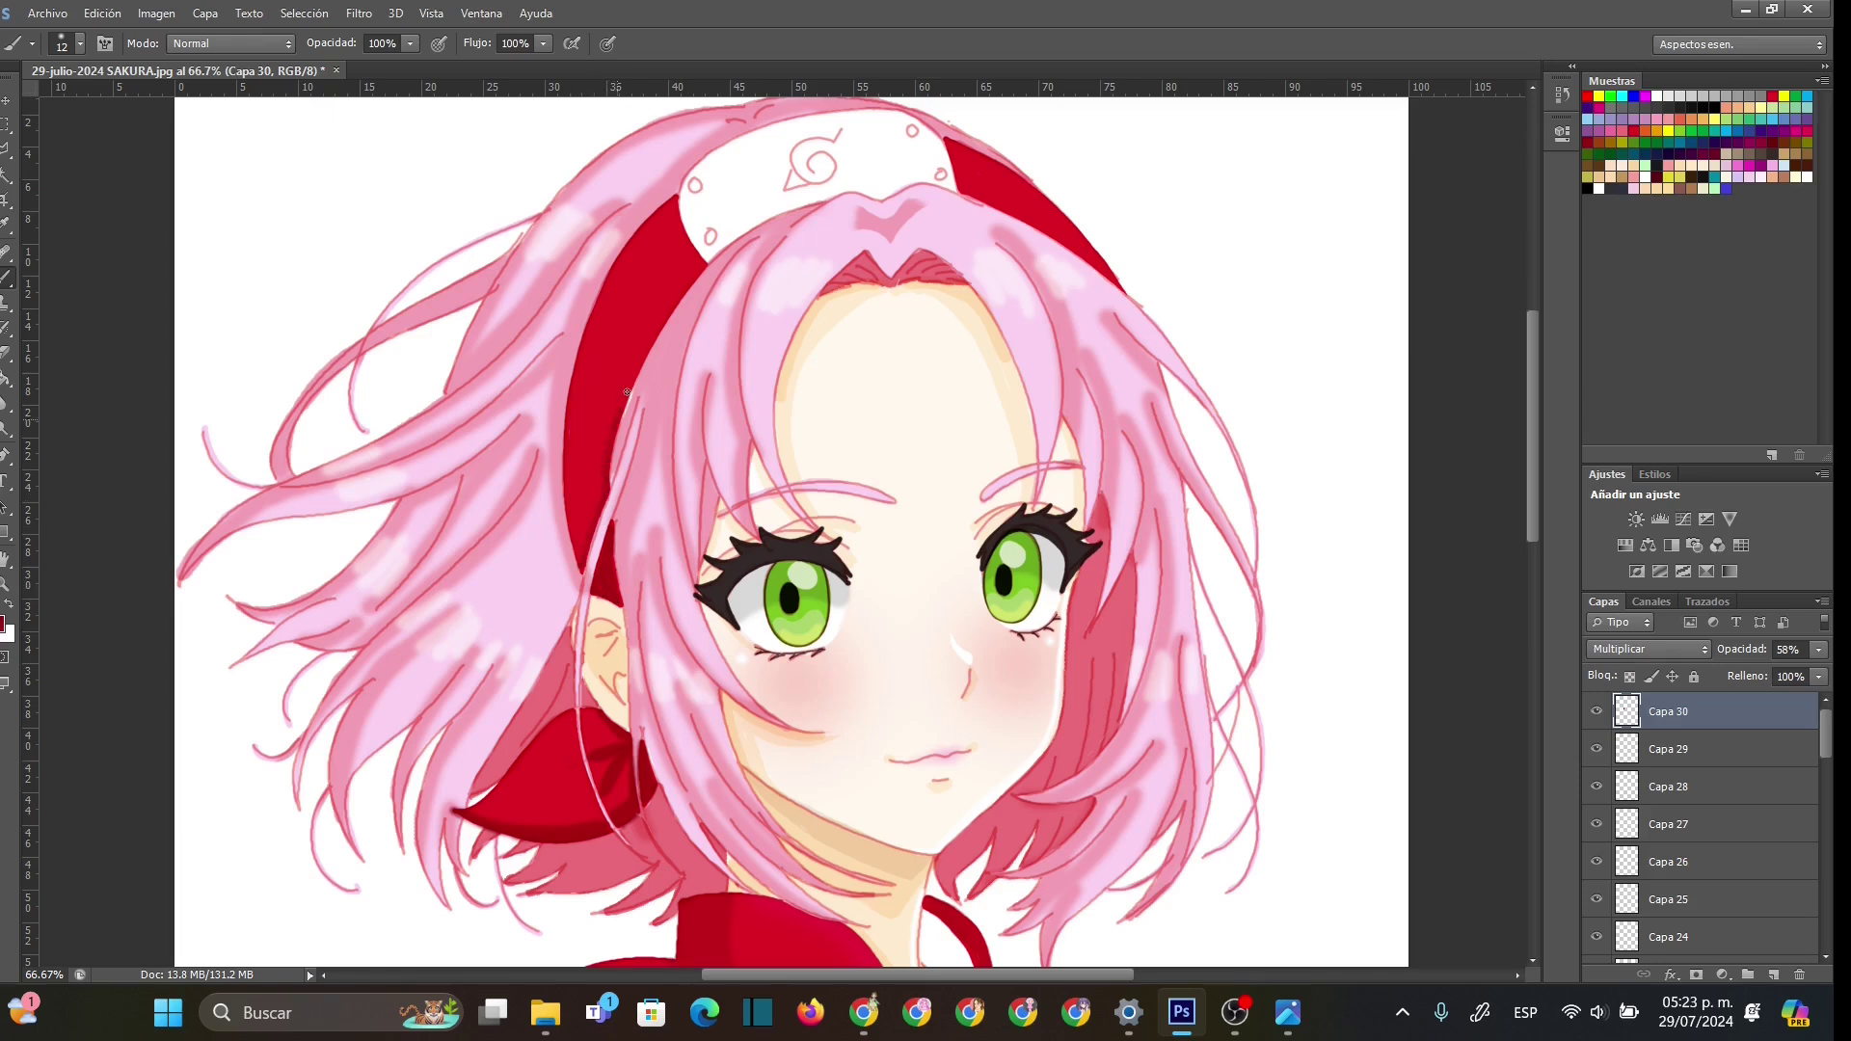
mouse_move(601, 480)
mouse_down()
mouse_move(581, 555)
mouse_move(633, 345)
mouse_move(692, 264)
mouse_move(623, 379)
mouse_move(590, 502)
mouse_move(623, 369)
mouse_move(693, 262)
mouse_move(674, 205)
mouse_up()
right_click(604, 513)
click(646, 555)
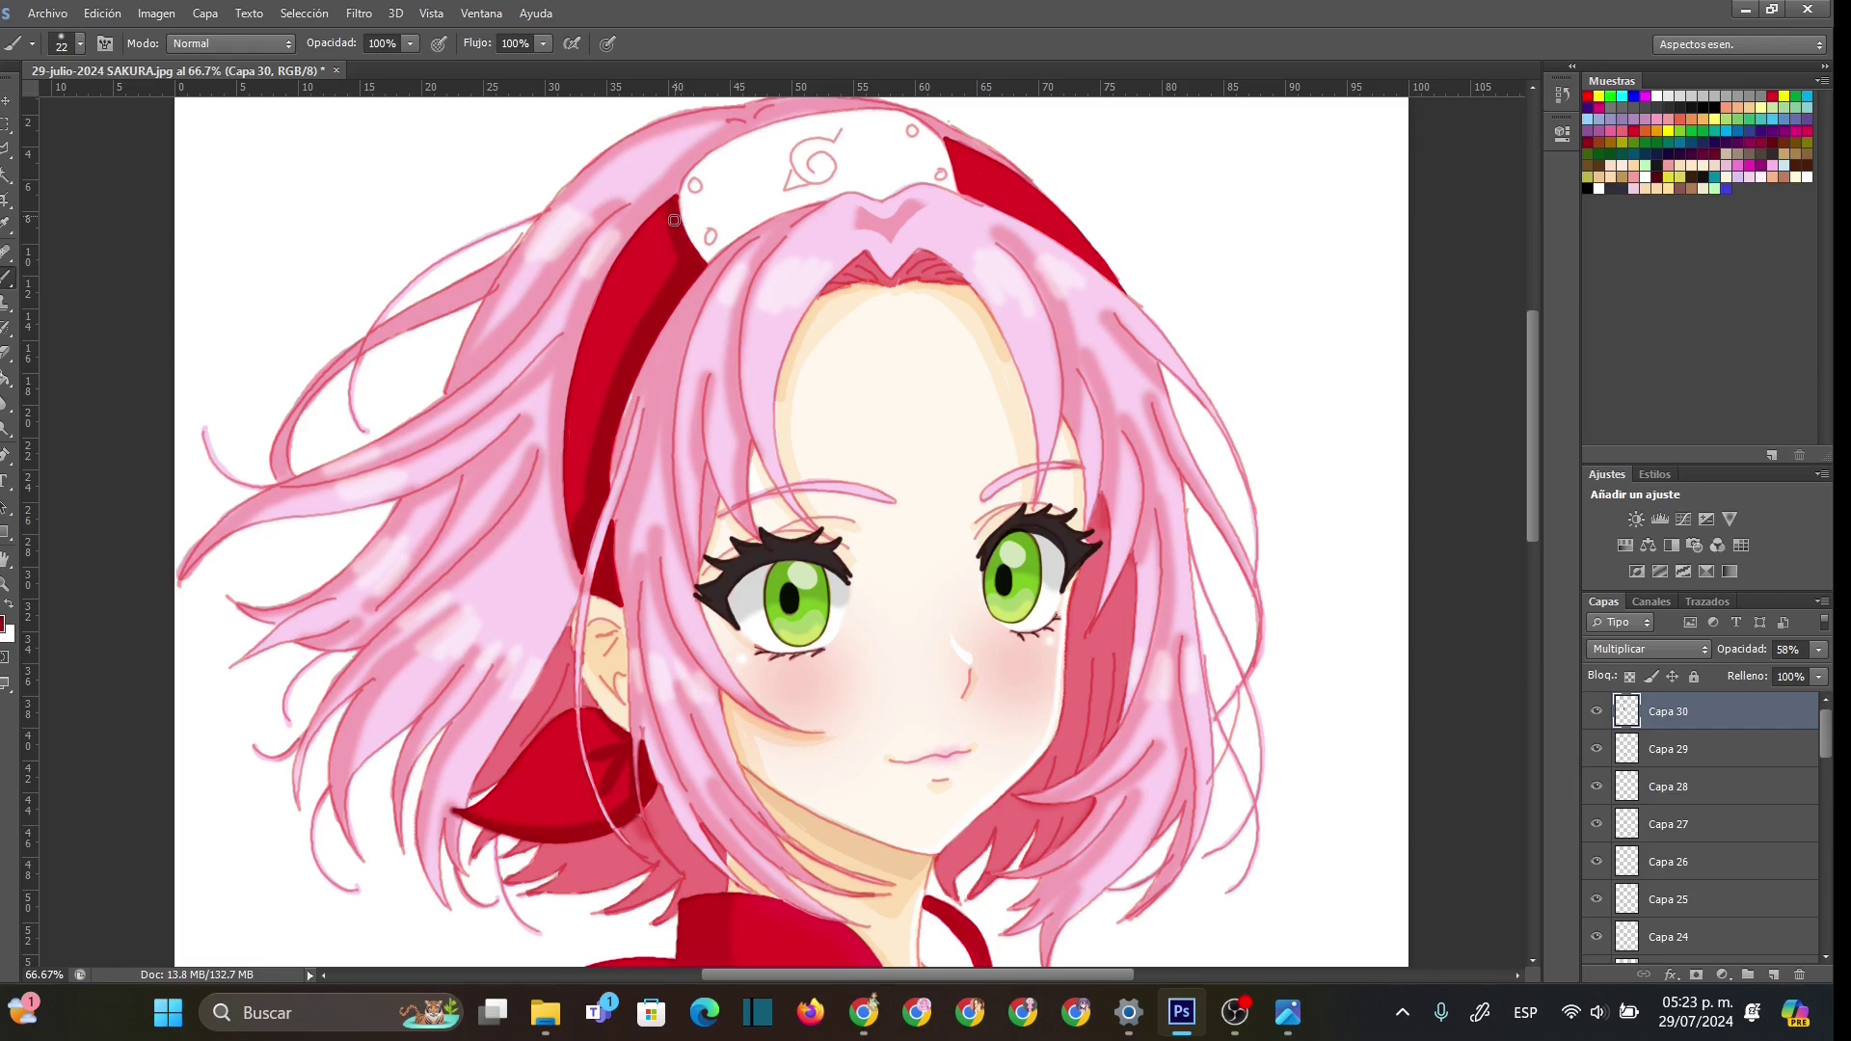
drag(625, 390, 615, 439)
mouse_move(952, 145)
mouse_down()
mouse_move(966, 185)
mouse_move(1002, 204)
mouse_up()
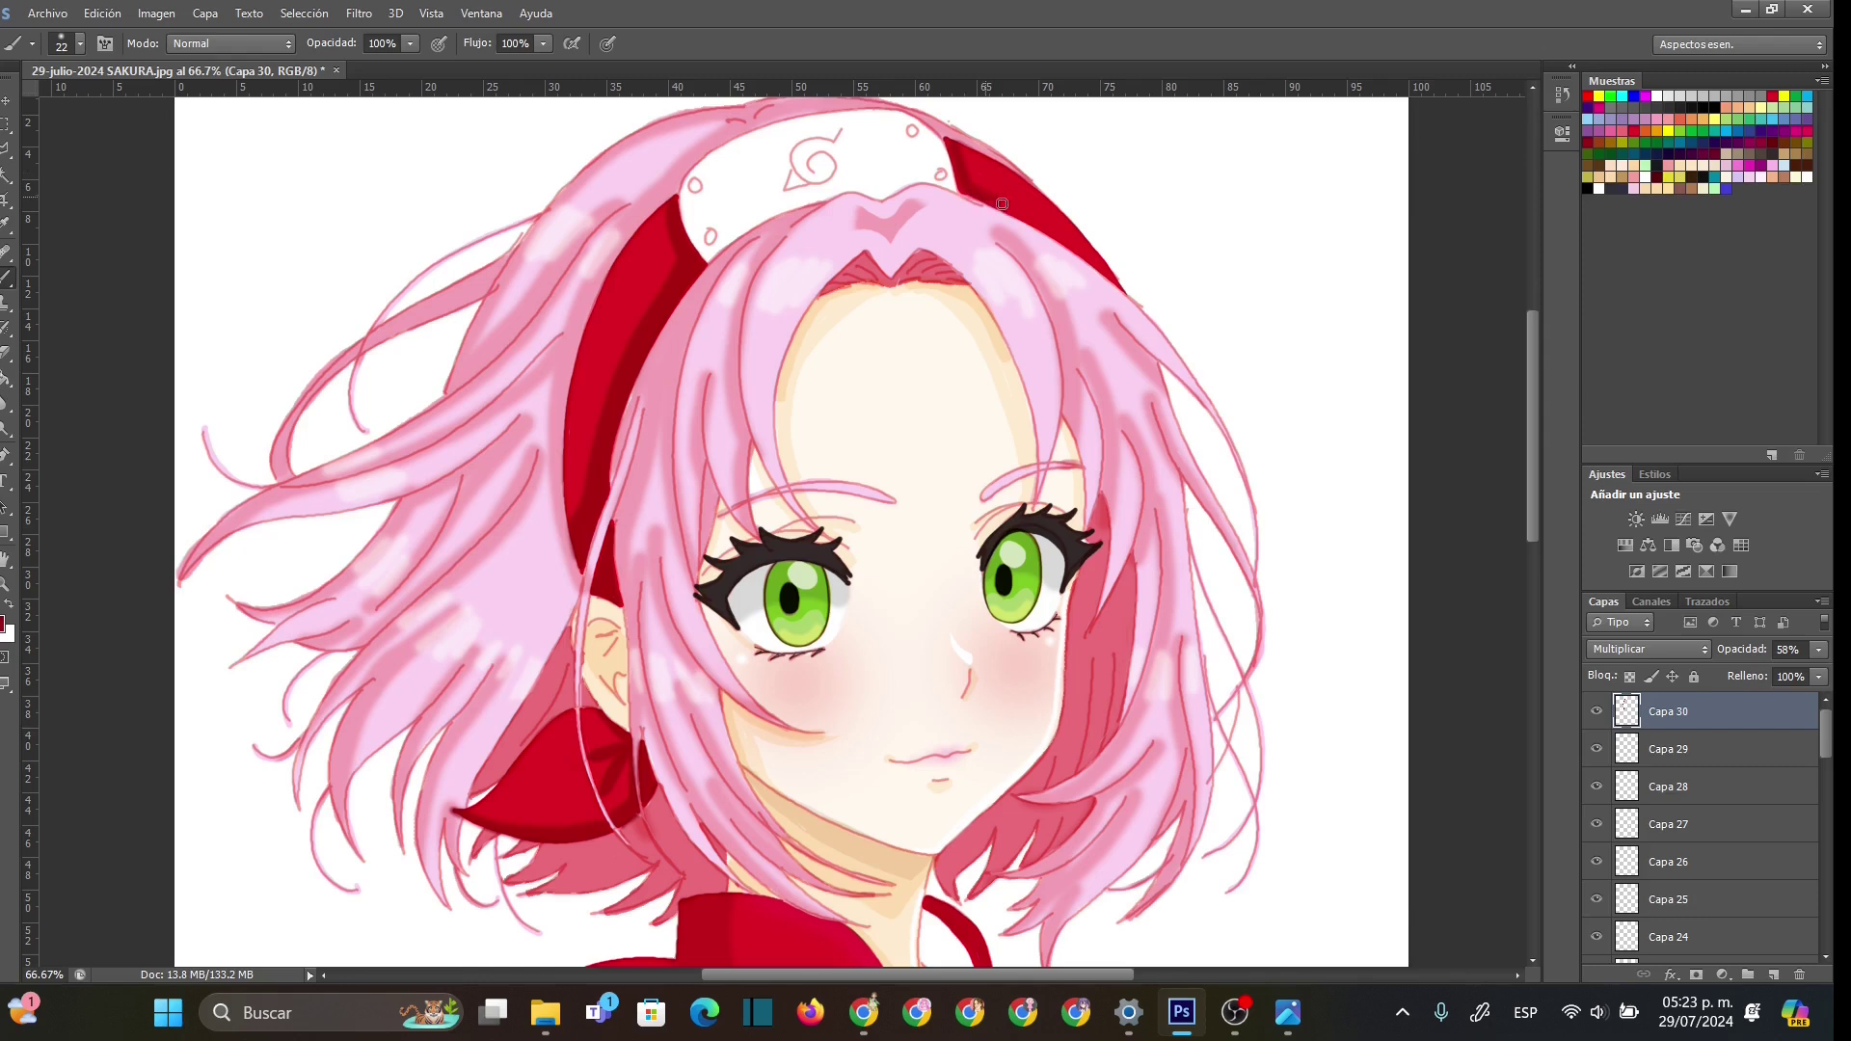
- Shade the narrow end of the headband's far red side dark red with an 11 px brush
right_click(1108, 257)
drag(1143, 304, 1135, 304)
key(Return)
scroll(1527, 482, up, 2)
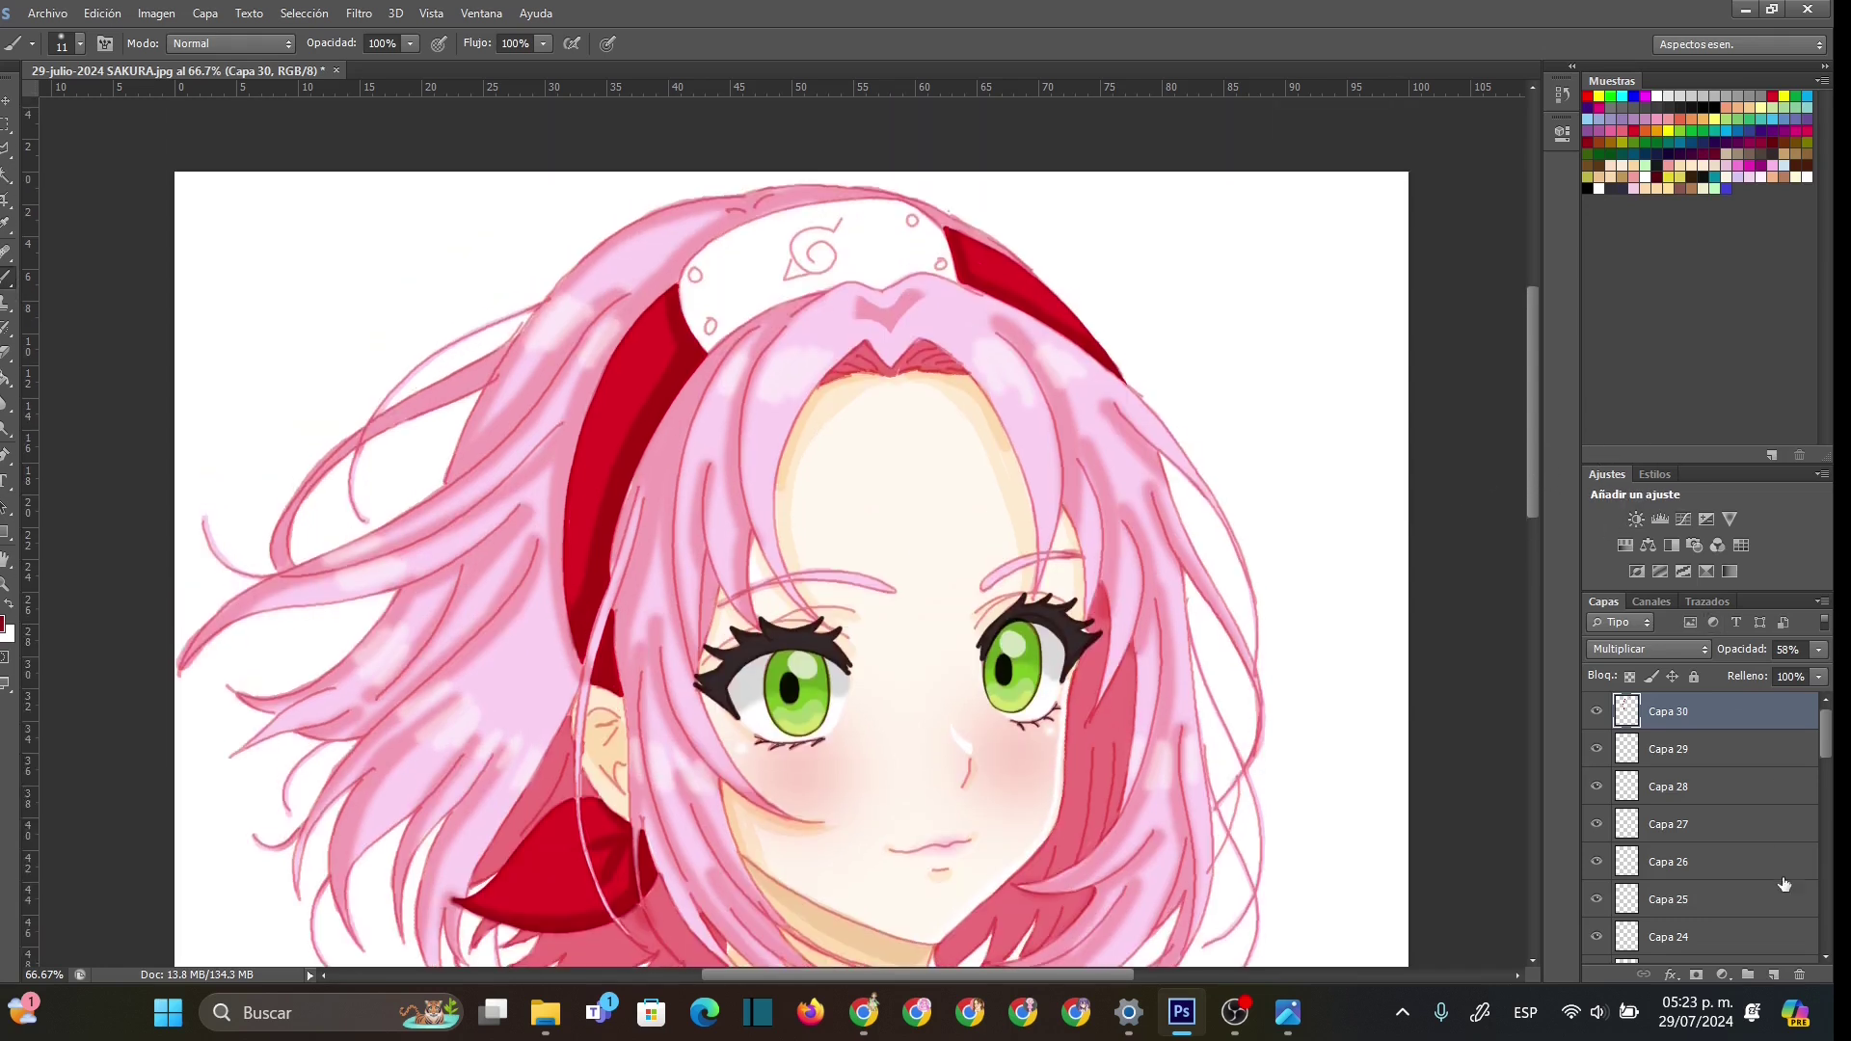
- Create layer Capa 31, set it to Multiplicar and pick the 40% de gris swatch as painting colour
click(1771, 974)
click(1697, 648)
click(1639, 104)
double_click(1740, 95)
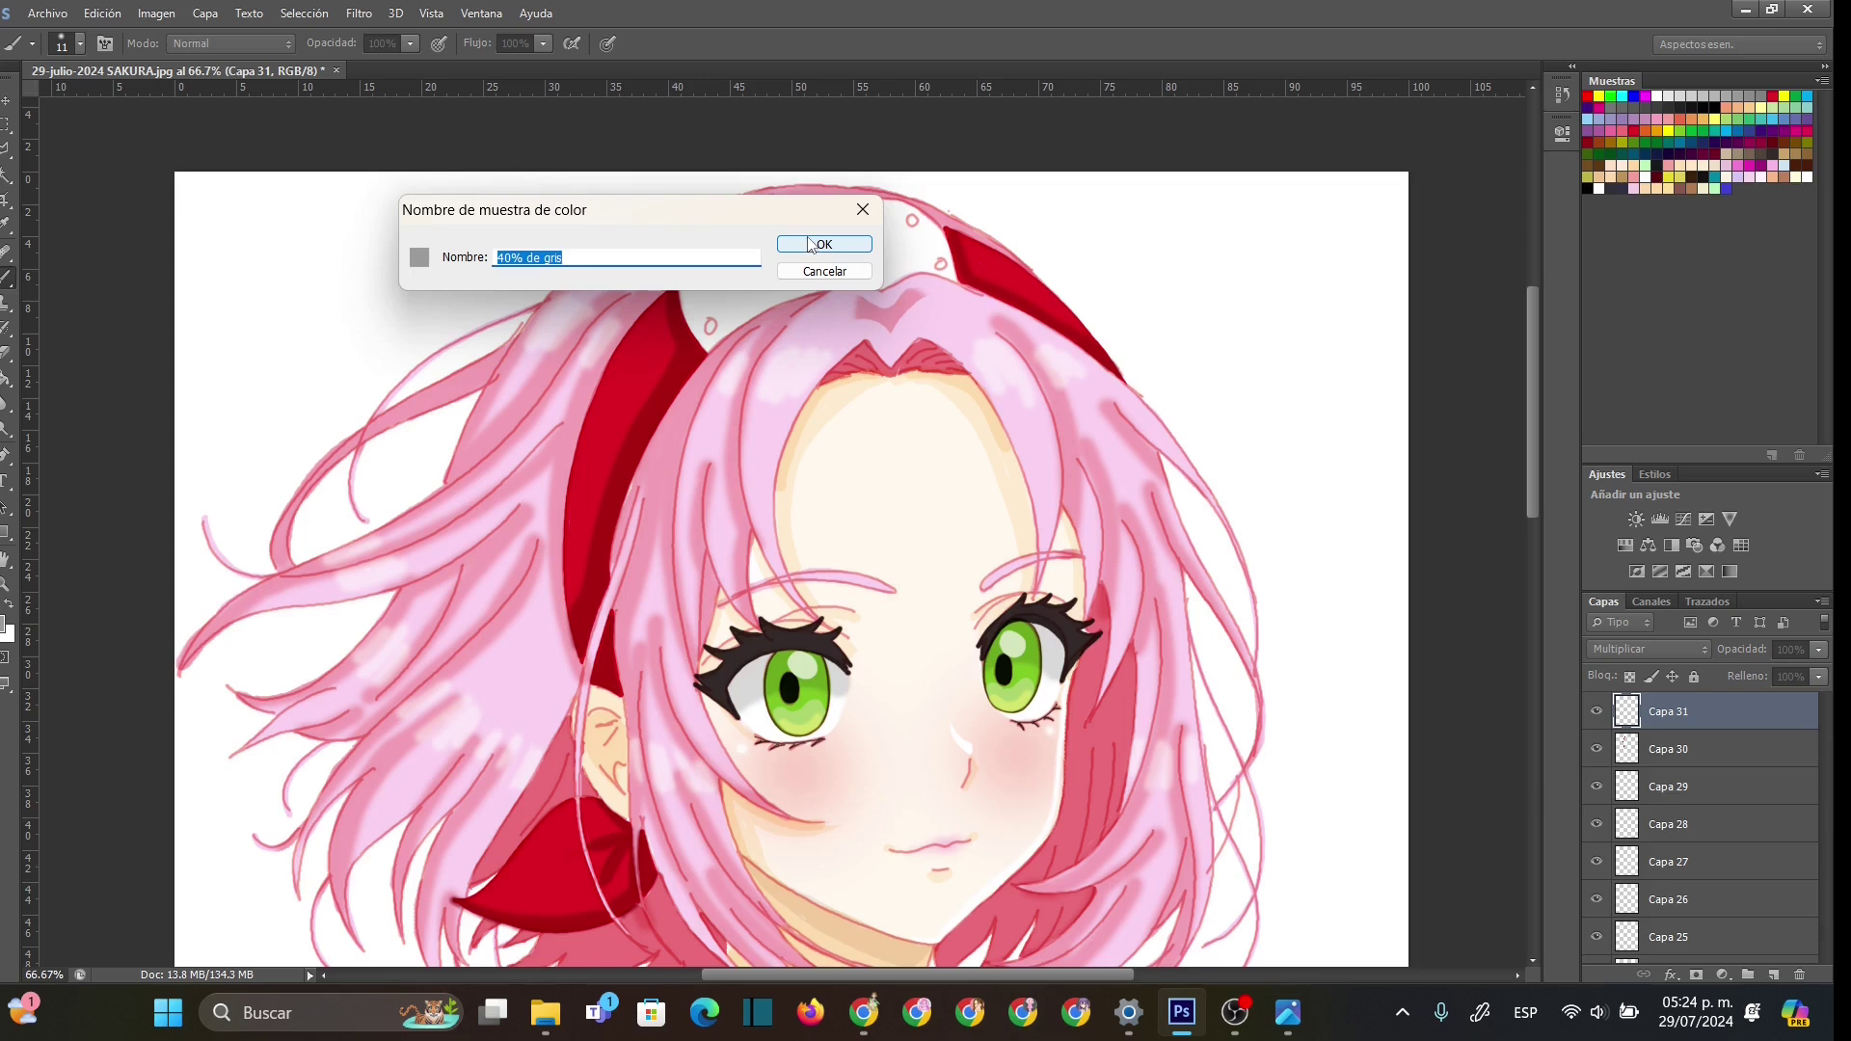
click(814, 246)
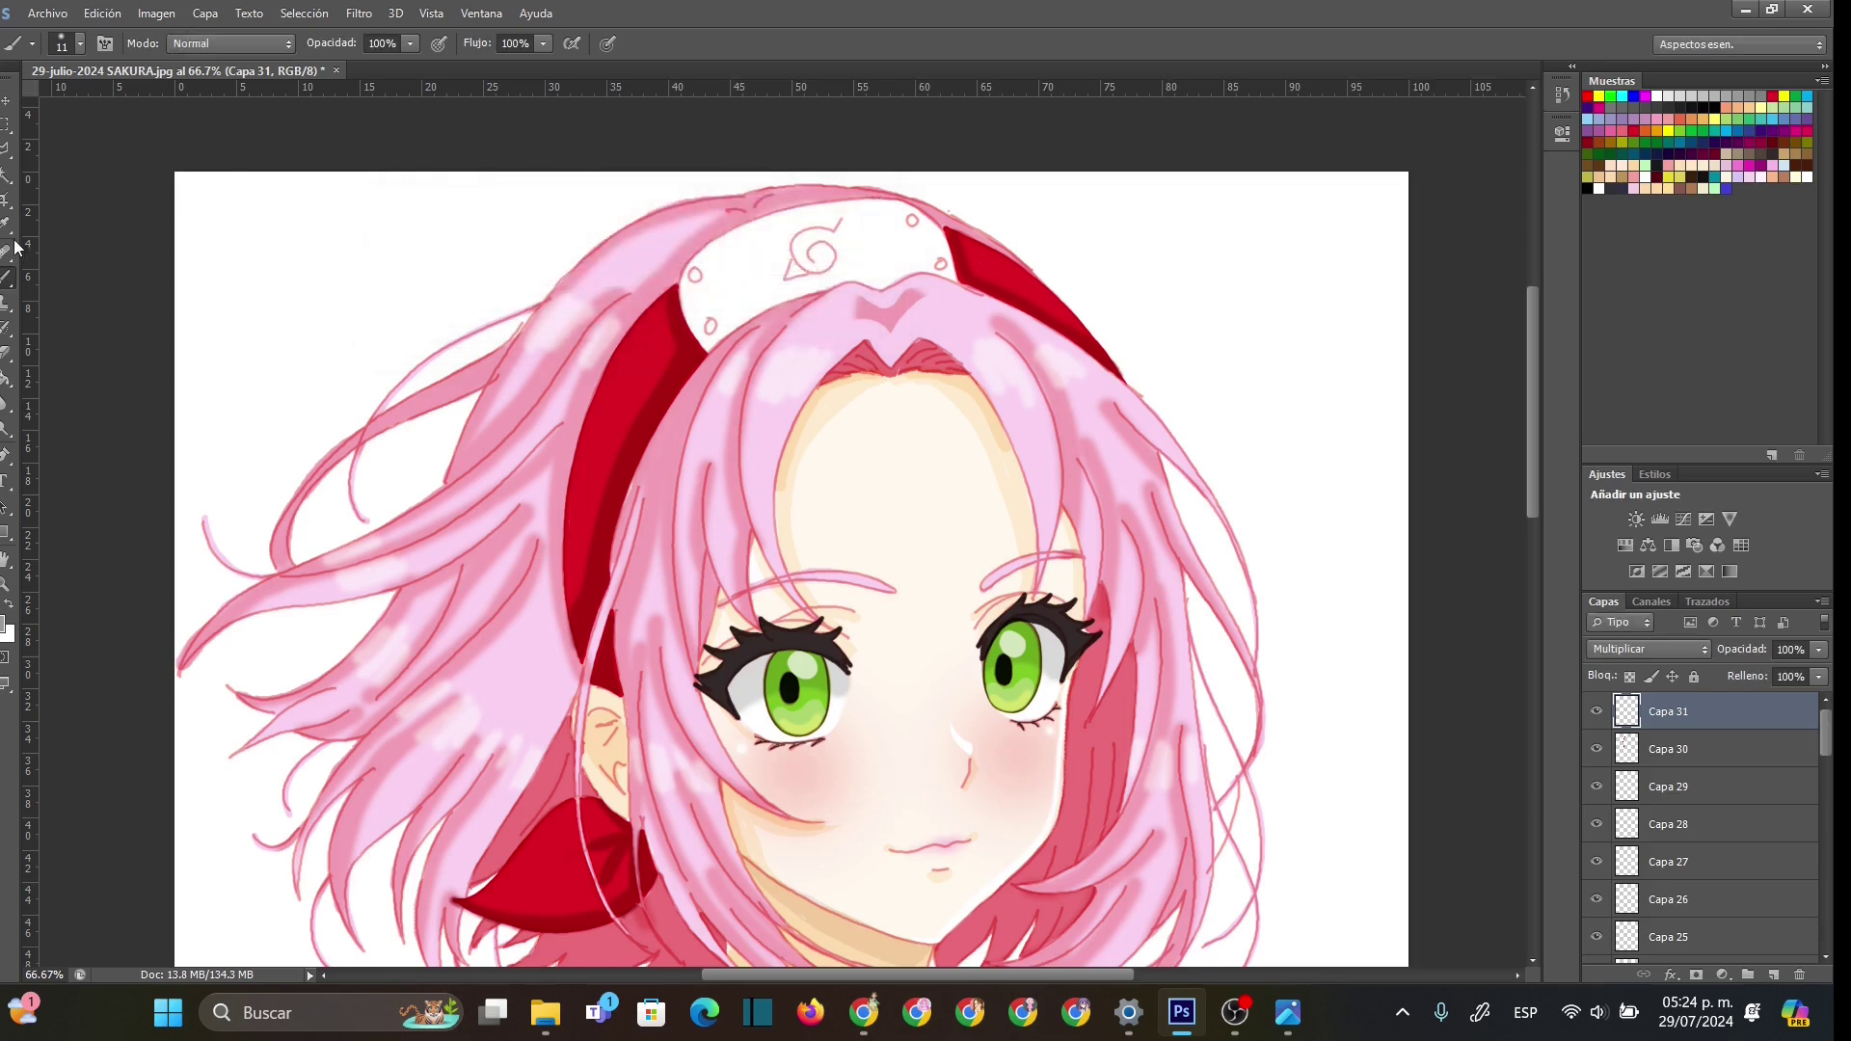
- Paint the headband's metal plate gray from its left end around the leaf symbol with a hard round brush
right_click(771, 276)
click(831, 318)
click(835, 414)
mouse_move(757, 252)
mouse_down()
mouse_move(831, 234)
mouse_move(764, 267)
mouse_move(887, 216)
mouse_move(797, 221)
mouse_move(718, 287)
mouse_up()
right_click(756, 295)
click(788, 339)
click(865, 208)
mouse_move(865, 207)
mouse_down()
mouse_move(750, 220)
mouse_move(698, 255)
mouse_move(692, 332)
mouse_move(709, 349)
mouse_move(834, 280)
mouse_move(725, 328)
mouse_move(834, 280)
mouse_move(952, 275)
mouse_move(937, 222)
mouse_move(872, 203)
mouse_up()
right_click(833, 282)
click(895, 323)
mouse_move(833, 267)
mouse_down()
mouse_move(713, 309)
mouse_move(708, 328)
mouse_move(703, 312)
mouse_move(715, 258)
mouse_move(707, 287)
mouse_move(753, 275)
mouse_move(719, 319)
mouse_move(790, 272)
mouse_move(818, 315)
mouse_up()
right_click(788, 271)
key(Return)
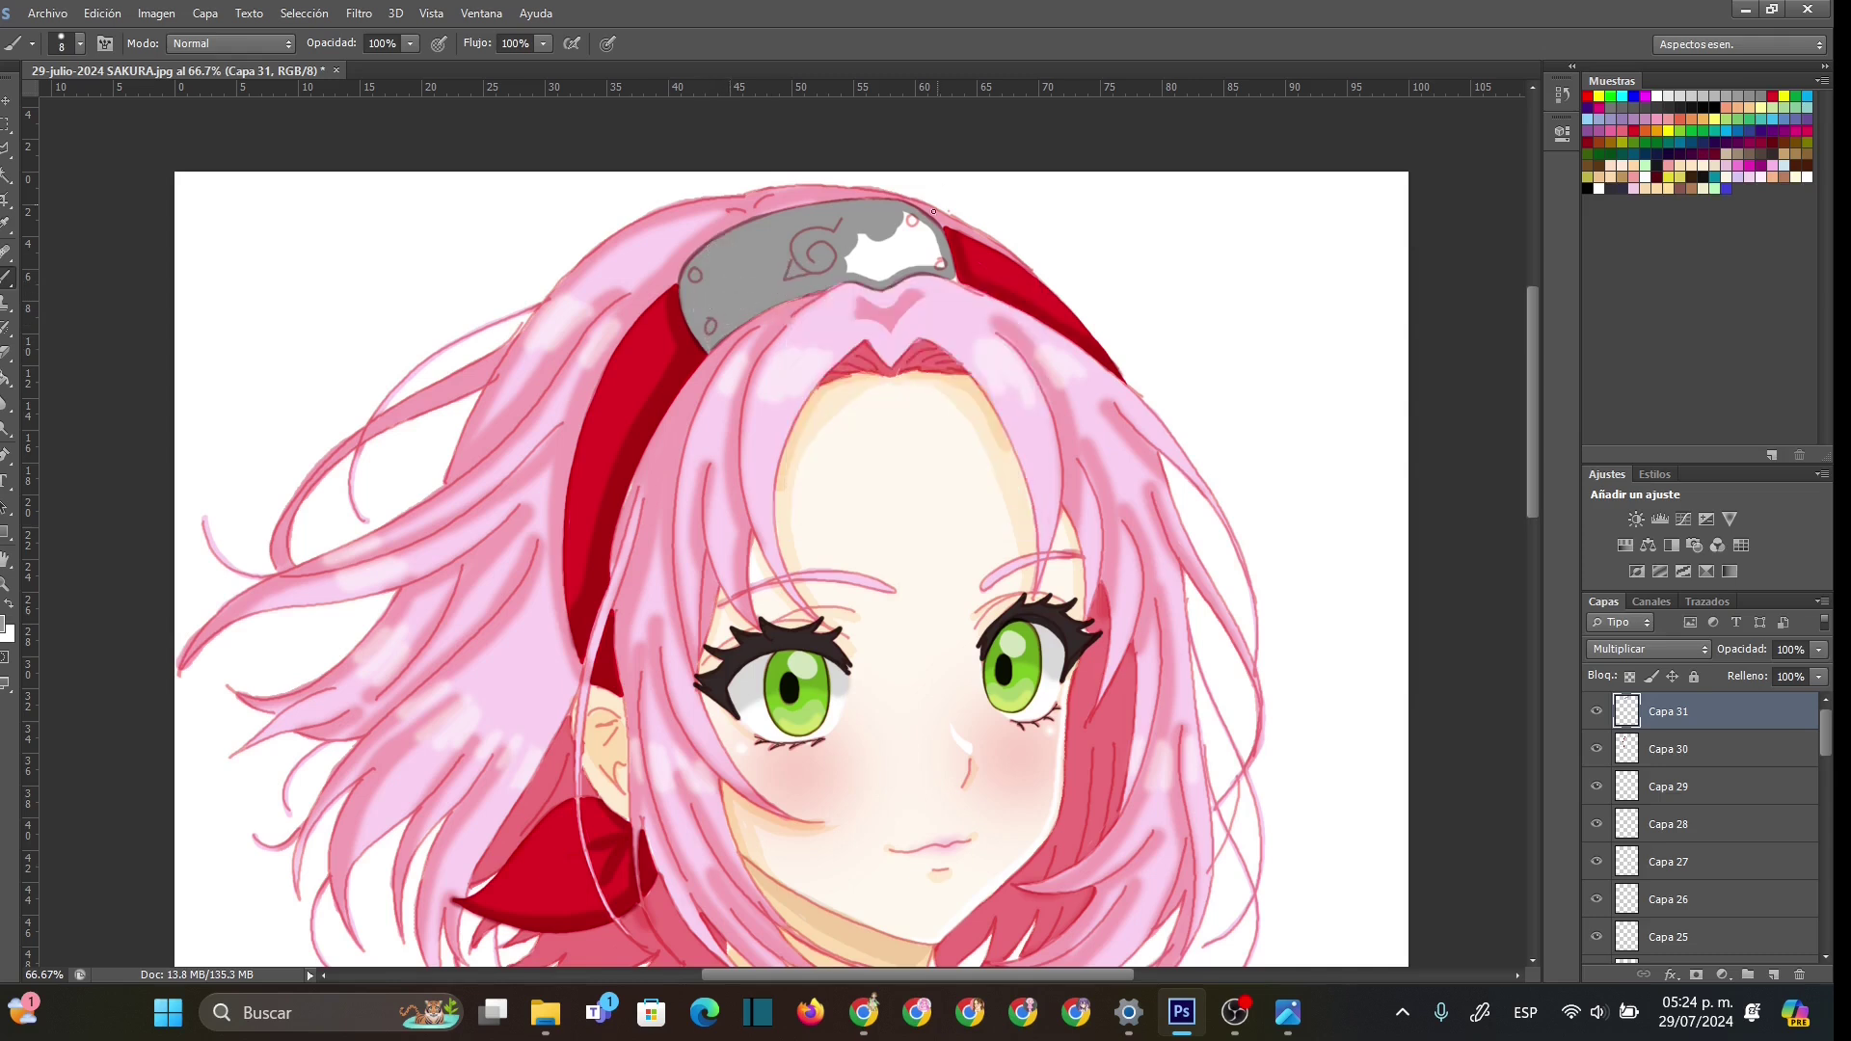
- Fill the rest of the plate's right end gray with a small hard brush and set Capa 31's opacity to 70%
right_click(911, 307)
click(941, 352)
mouse_move(855, 277)
mouse_down()
mouse_move(942, 267)
mouse_move(872, 279)
mouse_move(904, 277)
mouse_move(953, 316)
mouse_move(912, 224)
mouse_move(886, 221)
mouse_move(932, 246)
mouse_move(832, 271)
mouse_move(916, 249)
mouse_move(923, 249)
mouse_up()
right_click(903, 276)
click(951, 316)
right_click(969, 316)
drag(1004, 365, 999, 364)
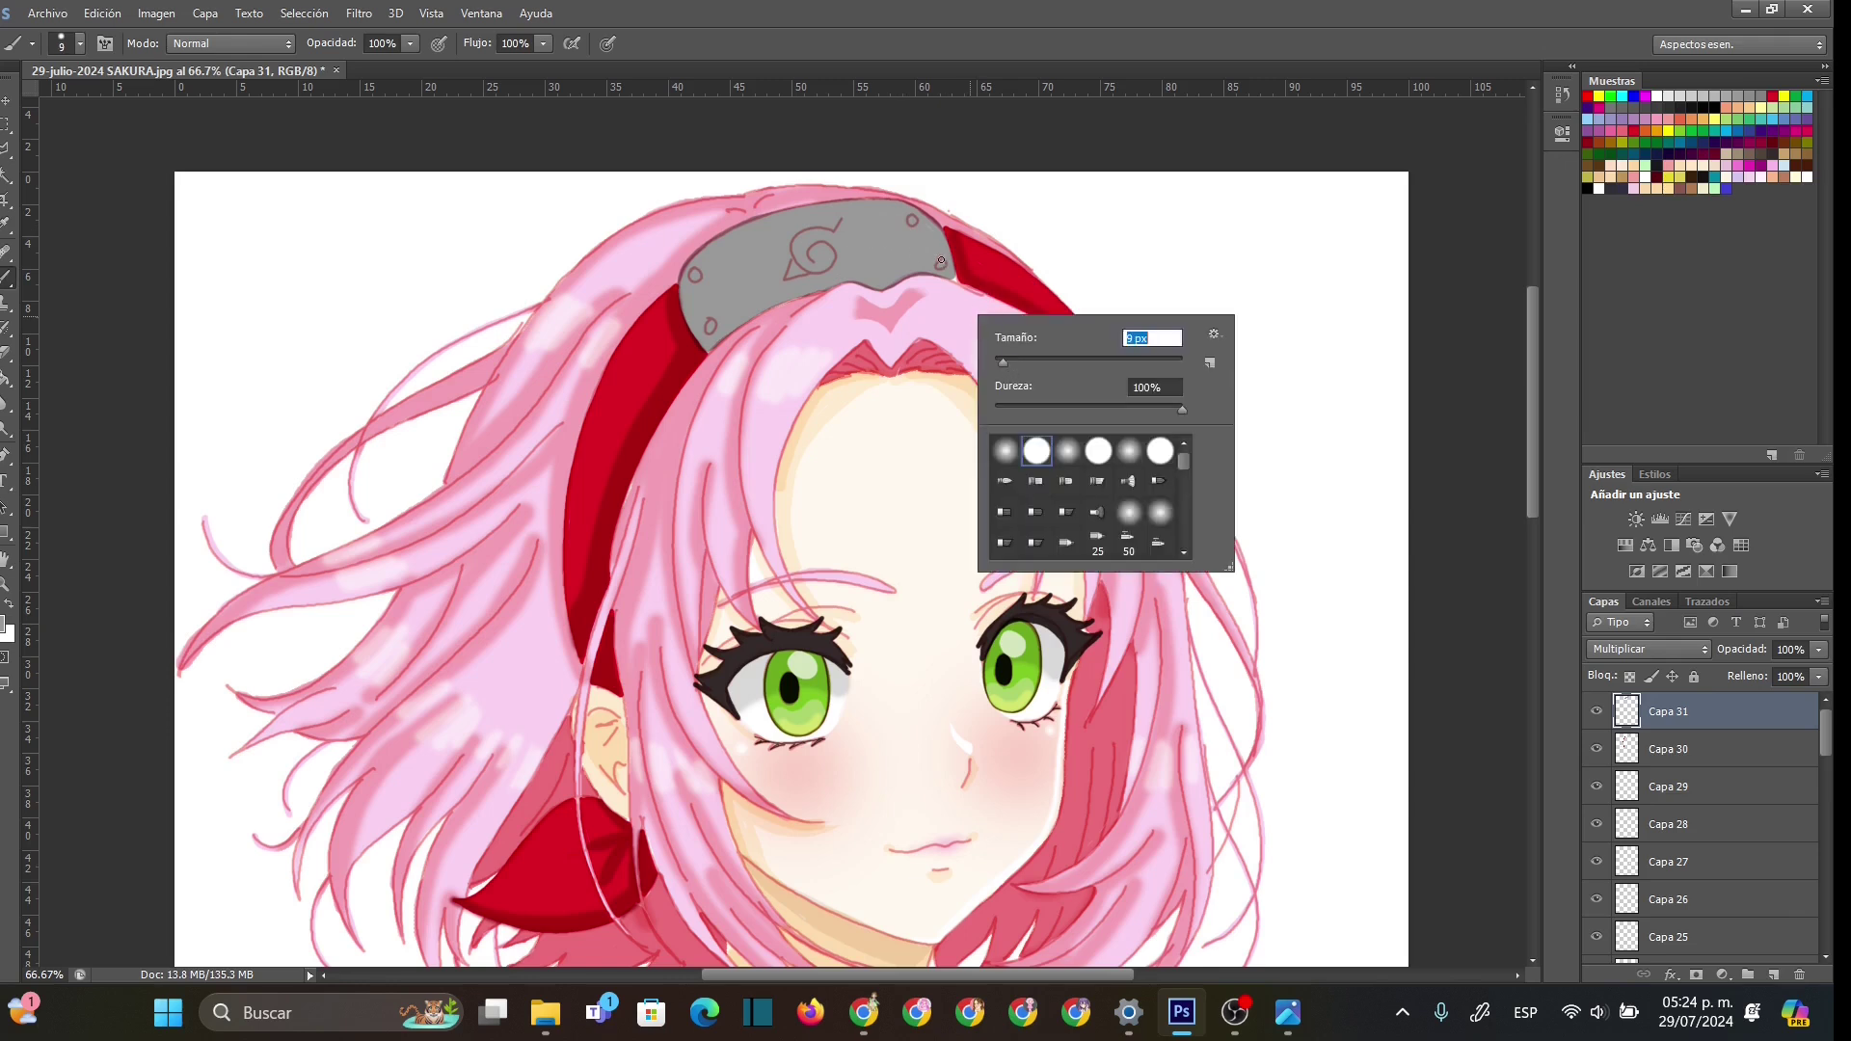
key(Return)
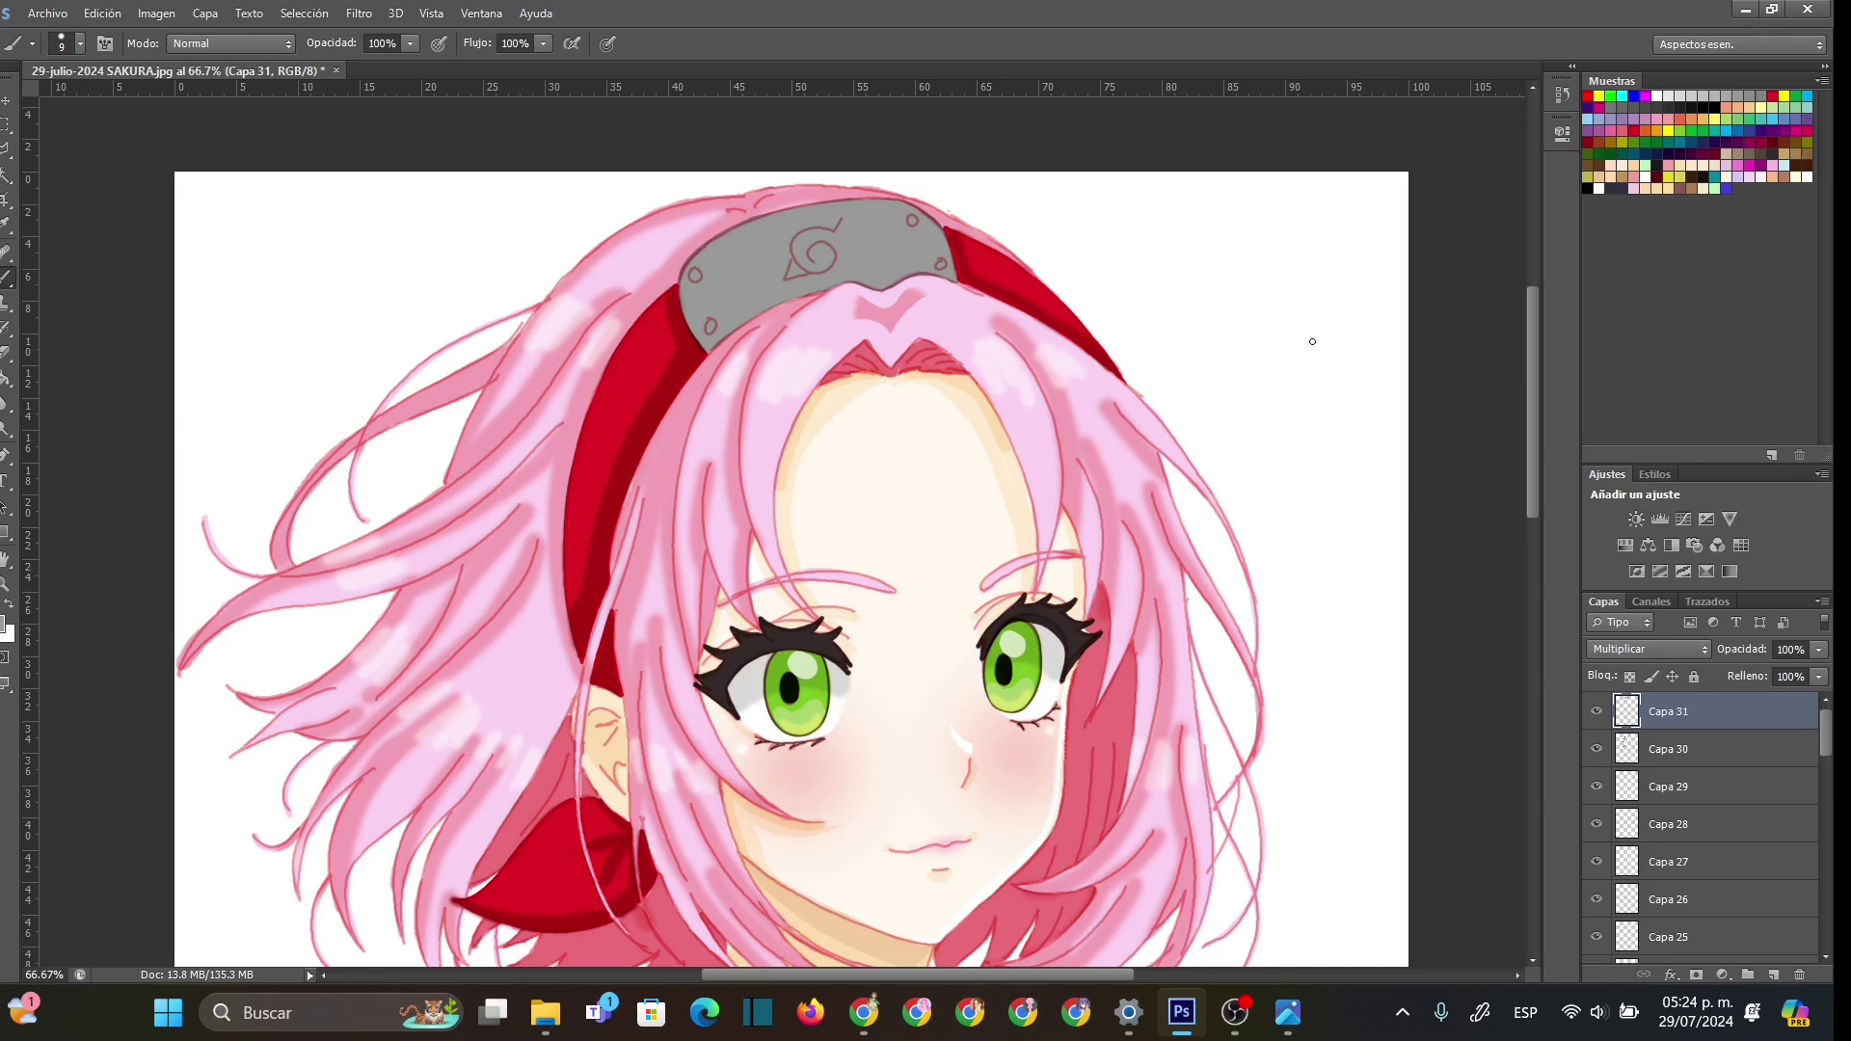
click(1818, 675)
drag(1795, 673, 1791, 673)
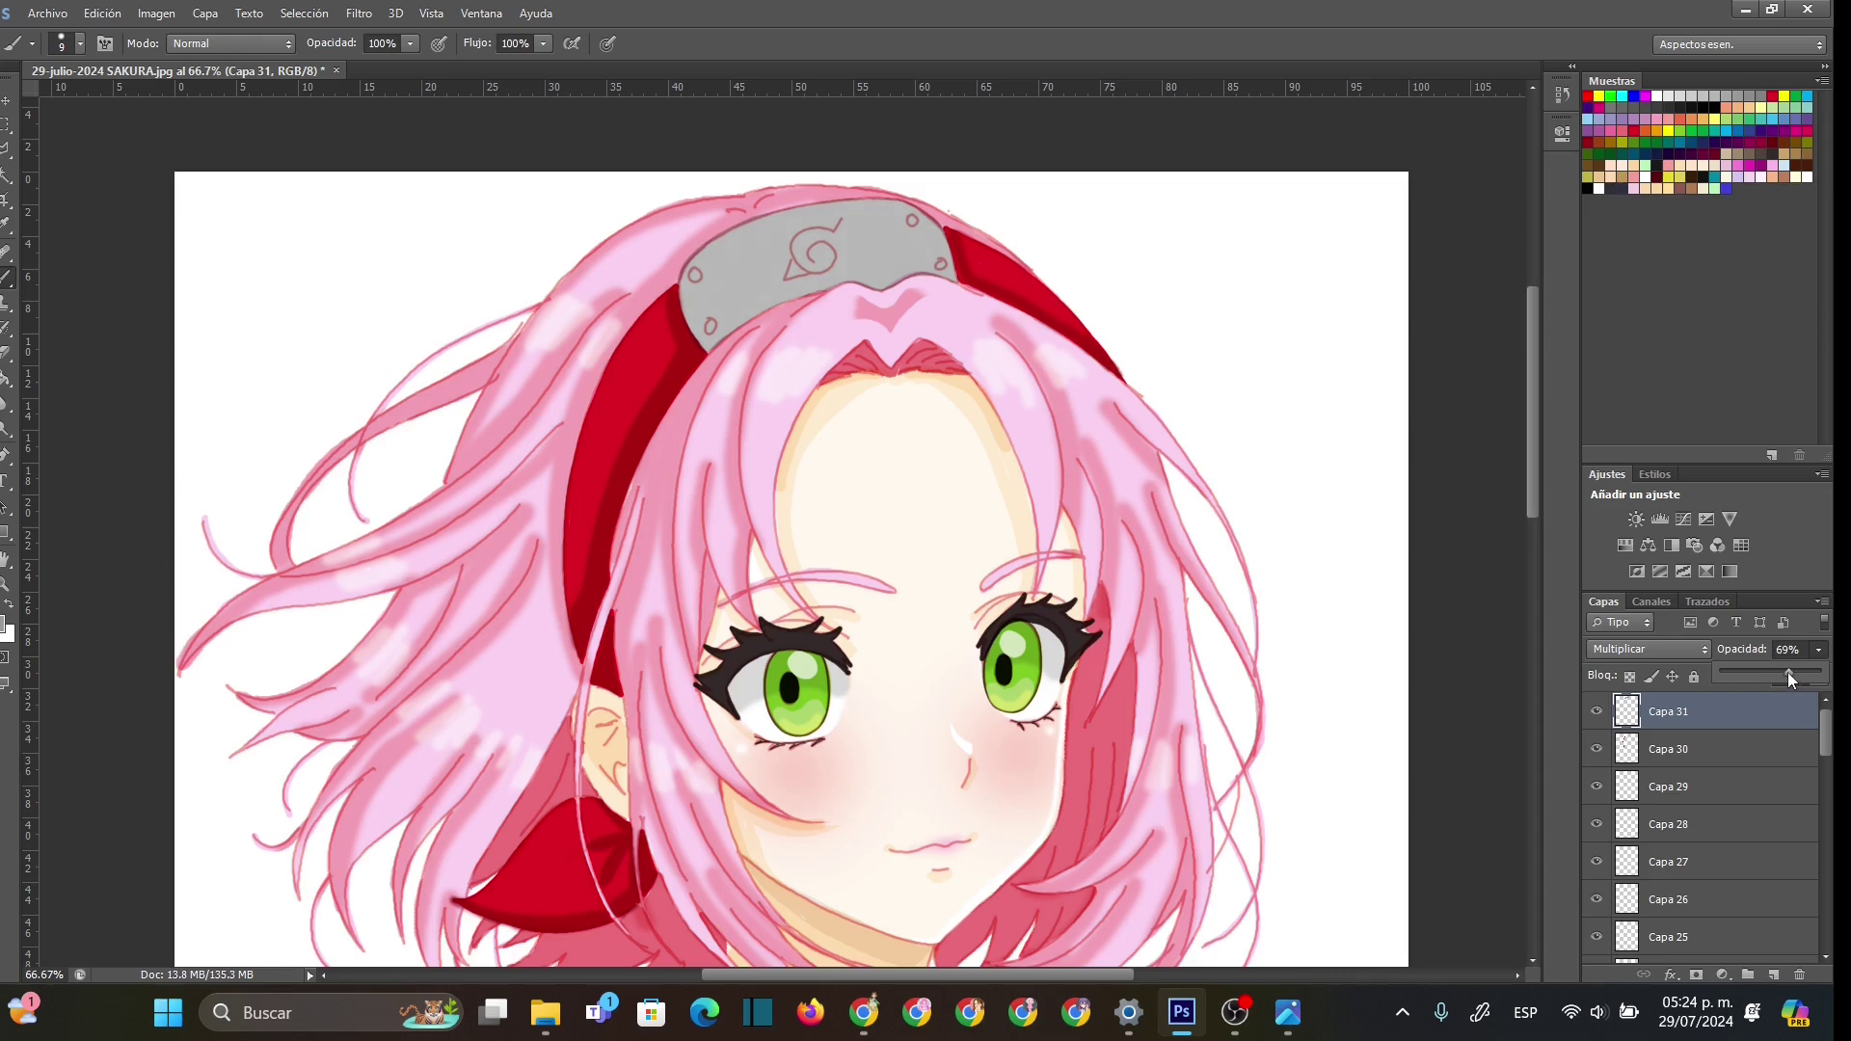
- Create layer Capa 32 in Multiplicar mode and select the gray plate area of Capa 31 with the Magic Wand
click(1774, 974)
click(1703, 649)
click(1629, 105)
click(8, 176)
click(1684, 757)
click(779, 251)
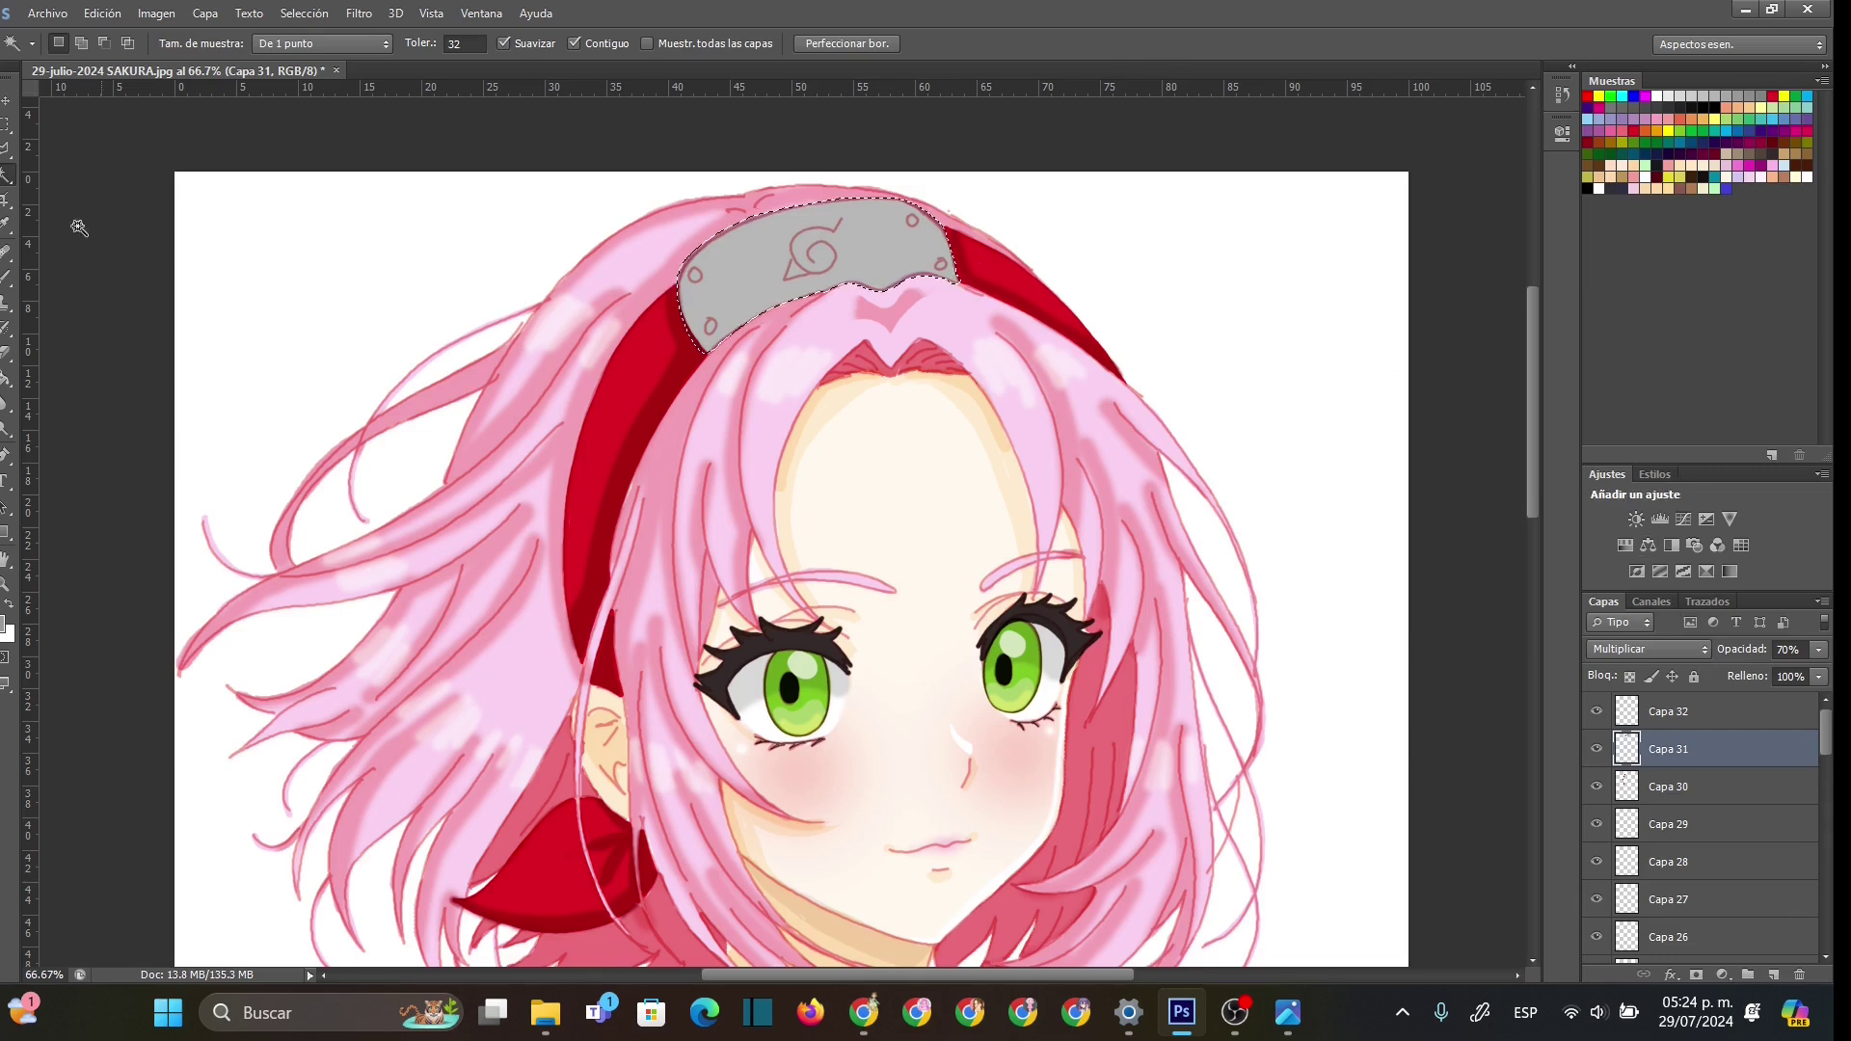
- Shade the plate's left end and lower edge darker gray on Capa 32 with a 34 px brush
click(8, 279)
right_click(826, 382)
click(875, 428)
click(706, 247)
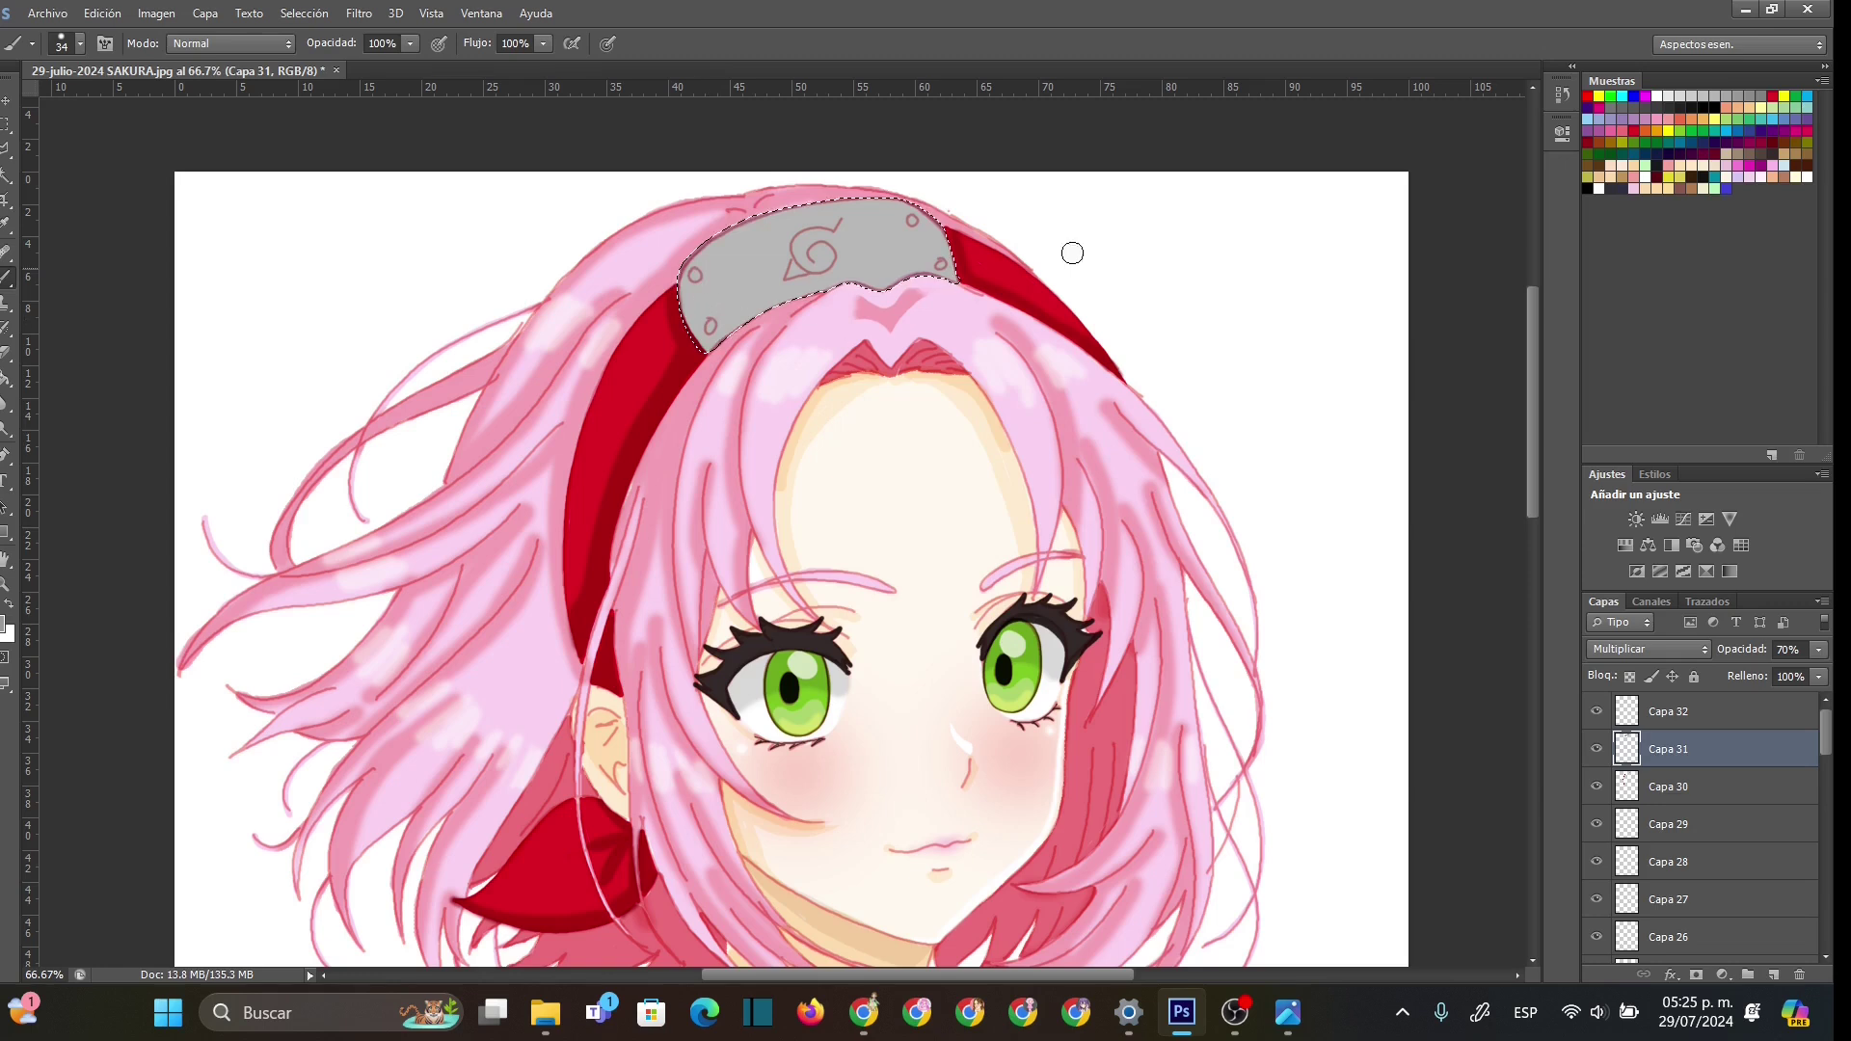
click(1646, 721)
mouse_move(708, 245)
mouse_down()
mouse_move(694, 334)
mouse_move(707, 253)
mouse_move(725, 372)
mouse_move(709, 250)
mouse_move(704, 286)
mouse_move(790, 307)
mouse_move(713, 268)
mouse_move(730, 347)
mouse_move(716, 237)
mouse_move(735, 329)
mouse_move(822, 288)
mouse_move(959, 285)
mouse_up()
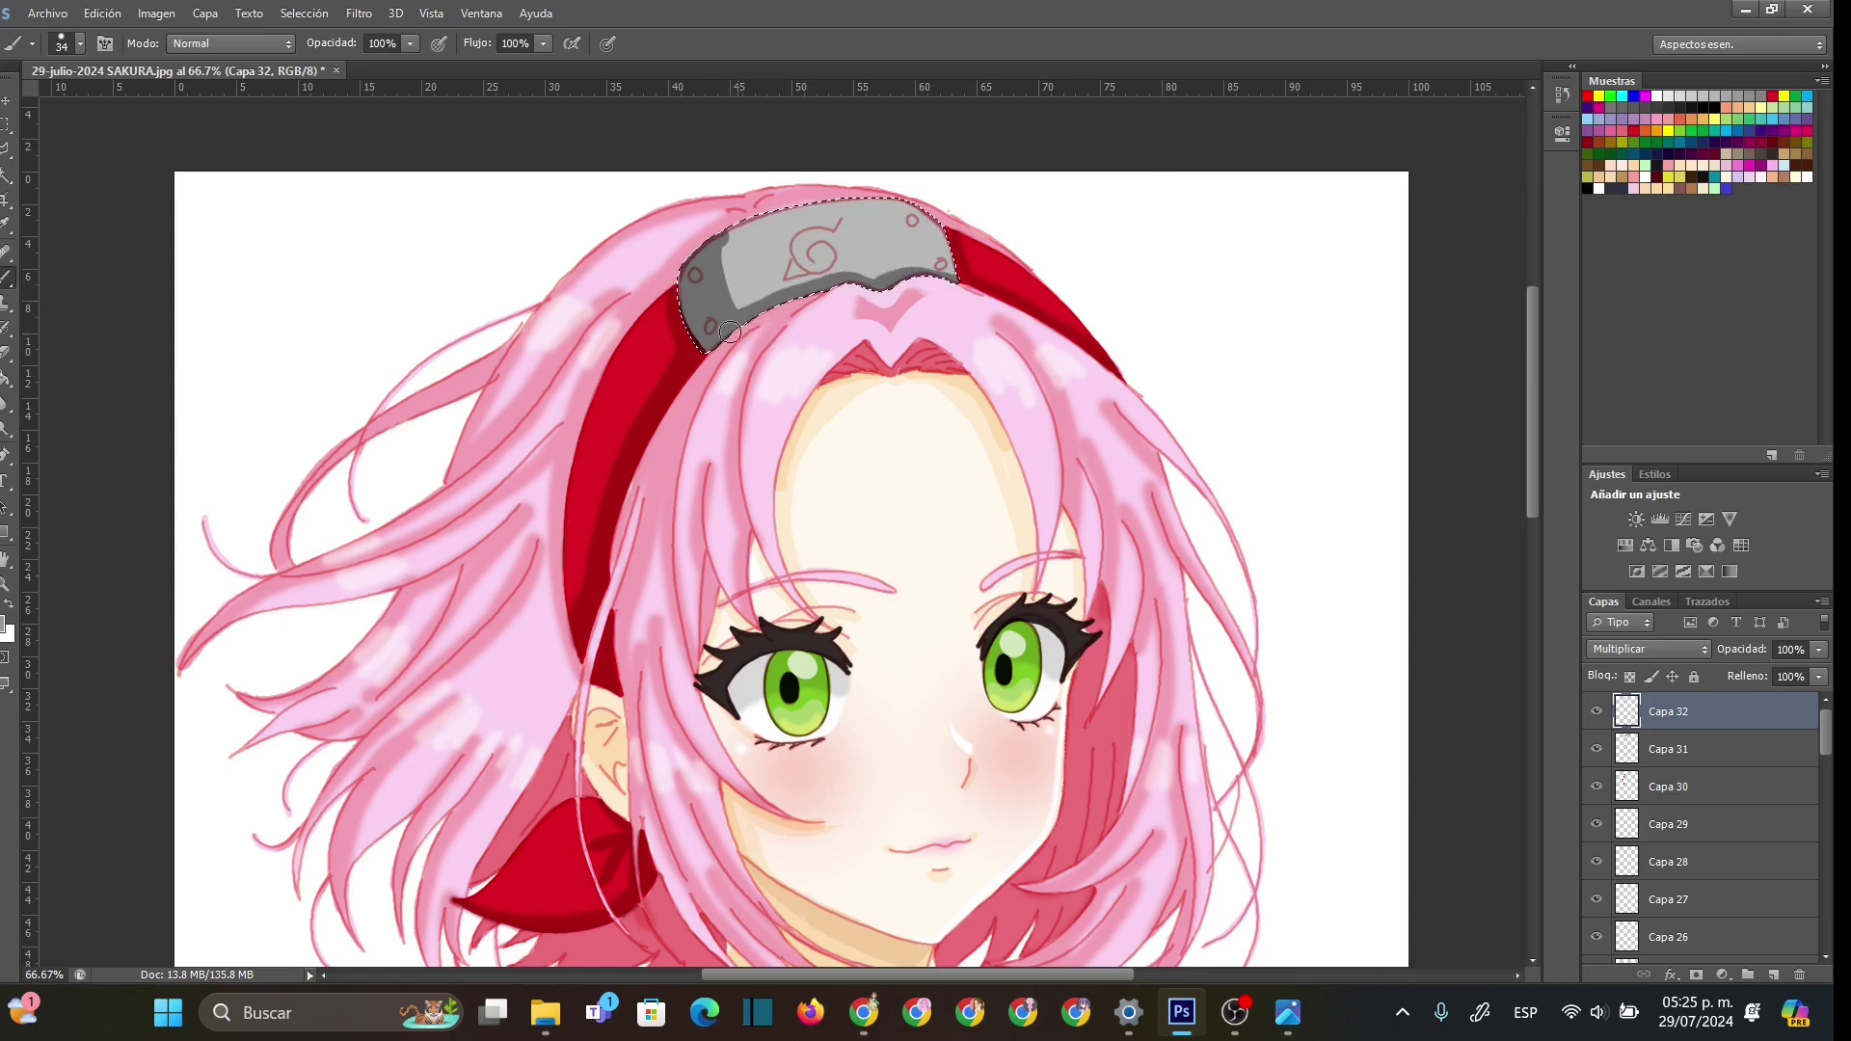
- Darken the two rivets at the plate's right end with a small brush and reduce Capa 32's opacity to 61%
right_click(964, 246)
drag(998, 290, 983, 289)
click(906, 219)
drag(942, 263, 938, 262)
key(ctrl+alt+z)
key(ctrl+alt+z)
right_click(752, 253)
drag(771, 287, 773, 287)
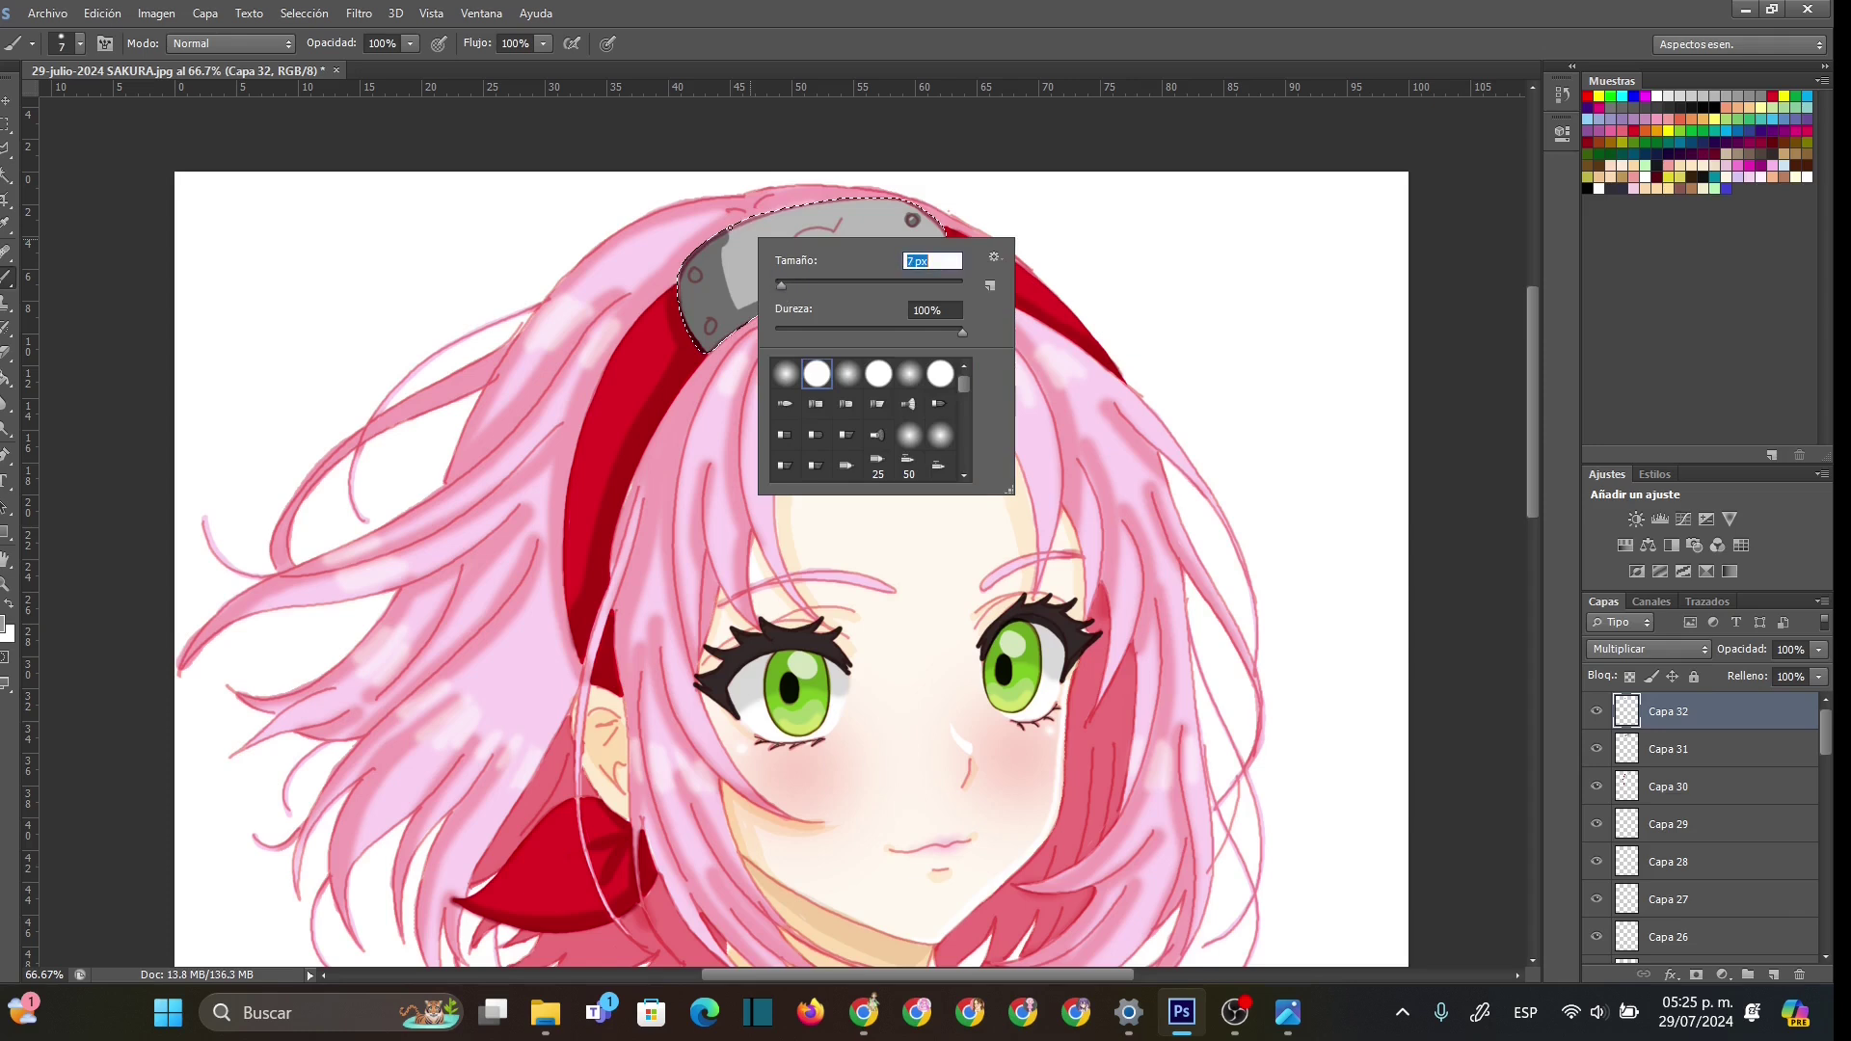
key(Return)
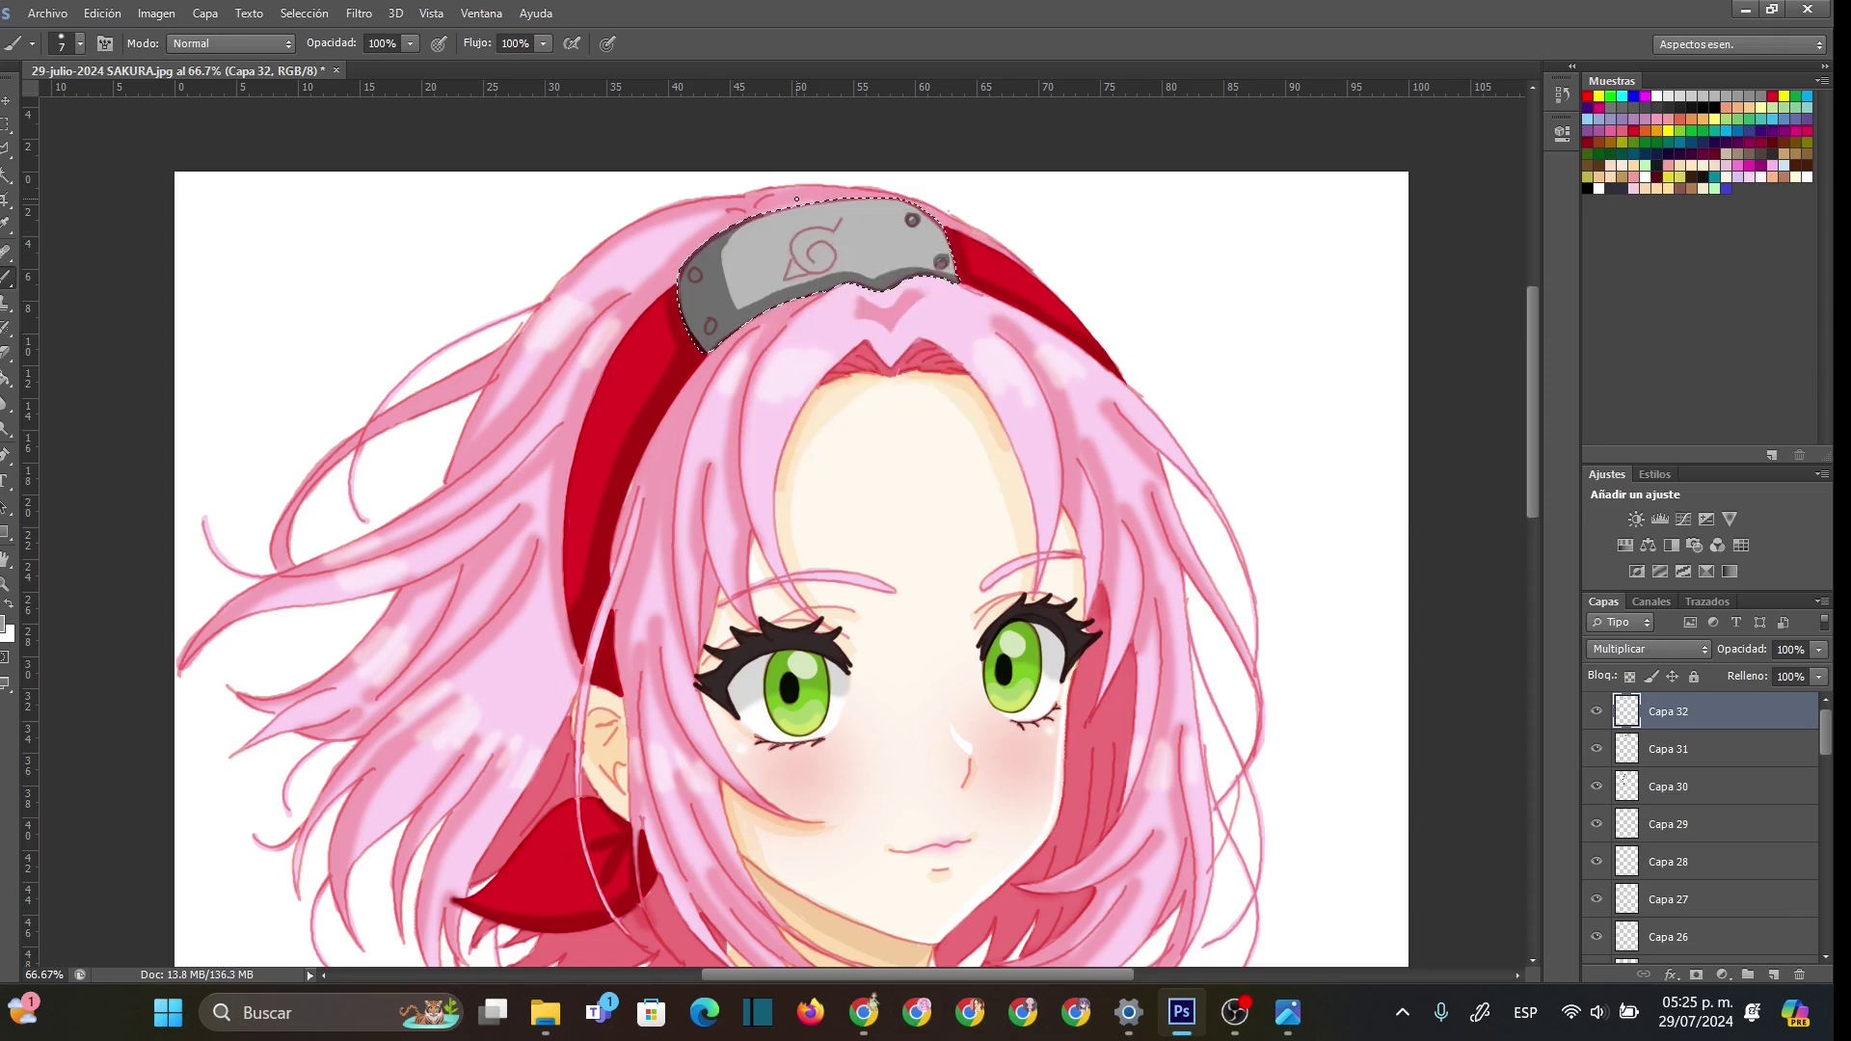
drag(1818, 649, 1785, 669)
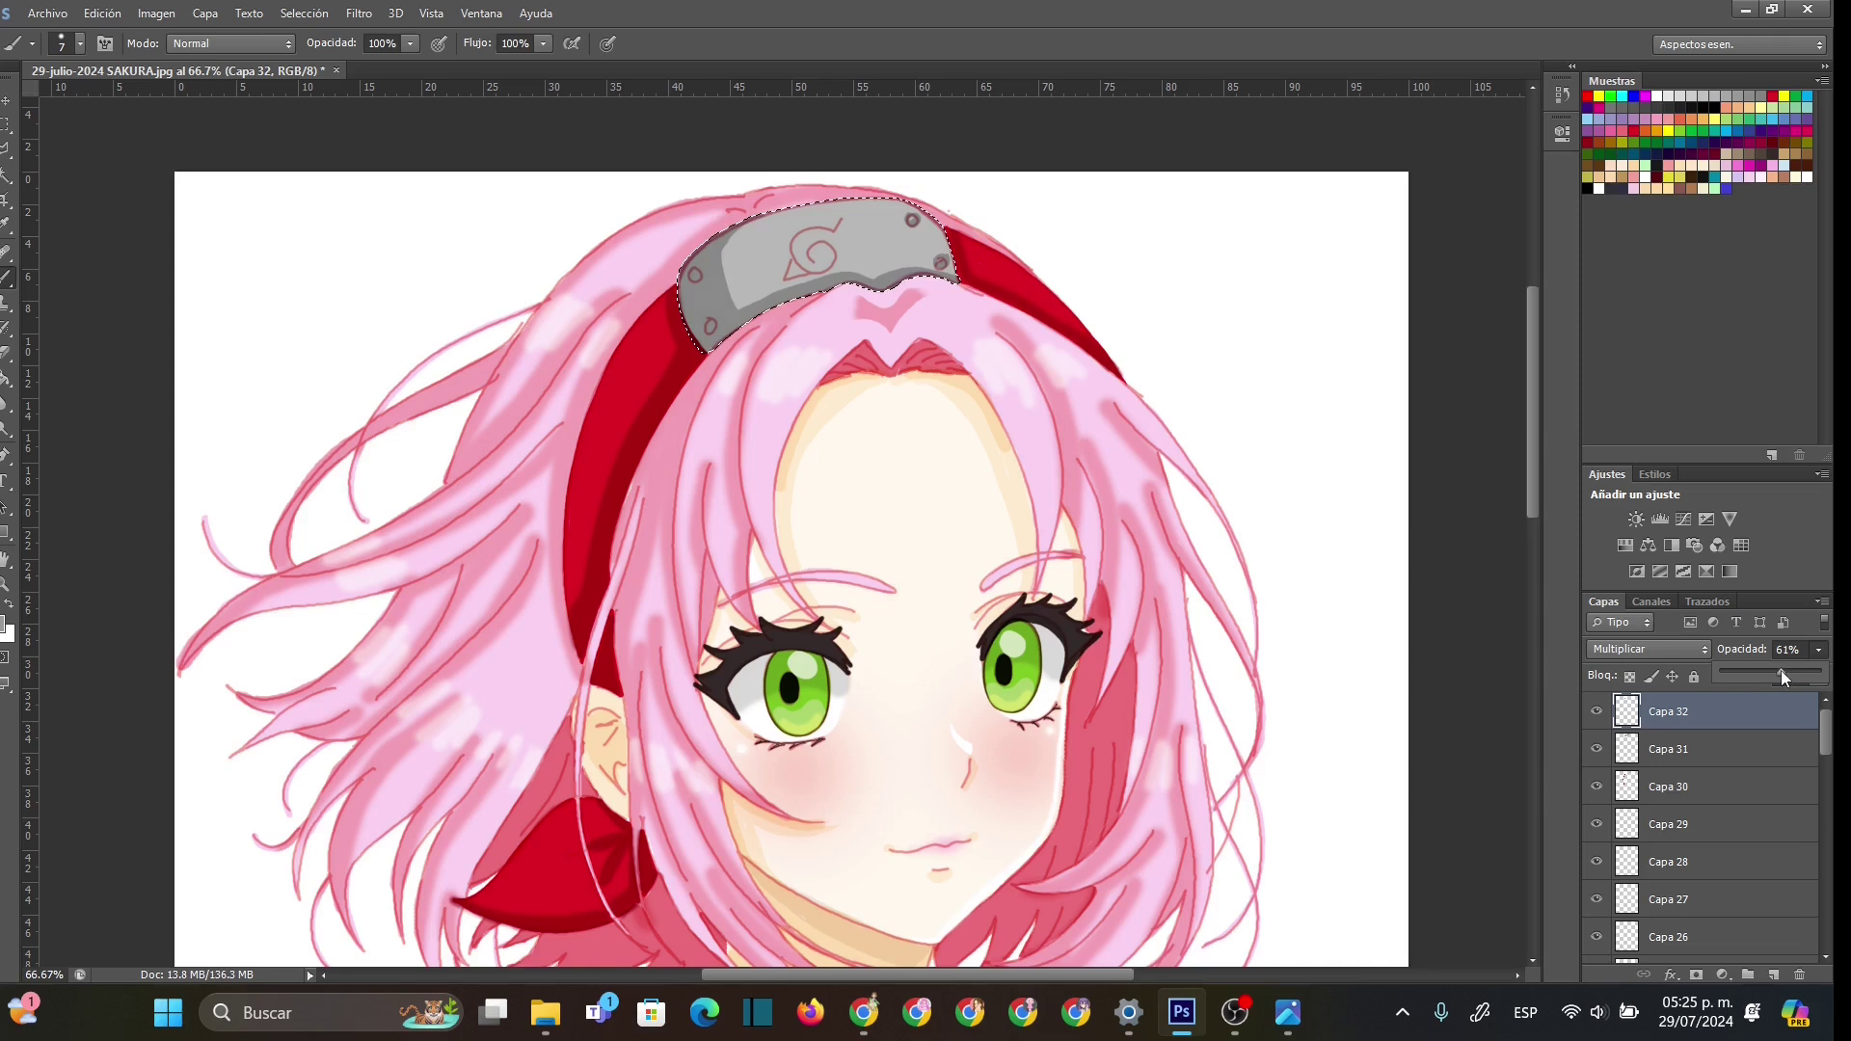
- Paint a 20% de gris highlight band near the plate's right end on new layer Capa 33 with a 19 px brush
click(1773, 974)
double_click(1701, 94)
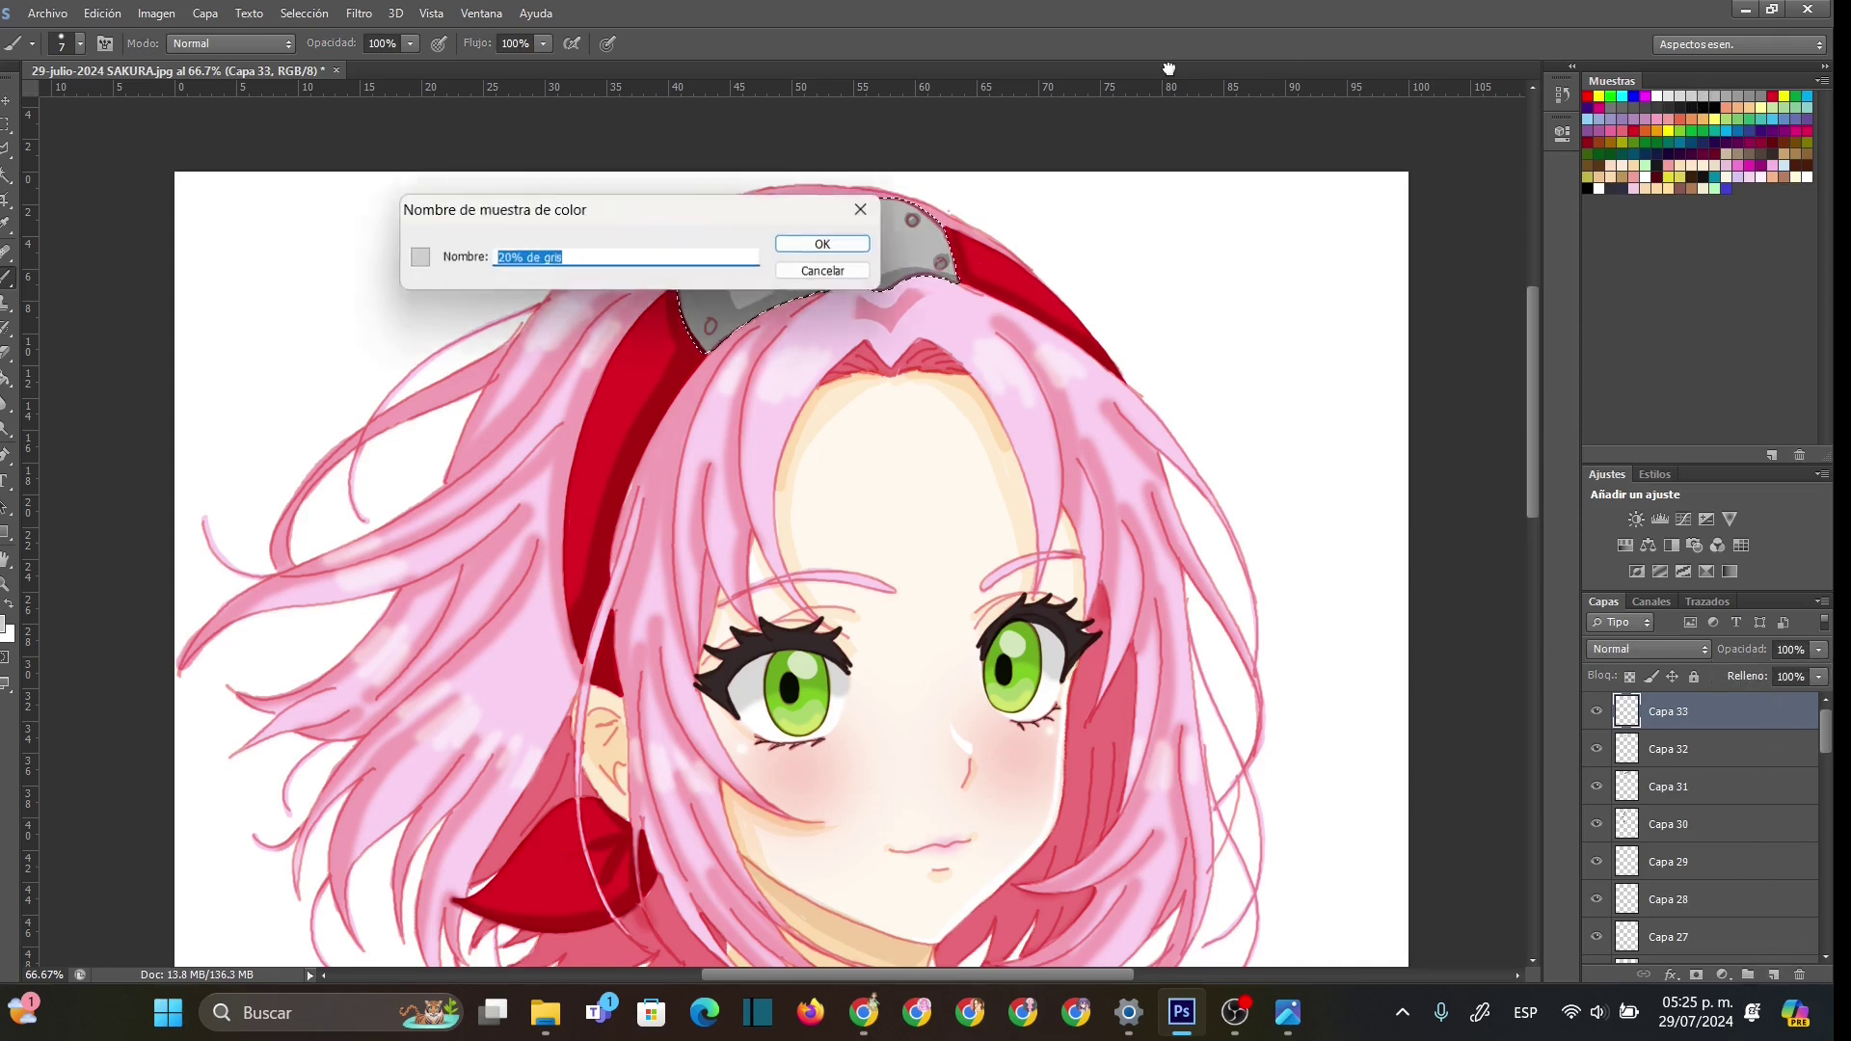
click(825, 244)
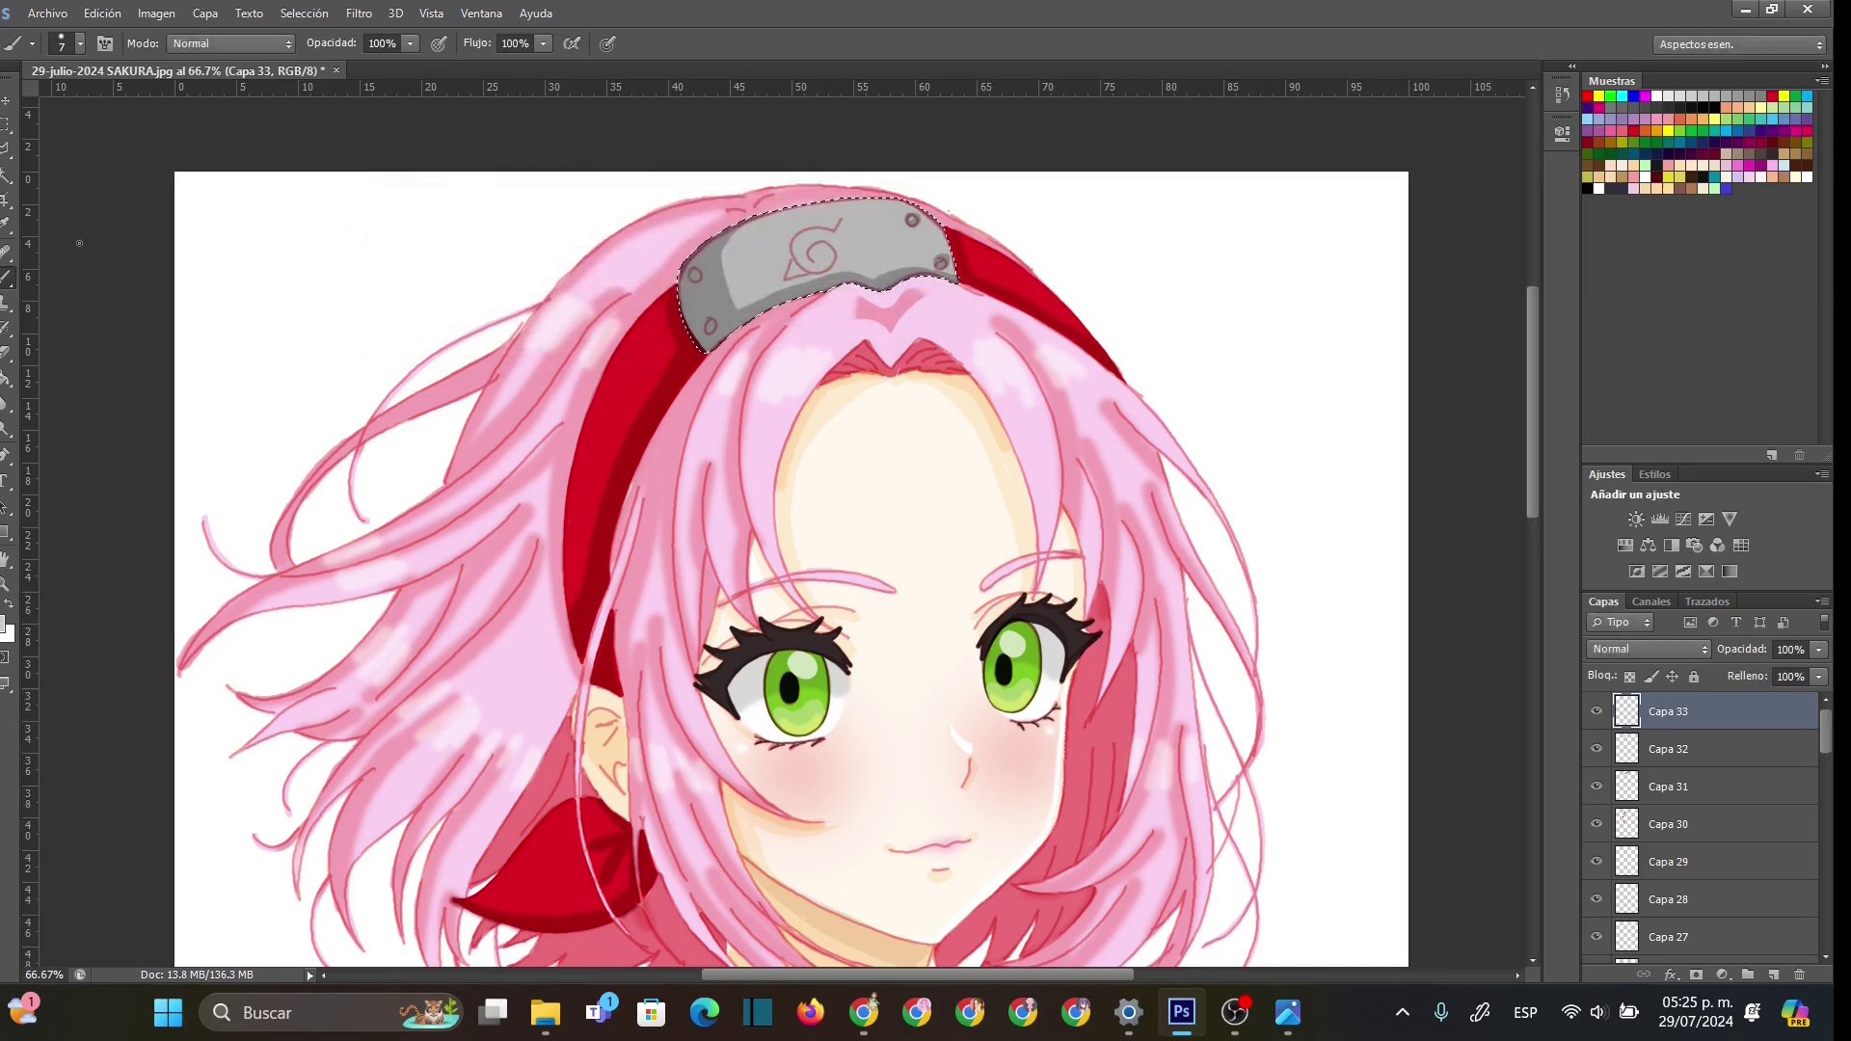
right_click(856, 283)
click(856, 285)
mouse_move(760, 217)
mouse_down()
mouse_move(853, 198)
mouse_move(785, 192)
mouse_move(816, 232)
mouse_move(886, 251)
mouse_move(859, 201)
mouse_move(894, 253)
mouse_move(863, 196)
mouse_up()
mouse_move(896, 256)
mouse_down()
mouse_move(880, 193)
mouse_move(858, 209)
mouse_move(868, 231)
mouse_move(886, 197)
mouse_up()
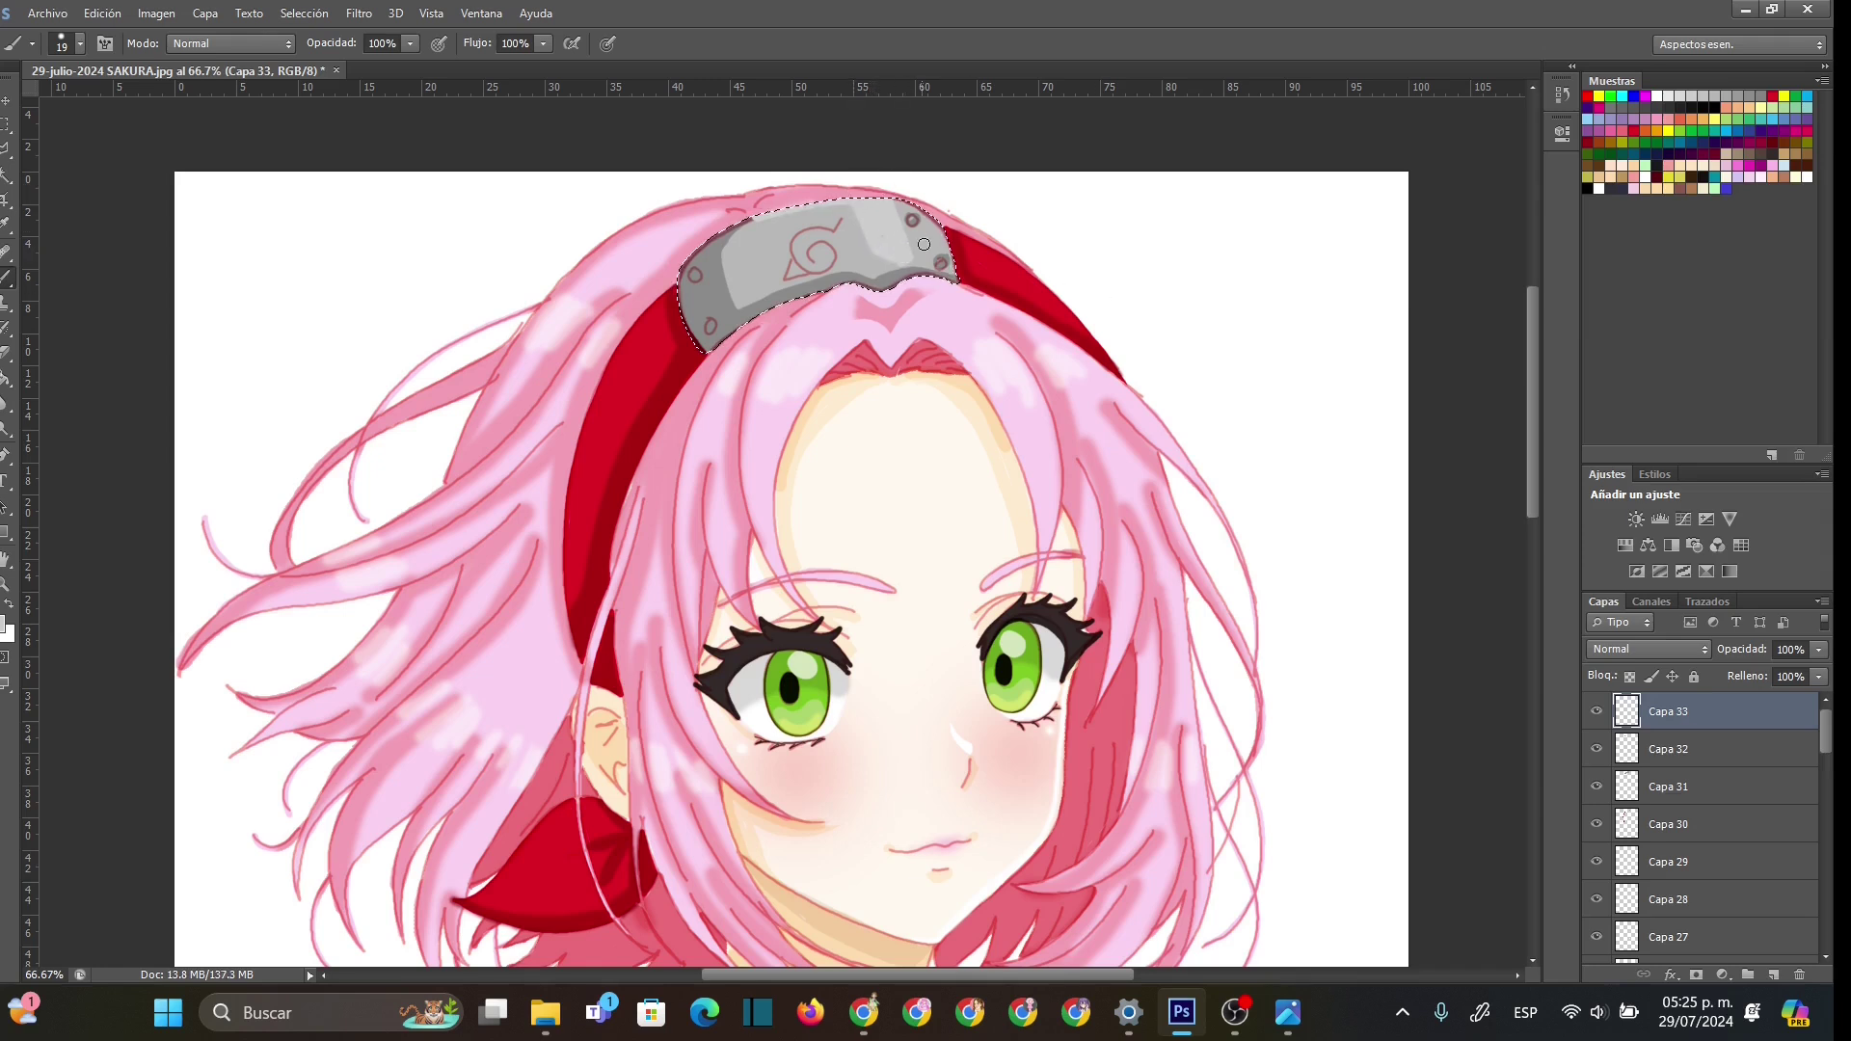
- Add light gray highlights to the rivets at the plate's right end and trim them with an 8 px soft eraser
right_click(924, 243)
click(958, 283)
click(910, 218)
key(e)
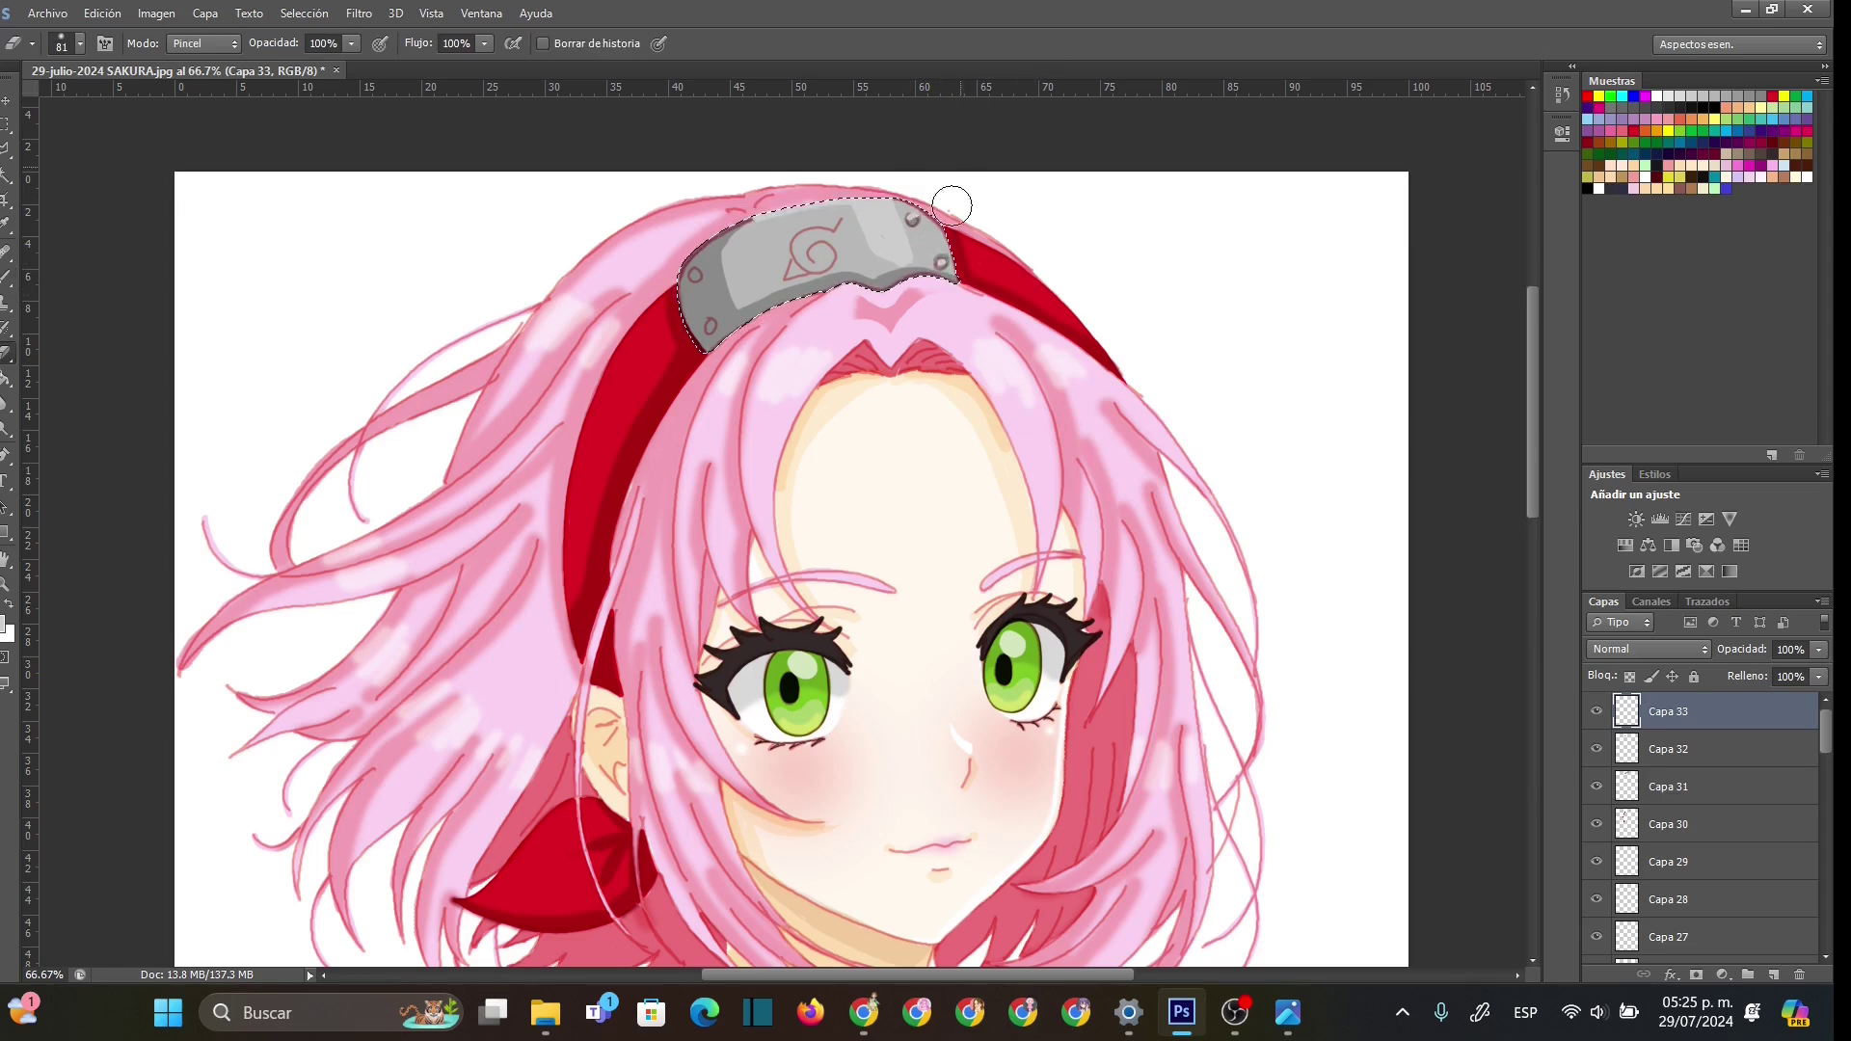
right_click(934, 220)
click(955, 265)
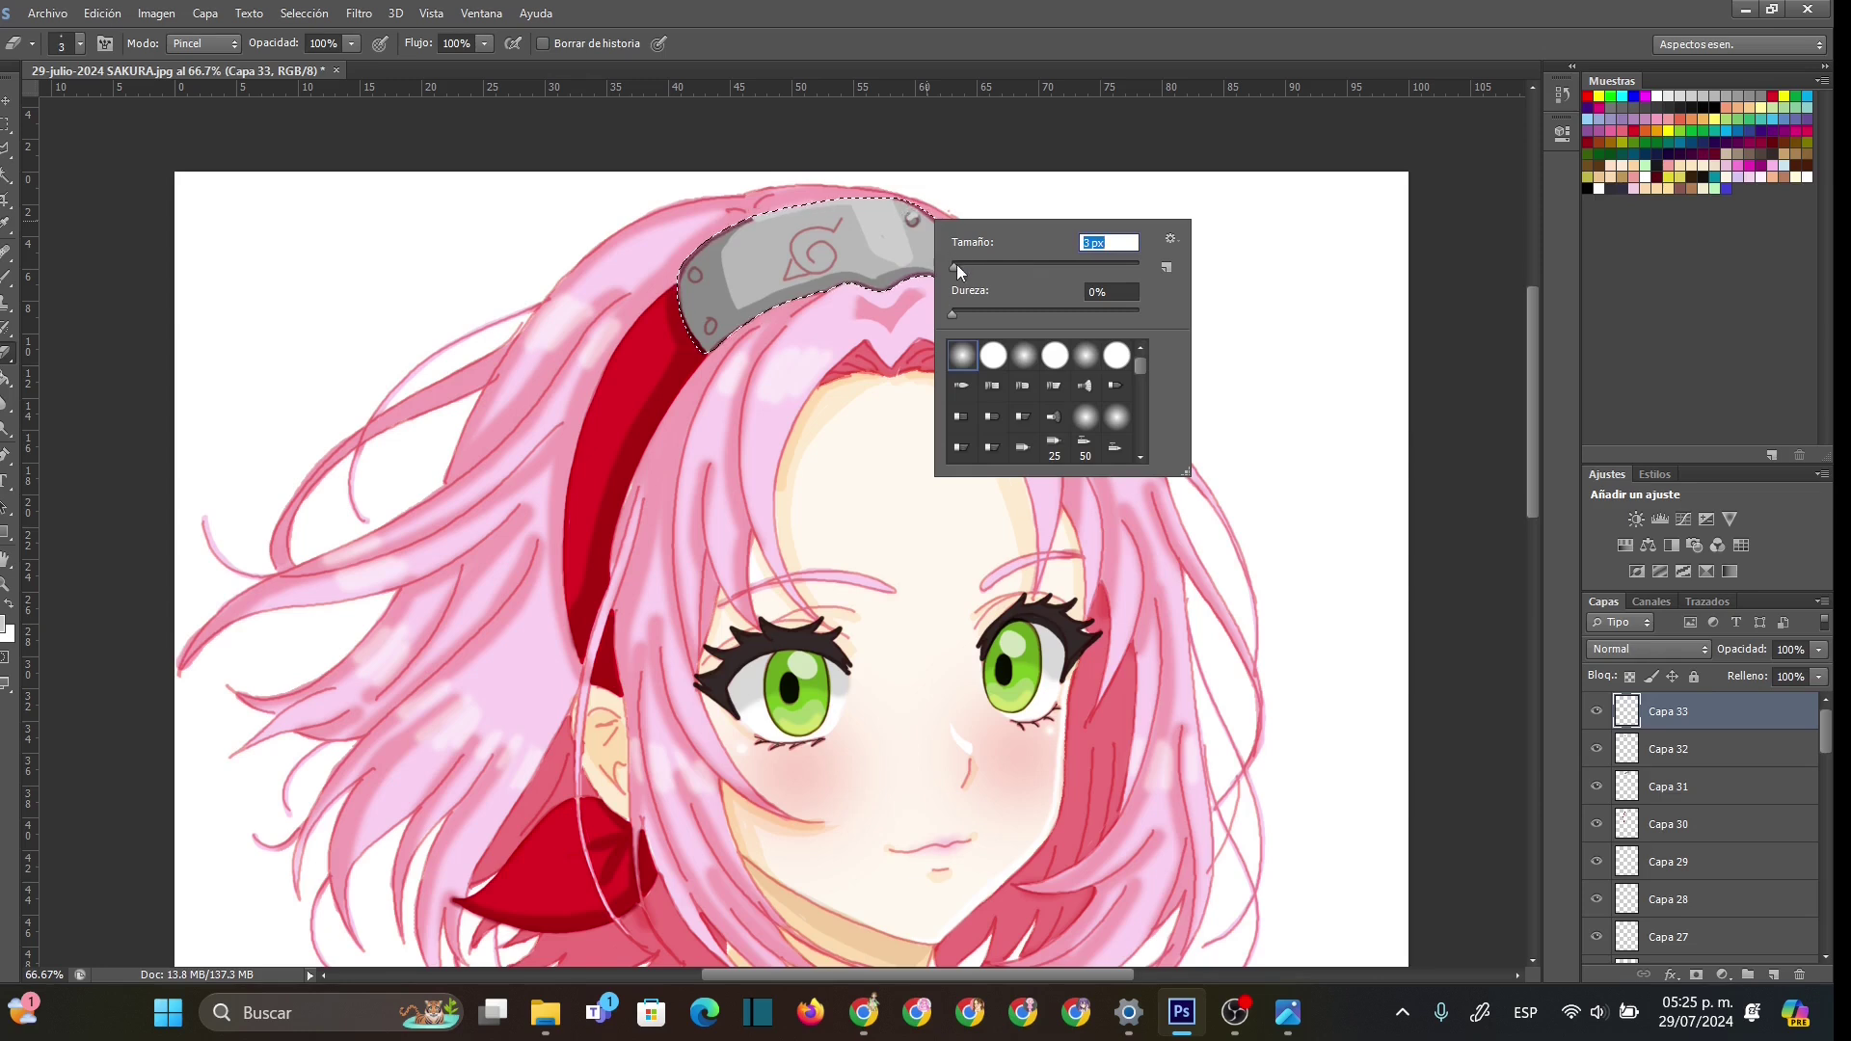
text(8)
key(Return)
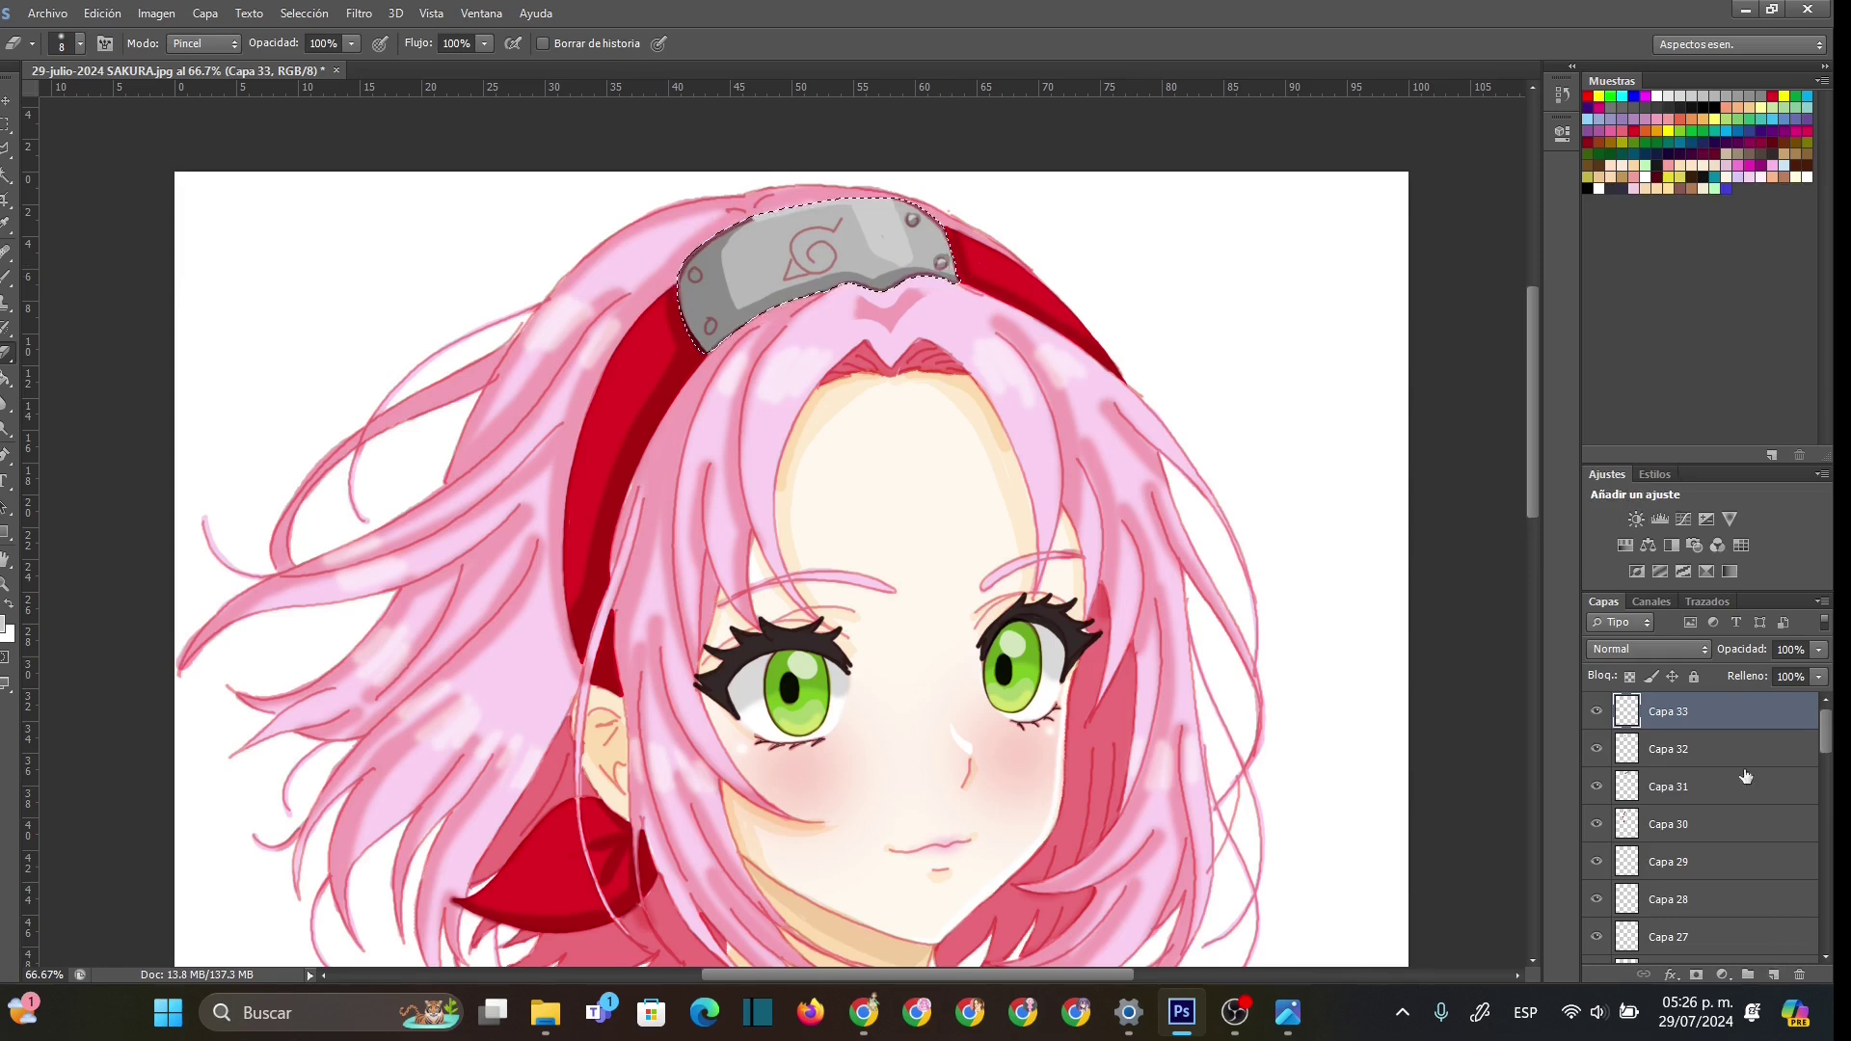
- Paint near-white shine streaks across the plate on new layer Capa 34 with an 8 px brush and lower its opacity to 18%
click(1774, 974)
click(1667, 85)
click(822, 240)
click(7, 278)
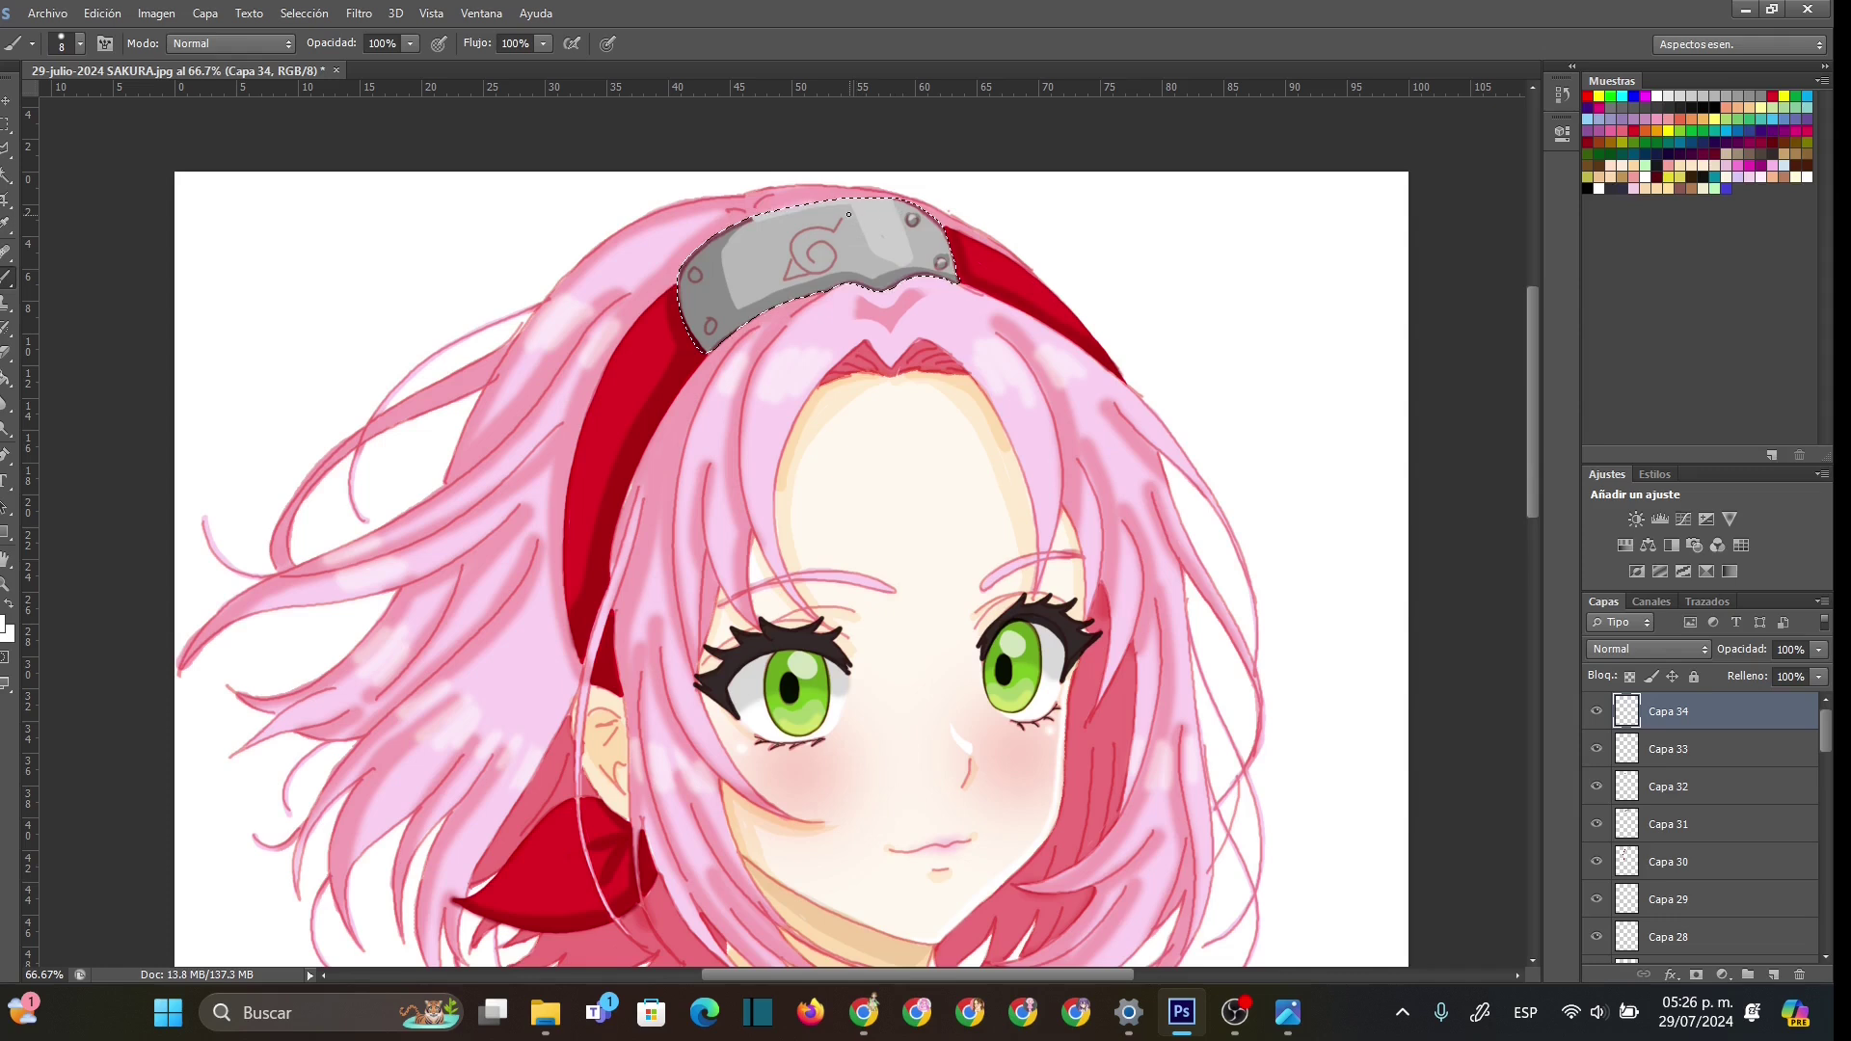
drag(892, 203, 901, 223)
drag(760, 284, 749, 228)
click(1817, 651)
drag(1817, 659, 1748, 673)
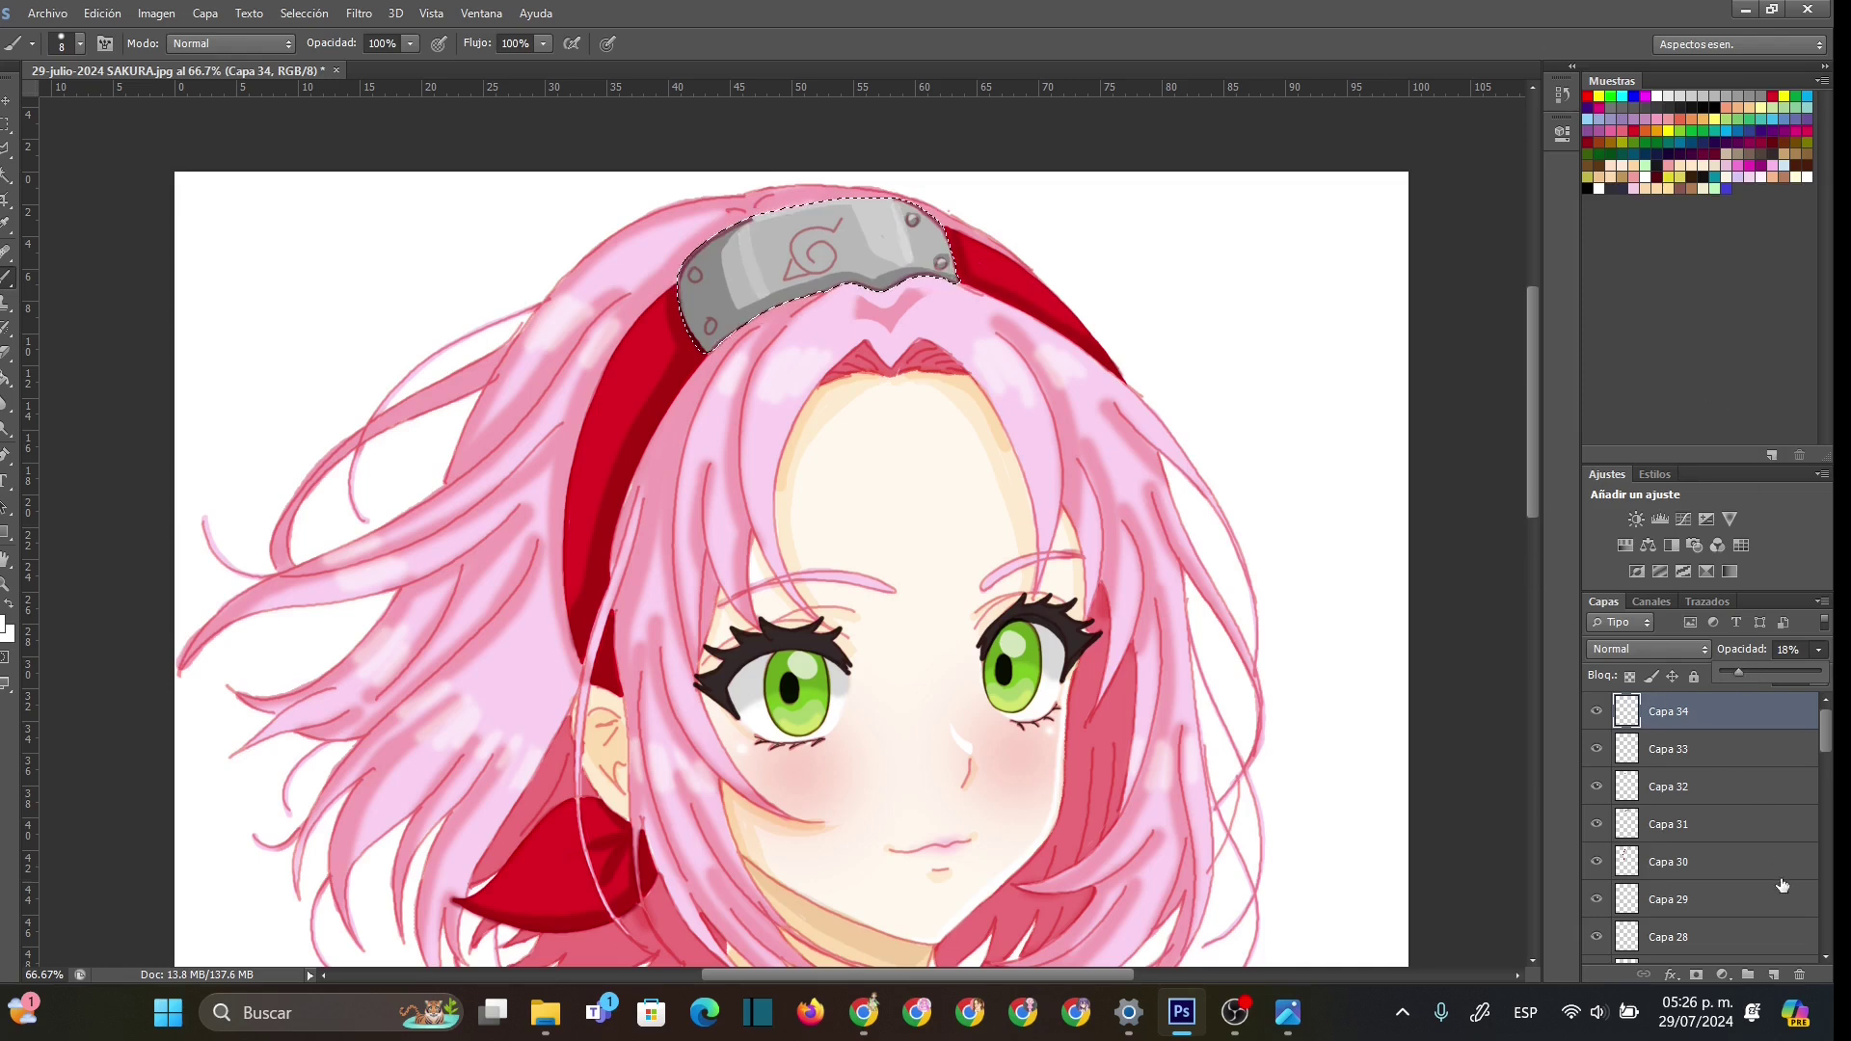
- Trace the plate's leaf symbol in dark gray on new layer Capa 35 set to Multiplicar
click(1771, 980)
click(1695, 649)
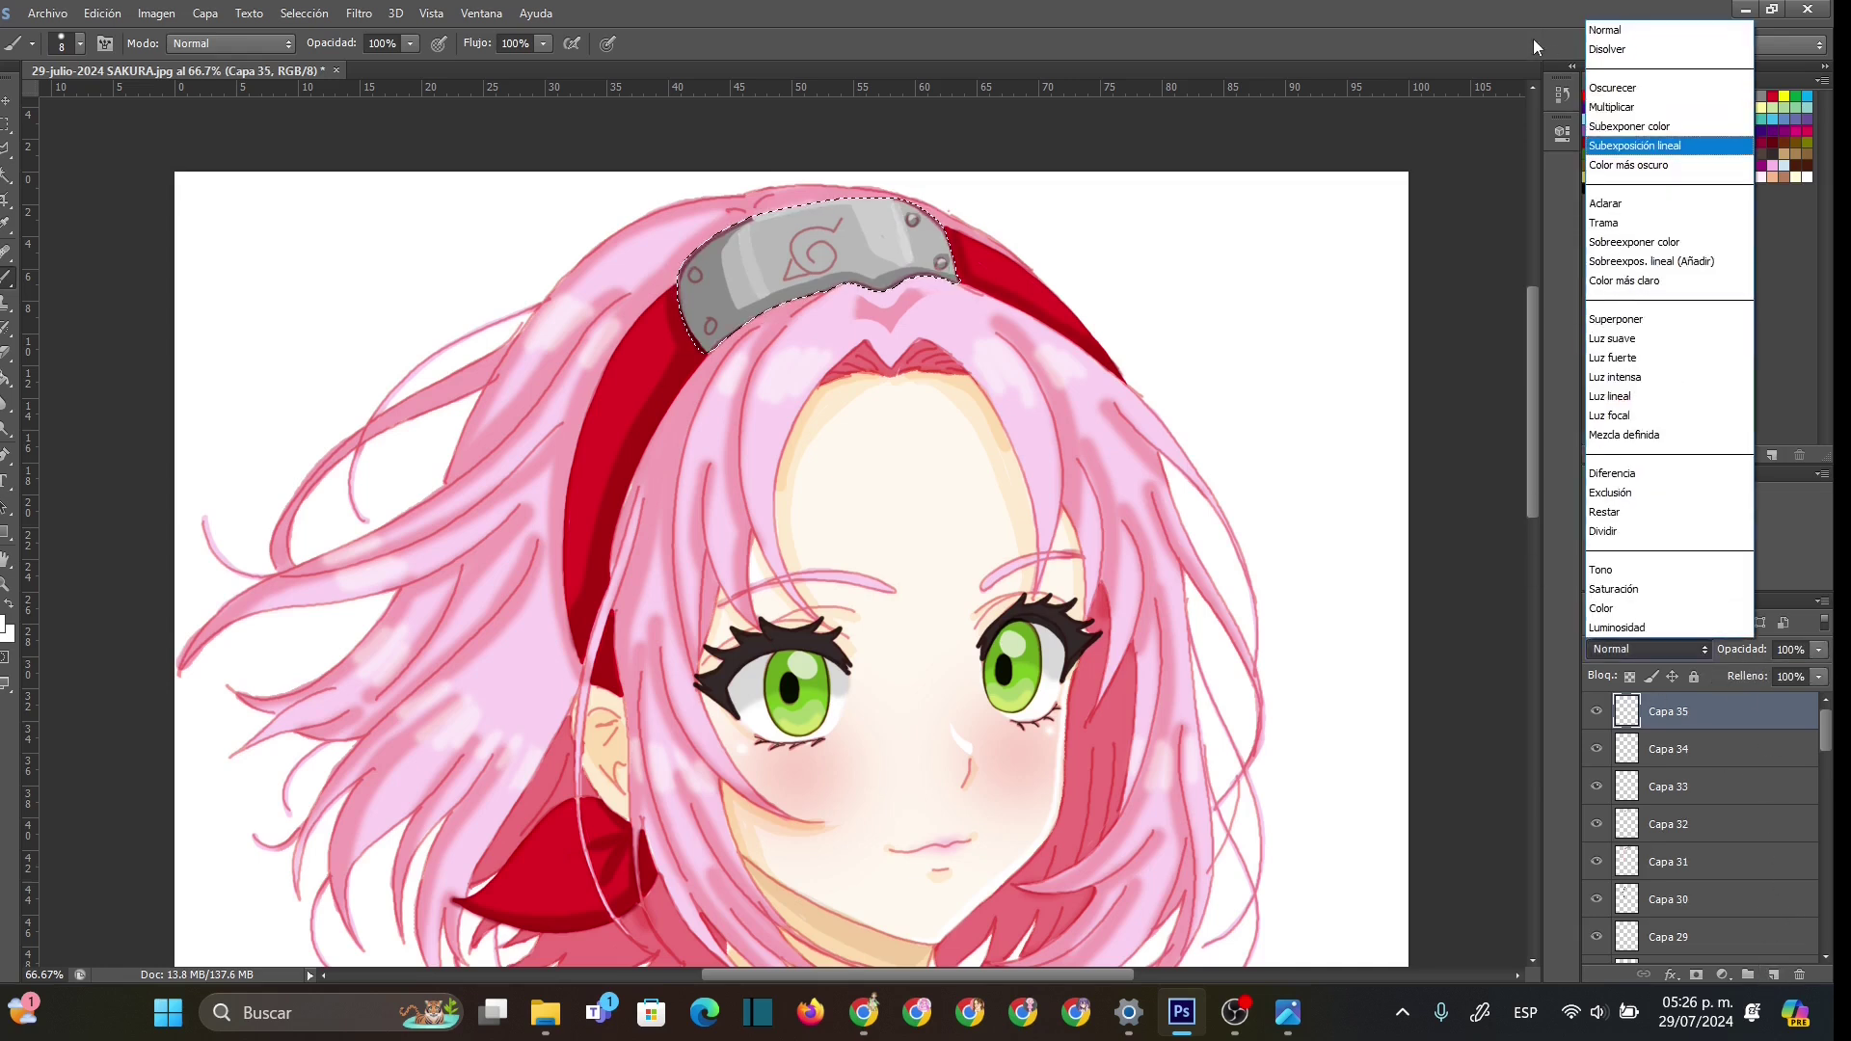
click(1624, 109)
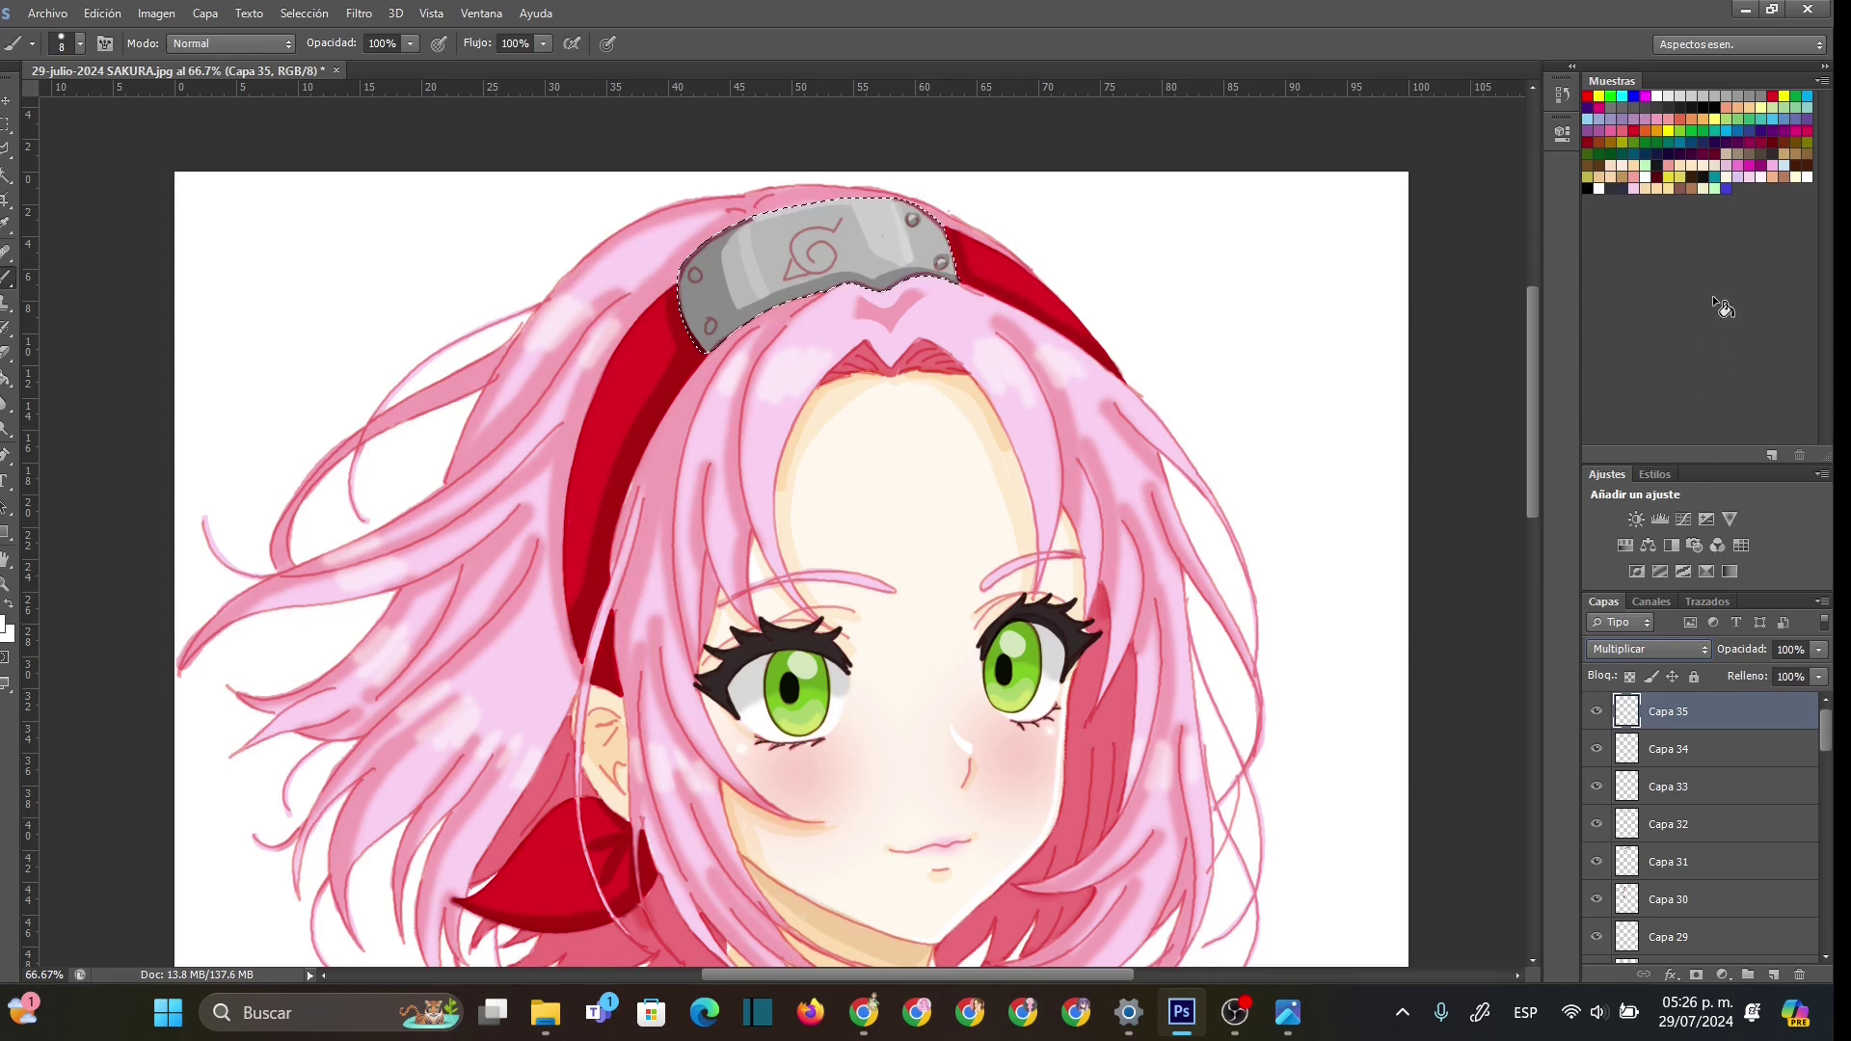
double_click(1756, 98)
click(831, 246)
drag(785, 273, 790, 263)
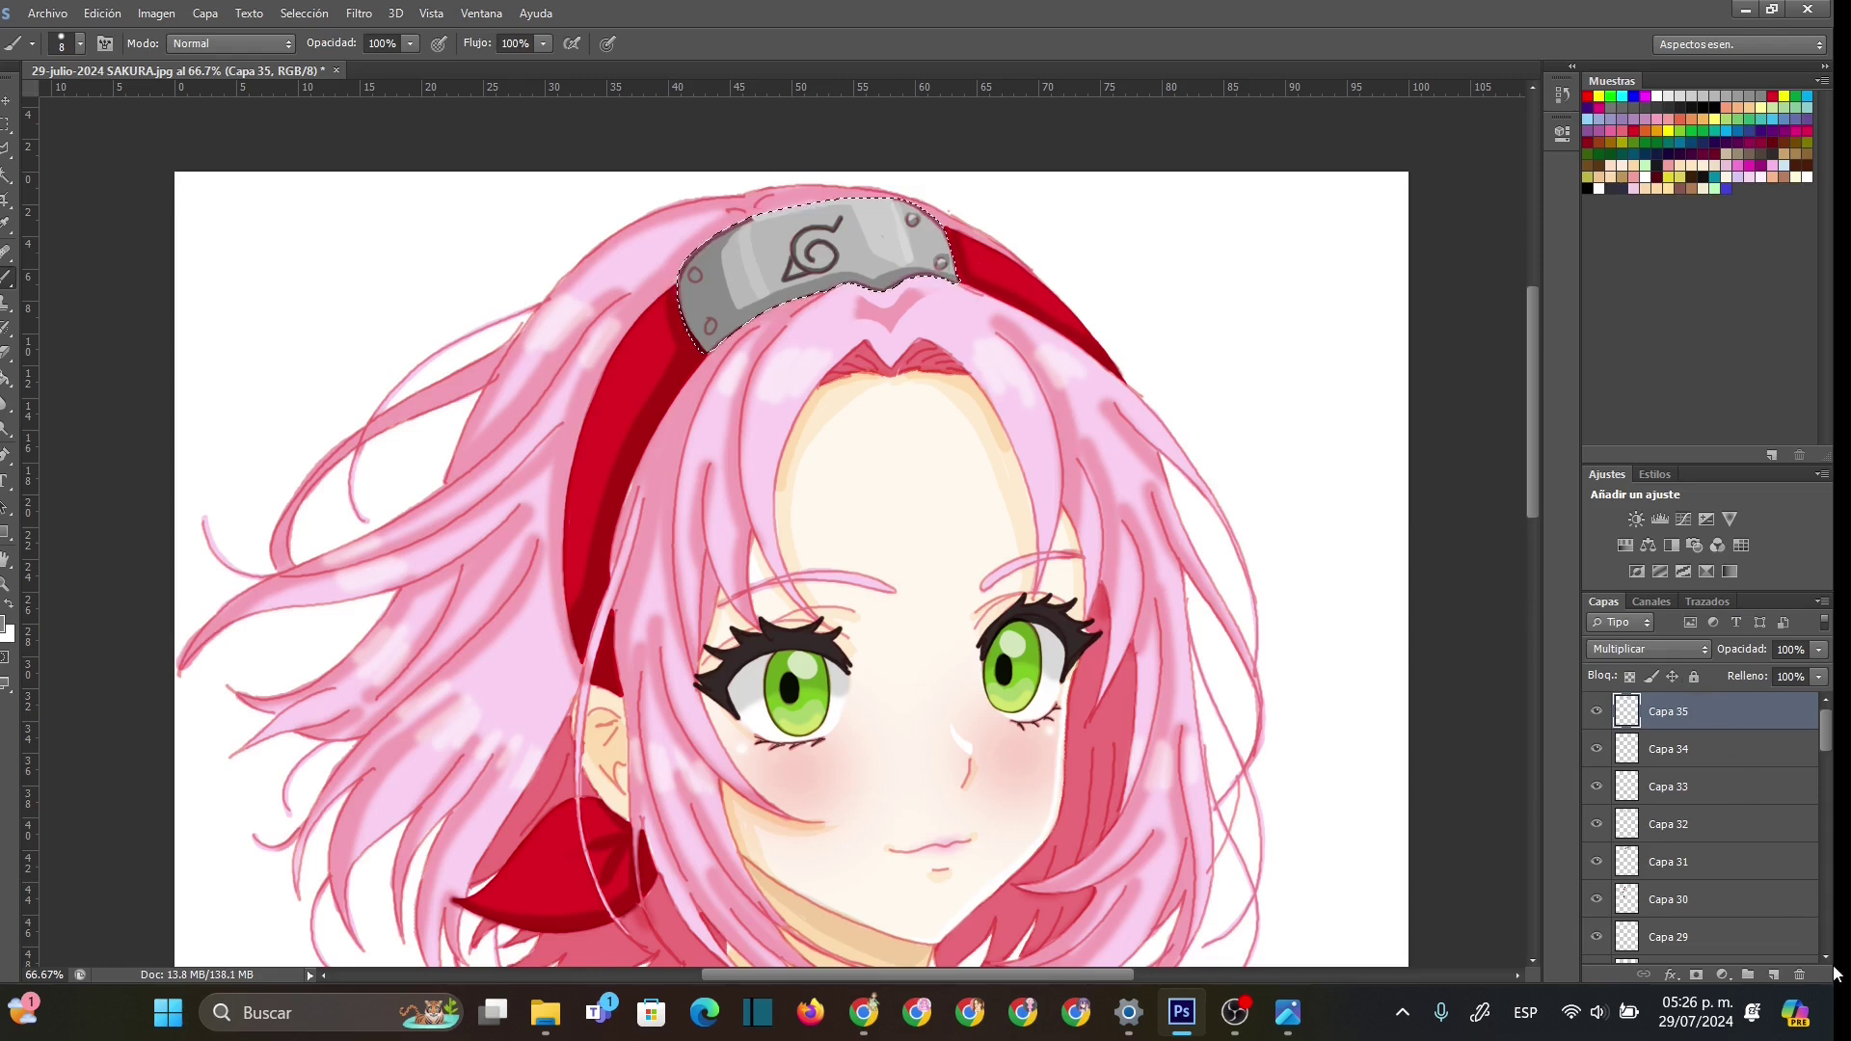
- Outline the plate's four rivets in dark gray on new layer Capa 36 with a 6 px brush and set it to Multiplicar
click(1773, 974)
right_click(731, 322)
drag(734, 335, 732, 337)
click(694, 274)
click(1691, 656)
click(1629, 106)
- Create layer Capa 37 and dab small light gray highlights on the plate's rivets
click(1773, 975)
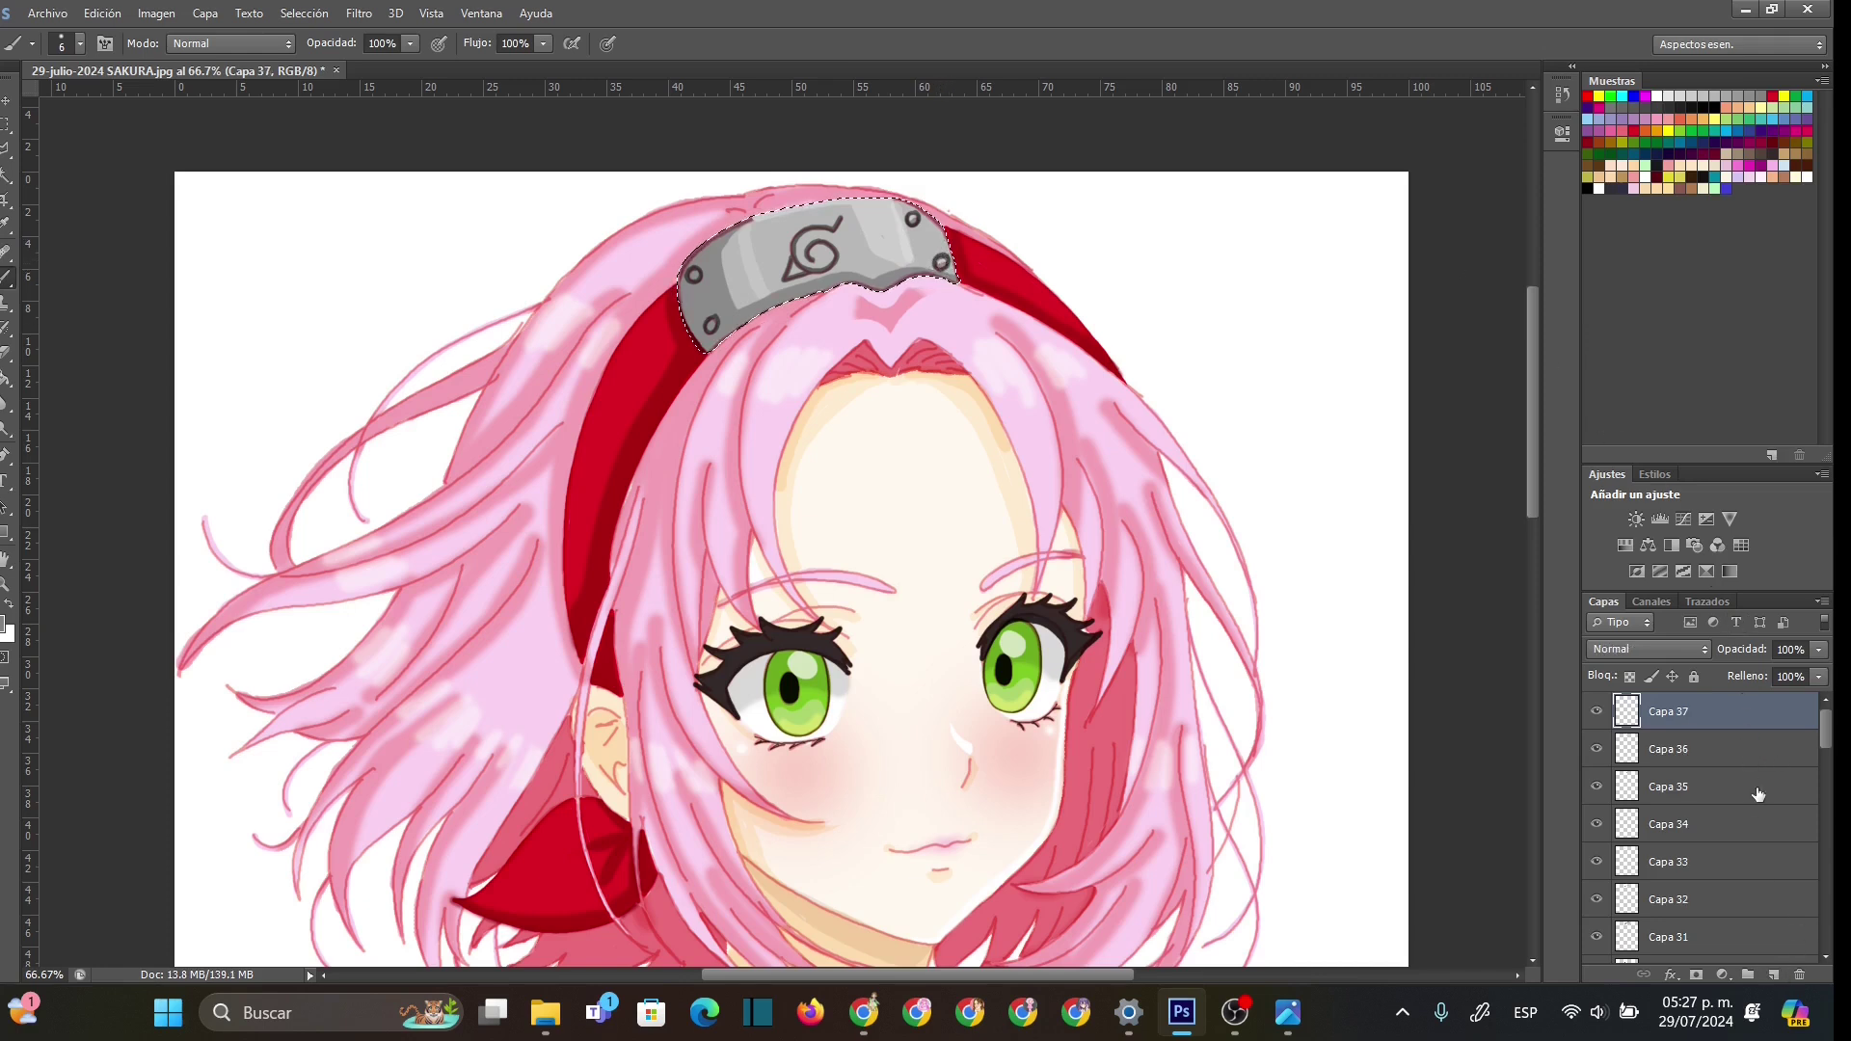
double_click(1668, 95)
click(824, 247)
- Create layer Capa 38, set it to Multiplicar and pick a mid-gray swatch
click(1774, 975)
click(1696, 650)
click(1647, 122)
double_click(1736, 95)
click(823, 245)
- Deepen the shading along the plate's left and lower edges on Capa 38 and clear the plate selection
right_click(733, 349)
click(779, 396)
click(767, 484)
key(Return)
mouse_move(707, 246)
mouse_down()
mouse_move(681, 294)
mouse_move(703, 347)
mouse_move(755, 317)
mouse_move(705, 340)
mouse_move(701, 287)
mouse_up()
mouse_move(731, 347)
mouse_down()
mouse_move(776, 309)
mouse_move(940, 281)
mouse_move(868, 289)
mouse_move(955, 263)
mouse_up()
click(16, 578)
right_click(949, 430)
click(993, 533)
right_click(960, 486)
click(1012, 609)
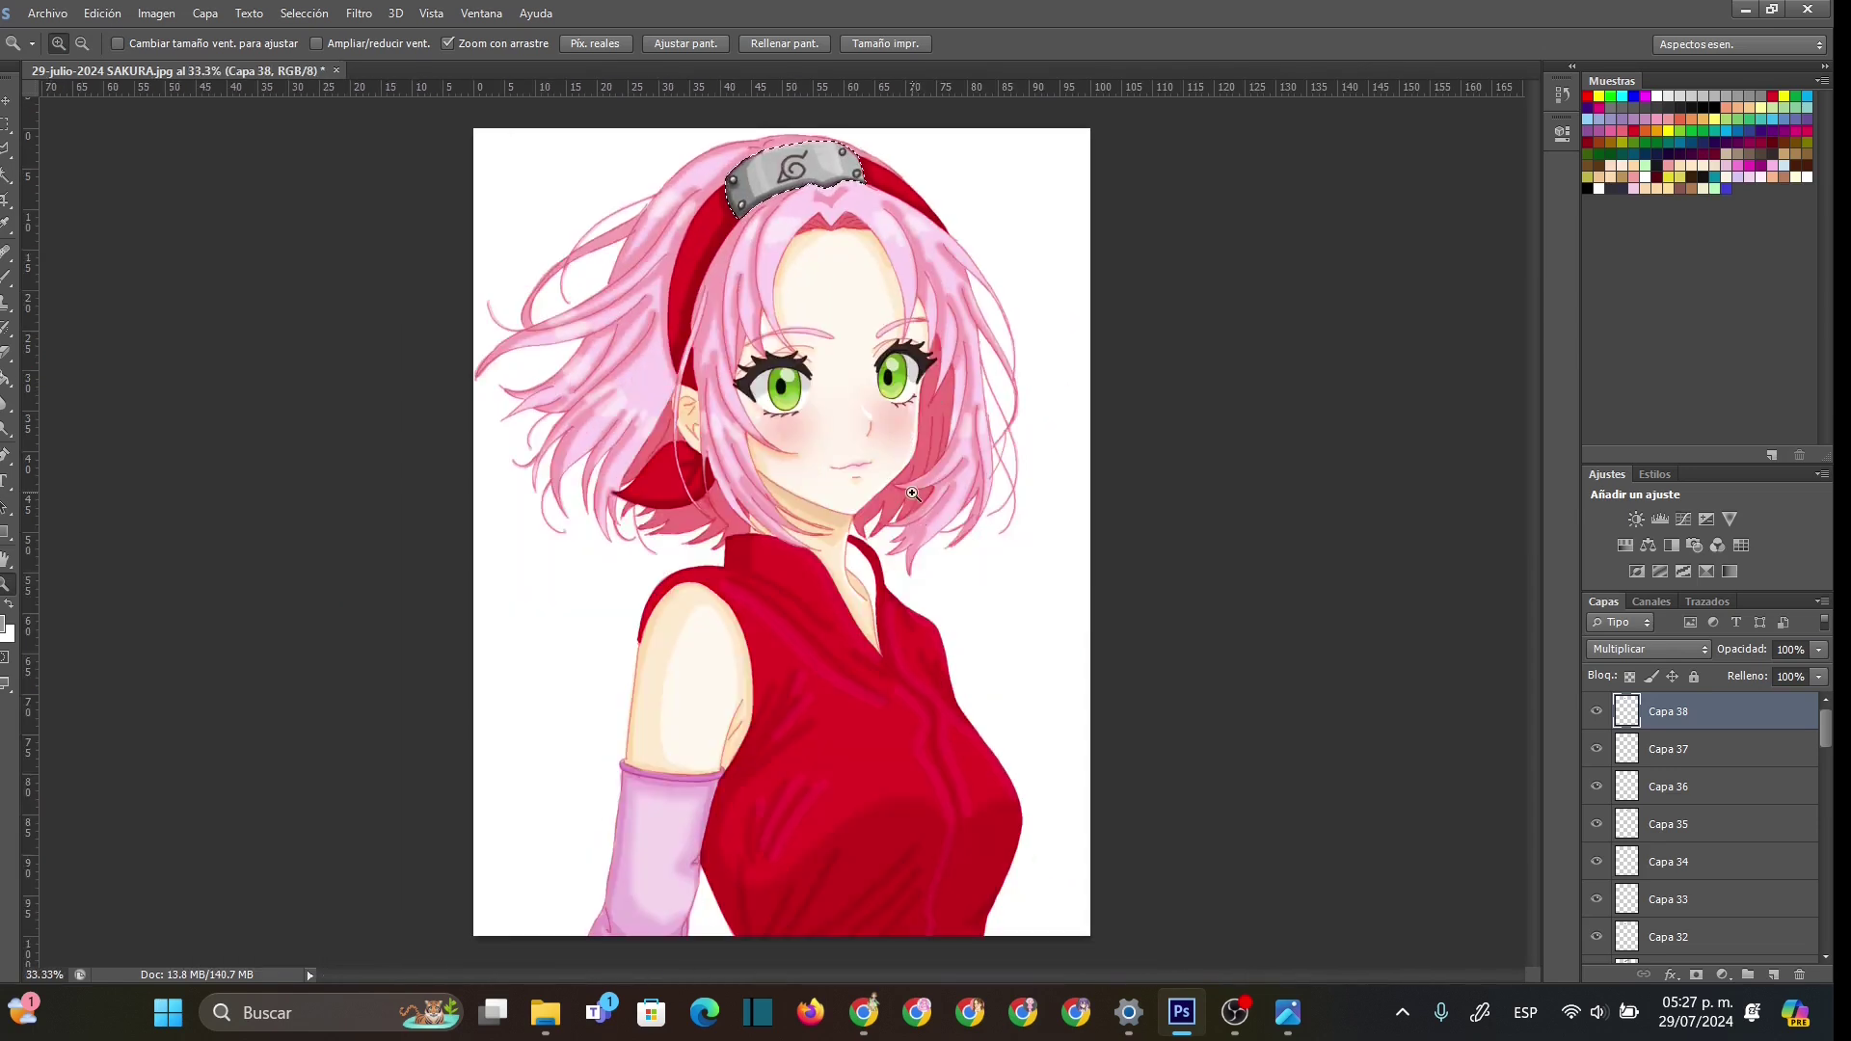
key(ctrl+d)
- Create layer Capa 39, set it to Multiplicar and pick a soft pink swatch for the eyebrows
click(1773, 974)
click(1697, 652)
click(1612, 107)
click(1735, 207)
click(823, 272)
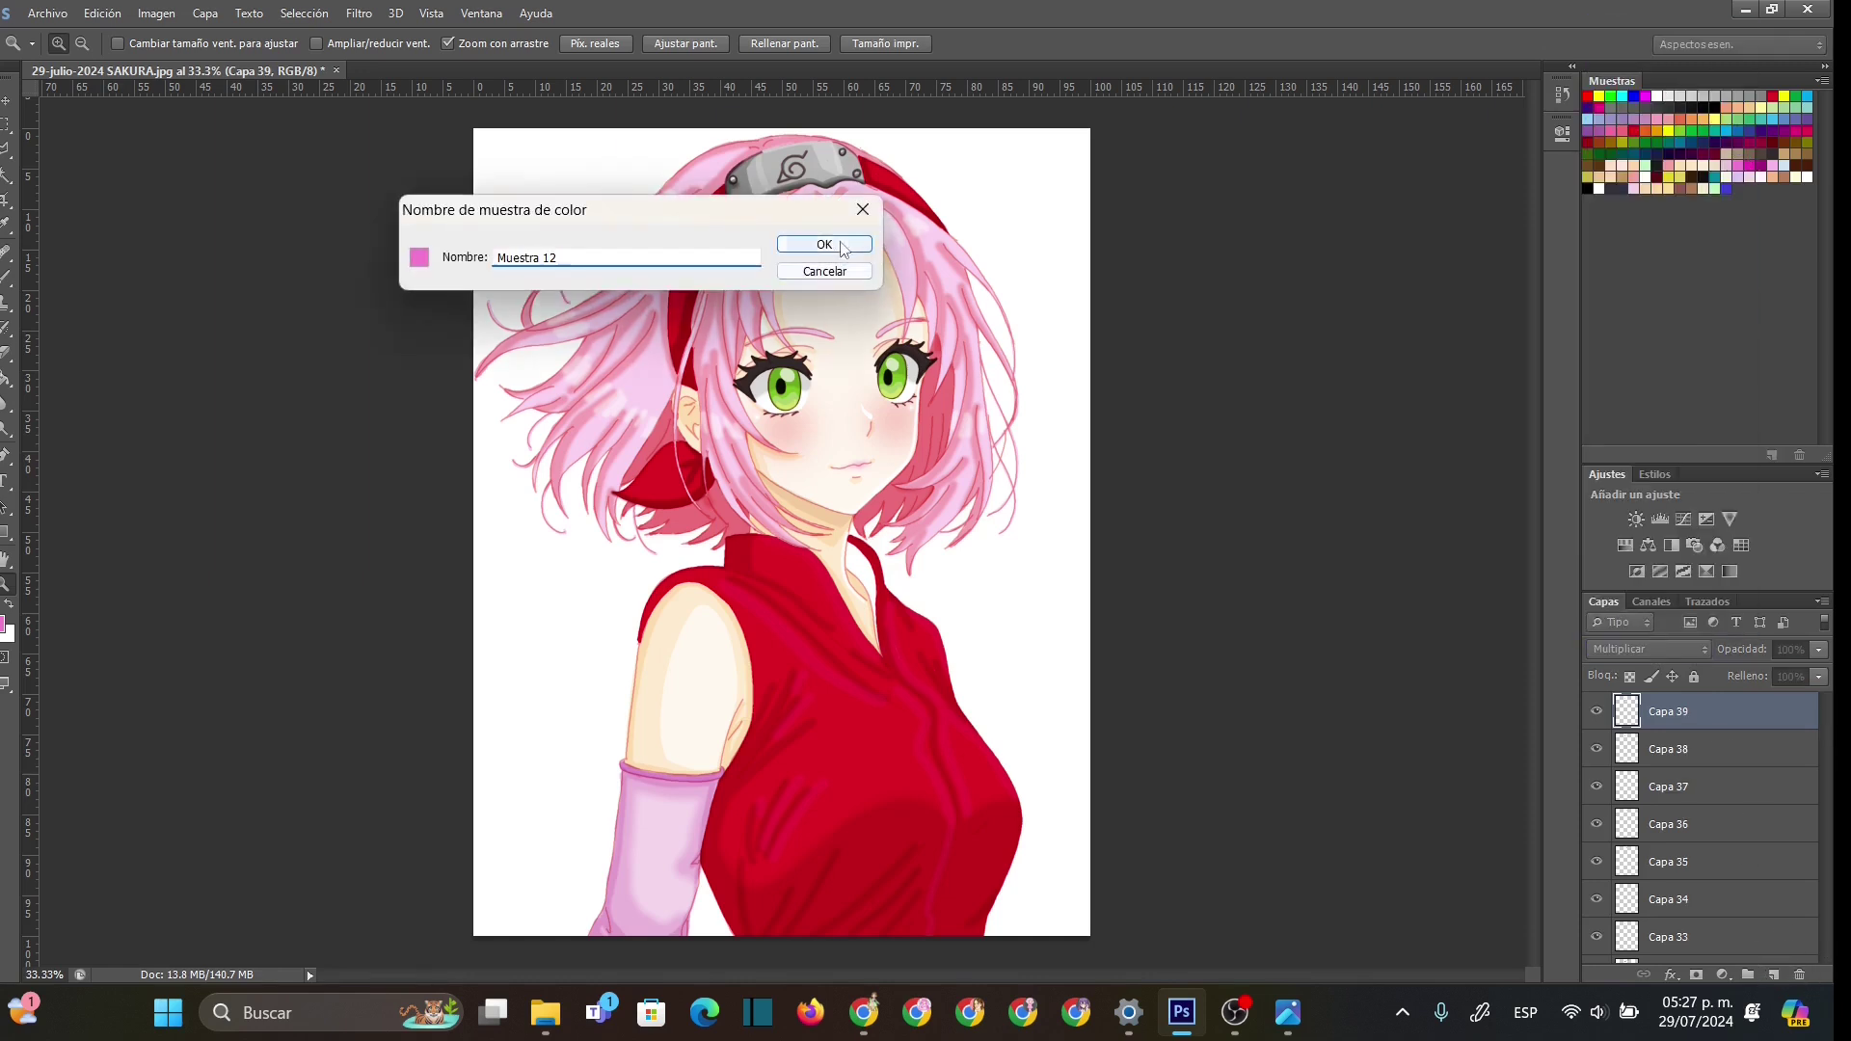
double_click(1667, 165)
click(824, 244)
- Paint both eyebrows pink on Capa 39 with a small soft brush
click(852, 286)
click(852, 286)
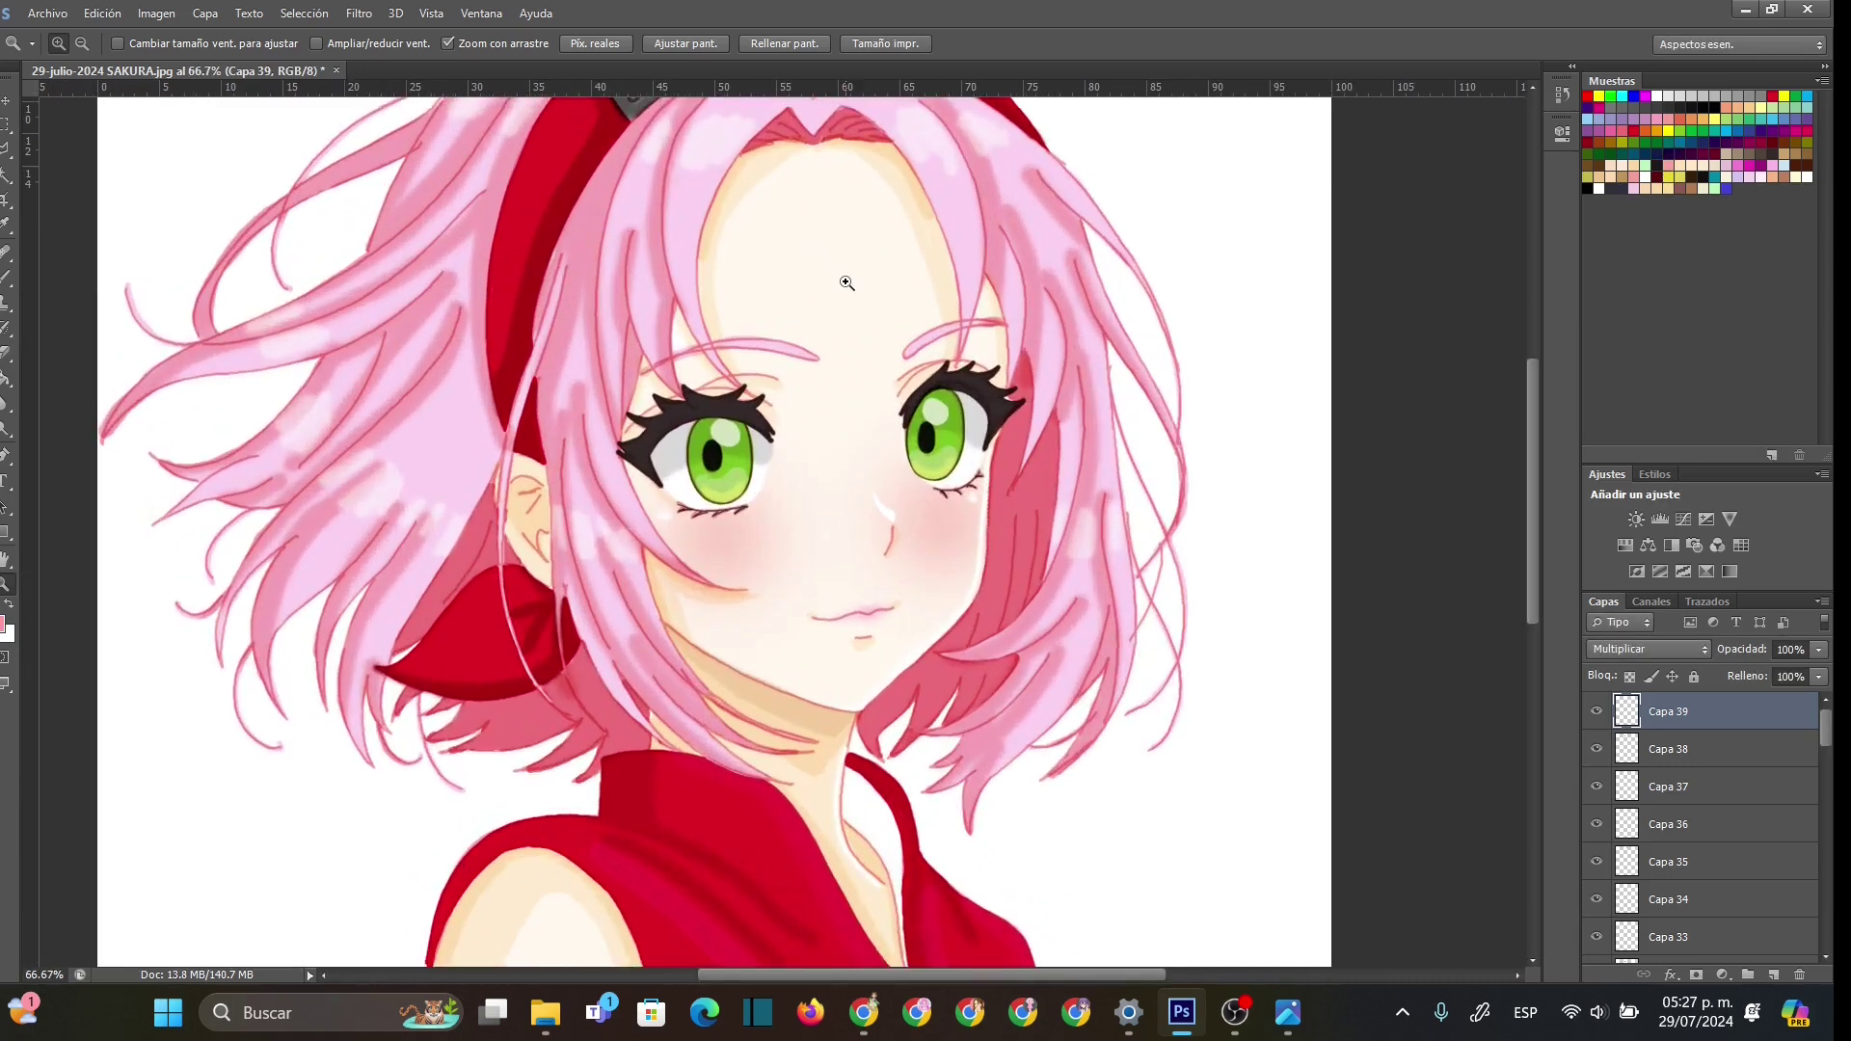
click(852, 287)
key(b)
right_click(742, 441)
click(766, 483)
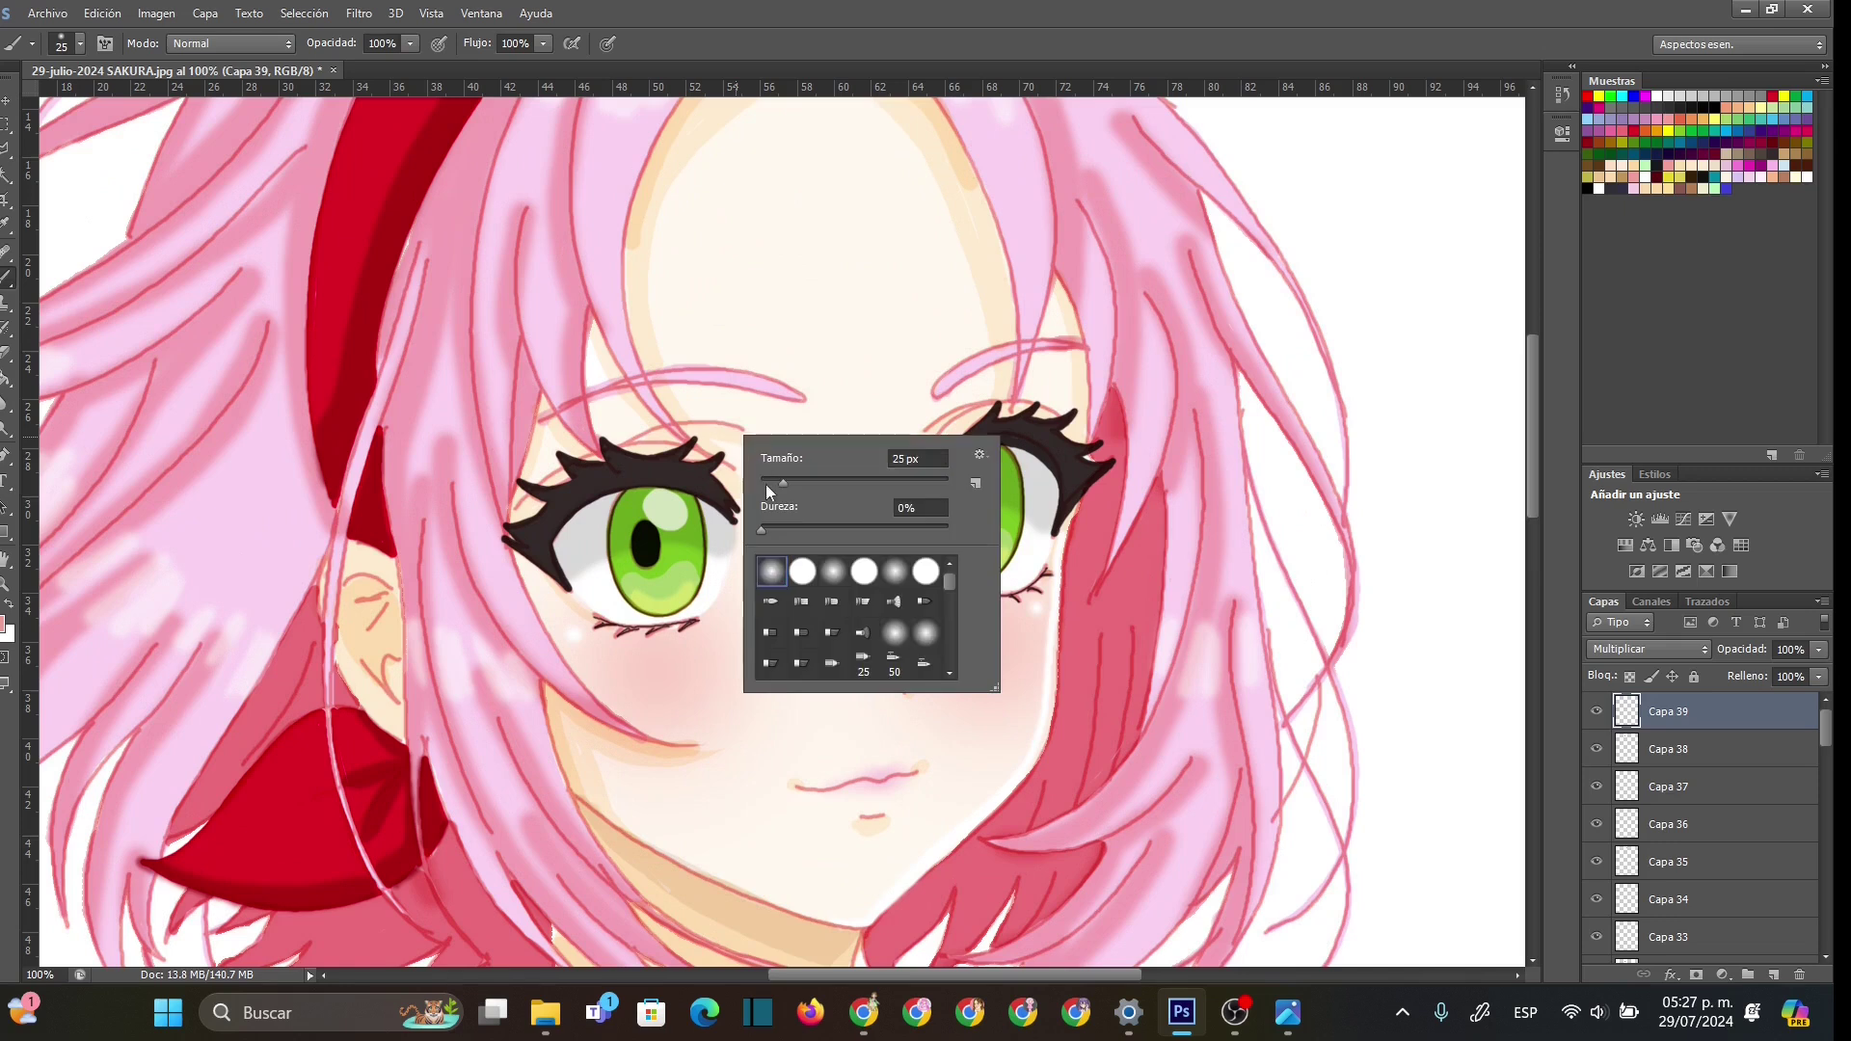
mouse_move(593, 395)
mouse_down()
mouse_move(683, 377)
mouse_move(794, 392)
mouse_up()
mouse_move(933, 393)
mouse_down()
mouse_move(1012, 347)
mouse_move(1073, 339)
mouse_up()
- Reduce Capa 39's opacity to 50% to soften the eyebrow colour
click(7, 583)
right_click(905, 420)
click(1061, 541)
right_click(955, 479)
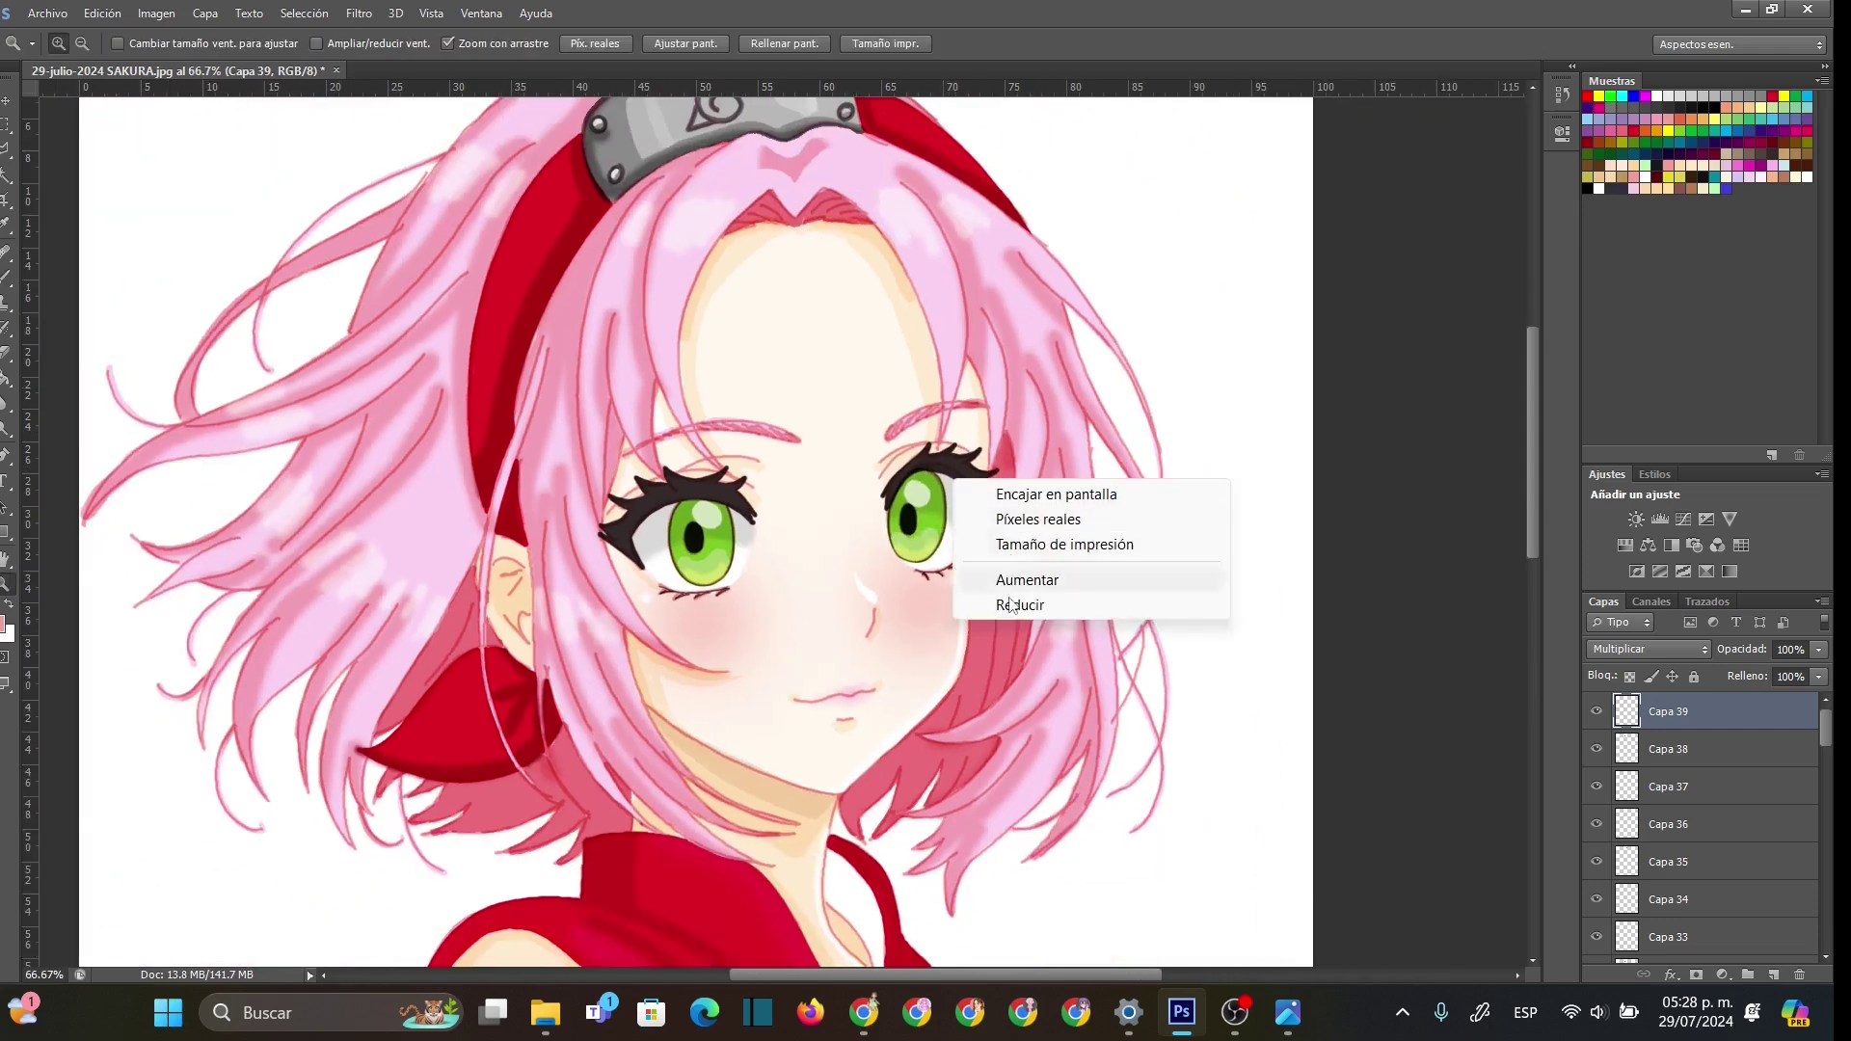
click(1051, 605)
right_click(943, 465)
click(1042, 591)
click(1818, 649)
drag(1772, 667, 1767, 667)
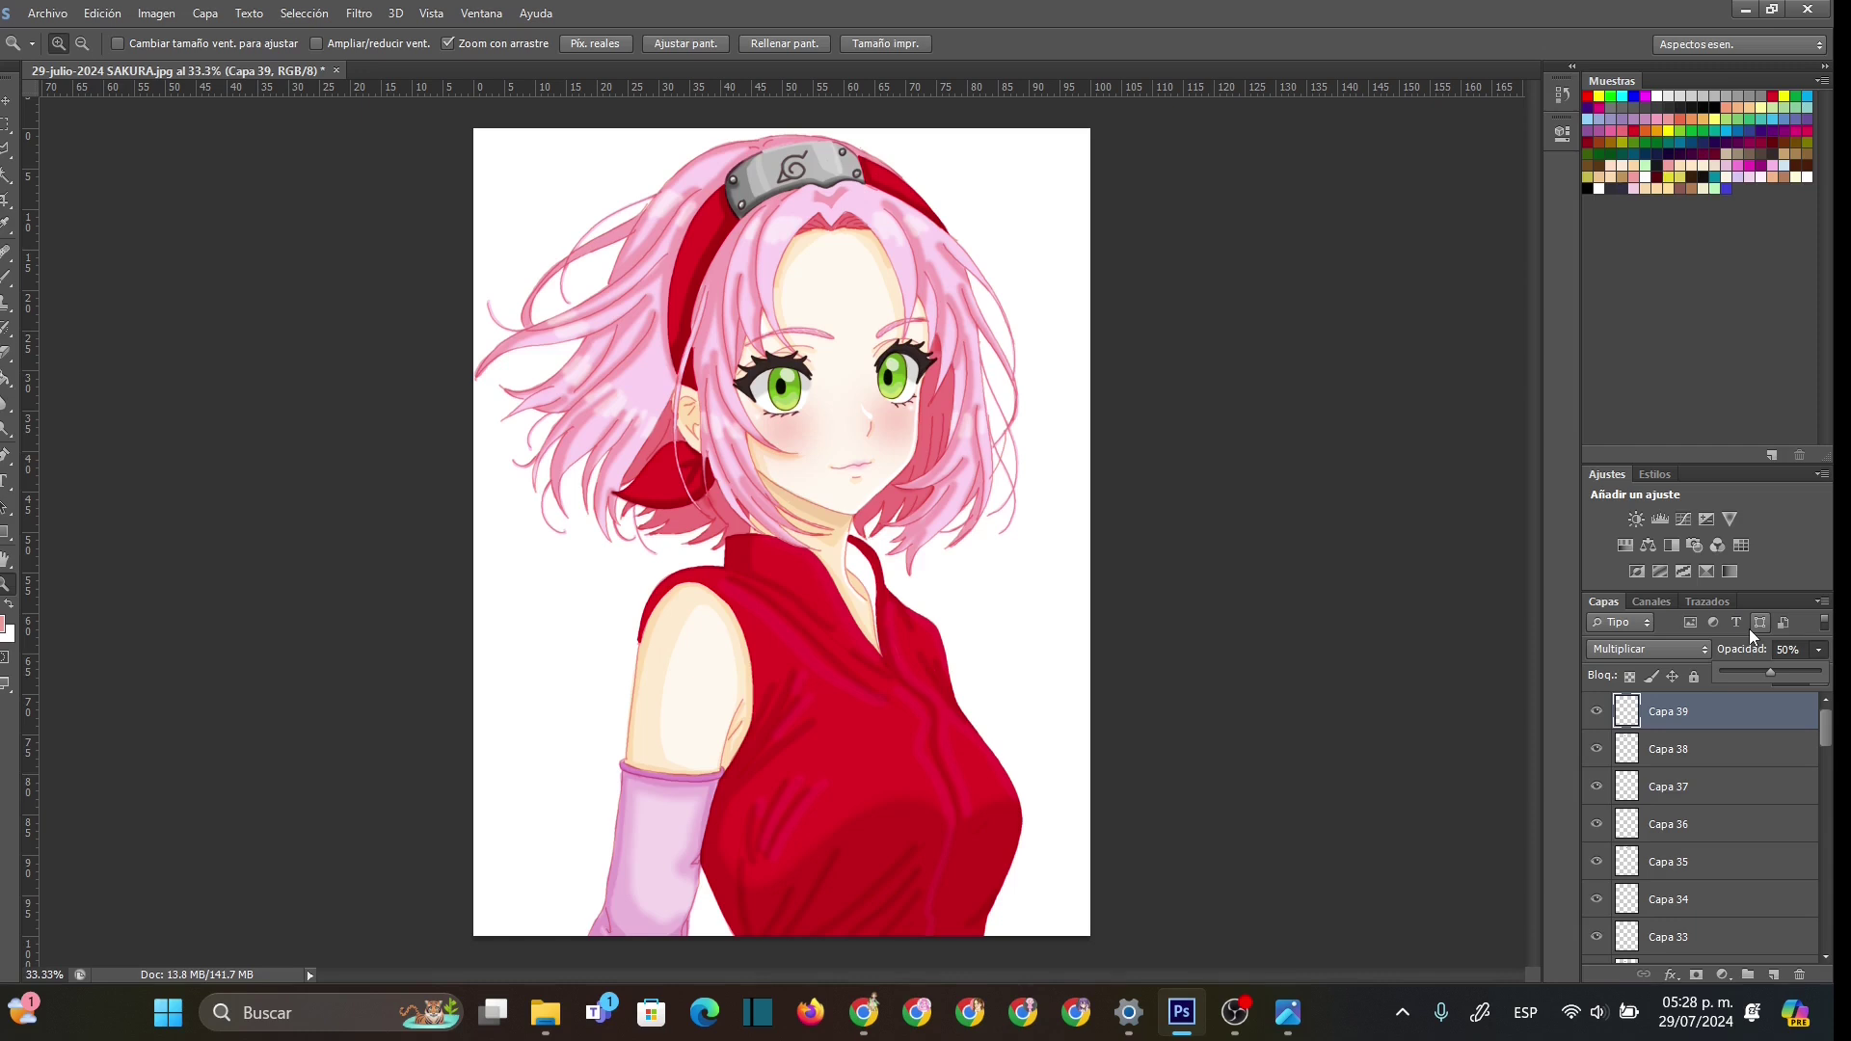
- On a new layer, paint a thin light pink zipper line down the blouse front with an 8 px brush and add a small pull at the neckline
click(1774, 975)
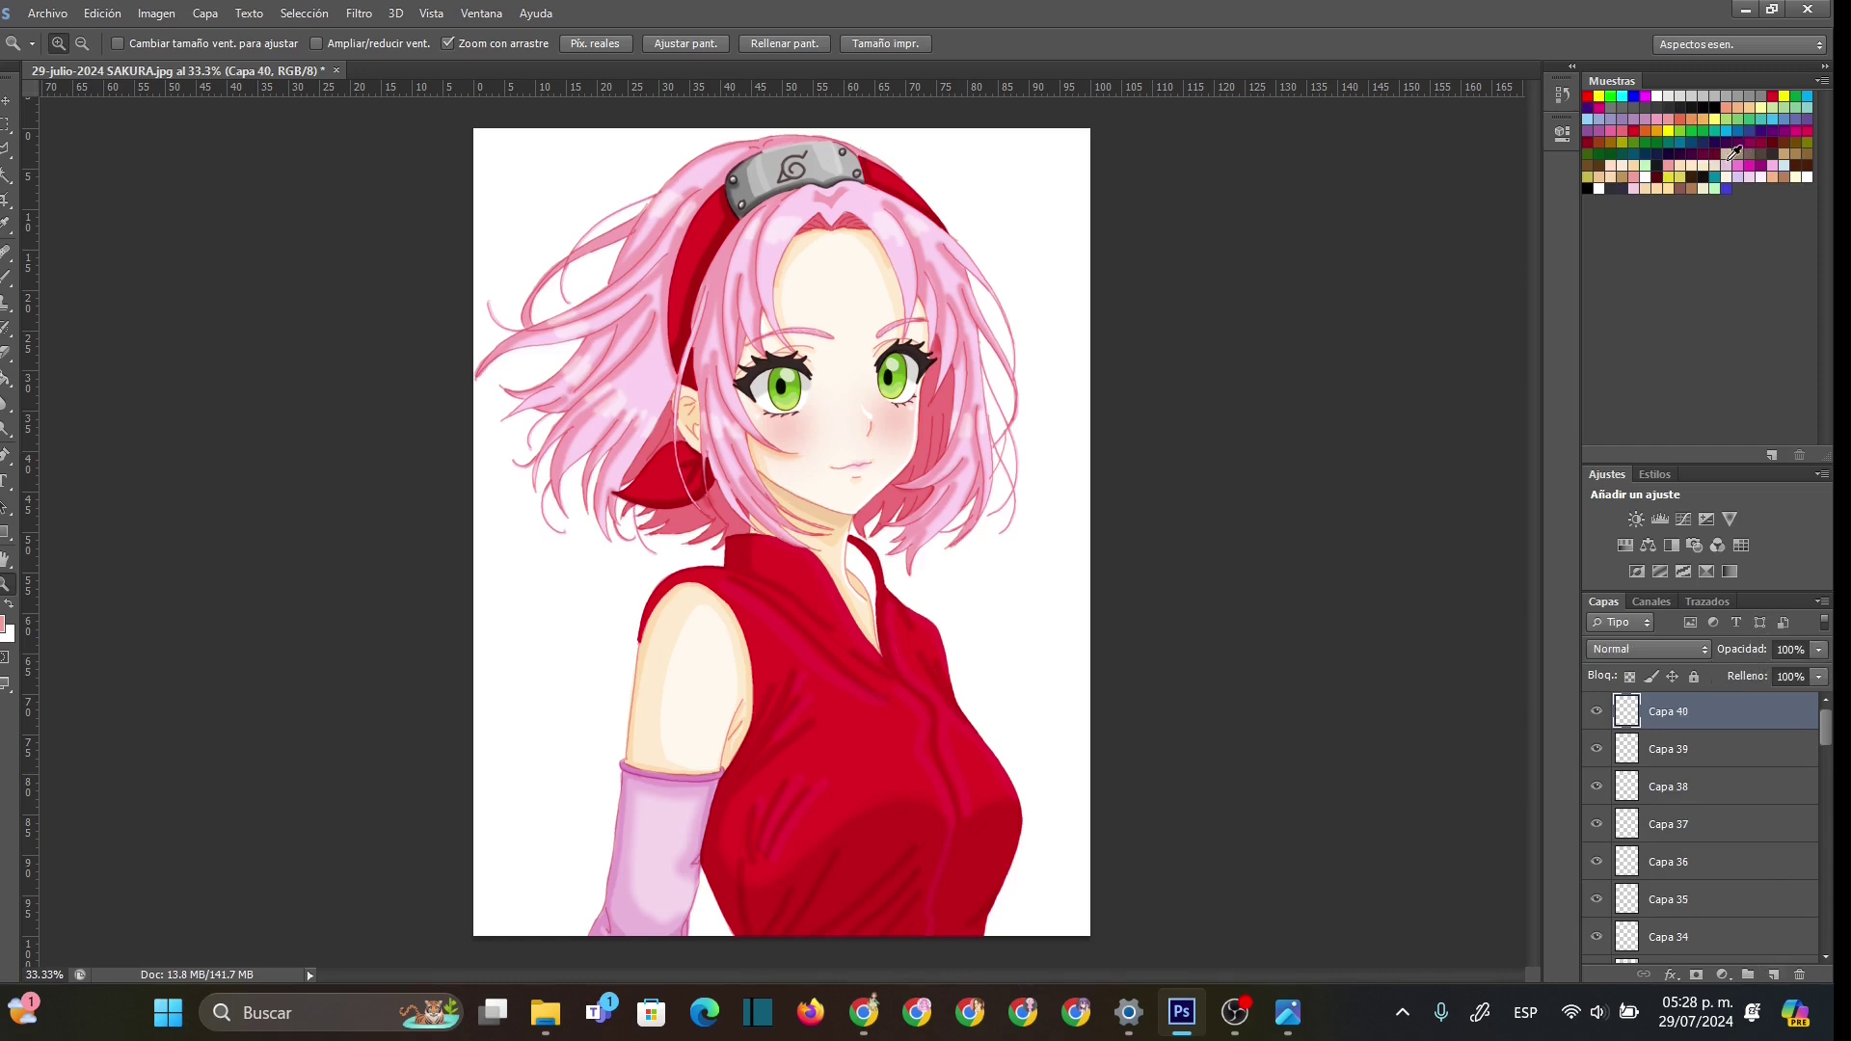
double_click(1673, 162)
click(840, 251)
click(954, 732)
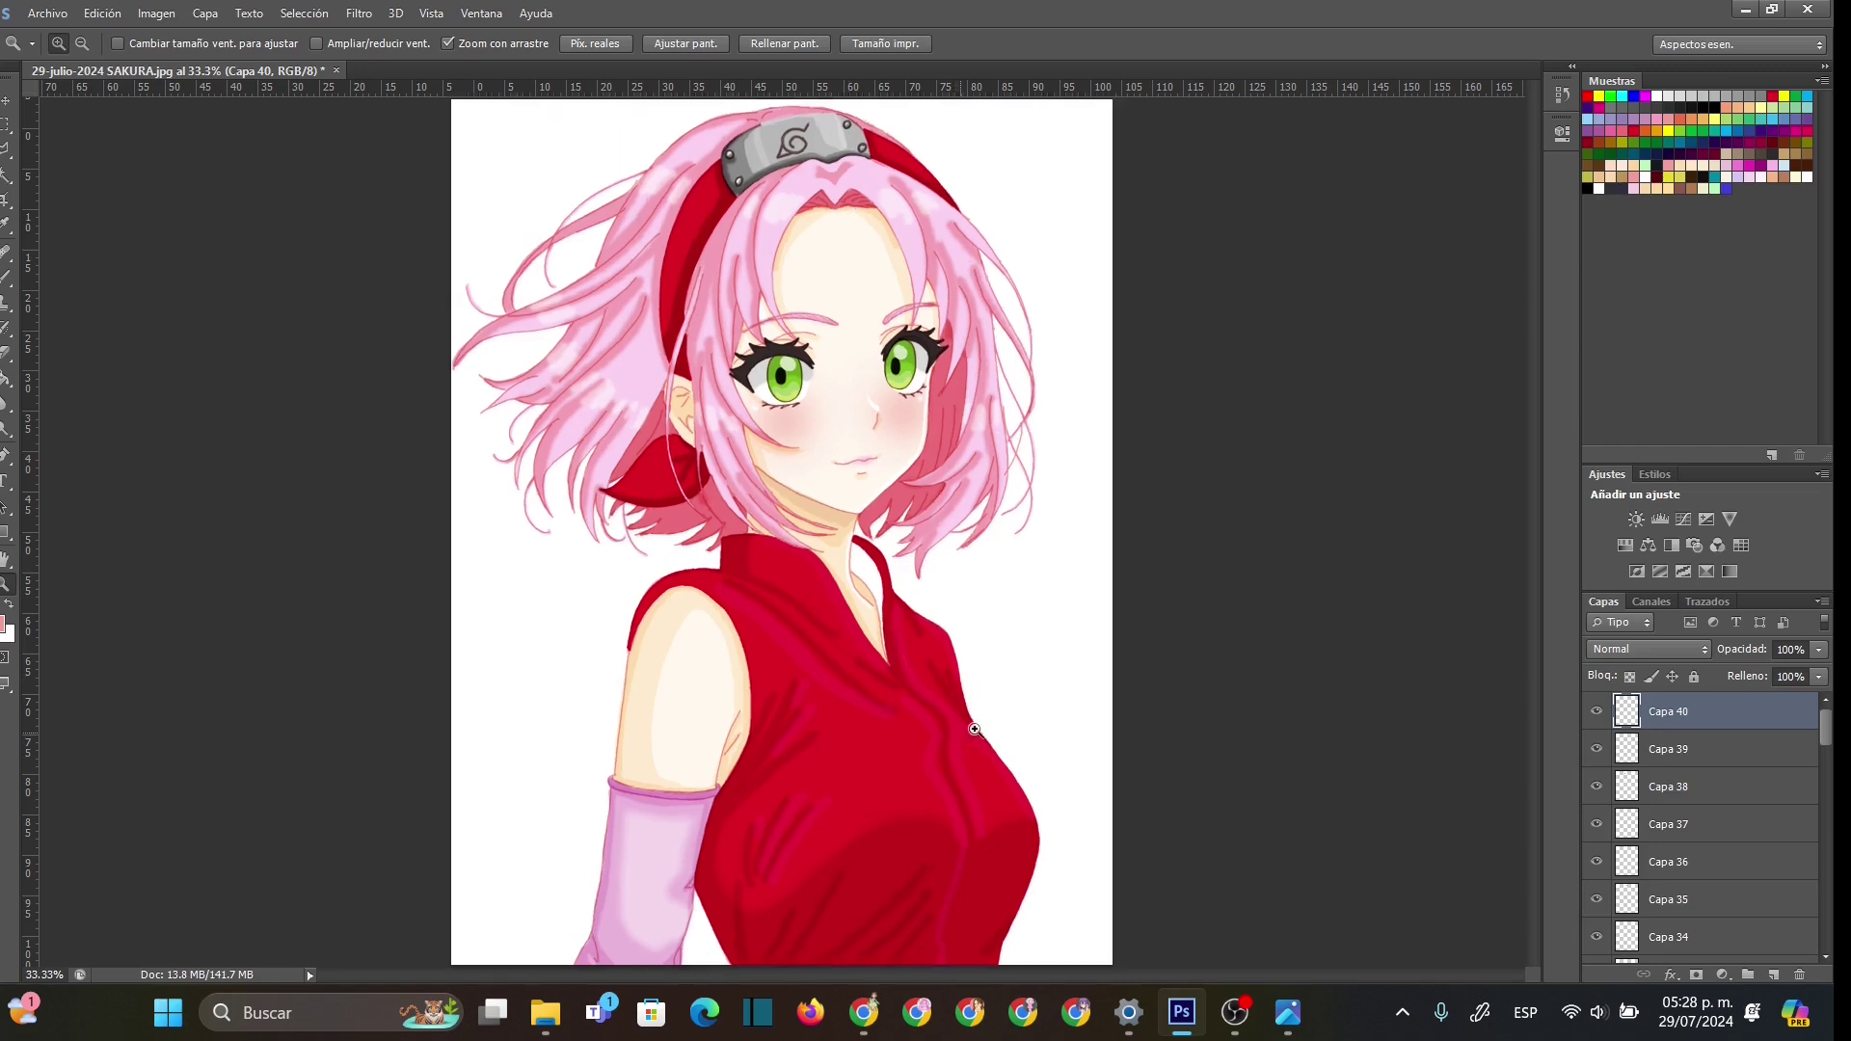
drag(1530, 503, 1533, 603)
click(962, 659)
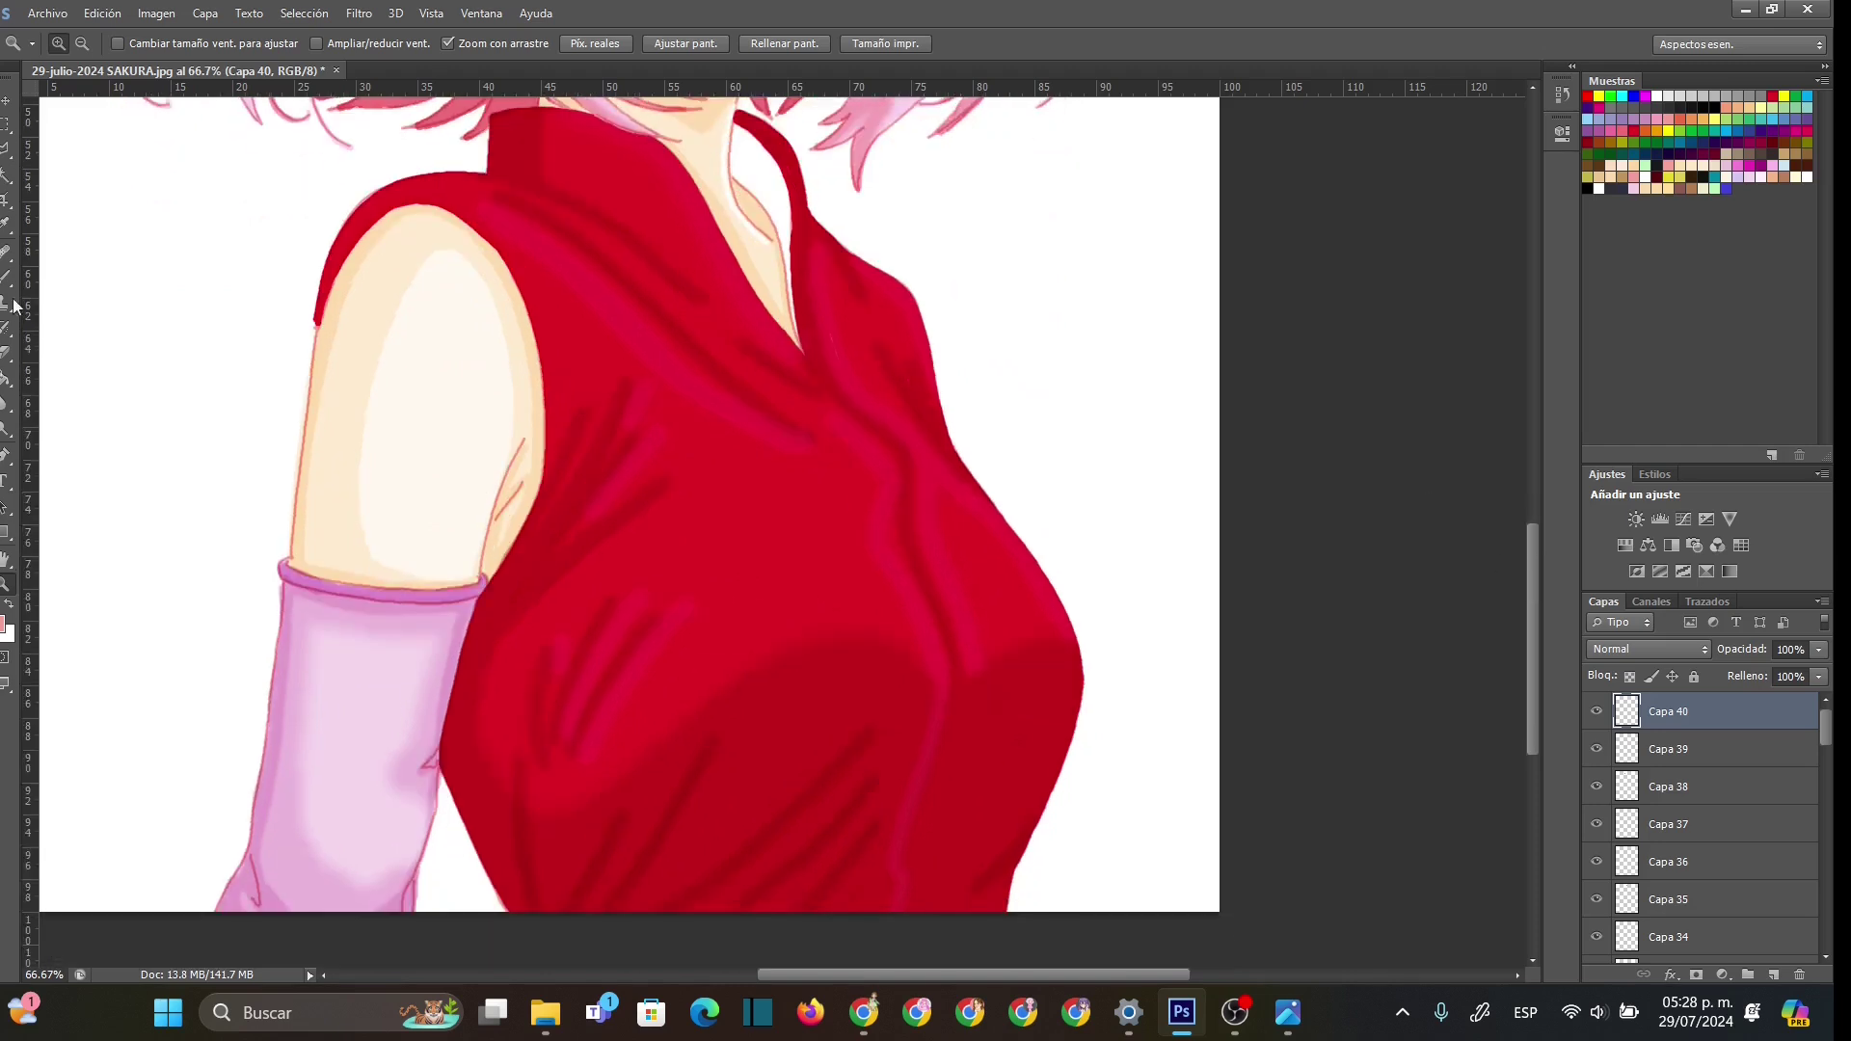
key(b)
right_click(870, 419)
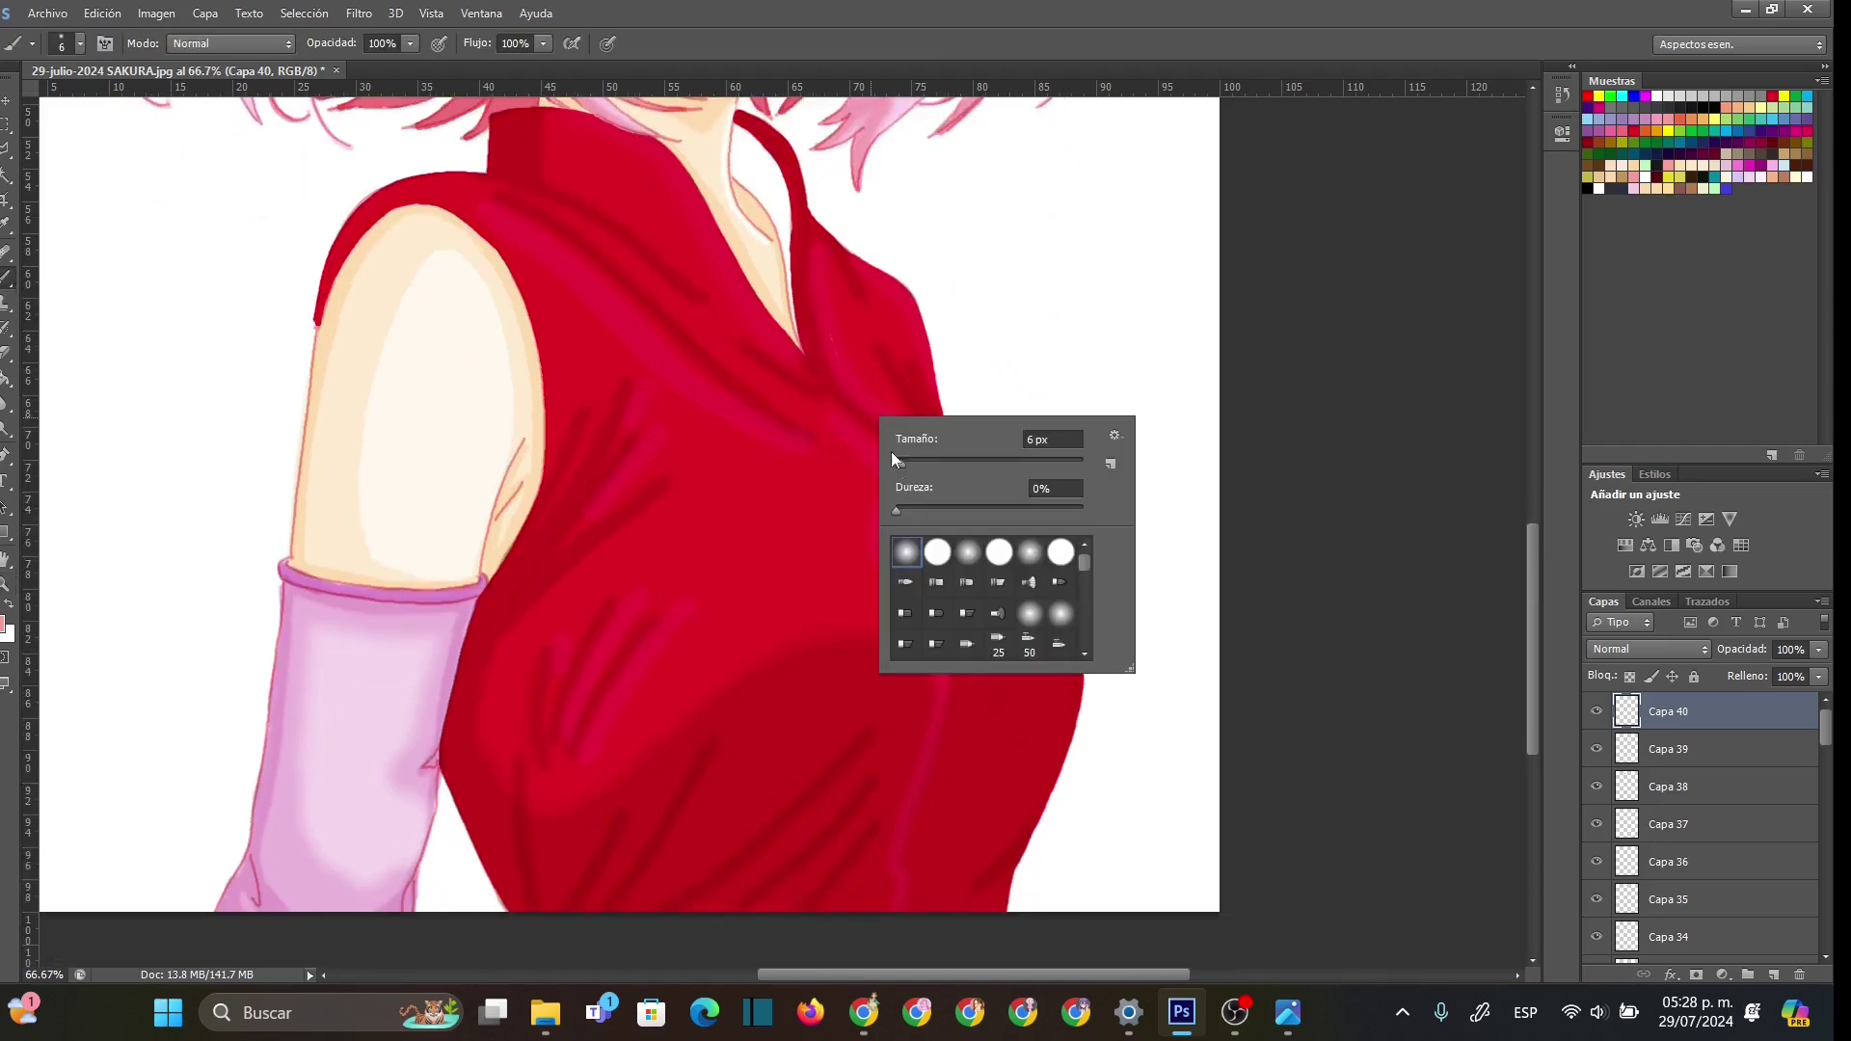
drag(903, 467, 905, 468)
click(808, 357)
mouse_move(806, 355)
mouse_down()
mouse_move(900, 468)
mouse_move(946, 655)
mouse_move(896, 916)
mouse_up()
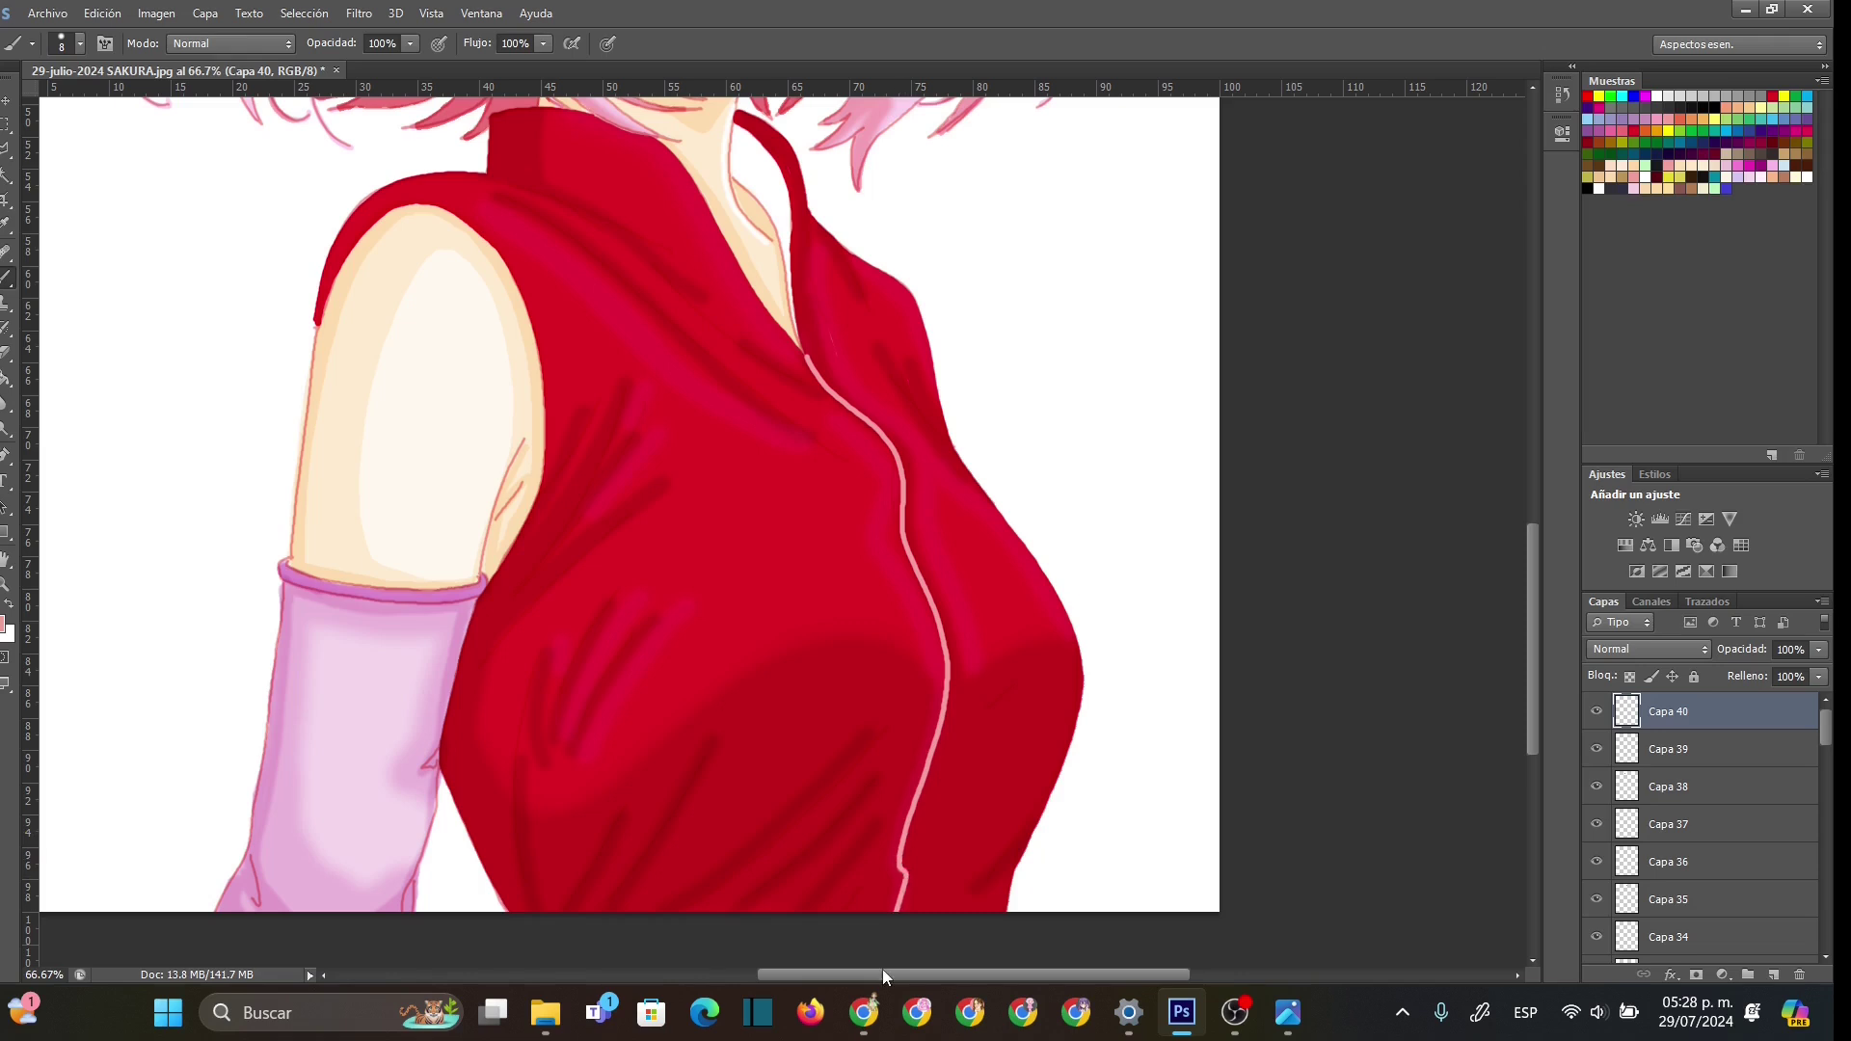
drag(808, 359, 811, 371)
- Add another layer set to Multiplicar and shade the zipper pull at the neckline with a 3 px brush
click(1772, 973)
click(1689, 651)
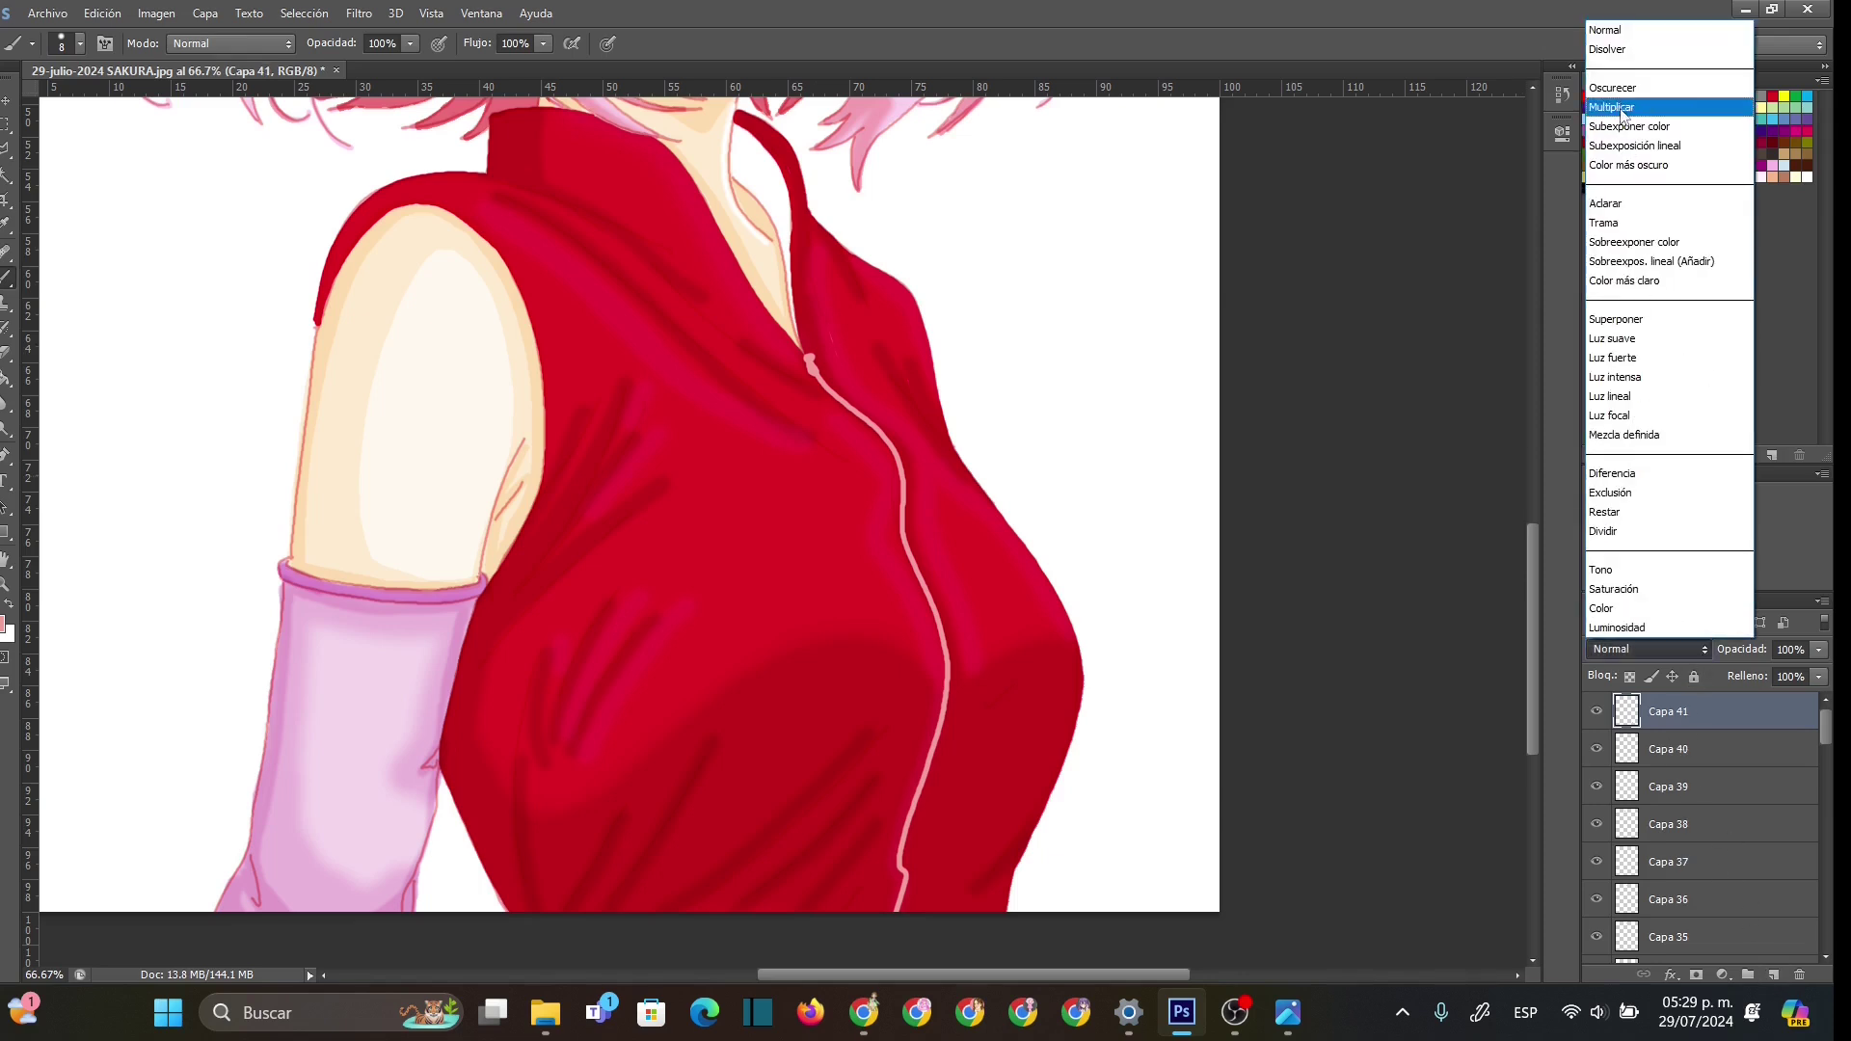
click(1611, 257)
right_click(881, 374)
drag(904, 422, 897, 418)
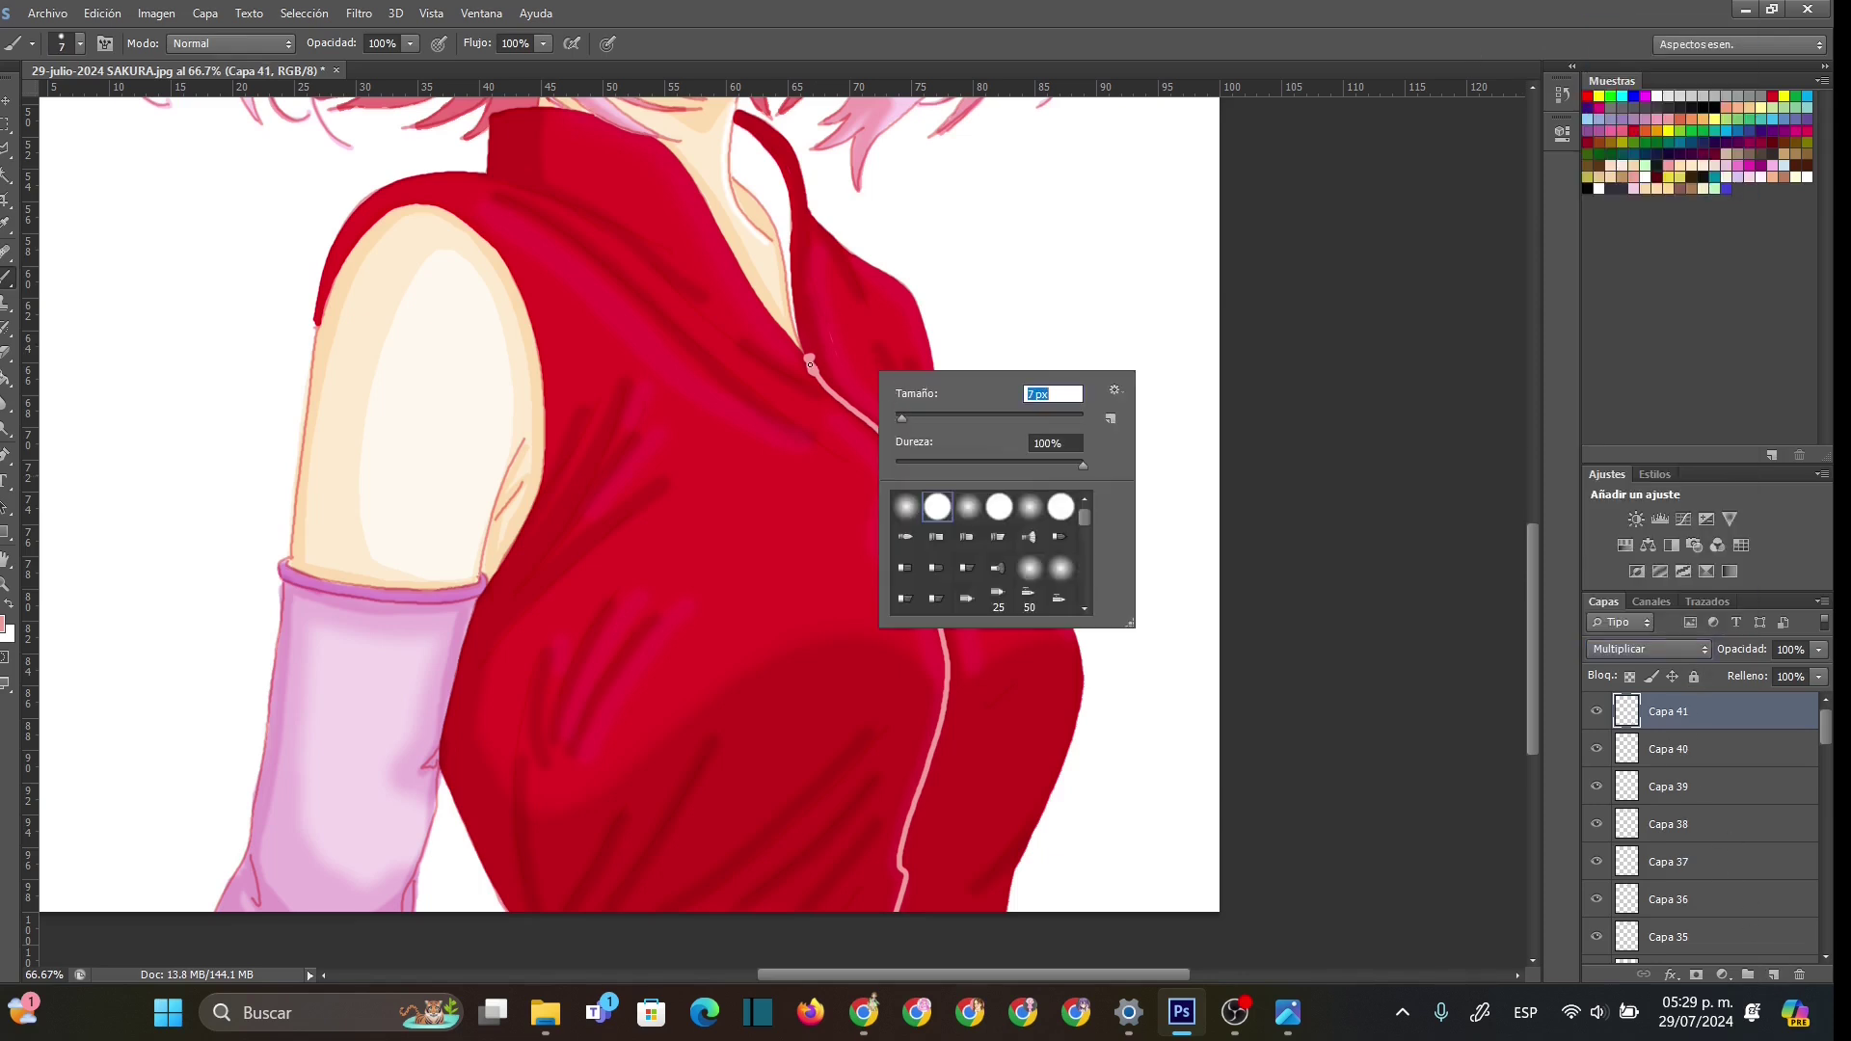
click(806, 354)
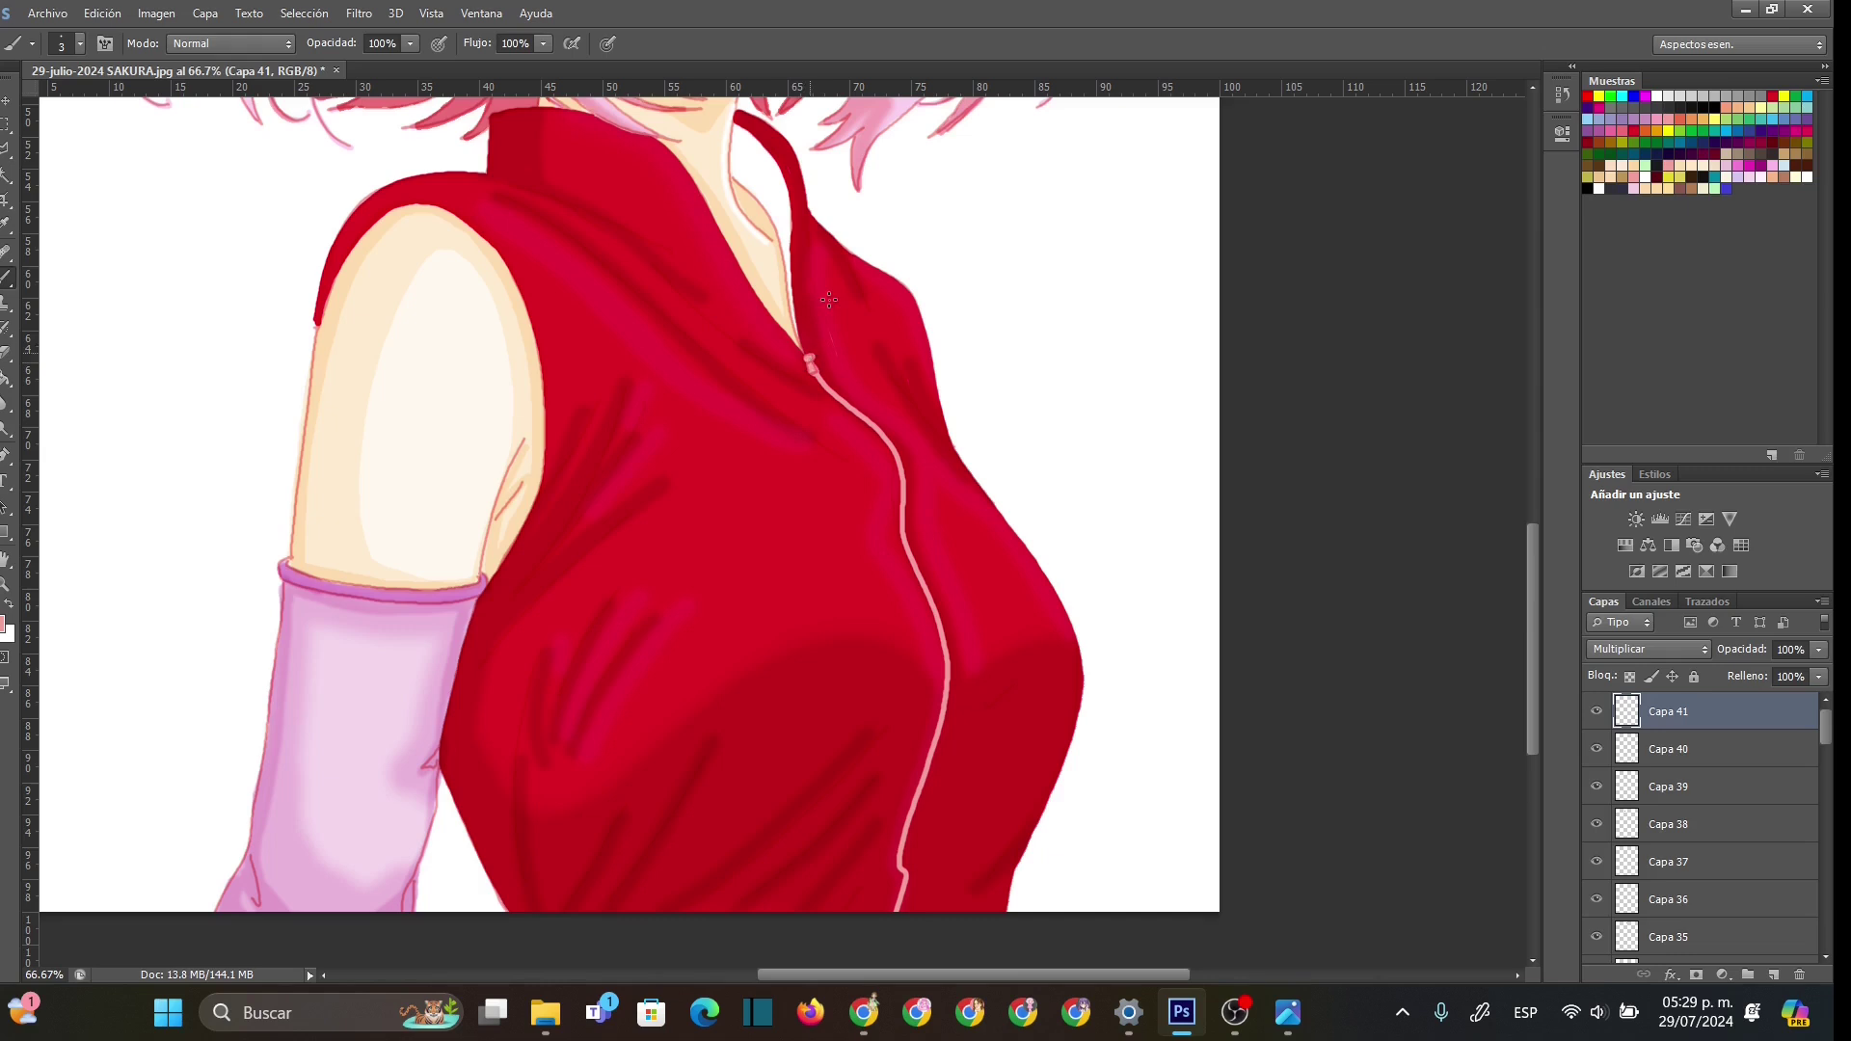
key(z)
right_click(917, 466)
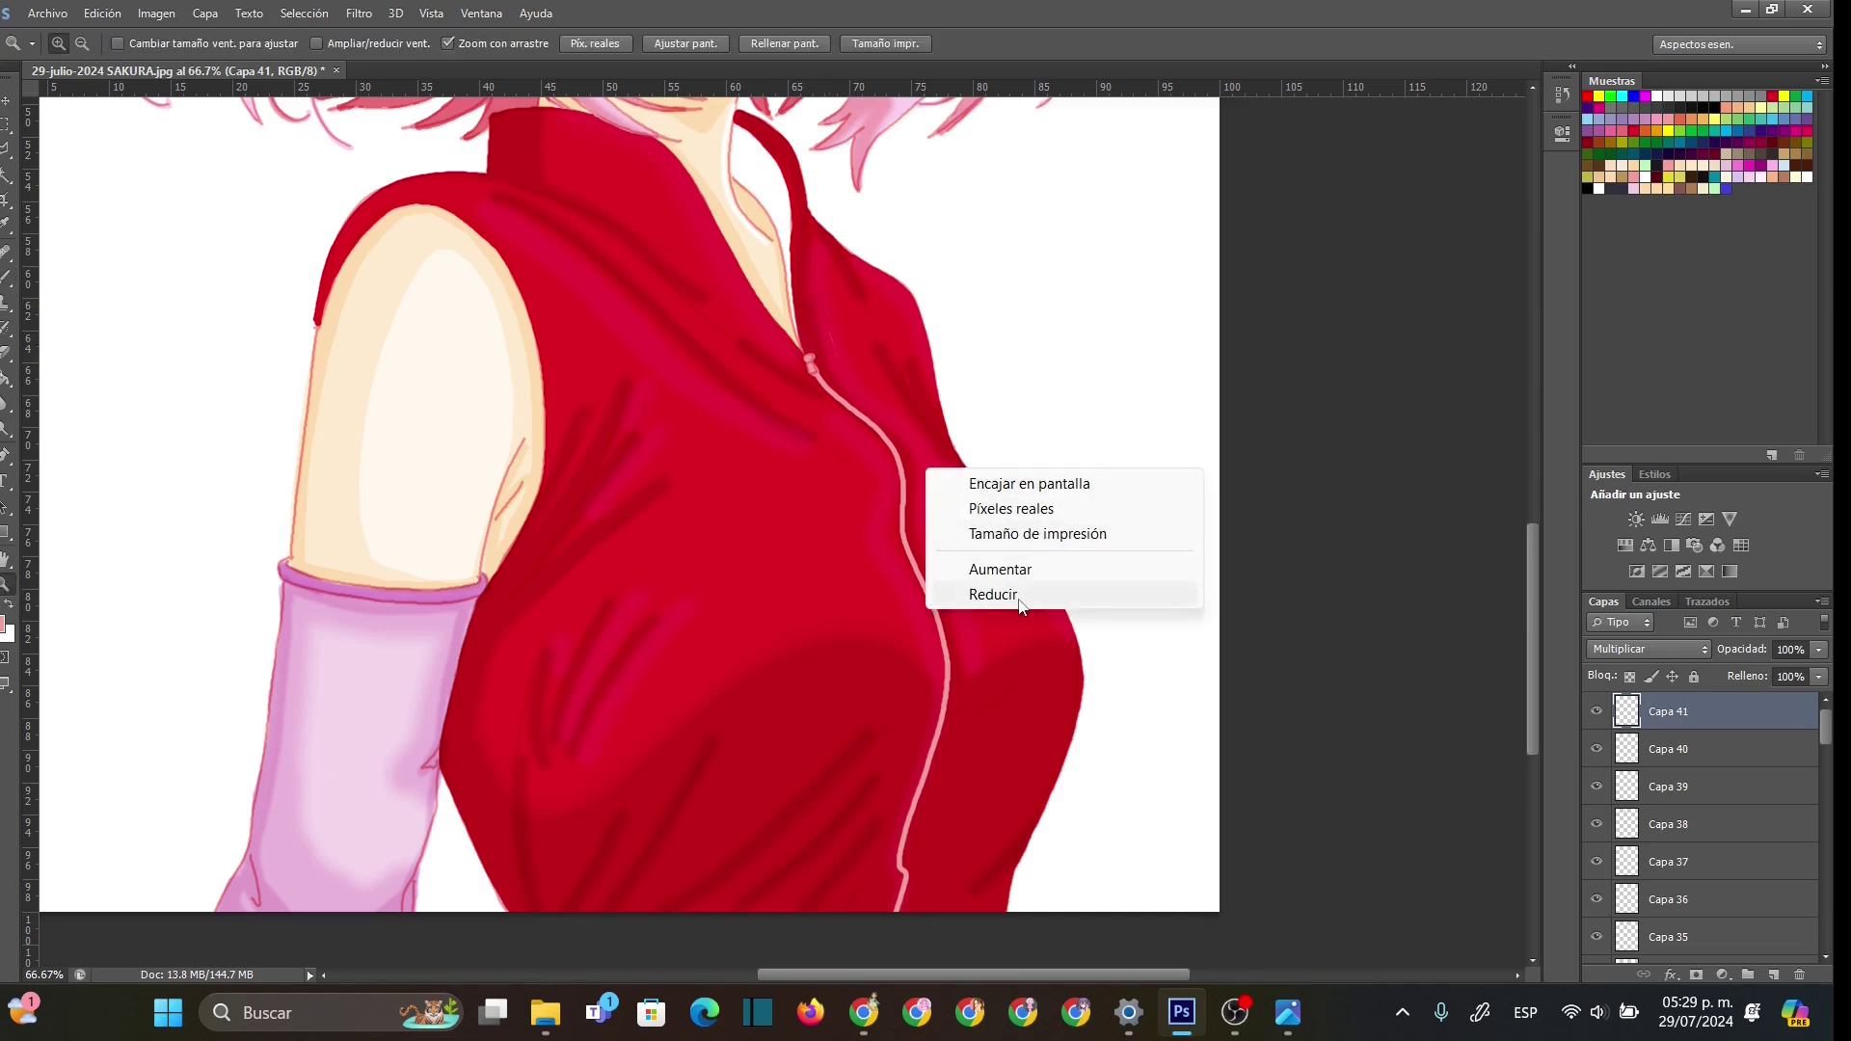
click(1022, 602)
right_click(969, 452)
click(1026, 583)
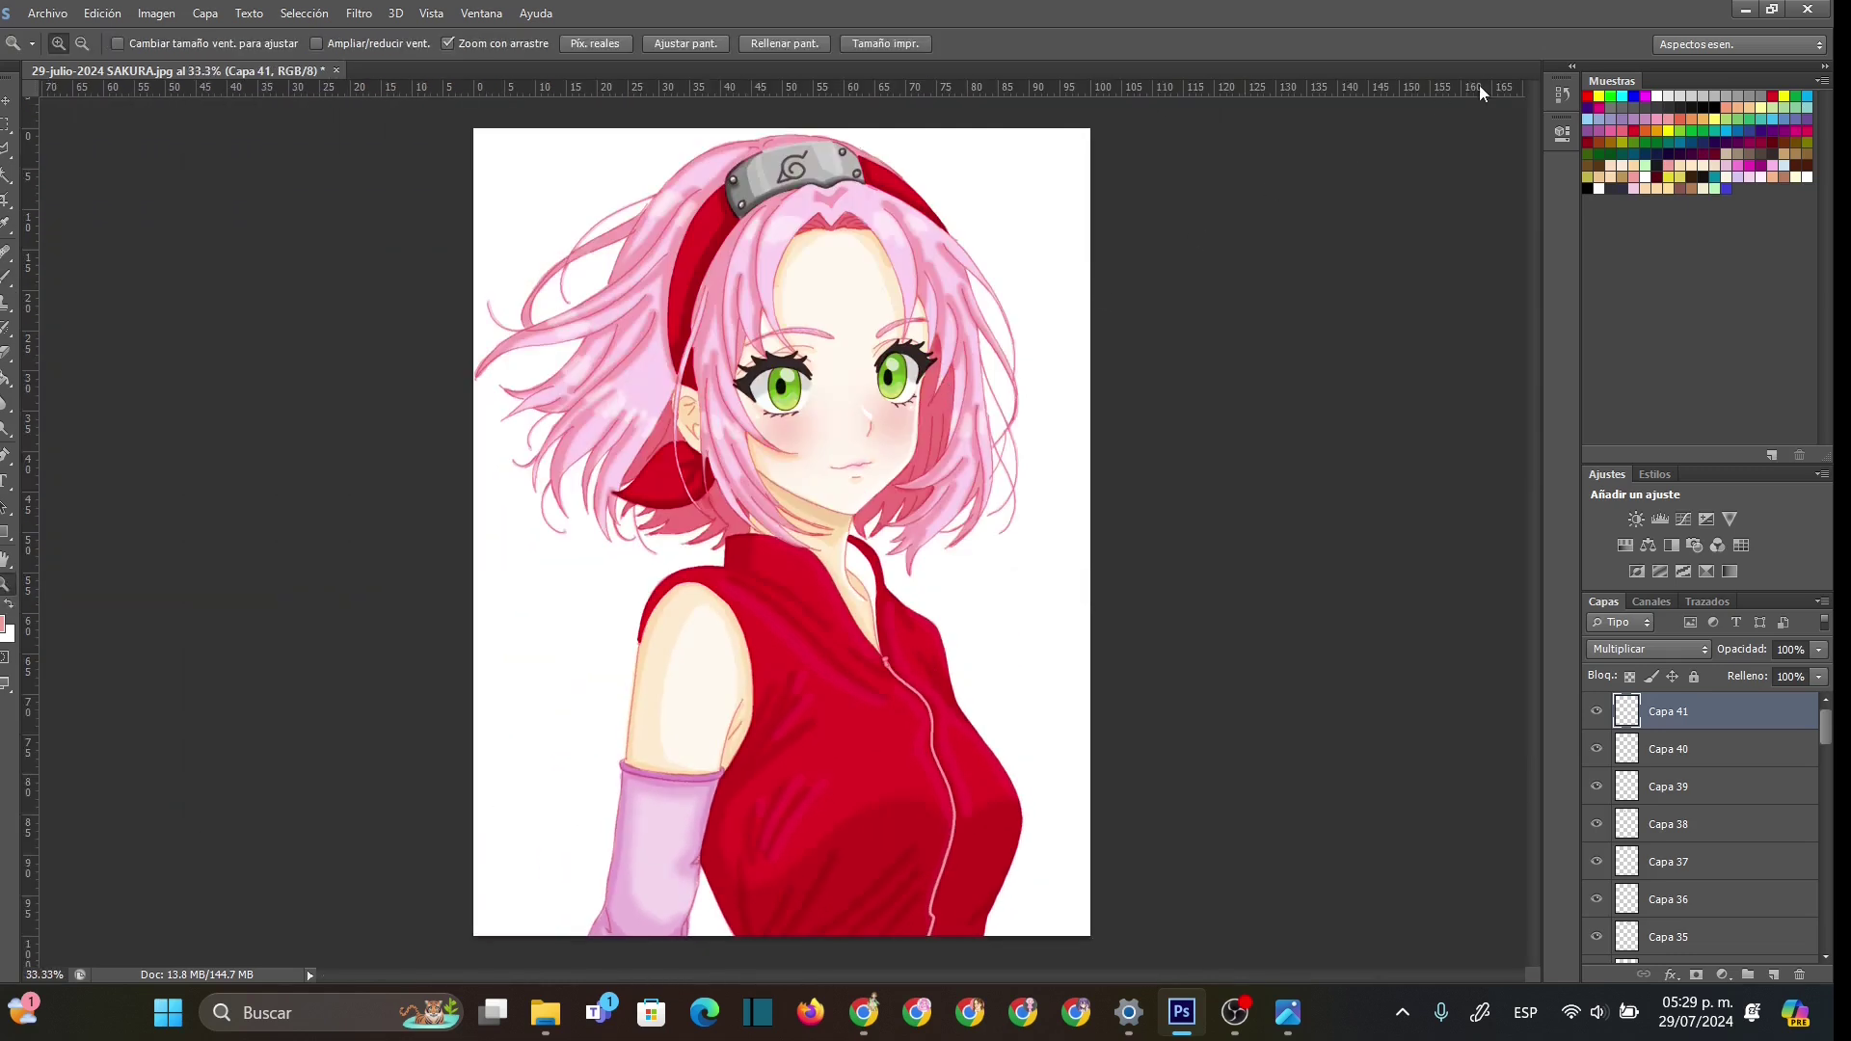